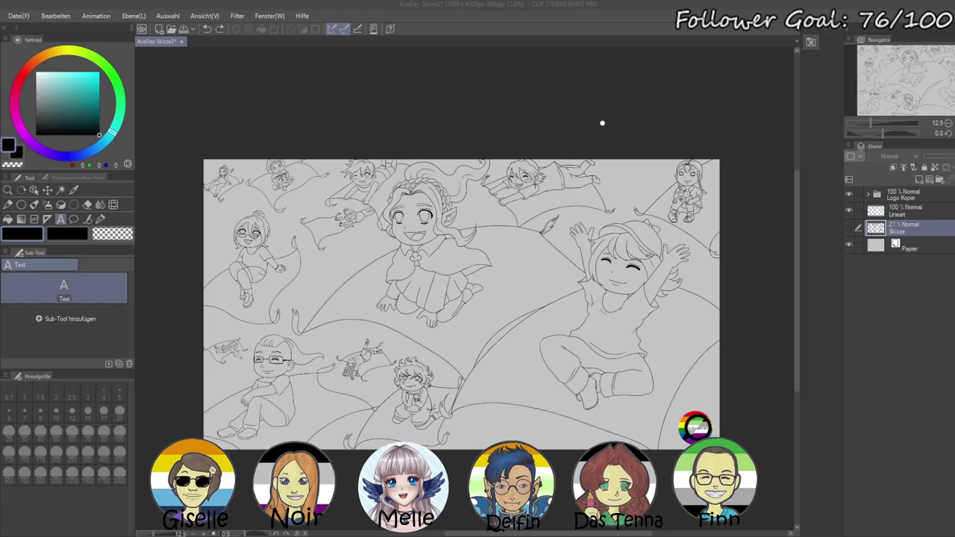
scroll(602, 123, "up", 2)
scroll(602, 123, "down", 2)
scroll(602, 123, "up", 2)
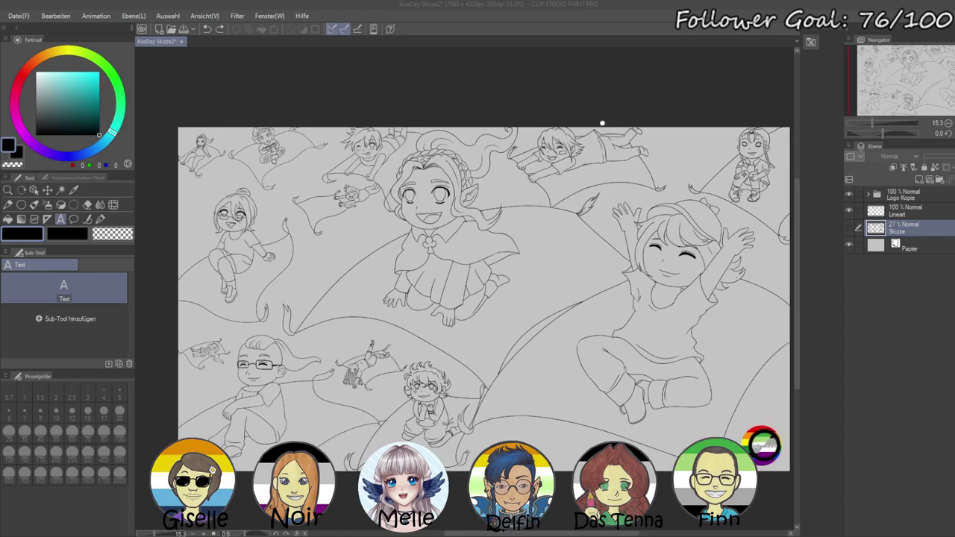
scroll(602, 123, "down", 1)
scroll(602, 123, "up", 1)
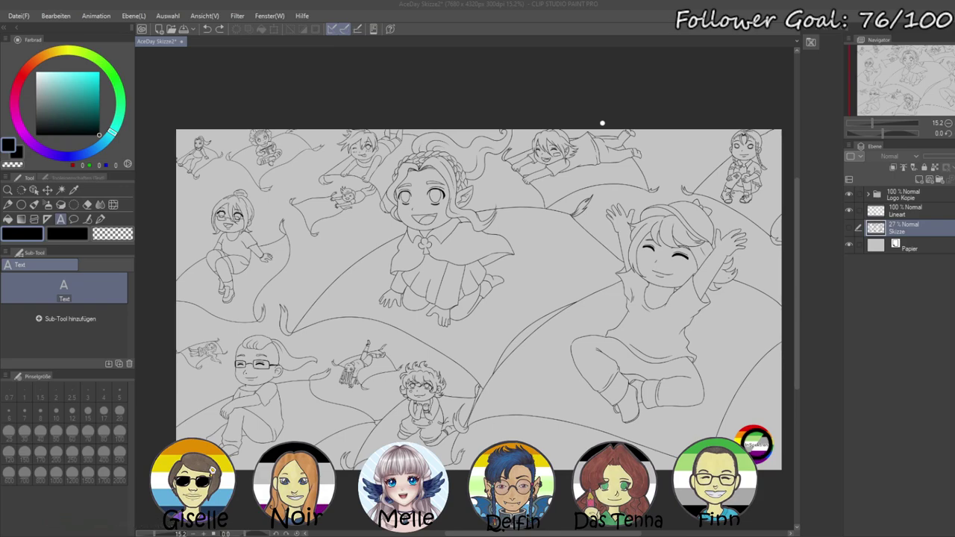
- Add a new raster layer and place it between the Skizze layer and the paper layer
left_click(919, 179)
left_click_drag(897, 251, 897, 254)
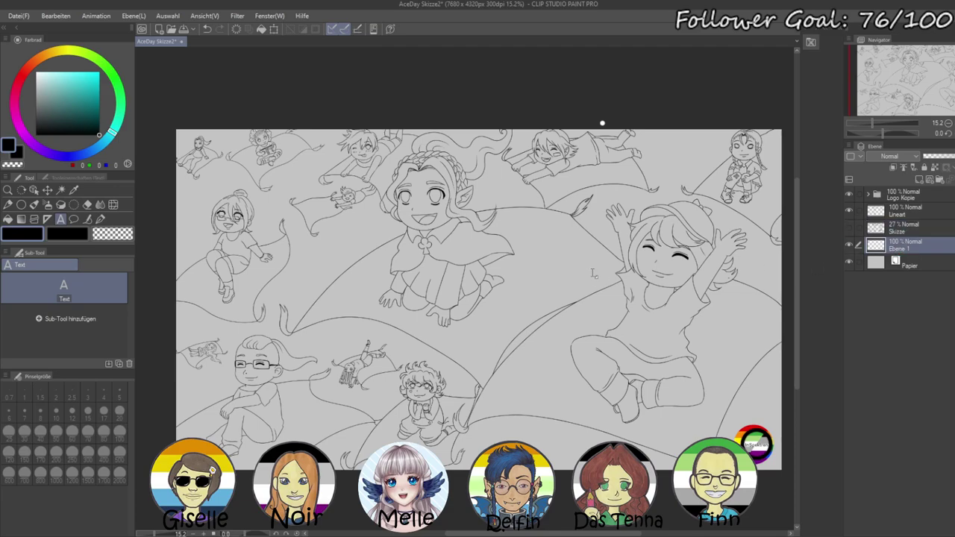
- Select the central elf girl's face, ear, neck and both hands on the Lineart layer with Auto Select
scroll(493, 233, "up", 2)
scroll(417, 146, "up", 1)
key("w")
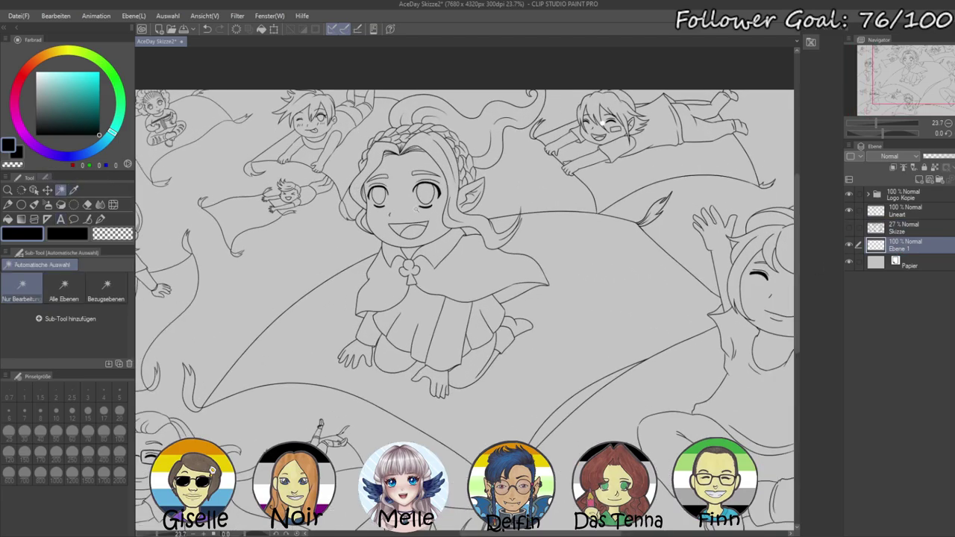
left_click(475, 220)
key("ctrl+d")
left_click(858, 234)
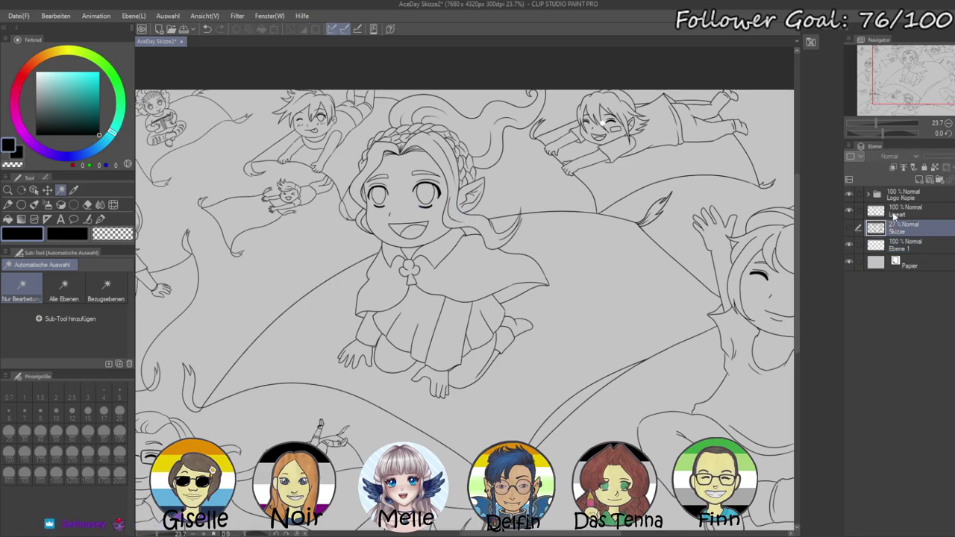
left_click(895, 216)
scroll(391, 180, "up", 4)
left_click(414, 210)
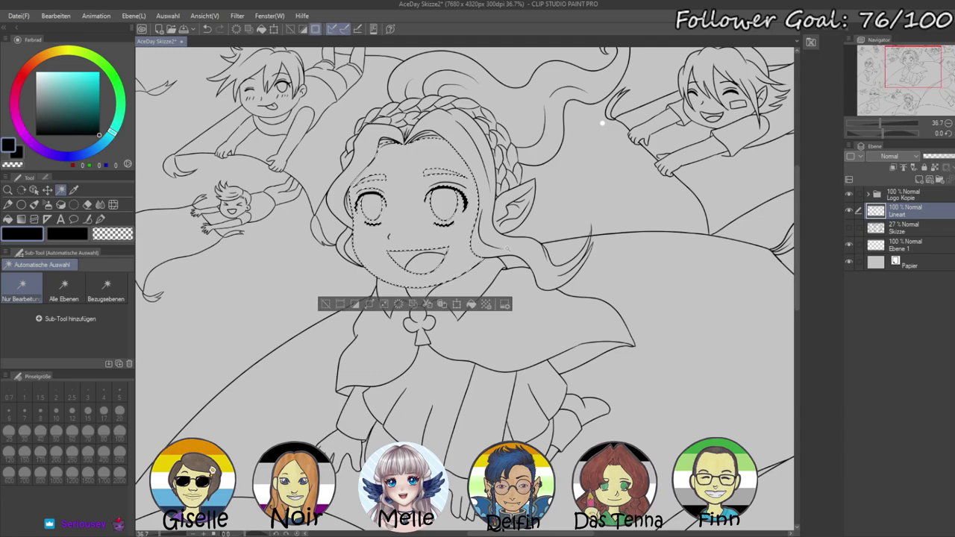
left_click(501, 214, "shift")
left_click(458, 490, "shift")
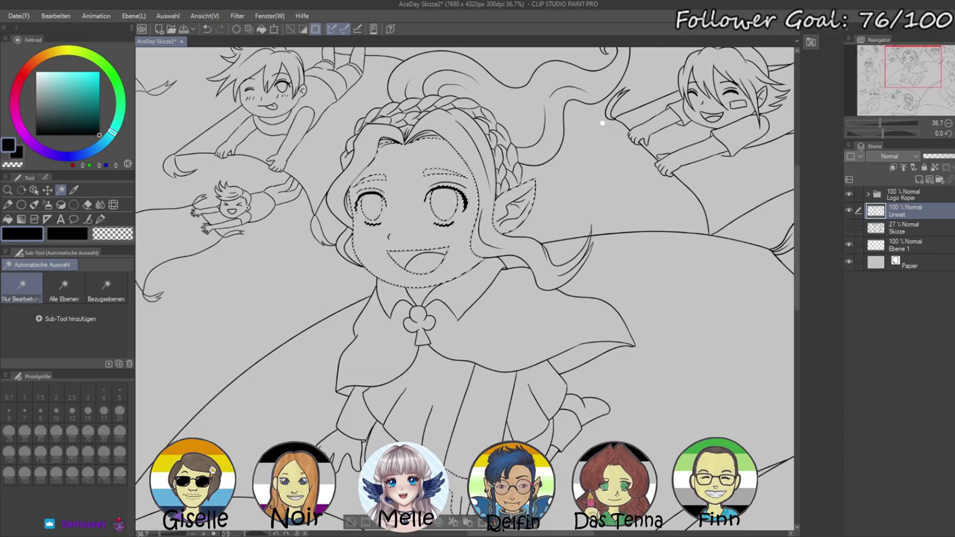
left_click(335, 444, "shift")
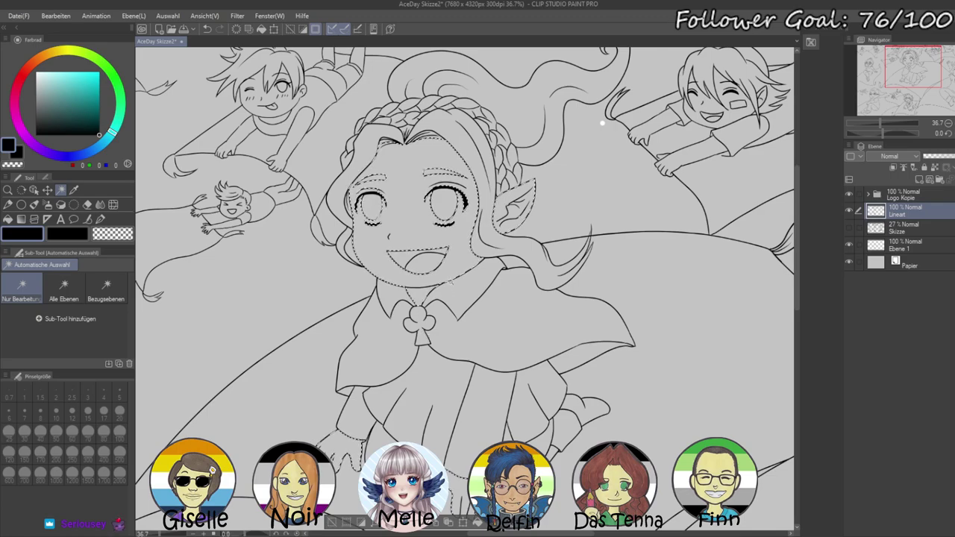
- Name the new layer Skin, fill the selected skin areas with beige RGB 220, 210, 194, and clear the selection
scroll(428, 286, "down", 1)
scroll(440, 271, "up", 3)
left_click(892, 246)
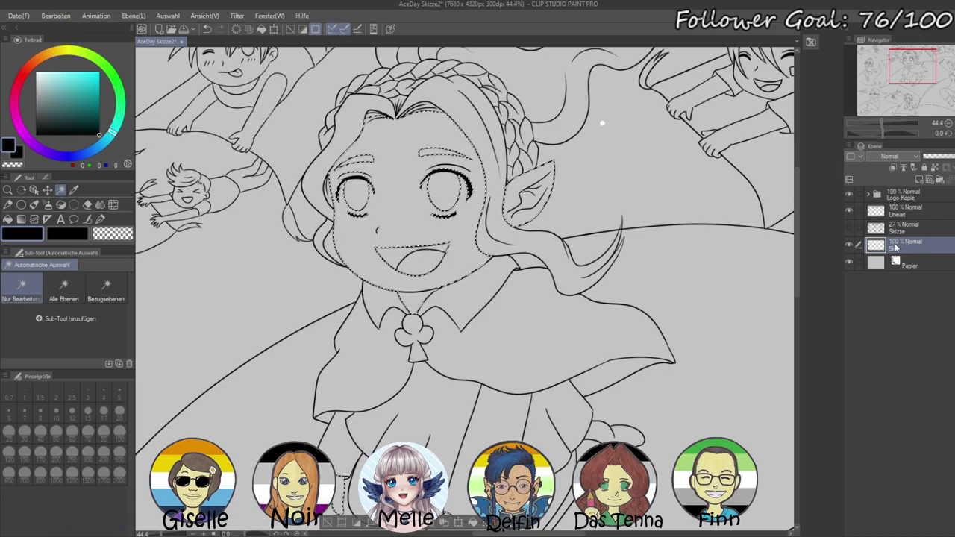
left_click(46, 60)
left_click_drag(46, 71, 45, 77)
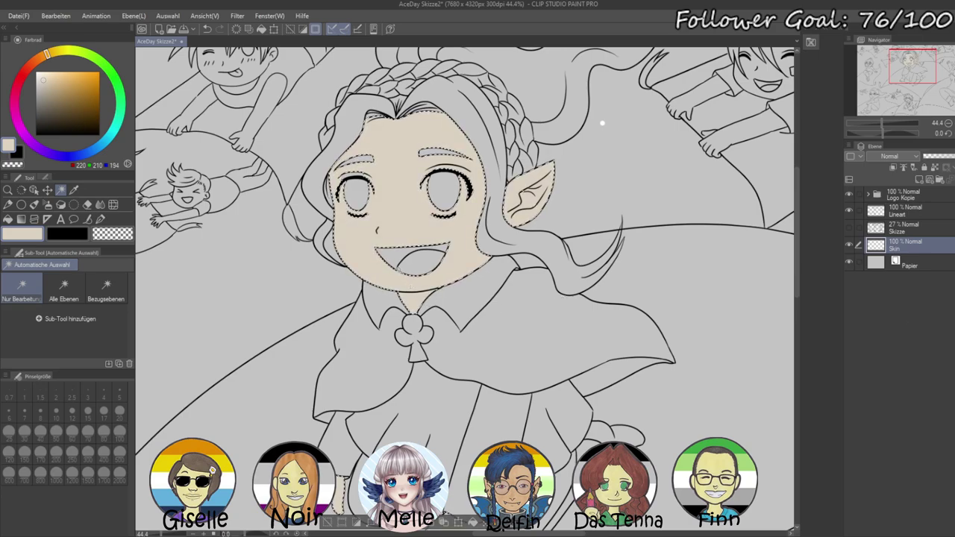
scroll(481, 274, "down", 2)
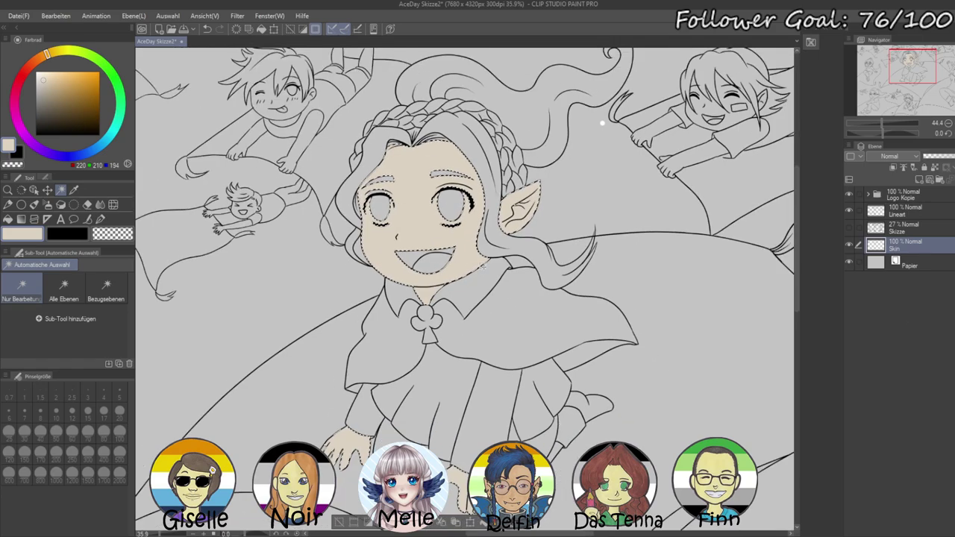
key("ctrl+d")
scroll(490, 267, "down", 2)
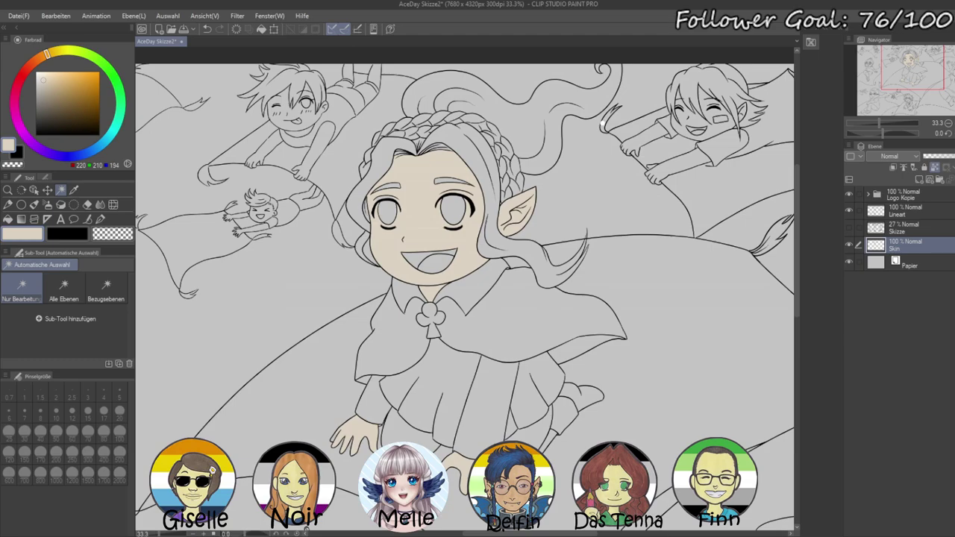
scroll(415, 190, "up", 1)
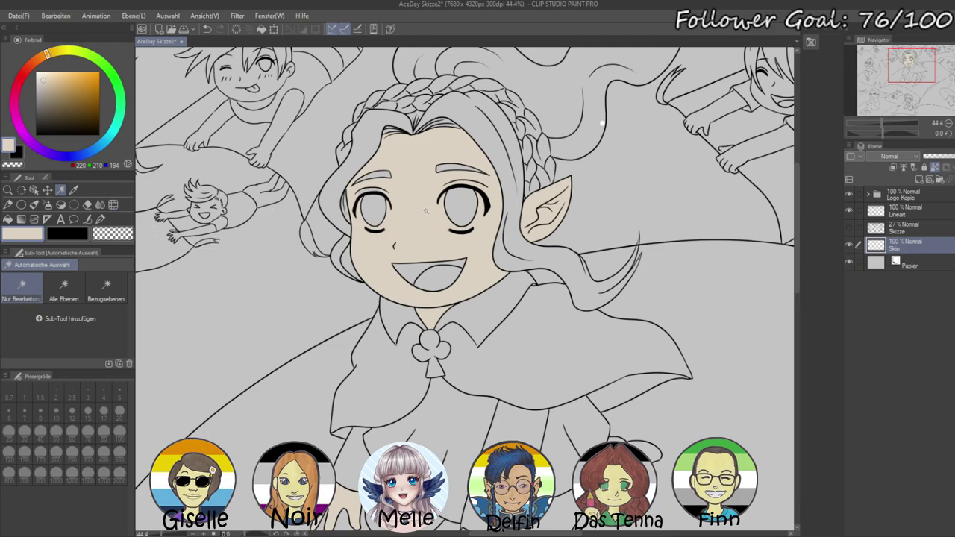
- Shade the face's forehead, cheek and neck with the soft Malen und anpassen brush, size 100, in RGB 191, 169, 149
left_click_drag(46, 55, 49, 87)
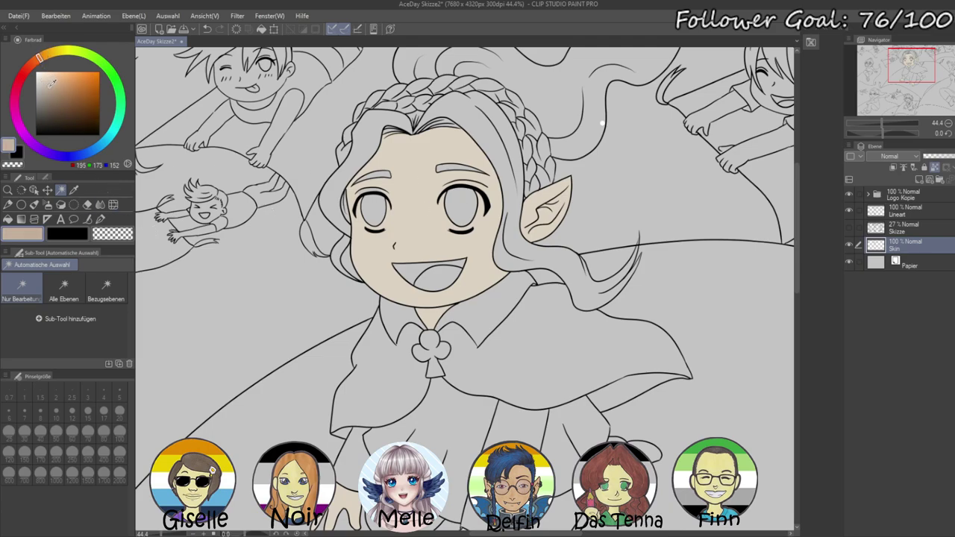
left_click(100, 219)
left_click(73, 287)
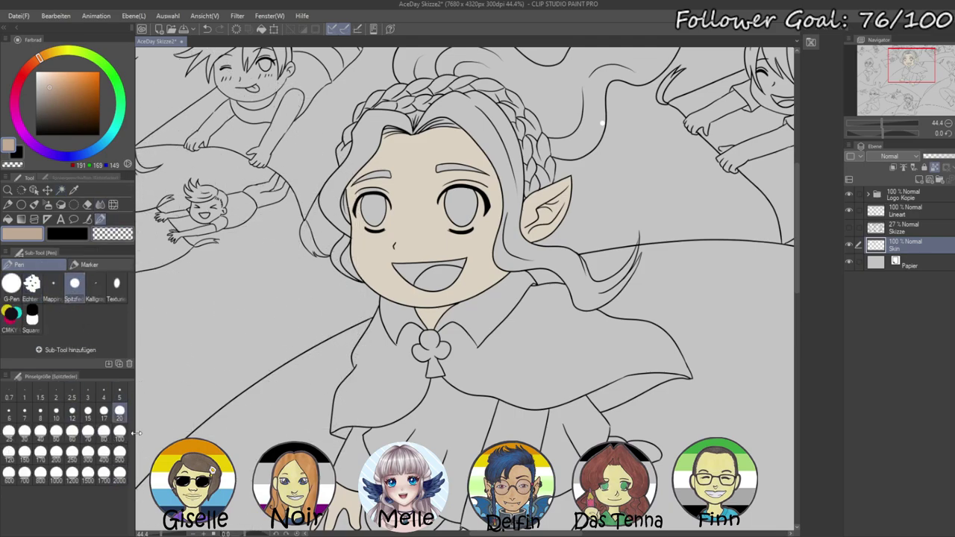
left_click(119, 411)
left_click(35, 206)
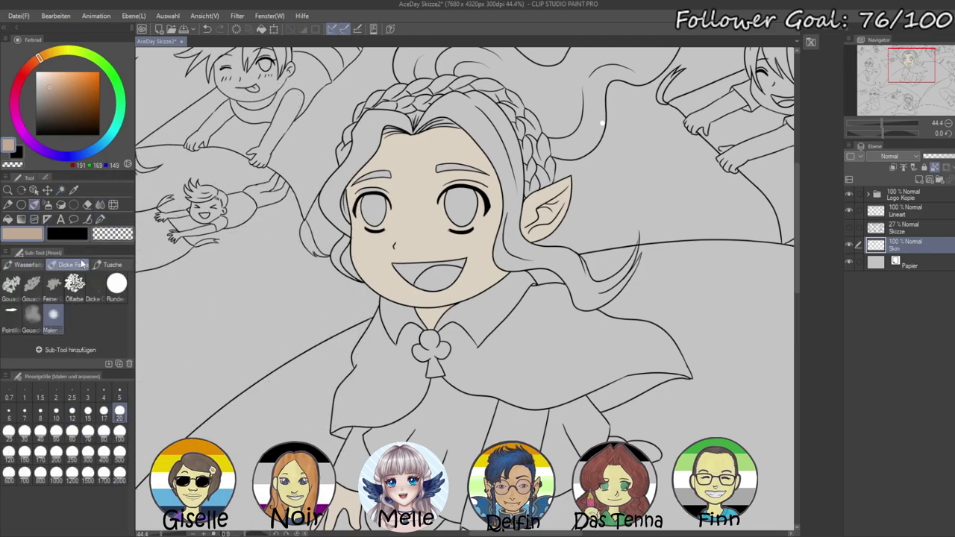
left_click(54, 317)
left_click(120, 437)
mouse_move(440, 137)
left_mouse_down()
mouse_move(494, 187)
mouse_move(444, 120)
mouse_move(500, 230)
mouse_move(483, 152)
mouse_move(505, 234)
mouse_move(490, 302)
left_mouse_up()
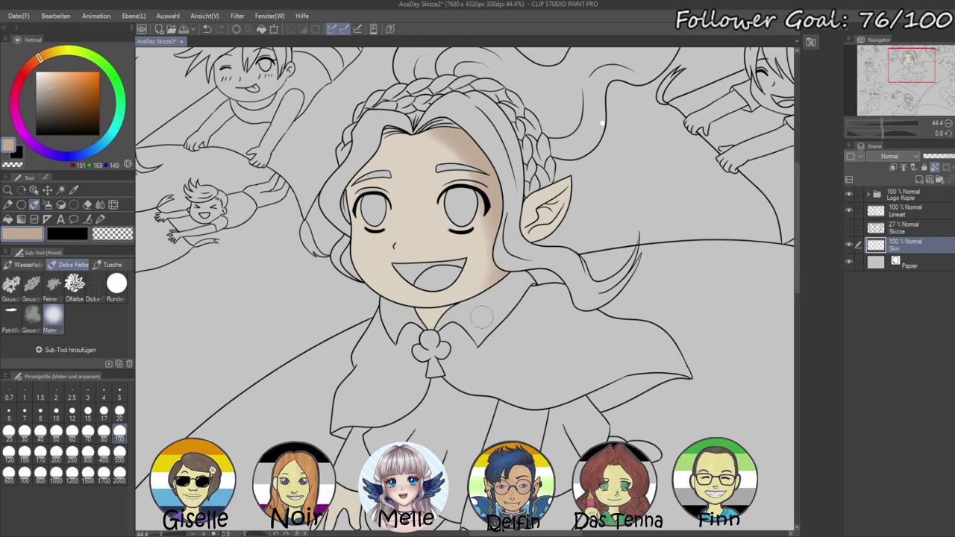
mouse_move(472, 231)
left_mouse_down()
mouse_move(473, 302)
mouse_move(414, 325)
mouse_move(418, 317)
left_mouse_up()
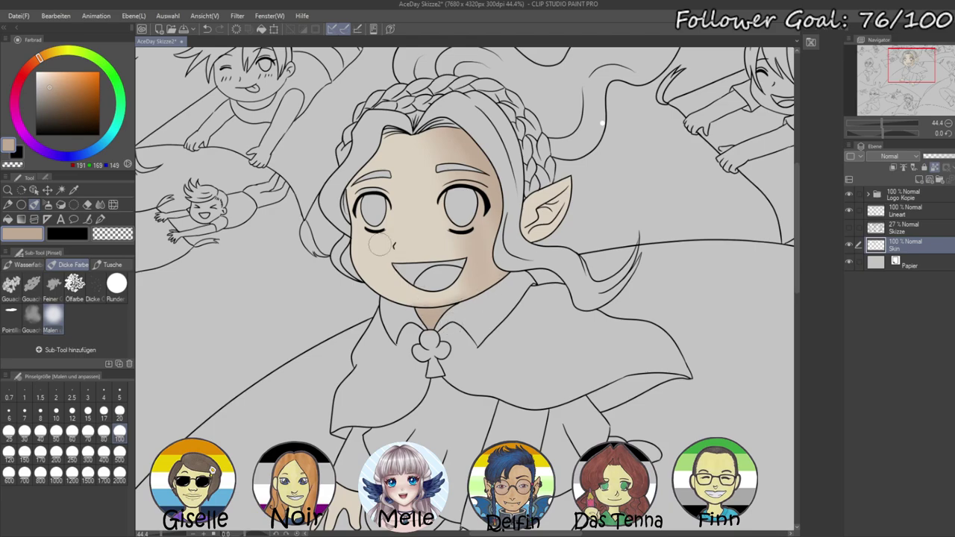
mouse_move(373, 142)
left_mouse_down()
mouse_move(316, 216)
mouse_move(370, 150)
left_mouse_up()
left_click_drag(364, 203, 357, 227)
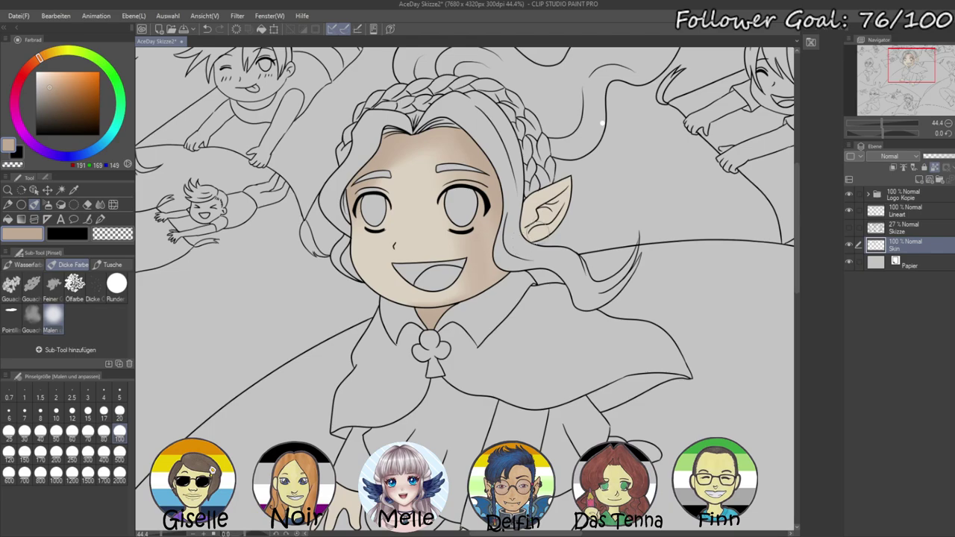
- Softly shade the elf girl's hands below the sleeve cuffs in the same darker skin tone
left_click_drag(513, 390, 505, 258)
mouse_move(353, 357)
left_mouse_down()
mouse_move(336, 364)
mouse_move(356, 360)
left_mouse_up()
mouse_move(485, 396)
left_mouse_down()
mouse_move(463, 404)
mouse_move(500, 414)
left_mouse_up()
left_click_drag(472, 251, 479, 318)
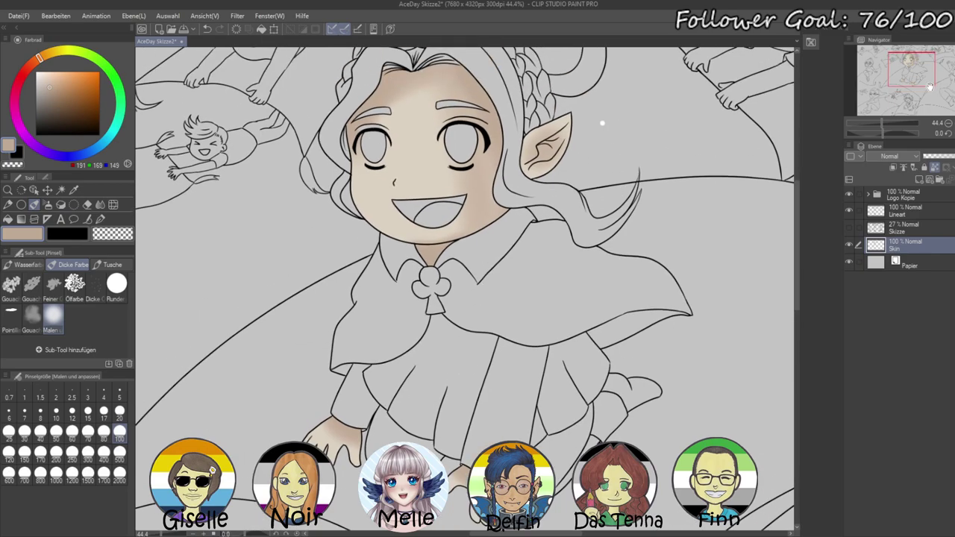
- Paint the unfilled little finger of the front hand with the light skin colour RGB 220, 210, 194, using the Spitzfeder pen
left_click_drag(881, 123, 886, 123)
left_click_drag(911, 70, 913, 85)
left_click_drag(887, 124, 890, 124)
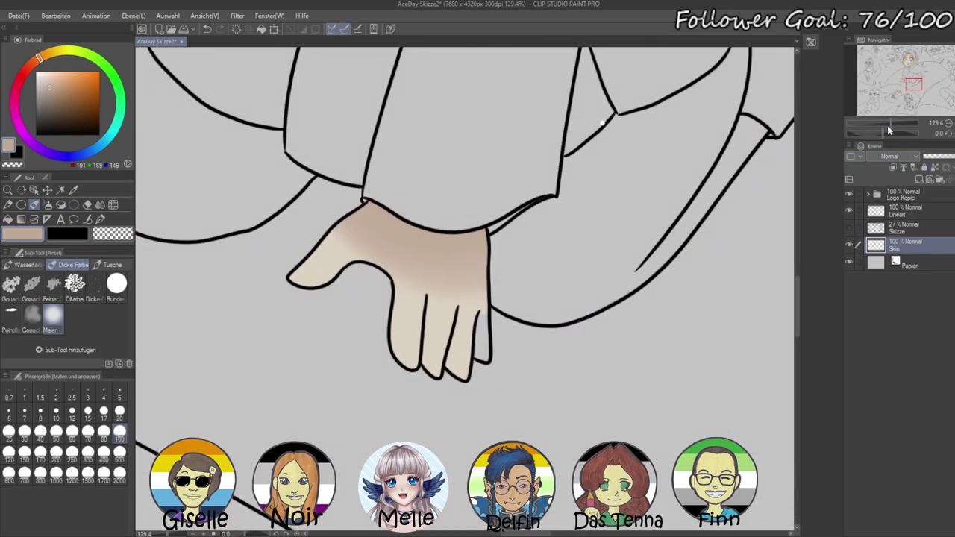
left_click(441, 335, "alt")
left_click(100, 218)
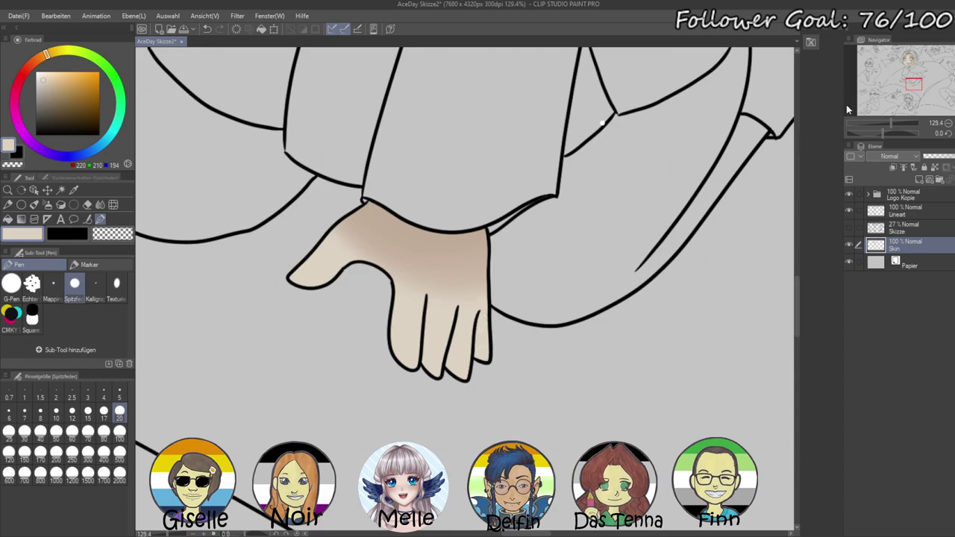
- Lock the Skin layer's transparent pixels and refill all the skin with RGB 202, 183, 164, sampled from the face
left_click_drag(884, 117, 877, 119)
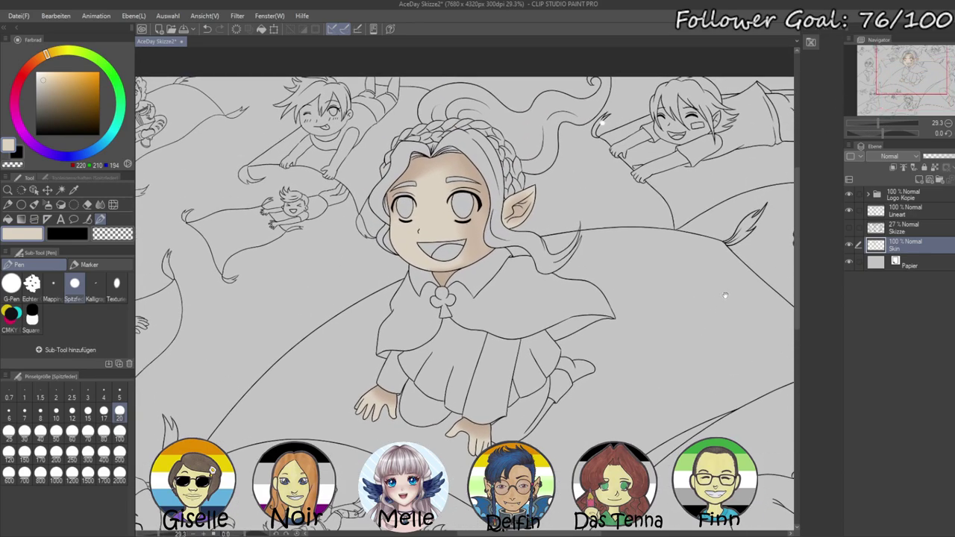
left_click(935, 167)
left_click(478, 236, "alt")
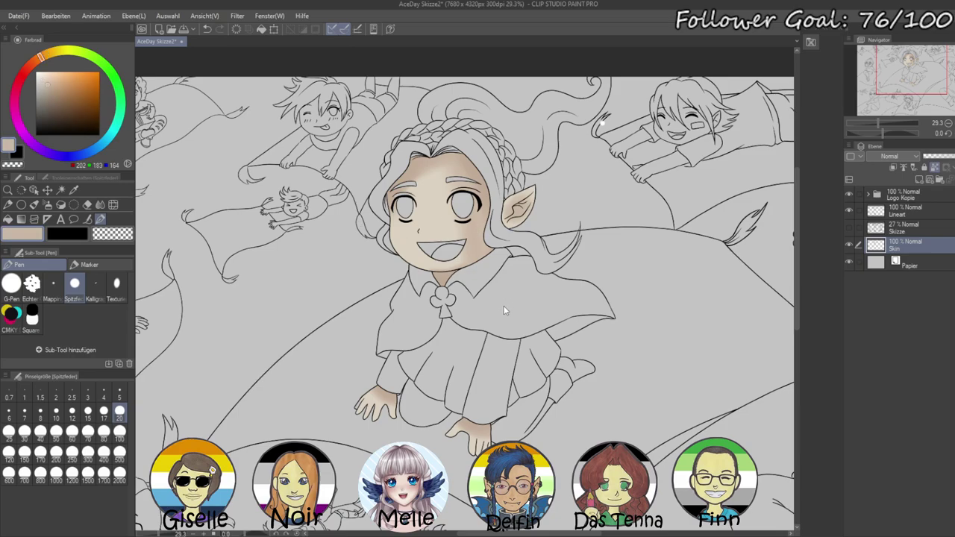
key("alt+Delete")
- Paint hard-edged shadows on the ear-side forehead, cheek and neck with the Spitzfeder pen, size 100, in RGB 174, 148, 125
left_click_drag(877, 120, 883, 123)
left_click_drag(911, 69, 912, 61)
left_click(879, 123)
left_click_drag(879, 123, 882, 120)
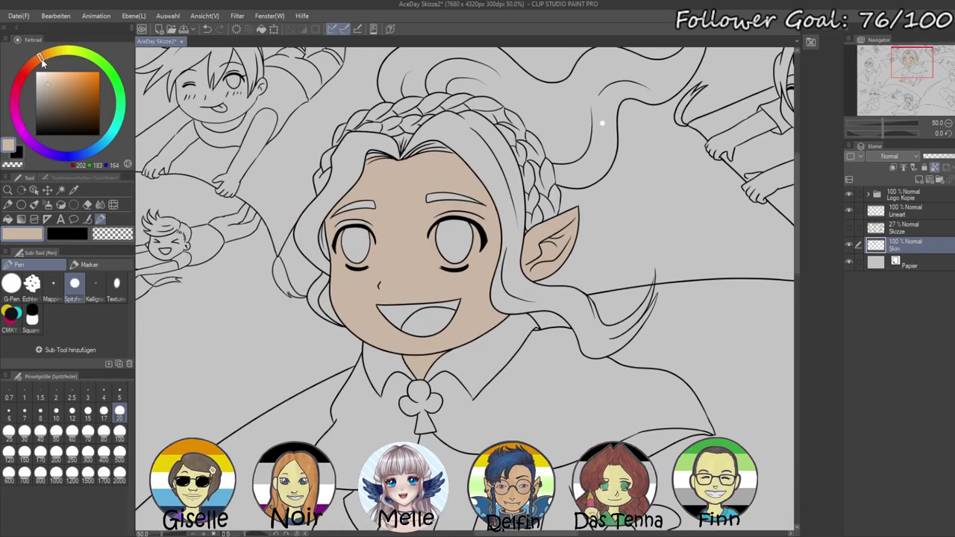
left_click(53, 88)
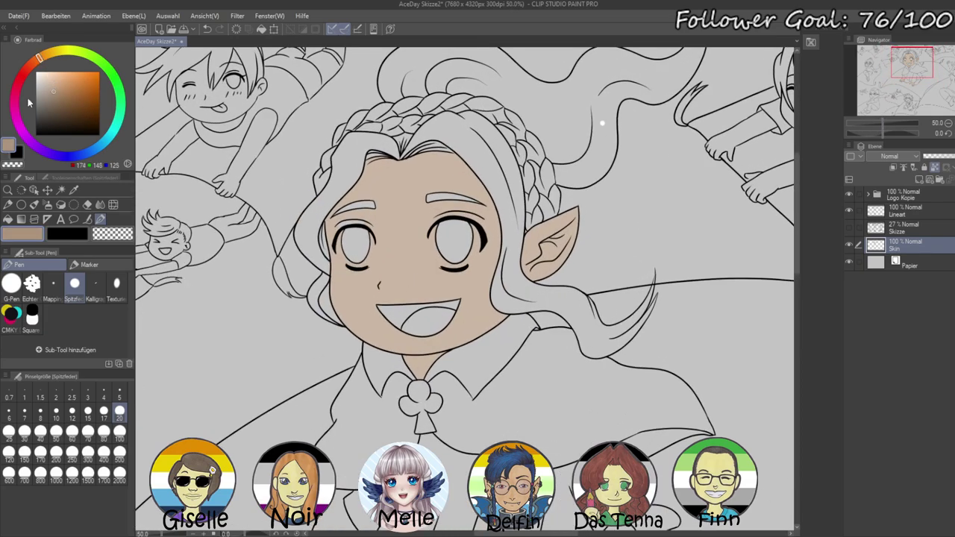
left_click(119, 439)
mouse_move(407, 144)
left_mouse_down()
mouse_move(479, 170)
mouse_move(513, 277)
left_mouse_up()
mouse_move(391, 147)
left_mouse_down()
mouse_move(467, 173)
mouse_move(492, 233)
mouse_move(497, 298)
mouse_move(499, 276)
mouse_move(486, 344)
mouse_move(497, 308)
mouse_move(470, 367)
mouse_move(490, 284)
mouse_move(471, 368)
mouse_move(489, 255)
mouse_move(449, 152)
mouse_move(432, 135)
mouse_move(489, 220)
mouse_move(481, 364)
mouse_move(501, 312)
mouse_move(471, 343)
mouse_move(448, 227)
mouse_move(407, 164)
mouse_move(479, 203)
mouse_move(492, 284)
mouse_move(468, 366)
left_mouse_up()
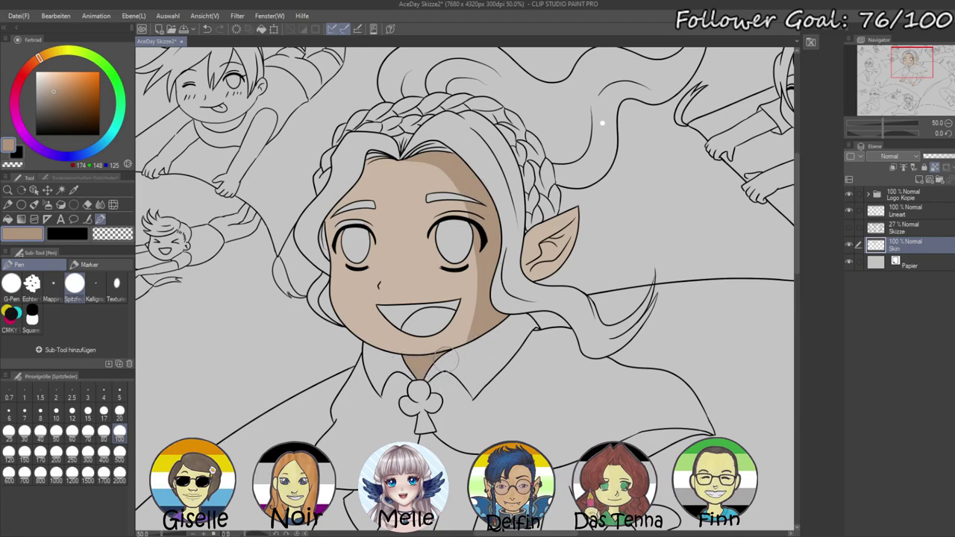
- Extend the forehead shadow along the hairline down to the temple on the side away from the ear
left_click_drag(314, 228, 395, 142)
left_click_drag(354, 175, 419, 148)
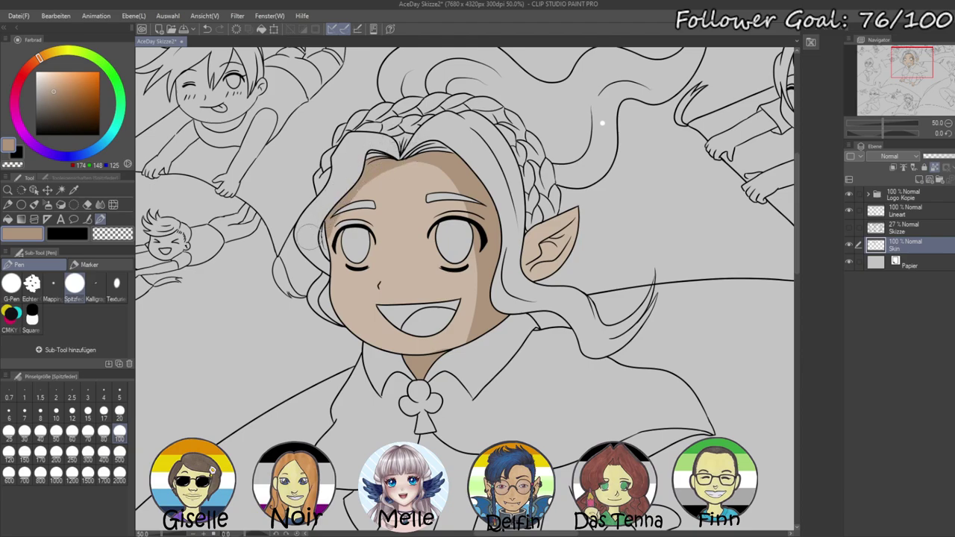
mouse_move(331, 205)
left_mouse_down()
mouse_move(415, 149)
mouse_move(448, 143)
left_mouse_up()
mouse_move(336, 185)
left_mouse_down()
mouse_move(404, 158)
mouse_move(455, 165)
mouse_move(490, 188)
left_mouse_up()
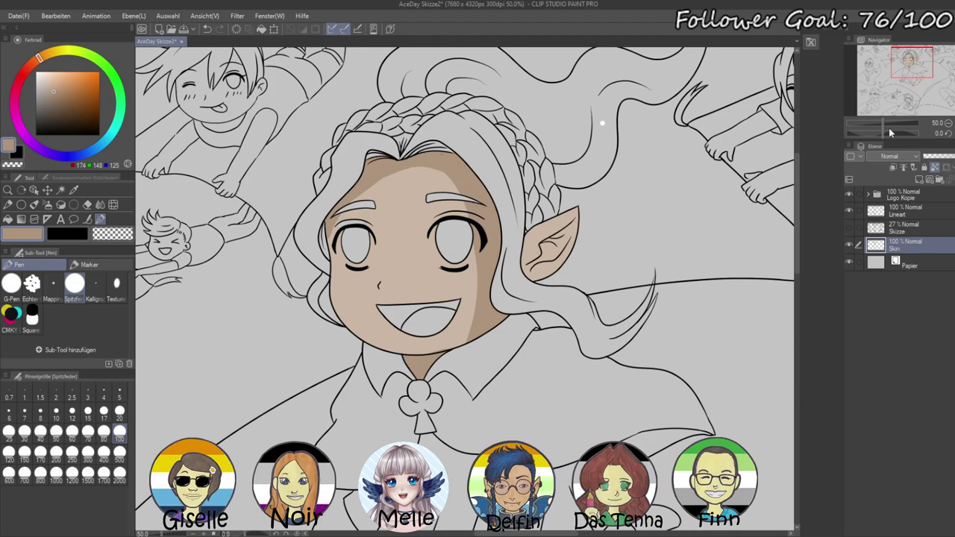
- Shade the inner folds and base of the pointed ear with the pen at size 50
left_click_drag(881, 123, 889, 123)
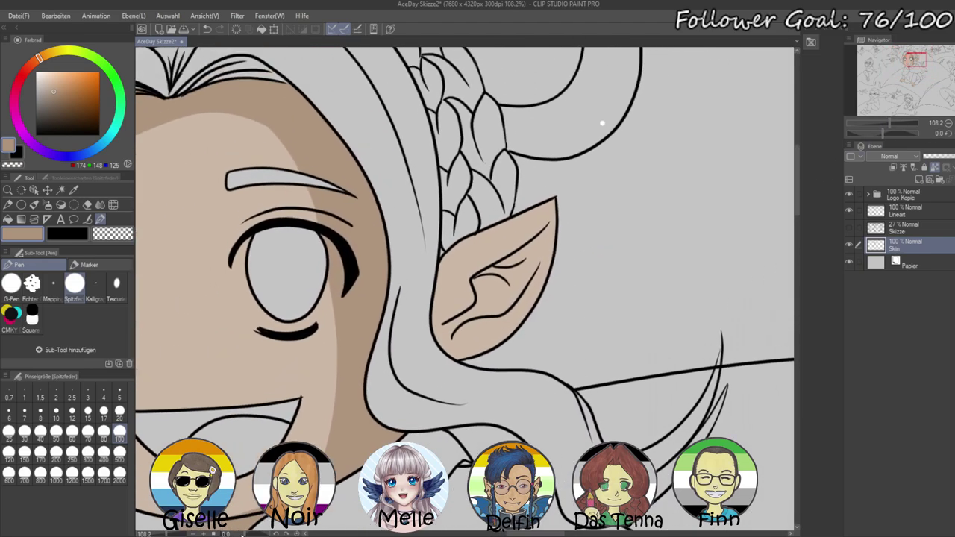
left_click(56, 431)
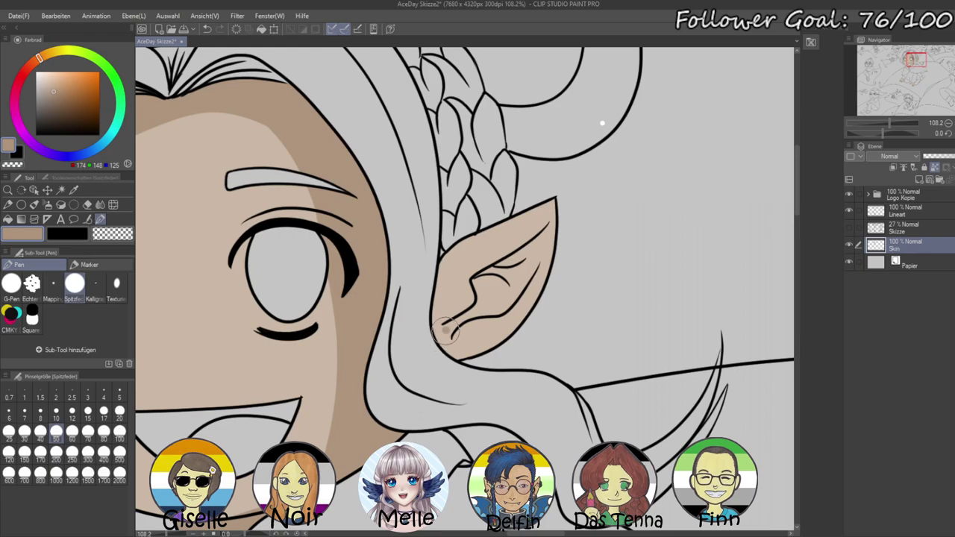
mouse_move(439, 338)
left_mouse_down()
mouse_move(485, 301)
mouse_move(479, 282)
mouse_move(481, 295)
mouse_move(545, 235)
mouse_move(444, 355)
mouse_move(453, 246)
mouse_move(442, 322)
left_mouse_up()
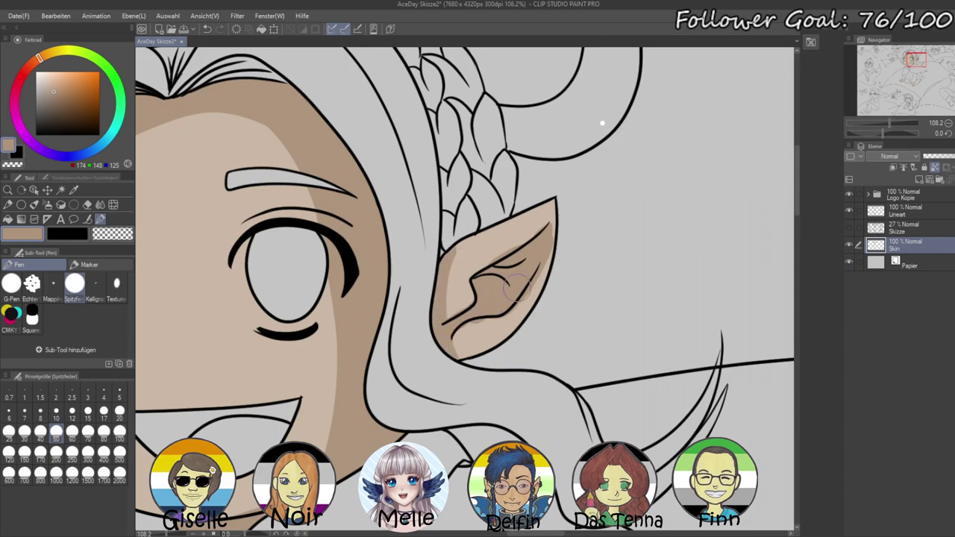
- Add another shadow stroke across the upper forehead below the hairline, undoing and redrawing it once
left_click_drag(889, 123, 880, 125)
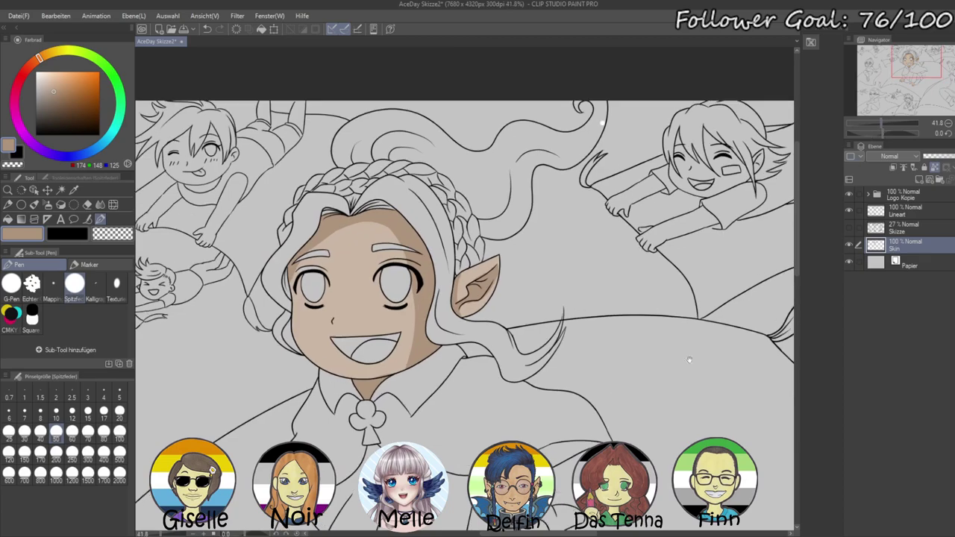
left_click_drag(548, 489, 557, 357)
mouse_move(350, 92)
left_mouse_down()
mouse_move(391, 86)
mouse_move(350, 97)
mouse_move(421, 97)
left_mouse_up()
key("ctrl+z")
mouse_move(347, 94)
left_mouse_down()
mouse_move(390, 84)
mouse_move(353, 90)
mouse_move(400, 92)
mouse_move(437, 124)
mouse_move(422, 98)
mouse_move(372, 76)
mouse_move(439, 117)
left_mouse_up()
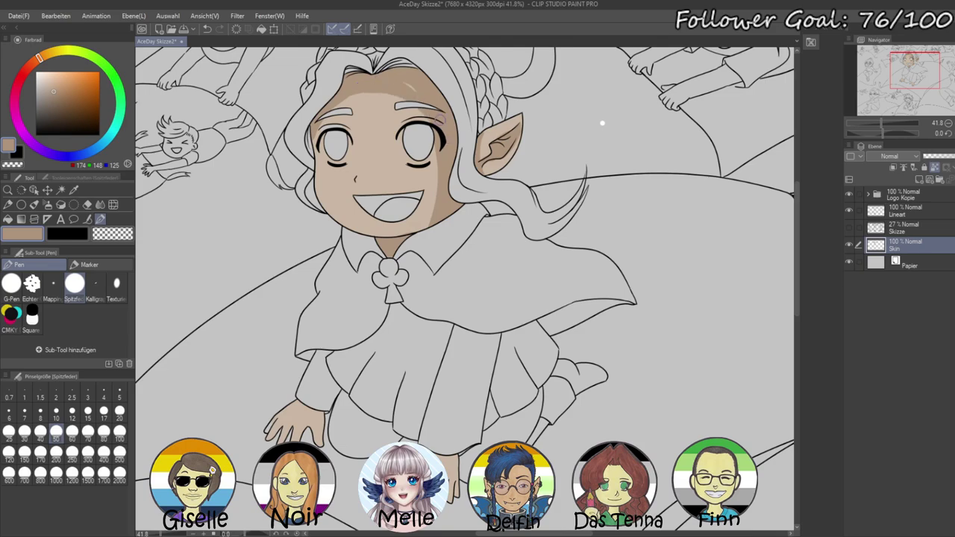
- Paint shadows across the backs of the elf girl's hands beneath the sleeve cuffs with the pen at size 50, redrawing unsatisfactory strokes
scroll(362, 318, "down", 3)
left_click_drag(301, 305, 336, 307)
key("ctrl+z")
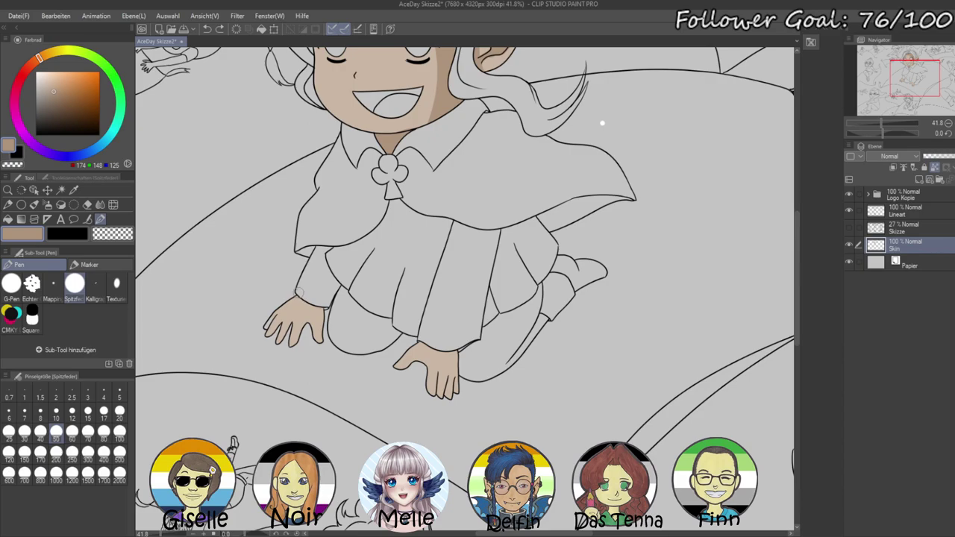
mouse_move(295, 303)
left_mouse_down()
mouse_move(354, 302)
mouse_move(475, 362)
mouse_move(334, 318)
left_mouse_up()
key("ctrl+z")
left_click_drag(418, 342, 448, 357)
mouse_move(414, 243)
left_mouse_down()
mouse_move(493, 281)
mouse_move(520, 232)
left_mouse_up()
- Fill the unpainted outer finger with base skin tone RGB 202, 183, 164 at pen size 20, and touch up the wrist shadow
left_click_drag(881, 122, 888, 121)
left_click_drag(629, 326, 778, 258)
left_click_drag(886, 126, 892, 124)
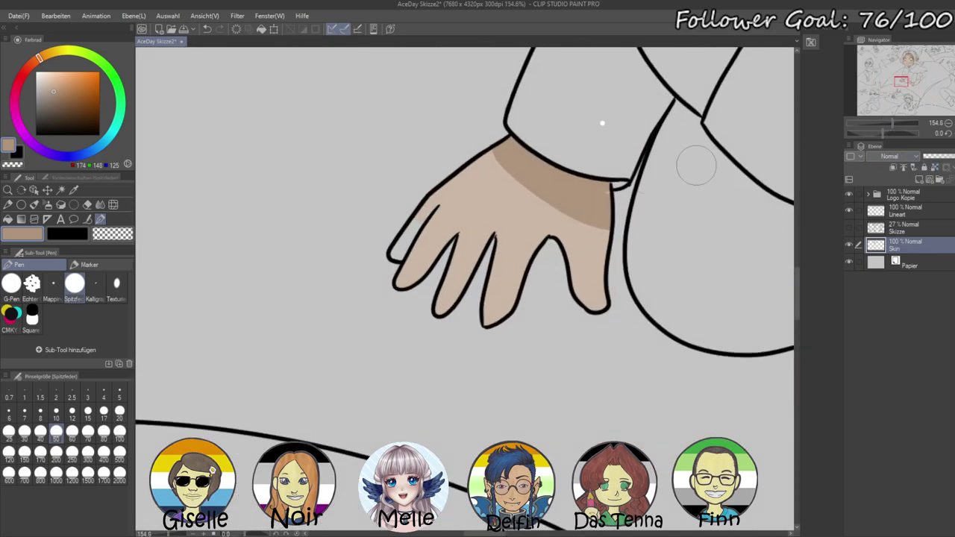
left_click(461, 225, "alt")
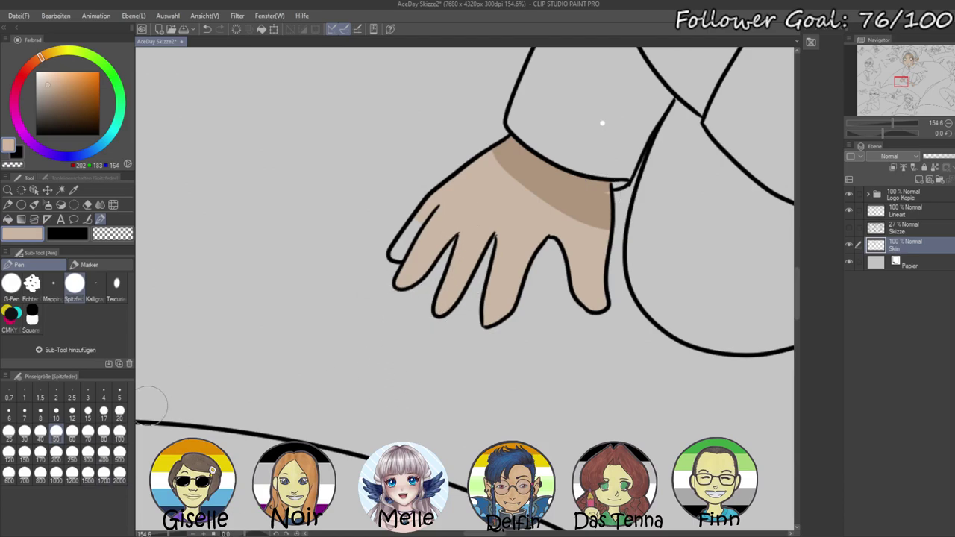
left_click(119, 410)
mouse_move(389, 246)
left_mouse_down()
mouse_move(399, 250)
mouse_move(428, 220)
left_mouse_up()
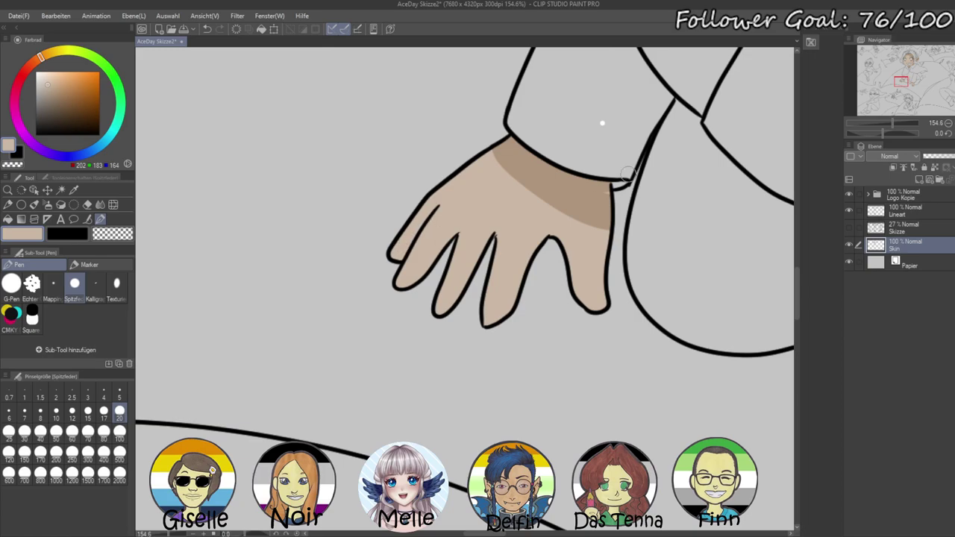
left_click(603, 187, "alt")
left_click_drag(602, 241, 507, 234)
left_click_drag(472, 329, 569, 437)
- Pick up the base skin tone RGB 202, 183, 164 from the elf girl's face and set the pen size to 25
left_click_drag(891, 123, 882, 126)
left_click_drag(703, 177, 729, 277)
left_click_drag(688, 151, 672, 269)
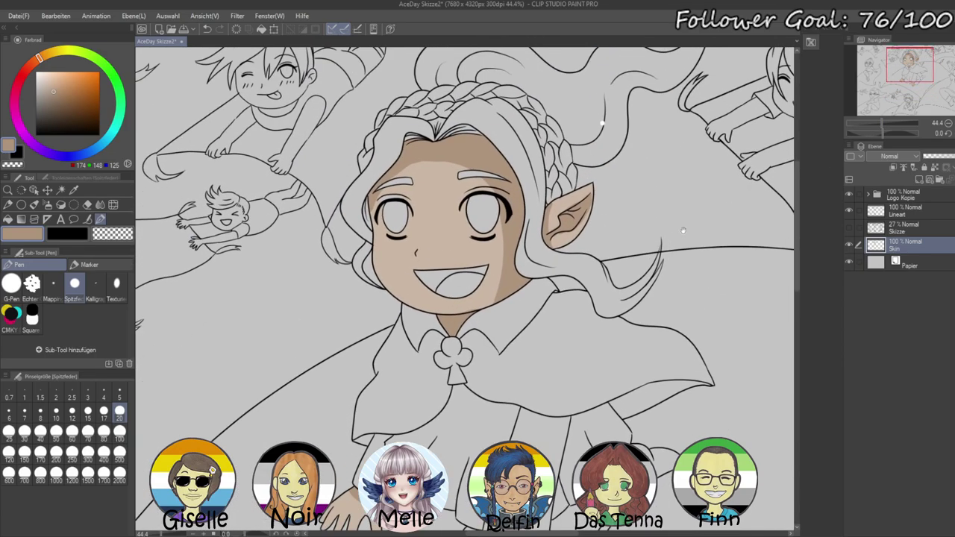
left_click_drag(883, 123, 889, 123)
left_click(509, 281, "alt")
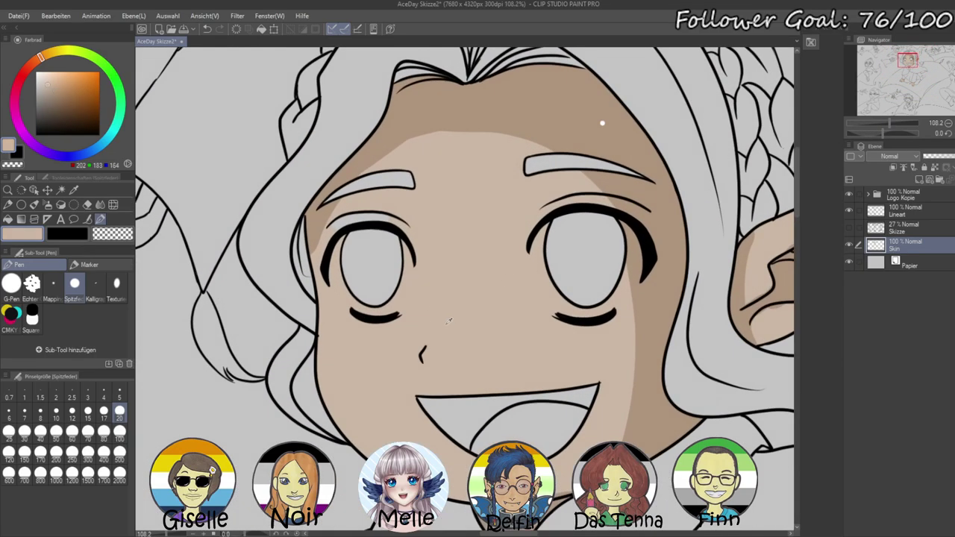
left_click(9, 431)
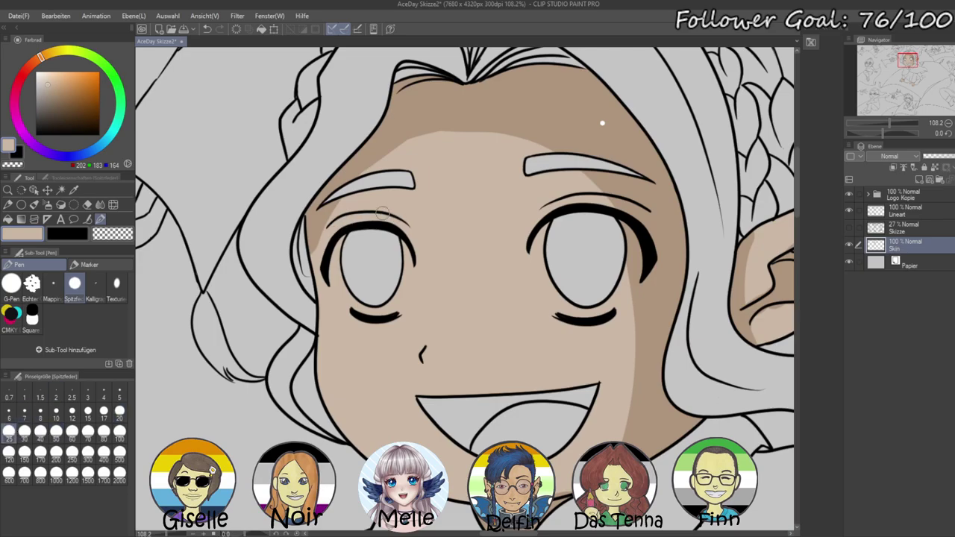
left_click_drag(889, 123, 869, 123)
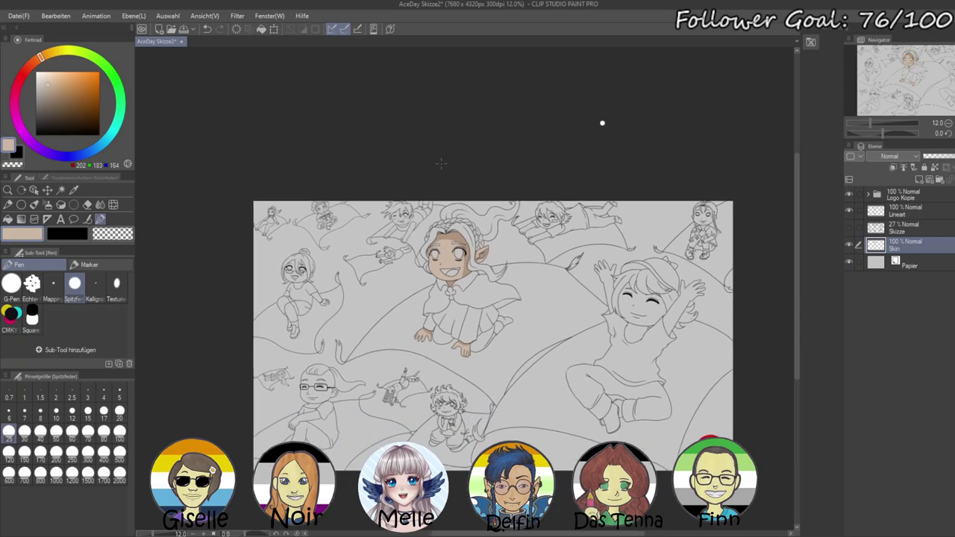
scroll(437, 310, "down", 4)
scroll(526, 346, "up", 4)
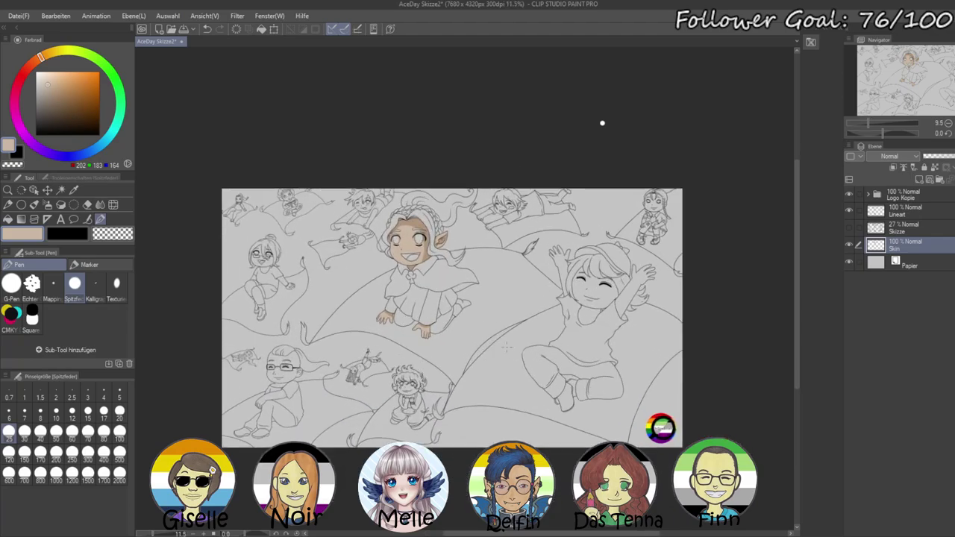
scroll(505, 347, "down", 1)
scroll(511, 314, "up", 1)
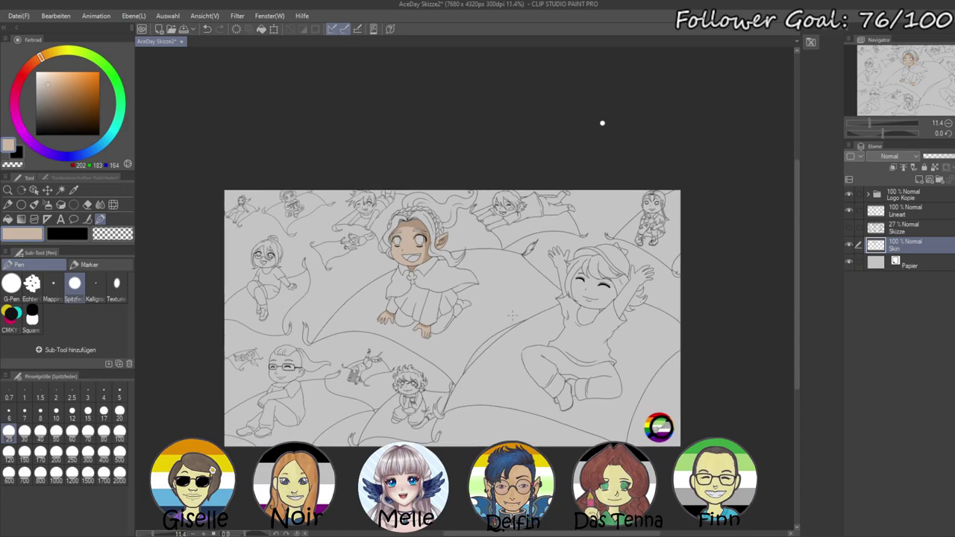
scroll(533, 321, "up", 1)
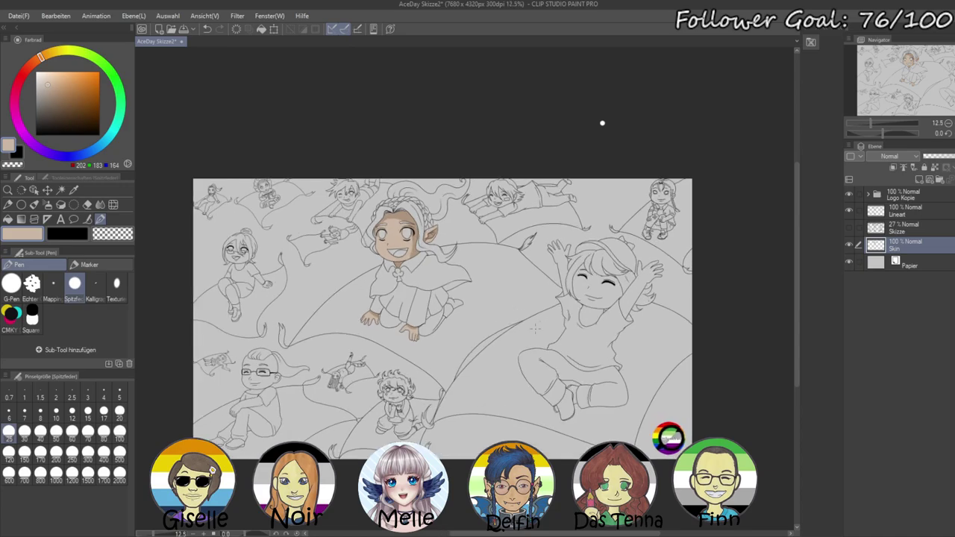
scroll(445, 371, "up", 1)
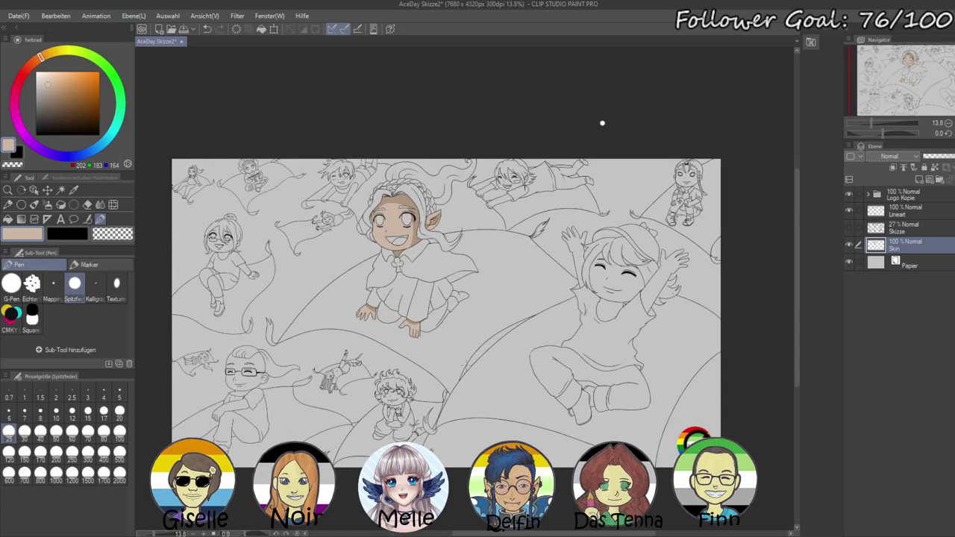
scroll(492, 363, "up", 1)
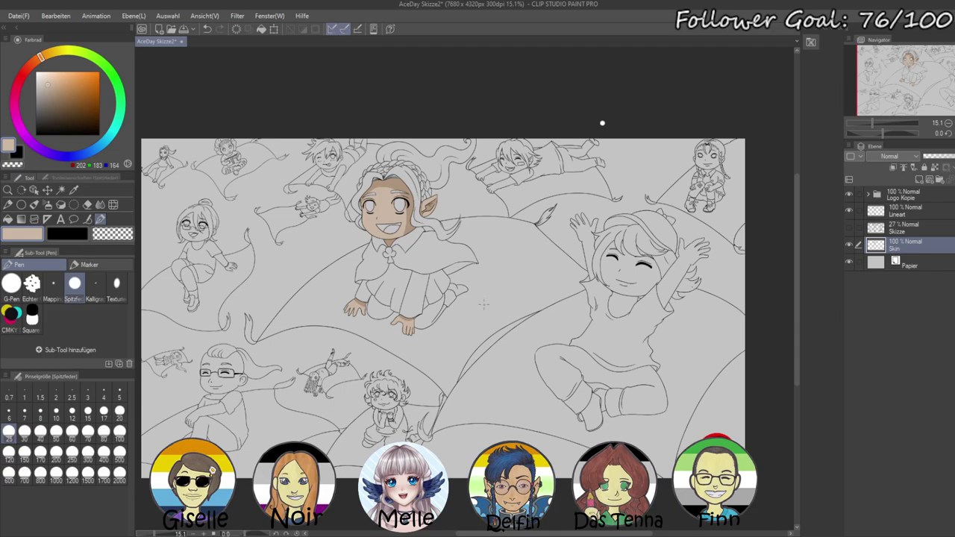
scroll(462, 315, "down", 1)
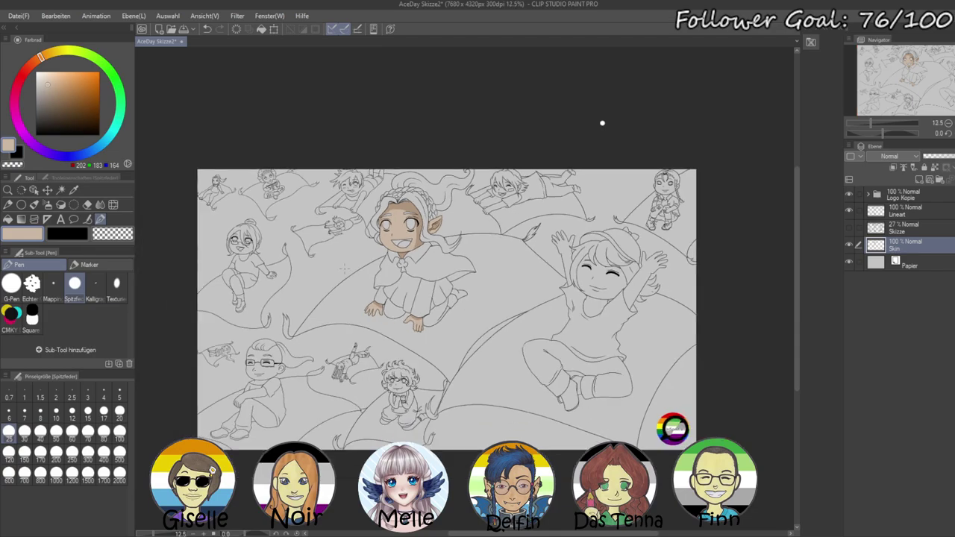
scroll(362, 248, "up", 1)
scroll(362, 247, "down", 1)
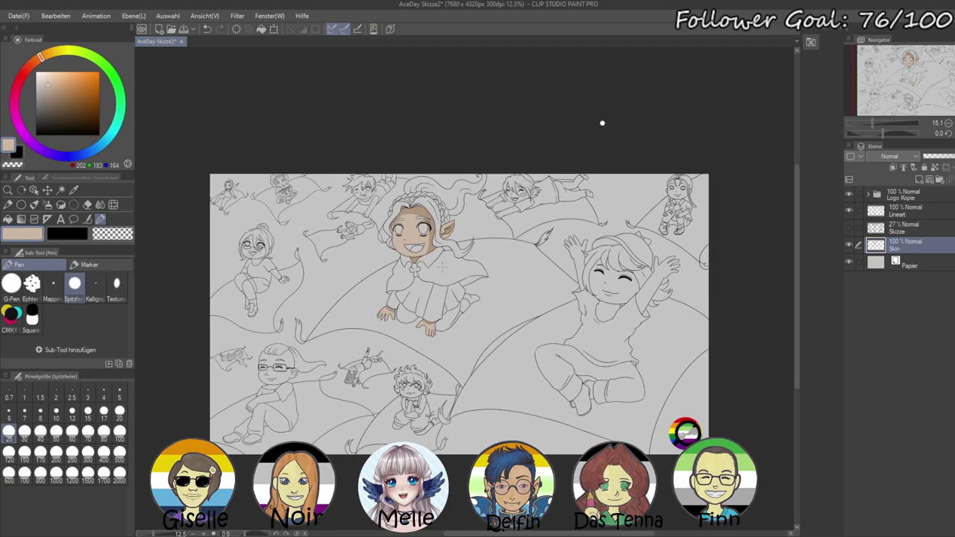
scroll(437, 267, "up", 1)
scroll(437, 266, "up", 1)
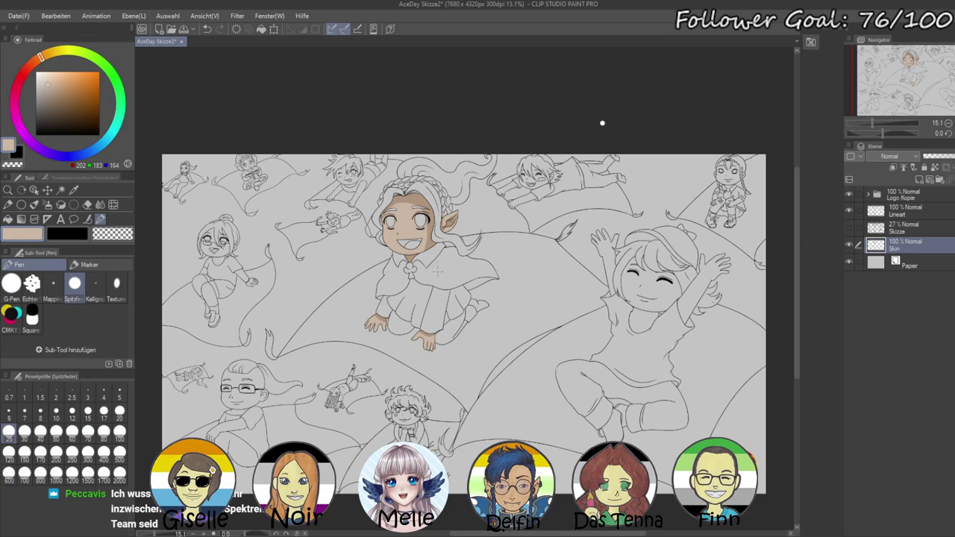
scroll(437, 269, "down", 2)
scroll(437, 270, "up", 1)
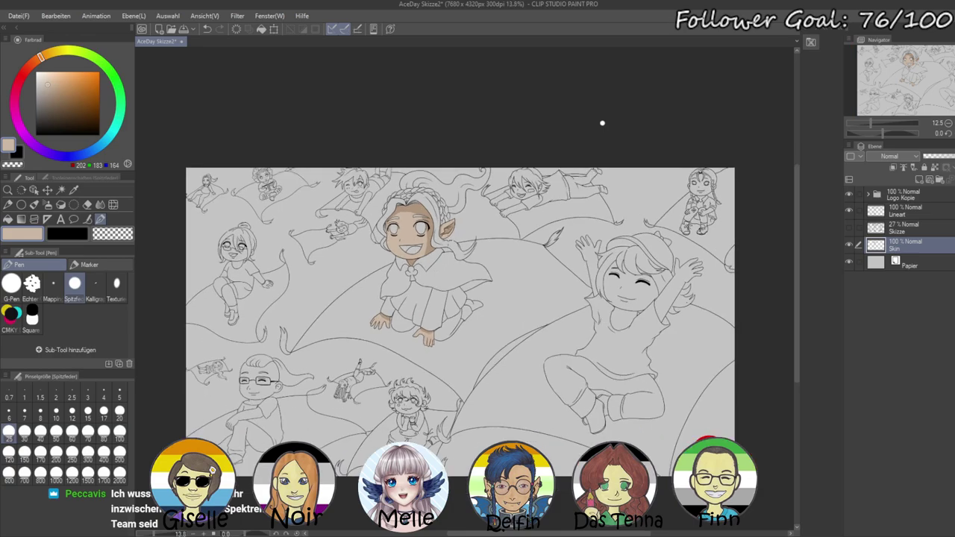
- Sample the shadow skin tone RGB 174, 148, 125 from the elf girl's forehead, and rotate the canvas temporarily to check her face
scroll(602, 123, "up", 4)
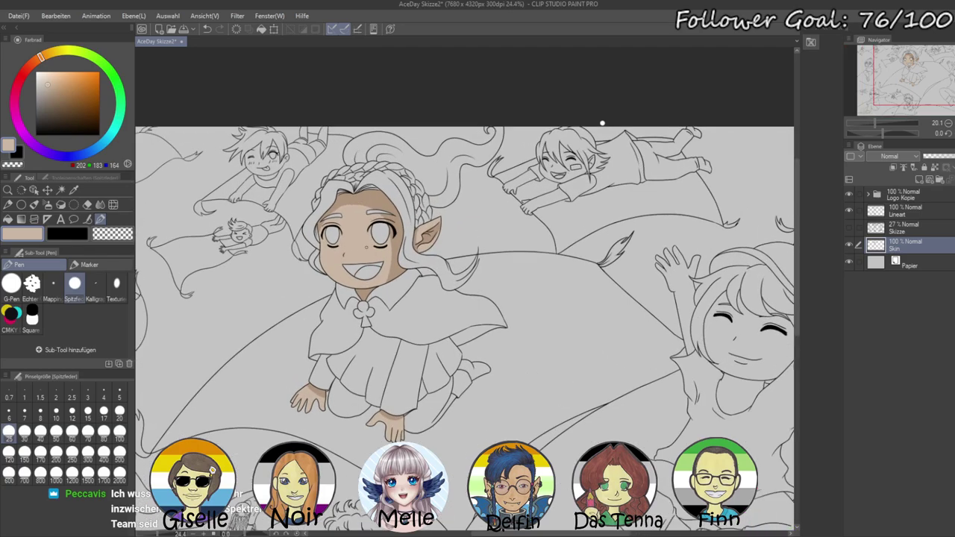
scroll(602, 123, "up", 4)
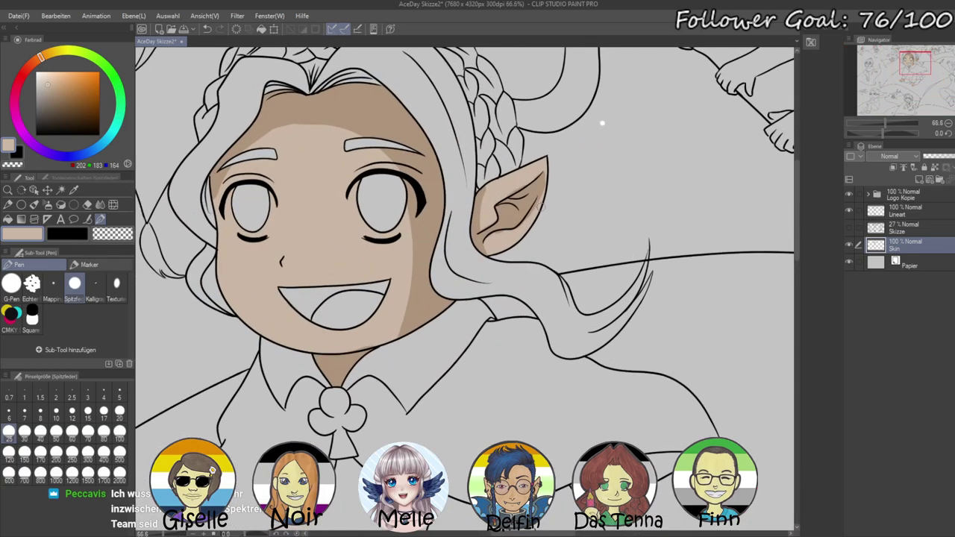
scroll(525, 193, "up", 1)
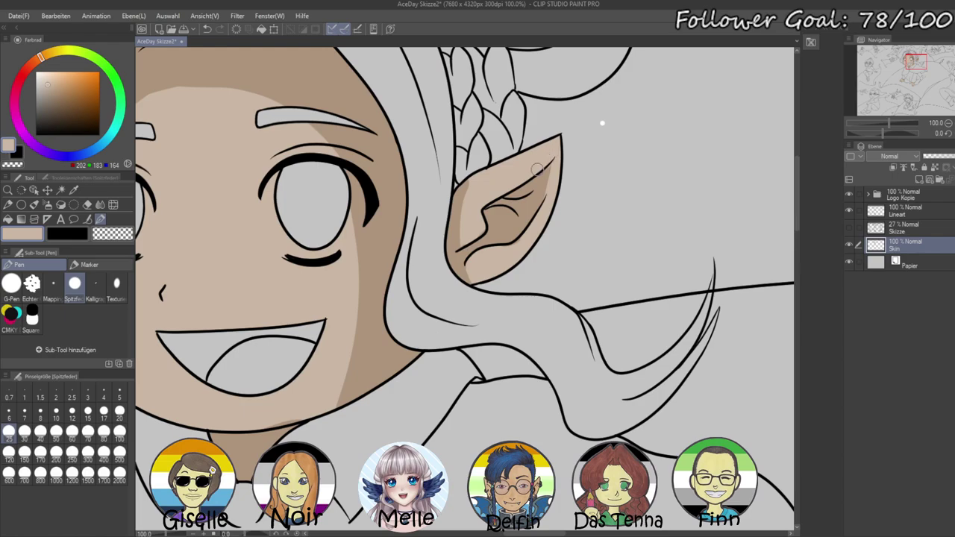
left_click_drag(415, 319, 590, 373)
left_click_drag(496, 292, 479, 273)
left_click_drag(521, 307, 621, 297)
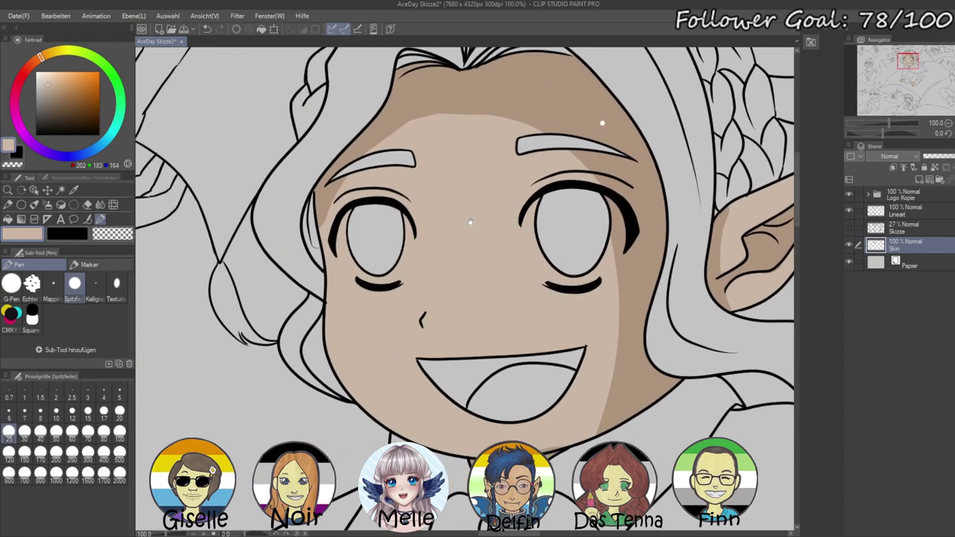
left_click(414, 117, "alt")
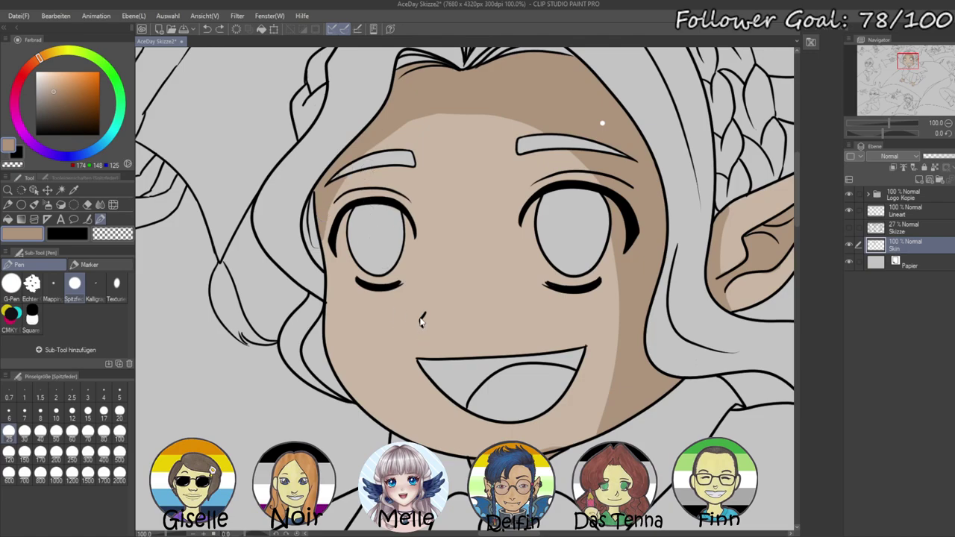
left_click_drag(536, 257, 472, 336)
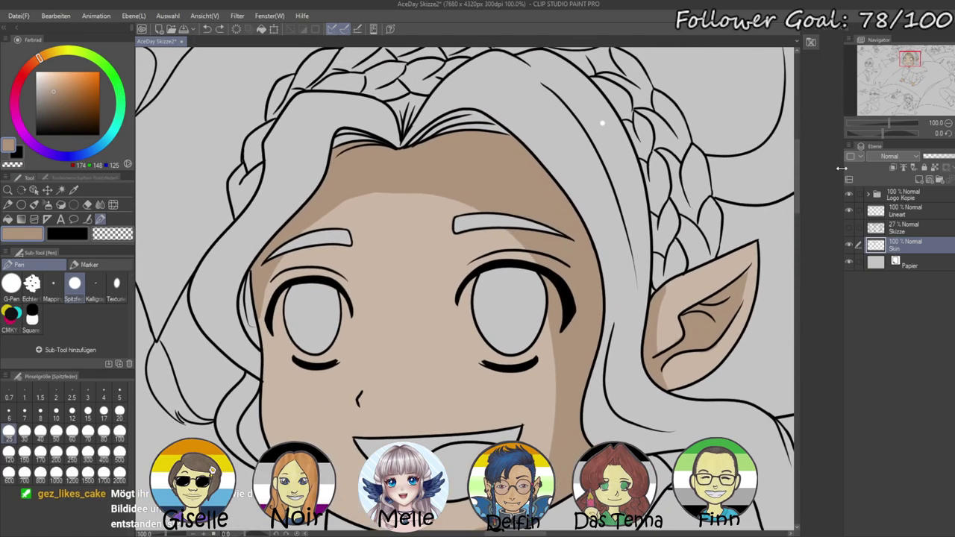
left_click_drag(879, 133, 899, 133)
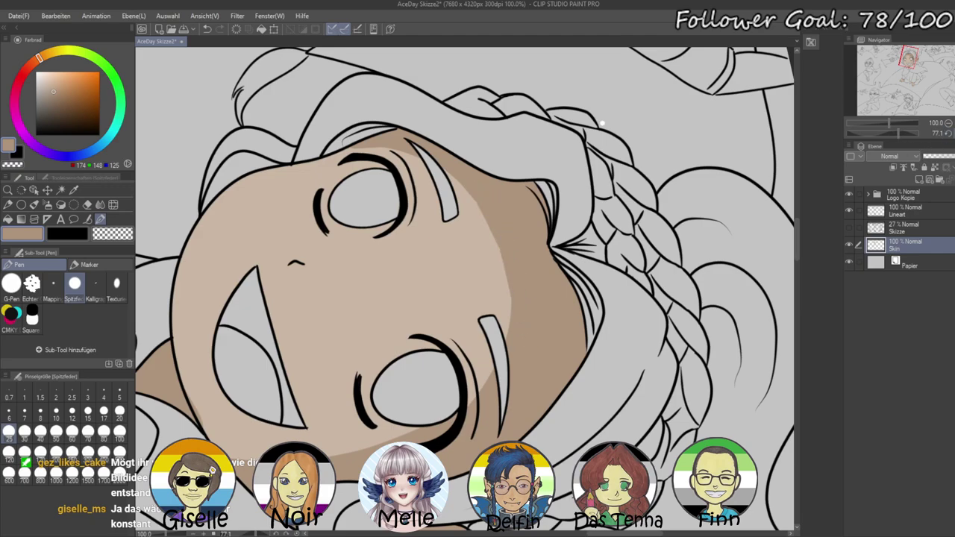
left_click(948, 134)
- Check the shaded elf girl within the whole illustration and save the file
left_click_drag(889, 123, 877, 121)
left_click_drag(727, 293, 707, 227)
left_click_drag(734, 356, 689, 234)
left_click_drag(667, 307, 732, 316)
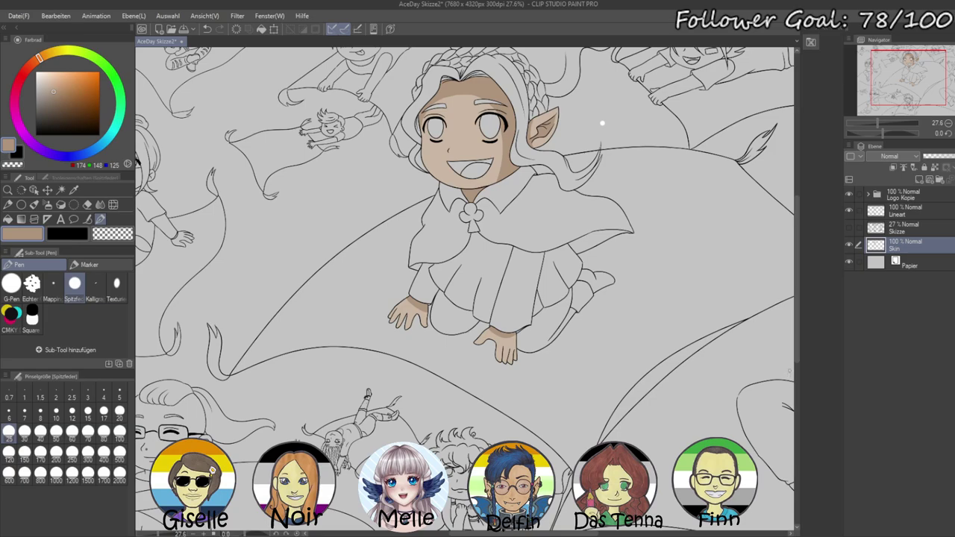
left_click_drag(880, 123, 871, 124)
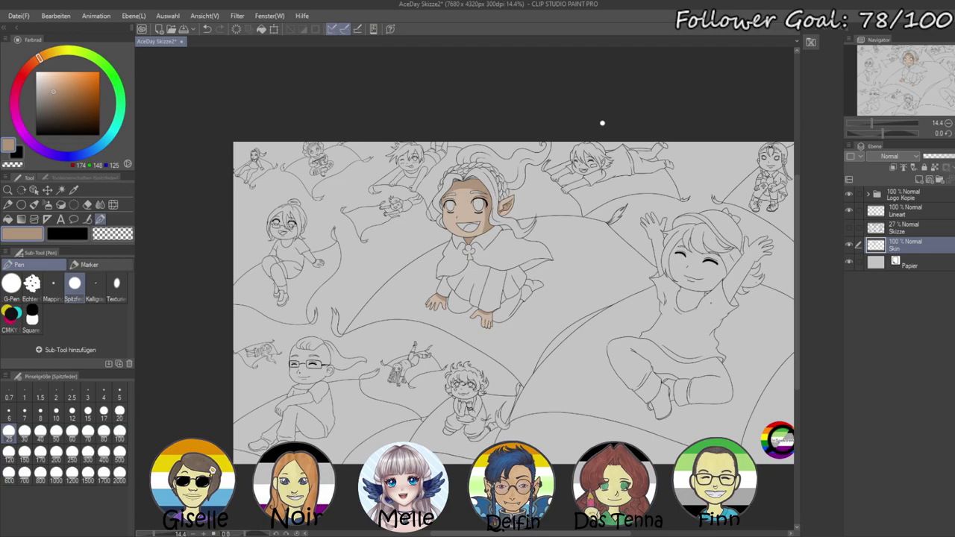
left_click_drag(602, 123, 566, 156)
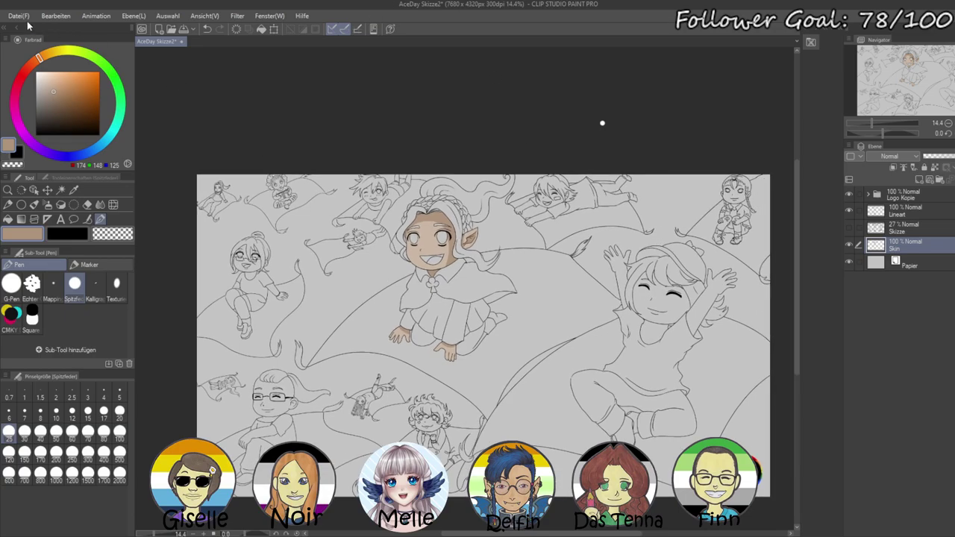
key("ctrl+s")
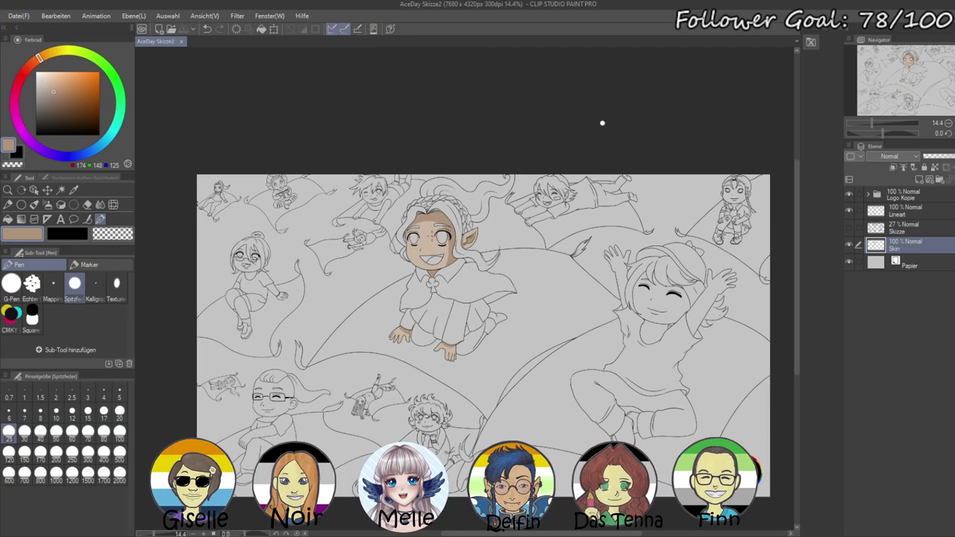
- Select the raised arms, face and neckline of the large girl in the T-shirt with Auto Select on the Lineart layer
scroll(513, 274, "up", 4)
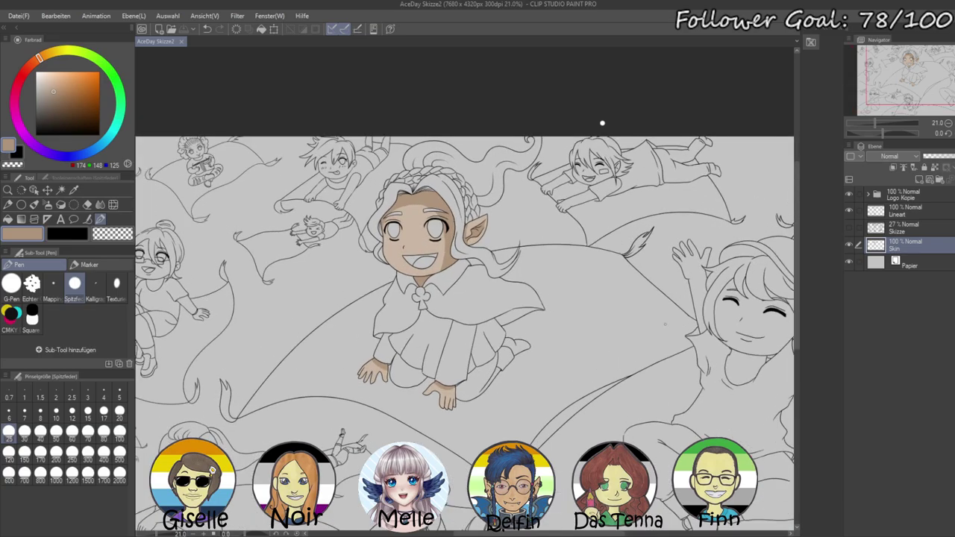
left_click_drag(612, 282, 509, 260)
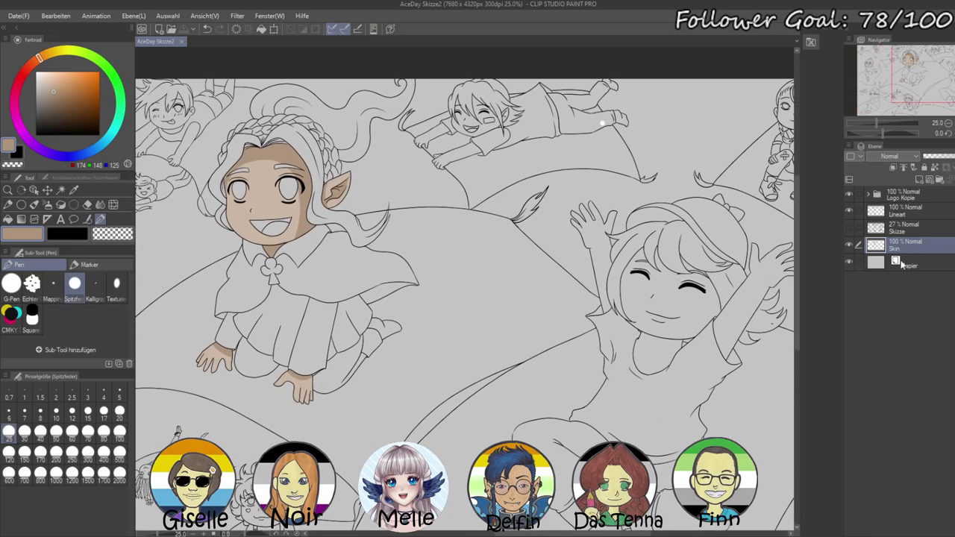
left_click(899, 213)
key("w")
left_click(469, 246)
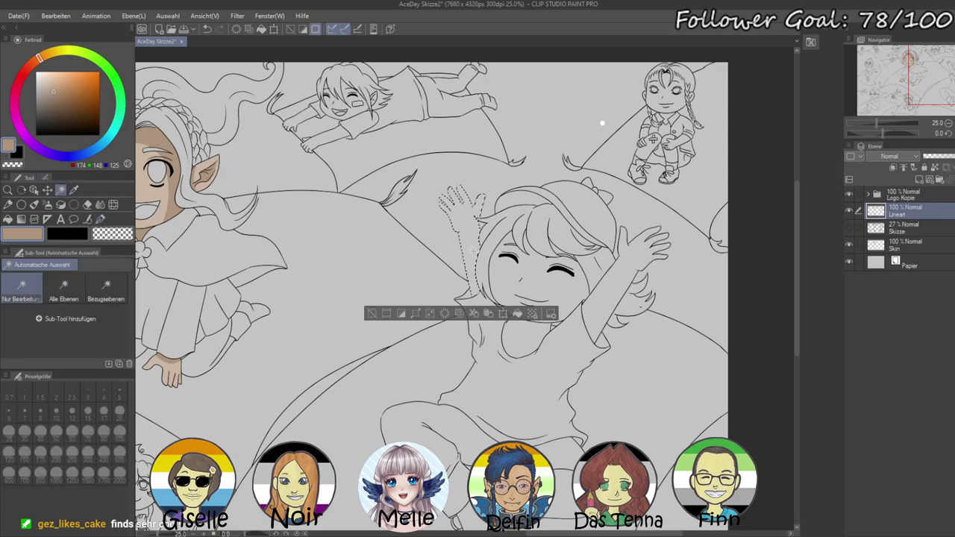
left_click(522, 341, "shift")
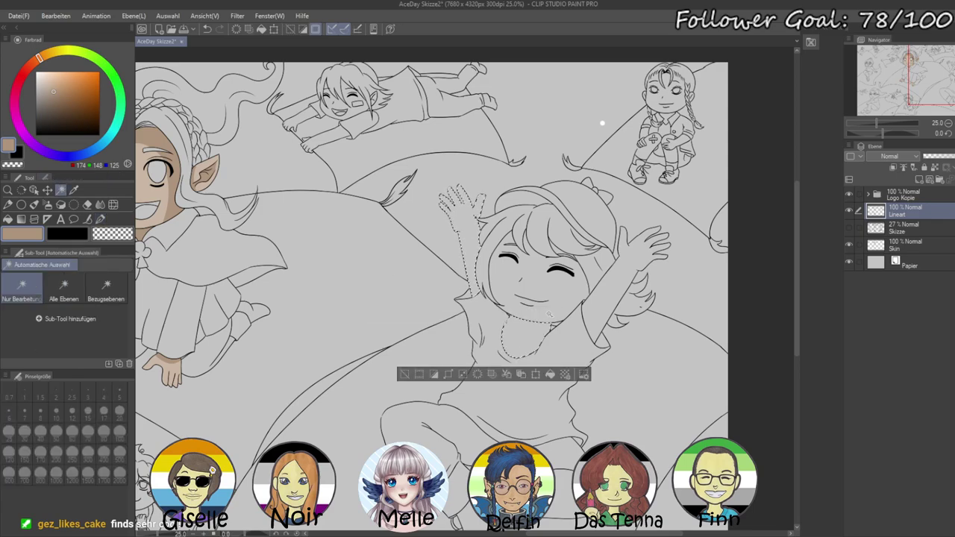
left_click(600, 312, "shift")
scroll(524, 383, "up", 1)
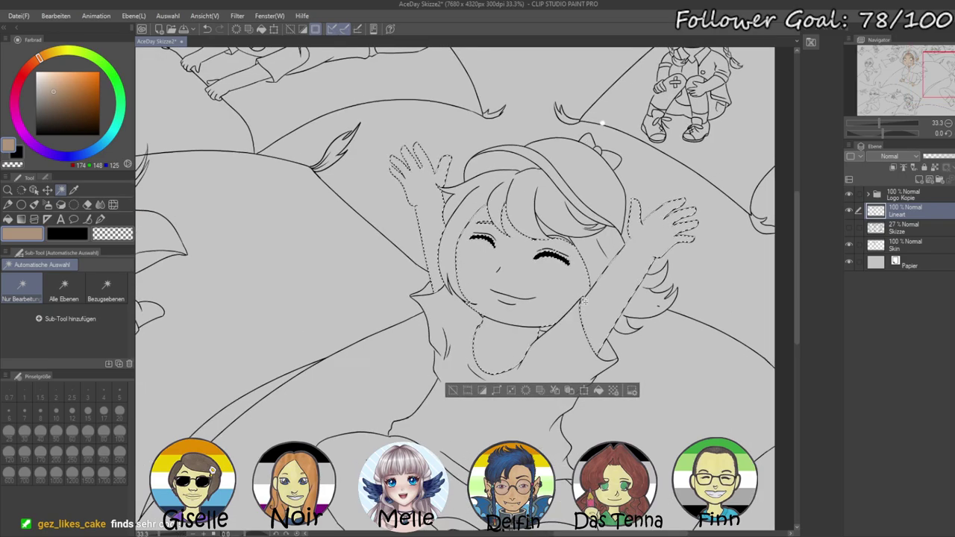
scroll(567, 274, "up", 1)
scroll(567, 274, "down", 3)
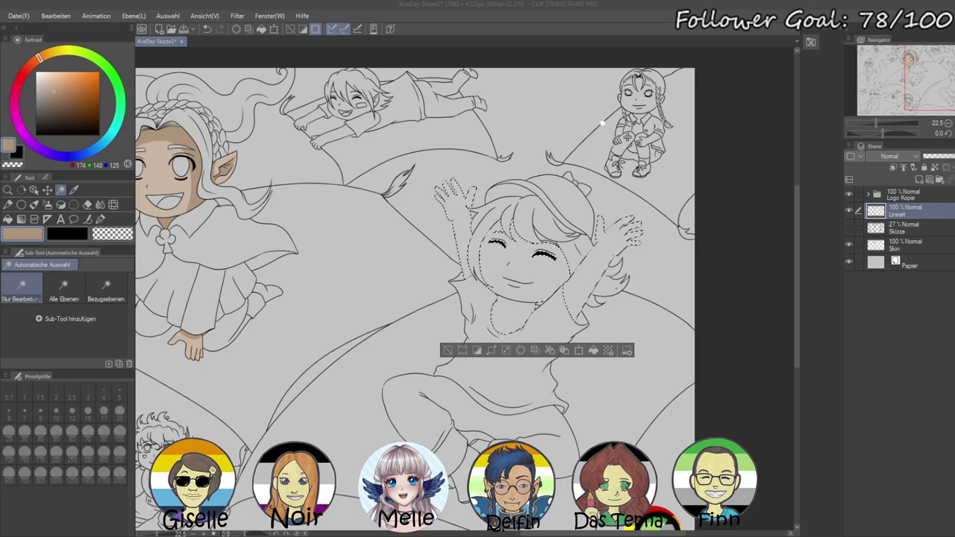
scroll(475, 373, "down", 3)
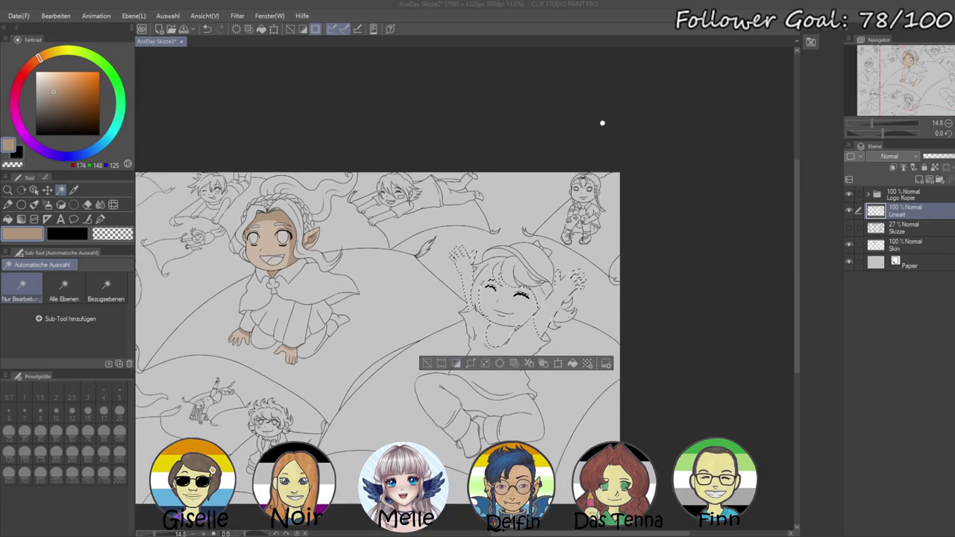
- Fill the selected arms, face and neckline of the large girl on the Skin layer with RGB 174, 150, 125, and deselect
scroll(343, 378, "down", 2)
scroll(247, 381, "up", 2)
key("ctrl+minus")
key("ctrl+plus")
key("ctrl+plus")
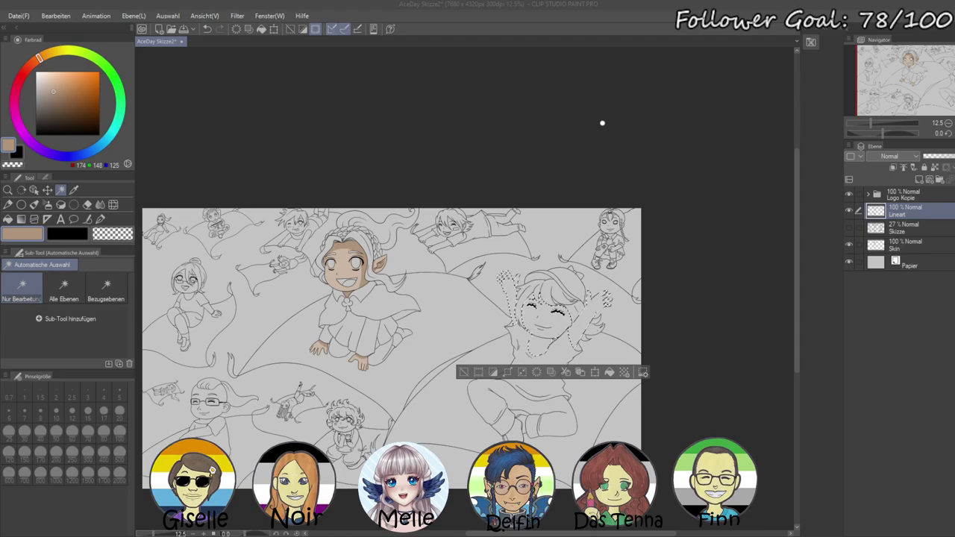
scroll(602, 123, "up", 4)
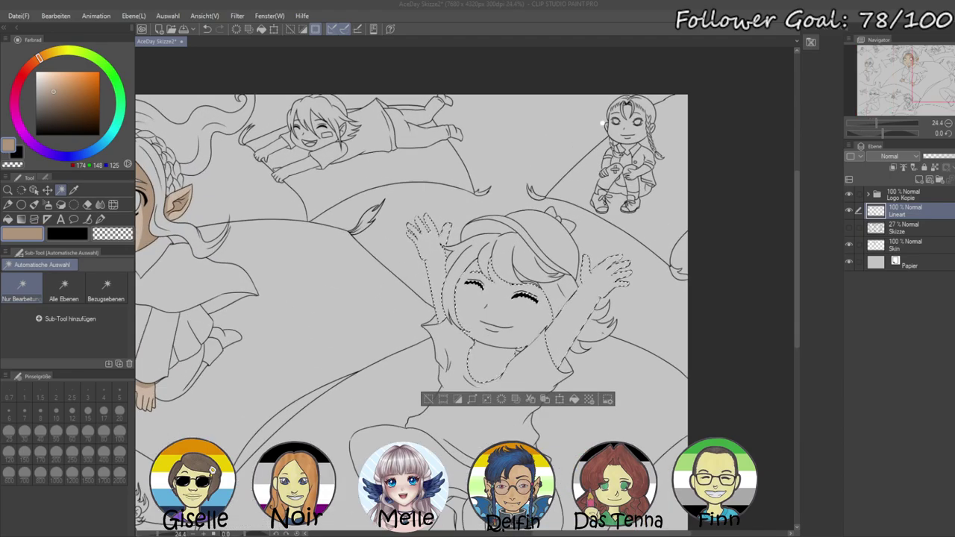
left_click(41, 57)
left_click(892, 246)
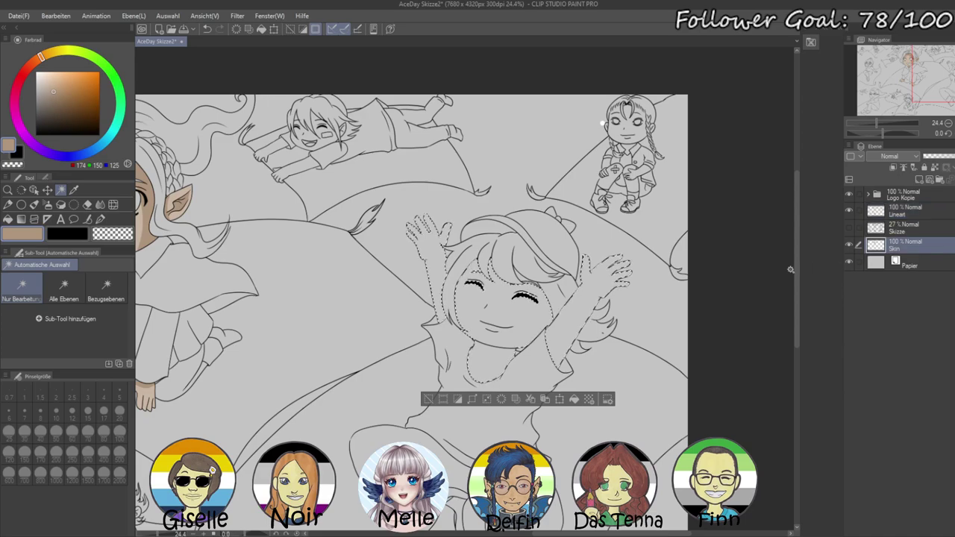
key("alt+Delete")
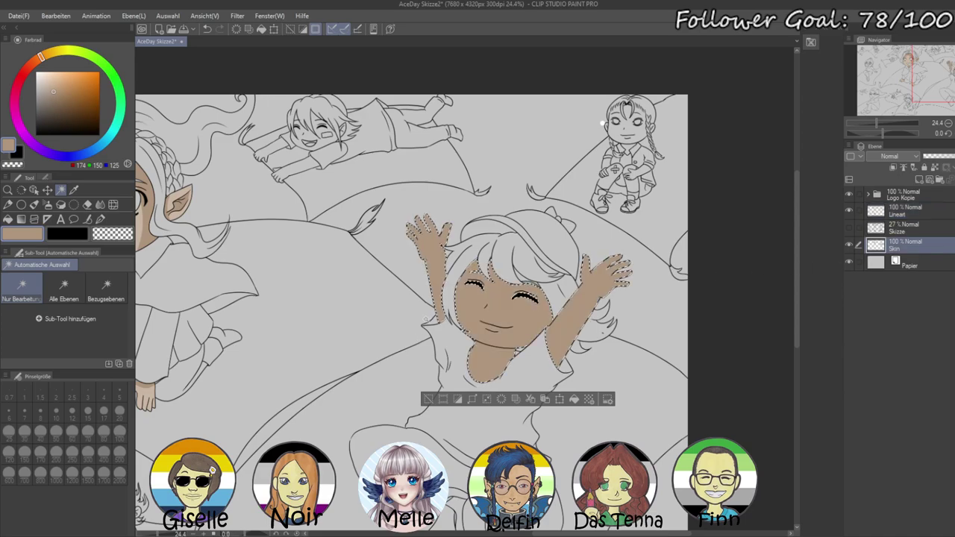
key("ctrl+d")
- Select the missed gap between the fringe strands on the Lineart layer, fill it with the skin tone on the Skin layer, and deselect
scroll(601, 123, "down", 4)
scroll(602, 123, "up", 1)
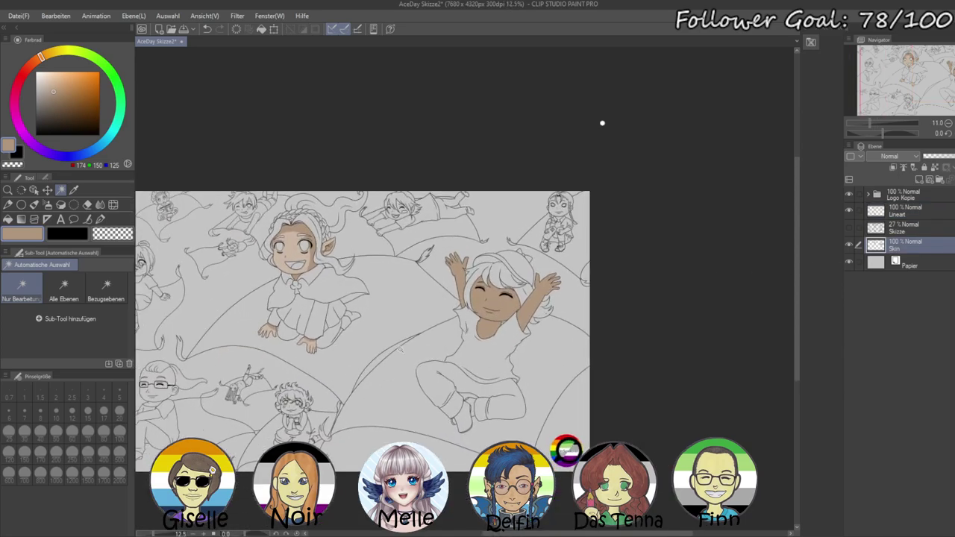
scroll(601, 123, "up", 4)
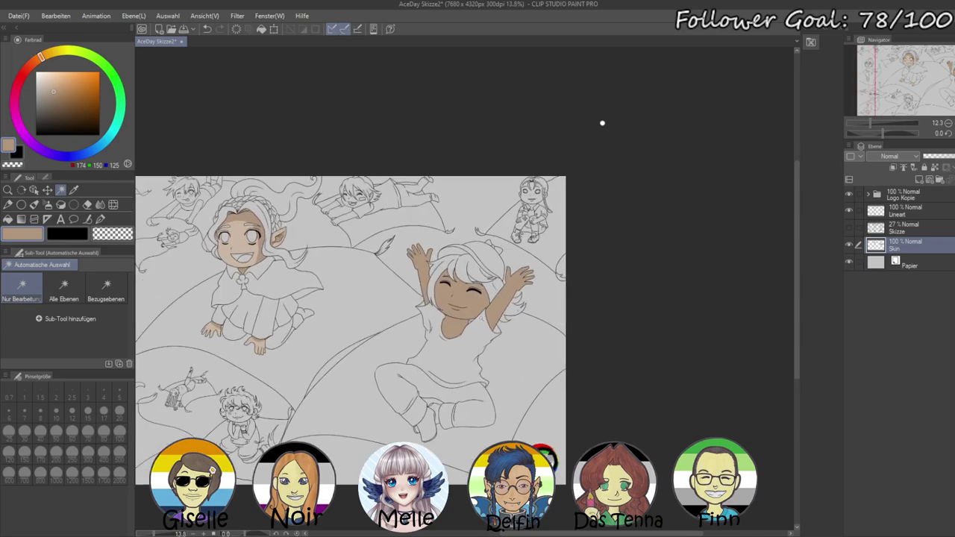
scroll(602, 123, "up", 5)
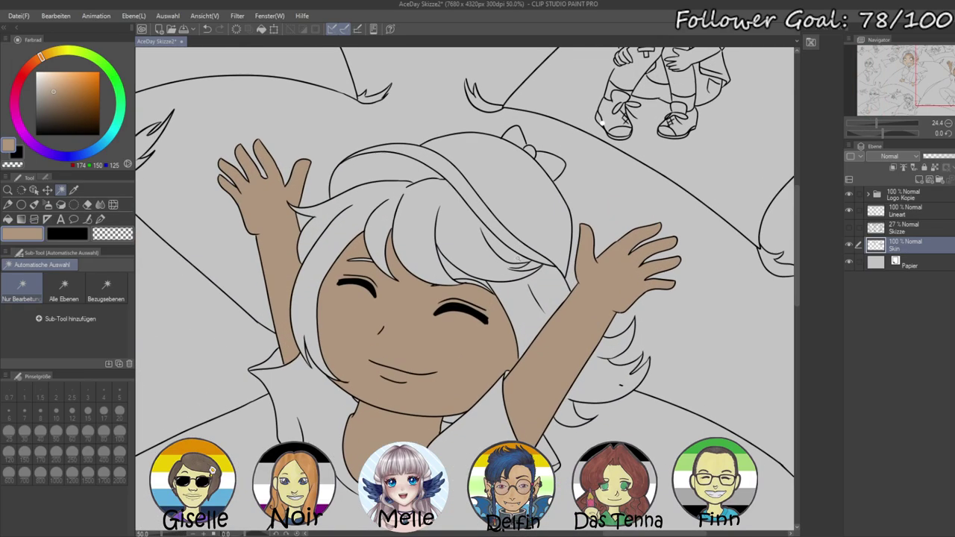
left_click(896, 216)
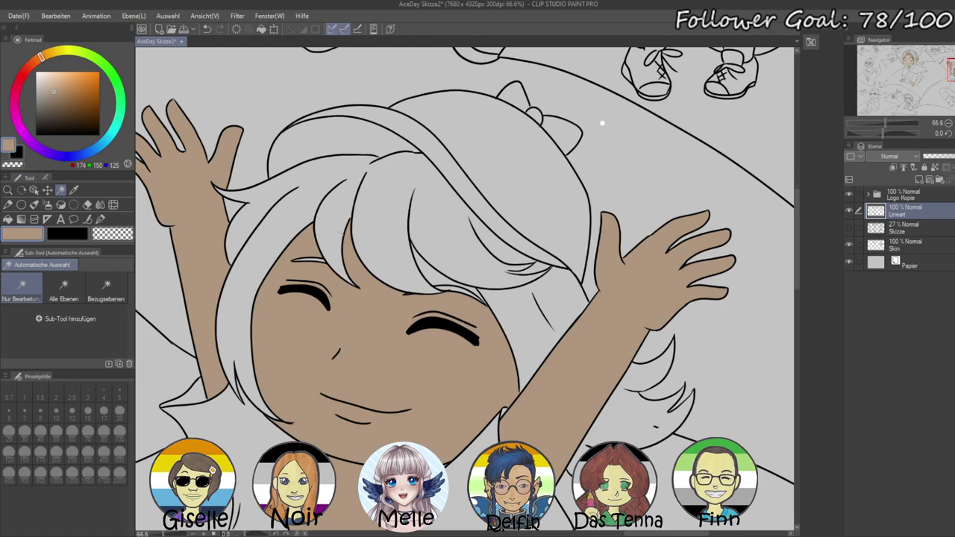
left_click(432, 269)
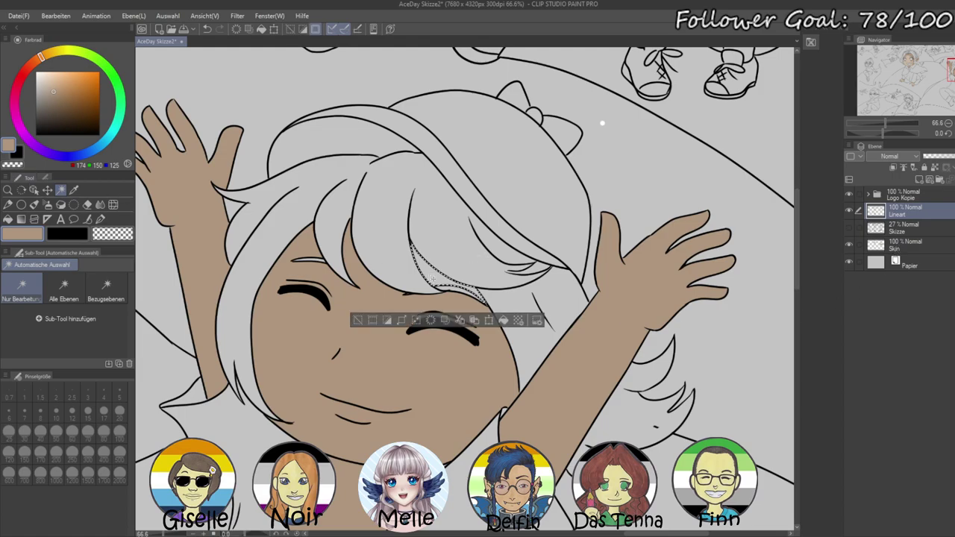
left_click(899, 247)
key("ctrl+d")
scroll(601, 306, "down", 3)
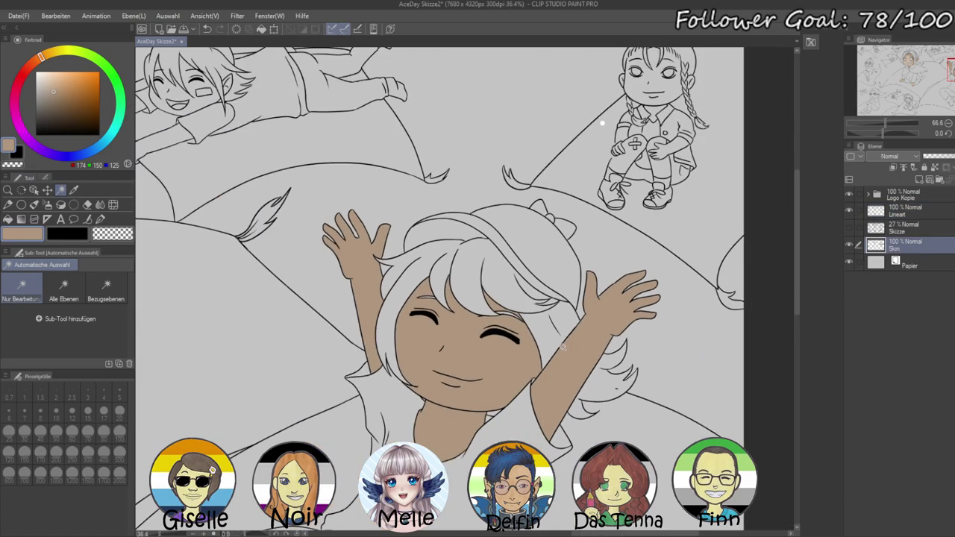
- Check the large girl's filled face, arms and neckline for missed areas
scroll(550, 409, "up", 1)
key("ctrl+minus")
key("ctrl+minus")
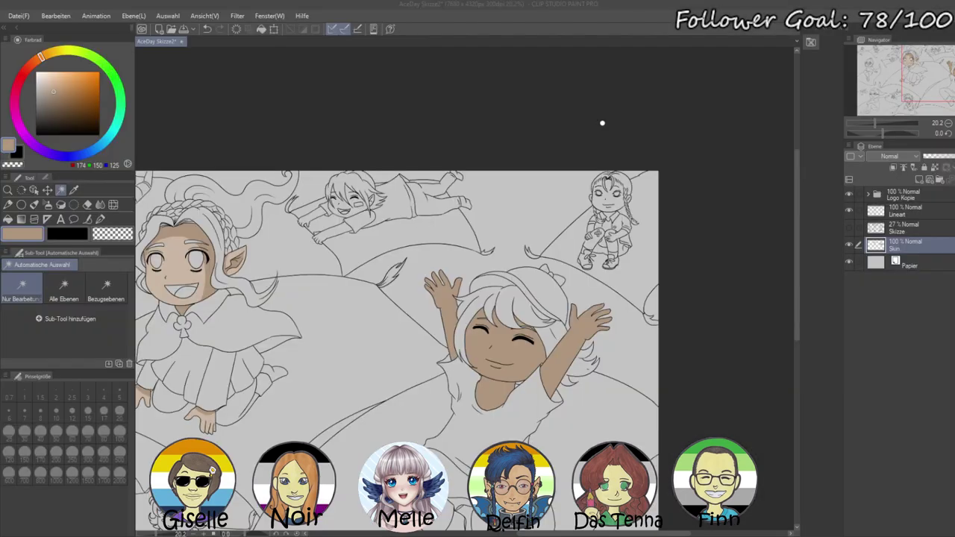
scroll(602, 123, "down", 2)
scroll(602, 123, "up", 4)
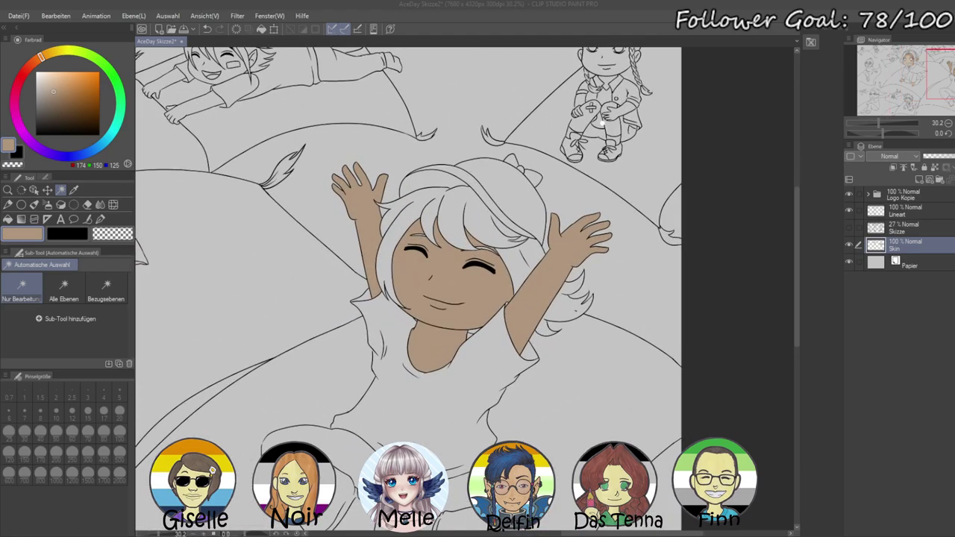
scroll(602, 123, "down", 2)
scroll(602, 123, "up", 2)
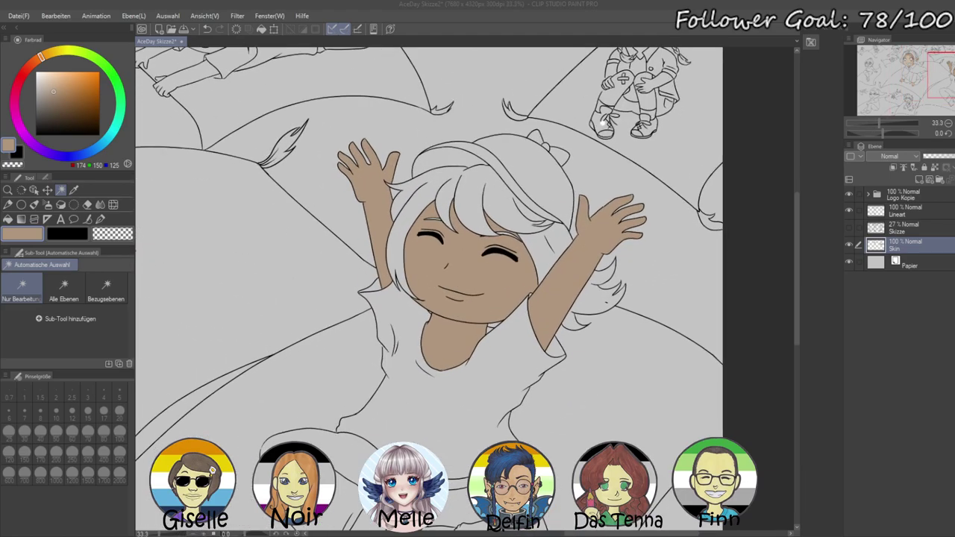
scroll(571, 233, "up", 1)
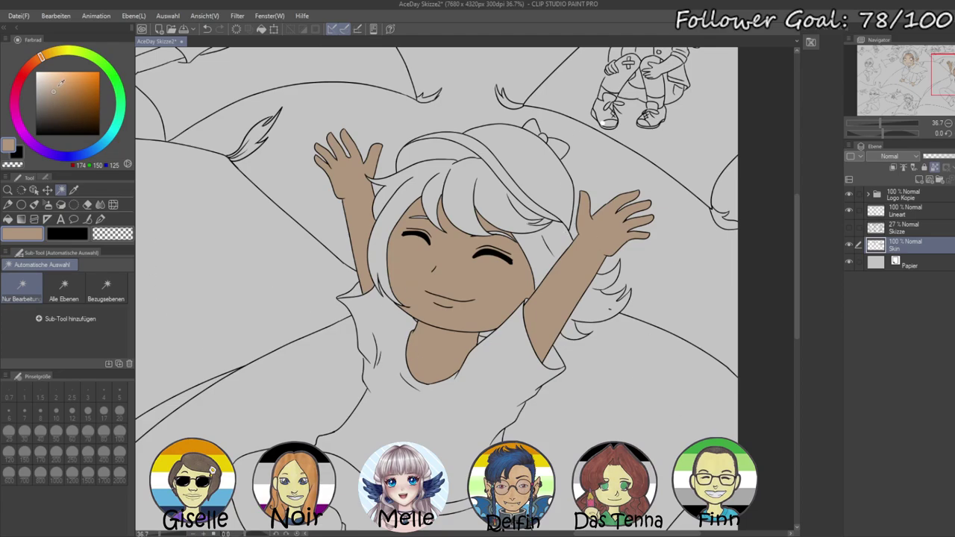
- With the Skin layer's transparent pixels locked, set the pen size to 100 and try a darker brown shadow on the girl's left-hand raised arm
left_click(61, 95)
left_click_drag(61, 100, 57, 105)
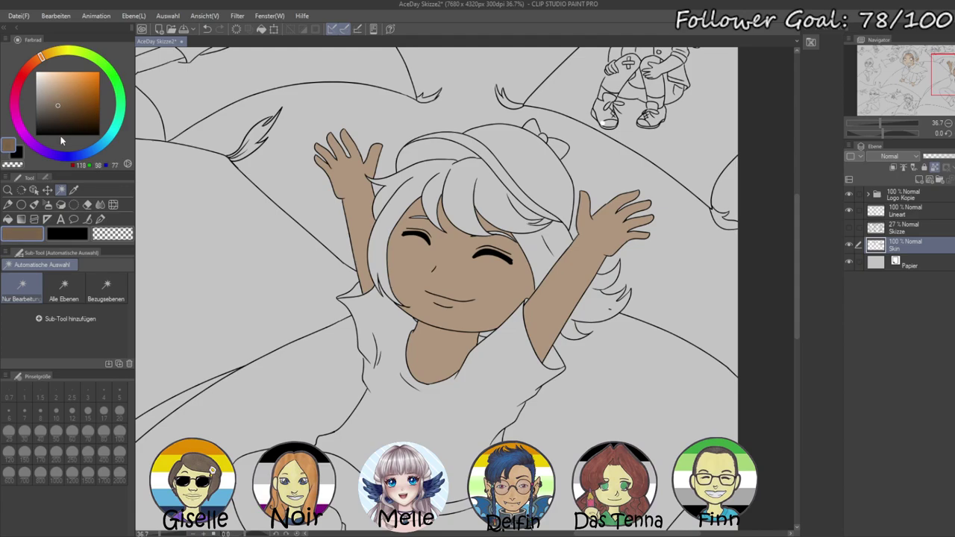
left_click(99, 219)
left_click(119, 431)
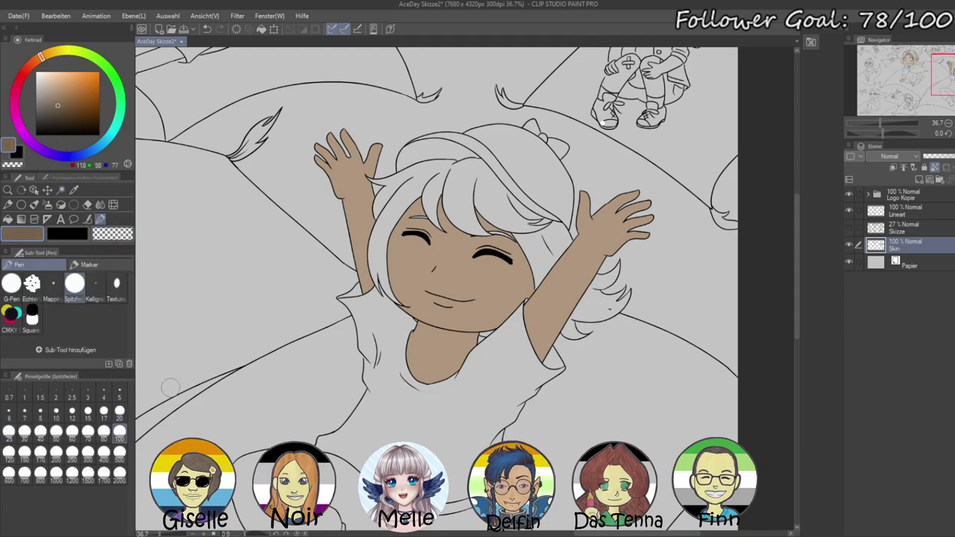
left_click_drag(368, 200, 369, 237)
key("ctrl+z")
- Mix the shadow tone RGB 162, 130, 109 and shade the inner edge of the raised arm on the picture's left
left_click(55, 91)
left_click(56, 94)
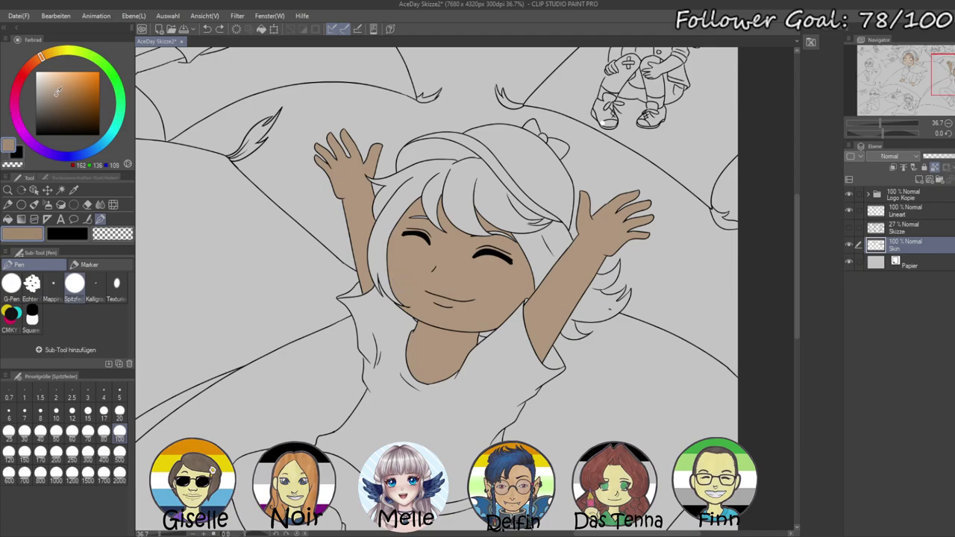
left_click(35, 59)
mouse_move(374, 191)
left_mouse_down()
mouse_move(396, 300)
mouse_move(378, 219)
mouse_move(391, 252)
mouse_move(373, 199)
left_mouse_up()
key("ctrl+z")
left_click_drag(373, 250, 365, 297)
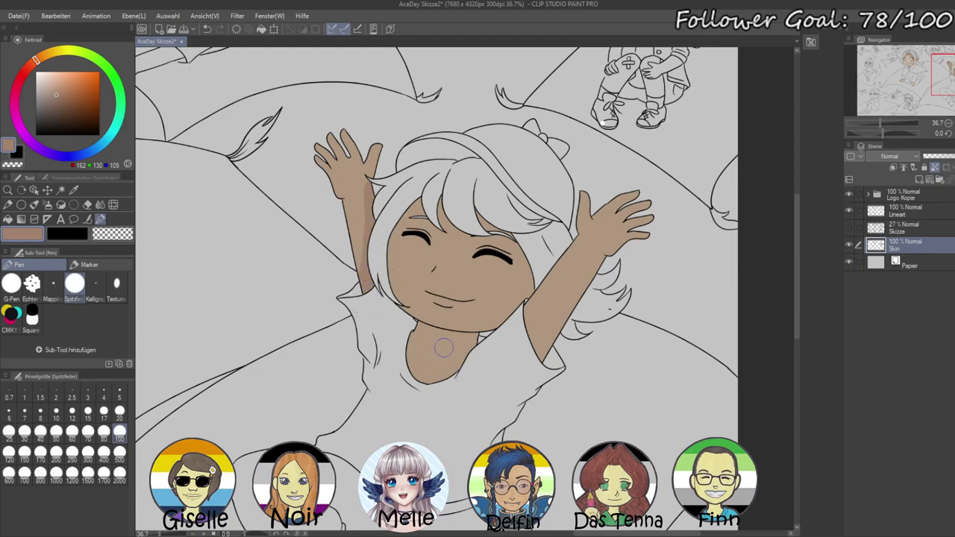
- Shade the neck under the chin, the forehead below the fringe, both sides of the face and the nose
mouse_move(418, 331)
left_mouse_down()
mouse_move(475, 332)
mouse_move(409, 319)
mouse_move(484, 340)
mouse_move(415, 321)
mouse_move(482, 344)
mouse_move(441, 370)
mouse_move(449, 379)
mouse_move(407, 367)
mouse_move(420, 383)
mouse_move(481, 339)
mouse_move(429, 397)
mouse_move(457, 347)
mouse_move(414, 390)
mouse_move(418, 374)
mouse_move(477, 370)
mouse_move(419, 331)
mouse_move(437, 338)
mouse_move(411, 331)
left_mouse_up()
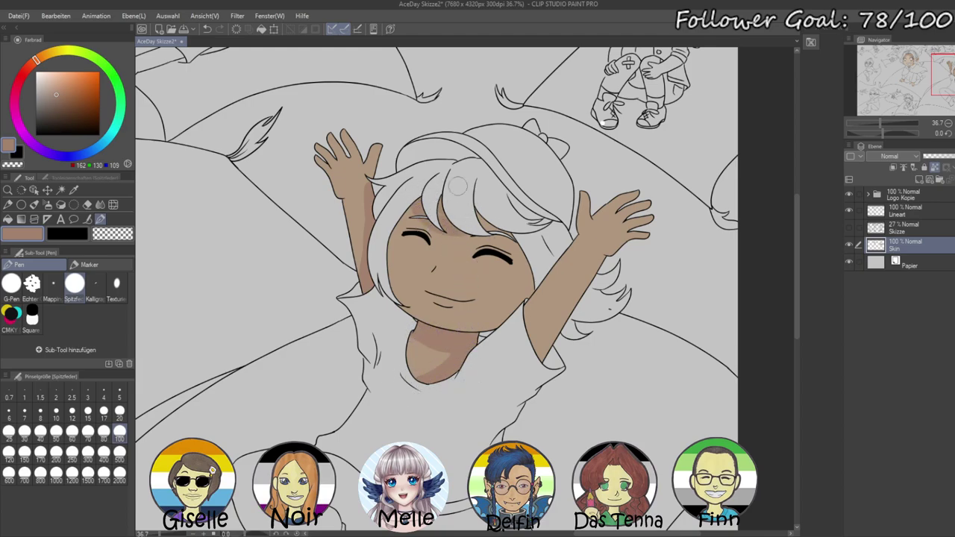
mouse_move(518, 248)
left_mouse_down()
mouse_move(486, 335)
mouse_move(516, 268)
mouse_move(525, 284)
mouse_move(506, 316)
left_mouse_up()
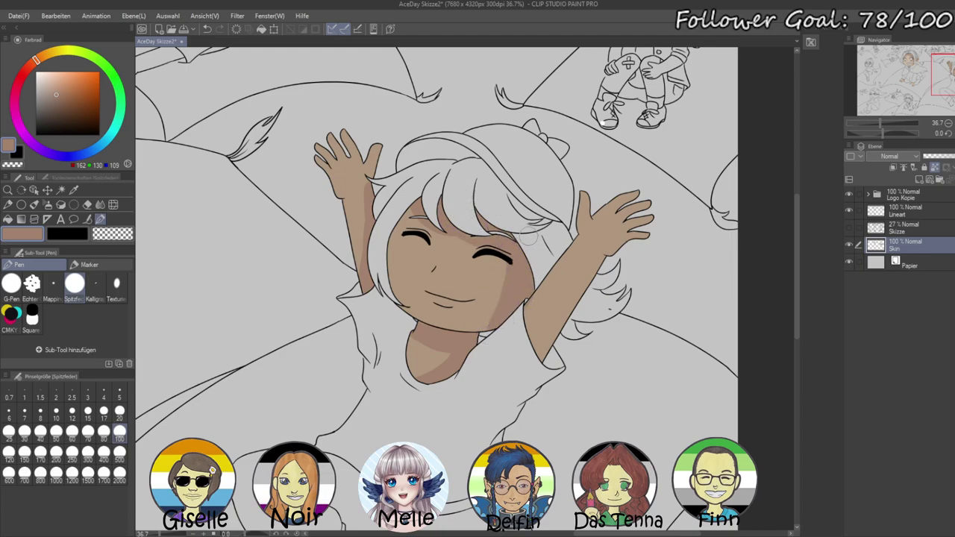
mouse_move(505, 249)
left_mouse_down()
mouse_move(478, 325)
mouse_move(503, 303)
mouse_move(447, 340)
left_mouse_up()
left_click_drag(486, 314, 455, 342)
left_click_drag(498, 275, 486, 321)
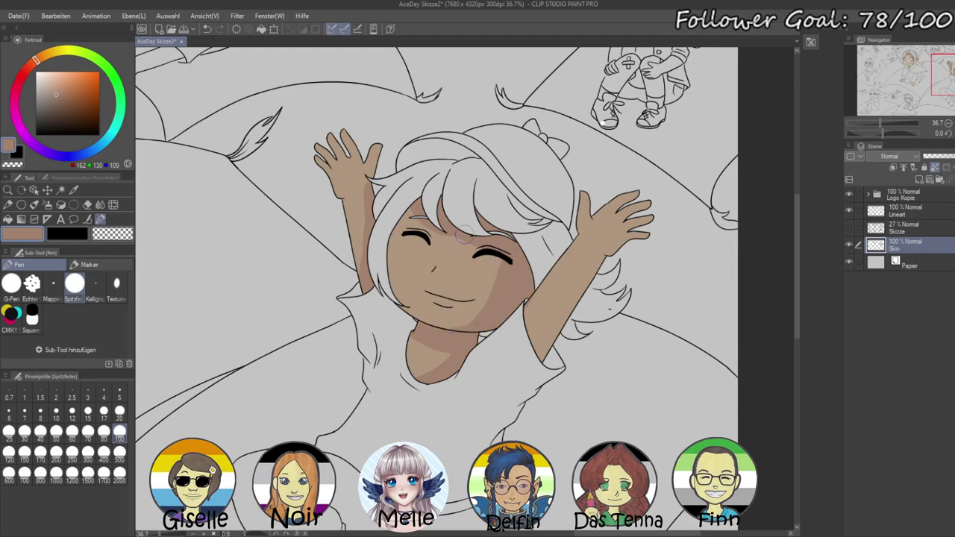
left_click_drag(400, 224, 408, 265)
key("ctrl+z")
mouse_move(397, 224)
left_mouse_down()
mouse_move(404, 249)
mouse_move(387, 252)
mouse_move(437, 277)
left_mouse_up()
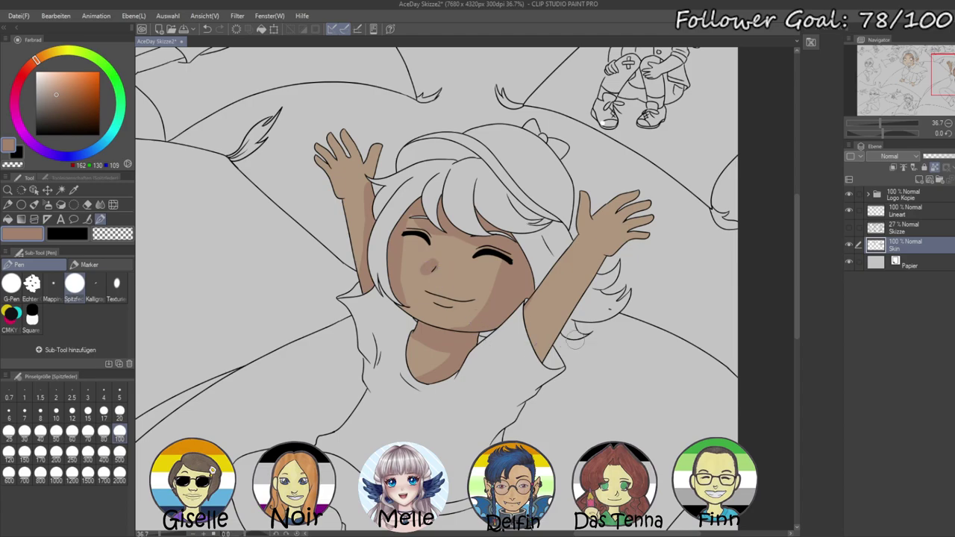
- Shade the inner side of the right-hand raised arm and the thumbs of both hands
left_click_drag(566, 253, 537, 302)
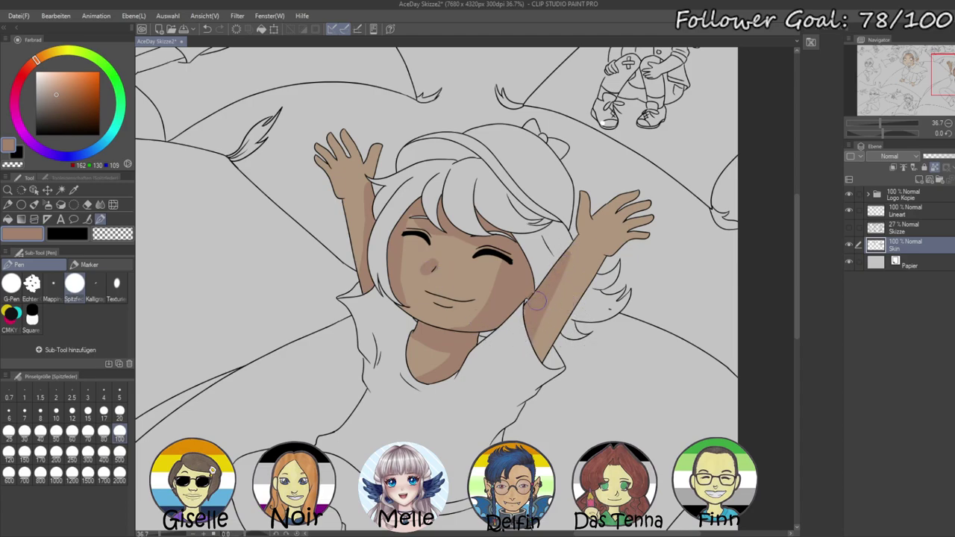
mouse_move(576, 224)
left_mouse_down()
mouse_move(561, 254)
mouse_move(578, 213)
left_mouse_up()
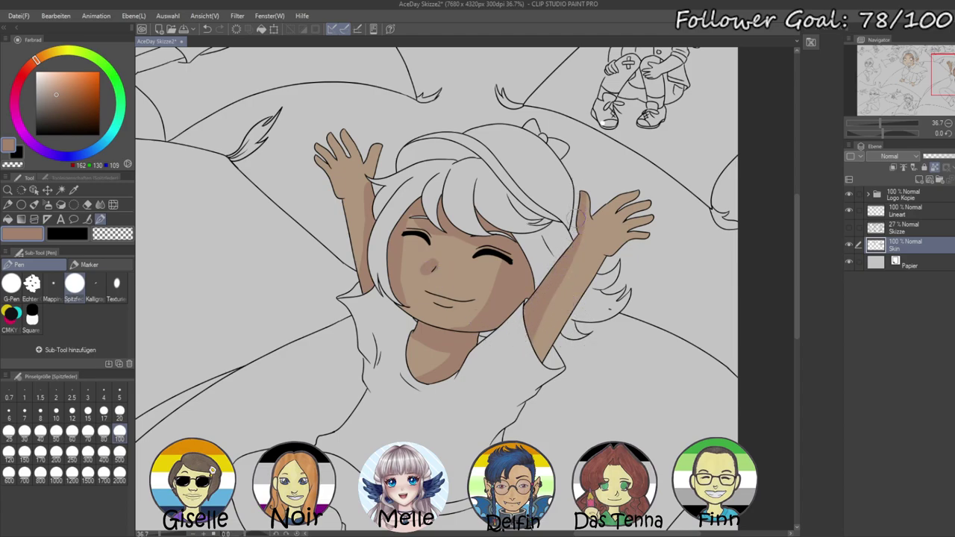
left_click_drag(371, 191, 376, 129)
left_click_drag(364, 263, 368, 186)
- Set the pen size to 20 and shade the fingers of the left-hand raised hand with RGB 162, 130, 109
left_click(415, 267, "alt")
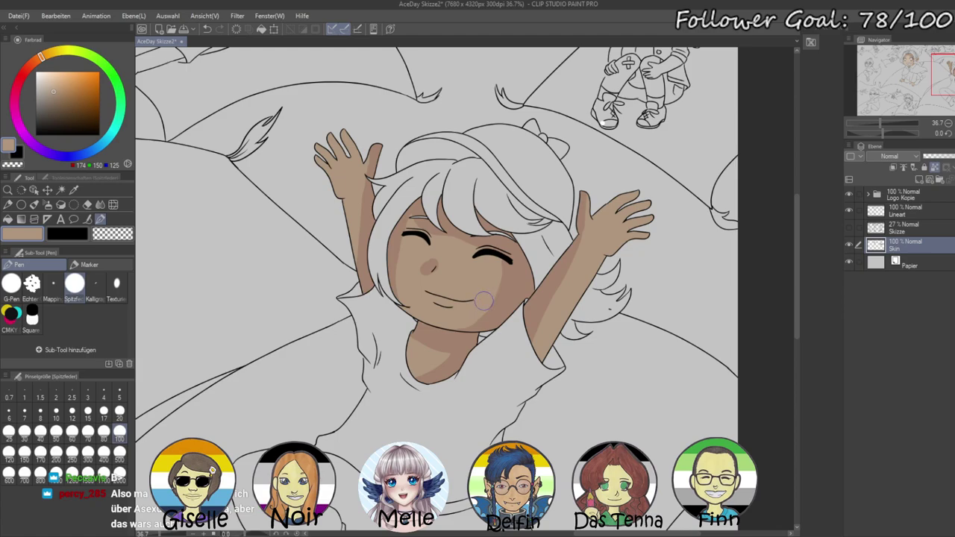
mouse_move(473, 328)
left_mouse_down()
mouse_move(497, 290)
mouse_move(465, 405)
left_mouse_up()
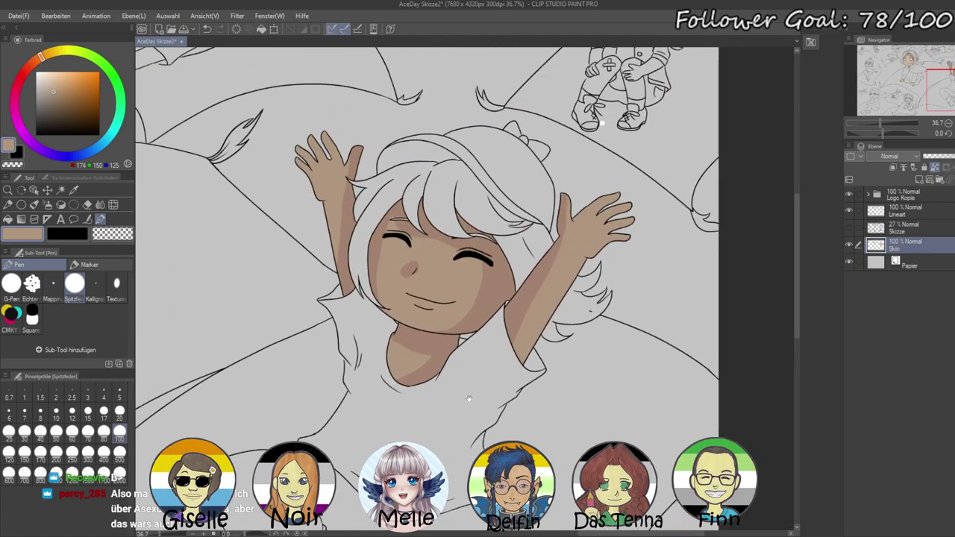
left_click_drag(457, 323, 532, 430)
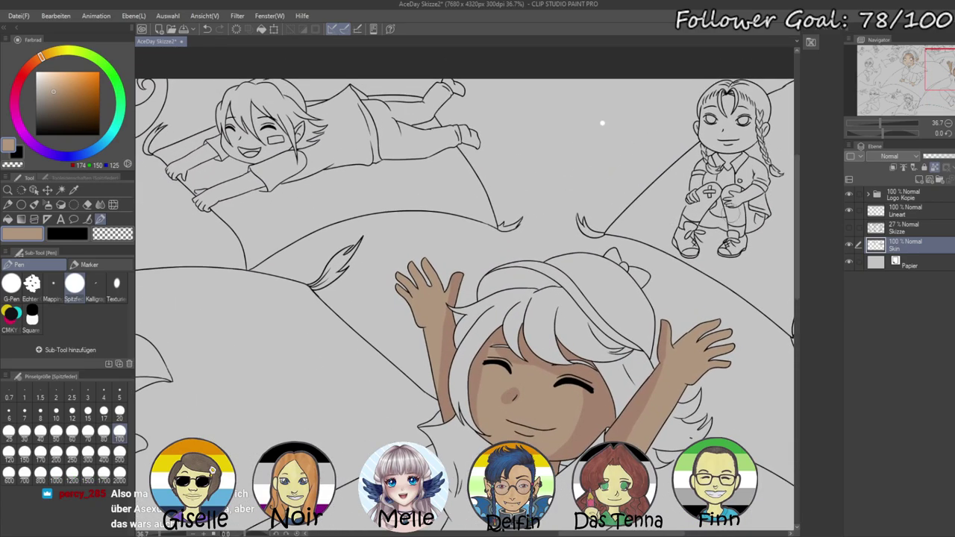
left_click(884, 121)
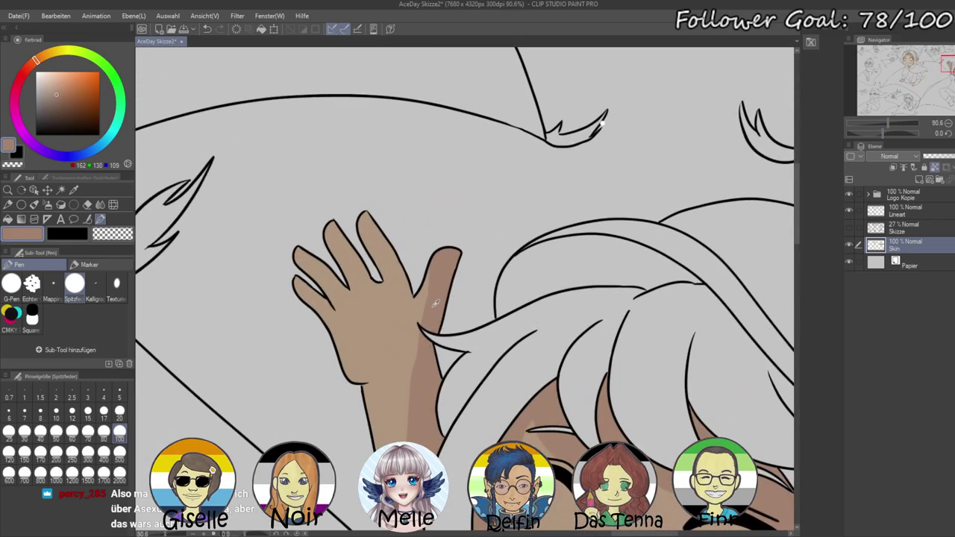
left_click(119, 410)
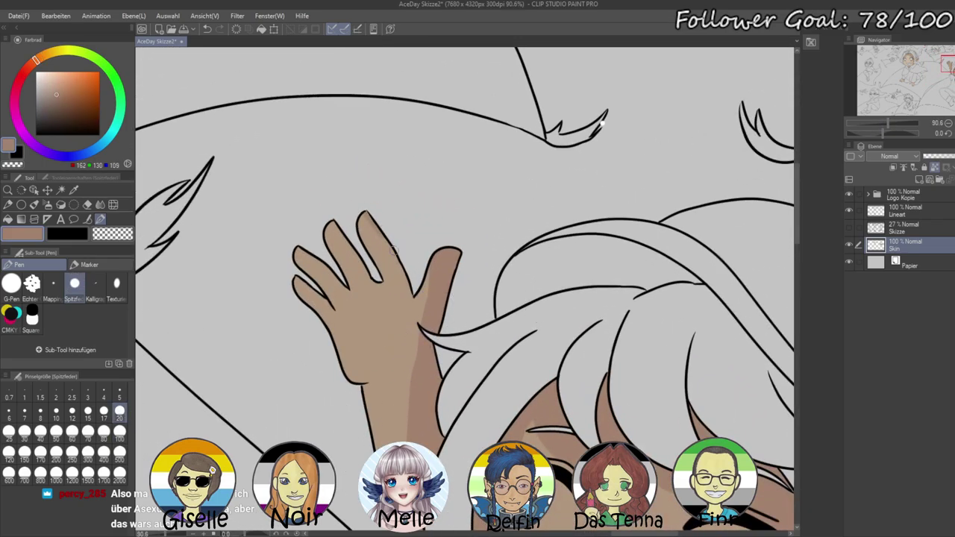
mouse_move(365, 213)
left_mouse_down()
mouse_move(406, 283)
mouse_move(376, 245)
left_mouse_up()
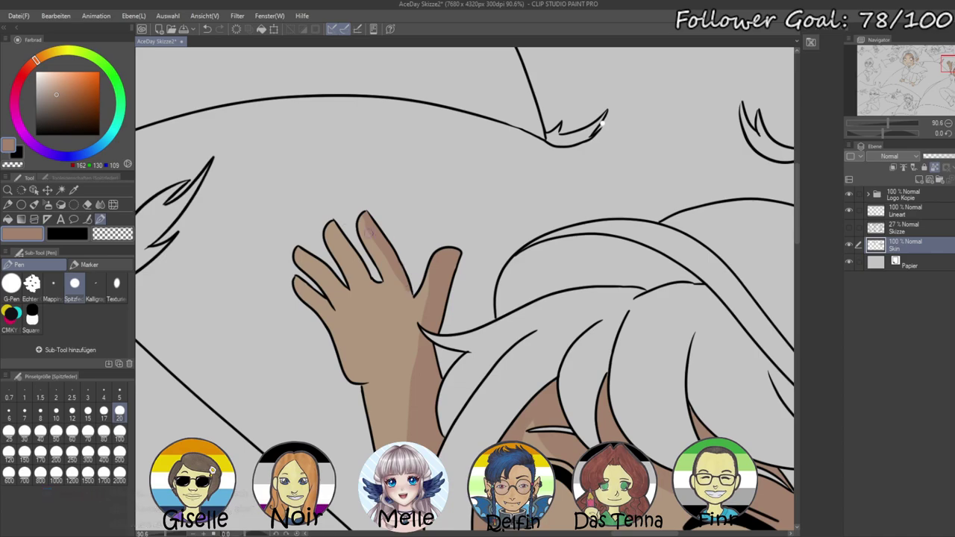
left_click_drag(329, 220, 363, 269)
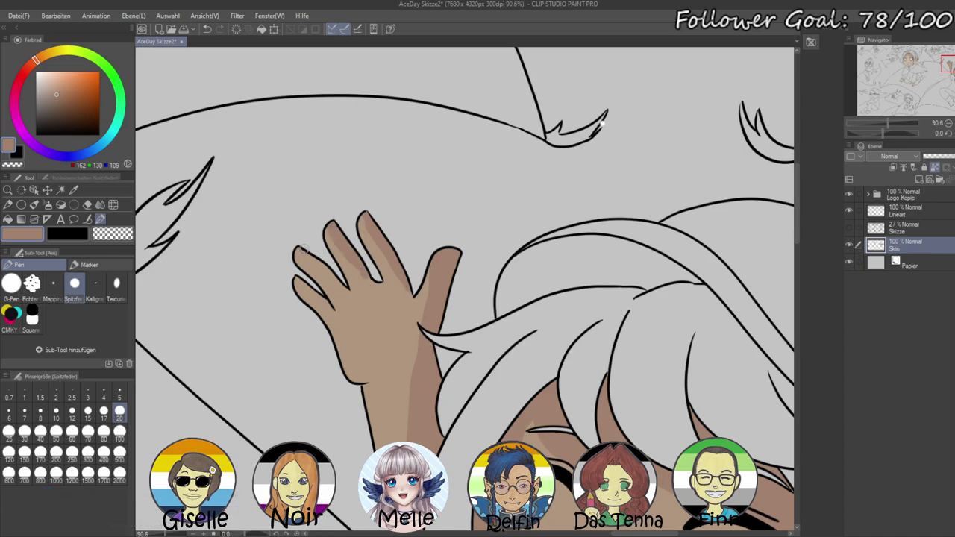
mouse_move(302, 255)
left_mouse_down()
mouse_move(337, 284)
mouse_move(311, 258)
mouse_move(317, 287)
mouse_move(294, 276)
mouse_move(331, 304)
left_mouse_up()
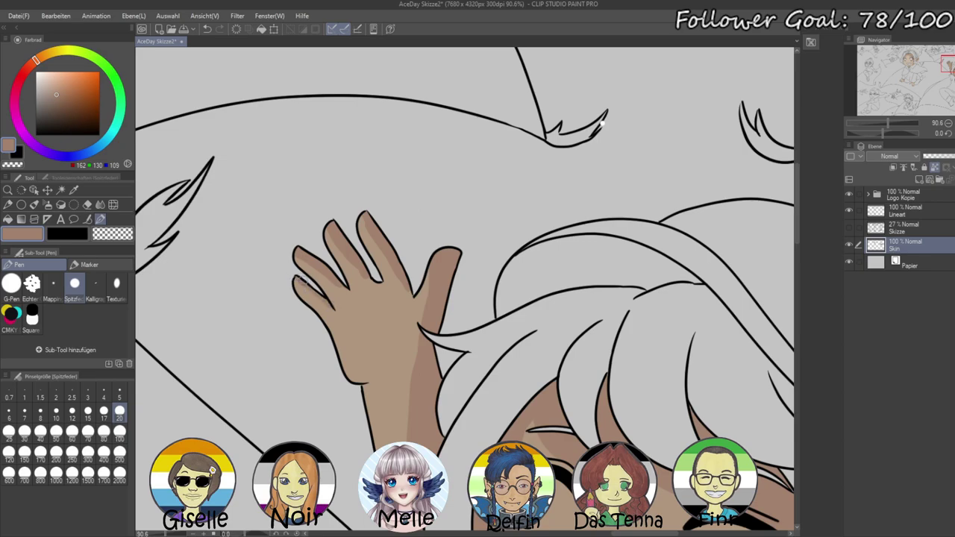
left_click_drag(315, 267, 341, 290)
- Shade the area below the mouth of the girl with raised arms using the shadow tone RGB 162, 130, 109
left_click_drag(420, 371, 408, 328)
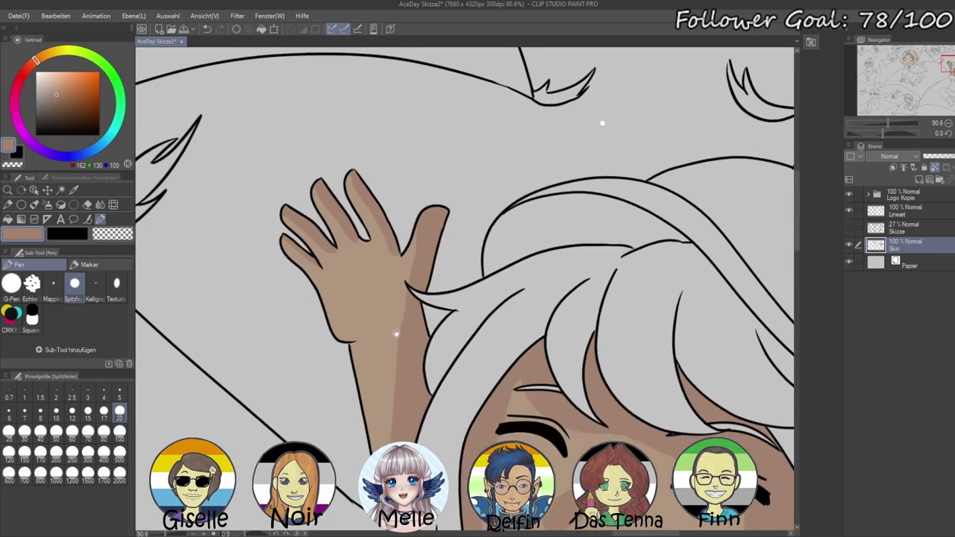
left_click_drag(355, 344, 357, 370)
mouse_move(527, 488)
left_mouse_down()
mouse_move(392, 315)
mouse_move(280, 230)
left_mouse_up()
left_click_drag(335, 243, 360, 307)
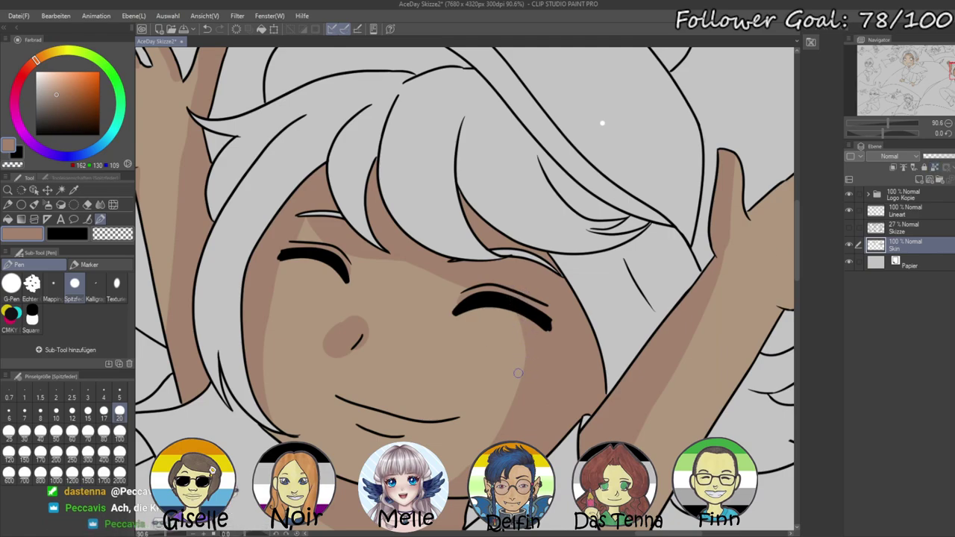
left_click(358, 367, "alt")
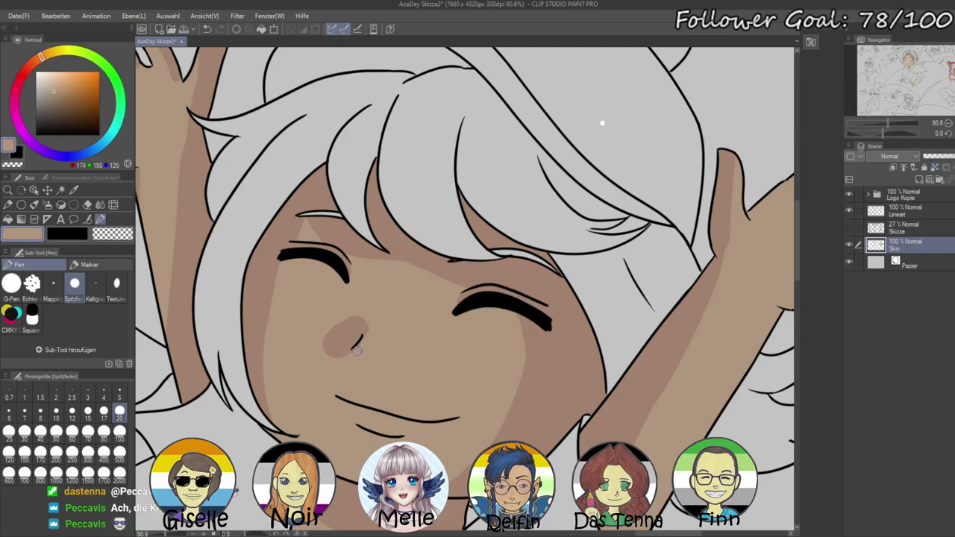
left_click_drag(878, 132, 901, 132)
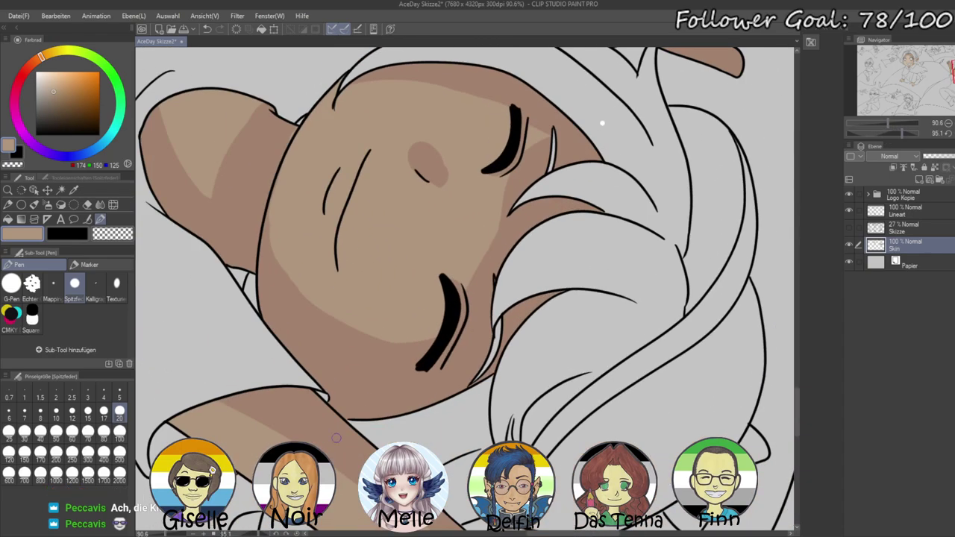
left_click(343, 361, "alt")
mouse_move(346, 171)
left_mouse_down()
mouse_move(318, 180)
mouse_move(310, 211)
mouse_move(322, 184)
left_mouse_up()
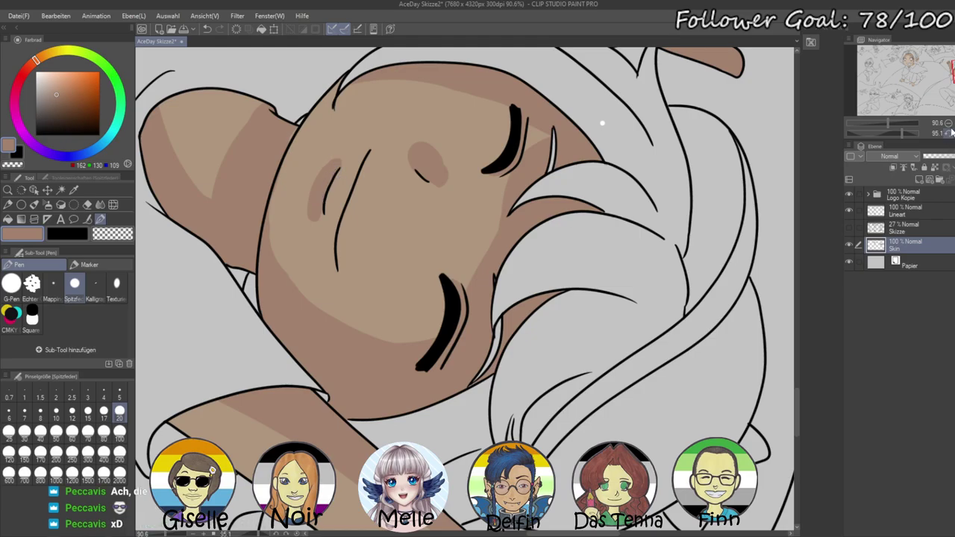
- Mix the shadow tone RGB 181, 154, 137 and refill the shaded areas of the elf girl's face, neck, ear and hands
key("ctrl+at")
key("ctrl+minus")
key("ctrl+minus")
key("ctrl+minus")
key("ctrl+minus")
key("ctrl+minus")
key("ctrl+plus")
left_click_drag(337, 402, 578, 389)
left_click_drag(505, 308, 630, 384)
left_click_drag(875, 124, 883, 123)
left_click(432, 254, "alt")
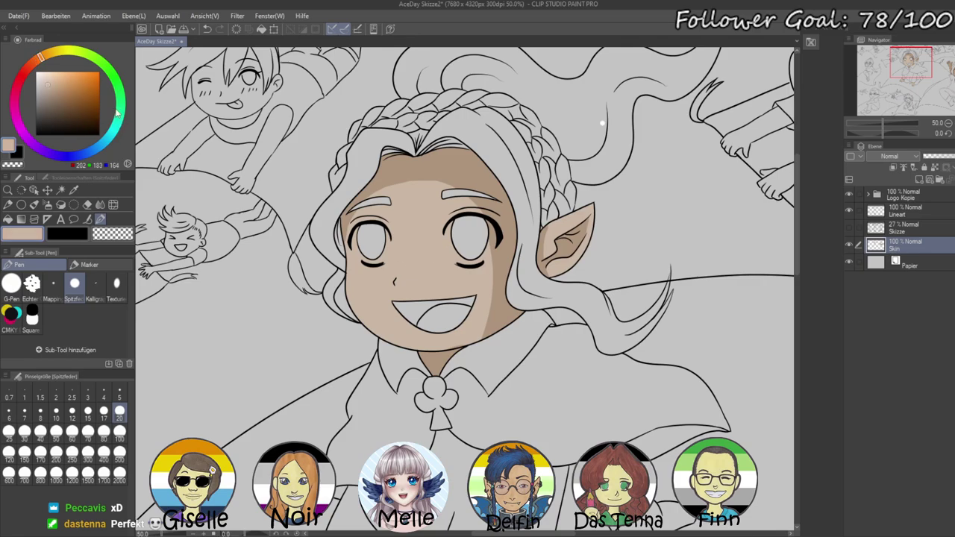
left_click(55, 86)
left_click(40, 67)
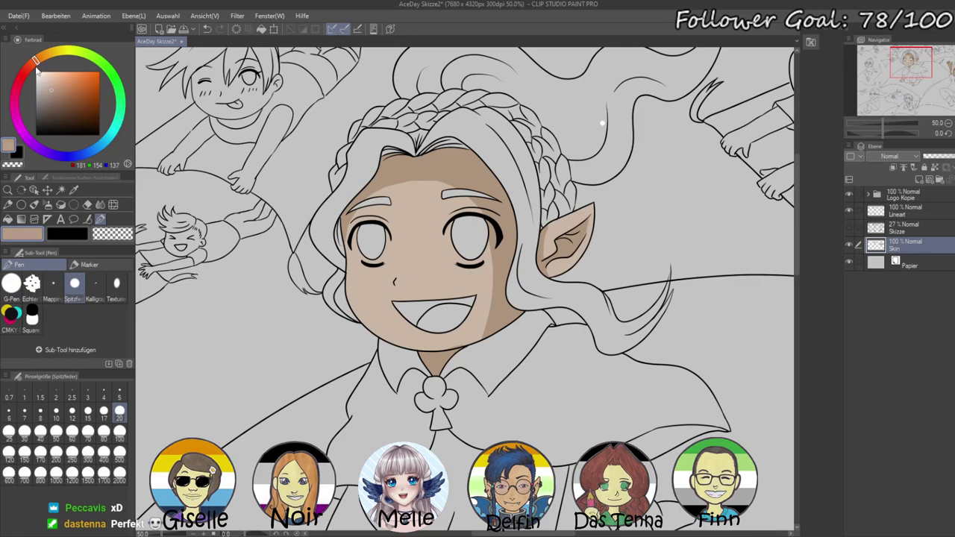
left_click(9, 220)
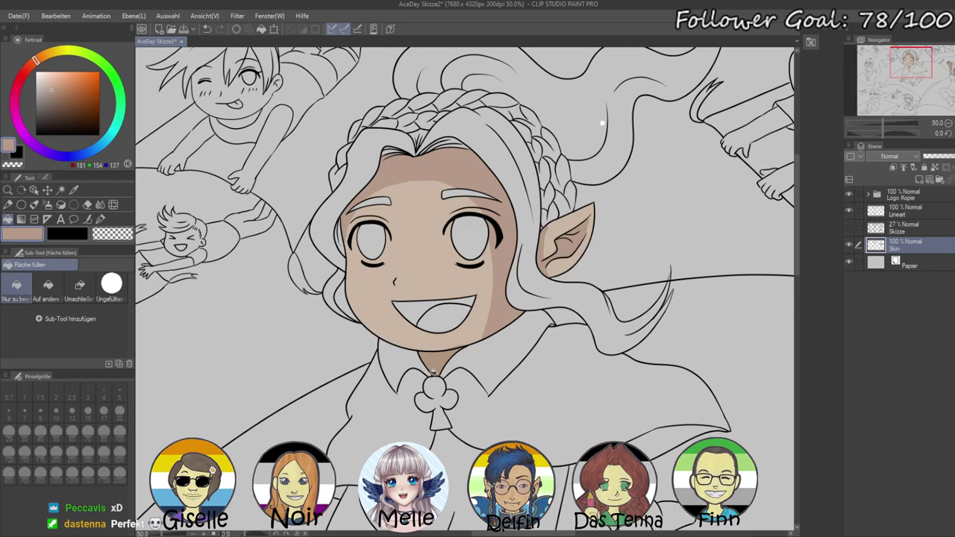
left_click_drag(477, 422, 423, 207)
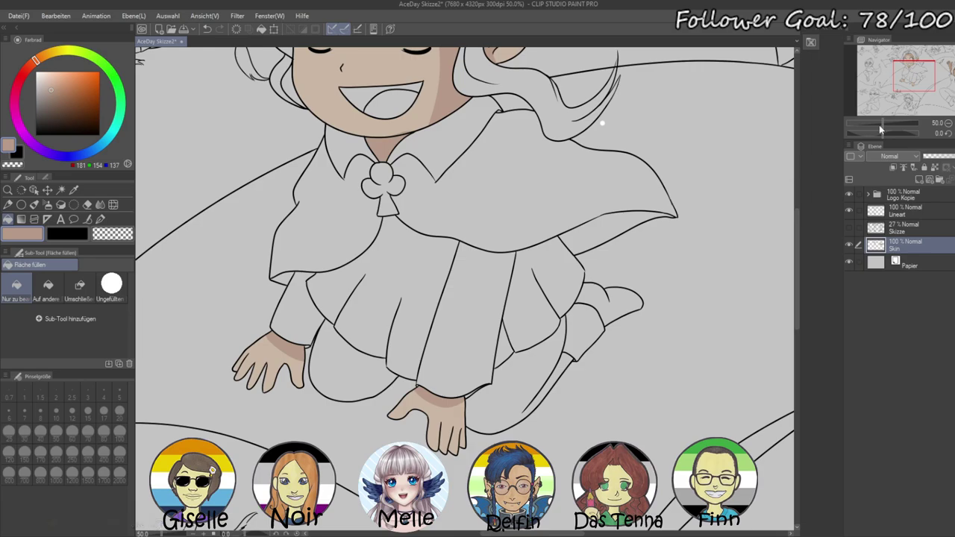
- Touch up the elf girl's chin edge above the neck with the base skin tone RGB 202, 183, 164
left_click_drag(883, 132, 893, 133)
left_click_drag(882, 123, 890, 121)
left_click_drag(671, 67, 449, 367)
left_click(418, 352, "alt")
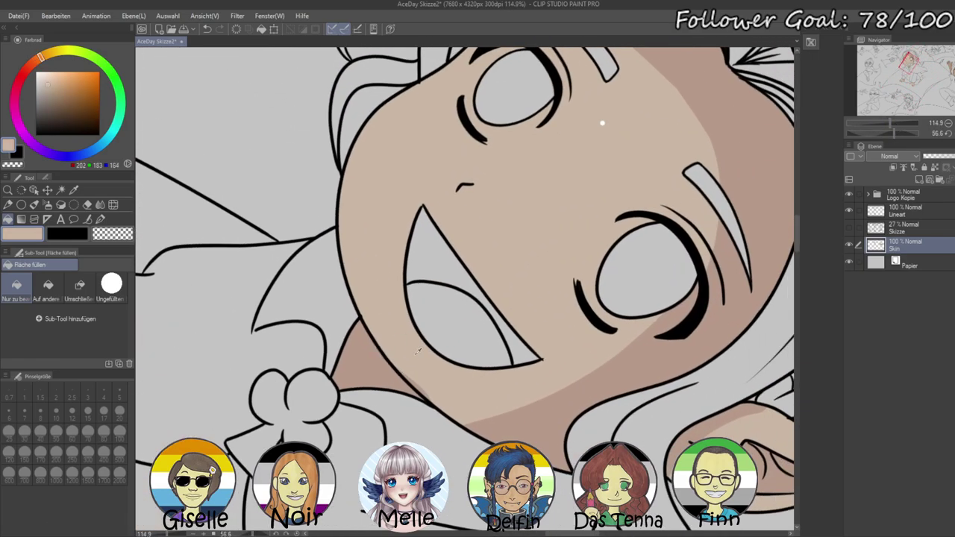
left_click(100, 219)
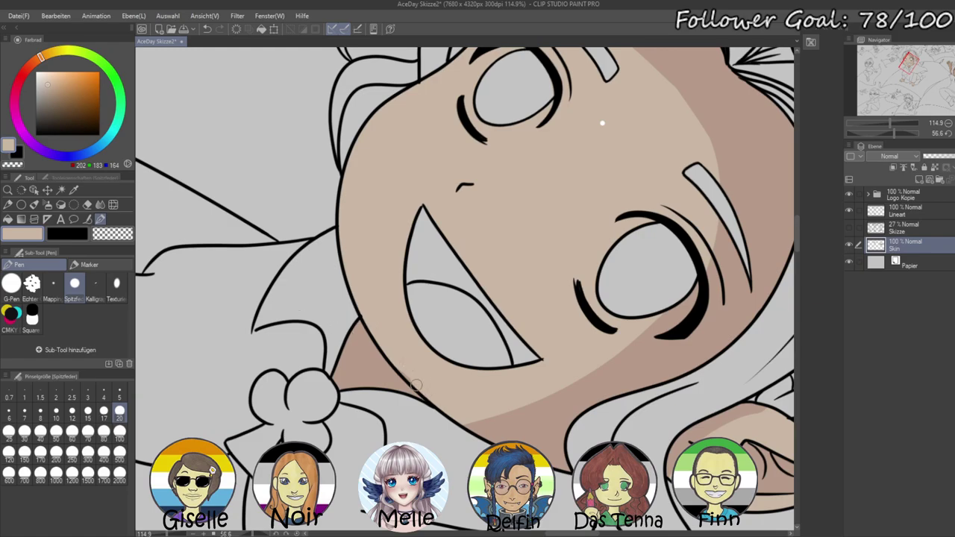
left_click(948, 132)
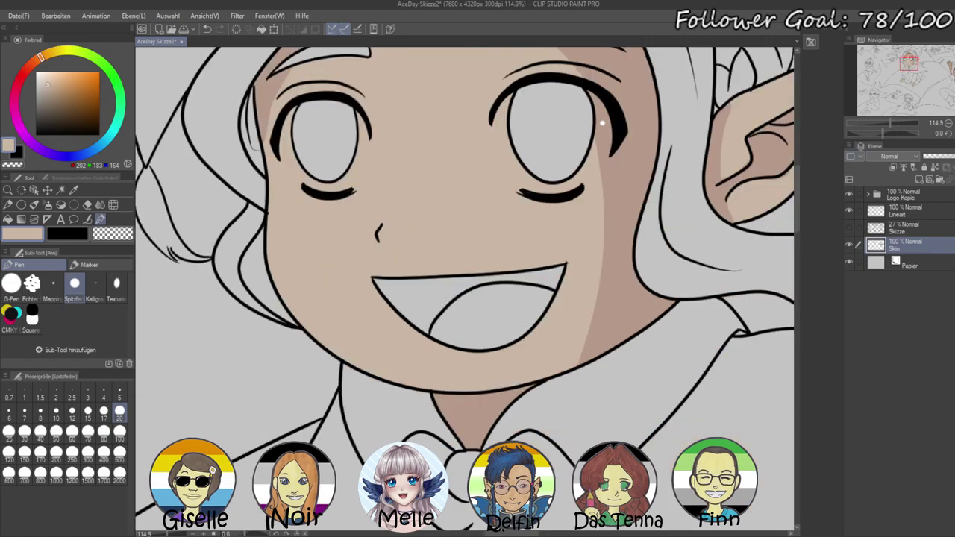
- Paint the whites of both of the elf girl's eyes in pure white with a size 60 pen
left_click_drag(543, 173, 519, 261)
left_click(286, 259, "alt")
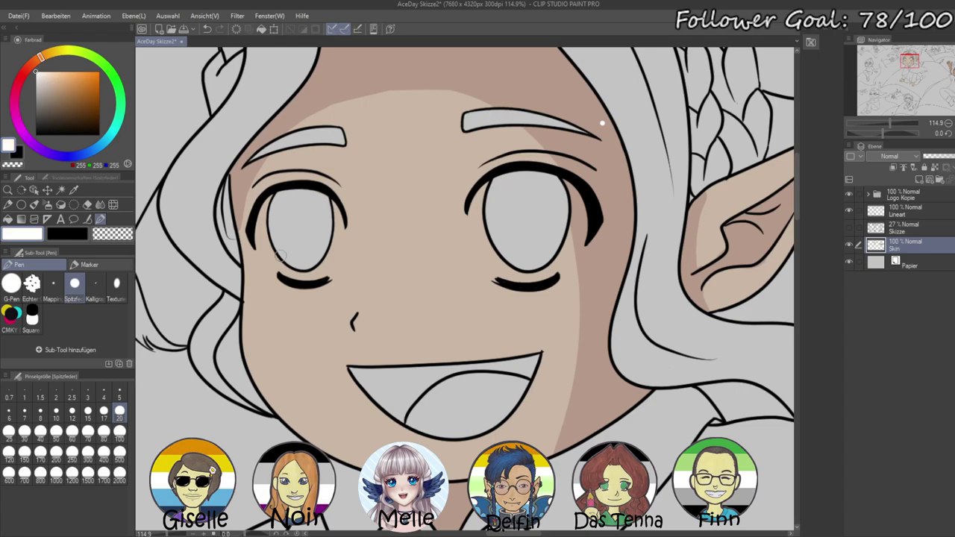
left_click(71, 434)
left_click_drag(286, 205, 276, 240)
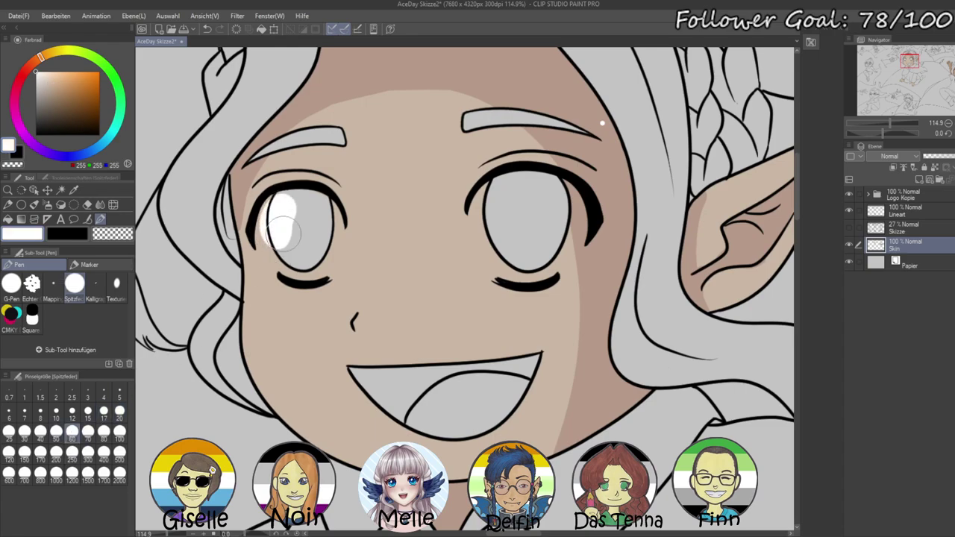
key("ctrl+z")
mouse_move(280, 204)
left_mouse_down()
mouse_move(287, 228)
mouse_move(274, 211)
mouse_move(278, 238)
mouse_move(282, 224)
mouse_move(273, 232)
mouse_move(291, 261)
mouse_move(318, 267)
mouse_move(328, 214)
left_mouse_up()
mouse_move(488, 186)
left_mouse_down()
mouse_move(481, 220)
mouse_move(488, 200)
mouse_move(522, 280)
mouse_move(540, 279)
mouse_move(570, 246)
mouse_move(556, 179)
mouse_move(551, 202)
left_mouse_up()
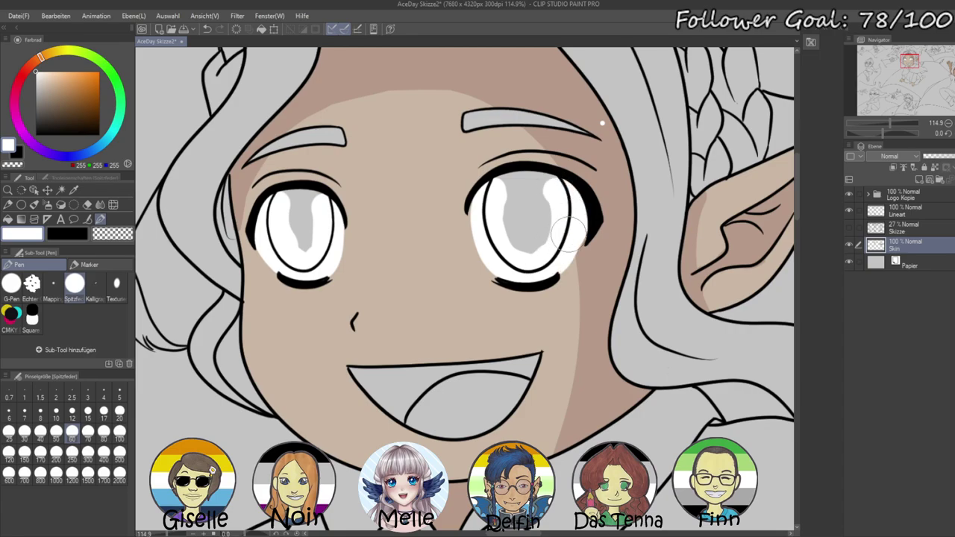
- Shade the upper corners of both eye whites in grey RGB 181, 181, 181 with a size 20 pen
left_click_drag(506, 321, 556, 346)
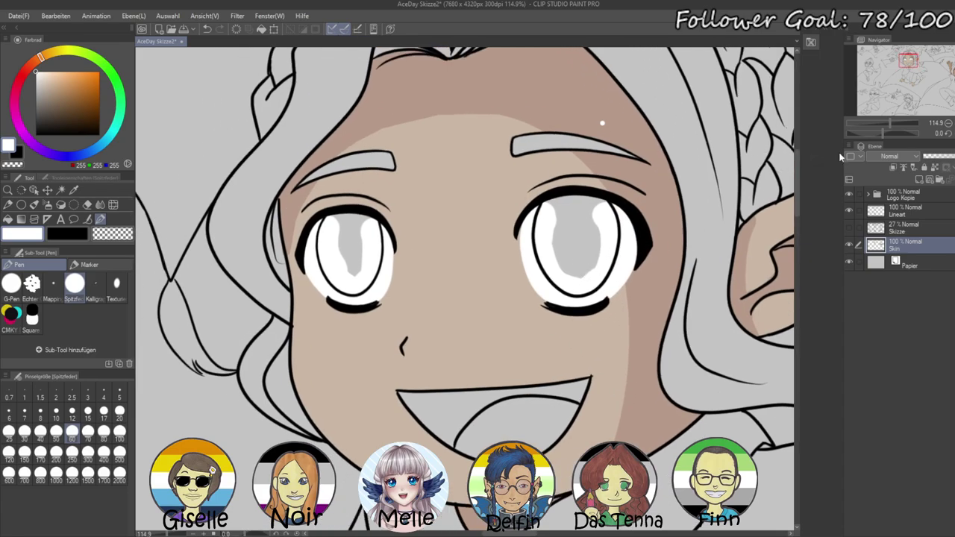
left_click_drag(881, 134, 901, 133)
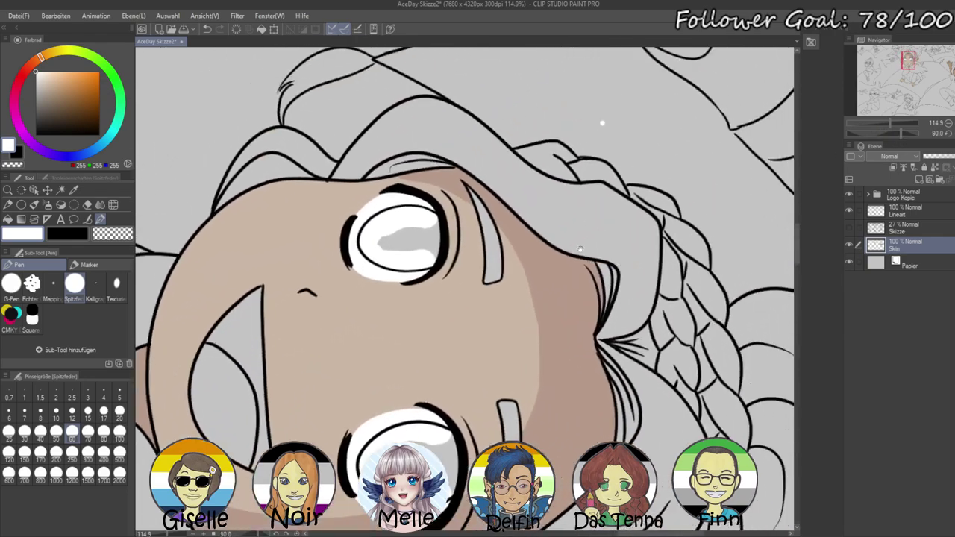
left_click(35, 90)
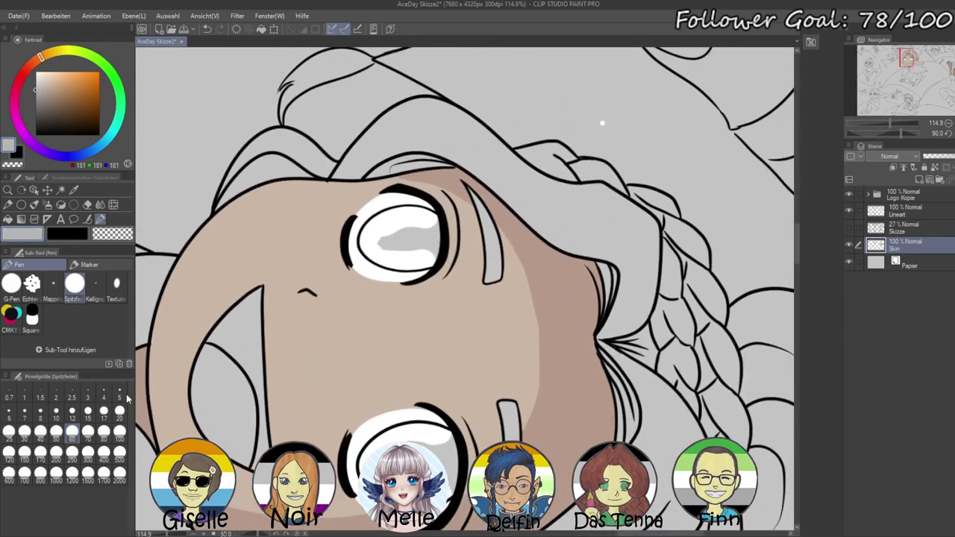
left_click(119, 411)
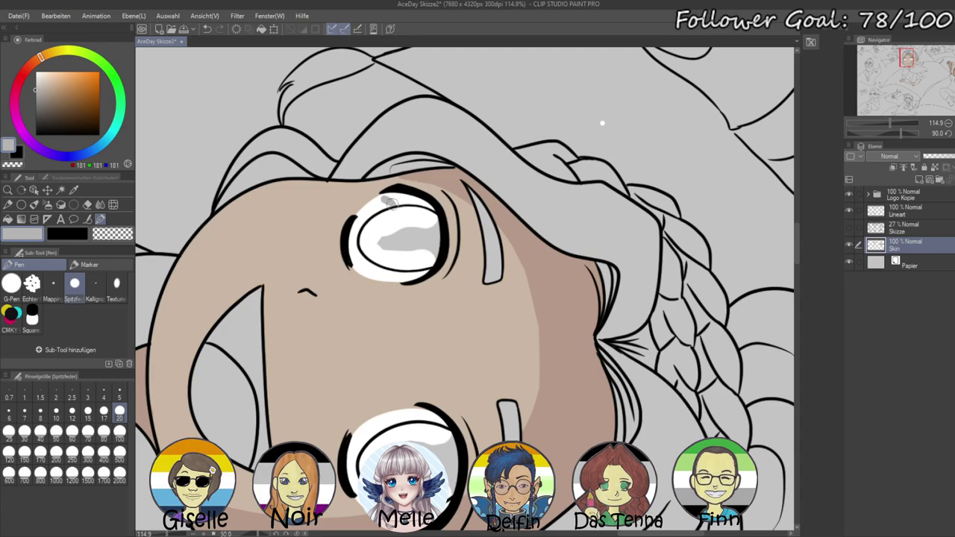
left_click_drag(382, 197, 437, 219)
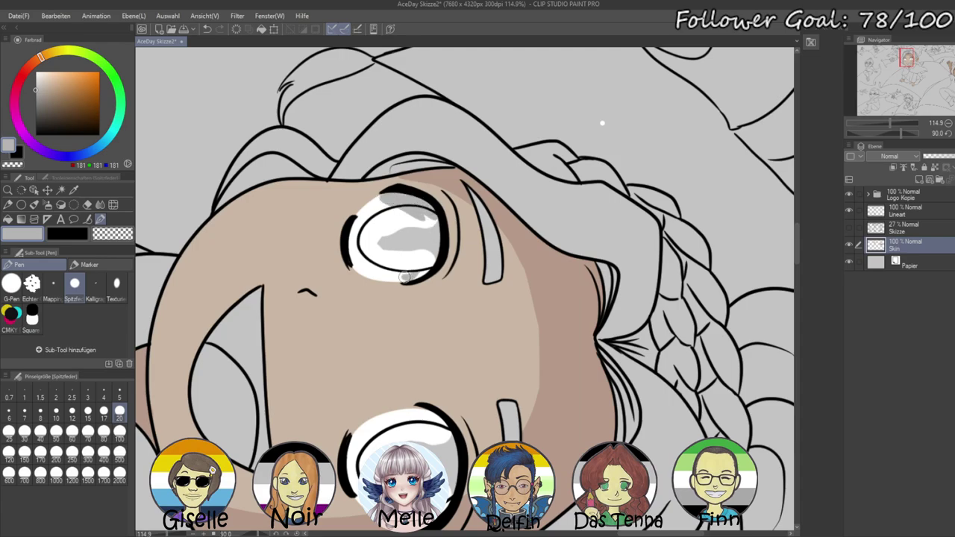
left_click_drag(405, 277, 436, 253)
left_click_drag(441, 344, 400, 146)
left_click_drag(378, 217, 396, 223)
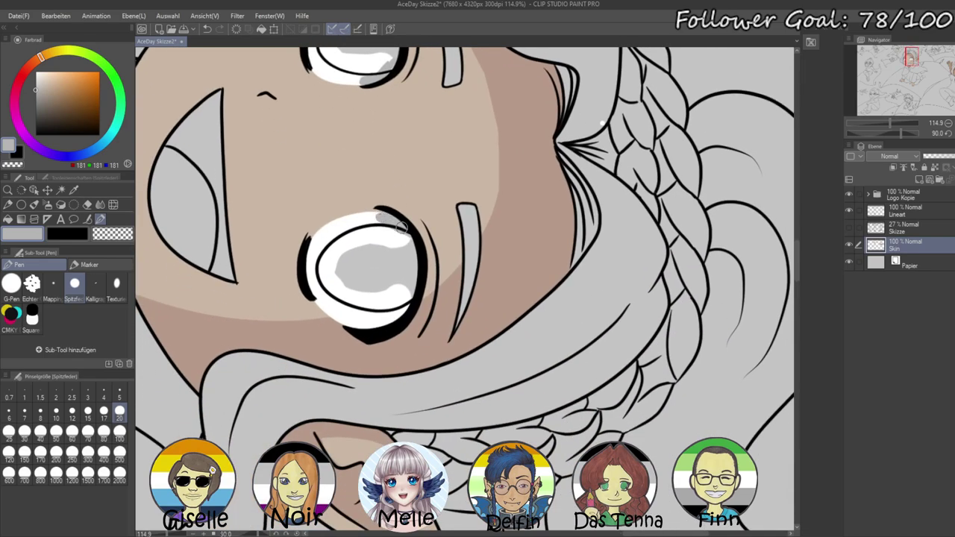
mouse_move(347, 325)
left_mouse_down()
mouse_move(387, 319)
mouse_move(367, 328)
mouse_move(380, 311)
mouse_move(350, 322)
mouse_move(363, 323)
mouse_move(344, 318)
mouse_move(393, 314)
left_mouse_up()
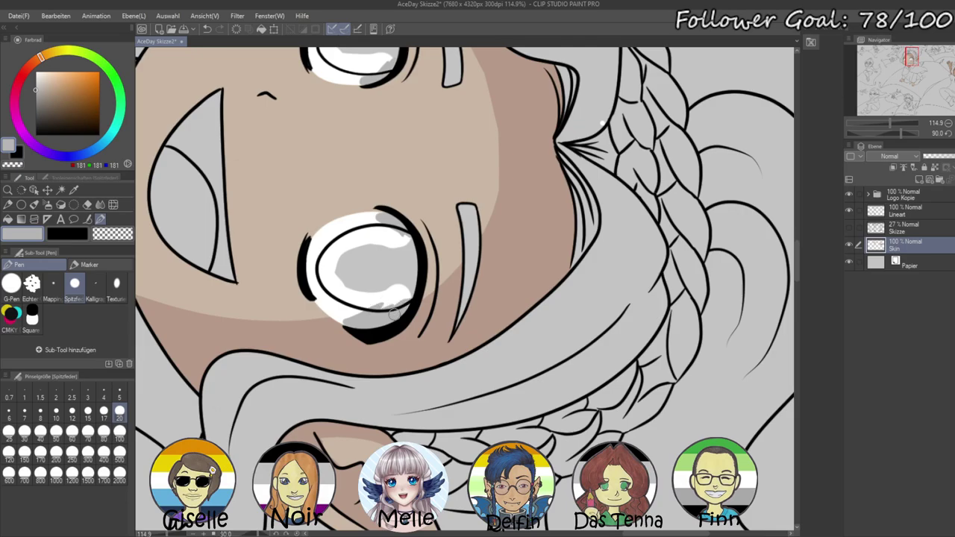
- Add a new layer named Augen directly above the Skin layer
left_click_drag(600, 421, 514, 141)
left_click_drag(522, 387, 447, 206)
left_click_drag(462, 448, 485, 219)
scroll(601, 121, "down", 5)
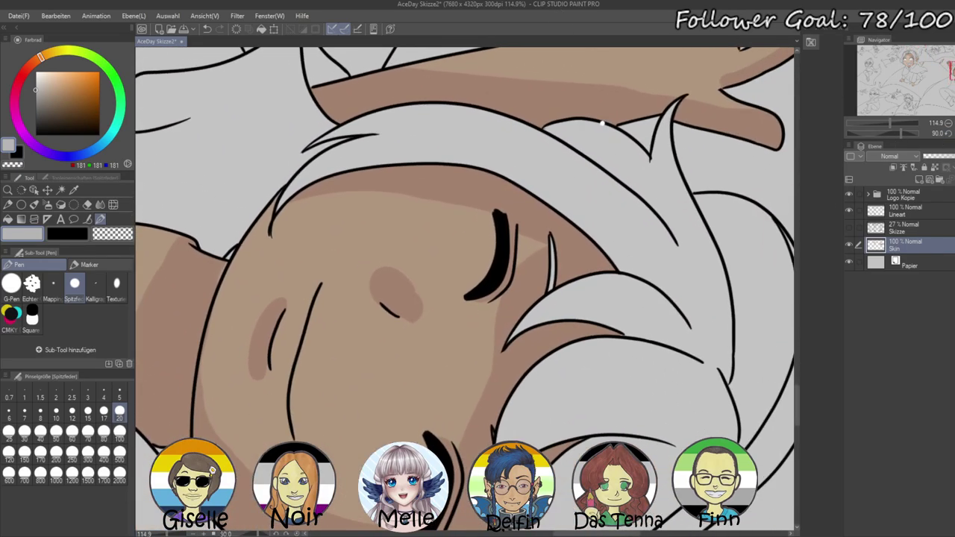
left_click(948, 133)
left_click_drag(891, 124, 875, 127)
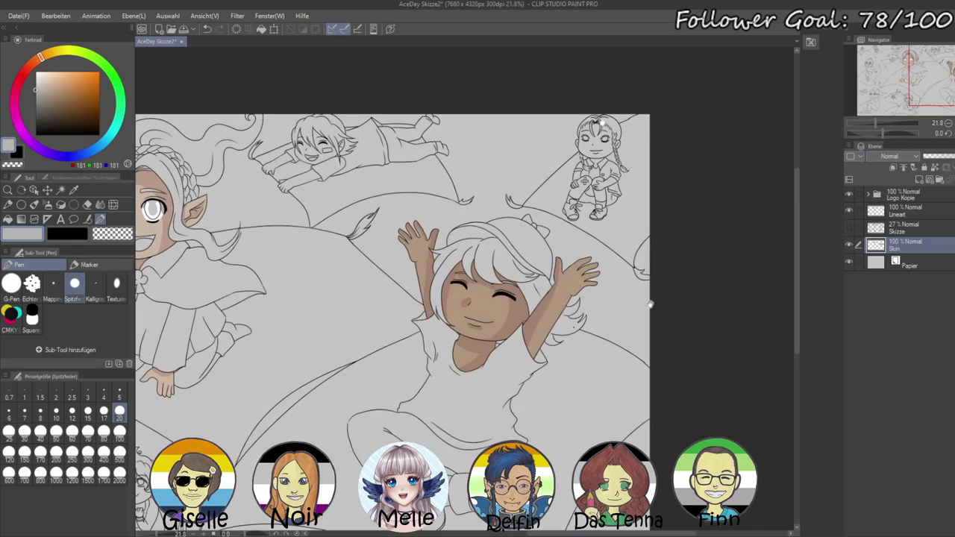
left_click_drag(655, 294, 792, 247)
left_click_drag(639, 340, 670, 375)
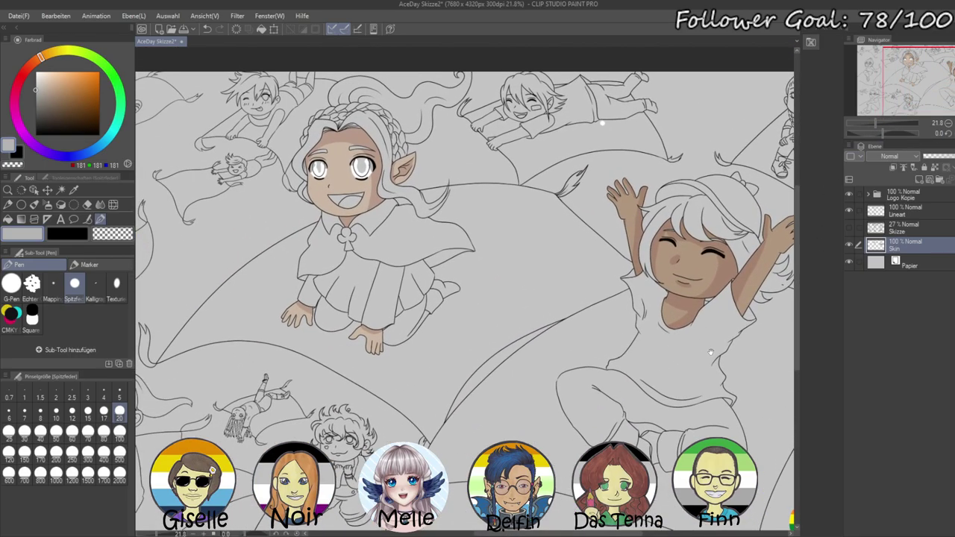
left_click(918, 181)
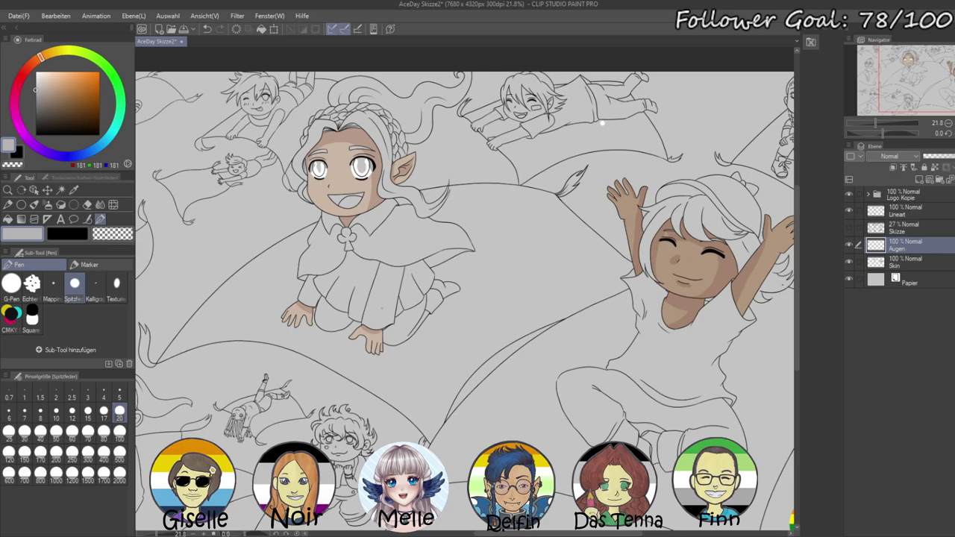
- Select both of the elf girl's irises with Auto Select, using the Lineart layer's outlines
left_click_drag(381, 201, 471, 296)
left_click_drag(874, 124, 885, 123)
left_click_drag(745, 214, 821, 242)
left_click_drag(883, 122, 891, 123)
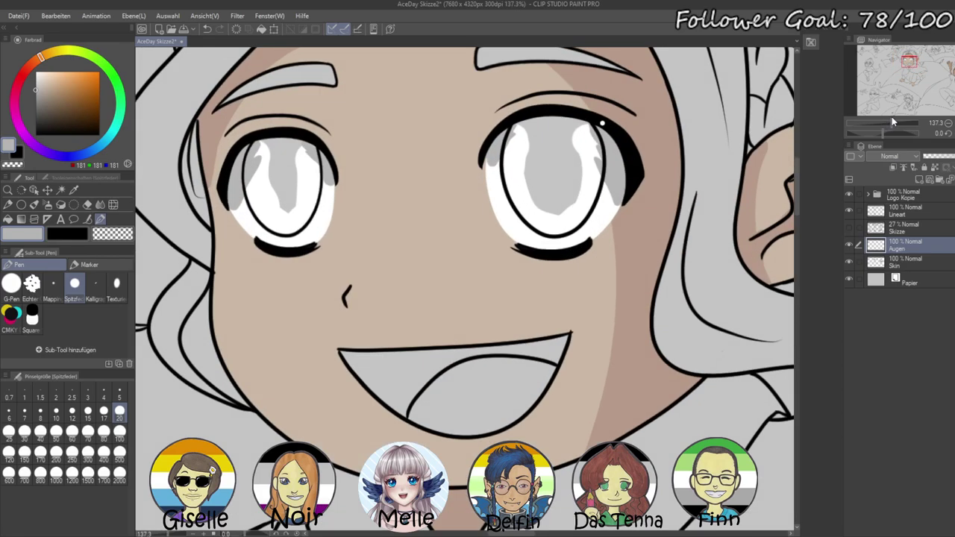
left_click(61, 191)
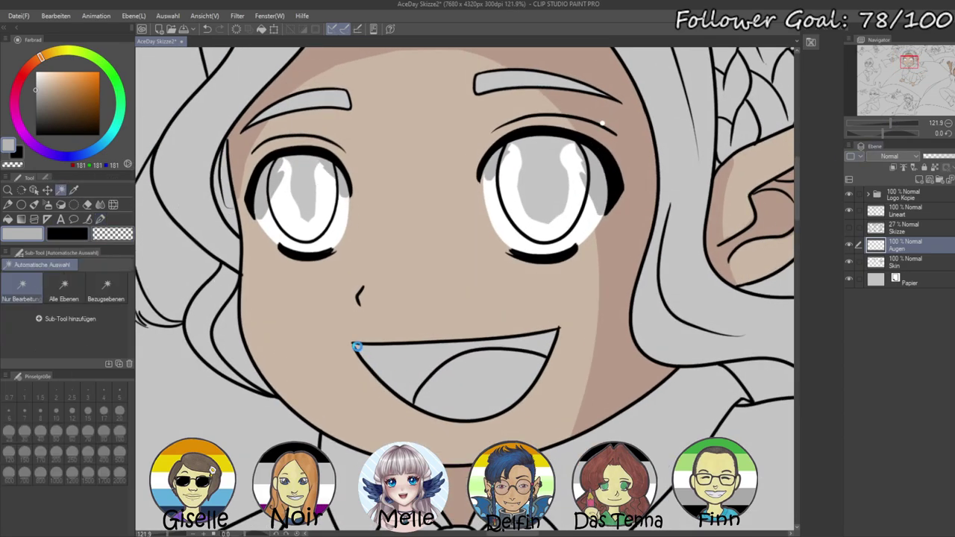
left_click(335, 326)
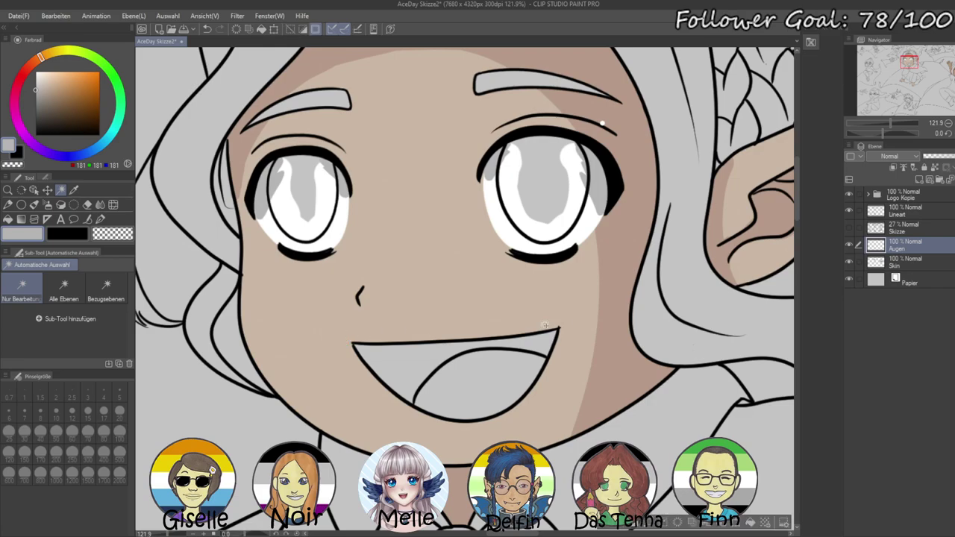
left_click(883, 213)
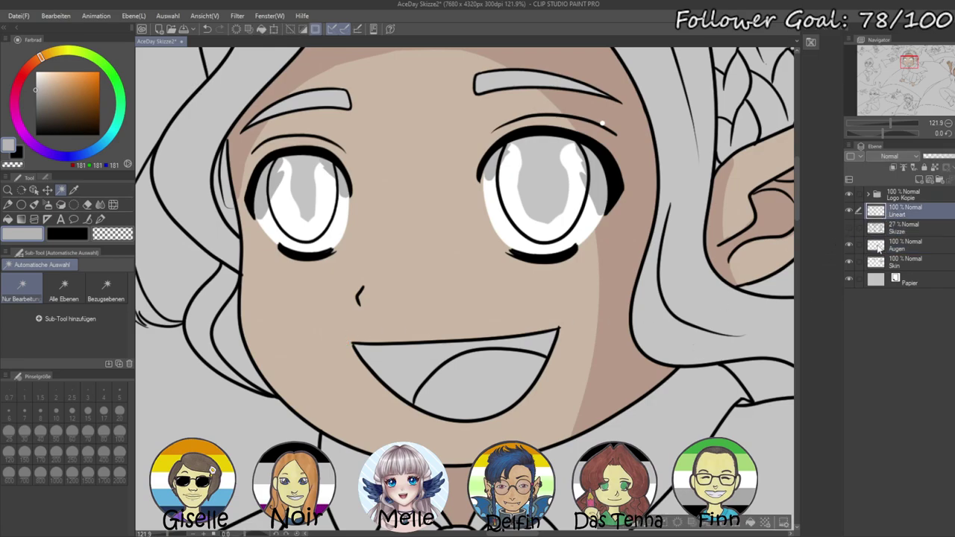
left_click(284, 202)
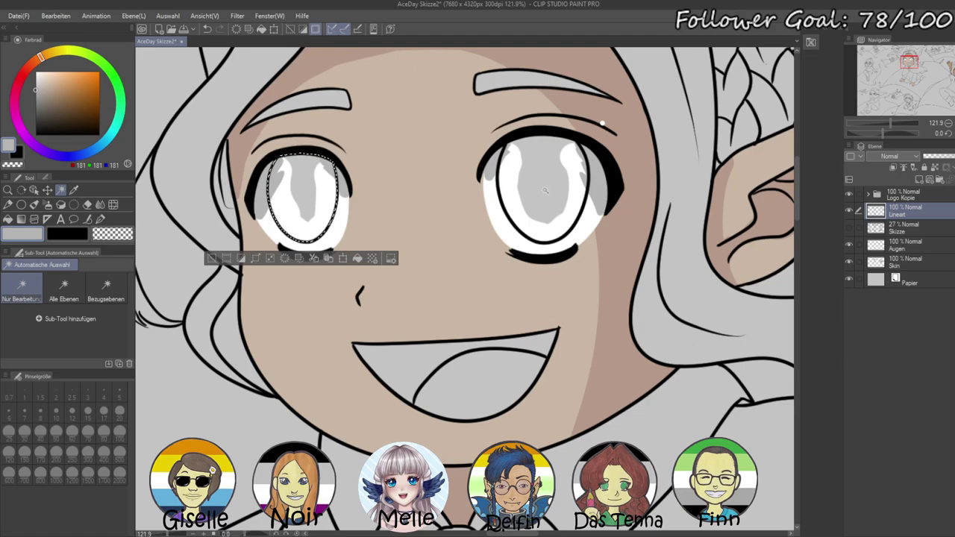
left_click(552, 213, "shift")
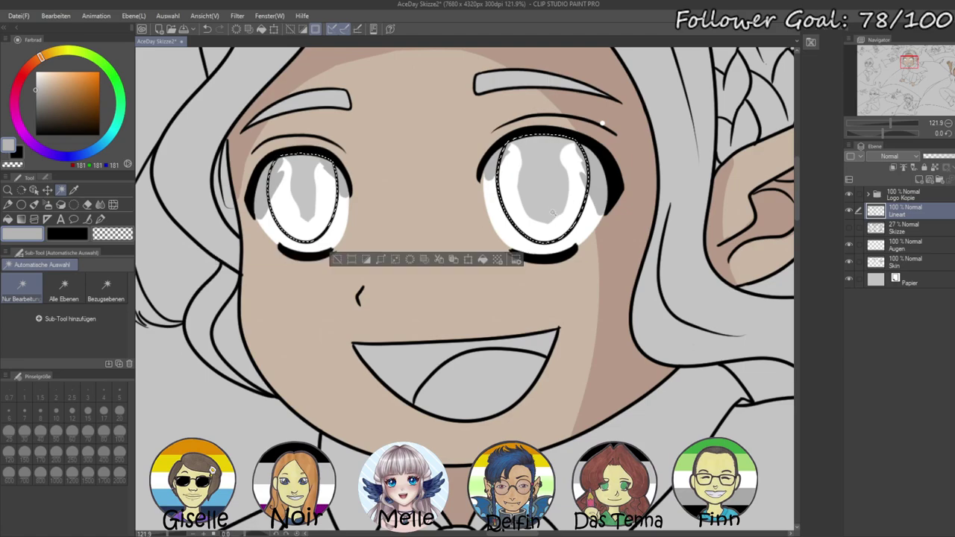
- Fill the selected irises with purple RGB 124, 89, 139 on the Augen layer, deselect them and reactivate the Skin layer
left_click(888, 245)
left_click(32, 142)
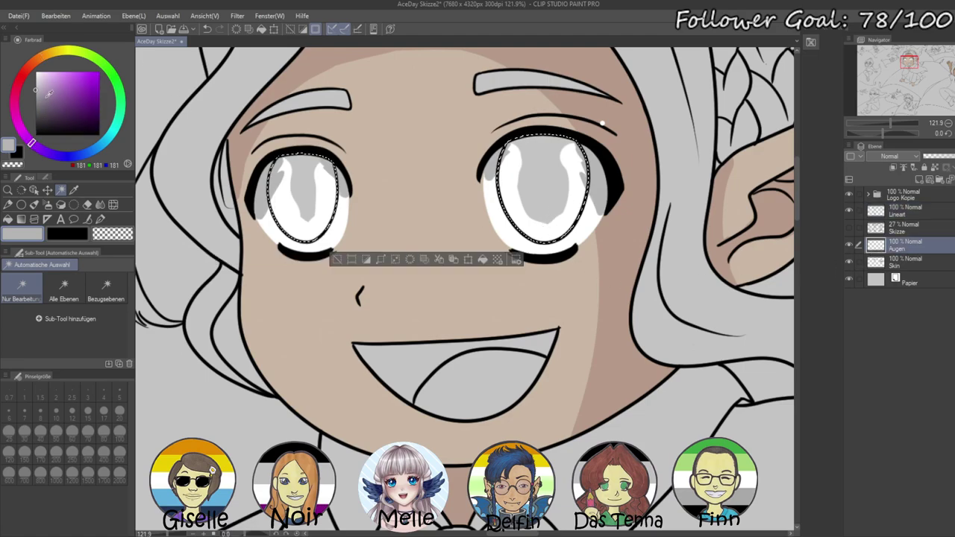
left_click(62, 98)
key("alt+BackSpace")
key("ctrl+d")
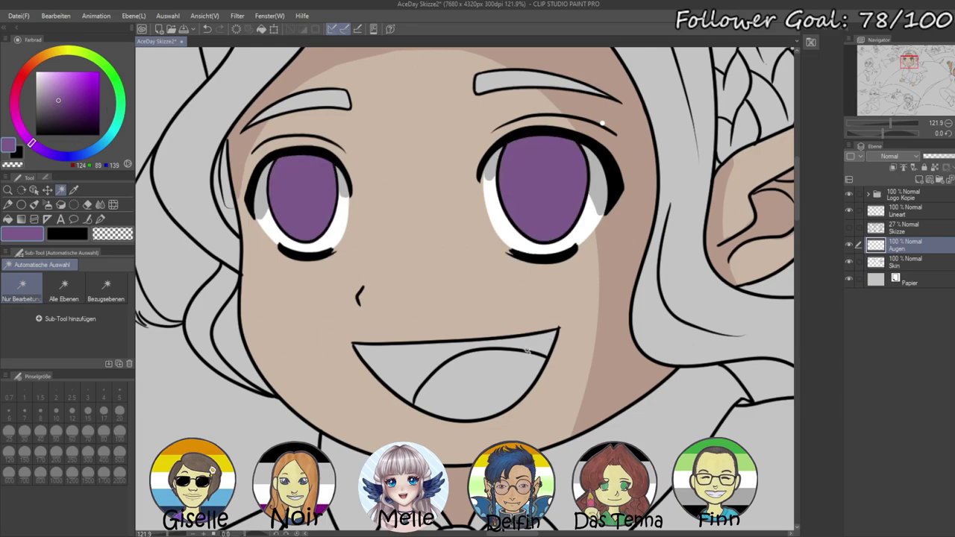
left_click(904, 264)
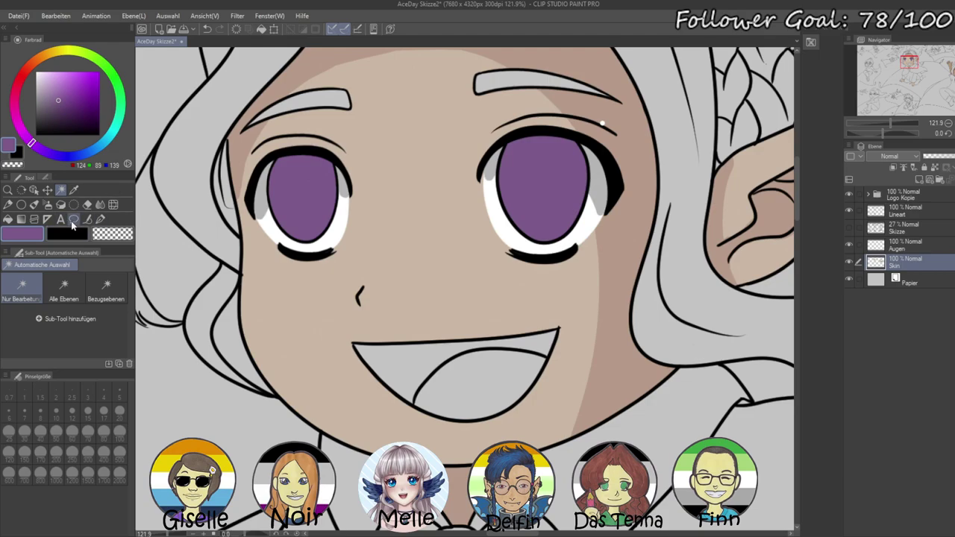
- Soften the grey corner shading in both eye whites with the Malen und anpassen brush at size 20 in white
left_click(34, 204)
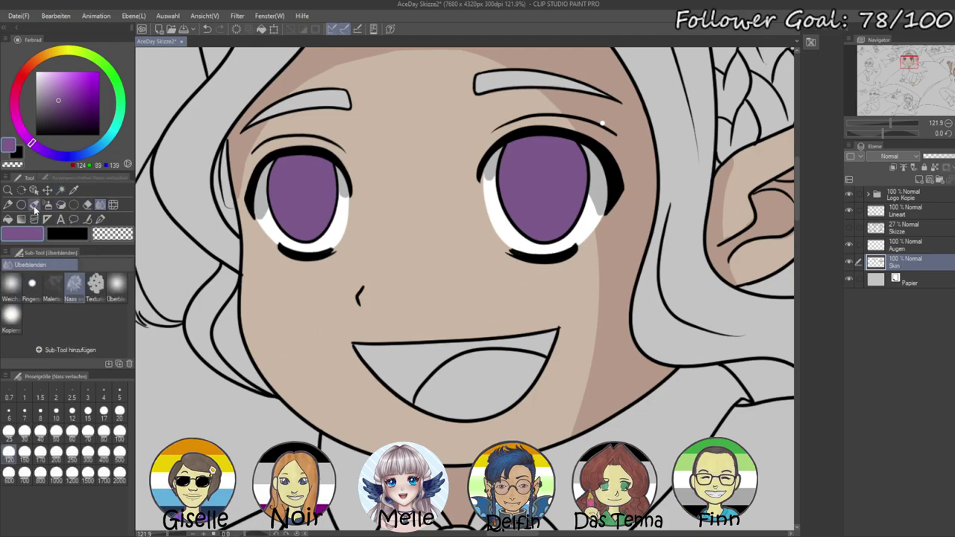
left_click(73, 264)
left_click(270, 233, "alt")
left_click(119, 412)
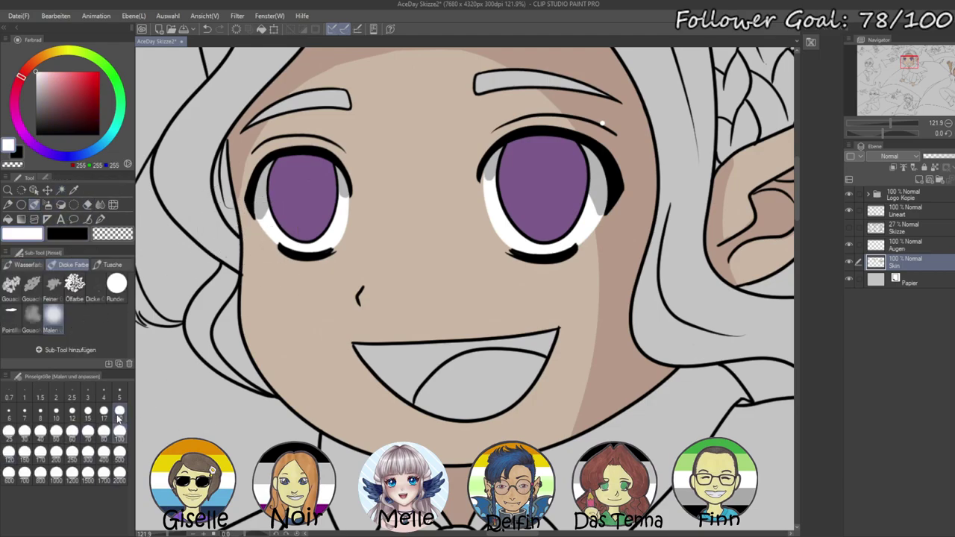
left_click_drag(274, 224, 258, 226)
mouse_move(343, 180)
left_mouse_down()
mouse_move(342, 216)
mouse_move(340, 193)
left_mouse_up()
mouse_move(492, 173)
left_mouse_down()
mouse_move(496, 202)
mouse_move(495, 190)
left_mouse_up()
left_click_drag(581, 235, 601, 201)
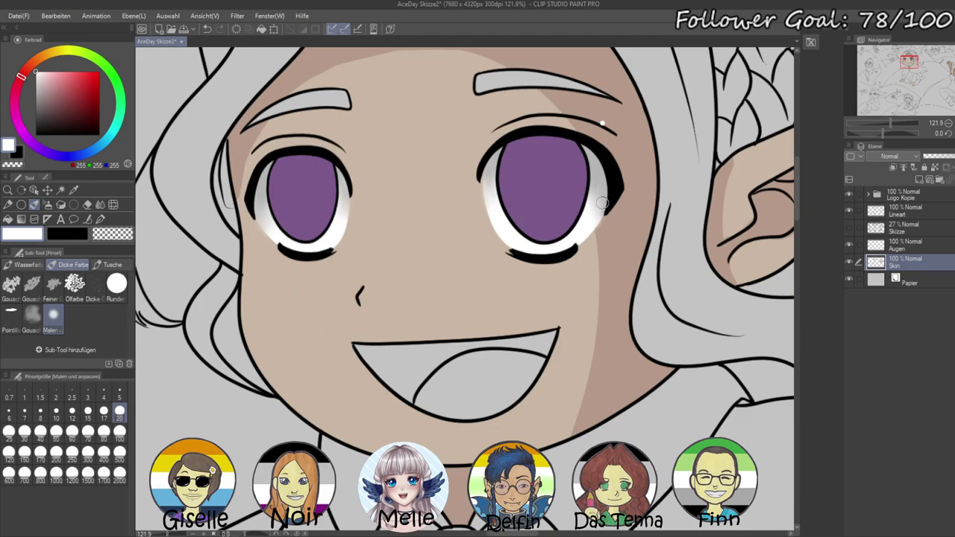
- Lock transparent pixels on the Augen layer and shade the upper irises with a size 70 soft airbrush in purple RGB 95, 66, 112
left_click(923, 246)
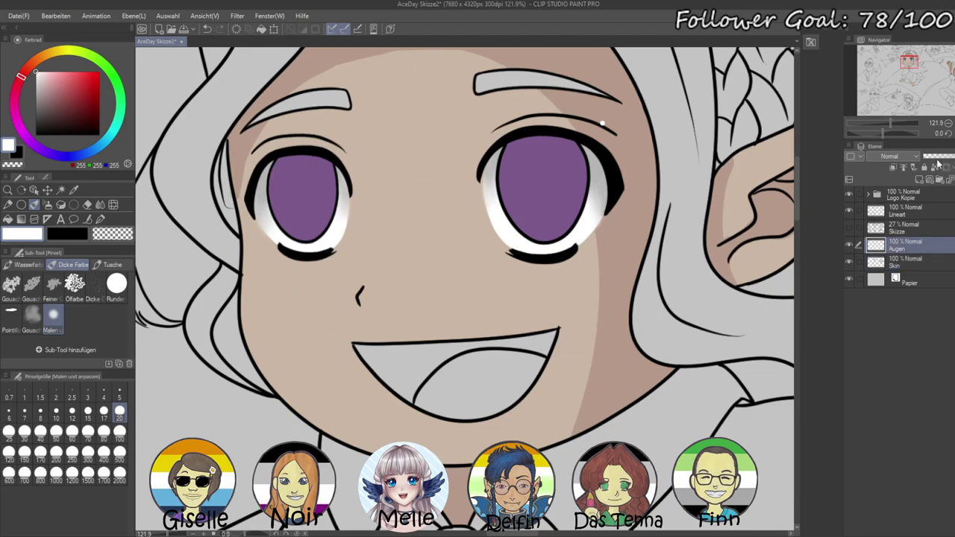
left_click(291, 187, "alt")
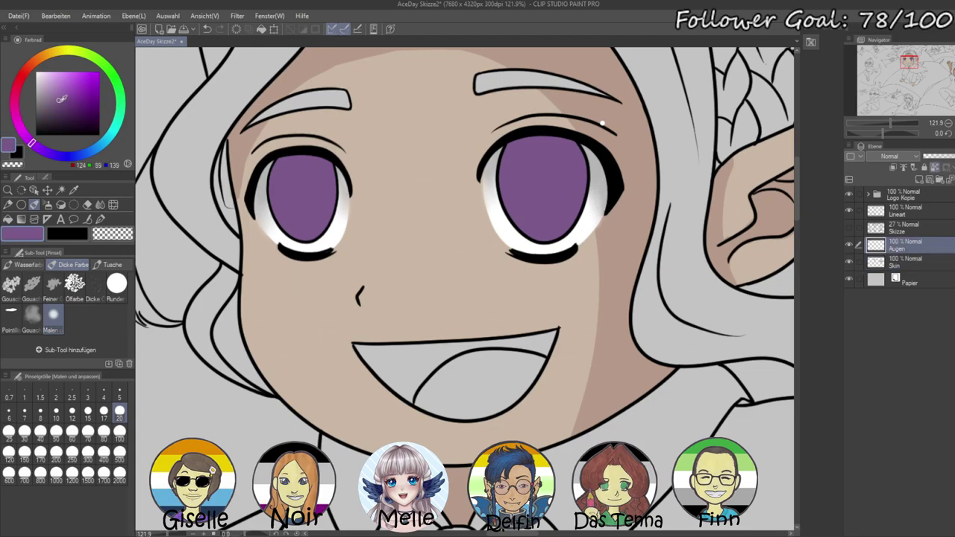
left_click_drag(62, 99, 61, 106)
left_click(33, 145)
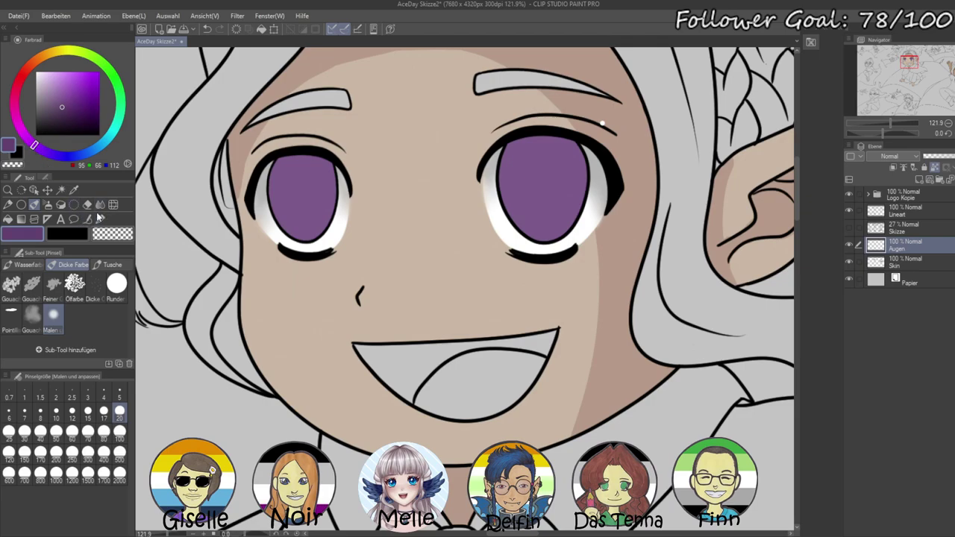
left_click(47, 205)
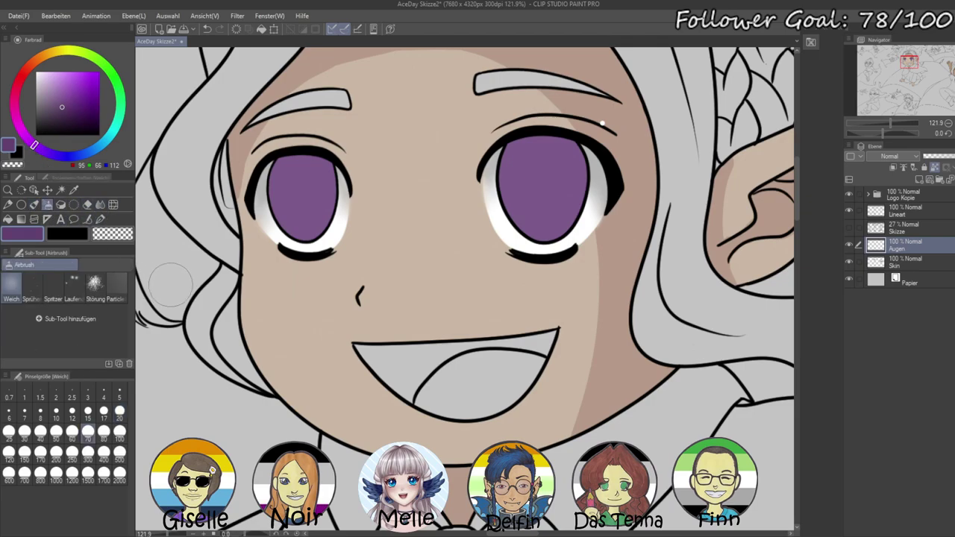
mouse_move(400, 163)
left_mouse_down()
mouse_move(316, 174)
mouse_move(358, 162)
mouse_move(374, 165)
mouse_move(311, 181)
mouse_move(240, 171)
left_mouse_up()
mouse_move(489, 147)
left_mouse_down()
mouse_move(445, 138)
mouse_move(446, 174)
mouse_move(494, 183)
left_mouse_up()
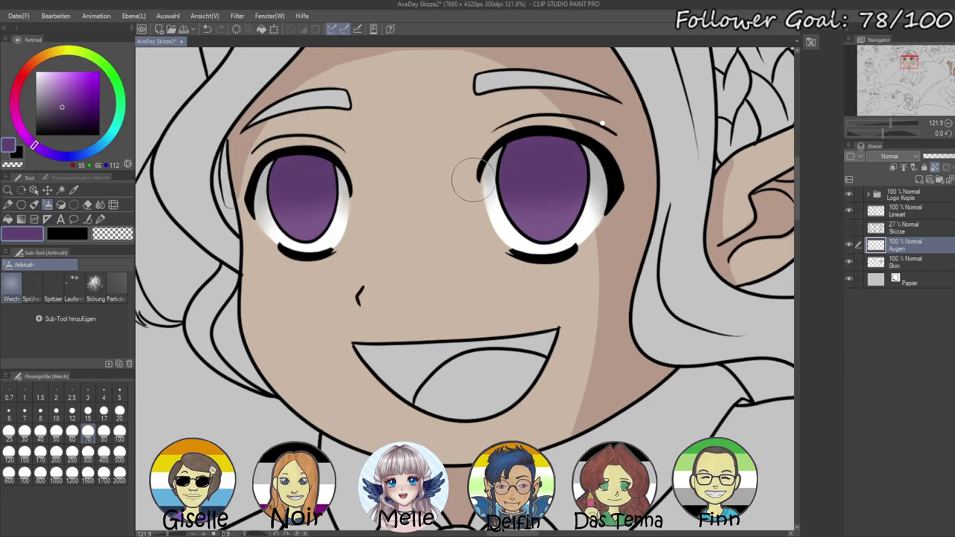
- Deepen the tops of both irises with a much darker purple using the soft airbrush
left_click(67, 117)
mouse_move(294, 161)
left_mouse_down()
mouse_move(287, 181)
mouse_move(317, 187)
left_mouse_up()
mouse_move(552, 131)
left_mouse_down()
mouse_move(489, 158)
mouse_move(580, 150)
mouse_move(610, 168)
mouse_move(599, 176)
mouse_move(500, 125)
mouse_move(547, 142)
left_mouse_up()
- Add a new layer named Reflexe directly above the Lineart layer
left_click_drag(888, 123, 878, 124)
left_click(908, 209)
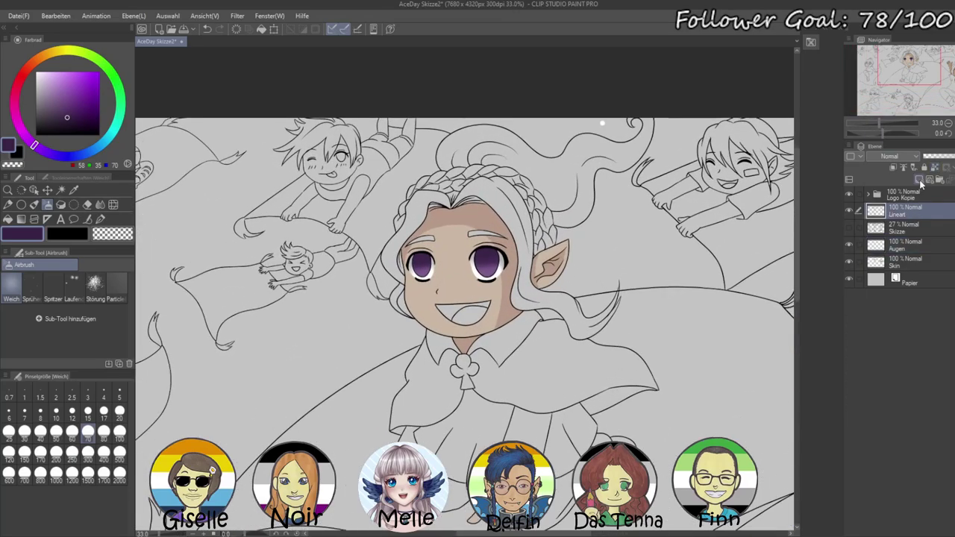
key("ctrl+shift+n")
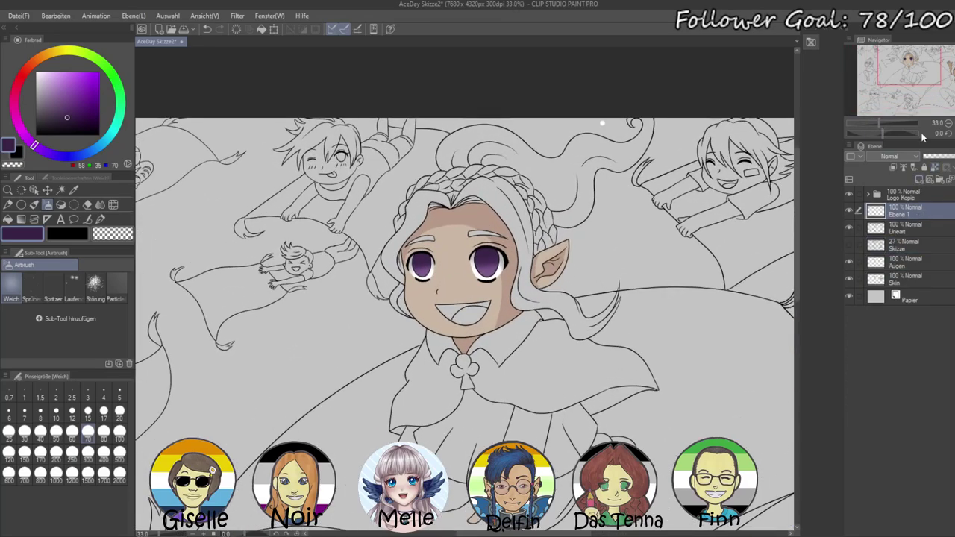
left_click_drag(878, 125, 891, 124)
- Paint a large upper and a small lower white highlight in each eye on the Reflexe layer with a size 20 pen
left_click(466, 299, "alt")
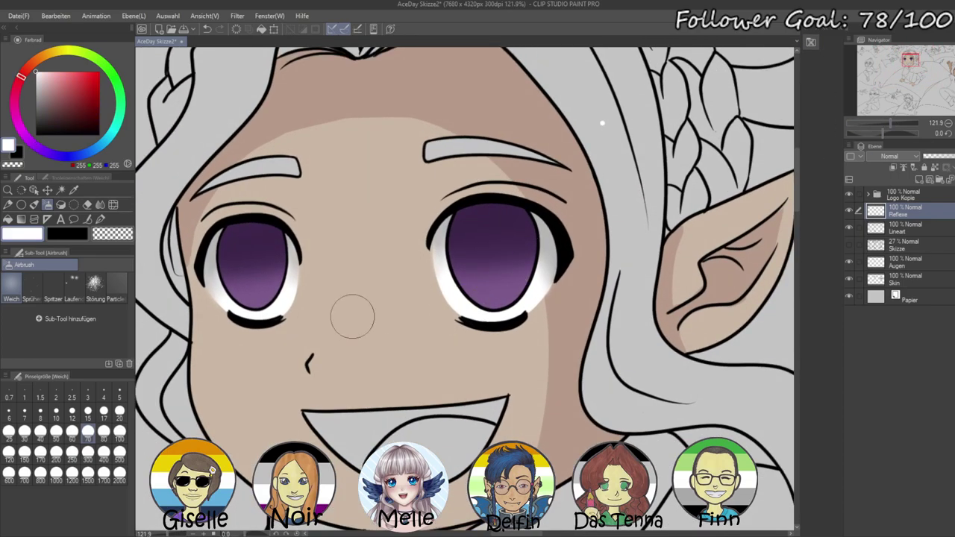
left_click(101, 220)
mouse_move(274, 248)
left_mouse_down()
mouse_move(283, 261)
mouse_move(276, 252)
left_mouse_up()
mouse_move(520, 232)
left_mouse_down()
mouse_move(539, 244)
mouse_move(515, 227)
left_mouse_up()
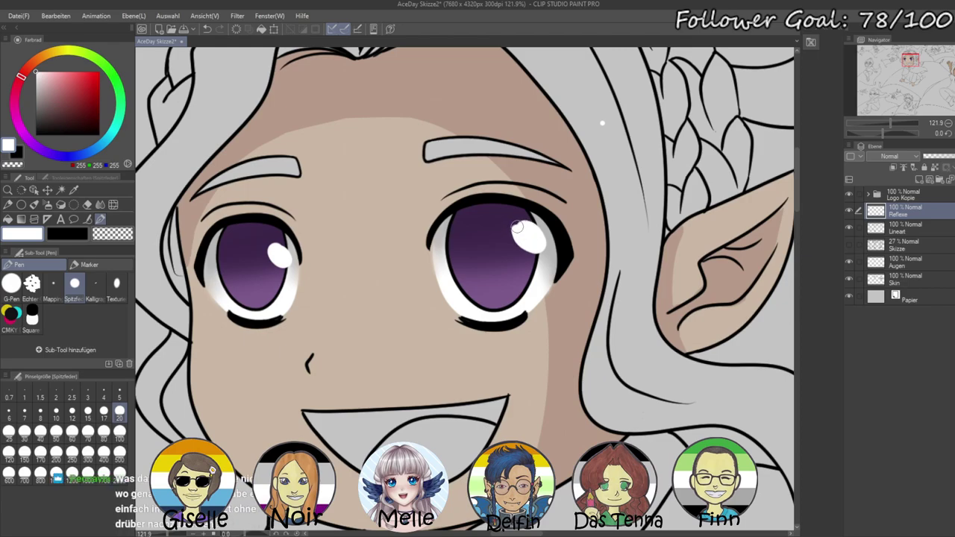
left_click_drag(236, 298, 228, 297)
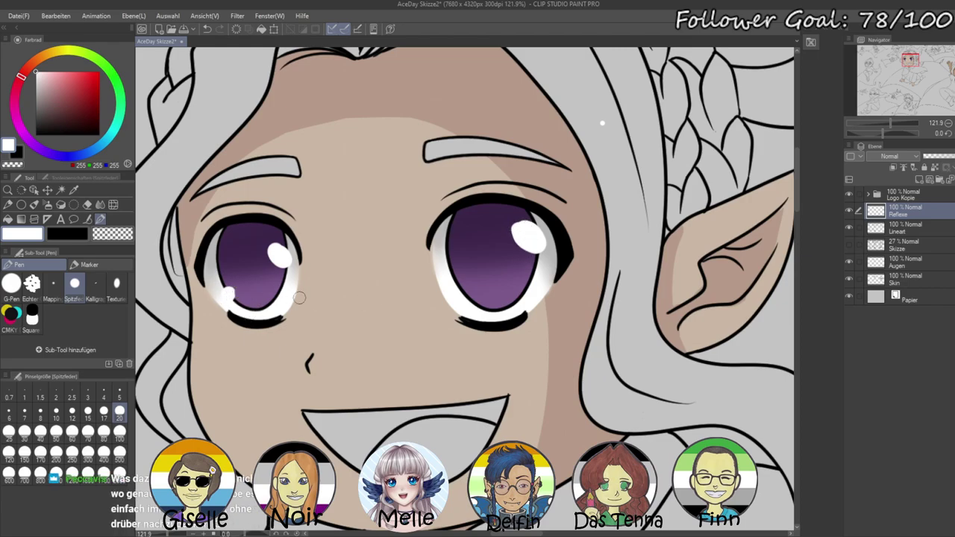
left_click_drag(459, 298, 467, 290)
- Add a new layer named Haare directly above the Augen layer
left_click_drag(891, 127, 872, 123)
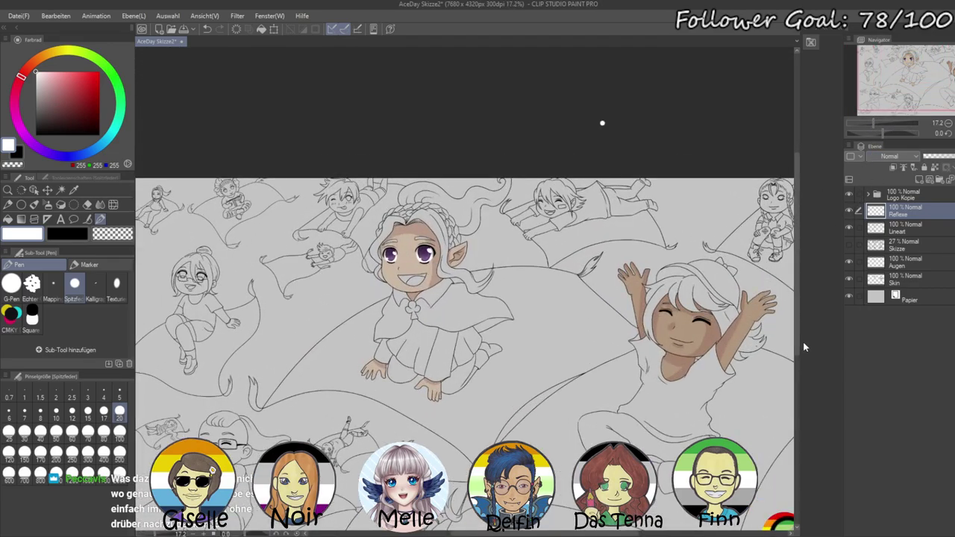
left_click(906, 261)
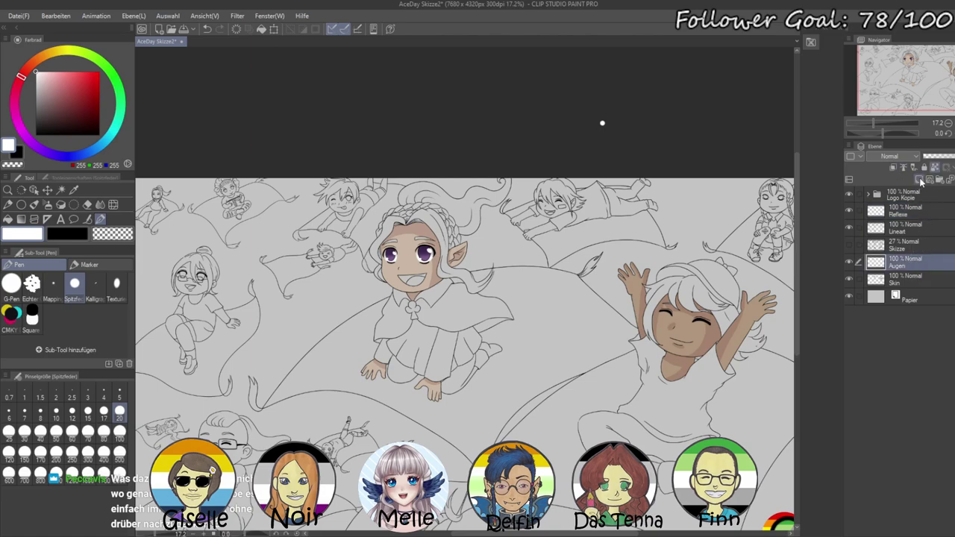
left_click(921, 179)
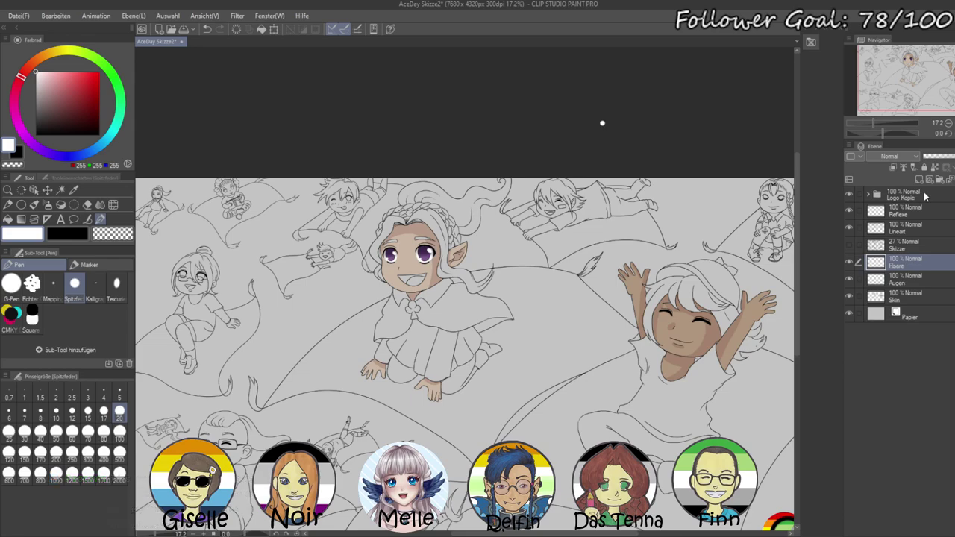
- Select the elf girl's front hair strands and crown braid with Auto Select, using the Lineart layer's outlines
left_click(60, 189)
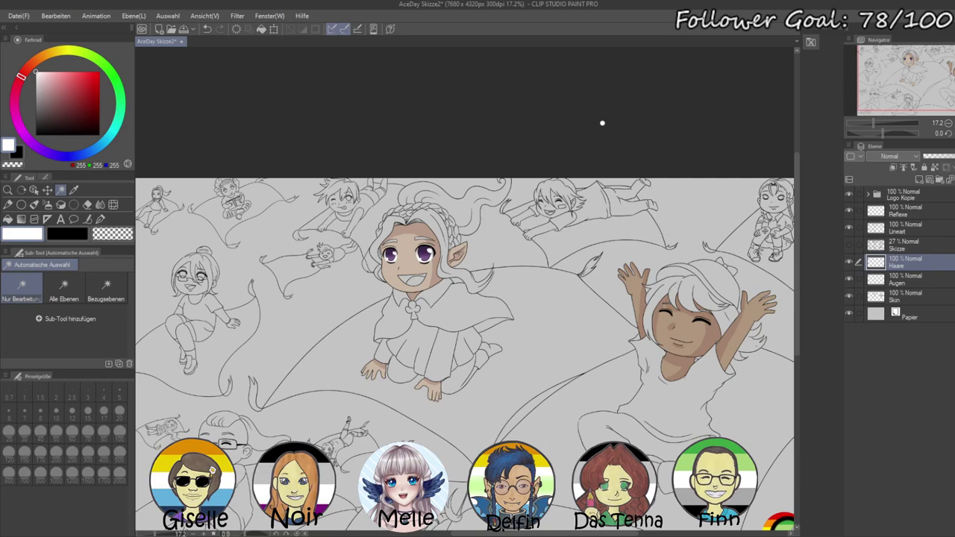
left_click_drag(868, 125, 880, 123)
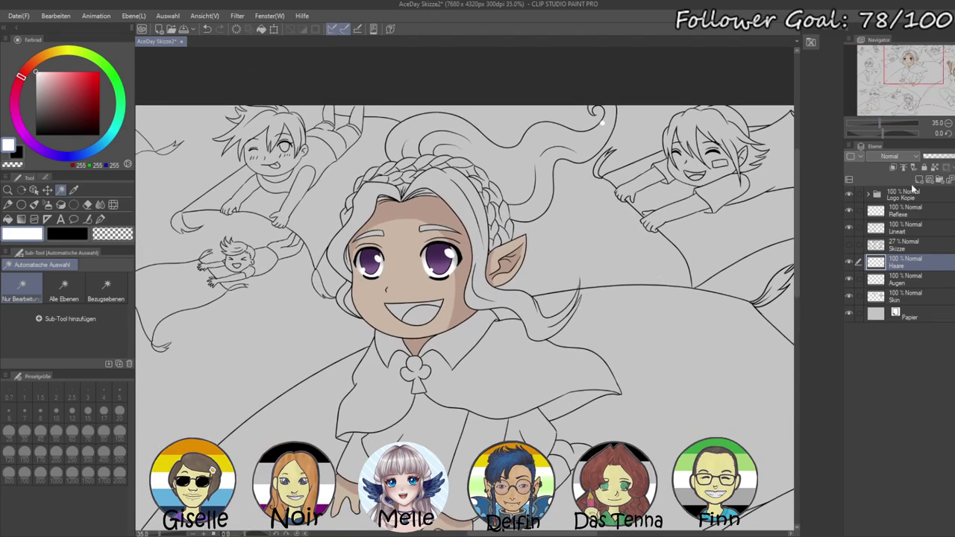
left_click(899, 231)
left_click(477, 240)
mouse_move(875, 127)
left_mouse_down()
mouse_move(898, 125)
mouse_move(886, 124)
left_mouse_up()
left_click(388, 216, "shift")
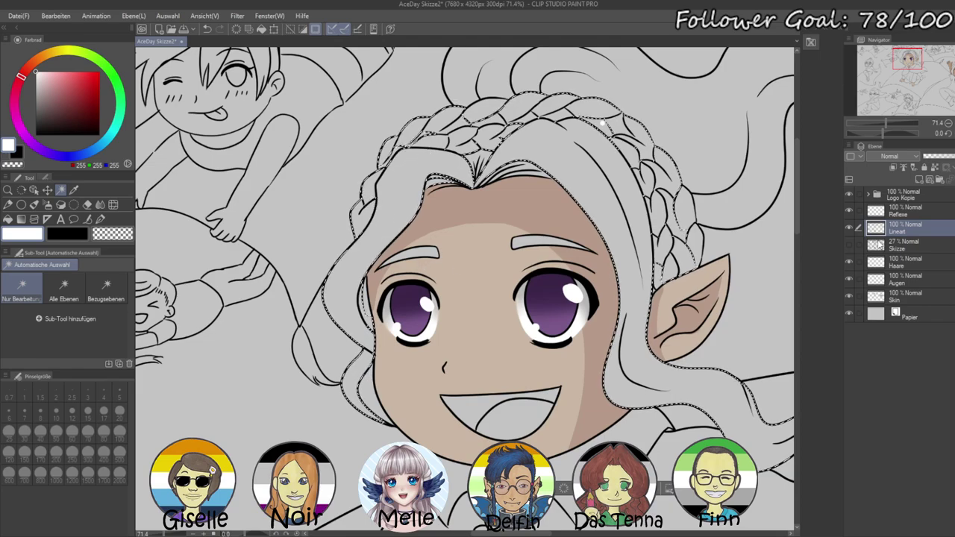
- Fill the selected hair with dull blonde RGB 185, 176, 143 on the Haare layer and deselect it
left_click(895, 265)
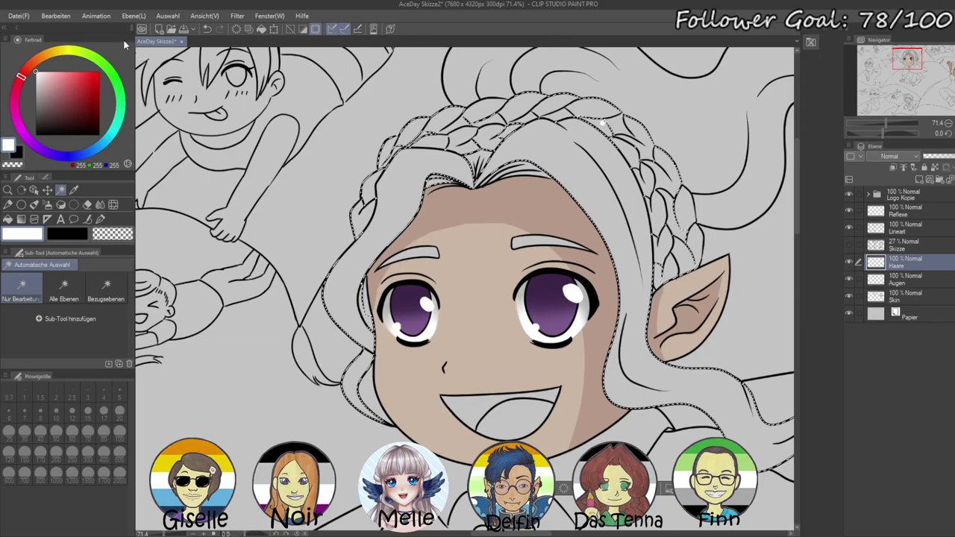
left_click(63, 51)
left_click_drag(63, 54, 50, 89)
key("alt+Delete")
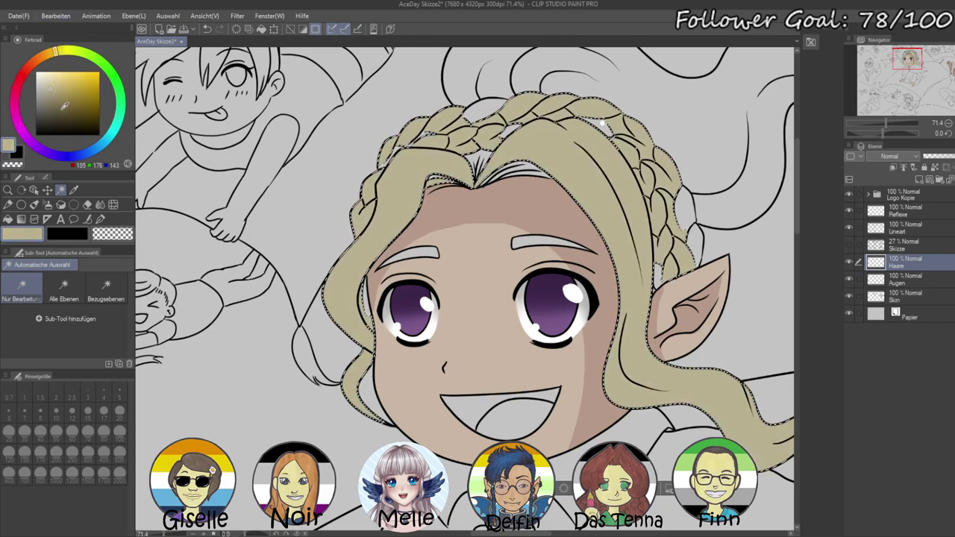
key("ctrl+d")
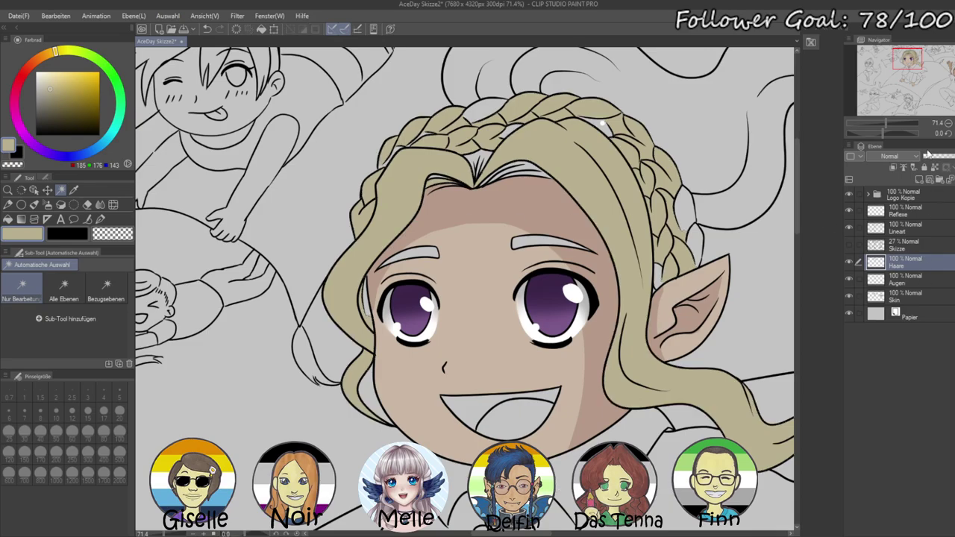
- Fill the uncoloured gaps between the fine strands at the hair parting with the blonde, using a size 20 pen
left_click_drag(880, 133, 894, 123)
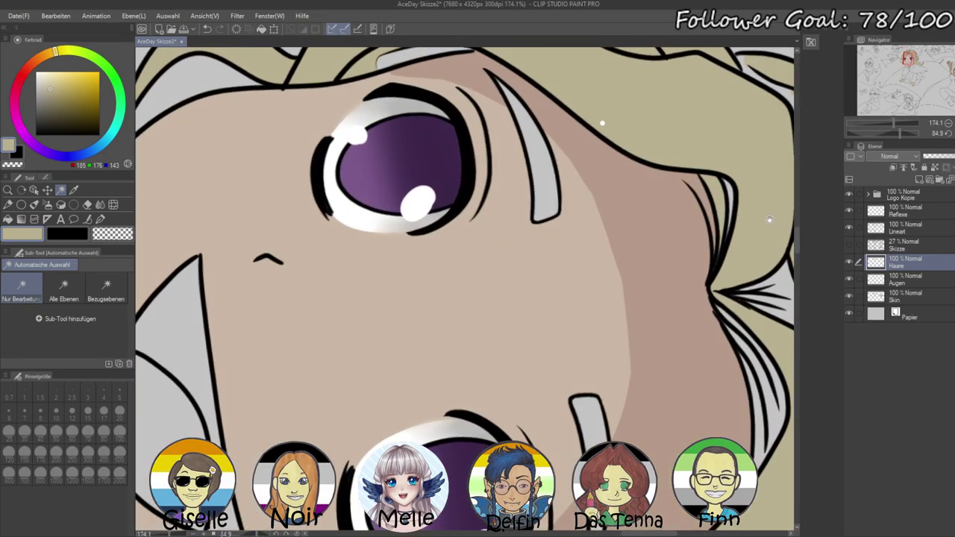
left_click(101, 220)
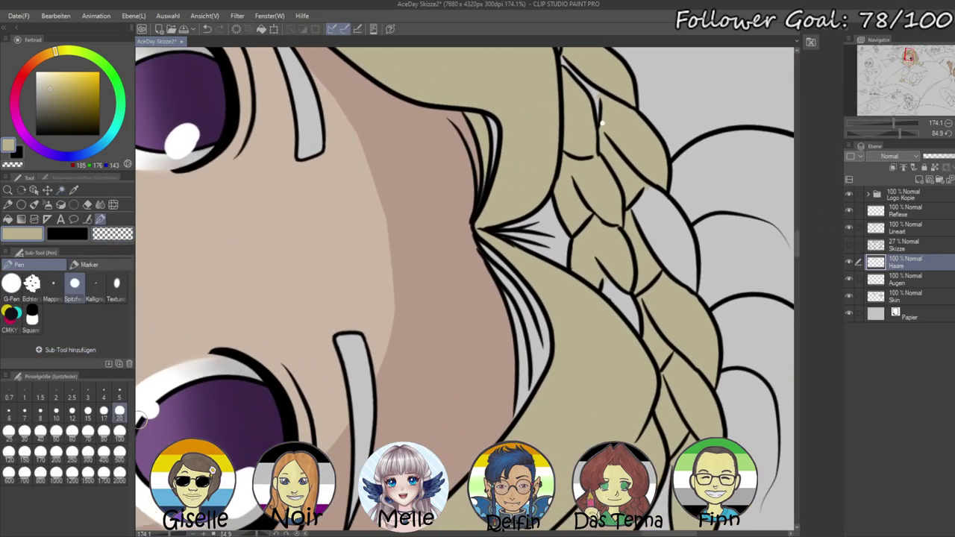
left_click_drag(525, 202, 541, 252)
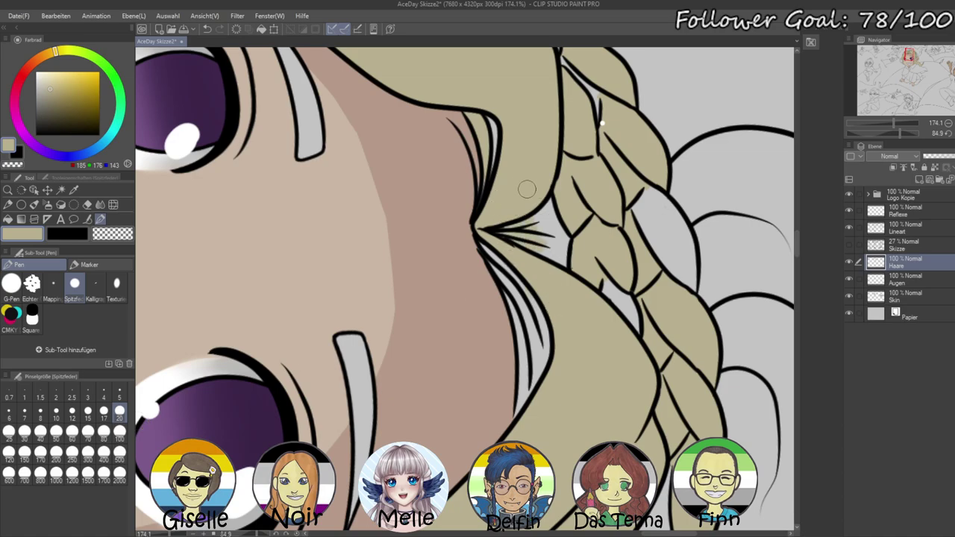
left_click_drag(526, 175, 572, 286)
left_click_drag(521, 177, 576, 272)
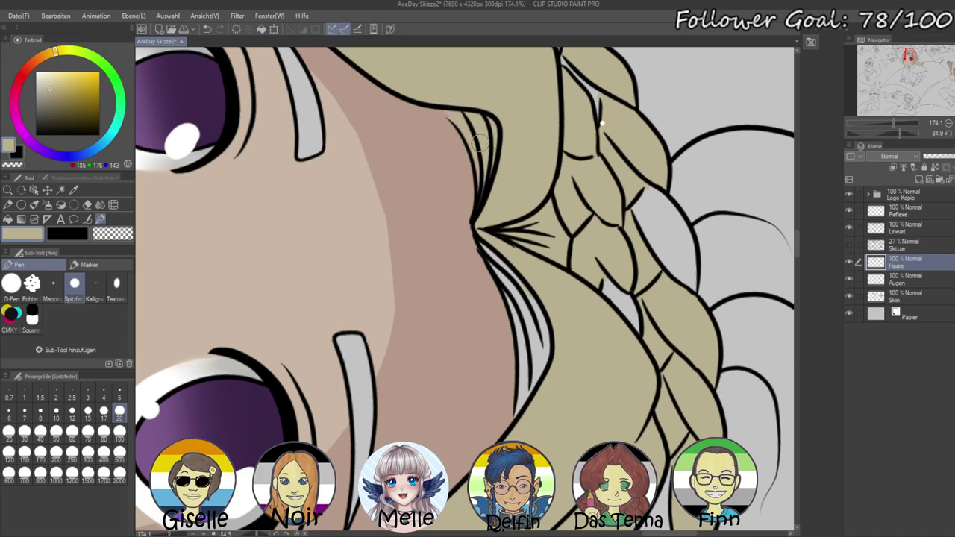
mouse_move(525, 328)
left_mouse_down()
mouse_move(522, 432)
mouse_move(533, 374)
mouse_move(493, 233)
mouse_move(552, 381)
mouse_move(502, 251)
left_mouse_up()
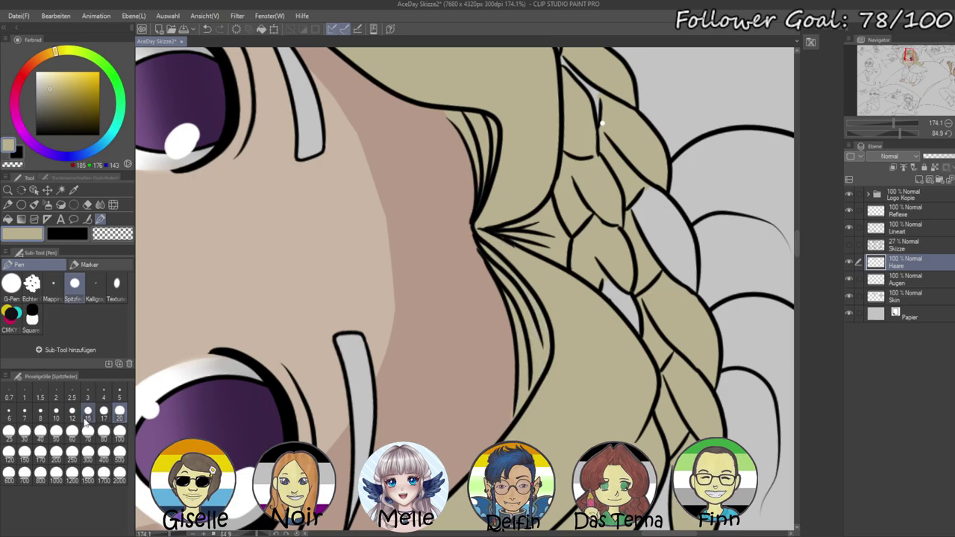
- Fill the uncoloured gaps in the crown braid above the parting with the same blonde, using a size 30 pen
left_click(88, 431)
mouse_move(568, 153)
left_mouse_down()
mouse_move(563, 76)
mouse_move(559, 134)
left_mouse_up()
left_click(25, 431)
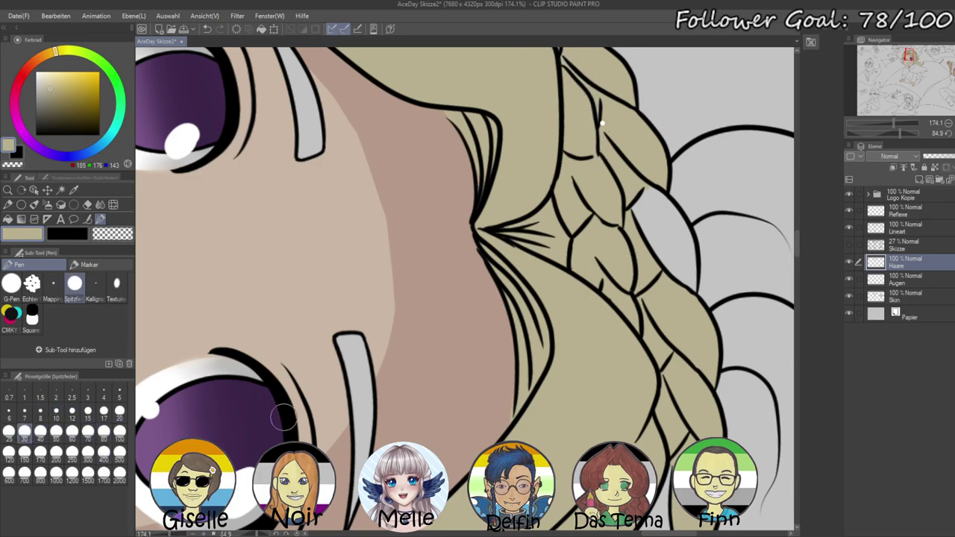
mouse_move(641, 202)
left_mouse_down()
mouse_move(675, 287)
mouse_move(650, 205)
mouse_move(677, 231)
mouse_move(683, 284)
left_mouse_up()
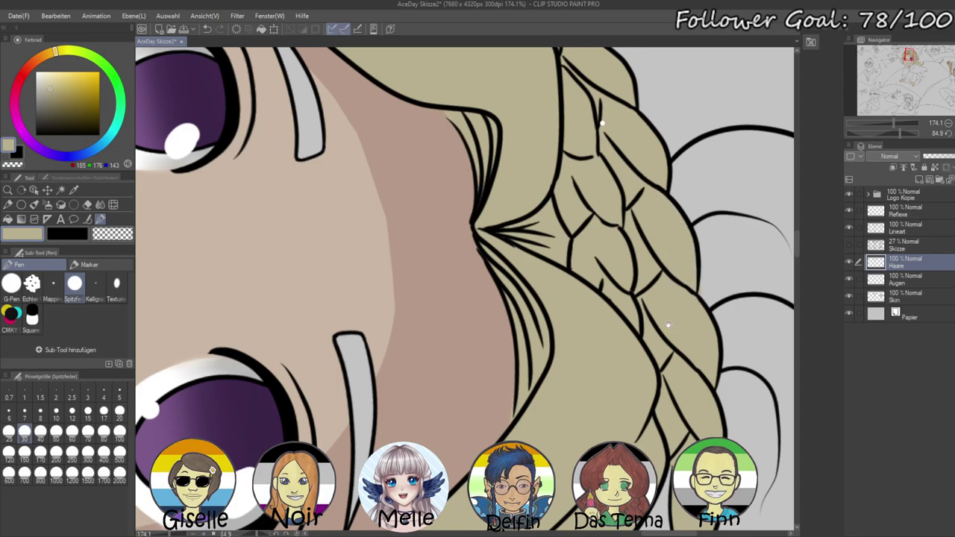
left_click_drag(663, 315, 604, 118)
- Colour the remaining grey braid segments beside the pointed ear with the size 30 pen in the same blonde
left_click_drag(581, 356, 600, 285)
left_click_drag(542, 399, 694, 164)
mouse_move(365, 265)
left_mouse_down()
mouse_move(396, 267)
mouse_move(350, 239)
mouse_move(408, 288)
mouse_move(362, 239)
mouse_move(420, 253)
left_mouse_up()
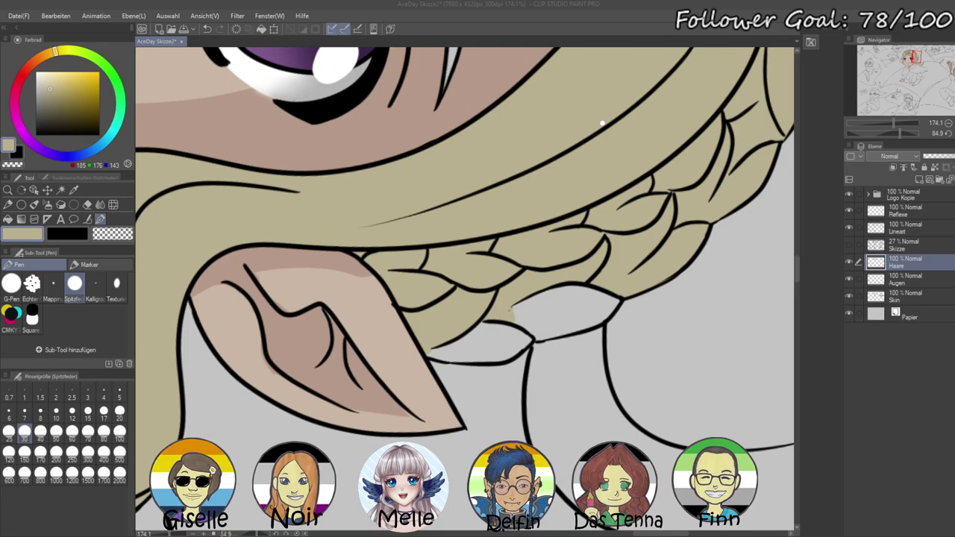
scroll(511, 310, "up", 3)
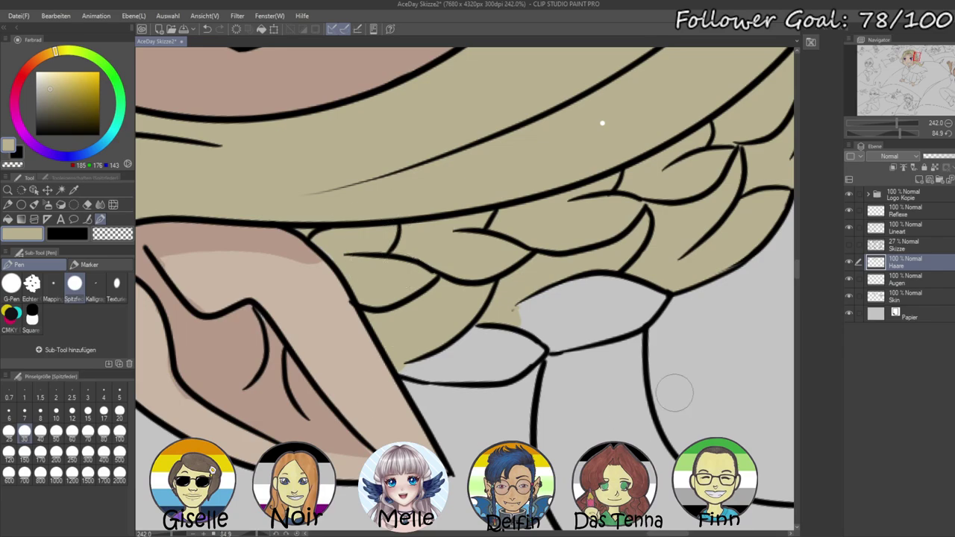
left_click_drag(900, 135, 889, 135)
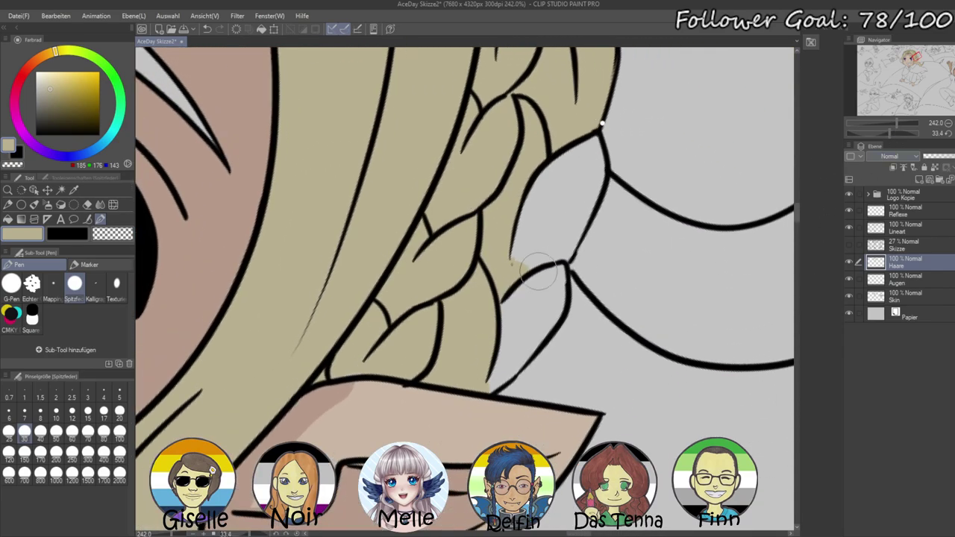
left_click_drag(534, 171, 528, 250)
mouse_move(514, 293)
left_mouse_down()
mouse_move(566, 147)
mouse_move(561, 246)
mouse_move(577, 141)
mouse_move(584, 201)
mouse_move(541, 249)
mouse_move(498, 360)
mouse_move(517, 287)
mouse_move(483, 371)
mouse_move(507, 367)
mouse_move(493, 366)
mouse_move(488, 378)
mouse_move(546, 284)
mouse_move(532, 322)
mouse_move(552, 290)
left_mouse_up()
- Select both eyebrows and the loose hair above the crown braid on the Lineart layer and fill them with the blonde on the Haare layer
mouse_move(892, 128)
left_mouse_down()
mouse_move(879, 124)
mouse_move(876, 135)
mouse_move(888, 124)
left_mouse_up()
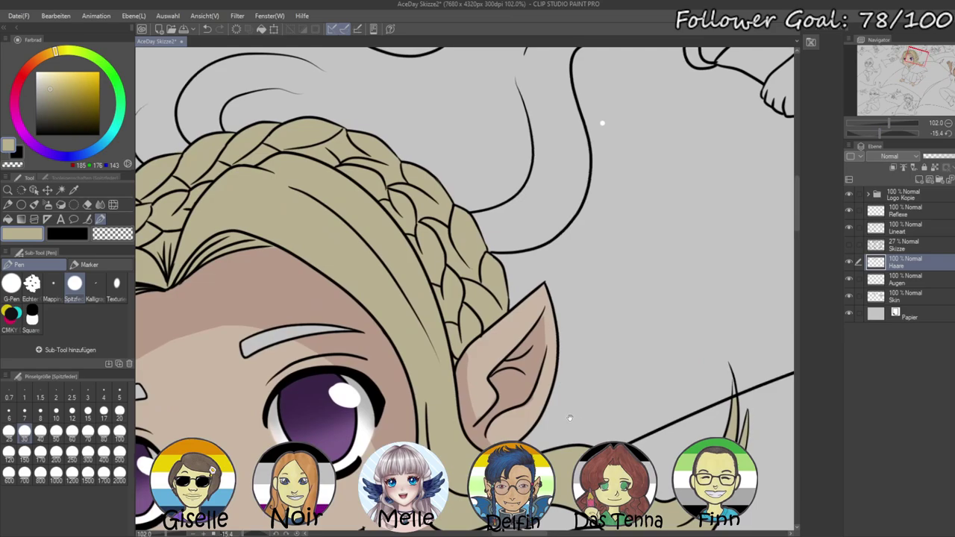
left_click_drag(571, 415, 513, 368)
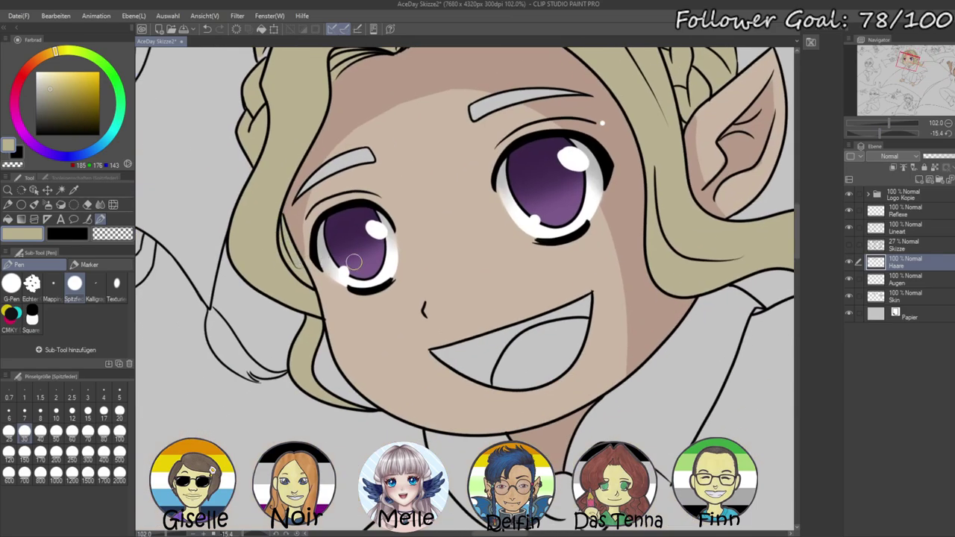
left_click_drag(434, 189, 319, 324)
left_click(60, 190)
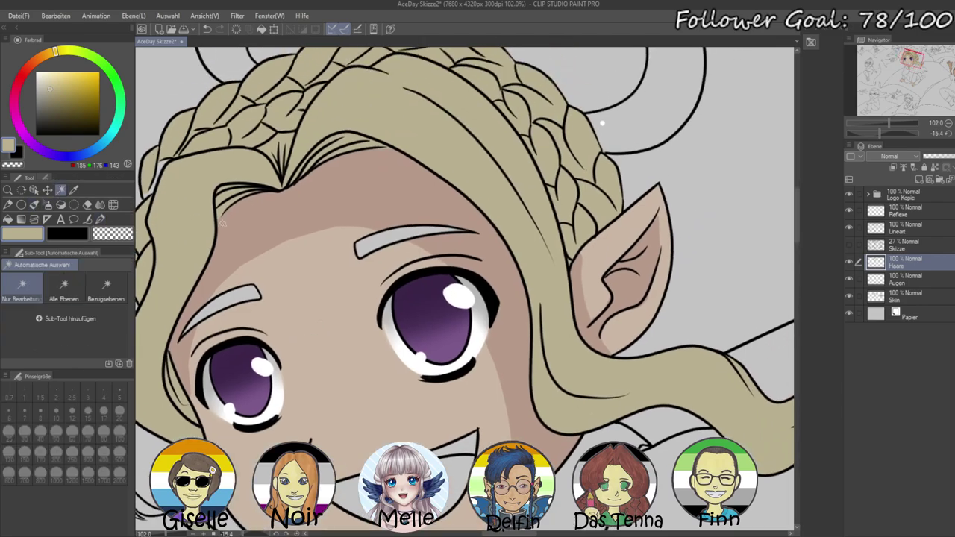
left_click(914, 210)
left_click(908, 227)
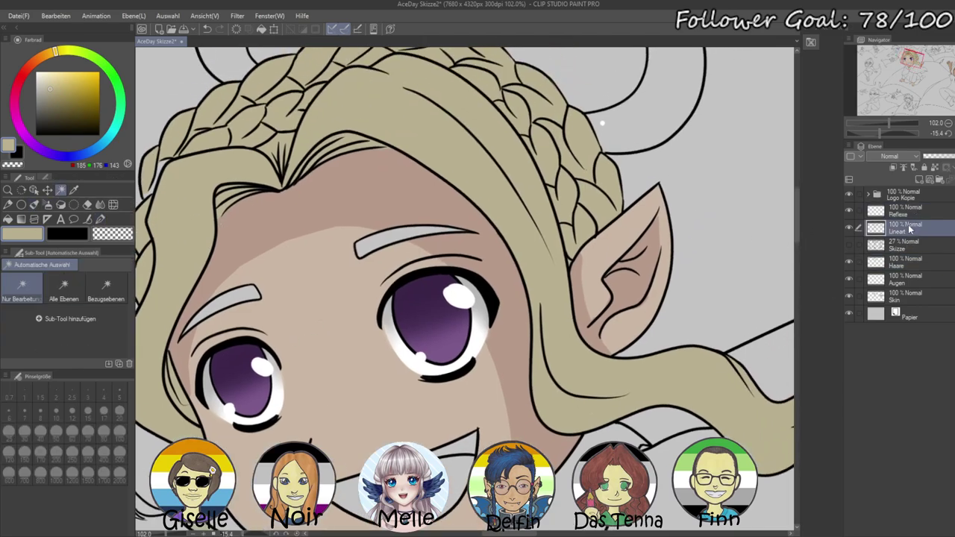
left_click(244, 298)
left_click(403, 238, "shift")
left_click_drag(425, 194, 457, 375)
left_click(481, 164, "shift")
left_click_drag(557, 351, 570, 106)
left_click(908, 263)
key("alt+BackSpace")
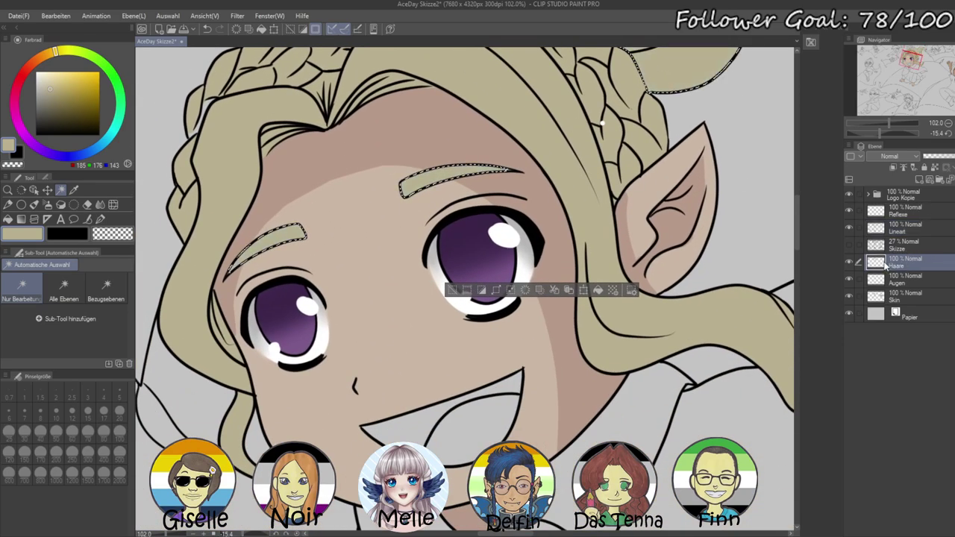
key("ctrl+d")
- Select the small curl at the end of the flowing strand on the Lineart layer and fill it blonde on the Haare layer
left_click_drag(639, 197, 563, 447)
left_click_drag(712, 82, 589, 244)
left_click_drag(639, 198, 572, 255)
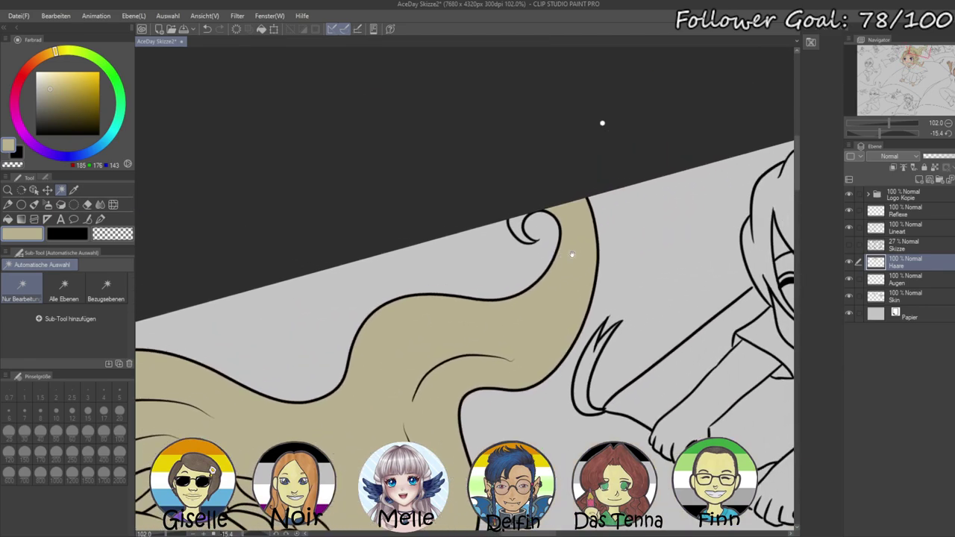
left_click(908, 230)
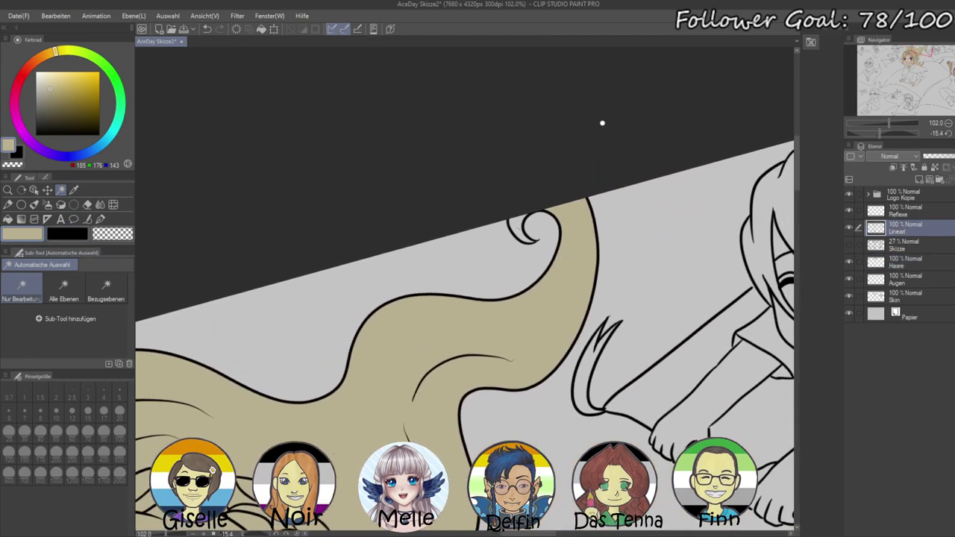
left_click(530, 228)
left_click(904, 269)
key("alt+Delete")
key("ctrl+d")
- Fill the elf girl's inner mouth around the tongue with dark red RGB 52, 27, 28 on the Skin layer and deselect it
left_click_drag(889, 123, 879, 124)
left_click_drag(618, 400, 685, 282)
left_click_drag(756, 279, 743, 295)
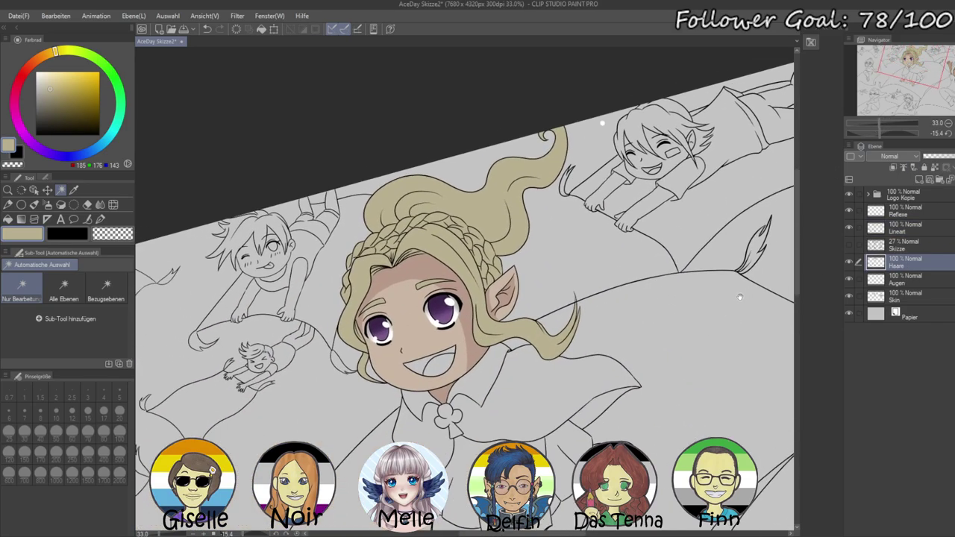
left_click_drag(881, 133, 886, 138)
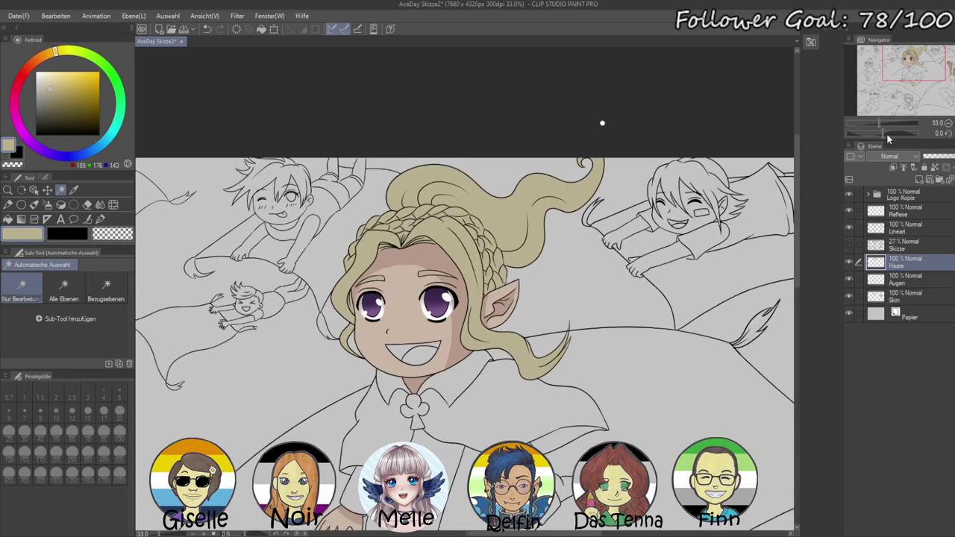
left_click(889, 228)
left_click_drag(876, 125, 892, 123)
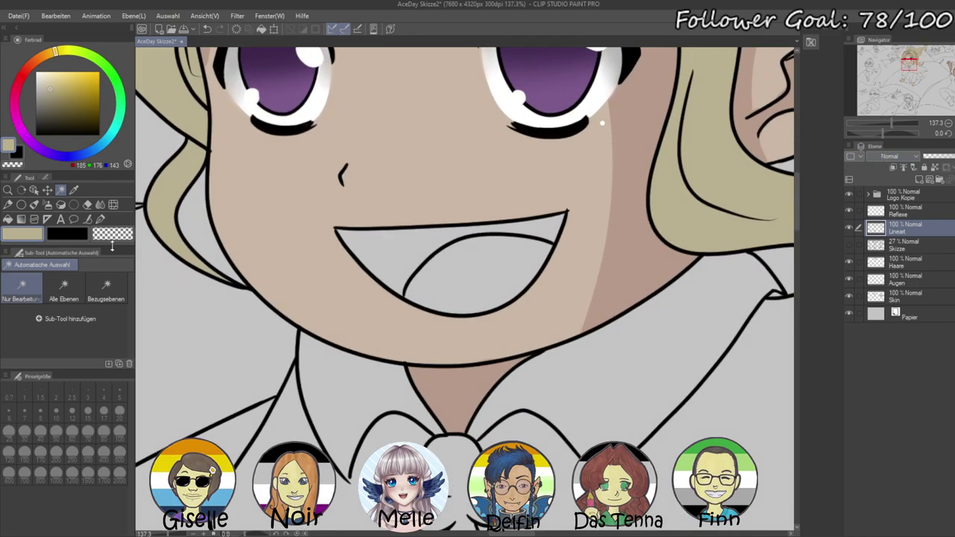
left_click(404, 262)
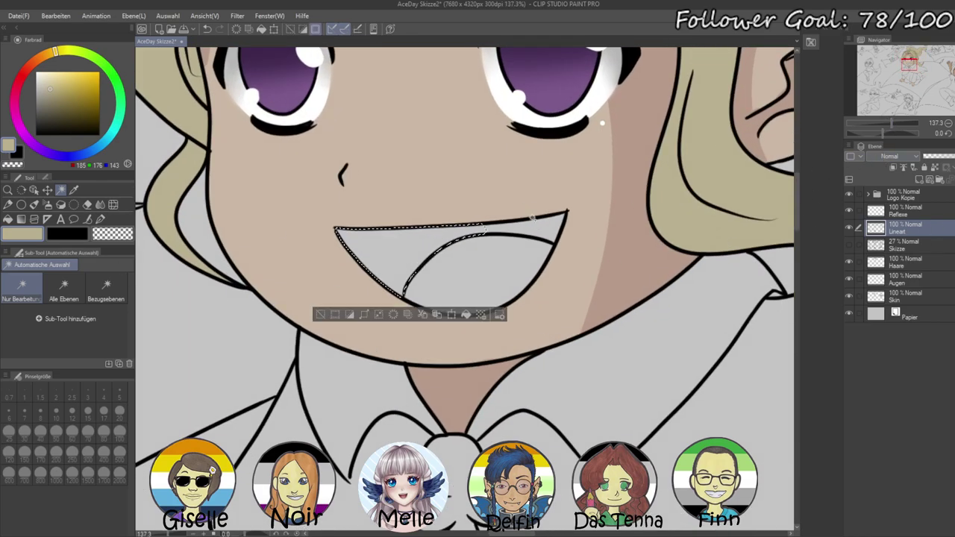
left_click(907, 294)
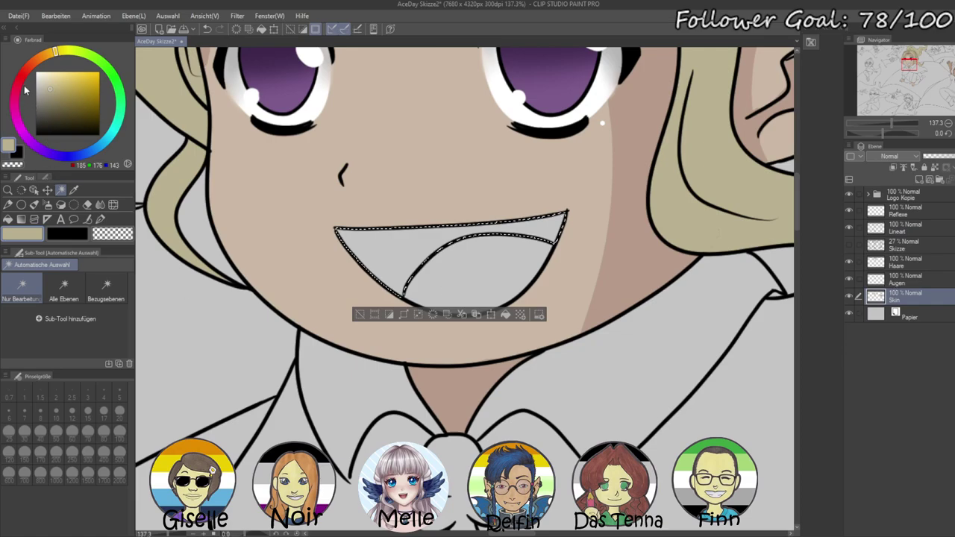
left_click(19, 86)
mouse_move(65, 98)
left_mouse_down()
mouse_move(57, 116)
mouse_move(65, 122)
mouse_move(56, 121)
mouse_move(74, 120)
left_mouse_up()
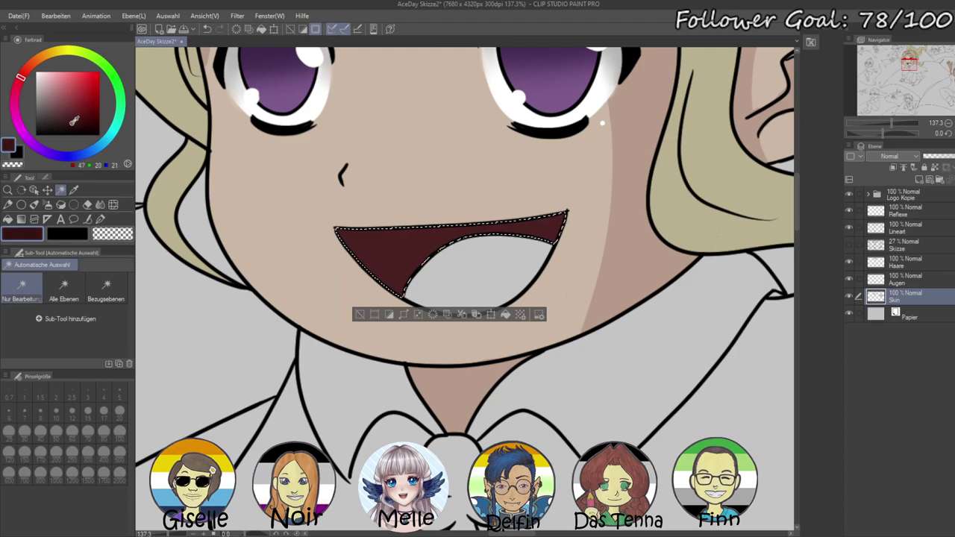
key("ctrl+d")
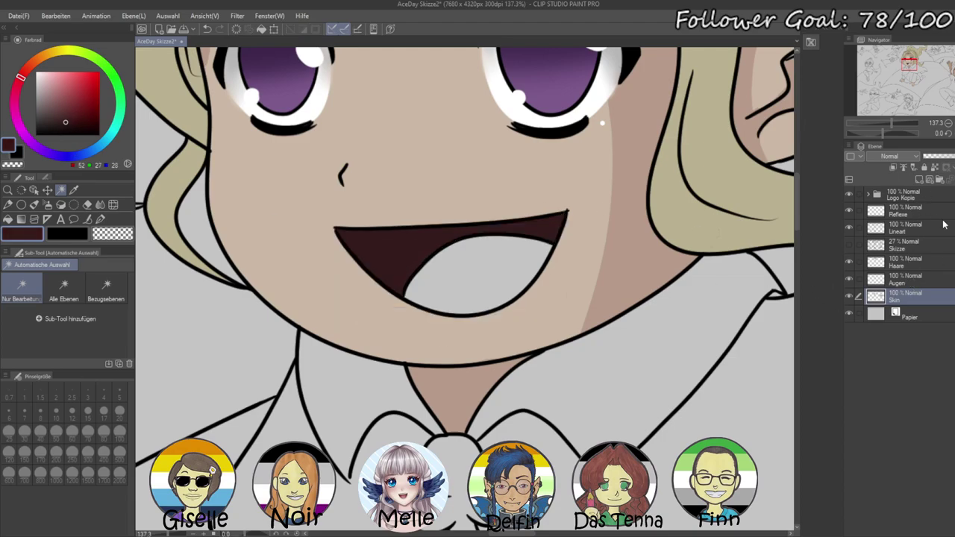
- Select the elf girl's tongue on the Lineart layer and fill it with muted red RGB 145, 102, 102 on the Skin layer
left_click(913, 228)
left_click(473, 296)
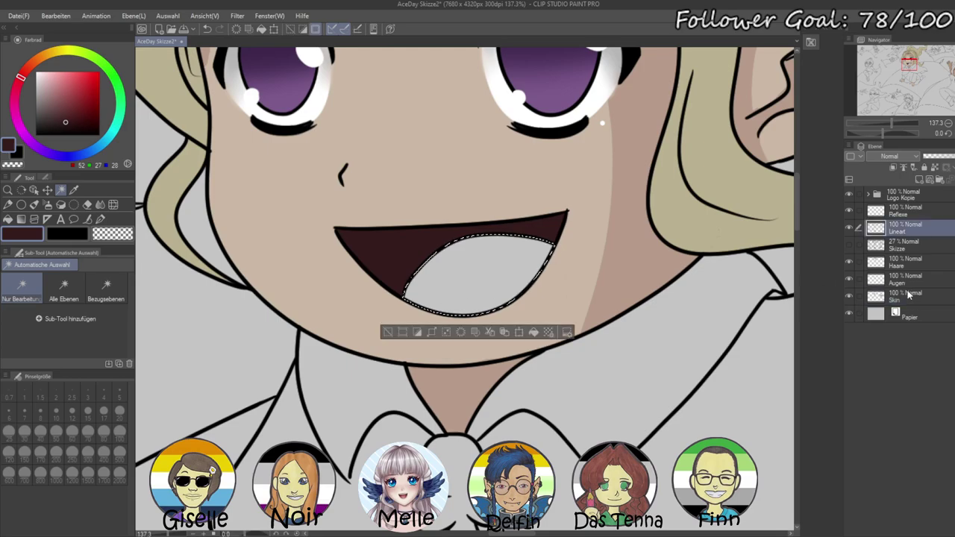
left_click(917, 298)
left_click(46, 82)
key("alt+BackSpace")
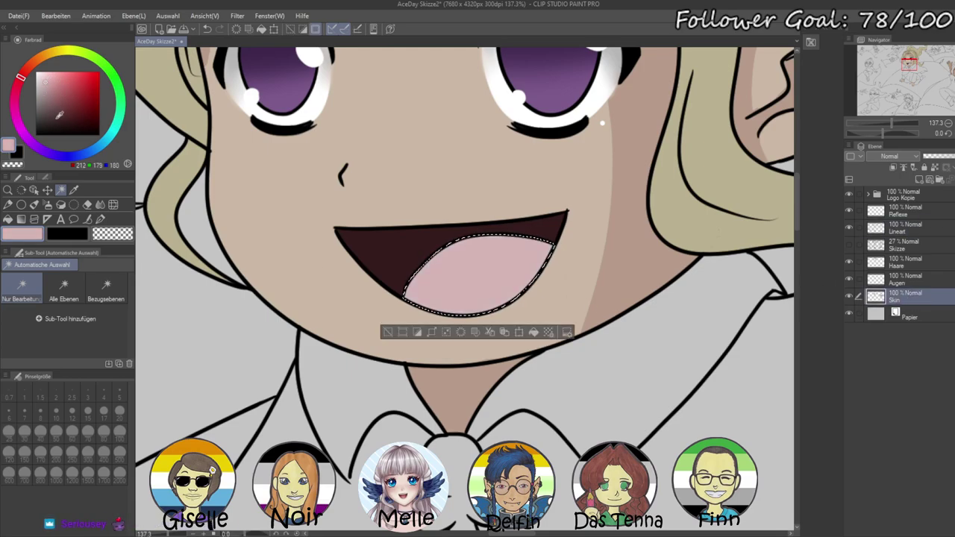
left_click(50, 90)
key("alt+BackSpace")
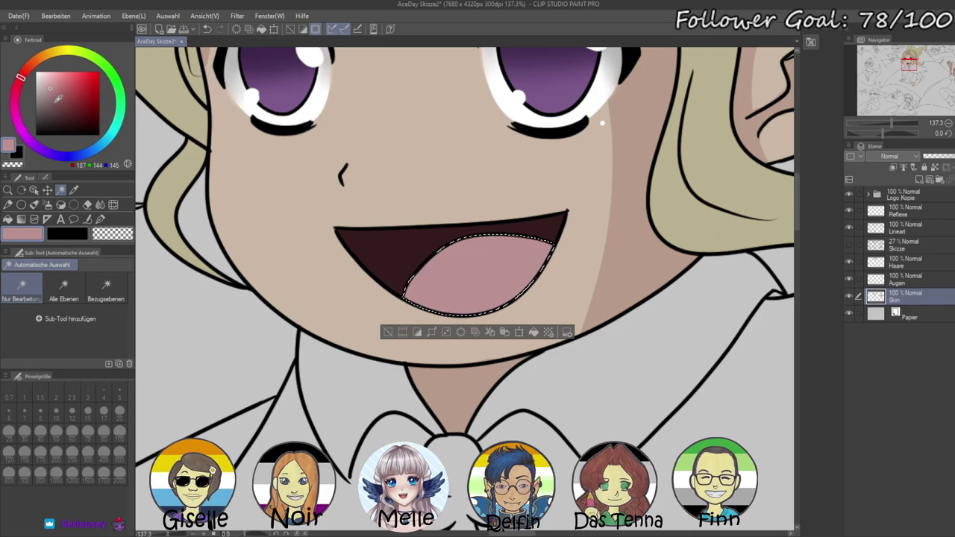
left_click(54, 99)
key("alt+BackSpace")
key("ctrl+d")
- Select the hair areas under the cap of the character with raised arms, using the Lineart layer
left_click_drag(891, 122, 875, 119)
left_click_drag(759, 220, 733, 280)
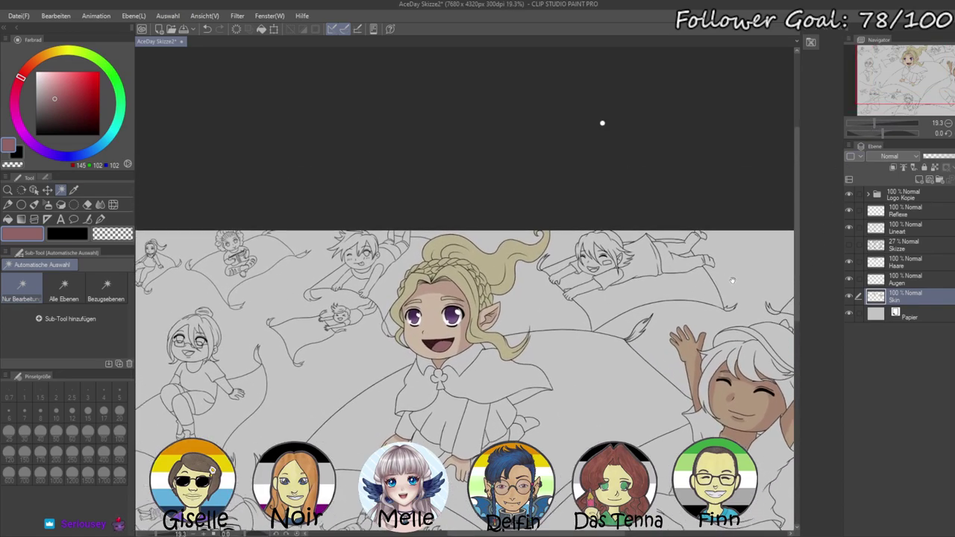
left_click_drag(883, 133, 879, 133)
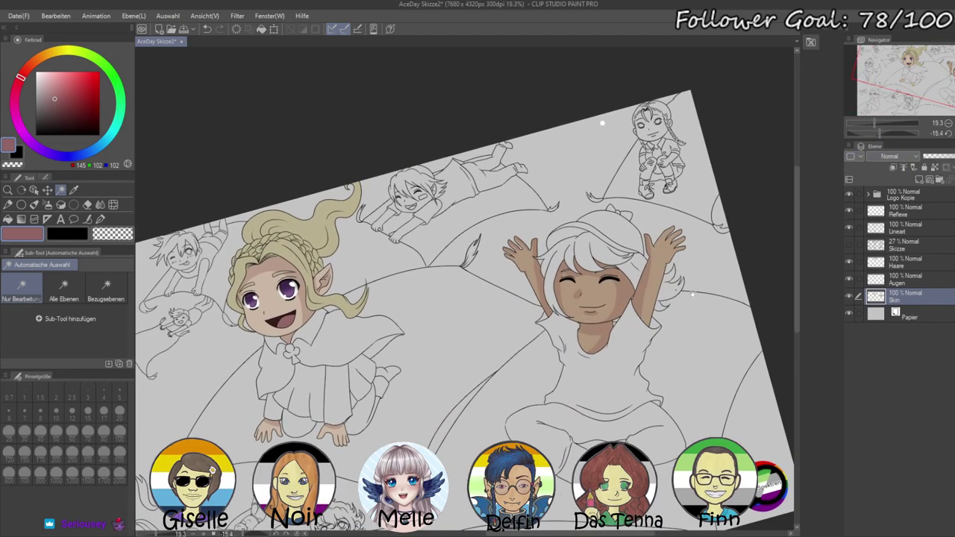
left_click(895, 226)
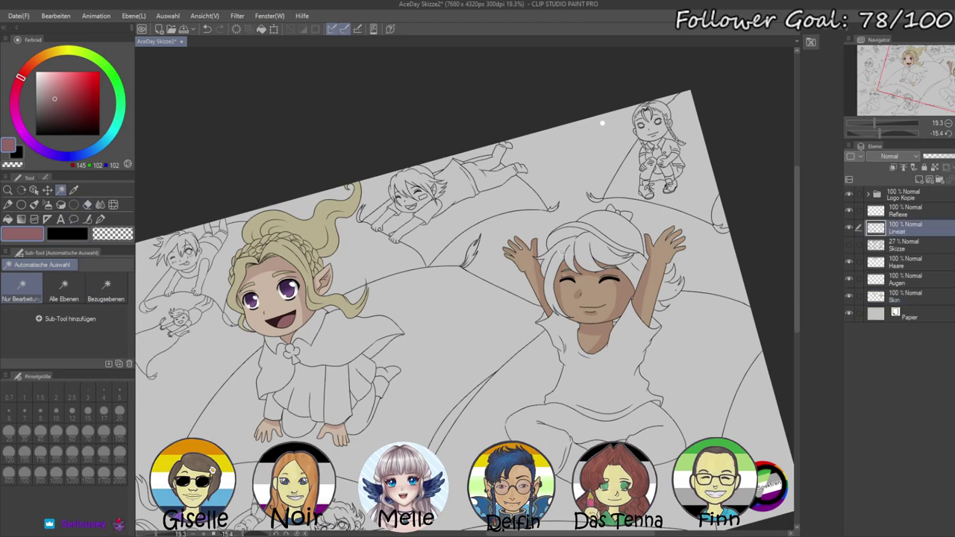
left_click(562, 256)
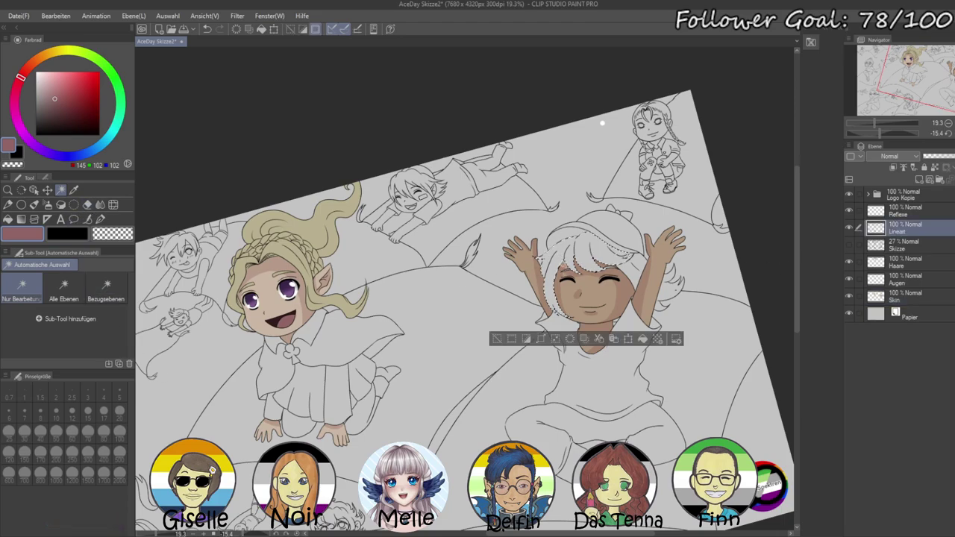
left_click(637, 279, "shift")
left_click(664, 294, "shift")
left_click(658, 305, "shift")
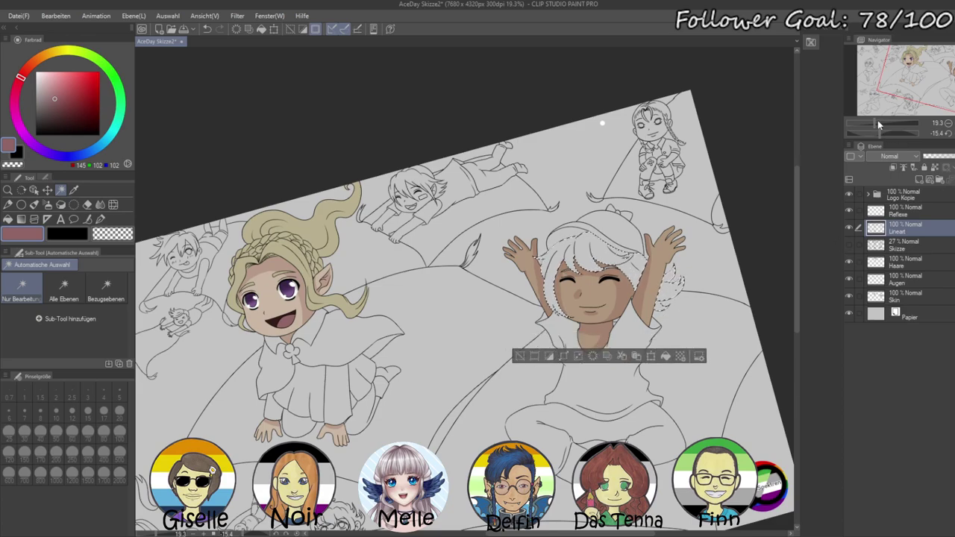
left_click_drag(875, 123, 888, 123)
left_click_drag(787, 239, 142, 353)
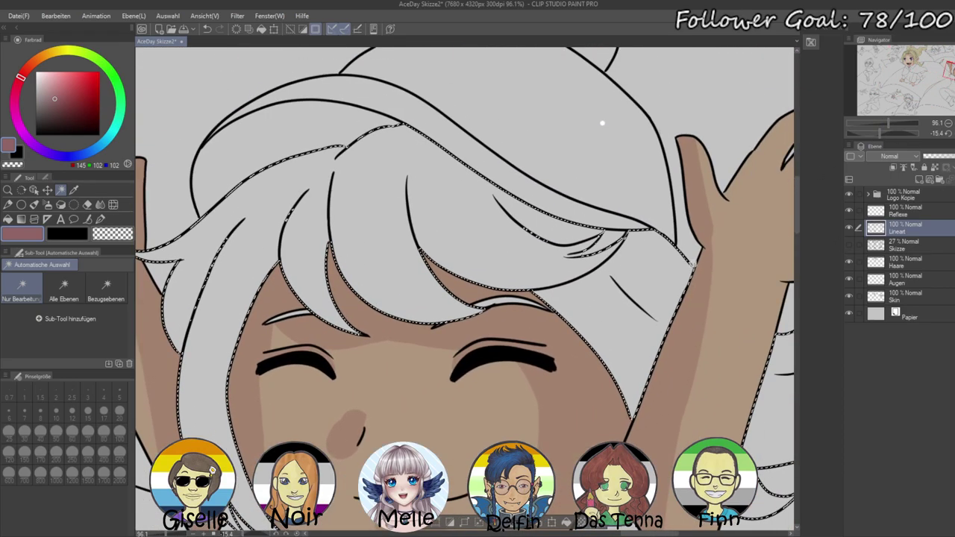
- Fill the selected hair with dark brown RGB 85, 62, 51 on the Haare layer and deselect it
left_click(904, 262)
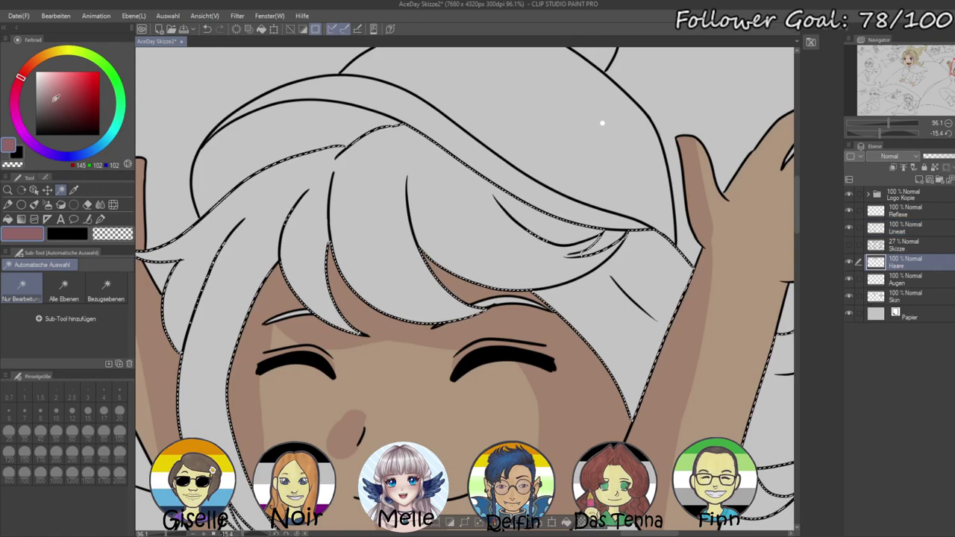
left_click(27, 69)
left_click(70, 102)
left_click(57, 115)
left_click(31, 67)
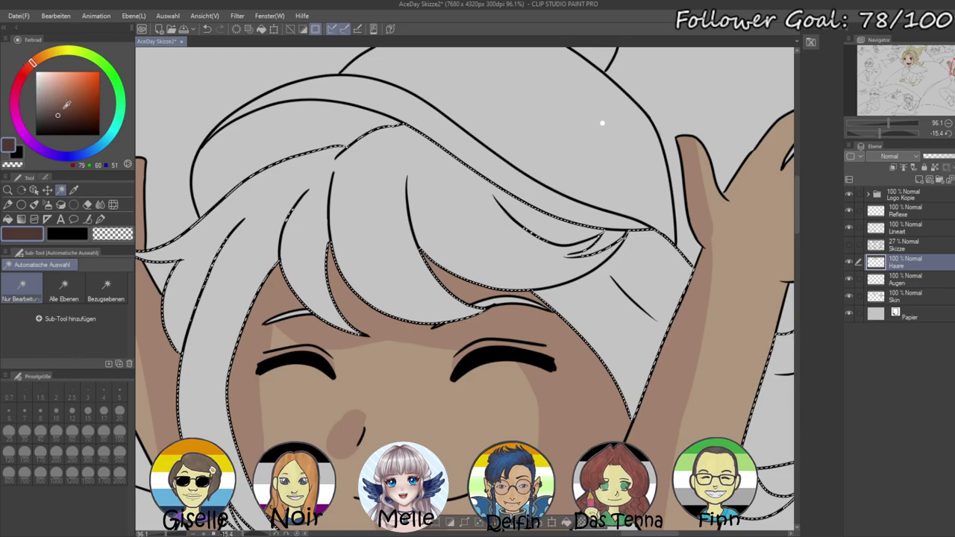
left_click(61, 115)
key("alt+BackSpace")
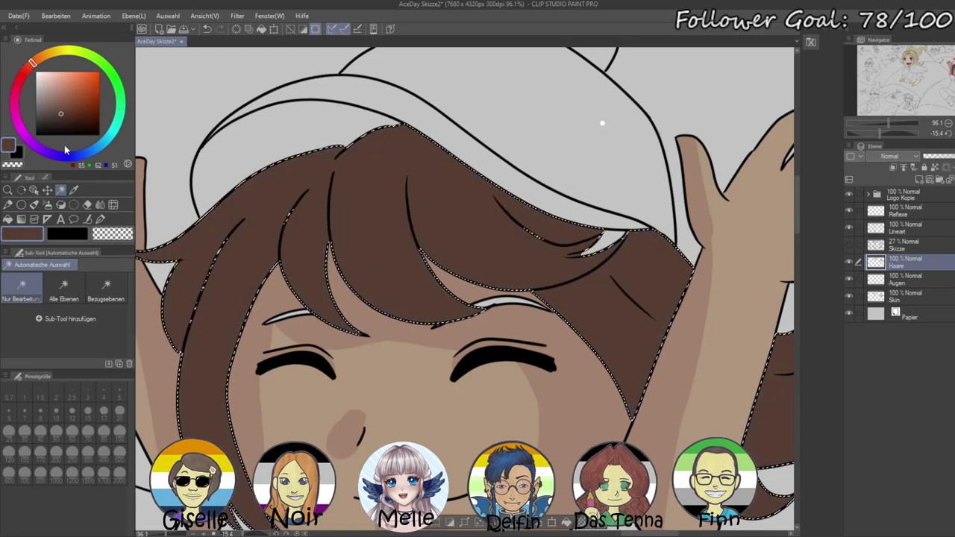
key("ctrl+d")
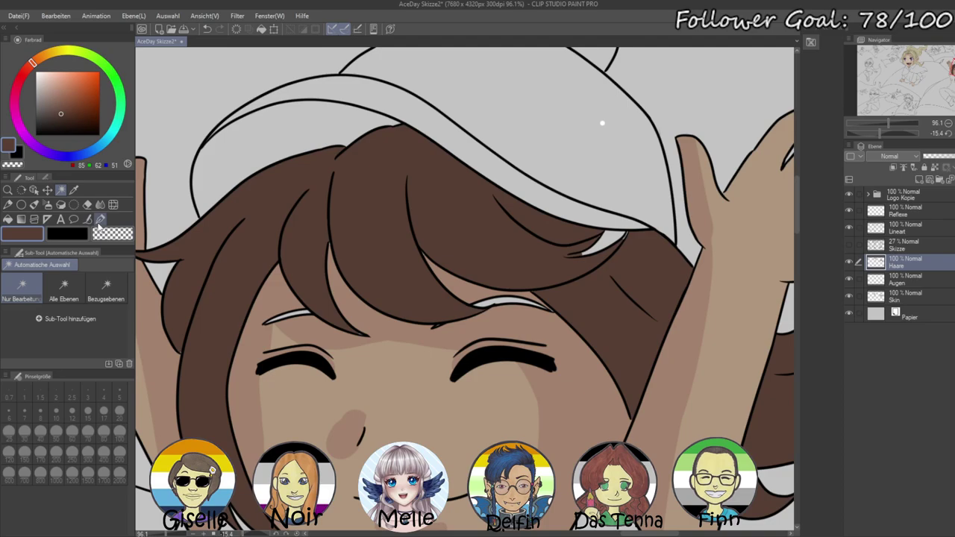
- Colour the leftover gaps beneath the cap brim and at the thin strand tips in the same brown, using a size 5 pen for the tips
key("p")
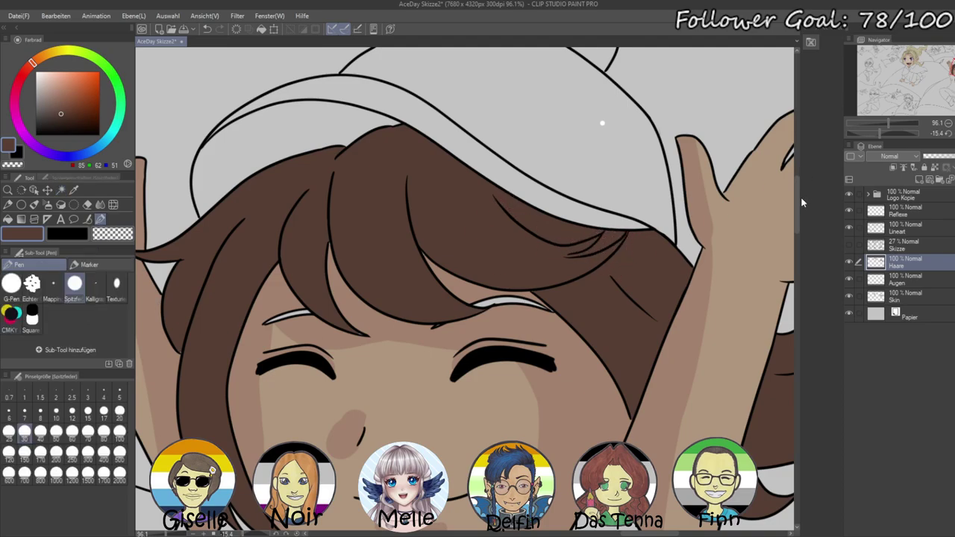
left_click_drag(387, 278, 389, 119)
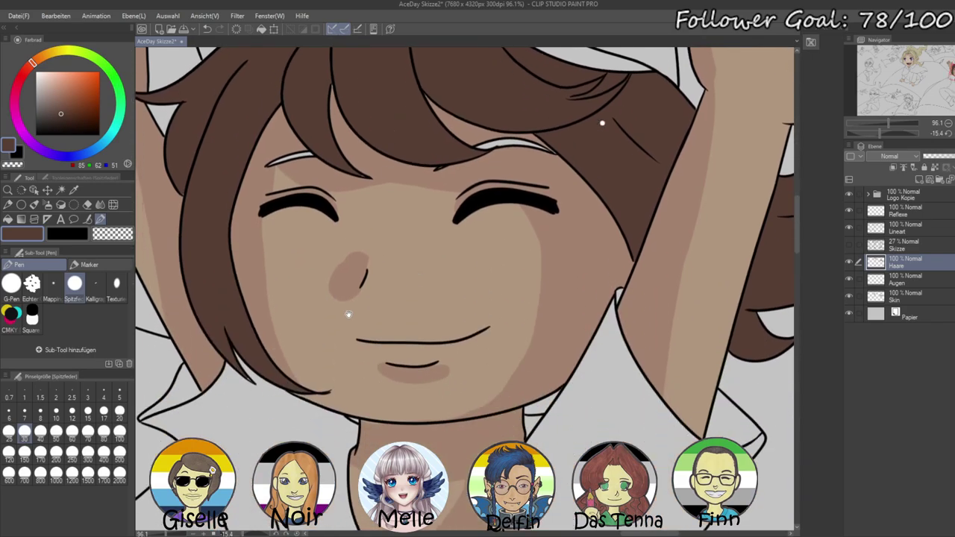
left_click_drag(350, 314, 517, 217)
left_click(888, 125)
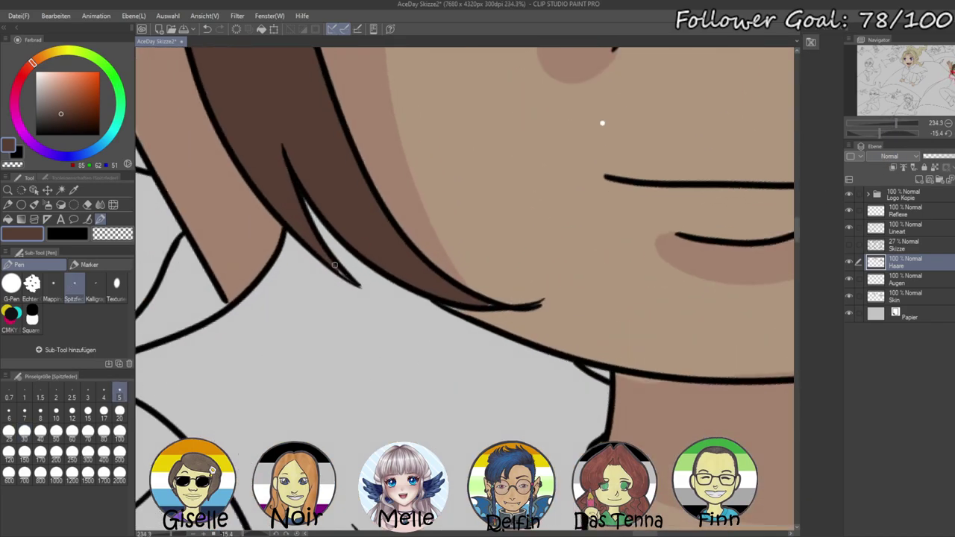
left_click_drag(585, 315, 179, 334)
left_click_drag(776, 196, 328, 417)
left_click_drag(552, 194, 261, 429)
left_click_drag(686, 155, 511, 242)
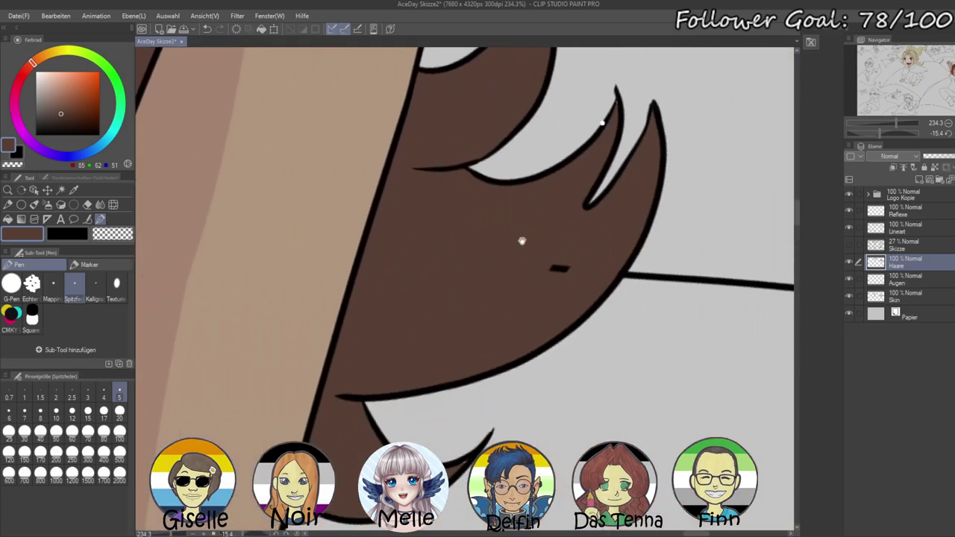
left_click_drag(573, 213, 444, 220)
- Erase the stray black mark in the hair beside the raised arm on the Lineart layer and return to the Haare layer
left_click(895, 230)
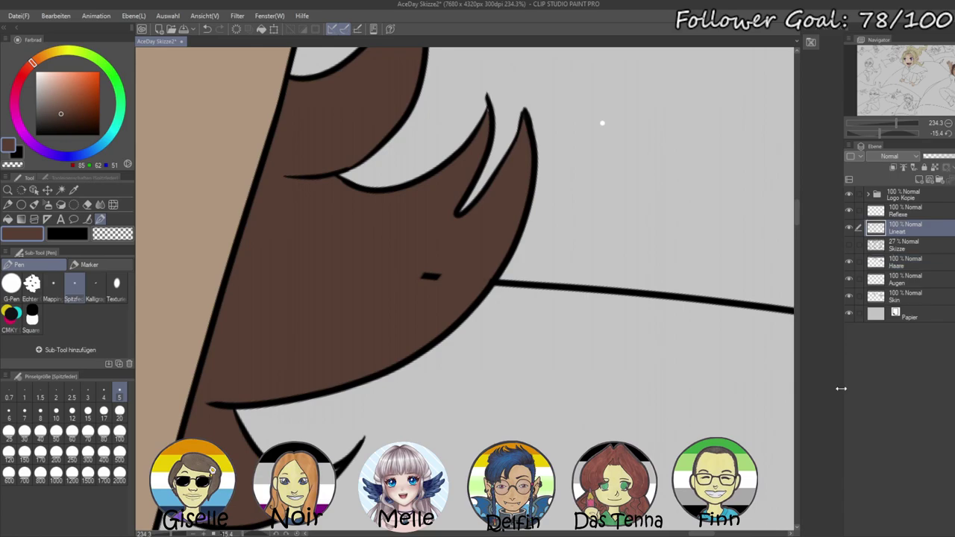
left_click_drag(411, 271, 422, 302)
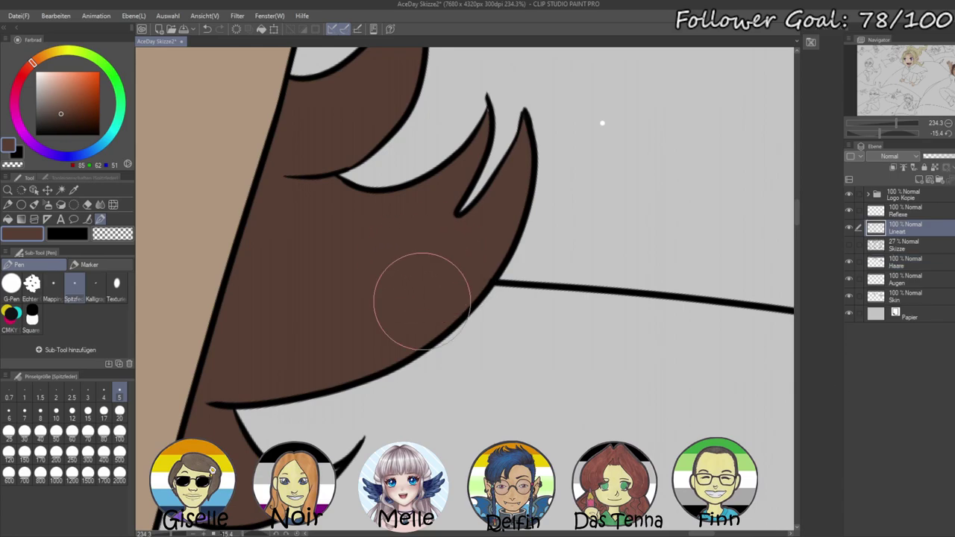
left_click(905, 260)
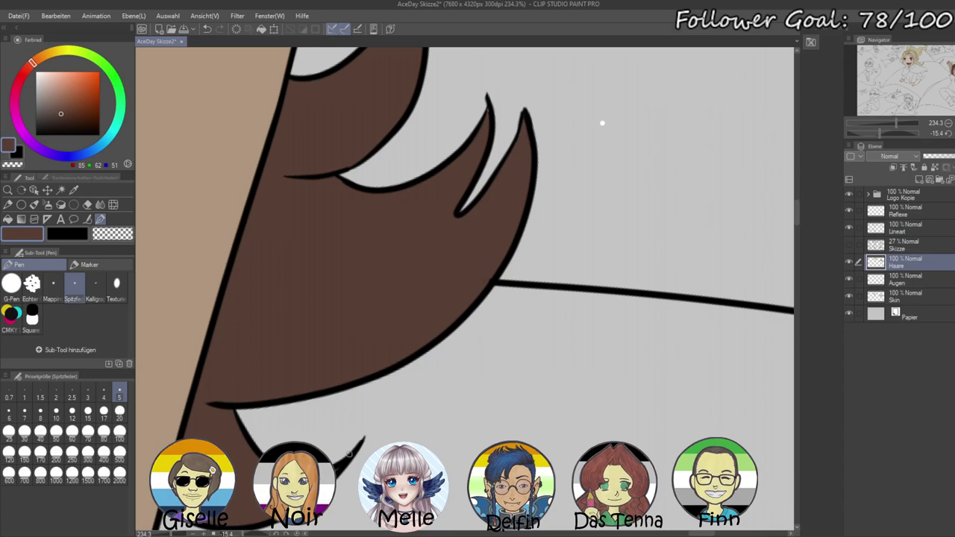
left_click_drag(445, 142, 509, 259)
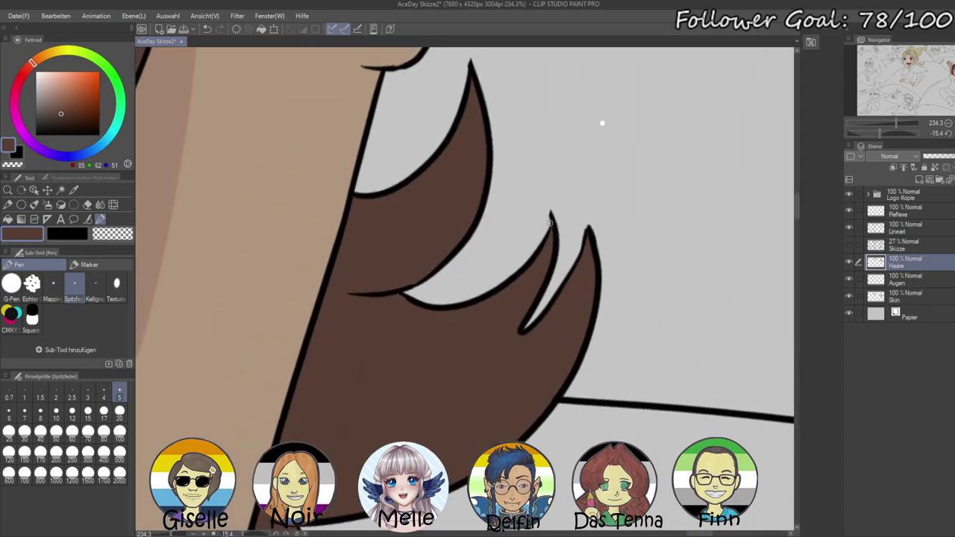
- Inspect the hair tips, cap edge and fringe for uncoloured gaps and sample the darker skin shade RGB 162, 130, 109 on the Skin layer
left_click_drag(342, 170, 583, 450)
left_click_drag(365, 237, 598, 258)
left_click_drag(541, 304, 649, 224)
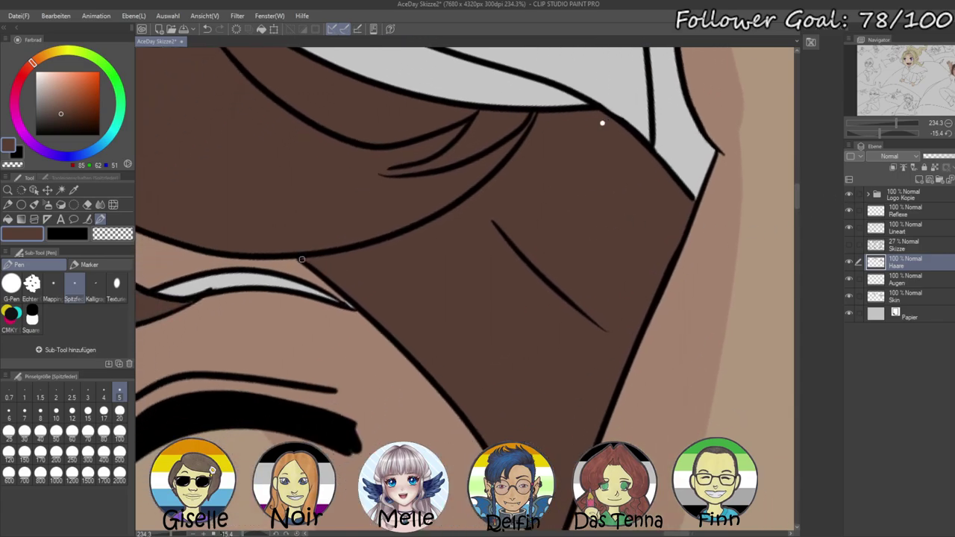
mouse_move(896, 121)
left_mouse_down()
mouse_move(880, 122)
mouse_move(887, 132)
mouse_move(892, 122)
left_mouse_up()
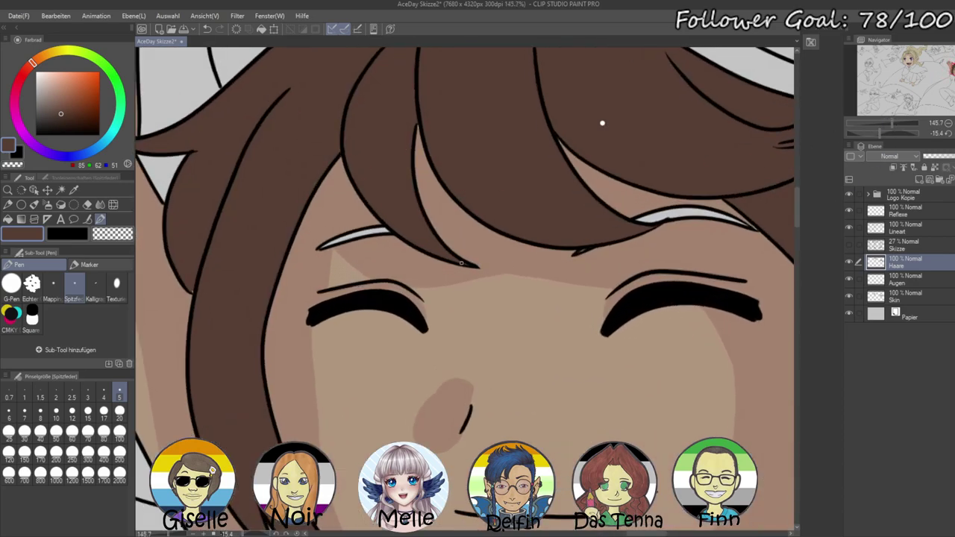
left_click(904, 297)
left_click(709, 250, "alt")
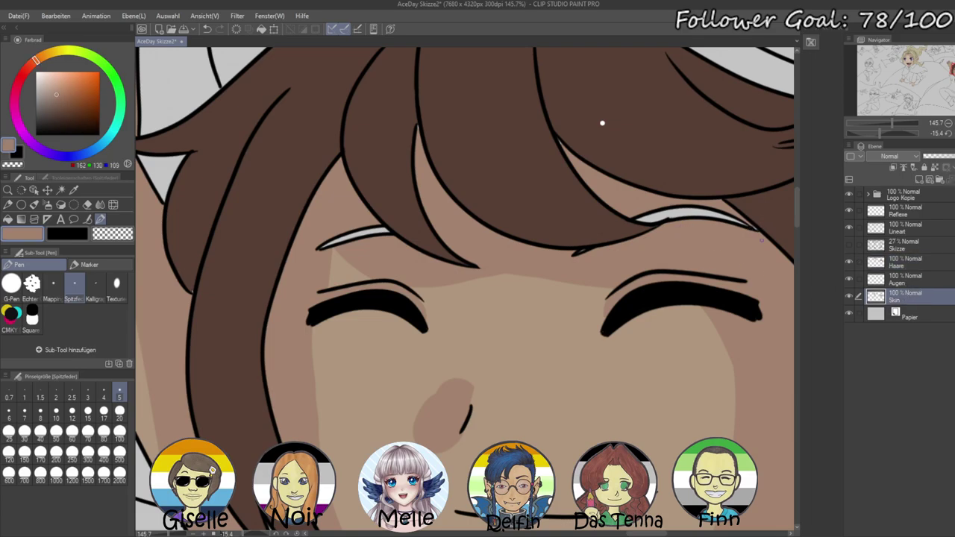
- Select both eyebrows using the Lineart layer, fill them with the hair's dark brown RGB 85, 62, 51 on the Haare layer and deselect
left_click(887, 229)
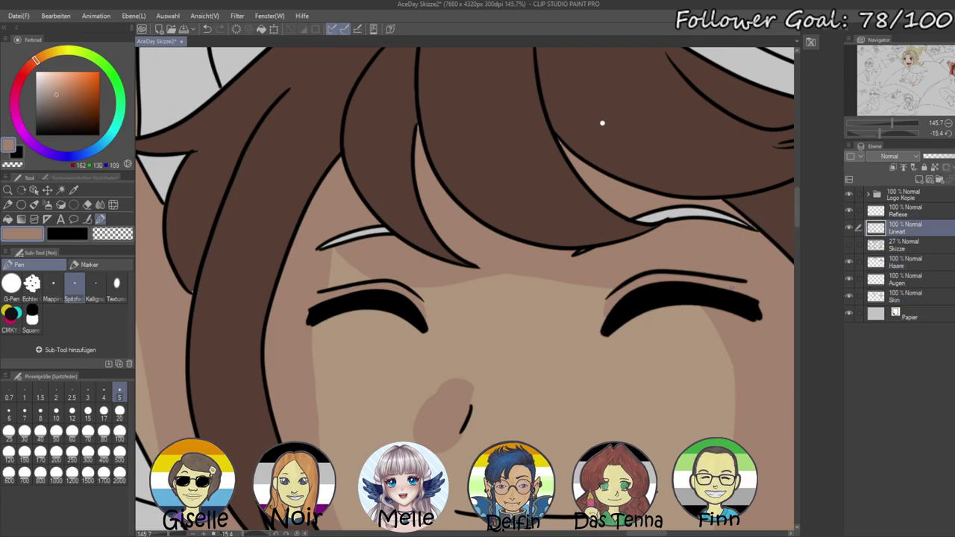
left_click(60, 190)
left_click(367, 234)
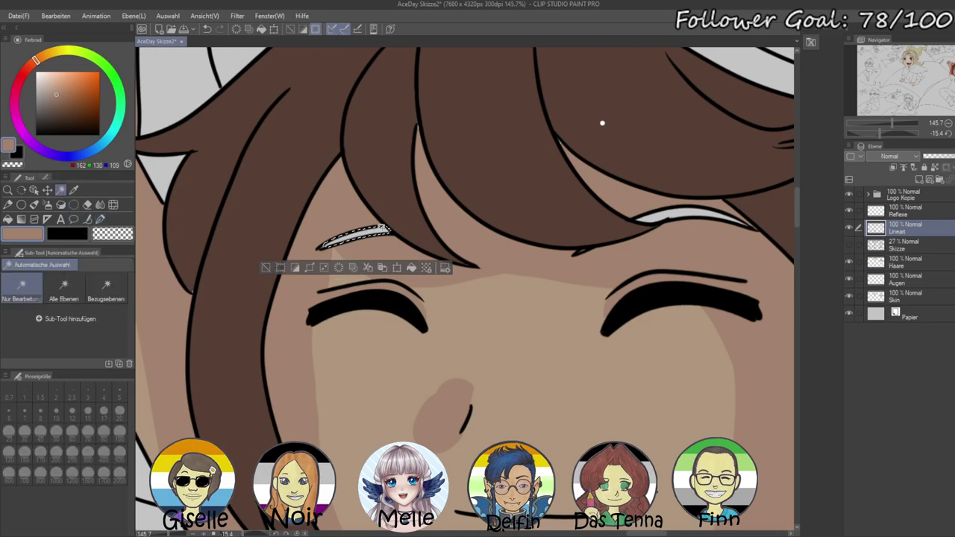
left_click(685, 216, "shift")
left_click(904, 262)
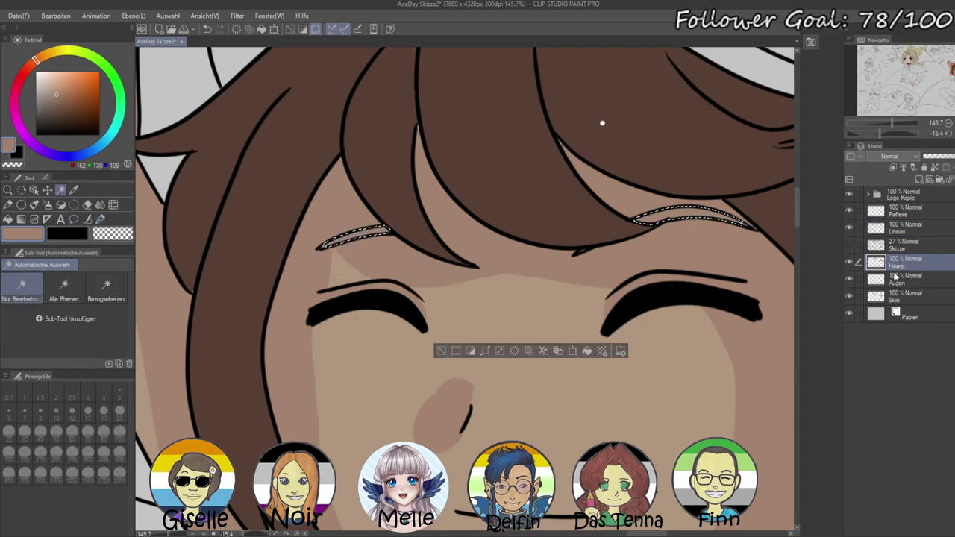
right_click(660, 130)
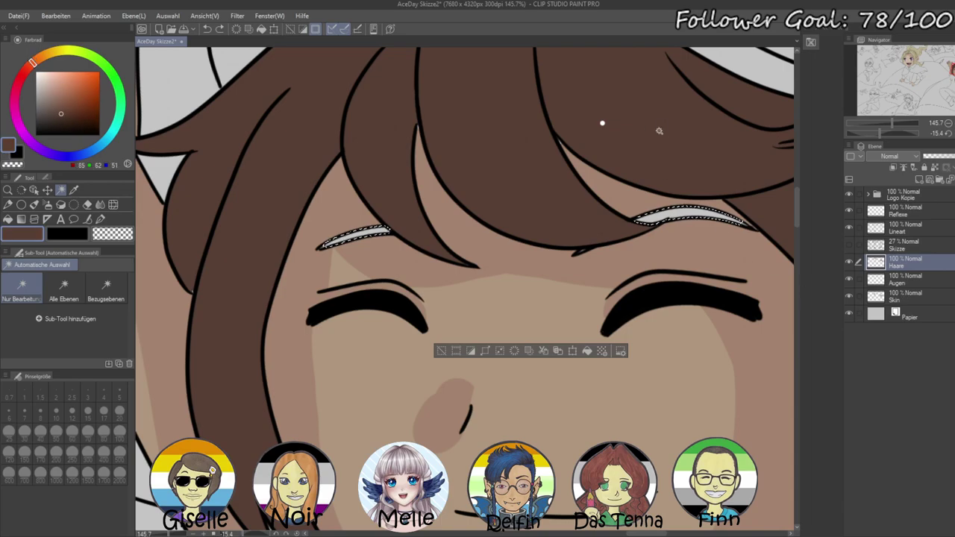
key("alt+Delete")
key("ctrl+d")
- Touch up the ends of both eyebrows with the size 5 pen in dark brown, then sample the darker skin shade on the Skin layer
left_click_drag(879, 133, 890, 134)
left_click_drag(648, 314, 549, 280)
left_click(102, 218)
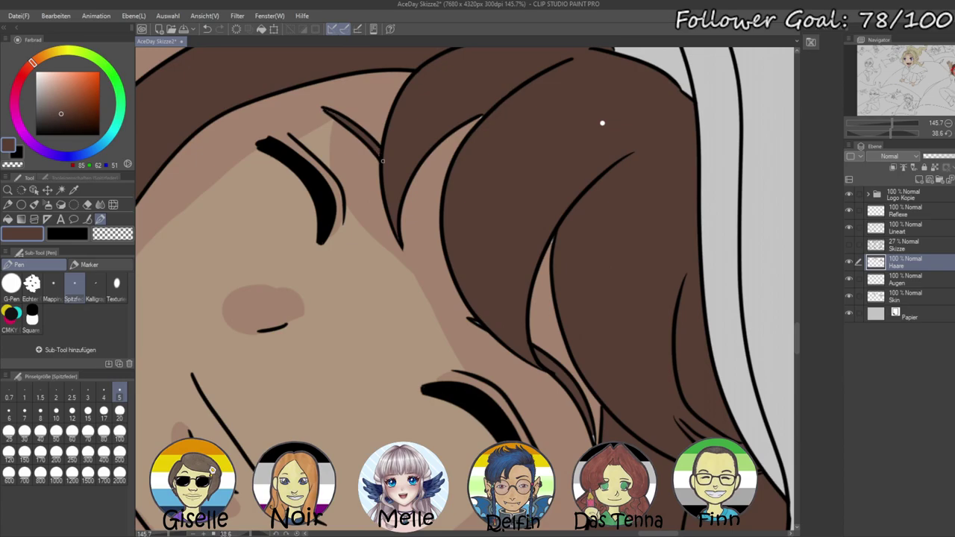
left_click_drag(571, 368, 462, 292)
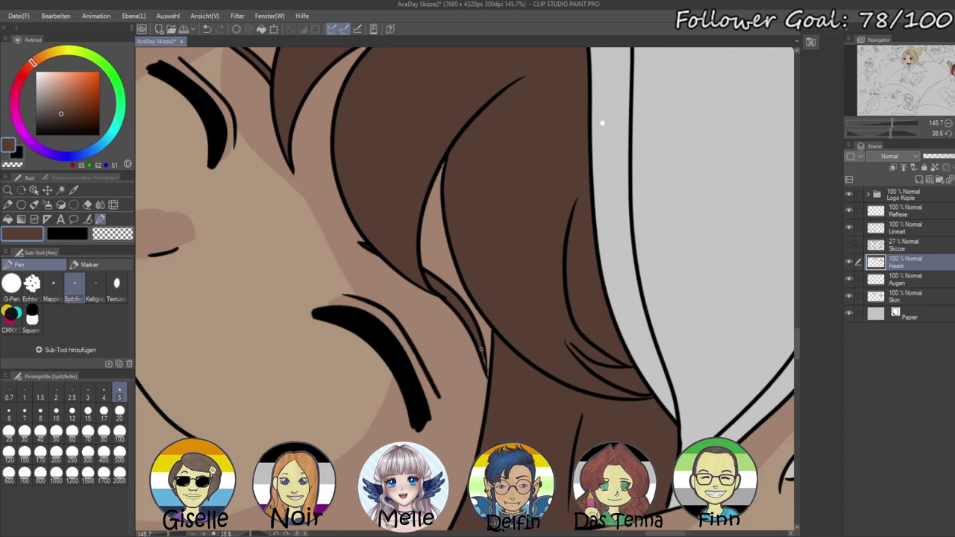
mouse_move(522, 276)
left_mouse_down()
mouse_move(495, 385)
mouse_move(501, 401)
mouse_move(486, 339)
left_mouse_up()
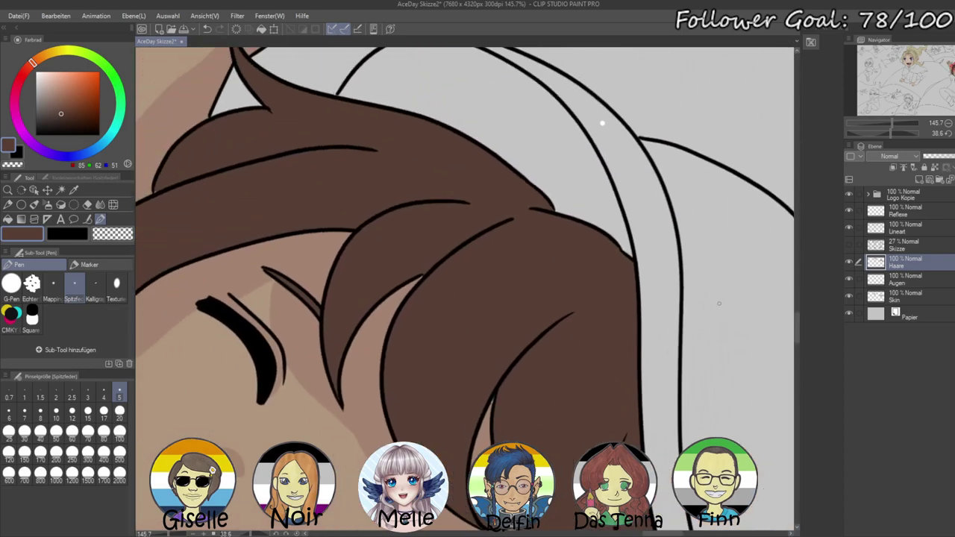
left_click(899, 298)
left_click(378, 330, "alt")
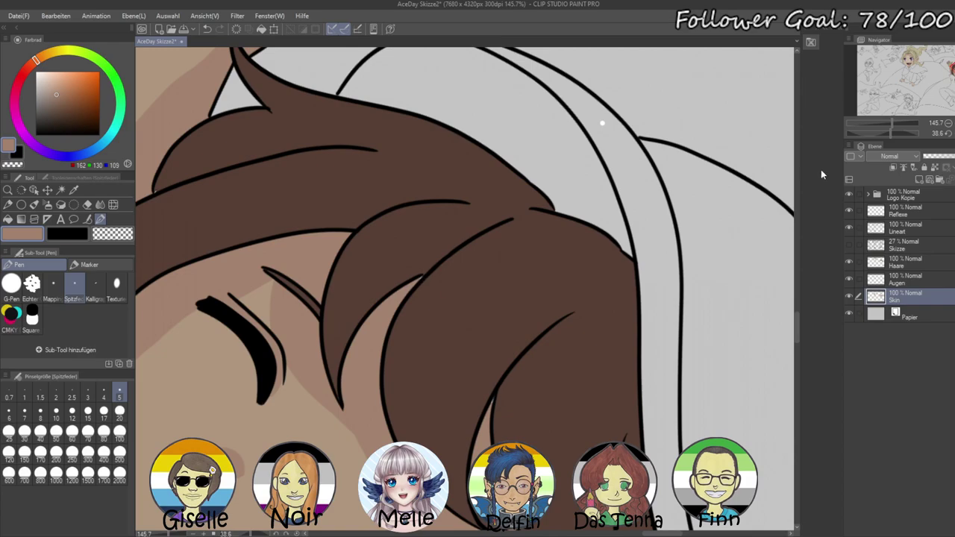
- Select the small gap below the chin between the neck and the raised arm, using the Lineart layer
left_click(948, 134)
left_click_drag(892, 123, 880, 125)
left_click_drag(665, 349, 757, 302)
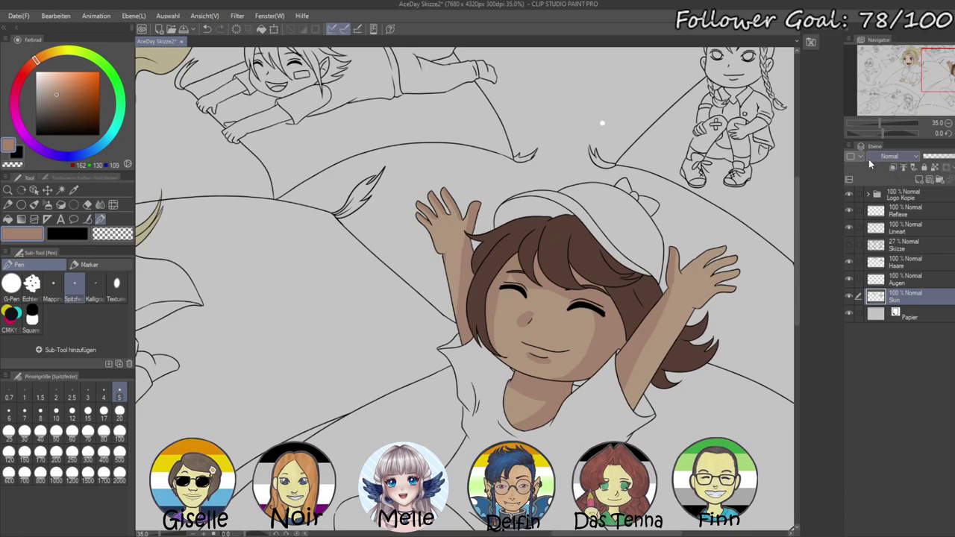
left_click_drag(880, 135, 886, 135)
left_click(890, 213)
left_click(895, 234)
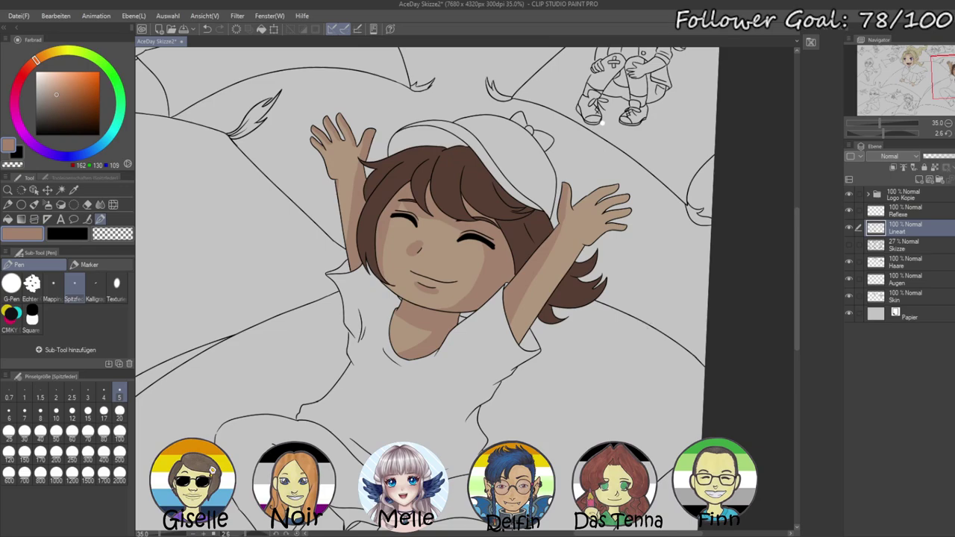
left_click(60, 190)
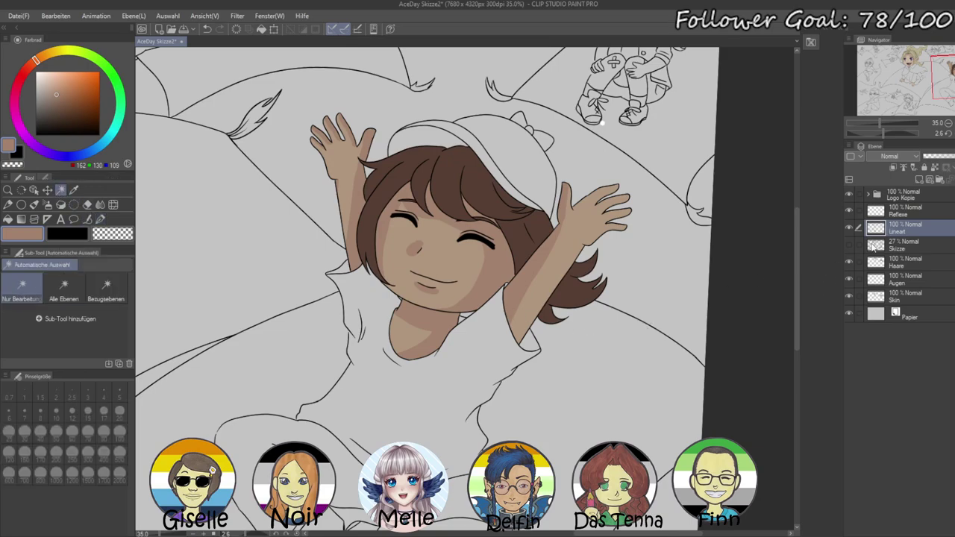
left_click(467, 315)
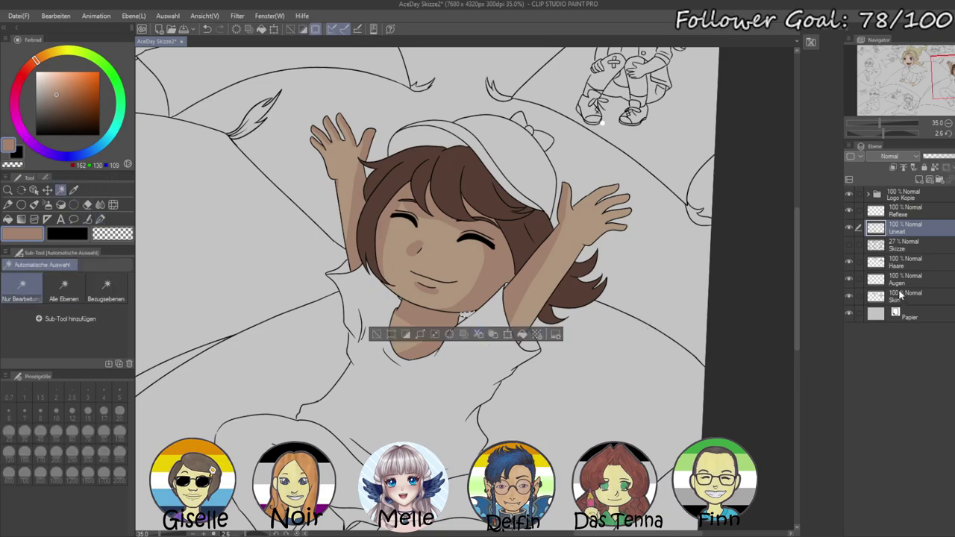
- Fill the selected gap beside the neck with the dark brown hair colour on the Haare layer and deselect it
left_click(895, 267)
key("ctrl+d")
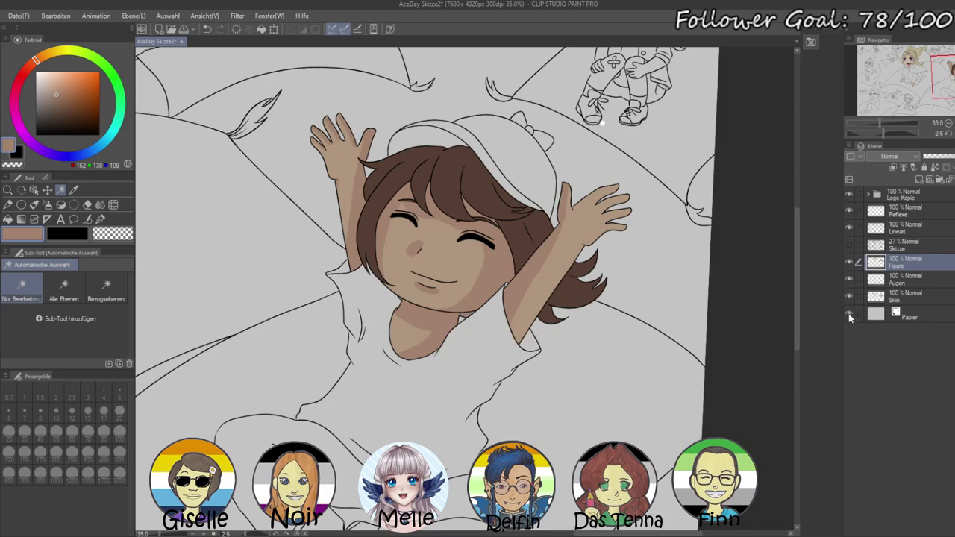
key("ctrl+z")
left_click(531, 254, "alt")
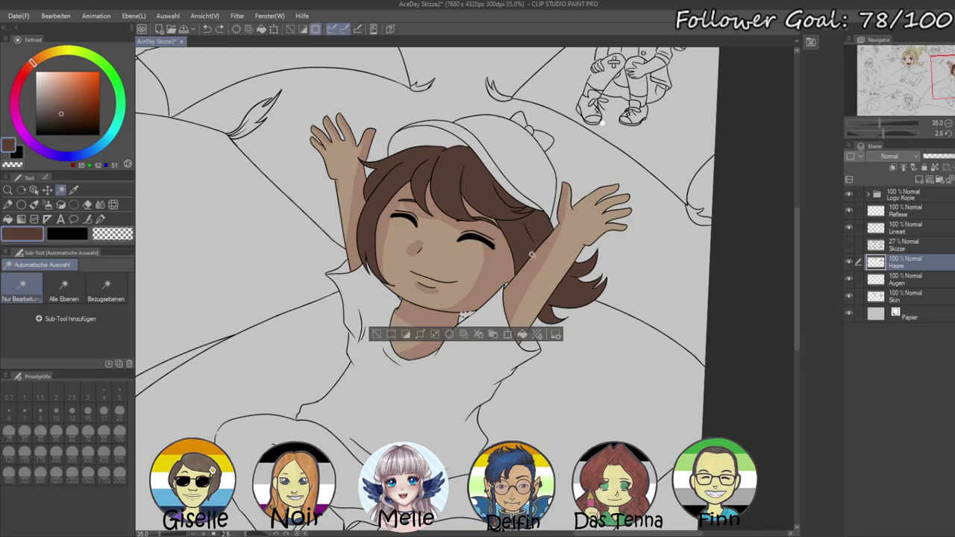
key("ctrl+d")
- Create a new layer named Kleidung directly above the Haare layer
left_click_drag(883, 132, 873, 120)
left_click_drag(655, 292, 733, 254)
left_click_drag(696, 334, 733, 365)
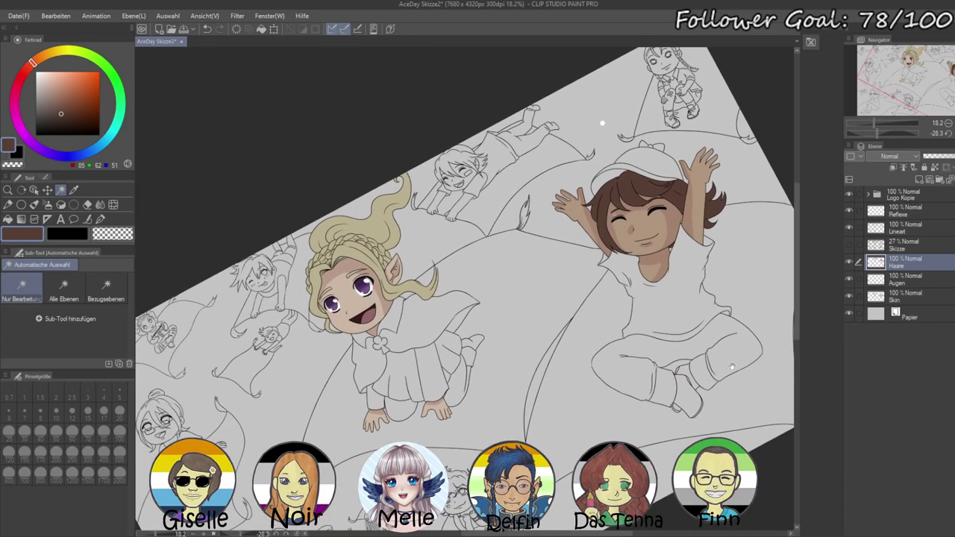
left_click_drag(879, 134, 884, 132)
left_click_drag(698, 242, 737, 228)
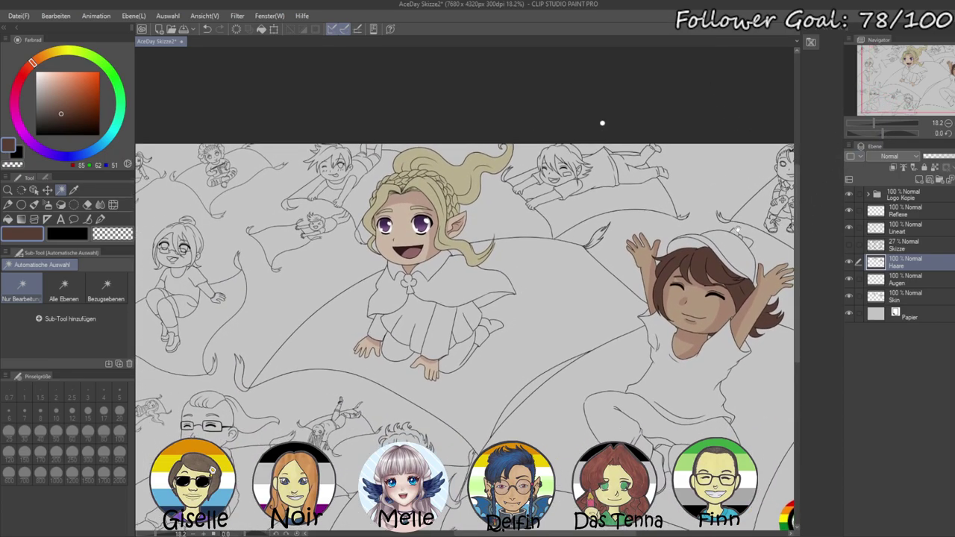
left_click(917, 180)
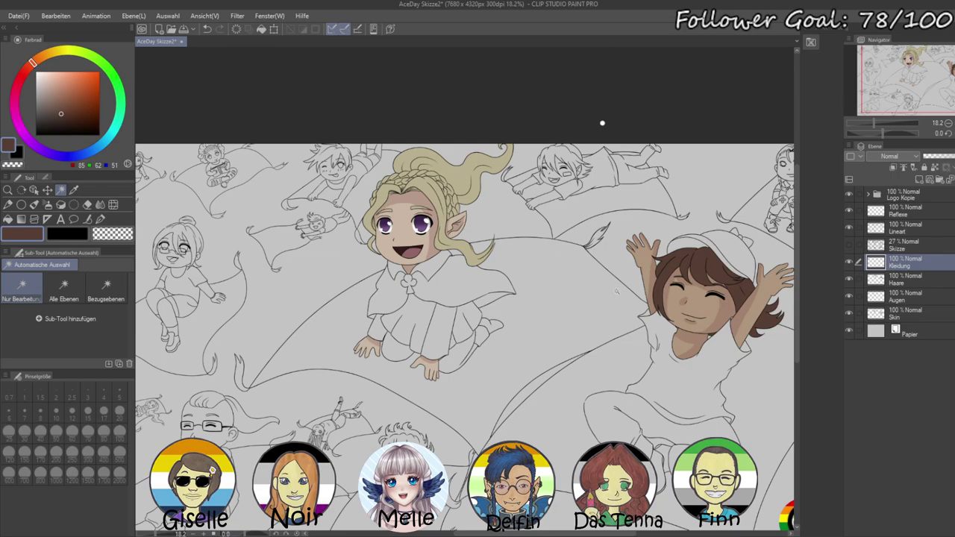
- Select all parts of the elf girl's cape, including both collar halves and the cape's inner side, using the Lineart layer
left_click_drag(873, 121, 874, 121)
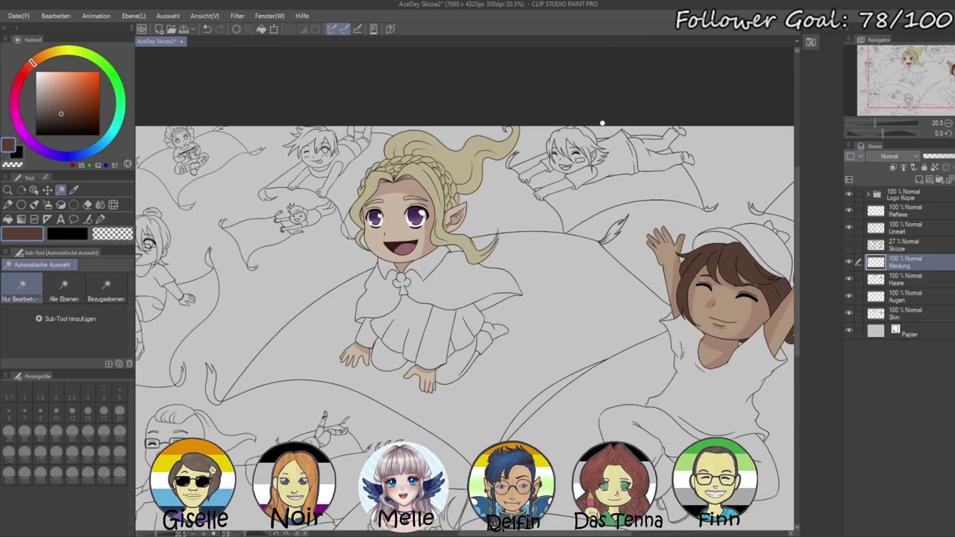
scroll(602, 123, "down", 3)
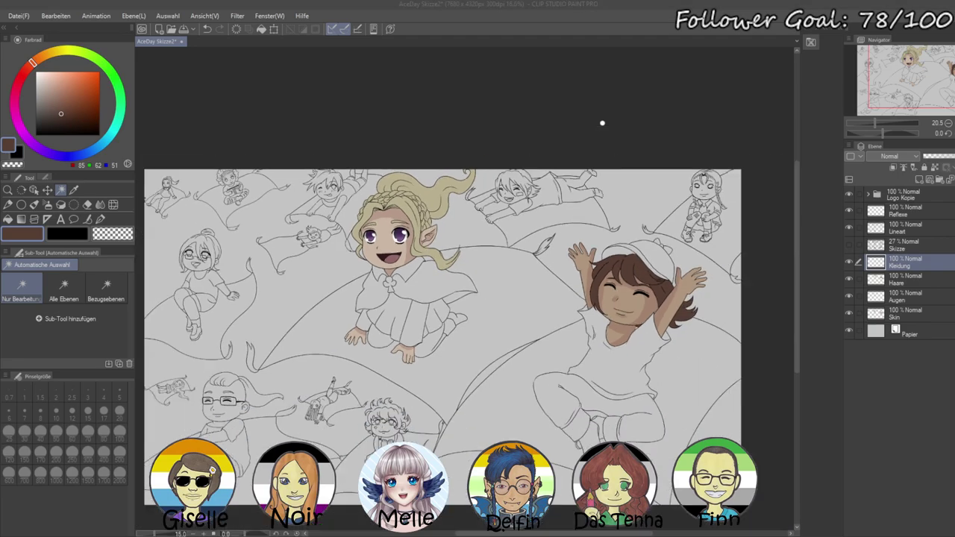
scroll(602, 123, "up", 8)
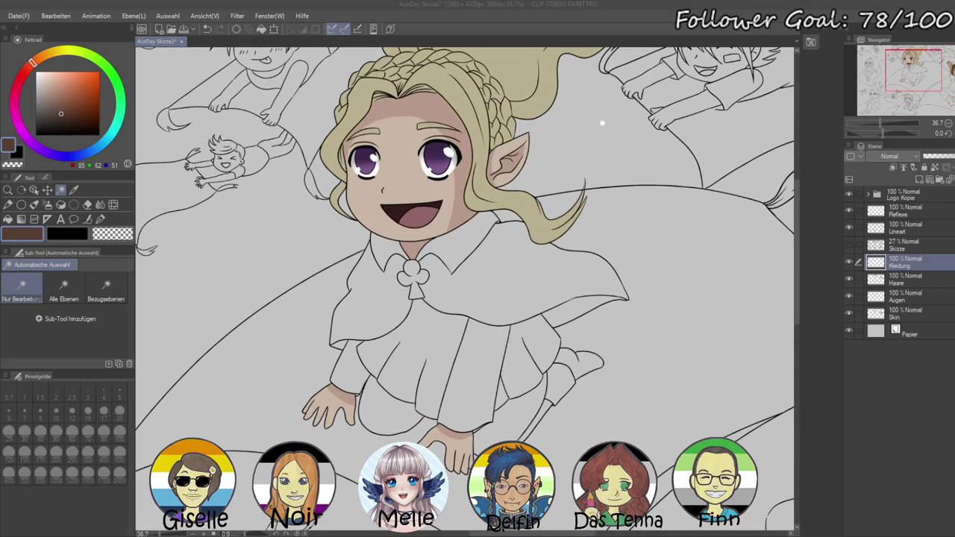
left_click(904, 227)
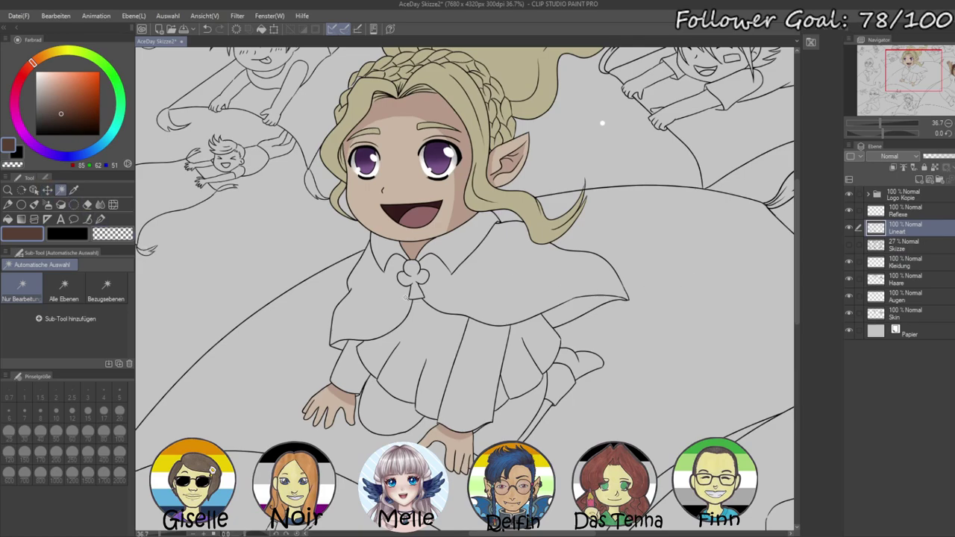
scroll(405, 297, "up", 1)
left_click(401, 296)
left_click(390, 251, "shift")
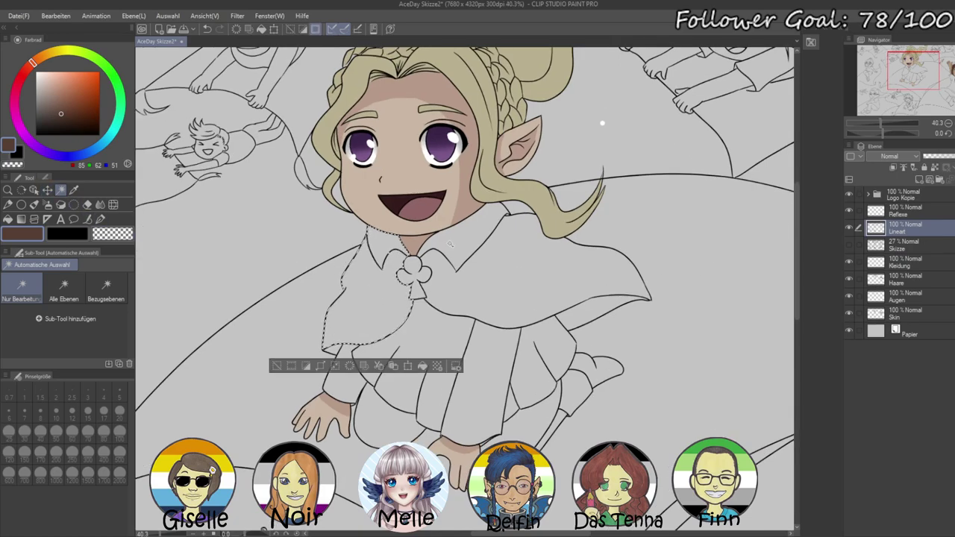
left_click(450, 244, "shift")
left_click(458, 284, "shift")
left_click(336, 349, "shift")
left_click(590, 317, "shift")
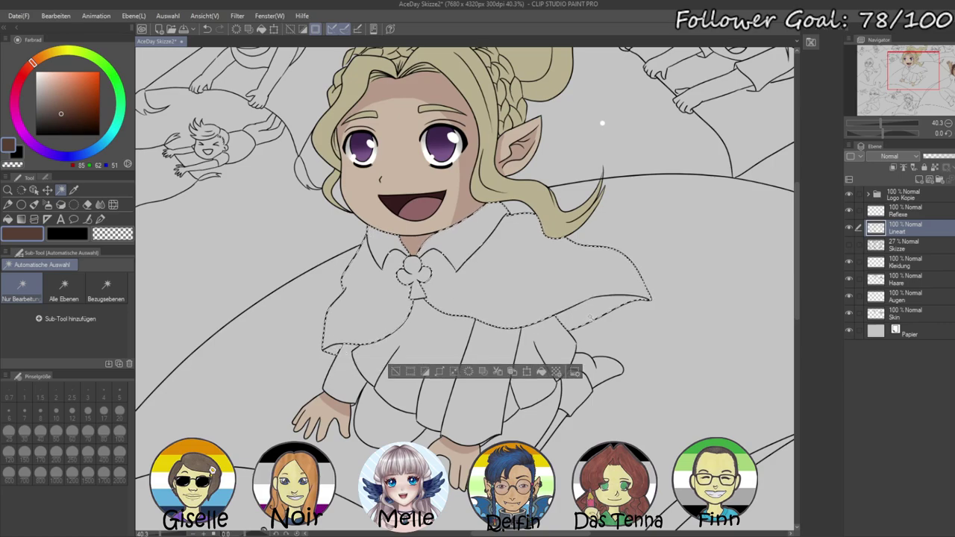
- Fill the selected cape with dark grey RGB 45, 45, 45 on the Kleidung layer and deselect it
left_click(897, 265)
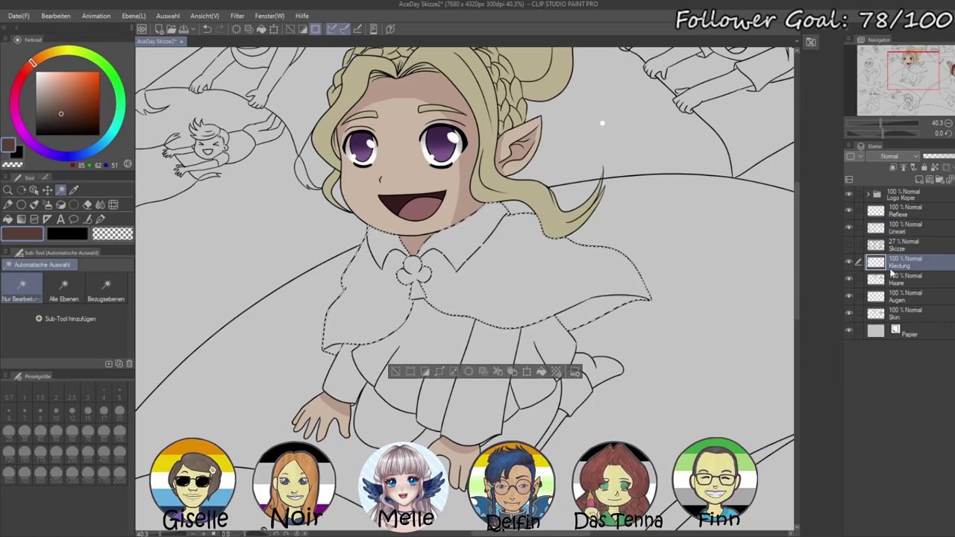
left_click(35, 124)
key("alt+Delete")
key("ctrl+d")
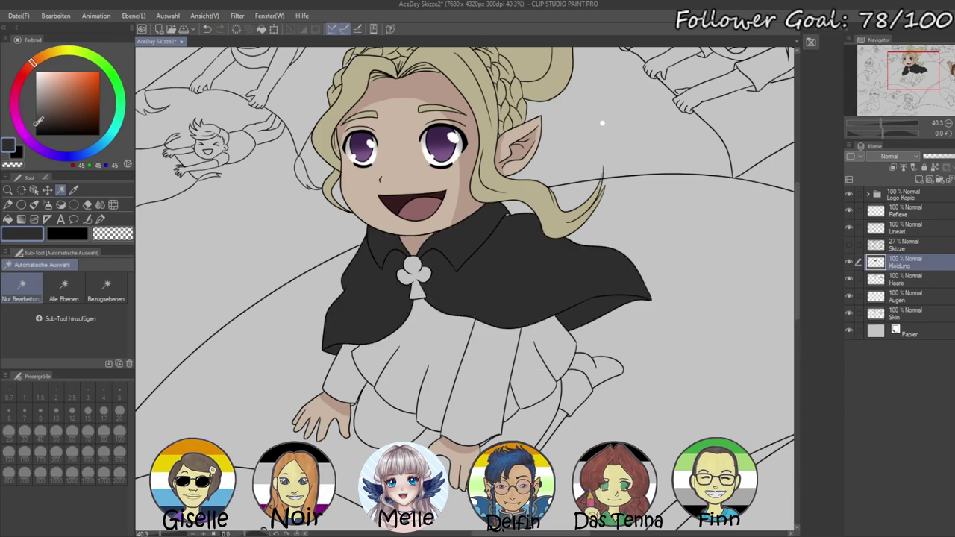
- Colour the leftover gap between the collar and the cape's shoulder in the same dark grey, using a size 20 pen
scroll(460, 211, "down", 1)
scroll(451, 220, "up", 3)
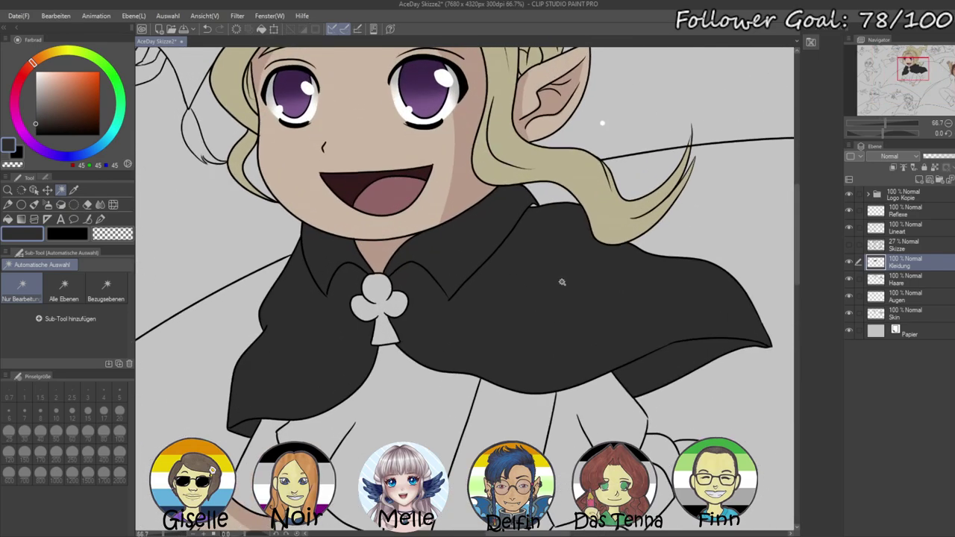
left_click(100, 218)
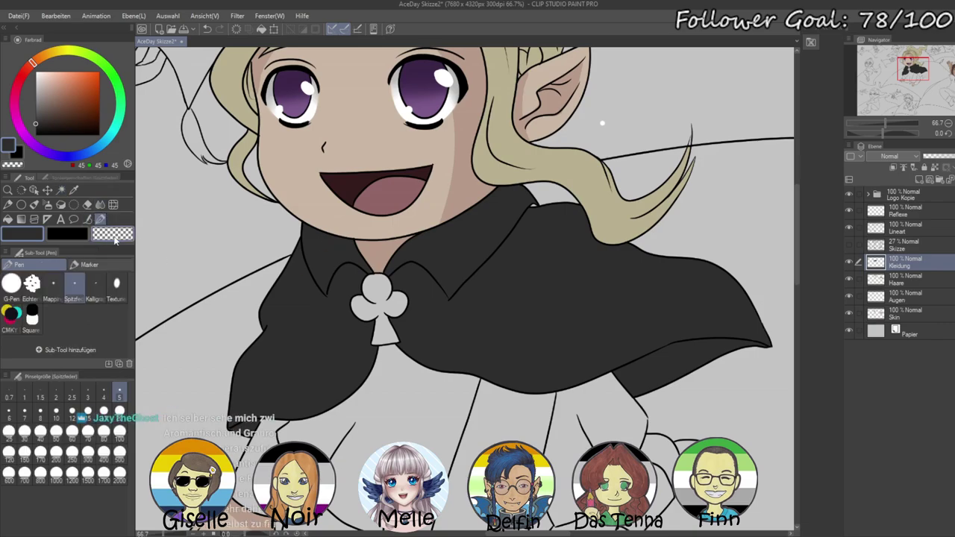
left_click(119, 408)
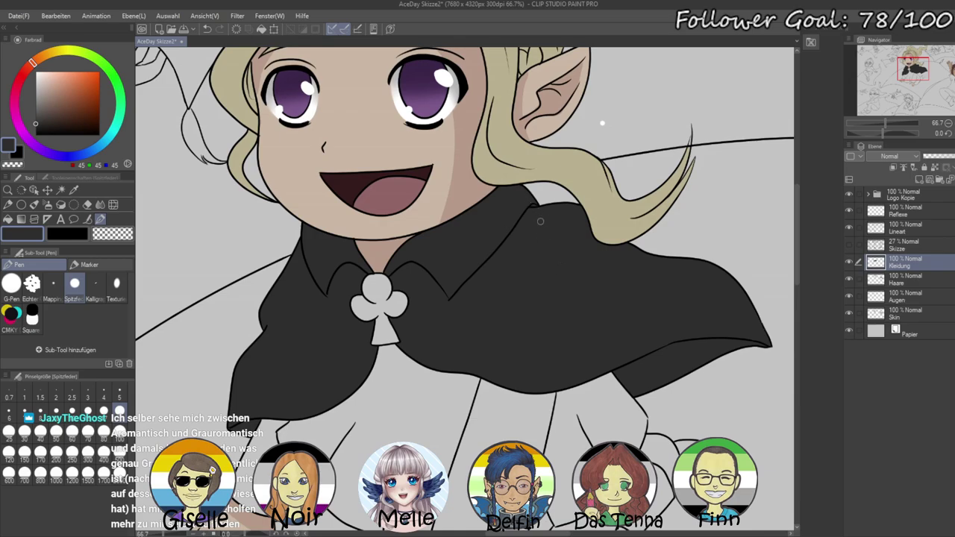
left_click_drag(426, 359, 536, 354)
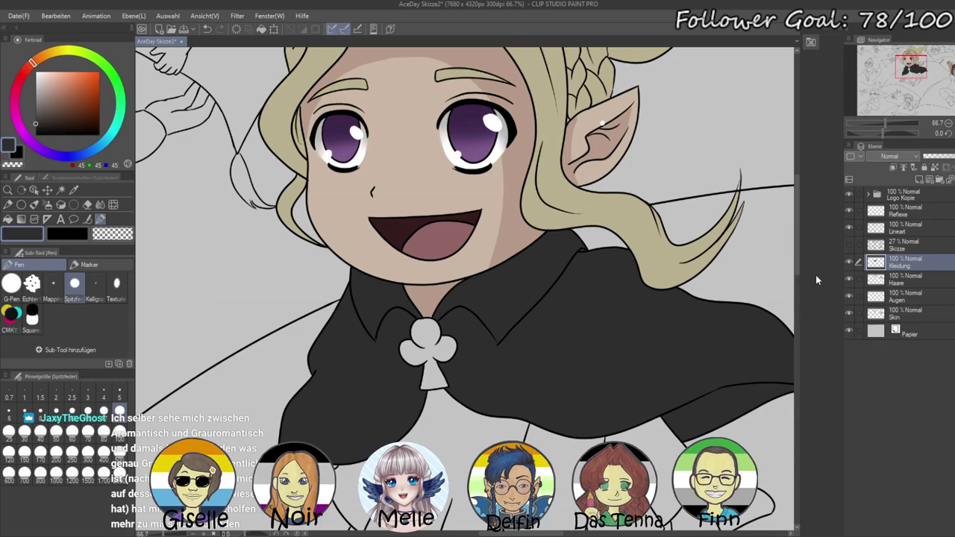
- Shade the collar under the chin and the cape beneath the collar with near-black RGB 29, 29, 29, using a size 100 pen
mouse_move(892, 119)
left_mouse_down()
mouse_move(869, 118)
mouse_move(885, 116)
left_mouse_up()
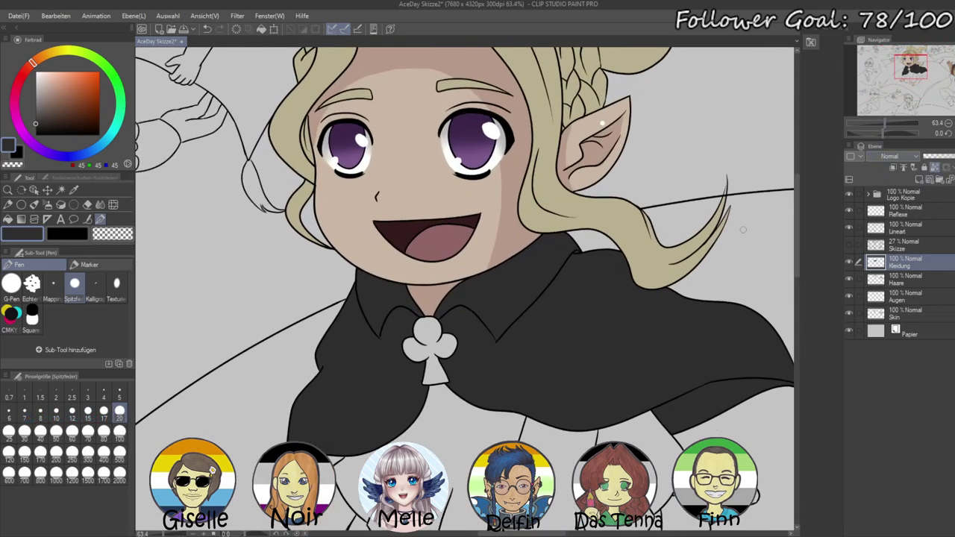
left_click(35, 129)
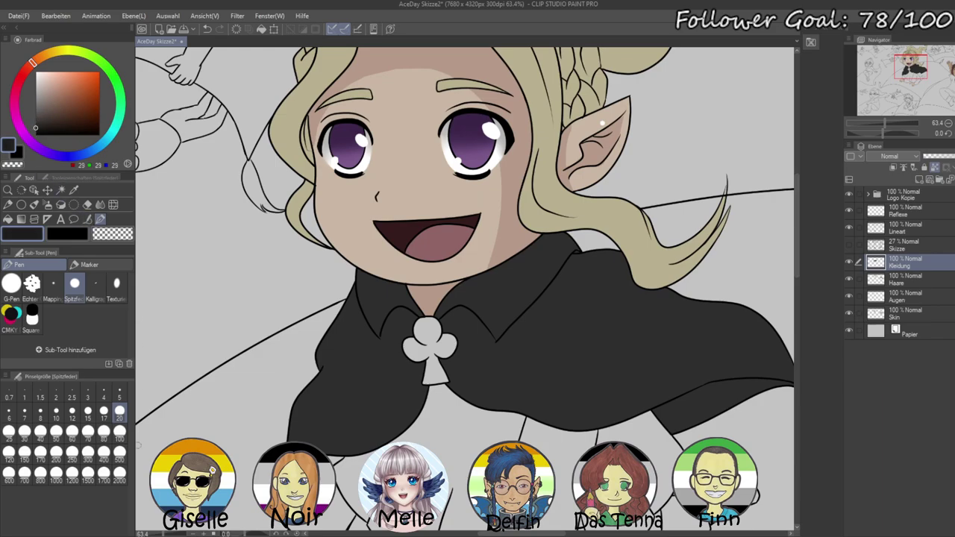
left_click(119, 439)
left_click_drag(442, 308, 548, 224)
left_click_drag(361, 251, 411, 300)
mouse_move(341, 282)
left_mouse_down()
mouse_move(366, 344)
mouse_move(339, 274)
mouse_move(357, 335)
mouse_move(342, 277)
mouse_move(381, 360)
left_mouse_up()
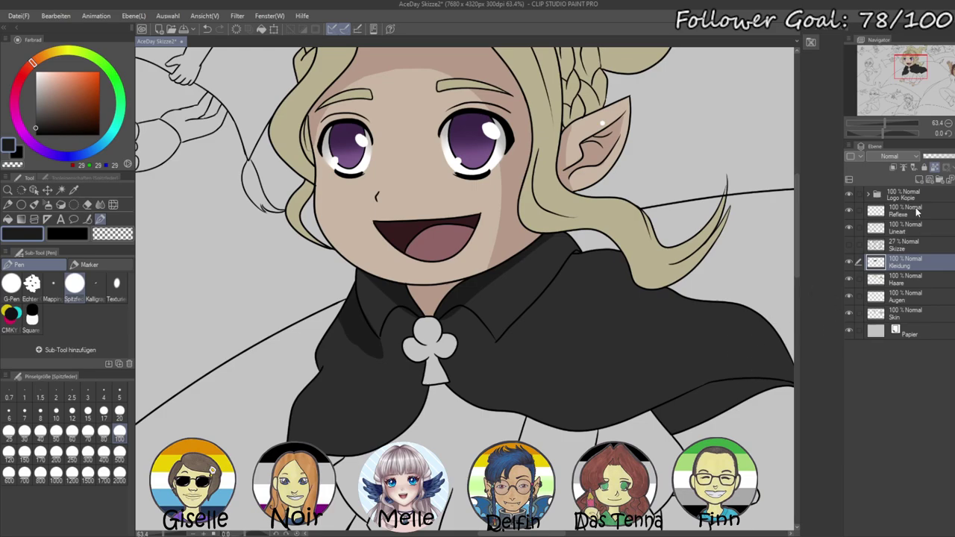
- Select the two large front halves of the cape from the Lineart layer and ready the pen on the Kleidung layer
left_click(912, 229)
left_click(61, 189)
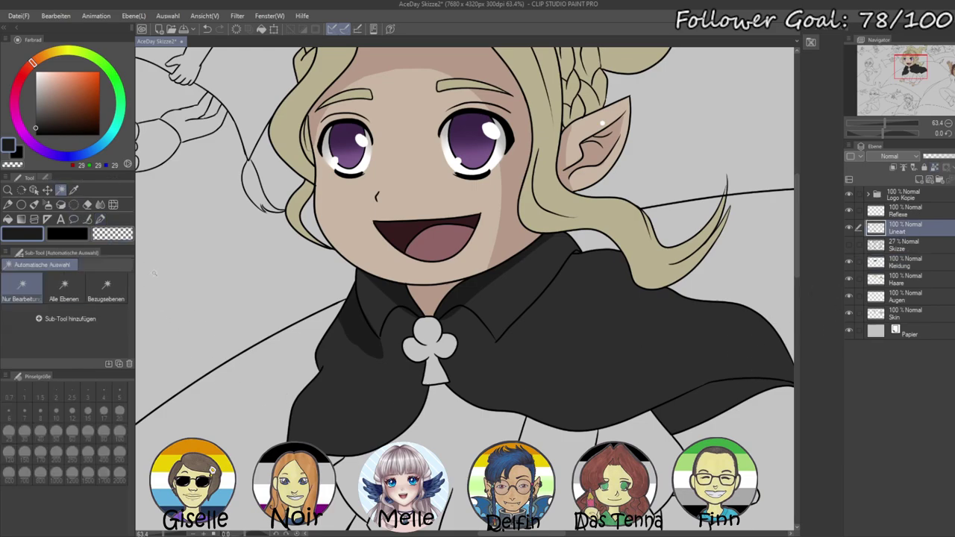
left_click(342, 388)
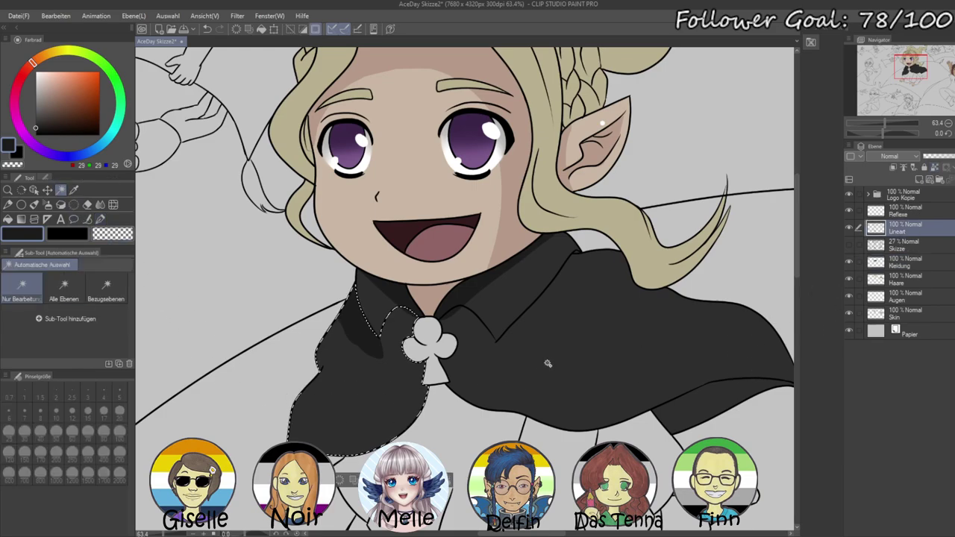
left_click(912, 262)
left_click(100, 218)
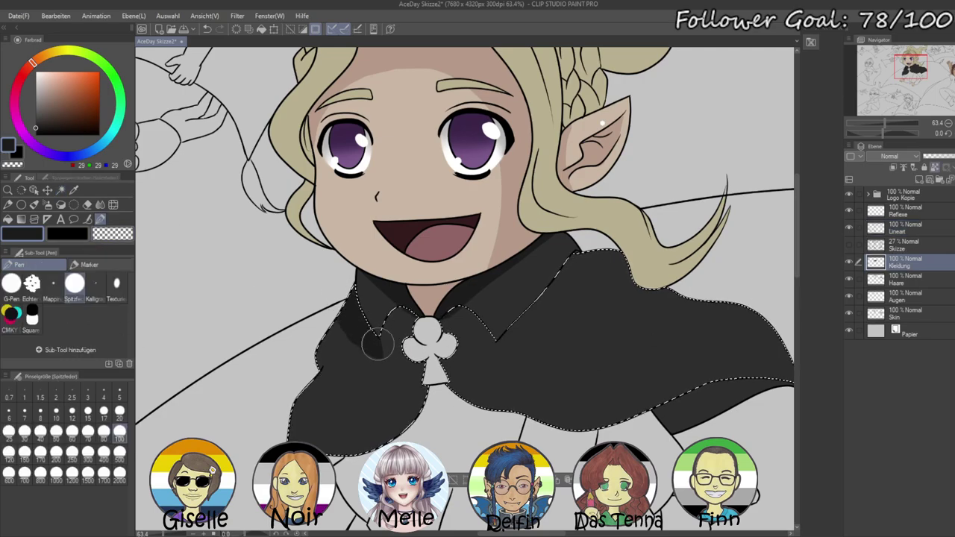
- Shade both selected cape halves under the collar, along the hem and beneath the hair strand with near-black RGB 29, 29, 29, then deselect
mouse_move(392, 323)
left_mouse_down()
mouse_move(424, 316)
mouse_move(378, 337)
mouse_move(342, 301)
mouse_move(353, 337)
left_mouse_up()
mouse_move(324, 401)
left_mouse_down()
mouse_move(320, 373)
mouse_move(283, 437)
mouse_move(298, 410)
mouse_move(300, 426)
mouse_move(314, 385)
mouse_move(295, 443)
mouse_move(359, 443)
mouse_move(330, 455)
mouse_move(391, 435)
mouse_move(414, 364)
mouse_move(403, 352)
mouse_move(407, 398)
mouse_move(378, 420)
mouse_move(398, 345)
mouse_move(403, 422)
mouse_move(407, 368)
mouse_move(343, 441)
mouse_move(369, 415)
left_mouse_up()
mouse_move(445, 322)
left_mouse_down()
mouse_move(450, 357)
mouse_move(473, 333)
mouse_move(469, 320)
left_mouse_up()
mouse_move(480, 359)
left_mouse_down()
mouse_move(497, 377)
mouse_move(460, 367)
mouse_move(469, 349)
mouse_move(487, 420)
mouse_move(482, 349)
mouse_move(536, 299)
mouse_move(499, 344)
mouse_move(571, 240)
left_mouse_up()
left_click_drag(577, 335, 460, 311)
mouse_move(363, 381)
left_mouse_down()
mouse_move(425, 262)
mouse_move(366, 375)
mouse_move(454, 228)
mouse_move(388, 360)
mouse_move(462, 427)
mouse_move(383, 331)
mouse_move(447, 407)
mouse_move(540, 388)
mouse_move(540, 371)
mouse_move(384, 311)
mouse_move(399, 369)
mouse_move(524, 400)
mouse_move(616, 365)
mouse_move(448, 377)
mouse_move(416, 301)
mouse_move(399, 342)
mouse_move(441, 385)
mouse_move(531, 375)
mouse_move(607, 350)
mouse_move(667, 373)
mouse_move(686, 405)
left_mouse_up()
mouse_move(469, 228)
left_mouse_down()
mouse_move(502, 234)
mouse_move(502, 219)
mouse_move(512, 246)
mouse_move(552, 264)
left_mouse_up()
key("ctrl+z")
mouse_move(505, 229)
left_mouse_down()
mouse_move(523, 269)
mouse_move(568, 247)
left_mouse_up()
left_click_drag(518, 295, 635, 259)
key("ctrl+d")
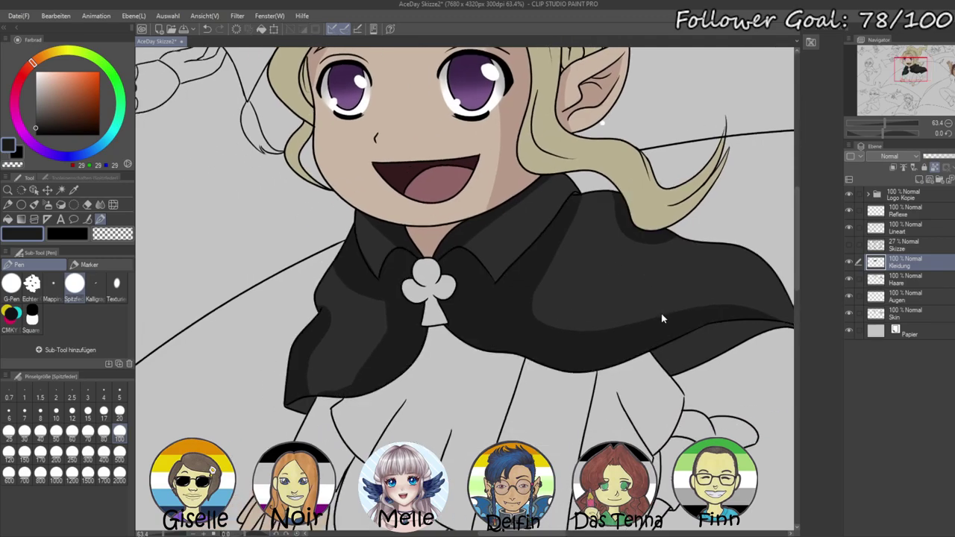
- Select both visible parts of the cape's inner side from the Lineart layer, fill them with the near-black on Kleidung, and deselect
left_click(904, 228)
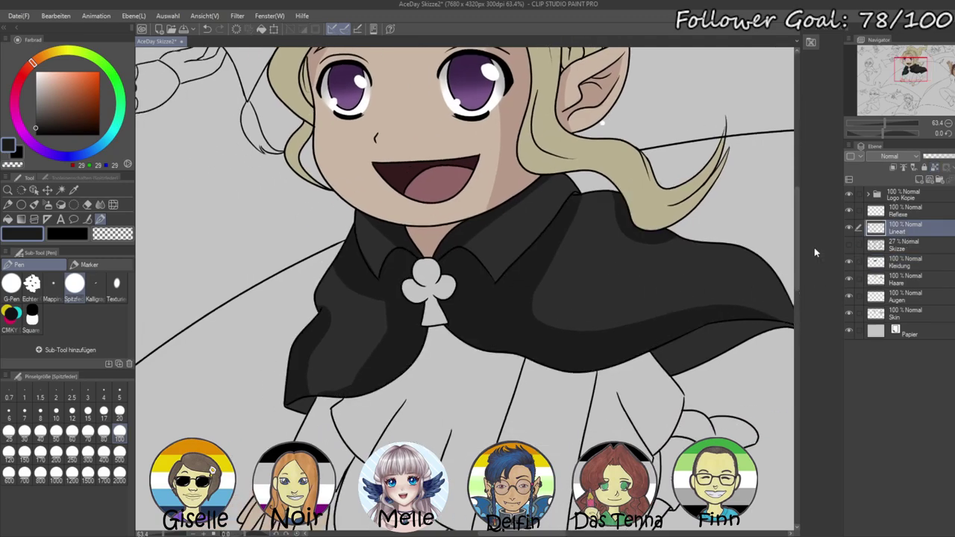
left_click(61, 190)
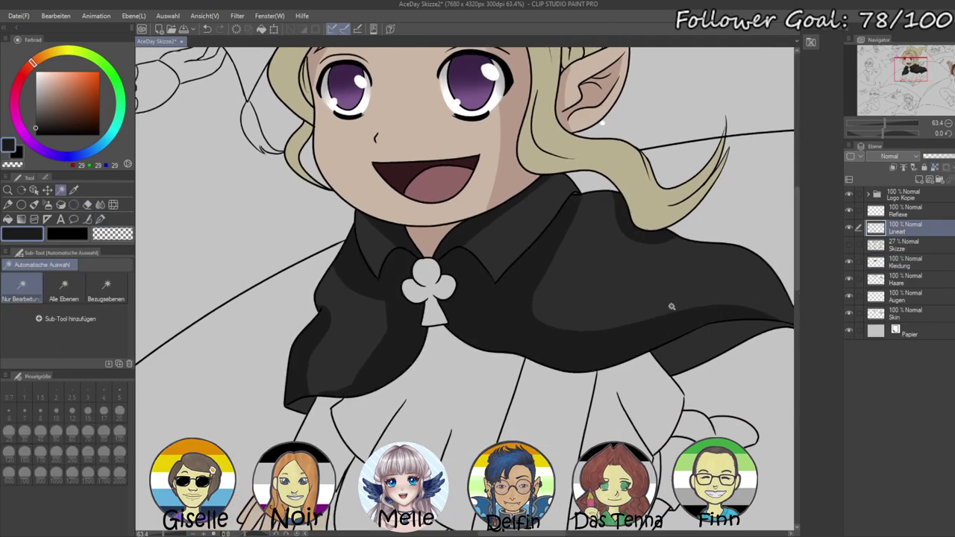
left_click(313, 398)
left_click(713, 341, "shift")
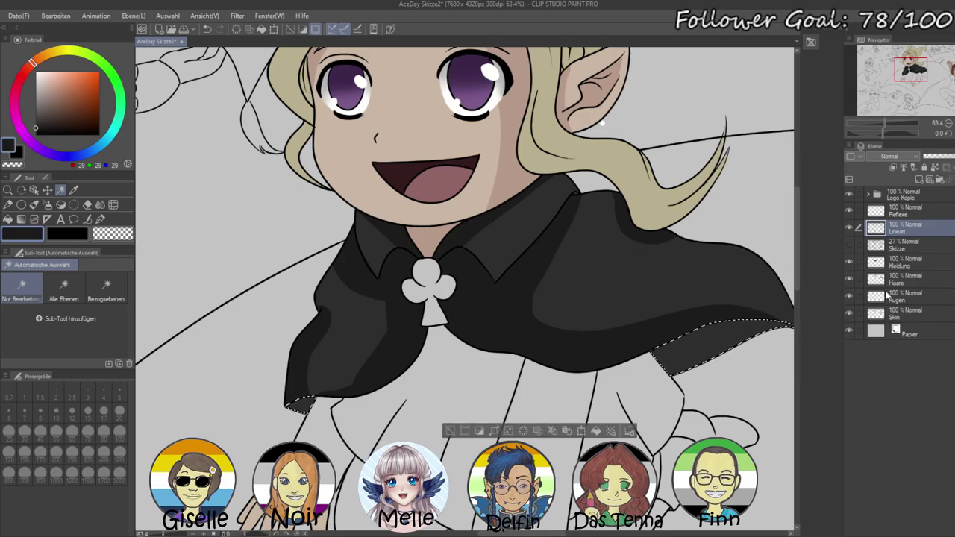
left_click(900, 264)
key("alt+Delete")
key("ctrl+d")
- With the canvas rotated 90°, extend the shadow at the smaller cape half's hem in near-black RGB 28, 28, 28, using a size 10 pen
mouse_move(883, 135)
left_mouse_down()
mouse_move(900, 134)
mouse_move(889, 121)
left_mouse_up()
left_click_drag(671, 177, 698, 378)
left_click_drag(889, 122, 895, 122)
left_click_drag(593, 191, 716, 253)
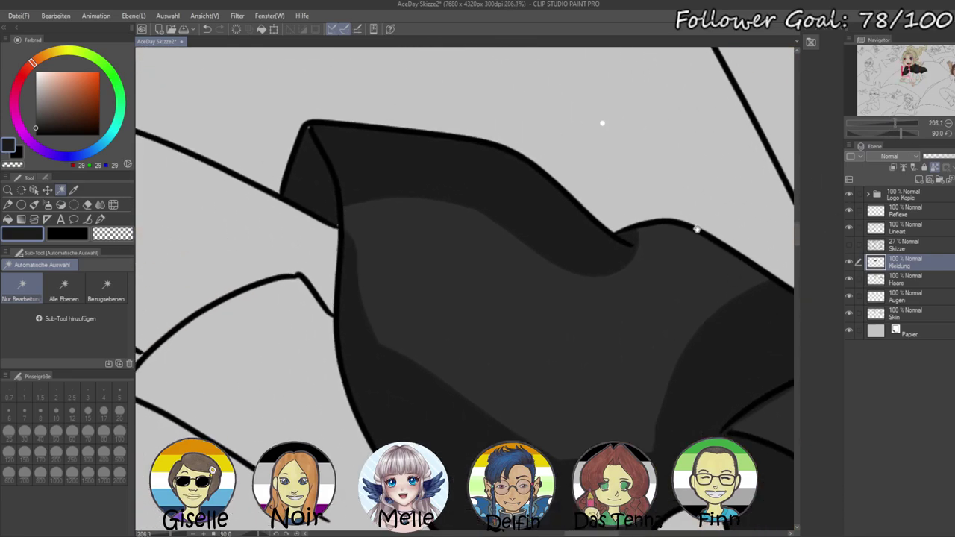
left_click(21, 77)
left_click(100, 219)
left_click(123, 412)
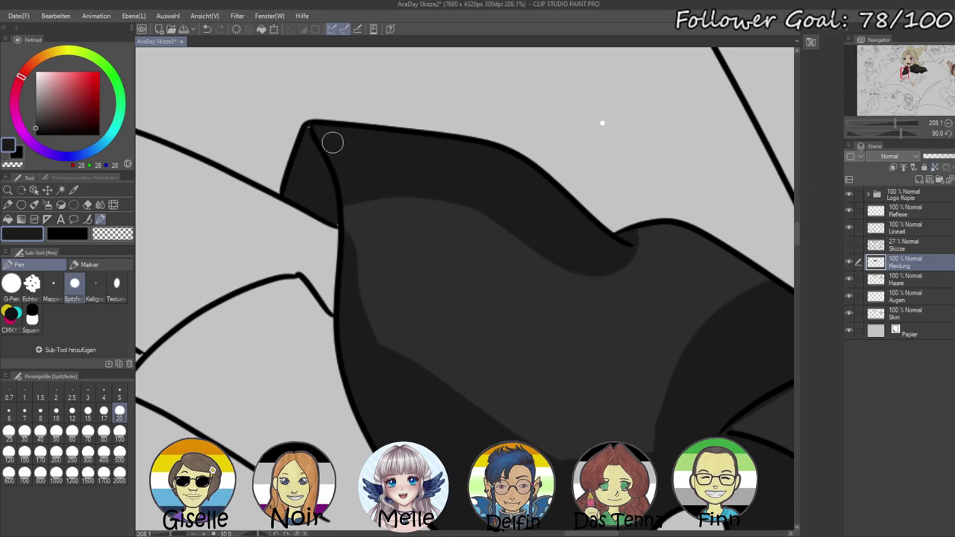
key("bracketleft")
key("bracketleft")
key("bracketleft")
key("bracketleft")
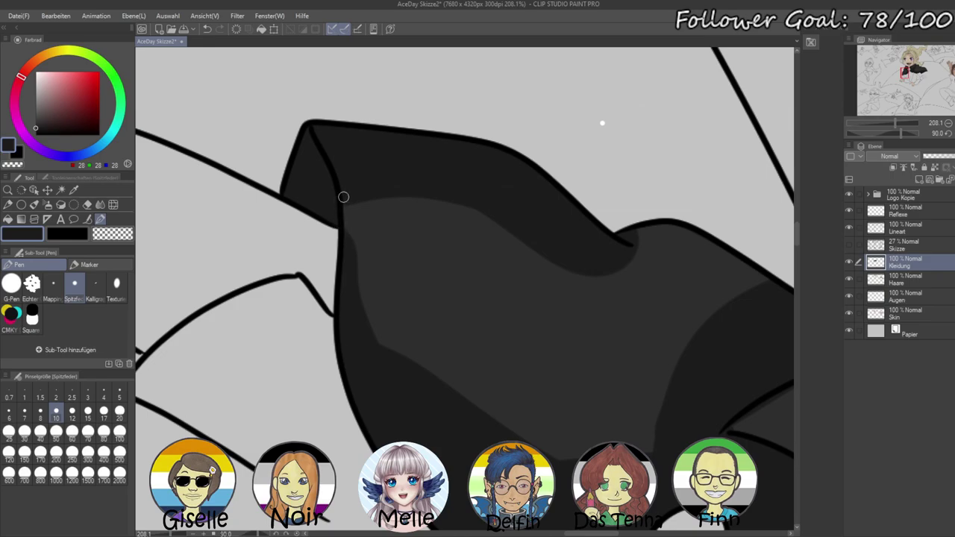
left_click_drag(346, 231, 345, 206)
mouse_move(361, 183)
left_mouse_down()
mouse_move(349, 233)
mouse_move(364, 308)
mouse_move(399, 356)
left_mouse_up()
mouse_move(466, 434)
left_mouse_down()
mouse_move(358, 241)
mouse_move(341, 182)
left_mouse_up()
left_click_drag(434, 234, 378, 399)
- Touch up the shadow edge at the notch in the smaller cape half's outline with dark grey RGB 45, 45, 45
left_click(440, 206, "alt")
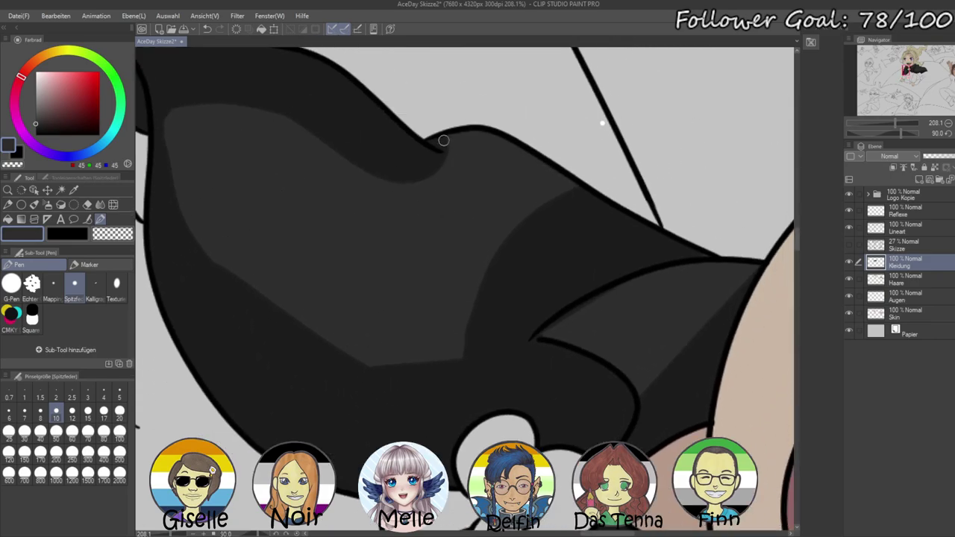
left_click_drag(433, 140, 448, 139)
left_click_drag(469, 255, 327, 213)
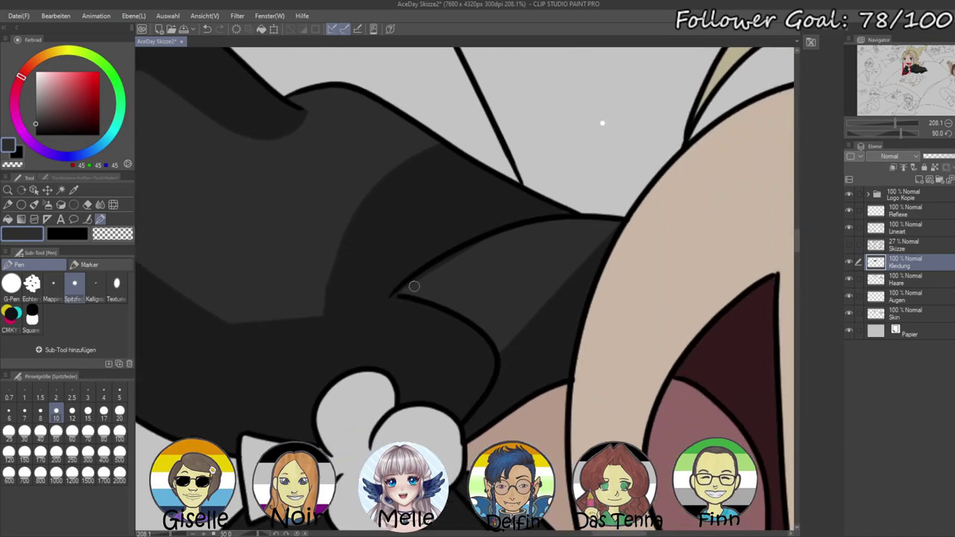
left_click(531, 213, "alt")
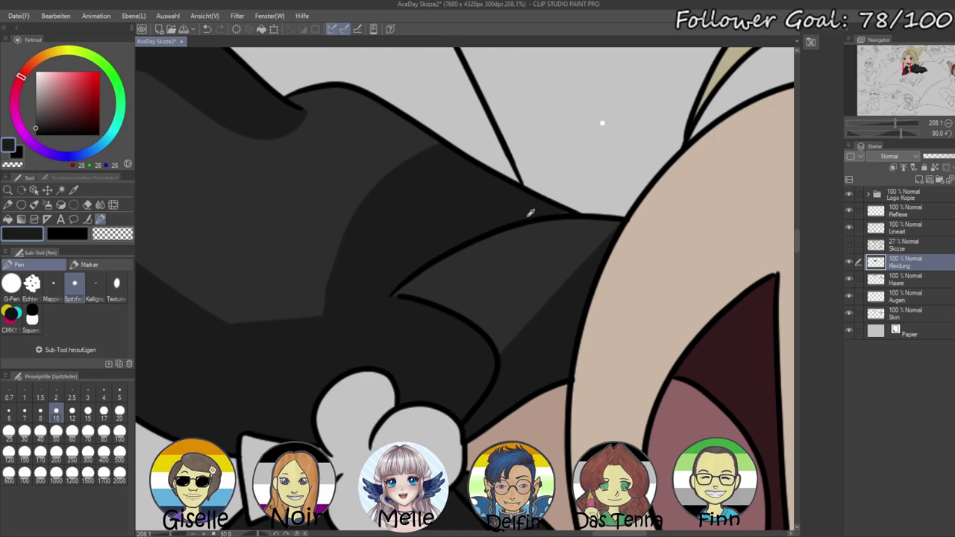
left_click_drag(424, 326, 586, 46)
mouse_move(470, 350)
left_mouse_down()
mouse_move(374, 290)
mouse_move(405, 216)
mouse_move(460, 308)
mouse_move(418, 235)
left_mouse_up()
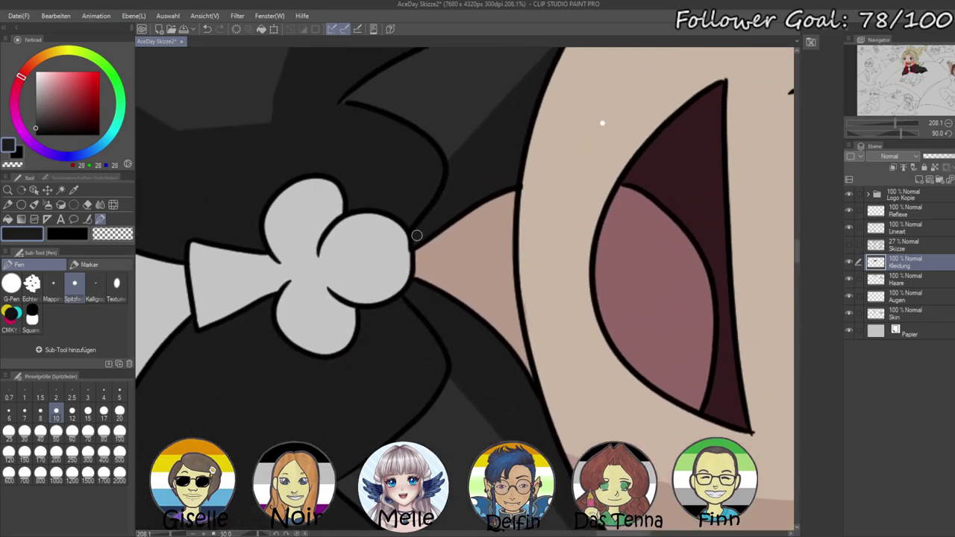
- Trim the shadow on the smaller collar half beside the neck with dark grey RGB 45, 45, 45, making its edge curved
left_click(440, 121, "alt")
left_click_drag(417, 236, 450, 167)
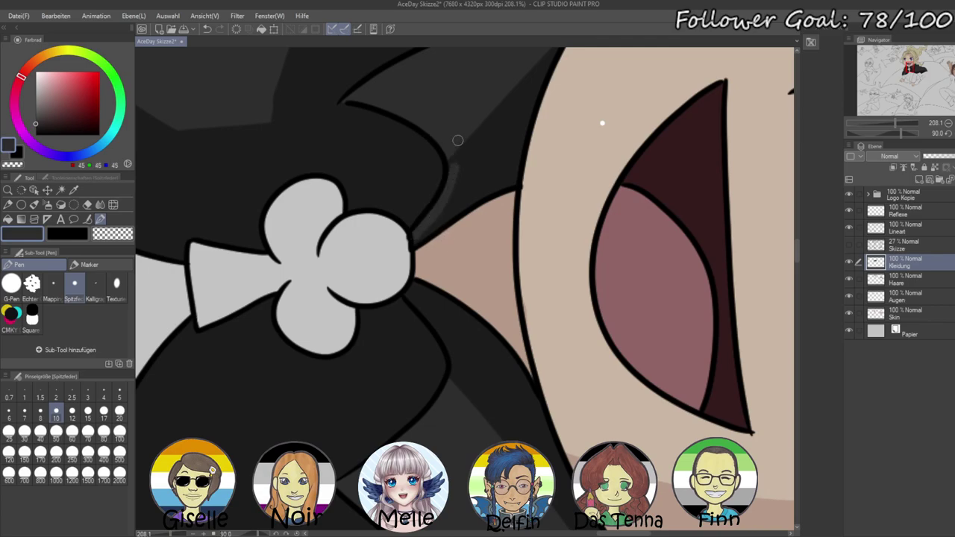
left_click_drag(419, 231, 461, 144)
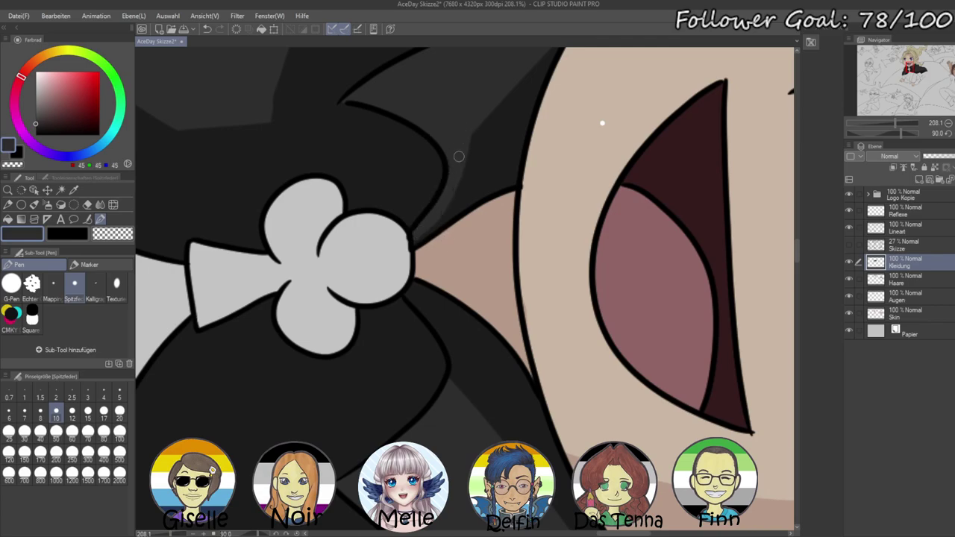
mouse_move(413, 237)
left_mouse_down()
mouse_move(478, 144)
mouse_move(483, 118)
left_mouse_up()
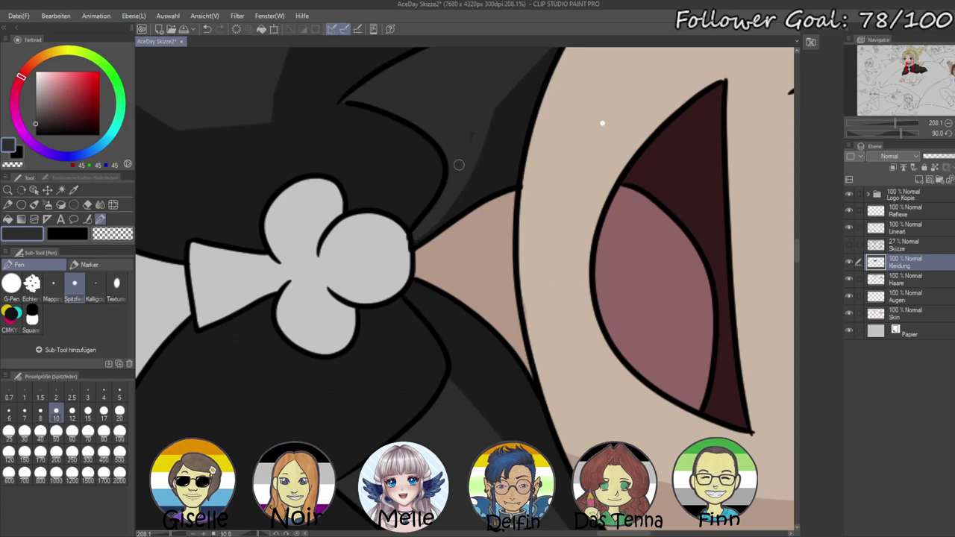
- Examine the larger cape half and the whole figure for colouring gaps, and return the canvas to its upright orientation
scroll(433, 296, "down", 6)
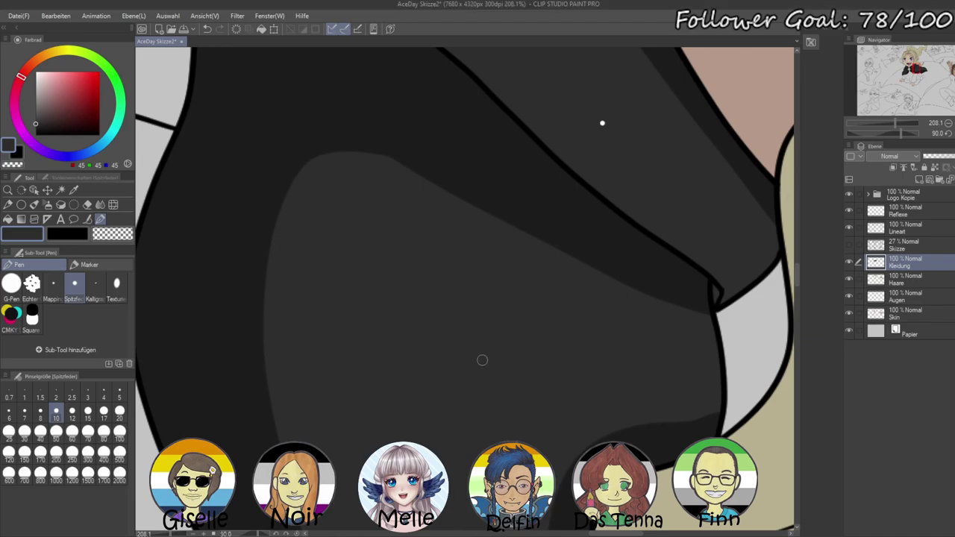
scroll(493, 320, "down", 2)
scroll(493, 316, "up", 1)
scroll(493, 323, "down", 1)
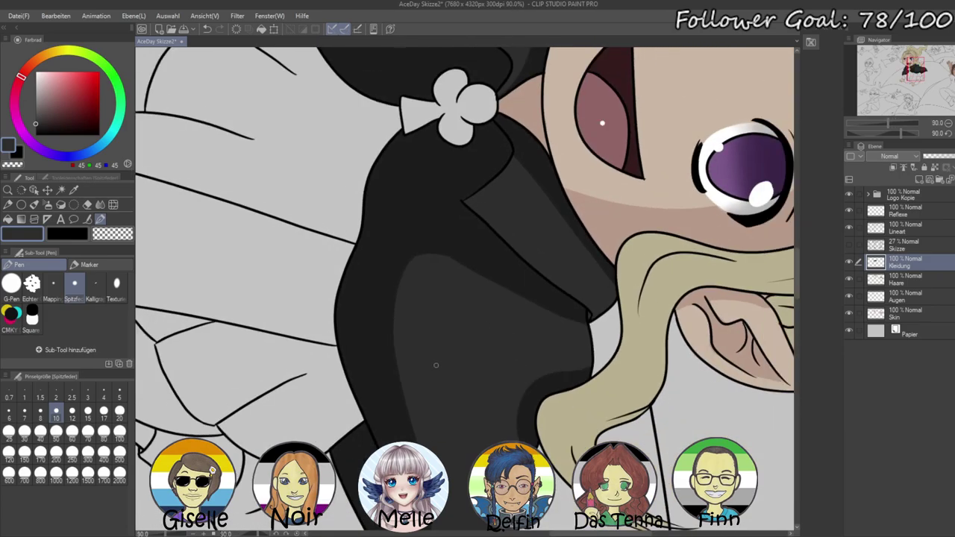
scroll(411, 370, "down", 1)
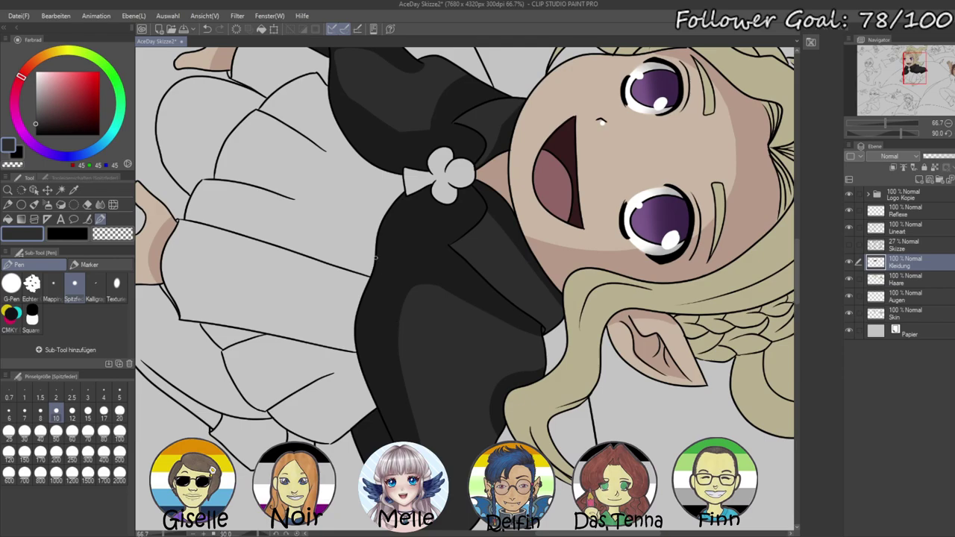
scroll(384, 287, "up", 1)
scroll(390, 309, "down", 2)
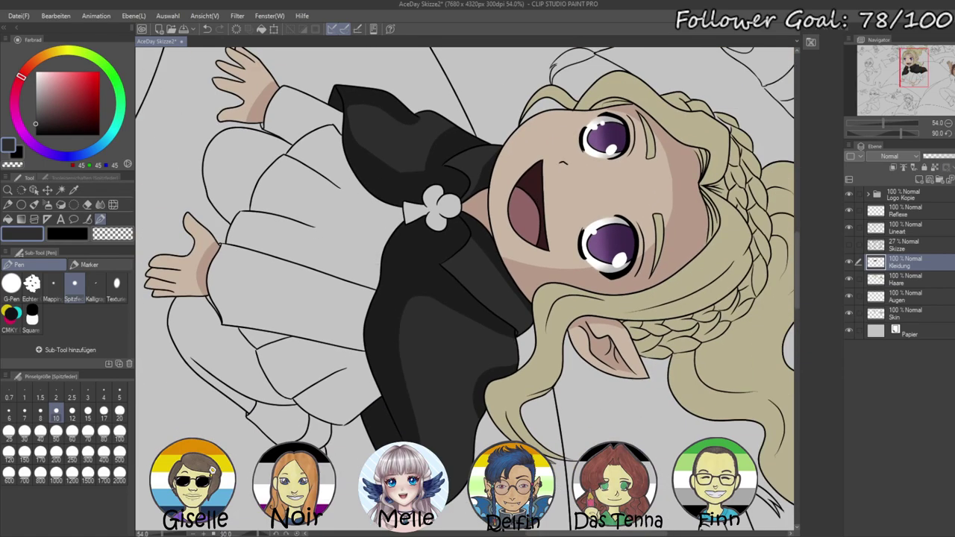
key("ctrl+at")
scroll(601, 123, "down", 3)
scroll(527, 336, "down", 1)
scroll(495, 347, "up", 4)
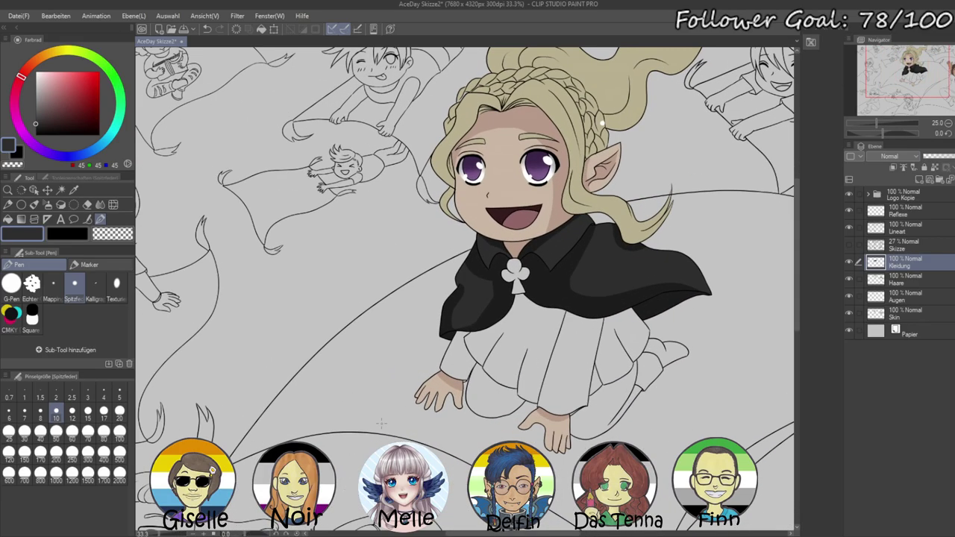
- Select the clover brooch from the Lineart layer, fill it with muted gold RGB 185, 169, 125 on Kleidung, and deselect
left_click(906, 227)
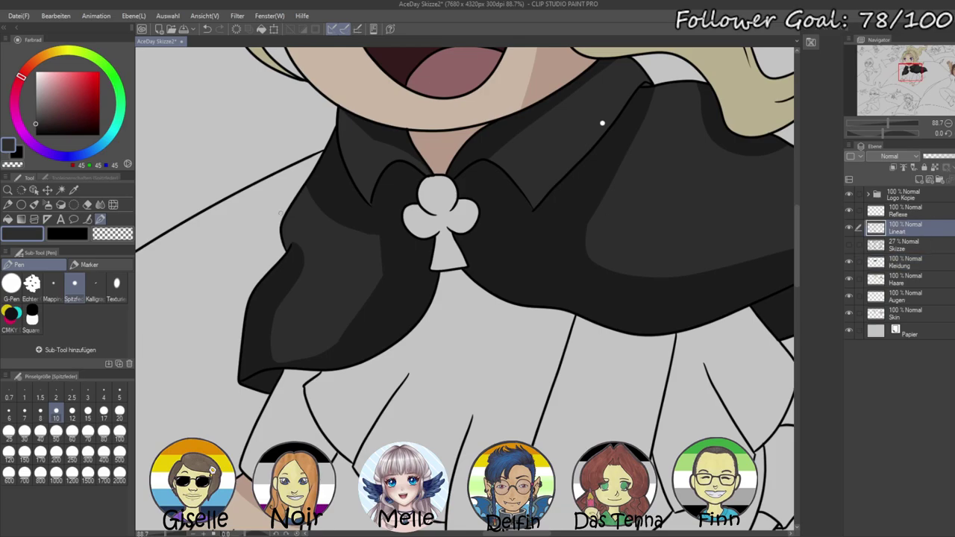
left_click(60, 191)
left_click(434, 222)
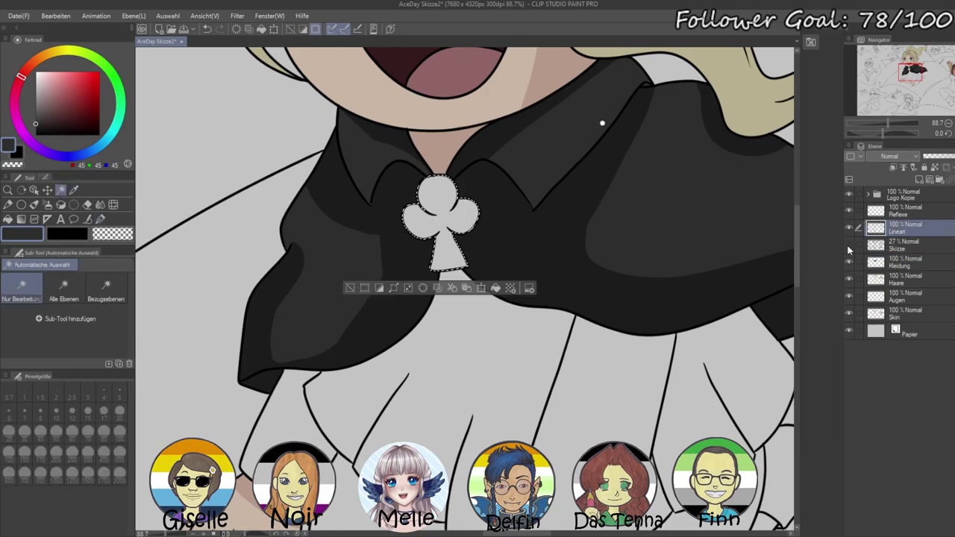
left_click(904, 262)
left_click_drag(49, 54, 52, 52)
left_click_drag(55, 86, 57, 90)
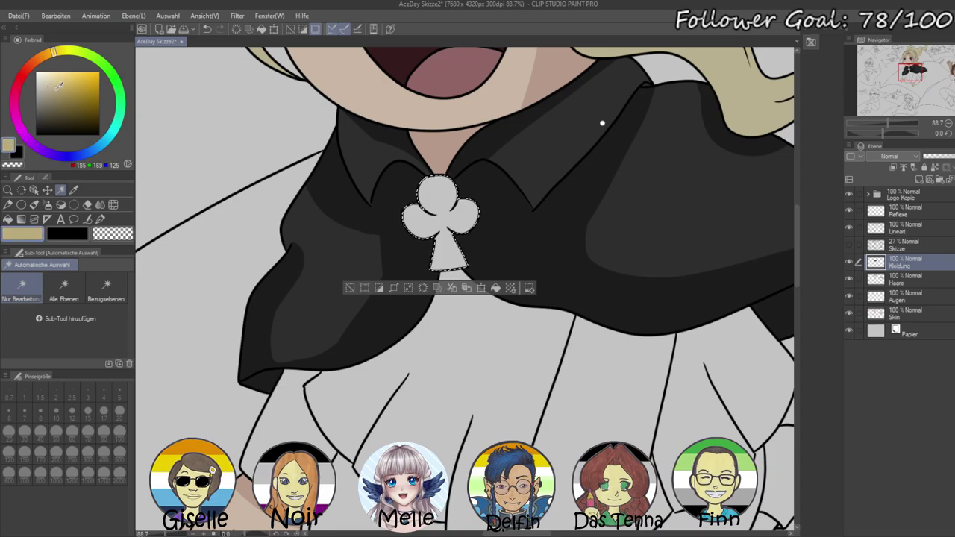
key("alt+BackSpace")
key("ctrl+d")
- Reselect the whole clover brooch from the Lineart layer and make Kleidung the active layer for shading
left_click_drag(360, 186, 328, 188)
left_click_drag(342, 125, 370, 149)
left_click_drag(390, 241, 426, 273)
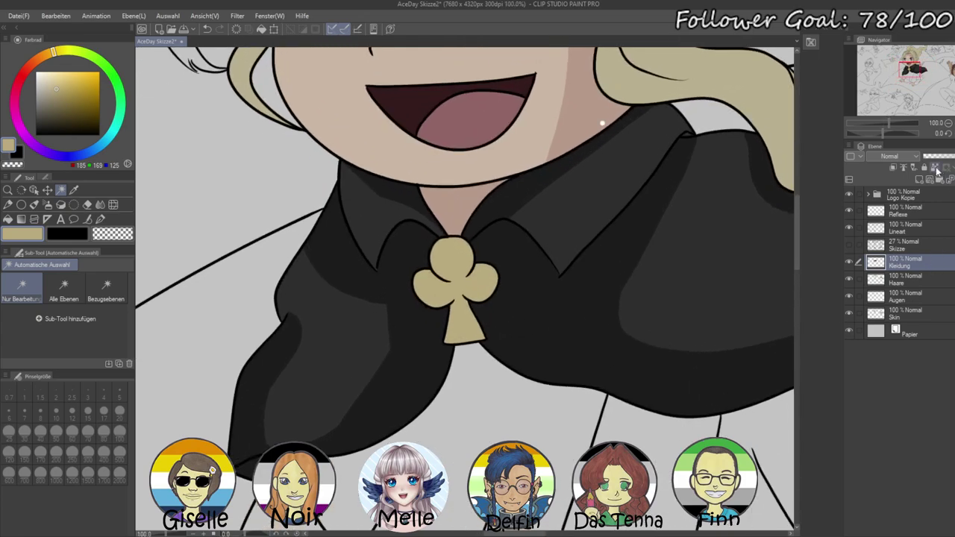
left_click(895, 231)
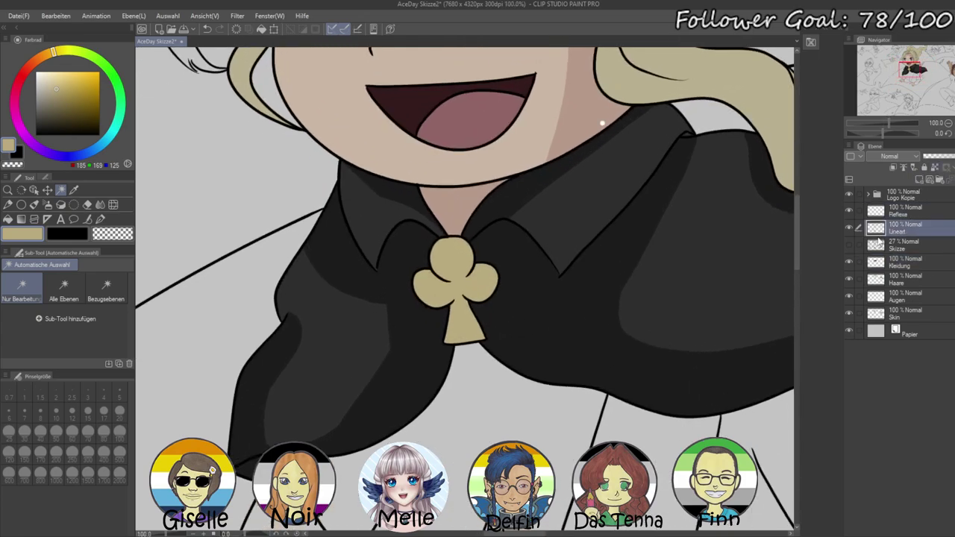
left_click(447, 266)
left_click(884, 264)
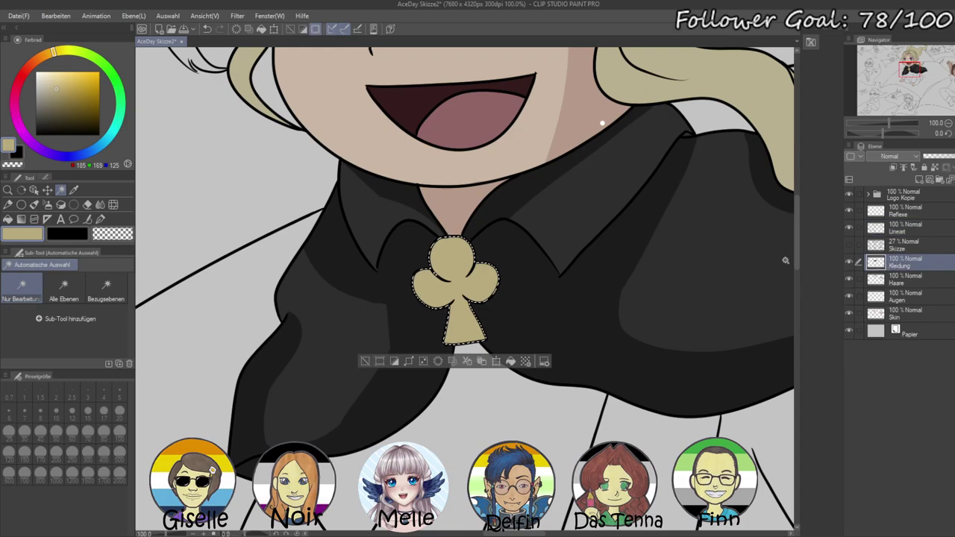
- Shade the brooch's top and side leaves and stem with brown RGB 137, 118, 80, using size 80 and size 20 pens
left_click_drag(53, 105, 64, 97)
left_click_drag(53, 62, 50, 55)
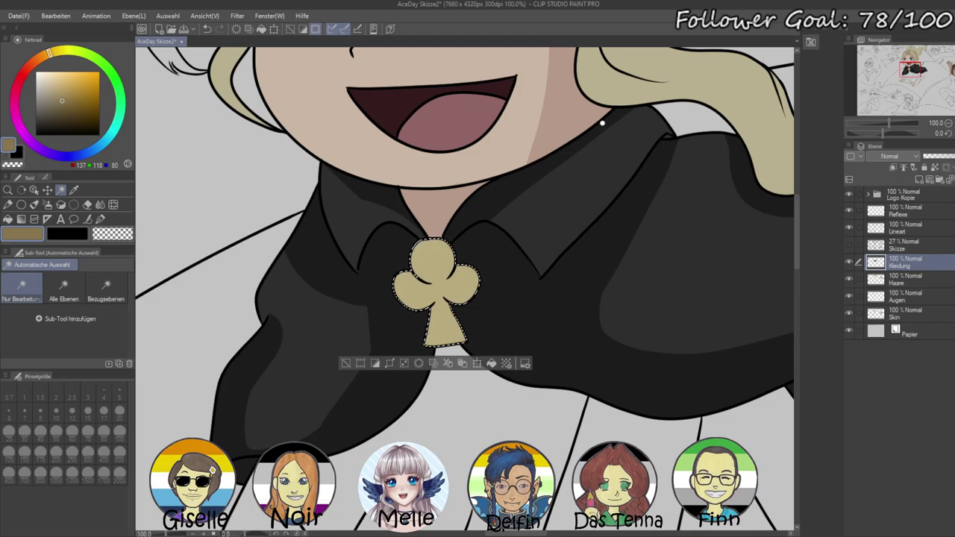
left_click(100, 218)
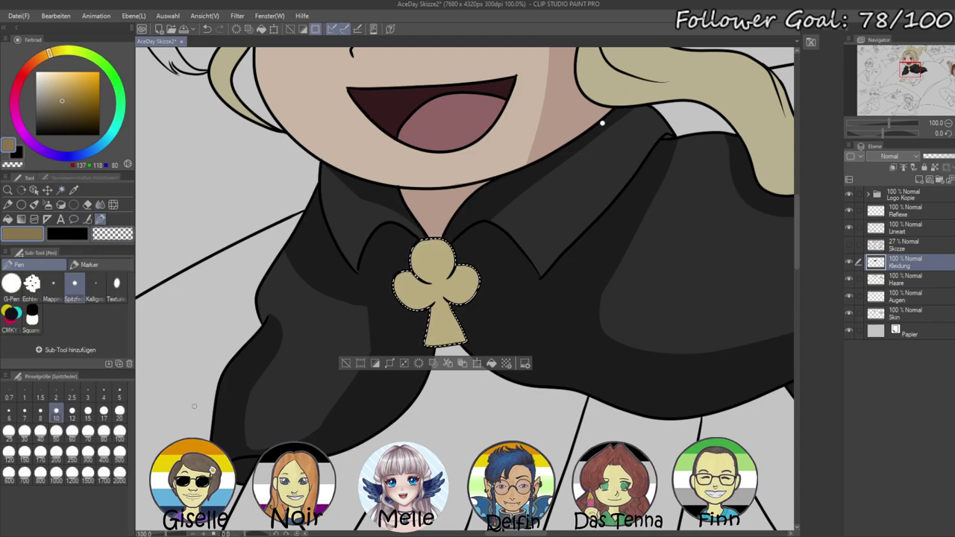
left_click(104, 432)
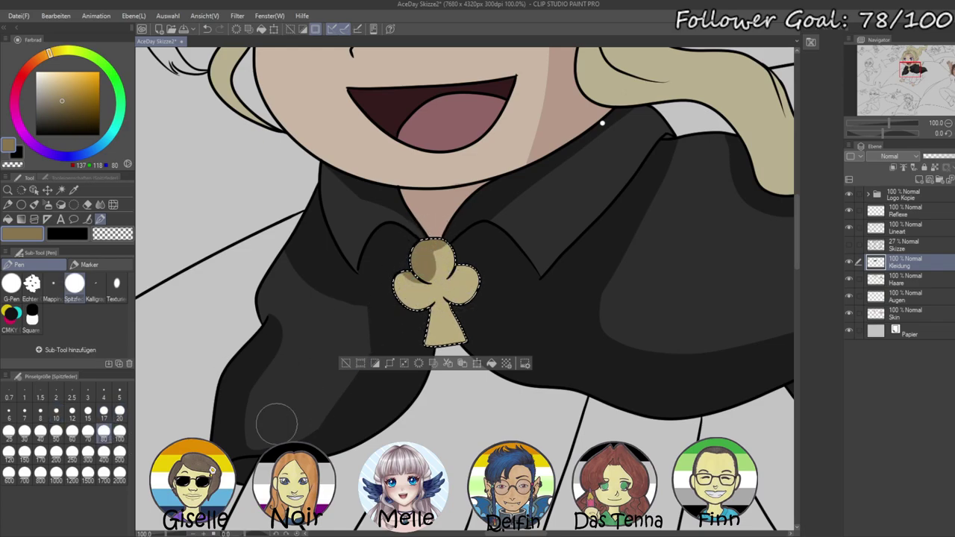
left_click(120, 411)
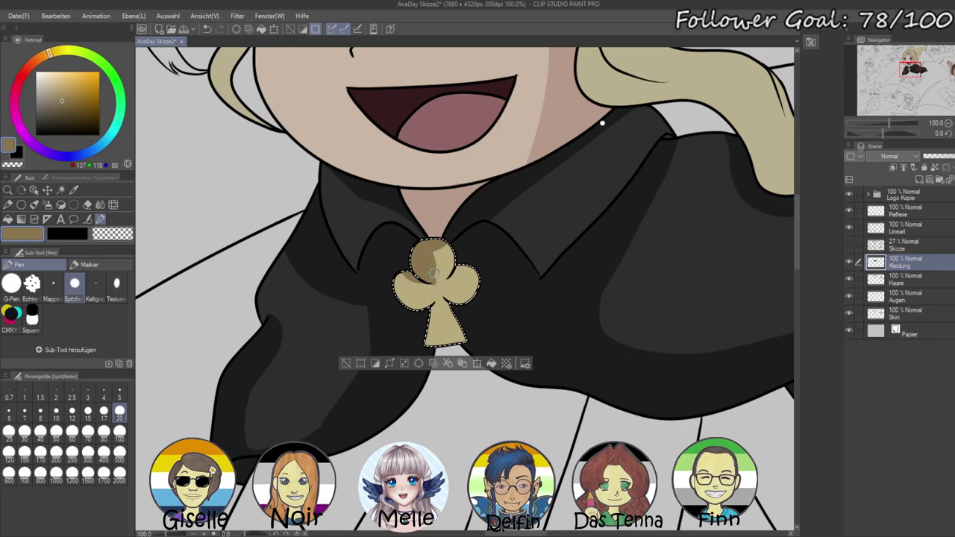
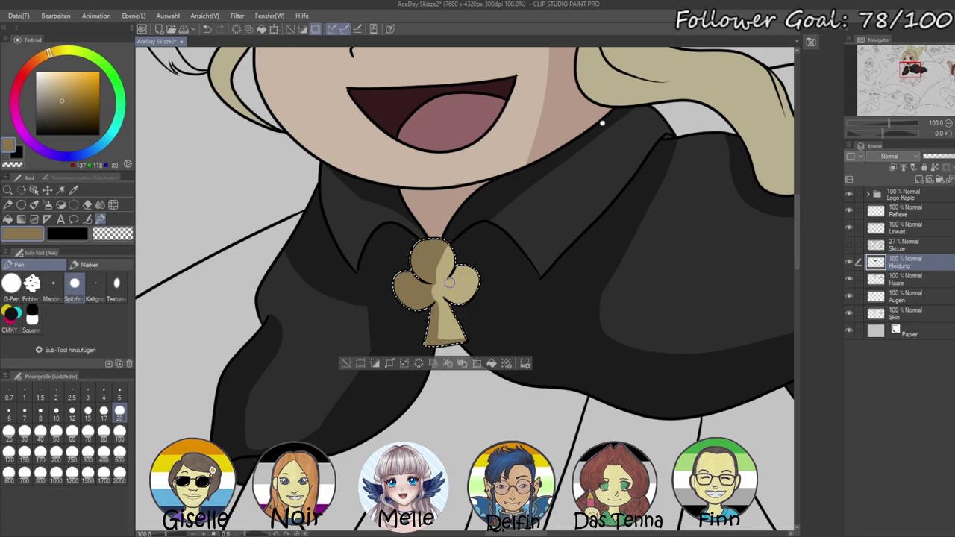
- Paint white highlights on the lit side of the brooch's leaves with the size 20 pen and deselect it
left_click(36, 71)
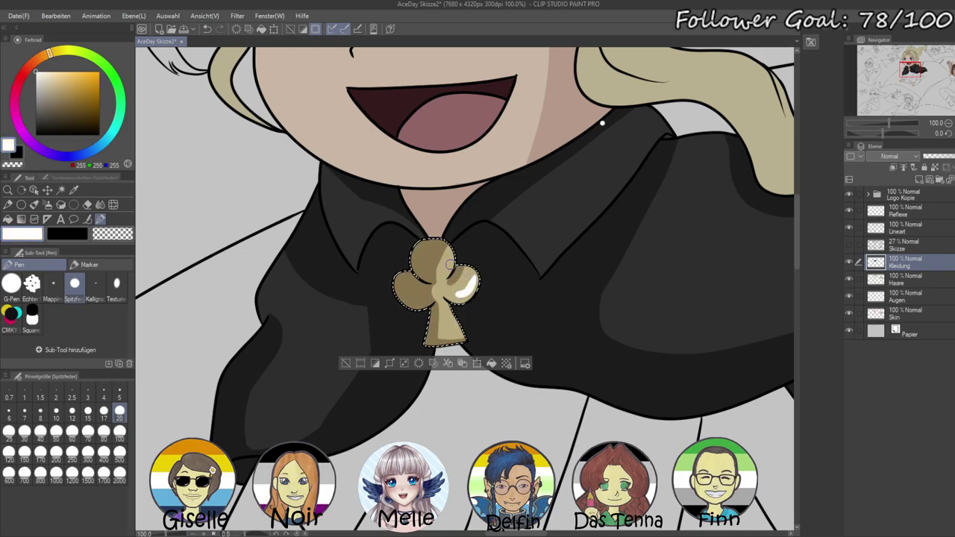
left_click_drag(448, 256, 446, 275)
key("ctrl+d")
left_click_drag(889, 122, 879, 121)
left_click_drag(768, 235, 718, 223)
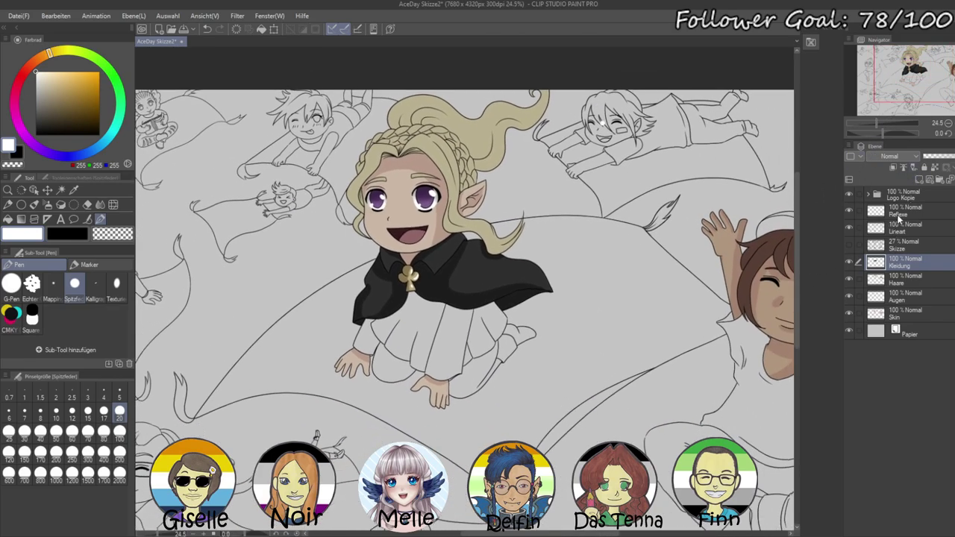
- Select the elf girl's dress sections from the Lineart layer and fill them with muted violet RGB 125, 116, 131 on Kleidung
left_click(899, 213)
left_click(931, 231)
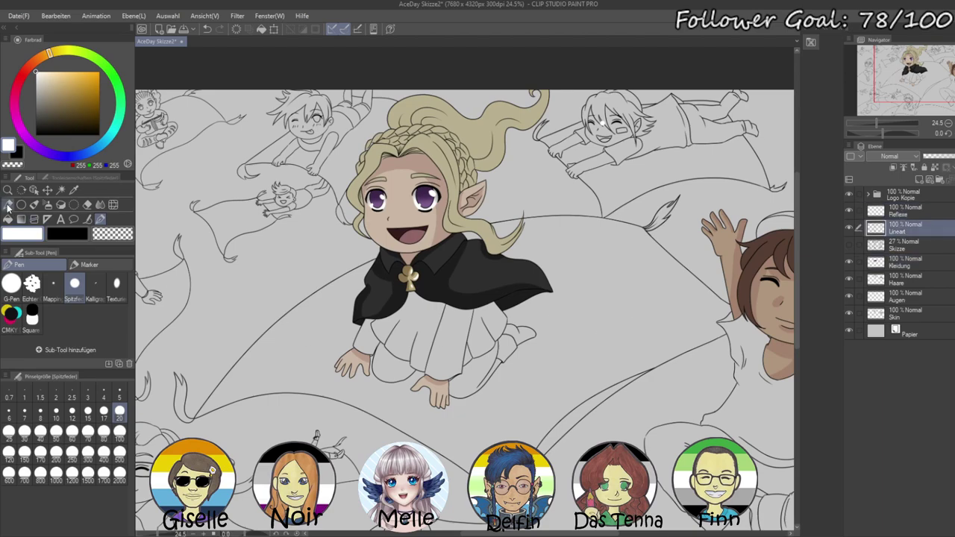
left_click(61, 191)
left_click(419, 314)
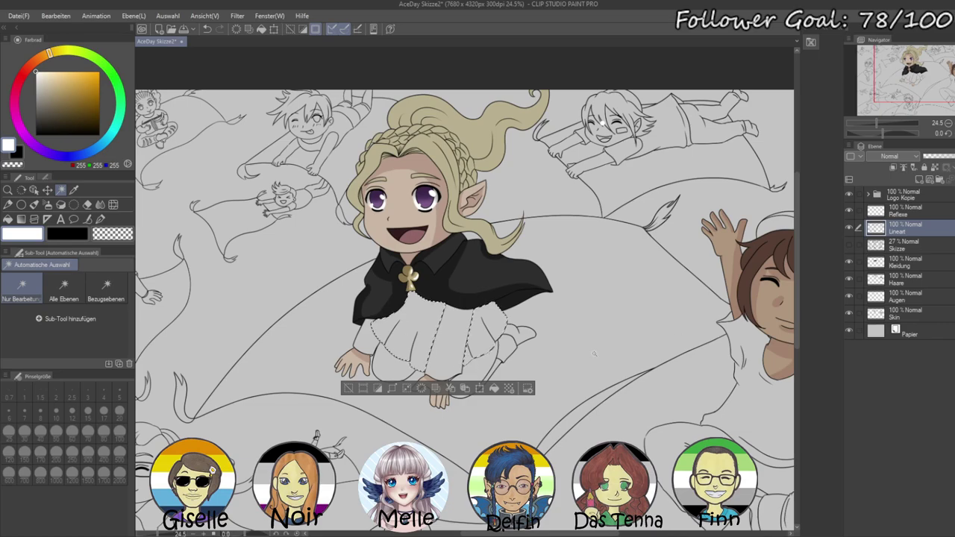
left_click(899, 262)
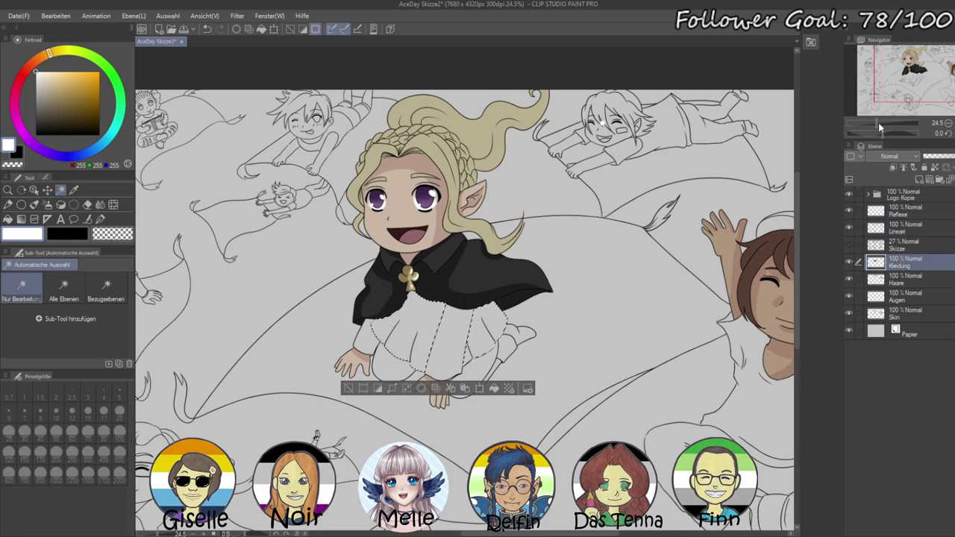
left_click_drag(878, 124, 884, 126)
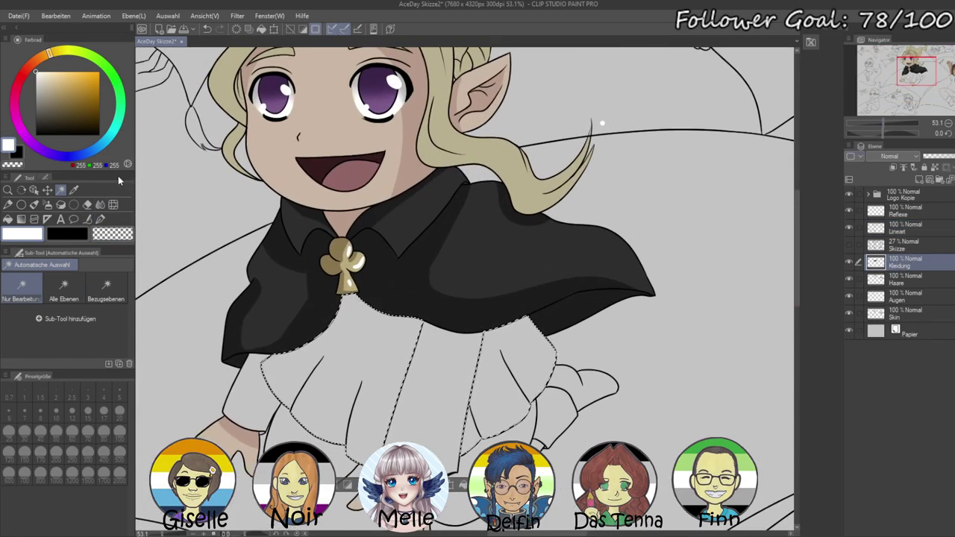
left_click(35, 143)
left_click(47, 97)
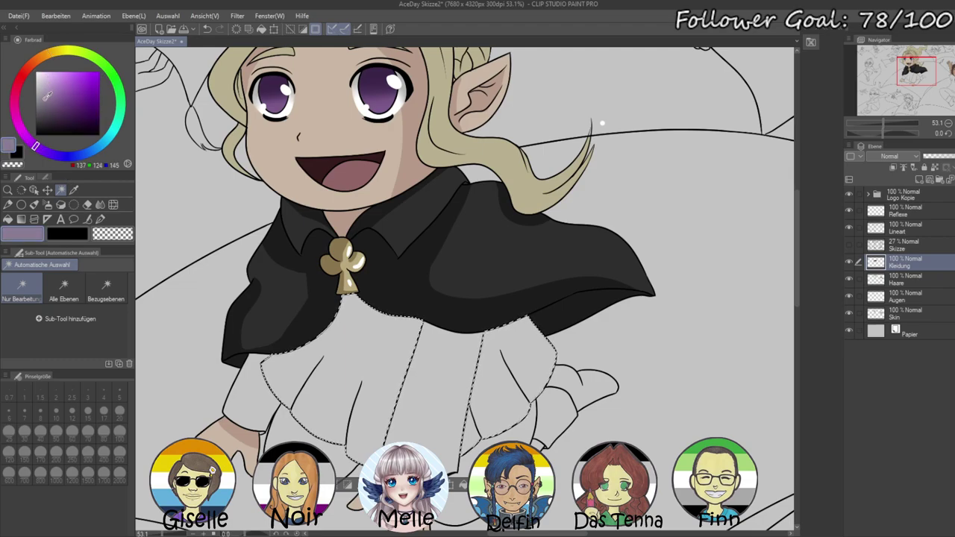
key("alt+BackSpace")
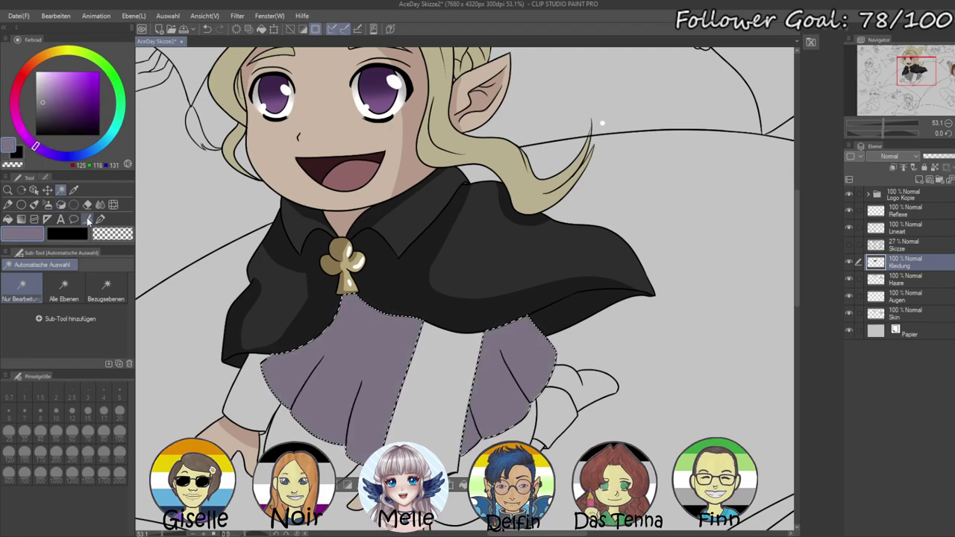
- Shade the dress beneath the cape and along its leftmost fold with dark violet RGB 74, 67, 79, using size 100 and size 40 pens
left_click(48, 114)
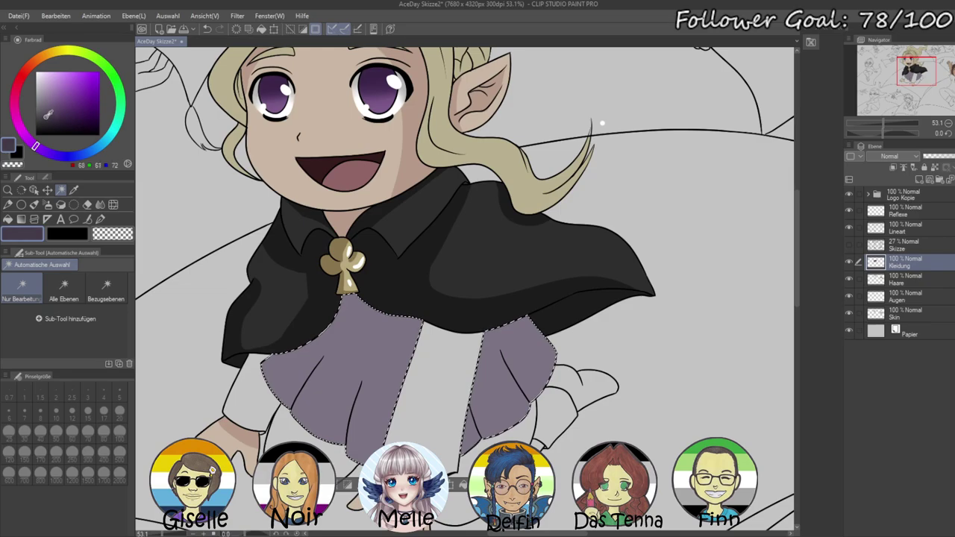
left_click(100, 219)
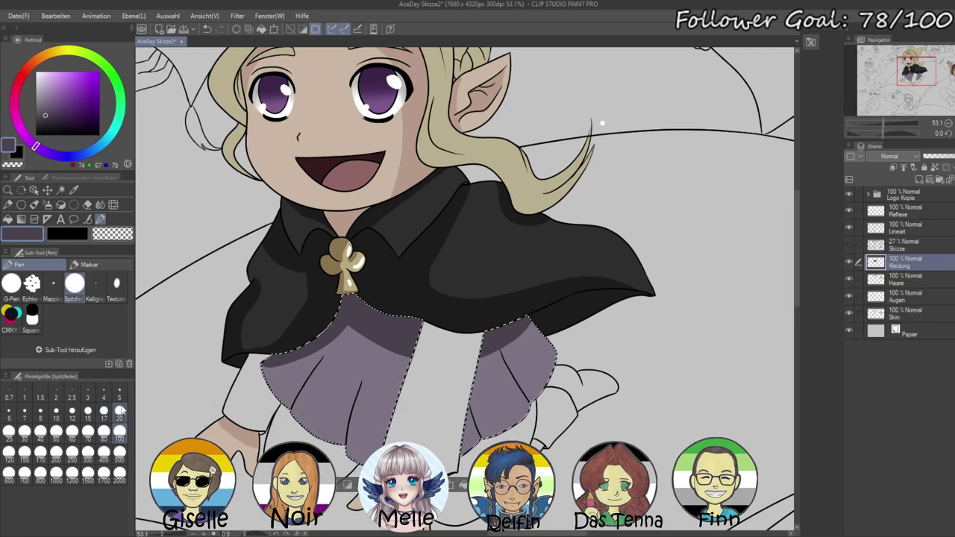
key("bracketleft")
key("bracketleft")
key("bracketleft")
key("bracketleft")
key("bracketleft")
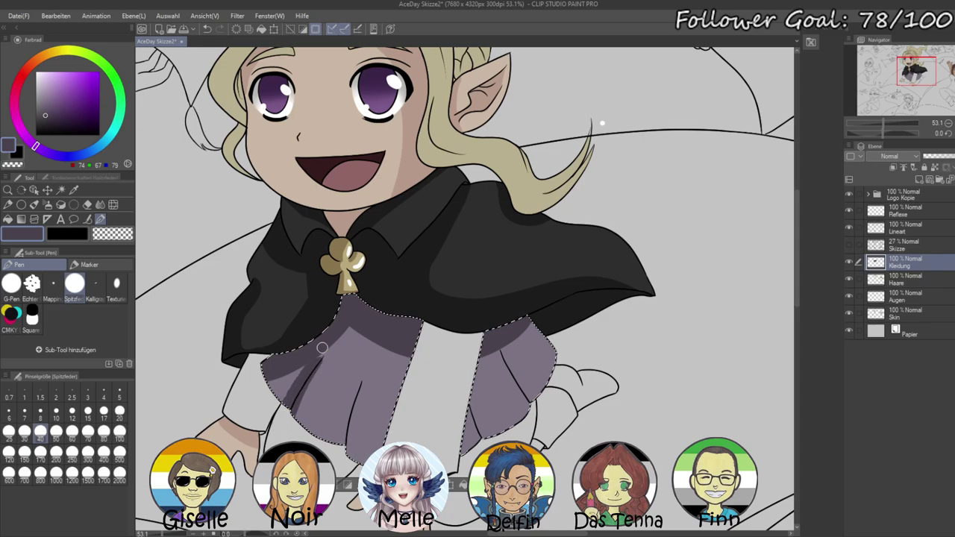
- Paint size 40 dark violet shadows along the dress's middle fold, beside the front sleeve and on the right section's folds
mouse_move(334, 441)
left_mouse_down()
mouse_move(358, 379)
mouse_move(351, 408)
left_mouse_up()
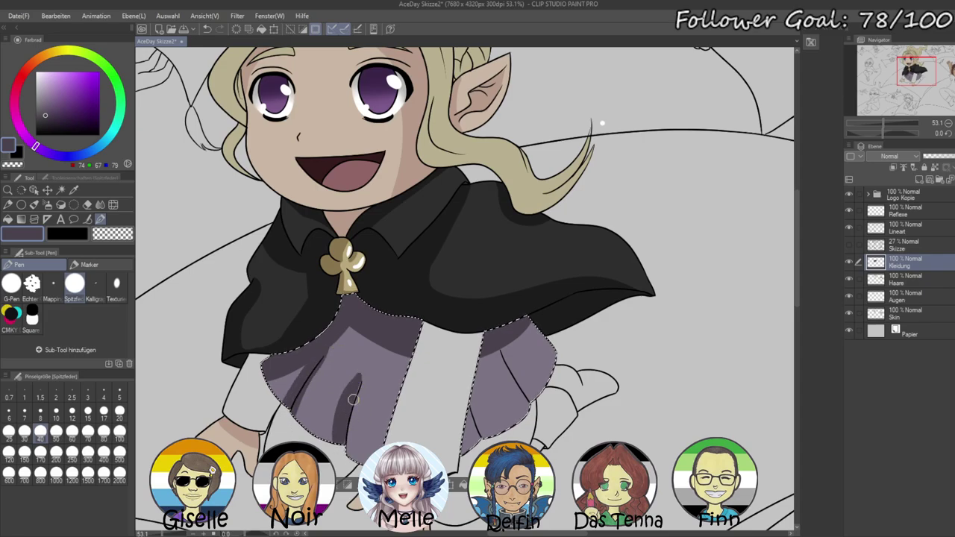
left_click_drag(410, 350, 377, 453)
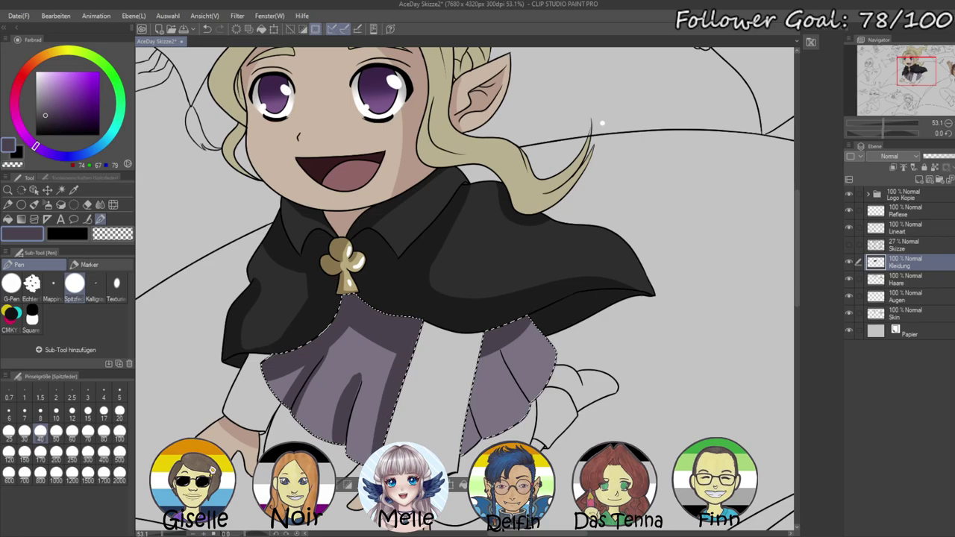
left_click_drag(471, 396, 488, 440)
mouse_move(501, 348)
left_mouse_down()
mouse_move(534, 402)
mouse_move(691, 254)
left_mouse_up()
scroll(500, 335, "up", 3)
mouse_move(385, 256)
left_mouse_down()
mouse_move(438, 189)
mouse_move(397, 236)
mouse_move(453, 182)
mouse_move(430, 197)
mouse_move(473, 179)
mouse_move(418, 214)
mouse_move(446, 201)
mouse_move(422, 205)
mouse_move(480, 203)
mouse_move(498, 229)
mouse_move(498, 279)
left_mouse_up()
mouse_move(494, 225)
left_mouse_down()
mouse_move(441, 203)
mouse_move(396, 234)
mouse_move(453, 197)
left_mouse_up()
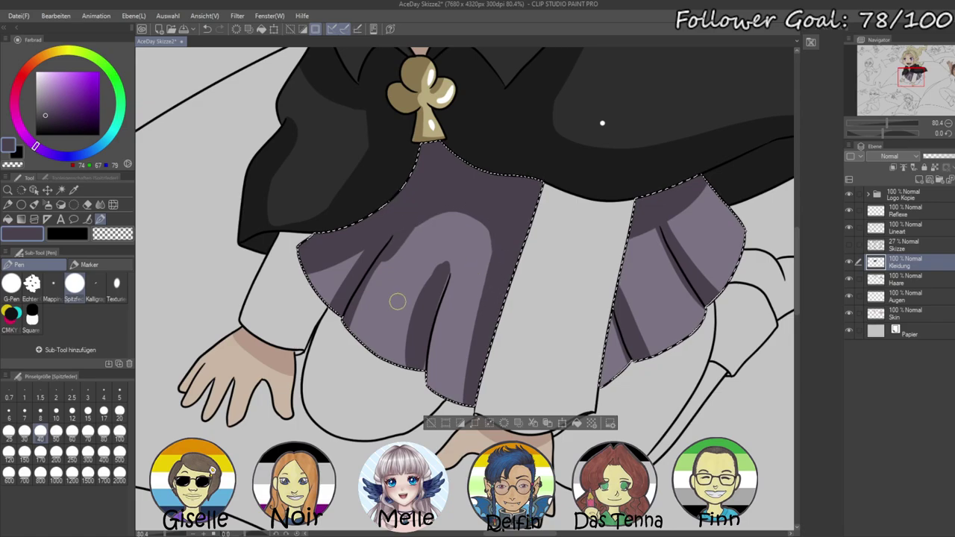
- Smooth the shadow edges on the dress's left section by painting over them with the base violet RGB 125, 116, 131
left_click_drag(888, 133, 875, 136)
left_click_drag(887, 123, 896, 123)
mouse_move(595, 317)
left_mouse_down()
mouse_move(626, 299)
mouse_move(724, 174)
left_mouse_up()
left_click_drag(508, 133, 603, 393)
left_click(482, 169, "alt")
left_click_drag(386, 102, 369, 212)
mouse_move(376, 157)
left_mouse_down()
mouse_move(359, 246)
mouse_move(381, 274)
mouse_move(357, 249)
mouse_move(368, 330)
mouse_move(355, 381)
mouse_move(380, 398)
left_mouse_up()
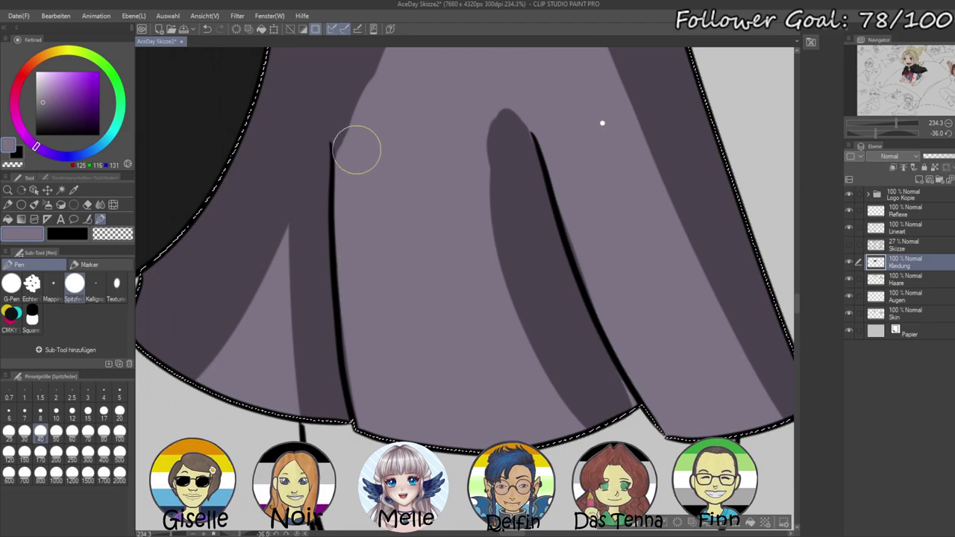
left_click_drag(399, 130, 410, 267)
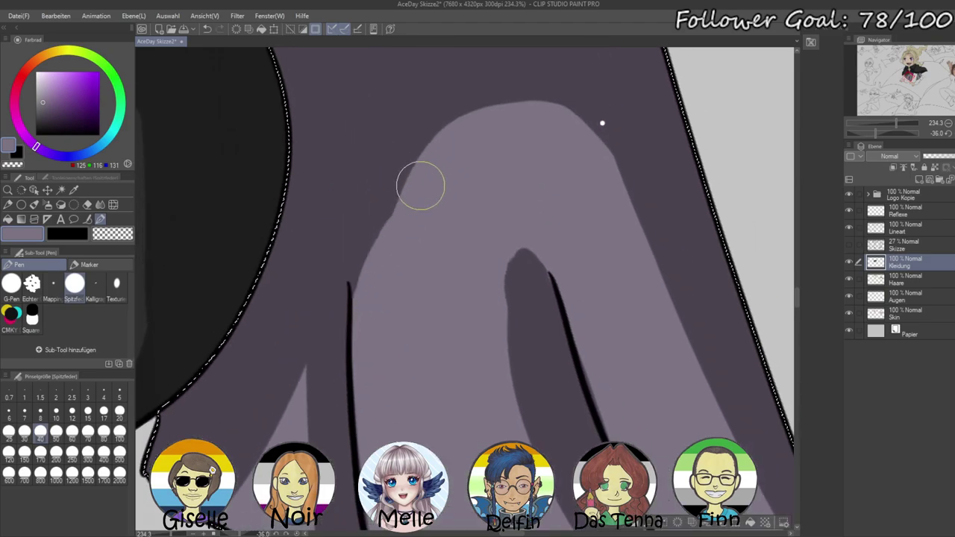
mouse_move(470, 252)
left_mouse_down()
mouse_move(370, 156)
mouse_move(391, 209)
left_mouse_up()
left_click_drag(414, 142, 412, 407)
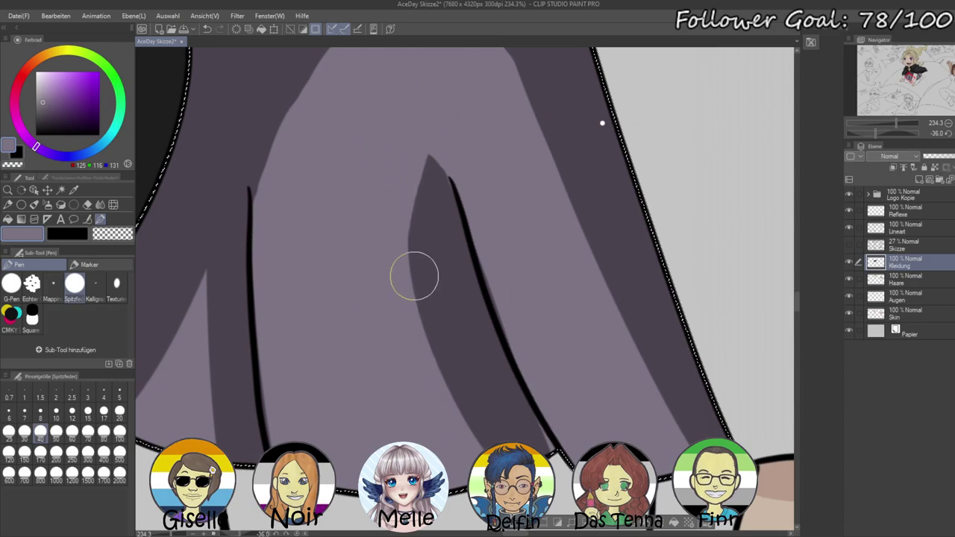
- Reshape the upper tip of the middle fold's shadow with dark violet RGB 74, 66, 78 and the size 17 pen
left_click(472, 317, "alt")
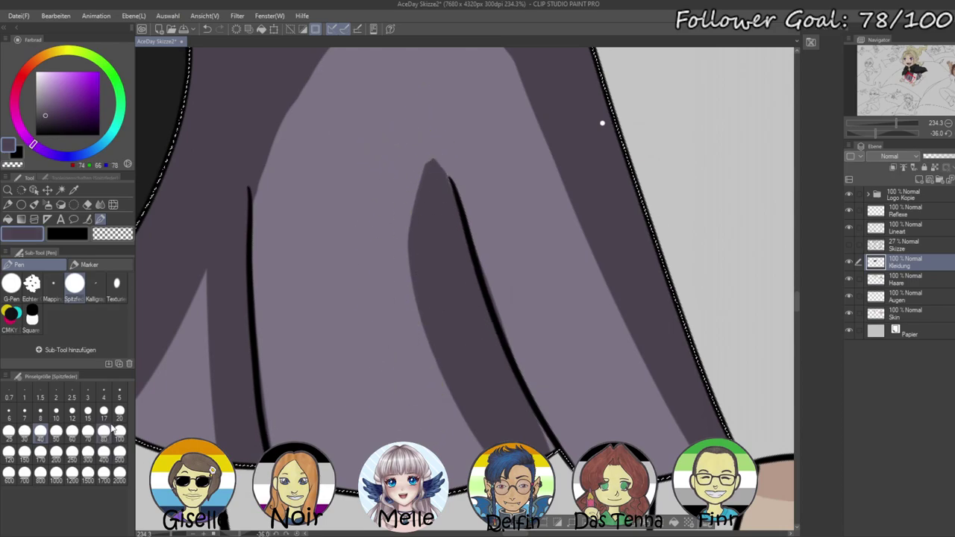
left_click(103, 410)
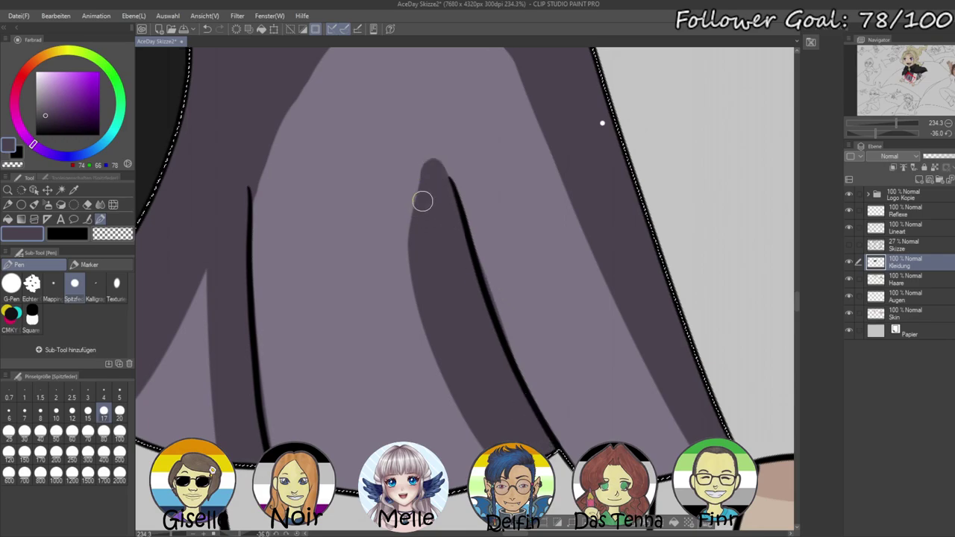
left_click_drag(428, 161, 419, 222)
left_click_drag(431, 169, 450, 196)
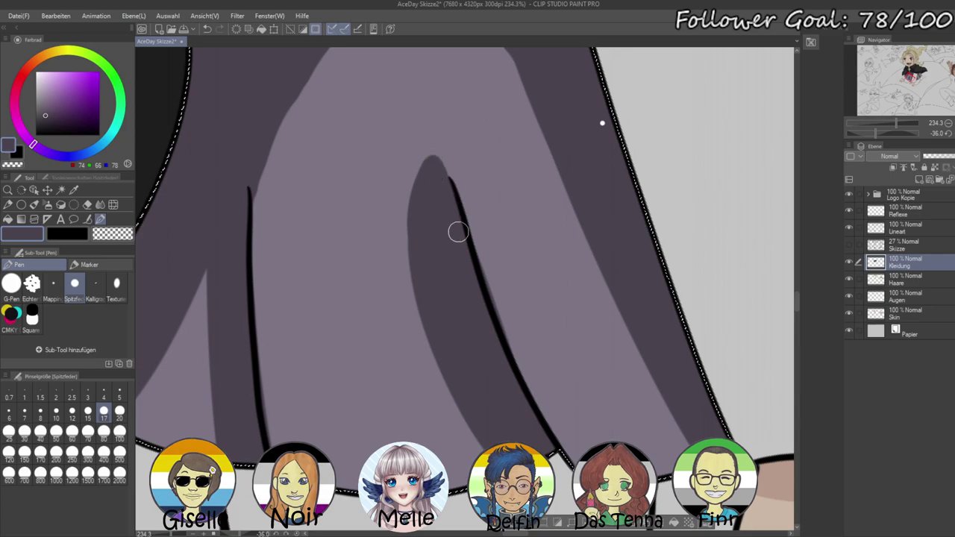
- Cover the shadow spill beyond the right section's fold lines with base violet RGB 125, 116, 131 and deselect the dress
mouse_move(752, 272)
left_mouse_down()
mouse_move(504, 341)
mouse_move(366, 403)
mouse_move(370, 524)
left_mouse_up()
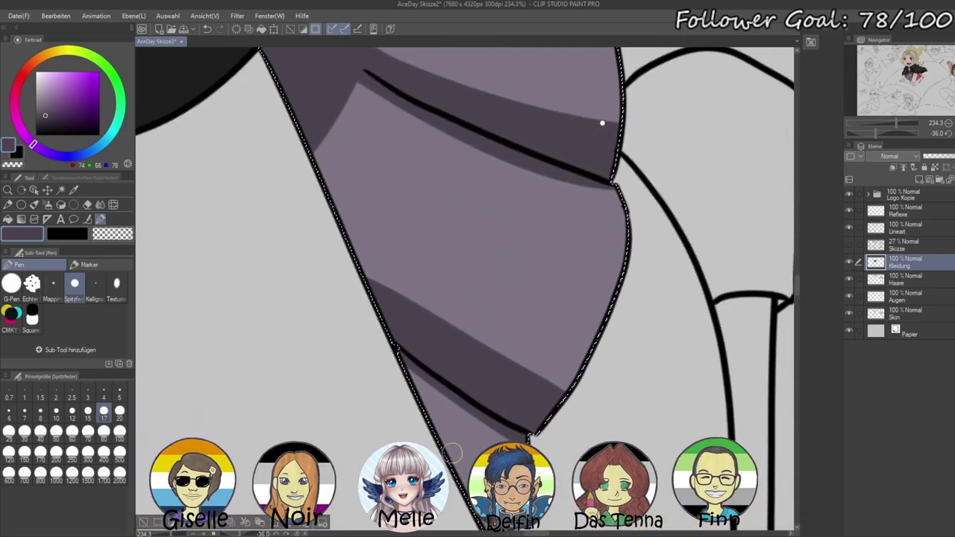
left_click(454, 431, "alt")
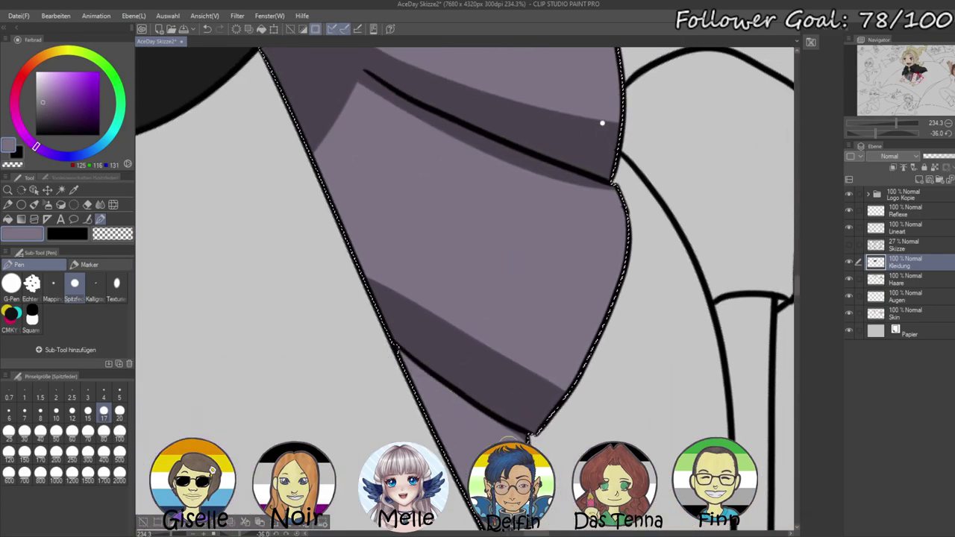
key("ctrl+at")
left_click_drag(552, 271, 425, 420)
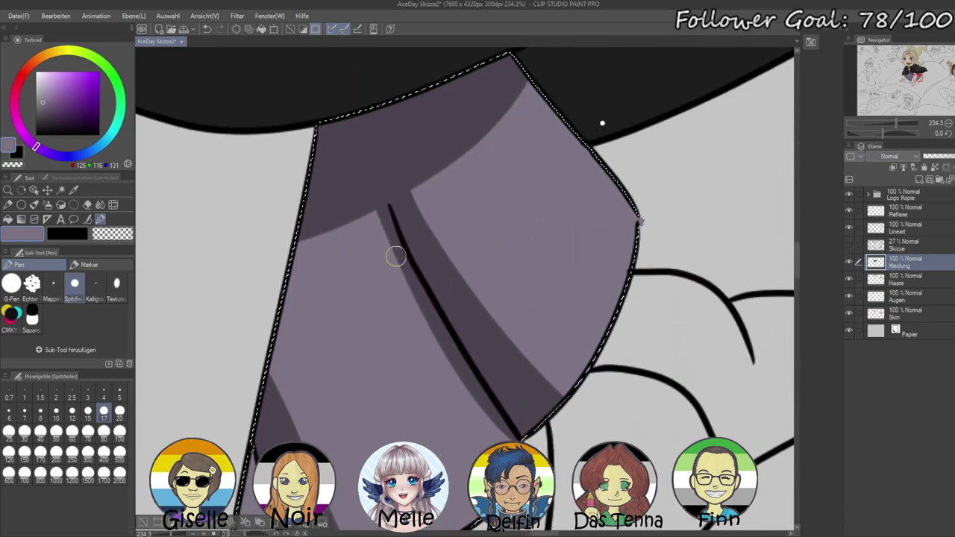
mouse_move(379, 209)
left_mouse_down()
mouse_move(411, 290)
mouse_move(484, 415)
mouse_move(508, 436)
left_mouse_up()
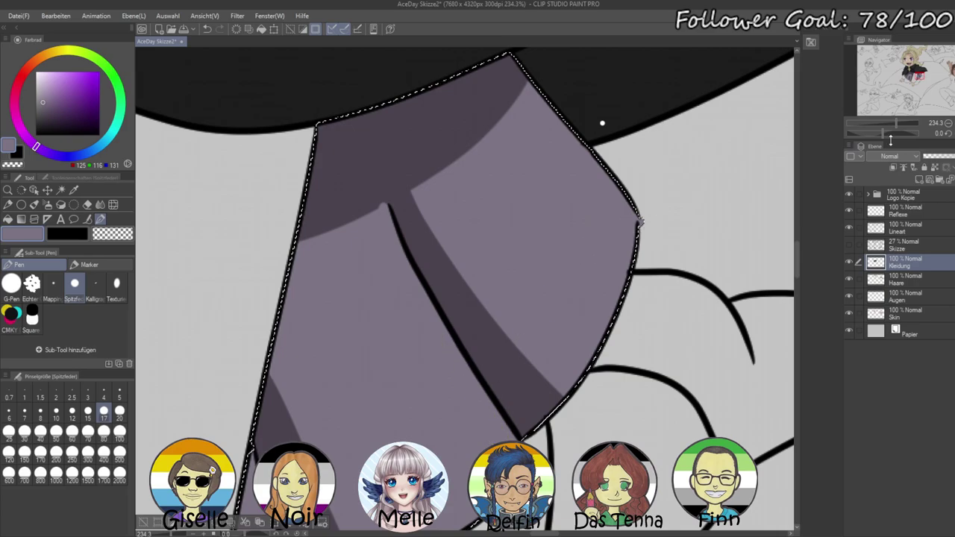
left_click_drag(896, 123, 883, 126)
key("ctrl+d")
- Select both sleeves from the Lineart layer and fill them with violet RGB 125, 116, 131 on Kleidung
left_click_drag(564, 318, 757, 413)
left_click_drag(883, 123, 874, 123)
left_click_drag(745, 266, 662, 247)
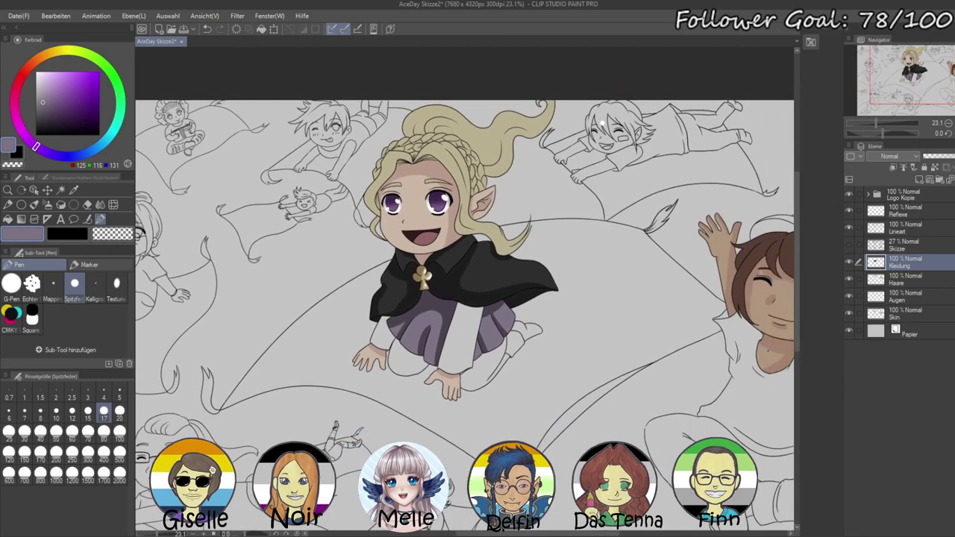
left_click_drag(644, 327, 683, 312)
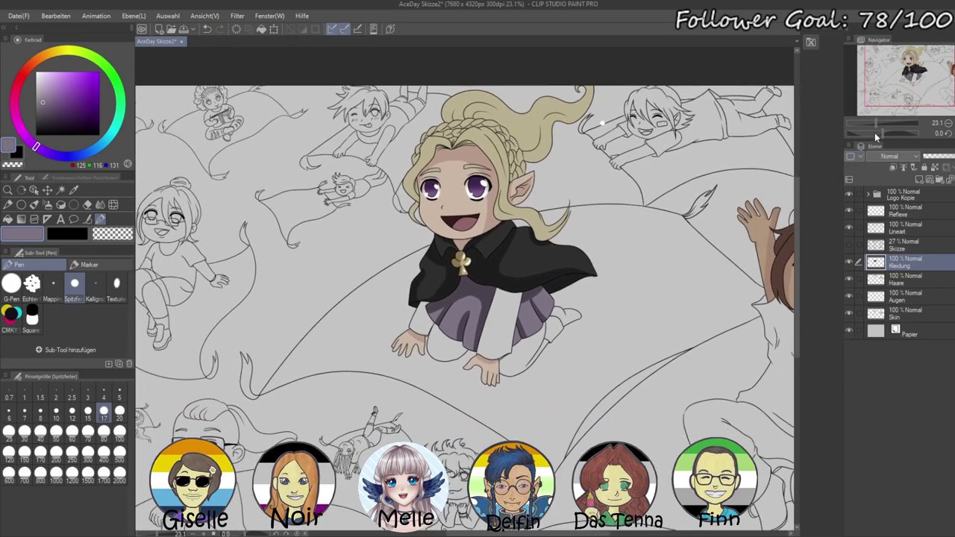
left_click_drag(881, 123, 884, 123)
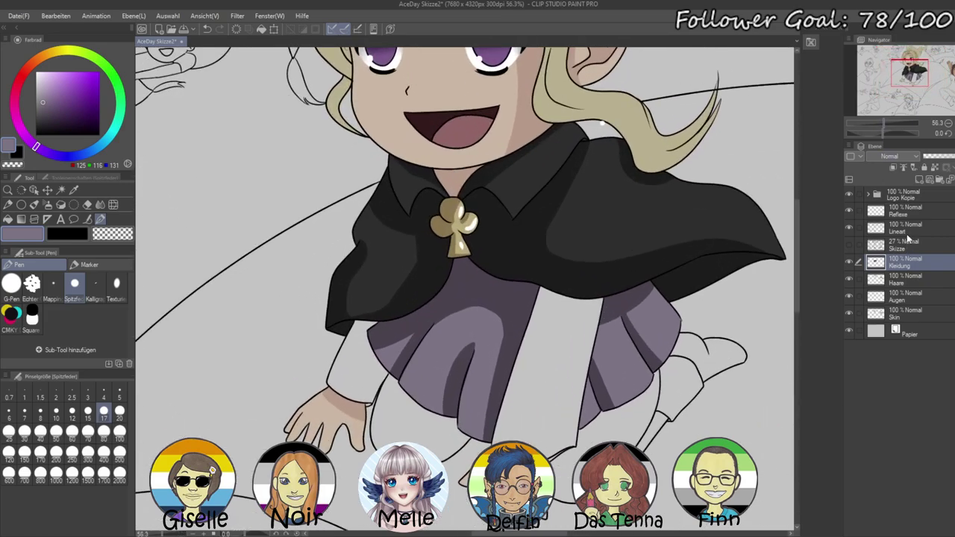
left_click(895, 215)
left_click(874, 229)
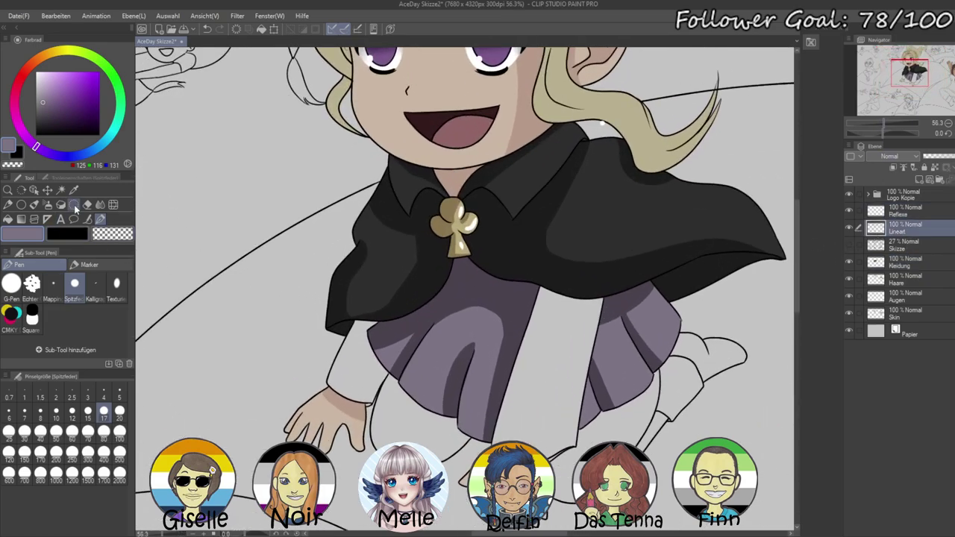
left_click(60, 190)
left_click(467, 353)
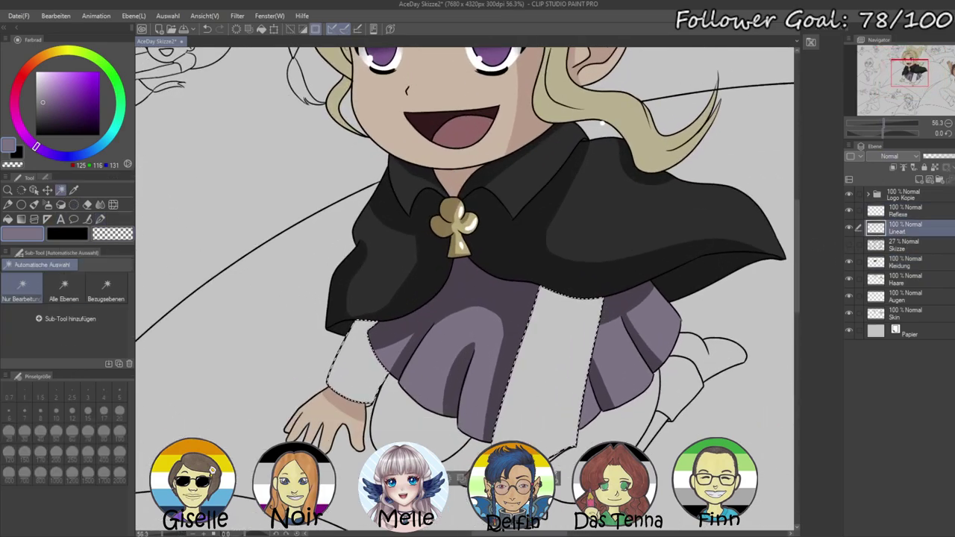
left_click(905, 260)
- Shade both selected sleeves below the cape and along their outer edges with dark violet RGB 74, 66, 78, using the size 80 pen
left_click(491, 314, "alt")
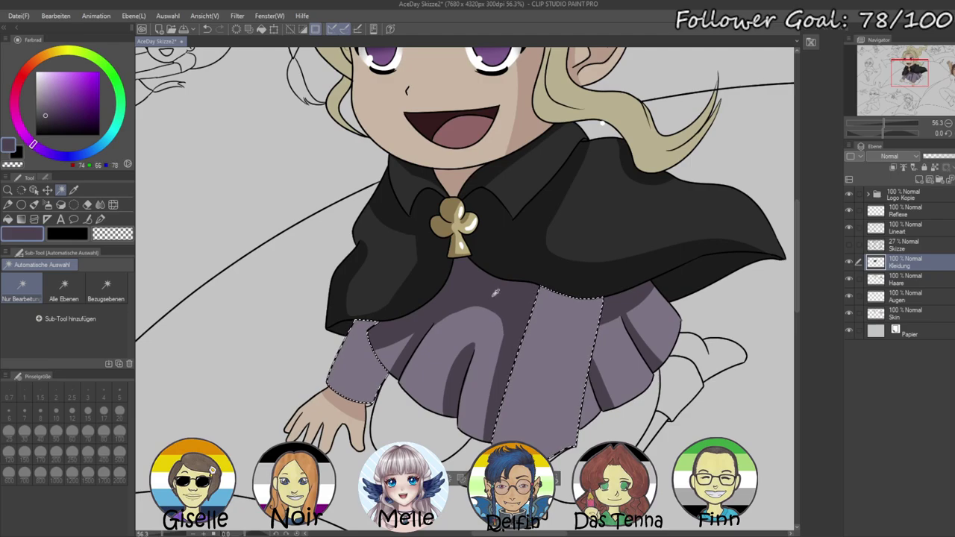
key("ctrl+d")
left_click(100, 219)
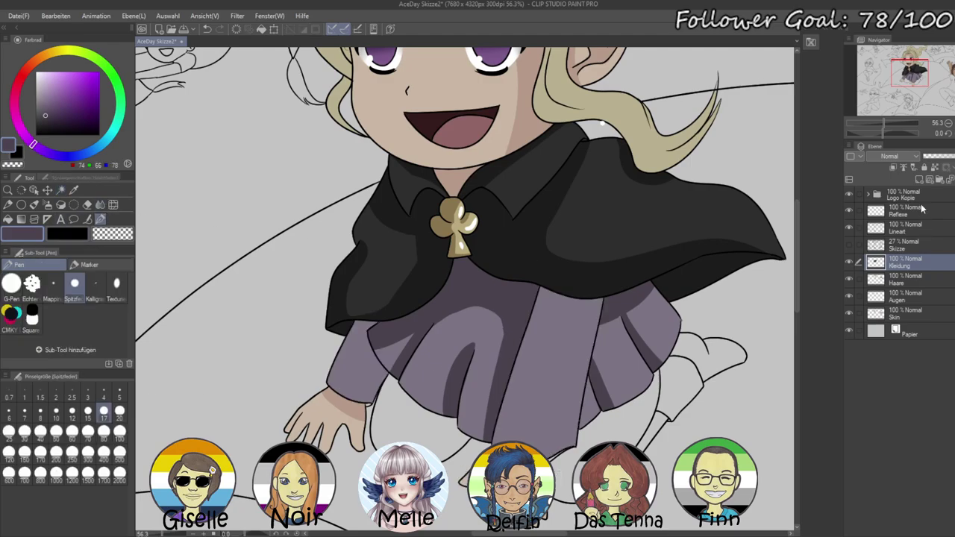
key("ctrl+z")
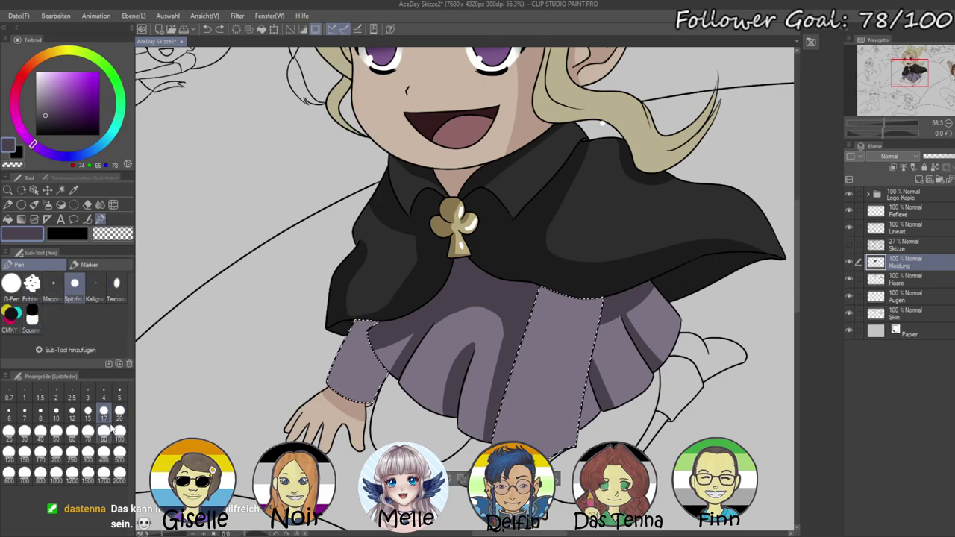
left_click(103, 431)
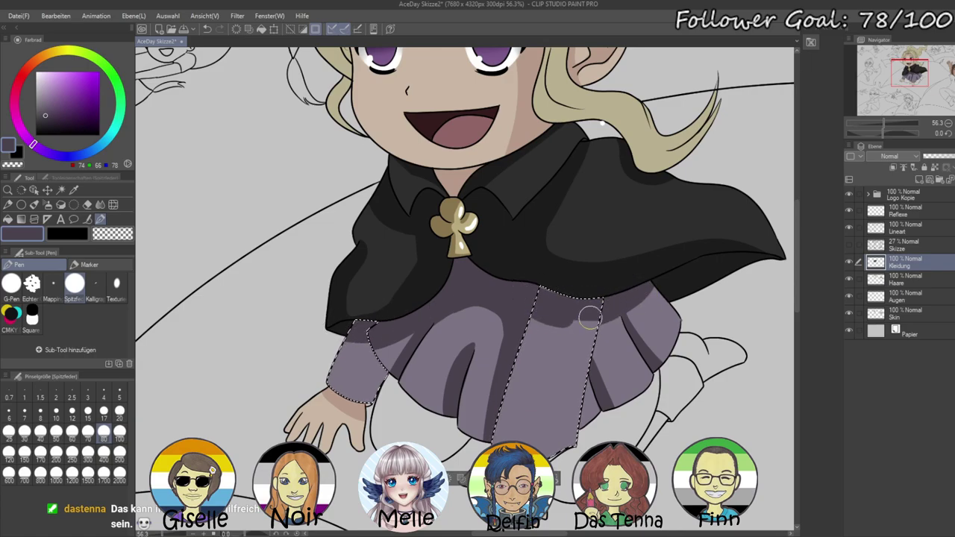
left_click_drag(544, 306, 513, 432)
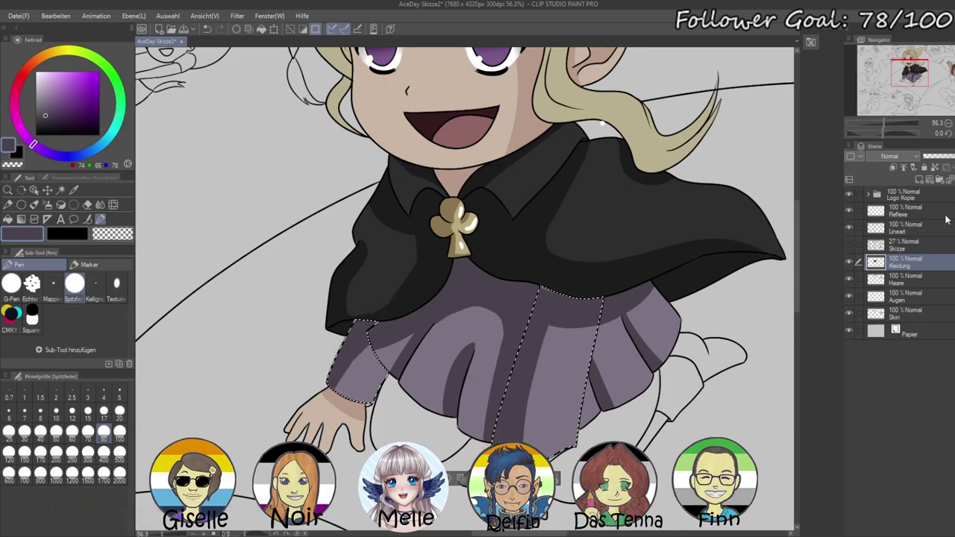
- Add a dark violet shadow on the left sleeve where it meets the dress and deselect the sleeves
mouse_move(882, 123)
left_mouse_down()
mouse_move(874, 123)
mouse_move(895, 124)
left_mouse_up()
left_click_drag(623, 362, 739, 130)
left_click_drag(459, 391, 568, 291)
left_click_drag(350, 141, 433, 266)
left_click_drag(490, 260, 595, 175)
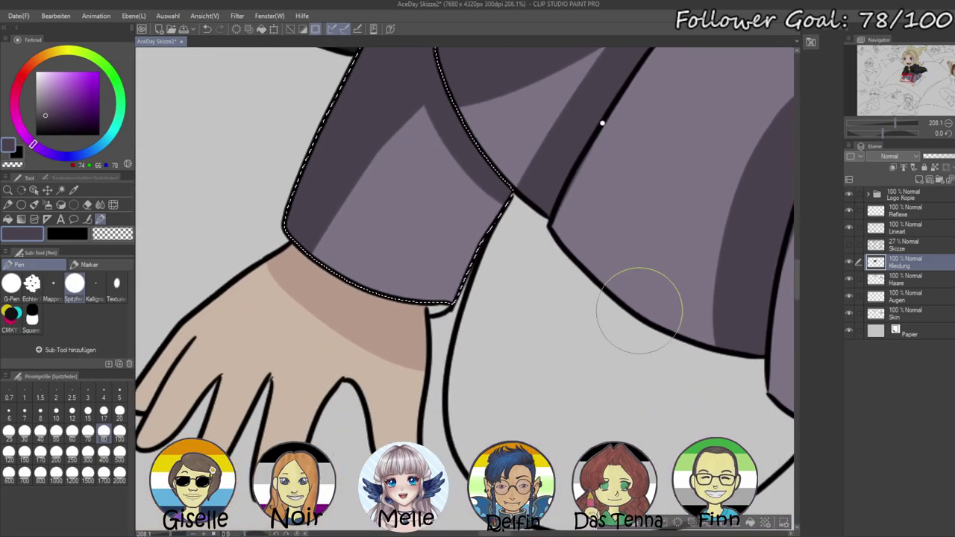
key("ctrl+d")
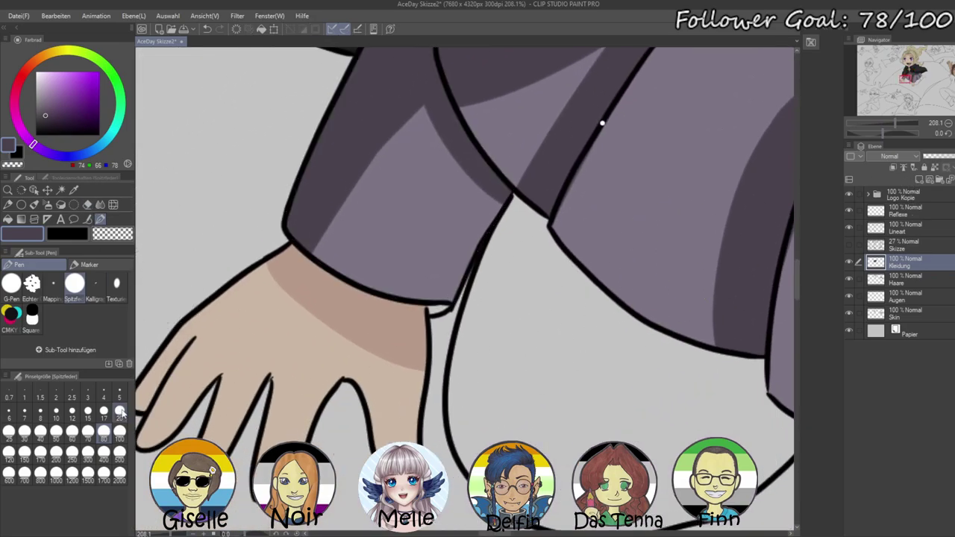
- Select the small gap under the left sleeve's cuff from the Lineart layer, fill it with dark violet RGB 54, 46, 58 on Kleidung, and deselect
left_click(120, 414)
left_click_drag(892, 124, 897, 123)
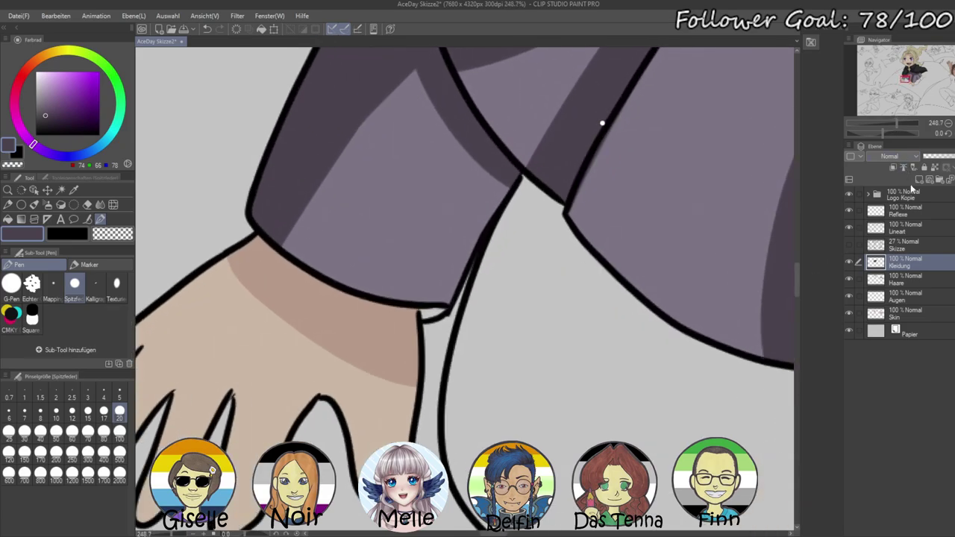
left_click(908, 227)
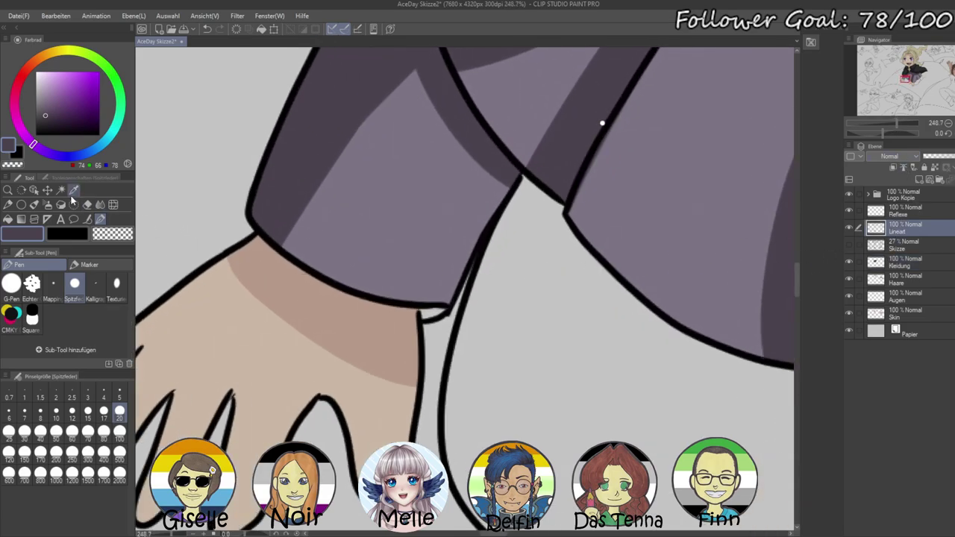
key("w")
left_click(427, 315)
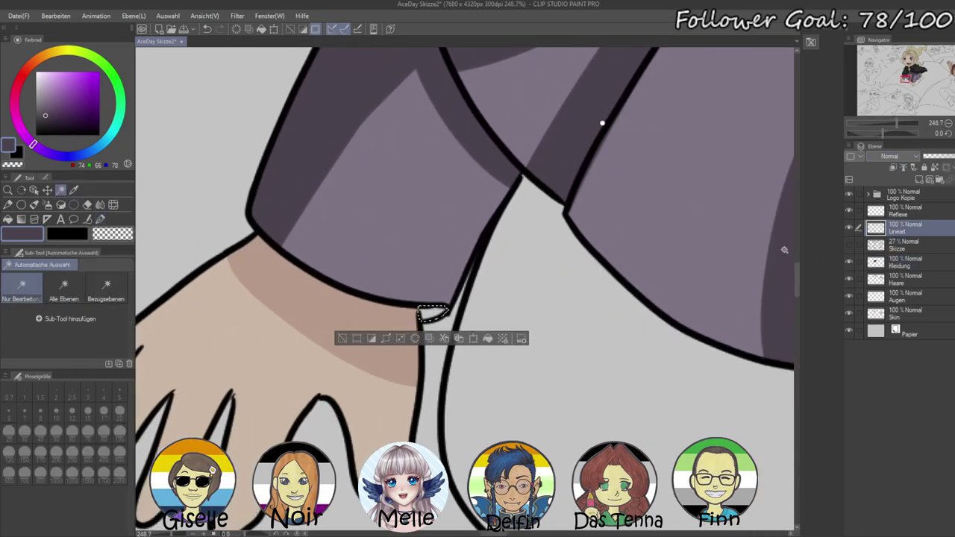
left_click(904, 261)
left_click(49, 121)
key("alt+Delete")
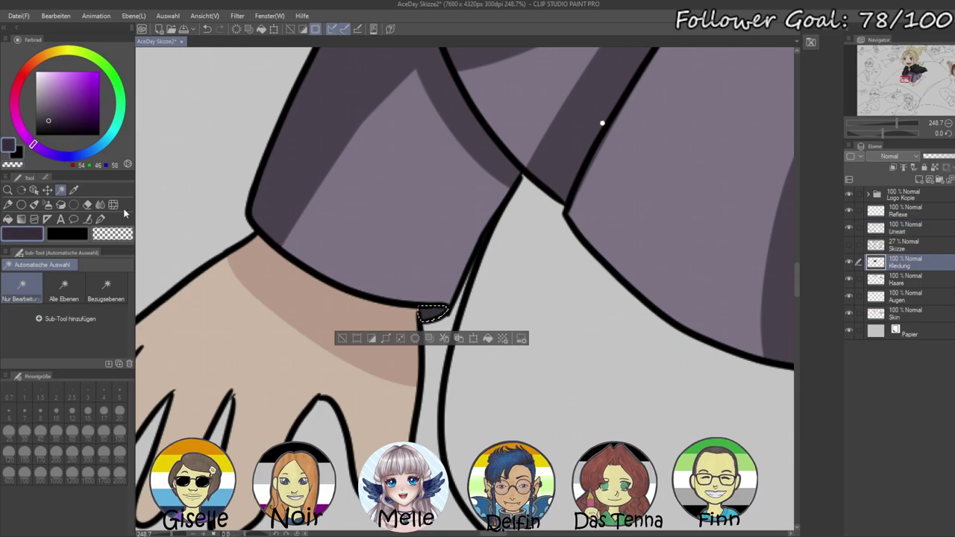
key("ctrl+d")
- Paint the inside gaps beneath the right sleeve's cuff with dark violet RGB 54, 46, 58, using the size 10 pen
left_click_drag(621, 317, 217, 224)
left_click_drag(597, 280, 207, 204)
left_click_drag(360, 326, 448, 304)
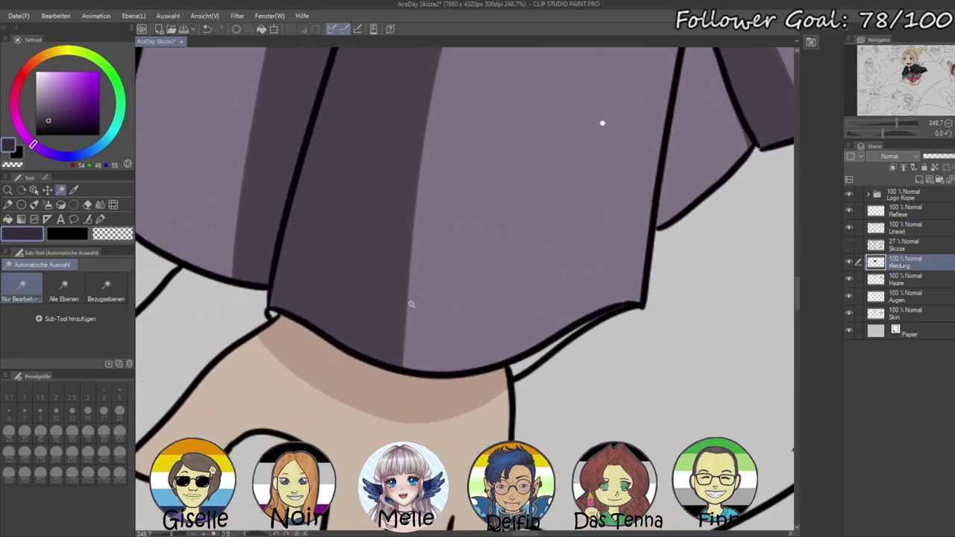
left_click(100, 219)
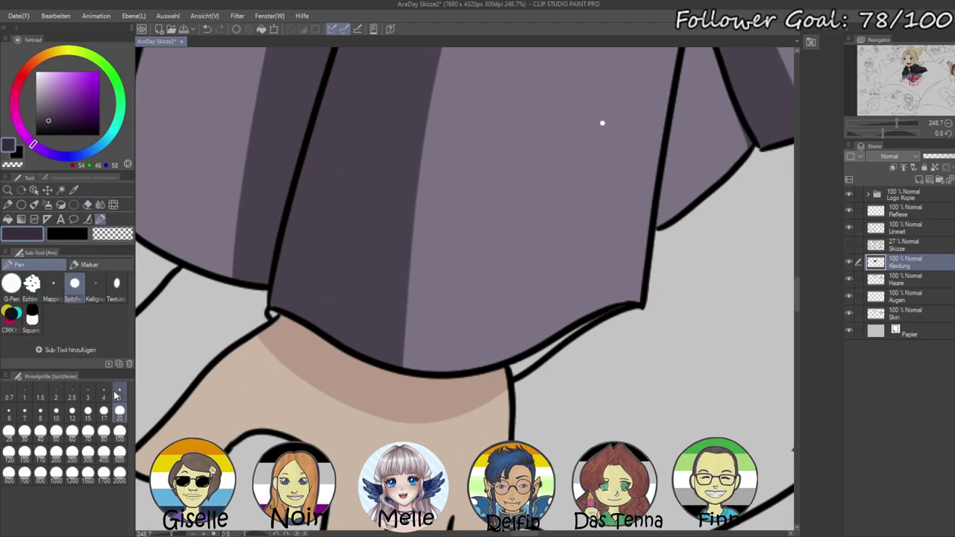
left_click(56, 411)
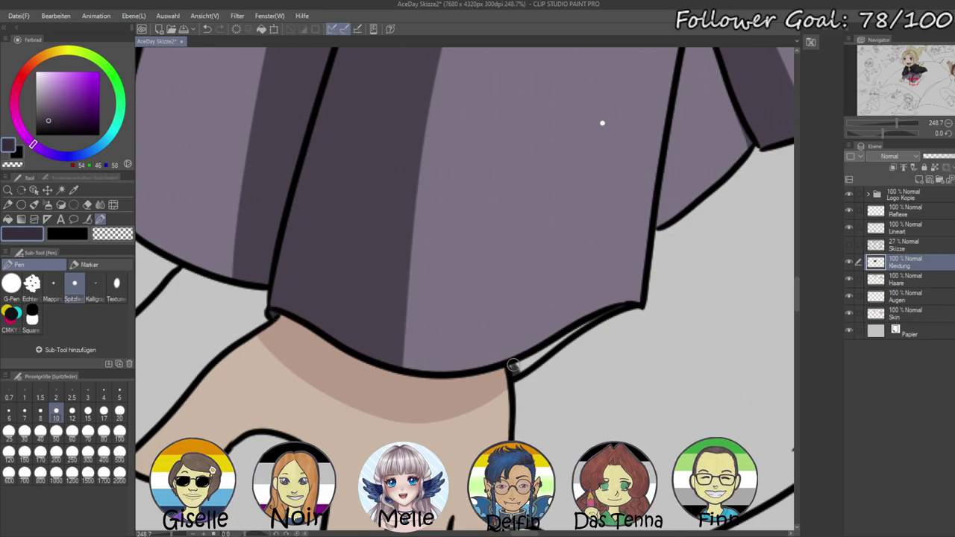
left_click_drag(514, 367, 588, 323)
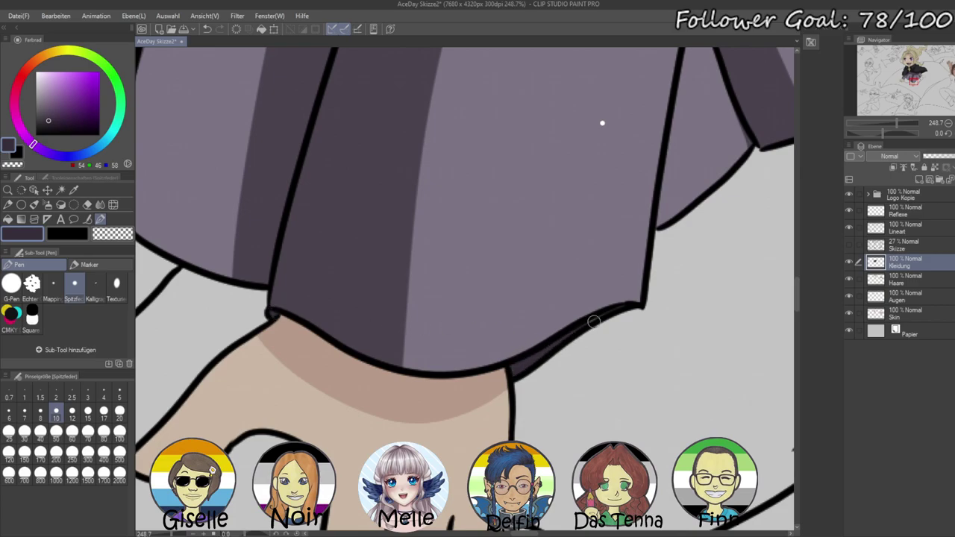
- Cover the light sliver between the dress and the cape edge with the shadow violet RGB 74, 66, 78
mouse_move(895, 121)
left_mouse_down()
mouse_move(879, 120)
mouse_move(894, 133)
mouse_move(897, 121)
left_mouse_up()
scroll(734, 321, "up", 1)
left_click_drag(716, 302, 465, 99)
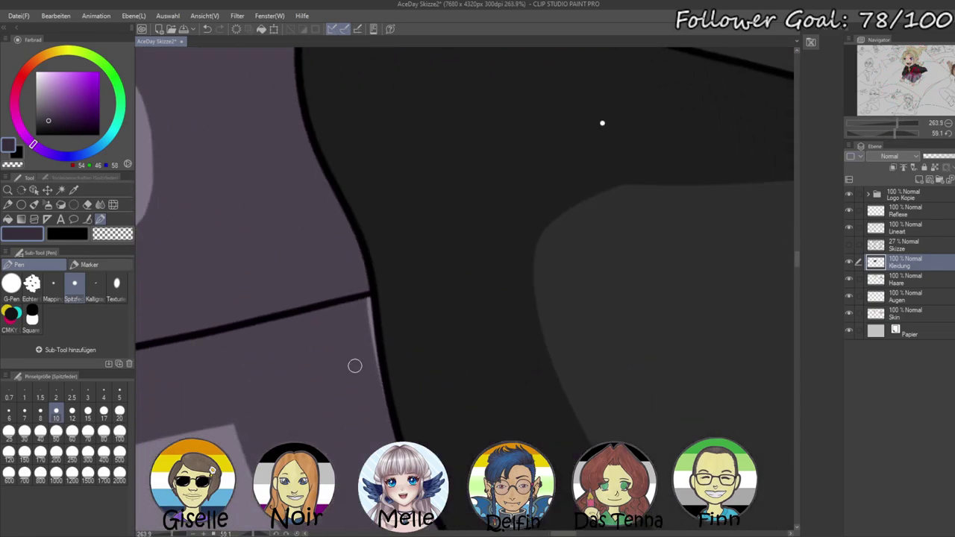
left_click(353, 365, "alt")
left_click_drag(363, 290, 381, 399)
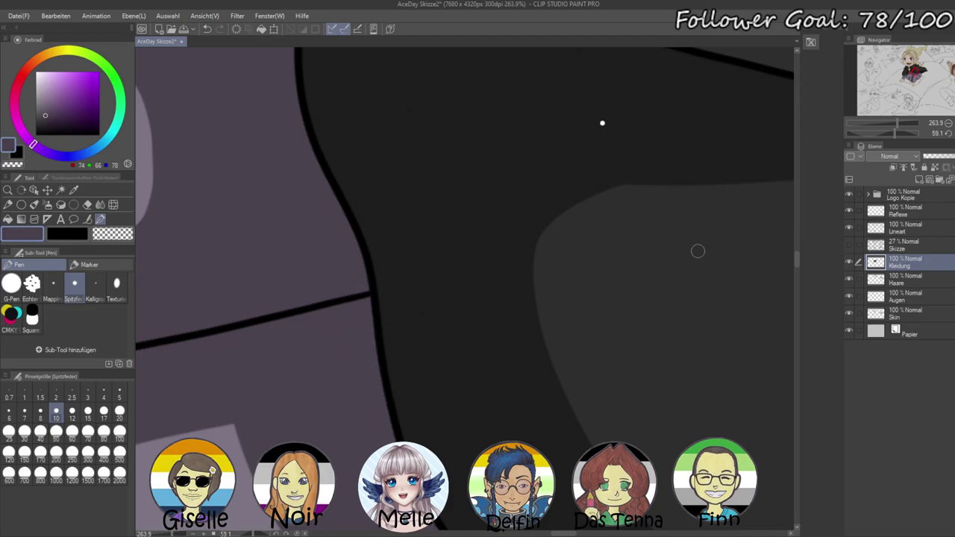
- Select both legs below the dress from the Lineart layer and fill them with light grey RGB 189, 189, 189 on Kleidung
left_click(948, 133)
left_click_drag(897, 122, 881, 121)
mouse_move(733, 320)
left_mouse_down()
mouse_move(766, 241)
mouse_move(798, 217)
left_mouse_up()
left_click_drag(882, 123, 886, 124)
left_click(900, 232)
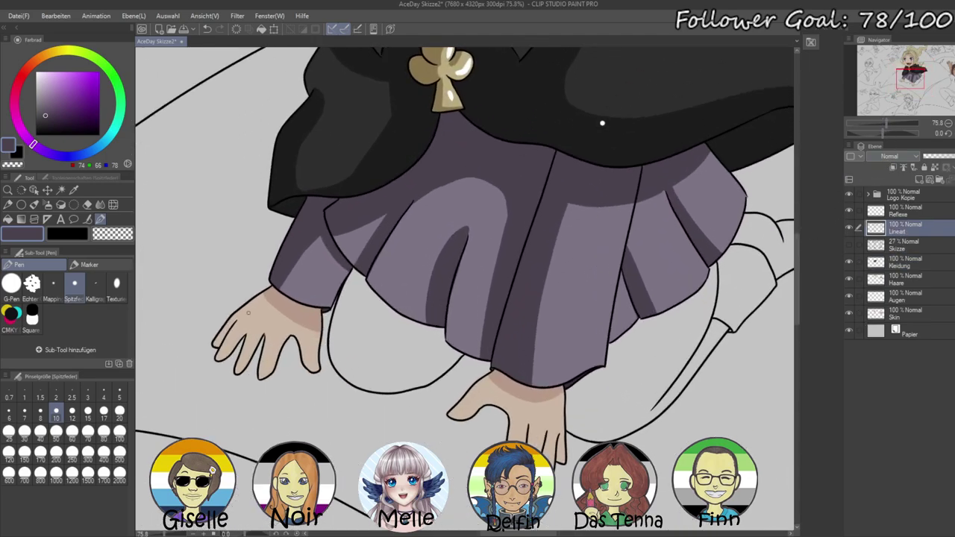
left_click(61, 191)
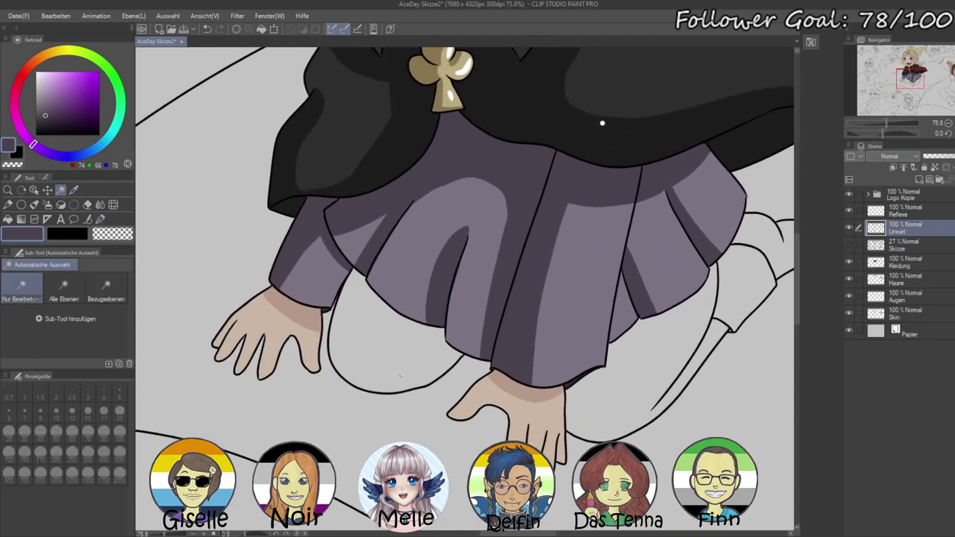
left_click(393, 336)
left_click(639, 384, "shift")
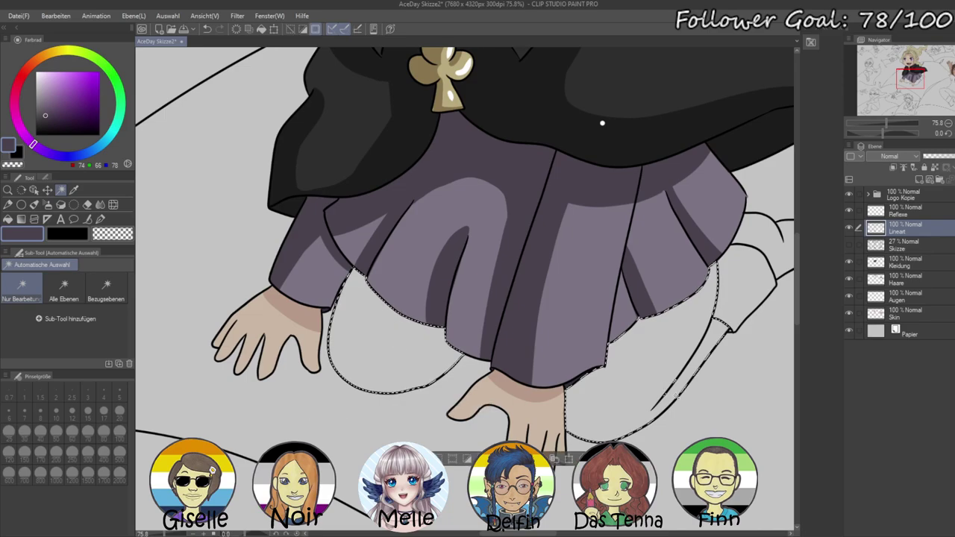
left_click(899, 263)
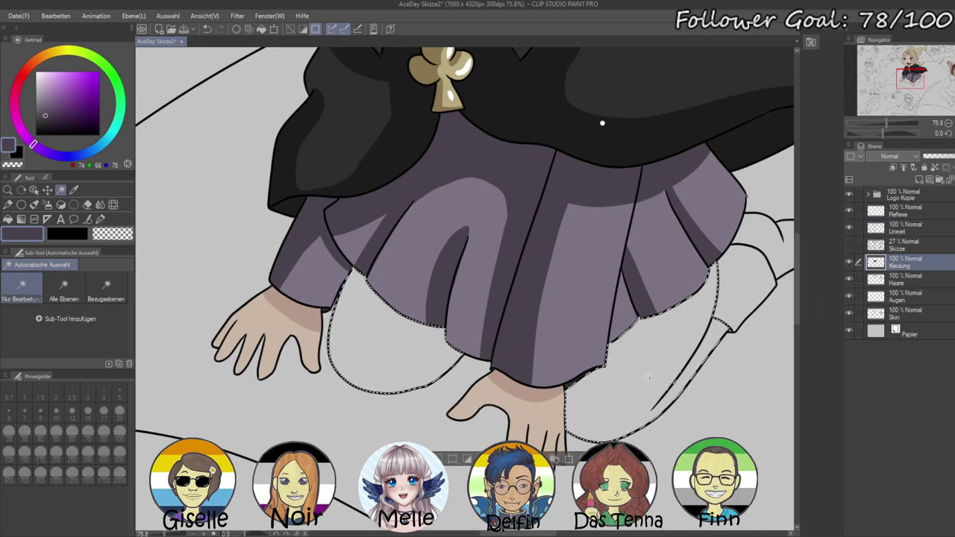
left_click(208, 283, "alt")
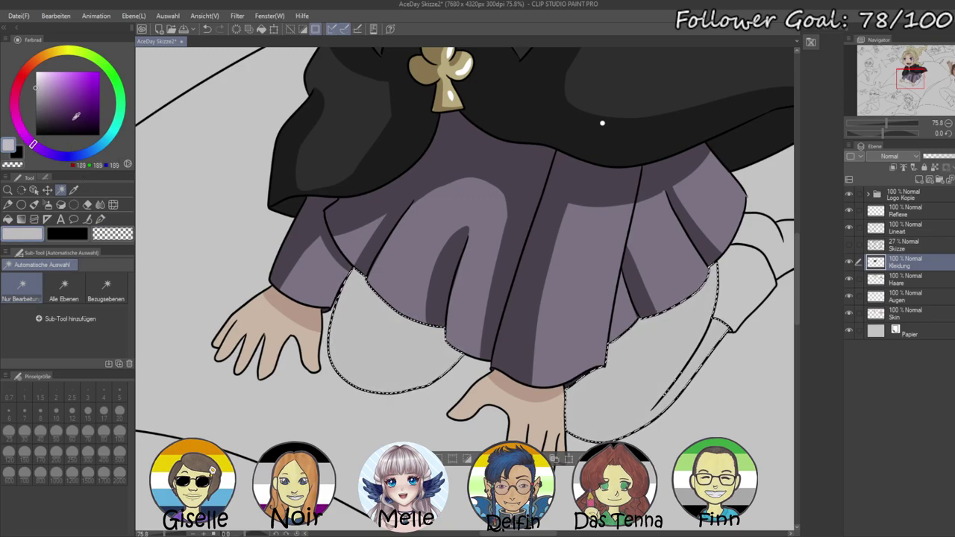
- Shade both legs below the dress hem and around the right knee with grey RGB 131, 131, 131, using the size 100 pen
left_click_drag(34, 90, 34, 102)
left_click(97, 219)
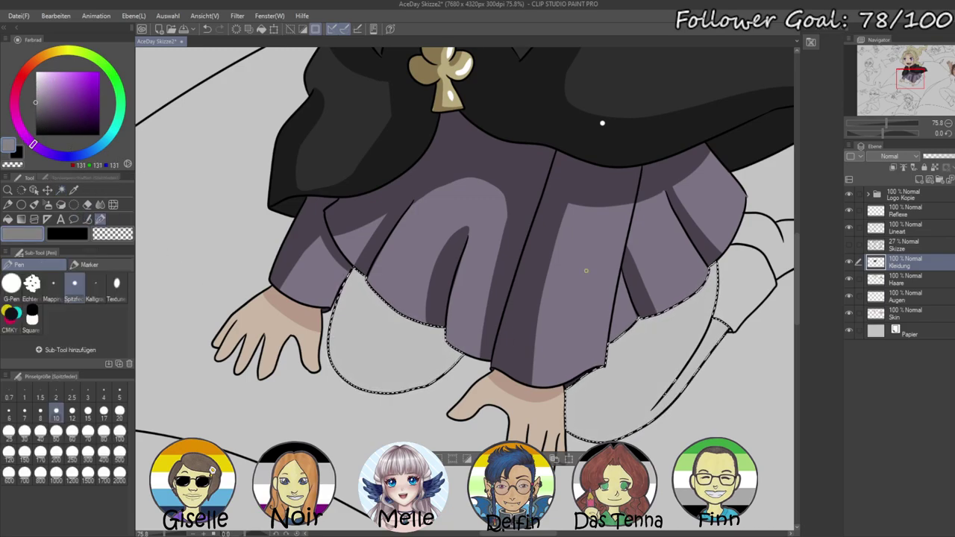
mouse_move(157, 418)
left_mouse_down()
mouse_move(371, 294)
mouse_move(465, 285)
mouse_move(500, 314)
left_mouse_up()
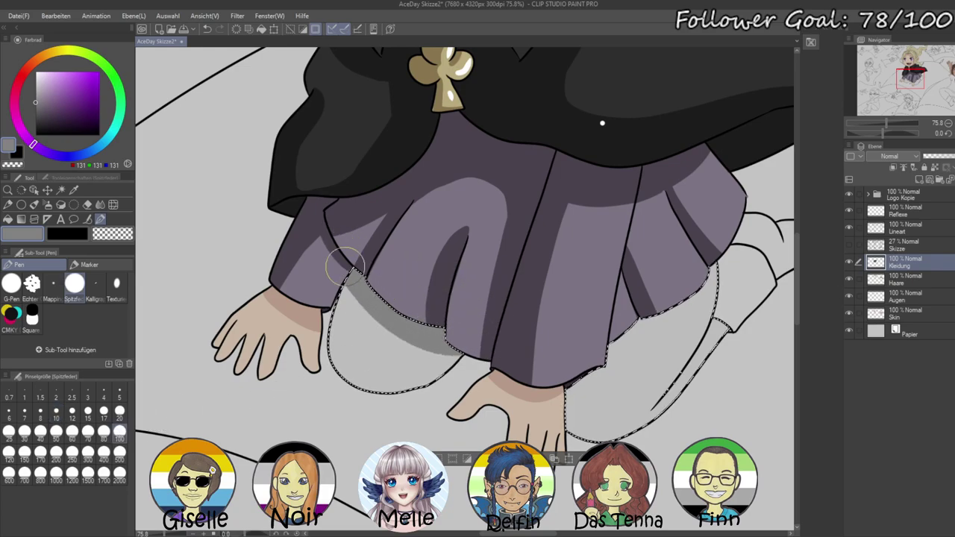
mouse_move(342, 259)
left_mouse_down()
mouse_move(425, 347)
mouse_move(487, 335)
left_mouse_up()
left_click_drag(654, 342, 493, 375)
mouse_move(386, 416)
left_mouse_down()
mouse_move(478, 378)
mouse_move(528, 285)
mouse_move(396, 402)
mouse_move(513, 335)
mouse_move(532, 271)
mouse_move(461, 368)
mouse_move(527, 327)
mouse_move(538, 274)
mouse_move(394, 420)
mouse_move(474, 384)
mouse_move(526, 309)
mouse_move(523, 268)
left_mouse_up()
mouse_move(445, 400)
left_mouse_down()
mouse_move(481, 289)
mouse_move(467, 273)
mouse_move(491, 380)
mouse_move(498, 222)
mouse_move(465, 340)
mouse_move(493, 275)
mouse_move(469, 312)
mouse_move(545, 340)
left_mouse_up()
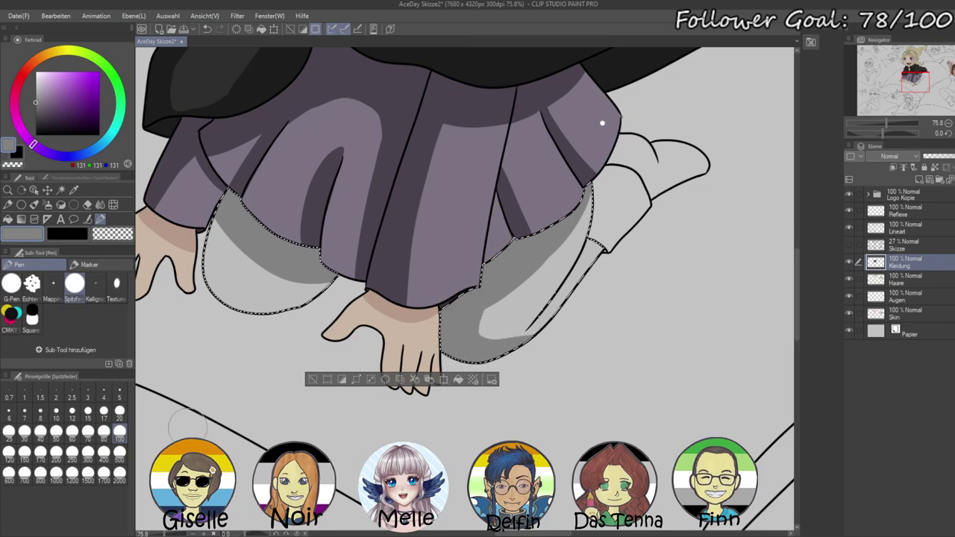
- Refine the right knee's shadow edge and shade along the leg's inner fold line with the size 20 pen
left_click(120, 412)
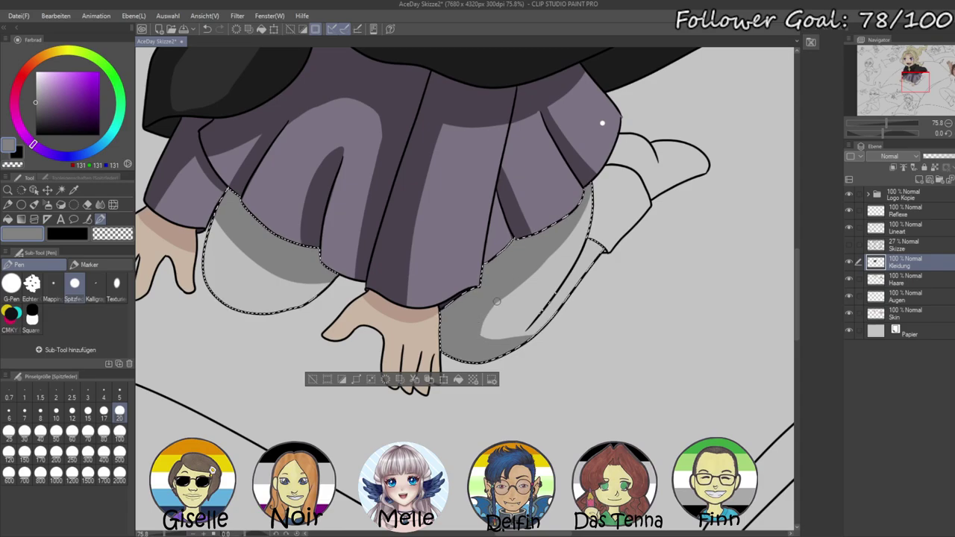
left_click_drag(486, 329, 509, 340)
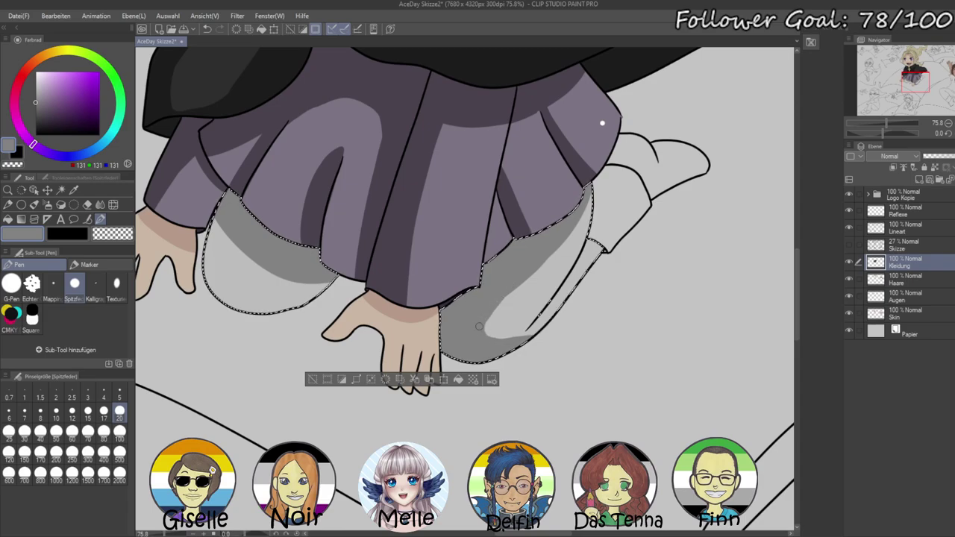
left_click_drag(553, 305, 534, 326)
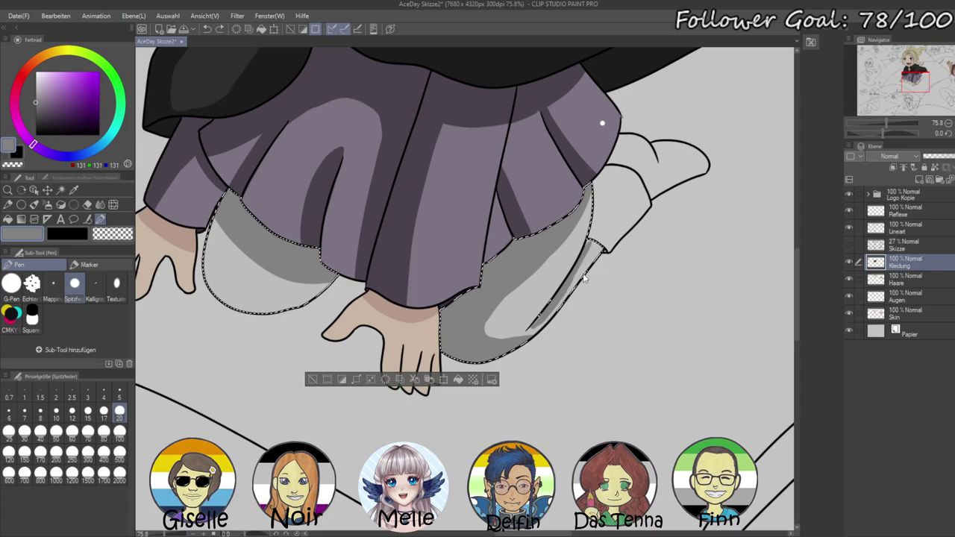
mouse_move(567, 288)
left_mouse_down()
mouse_move(590, 246)
mouse_move(582, 261)
mouse_move(601, 241)
mouse_move(590, 252)
mouse_move(608, 248)
mouse_move(585, 262)
left_mouse_up()
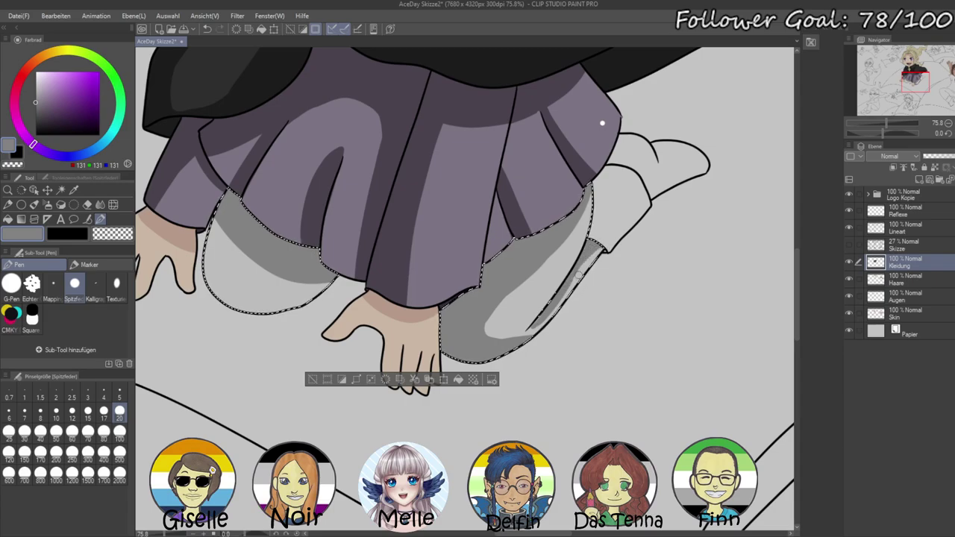
- Trim the shadow along the right leg's fold line into a narrow taper with light grey RGB 189, 189, 189, and deselect the legs
left_click_drag(883, 134, 908, 127)
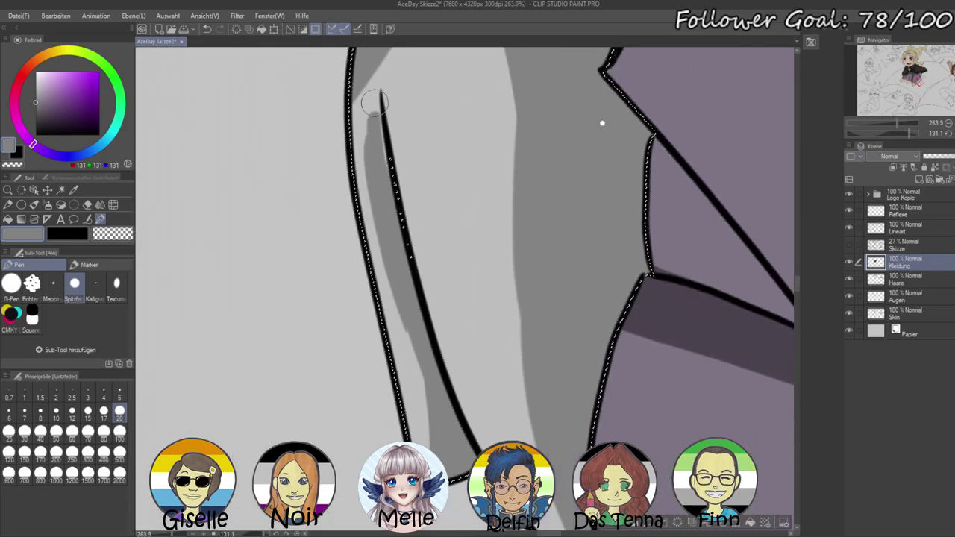
left_click(409, 114, "alt")
mouse_move(385, 85)
left_mouse_down()
mouse_move(364, 128)
mouse_move(365, 222)
left_mouse_up()
left_click_drag(382, 282, 394, 328)
left_click_drag(367, 170, 422, 446)
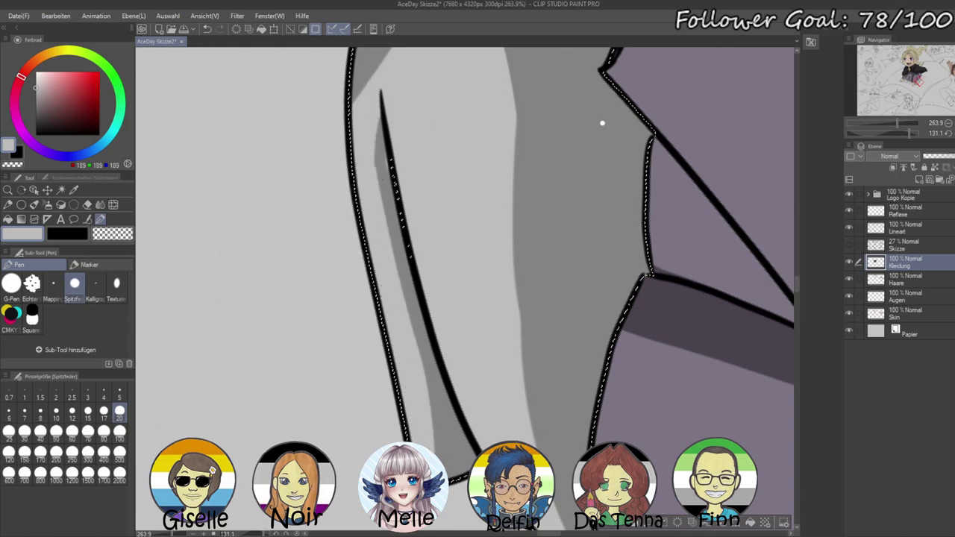
left_click_drag(415, 186, 427, 275)
left_click(395, 151, "alt")
left_click(399, 159, "alt")
mouse_move(375, 201)
left_mouse_down()
mouse_move(437, 82)
mouse_move(474, 69)
mouse_move(497, 94)
mouse_move(511, 154)
mouse_move(520, 424)
left_mouse_up()
left_click_drag(501, 390, 481, 211)
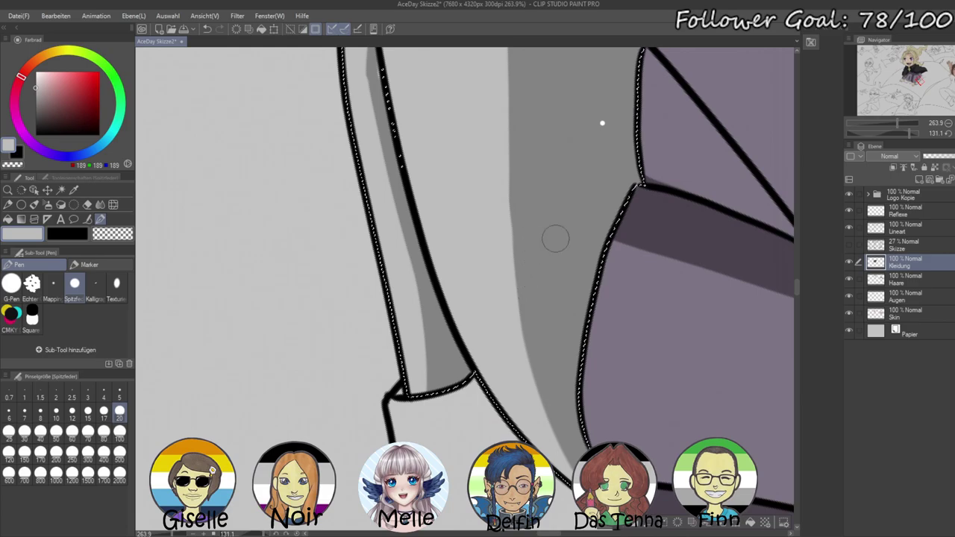
left_click(949, 132)
left_click_drag(895, 124, 877, 136)
key("ctrl+d")
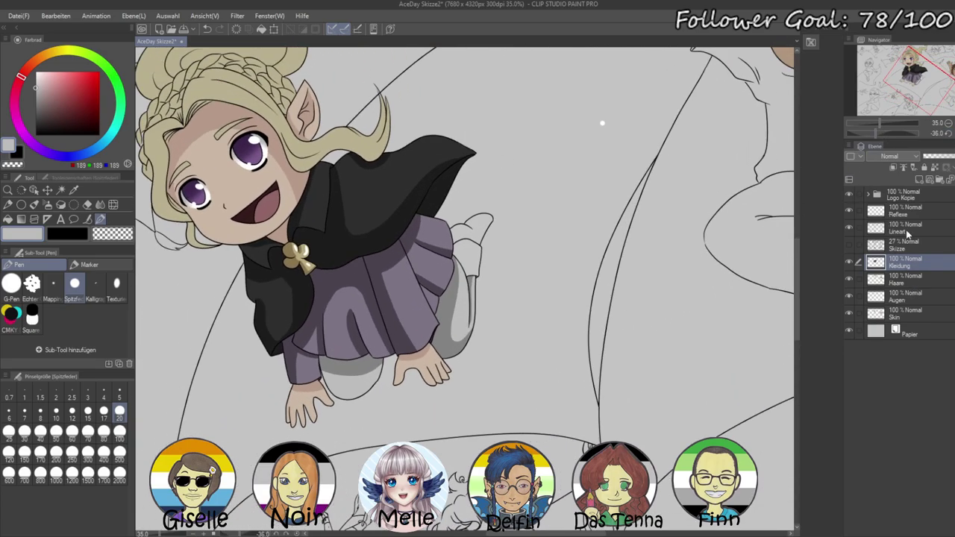
- Select the shaft and foot of the boot from the Lineart layer and fill them with violet RGB 107, 79, 126 on Kleidung
left_click(907, 233)
left_click(65, 190)
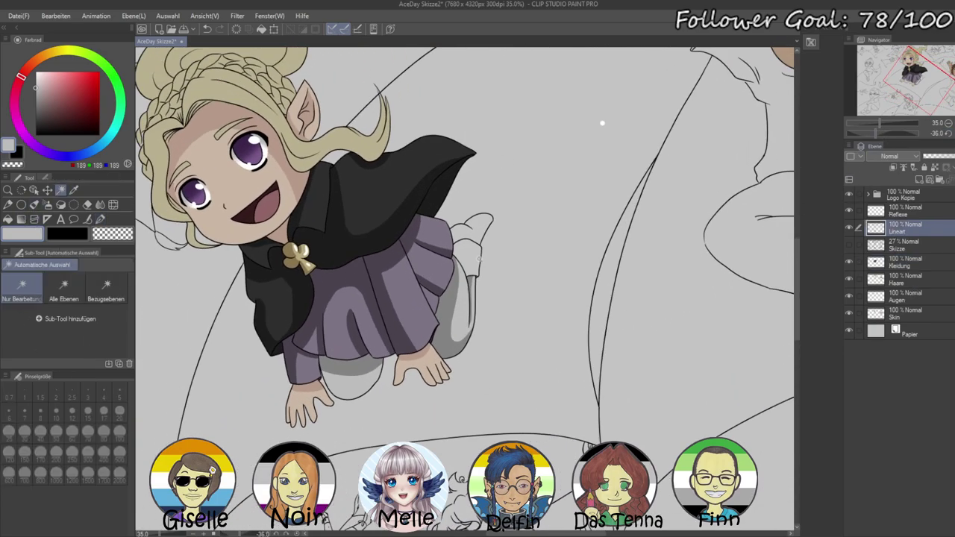
left_click(479, 259)
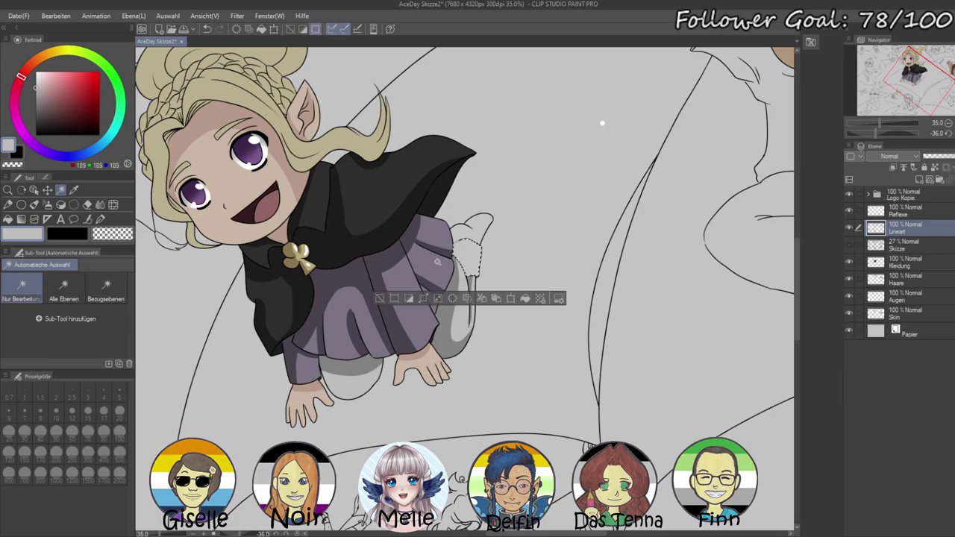
left_click(477, 223)
left_click_drag(880, 126, 888, 124)
left_click(904, 261)
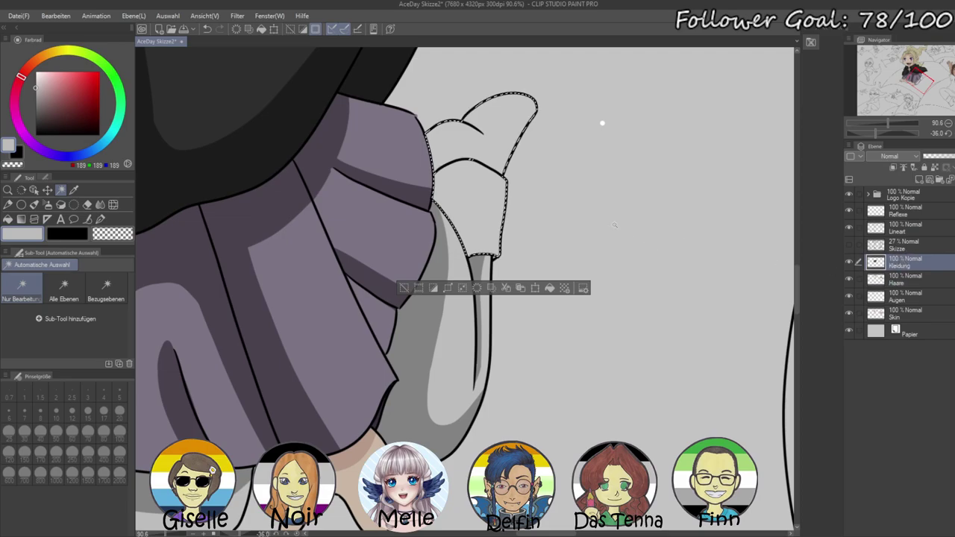
left_click_drag(608, 106, 596, 178)
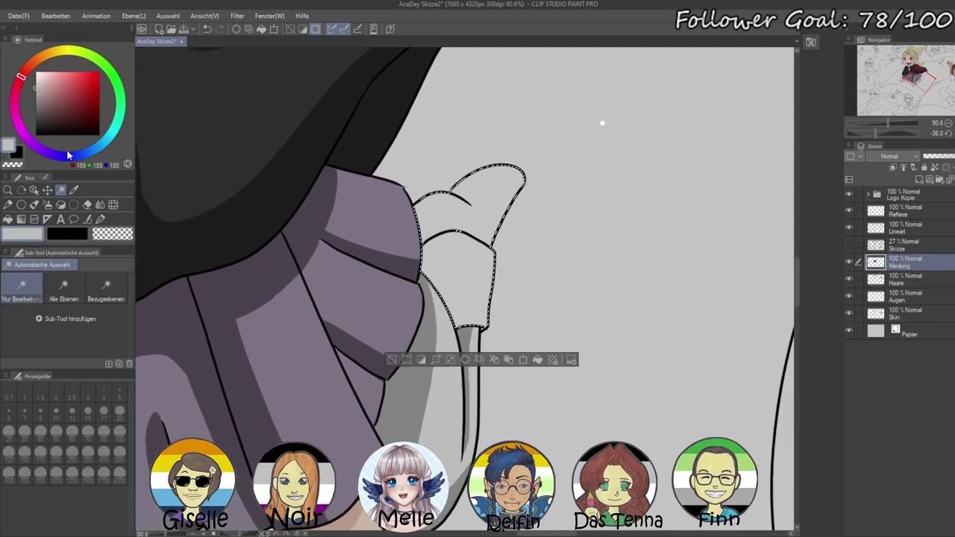
right_click(281, 375)
- Shade the boot's shaft and ankle on the side near the dress with dark violet RGB 65, 45, 79, using the size 80 pen
left_click_drag(49, 104, 62, 115)
left_click(100, 220)
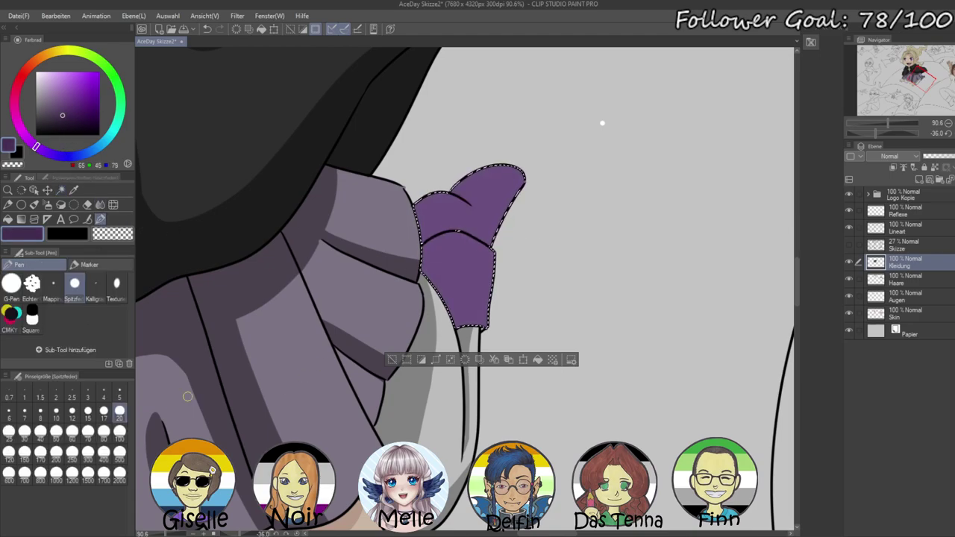
left_click(105, 433)
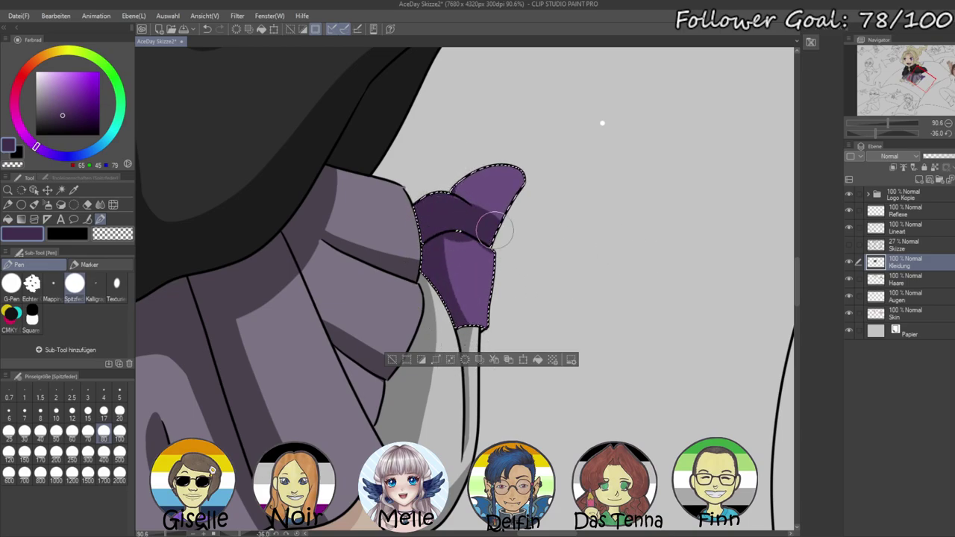
left_click_drag(459, 231, 451, 326)
left_click_drag(479, 233, 514, 242)
left_click_drag(457, 249, 450, 329)
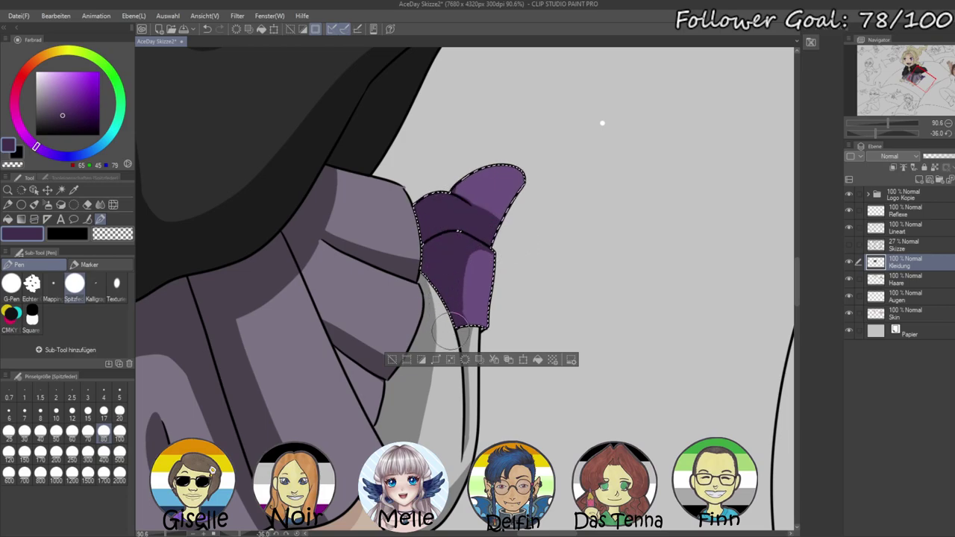
left_click(895, 134)
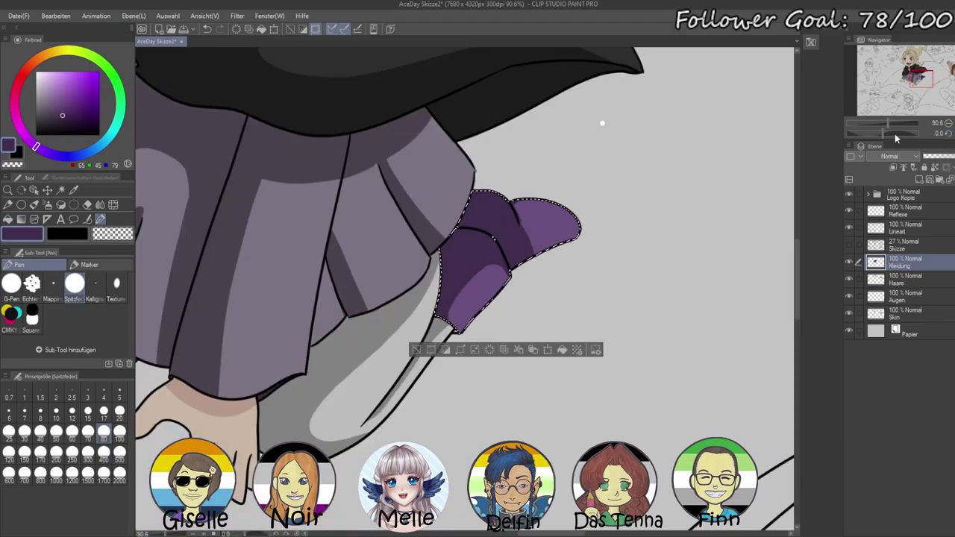
mouse_move(895, 134)
left_mouse_down()
mouse_move(885, 130)
mouse_move(894, 120)
left_mouse_up()
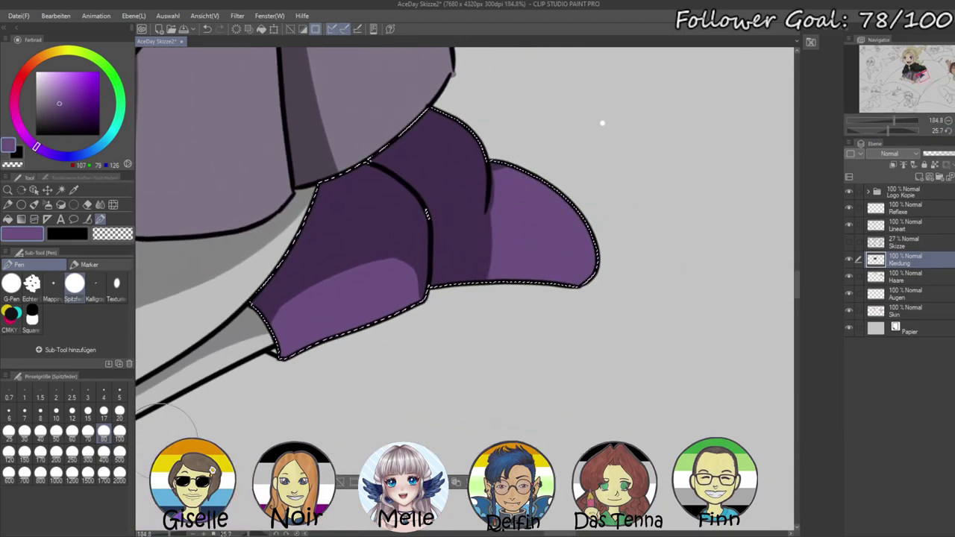
- Trim the shadow edge on the boot's foot with violet RGB 107, 79, 126 and the size 20 pen, and deselect the boot
left_click(119, 411)
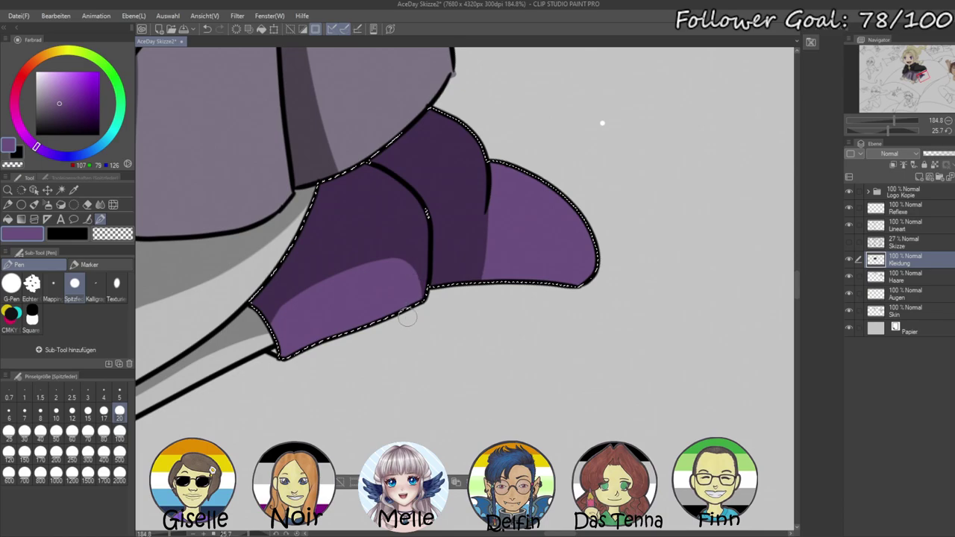
left_click_drag(345, 320, 455, 296)
key("ctrl+d")
- Fill the small gap at the boot cuff's lower corner with very dark violet RGB 46, 32, 56, using the size 10 pen
left_click(440, 216, "alt")
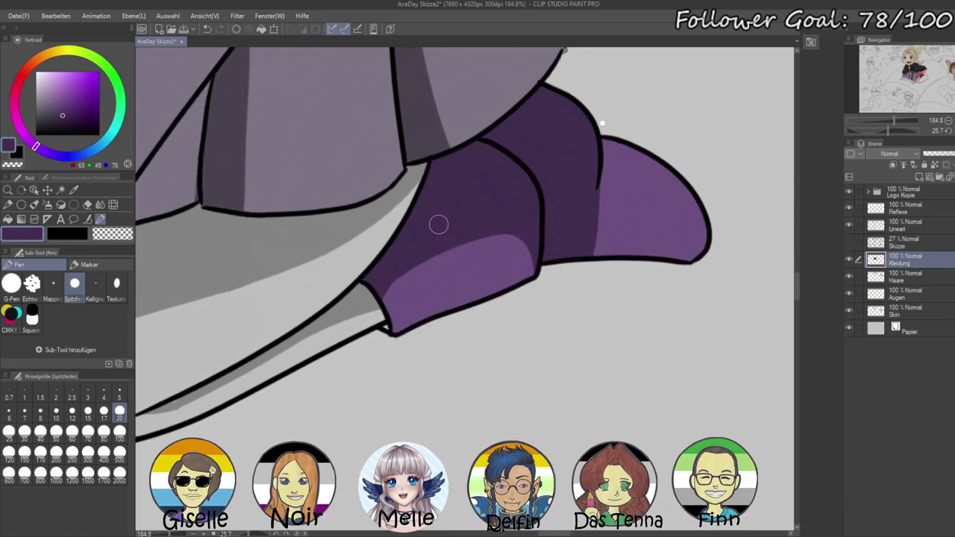
left_click_drag(896, 118, 896, 119)
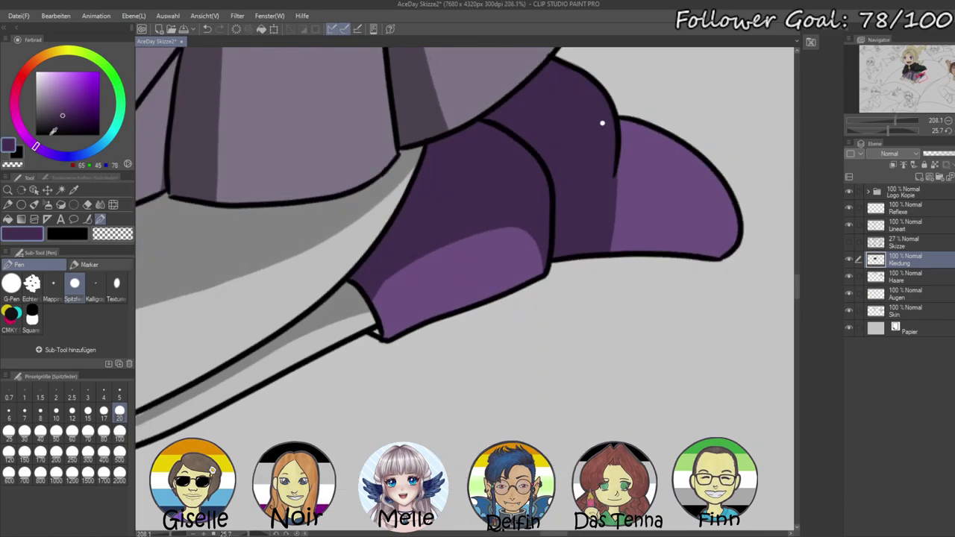
left_click(62, 121)
left_click(56, 411)
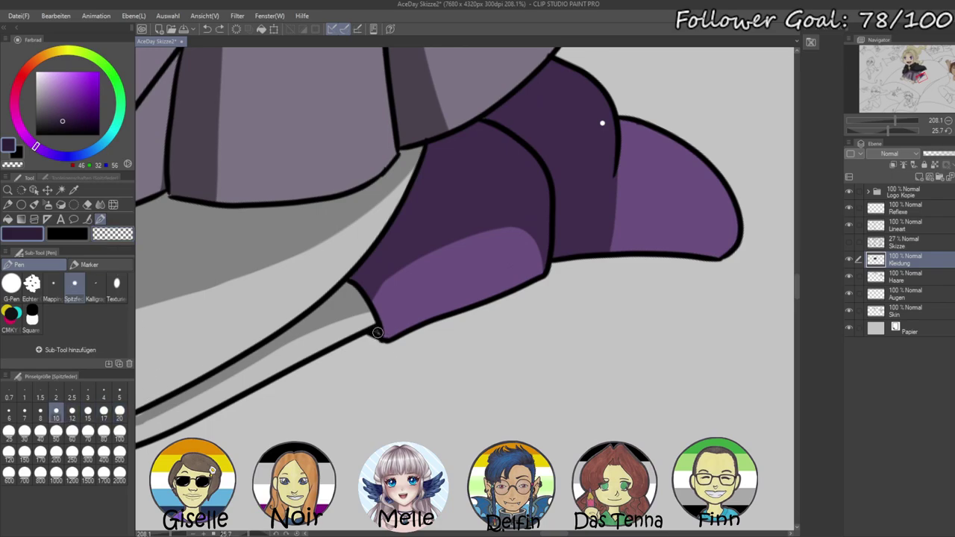
- On the Haare layer, shade the thin blonde strand beside the elf's face with brown RGB 137, 119, 99, using the size 20 pen
left_click_drag(904, 119, 871, 120)
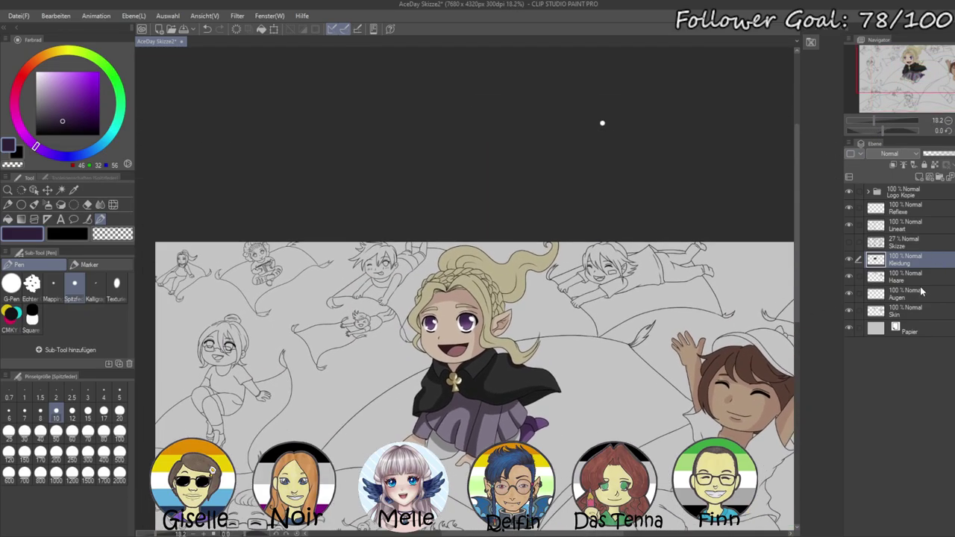
left_click(924, 276)
left_click_drag(876, 119, 885, 119)
left_click(453, 170, "alt")
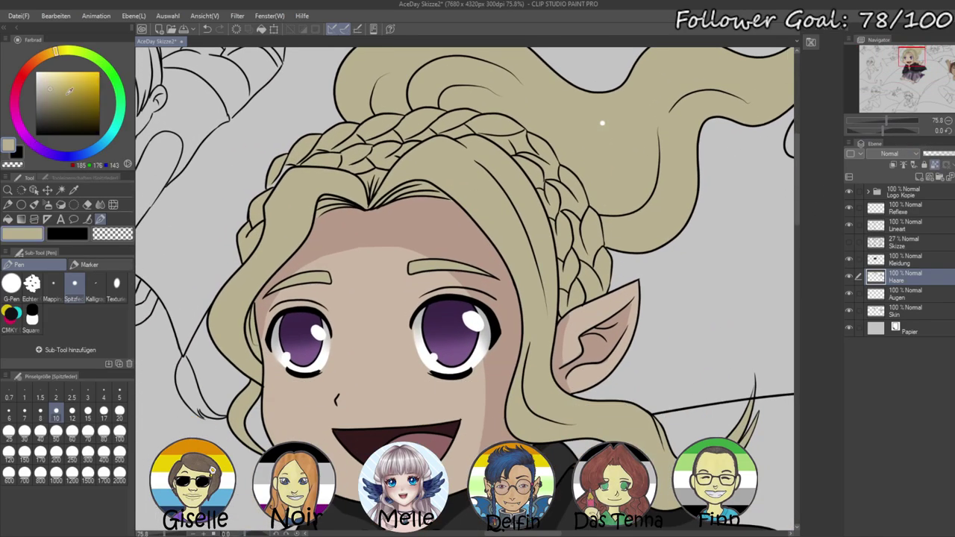
left_click_drag(53, 54, 43, 56)
left_click(53, 100)
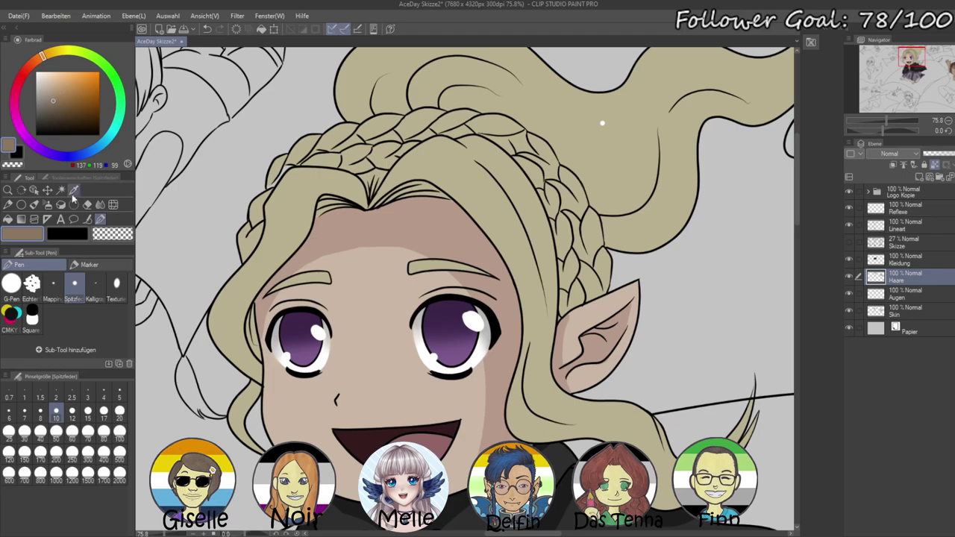
left_click(119, 410)
left_click_drag(253, 313, 249, 347)
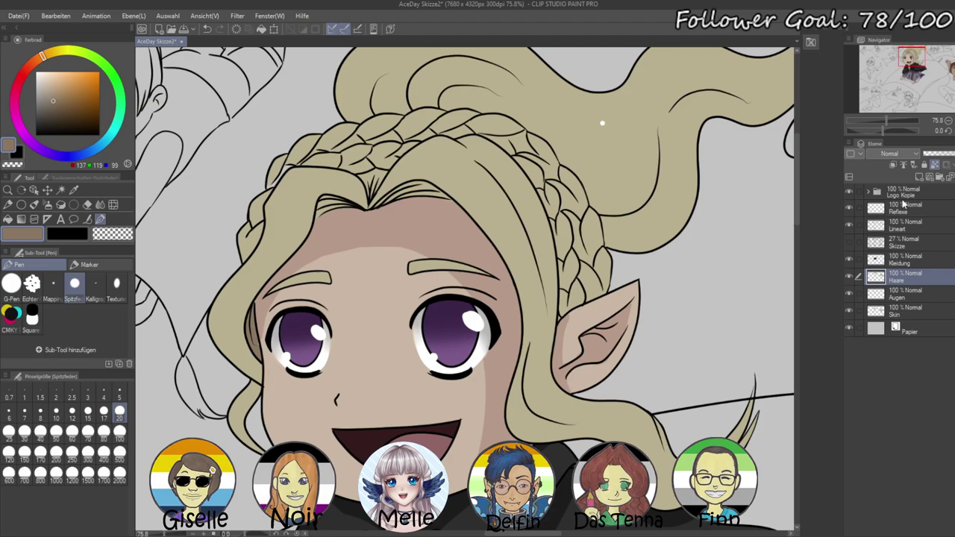
left_click_drag(887, 123, 890, 123)
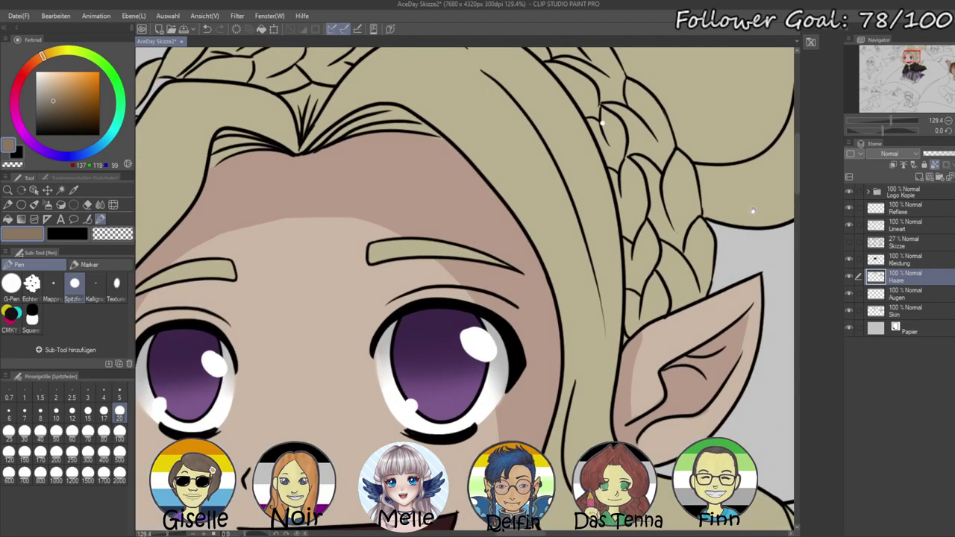
left_click_drag(384, 392, 666, 286)
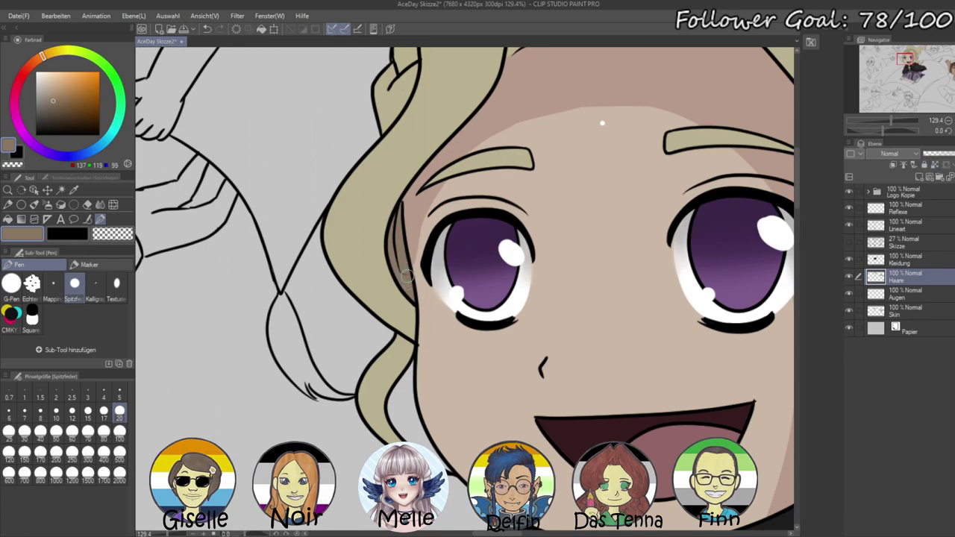
- Shade the cheek curl and the wavy front strand on the side away from the ear, using the size 60 pen
left_click_drag(889, 119, 870, 122)
left_click(72, 432)
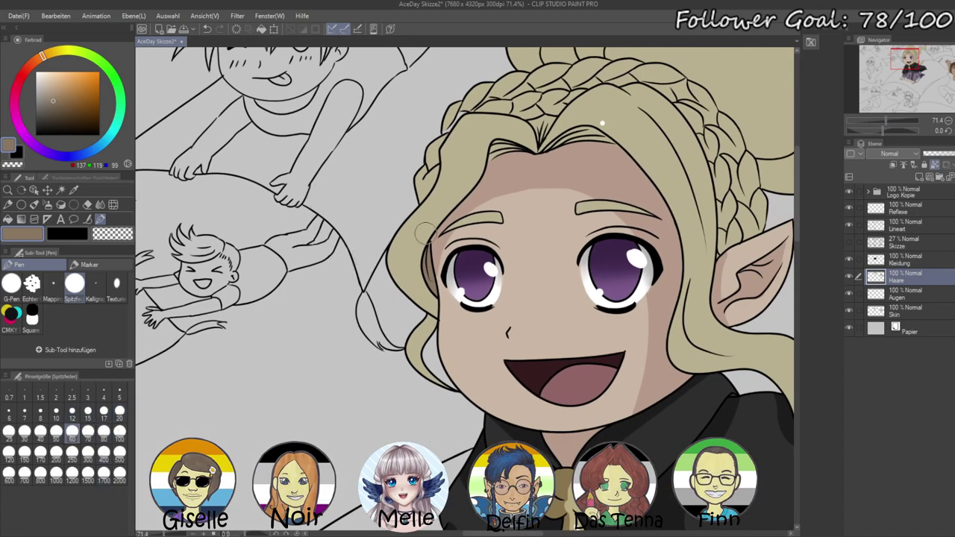
mouse_move(415, 322)
left_mouse_down()
mouse_move(442, 334)
mouse_move(420, 319)
mouse_move(443, 323)
mouse_move(422, 318)
mouse_move(442, 334)
mouse_move(424, 322)
mouse_move(429, 328)
mouse_move(411, 335)
mouse_move(423, 395)
mouse_move(410, 364)
mouse_move(422, 330)
mouse_move(410, 360)
left_mouse_up()
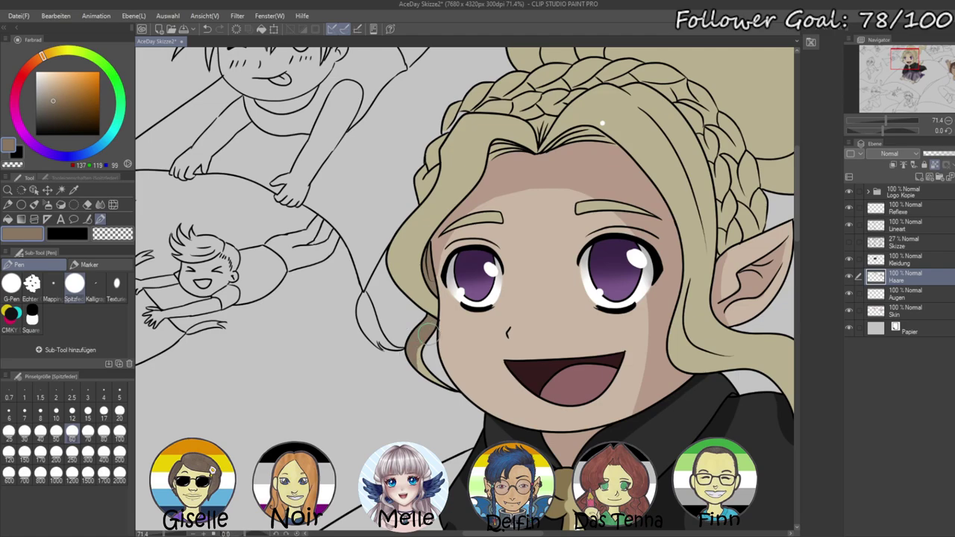
left_click_drag(494, 273, 470, 335)
mouse_move(492, 221)
left_mouse_down()
mouse_move(476, 229)
mouse_move(468, 210)
mouse_move(507, 224)
mouse_move(526, 221)
mouse_move(539, 200)
mouse_move(597, 212)
mouse_move(586, 215)
left_mouse_up()
mouse_move(497, 219)
left_mouse_down()
mouse_move(508, 212)
mouse_move(463, 224)
mouse_move(497, 208)
mouse_move(457, 256)
left_mouse_up()
mouse_move(452, 184)
left_mouse_down()
mouse_move(371, 311)
mouse_move(409, 370)
left_mouse_up()
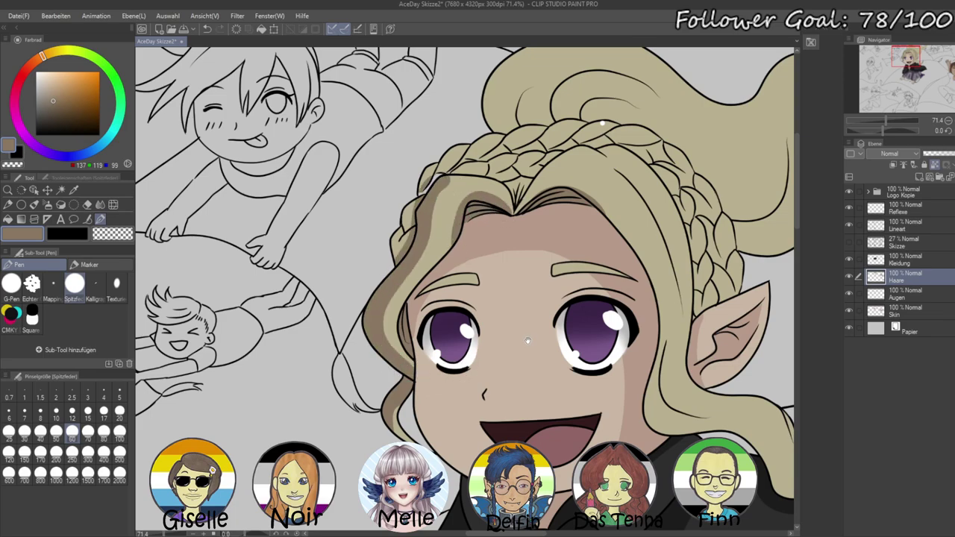
- Shade the fringe along the parting and forehead and the inner edge of the long strand in front of the ear
left_click_drag(527, 342, 450, 341)
mouse_move(446, 211)
left_mouse_down()
mouse_move(482, 182)
mouse_move(542, 217)
left_mouse_up()
mouse_move(569, 254)
left_mouse_down()
mouse_move(583, 361)
mouse_move(579, 431)
mouse_move(653, 423)
left_mouse_up()
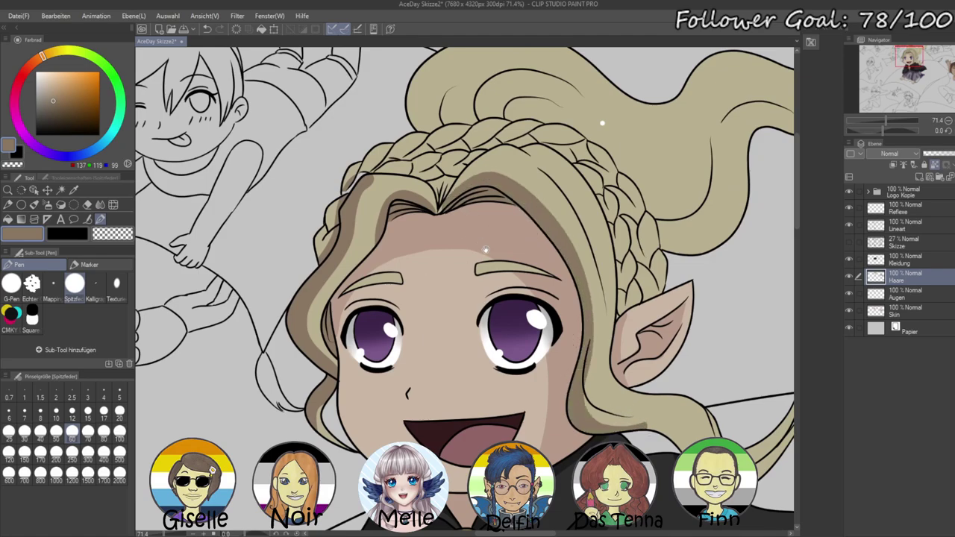
- Fill the uncoloured gap between the lower braid and the front strand with the brown hair shadow, using the size 20 pen
left_click_drag(480, 244, 583, 293)
left_click_drag(886, 120, 888, 120)
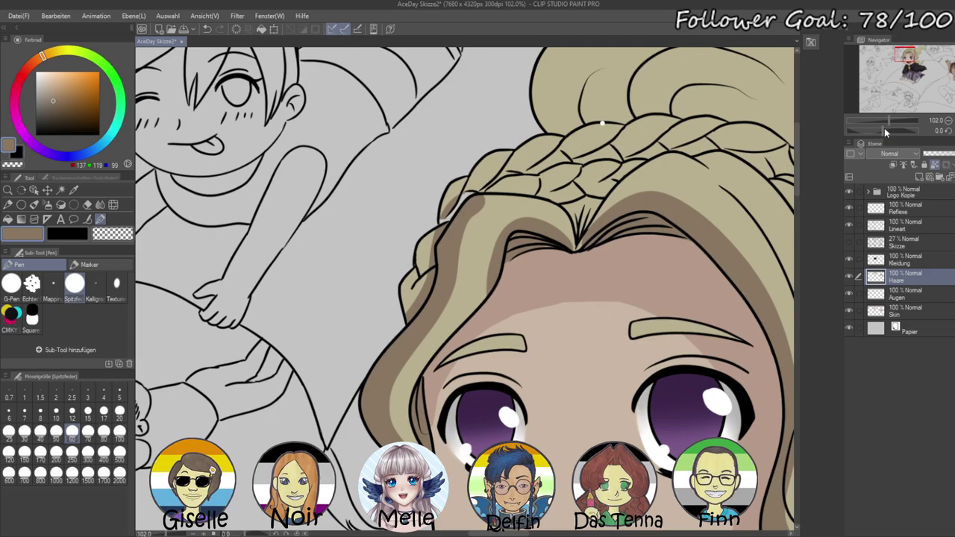
left_click_drag(885, 130, 872, 130)
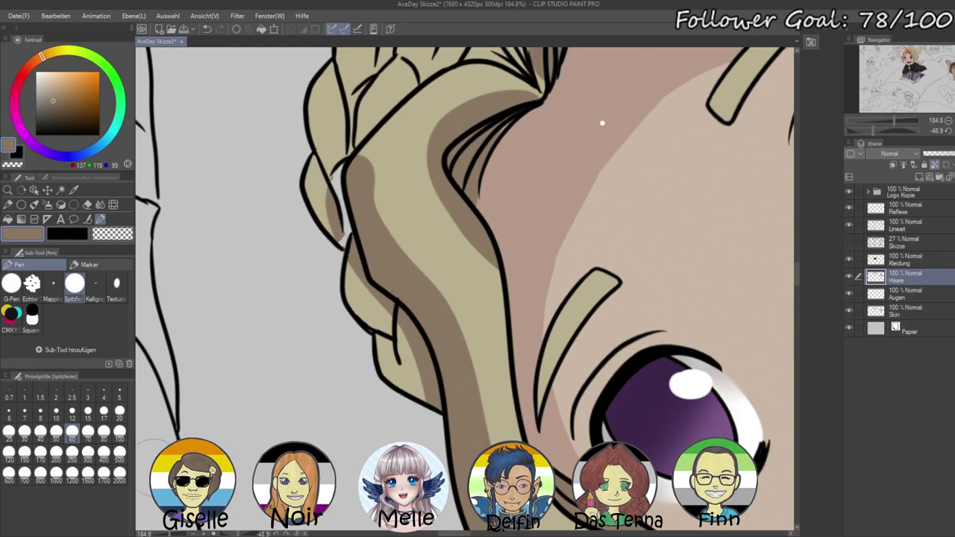
left_click(118, 419)
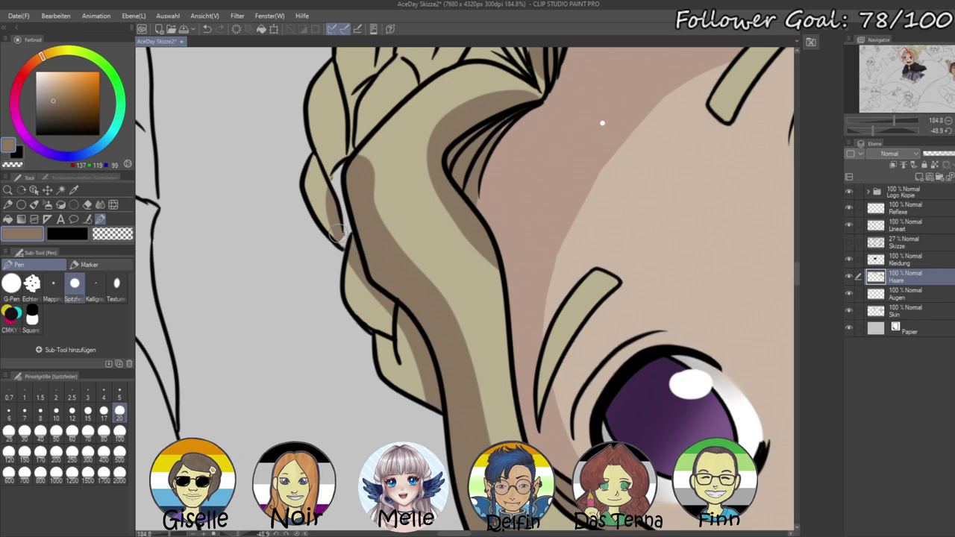
left_click_drag(340, 197, 343, 182)
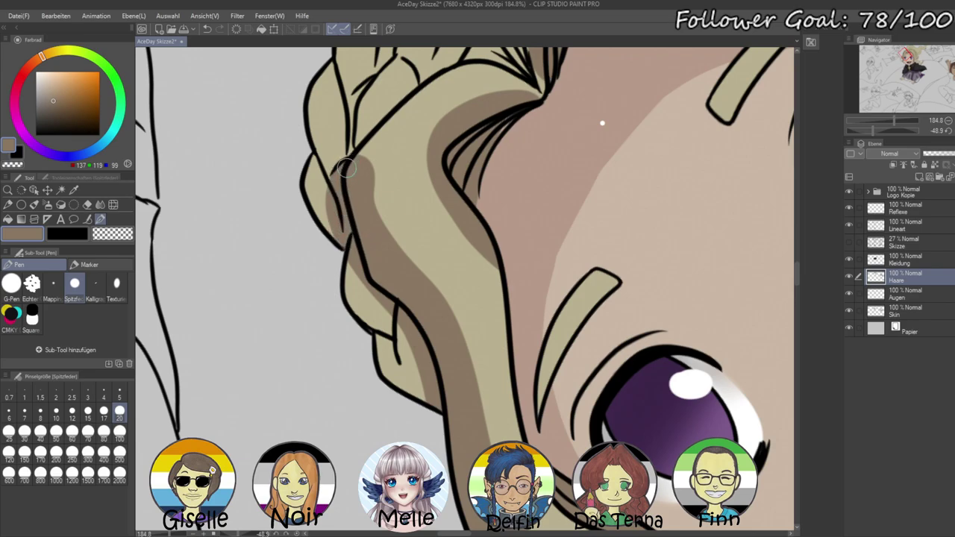
- Shade the lower braid segments beside the front strand along their overlapping edges, working up towards the parting
scroll(397, 169, "up", 3)
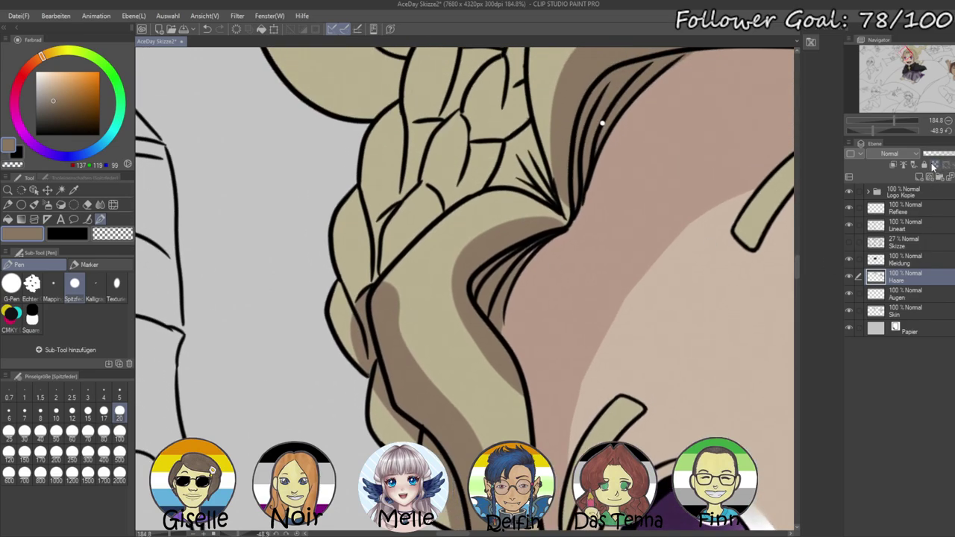
left_click_drag(338, 295, 351, 293)
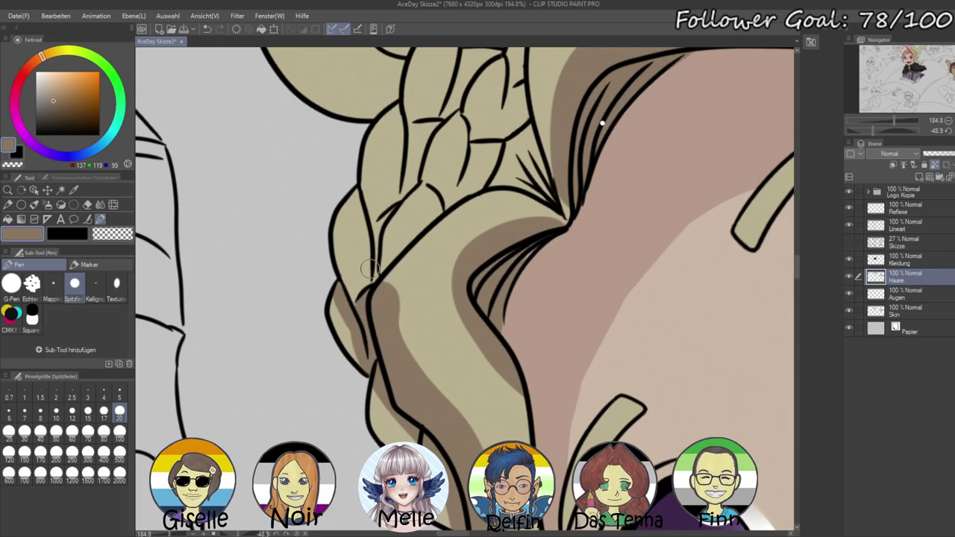
mouse_move(358, 192)
left_mouse_down()
mouse_move(363, 237)
mouse_move(353, 318)
mouse_move(376, 280)
mouse_move(377, 241)
mouse_move(394, 209)
mouse_move(430, 189)
mouse_move(440, 207)
mouse_move(376, 278)
left_mouse_up()
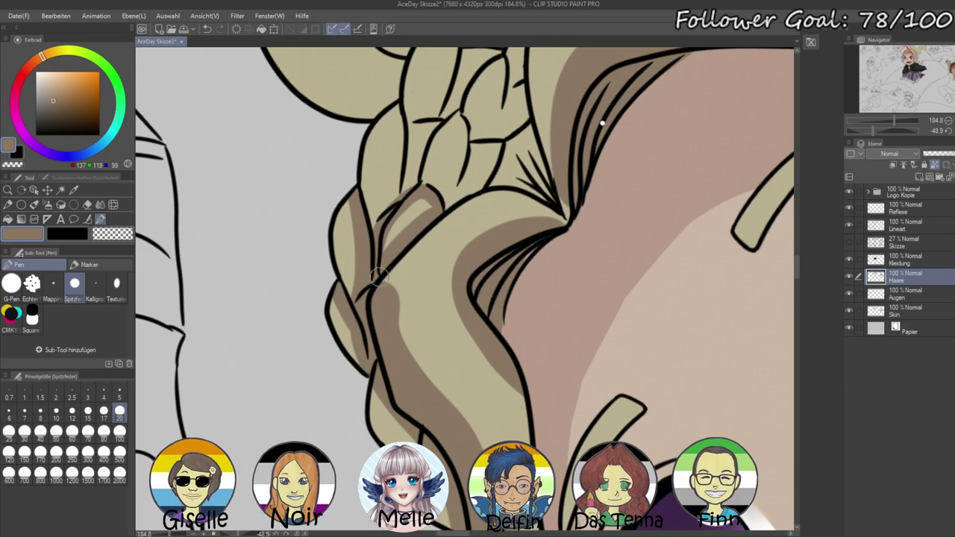
left_click_drag(407, 193, 389, 253)
mouse_move(374, 159)
left_mouse_down()
mouse_move(376, 224)
mouse_move(423, 179)
mouse_move(453, 213)
mouse_move(428, 256)
mouse_move(432, 228)
left_mouse_up()
left_click_drag(457, 218, 485, 202)
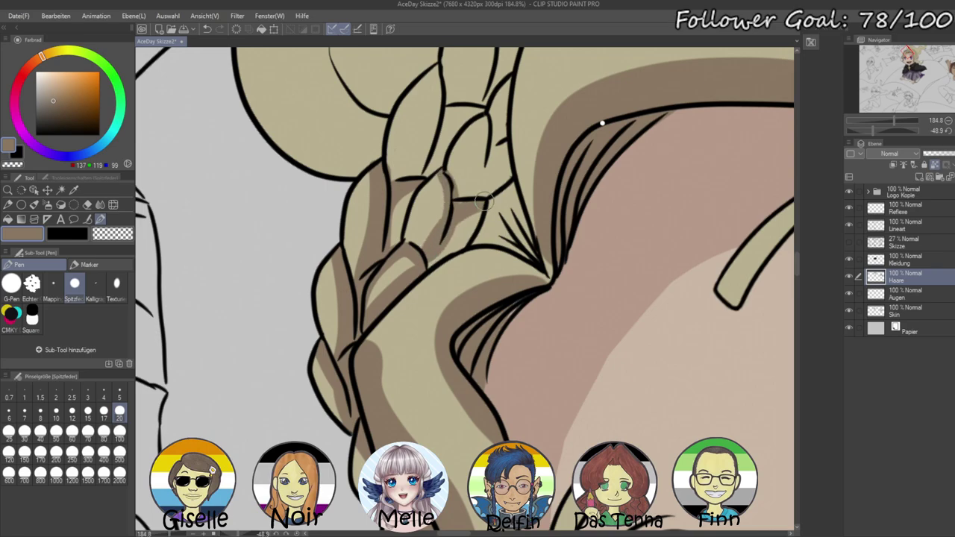
- Shade the braid strands just behind the hair parting with the brown hair shadow colour on the Haare layer
mouse_move(490, 252)
left_mouse_down()
mouse_move(537, 257)
mouse_move(523, 241)
mouse_move(546, 276)
left_mouse_up()
mouse_move(519, 230)
left_mouse_down()
mouse_move(510, 196)
mouse_move(503, 200)
left_mouse_up()
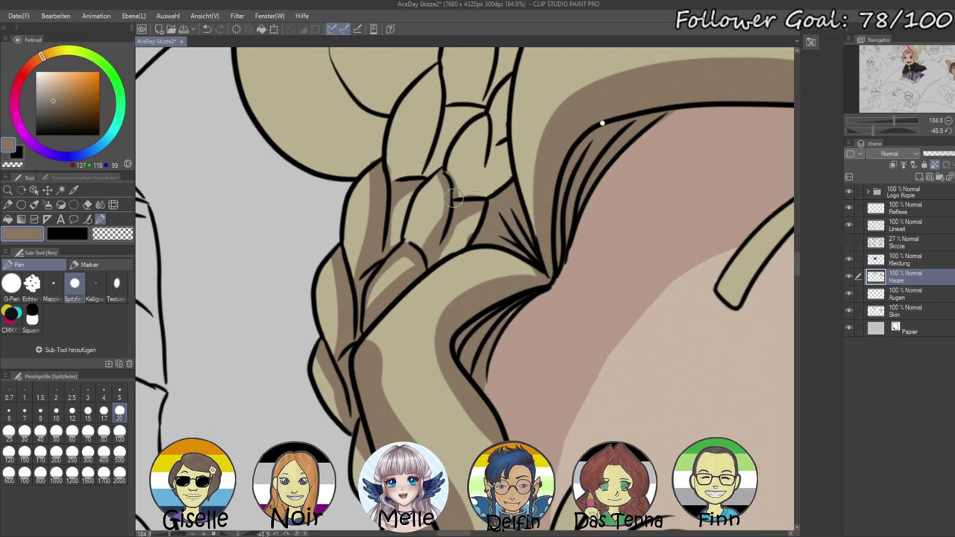
mouse_move(451, 190)
left_mouse_down()
mouse_move(489, 131)
mouse_move(475, 189)
mouse_move(492, 175)
mouse_move(488, 196)
left_mouse_up()
left_click_drag(496, 155, 506, 151)
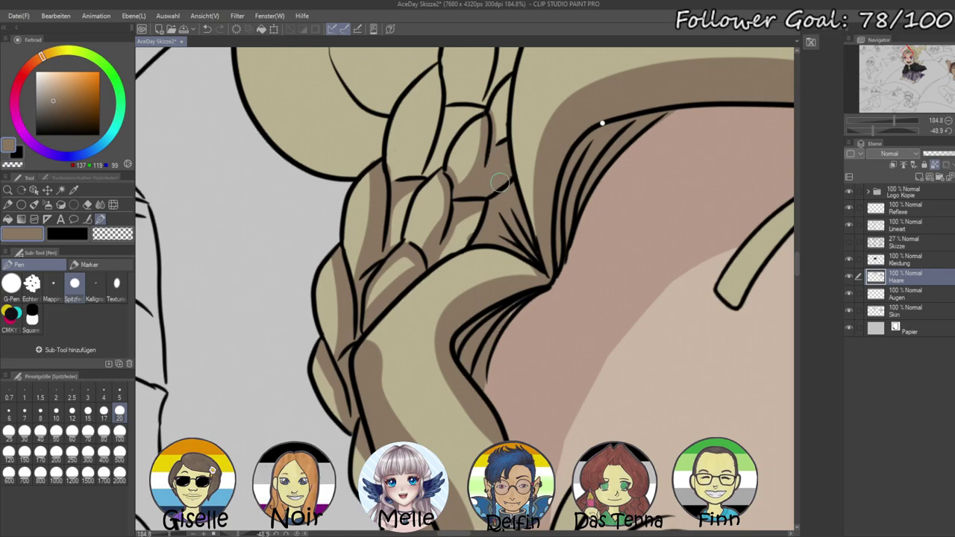
mouse_move(439, 257)
left_mouse_down()
mouse_move(476, 229)
mouse_move(485, 201)
left_mouse_up()
left_click_drag(497, 151, 520, 78)
left_click(522, 92, "alt")
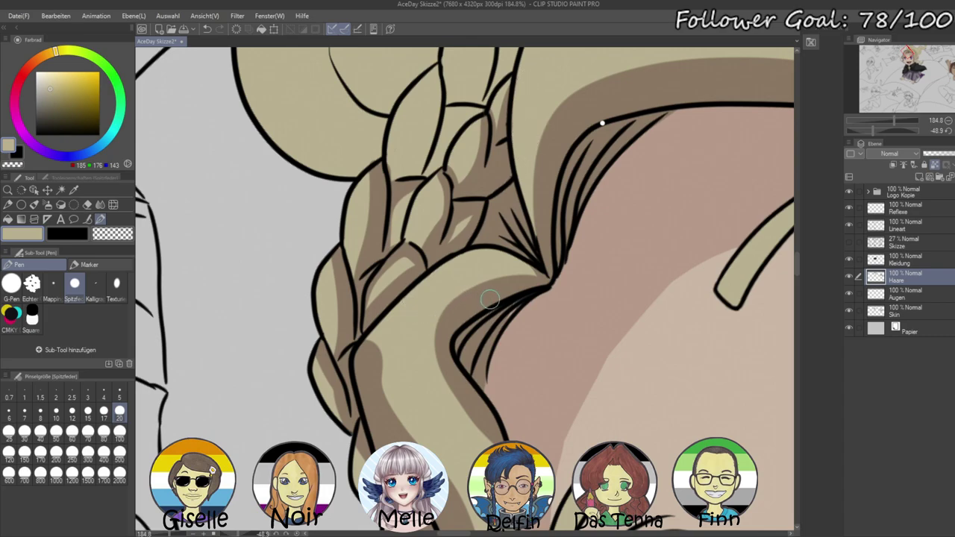
- Pick up the brown shadow colour again and shade the next braid strands further along the crown
scroll(464, 295, "up", 3)
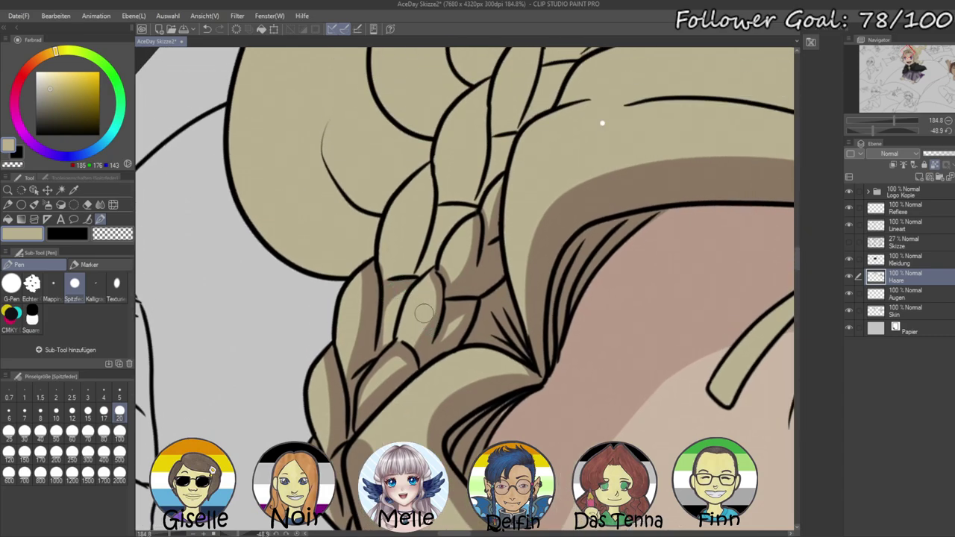
left_click(475, 285, "alt")
mouse_move(381, 277)
left_mouse_down()
mouse_move(410, 265)
mouse_move(433, 213)
left_mouse_up()
mouse_move(437, 181)
left_mouse_down()
mouse_move(412, 272)
mouse_move(456, 211)
mouse_move(474, 209)
mouse_move(441, 221)
mouse_move(470, 206)
mouse_move(438, 200)
mouse_move(467, 187)
mouse_move(483, 81)
left_mouse_up()
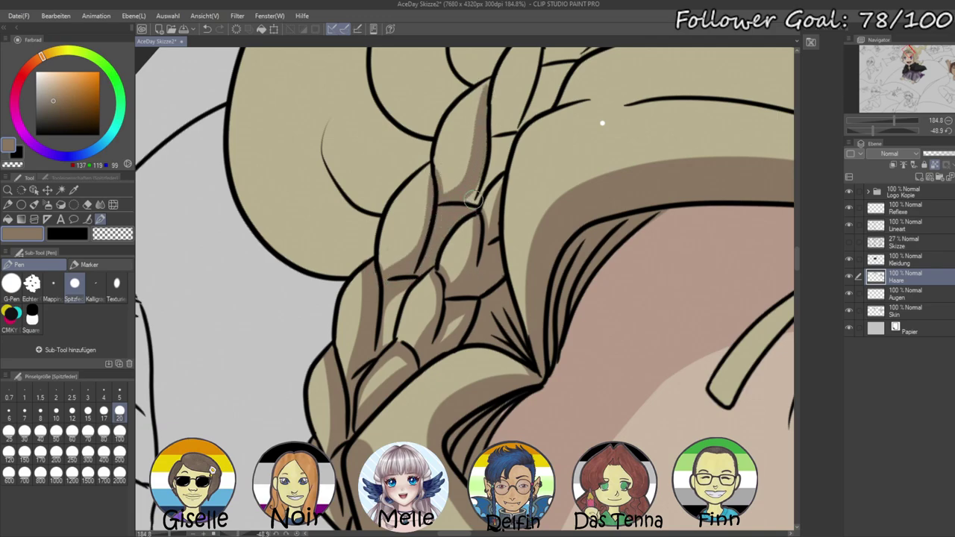
mouse_move(481, 180)
left_mouse_down()
mouse_move(438, 234)
mouse_move(473, 212)
mouse_move(490, 156)
mouse_move(460, 221)
mouse_move(437, 236)
mouse_move(499, 184)
mouse_move(490, 203)
mouse_move(516, 167)
mouse_move(485, 180)
mouse_move(505, 168)
left_mouse_up()
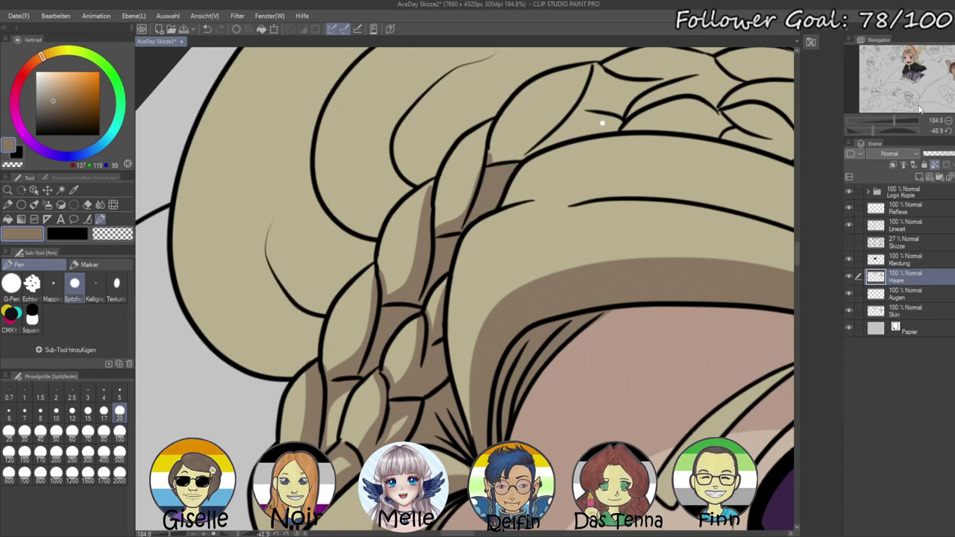
- Rotate the canvas to 51.4 degrees and shade the braid strands where the braid curves over the crown
left_click_drag(873, 130, 894, 131)
mouse_move(615, 337)
left_mouse_down()
mouse_move(529, 219)
mouse_move(511, 260)
mouse_move(573, 329)
left_mouse_up()
mouse_move(492, 223)
left_mouse_down()
mouse_move(515, 289)
mouse_move(519, 342)
mouse_move(511, 347)
mouse_move(500, 261)
left_mouse_up()
left_click_drag(527, 311, 522, 347)
scroll(504, 205, "down", 4)
mouse_move(479, 209)
left_mouse_down()
mouse_move(457, 294)
mouse_move(483, 249)
left_mouse_up()
mouse_move(485, 297)
left_mouse_down()
mouse_move(511, 257)
mouse_move(488, 189)
mouse_move(519, 232)
mouse_move(502, 171)
left_mouse_up()
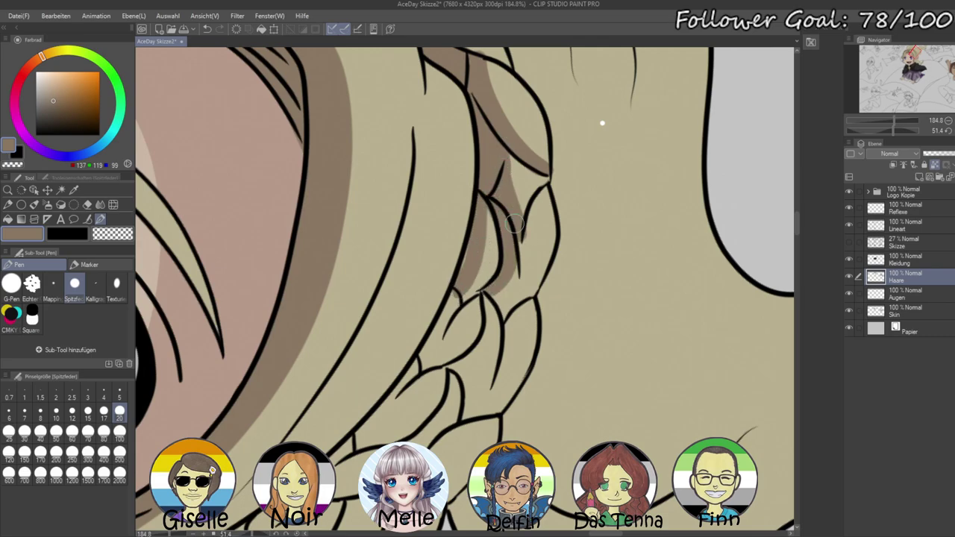
- Shade the remaining braid strands down the side of the head to the ear, resetting the canvas rotation
mouse_move(511, 216)
left_mouse_down()
mouse_move(526, 282)
mouse_move(508, 313)
mouse_move(530, 286)
left_mouse_up()
left_click_drag(530, 302, 558, 197)
mouse_move(487, 176)
left_mouse_down()
mouse_move(451, 270)
mouse_move(482, 189)
mouse_move(450, 256)
mouse_move(505, 185)
mouse_move(526, 241)
mouse_move(512, 284)
mouse_move(506, 263)
mouse_move(480, 262)
mouse_move(514, 214)
mouse_move(483, 261)
mouse_move(492, 274)
mouse_move(523, 259)
mouse_move(488, 308)
mouse_move(461, 240)
mouse_move(444, 261)
mouse_move(501, 201)
left_mouse_up()
mouse_move(433, 274)
left_mouse_down()
mouse_move(392, 303)
mouse_move(393, 319)
mouse_move(435, 278)
mouse_move(439, 311)
mouse_move(491, 288)
mouse_move(496, 307)
mouse_move(477, 297)
mouse_move(481, 317)
mouse_move(481, 279)
mouse_move(496, 253)
mouse_move(485, 307)
mouse_move(538, 210)
mouse_move(536, 191)
mouse_move(546, 205)
mouse_move(493, 291)
mouse_move(515, 213)
mouse_move(503, 205)
mouse_move(535, 186)
mouse_move(598, 206)
left_mouse_up()
left_click(948, 131)
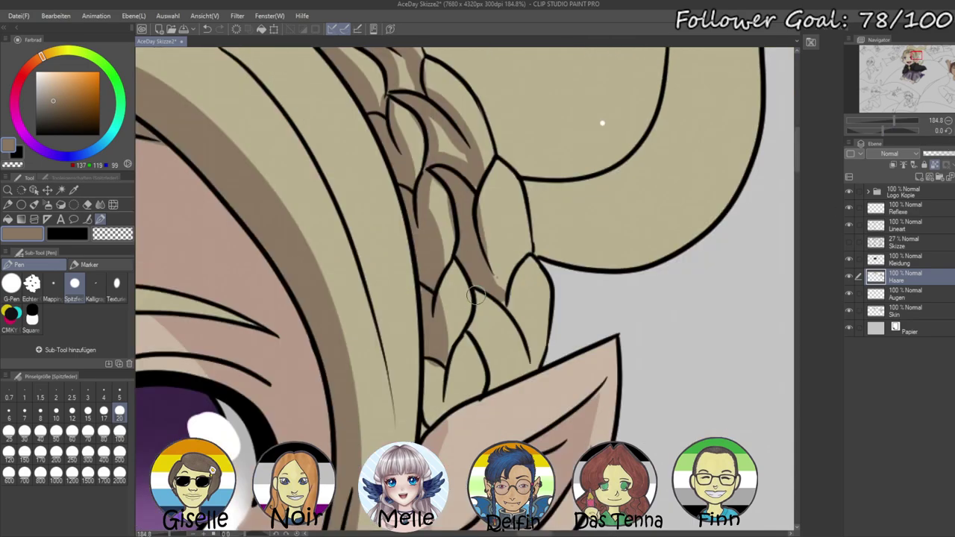
mouse_move(476, 293)
left_mouse_down()
mouse_move(475, 334)
mouse_move(492, 386)
mouse_move(501, 385)
mouse_move(525, 364)
mouse_move(517, 328)
mouse_move(484, 290)
left_mouse_up()
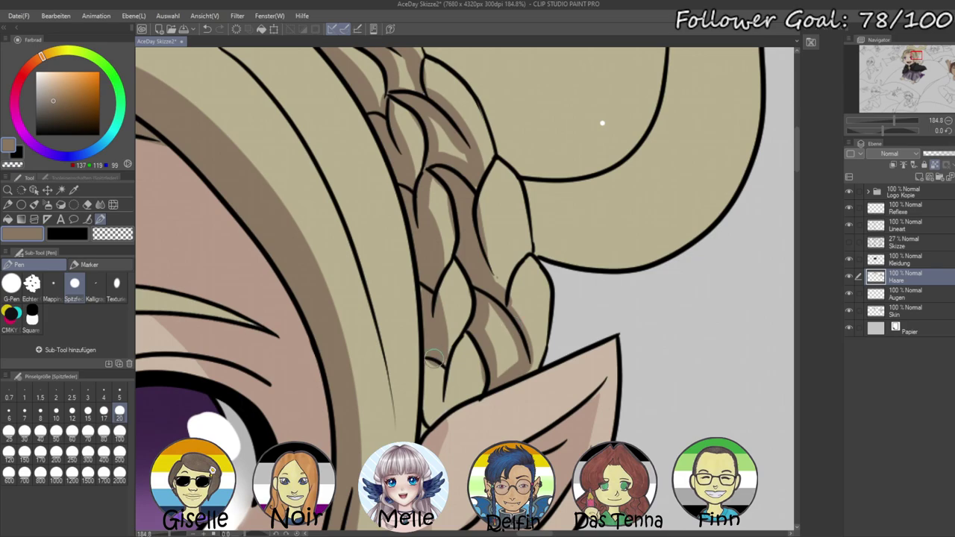
mouse_move(431, 360)
left_mouse_down()
mouse_move(441, 408)
mouse_move(432, 425)
mouse_move(440, 394)
mouse_move(429, 358)
mouse_move(467, 394)
mouse_move(439, 410)
mouse_move(484, 365)
left_mouse_up()
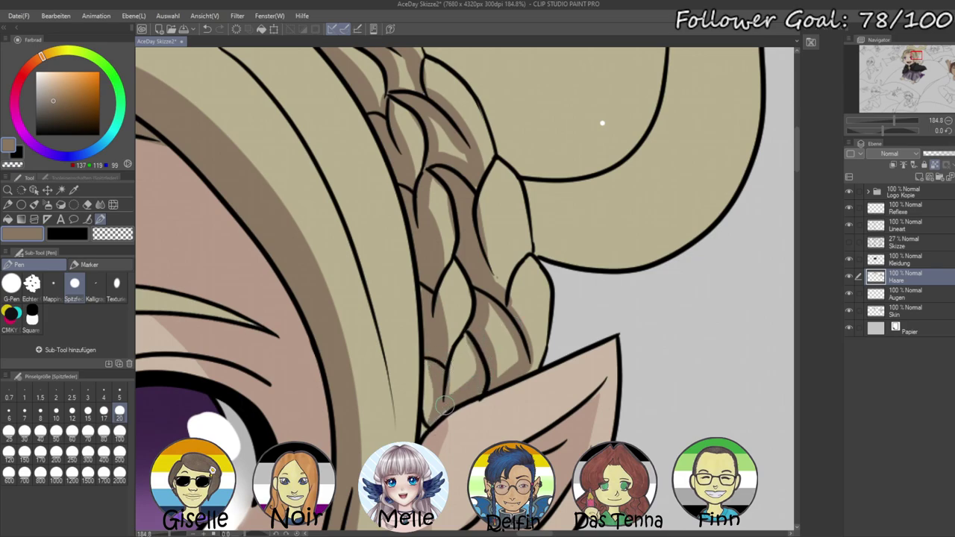
mouse_move(505, 300)
left_mouse_down()
mouse_move(484, 245)
mouse_move(495, 274)
mouse_move(493, 198)
left_mouse_up()
- Set the pen size to 30 and shade the front hair section and its curled end over the shoulder
mouse_move(891, 125)
left_mouse_down()
mouse_move(872, 131)
mouse_move(886, 129)
mouse_move(887, 120)
left_mouse_up()
left_click(25, 431)
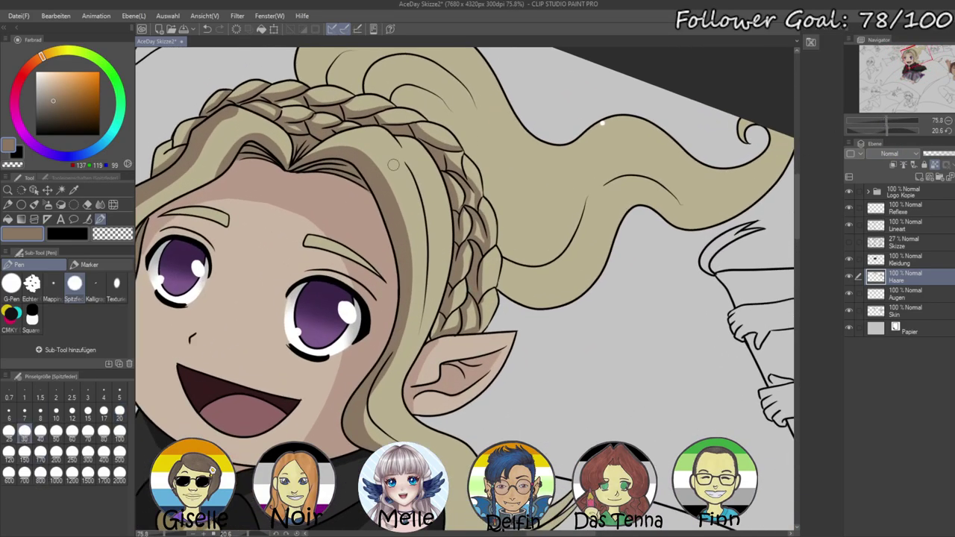
mouse_move(397, 139)
left_mouse_down()
mouse_move(430, 223)
mouse_move(423, 347)
mouse_move(410, 251)
left_mouse_up()
mouse_move(355, 285)
left_mouse_down()
mouse_move(392, 338)
mouse_move(379, 309)
mouse_move(382, 228)
mouse_move(356, 282)
mouse_move(383, 328)
mouse_move(422, 351)
mouse_move(374, 320)
mouse_move(417, 347)
mouse_move(434, 387)
mouse_move(434, 429)
mouse_move(479, 441)
mouse_move(553, 411)
left_mouse_up()
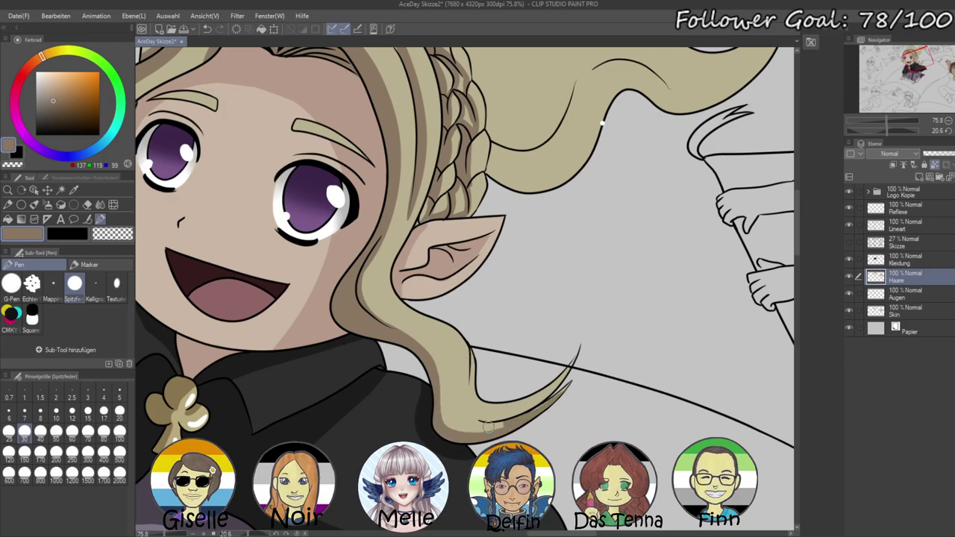
left_click_drag(490, 426, 462, 362)
- Auto-select the ponytail area using the outlines on the Lineart layer
mouse_move(325, 58)
left_mouse_down()
mouse_move(535, 192)
mouse_move(414, 314)
left_mouse_up()
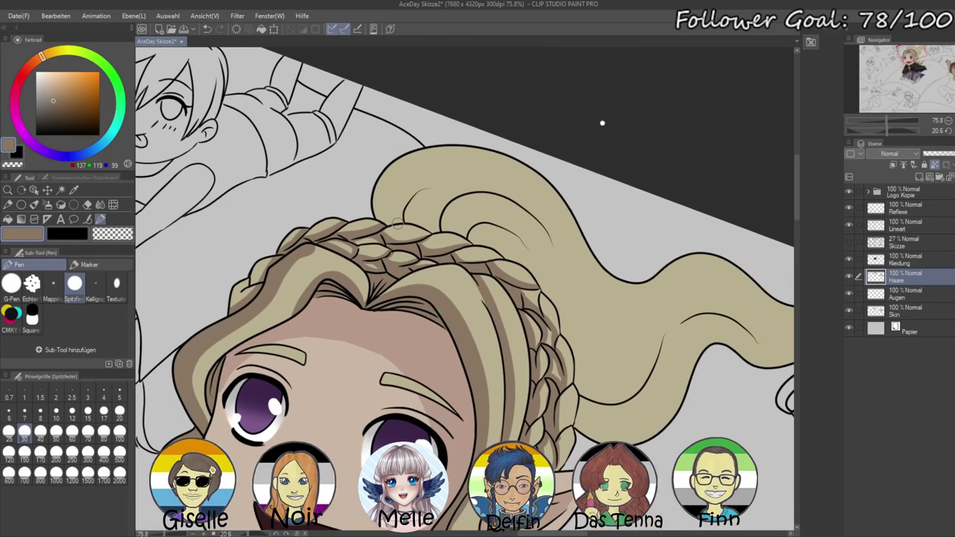
left_click(898, 225)
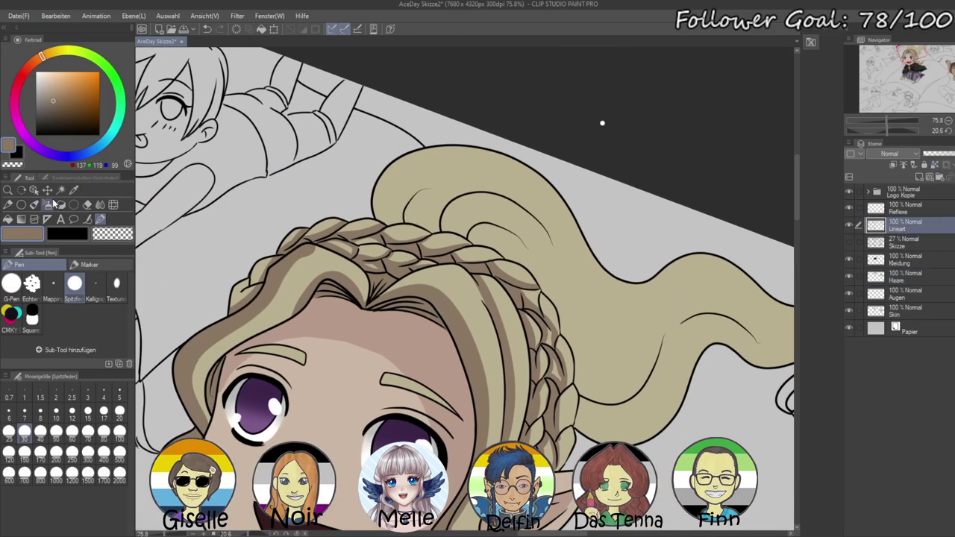
left_click(60, 189)
left_click(501, 196)
left_click_drag(681, 287, 484, 229)
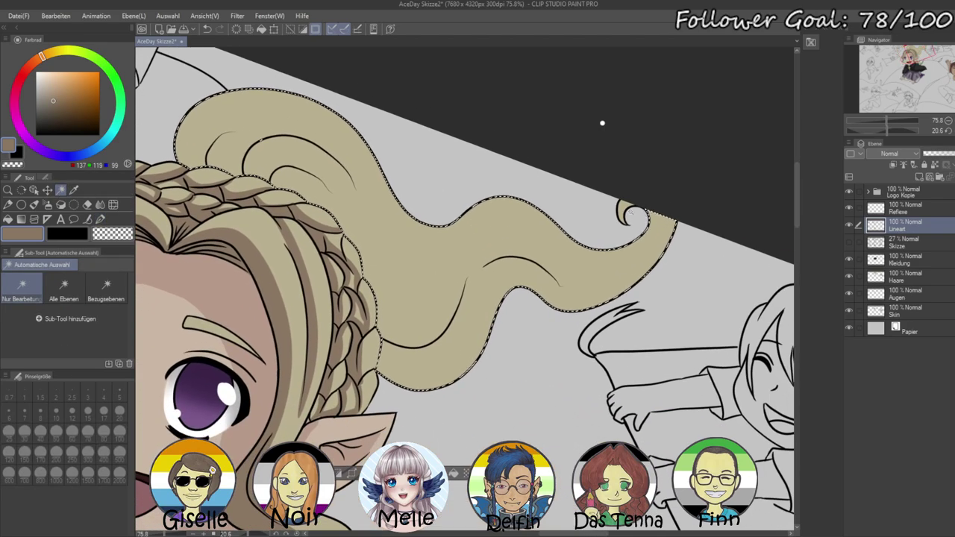
- On the Haare layer, shade the ponytail's outer edges and the area beside the braid with pen sizes 150 and 100
left_click(907, 274)
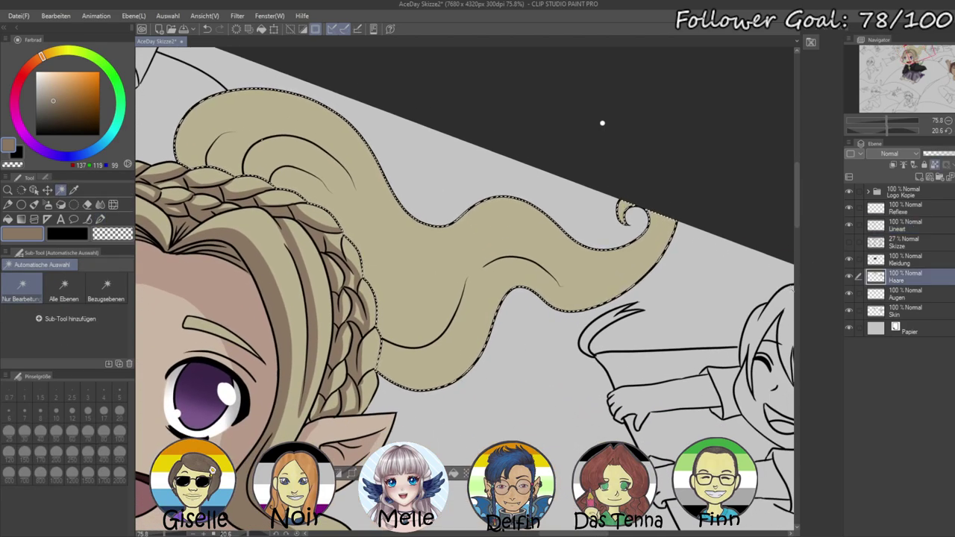
left_click(101, 220)
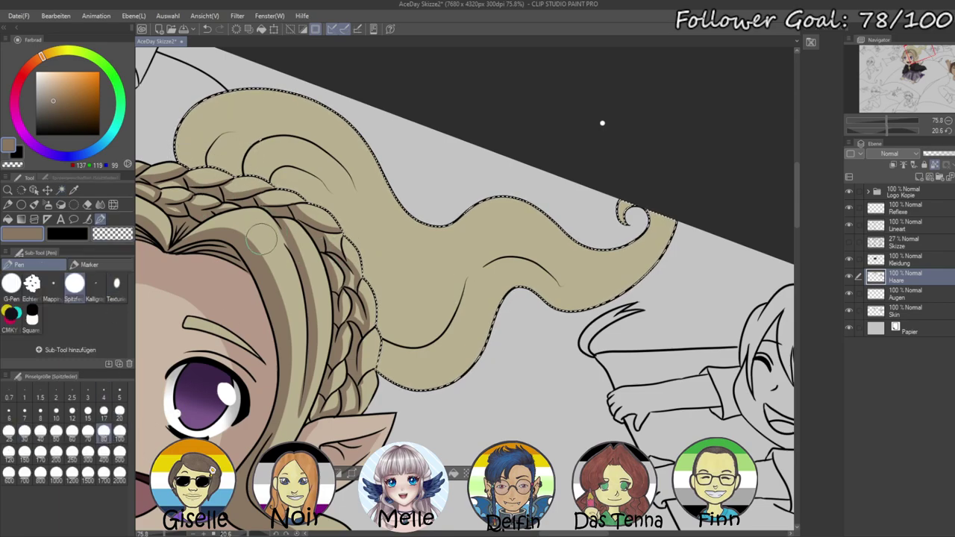
left_click(25, 461)
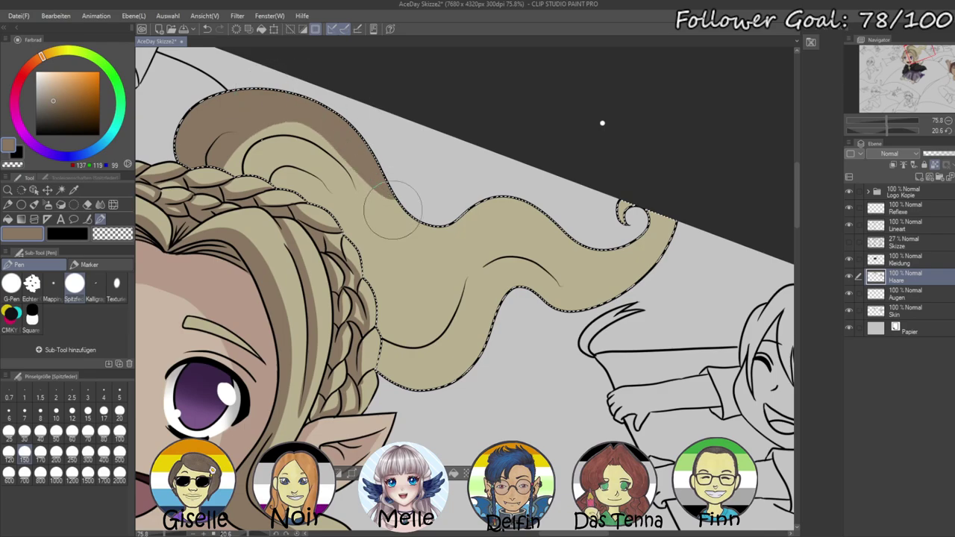
mouse_move(357, 243)
left_mouse_down()
mouse_move(392, 344)
mouse_move(481, 362)
left_mouse_up()
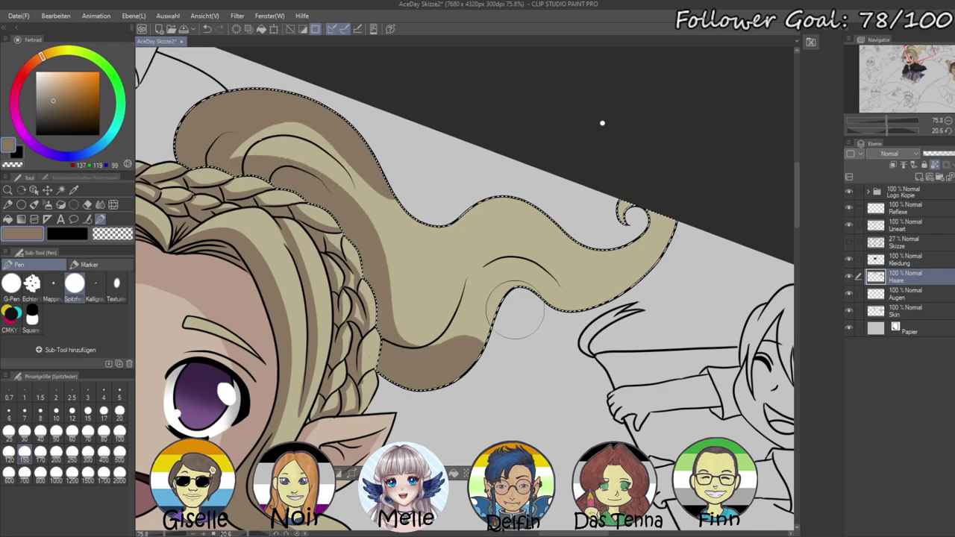
left_click(120, 432)
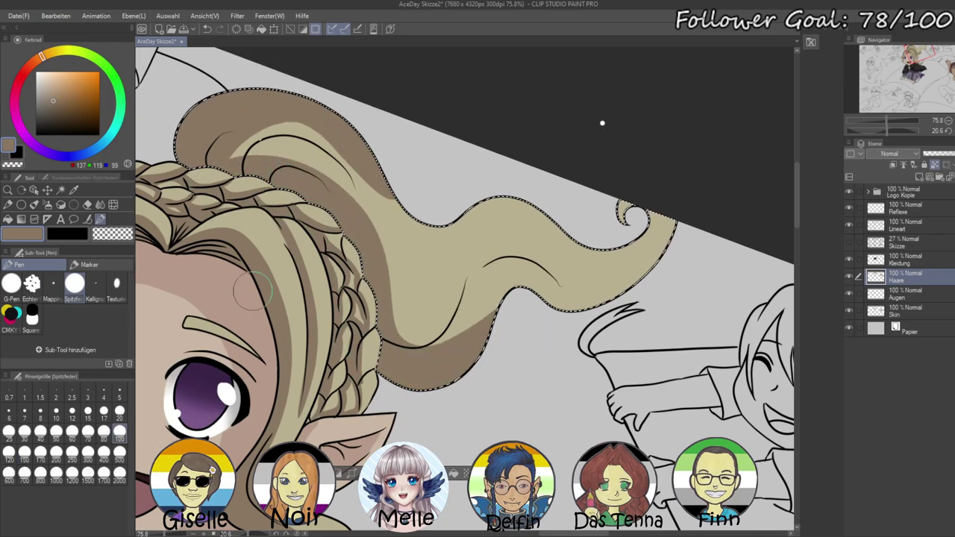
- Set the pen size to 40 and paint brown shadow strands along the ponytail's inner hair lines
left_click(41, 432)
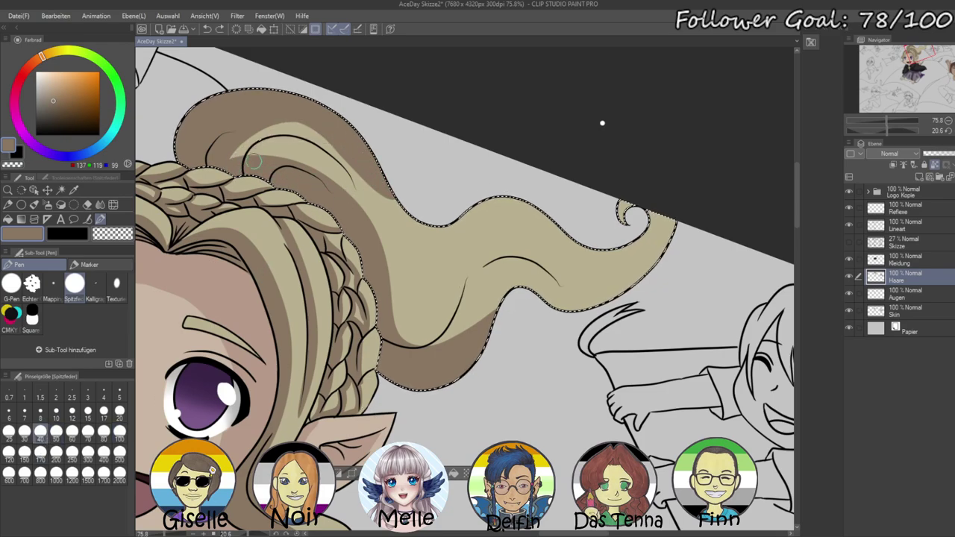
mouse_move(331, 150)
left_mouse_down()
mouse_move(429, 287)
mouse_move(506, 250)
mouse_move(571, 287)
mouse_move(582, 256)
left_mouse_up()
key("ctrl+z")
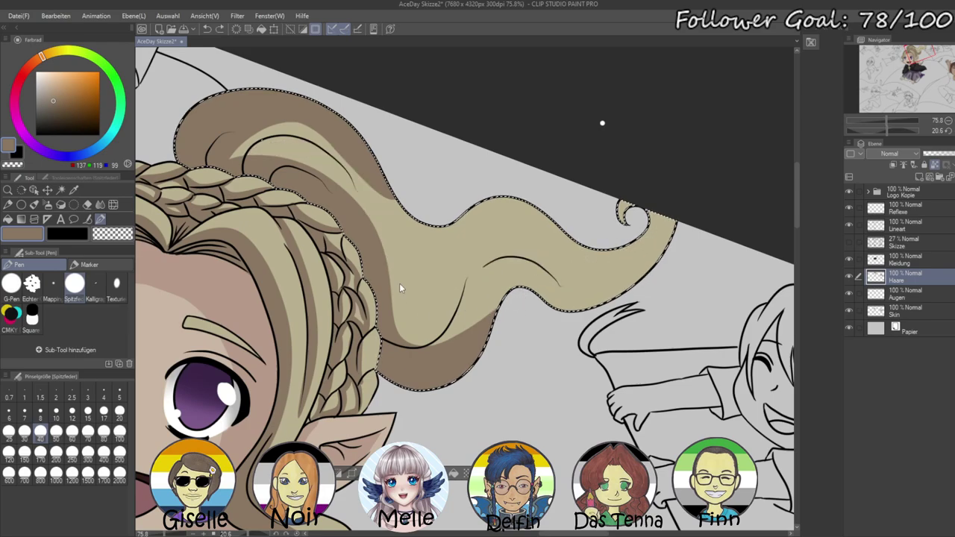
mouse_move(232, 167)
left_mouse_down()
mouse_move(259, 129)
mouse_move(314, 119)
mouse_move(232, 163)
mouse_move(257, 141)
mouse_move(324, 123)
left_mouse_up()
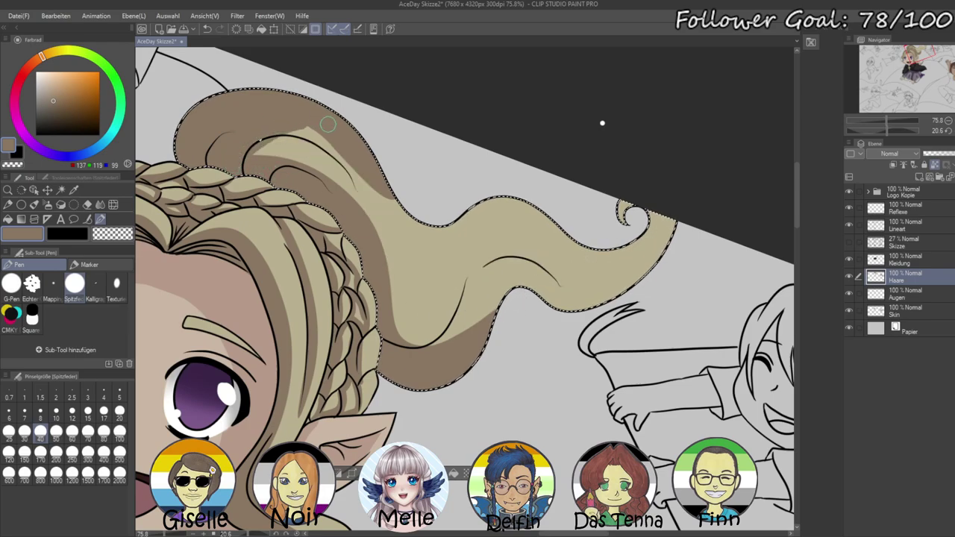
mouse_move(264, 134)
left_mouse_down()
mouse_move(312, 133)
mouse_move(358, 165)
left_mouse_up()
left_click_drag(300, 133, 359, 178)
mouse_move(251, 152)
left_mouse_down()
mouse_move(294, 135)
mouse_move(379, 210)
mouse_move(407, 303)
mouse_move(454, 300)
mouse_move(511, 257)
mouse_move(563, 282)
mouse_move(617, 267)
mouse_move(625, 251)
left_mouse_up()
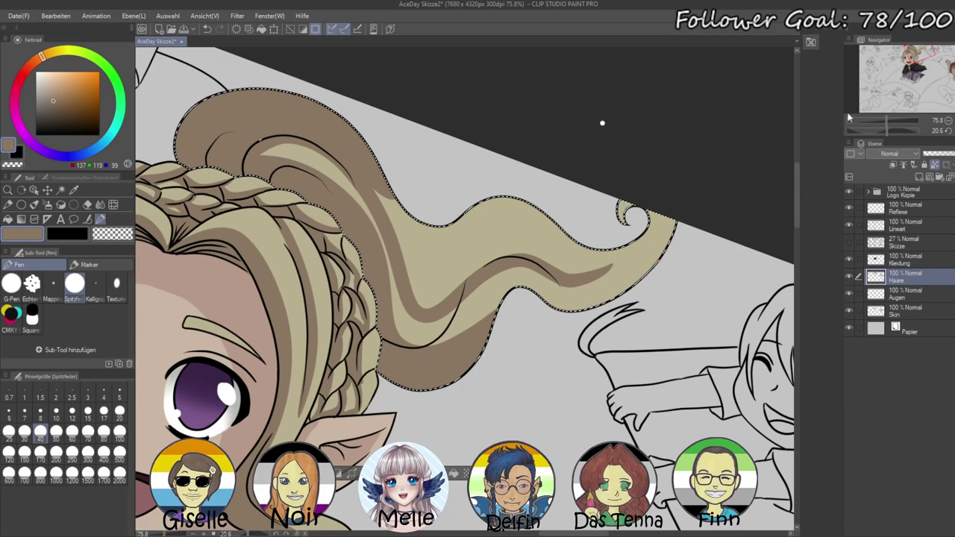
- Rotate the canvas to 123.4 degrees and shade the ponytail's lower edge towards the tip, adding a strand in the middle
left_click_drag(892, 132, 908, 130)
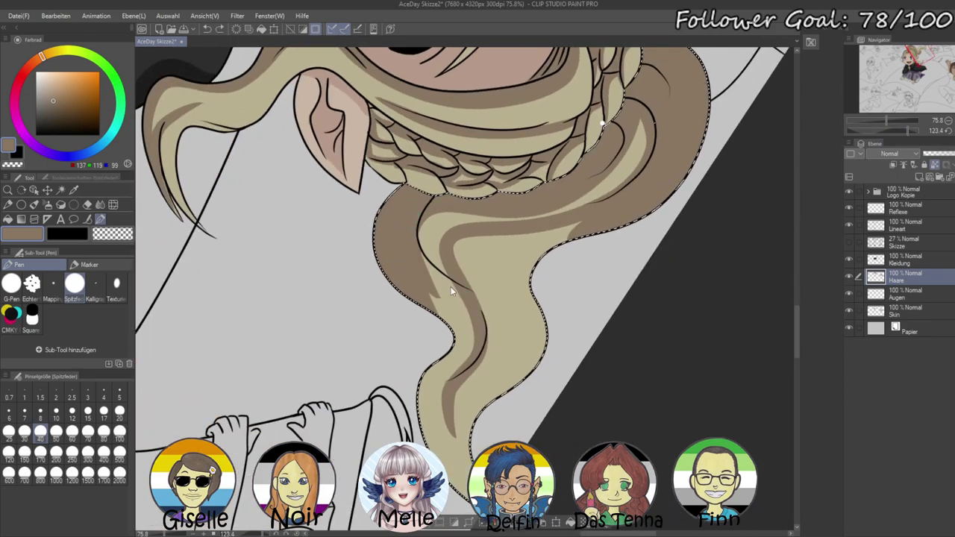
left_click_drag(418, 215, 477, 342)
mouse_move(413, 270)
left_mouse_down()
mouse_move(443, 329)
mouse_move(441, 321)
mouse_move(438, 374)
mouse_move(465, 499)
left_mouse_up()
mouse_move(438, 355)
left_mouse_down()
mouse_move(470, 328)
mouse_move(454, 390)
left_mouse_up()
left_click_drag(466, 317, 467, 453)
left_click_drag(507, 250, 521, 326)
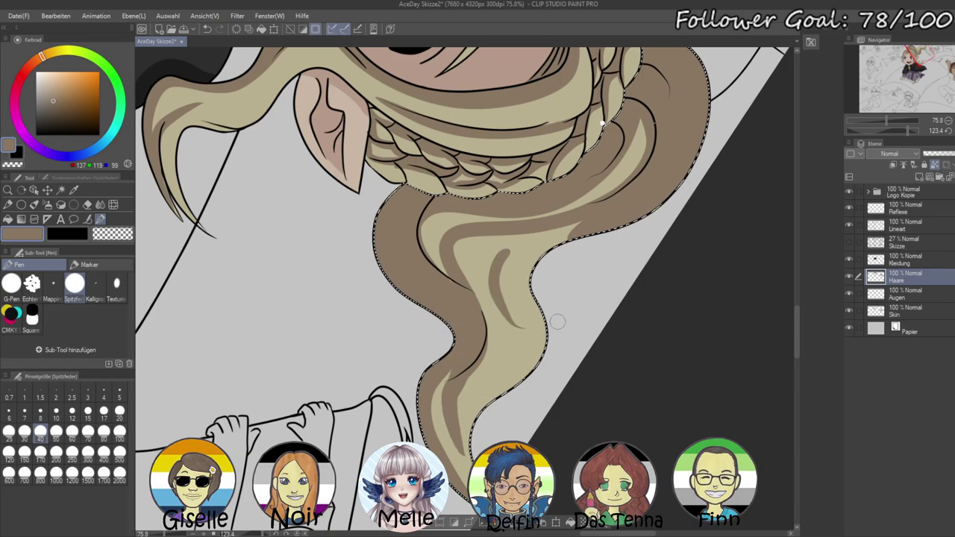
- Reset the canvas rotation and refine the shadow near the ponytail's tip with the light blonde base colour
left_click(881, 131)
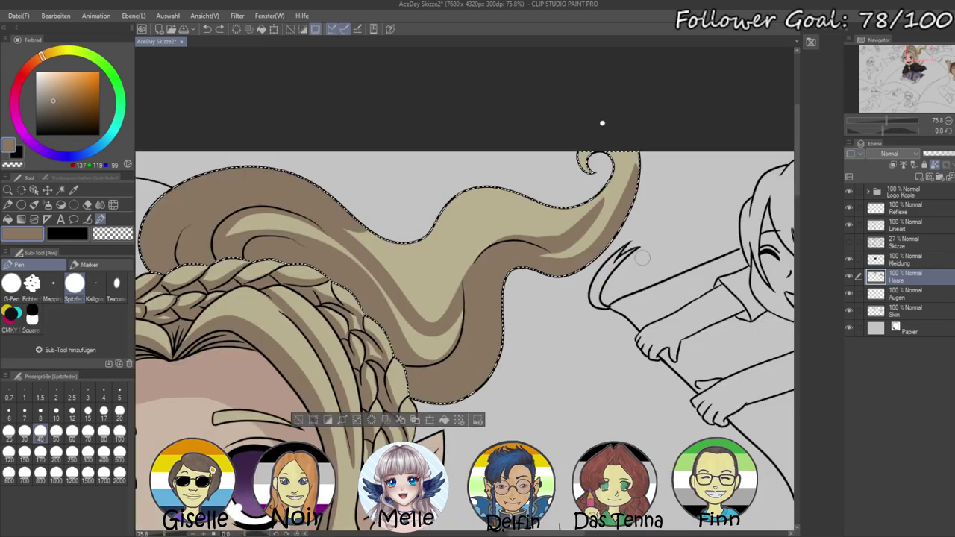
mouse_move(550, 236)
left_mouse_down()
mouse_move(574, 225)
mouse_move(613, 177)
mouse_move(601, 211)
left_mouse_up()
key("ctrl+z")
left_click(593, 233, "alt")
left_click_drag(517, 239, 600, 192)
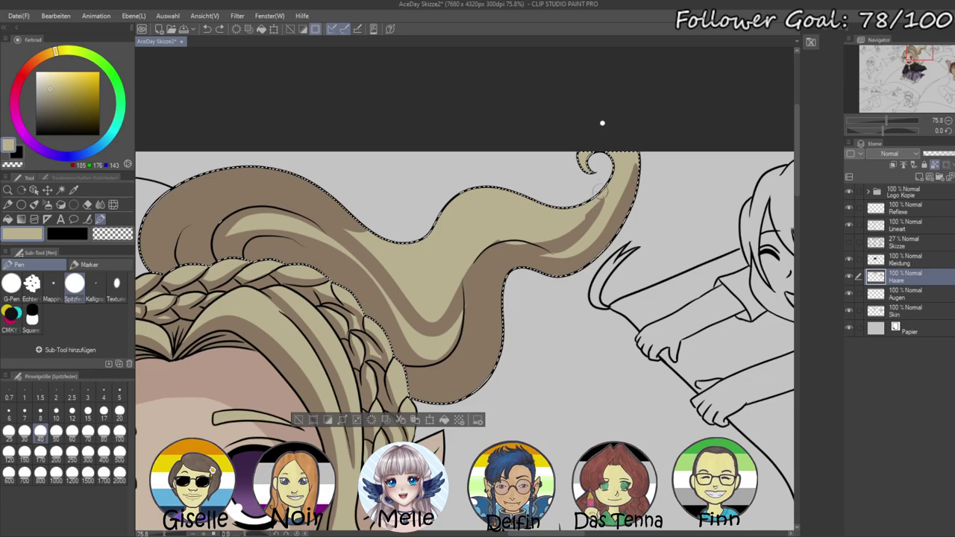
mouse_move(549, 235)
left_mouse_down()
mouse_move(602, 185)
mouse_move(507, 226)
mouse_move(523, 229)
left_mouse_up()
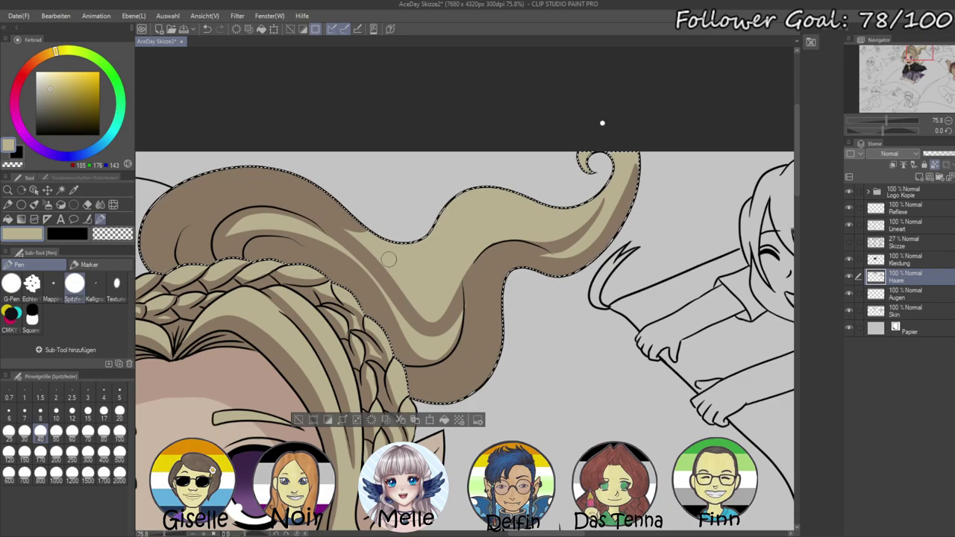
- Pick up the brown shadow colour and paint shadow strands along the ponytail's upper waves
left_click(358, 214, "alt")
mouse_move(344, 216)
left_mouse_down()
mouse_move(390, 250)
mouse_move(478, 204)
mouse_move(513, 202)
left_mouse_up()
left_click_drag(492, 358, 628, 279)
- Pick up the light blonde colour and paint a light strand through the shaded lower curve of the ponytail
left_click(588, 239, "alt")
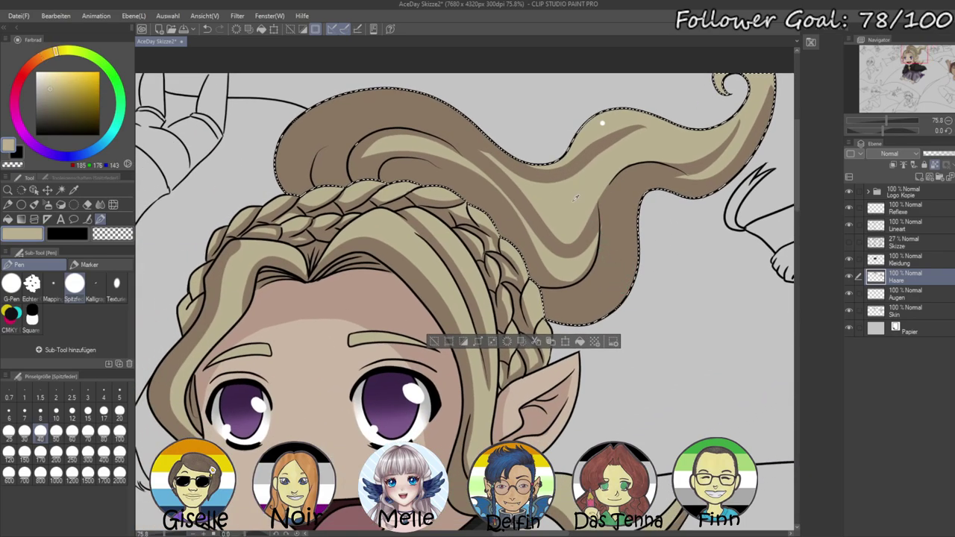
left_click_drag(561, 305, 627, 227)
key("ctrl+z")
key("ctrl+z")
mouse_move(549, 305)
left_mouse_down()
mouse_move(606, 296)
mouse_move(590, 303)
mouse_move(630, 197)
left_mouse_up()
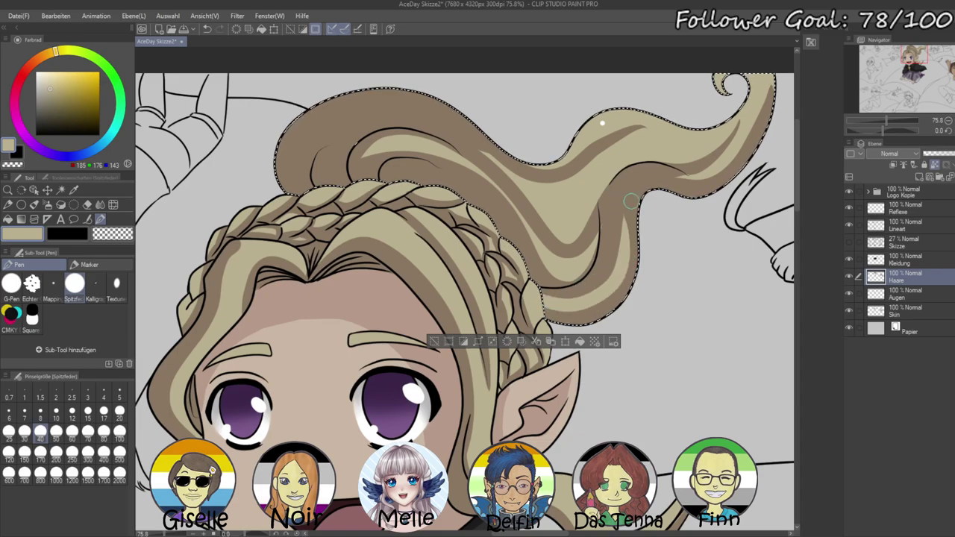
- Paint light blonde strands in the ponytail's shaded bulge above the braid and clear the selection
left_click_drag(517, 303, 589, 332)
mouse_move(395, 212)
left_mouse_down()
mouse_move(403, 156)
mouse_move(458, 122)
left_mouse_up()
key("ctrl+z")
left_click_drag(397, 212, 463, 130)
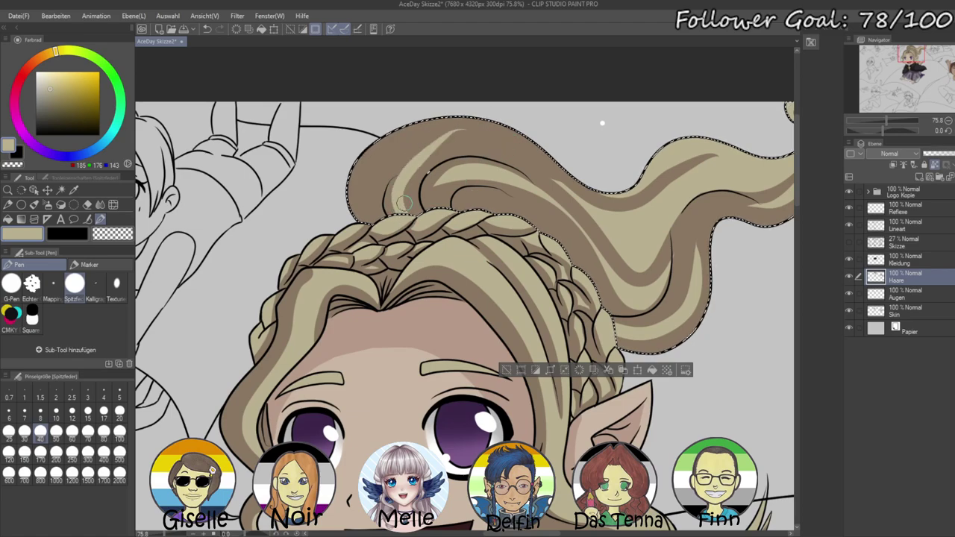
left_click_drag(367, 222, 403, 148)
left_click_drag(877, 121, 866, 122)
key("ctrl+d")
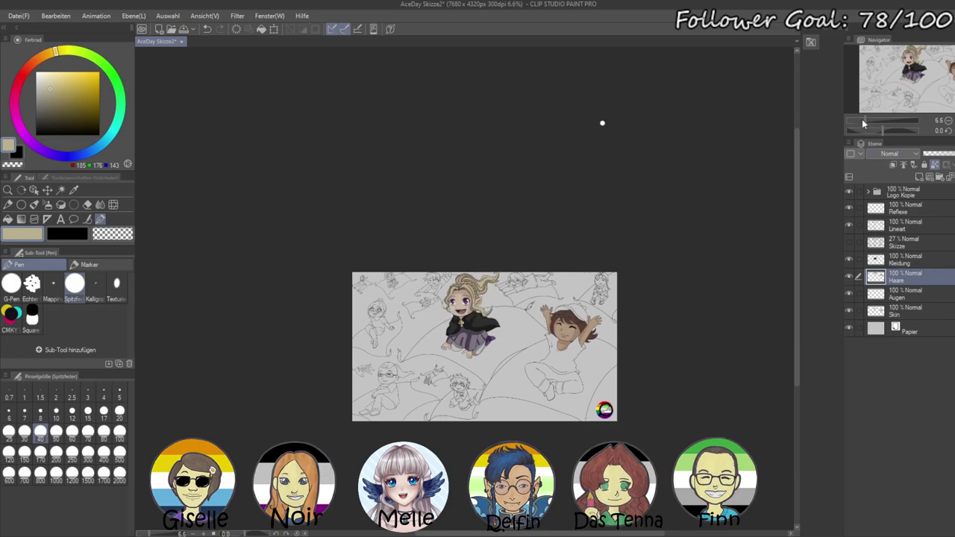
left_click_drag(864, 121, 869, 121)
left_click_drag(749, 390, 749, 314)
left_click_drag(743, 278, 751, 291)
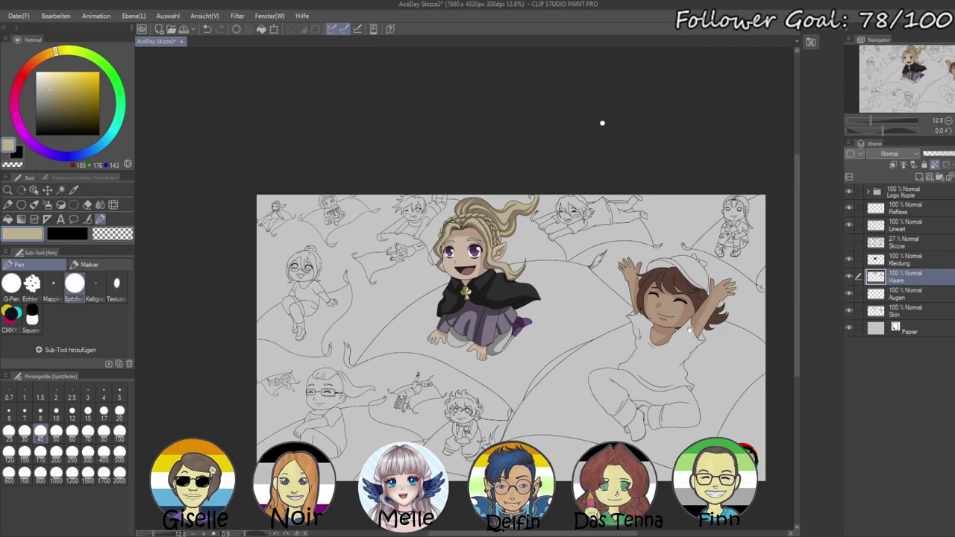
left_click_drag(692, 341, 714, 313)
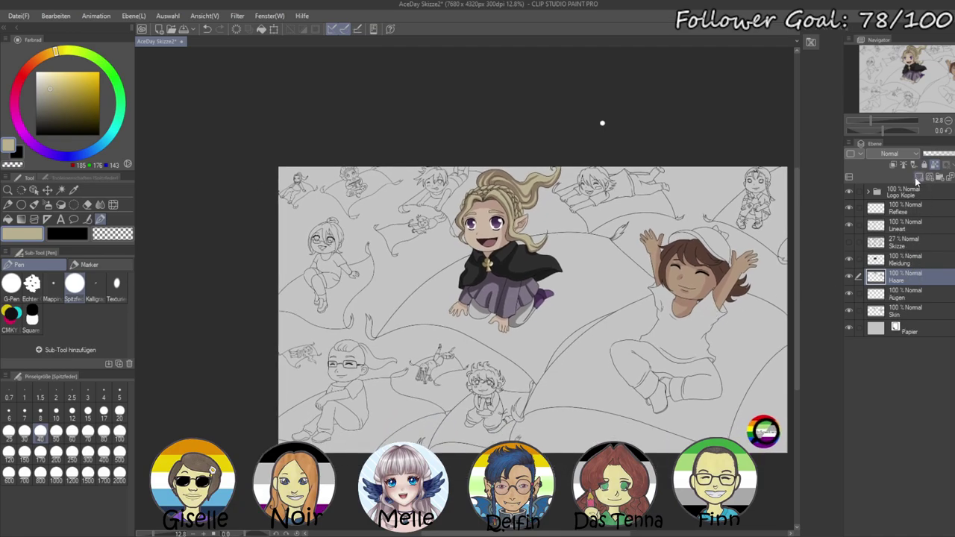
- Create a new layer and place it beneath the Skin layer, directly above the paper layer
left_click(918, 177)
left_click_drag(911, 281, 922, 339)
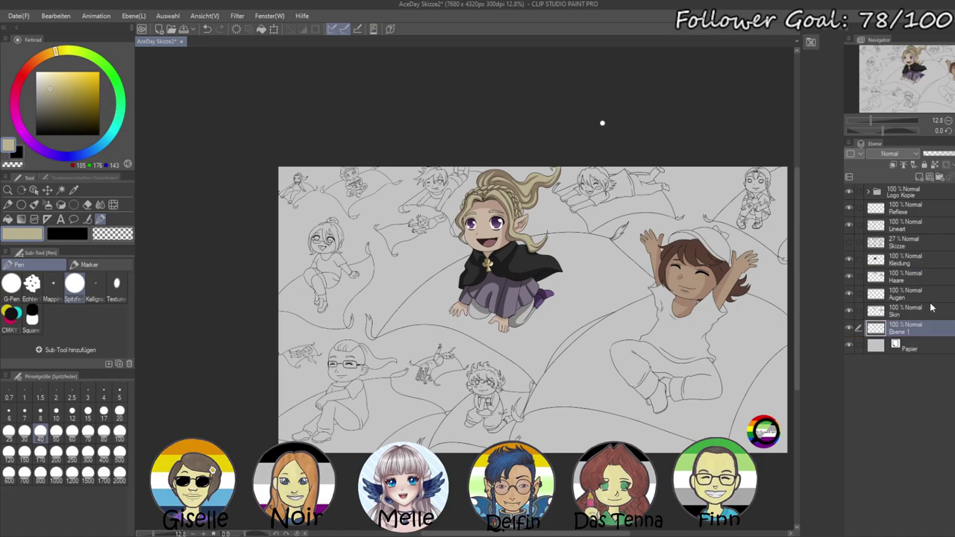
left_click(876, 120)
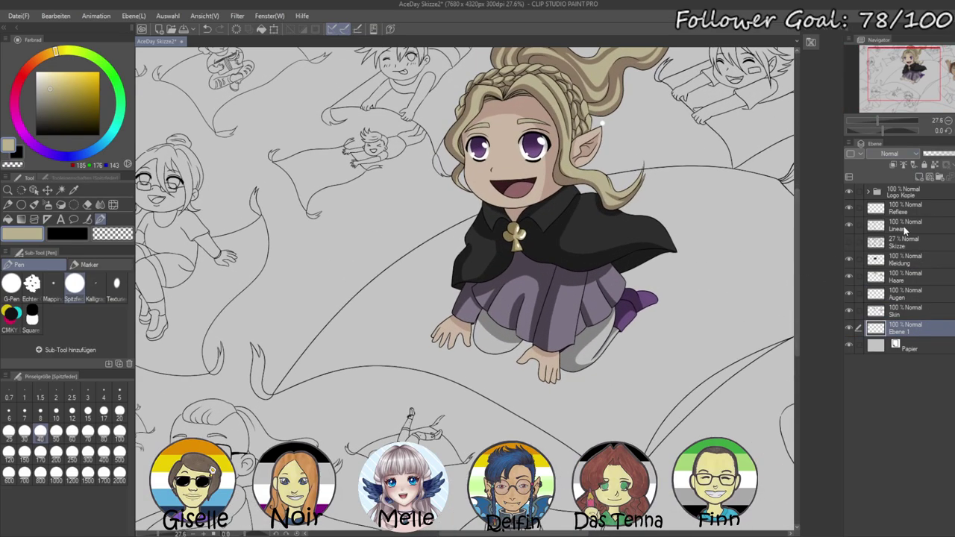
- Auto-select the flying carpet area beneath the blonde elf, using the Lineart layer
left_click(905, 227)
left_click(60, 190)
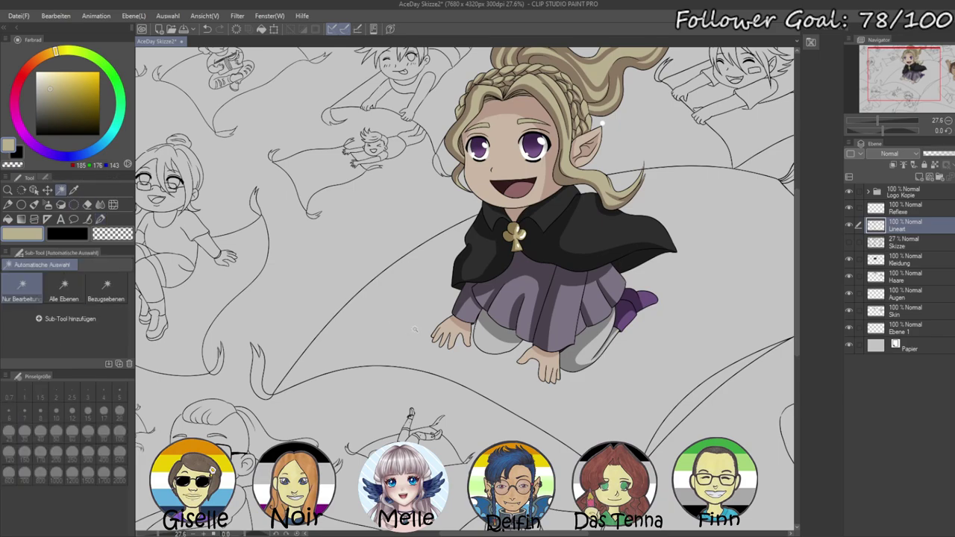
left_click(660, 366)
left_click_drag(704, 300, 635, 273)
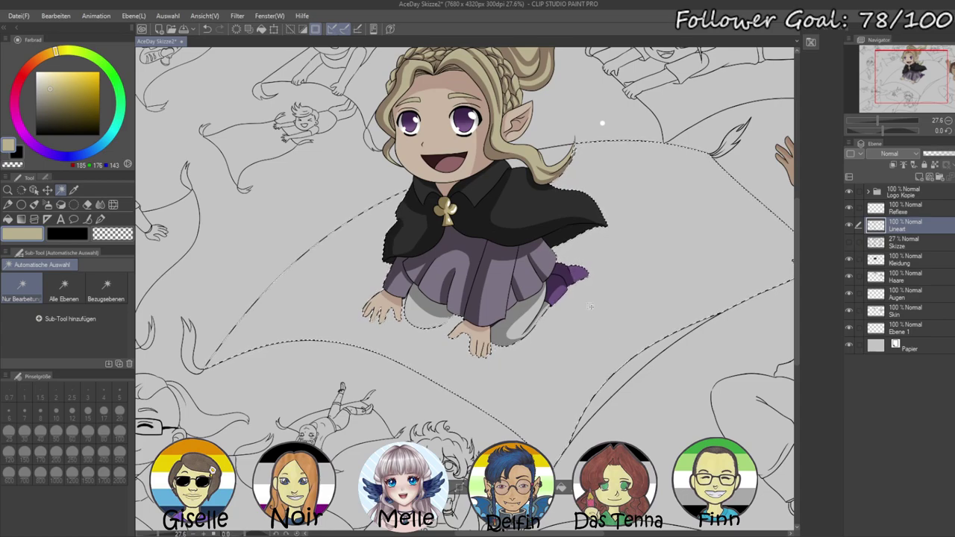
left_click(345, 535)
scroll(296, 344, "down", 7)
scroll(223, 335, "up", 3)
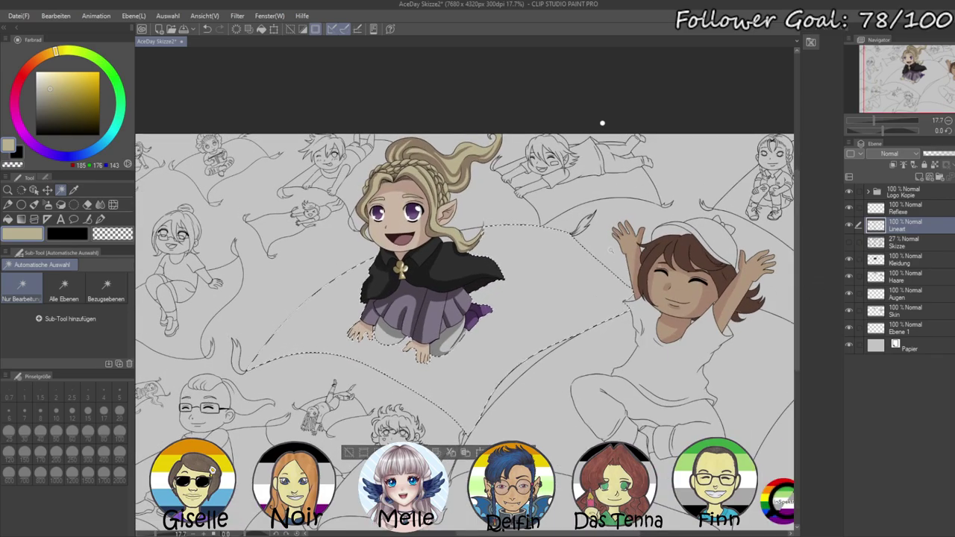
- Rename the new layer Flaggen, fill the selected carpet on it with near-white (239, 239, 239) and clear the selection
left_click(38, 80)
left_click(36, 76)
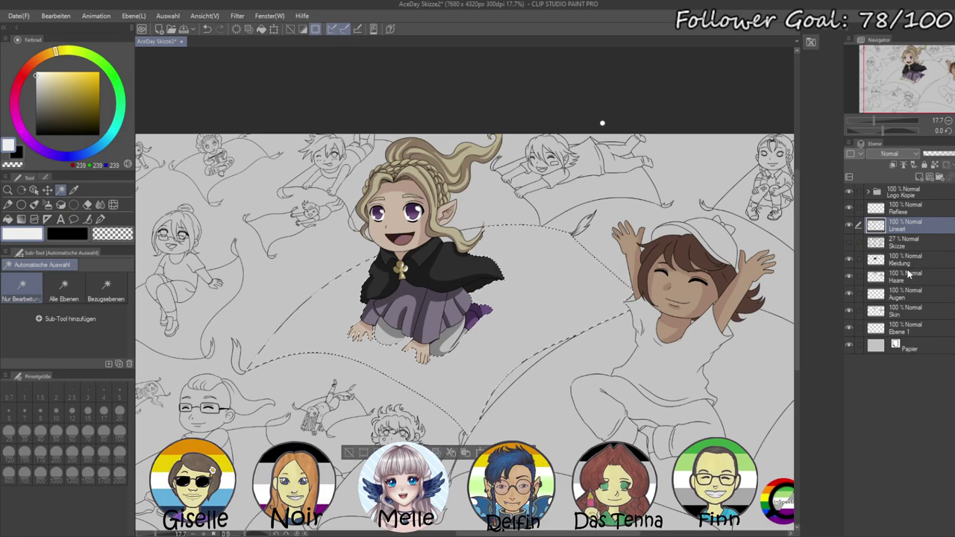
left_click(902, 332)
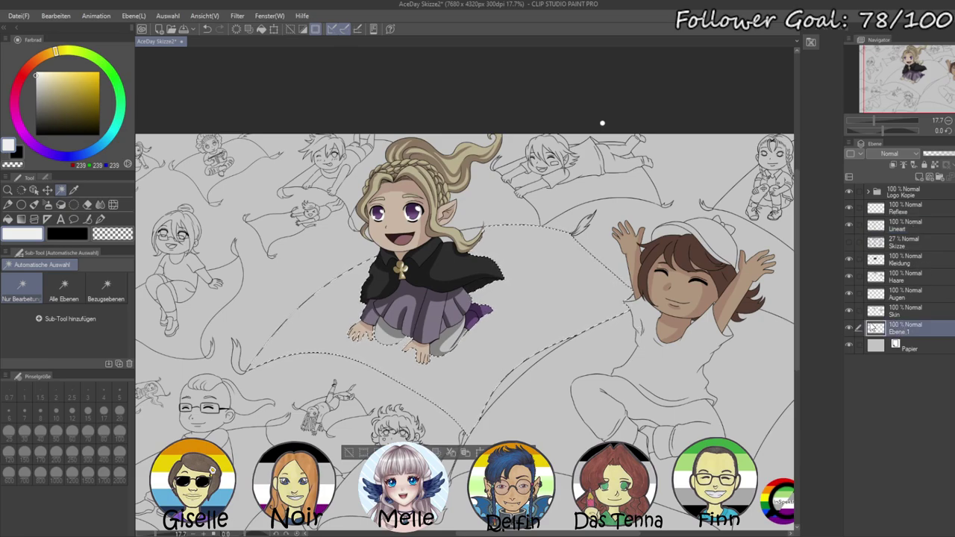
double_click(904, 330)
type("Flaggen")
key("Return")
key("alt+Delete")
key("ctrl+d")
scroll(350, 256, "down", 1)
scroll(260, 268, "up", 4)
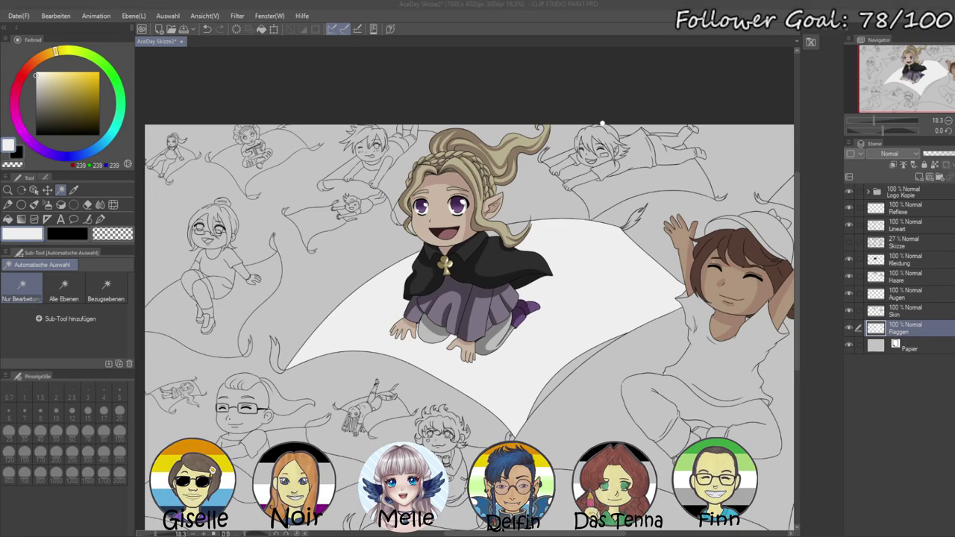
- Paste the black, grey, white and purple asexual flag as a colour reference on its own layer
left_click(318, 311)
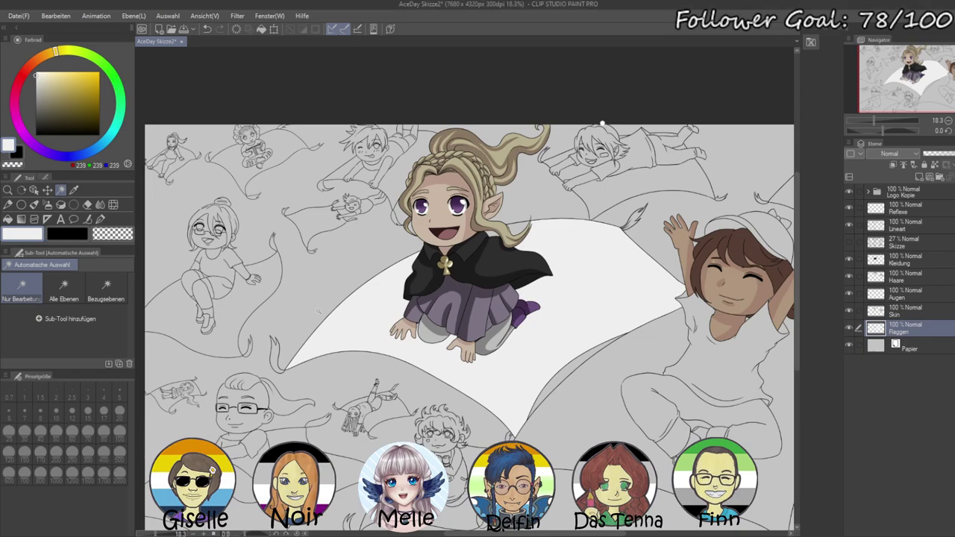
key("ctrl+v")
scroll(255, 249, "down", 2)
scroll(255, 237, "up", 4)
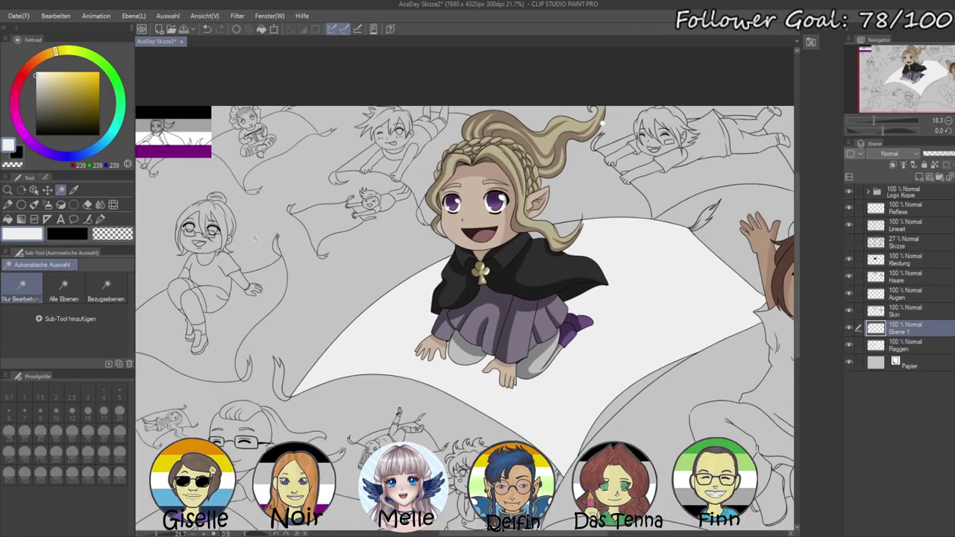
scroll(247, 227, "down", 1)
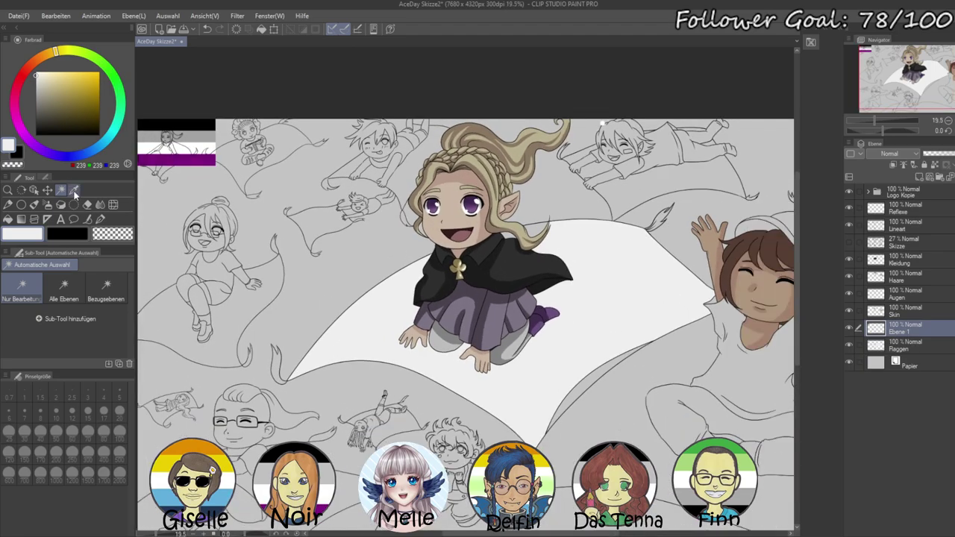
- Pick up pure white from the reference flag and refill the carpet on the Flaggen layer with its transparent pixels locked
left_click(73, 190)
left_click(197, 144)
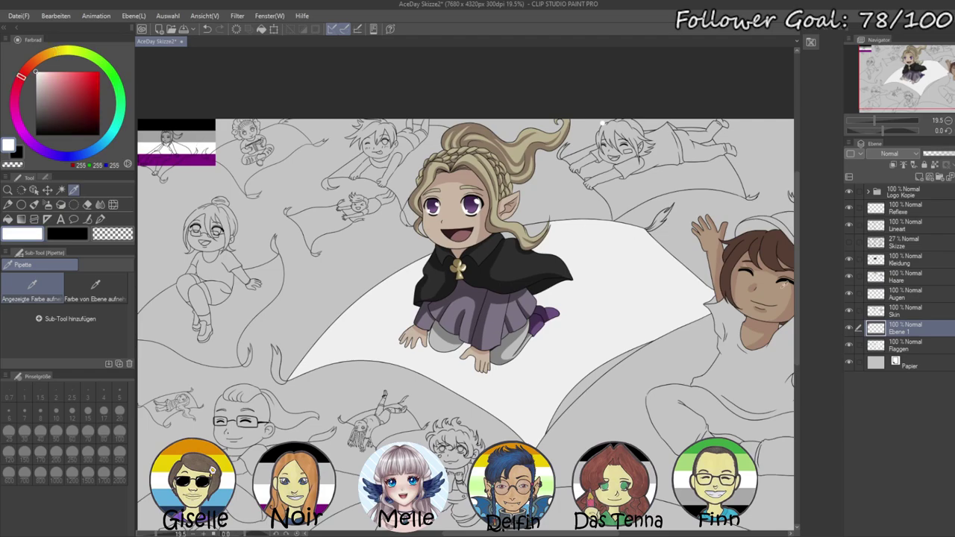
left_click(899, 345)
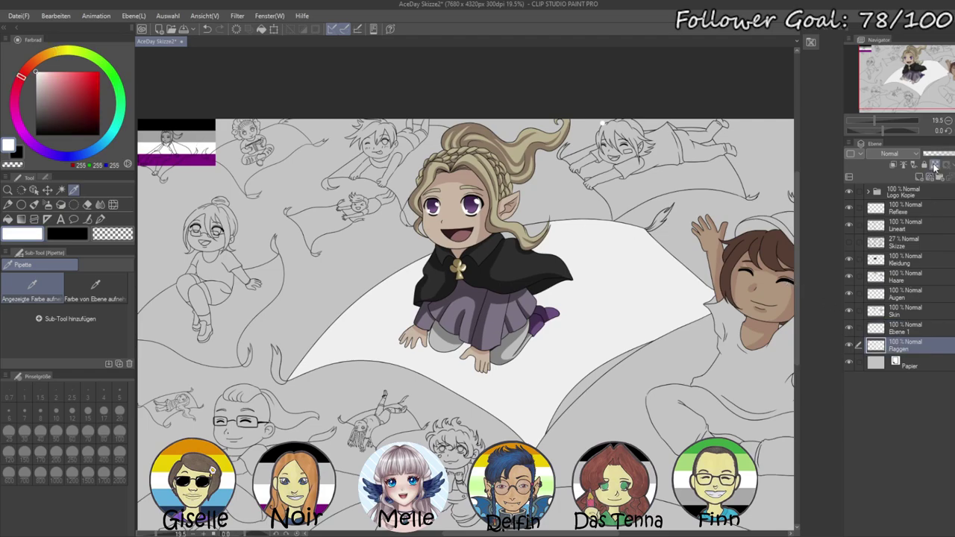
left_click(933, 165)
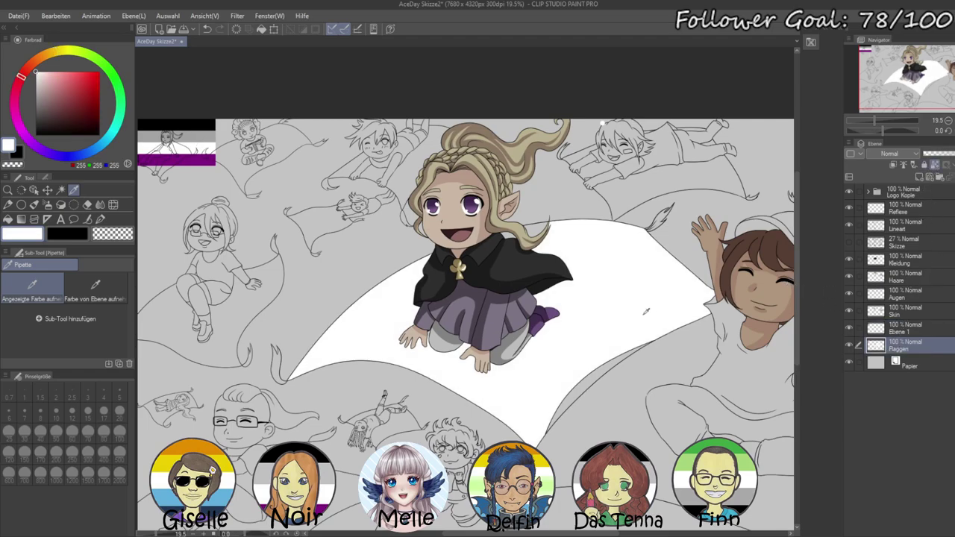
- With a size 500 pen, paint the carpet's purple front stripe and grey stripe in colours picked from the reference flag
left_click(201, 159)
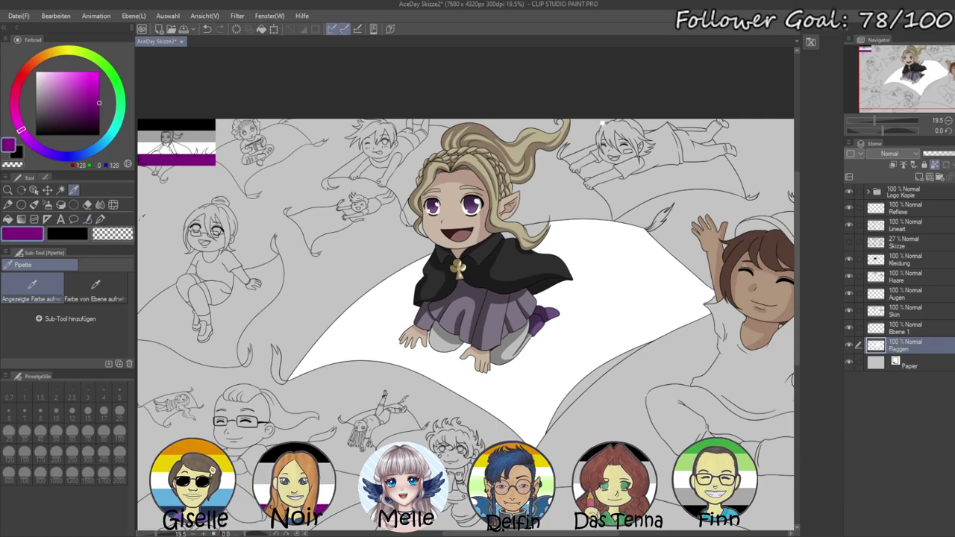
left_click(100, 218)
left_click(119, 457)
mouse_move(294, 377)
left_mouse_down()
mouse_move(328, 347)
mouse_move(413, 338)
mouse_move(484, 352)
mouse_move(533, 378)
mouse_move(432, 344)
mouse_move(336, 331)
mouse_move(468, 338)
mouse_move(551, 410)
mouse_move(451, 363)
mouse_move(371, 342)
mouse_move(527, 418)
mouse_move(547, 437)
mouse_move(479, 362)
mouse_move(458, 372)
mouse_move(360, 327)
mouse_move(398, 317)
mouse_move(531, 376)
mouse_move(559, 428)
mouse_move(350, 331)
mouse_move(348, 312)
mouse_move(507, 346)
mouse_move(580, 414)
left_mouse_up()
left_click(182, 142, "alt")
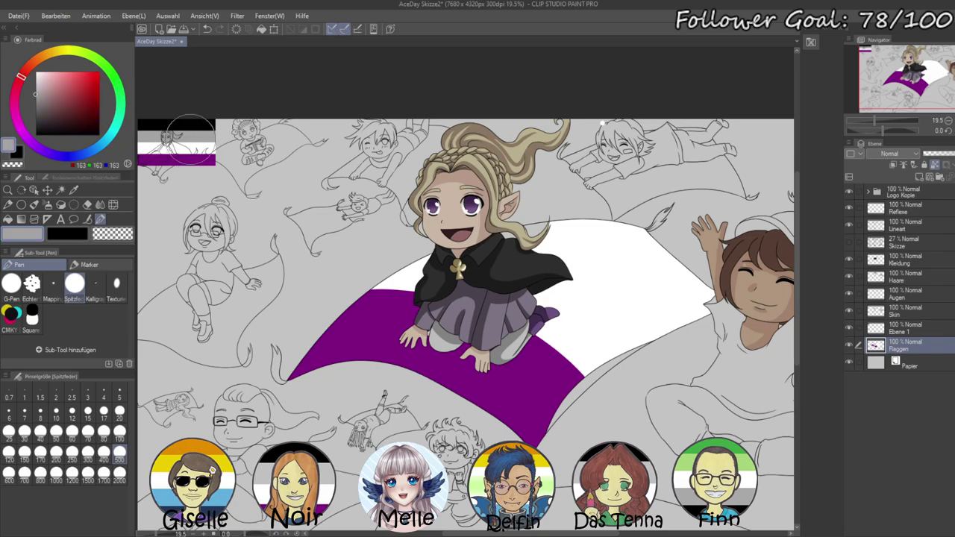
left_click_drag(556, 233, 674, 348)
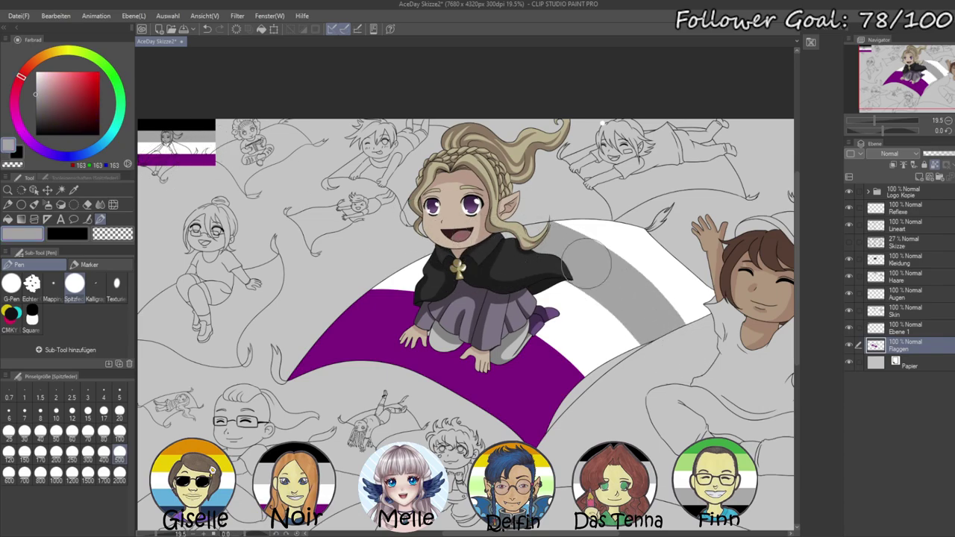
- Paint the carpet's rear stripe in the reference flag's black and delete the pasted flag layer
left_click(185, 125, "alt")
mouse_move(556, 222)
left_mouse_down()
mouse_move(619, 228)
mouse_move(704, 309)
mouse_move(621, 231)
mouse_move(709, 332)
left_mouse_up()
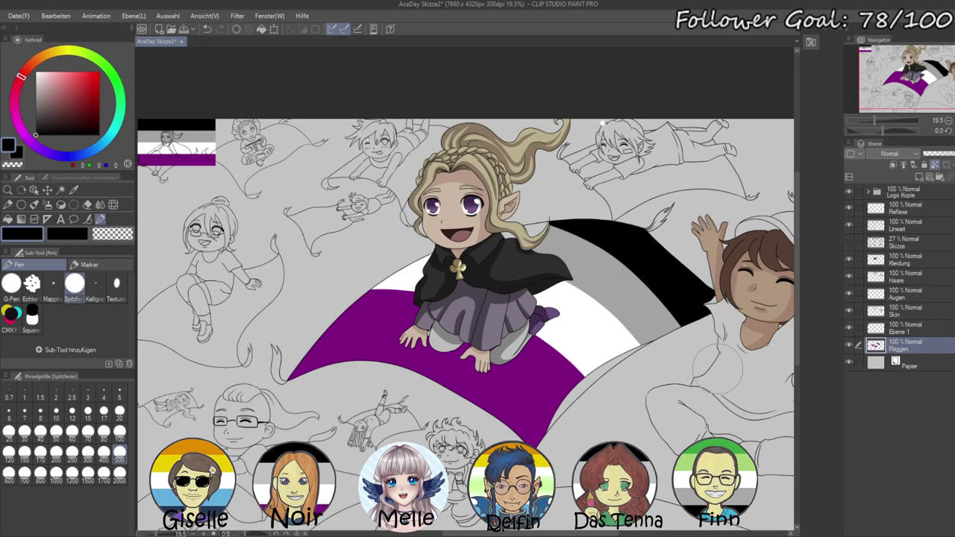
left_click(914, 334)
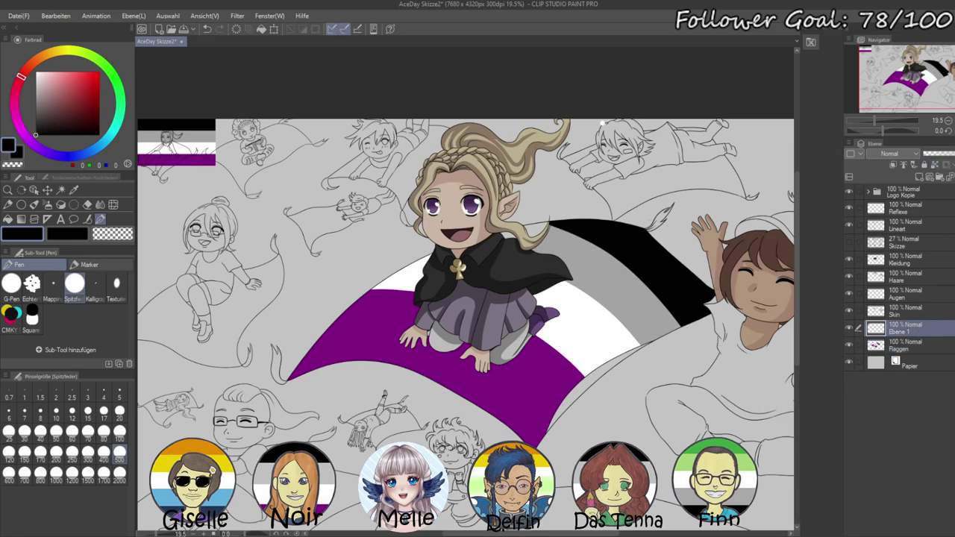
left_click(953, 177)
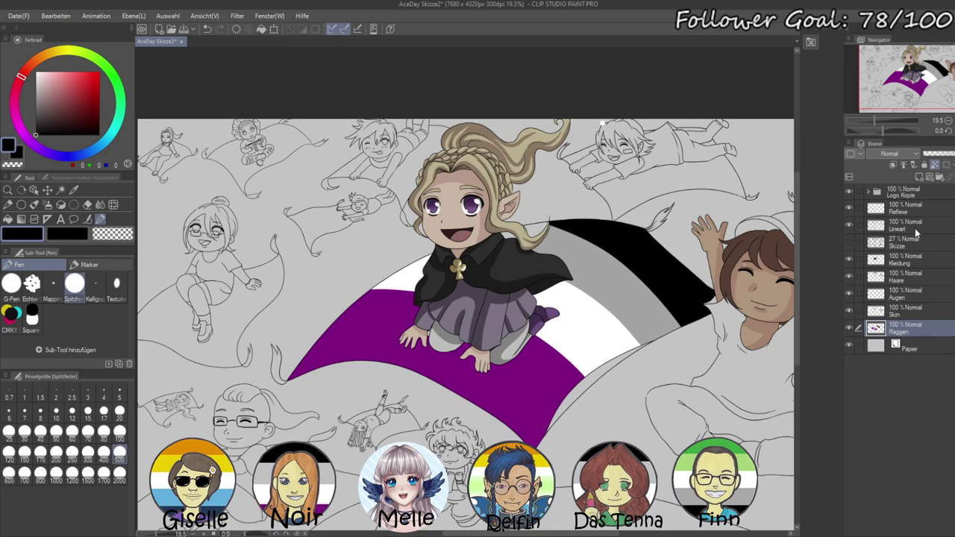
- Auto-select the two tassels at the striped carpet's corners, using the Lineart layer
left_click(60, 189)
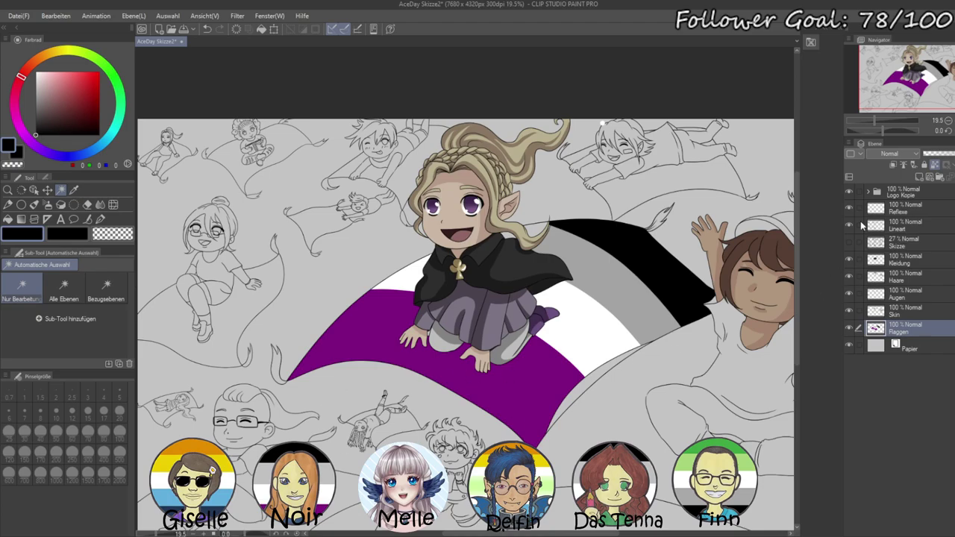
left_click(899, 228)
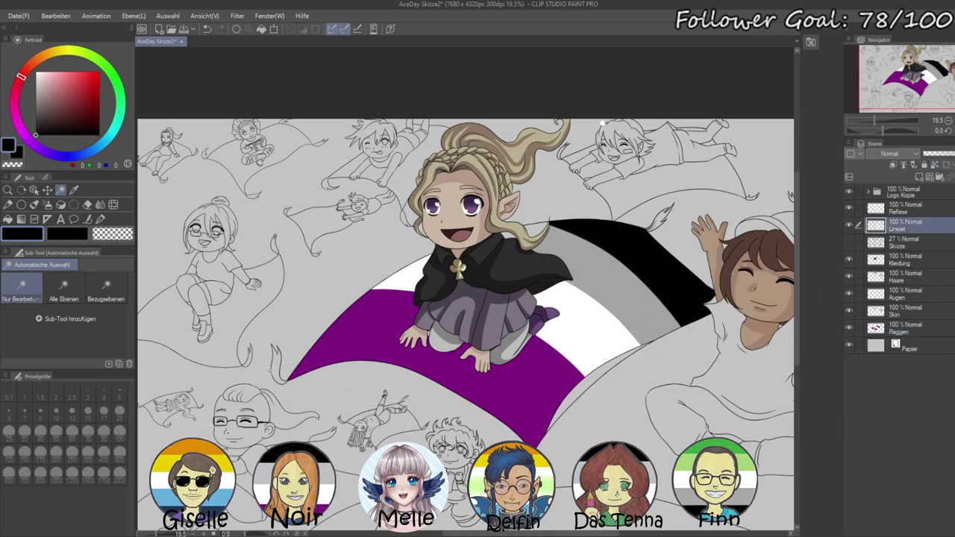
left_click(272, 365)
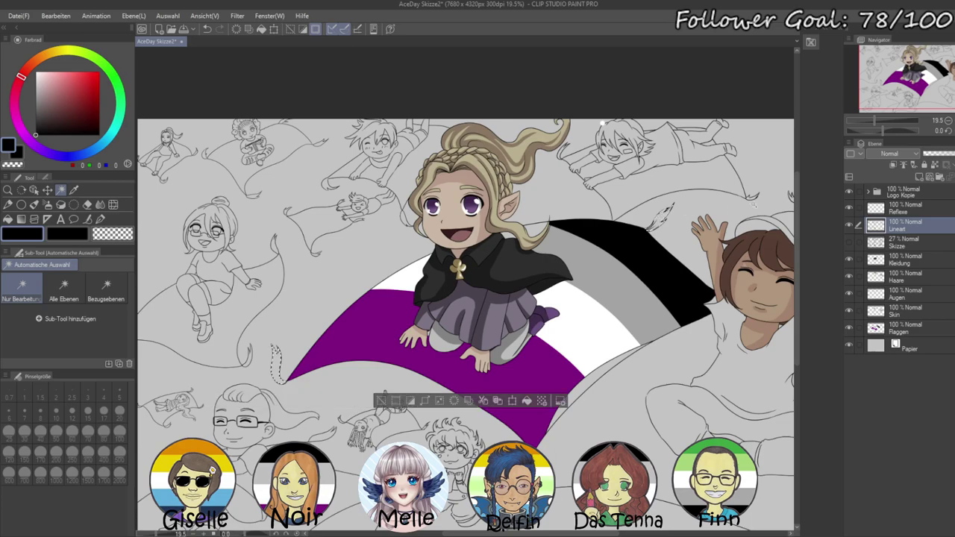
left_click_drag(874, 122, 879, 122)
left_click_drag(722, 225, 618, 282)
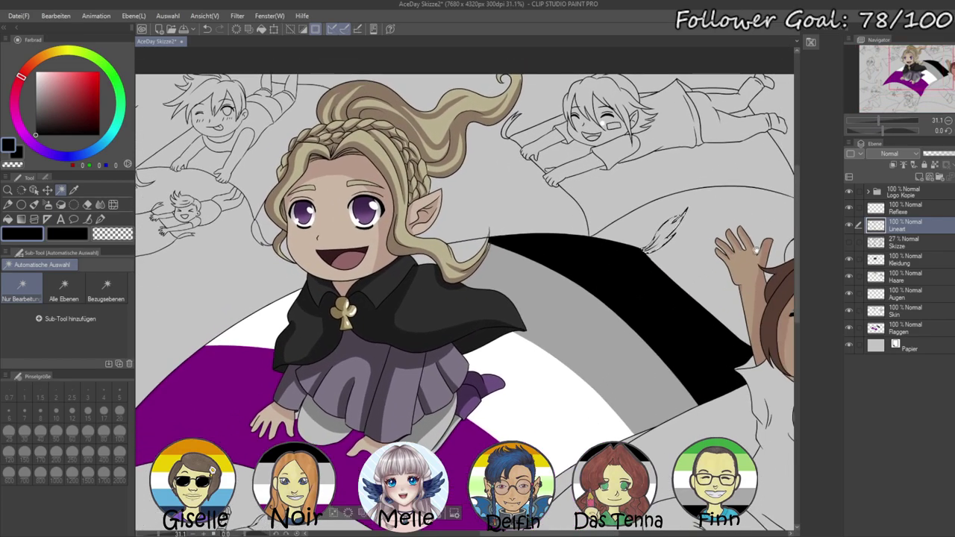
- Fill the selected tassels on the Flaggen layer with the carpet's purple (128, 0, 128) and clear the selection
left_click(906, 328)
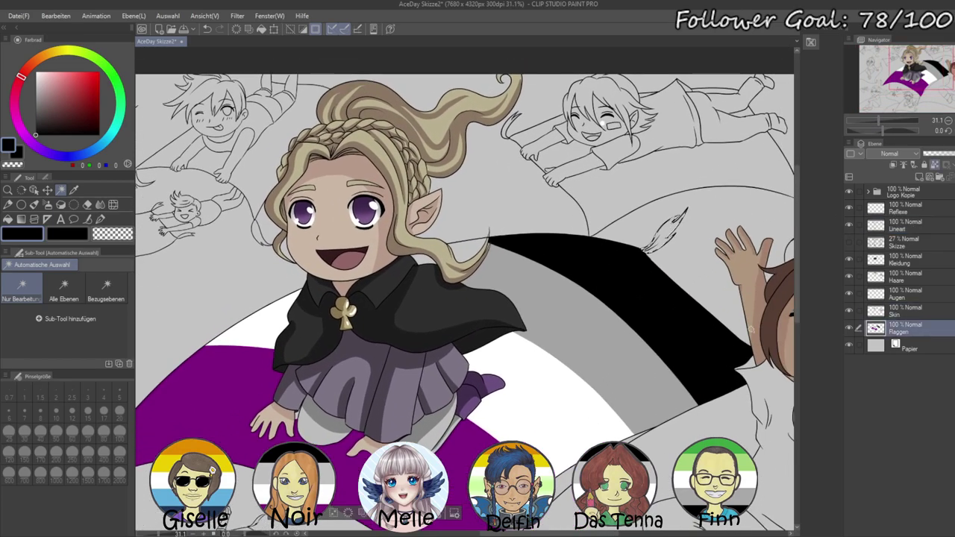
right_click(464, 480)
left_click_drag(878, 121, 875, 121)
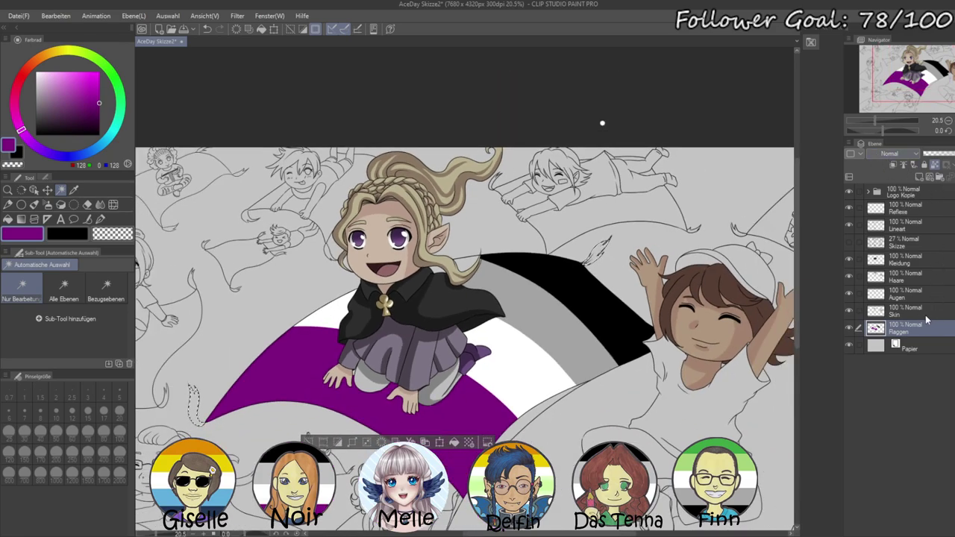
key("alt+BackSpace")
key("ctrl+d")
left_click_drag(705, 376, 748, 339)
left_click_drag(871, 120, 873, 120)
left_click_drag(767, 347, 751, 321)
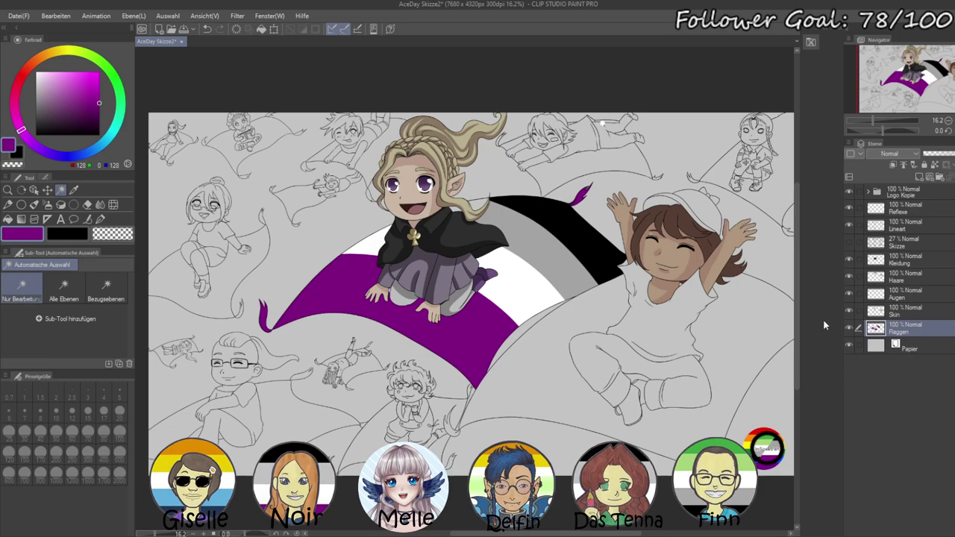
- Auto-select the carpet area beneath the brown-haired character with the cap, using the Lineart layer
left_click(907, 240)
left_click(899, 225)
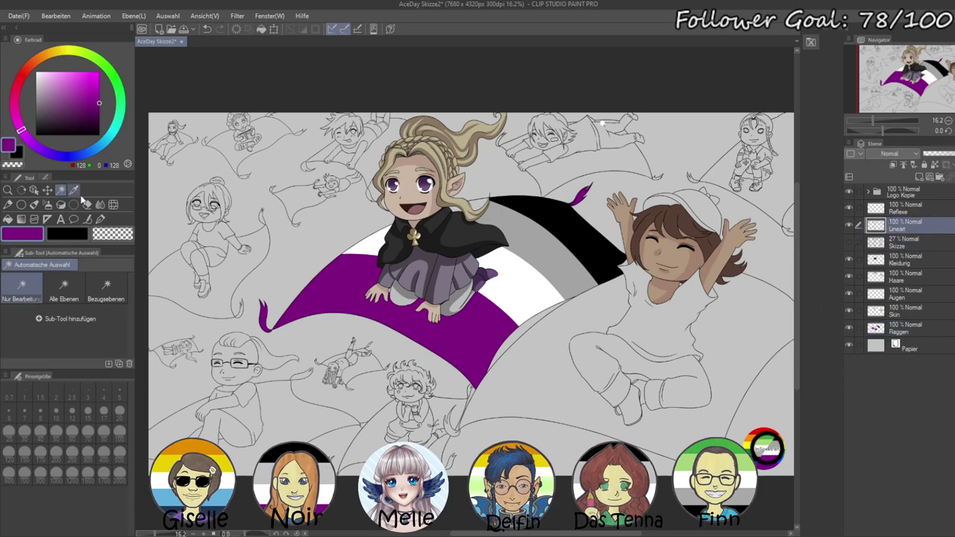
left_click(557, 396)
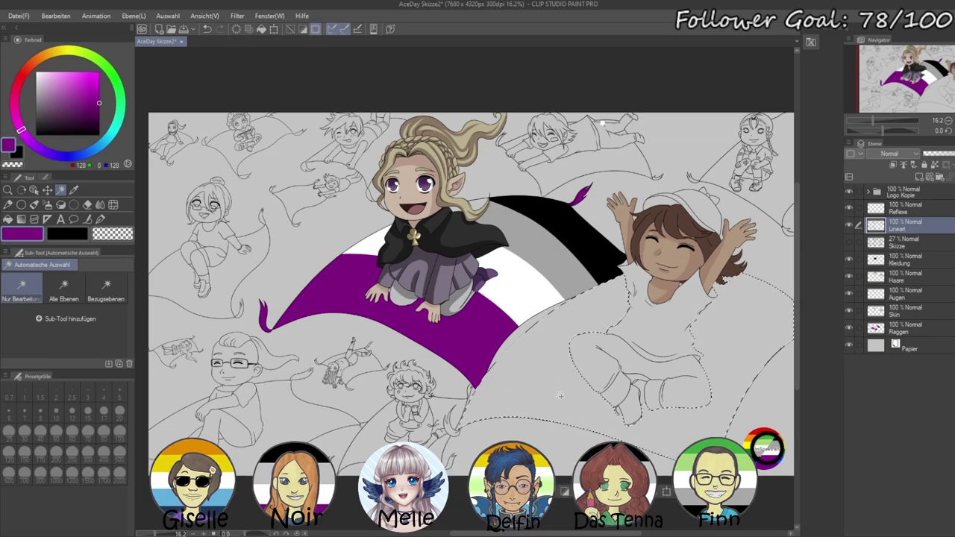
left_click_drag(677, 383, 624, 354)
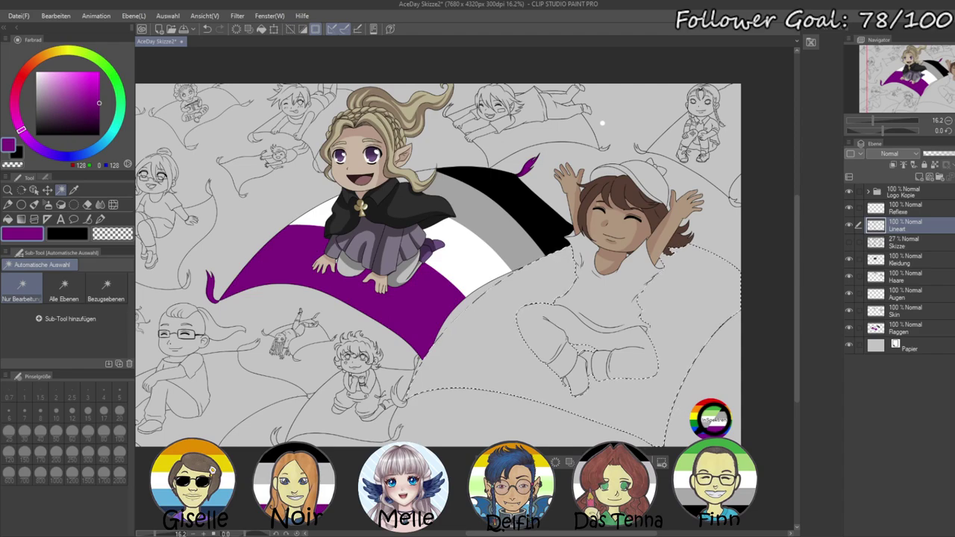
- Paste the green, white, grey and black aromantic flag as a colour reference layer above the Flaggen layer
left_click(916, 328)
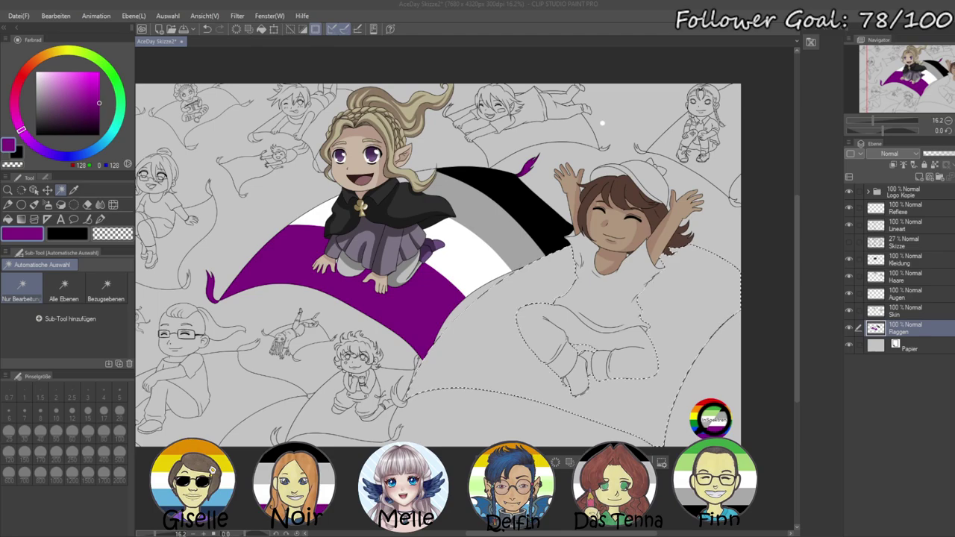
key("alt+Tab")
key("ctrl+v")
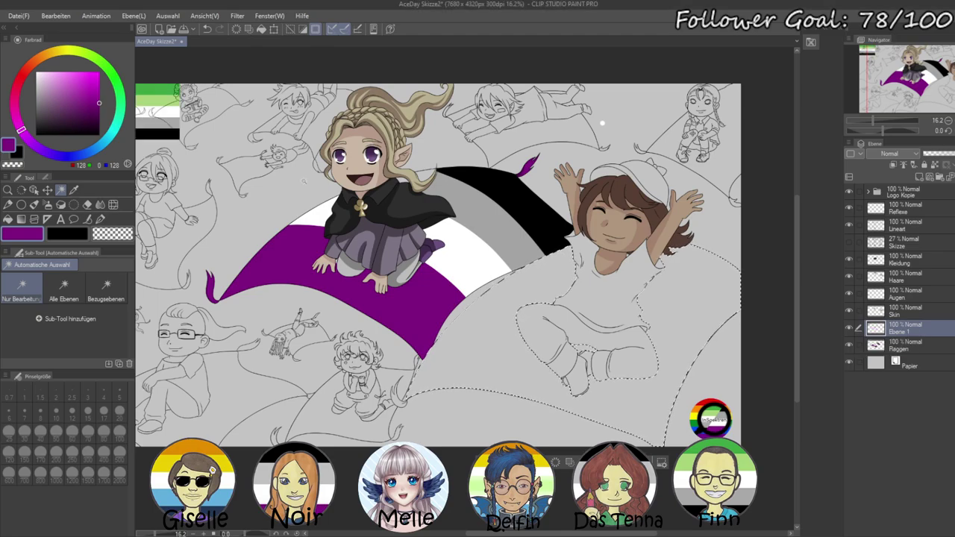
scroll(310, 214, "down", 2)
scroll(279, 254, "up", 1)
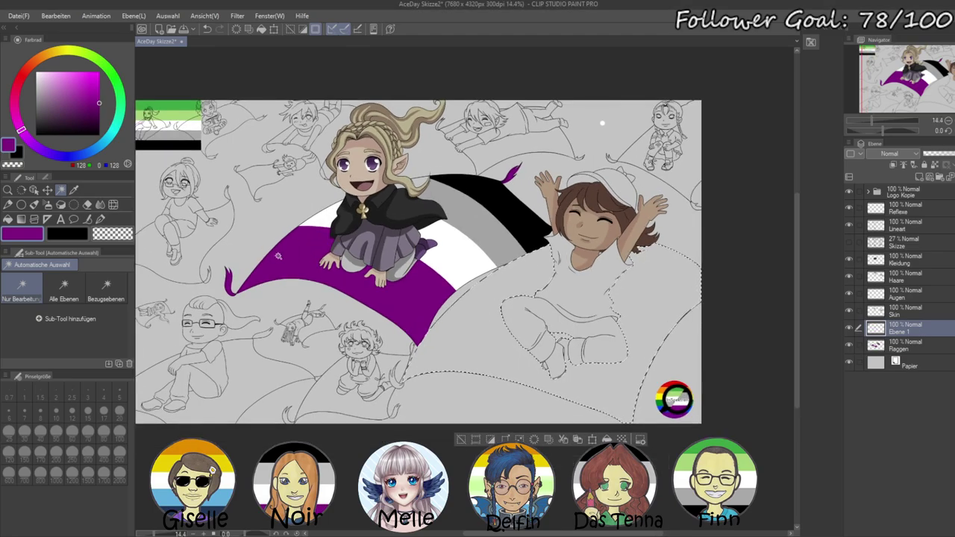
key("alt+Tab")
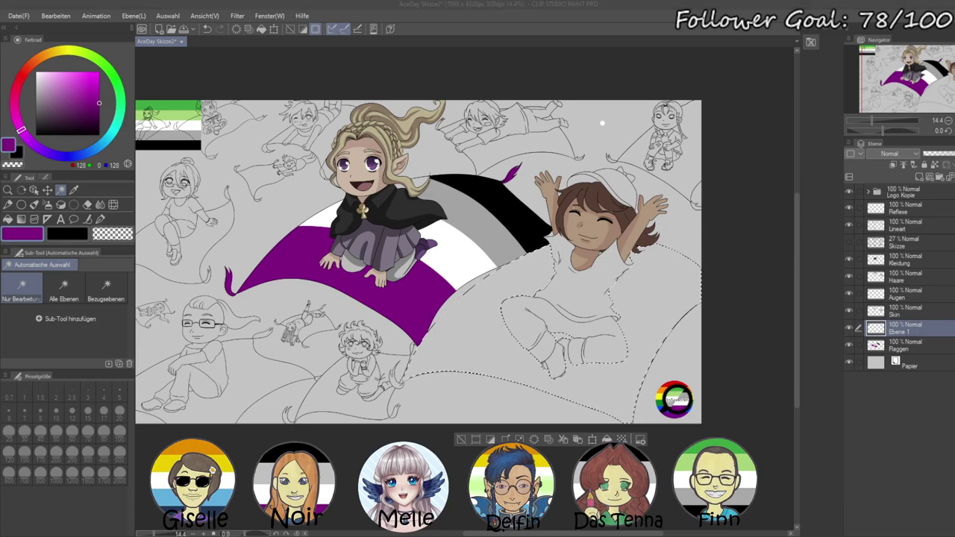
scroll(380, 339, "up", 1)
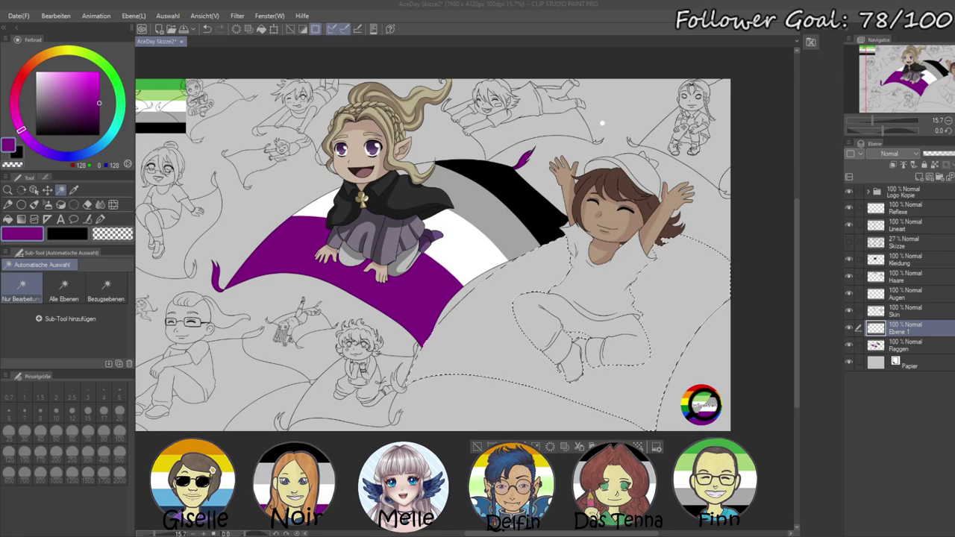
- Fill the selected carpet area on the Flaggen layer with the white sampled from the reference flag
left_click(899, 346)
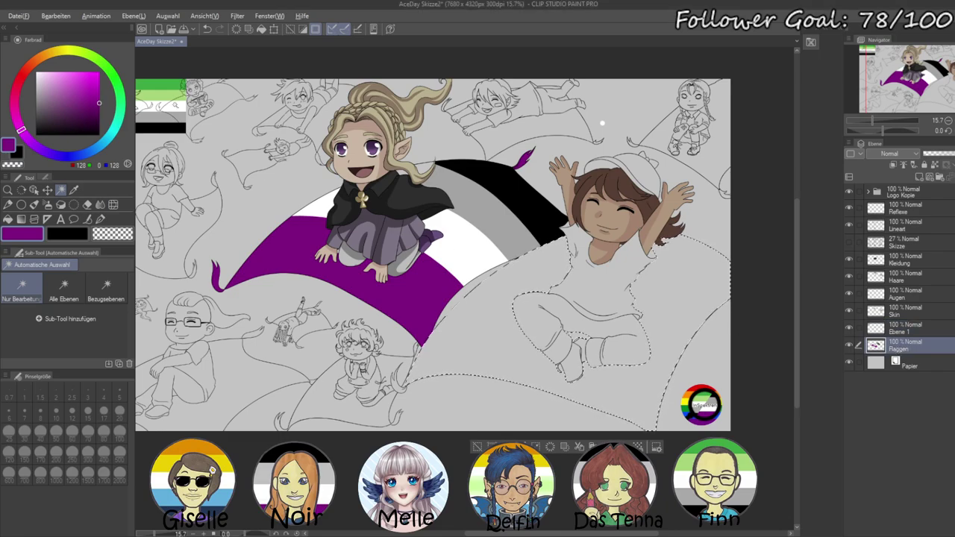
left_click(100, 218)
left_click(176, 106, "alt")
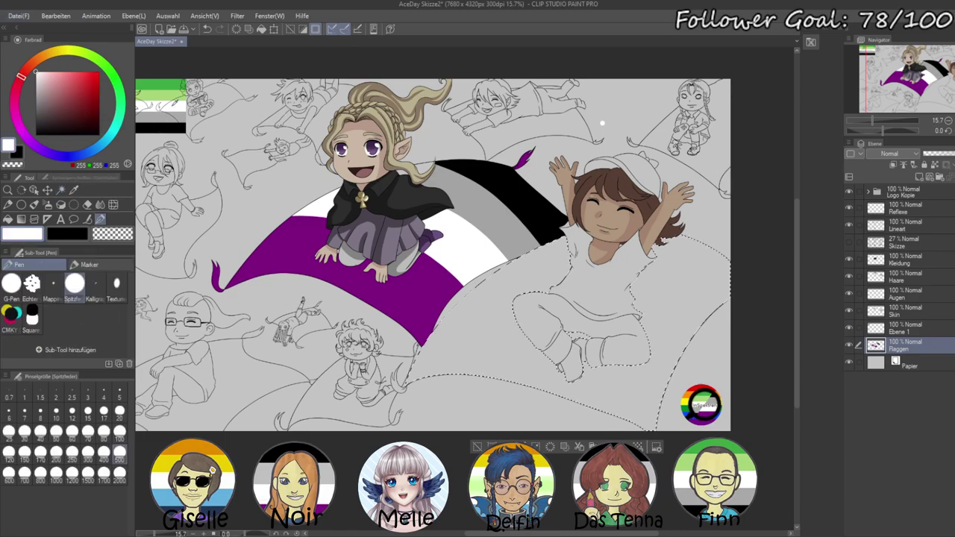
key("alt+BackSpace")
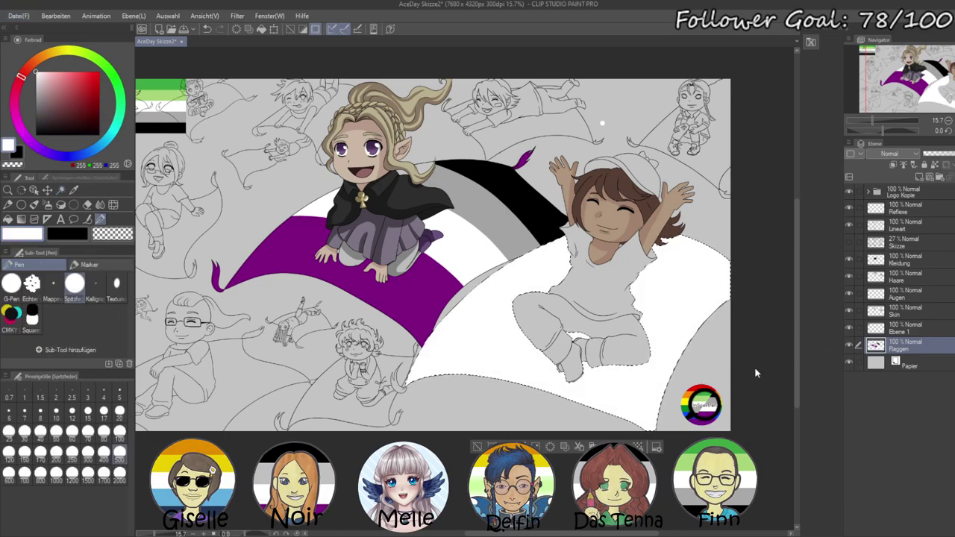
- Paint the black stripe along the carpet's front edge and the grey stripe (169, 169, 169) behind it, using the reference flag's colours
left_click(171, 128, "alt")
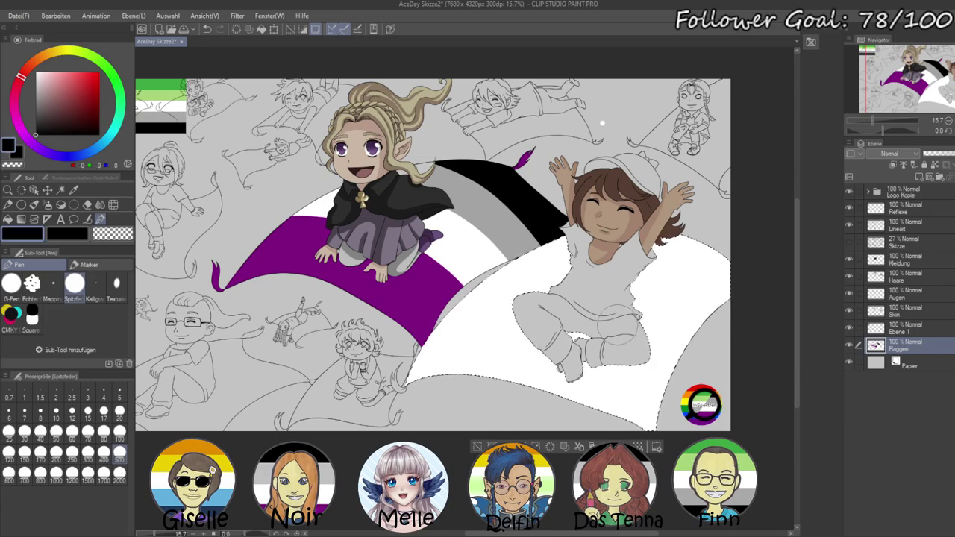
mouse_move(421, 359)
left_mouse_down()
mouse_move(634, 373)
mouse_move(429, 328)
mouse_move(661, 415)
mouse_move(515, 362)
left_mouse_up()
left_click_drag(586, 397, 465, 366)
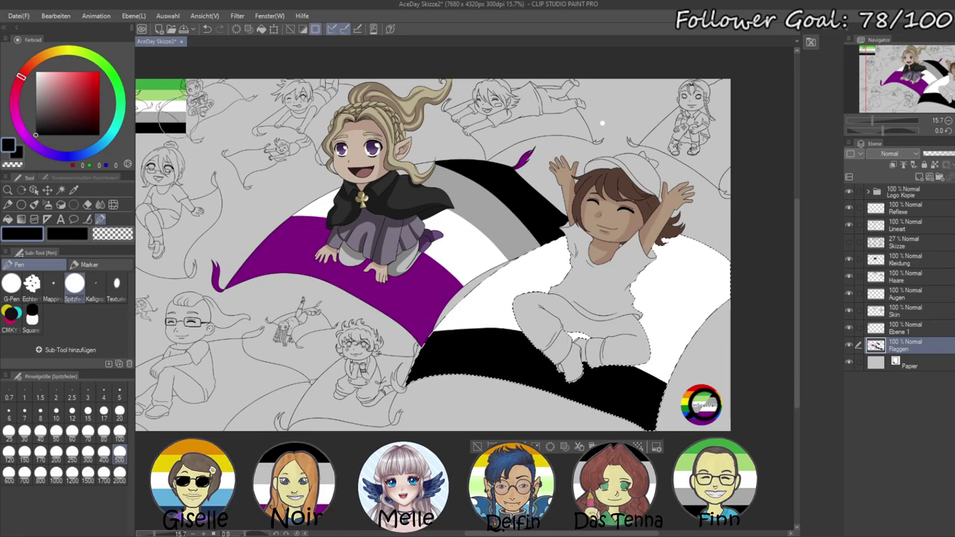
left_click(177, 123, "alt")
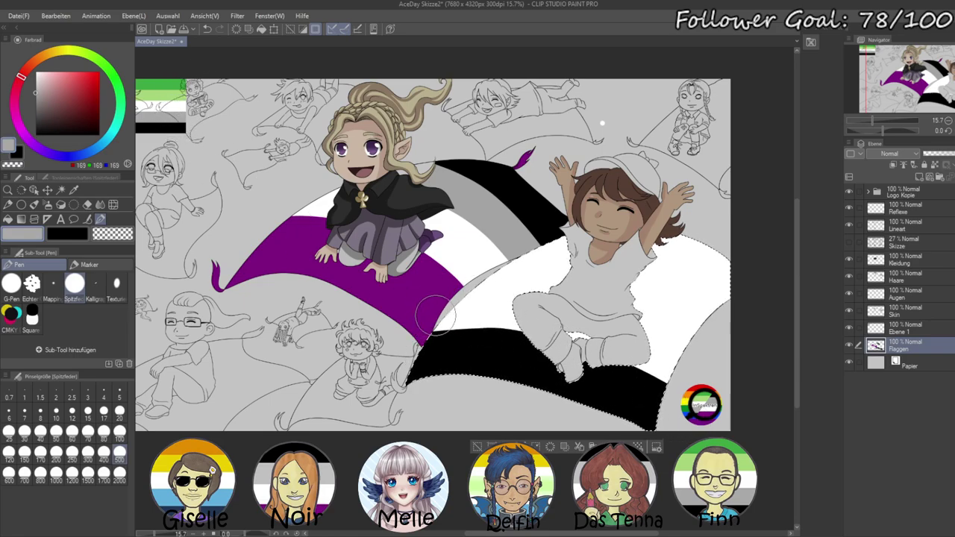
mouse_move(648, 327)
left_mouse_down()
mouse_move(683, 359)
mouse_move(627, 340)
left_mouse_up()
left_click(446, 349, "alt")
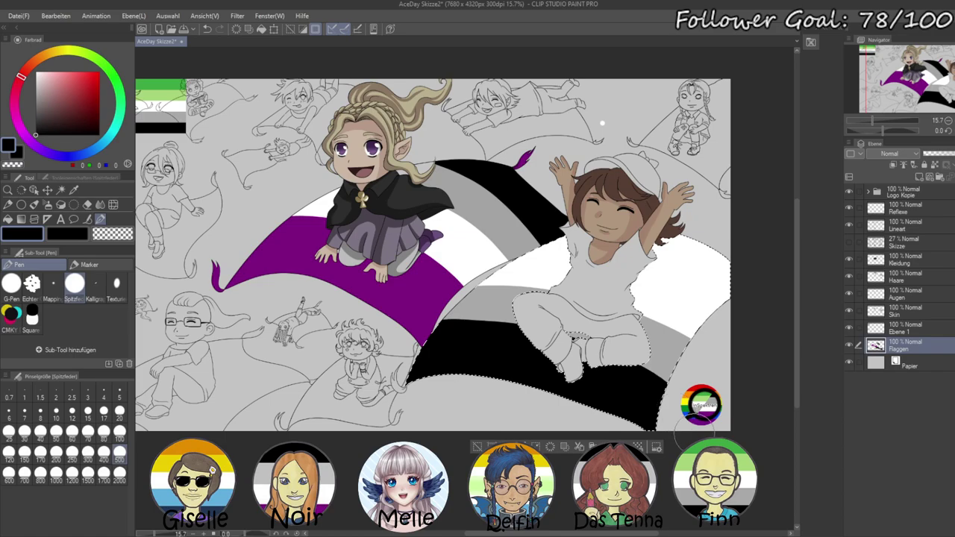
- Paint the light green stripe (167, 211, 121) across the carpet behind the cap character, redoing the first attempt
left_click(168, 91, "alt")
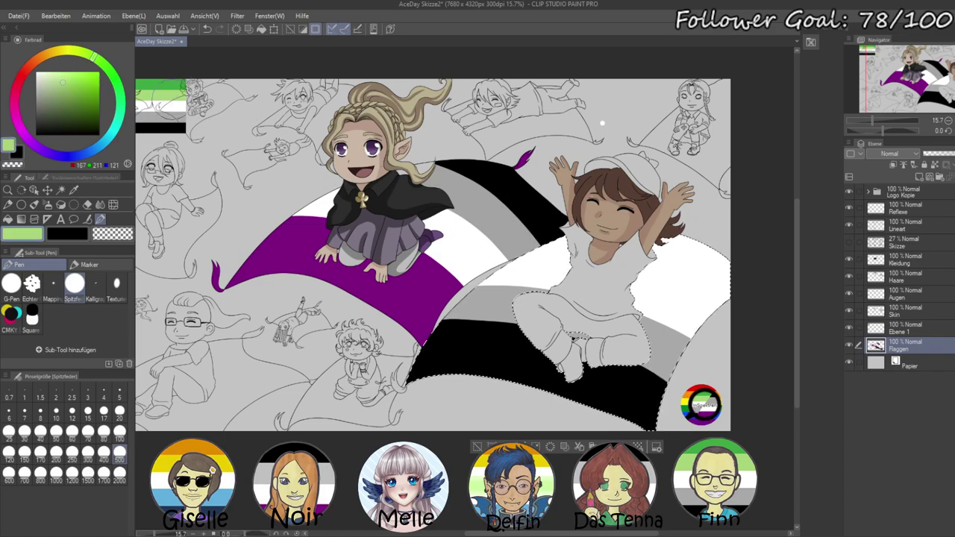
mouse_move(527, 253)
left_mouse_down()
mouse_move(688, 298)
mouse_move(735, 330)
left_mouse_up()
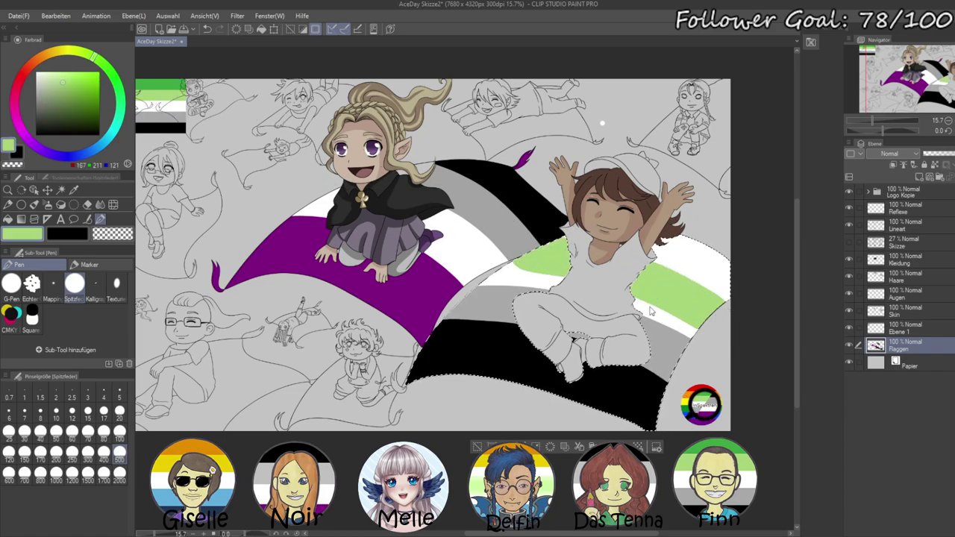
key("ctrl+z")
mouse_move(530, 249)
left_mouse_down()
mouse_move(652, 261)
mouse_move(720, 309)
left_mouse_up()
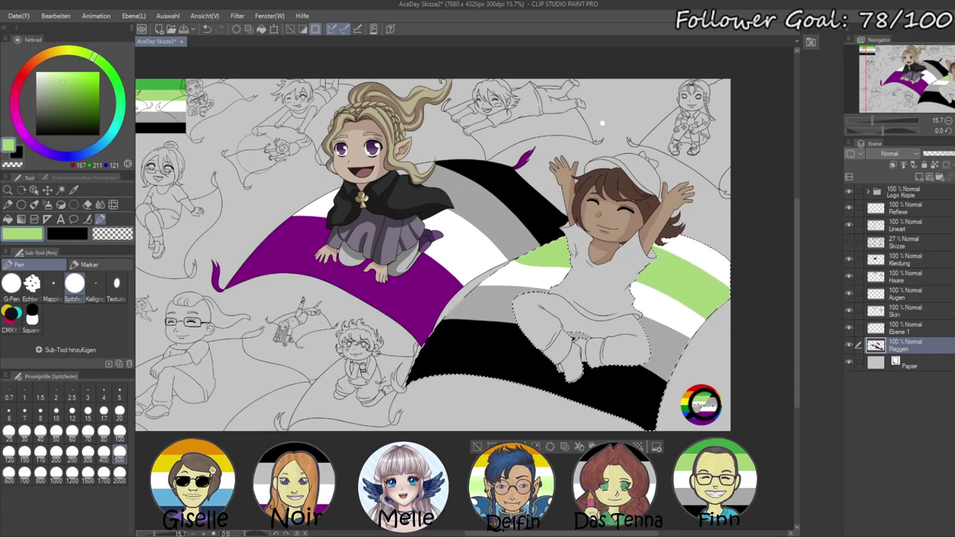
- Paint the carpet's rear stripe in the flag's dark green (61, 165, 66) and clear the selection
left_click(168, 84, "alt")
left_click_drag(652, 237, 771, 302)
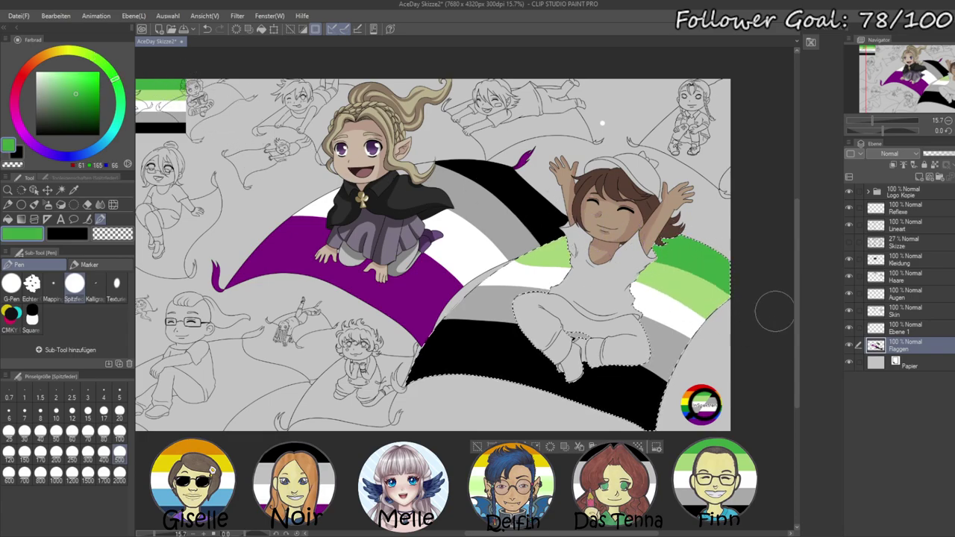
key("ctrl+d")
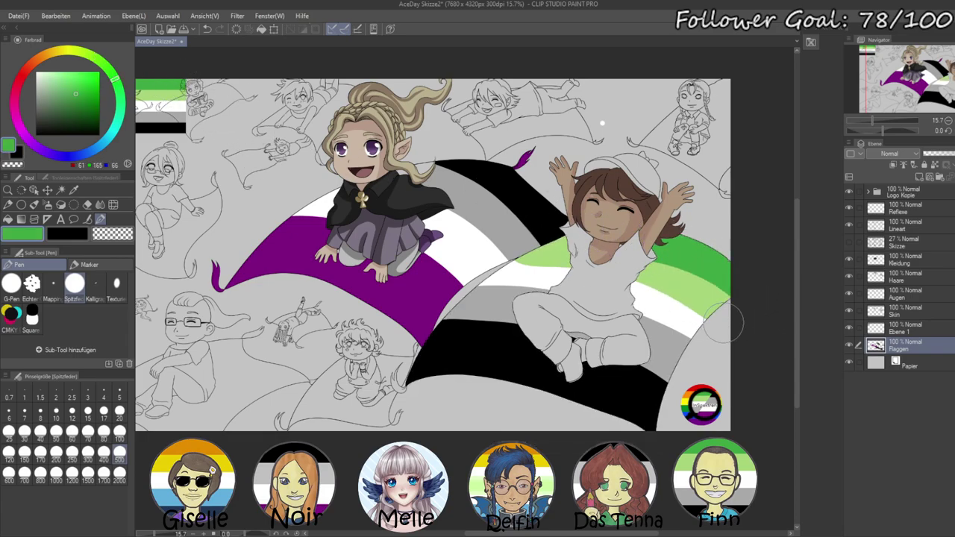
- Auto-select the green, white, grey and black carpet area again, using the Lineart layer
mouse_move(882, 130)
left_mouse_down()
mouse_move(894, 129)
mouse_move(878, 120)
left_mouse_up()
left_click_drag(716, 286, 612, 132)
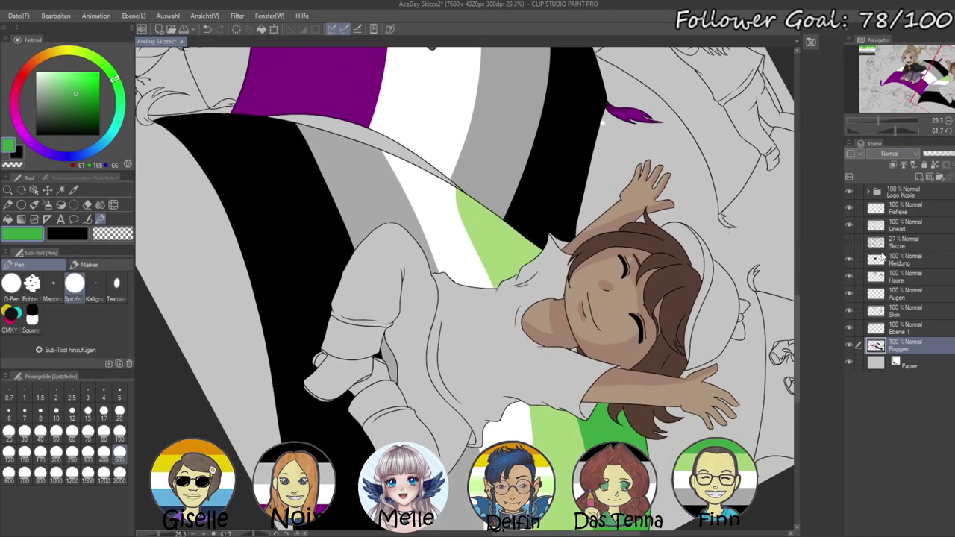
left_click(902, 225)
left_click(60, 190)
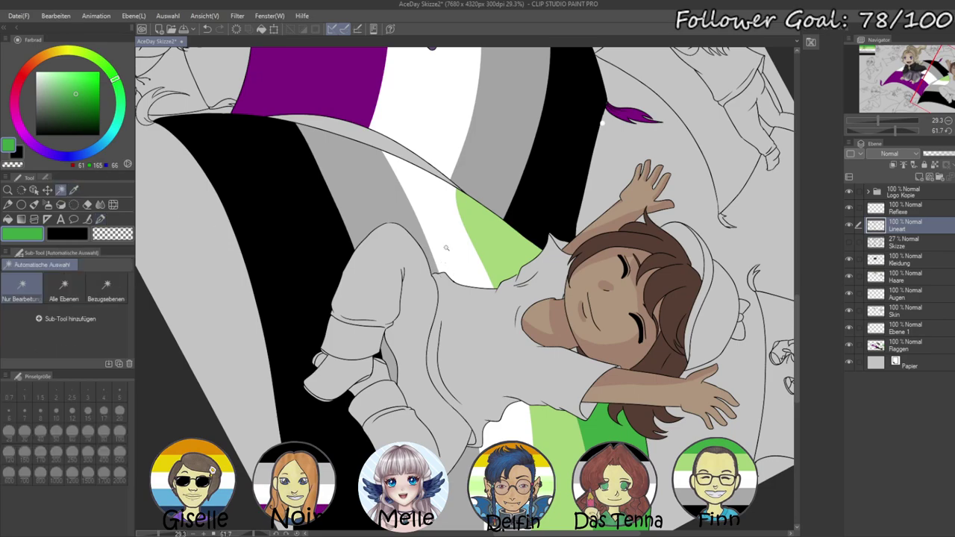
left_click(465, 274)
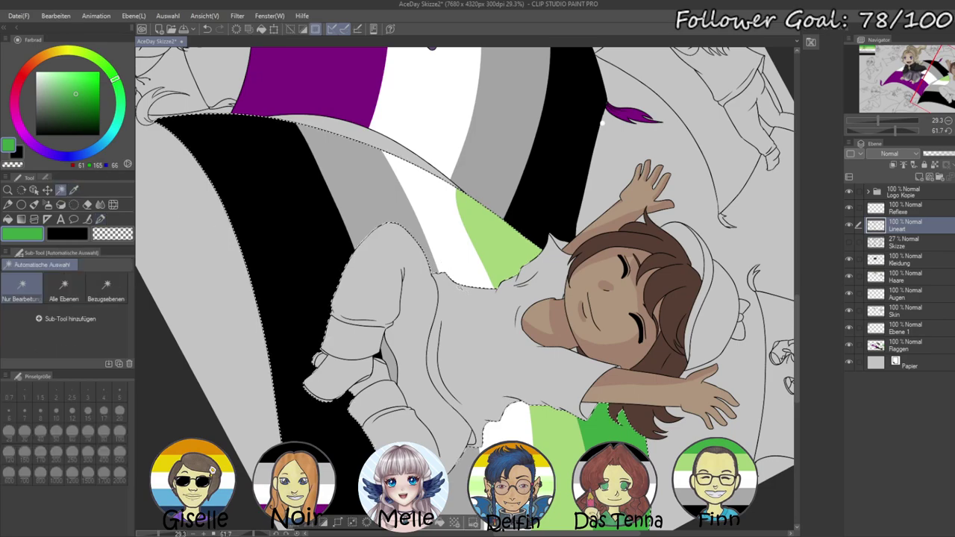
- Touch up the carpet's white stripe on the Flaggen layer with its sampled white and clear the selection
left_click(906, 345)
right_click(441, 234)
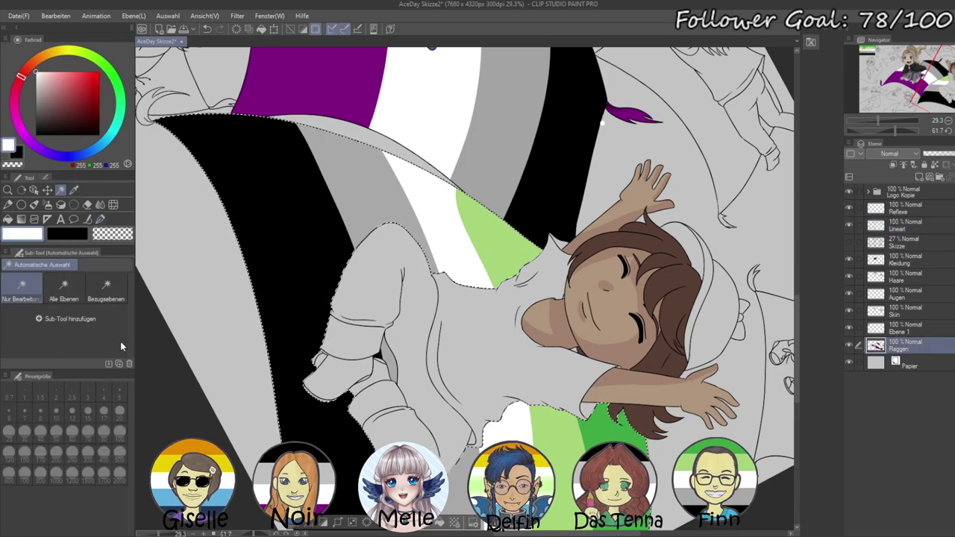
left_click(101, 219)
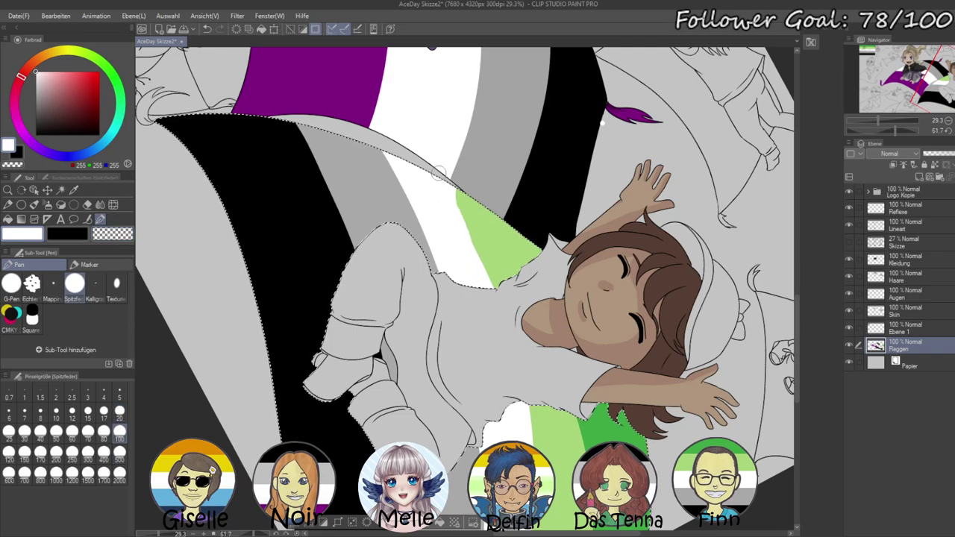
mouse_move(443, 168)
left_mouse_down()
mouse_move(474, 230)
mouse_move(514, 367)
left_mouse_up()
left_click_drag(519, 448, 497, 277)
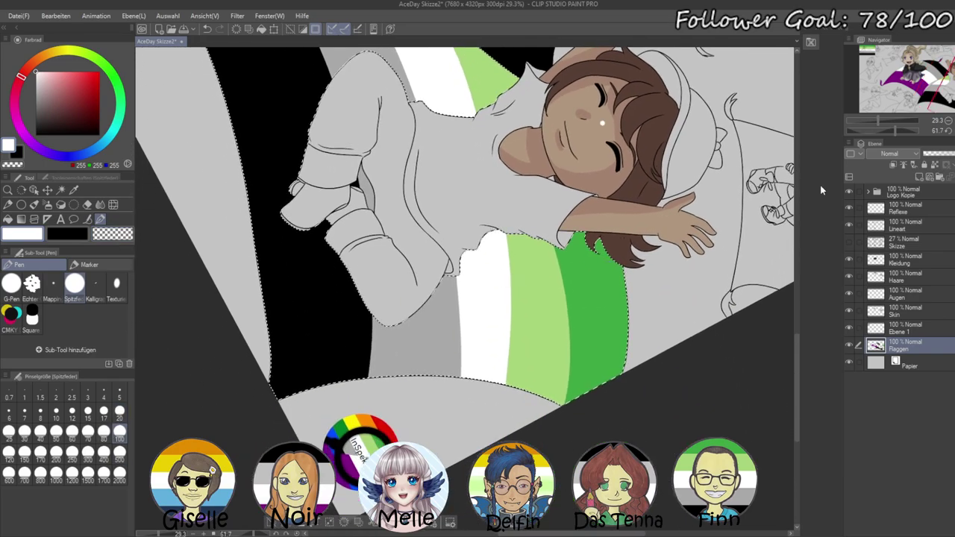
left_click(882, 131)
left_click_drag(878, 120, 873, 121)
key("ctrl+d")
mouse_move(507, 325)
left_mouse_down()
mouse_move(696, 350)
mouse_move(744, 302)
left_mouse_up()
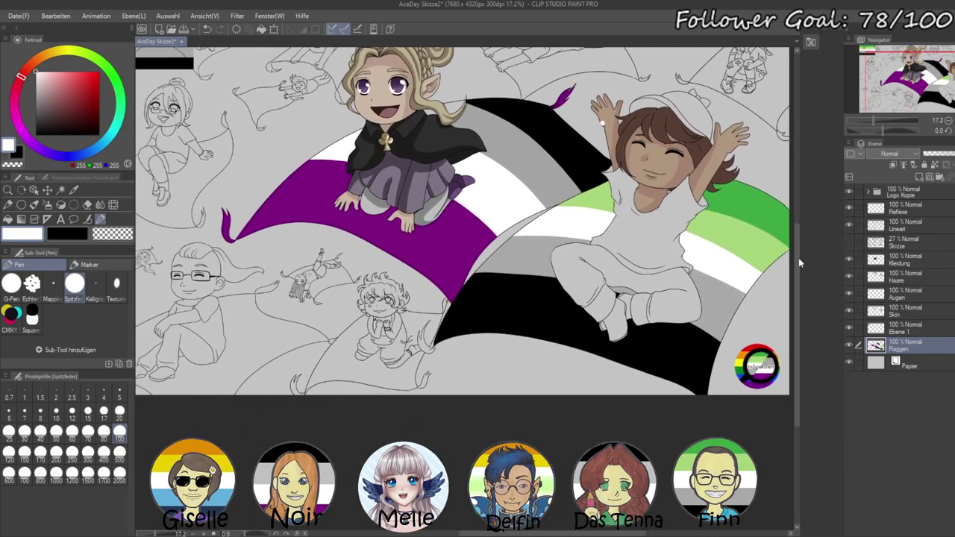
- Auto-select the tassel at the aromantic carpet's front corner beside the curly-haired character, using the Lineart layer
left_click(901, 229)
left_click_drag(873, 120, 876, 120)
left_click(61, 190)
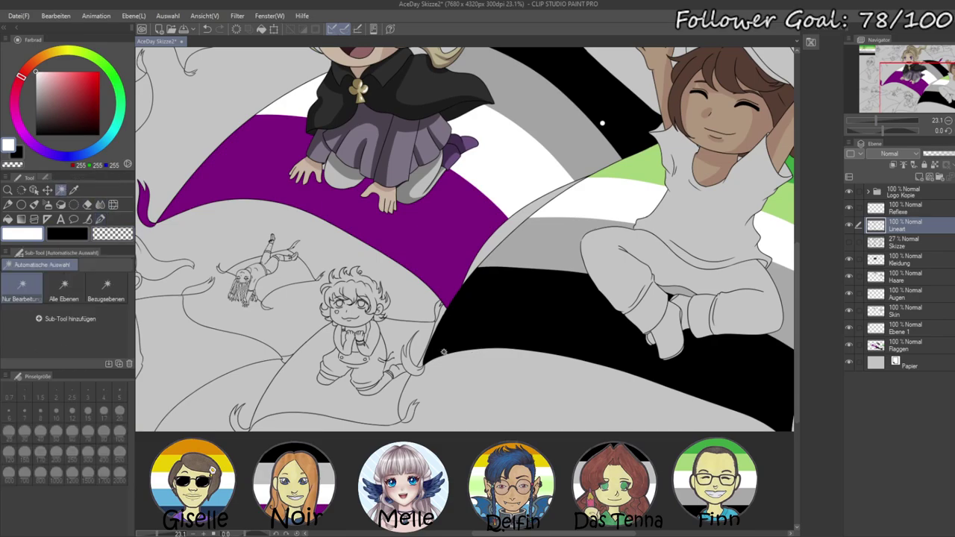
left_click(413, 356)
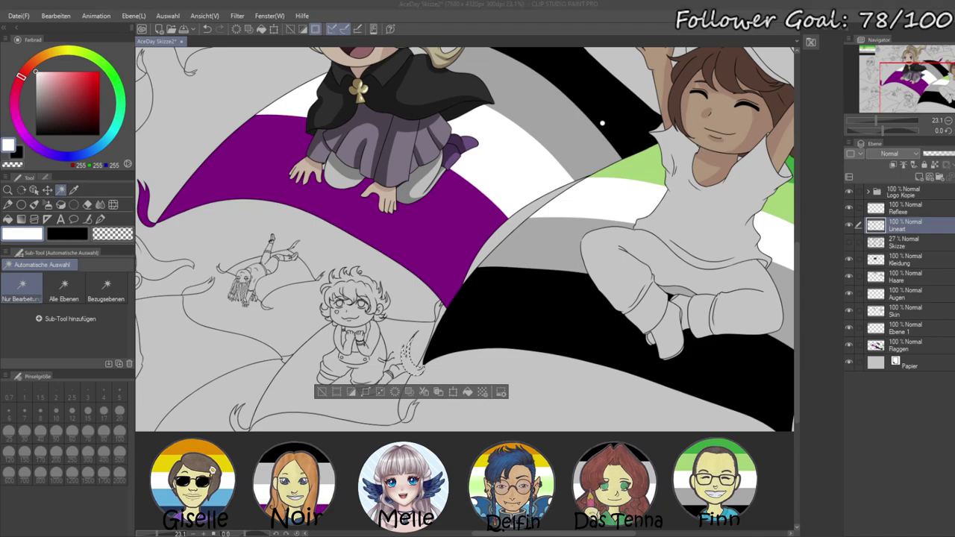
left_click_drag(627, 232, 529, 275)
scroll(602, 123, "left", 4)
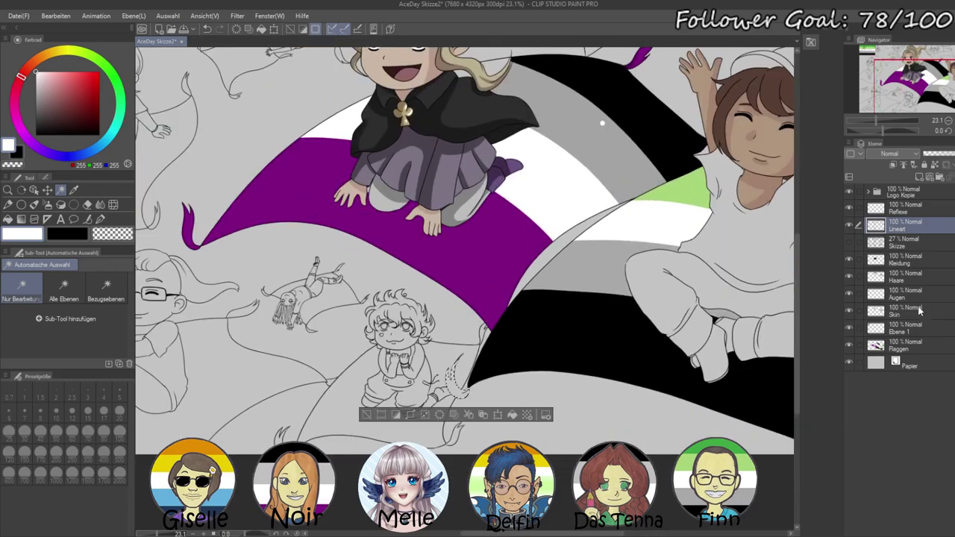
- Fill the selected tassel on the Flaggen layer with the carpet's light green (167, 211, 121) and clear the selection
left_click(904, 348)
key("p")
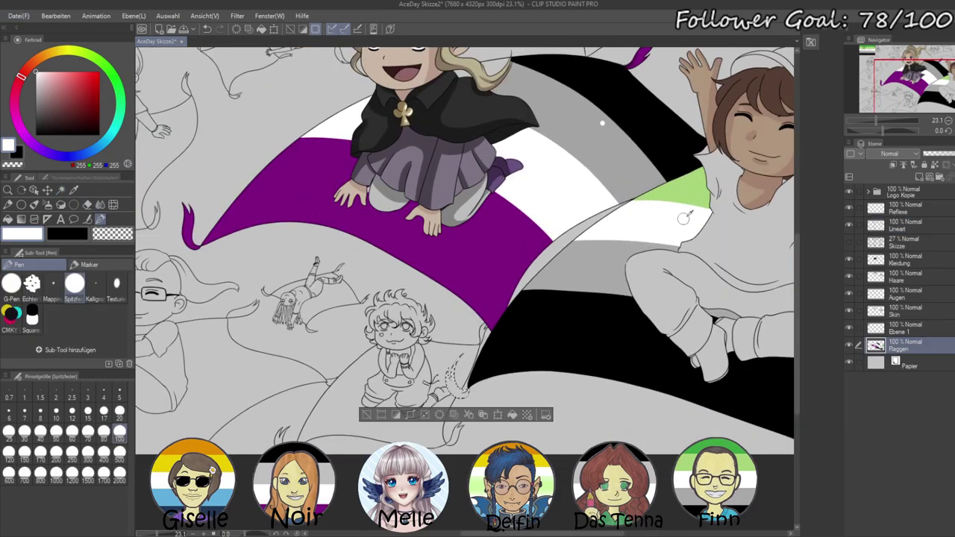
left_click(692, 179, "alt")
scroll(611, 301, "down", 2)
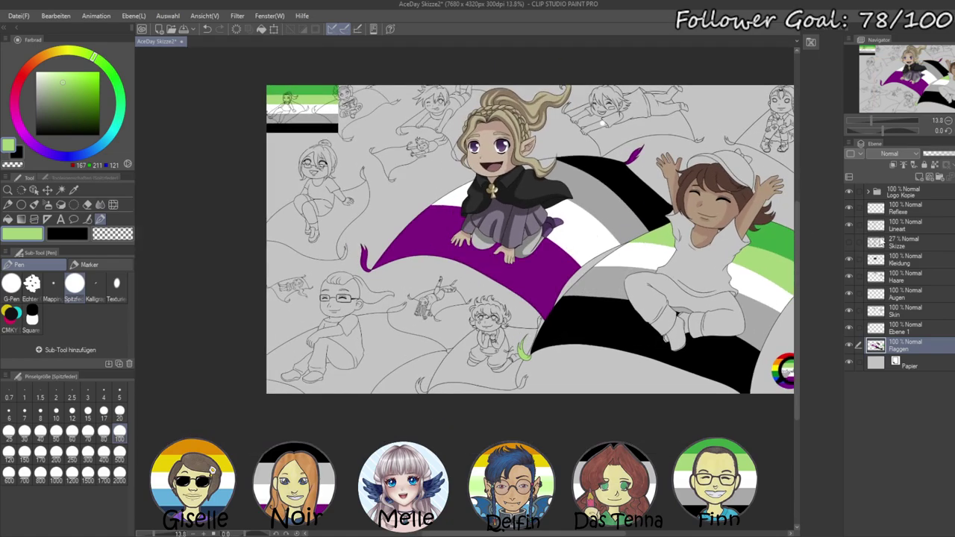
- Delete the Ebene 1 layer holding the aromantic flag reference
left_click(912, 326)
left_click(953, 176)
left_click_drag(594, 194, 437, 235)
scroll(443, 235, "up", 1)
scroll(602, 123, "up", 1)
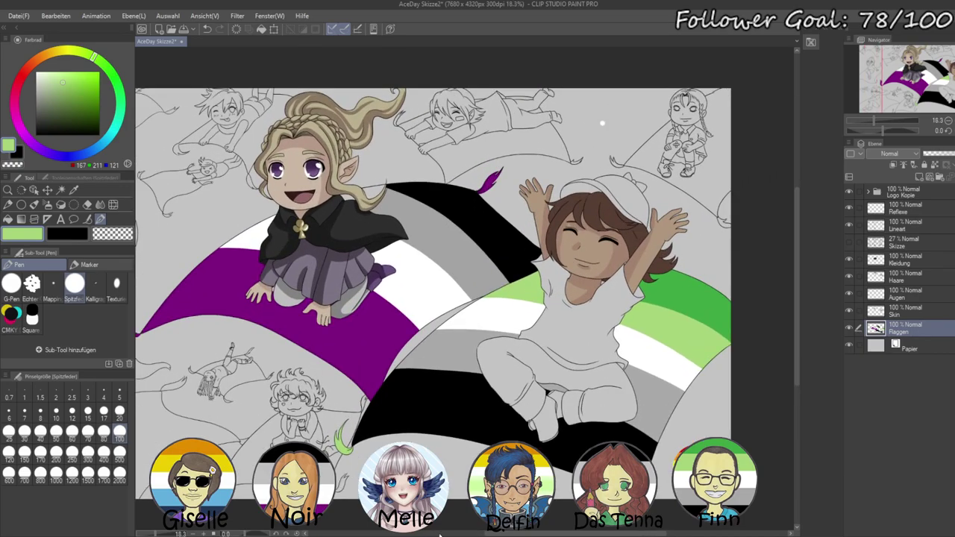
- On the Haare layer, sample the cap character's brown hair and darken it to (68, 49, 39) for shading with the pen
key("alt+Tab")
scroll(601, 123, "up", 3)
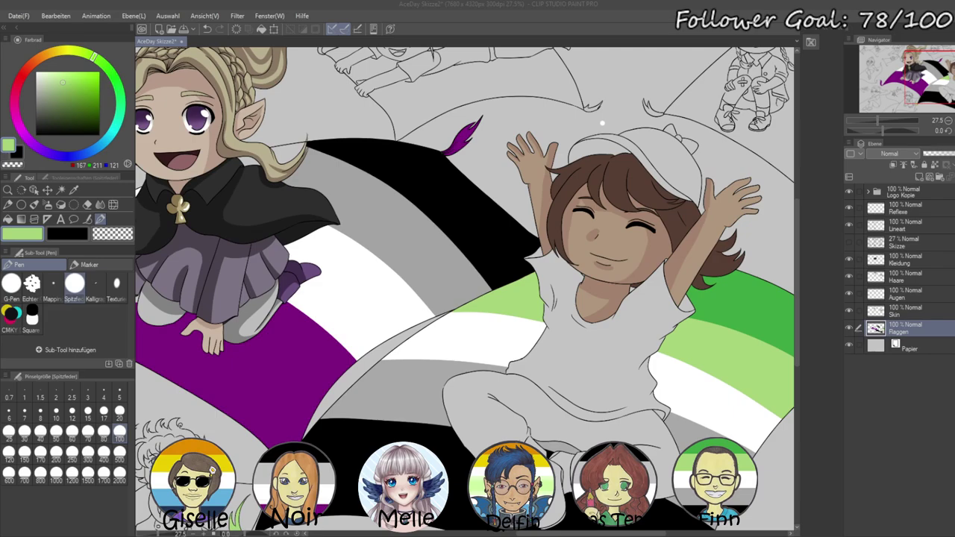
left_click(898, 280)
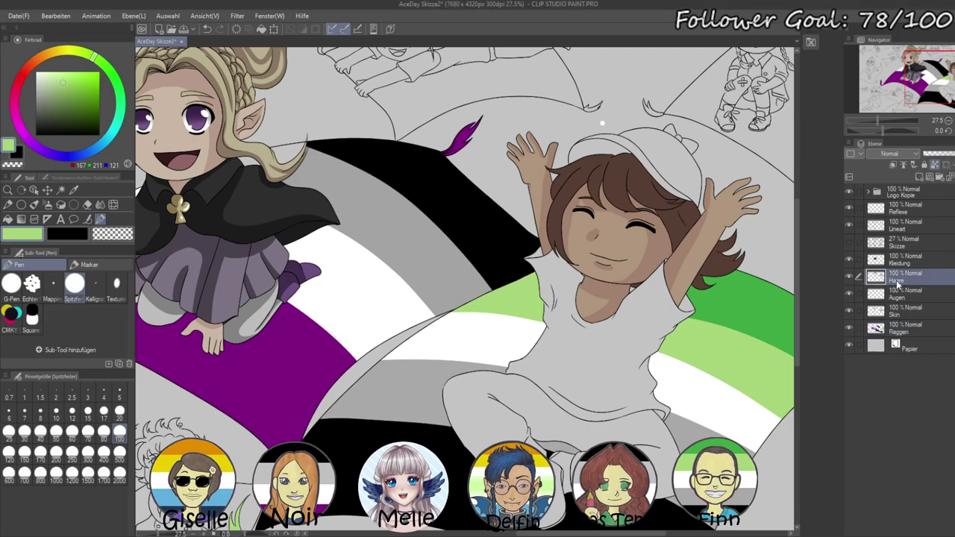
left_click_drag(669, 233, 582, 287)
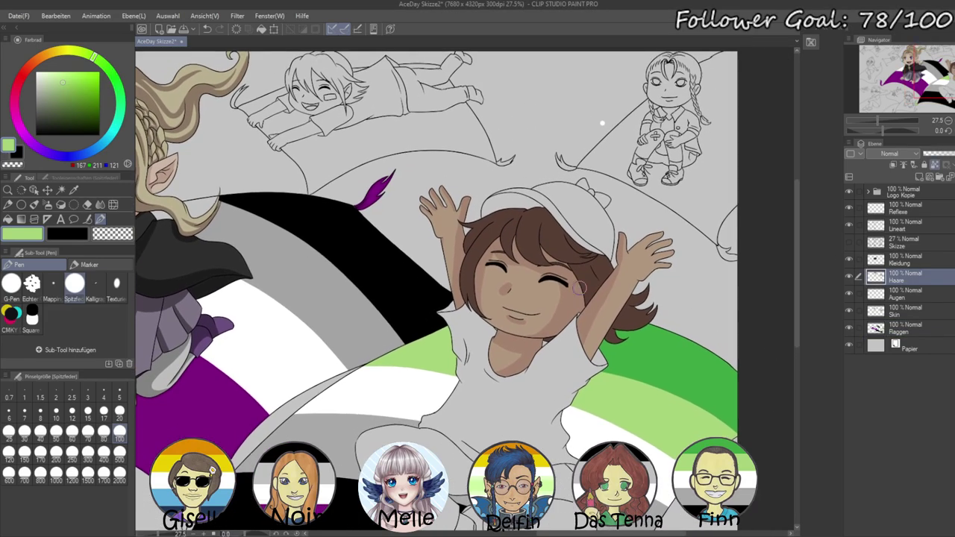
scroll(582, 287, "up", 1)
left_click(510, 213, "alt")
scroll(511, 212, "up", 1)
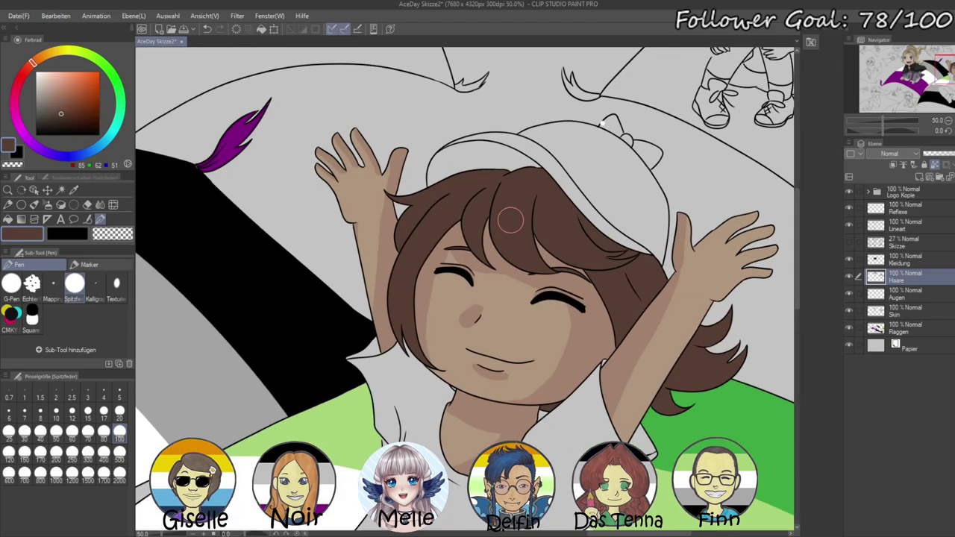
left_click_drag(63, 111, 65, 114)
left_click(99, 220)
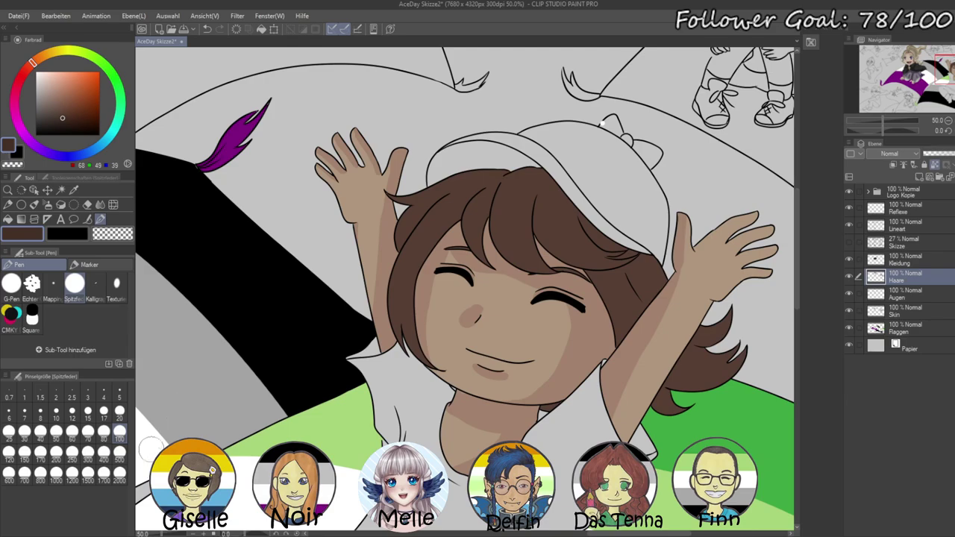
- Shade the cap character's hair beneath the cap's edge and beside the face with the dark brown
left_click_drag(539, 169, 589, 198)
mouse_move(576, 232)
left_mouse_down()
mouse_move(654, 255)
mouse_move(660, 292)
left_mouse_up()
left_click_drag(595, 276, 622, 339)
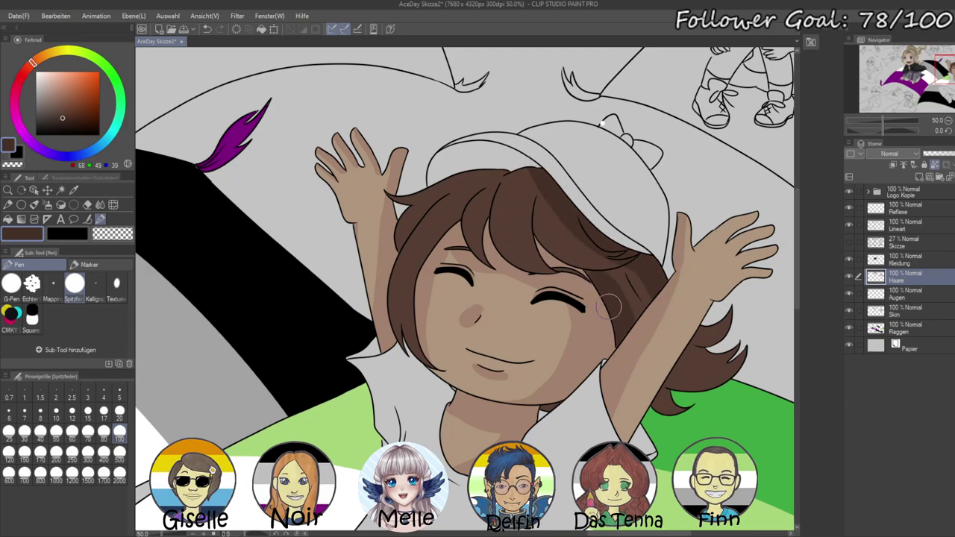
left_click_drag(607, 275, 633, 312)
left_click_drag(627, 272, 658, 322)
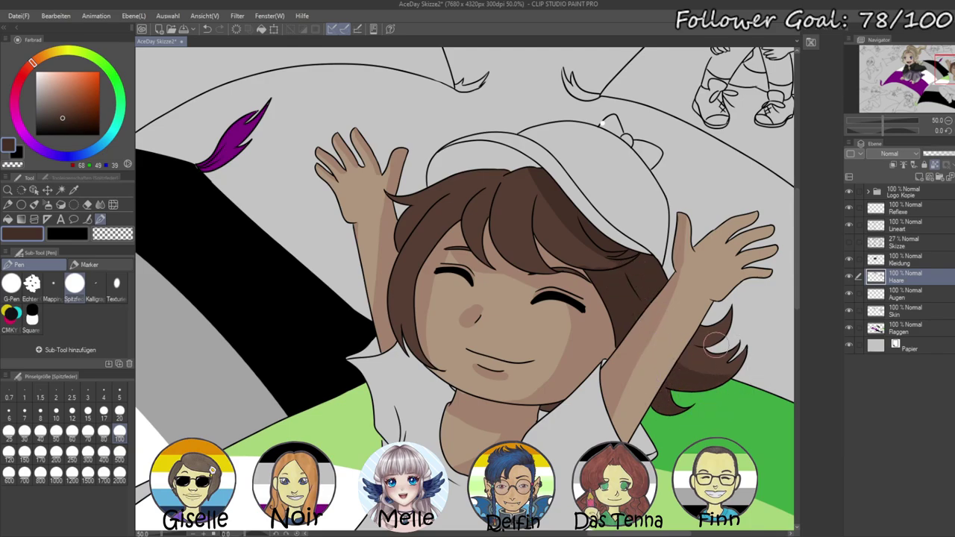
- Shade the fringe strands beneath the cap's brim with the dark brown, taking back the last unwanted stroke
mouse_move(515, 174)
left_mouse_down()
mouse_move(509, 244)
mouse_move(541, 271)
left_mouse_up()
left_click_drag(549, 171, 562, 263)
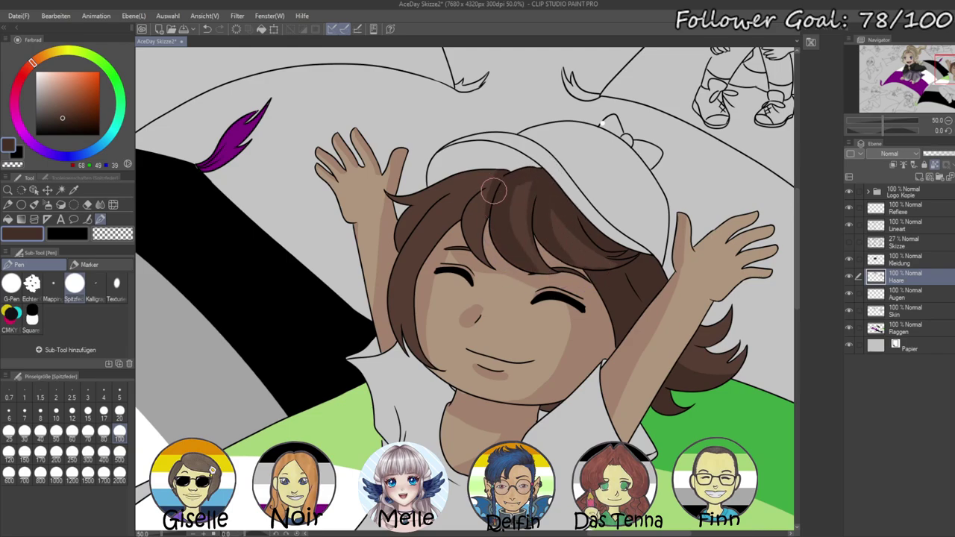
mouse_move(493, 173)
left_mouse_down()
mouse_move(425, 236)
mouse_move(417, 307)
left_mouse_up()
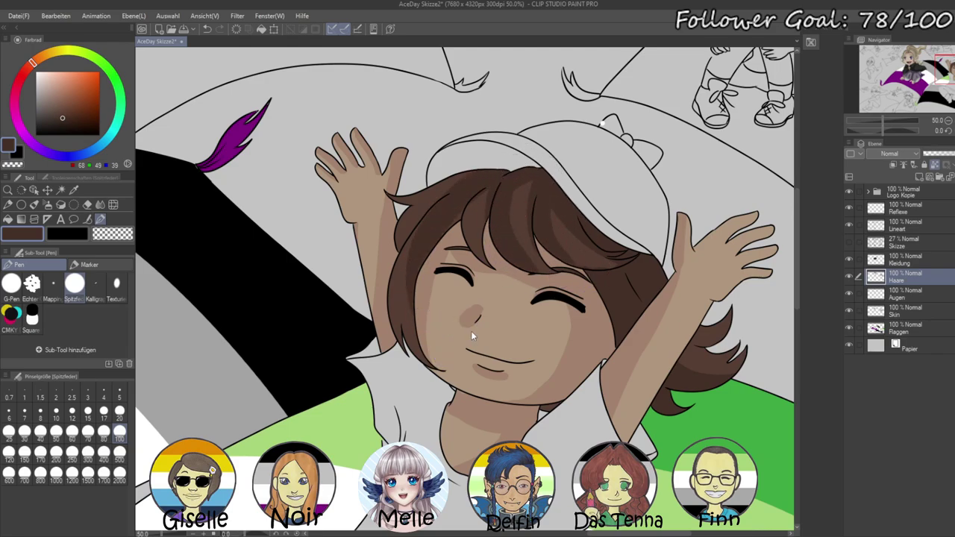
key("ctrl+z")
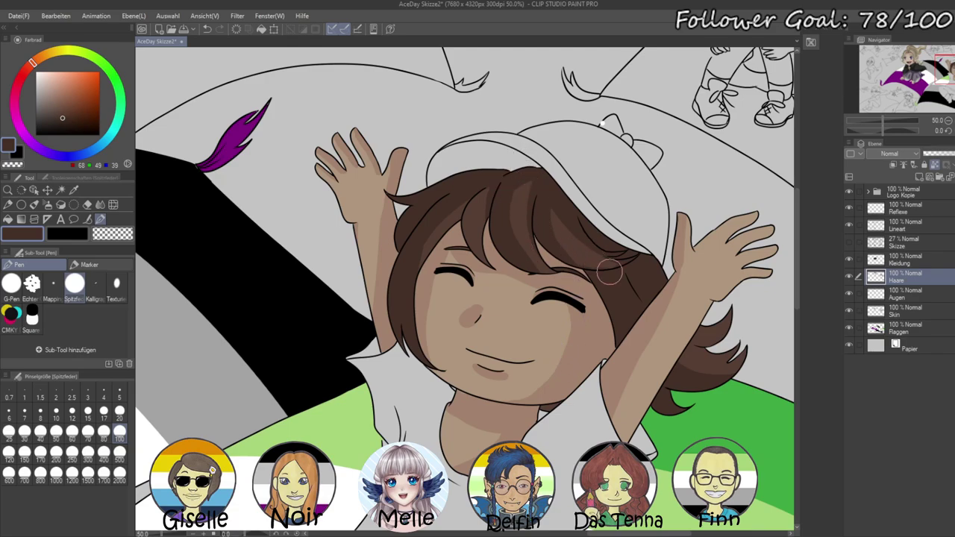
- Sample the hair's lighter brown (85, 62, 51) and reduce the pen to size 20 for retouching the fringe
left_click(585, 258, "alt")
left_click_drag(882, 130, 885, 120)
left_click_drag(710, 241, 518, 269)
left_click_drag(882, 121, 885, 120)
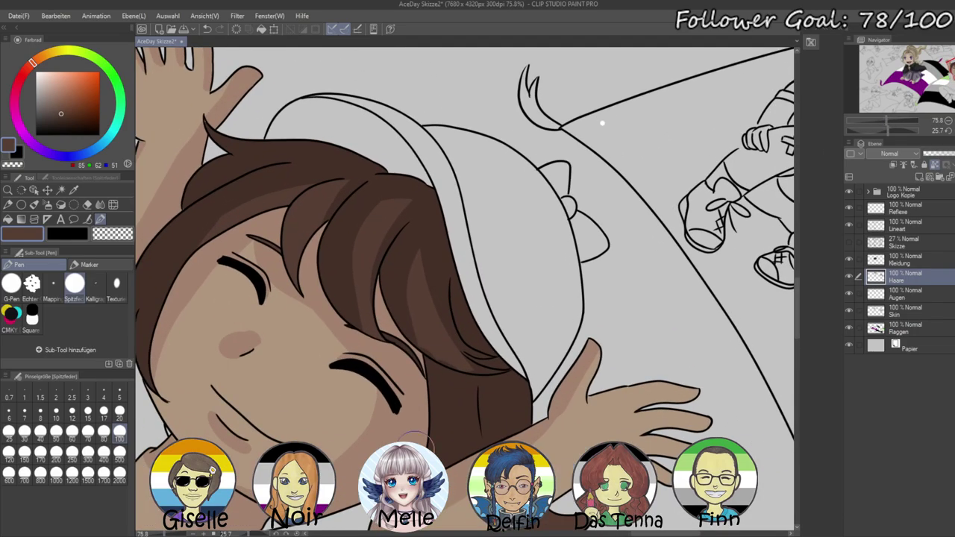
left_click(120, 396)
left_click(58, 435)
left_click(57, 432)
left_click_drag(884, 129, 892, 130)
left_click_drag(885, 121, 889, 121)
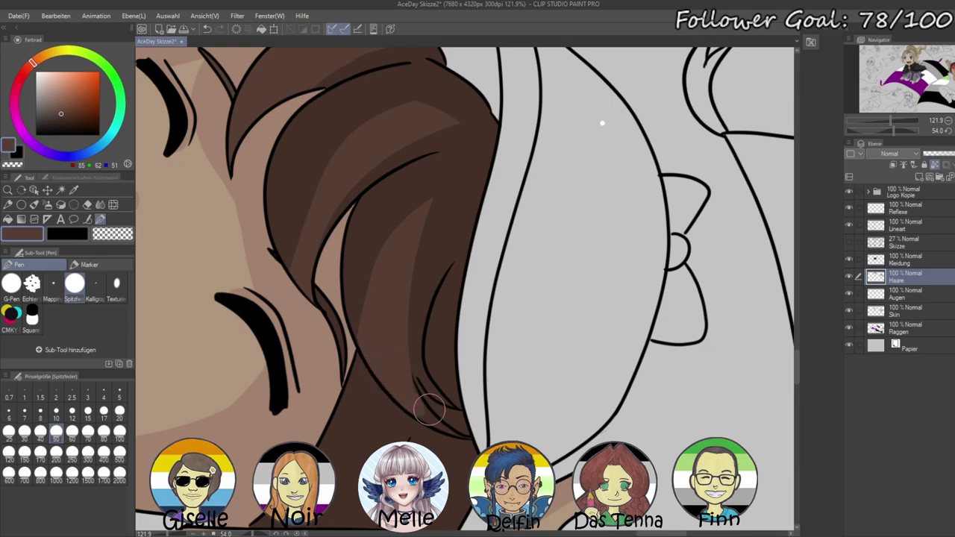
left_click(119, 410)
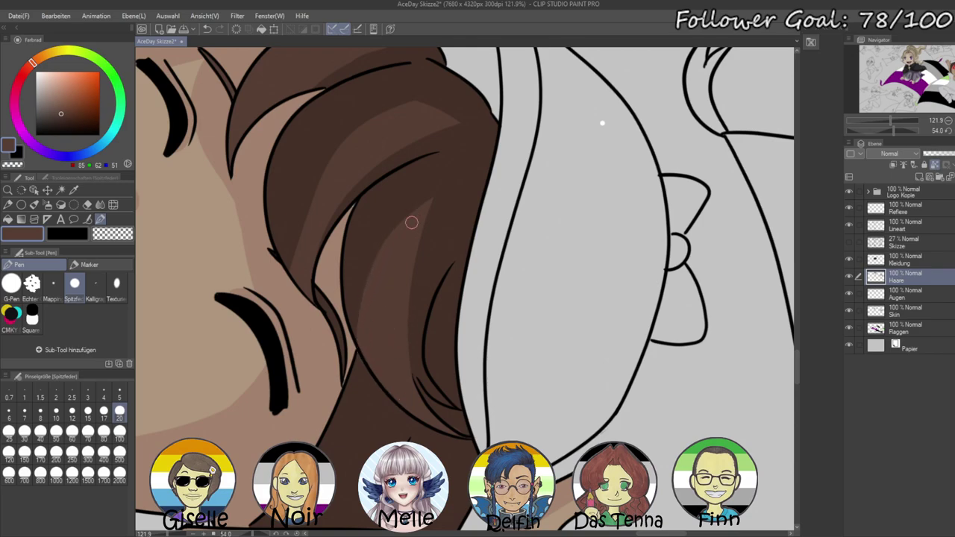
- Clean up the shading edge where the fringe strands part, alternating the lighter brown and the sampled dark brown
left_click_drag(891, 134, 884, 133)
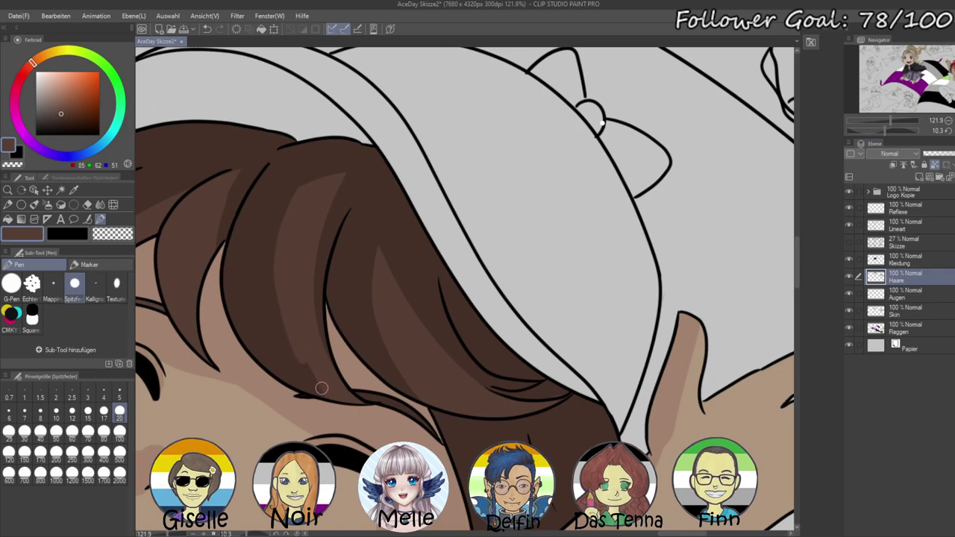
left_click_drag(311, 301, 447, 348)
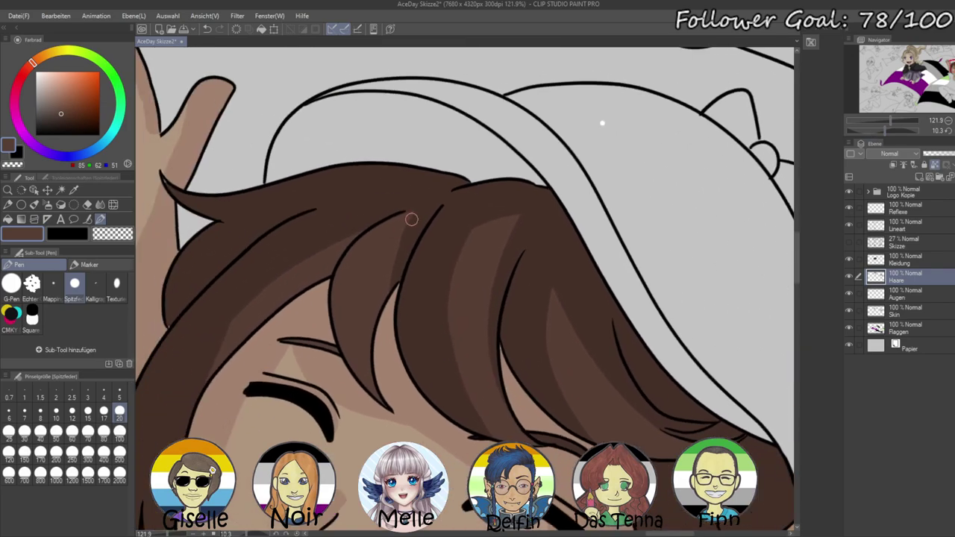
mouse_move(444, 202)
left_mouse_down()
mouse_move(397, 256)
mouse_move(420, 214)
left_mouse_up()
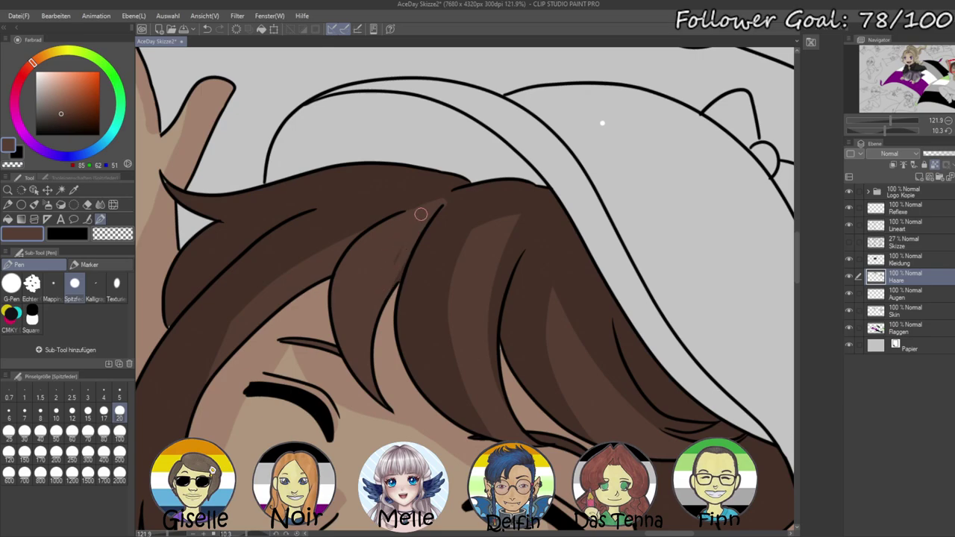
left_click(450, 218, "alt")
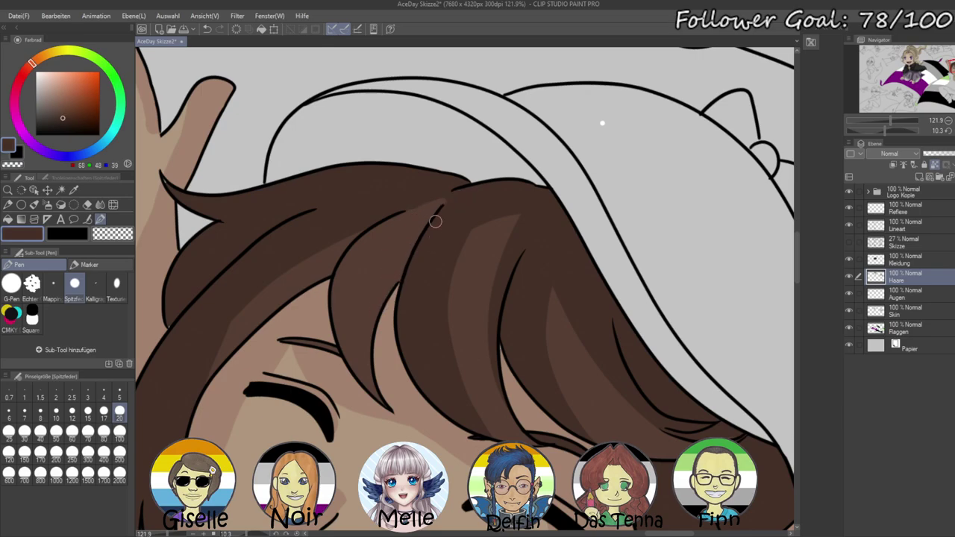
left_click_drag(422, 255, 459, 194)
- Resample the lighter brown and paint thin light strands into the shaded hair framing the face beside the closed eye
left_click(330, 165, "alt")
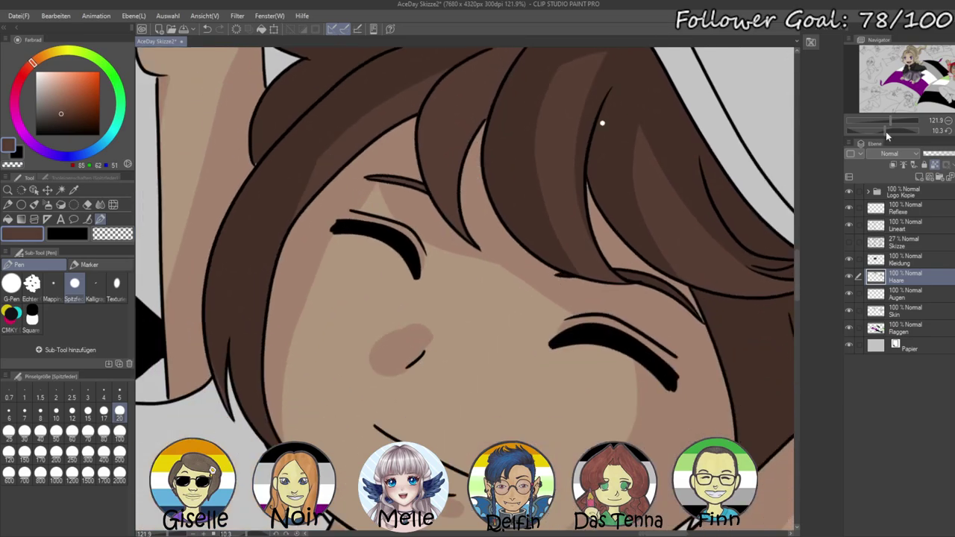
left_click_drag(884, 130, 875, 130)
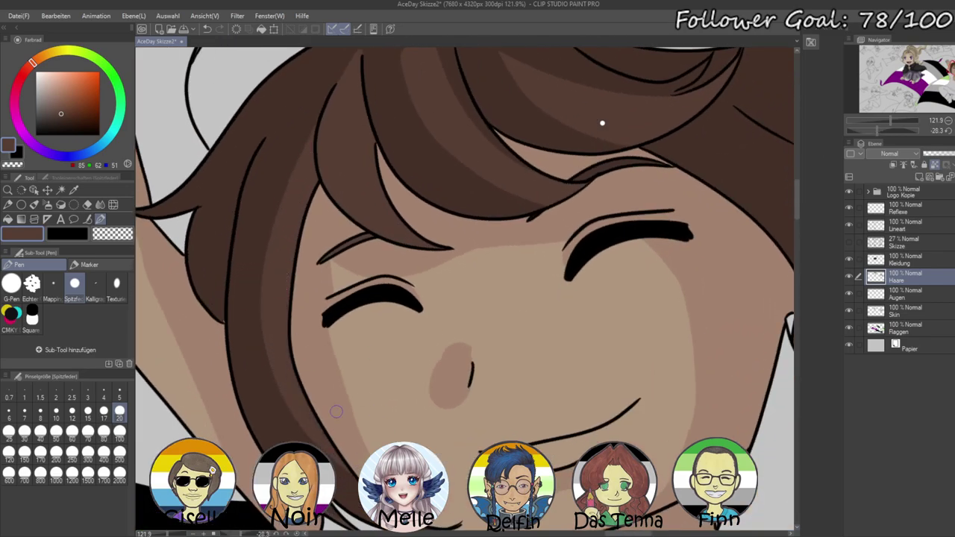
left_click_drag(265, 169, 241, 369)
mouse_move(256, 141)
left_mouse_down()
mouse_move(219, 202)
mouse_move(229, 328)
left_mouse_up()
left_click_drag(243, 177, 231, 343)
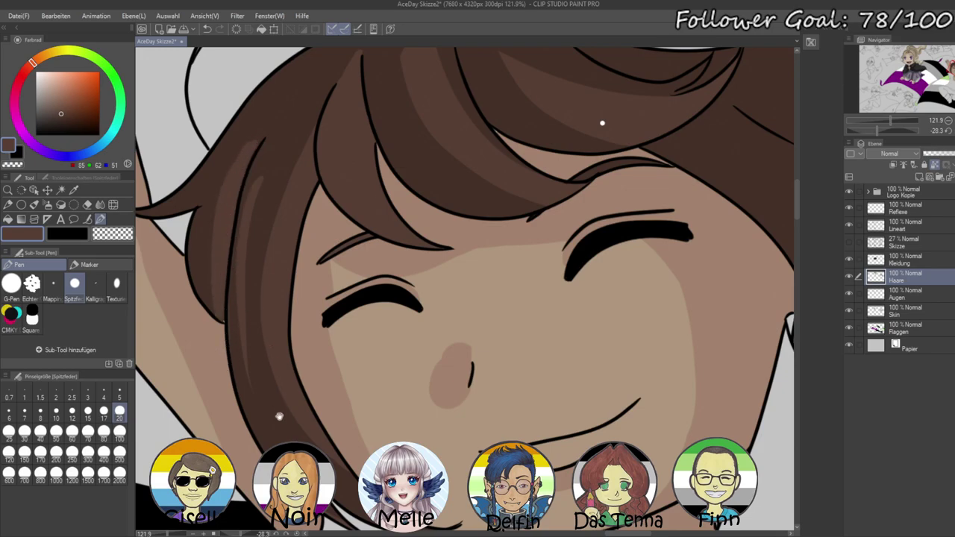
- Refine the fringe shading at the cap's edge with dark brown and add thin lighter brown strands there
left_click_drag(279, 411, 254, 269)
left_click_drag(456, 281, 190, 368)
left_click_drag(380, 238, 405, 443)
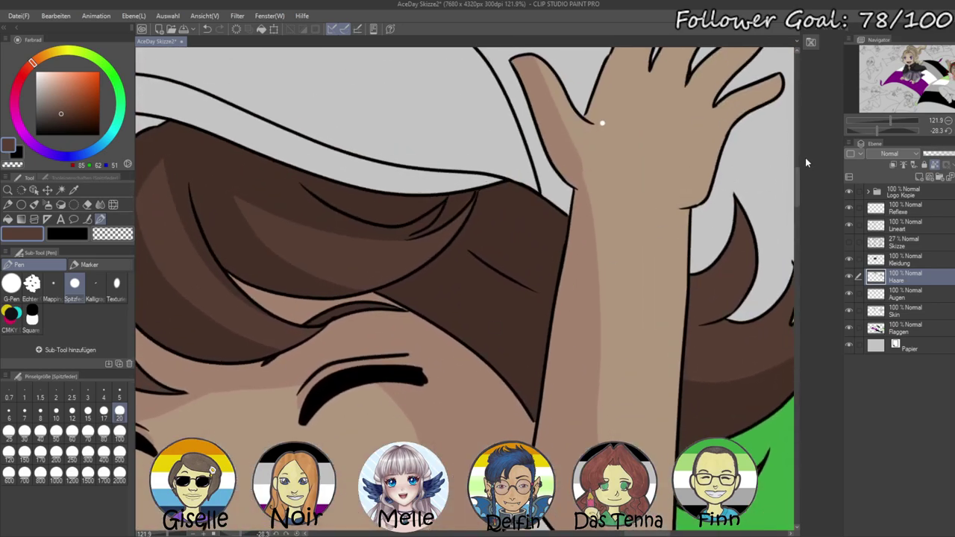
left_click_drag(873, 131, 891, 131)
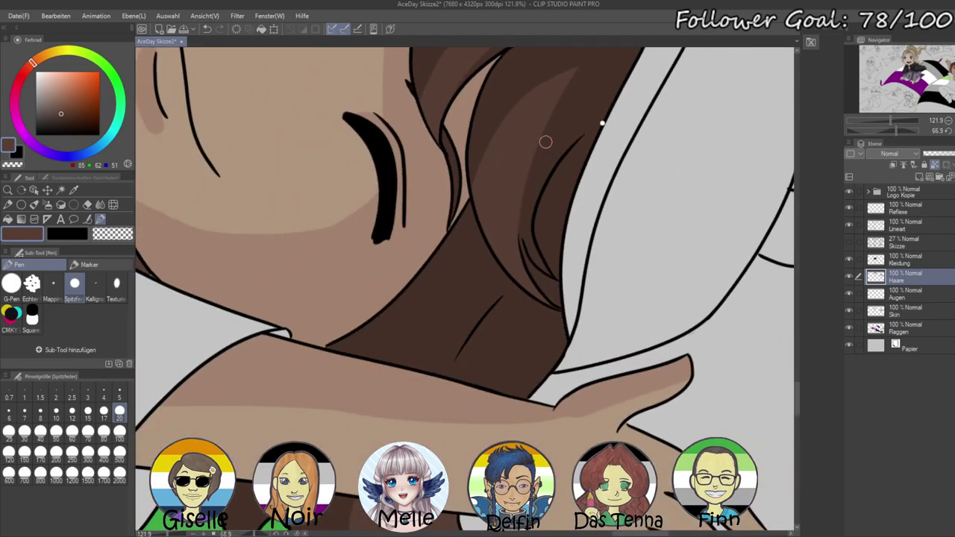
mouse_move(573, 76)
left_mouse_down()
mouse_move(509, 241)
mouse_move(565, 333)
left_mouse_up()
left_click_drag(541, 118, 538, 286)
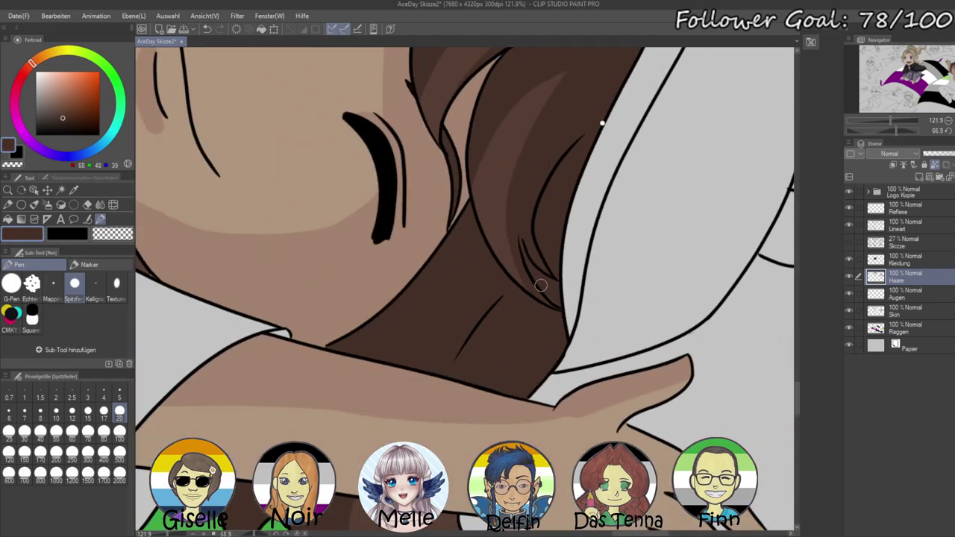
left_click(505, 172, "alt")
left_click_drag(548, 114, 505, 219)
left_click_drag(561, 170, 493, 307)
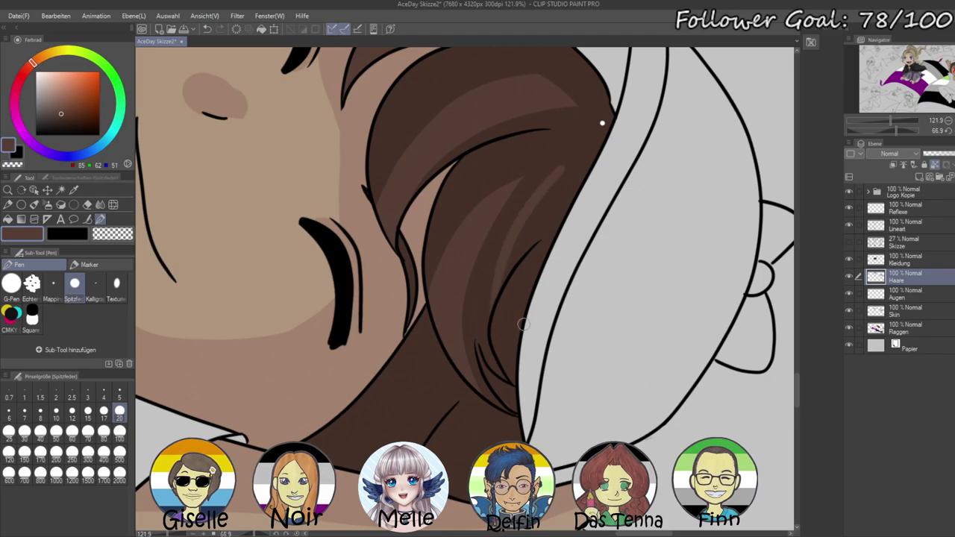
key("ctrl+z")
left_click_drag(496, 354, 553, 196)
left_click_drag(547, 395, 588, 296)
- Paint lighter brown strands into the dark hair between the face and the raised arm
left_click_drag(468, 283, 435, 347)
left_click_drag(458, 314, 391, 370)
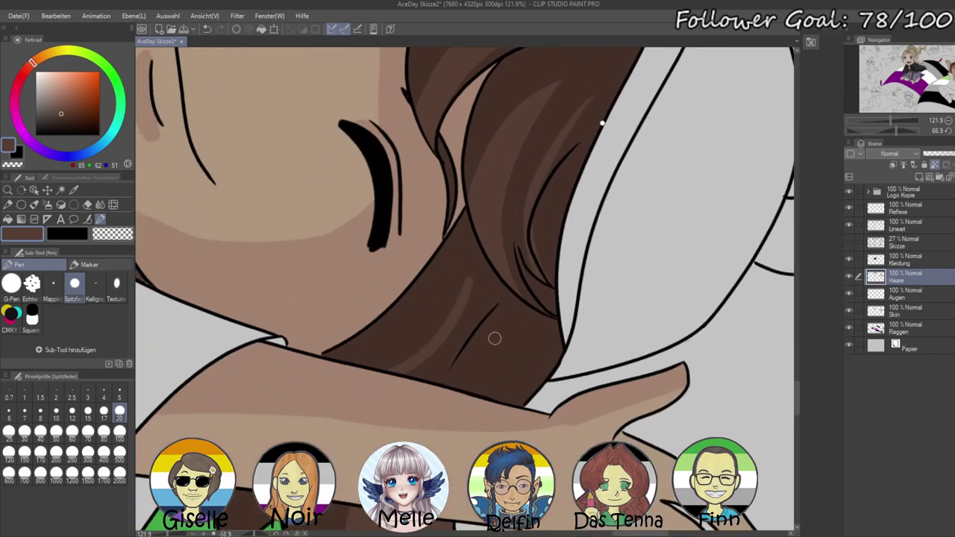
left_click_drag(464, 283, 427, 357)
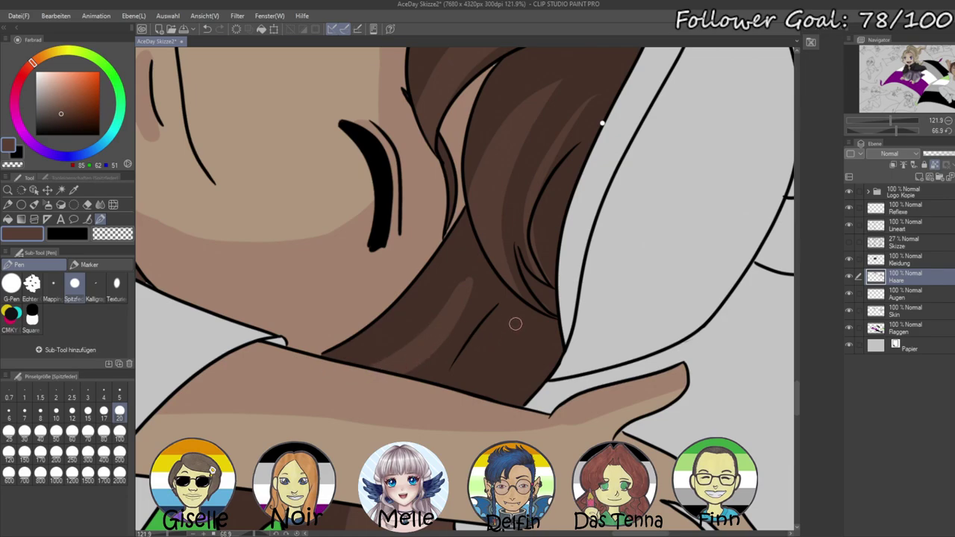
left_click_drag(498, 319, 476, 388)
left_click_drag(494, 340, 490, 396)
left_click_drag(519, 342, 516, 414)
- Sample the dark brown (68, 48, 39) and touch up the light strands behind the face and in the fringe
left_click(490, 307, "alt")
left_click_drag(470, 263, 424, 342)
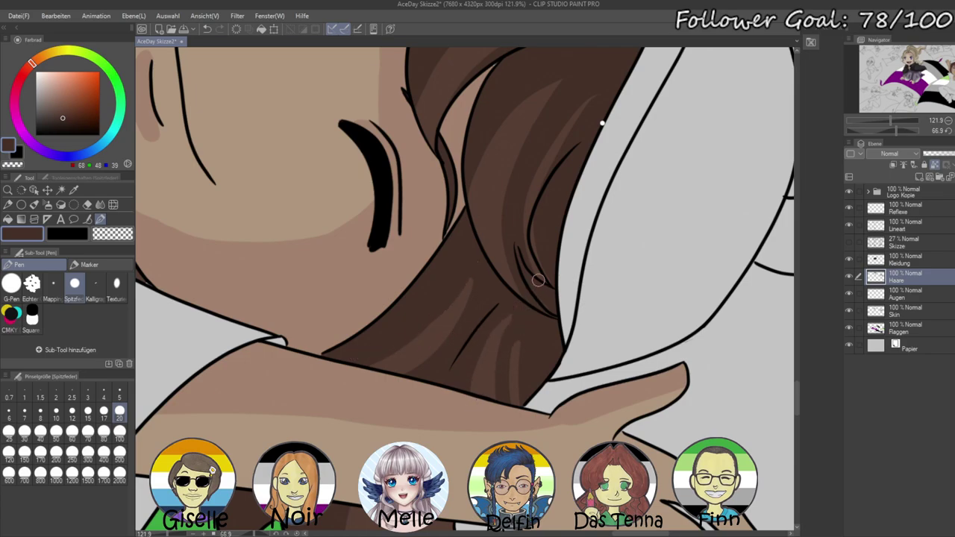
left_click_drag(536, 279, 531, 247)
left_click_drag(576, 138, 526, 240)
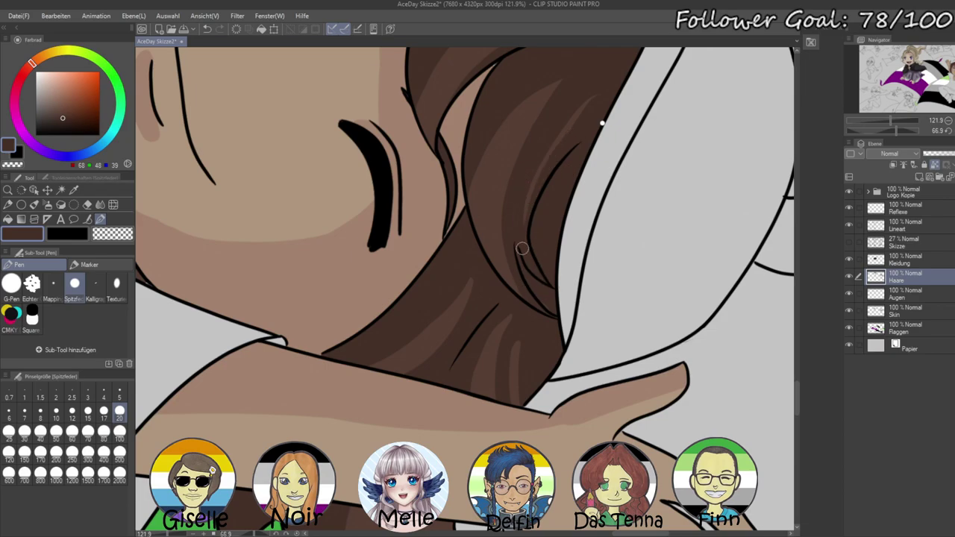
- Add a lighter brown strand to the lowest hair tip behind the raised arm
left_click_drag(898, 123, 884, 129)
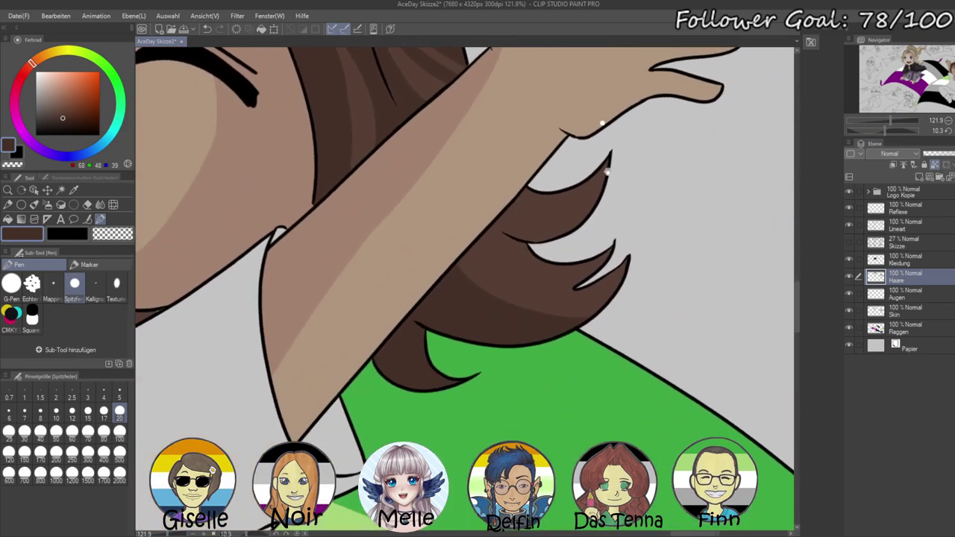
left_click(494, 267, "alt")
left_click_drag(403, 348, 426, 380)
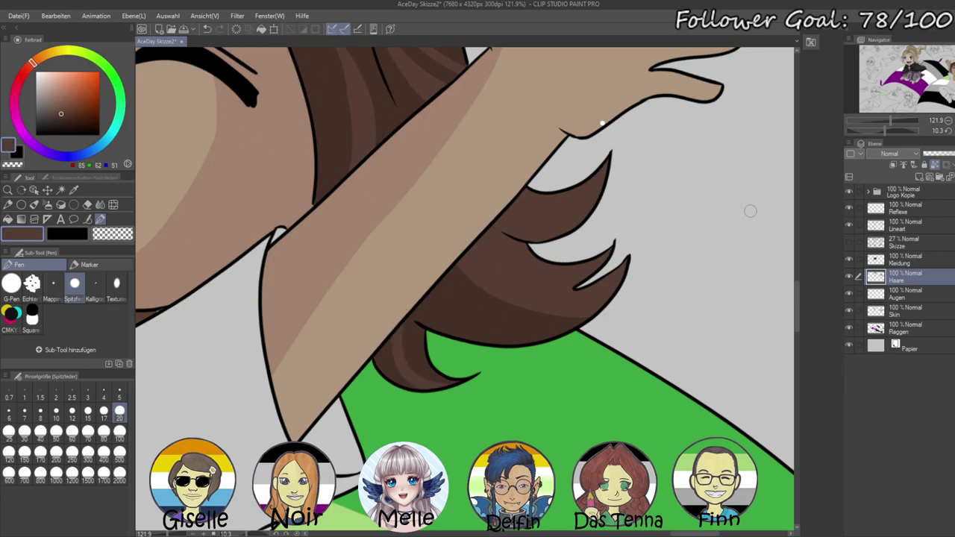
- Auto-select the cap and its bow on the Lineart layer, and make Kleidung the active layer
left_click_drag(891, 118, 876, 171)
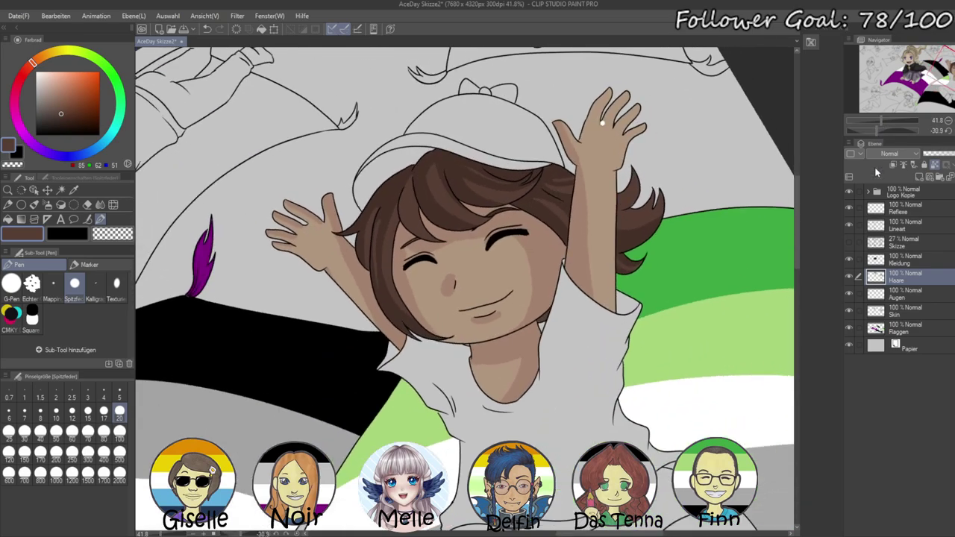
left_click(909, 261)
left_click(901, 223)
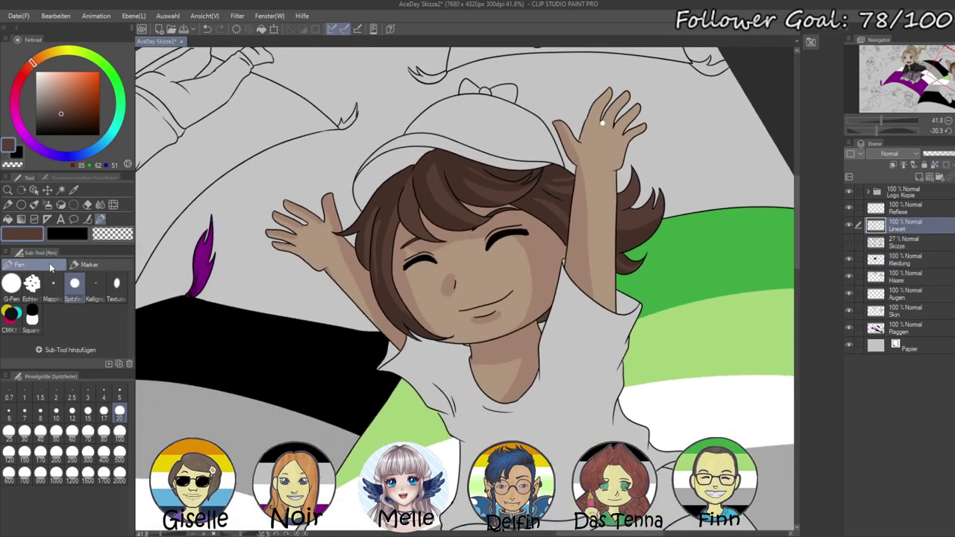
left_click(61, 190)
left_click(477, 119)
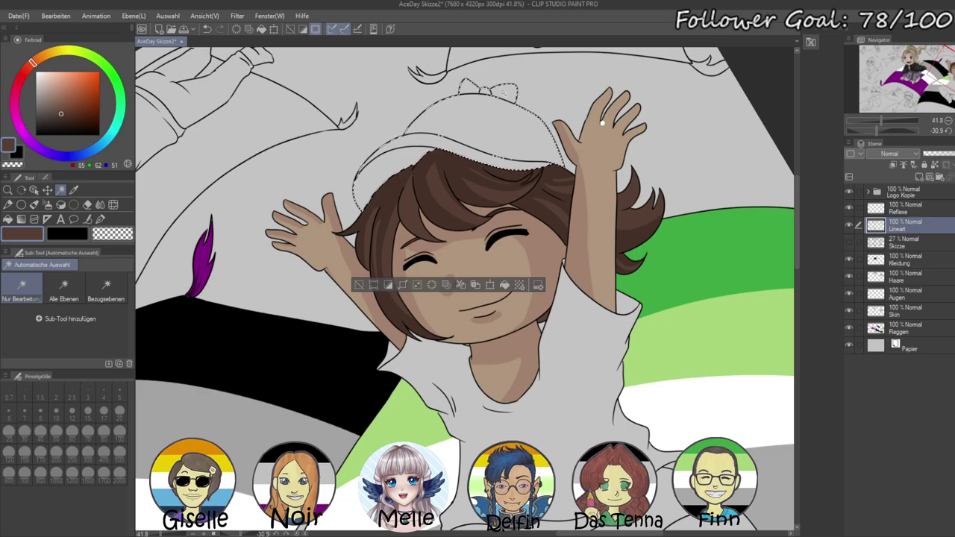
left_click(902, 260)
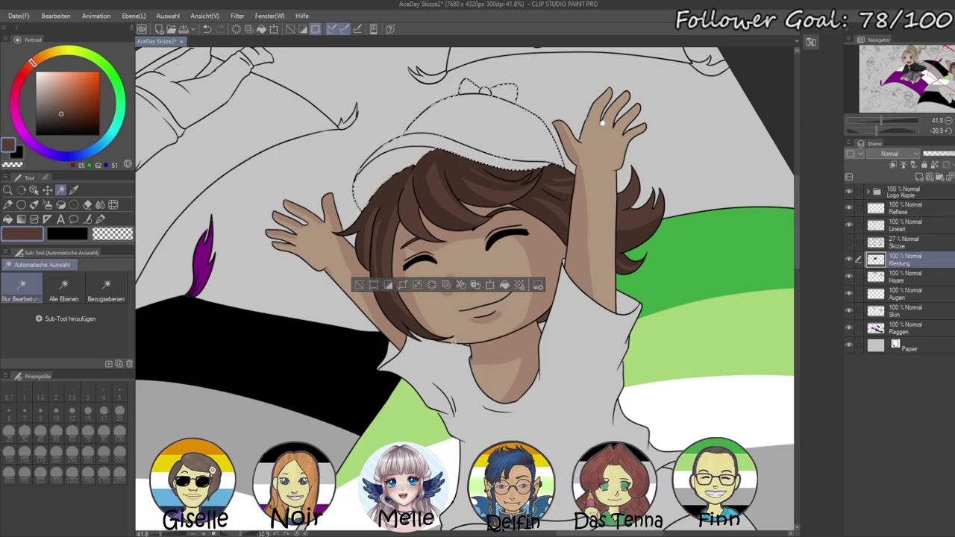
- Sample the carpet's light green, mute it to (150, 172, 128), fill the selected cap and bow, and clear the selection
right_click(397, 438)
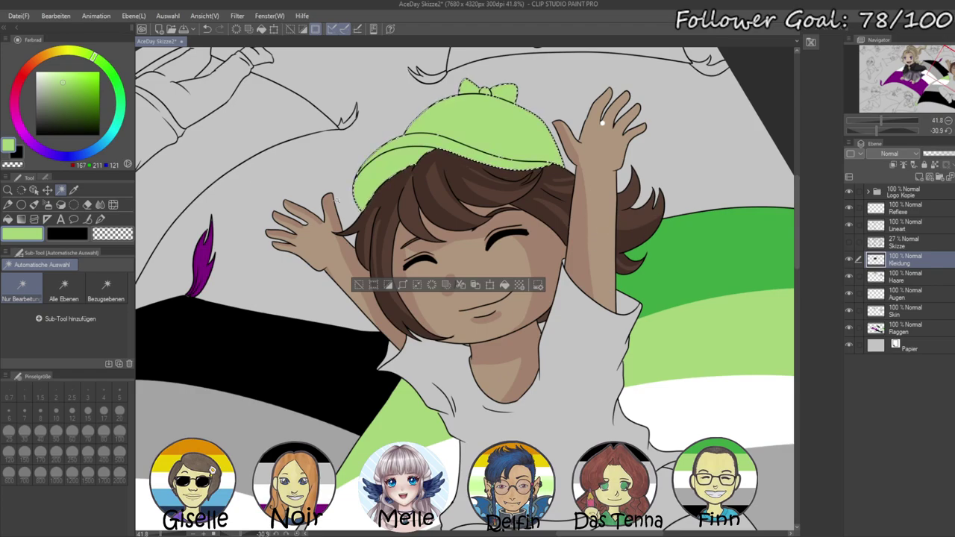
left_click(51, 92)
key("alt+Delete")
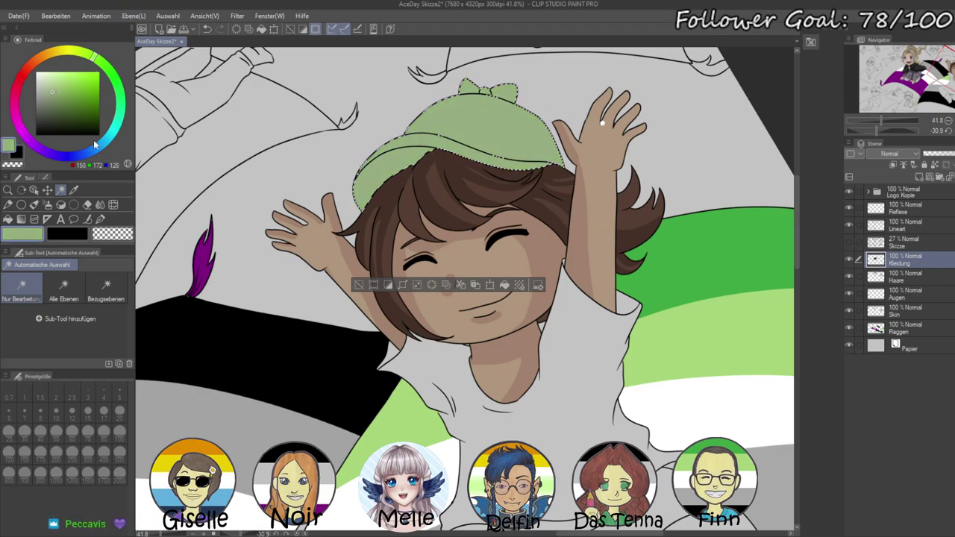
key("ctrl+d")
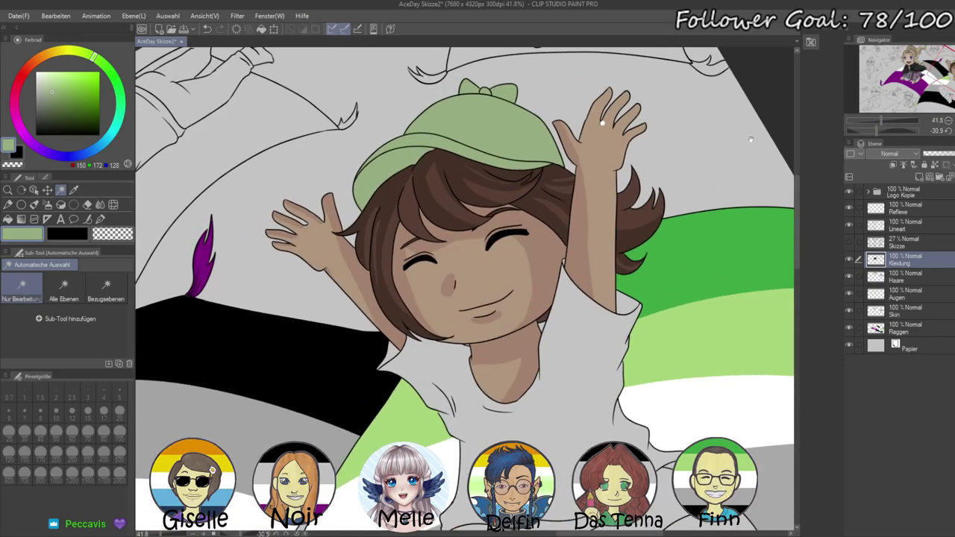
- Darken the green to (92, 108, 76) and shade the cap's brim underside, crown and bow, using pen size 20 for the details
left_click_drag(750, 139, 739, 227)
left_click_drag(882, 119, 883, 120)
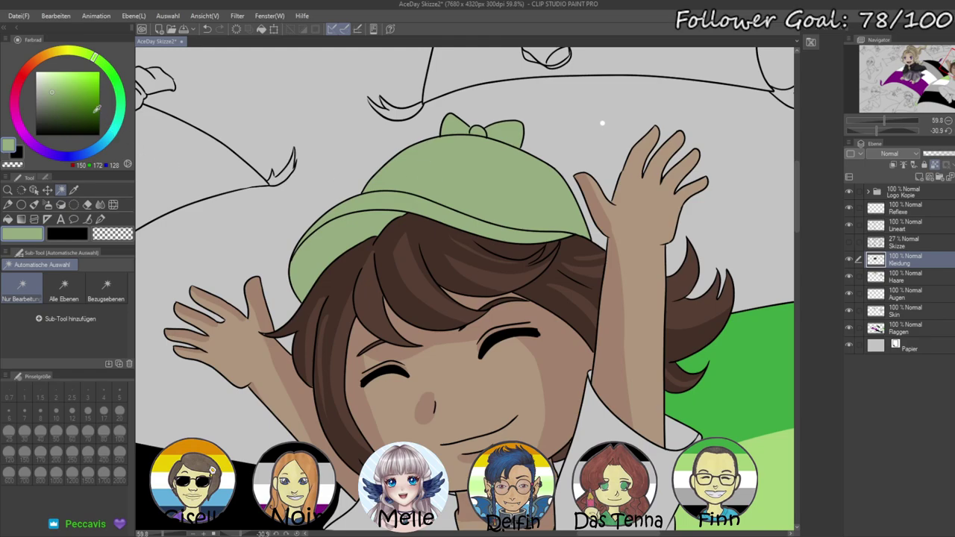
left_click_drag(54, 93, 54, 109)
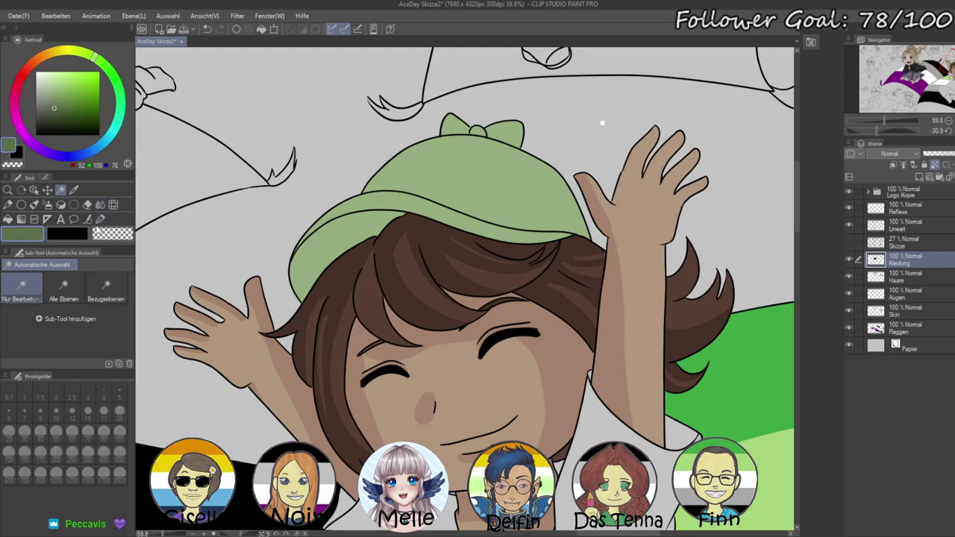
left_click(99, 219)
mouse_move(328, 263)
left_mouse_down()
mouse_move(298, 299)
mouse_move(292, 262)
mouse_move(351, 218)
mouse_move(359, 241)
left_mouse_up()
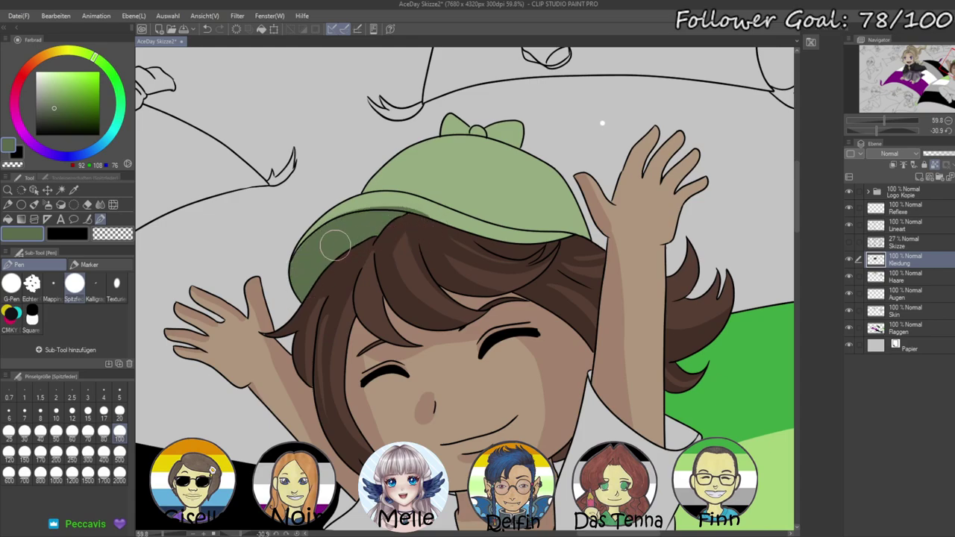
mouse_move(376, 163)
left_mouse_down()
mouse_move(462, 138)
mouse_move(473, 145)
mouse_move(409, 166)
mouse_move(378, 200)
left_mouse_up()
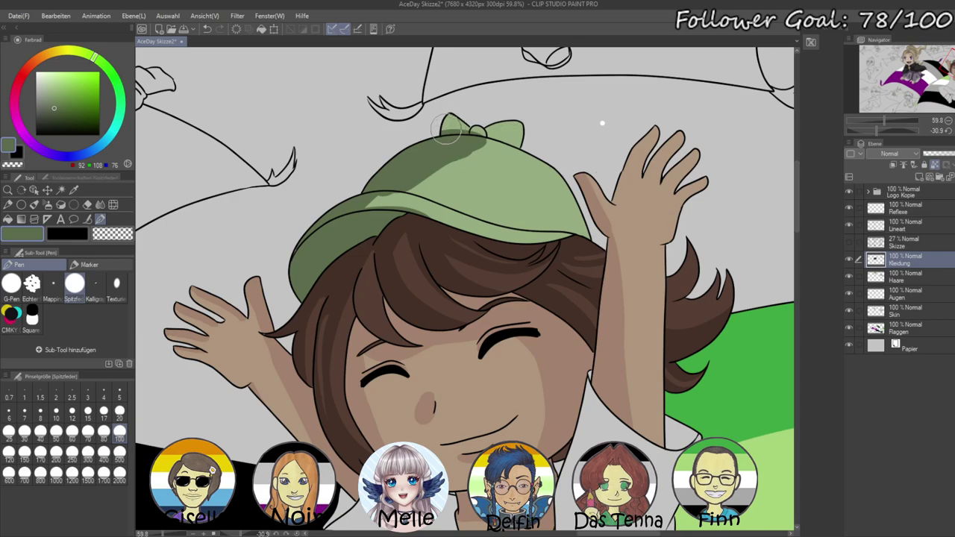
left_click(118, 411)
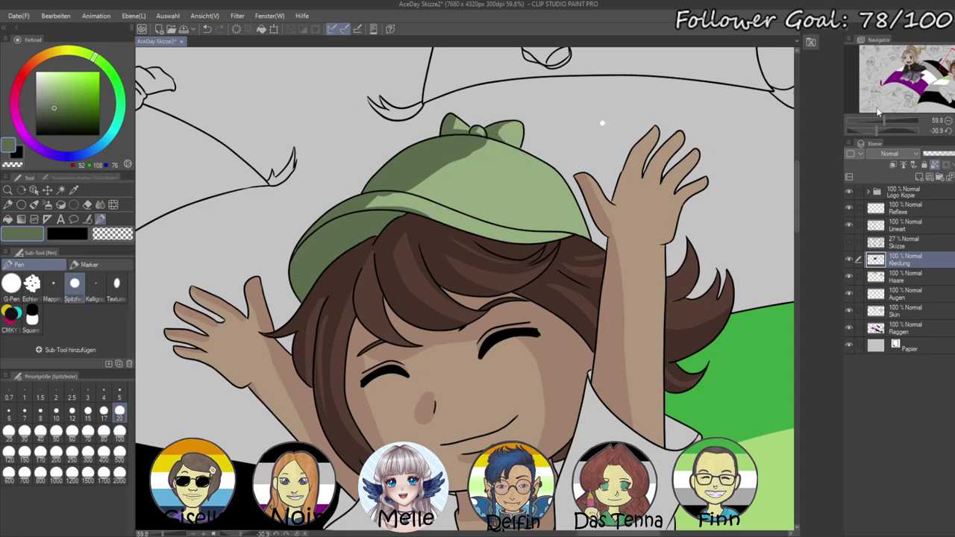
- Touch up the bow's knot in light green and extend the crown's dark green shadow along the brim line and down the back edge
left_click_drag(874, 132, 892, 119)
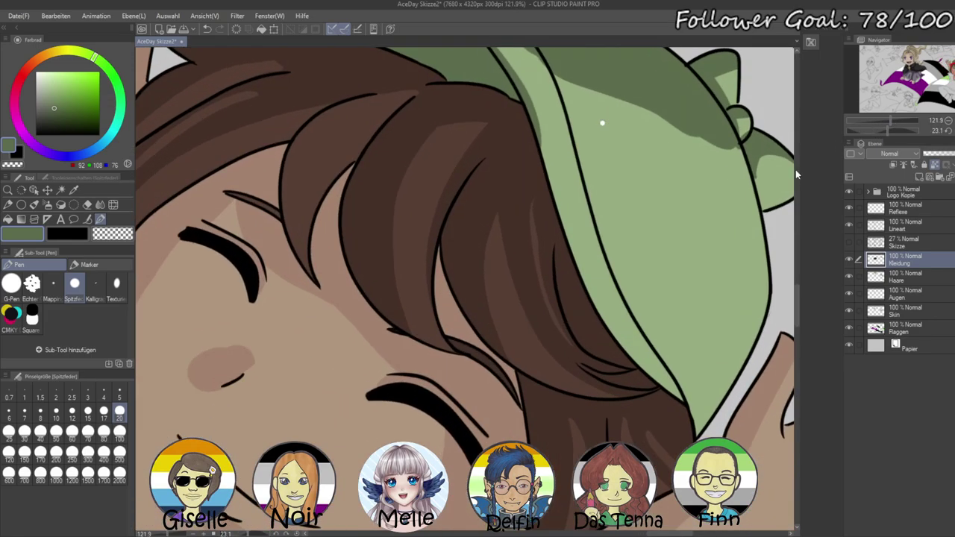
mouse_move(577, 151)
left_mouse_down()
mouse_move(595, 138)
mouse_move(579, 168)
mouse_move(583, 158)
left_mouse_up()
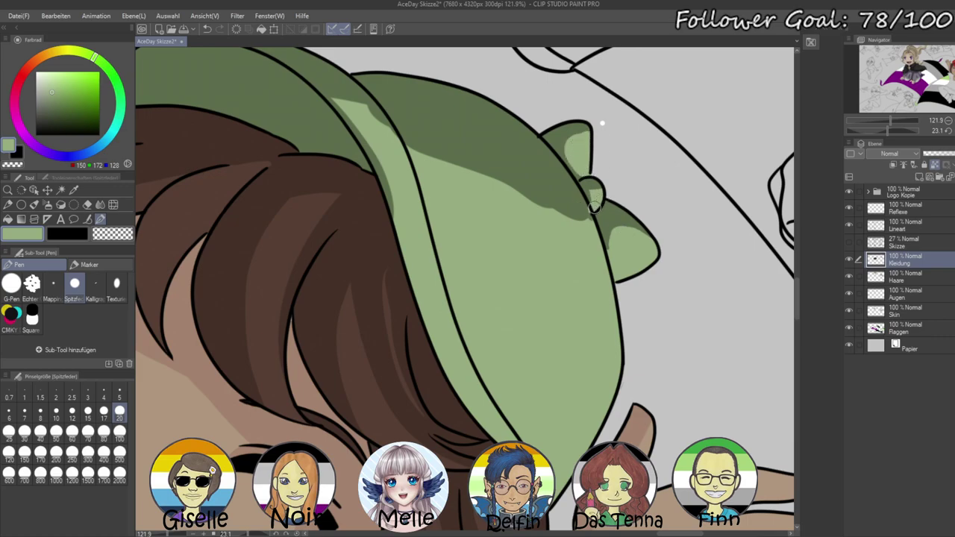
left_click_drag(594, 200, 597, 188)
left_click(425, 124, "alt")
left_click_drag(422, 155, 441, 235)
left_click_drag(450, 284, 461, 328)
mouse_move(431, 153)
left_mouse_down()
mouse_move(549, 216)
mouse_move(588, 258)
mouse_move(623, 341)
left_mouse_up()
mouse_move(562, 222)
left_mouse_down()
mouse_move(586, 265)
mouse_move(563, 188)
mouse_move(605, 302)
mouse_move(578, 213)
mouse_move(585, 222)
mouse_move(613, 316)
mouse_move(573, 208)
left_mouse_up()
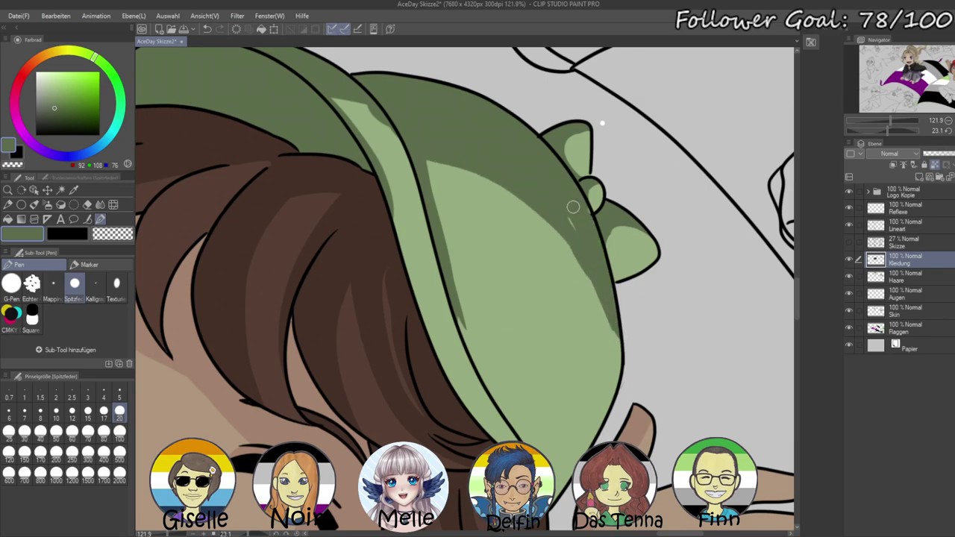
- Reshape the light green highlight band on the brim and clean its edge against the dark underside, using the sampled cap greens
left_click(396, 139, "alt")
left_click_drag(363, 117, 410, 219)
mouse_move(385, 203)
left_mouse_down()
mouse_move(407, 197)
mouse_move(443, 255)
mouse_move(384, 187)
mouse_move(429, 247)
mouse_move(386, 189)
mouse_move(380, 197)
mouse_move(387, 183)
mouse_move(422, 211)
mouse_move(457, 287)
left_mouse_up()
left_click_drag(382, 192, 445, 330)
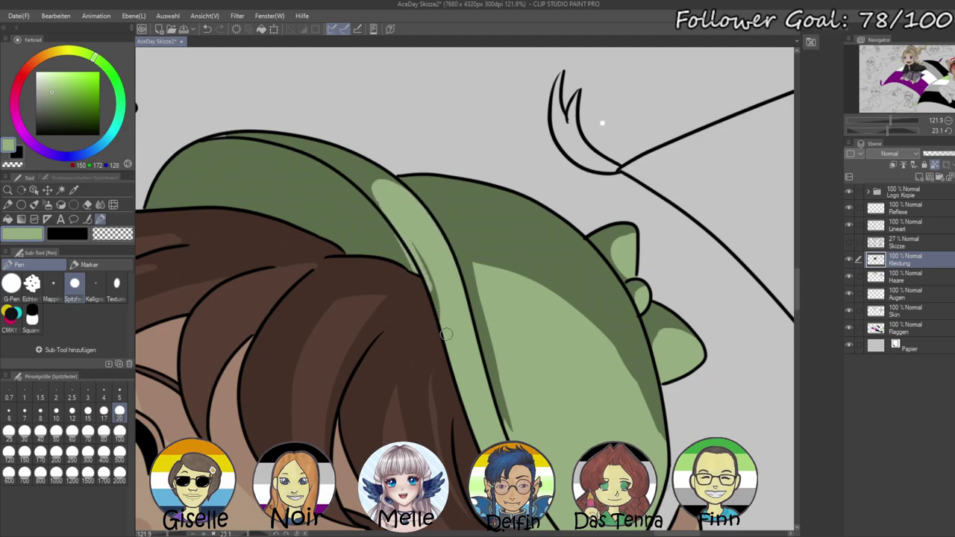
left_click(364, 223, "alt")
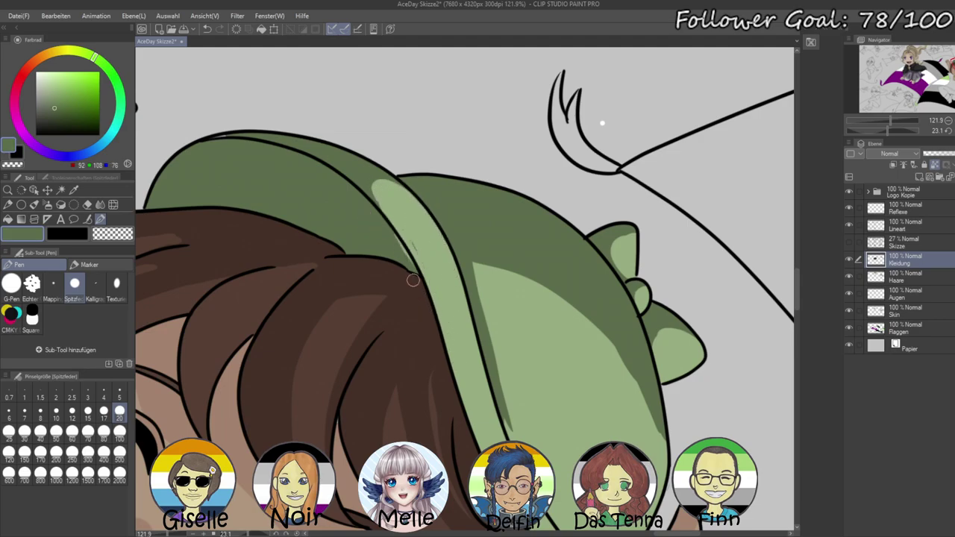
left_click(401, 216, "alt")
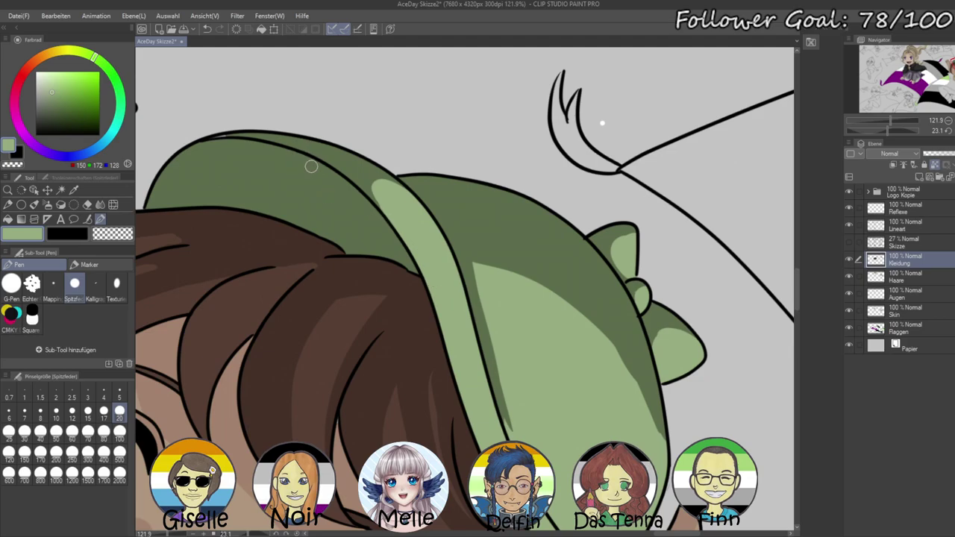
left_click(216, 186, "alt")
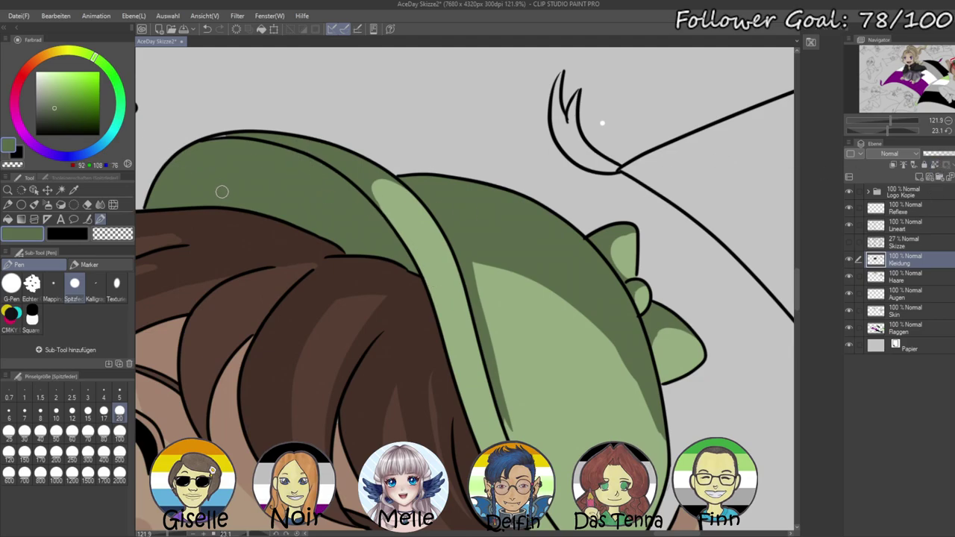
- Smooth the shadow along the crown's back edge, erase the overshoot outside the outline, and thin the shadow along the brim with light green
mouse_move(440, 375)
left_mouse_down()
mouse_move(402, 328)
mouse_move(397, 255)
left_mouse_up()
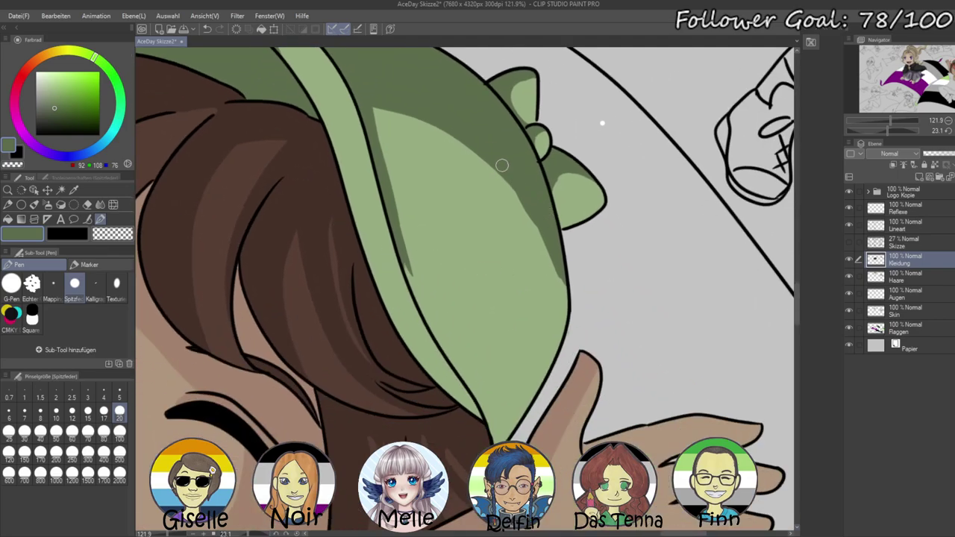
mouse_move(496, 148)
left_mouse_down()
mouse_move(558, 267)
mouse_move(569, 325)
left_mouse_up()
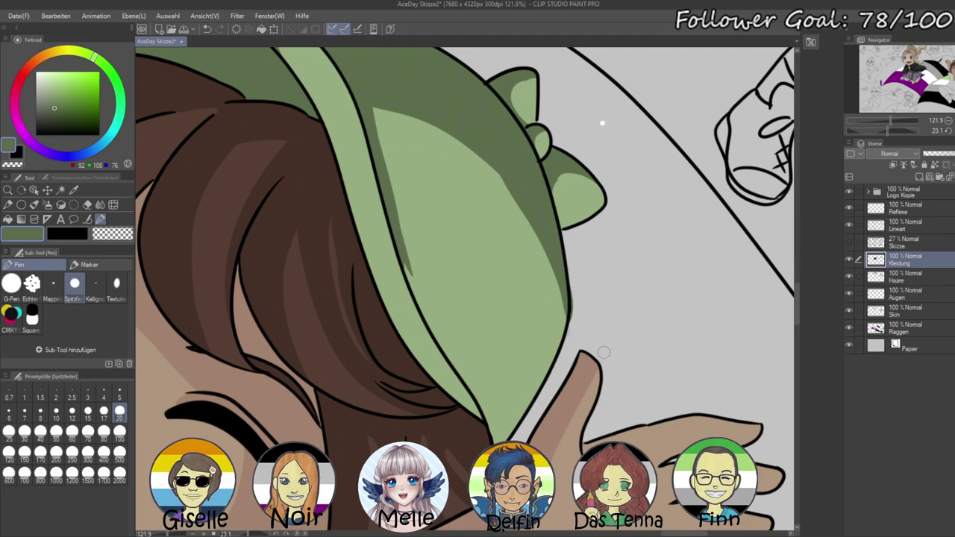
key("c")
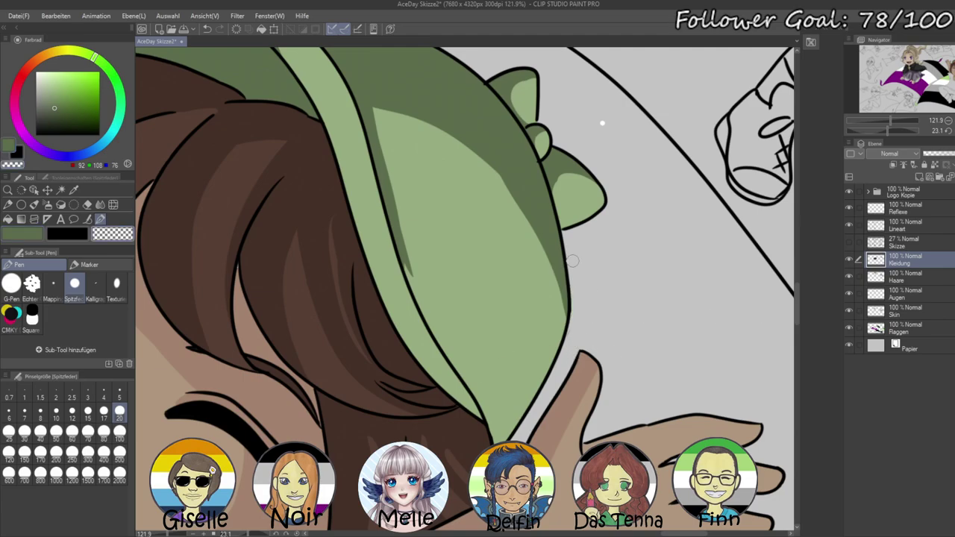
left_click(953, 130)
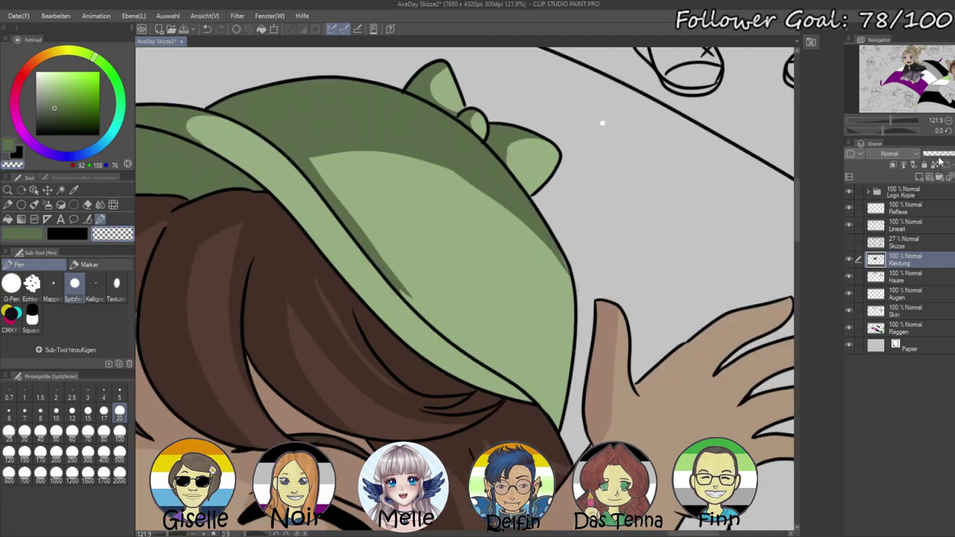
left_click(417, 251, "alt")
left_click_drag(356, 220, 411, 294)
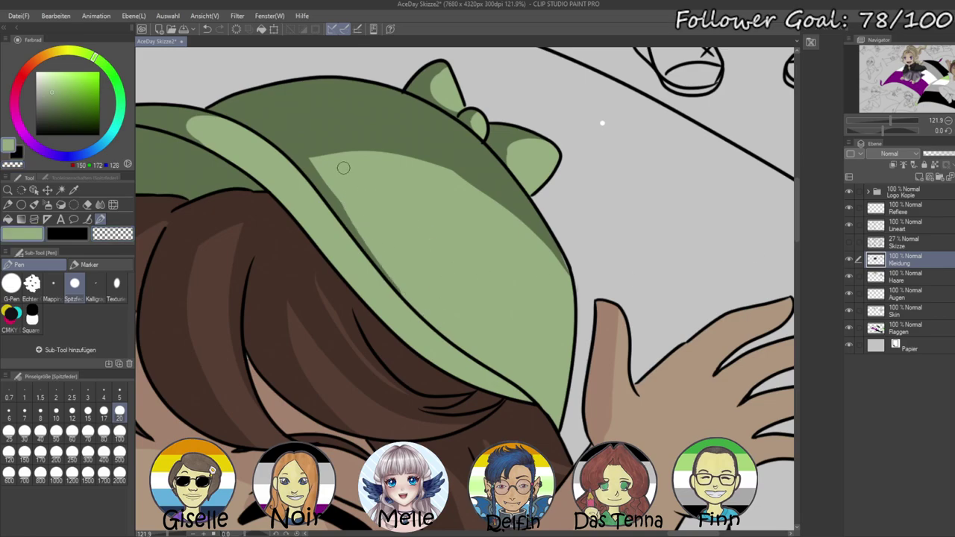
mouse_move(334, 190)
left_mouse_down()
mouse_move(391, 252)
mouse_move(388, 276)
left_mouse_up()
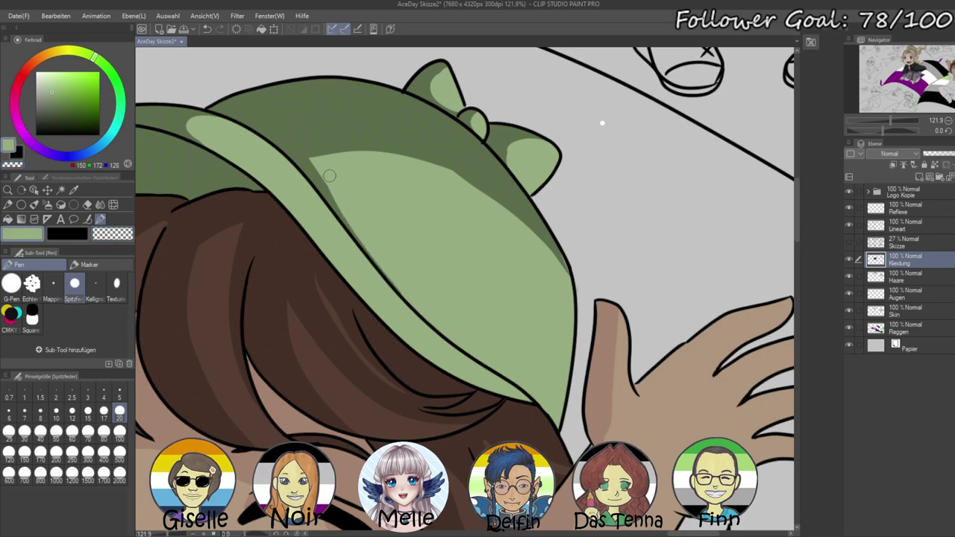
left_click_drag(887, 135, 859, 130)
left_click(333, 390, "alt")
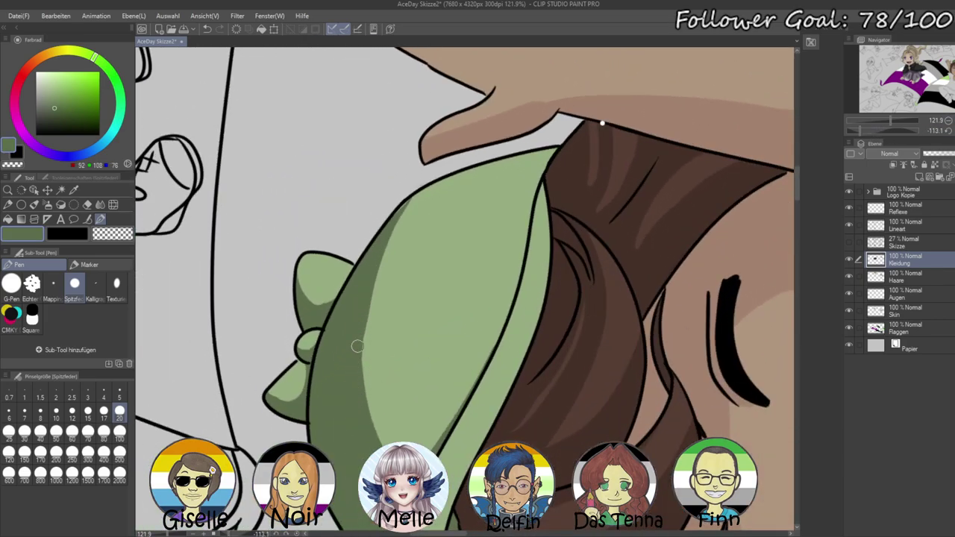
left_click(948, 131)
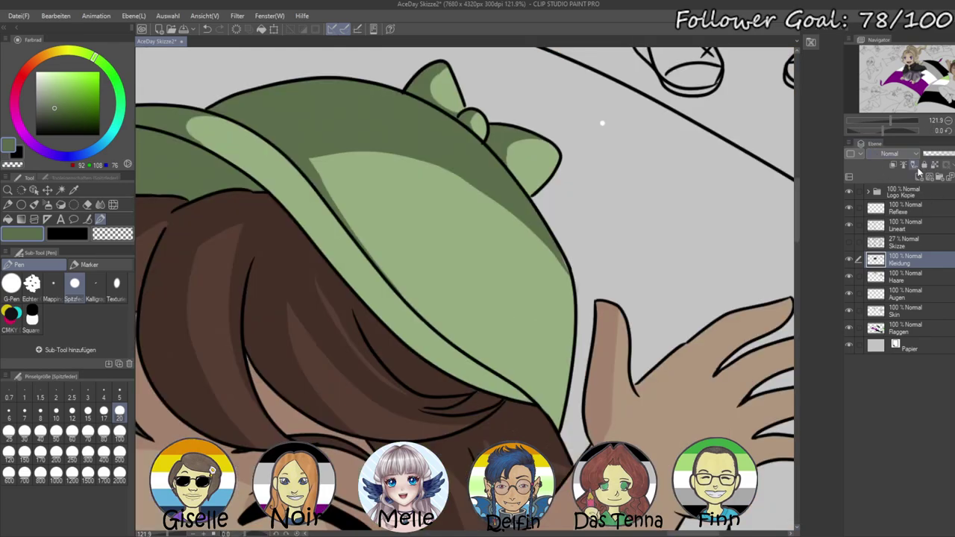
- Choose the richer green (80, 114, 45), discard the test stripe on the crown, and add a Multiplizieren layer above Kleidung for the cap pattern
left_click_drag(883, 131, 872, 131)
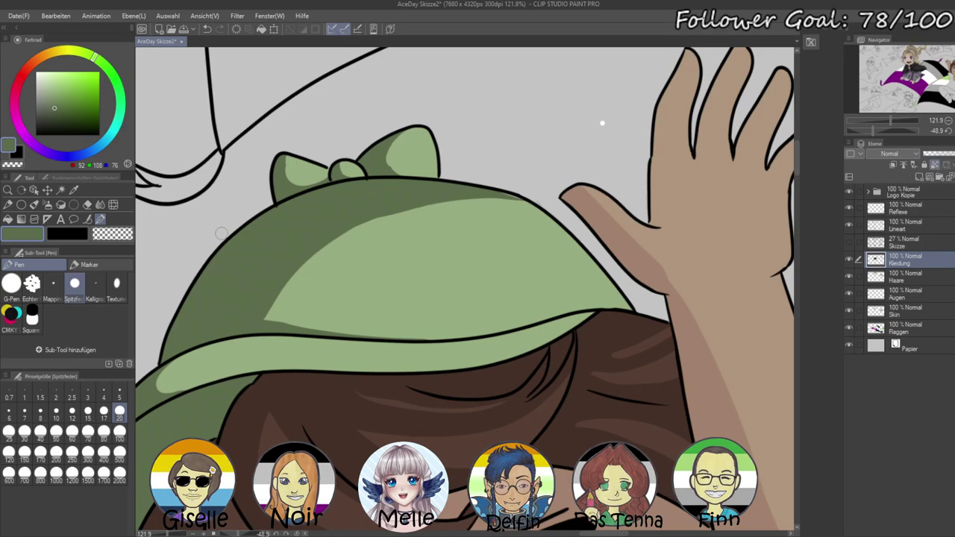
left_click(68, 109)
left_click(74, 107)
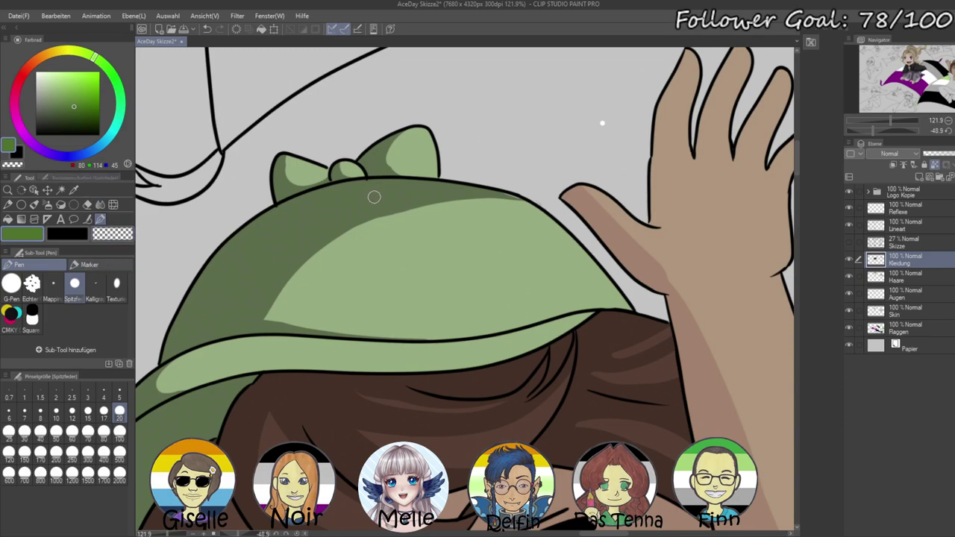
mouse_move(359, 182)
left_mouse_down()
mouse_move(375, 239)
mouse_move(365, 344)
left_mouse_up()
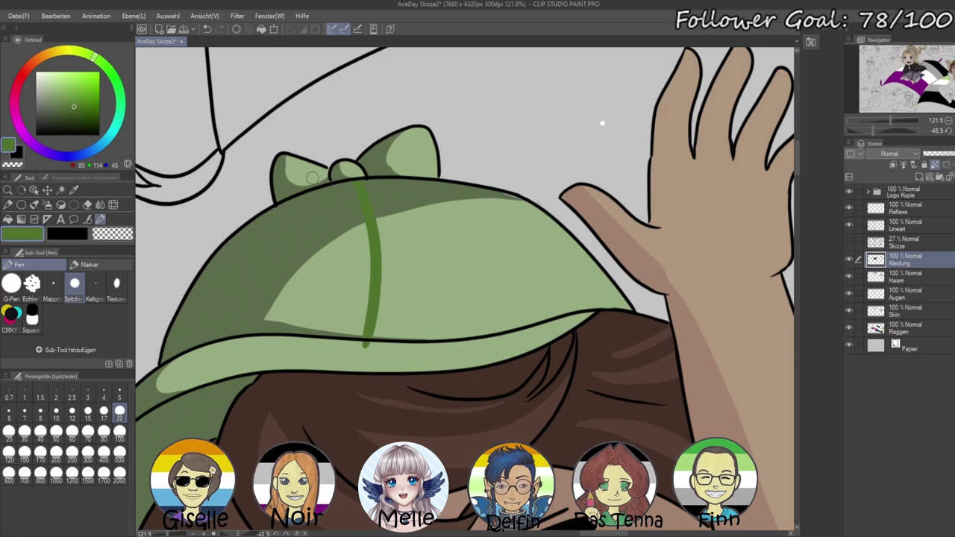
key("ctrl+z")
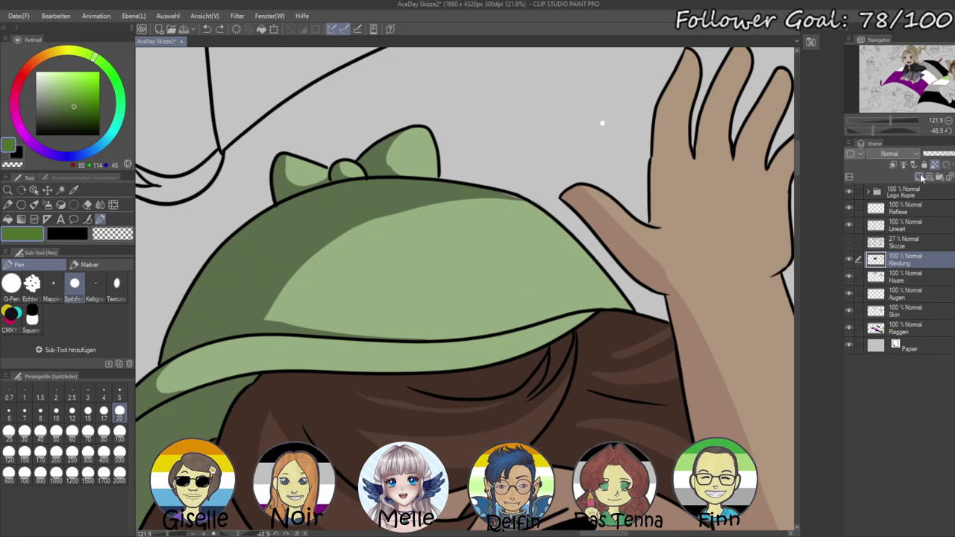
left_click(919, 178)
left_click(889, 153)
left_click(888, 188)
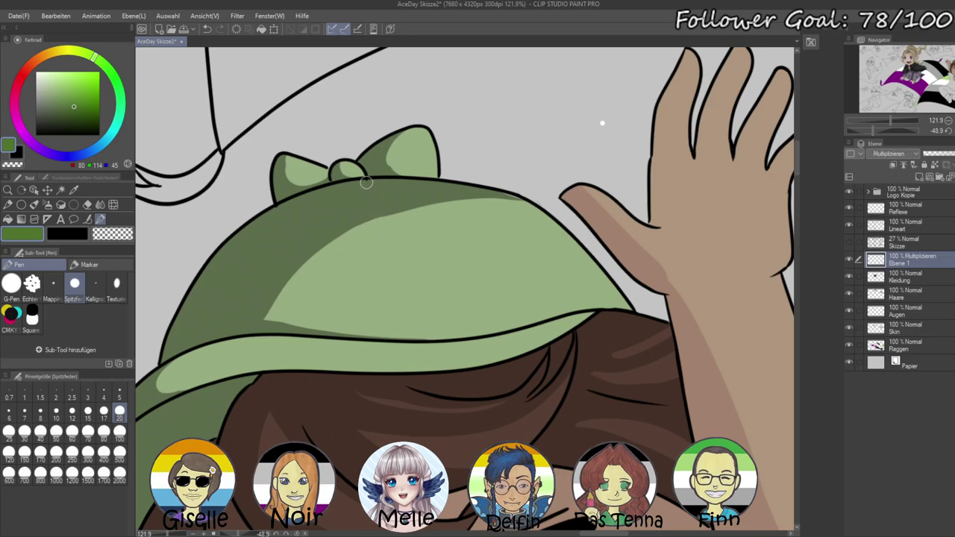
- Draw curved green stripes fanning out from the bow down the crown to the brim
left_click_drag(367, 171, 381, 282)
left_click_drag(375, 320, 369, 337)
mouse_move(373, 176)
left_mouse_down()
mouse_move(471, 216)
mouse_move(530, 292)
mouse_move(544, 328)
left_mouse_up()
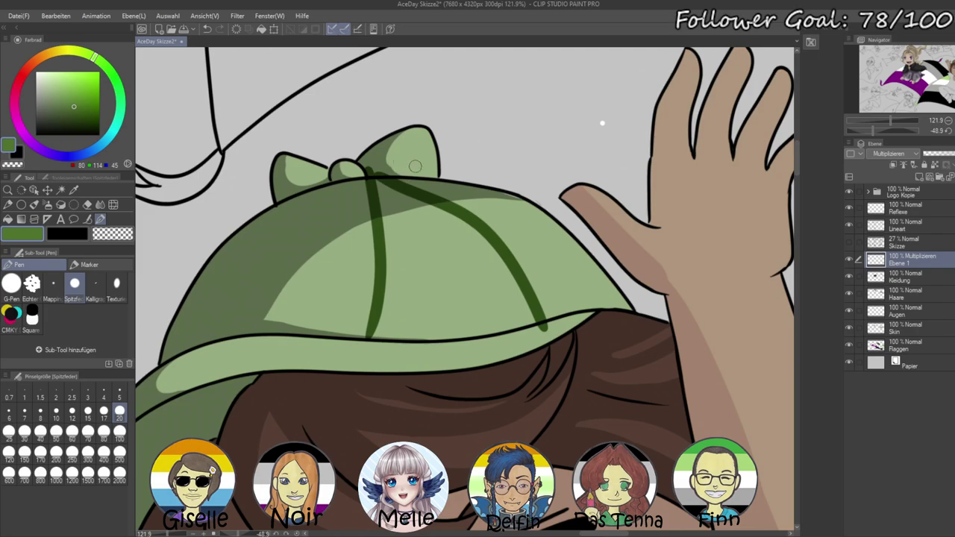
mouse_move(407, 170)
left_mouse_down()
mouse_move(498, 197)
mouse_move(551, 254)
mouse_move(582, 313)
left_mouse_up()
mouse_move(375, 174)
left_mouse_down()
mouse_move(425, 236)
mouse_move(481, 331)
mouse_move(425, 310)
mouse_move(431, 341)
left_mouse_up()
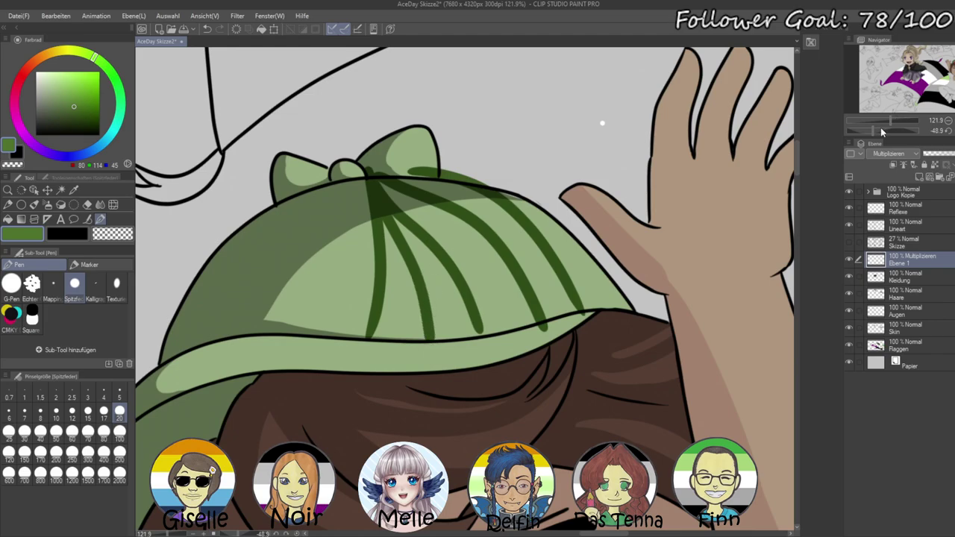
- Cross the fanned stripes with curved stripes following the brim to form a checked lattice on the crown's back part
left_click_drag(873, 131, 890, 130)
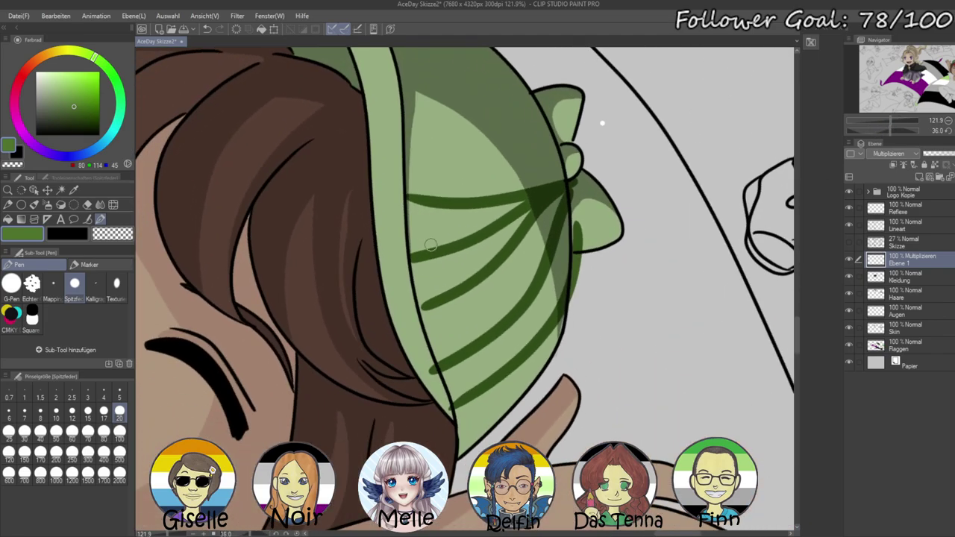
mouse_move(420, 198)
left_mouse_down()
mouse_move(426, 252)
mouse_move(464, 357)
left_mouse_up()
left_click_drag(473, 391, 475, 396)
left_click_drag(446, 206, 497, 378)
left_click_drag(483, 202, 523, 340)
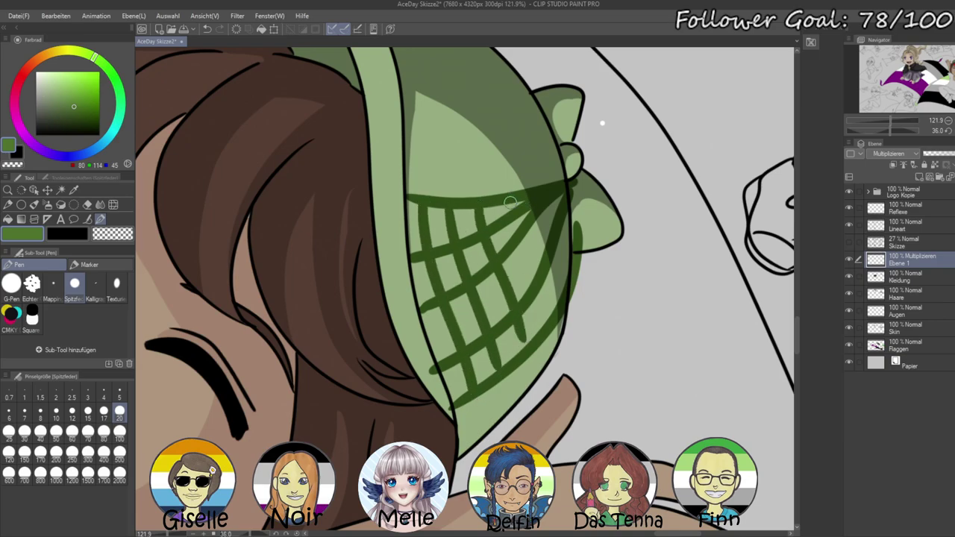
key("ctrl+z")
left_click_drag(480, 203, 529, 345)
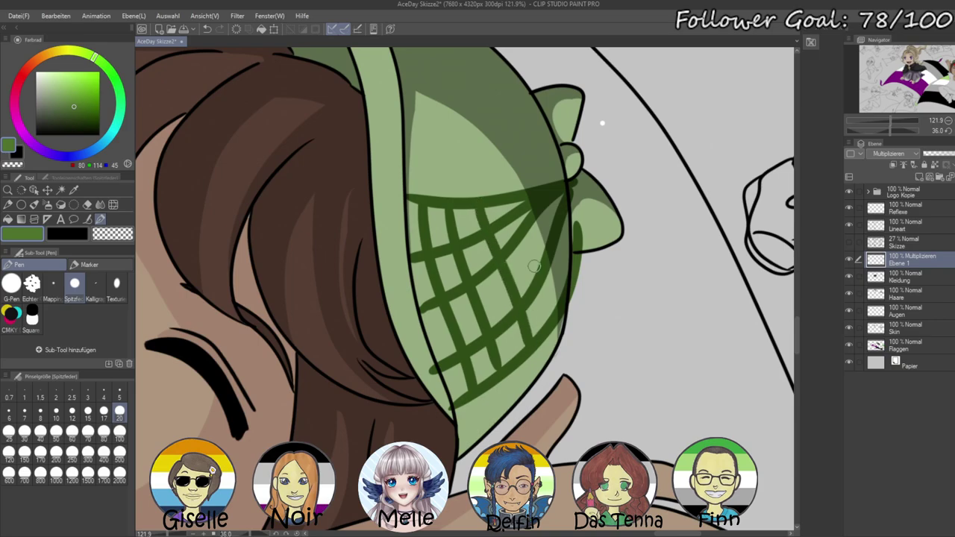
left_click_drag(512, 201, 554, 321)
left_click_drag(546, 200, 569, 285)
- Erase the lattice's overshoots on the bow, brim and outside the cap, and merge the pattern layer down into Kleidung
left_click(948, 131)
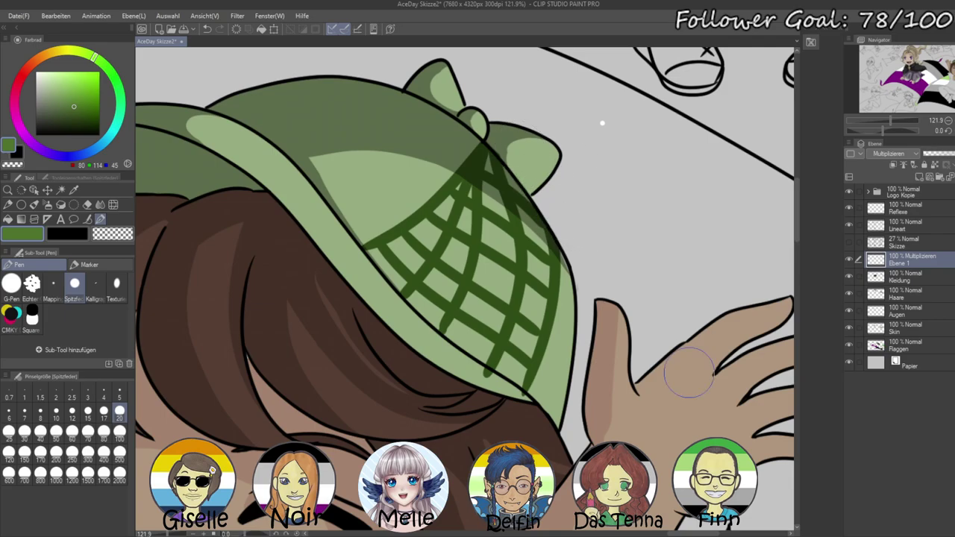
left_click_drag(882, 127, 889, 128)
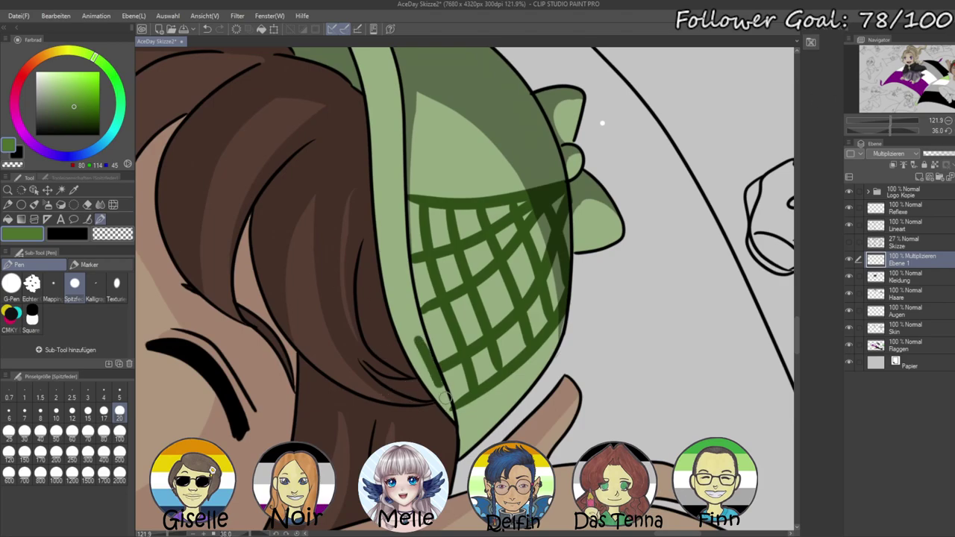
key("c")
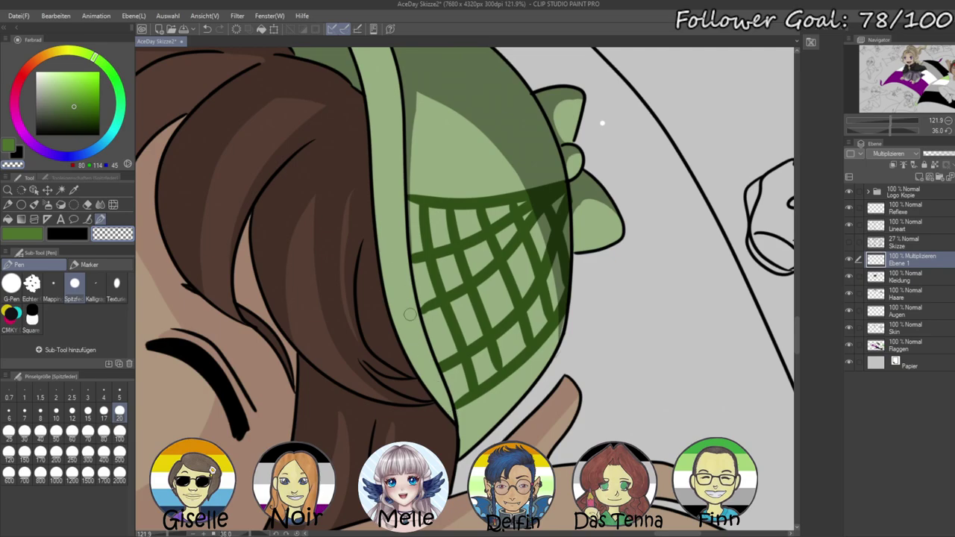
left_click(952, 120)
left_click(952, 130)
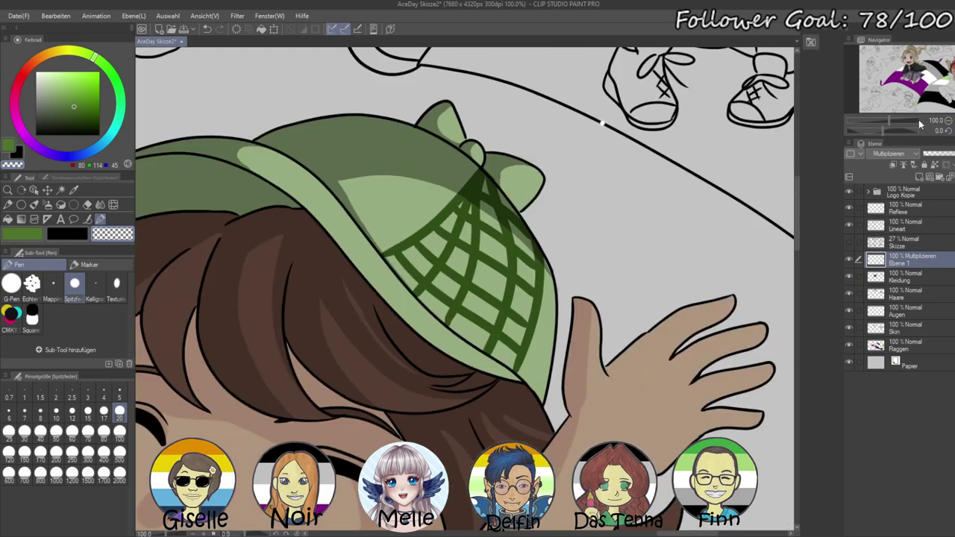
left_click_drag(891, 119, 877, 130)
scroll(767, 350, "down", 3)
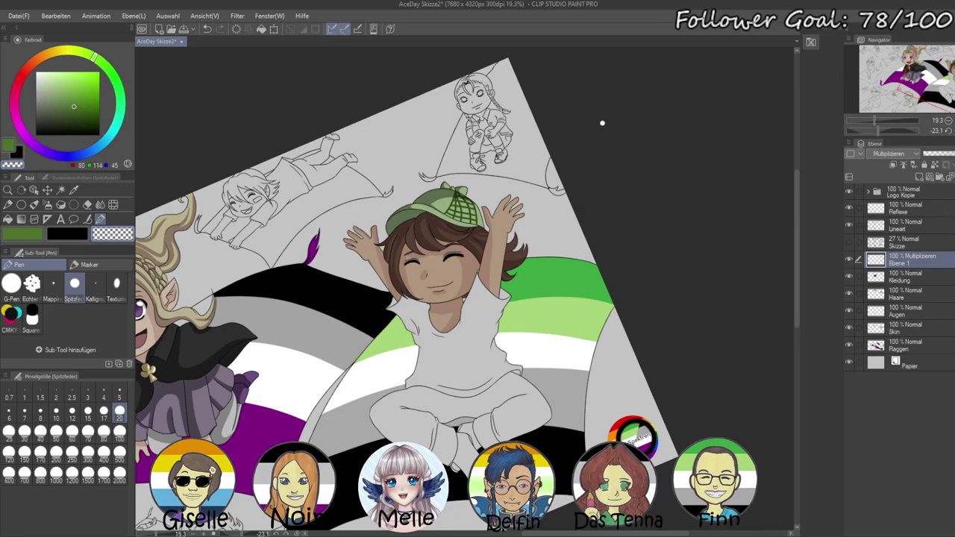
key("ctrl+e")
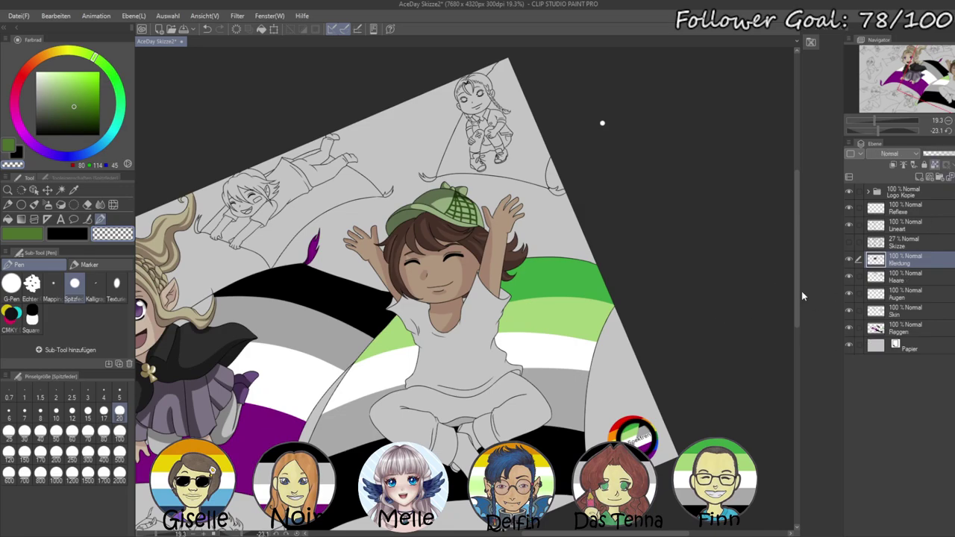
- Darken the sampled shadow green to (72, 87, 58) and shade the brim's underside with pen size 70
mouse_move(878, 131)
left_mouse_down()
mouse_move(869, 130)
mouse_move(889, 117)
left_mouse_up()
left_click_drag(269, 356, 641, 335)
key("c")
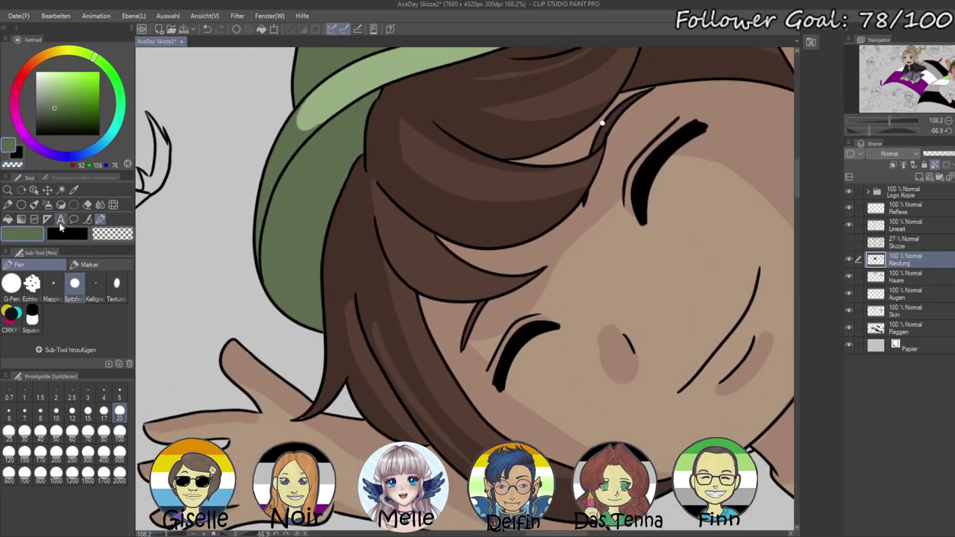
left_click(57, 114)
left_click(88, 432)
mouse_move(343, 172)
left_mouse_down()
mouse_move(277, 269)
mouse_move(273, 297)
mouse_move(279, 206)
mouse_move(323, 147)
mouse_move(342, 141)
left_mouse_up()
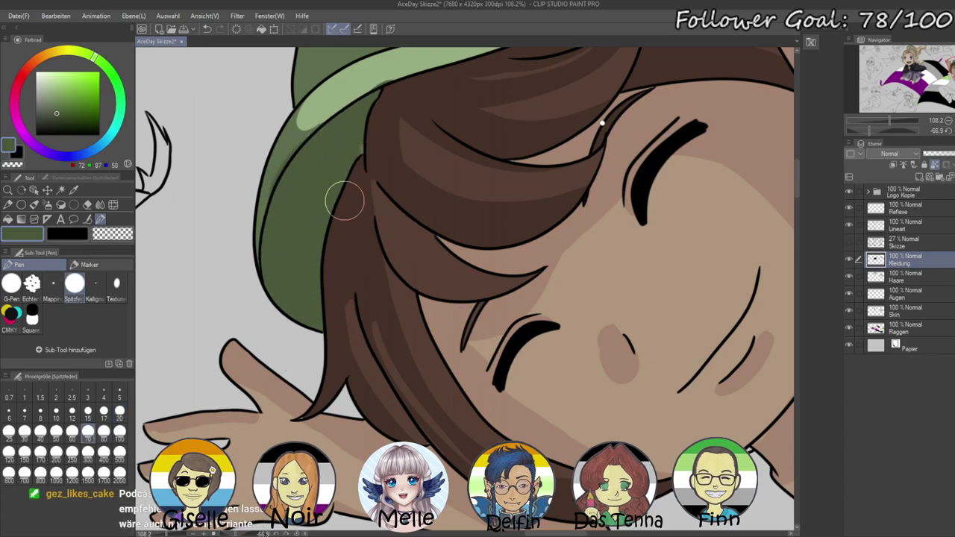
- Repair the brim band's lower edge with the sampled light green (150, 172, 128) at pen size 20
left_click(371, 80, "alt")
left_click(119, 411)
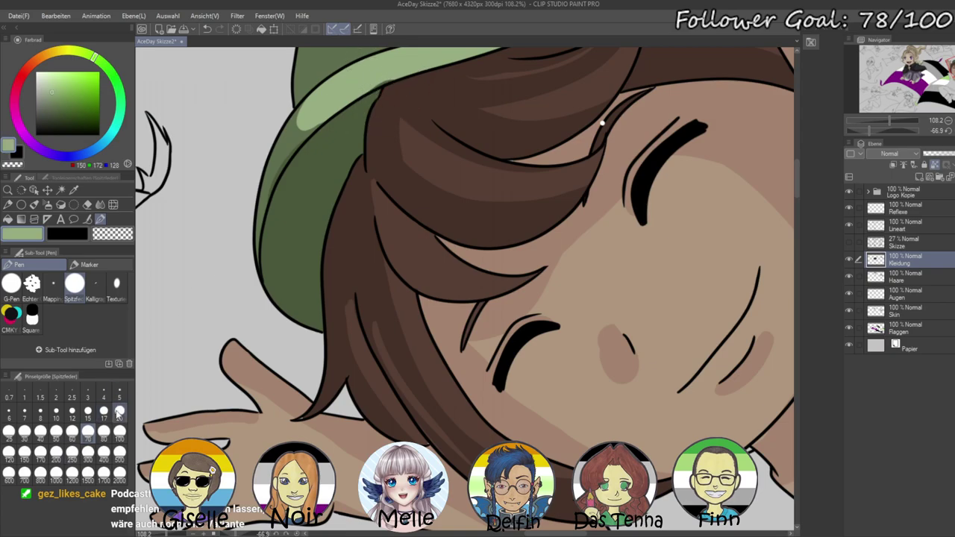
left_click_drag(367, 87, 392, 75)
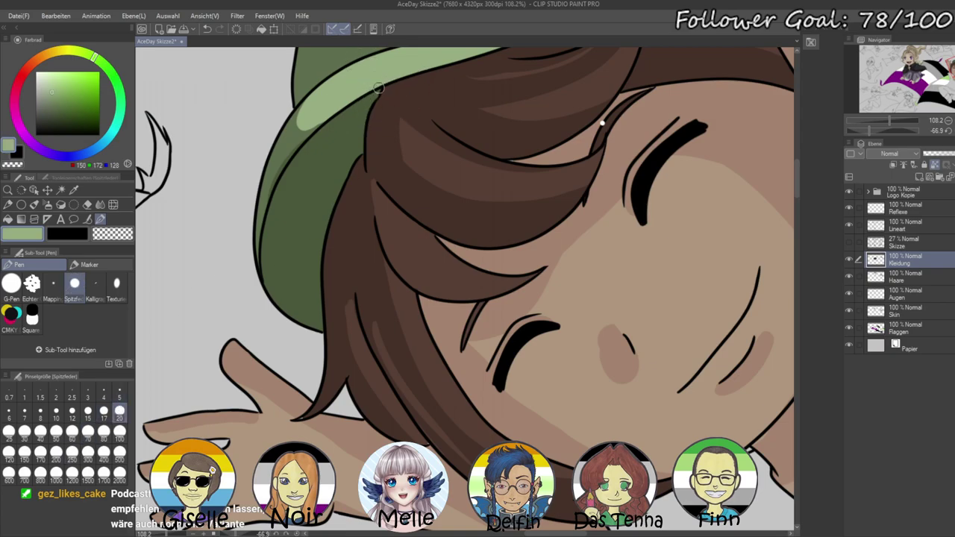
- Clean up the cap brim's edge and underside shading with the sampled greens (92, 108, 76) and (72, 87, 58)
left_click(277, 153, "alt")
left_click_drag(293, 149, 267, 201)
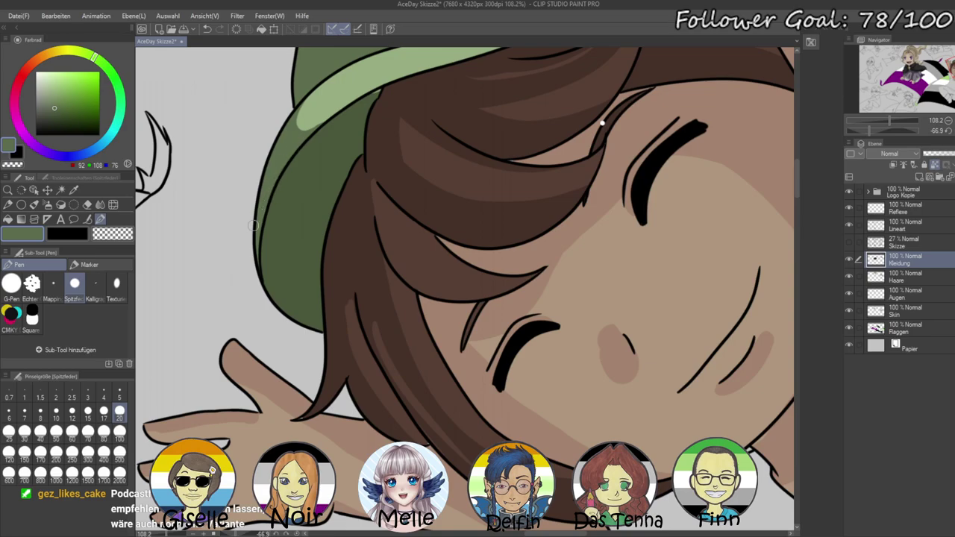
left_click(378, 126, "alt")
left_click(362, 107, "alt")
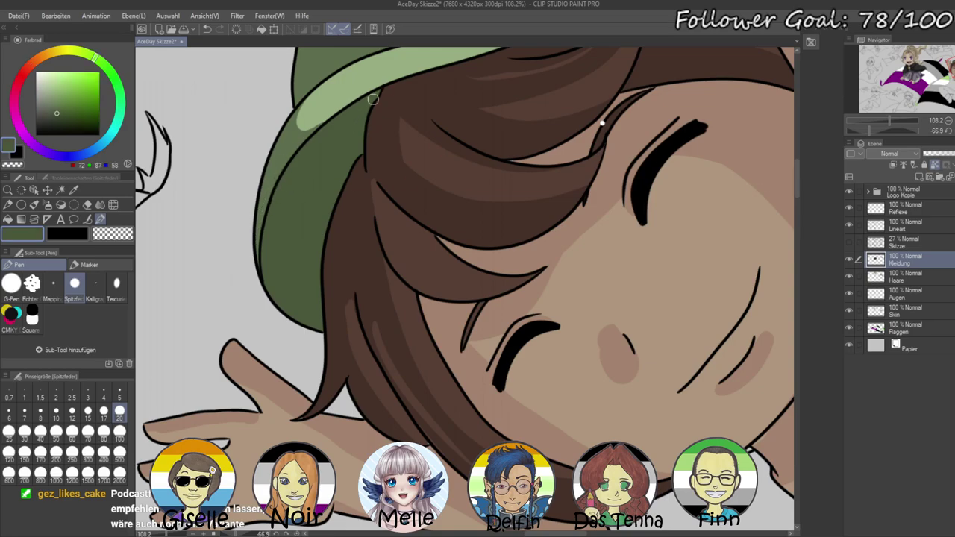
- Select the T-shirt's area from the Lineart layer and fill it with dark grey (43, 43, 43) on the Kleidung layer, with transparent-pixel locking off
key("ctrl+@")
key("ctrl+minus")
key("ctrl+minus")
key("ctrl+minus")
key("ctrl+minus")
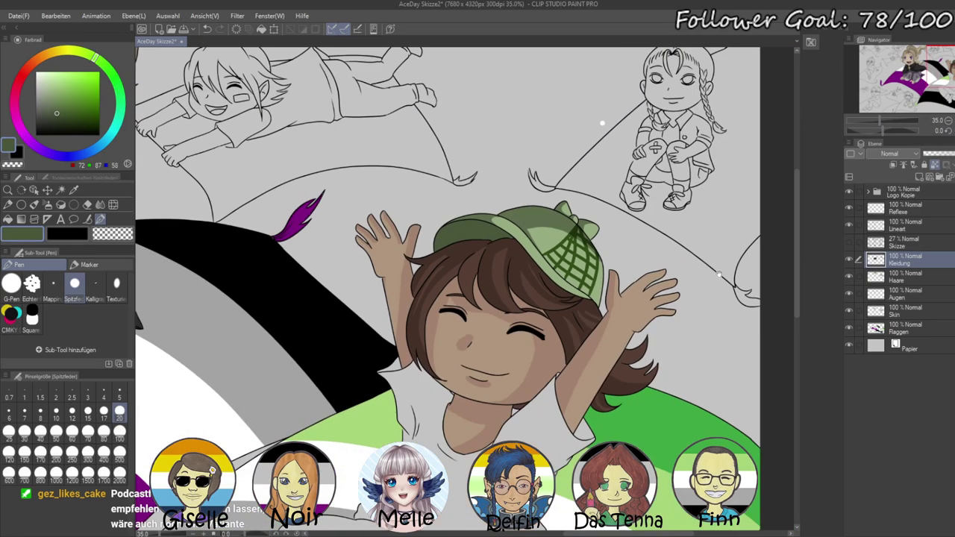
left_click_drag(695, 320, 714, 151)
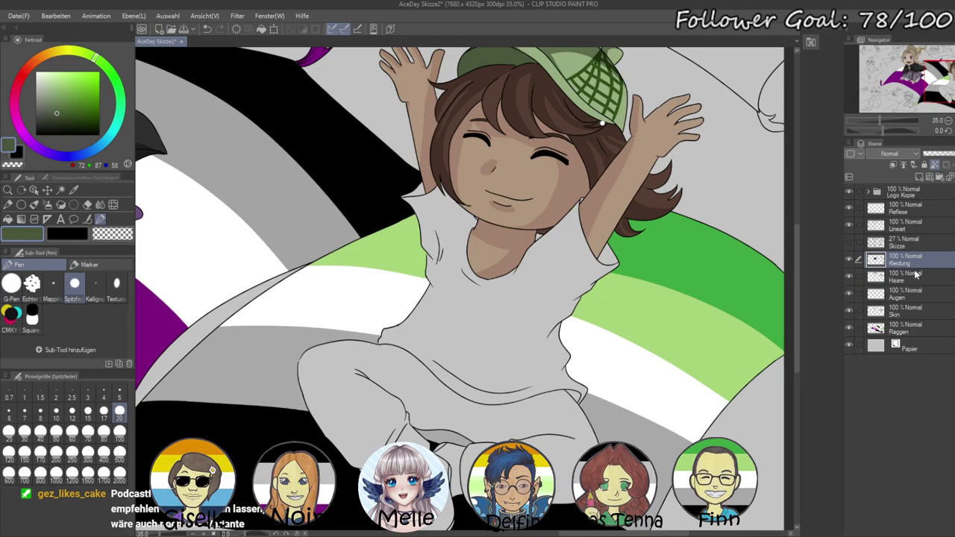
left_click(904, 225)
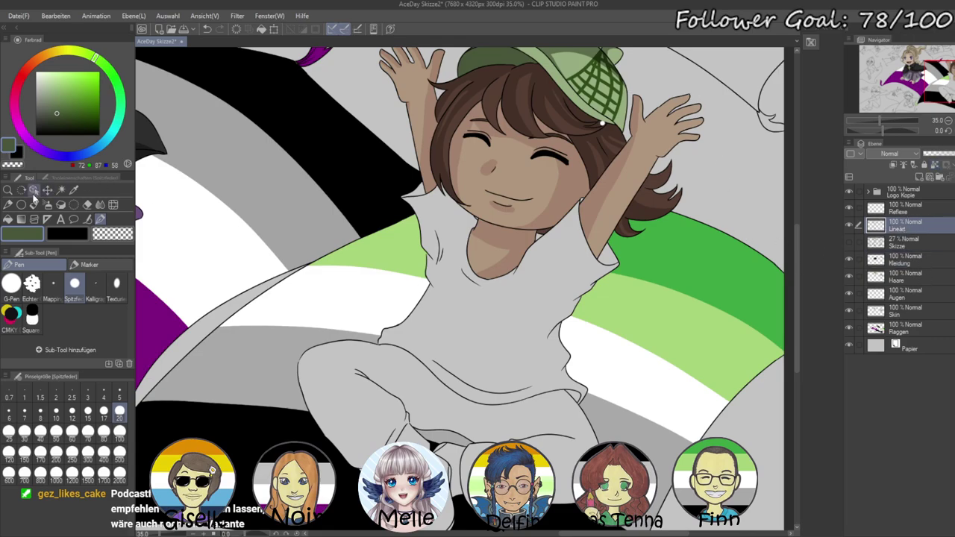
left_click(60, 190)
left_click(493, 322)
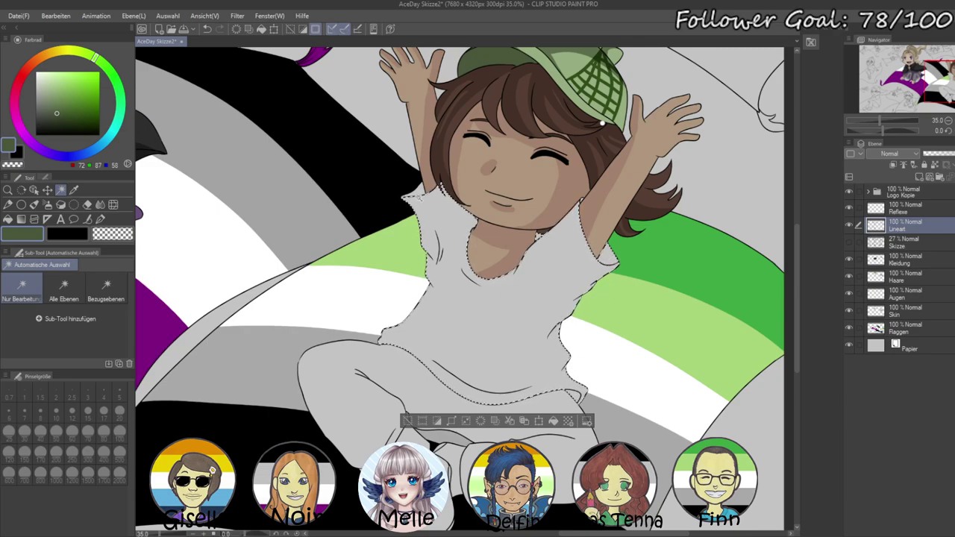
left_click(897, 256)
left_click(40, 108)
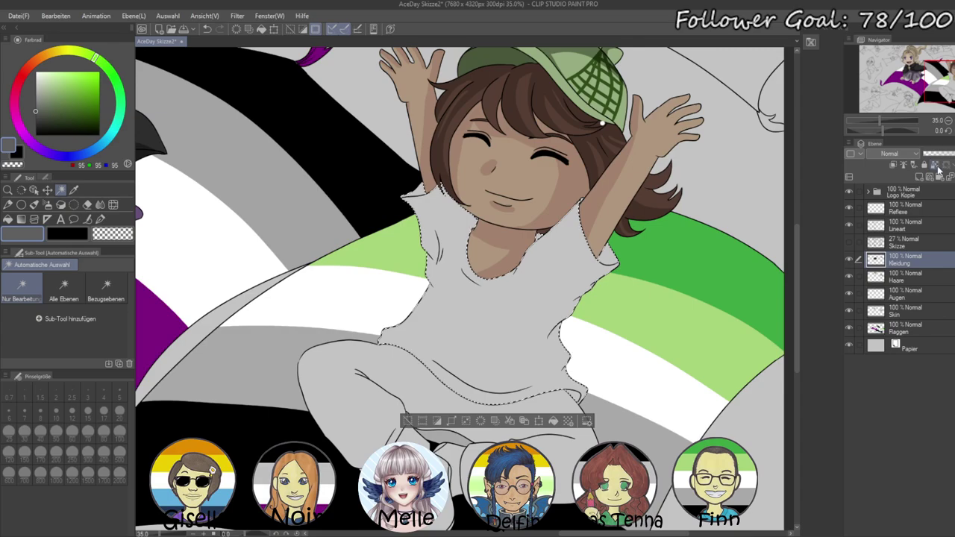
left_click(936, 168)
key("alt+Delete")
left_click(36, 122)
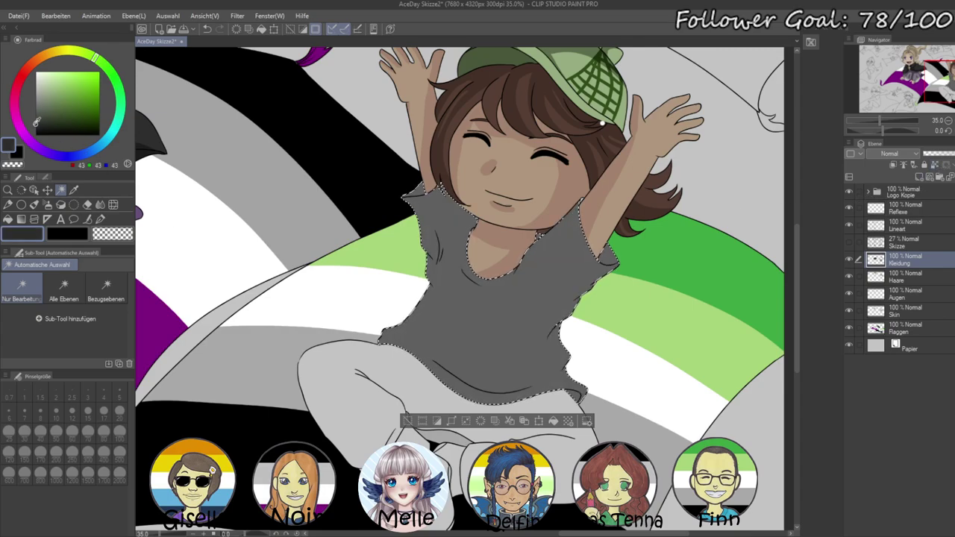
key("alt+Delete")
- Shade the T-shirt's neckline and sleeve folds in near-black (16, 16, 16) with pen size 50
left_click_drag(36, 123, 36, 129)
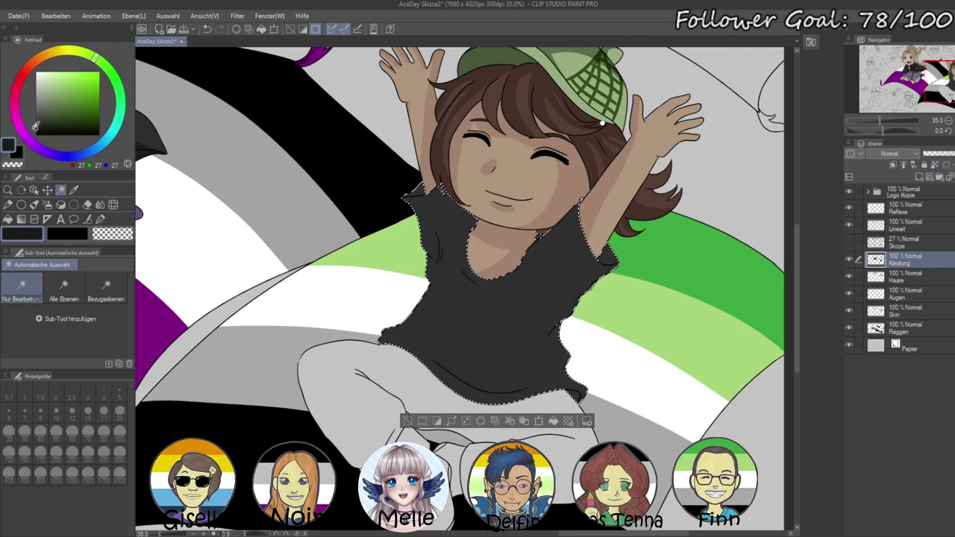
left_click(100, 219)
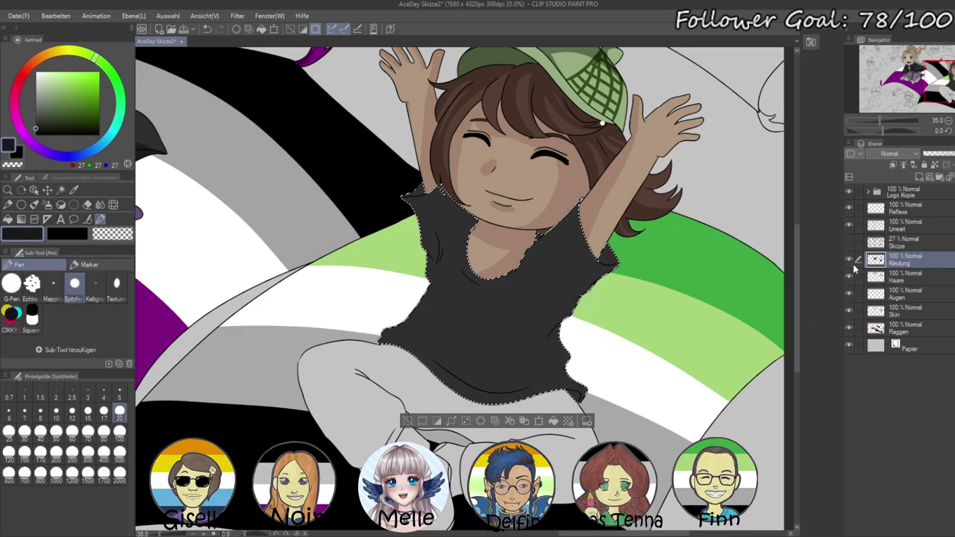
left_click_drag(37, 129, 35, 131)
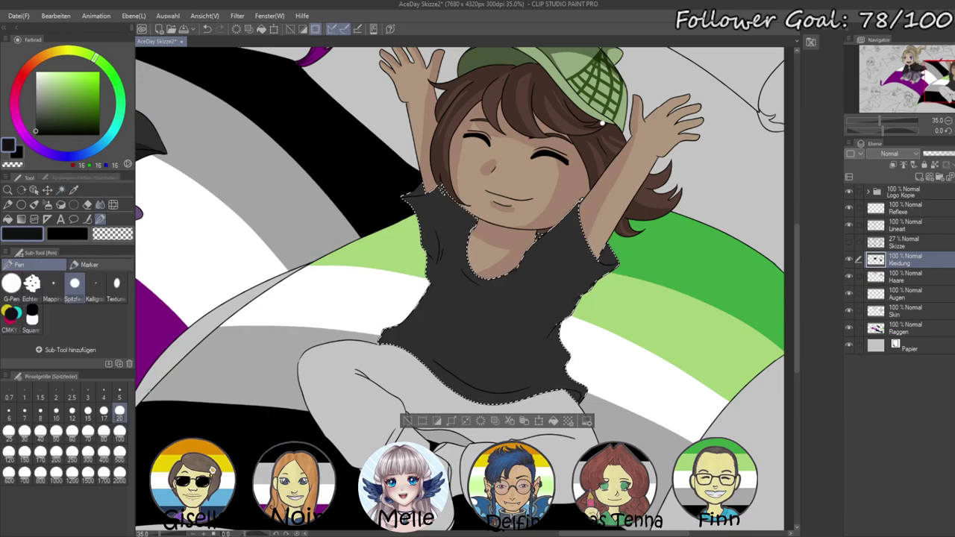
left_click(56, 437)
left_click_drag(877, 122, 881, 122)
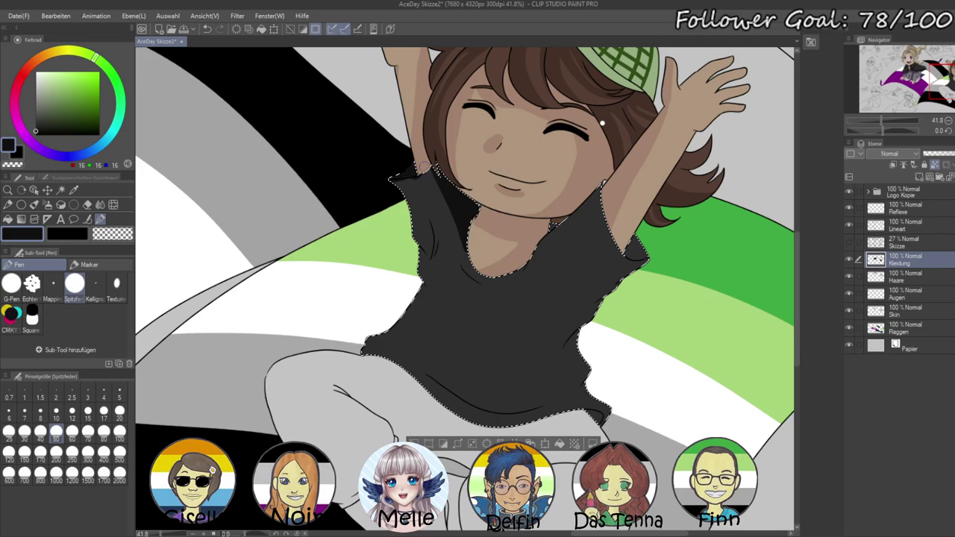
mouse_move(424, 217)
left_mouse_down()
mouse_move(425, 260)
mouse_move(416, 247)
mouse_move(429, 287)
left_mouse_up()
left_click_drag(455, 210, 459, 246)
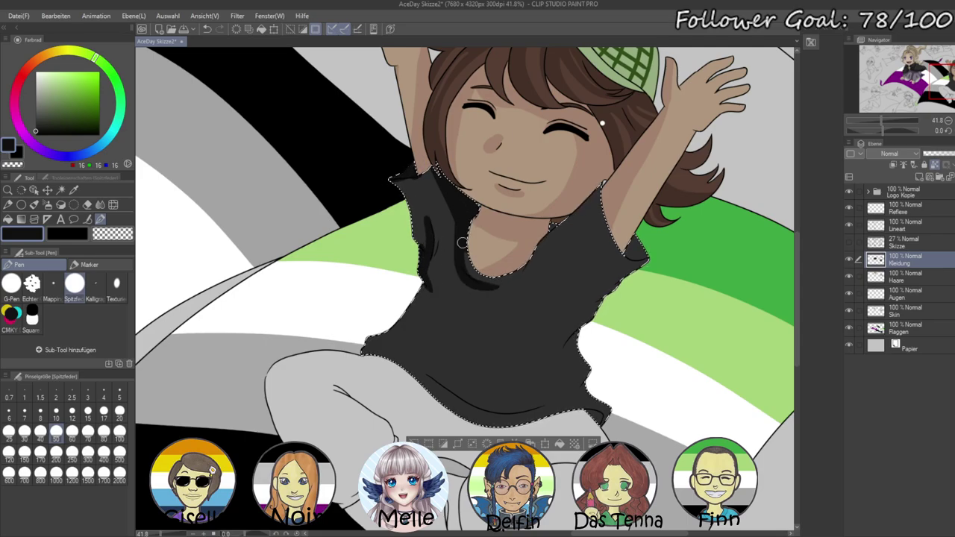
left_click_drag(484, 285, 538, 257)
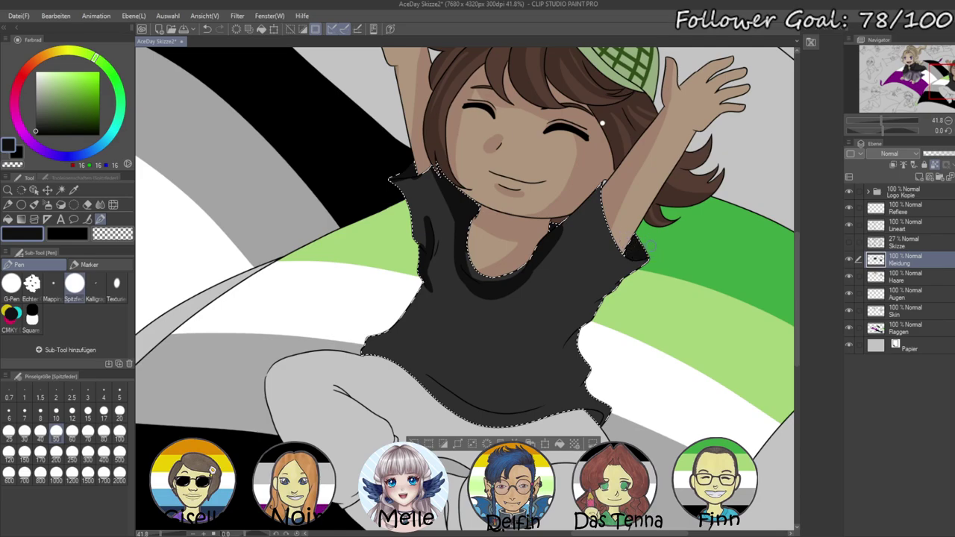
- Shade the T-shirt's side fold and hem with pen size 60, and fill the shadowed side area at size 100
left_click(72, 433)
mouse_move(423, 275)
left_mouse_down()
mouse_move(444, 328)
mouse_move(421, 357)
mouse_move(438, 388)
mouse_move(491, 414)
mouse_move(559, 409)
left_mouse_up()
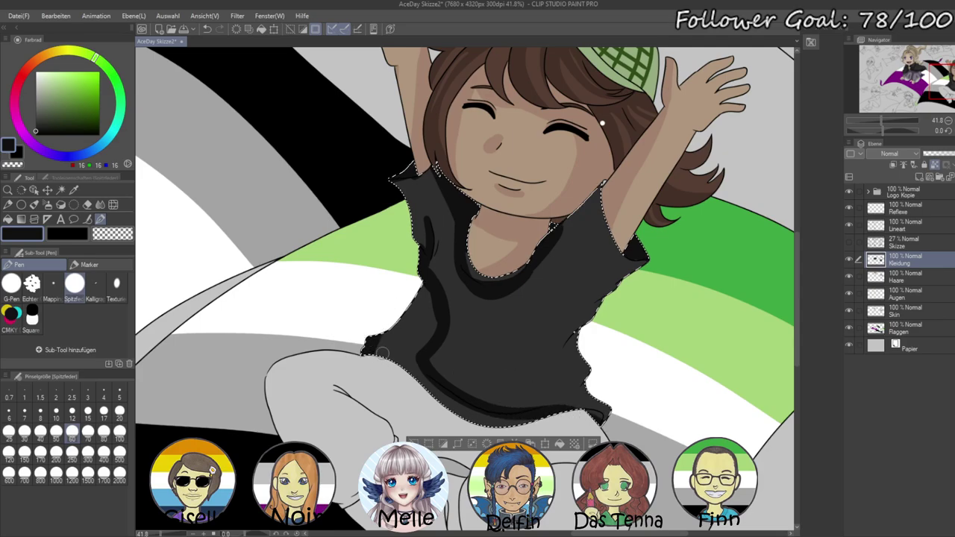
key("bracketright")
key("bracketright")
key("bracketright")
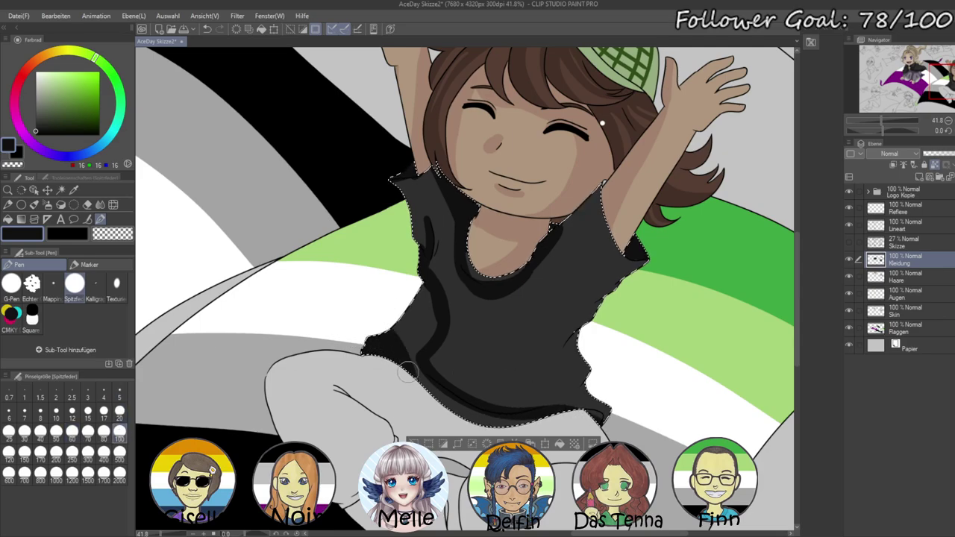
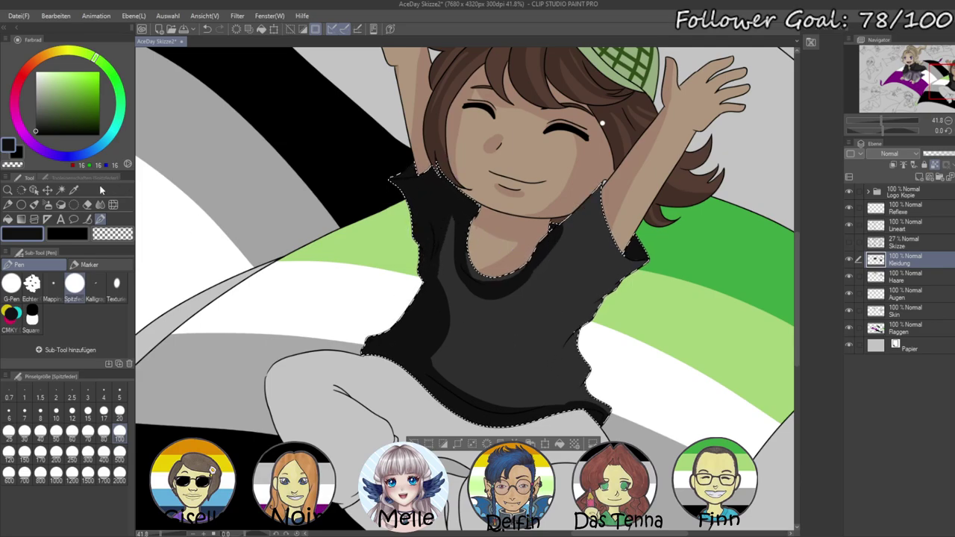
- Recolour the T-shirt's base to (33, 33, 33) and add belly fold shadows in the sampled (16, 16, 16) at pen size 60
left_click(41, 130)
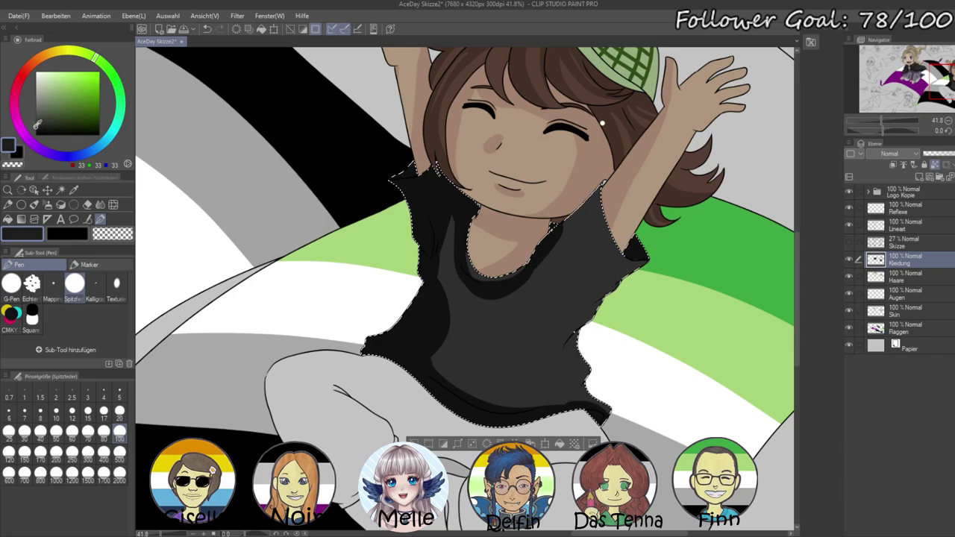
left_click(7, 218)
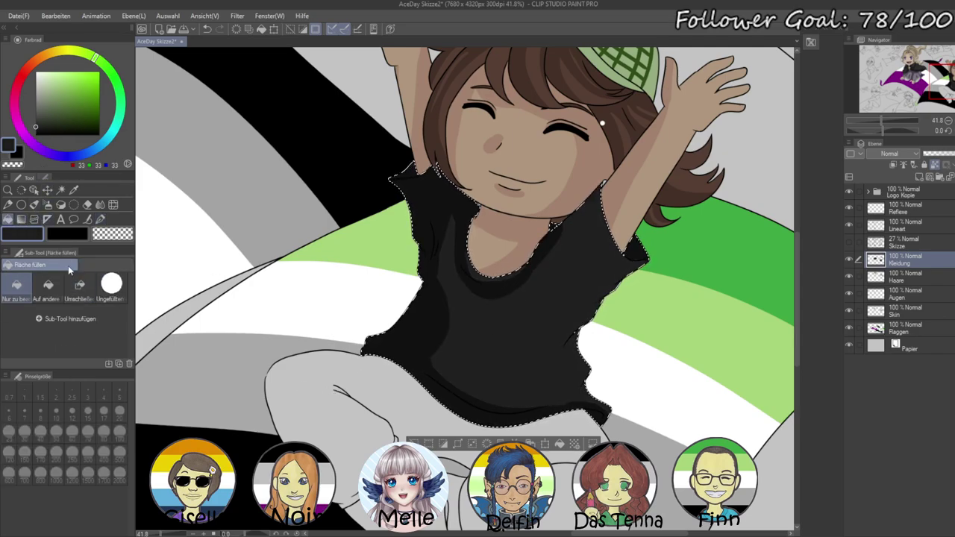
right_click(430, 298)
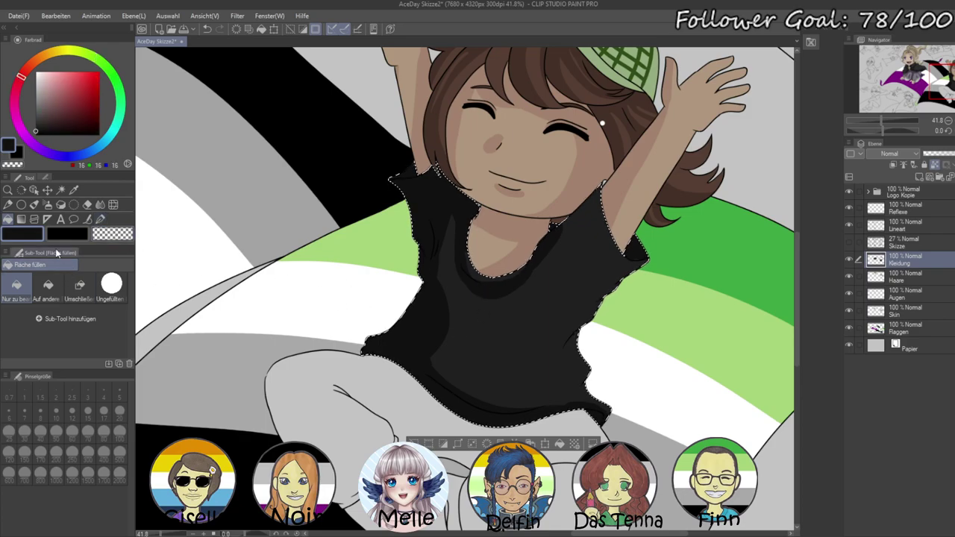
left_click(100, 220)
left_click(73, 433)
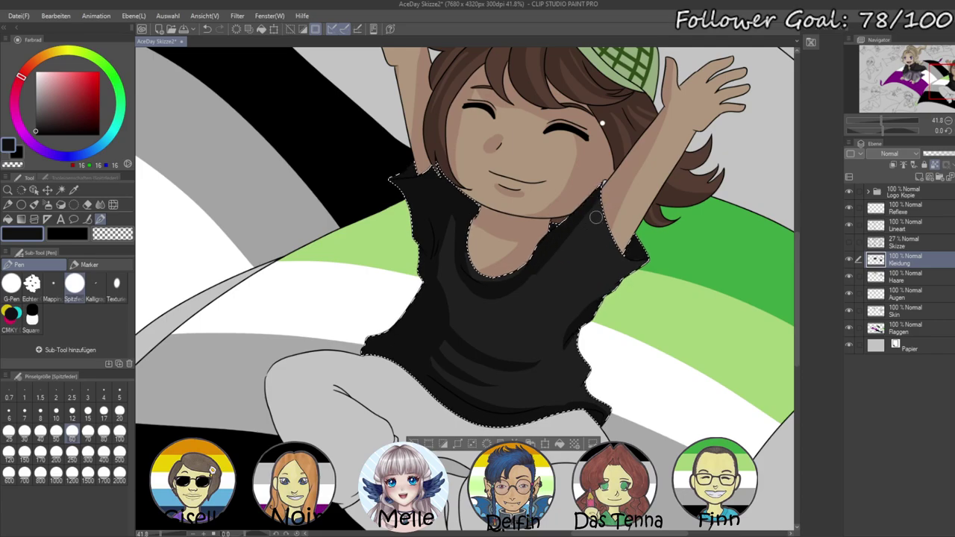
- Refine the neckline shading with base grey (32, 32, 32) at pen size 60 and shadow grey (16, 16, 16) at size 20
left_click_drag(888, 130, 888, 119)
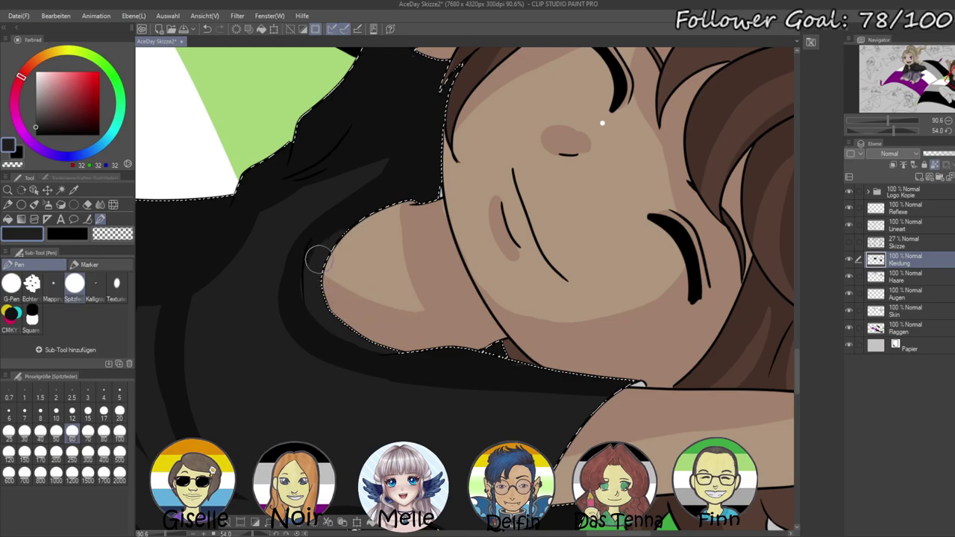
left_click_drag(309, 255, 333, 233)
left_click(288, 282, "alt")
left_click(119, 415)
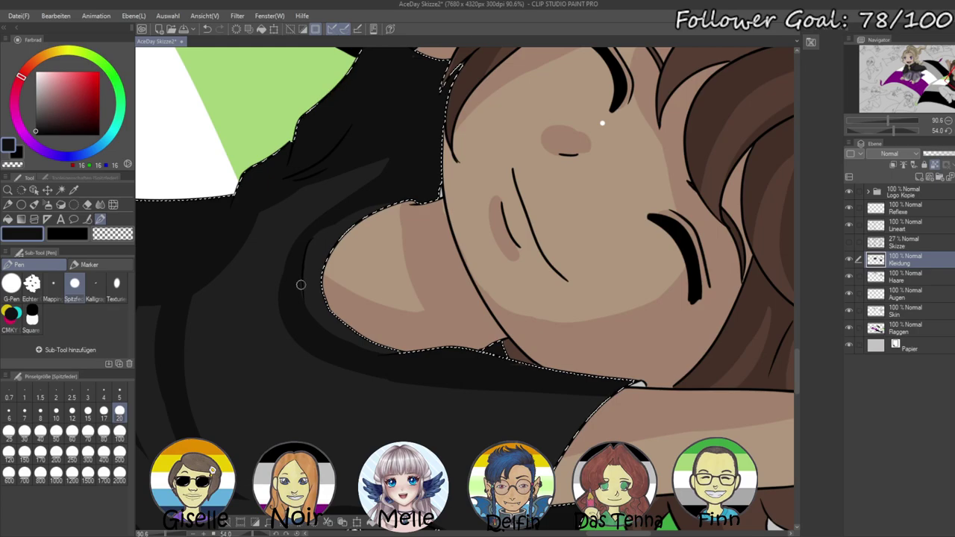
left_click_drag(304, 292, 320, 326)
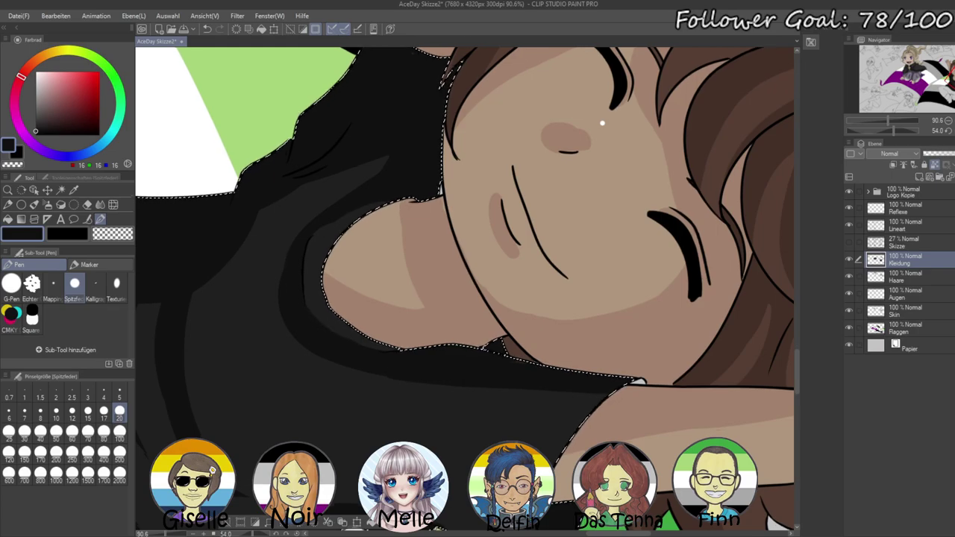
- Refine the shading around the raised arm's sleeve opening with the sampled (16, 16, 16) and (32, 32, 32), and clear the selection
left_click_drag(492, 463, 429, 307)
left_click(476, 388, "alt")
left_click(491, 383, "alt")
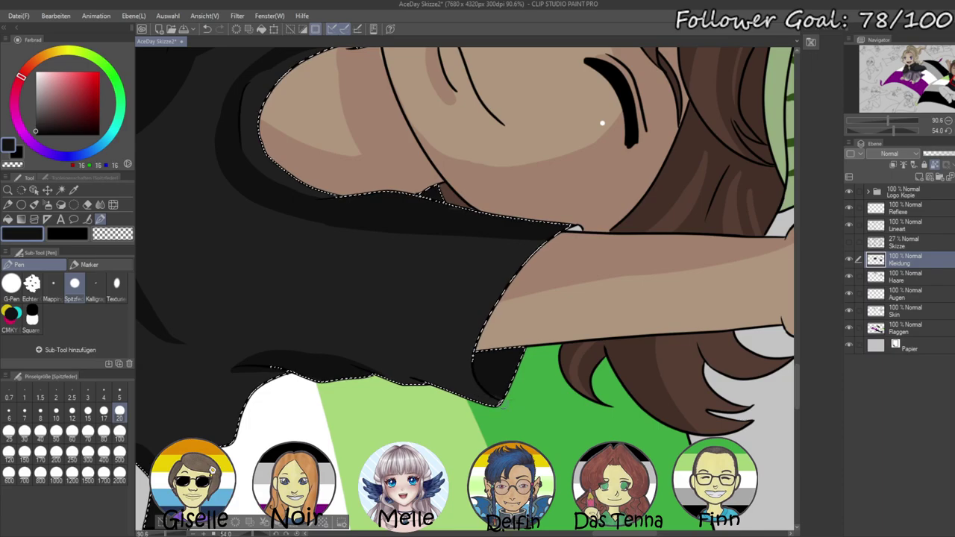
left_click(475, 391, "alt")
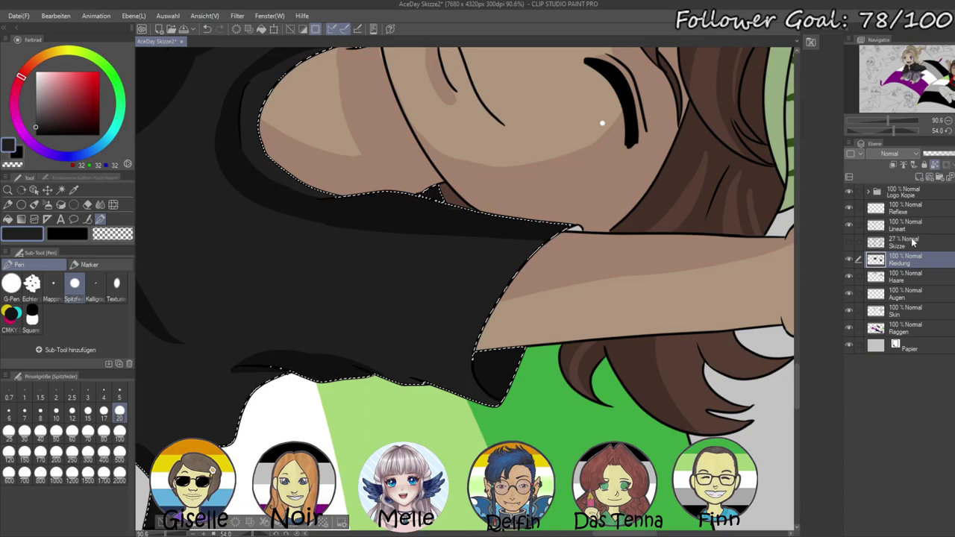
key("ctrl+d")
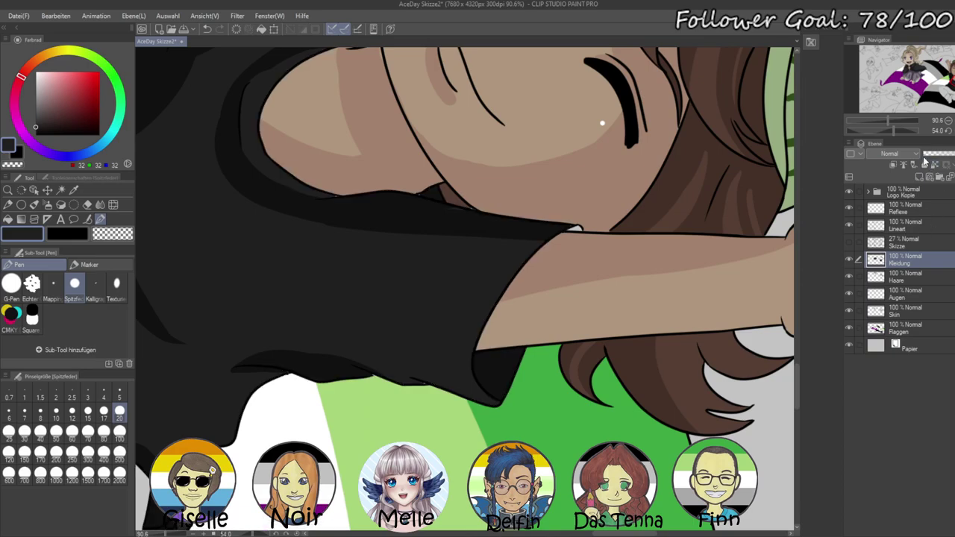
- Fill the unpainted gaps at the T-shirt's shoulder tip and collar with the sampled (16, 16, 16) at pen size 10
left_click_drag(887, 122, 896, 122)
left_click_drag(649, 179, 372, 299)
left_click(372, 251, "alt")
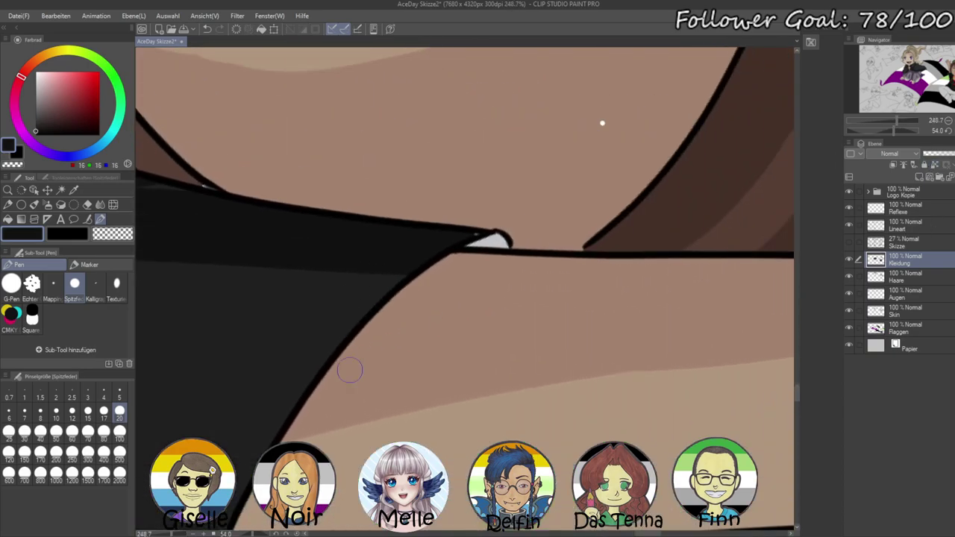
left_click(58, 411)
mouse_move(470, 238)
left_mouse_down()
mouse_move(497, 238)
mouse_move(493, 248)
left_mouse_up()
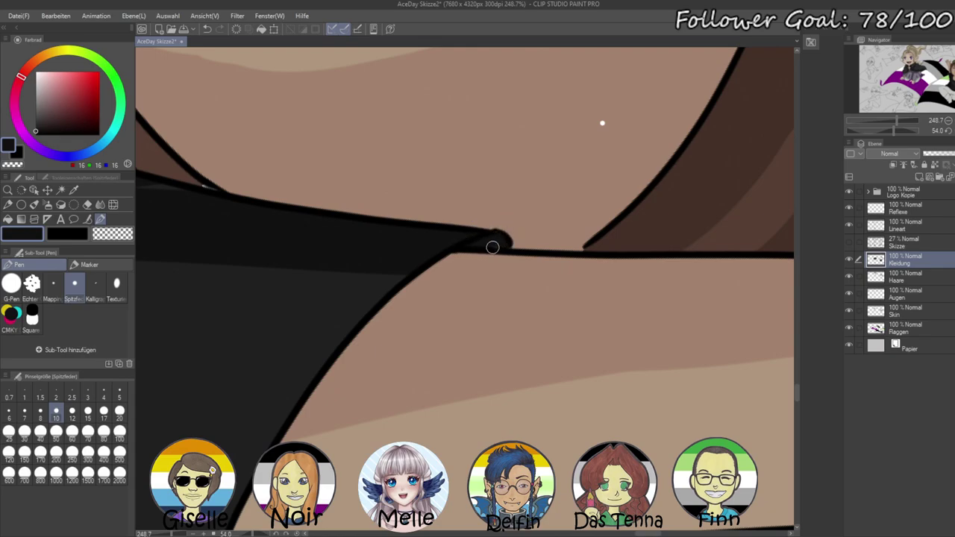
left_click_drag(406, 247, 578, 307)
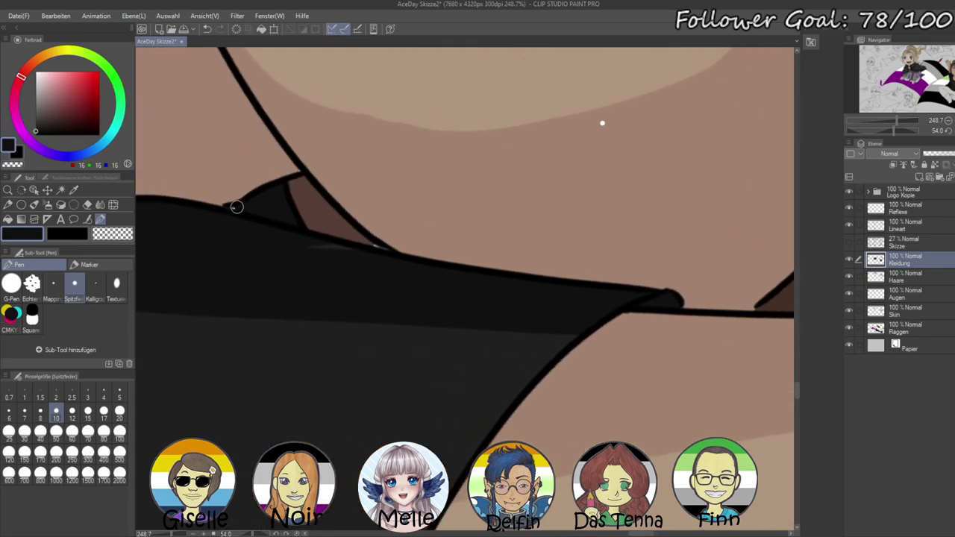
- Touch up the small unpainted hair gaps beside the neck on the Haare layer with the sampled brown (85, 62, 51)
left_click(905, 278)
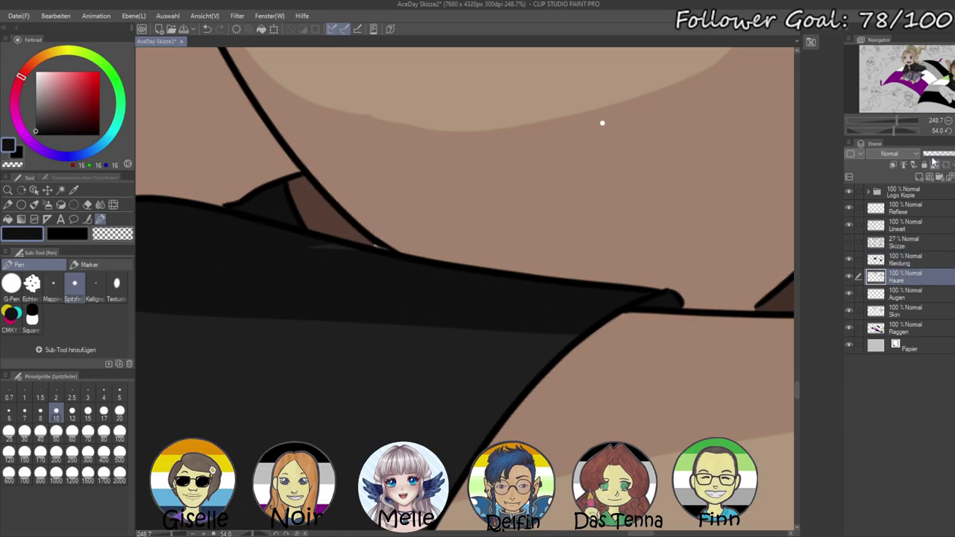
left_click(325, 208, "alt")
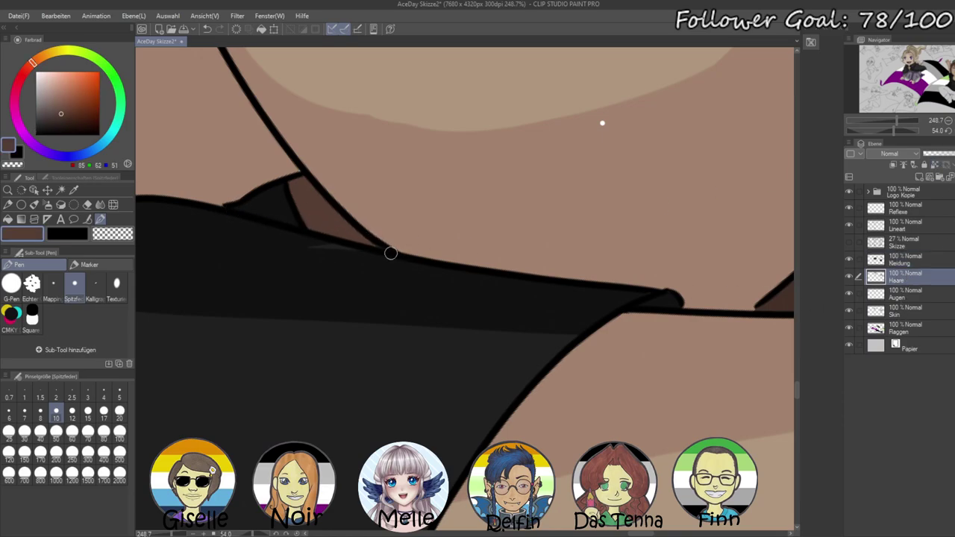
left_click(949, 130)
left_click_drag(344, 376, 769, 232)
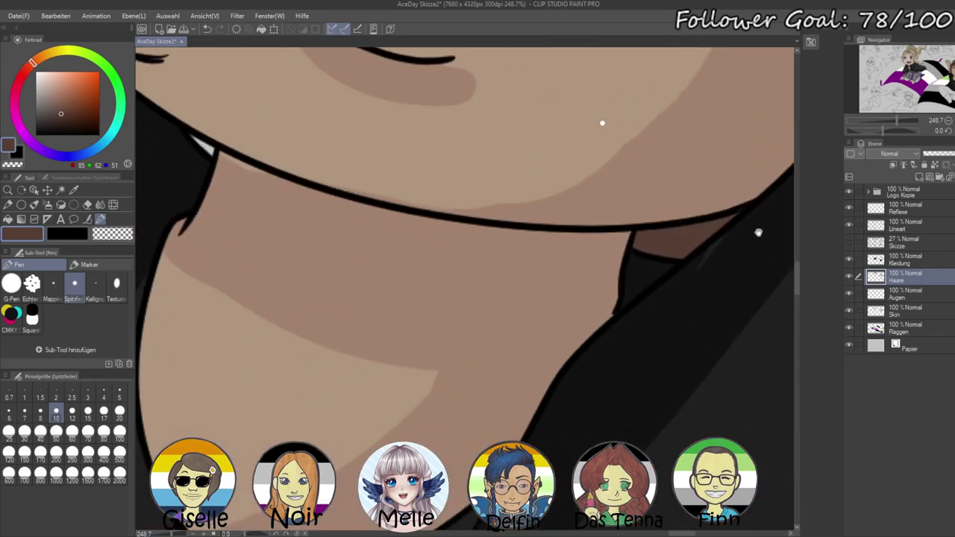
left_click_drag(455, 281, 518, 335)
left_click_drag(304, 197, 311, 199)
left_click_drag(896, 120, 884, 122)
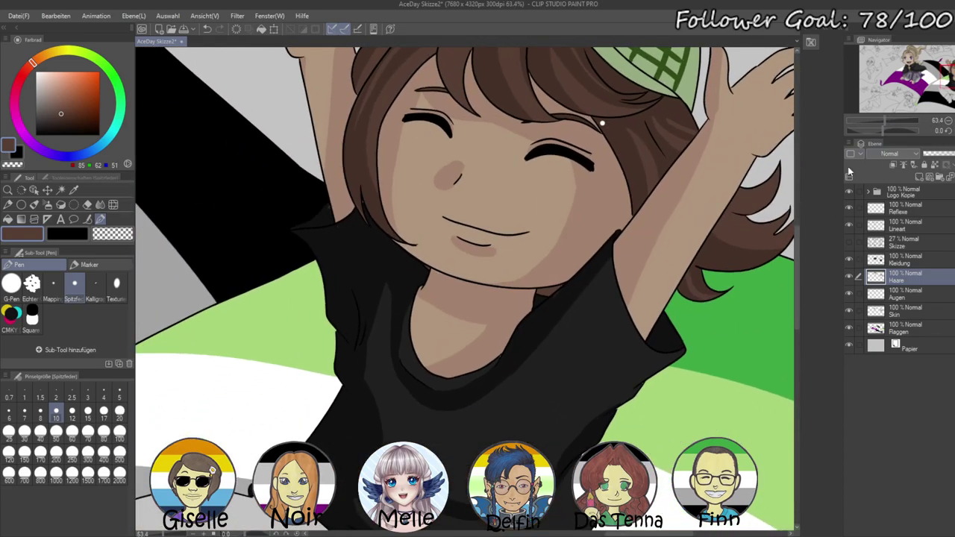
left_click_drag(759, 270, 735, 183)
left_click_drag(728, 265, 724, 271)
scroll(603, 122, "up", 5)
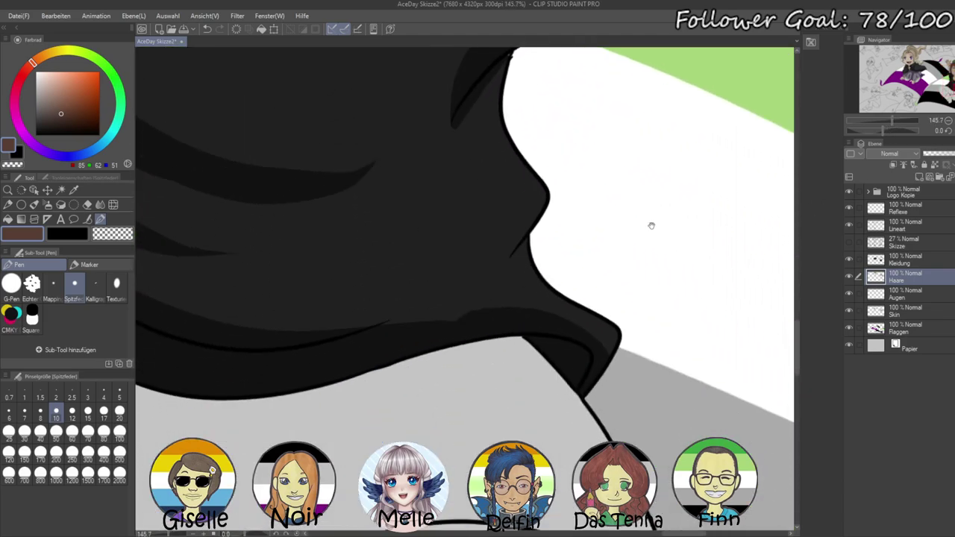
- Refine the tip of the fold shadow below the sleeve on the Kleidung layer with sampled grey (32, 32, 32) at pen size 20
left_click_drag(650, 225, 666, 316)
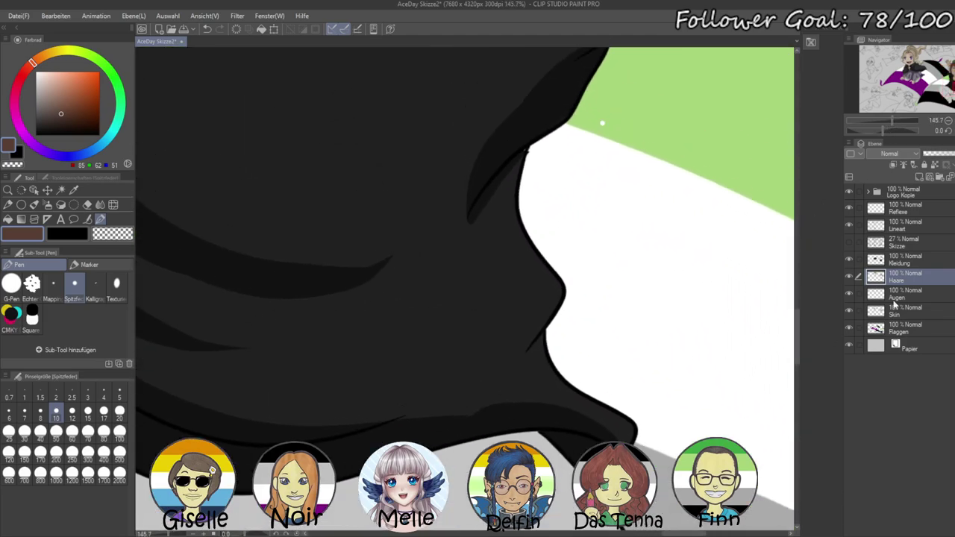
left_click(902, 261)
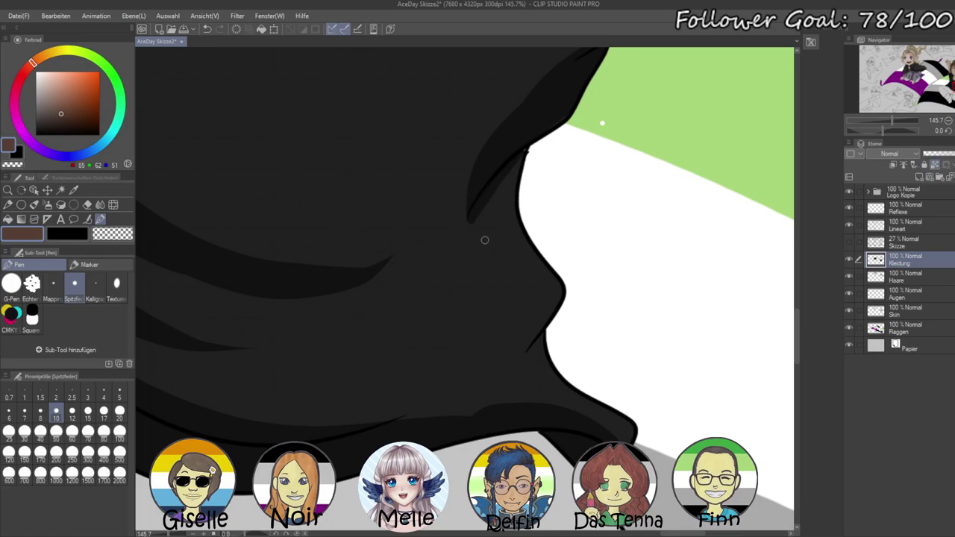
left_click(483, 235, "alt")
left_click(120, 413)
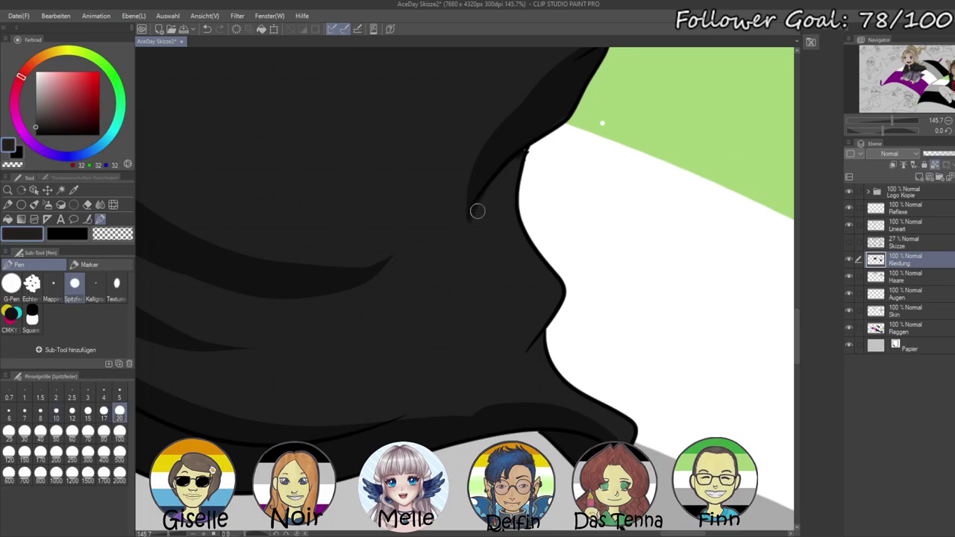
left_click_drag(462, 291, 666, 265)
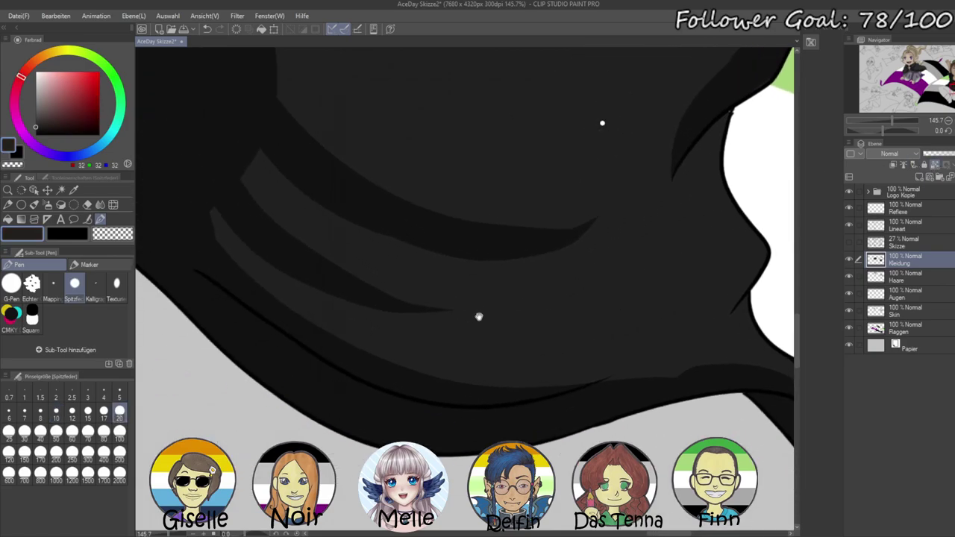
- Shade the small fold at the T-shirt's side edge with sampled (16, 16, 16) and trim the hem shadow with (32, 32, 32)
left_click(161, 159, "alt")
left_click_drag(545, 273, 355, 308)
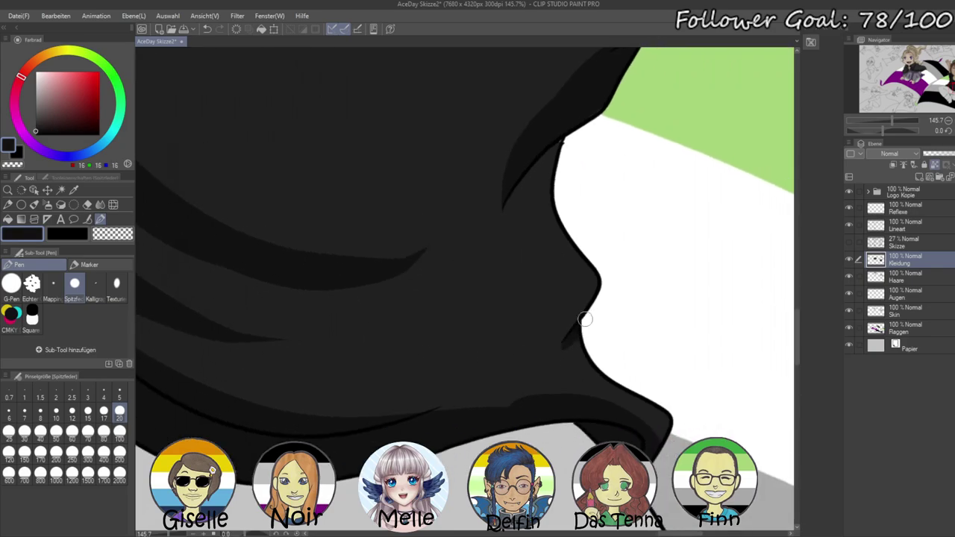
left_click(499, 394, "alt")
left_click_drag(499, 399, 568, 397)
mouse_move(478, 399)
left_mouse_down()
mouse_move(620, 404)
mouse_move(638, 412)
mouse_move(655, 440)
mouse_move(649, 452)
left_mouse_up()
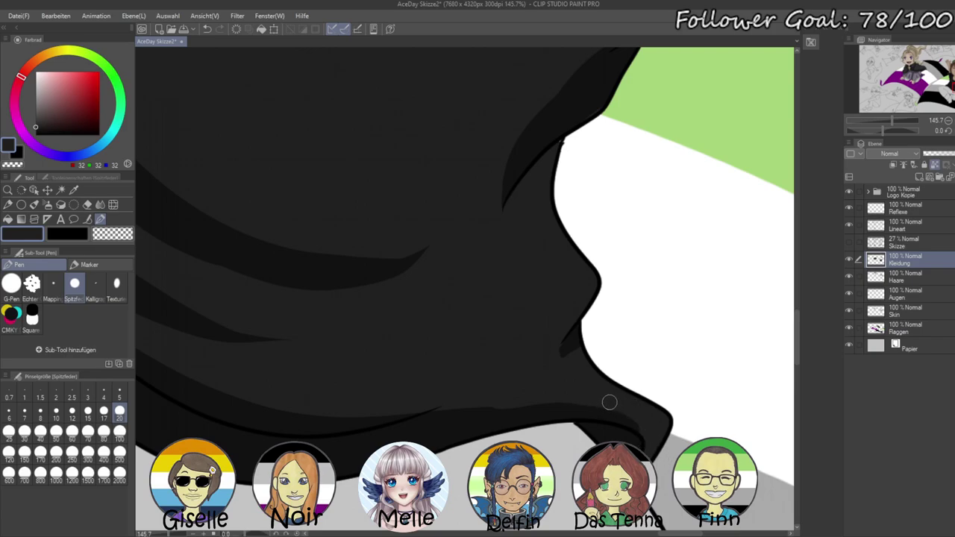
- Extend the lighter strips between the T-shirt's belly folds towards the side with (32, 32, 32), undoing unsatisfactory strokes along the way
scroll(654, 343, "up", 2)
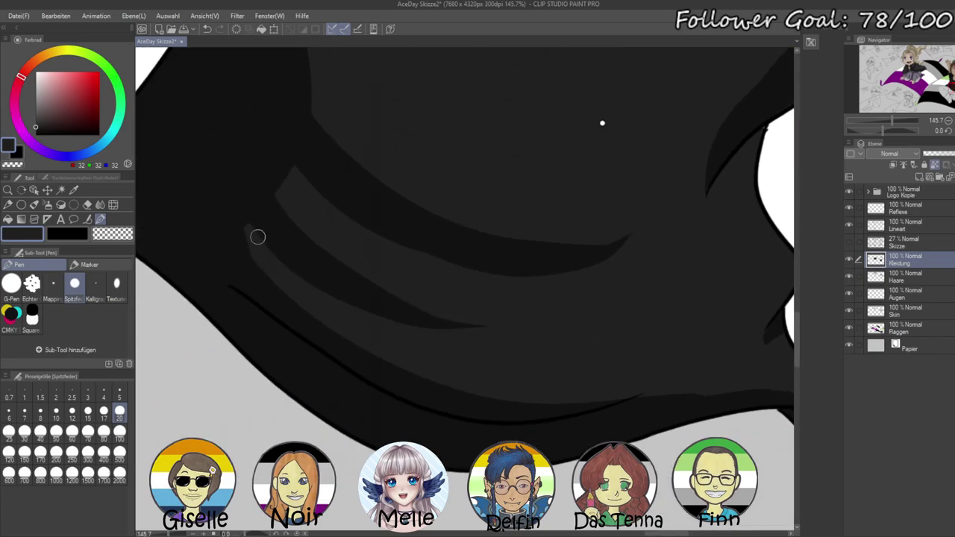
left_click_drag(280, 278, 235, 207)
mouse_move(223, 171)
left_mouse_down()
mouse_move(297, 281)
mouse_move(234, 214)
mouse_move(236, 146)
mouse_move(256, 253)
left_mouse_up()
key("ctrl+z")
key("ctrl+z")
key("ctrl+z")
key("ctrl+z")
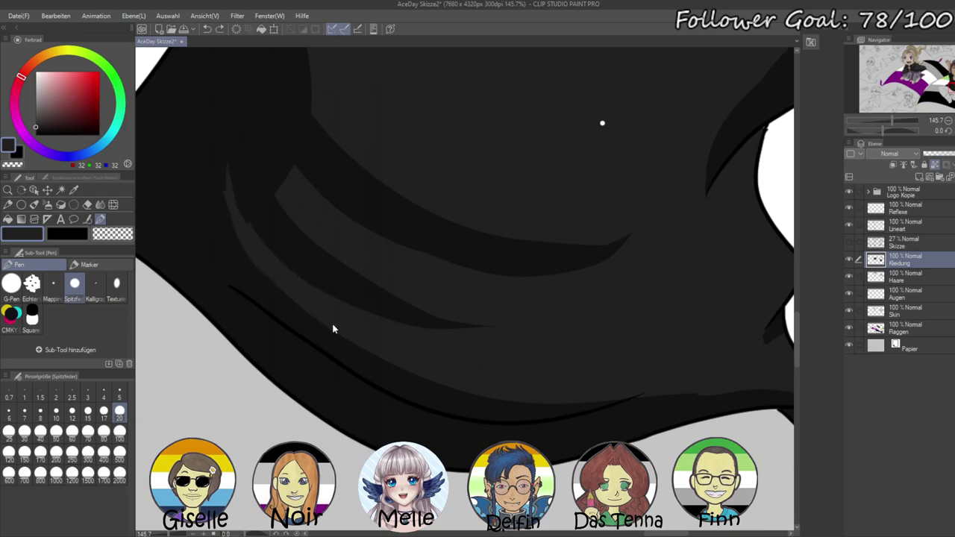
left_click_drag(256, 253, 233, 174)
mouse_move(282, 194)
left_mouse_down()
mouse_move(260, 163)
mouse_move(261, 126)
left_mouse_up()
left_click_drag(283, 181, 259, 92)
left_click_drag(271, 137, 284, 157)
left_click_drag(255, 115, 261, 153)
- Paint a thin (32, 32, 32) strip along the hem's crease line, refine the fold tips with (16, 16, 16), and reset the canvas rotation
mouse_move(233, 291)
left_mouse_down()
mouse_move(394, 407)
mouse_move(477, 434)
mouse_move(570, 424)
left_mouse_up()
left_click_drag(888, 128, 900, 129)
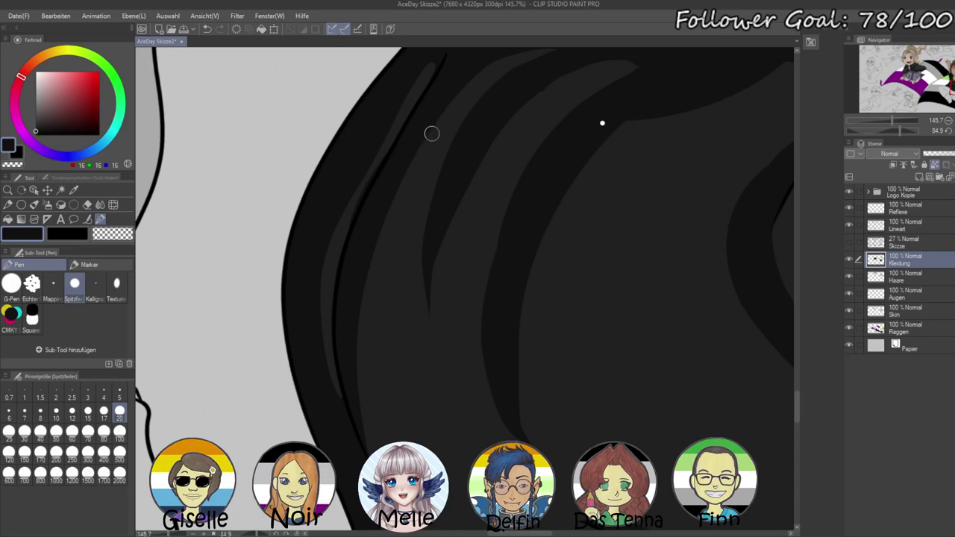
left_click_drag(398, 166, 363, 234)
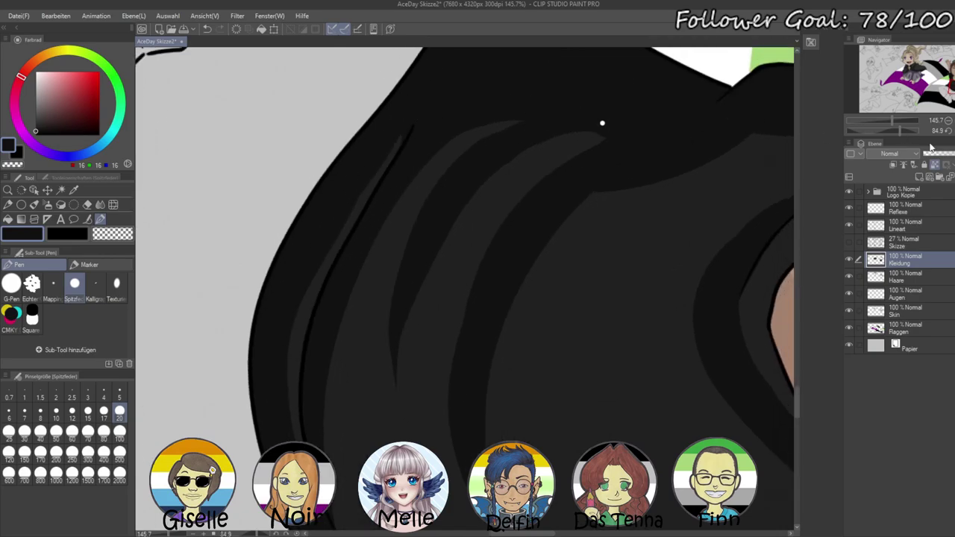
left_click(949, 131)
- Add light (32, 32, 32) strips beside the shoulder crease next to the neckline and trim their tips with the sampled (16, 16, 16)
left_click_drag(697, 142, 702, 315)
right_click(394, 199)
mouse_move(290, 76)
left_mouse_down()
mouse_move(294, 174)
mouse_move(317, 216)
left_mouse_up()
mouse_move(341, 171)
left_mouse_down()
mouse_move(341, 275)
mouse_move(332, 258)
left_mouse_up()
key("ctrl+z")
mouse_move(335, 152)
left_mouse_down()
mouse_move(346, 291)
mouse_move(364, 267)
mouse_move(350, 273)
mouse_move(339, 303)
mouse_move(348, 200)
mouse_move(324, 144)
left_mouse_up()
key("ctrl+z")
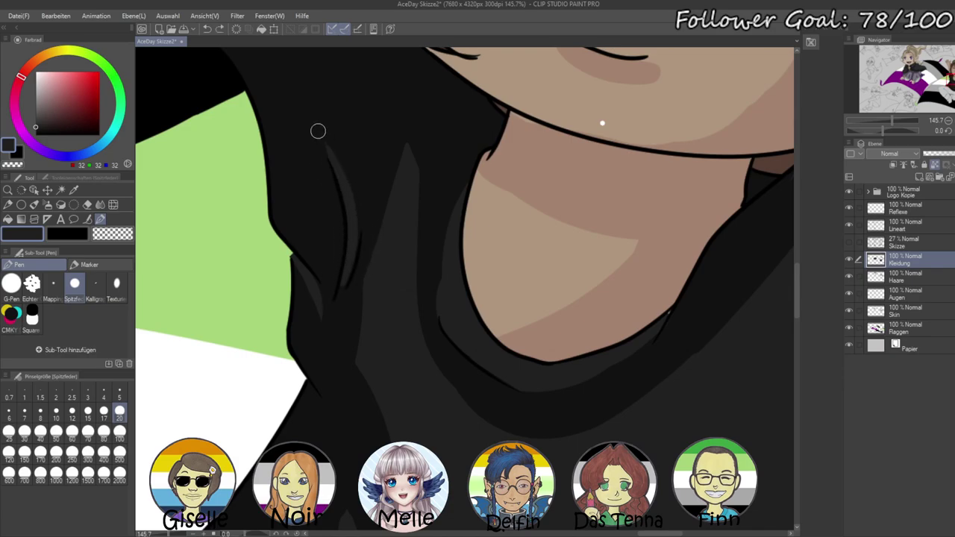
left_click_drag(370, 167, 395, 328)
left_click_drag(374, 239, 383, 257)
left_click(333, 210, "alt")
left_click_drag(341, 198, 336, 193)
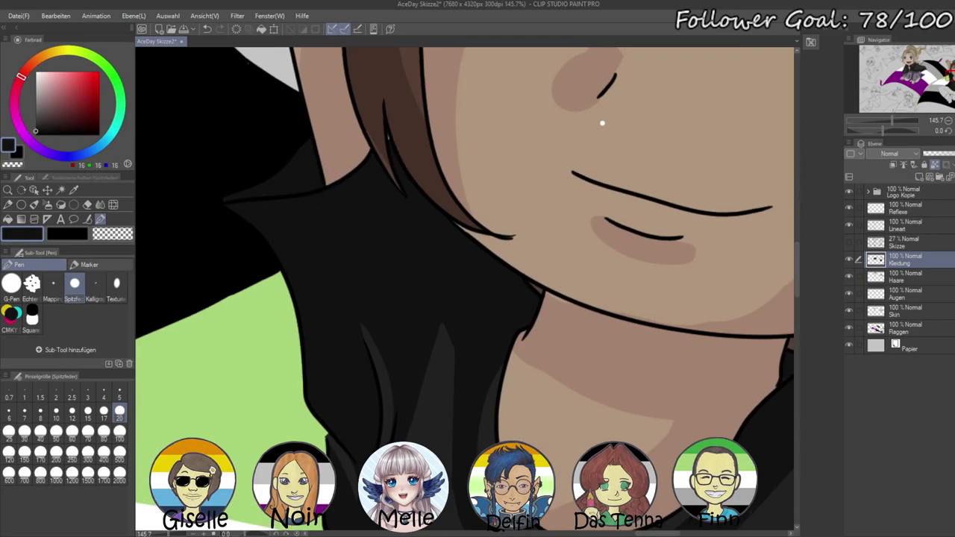
- Touch up the collar crease along the neckline with (32, 32, 32) and (16, 16, 16) at pen size 12
left_click(72, 410)
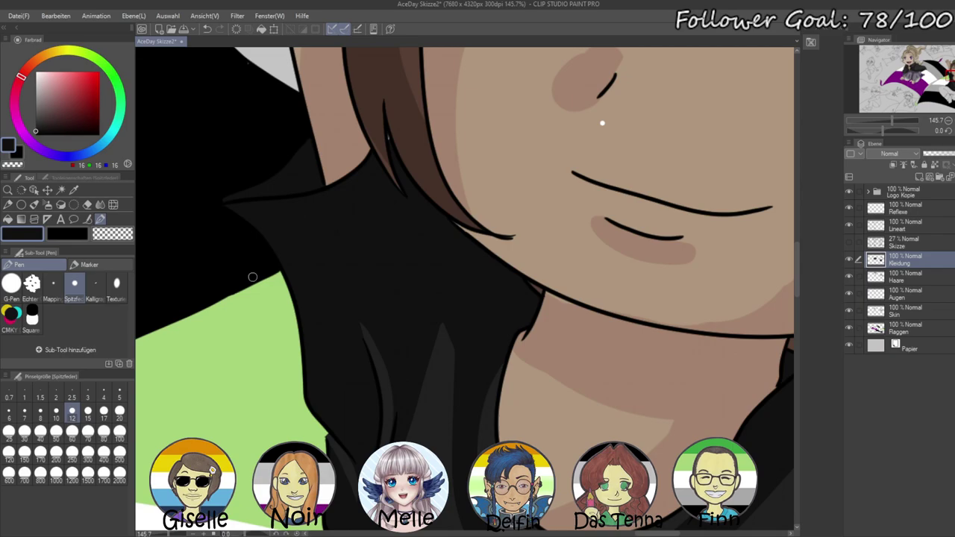
scroll(531, 341, "down", 2)
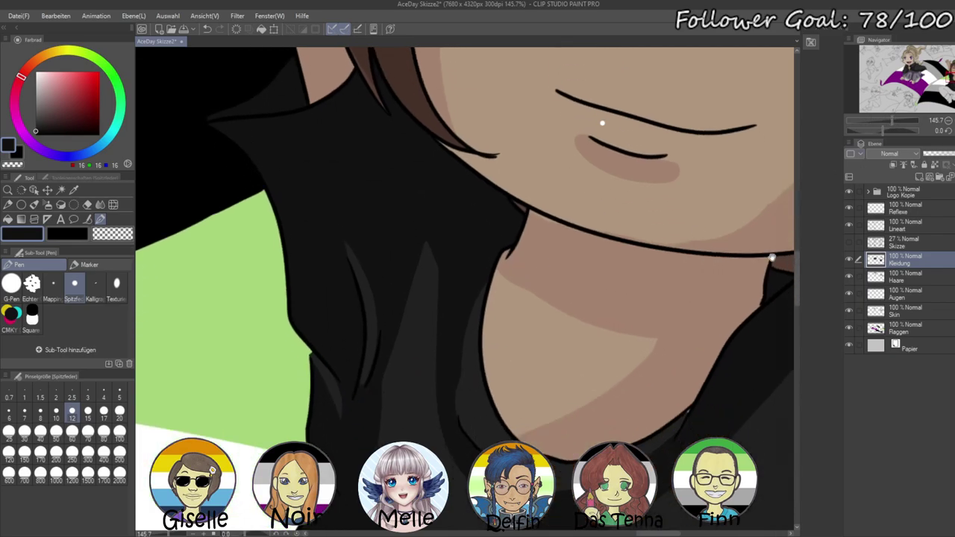
left_click_drag(731, 515, 542, 372)
right_click(547, 364)
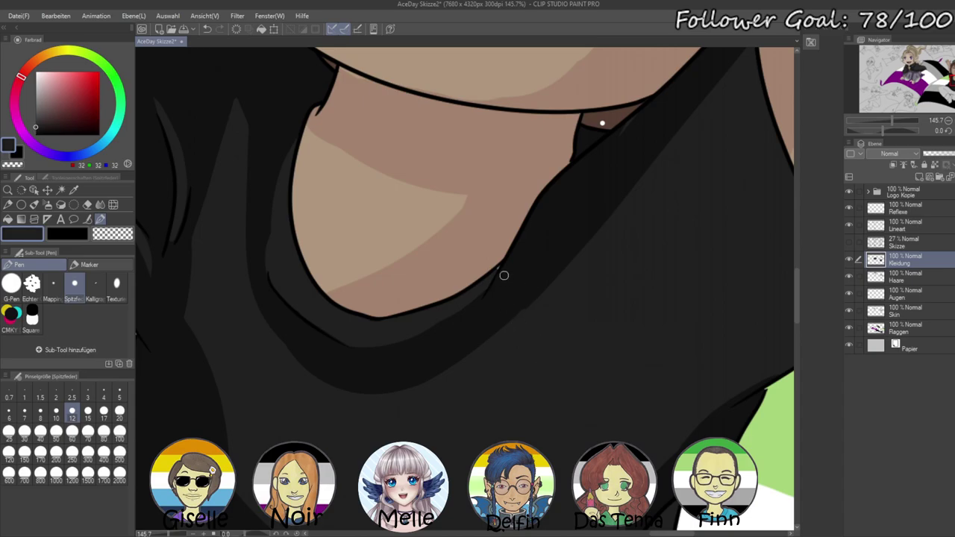
left_click(496, 284, "alt")
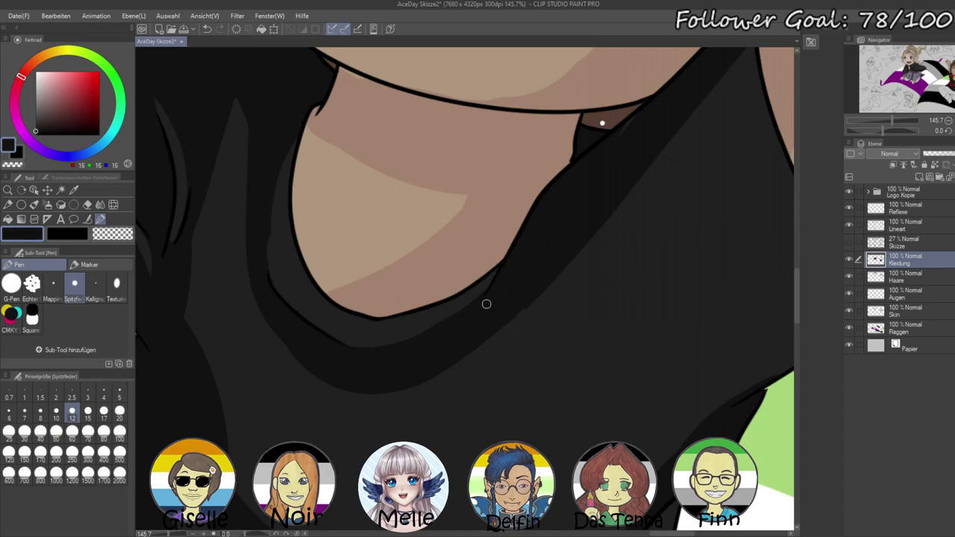
- Auto-select the trouser legs from the Lineart layer, fill them on Kleidung with the cap's light green (150, 172, 128), and clear the selection
left_click_drag(891, 121, 876, 123)
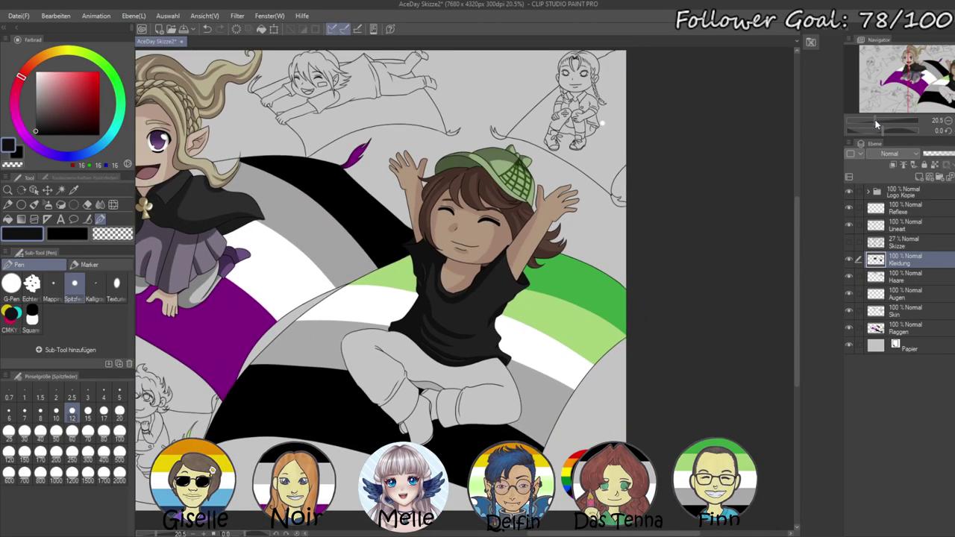
left_click_drag(728, 292, 799, 253)
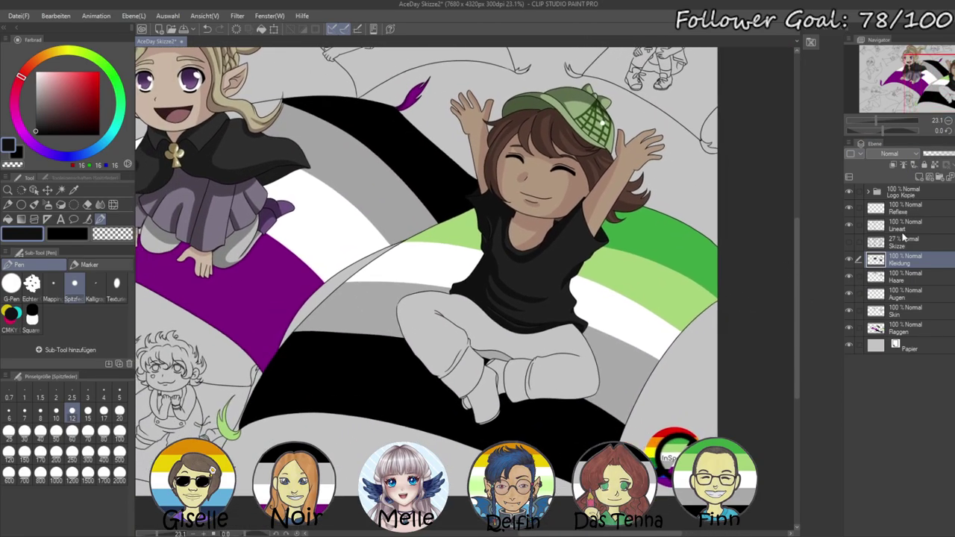
left_click(904, 228)
left_click(61, 189)
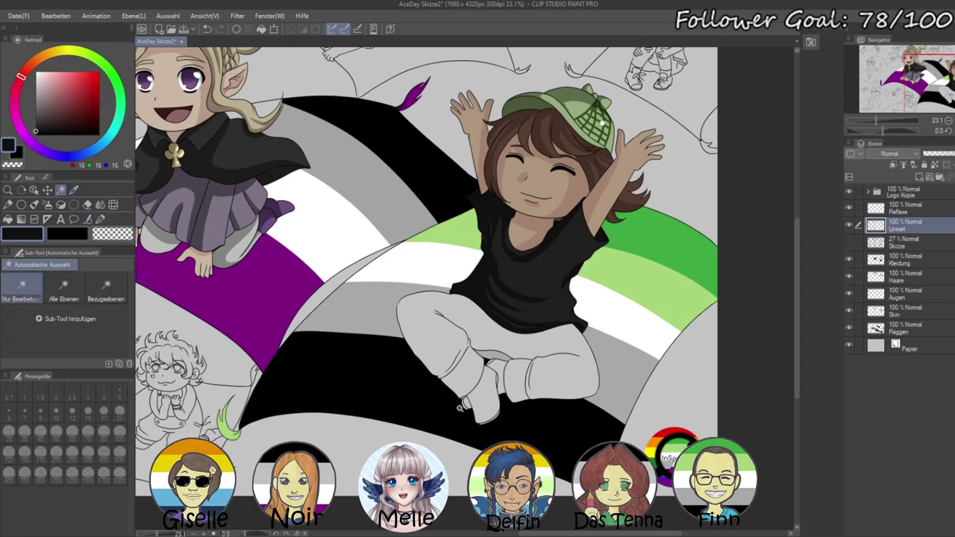
left_click(448, 340)
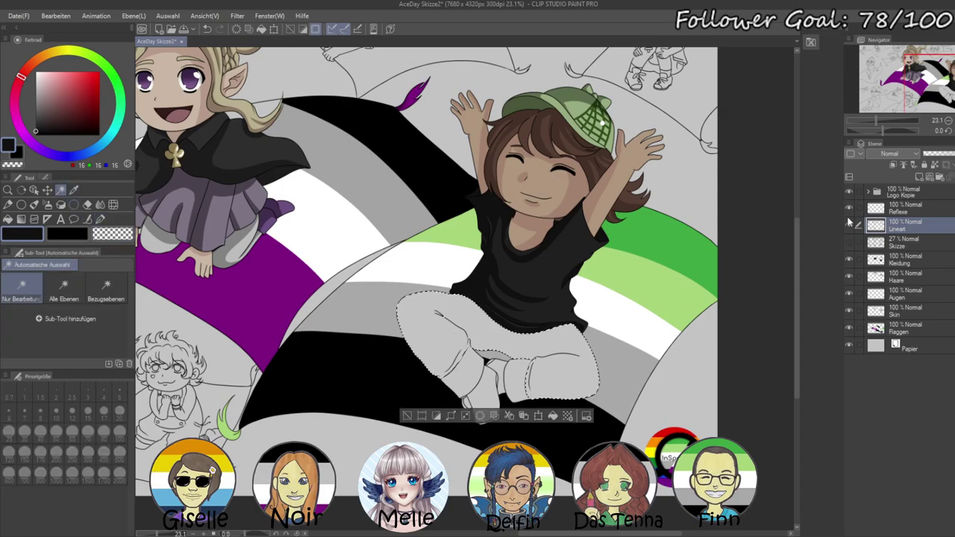
left_click_drag(876, 121, 886, 122)
left_click_drag(745, 302, 597, 485)
left_click(911, 260)
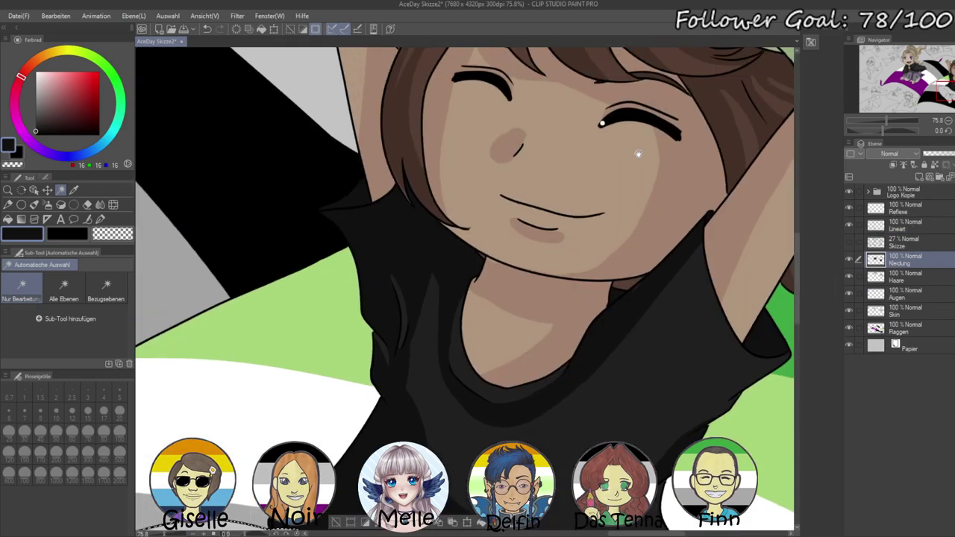
left_click_drag(633, 169, 604, 488)
left_click(669, 249, "alt")
scroll(671, 269, "down", 10)
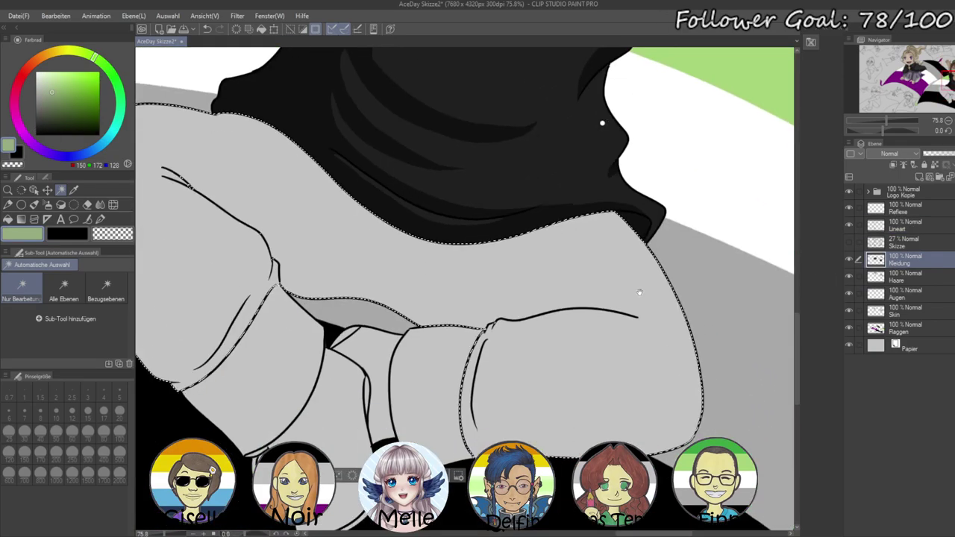
key("alt+BackSpace")
key("ctrl+d")
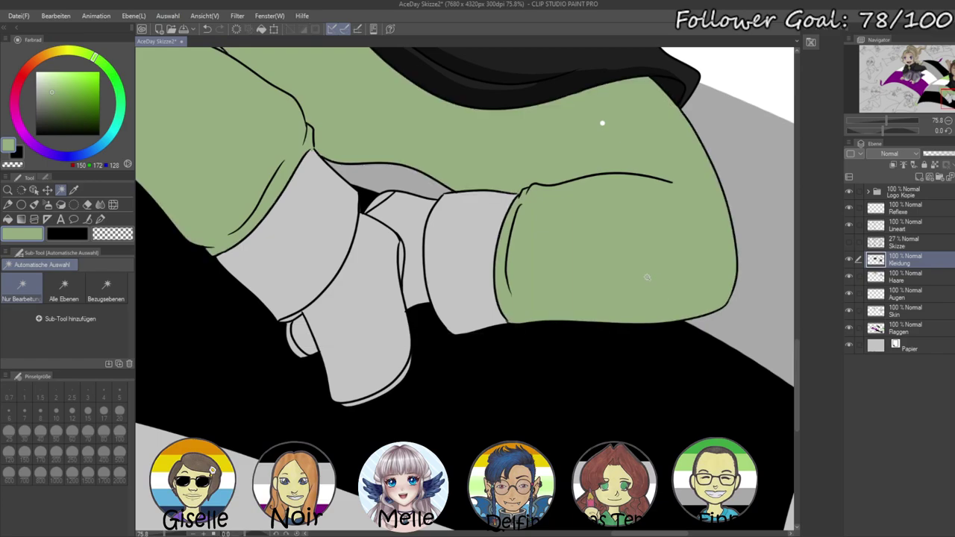
- Sample the cap's shadow green (92, 108, 76), set the pen to size 80, and undo a trial shadow stroke on the trousers
scroll(701, 298, "up", 5)
scroll(697, 270, "up", 4)
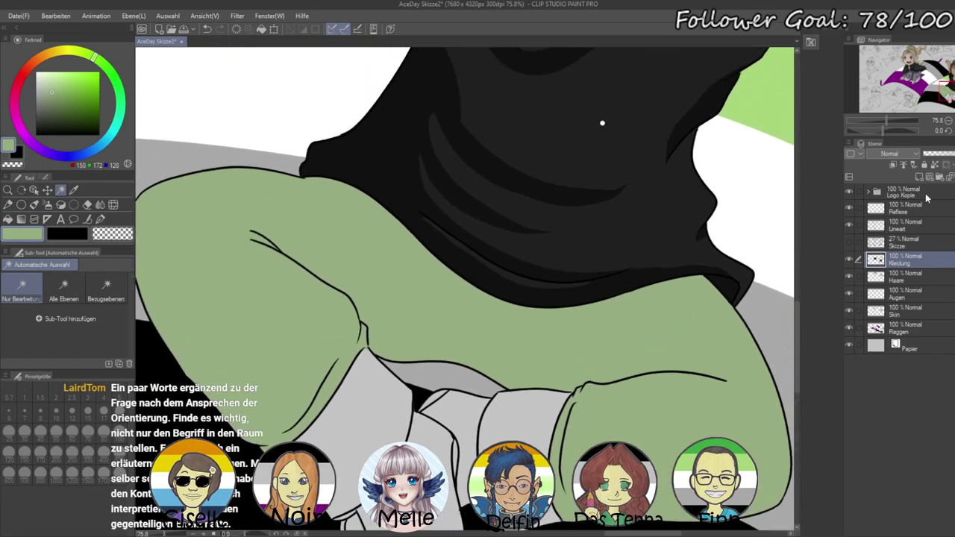
scroll(545, 189, "up", 8)
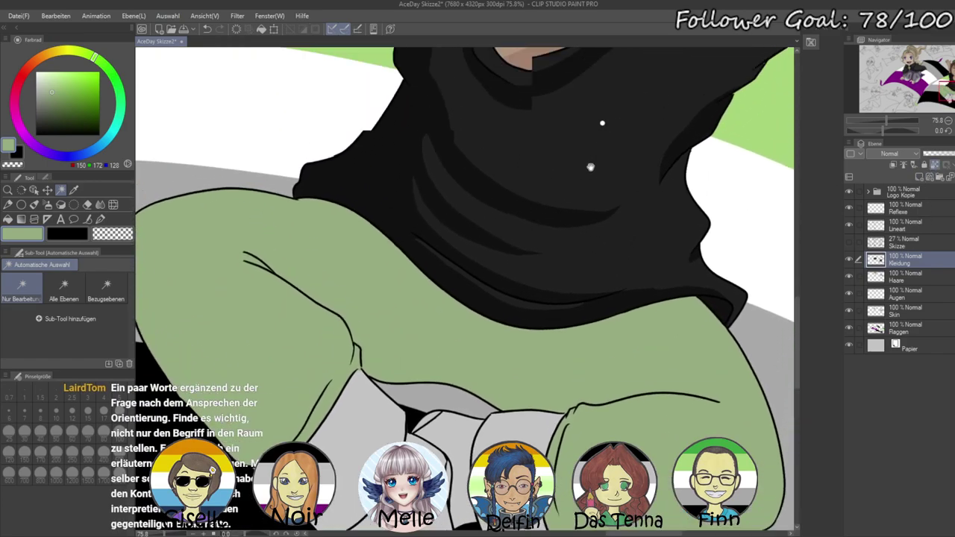
left_click(631, 132, "alt")
left_click_drag(612, 477, 606, 112)
left_click_drag(594, 407, 595, 136)
left_click(100, 219)
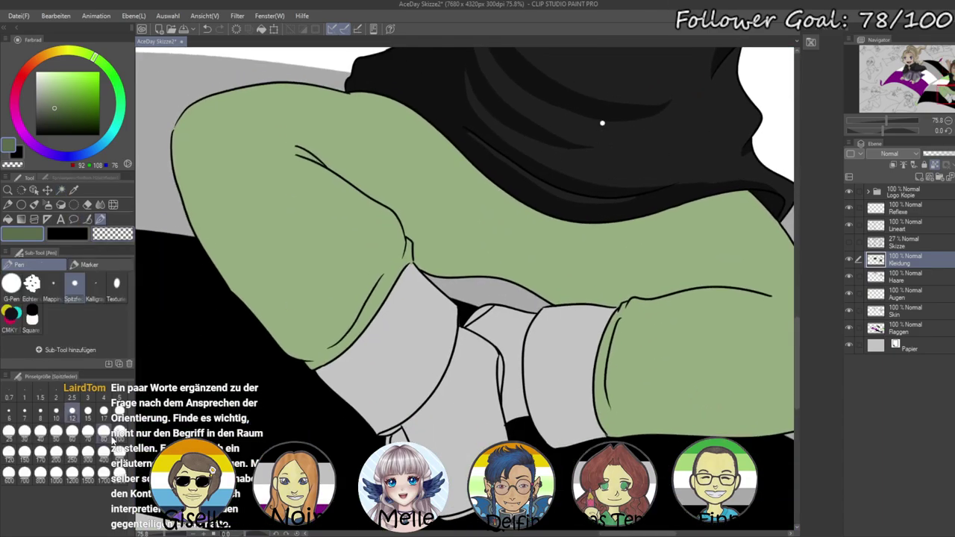
mouse_move(354, 100)
left_mouse_down()
mouse_move(489, 194)
mouse_move(596, 212)
left_mouse_up()
key("ctrl+z")
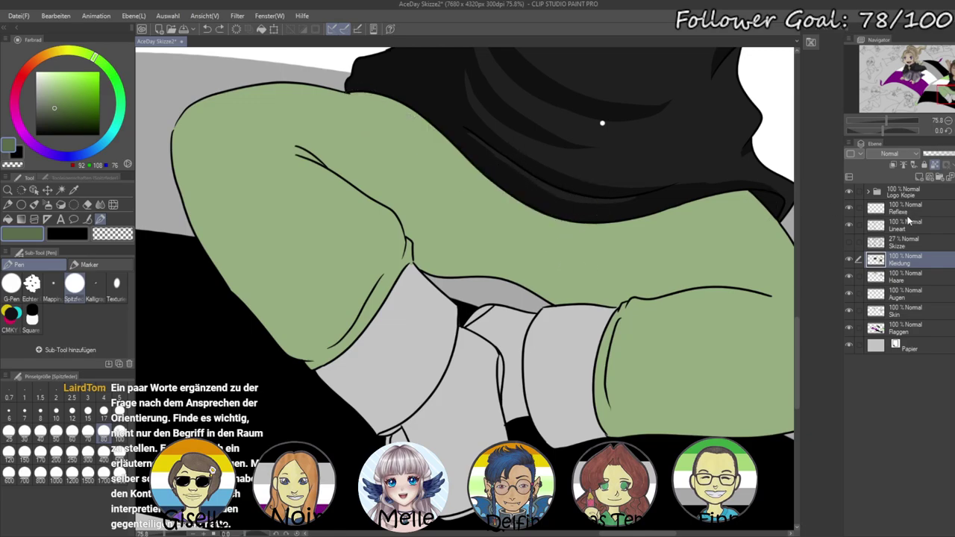
- Reselect the trouser legs from the Lineart layer and paint (92, 108, 76) shadows on Kleidung below the shirt hem and around the bent knee
left_click(906, 224)
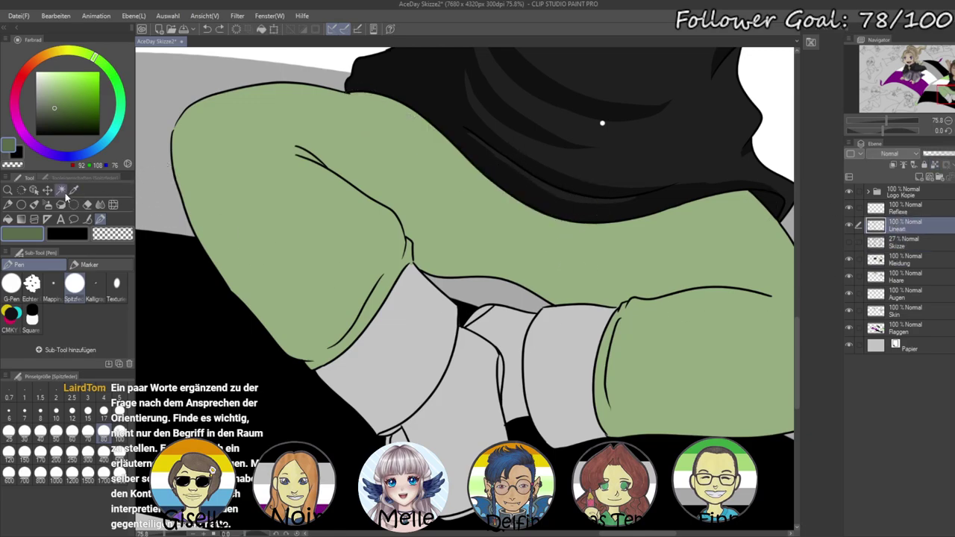
left_click(61, 190)
left_click(236, 223)
left_click(906, 259)
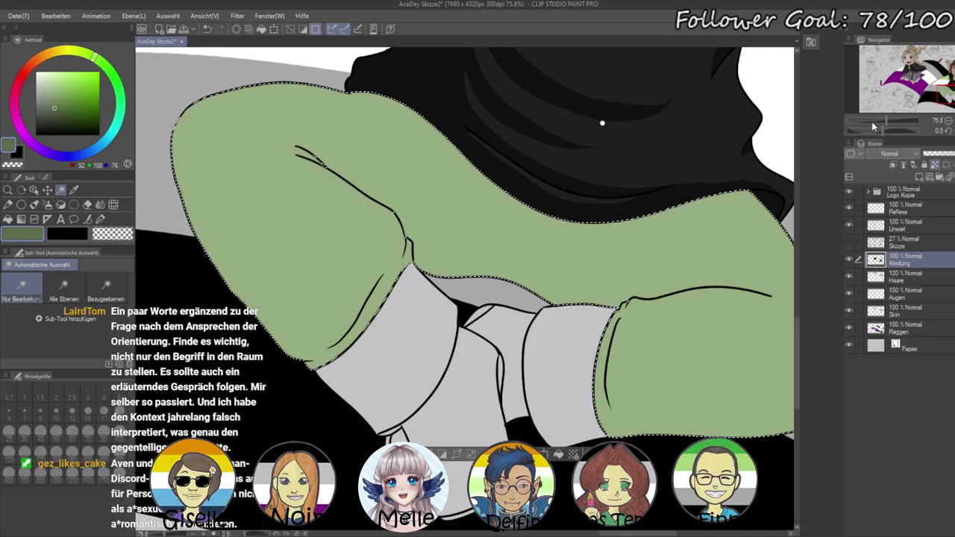
left_click_drag(883, 131, 875, 132)
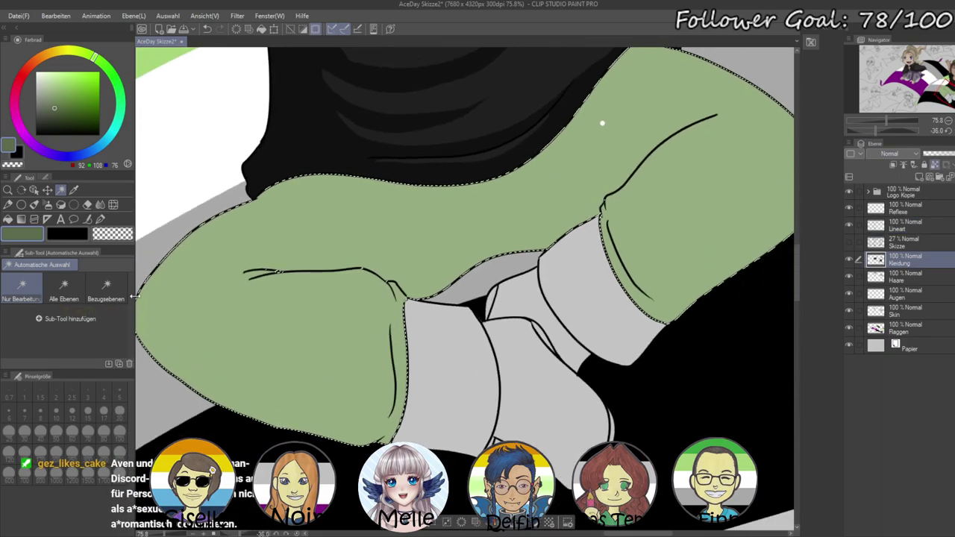
left_click(100, 219)
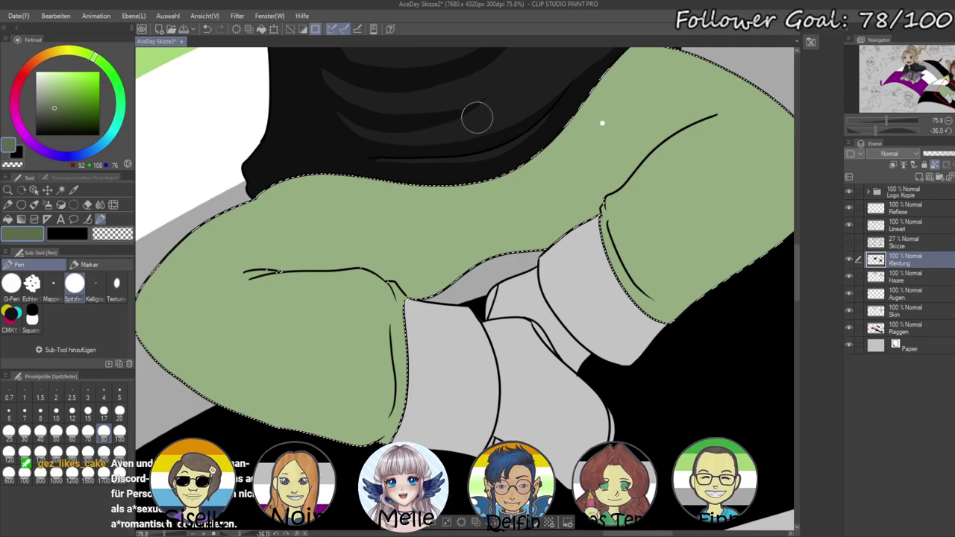
mouse_move(571, 76)
left_mouse_down()
mouse_move(576, 111)
mouse_move(495, 170)
mouse_move(287, 216)
mouse_move(193, 289)
mouse_move(181, 308)
left_mouse_up()
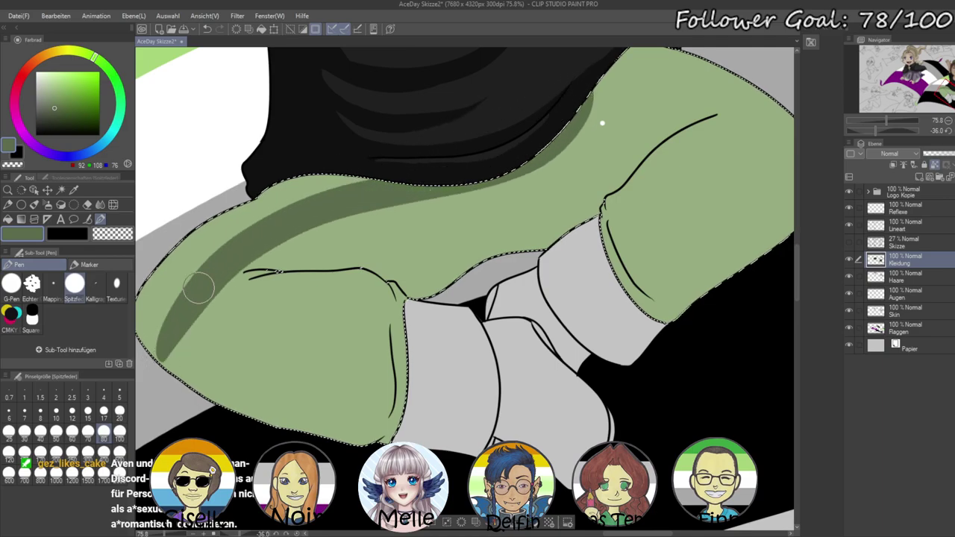
mouse_move(315, 198)
left_mouse_down()
mouse_move(174, 311)
mouse_move(276, 186)
mouse_move(153, 291)
mouse_move(198, 252)
mouse_move(169, 298)
mouse_move(388, 437)
mouse_move(155, 321)
mouse_move(309, 438)
mouse_move(247, 269)
mouse_move(187, 330)
mouse_move(342, 403)
left_mouse_up()
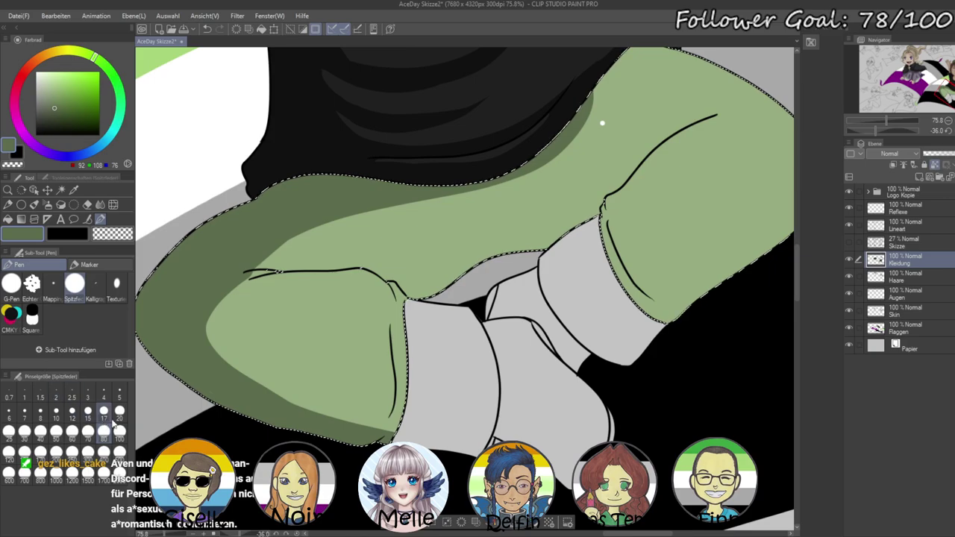
- Shade the knee crease and the trouser edge beside the cuff with (92, 108, 76) at pen size 50, rounding the knee's lit area
left_click(56, 431)
left_click_drag(395, 288, 401, 307)
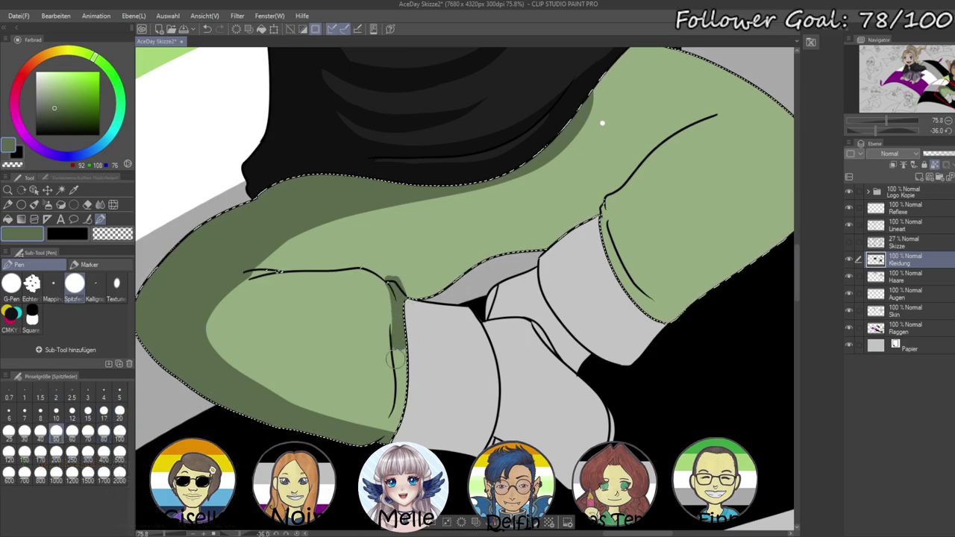
mouse_move(224, 271)
left_mouse_down()
mouse_move(251, 271)
mouse_move(285, 410)
left_mouse_up()
mouse_move(360, 423)
left_mouse_down()
mouse_move(380, 366)
mouse_move(370, 409)
mouse_move(381, 386)
mouse_move(382, 331)
mouse_move(377, 420)
mouse_move(383, 362)
left_mouse_up()
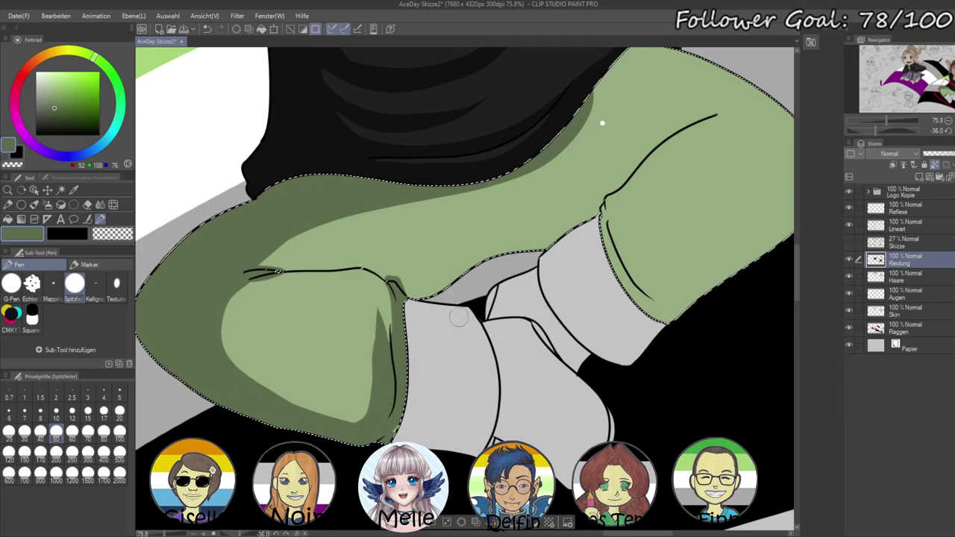
- Paint (92, 108, 76) shadow above the first knee's crease and along the inner thigh edge beside the cuff at pen size 50
mouse_move(256, 271)
left_mouse_down()
mouse_move(399, 273)
mouse_move(427, 286)
left_mouse_up()
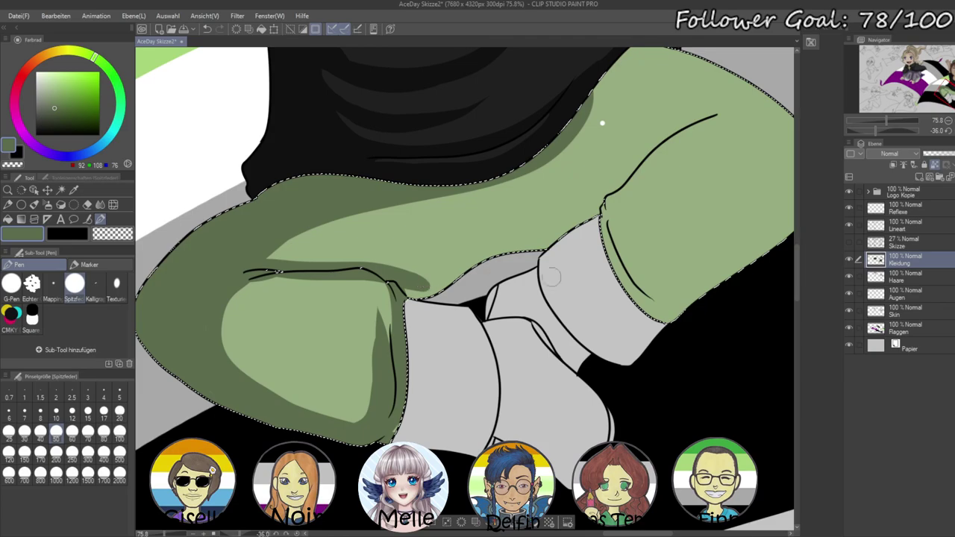
left_click_drag(875, 131, 891, 130)
mouse_move(464, 81)
left_mouse_down()
mouse_move(480, 195)
mouse_move(464, 277)
mouse_move(466, 218)
mouse_move(469, 277)
mouse_move(477, 236)
mouse_move(495, 324)
left_mouse_up()
mouse_move(483, 278)
left_mouse_down()
mouse_move(493, 174)
mouse_move(474, 238)
mouse_move(477, 203)
left_mouse_up()
left_click_drag(463, 103, 479, 193)
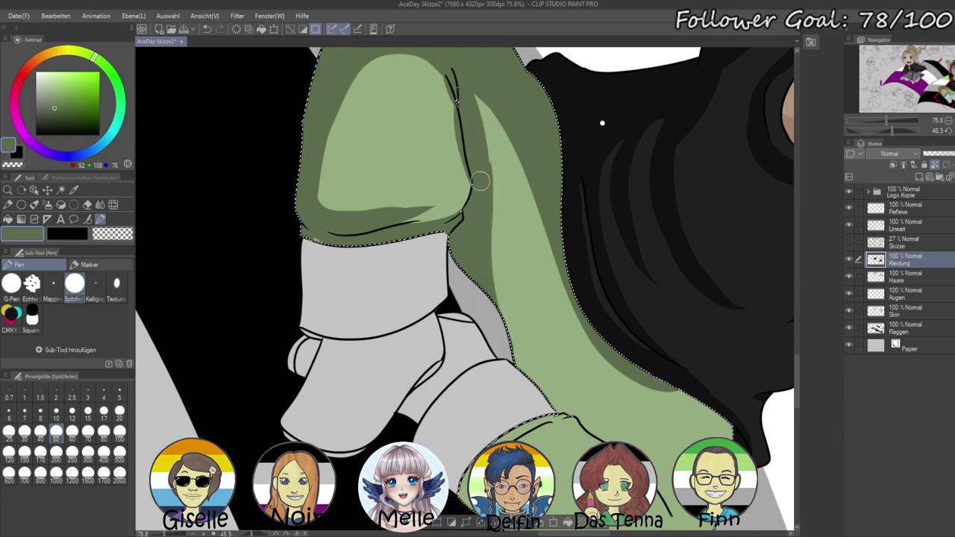
key("ctrl+z")
mouse_move(463, 98)
left_mouse_down()
mouse_move(478, 193)
mouse_move(476, 92)
mouse_move(499, 318)
mouse_move(515, 335)
left_mouse_up()
- Shade the second leg around its knee crease and down along the trouser edge at the cuff with (92, 108, 76)
left_click_drag(548, 364, 490, 213)
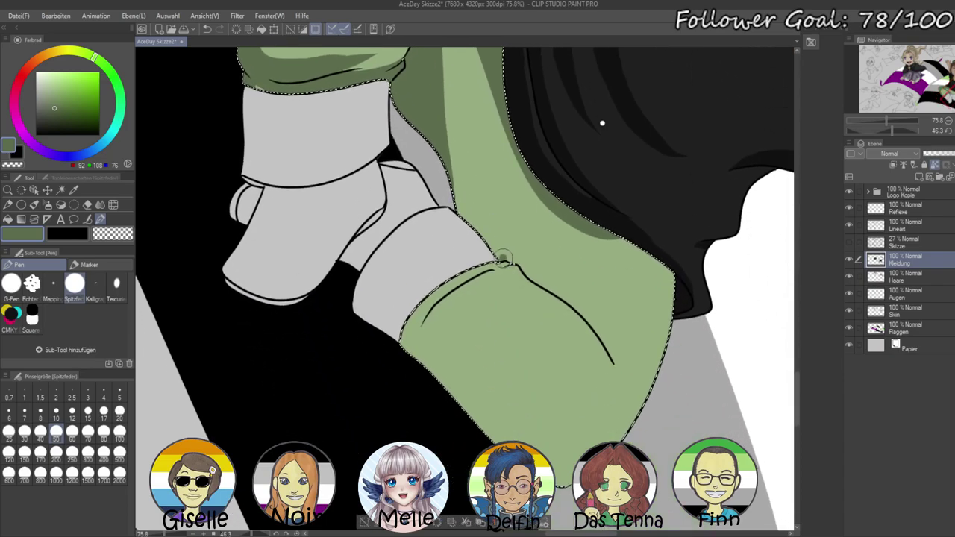
mouse_move(514, 263)
left_mouse_down()
mouse_move(564, 291)
mouse_move(613, 338)
mouse_move(616, 359)
left_mouse_up()
mouse_move(570, 291)
left_mouse_down()
mouse_move(600, 320)
mouse_move(618, 370)
mouse_move(560, 294)
mouse_move(612, 364)
left_mouse_up()
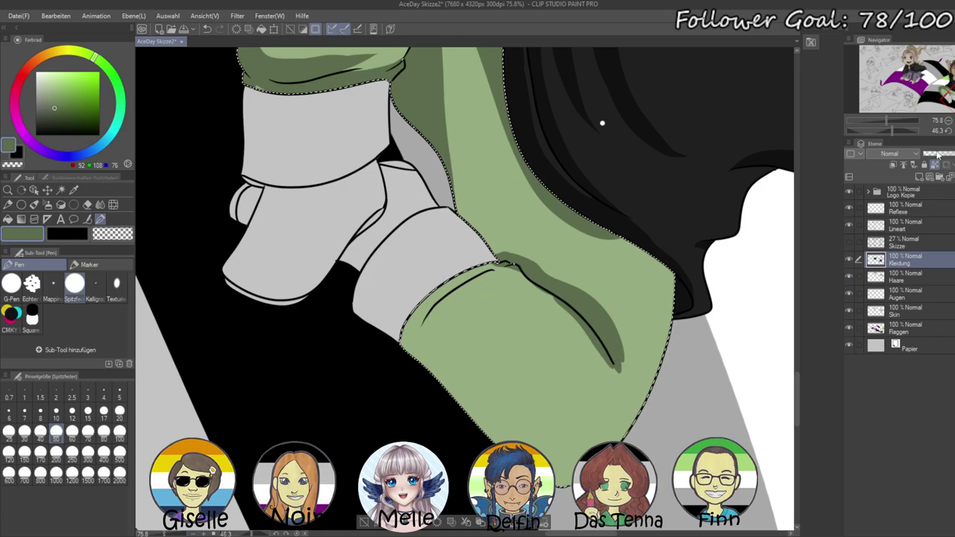
left_click(948, 130)
left_click_drag(886, 121, 866, 132)
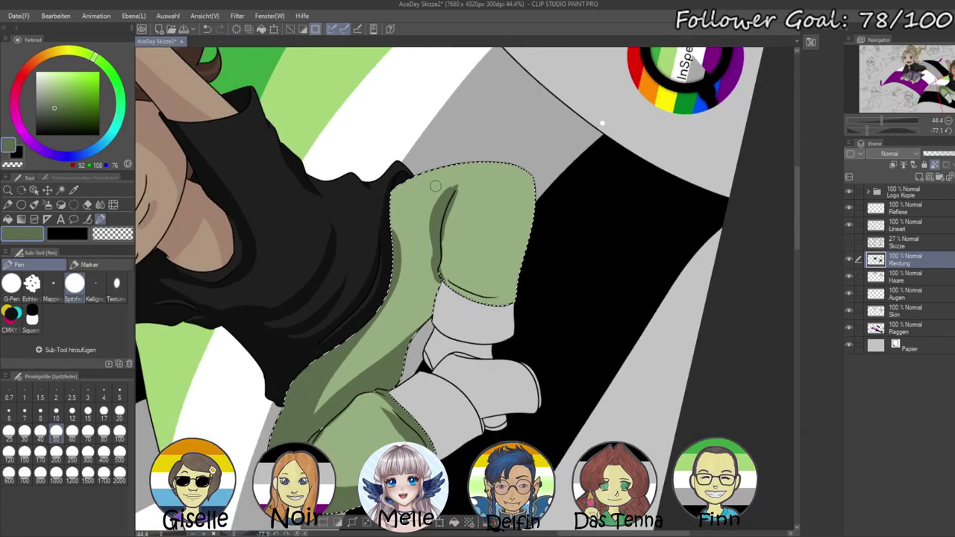
mouse_move(463, 186)
left_mouse_down()
mouse_move(451, 254)
mouse_move(474, 322)
left_mouse_up()
mouse_move(455, 212)
left_mouse_down()
mouse_move(452, 306)
mouse_move(457, 205)
mouse_move(451, 254)
mouse_move(537, 283)
mouse_move(520, 297)
mouse_move(467, 279)
mouse_move(460, 211)
mouse_move(480, 298)
mouse_move(473, 290)
mouse_move(461, 183)
mouse_move(453, 199)
mouse_move(464, 182)
mouse_move(464, 261)
mouse_move(514, 302)
left_mouse_up()
left_click_drag(463, 239, 532, 277)
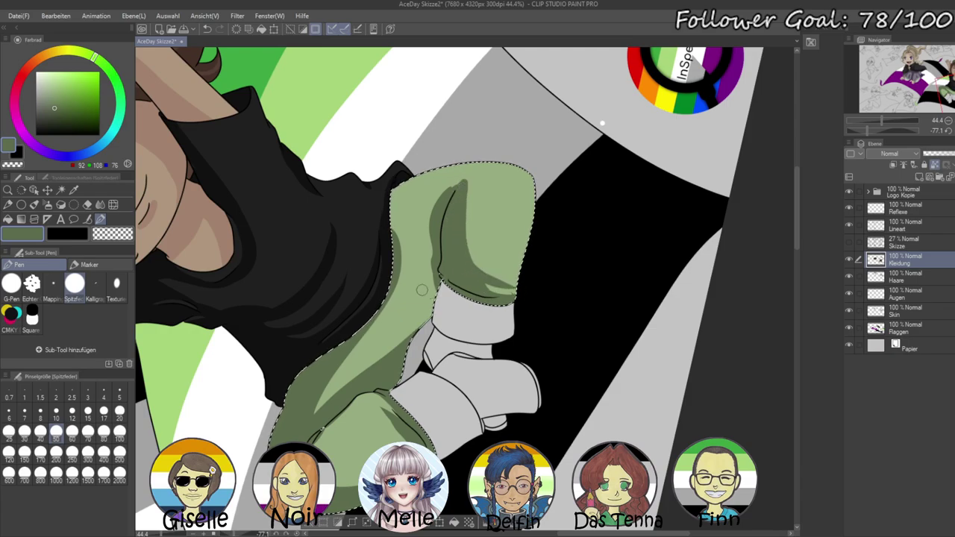
- Widen the shadow under the shirt hem on the thighs and round off the top of the first knee's lit area
left_click_drag(402, 178, 389, 268)
mouse_move(400, 220)
left_mouse_down()
mouse_move(391, 287)
mouse_move(353, 340)
left_mouse_up()
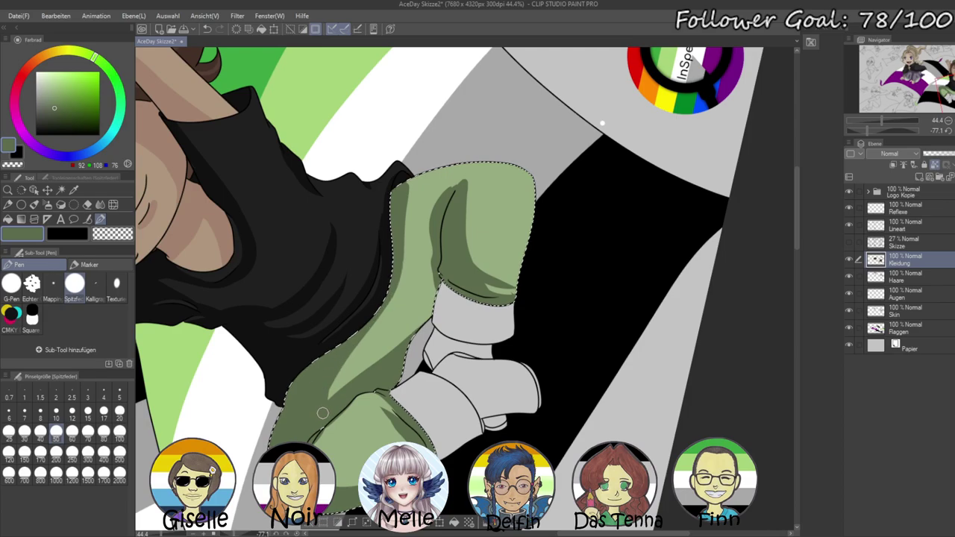
left_click_drag(870, 136, 886, 116)
left_click_drag(675, 142, 783, 373)
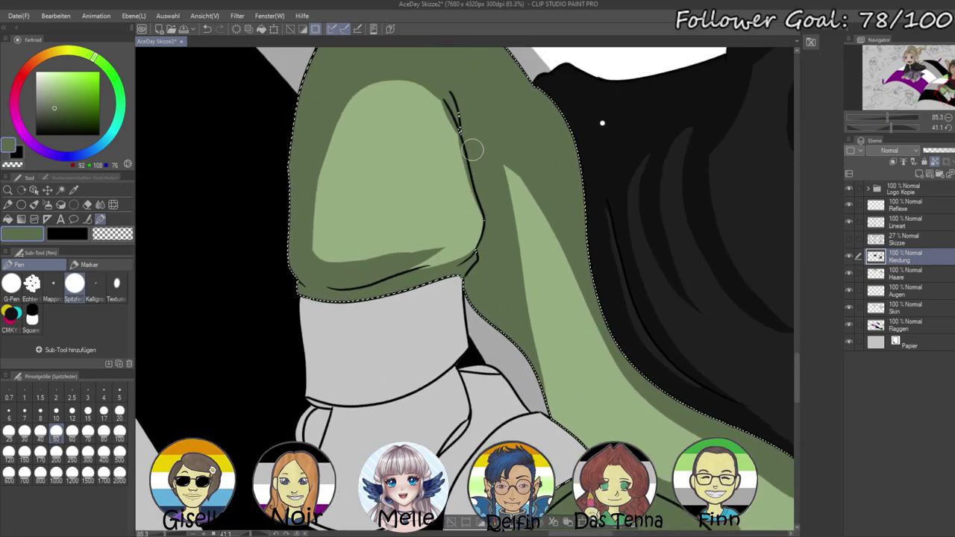
left_click_drag(432, 77, 479, 228)
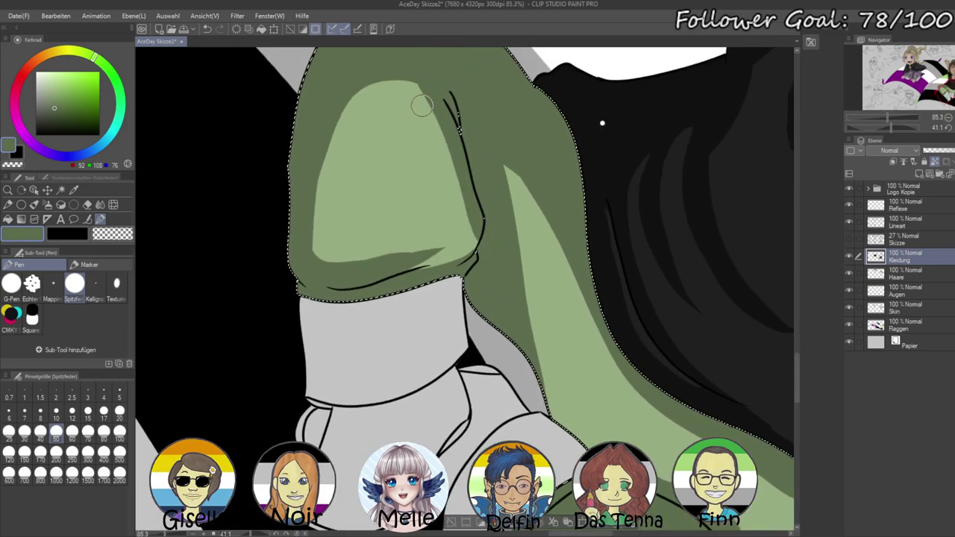
key("ctrl+z")
mouse_move(325, 137)
left_mouse_down()
mouse_move(364, 96)
mouse_move(425, 95)
mouse_move(465, 152)
mouse_move(488, 227)
left_mouse_up()
left_click_drag(364, 87, 404, 84)
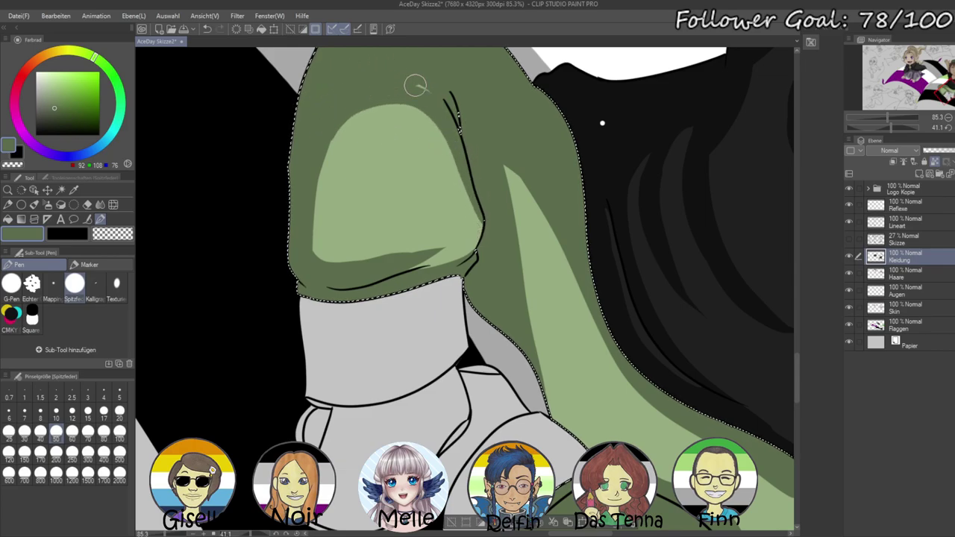
- Sample the trousers' light green (150, 172, 128) and paint a highlight between the first knee's crease lines at pen size 20
left_click(520, 215, "alt")
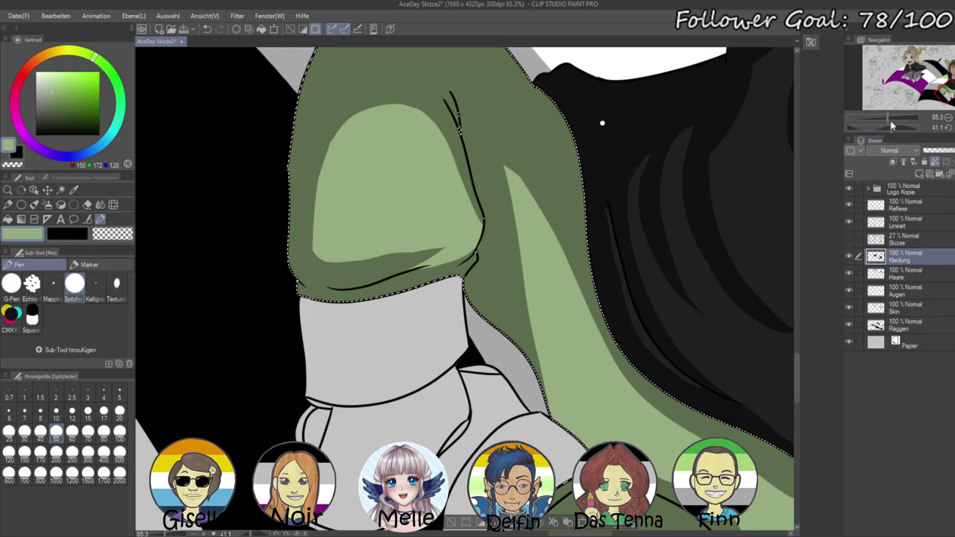
left_click_drag(888, 119, 896, 120)
left_click(945, 87)
left_click(119, 413)
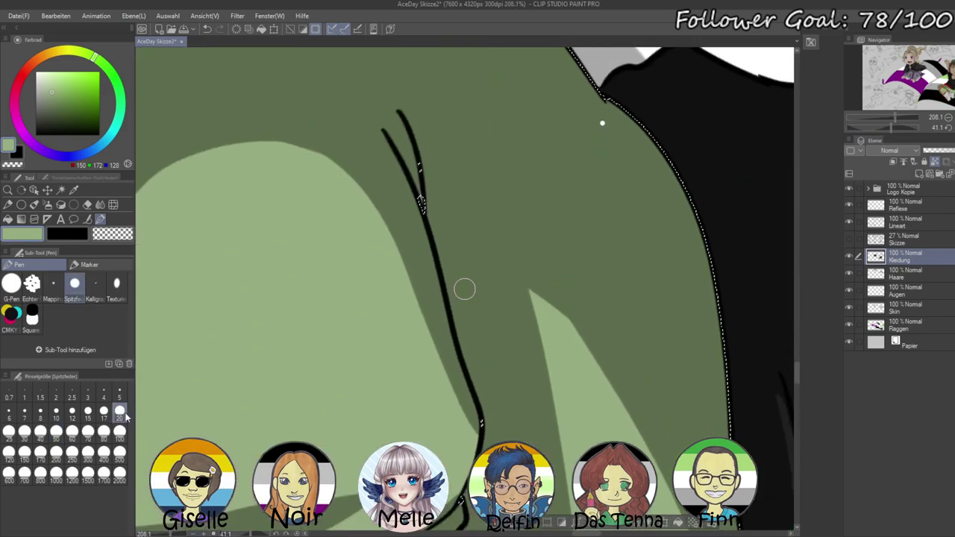
mouse_move(401, 133)
left_mouse_down()
mouse_move(419, 195)
mouse_move(358, 90)
mouse_move(384, 109)
mouse_move(366, 88)
mouse_move(418, 195)
left_mouse_up()
left_click_drag(361, 92, 374, 91)
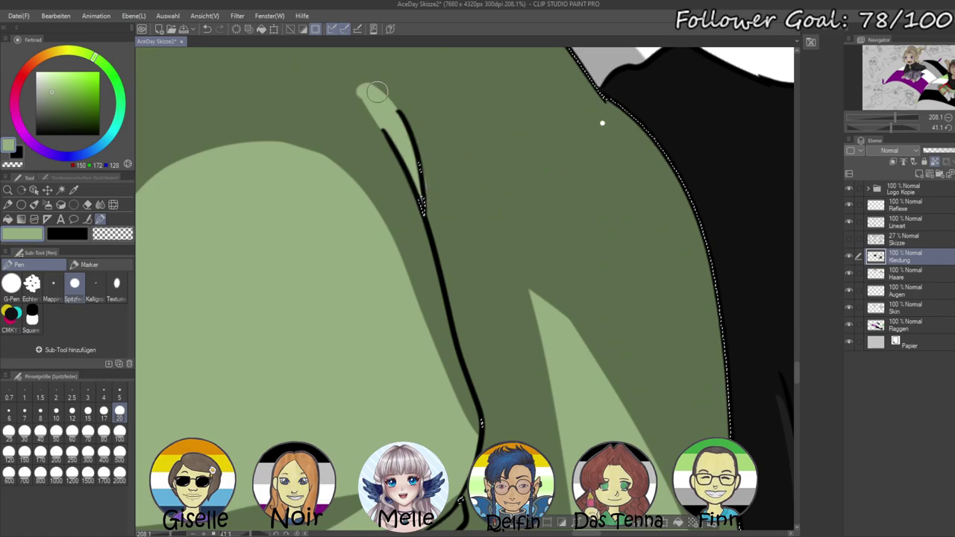
- Paint narrow light green (150, 172, 128) fold highlights in the second leg's shadow beside the cuff, and clear the selection
left_click(882, 128)
left_click_drag(889, 118, 881, 117)
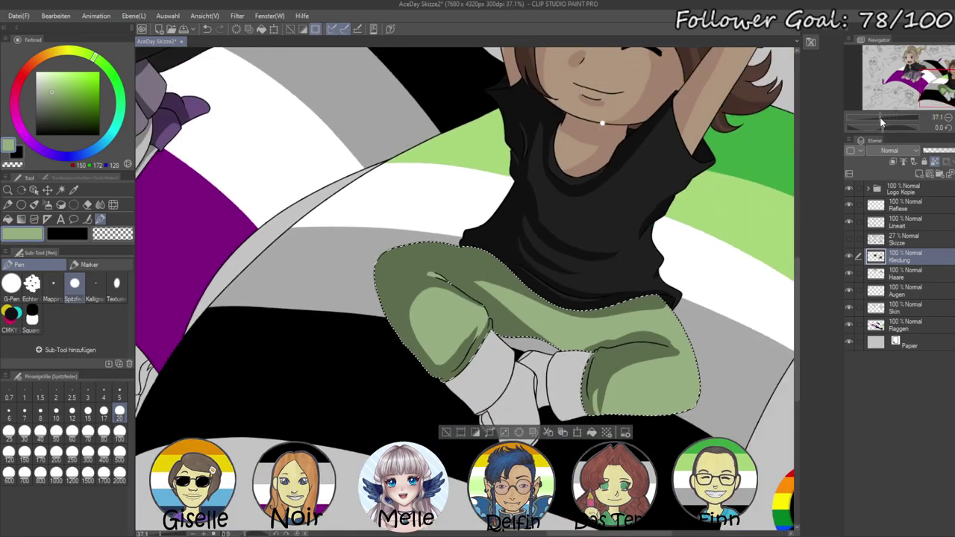
left_click_drag(740, 250, 628, 202)
left_click_drag(883, 127, 890, 117)
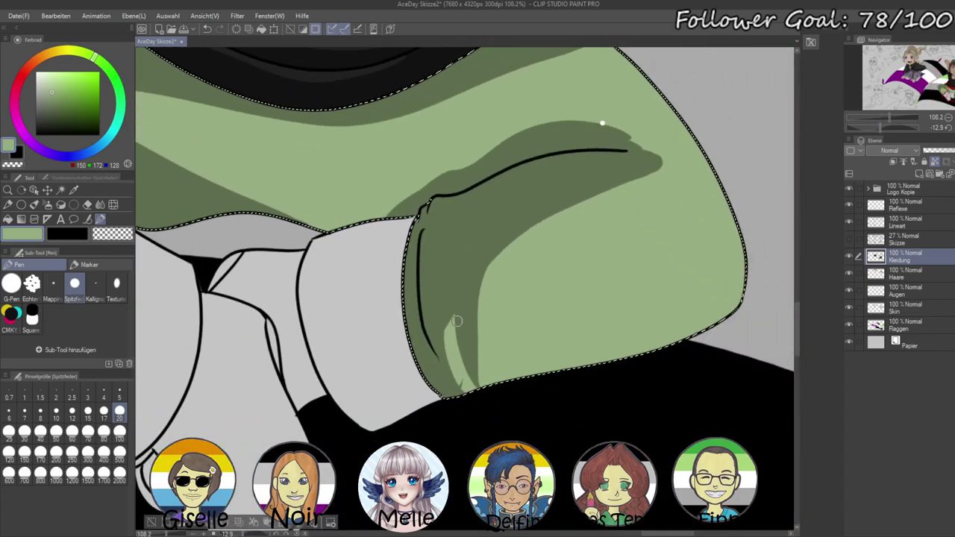
left_click_drag(445, 235, 476, 385)
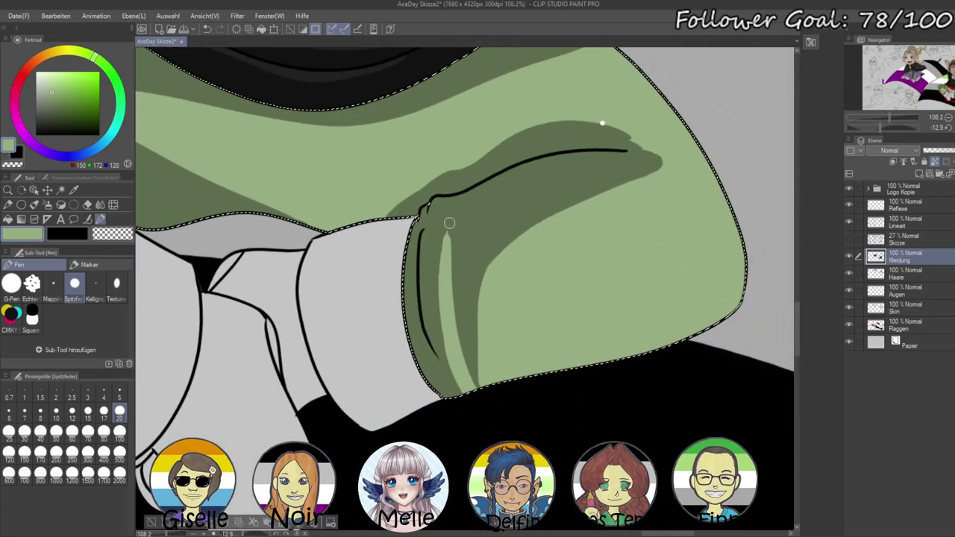
left_click_drag(449, 229, 476, 419)
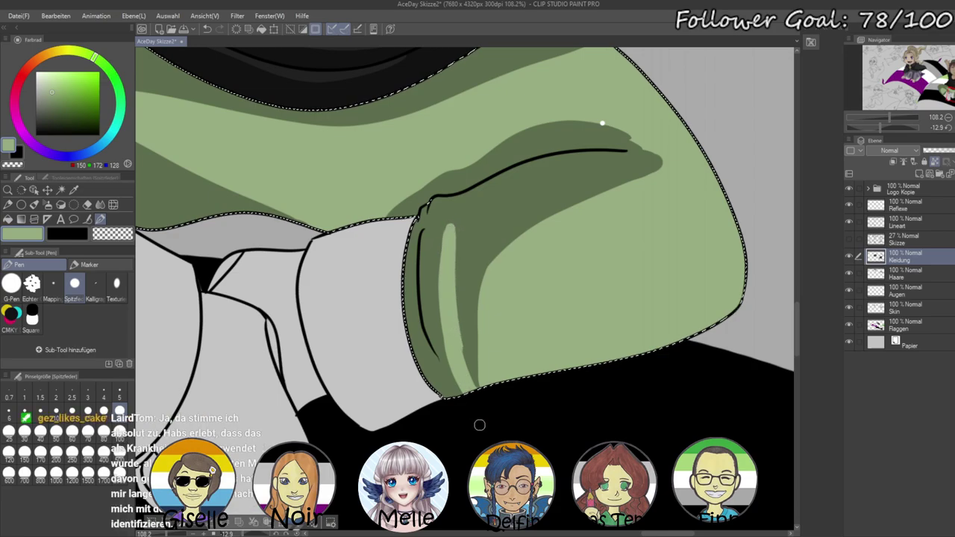
left_click_drag(425, 227, 443, 357)
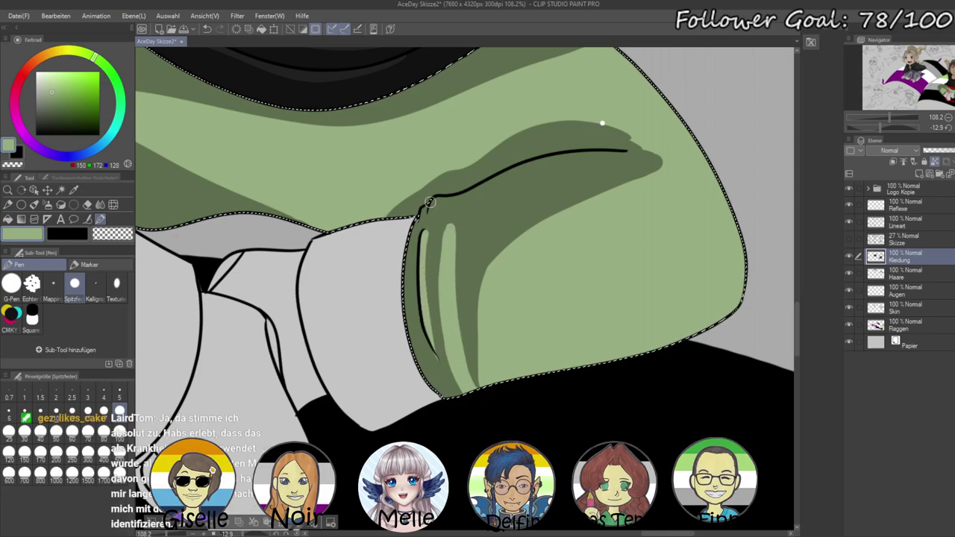
left_click_drag(434, 202, 427, 259)
left_click_drag(313, 223, 559, 491)
left_click_drag(888, 118, 880, 117)
key("ctrl+d")
- Auto-select both ankle cuffs from the Lineart layer and fill them on Kleidung with (65, 124, 68), darkened from the carpet's sampled green
left_click_drag(716, 318, 712, 260)
left_click(889, 223)
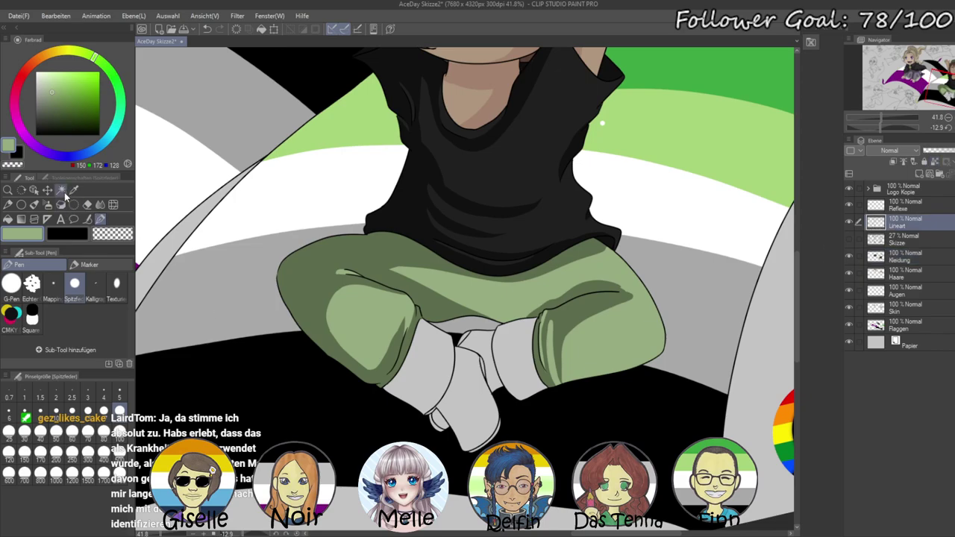
left_click(64, 196)
left_click(428, 354)
left_click(515, 351, "shift")
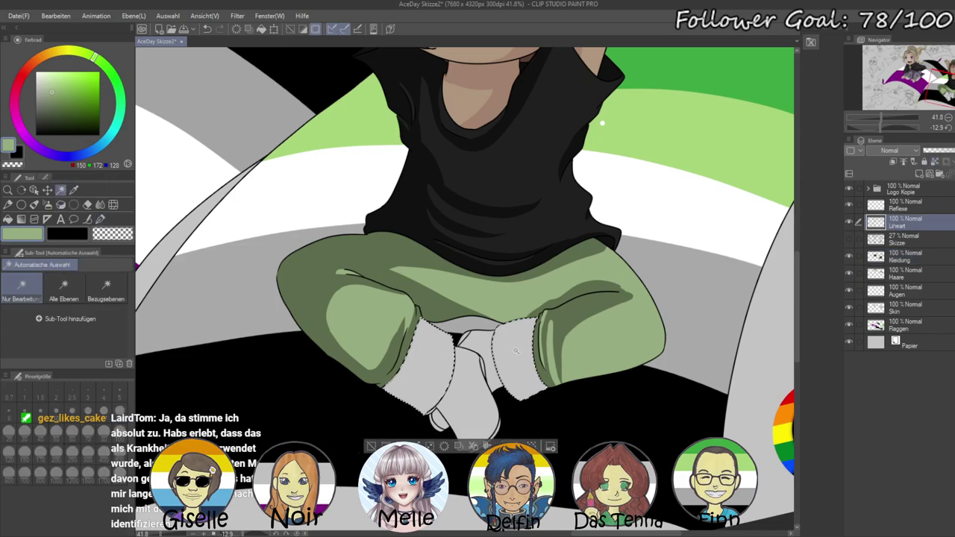
left_click(904, 257)
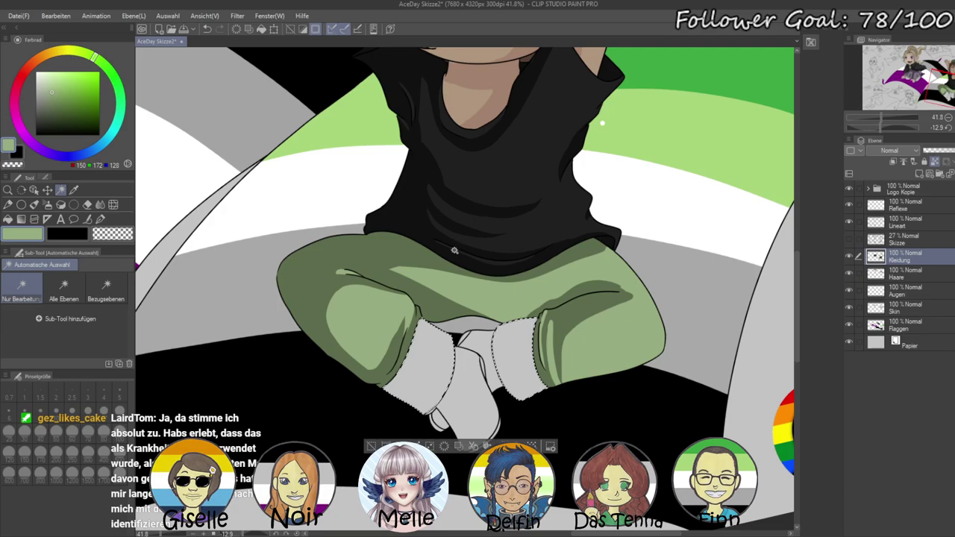
scroll(679, 175, "up", 5)
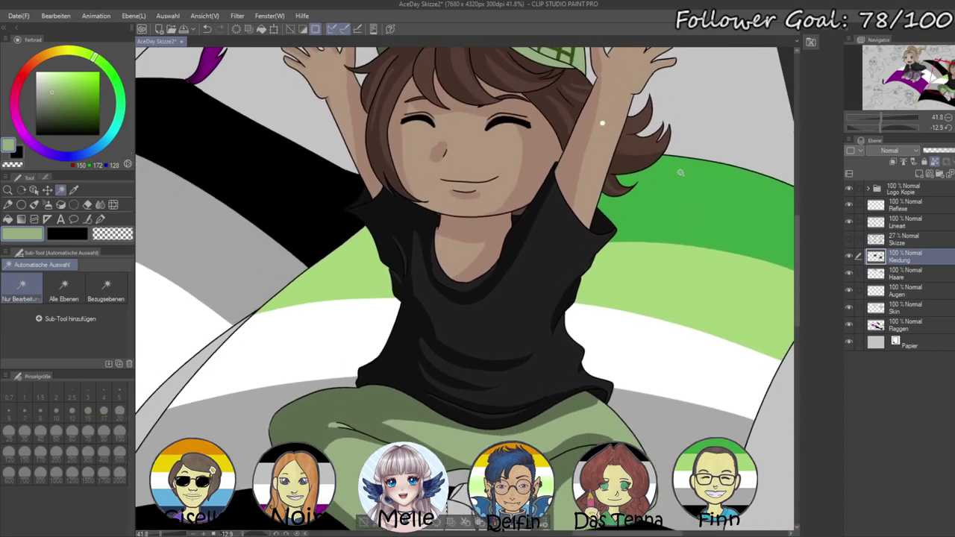
left_click(680, 175, "alt")
scroll(681, 373, "down", 5)
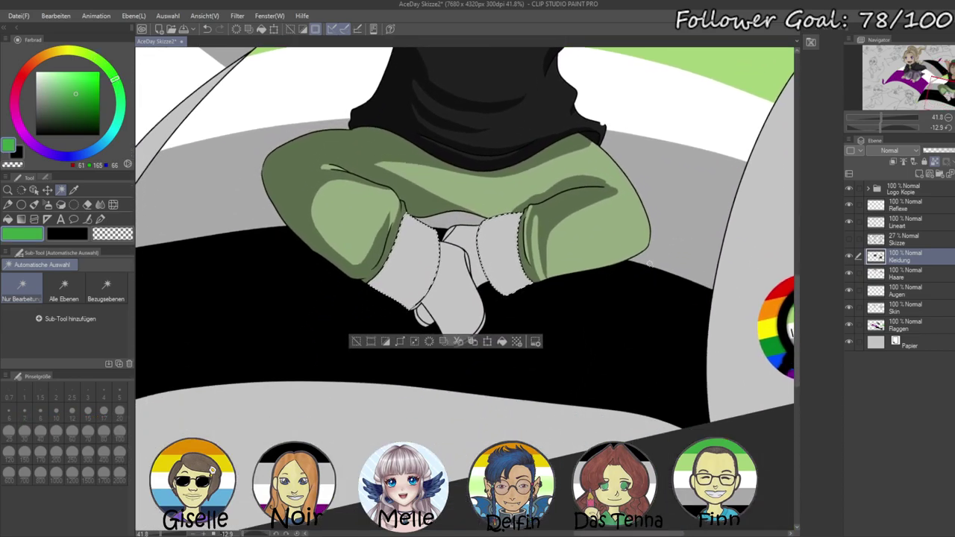
key("alt+Delete")
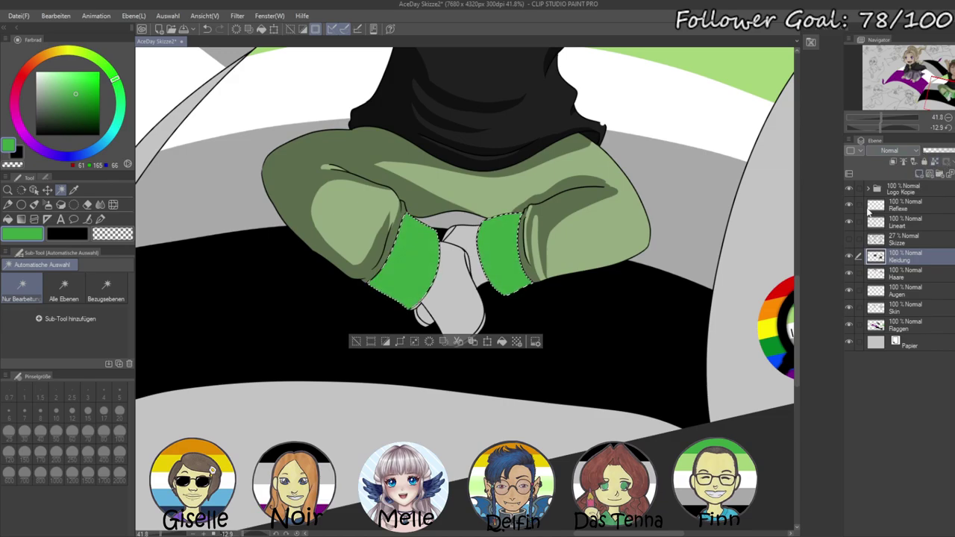
left_click(66, 104)
key("alt+BackSpace")
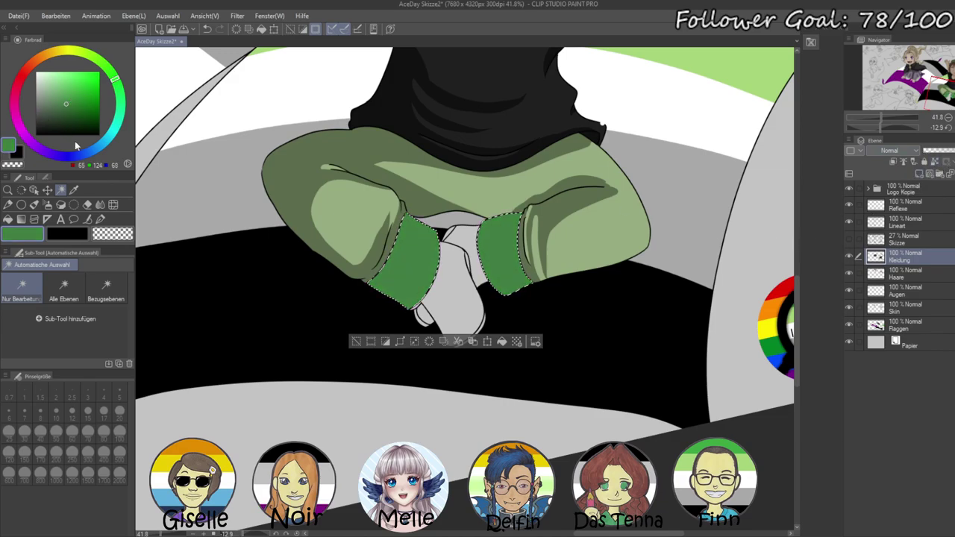
- Shade both ankle cuffs with dark green (50, 79, 51) at pen size 100, undo a trial full fill, and clear the selection
left_click(58, 115)
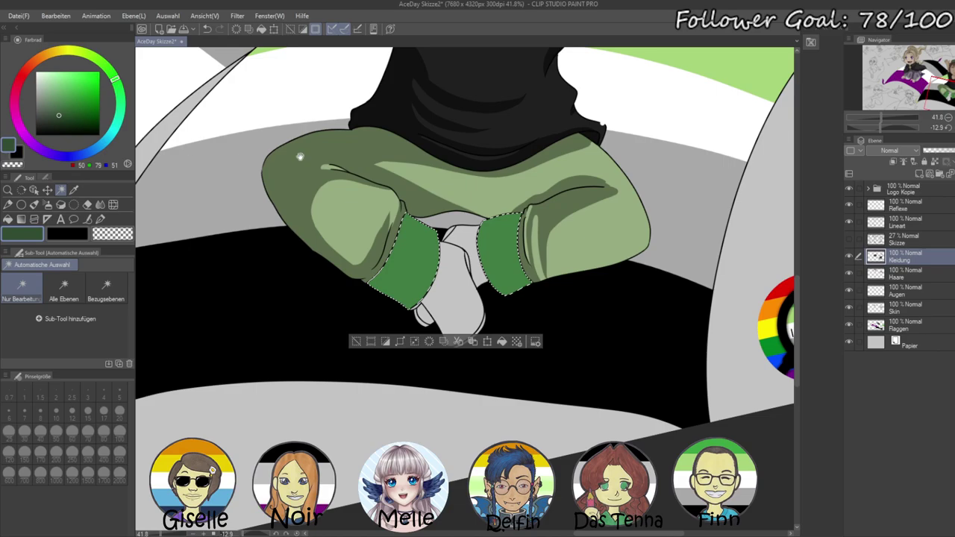
left_click_drag(675, 58, 602, 123)
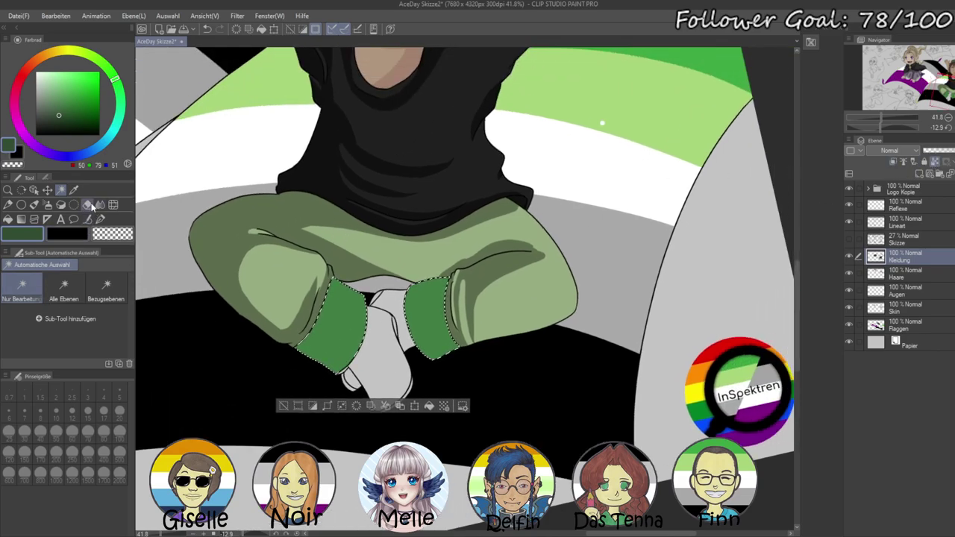
key("p")
left_click_drag(293, 334, 372, 375)
left_click_drag(302, 306, 367, 378)
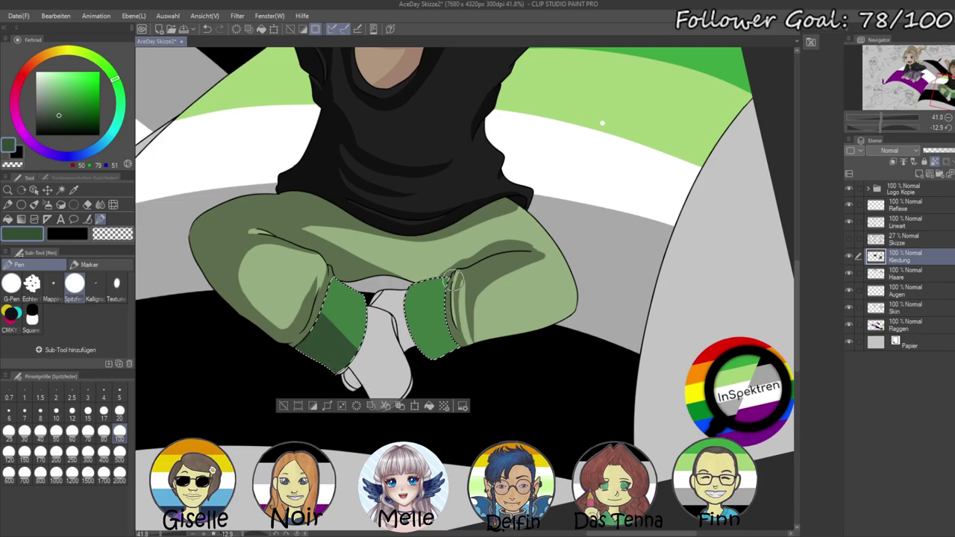
left_click_drag(454, 282, 412, 378)
mouse_move(446, 272)
left_mouse_down()
mouse_move(441, 308)
mouse_move(482, 377)
left_mouse_up()
left_click_drag(311, 322, 333, 265)
key("alt+Delete")
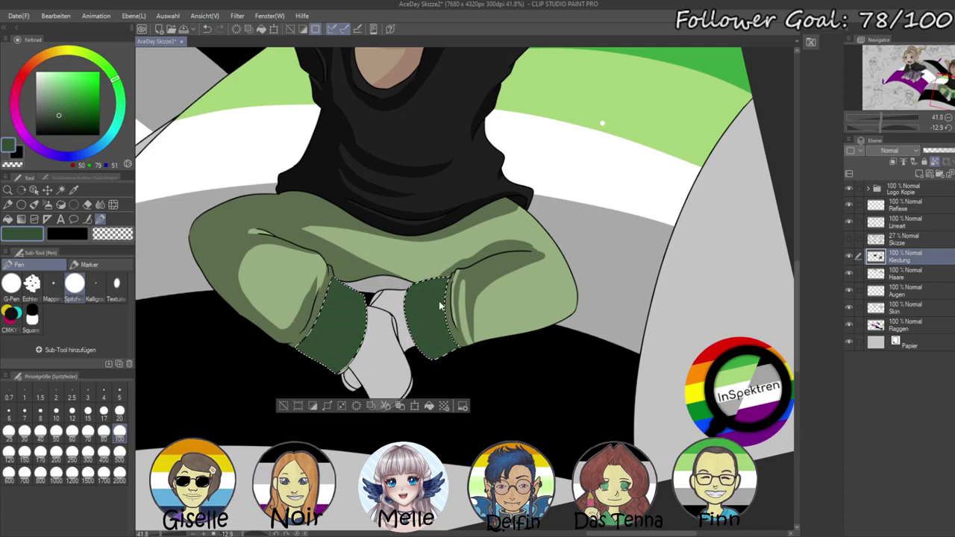
key("ctrl+z")
key("ctrl+d")
- Sample the ankle cuffs' green (64, 124, 67) as the drawing colour for the cap's grid pattern
scroll(447, 343, "up", 10)
scroll(451, 381, "down", 4)
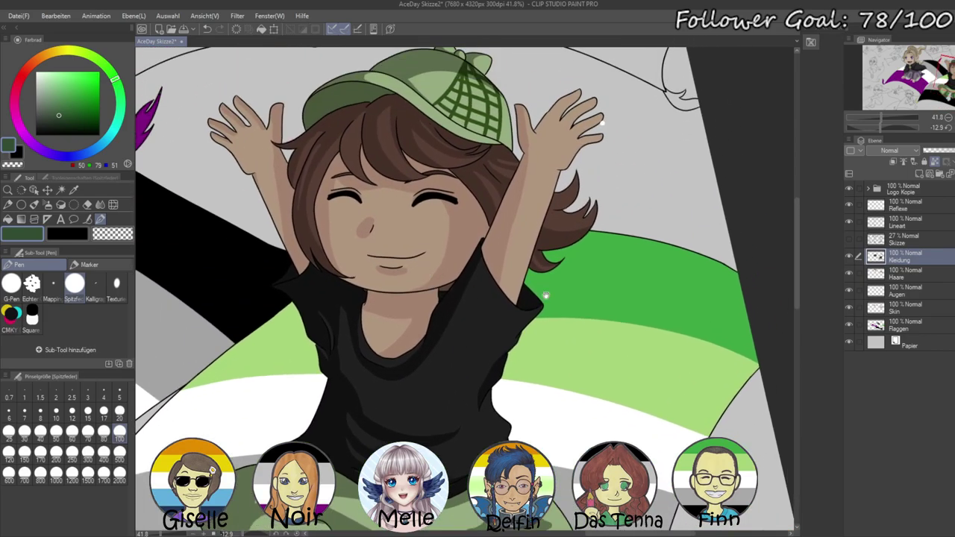
scroll(528, 297, "up", 5)
left_click_drag(882, 117, 888, 117)
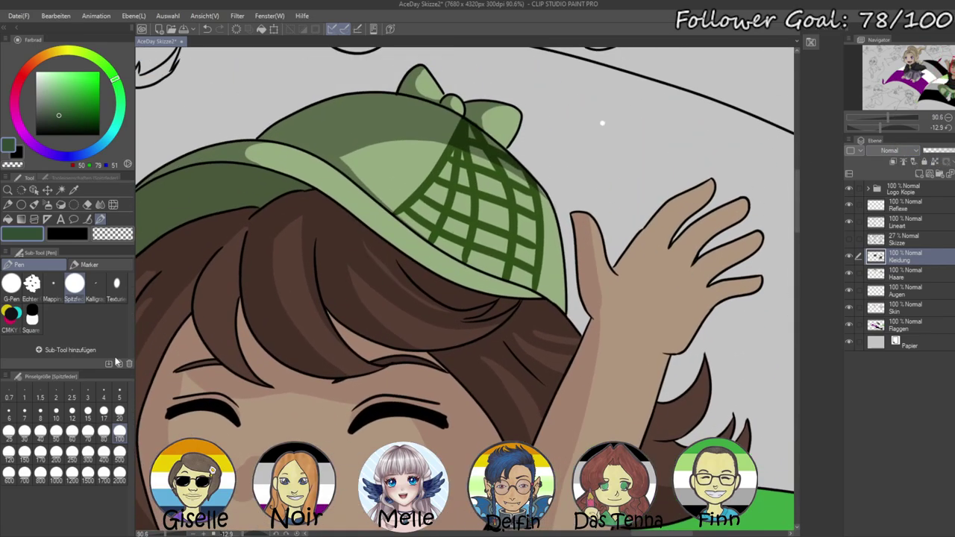
left_click(120, 411)
left_click_drag(475, 466, 497, 109)
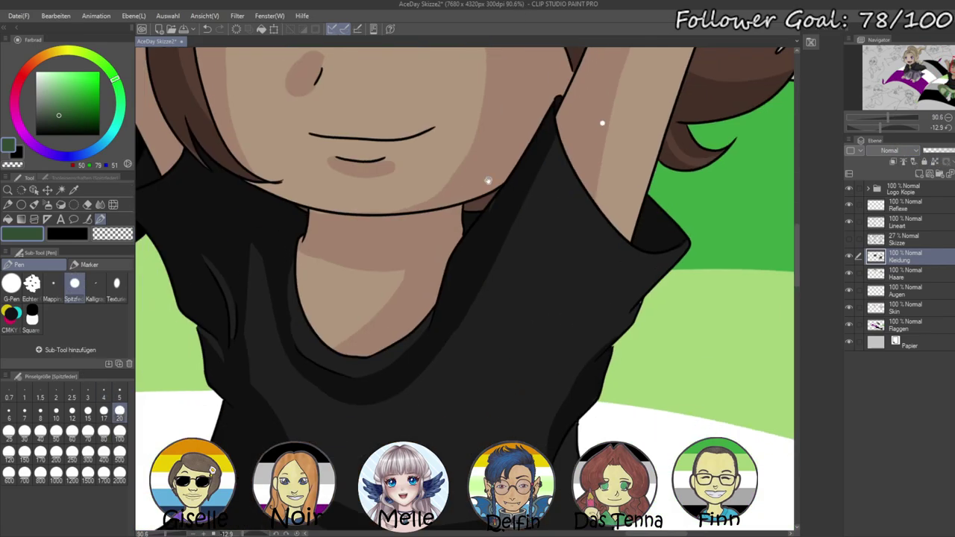
left_click_drag(485, 440, 506, 6)
left_click(502, 434, "alt")
left_click_drag(561, 98, 557, 119)
scroll(556, 119, "up", 8)
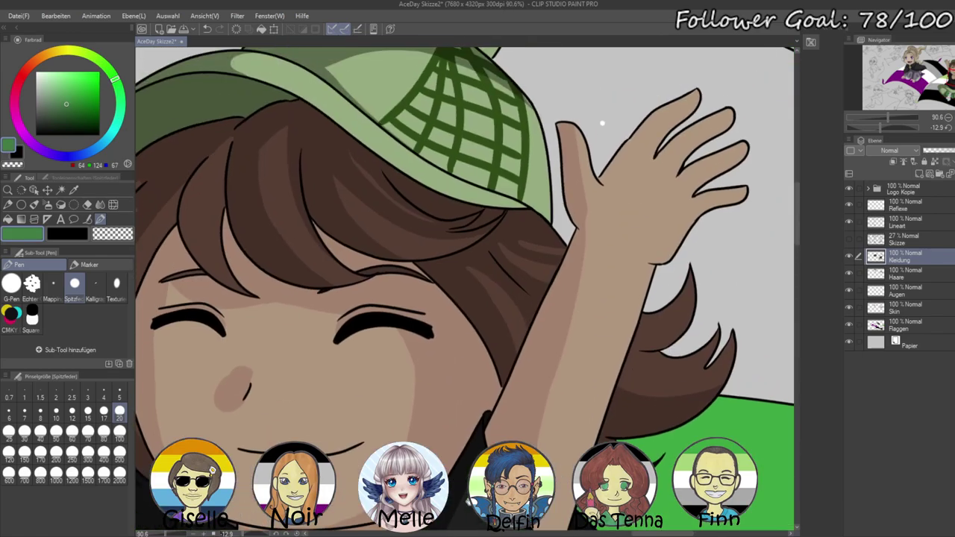
- Cover the cap's grid panel with green (64, 124, 67), painting at pen size 80 and filling the upper grid lines and cells
left_click(104, 431)
mouse_move(391, 257)
left_mouse_down()
mouse_move(408, 233)
mouse_move(373, 268)
left_mouse_up()
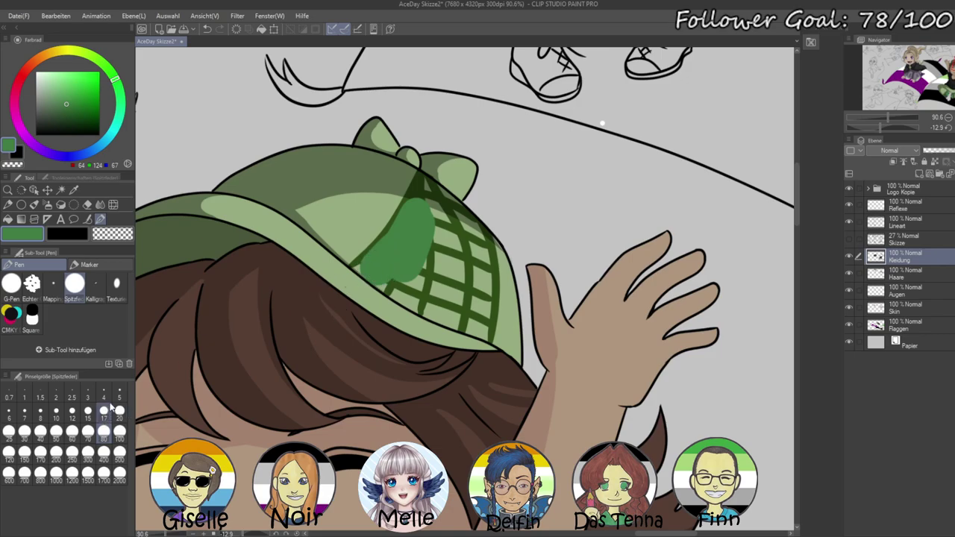
left_click(9, 219)
left_click(449, 209)
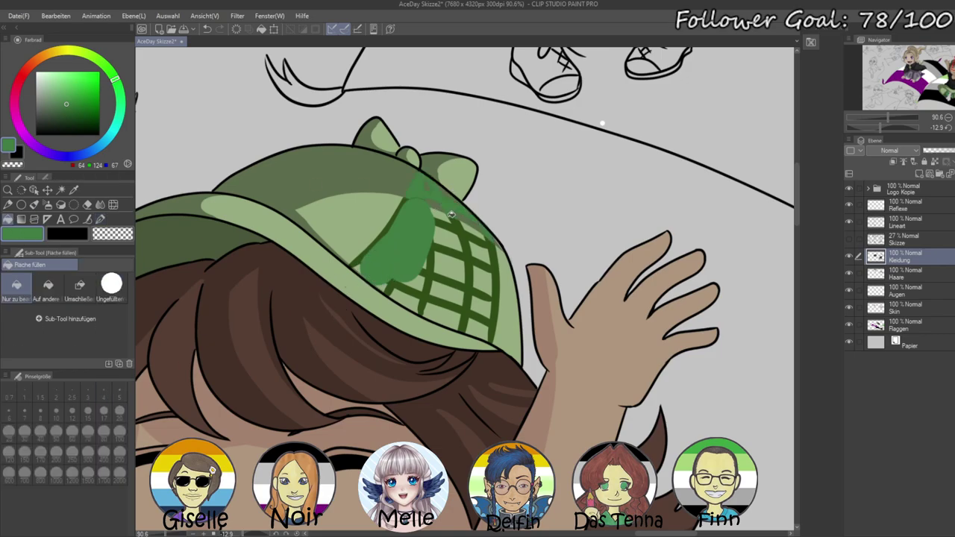
left_click(446, 233)
left_click(463, 238)
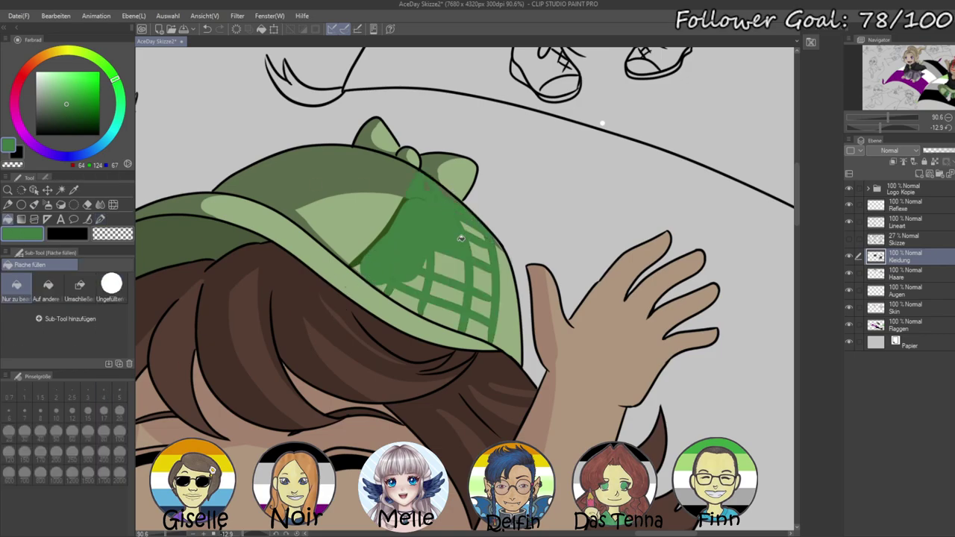
left_click(383, 240)
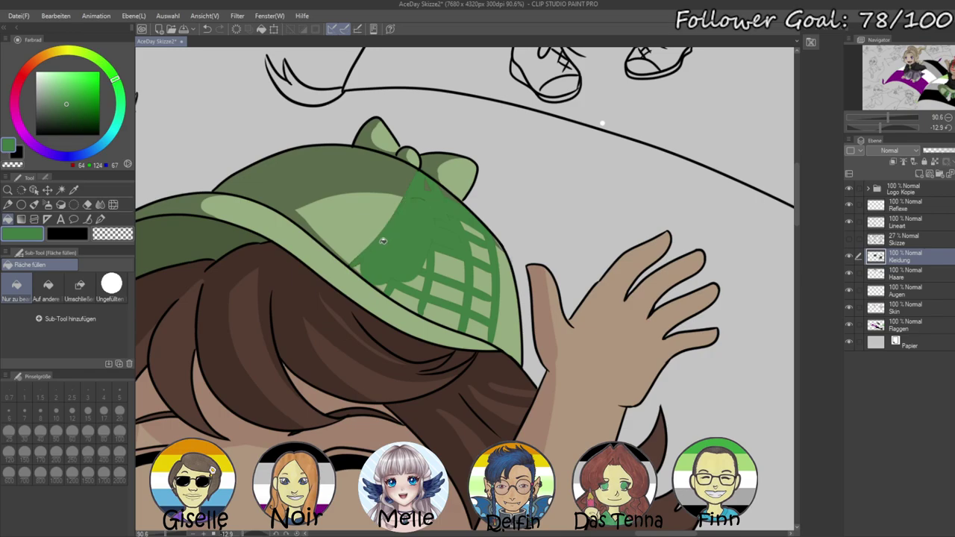
- Paint over the remaining grid lines and gaps in the cap panel with the same green at pen sizes 80, 20 and 50
left_click(100, 218)
mouse_move(431, 221)
left_mouse_down()
mouse_move(476, 299)
mouse_move(418, 211)
left_mouse_up()
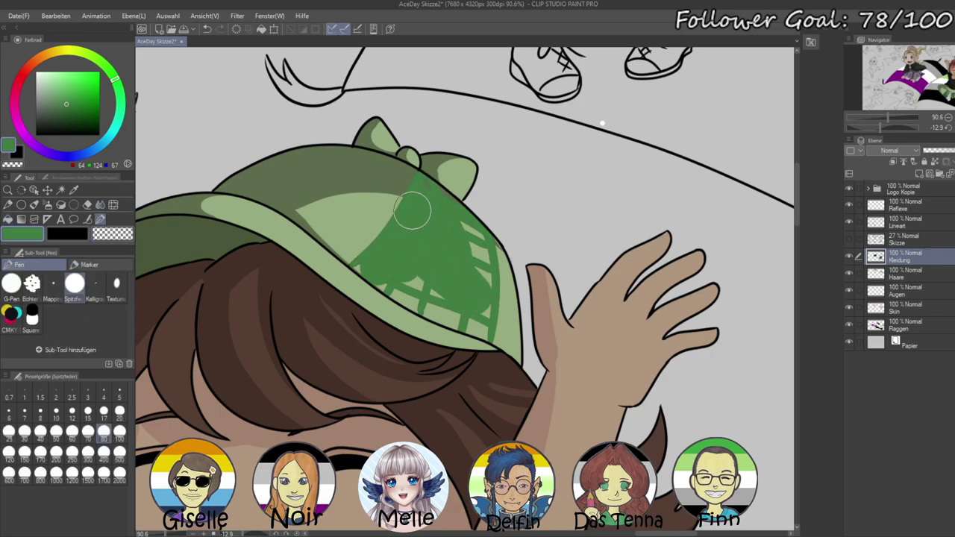
left_click(119, 410)
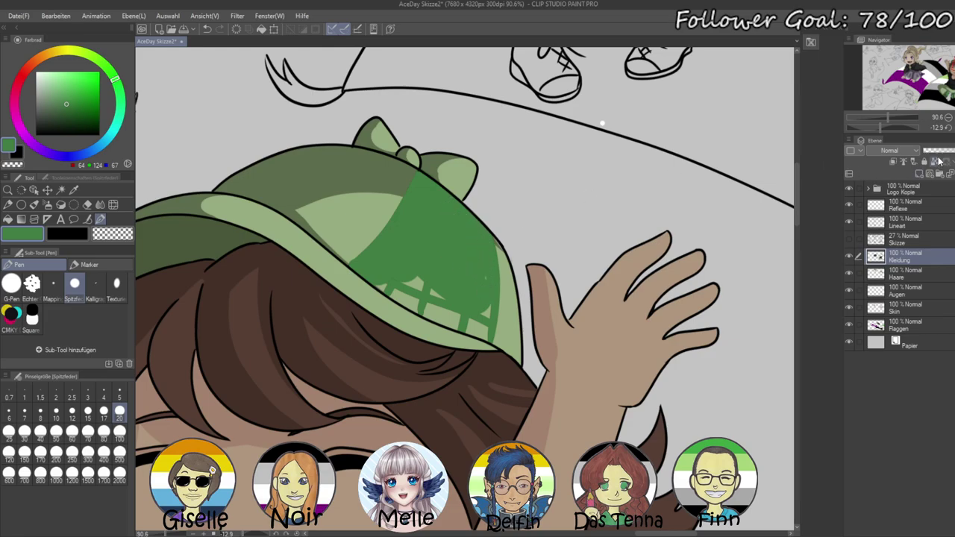
left_click_drag(496, 246, 498, 313)
left_click(56, 435)
mouse_move(465, 284)
left_mouse_down()
mouse_move(390, 260)
mouse_move(372, 278)
mouse_move(447, 312)
mouse_move(440, 317)
mouse_move(491, 326)
mouse_move(481, 332)
left_mouse_up()
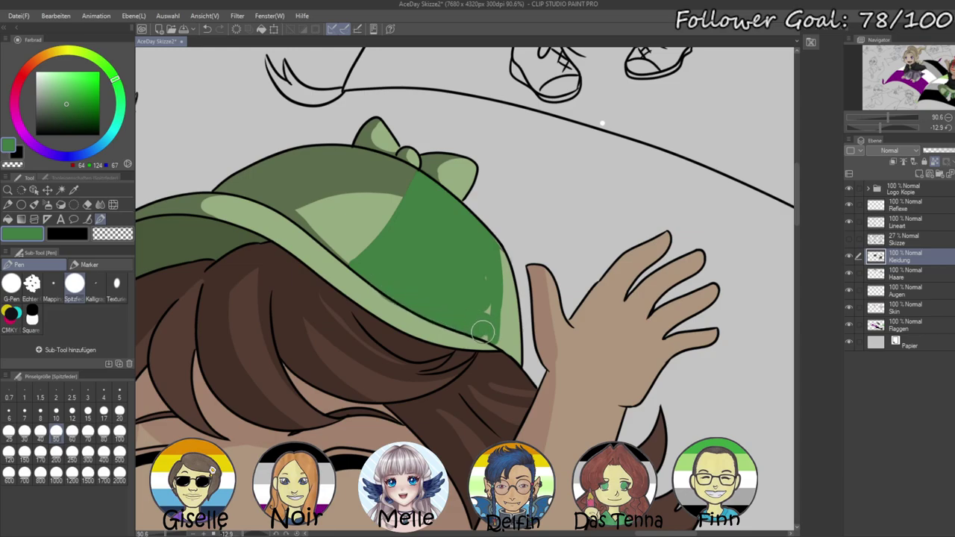
- Repaint the cap's border beside the green panel with sampled light green (150, 172, 128) to clean up the panel's outer edge
left_click(513, 322, "alt")
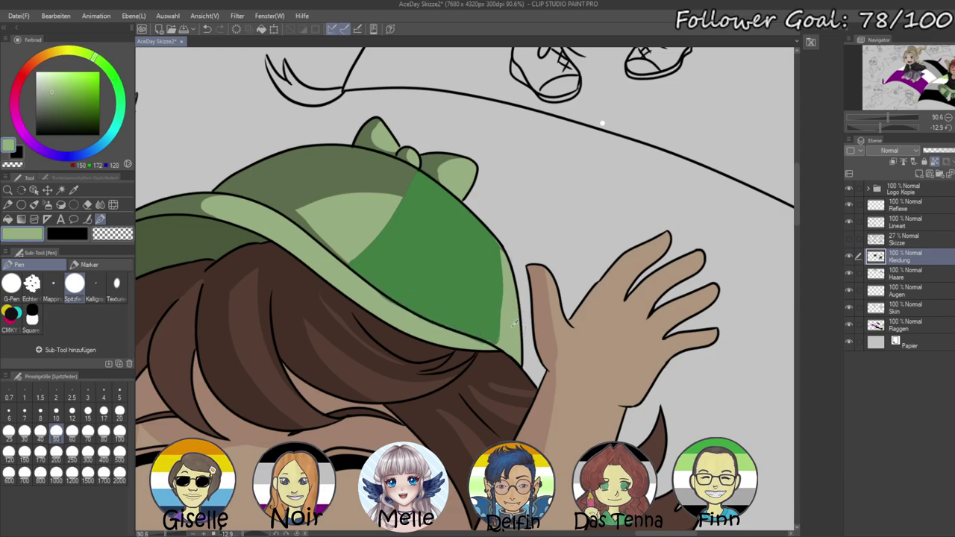
mouse_move(512, 267)
left_mouse_down()
mouse_move(516, 334)
mouse_move(482, 211)
mouse_move(515, 330)
mouse_move(492, 215)
mouse_move(514, 339)
left_mouse_up()
left_click_drag(497, 264, 498, 329)
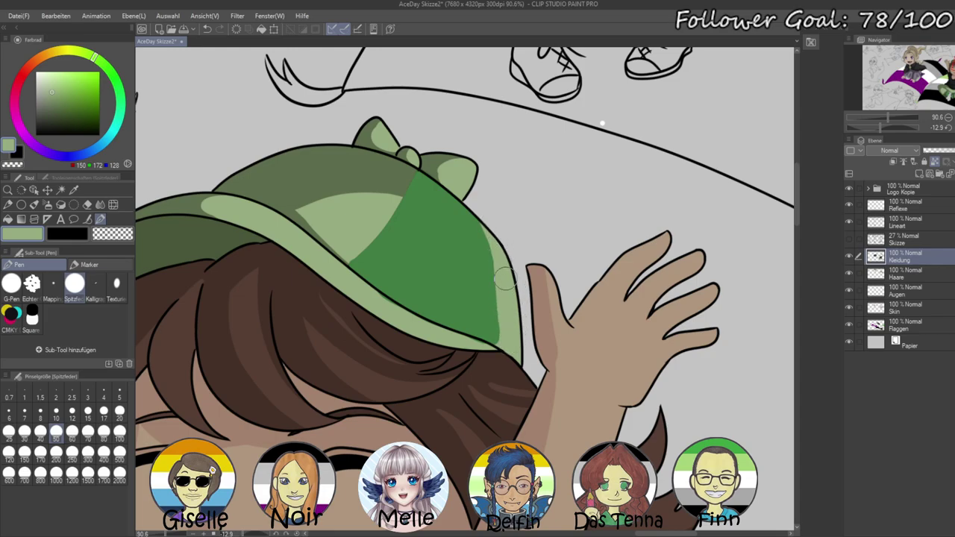
- Paint three curved lengthwise stripes across the green cap panel in dark green (31, 60, 33) at pen size 25
left_click(439, 280, "alt")
left_click(68, 110)
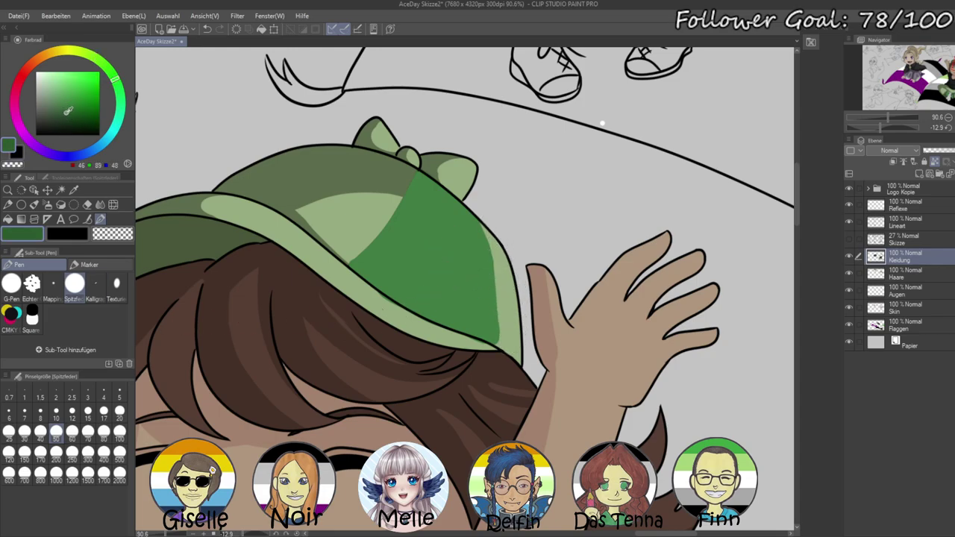
left_click(66, 120)
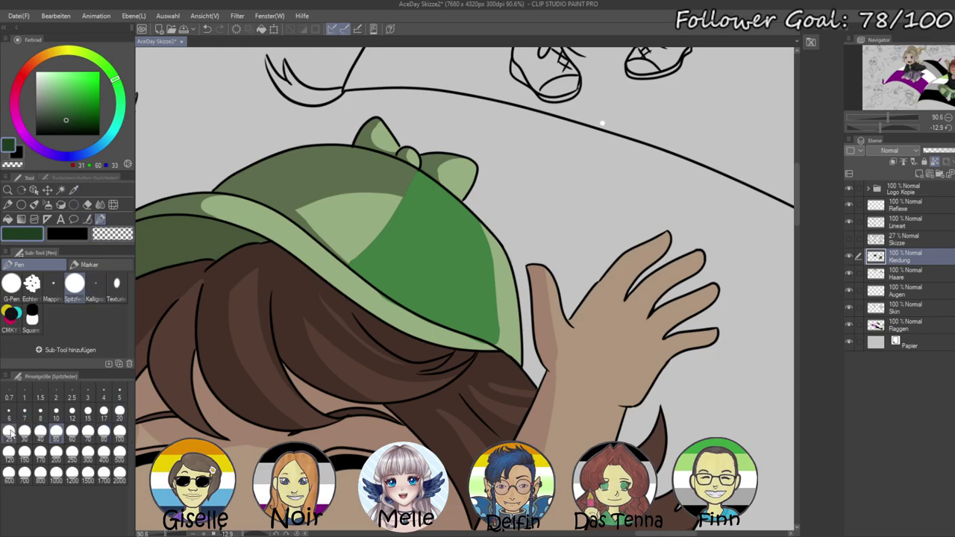
left_click(9, 431)
mouse_move(423, 180)
left_mouse_down()
mouse_move(405, 261)
mouse_move(382, 295)
left_mouse_up()
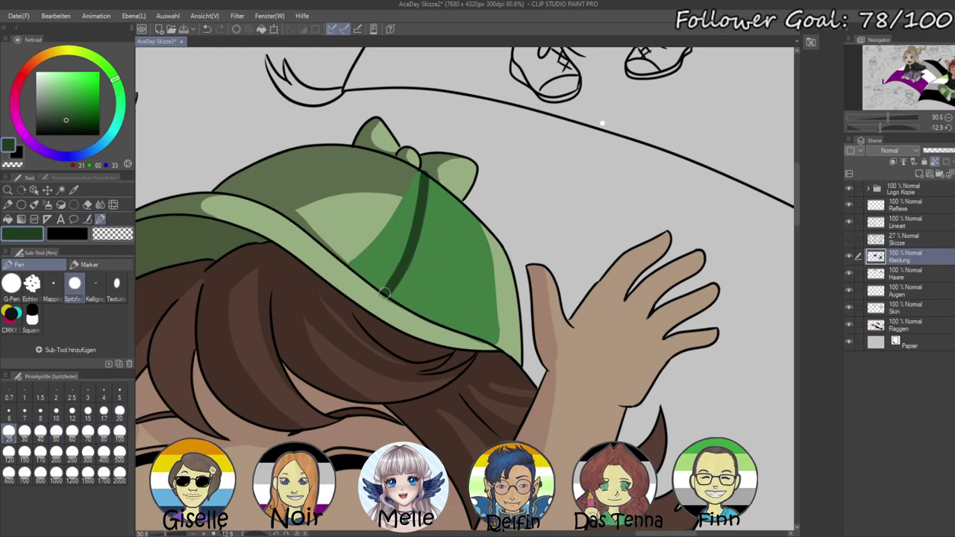
mouse_move(441, 184)
left_mouse_down()
mouse_move(447, 238)
mouse_move(435, 302)
left_mouse_up()
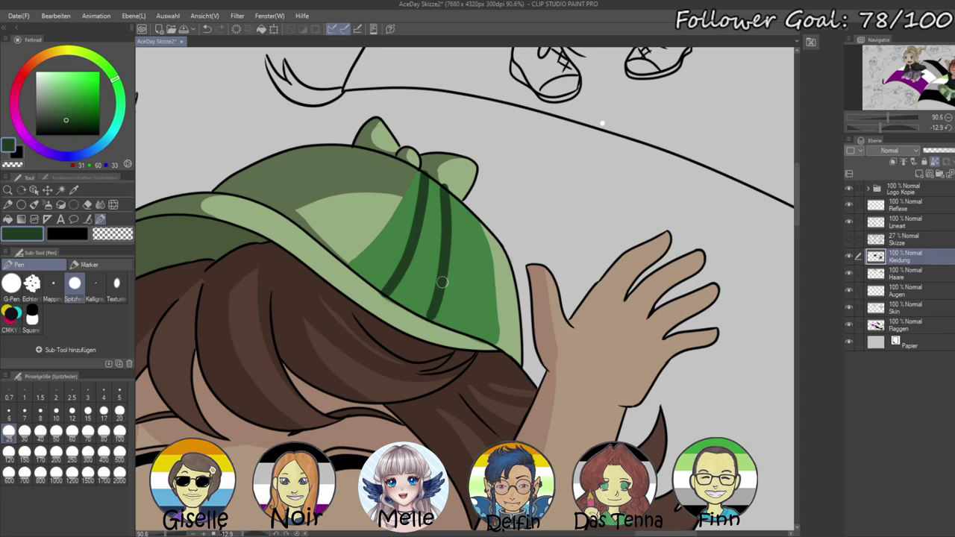
left_click_drag(463, 205, 474, 310)
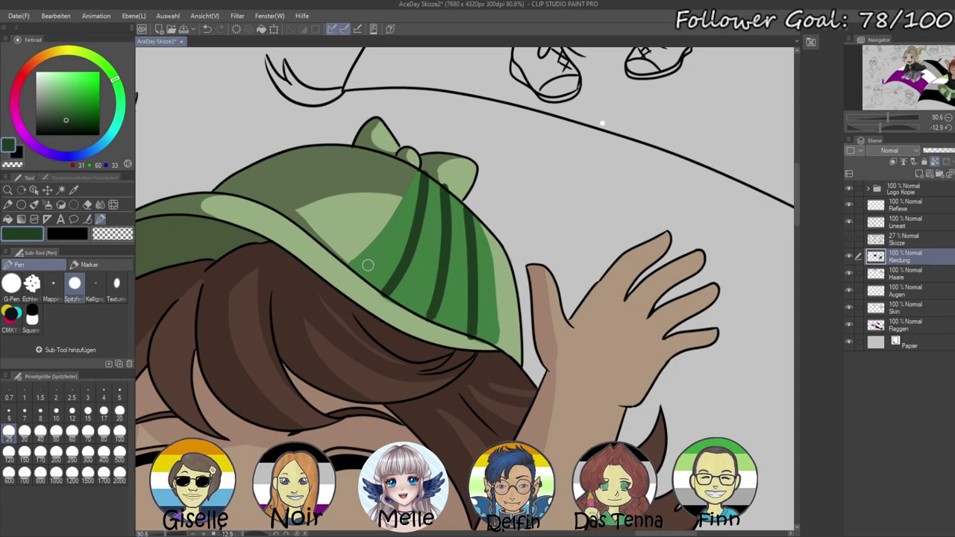
- Paint four dark green cross stripes over the lengthwise ones to complete the cap panel's grid
mouse_move(366, 253)
left_mouse_down()
mouse_move(416, 287)
mouse_move(491, 320)
left_mouse_up()
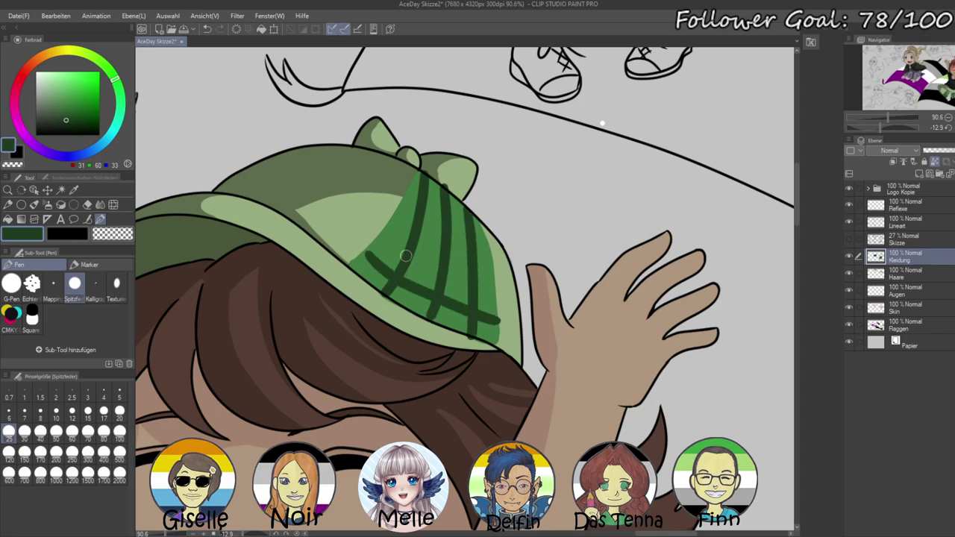
left_click_drag(387, 238, 477, 279)
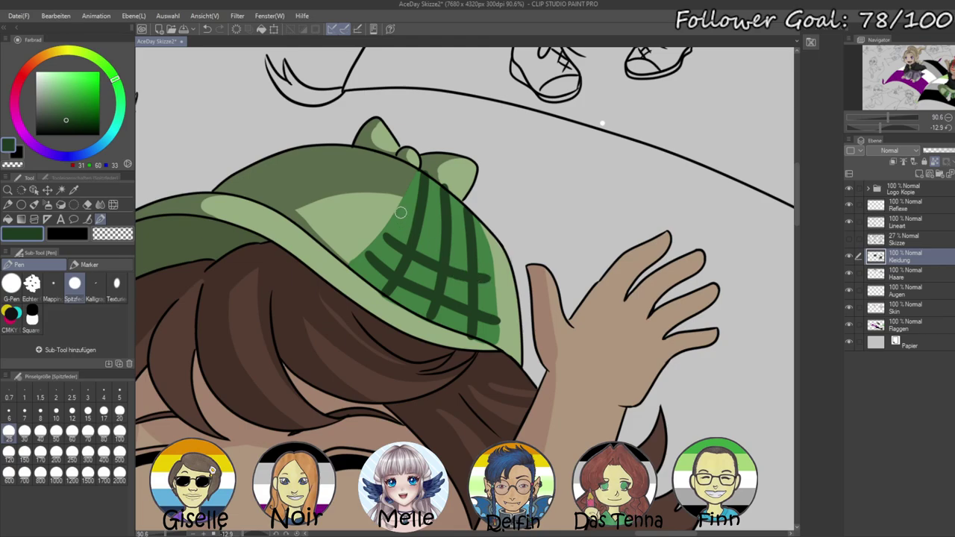
left_click_drag(400, 214, 482, 256)
left_click_drag(393, 208, 488, 253)
left_click_drag(414, 190, 474, 222)
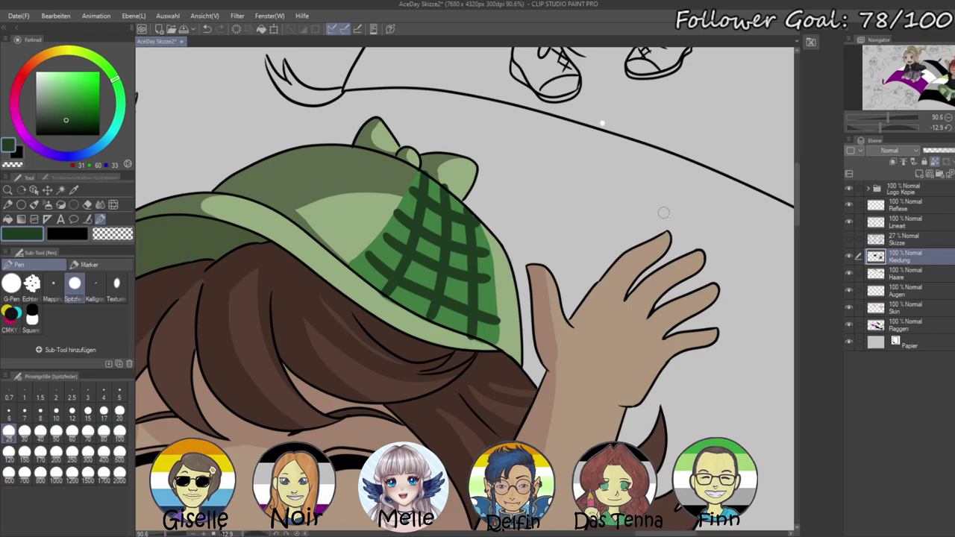
- Clean the grid's spill on the cap's bow at pen size 20 with sampled light green (150, 172, 128) and shadow green (92, 108, 76)
mouse_move(898, 116)
left_mouse_down()
mouse_move(873, 123)
mouse_move(897, 111)
left_mouse_up()
scroll(461, 324, "down", 5)
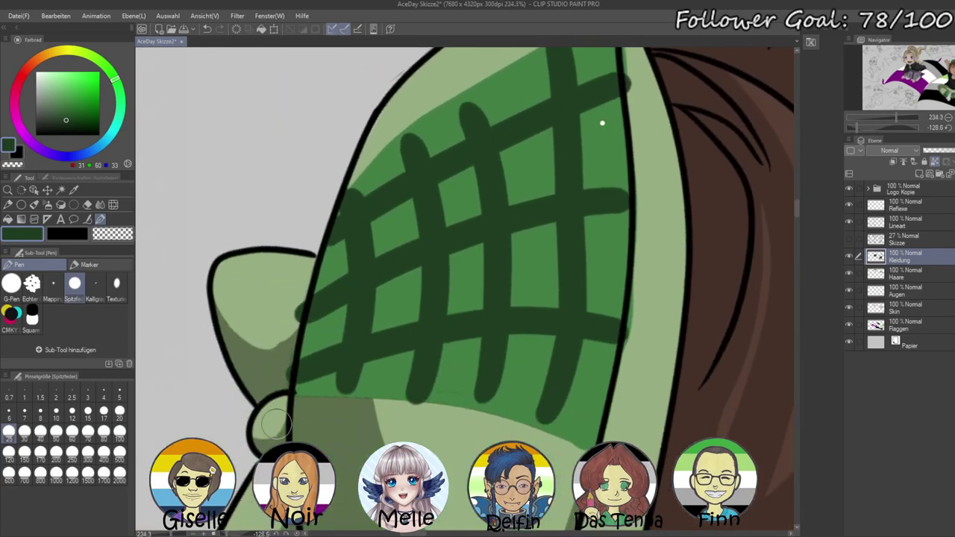
left_click(274, 301, "alt")
left_click(123, 411)
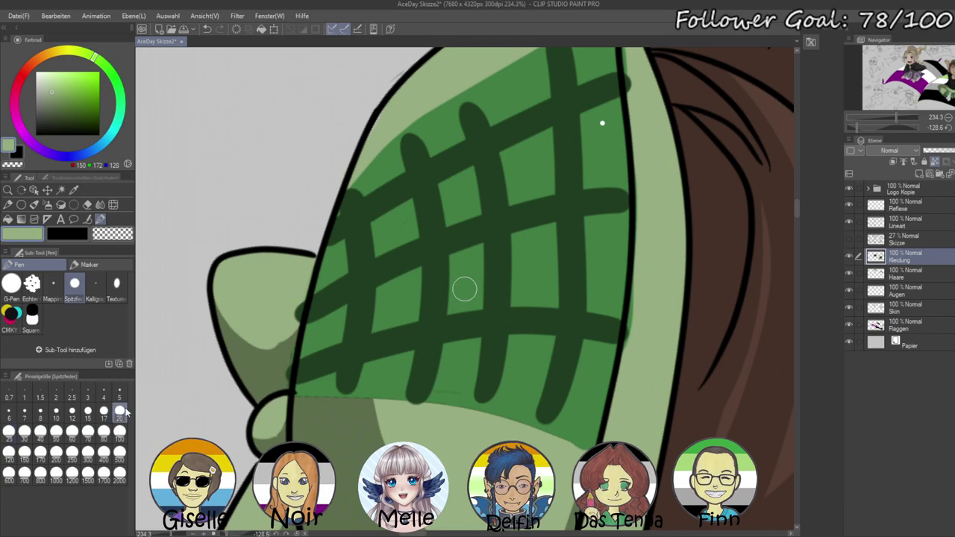
left_click(286, 348, "alt")
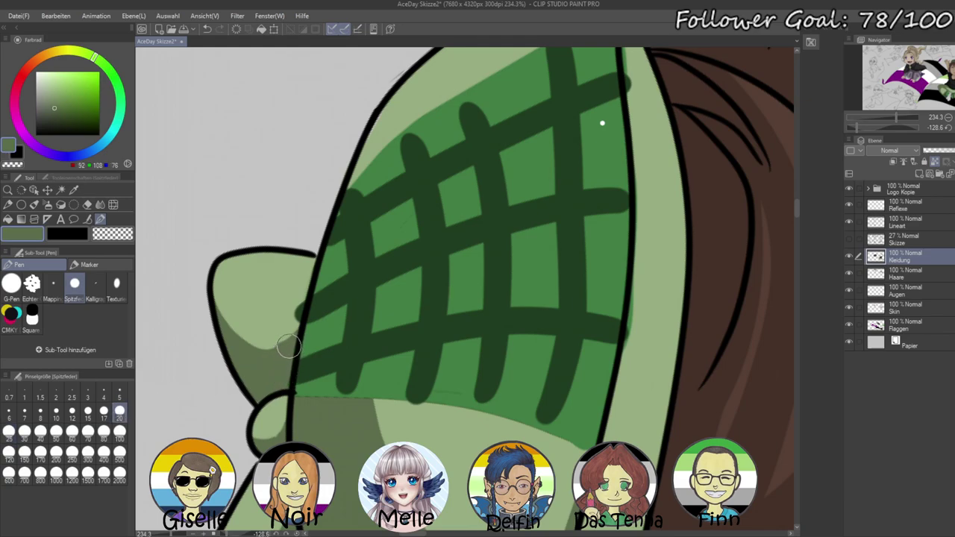
left_click(282, 317, "alt")
left_click_drag(378, 339, 330, 413)
- Extend the stripe ends to the panel edge in dark green (31, 60, 32) at size 12, and reshape the panel corner with light green
left_click(376, 258, "alt")
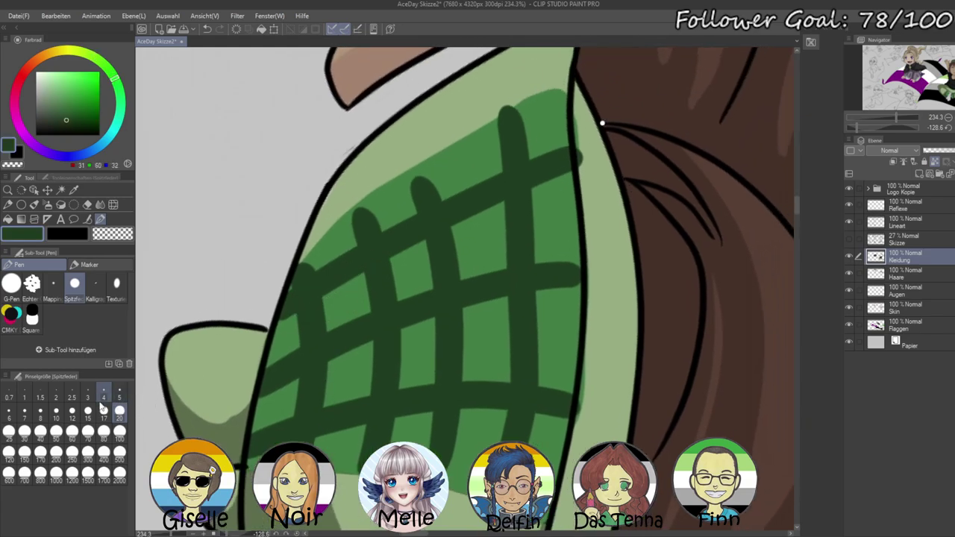
left_click(72, 411)
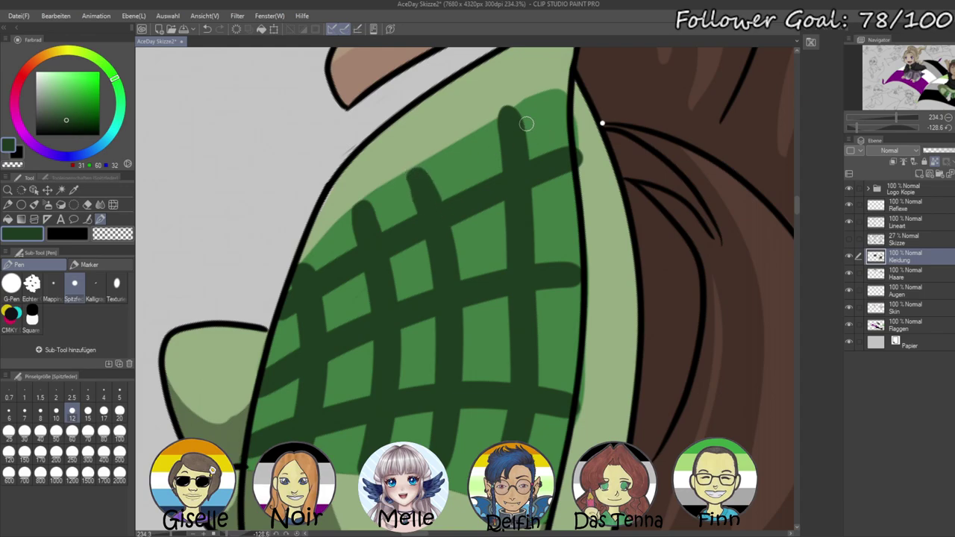
left_click(494, 103, "alt")
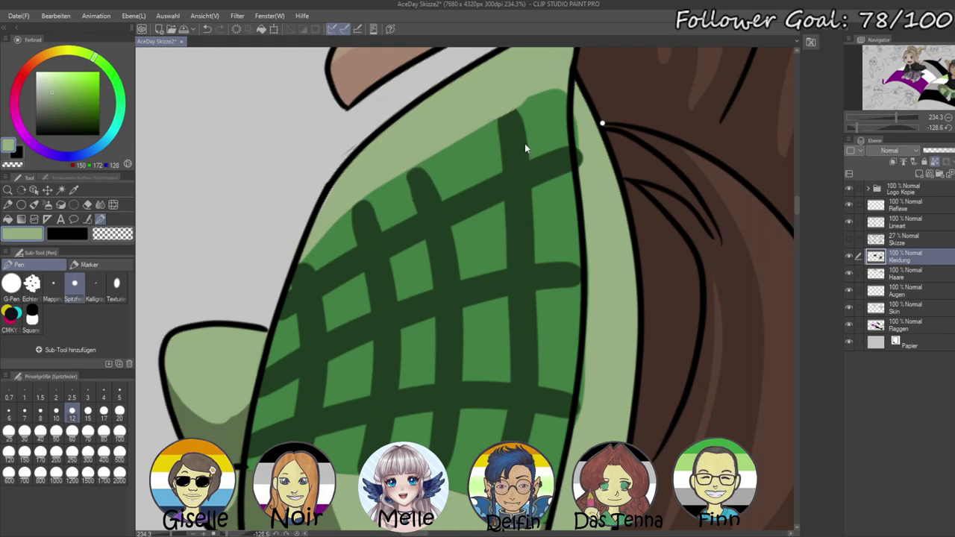
mouse_move(510, 107)
left_mouse_down()
mouse_move(569, 92)
mouse_move(579, 164)
left_mouse_up()
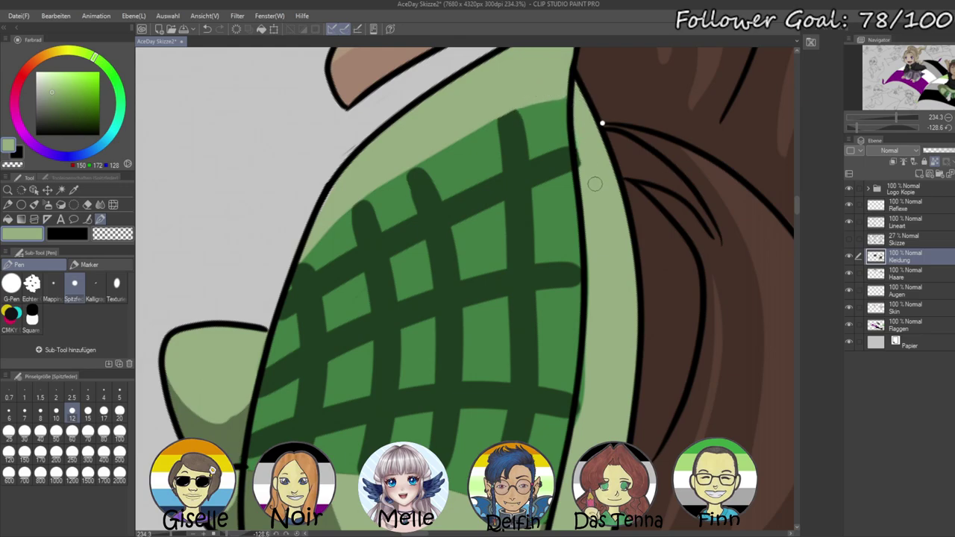
- Cover the green that spills from the grid panel onto the cap's brim with sampled light green
scroll(593, 202, "down", 3)
left_click(572, 167, "alt")
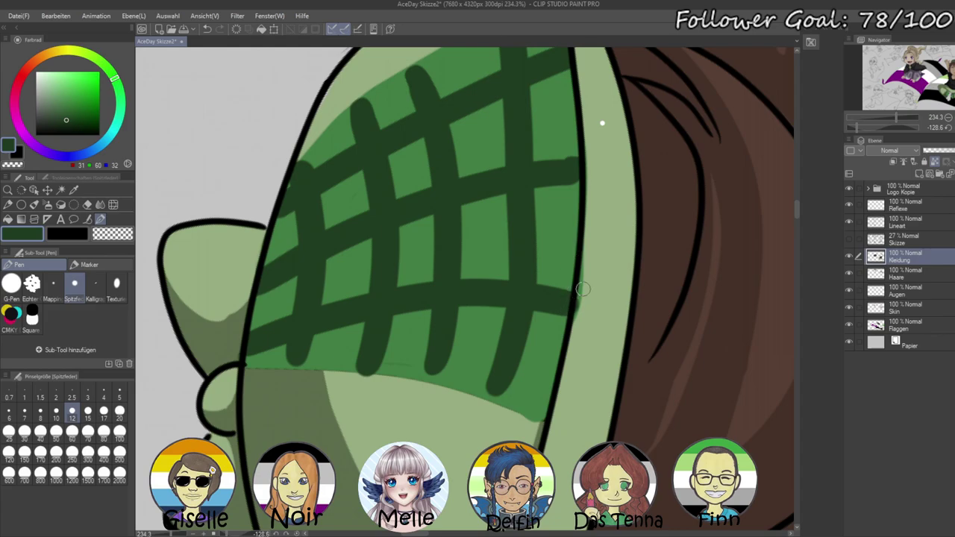
left_click(592, 234, "alt")
left_click_drag(589, 252, 576, 321)
- Extend the lengthwise dark green stripes to the panel's inner edge beside the plain part of the cap
left_click(507, 351, "alt")
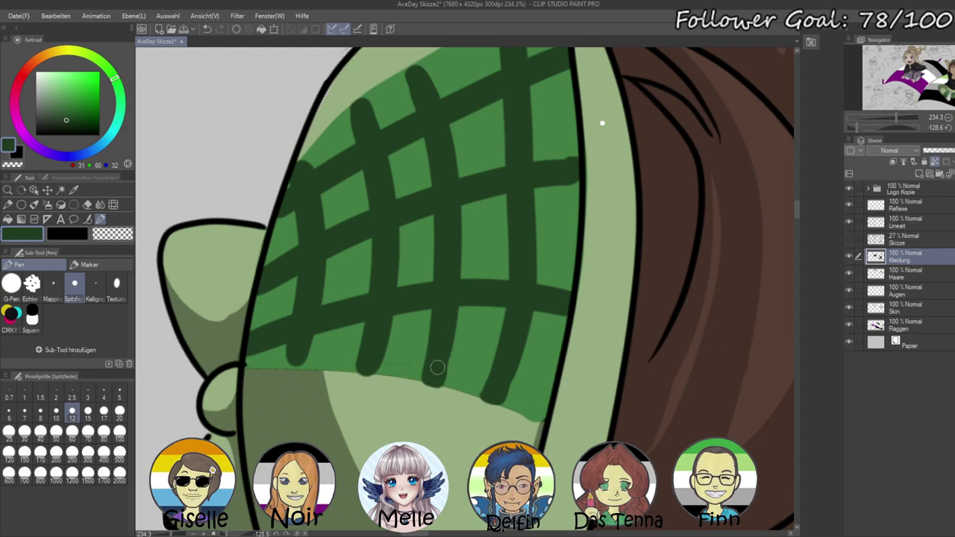
left_click(367, 367, "alt")
mouse_move(292, 357)
left_mouse_down()
mouse_move(298, 369)
mouse_move(311, 328)
left_mouse_up()
left_click_drag(862, 128, 870, 127)
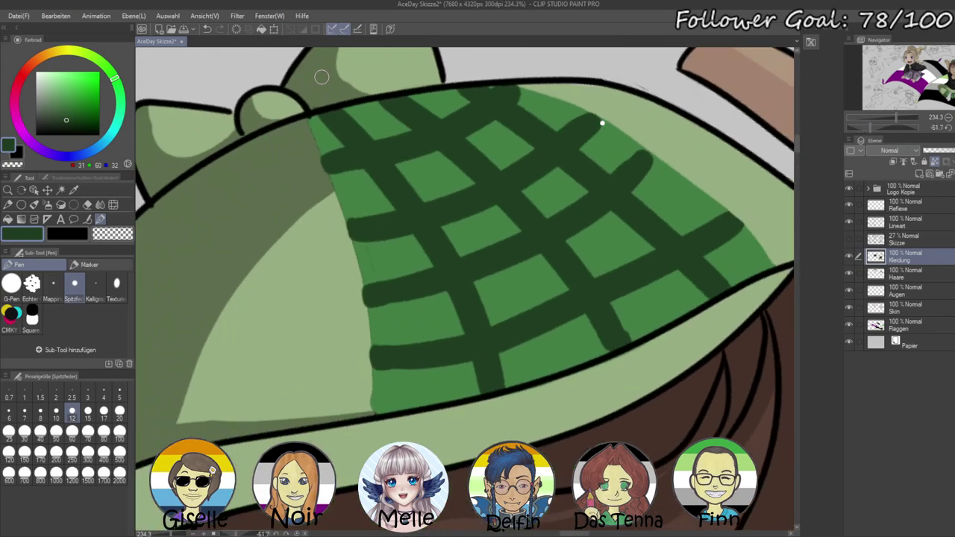
left_click(288, 142, "alt")
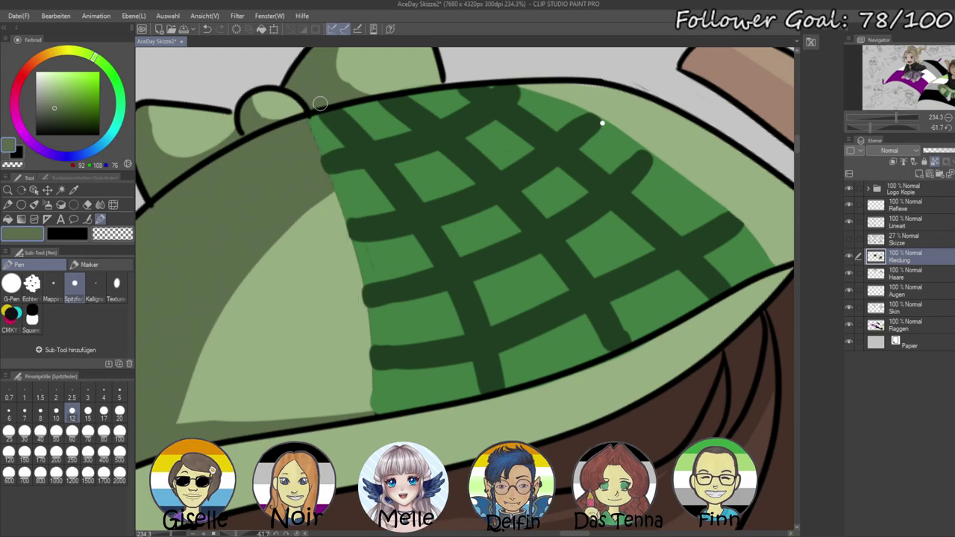
- Auto-select all outlined shoe areas of the cap-wearing character on the Lineart layer, including the rear shoe part and the heel
left_click(948, 127)
left_click_drag(896, 117, 879, 117)
left_click_drag(680, 301, 850, 94)
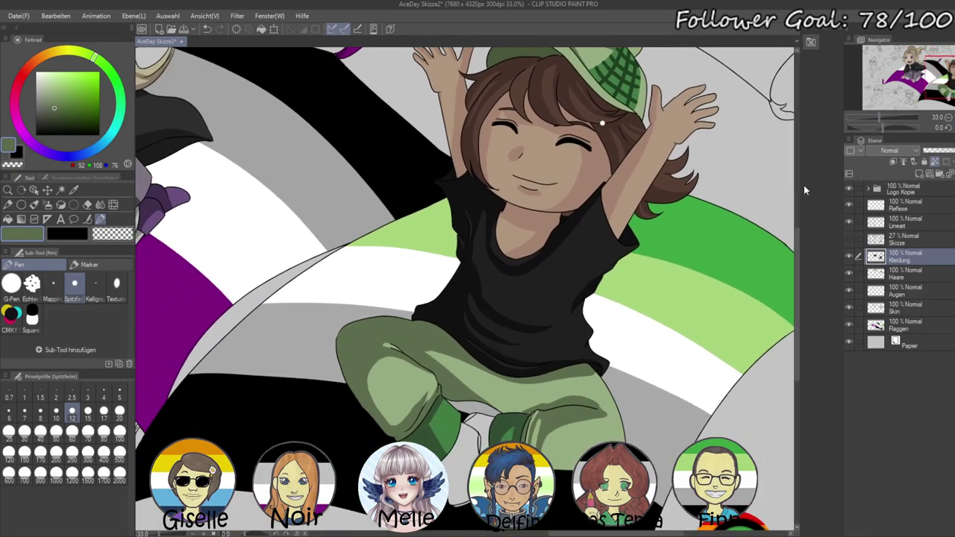
left_click_drag(740, 339, 791, 215)
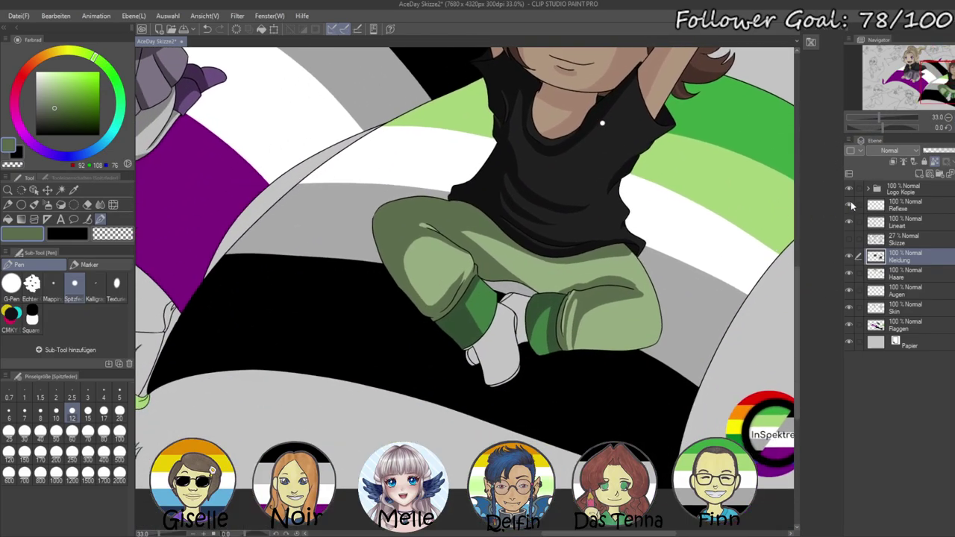
left_click_drag(883, 117, 890, 117)
left_click_drag(752, 196, 601, 44)
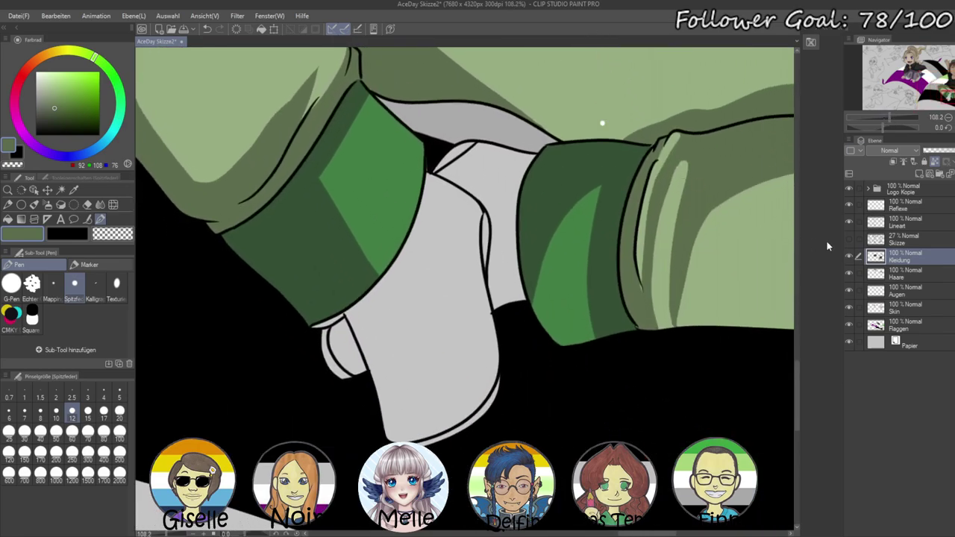
left_click(906, 224)
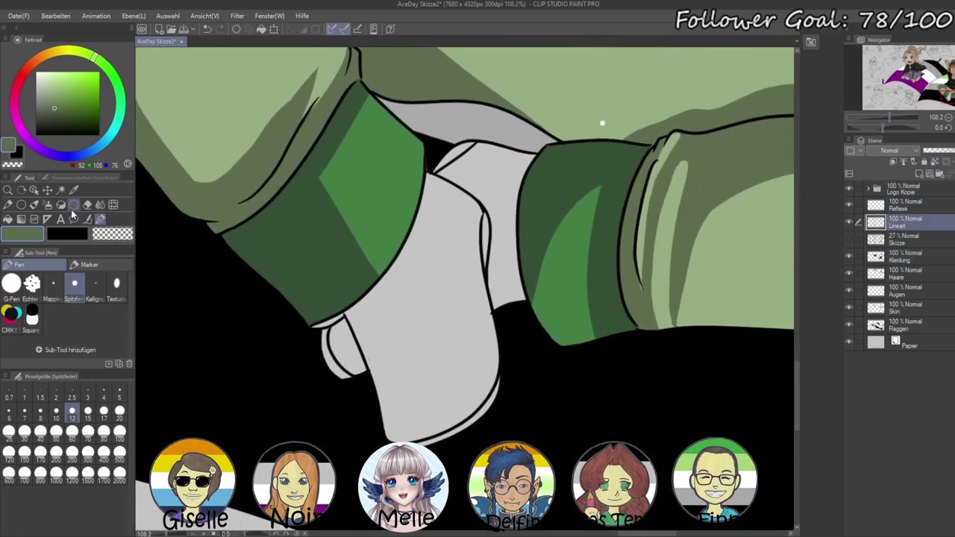
left_click(60, 190)
left_click(397, 317)
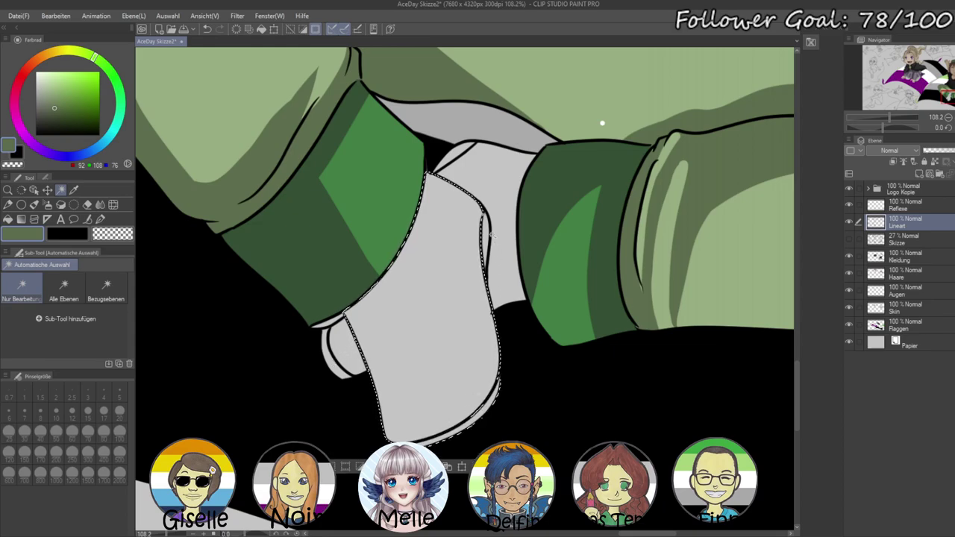
left_click(456, 157, "shift")
left_click(329, 348, "shift")
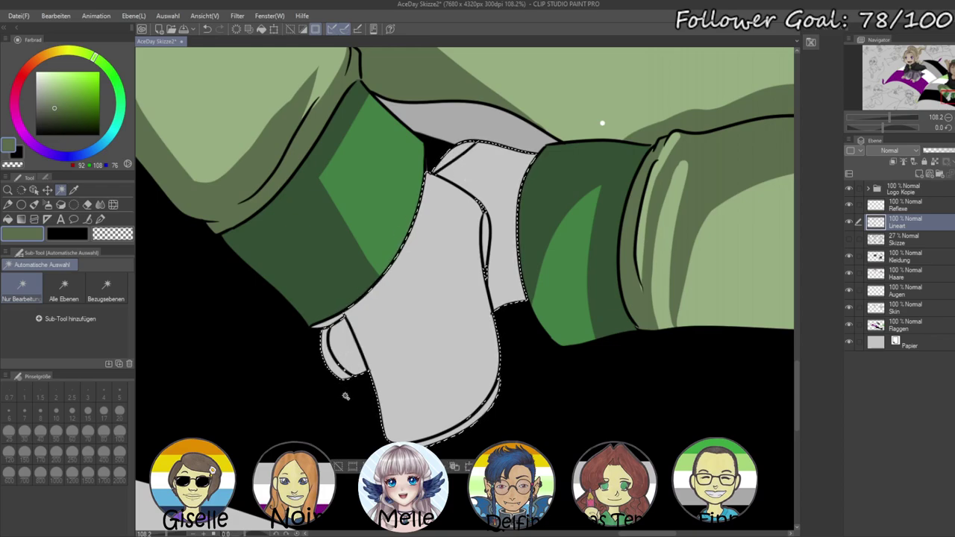
- Fill the selected shoe areas with medium brown (129, 108, 85) on the Kleidung layer
left_click(896, 258)
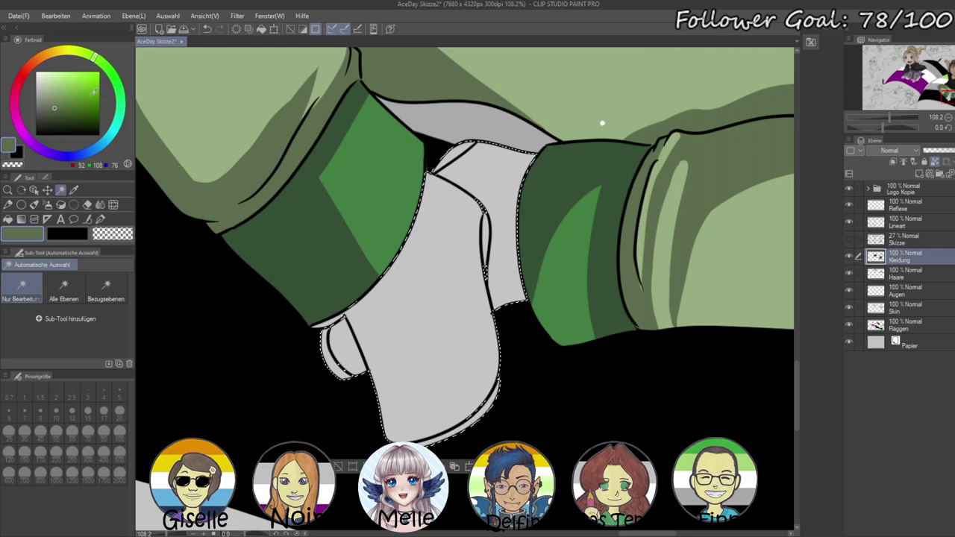
left_click(42, 57)
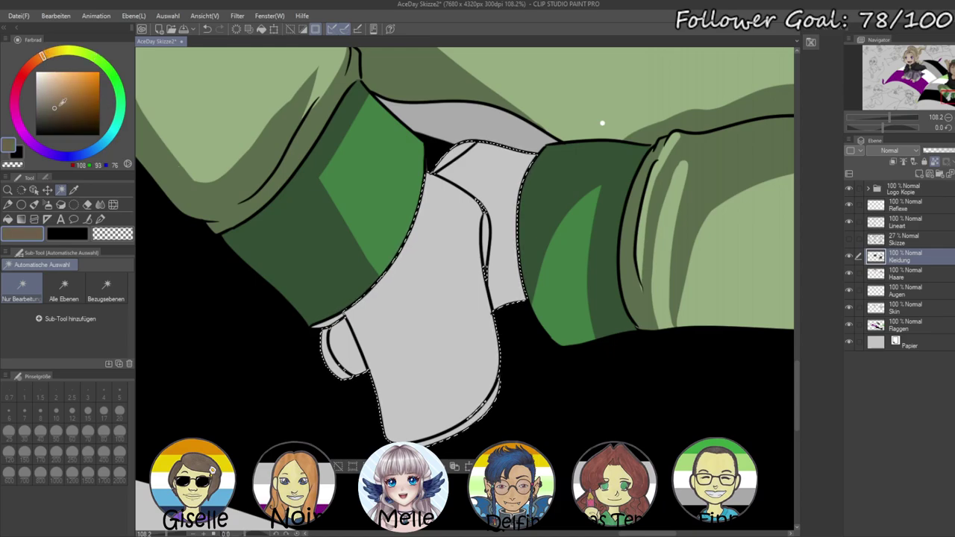
left_click(55, 112)
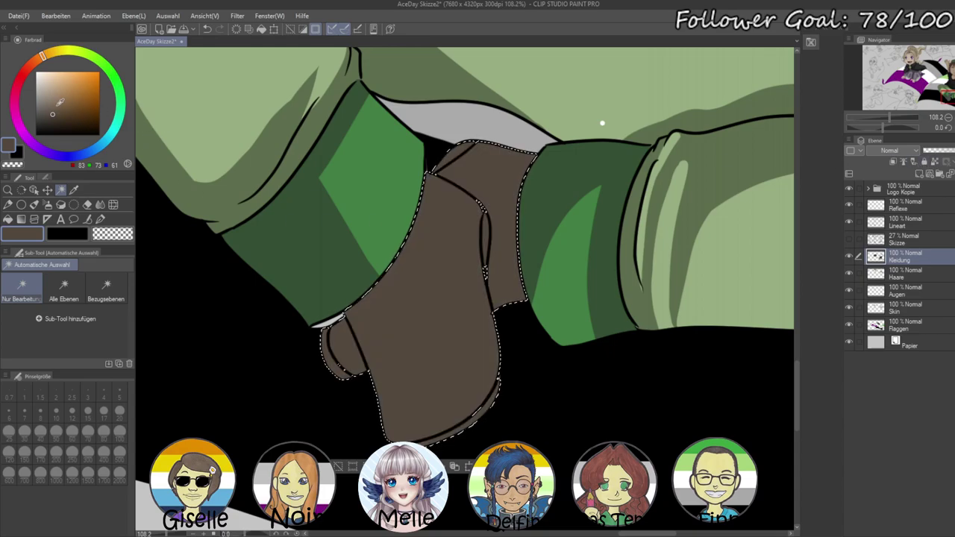
left_click(57, 102)
left_click(59, 99)
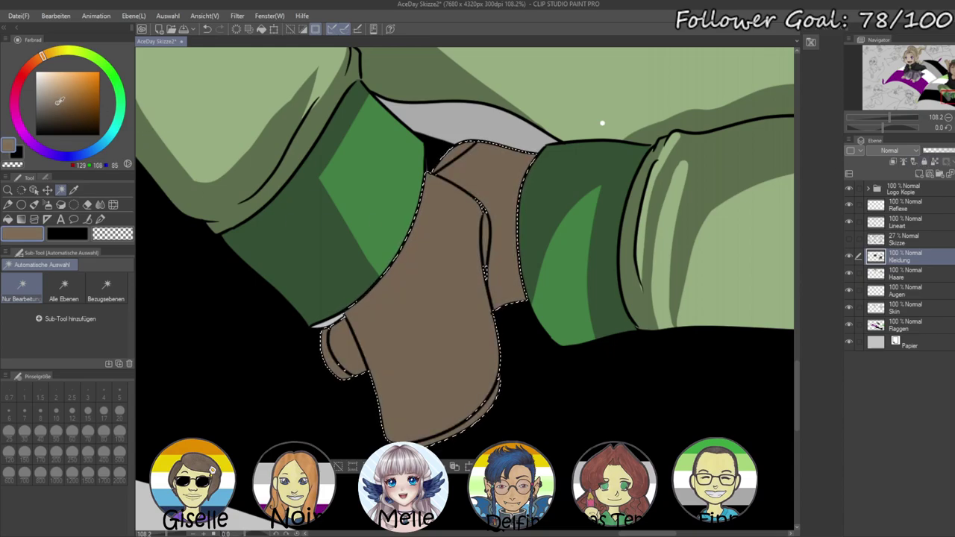
- Shade the heel side of the front shoe with dark brown (77, 66, 53) at pen size 80
left_click_drag(60, 102, 54, 116)
left_click(100, 219)
left_click(104, 431)
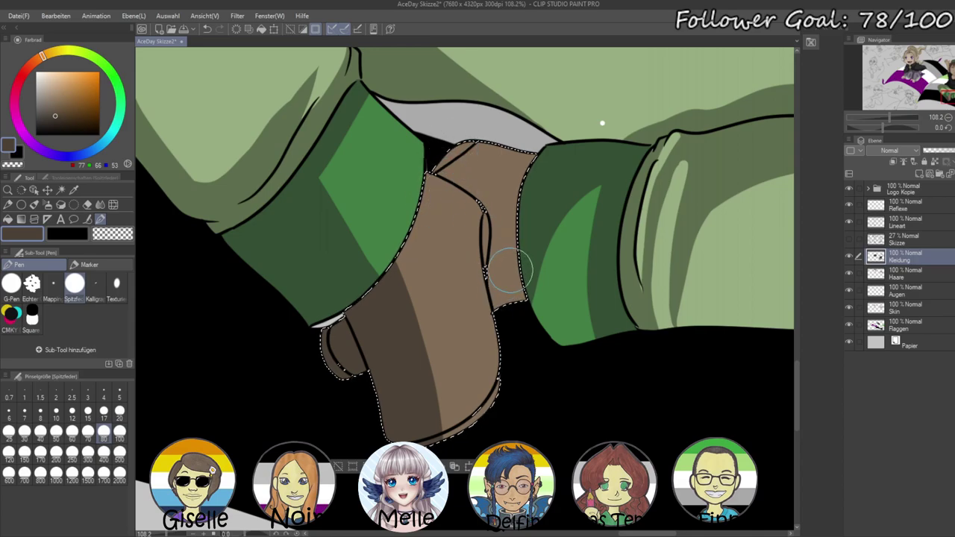
- Add narrow dark brown shadows at pen size 20 along the shoes' edges beneath the green cuffs and at the rear shoe's fold, and clear the selection
left_click(120, 410)
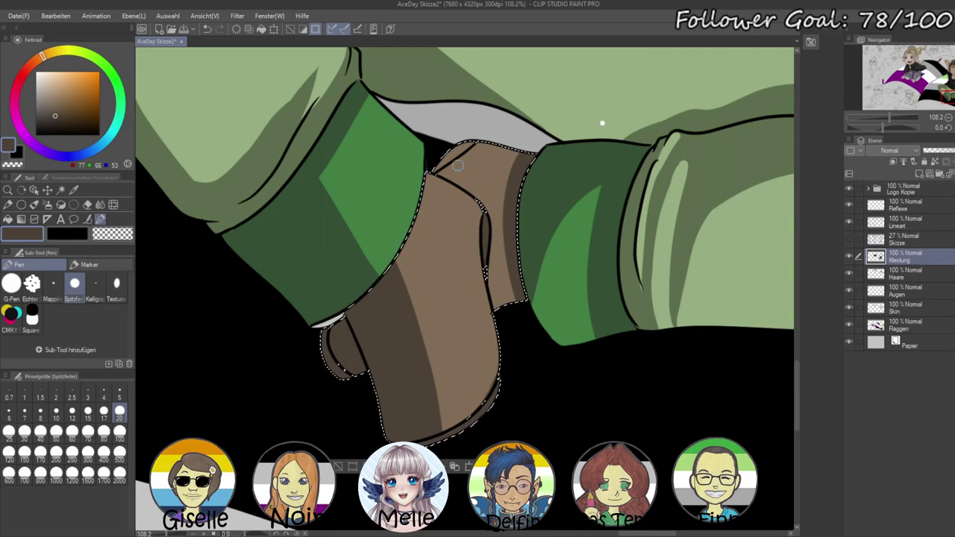
mouse_move(463, 155)
left_mouse_down()
mouse_move(439, 174)
mouse_move(479, 191)
mouse_move(488, 213)
mouse_move(474, 191)
mouse_move(440, 173)
left_mouse_up()
mouse_move(482, 203)
left_mouse_down()
mouse_move(501, 139)
mouse_move(454, 174)
mouse_move(488, 142)
mouse_move(446, 168)
left_mouse_up()
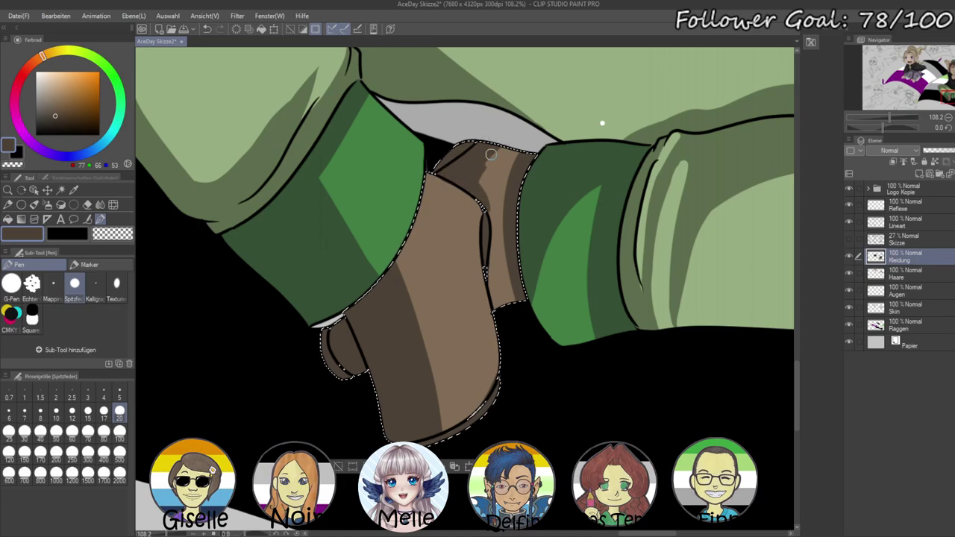
mouse_move(382, 278)
left_mouse_down()
mouse_move(434, 170)
mouse_move(383, 280)
left_mouse_up()
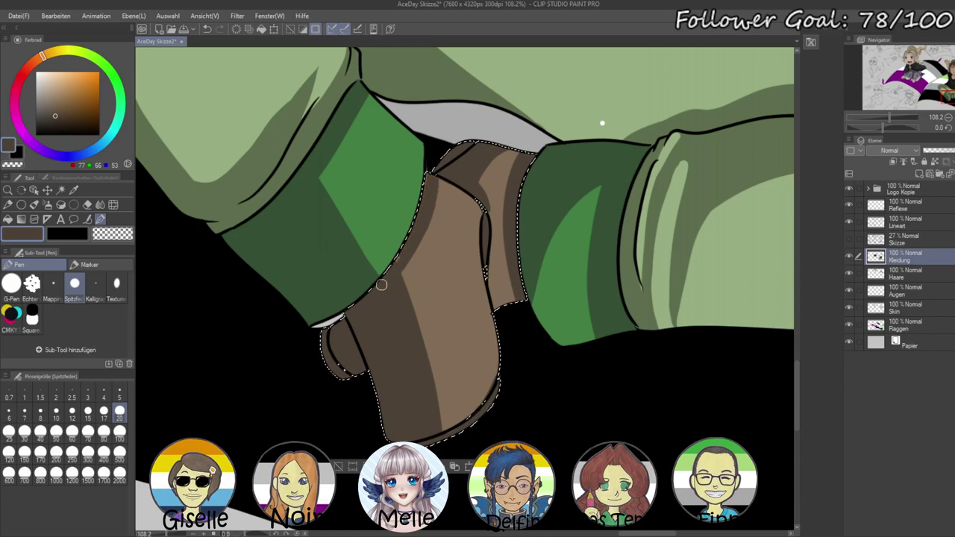
mouse_move(426, 215)
left_mouse_down()
mouse_move(408, 321)
mouse_move(407, 281)
left_mouse_up()
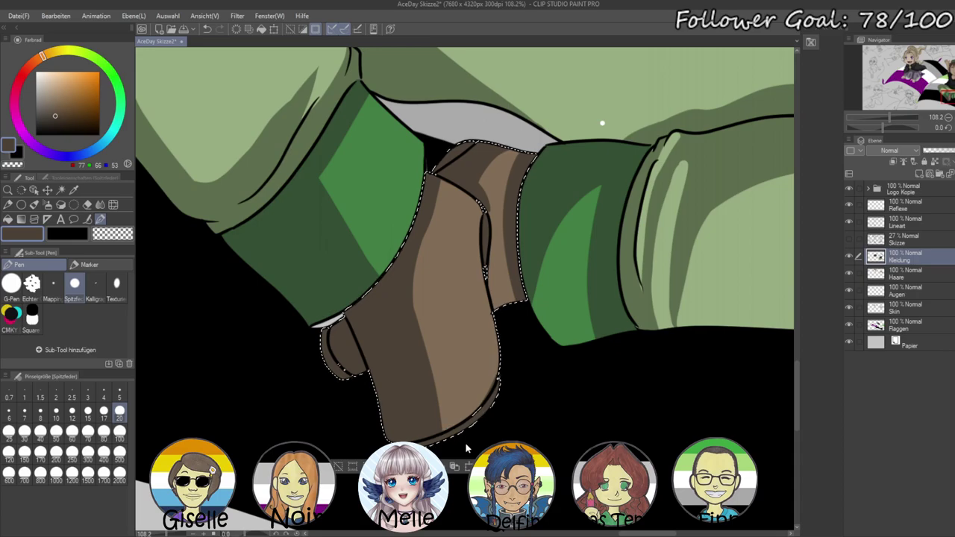
key("ctrl+d")
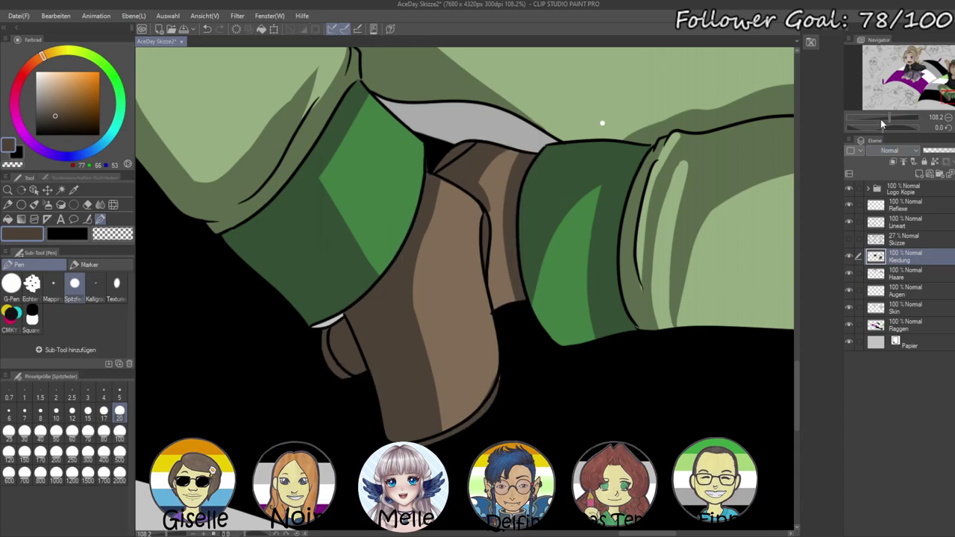
- Fill the gap between cuff and heel with dark green (27, 39, 27) at size 12, and erase the overshooting line tip between the shoes on Lineart
left_click(893, 118)
left_click_drag(686, 257, 638, 118)
left_click(121, 393)
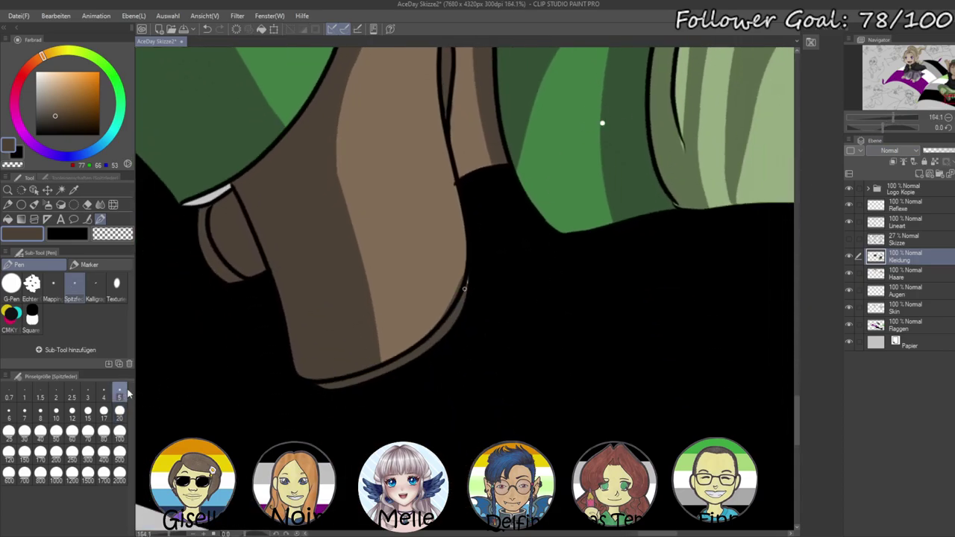
scroll(465, 271, "up", 3)
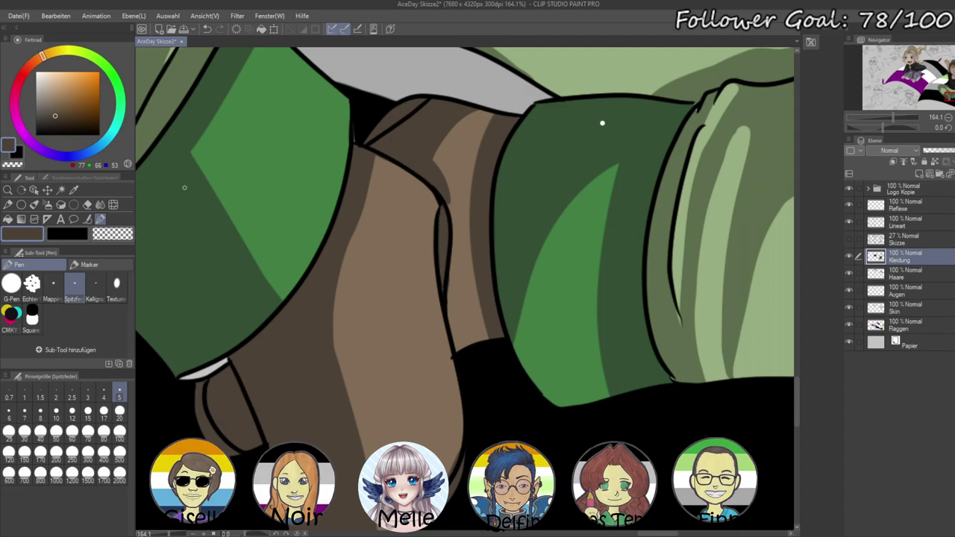
left_click(190, 178, "alt")
left_click(73, 411)
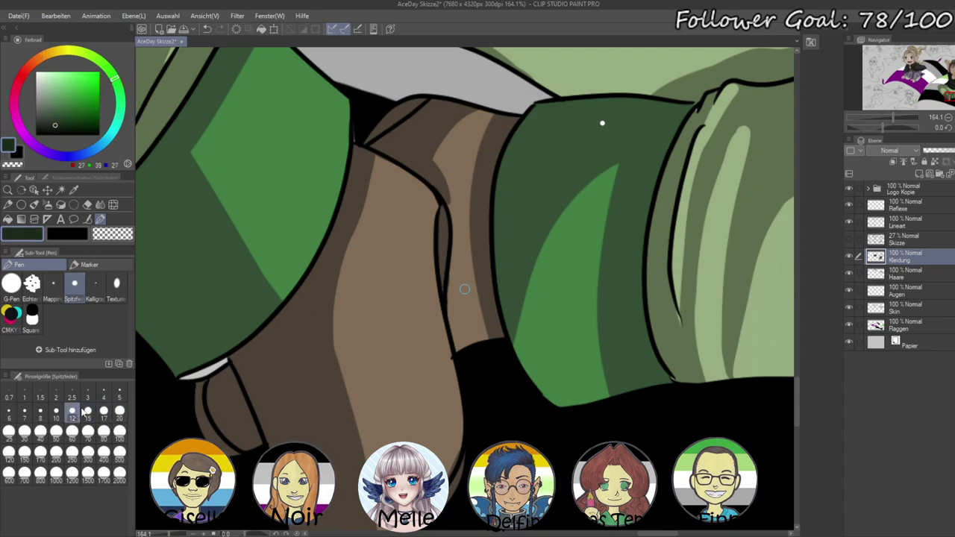
mouse_move(184, 380)
left_mouse_down()
mouse_move(210, 375)
mouse_move(197, 370)
left_mouse_up()
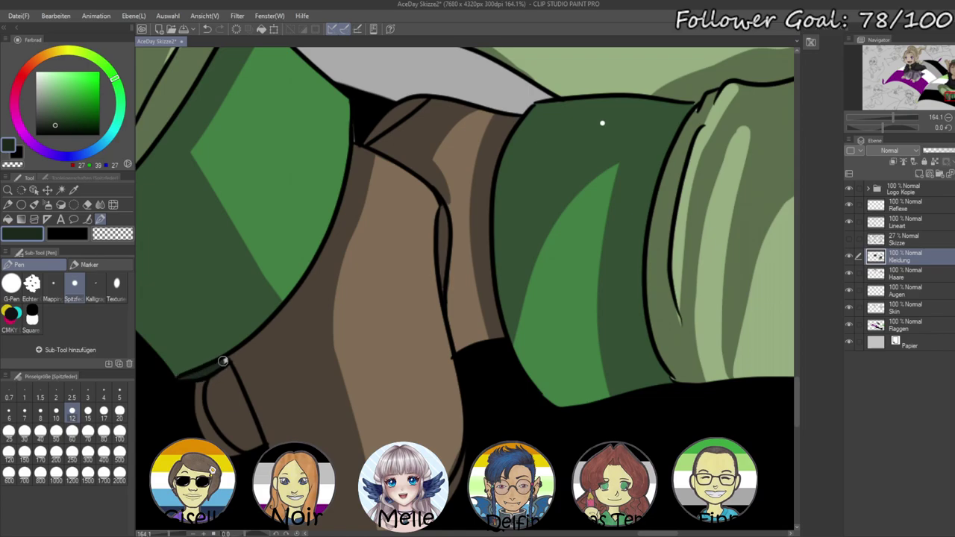
left_click(904, 221)
key("c")
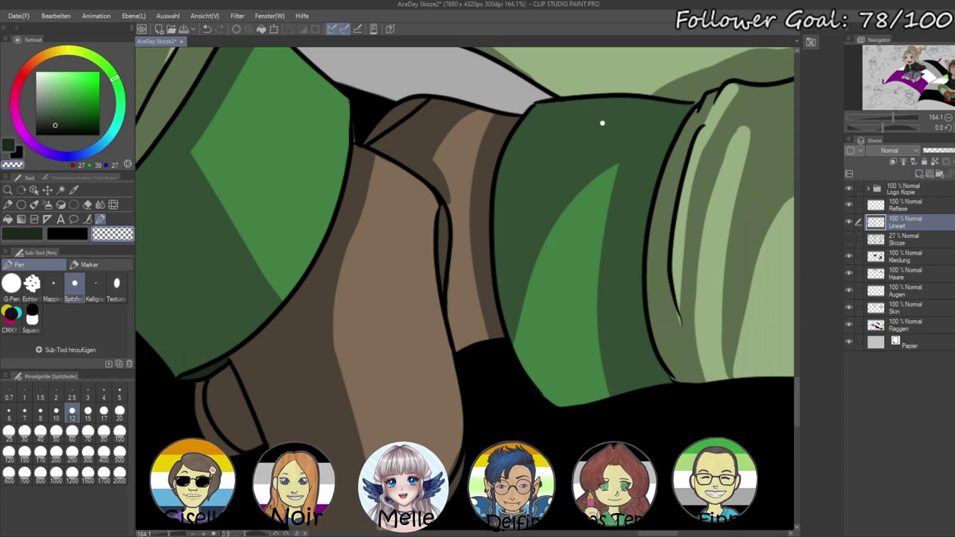
- Add a new layer named Hintergrund directly above the Papier layer
left_click_drag(892, 118, 877, 122)
left_click_drag(736, 168, 808, 259)
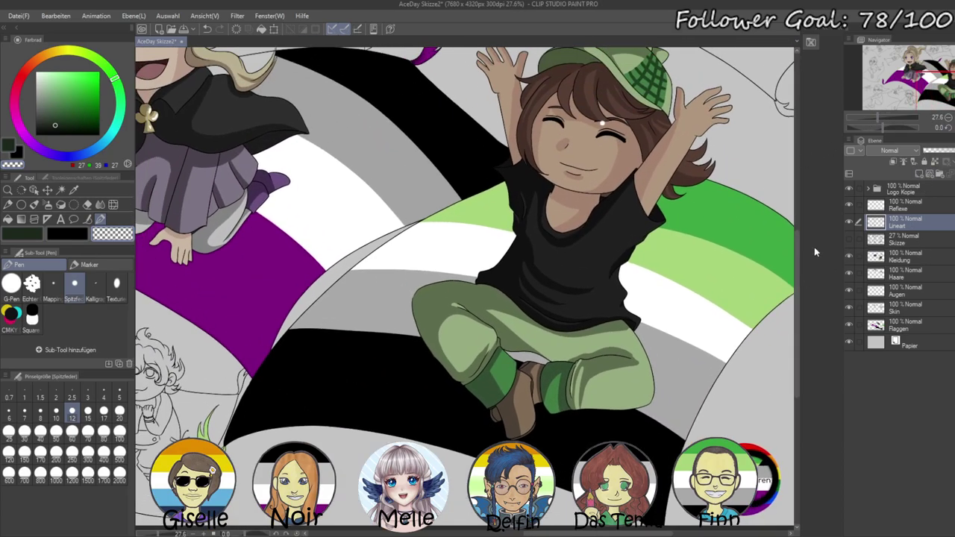
left_click_drag(877, 117, 871, 117)
left_click_drag(718, 261, 789, 279)
left_click_drag(634, 357, 735, 375)
left_click(881, 349)
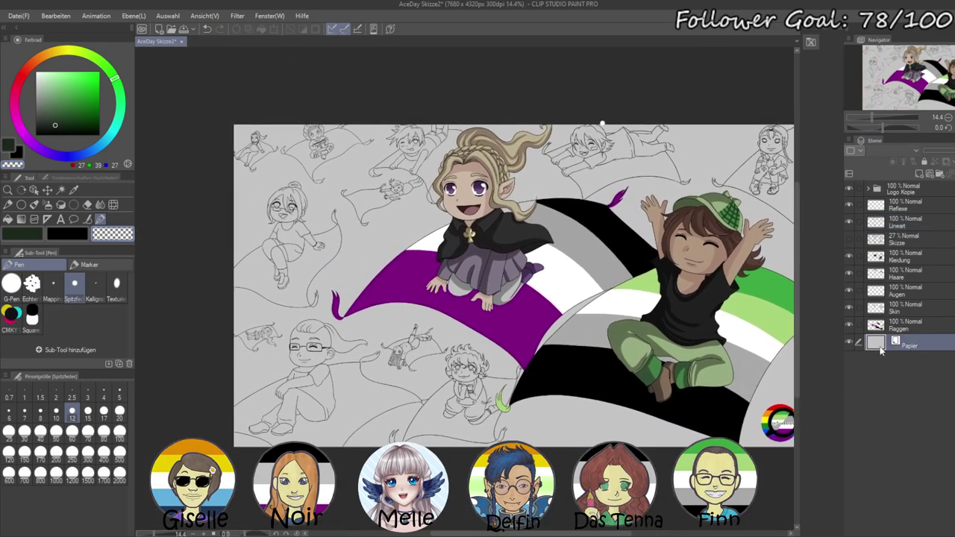
left_click(918, 174)
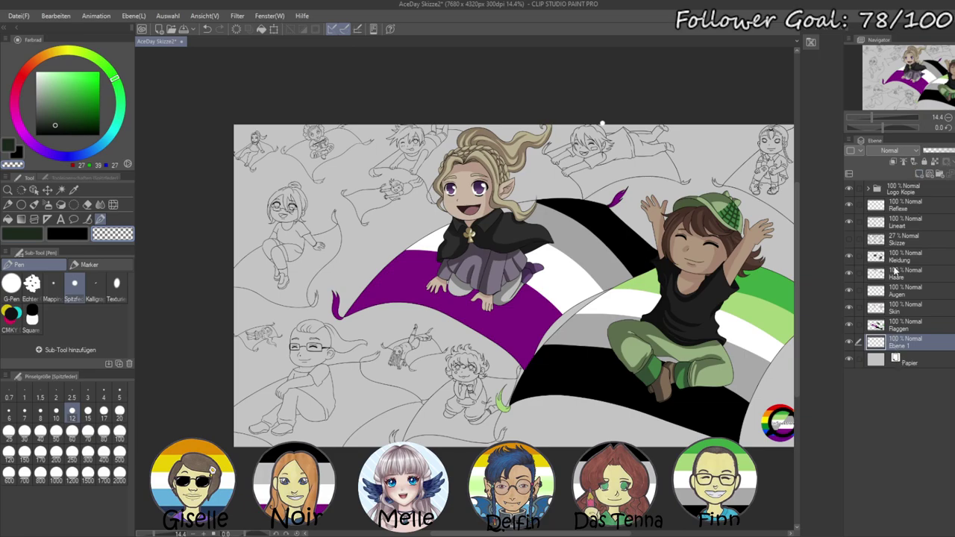
- Fill the whole Hintergrund layer with a muted turquoise (62, 173, 176)
left_click_drag(106, 149, 112, 135)
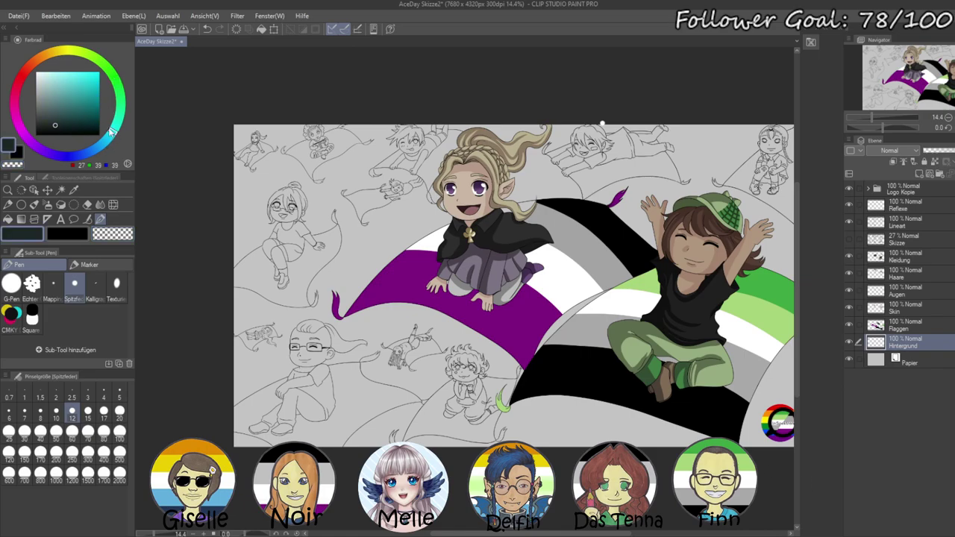
left_click(88, 89)
key("alt+Delete")
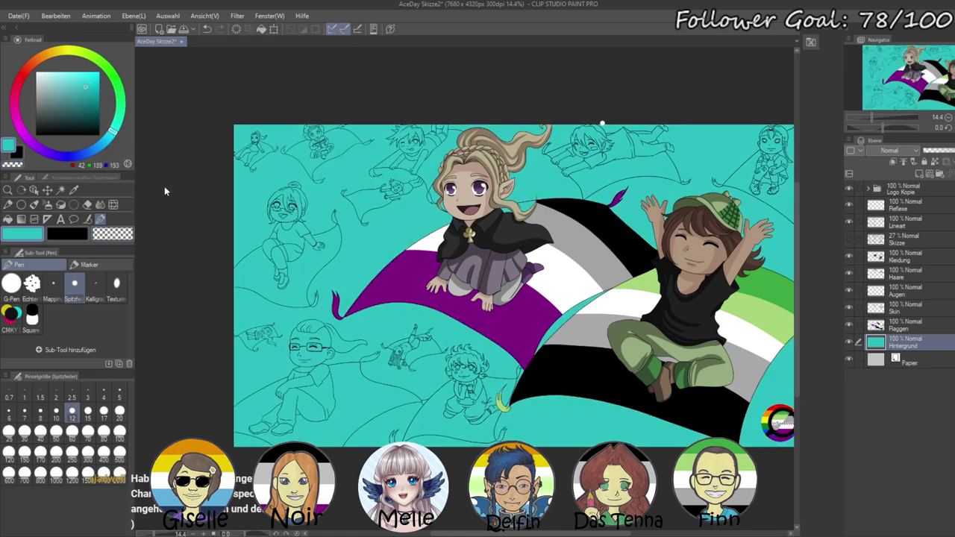
left_click_drag(258, 187, 229, 192)
left_click_drag(87, 95, 77, 91)
key("alt+BackSpace")
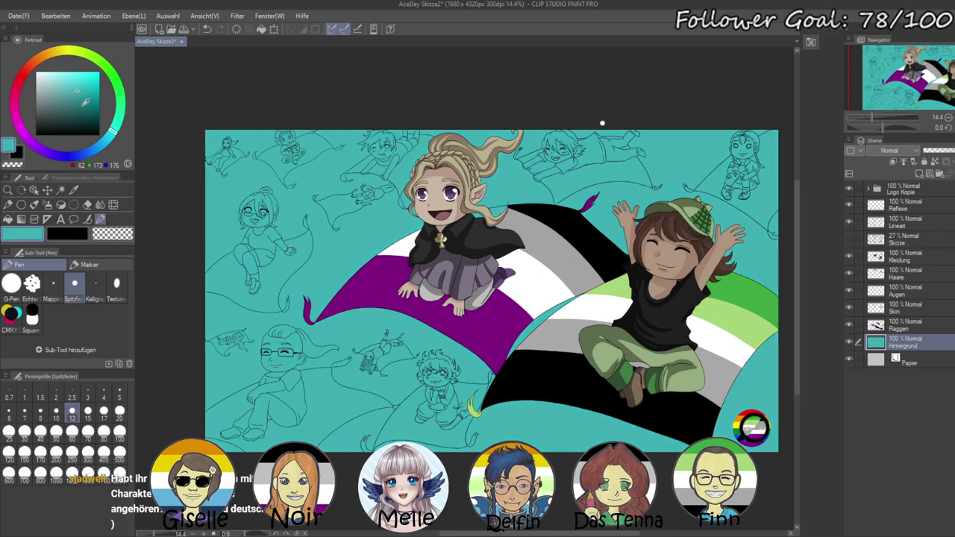
- Darken the lower part of the background with the soft airbrush at size 2000 in dark teal (30, 85, 87)
left_click(77, 113)
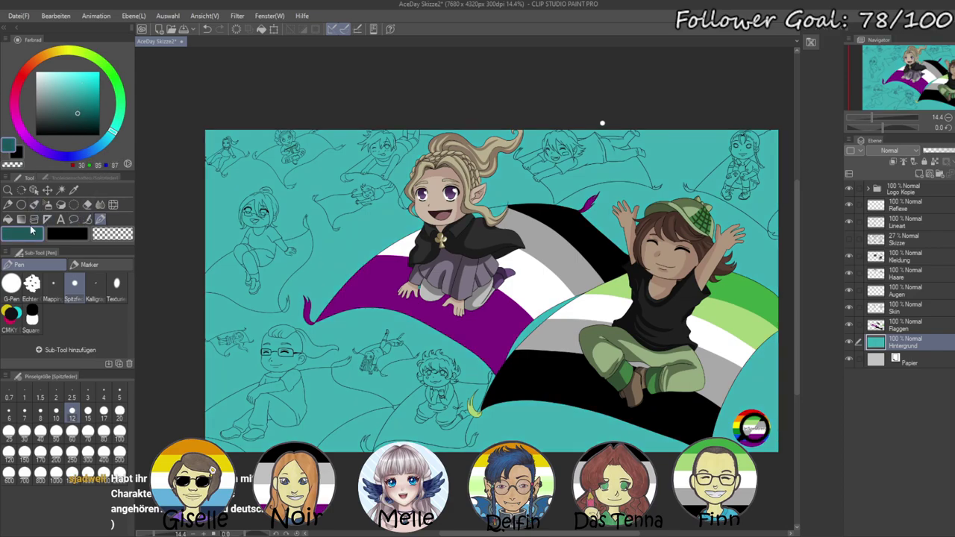
left_click(47, 204)
mouse_move(280, 388)
left_mouse_down()
mouse_move(619, 395)
mouse_move(813, 433)
left_mouse_up()
mouse_move(233, 417)
left_mouse_down()
mouse_move(629, 412)
mouse_move(210, 404)
mouse_move(354, 441)
mouse_move(506, 412)
mouse_move(717, 413)
mouse_move(671, 418)
left_mouse_up()
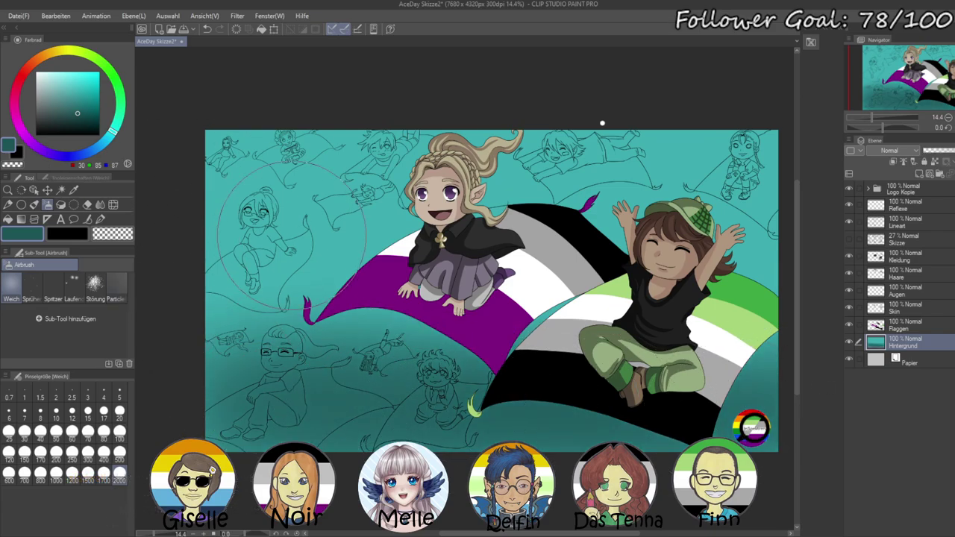
- Lighten the upper part of the background with soft airbrush strokes in light turquoise (95, 192, 195) and pale turquoise (180, 241, 243)
left_click(314, 255, "alt")
left_click(68, 87)
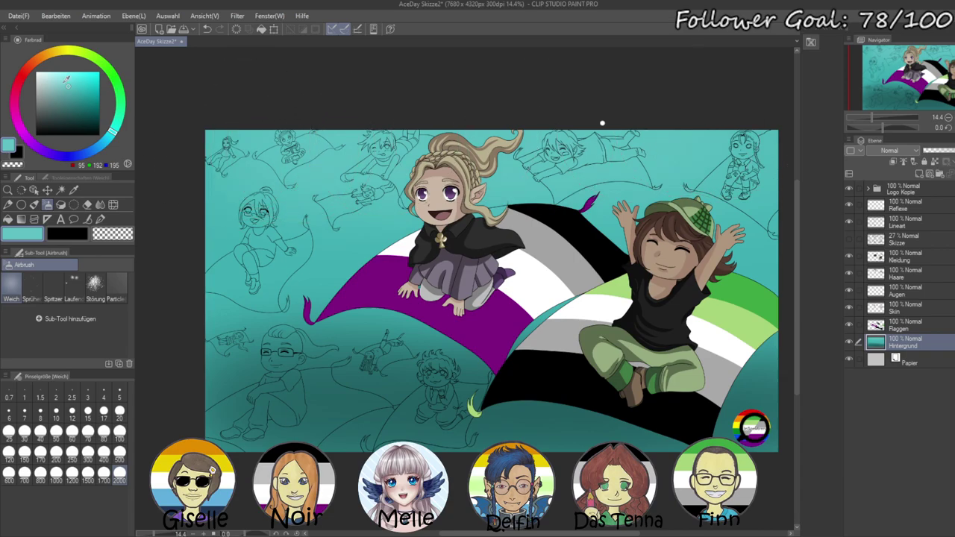
left_click(51, 75)
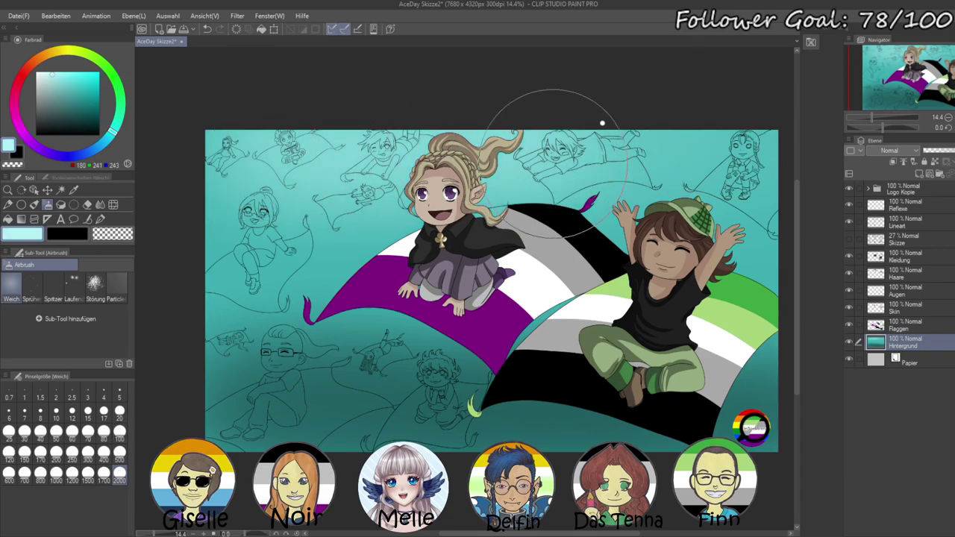
left_click_drag(555, 163, 772, 156)
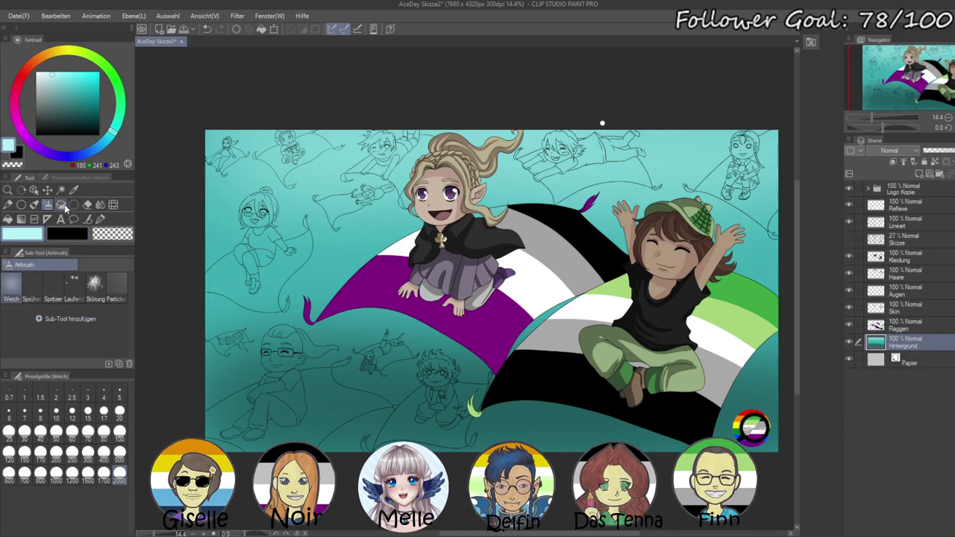
- Paint soft light grey (202, 211, 212) clouds across the background with the fluffy watercolour cloud decoration brush at size 1500
left_click(61, 206)
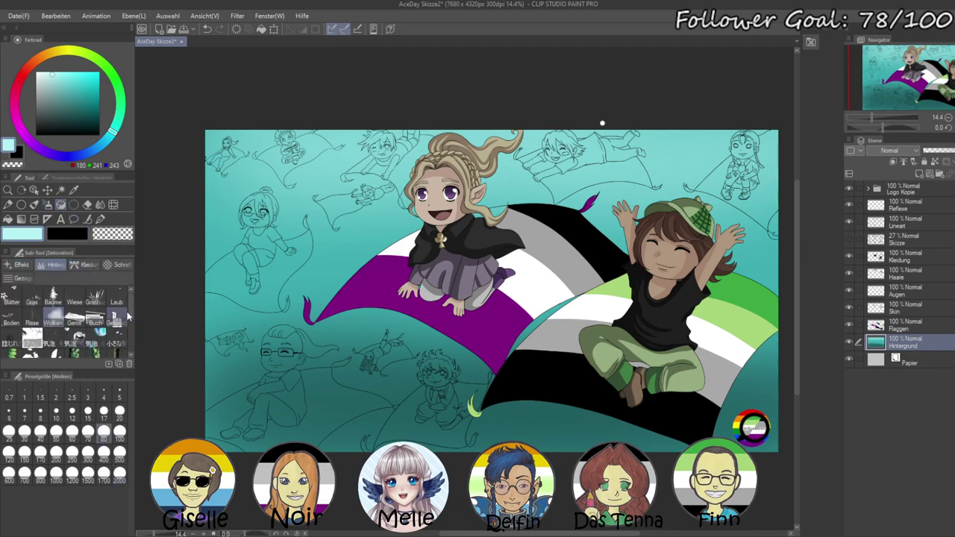
scroll(119, 321, "down", 2)
left_click(115, 331)
left_click(121, 463)
left_click(40, 82)
left_click(88, 475)
mouse_move(304, 288)
left_mouse_down()
mouse_move(257, 283)
mouse_move(217, 307)
left_mouse_up()
left_click_drag(370, 295, 371, 270)
mouse_move(414, 375)
left_mouse_down()
mouse_move(459, 356)
mouse_move(490, 360)
left_mouse_up()
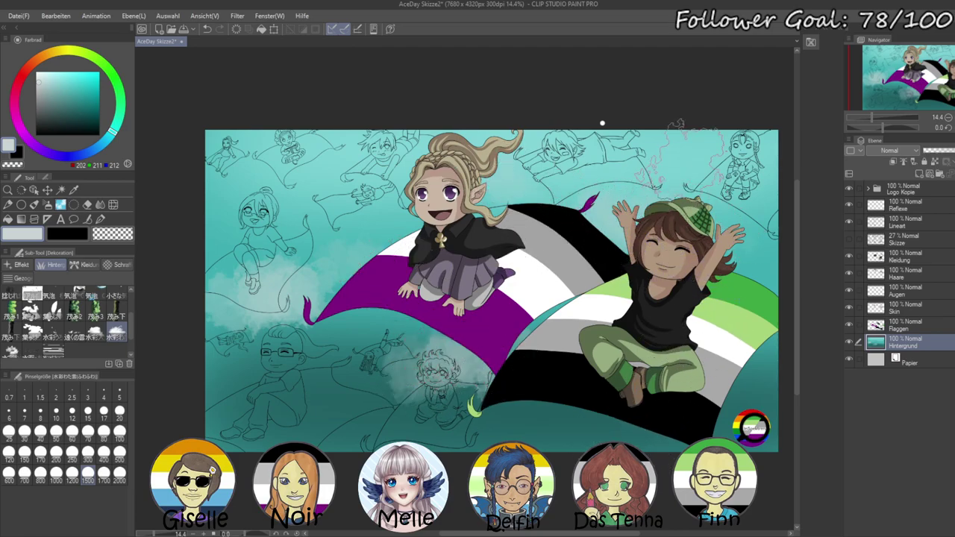
left_click_drag(742, 373, 775, 410)
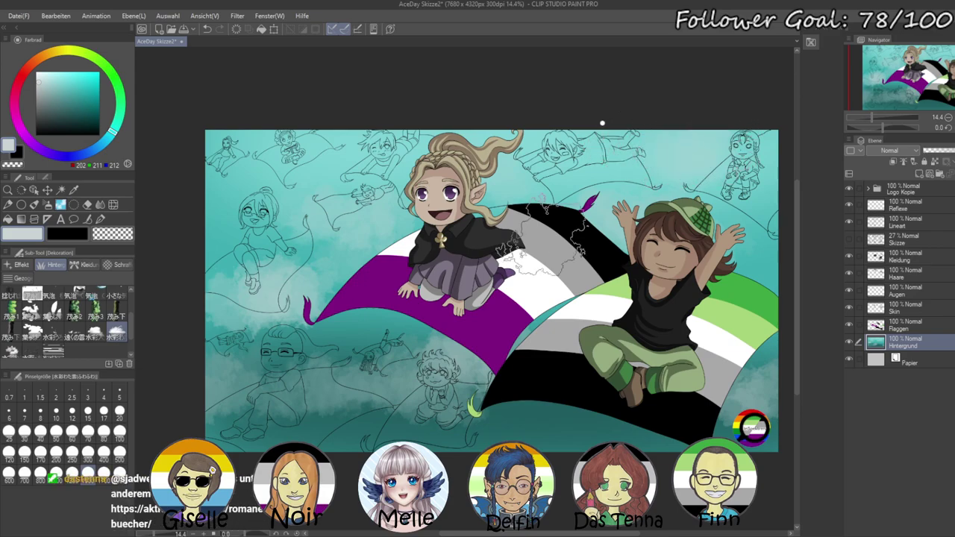
- Finish the soft grey clouds at the lower left and paint near-white (230, 254, 255) clouds across the sky with the second watercolour cloud brush at size 1200
mouse_move(258, 231)
left_mouse_down()
mouse_move(242, 232)
mouse_move(275, 282)
mouse_move(267, 275)
left_mouse_up()
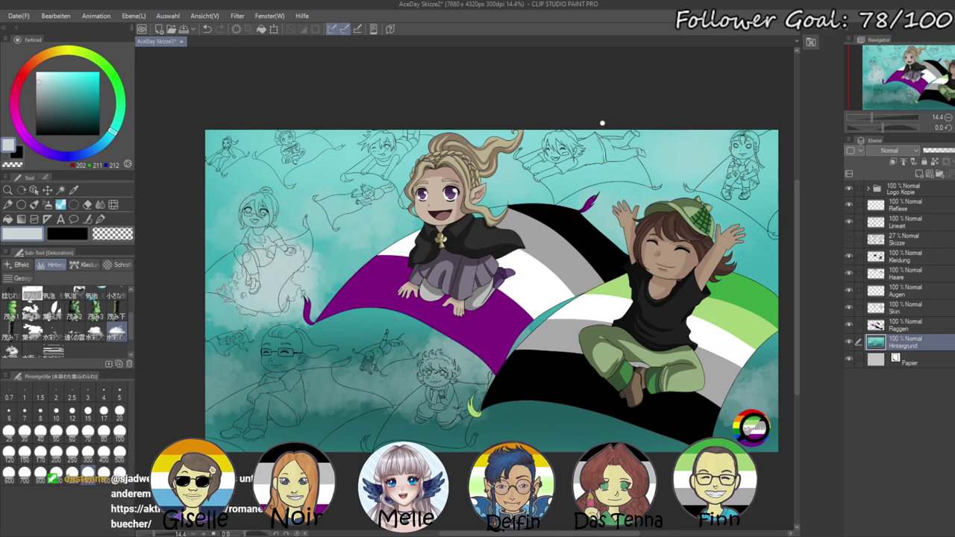
mouse_move(367, 382)
left_mouse_down()
mouse_move(409, 367)
mouse_move(375, 377)
mouse_move(397, 366)
mouse_move(469, 378)
mouse_move(355, 376)
left_mouse_up()
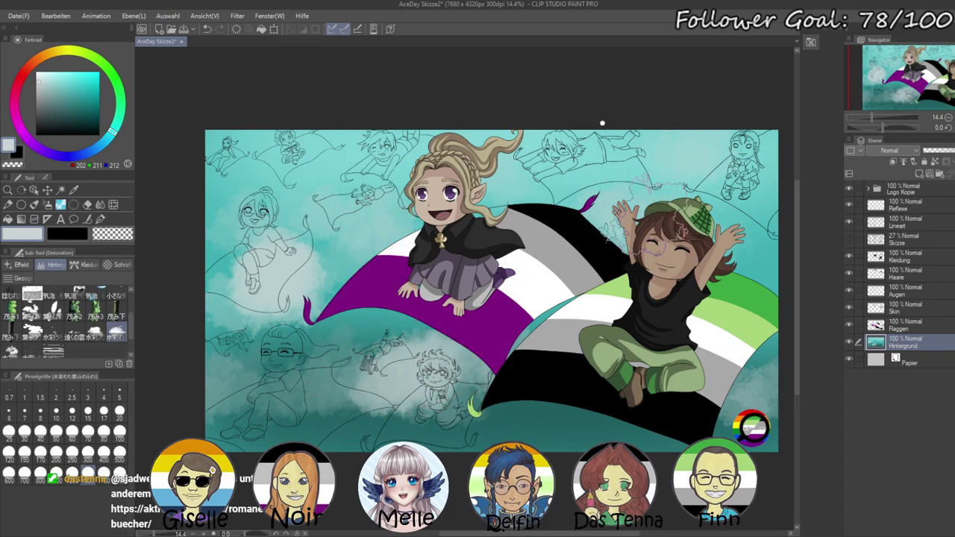
left_click(95, 332)
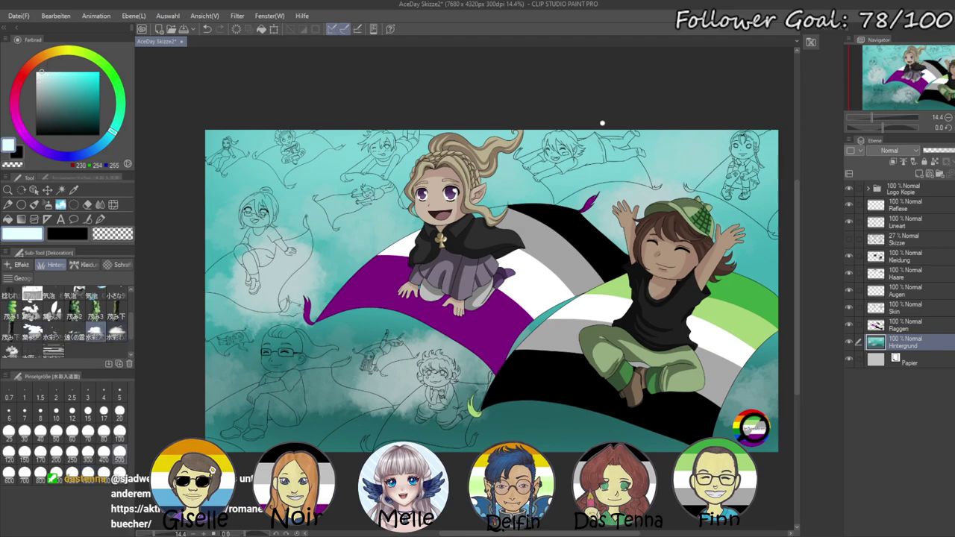
left_click(72, 475)
mouse_move(292, 258)
left_mouse_down()
mouse_move(360, 258)
mouse_move(281, 267)
left_mouse_up()
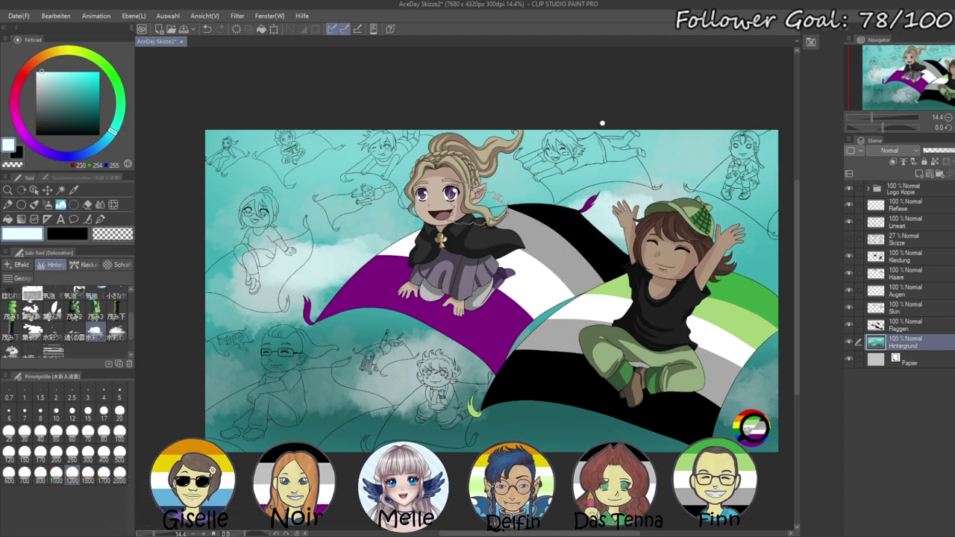
left_click_drag(740, 258, 753, 253)
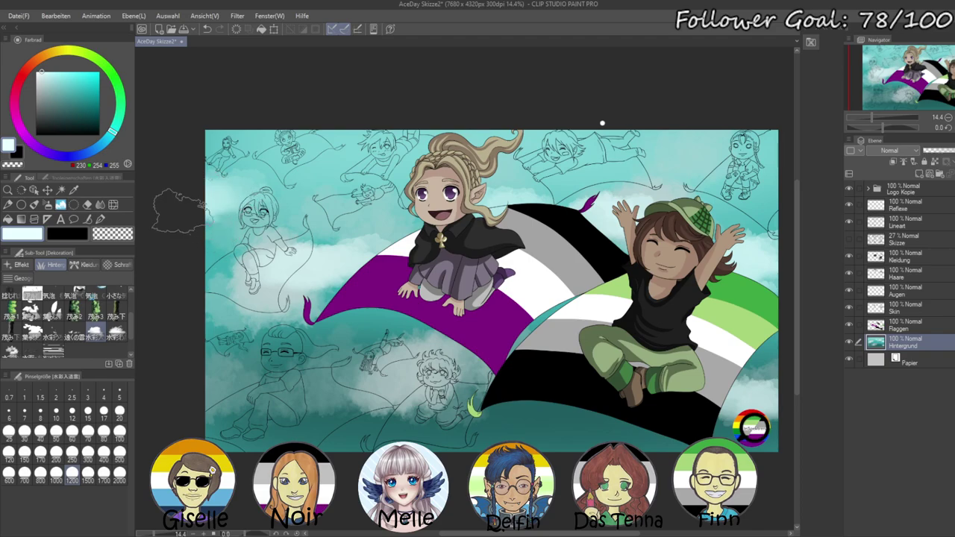
- On a new layer above Hintergrund, paint a muted purple rainbow arc with the soft airbrush at size 400 and shift it down behind the carpets
left_click(919, 176)
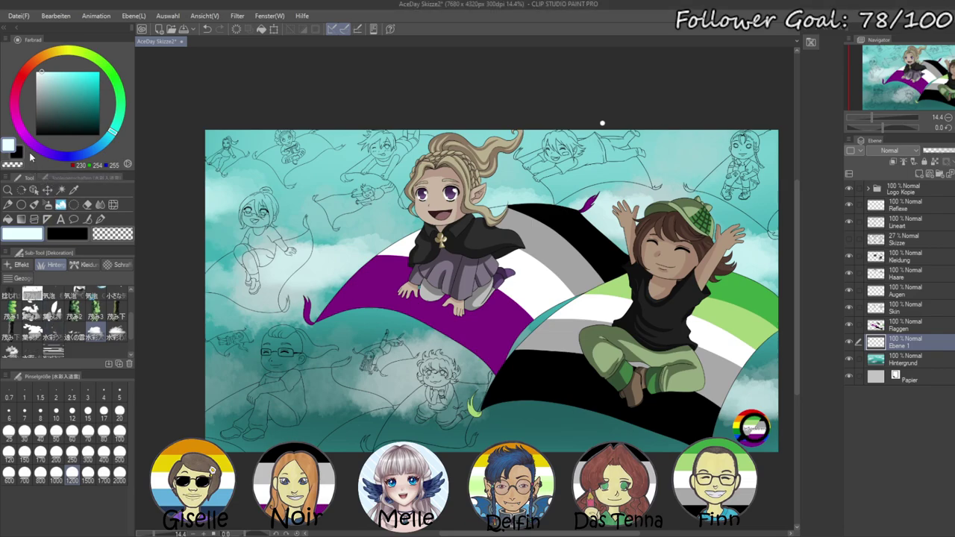
left_click(31, 141)
left_click(65, 104)
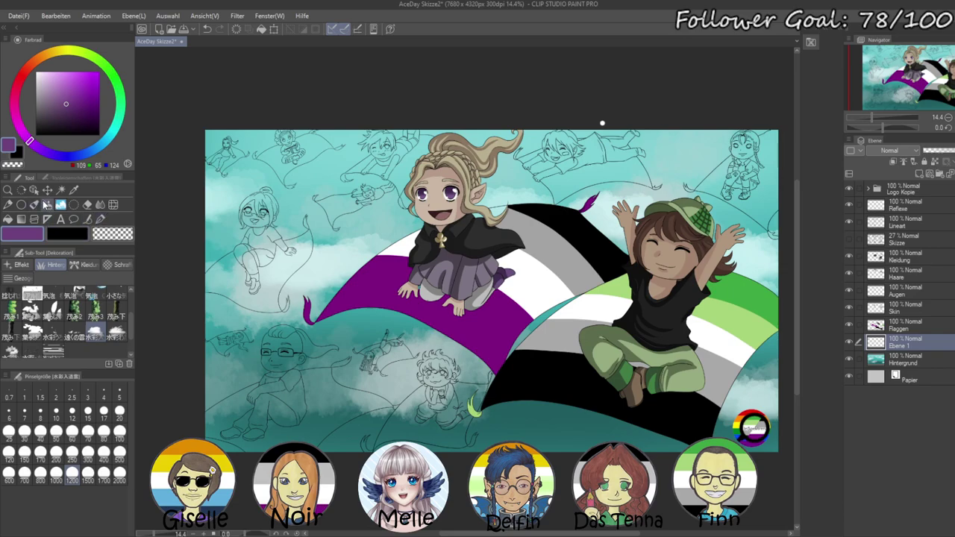
left_click(47, 205)
left_click(103, 453)
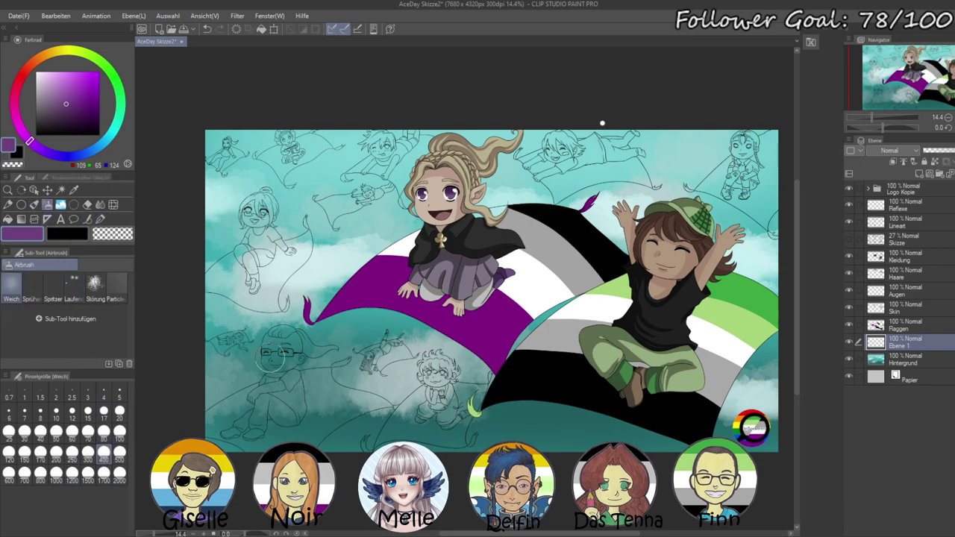
mouse_move(258, 313)
left_mouse_down()
mouse_move(323, 187)
mouse_move(375, 175)
mouse_move(584, 179)
mouse_move(567, 221)
mouse_move(625, 209)
mouse_move(256, 332)
left_mouse_up()
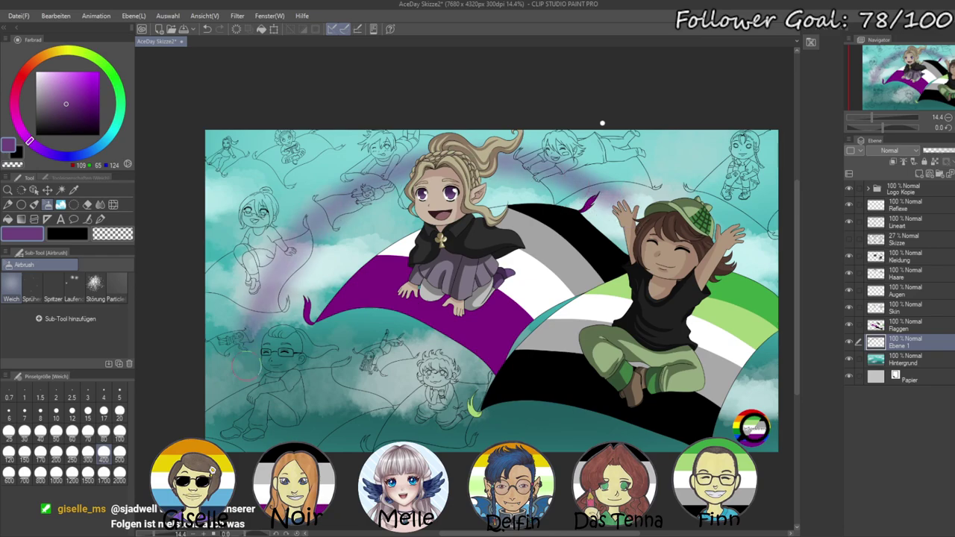
left_click_drag(295, 252, 247, 327)
left_click(48, 191)
mouse_move(388, 262)
left_mouse_down()
mouse_move(400, 306)
mouse_move(384, 300)
left_mouse_up()
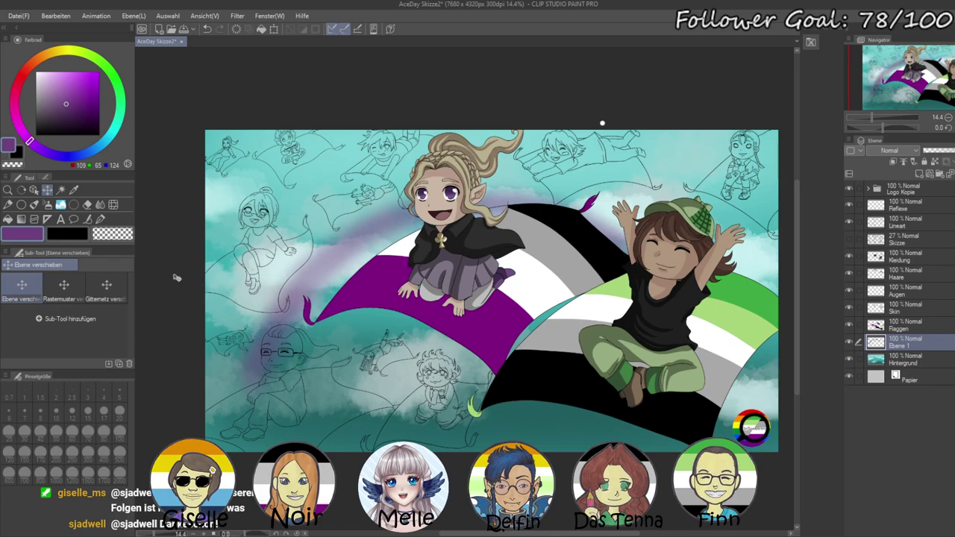
- Airbrush a blue (50, 105, 200) band along the outer edge of the purple arc, redoing the last stroke
left_click(75, 155)
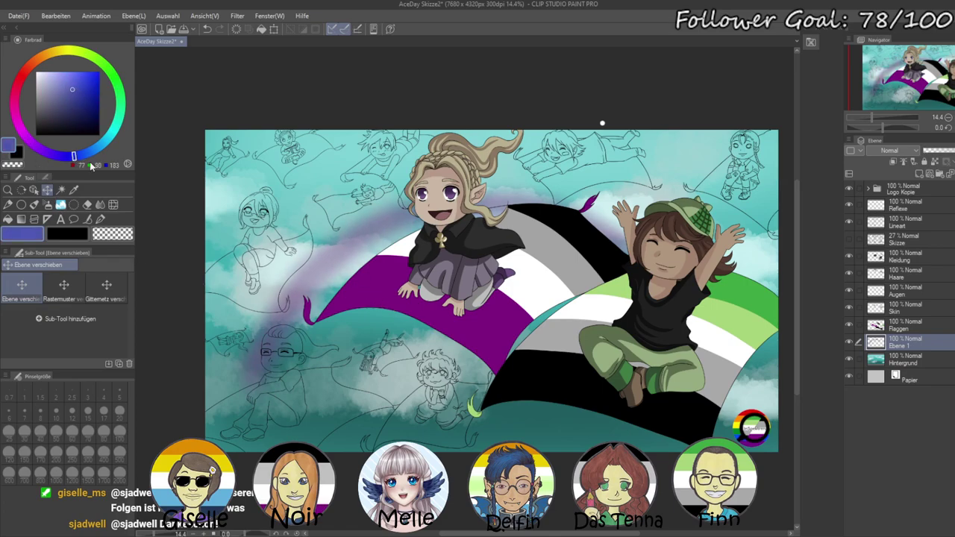
left_click_drag(84, 157, 86, 153)
left_click(86, 79)
left_click(50, 207)
left_click_drag(295, 261, 223, 397)
left_click_drag(267, 301, 372, 205)
mouse_move(303, 279)
left_mouse_down()
mouse_move(360, 233)
mouse_move(496, 188)
left_mouse_up()
mouse_move(315, 243)
left_mouse_down()
mouse_move(504, 158)
mouse_move(564, 181)
left_mouse_up()
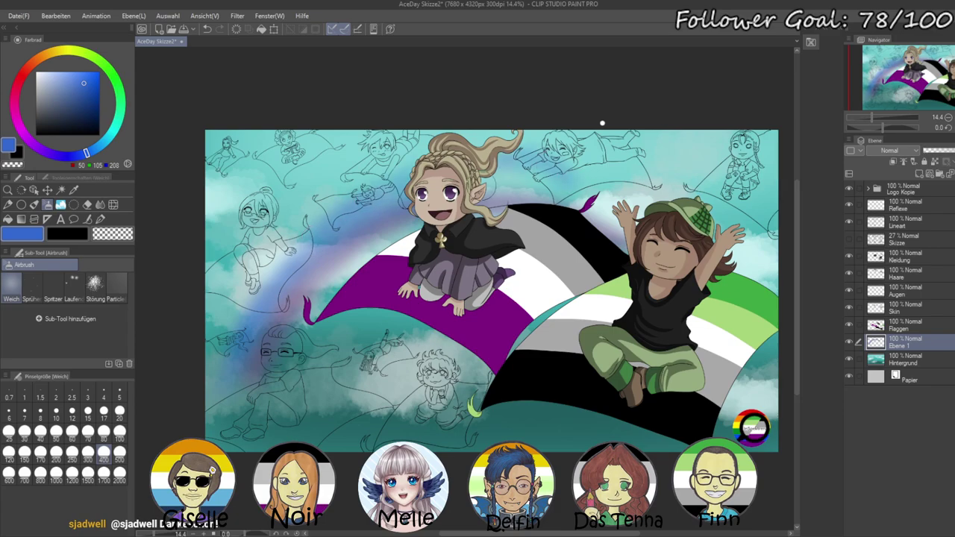
key("ctrl+z")
mouse_move(392, 199)
left_mouse_down()
mouse_move(513, 185)
mouse_move(560, 198)
left_mouse_up()
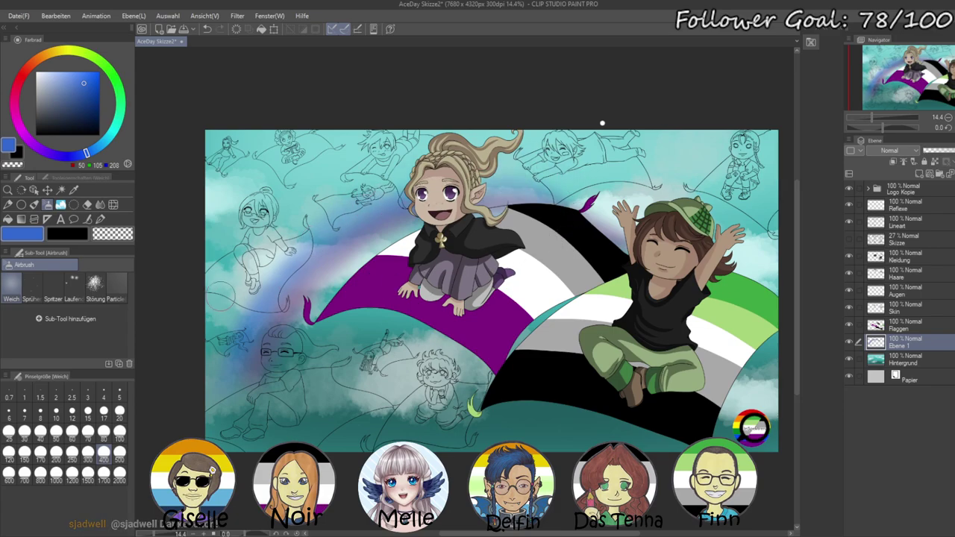
- Add a green (119, 210, 85) band outside the blue one and a yellow (235, 219, 72) band around it
left_click(105, 65)
left_click(75, 79)
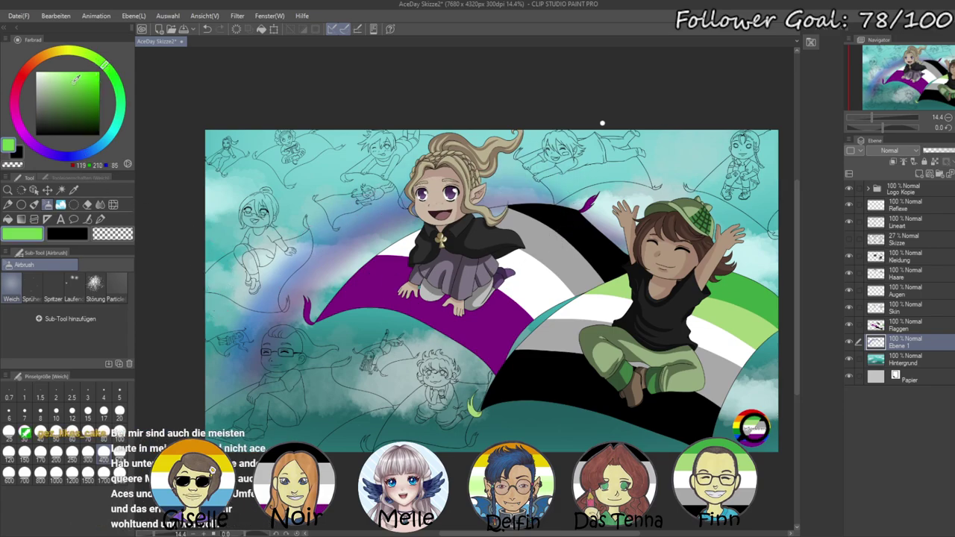
mouse_move(211, 367)
left_mouse_down()
mouse_move(297, 251)
mouse_move(416, 203)
left_mouse_up()
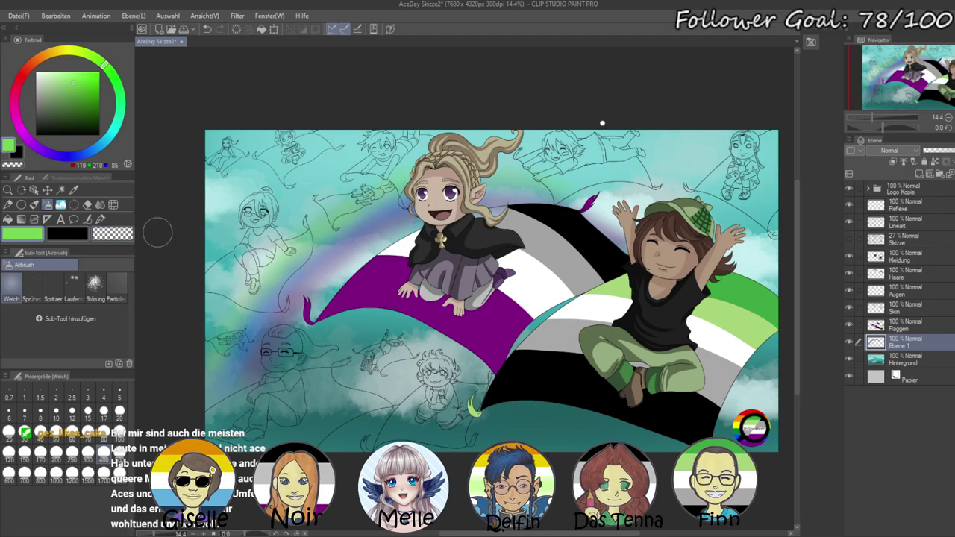
left_click_drag(71, 55, 63, 51)
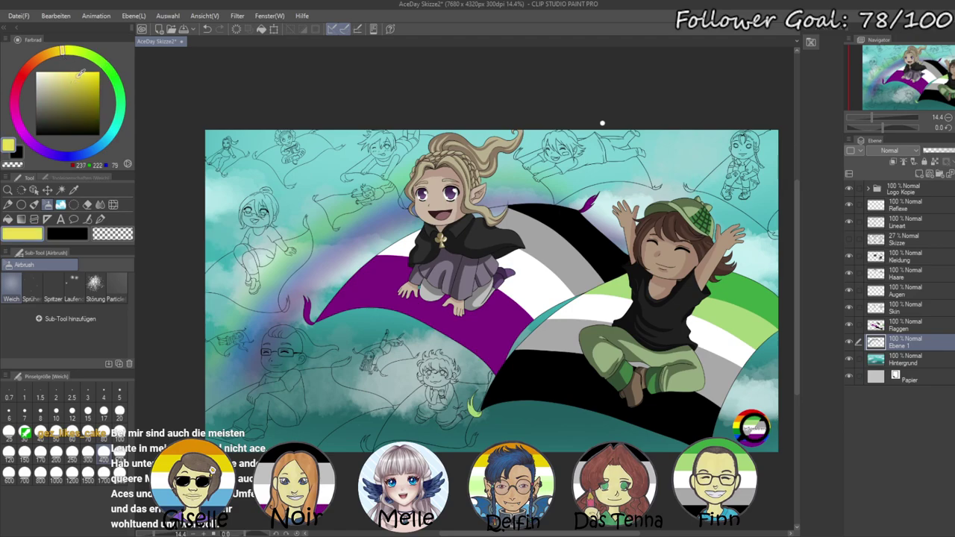
left_click_drag(211, 365, 290, 218)
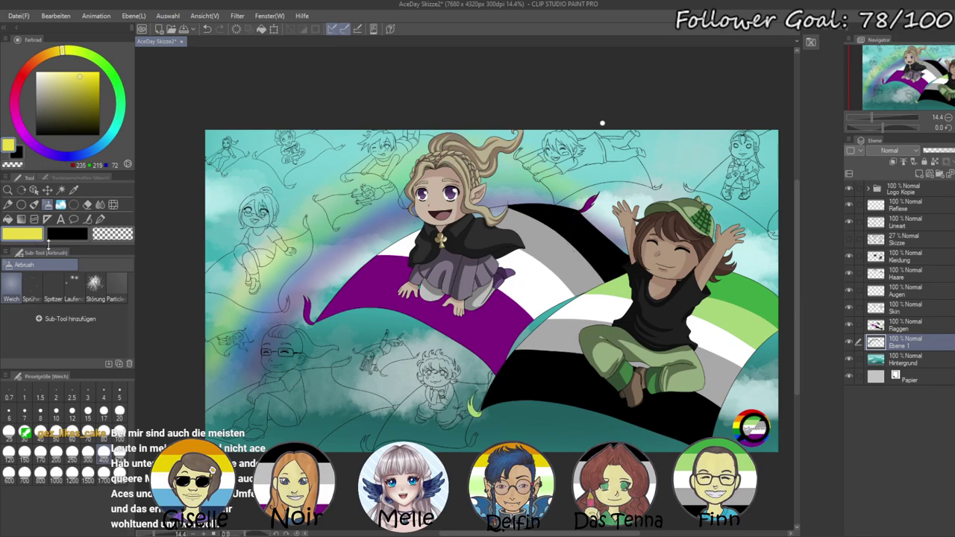
- Airbrush an orange (224, 121, 25) band along the outside of the rainbow's yellow band
left_click_drag(58, 52, 41, 58)
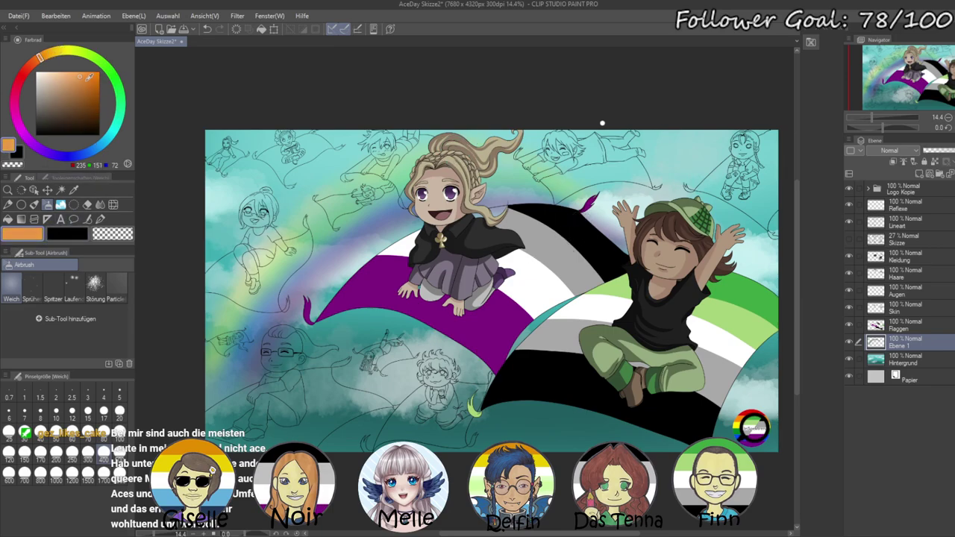
left_click(91, 78)
left_click_drag(209, 306, 276, 220)
mouse_move(221, 271)
left_mouse_down()
mouse_move(307, 184)
mouse_move(433, 140)
left_mouse_up()
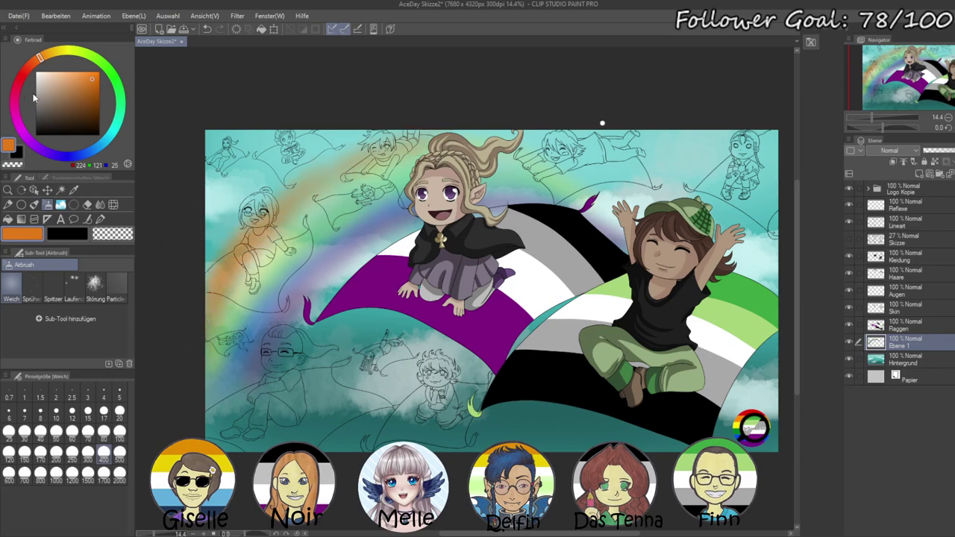
- Airbrush a red (224, 41, 25) outermost band across the whole rainbow and rename its layer Regenbogen
left_click(28, 67)
left_click(24, 73)
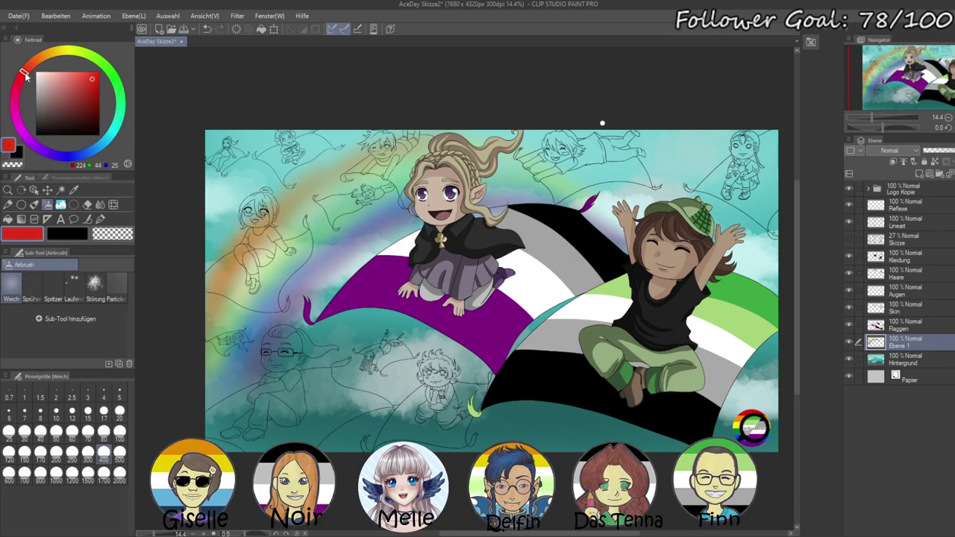
mouse_move(200, 273)
left_mouse_down()
mouse_move(186, 289)
mouse_move(299, 179)
mouse_move(350, 149)
mouse_move(396, 142)
mouse_move(518, 123)
mouse_move(563, 174)
mouse_move(630, 203)
left_mouse_up()
left_click_drag(501, 120, 616, 190)
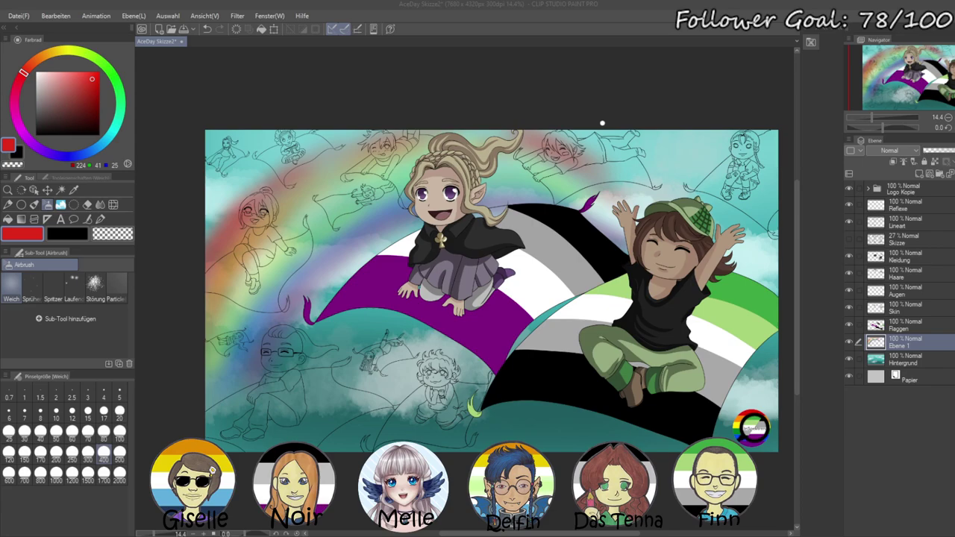
scroll(605, 411, "down", 2)
scroll(611, 370, "up", 3)
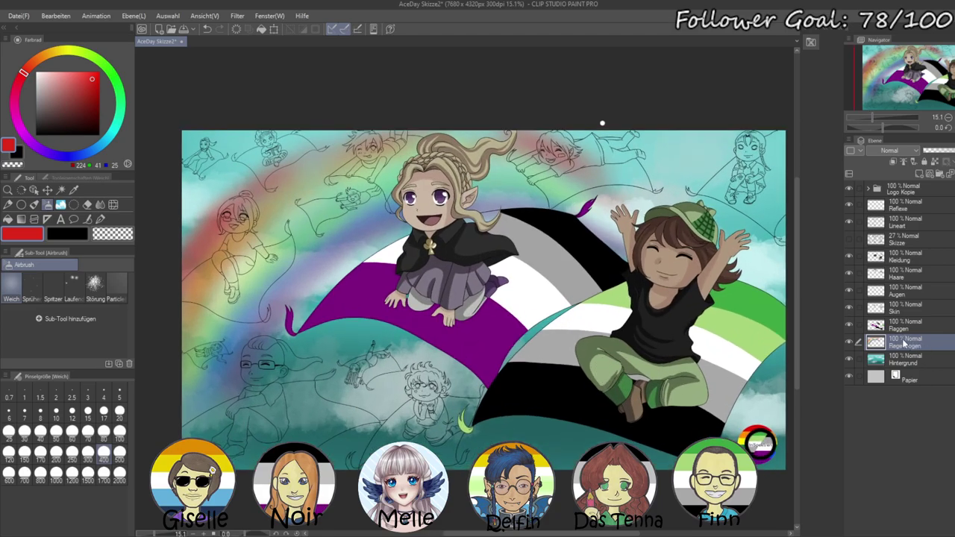
- Make the Lineart layer active for work on the outlined characters in the upper part of the sky
scroll(574, 296, "down", 1)
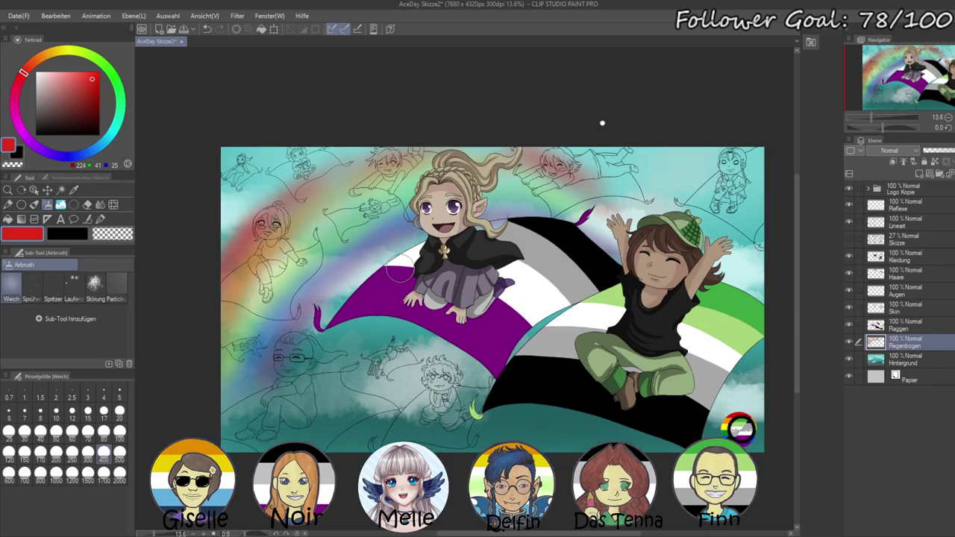
scroll(253, 342, "up", 1)
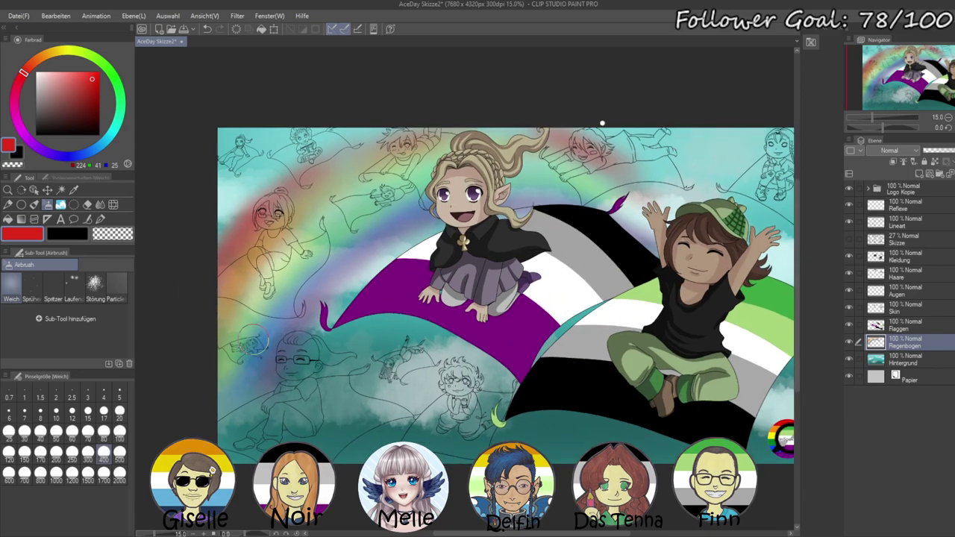
scroll(337, 277, "up", 1)
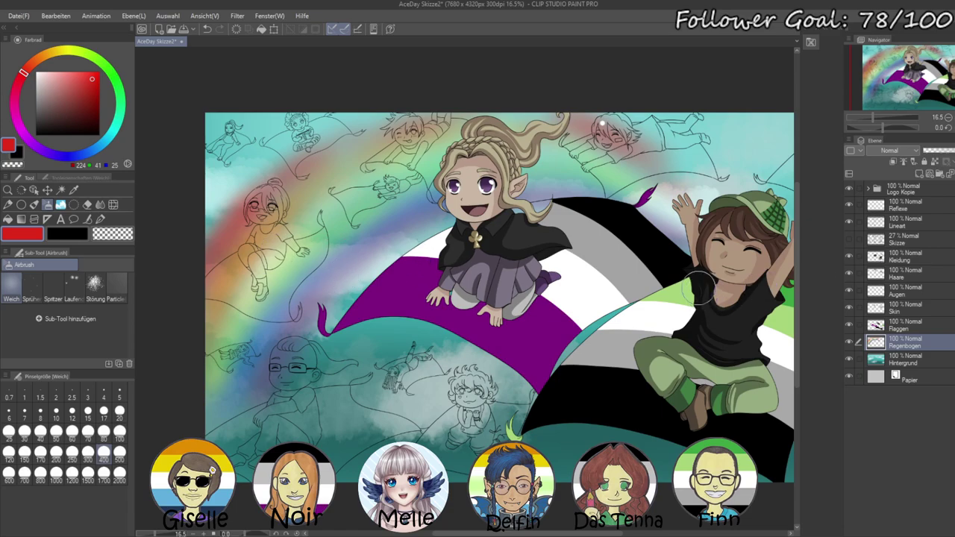
left_click_drag(638, 208, 604, 272)
left_click(909, 311)
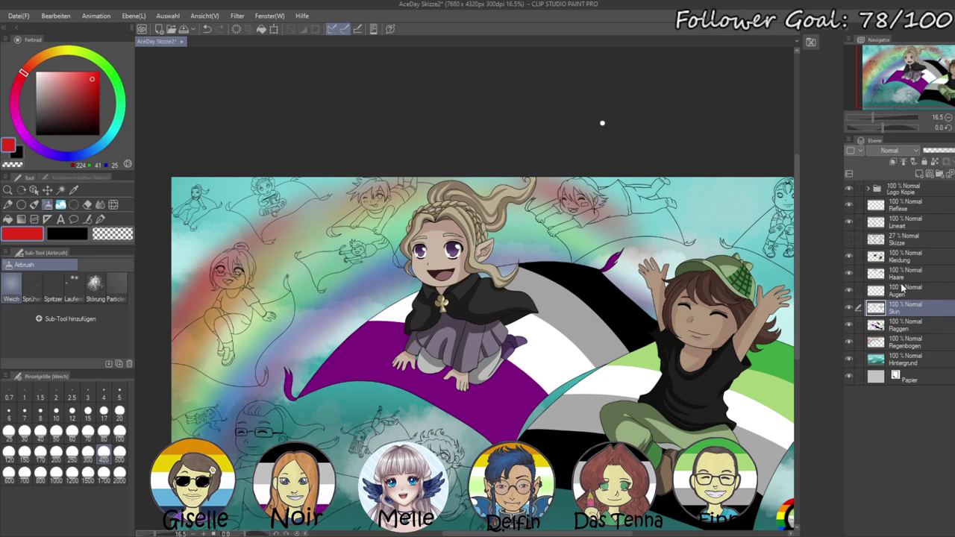
left_click(899, 225)
scroll(589, 221, "up", 4)
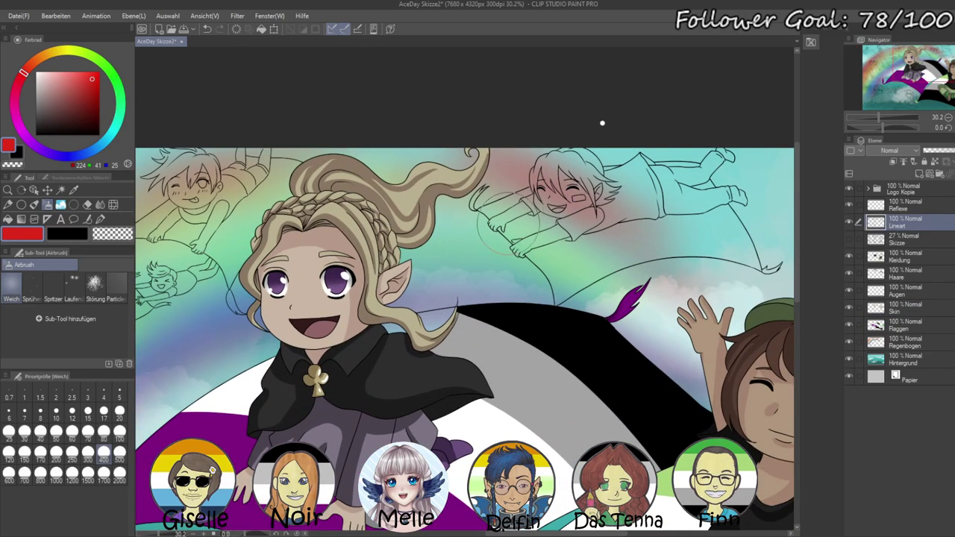
- Select the face, both bare arms and the ear of the flying short-haired character with Auto Select on the Lineart layer
scroll(509, 225, "up", 1)
left_click_drag(642, 238, 526, 279)
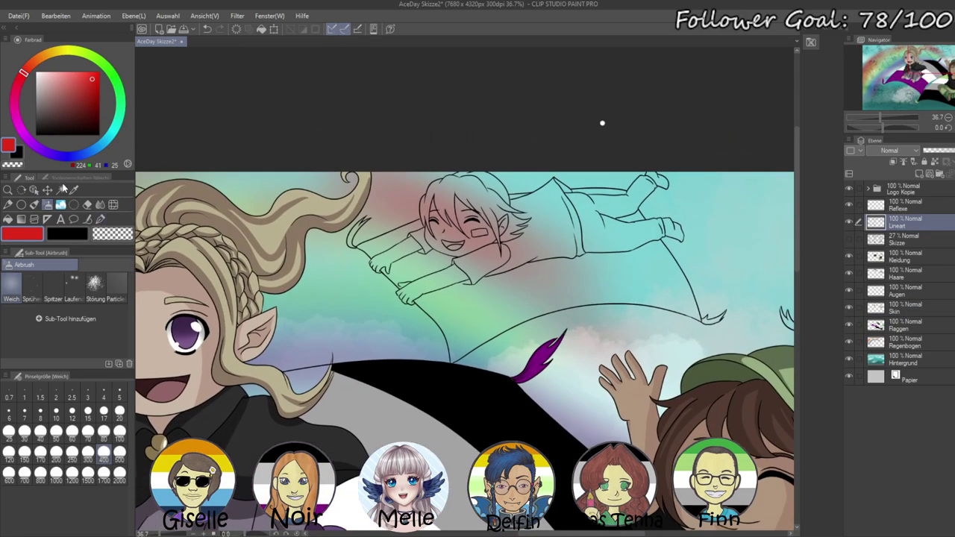
left_click(61, 190)
left_click(458, 242)
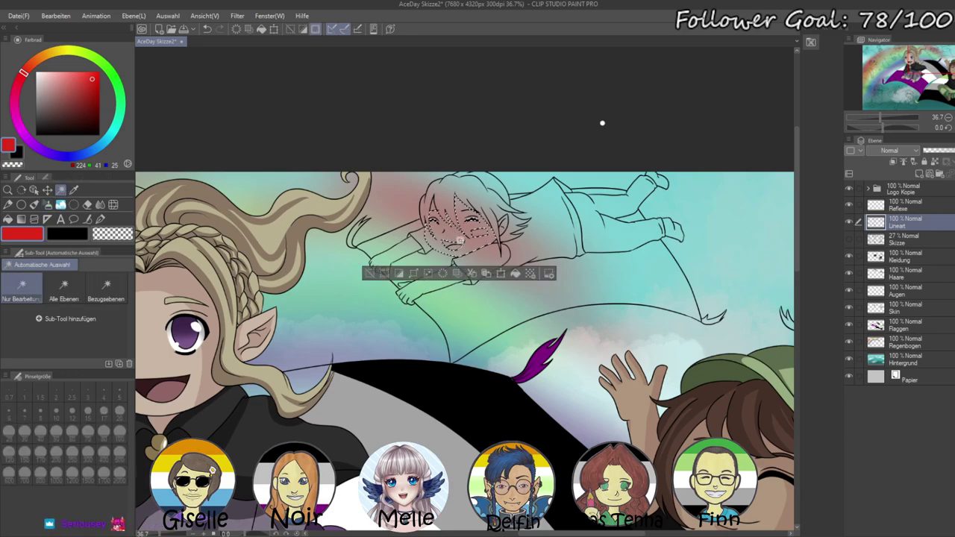
scroll(458, 245, "up", 4)
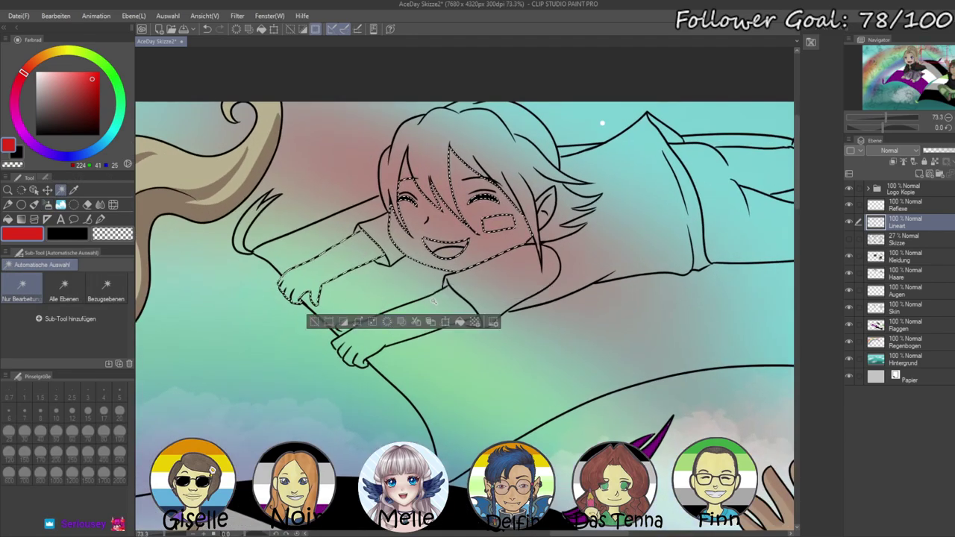
left_click(433, 301, "shift")
mouse_move(716, 274)
left_mouse_down()
mouse_move(628, 281)
mouse_move(651, 283)
left_mouse_up()
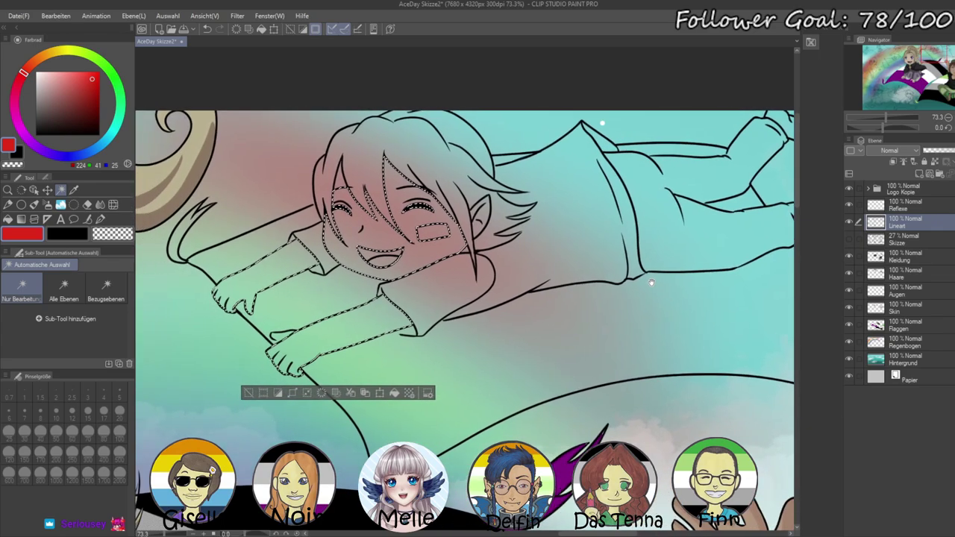
scroll(581, 208, "left", 2)
left_click(508, 227)
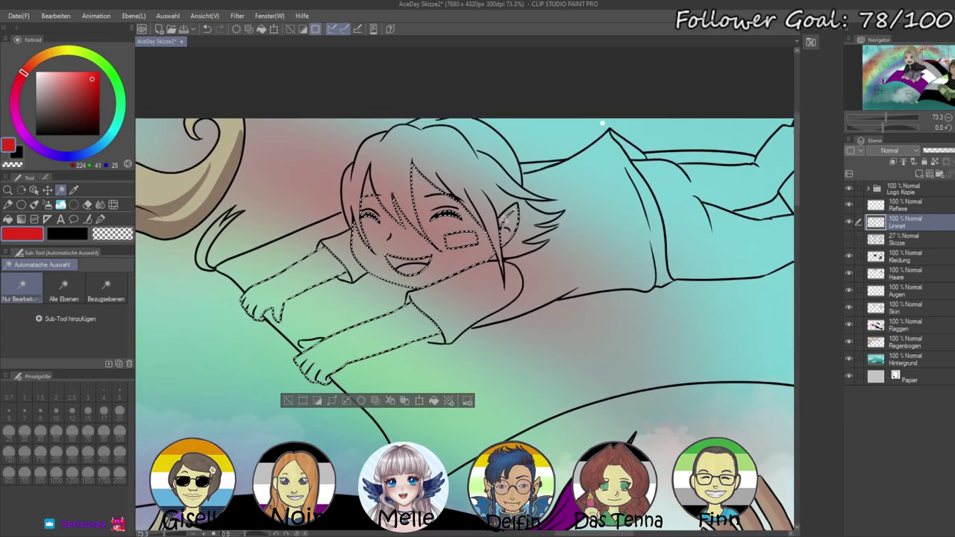
- Fill the selected face, arms and ear with muted brown (126, 107, 90) on the Skin layer and clear the selection
left_click(40, 57)
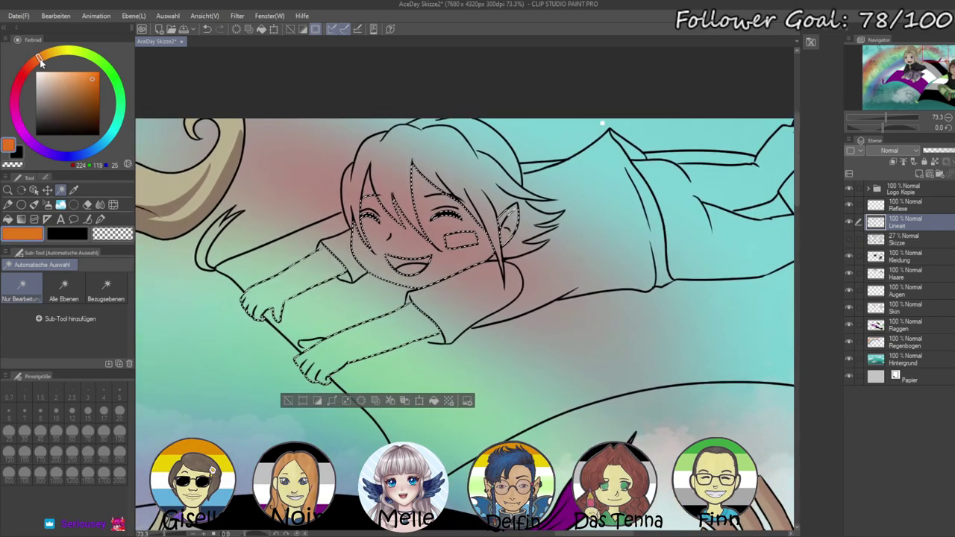
left_click(54, 109)
left_click_drag(56, 106, 55, 101)
key("alt+BackSpace")
key("ctrl+z")
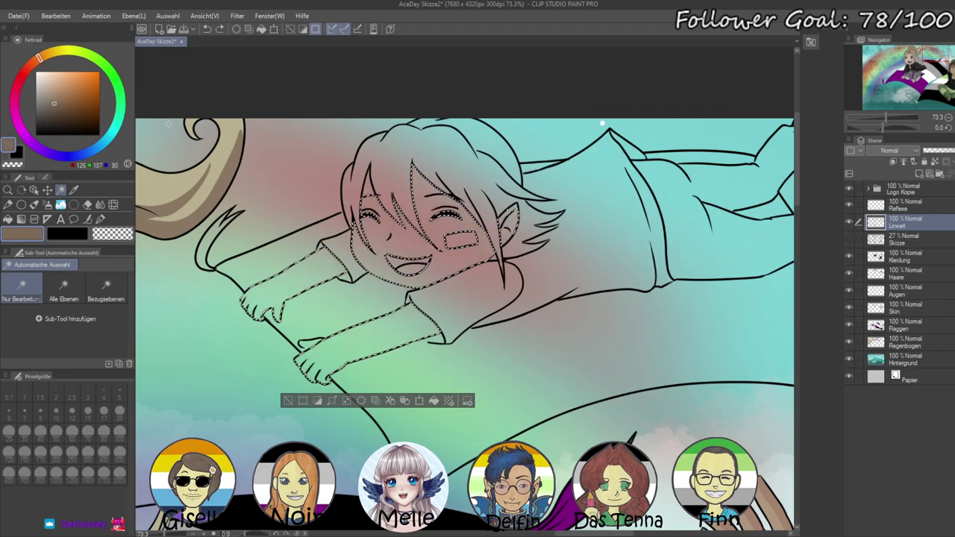
left_click(881, 312)
key("alt+BackSpace")
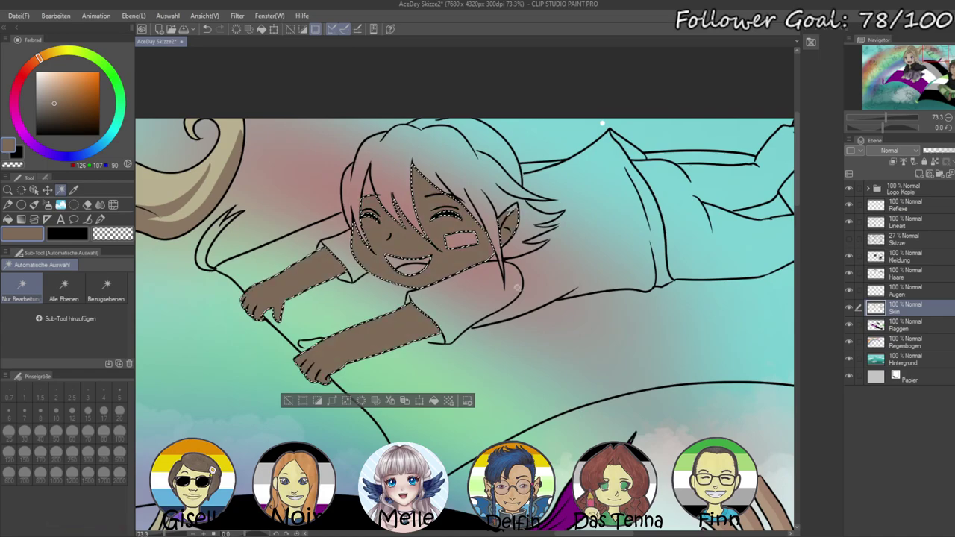
scroll(366, 220, "up", 5)
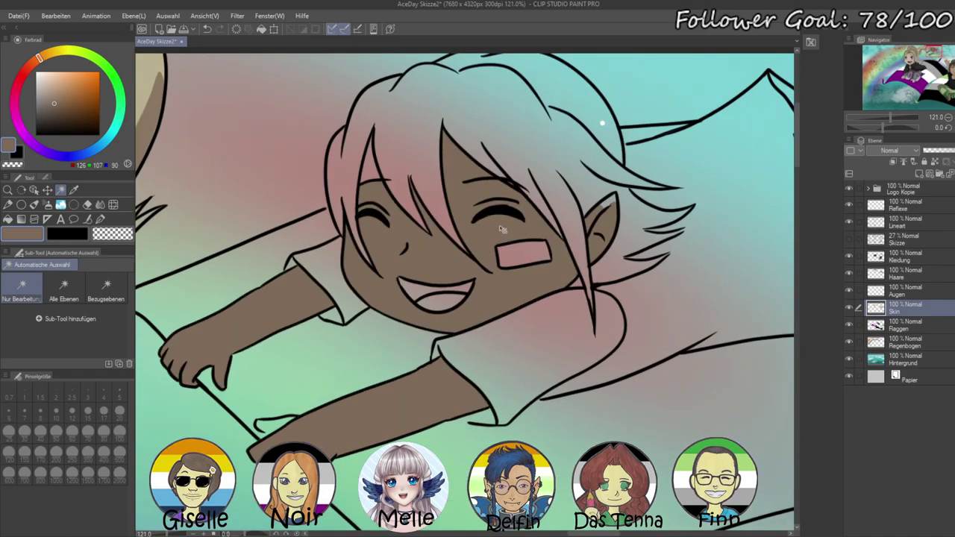
key("ctrl+d")
- Paint over the unfilled skin gaps beside the hair strands and at the ear tip using the pen at size 20
scroll(408, 249, "up", 1)
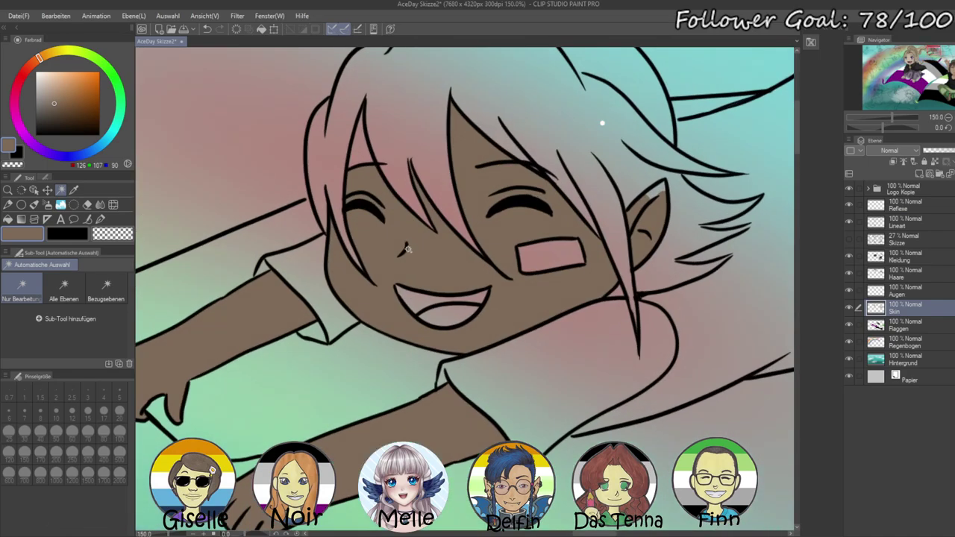
left_click(100, 219)
left_click(120, 411)
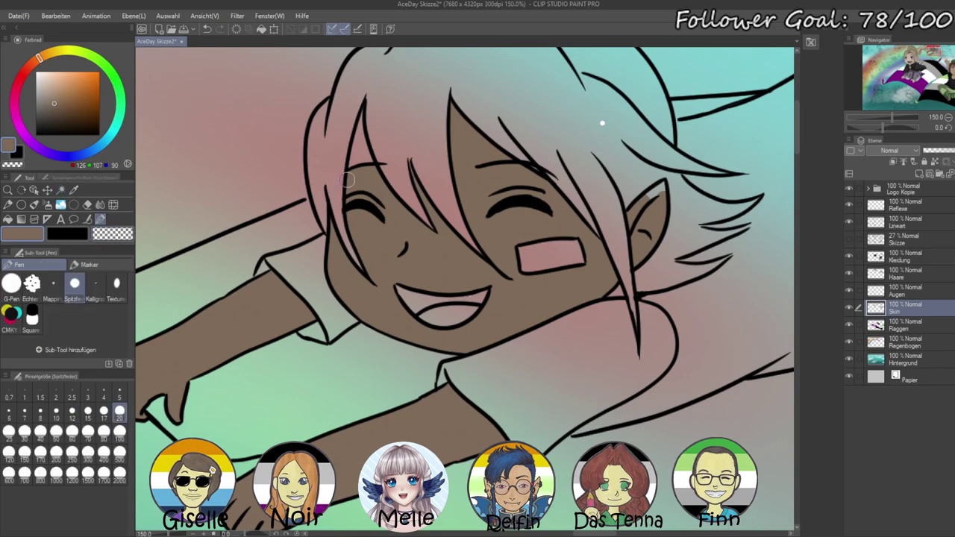
mouse_move(357, 147)
left_mouse_down()
mouse_move(350, 179)
mouse_move(360, 135)
mouse_move(373, 191)
mouse_move(362, 122)
left_mouse_up()
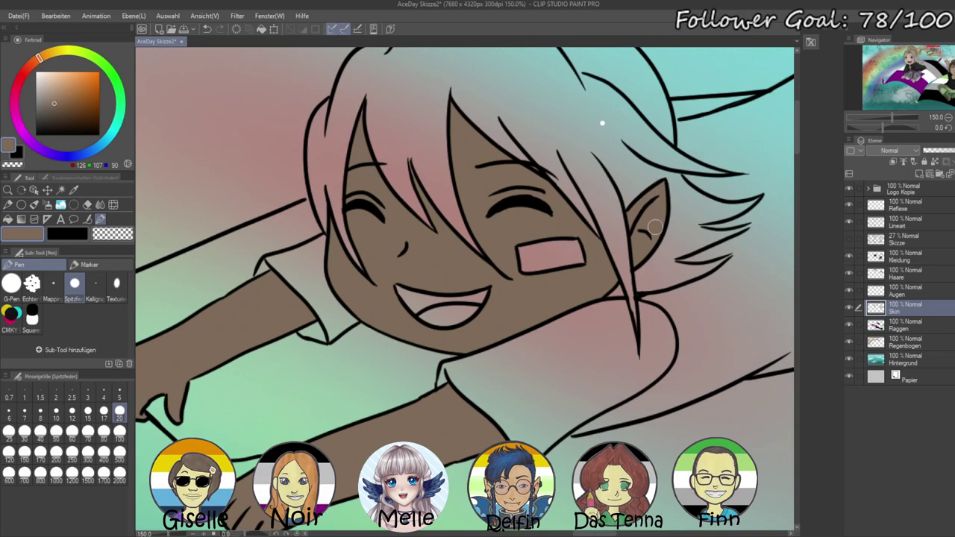
- Select the upper mouth interior from the Lineart layer, fill it with dark red-brown (74, 51, 48) on the Skin layer, and deselect
left_click_drag(39, 58, 24, 71)
left_click(71, 112)
left_click_drag(401, 286, 416, 310)
key("ctrl+z")
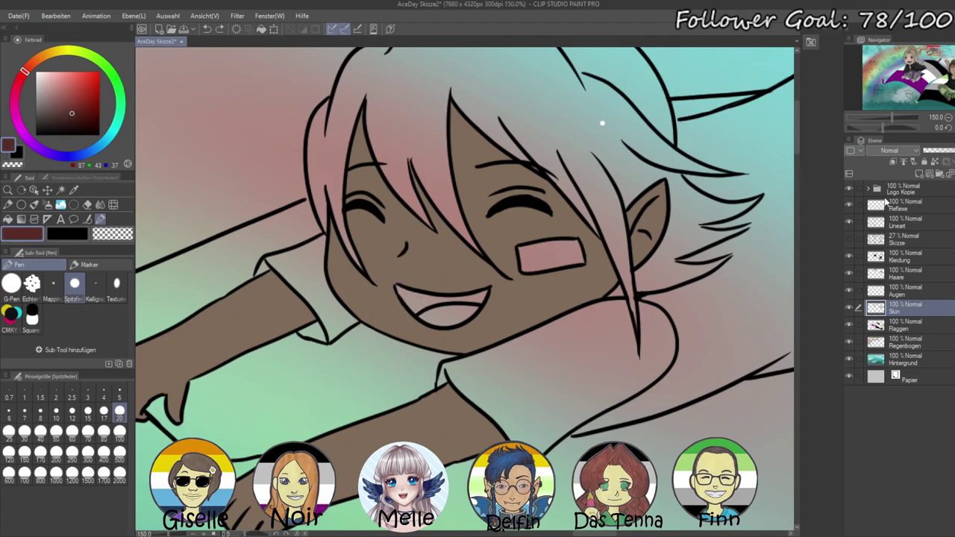
left_click(898, 225)
left_click(60, 190)
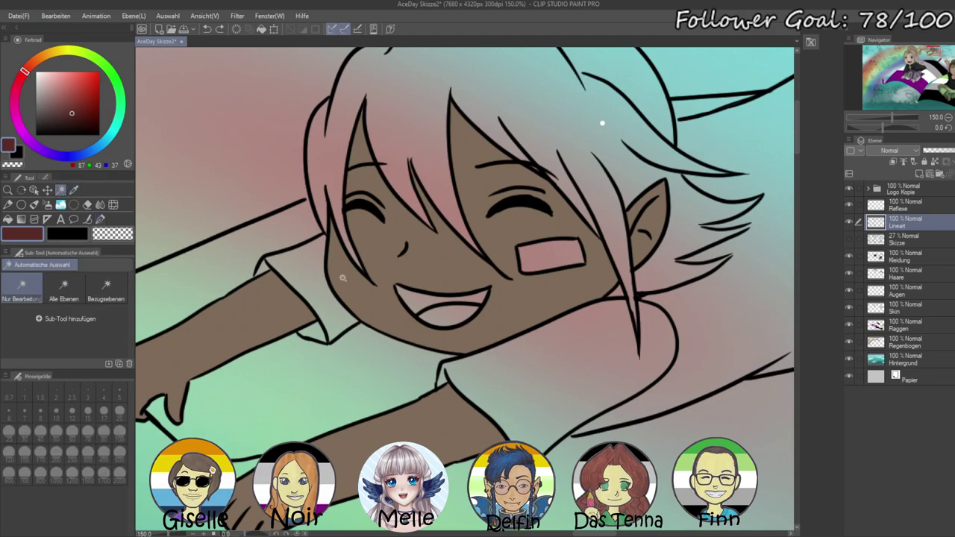
left_click(409, 303)
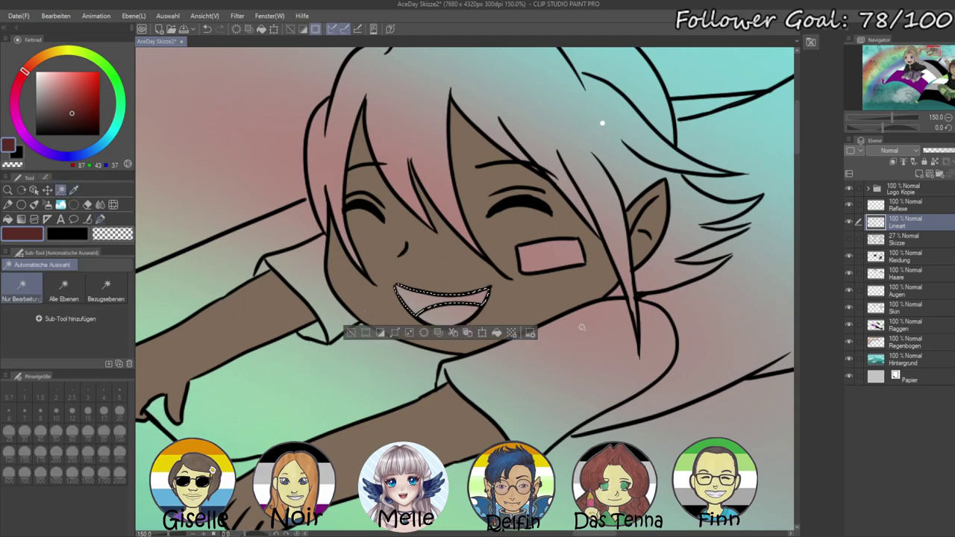
left_click(897, 309)
left_click_drag(62, 116, 58, 117)
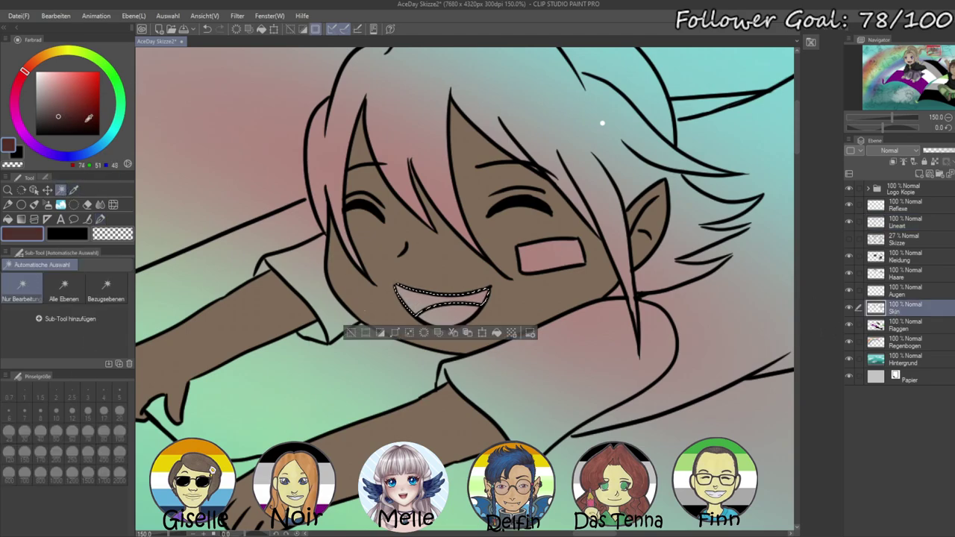
key("alt+Delete")
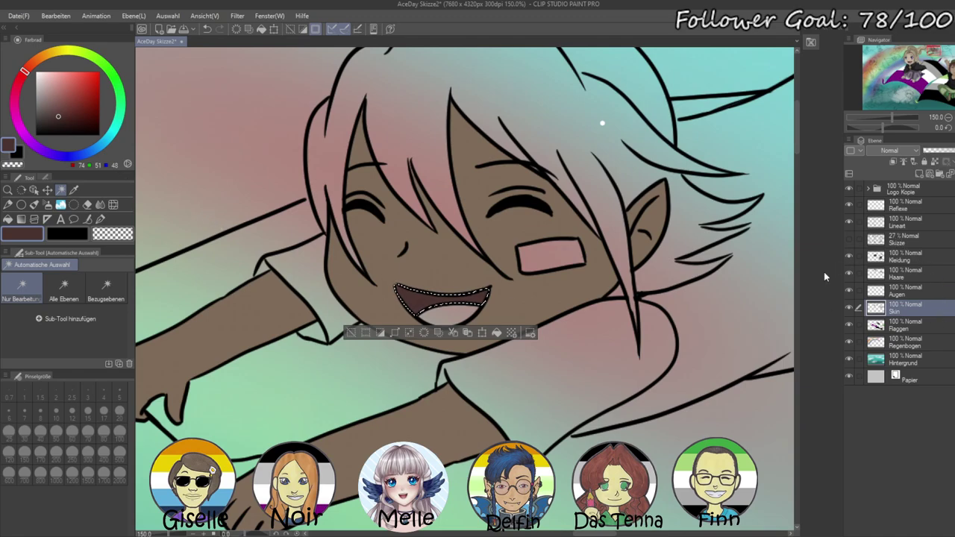
key("ctrl+d")
- Select the tongue area, fill it with dusty pink (151, 112, 107) on the Skin layer, and clear the selection
left_click(446, 319)
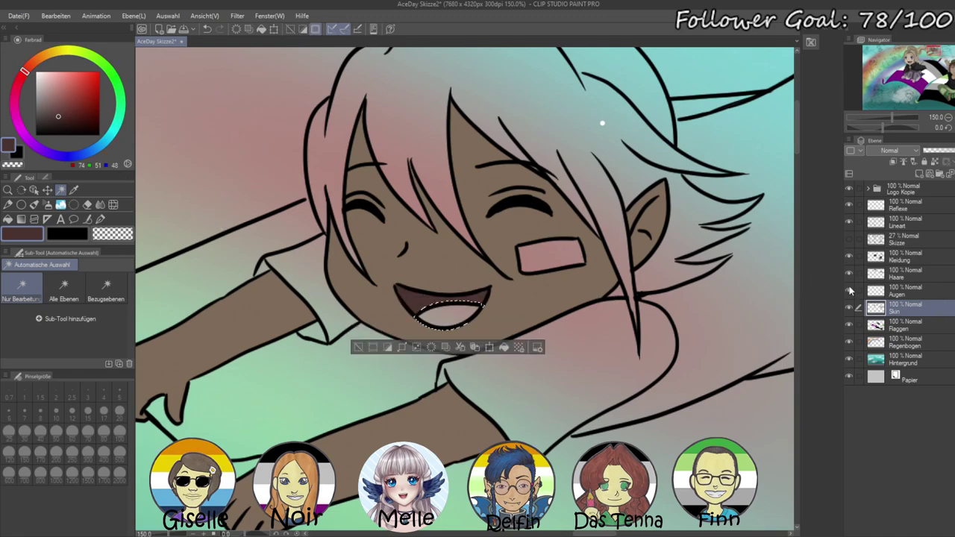
left_click_drag(62, 96, 49, 105)
key("alt+Delete")
left_click(54, 98)
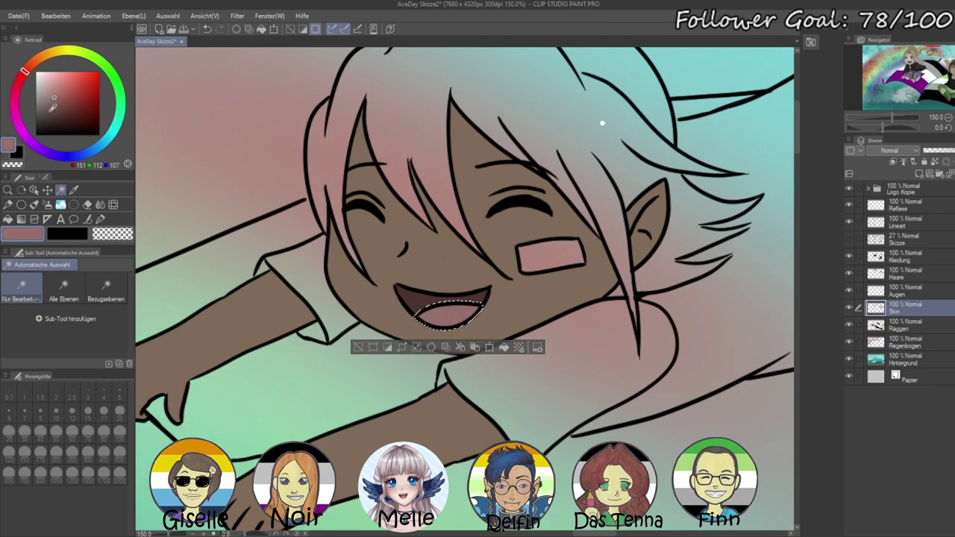
key("ctrl+d")
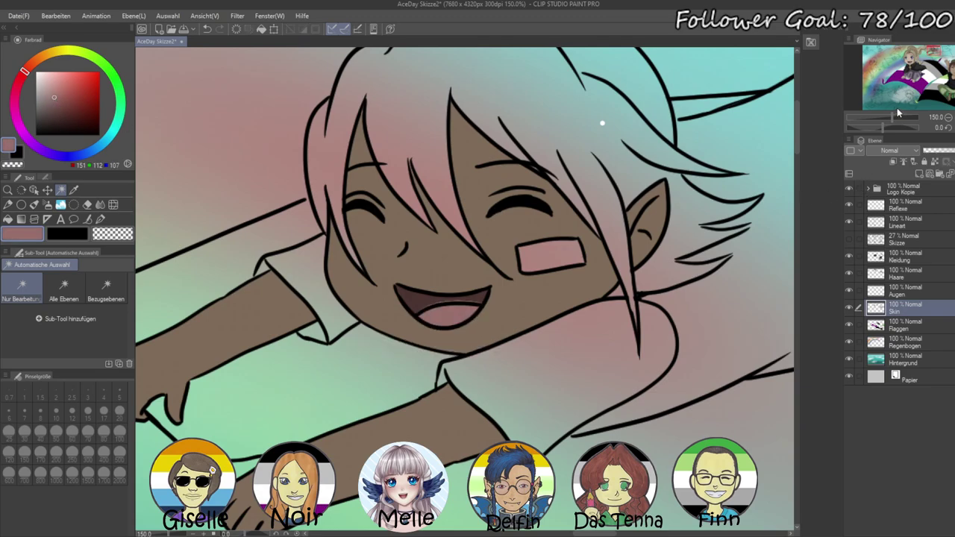
- Sample the dark mouth colour and paint over the light gap above the tongue line with the pen at size 15
left_click_drag(882, 128, 890, 127)
left_click_drag(892, 118, 900, 118)
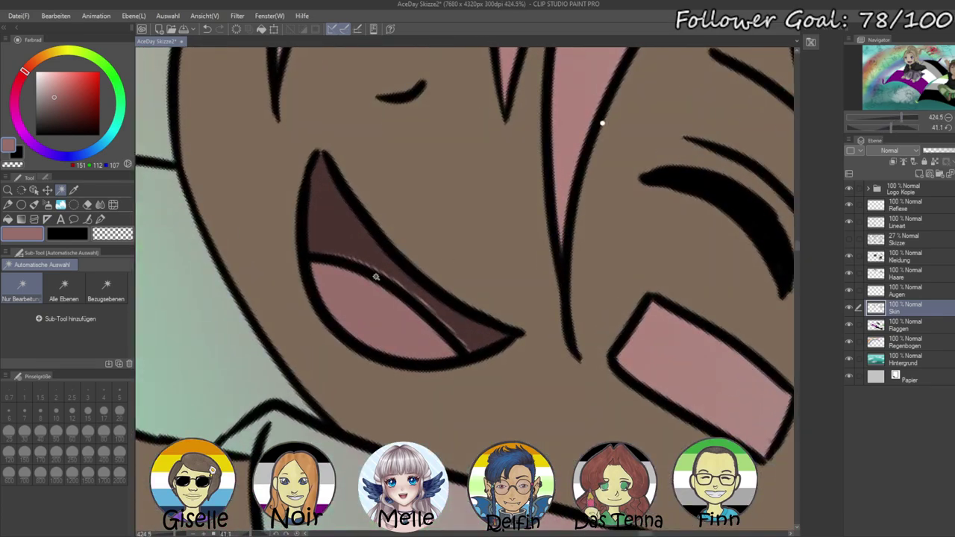
right_click(325, 234)
left_click(100, 218)
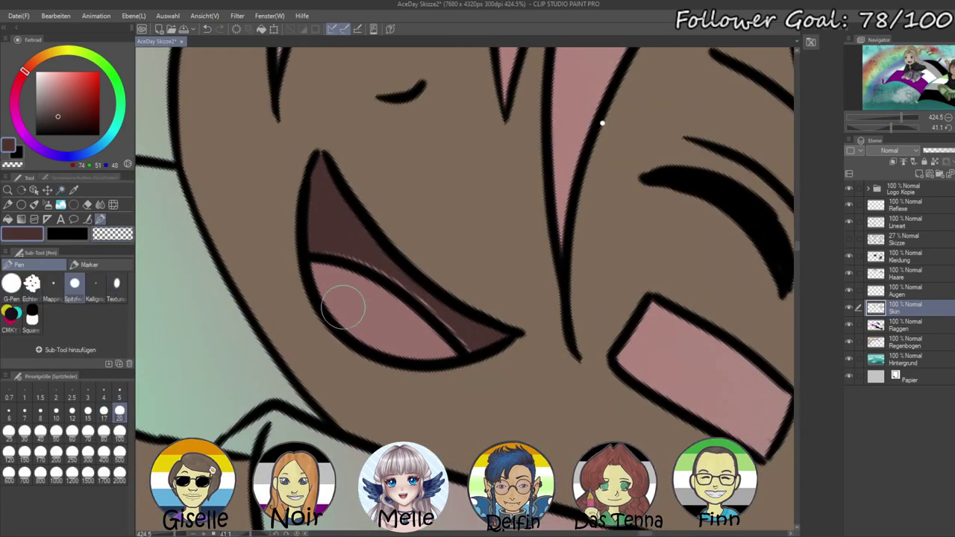
left_click(87, 411)
mouse_move(325, 239)
left_mouse_down()
mouse_move(411, 287)
mouse_move(470, 349)
left_mouse_up()
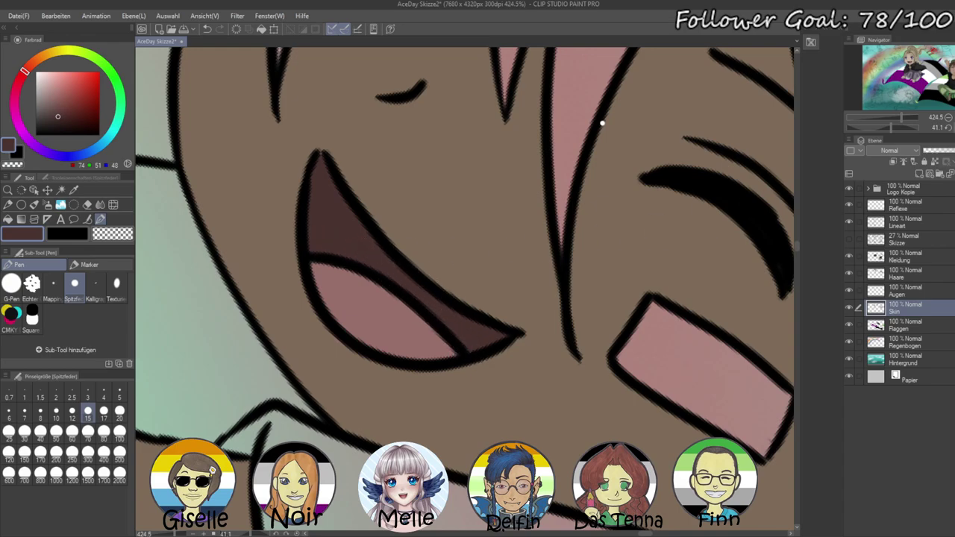
- Select all of the character's hair areas, including the back hair and side tips, with Auto Select on the Lineart layer
left_click(948, 127)
left_click_drag(900, 115, 890, 116)
left_click_drag(751, 197, 715, 217)
left_click(897, 278)
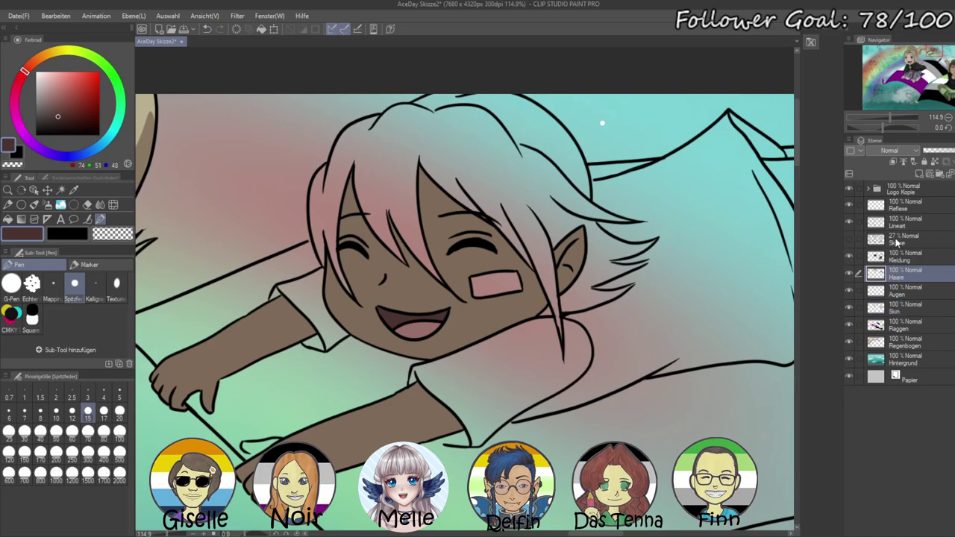
left_click(895, 224)
left_click(61, 189)
left_click(379, 161)
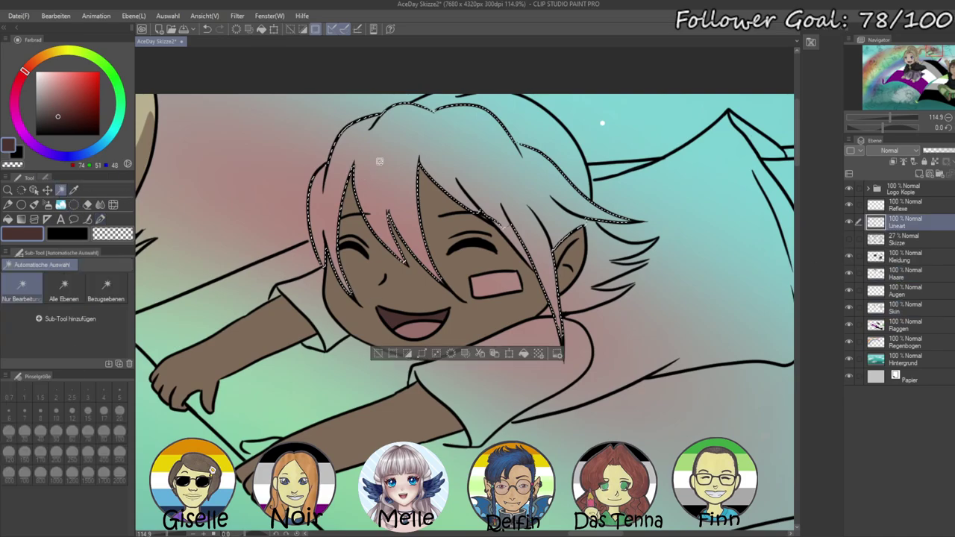
left_click(531, 134, "shift")
left_click(604, 248, "shift")
left_click(432, 105, "shift")
- Fill the selected hair with a very dark reddish brown on the Haare layer and clear the selection
left_click(905, 276)
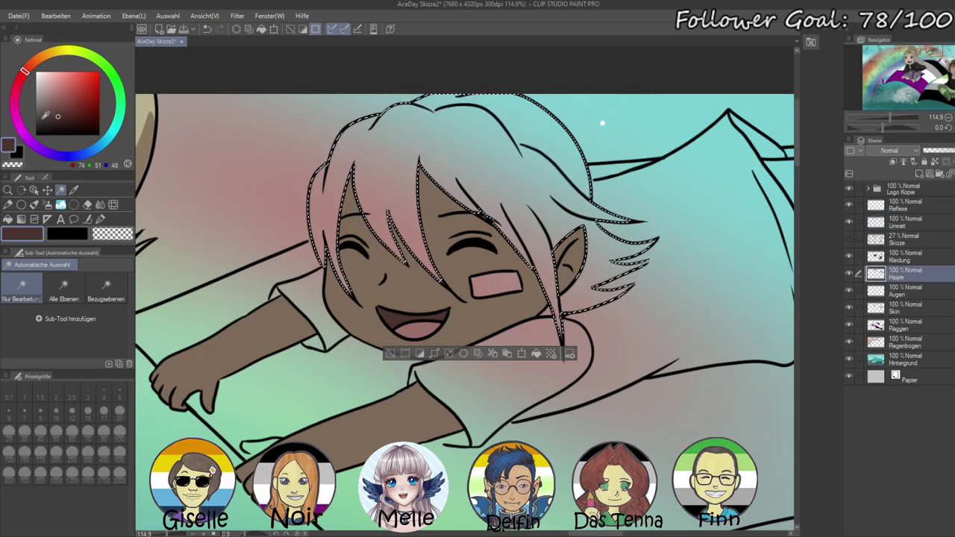
left_click(49, 118)
left_click_drag(24, 72, 22, 74)
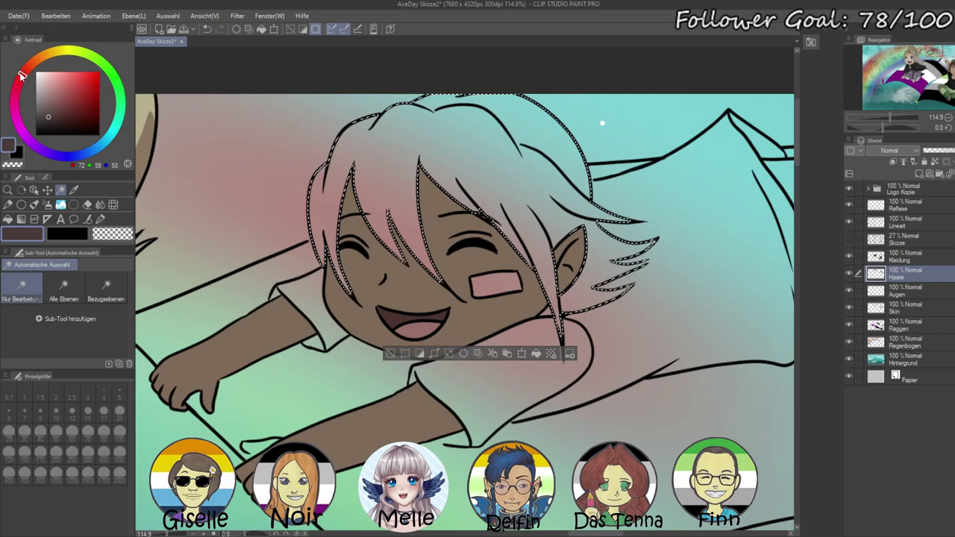
key("alt+BackSpace")
left_click(49, 120)
key("alt+Delete")
key("ctrl+d")
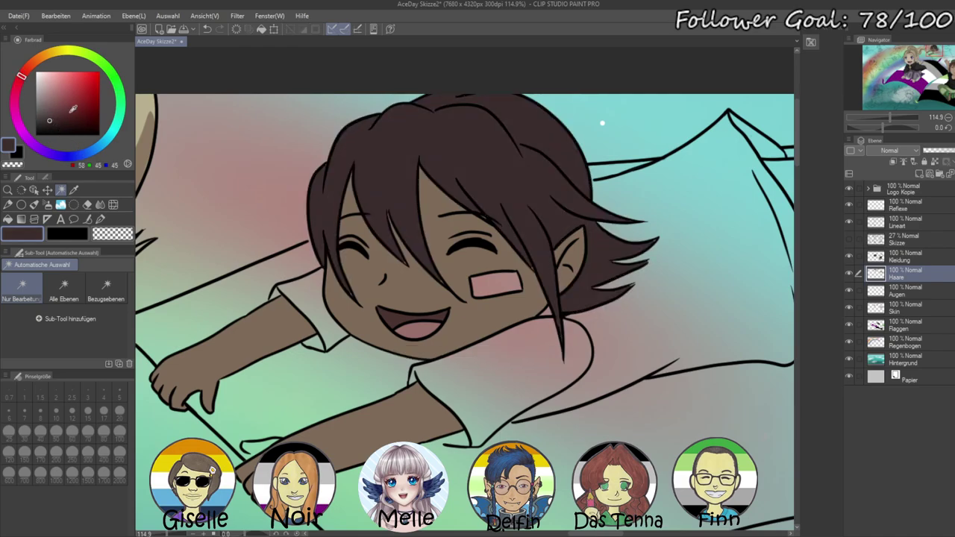
- Touch up unfilled gaps along the hair strands and tips with the pen, adjusting its size between 5, 20 and 8
left_click(101, 219)
left_click_drag(889, 116, 899, 118)
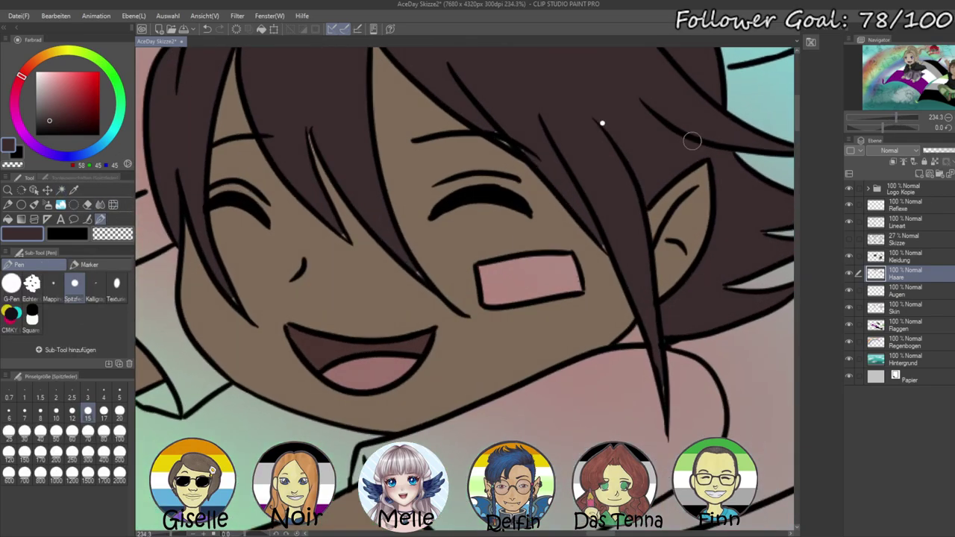
left_click(119, 393)
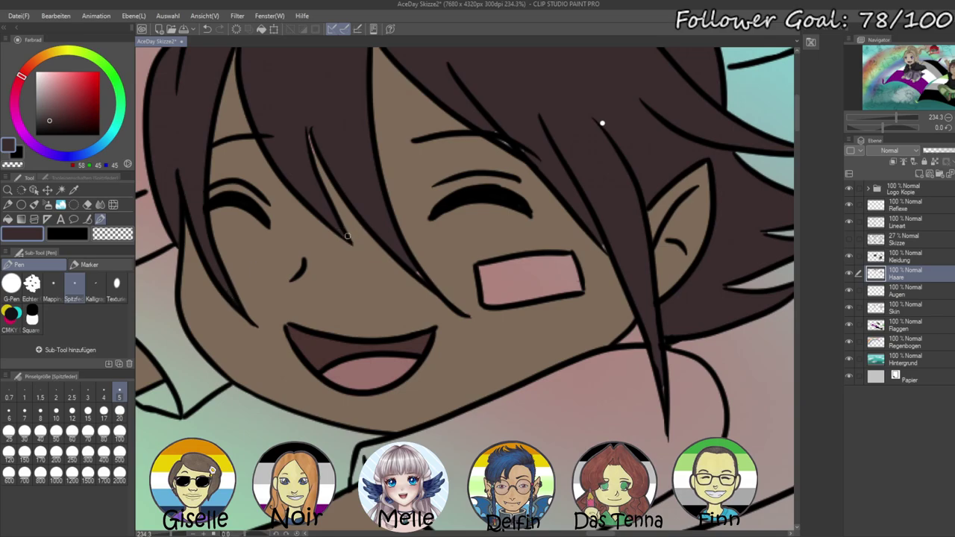
left_click(119, 410)
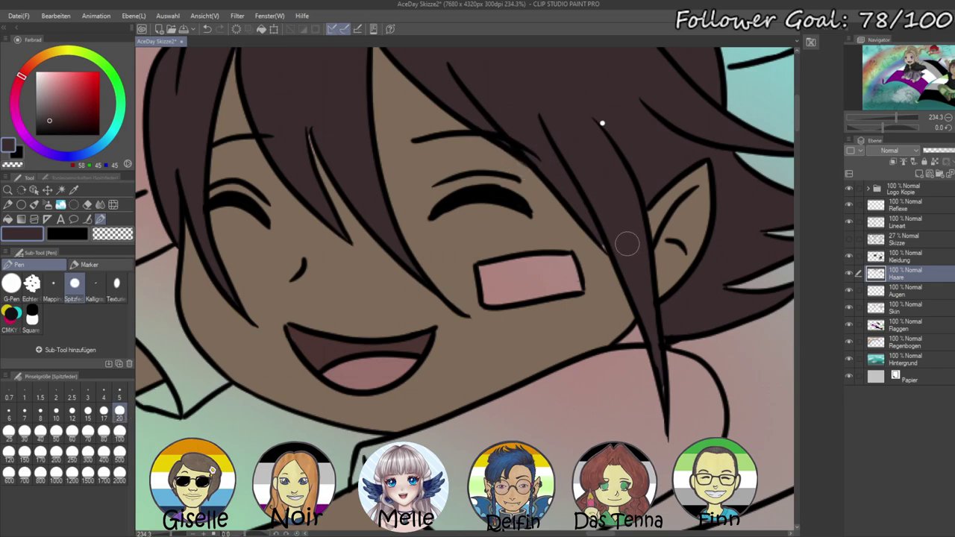
left_click(40, 415)
left_click_drag(650, 286, 484, 332)
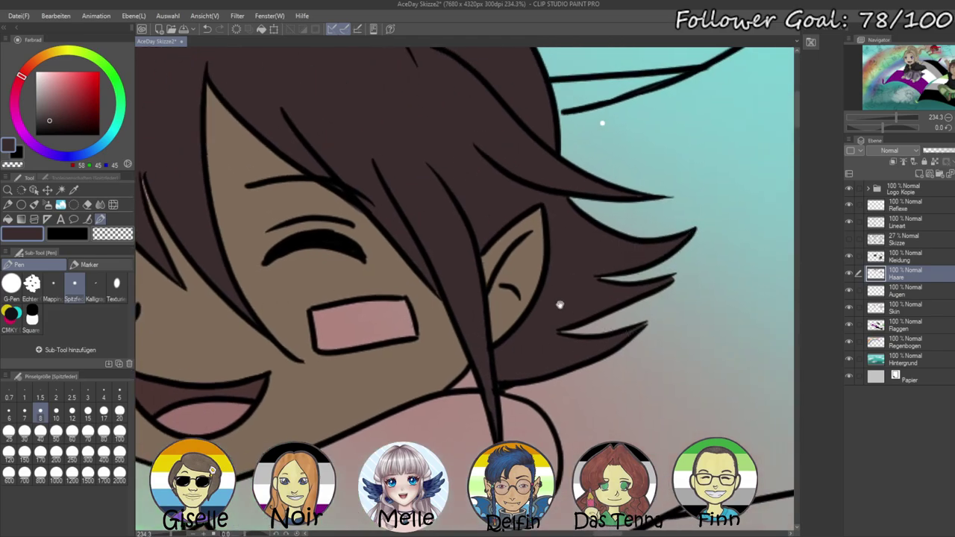
left_click_drag(567, 310, 713, 343)
left_click_drag(636, 266, 679, 415)
left_click_drag(625, 356, 575, 281)
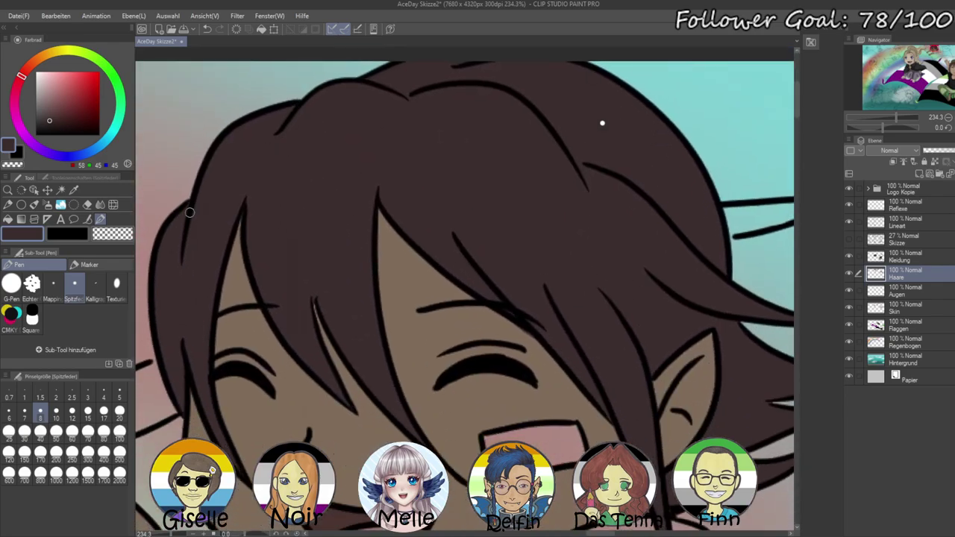
- Select the cheek patch with Auto Select on the Lineart layer and fill it with warm grey (147, 136, 136) on the Kleidung layer
mouse_move(895, 118)
left_mouse_down()
mouse_move(878, 118)
mouse_move(894, 118)
left_mouse_up()
scroll(687, 315, "down", 5)
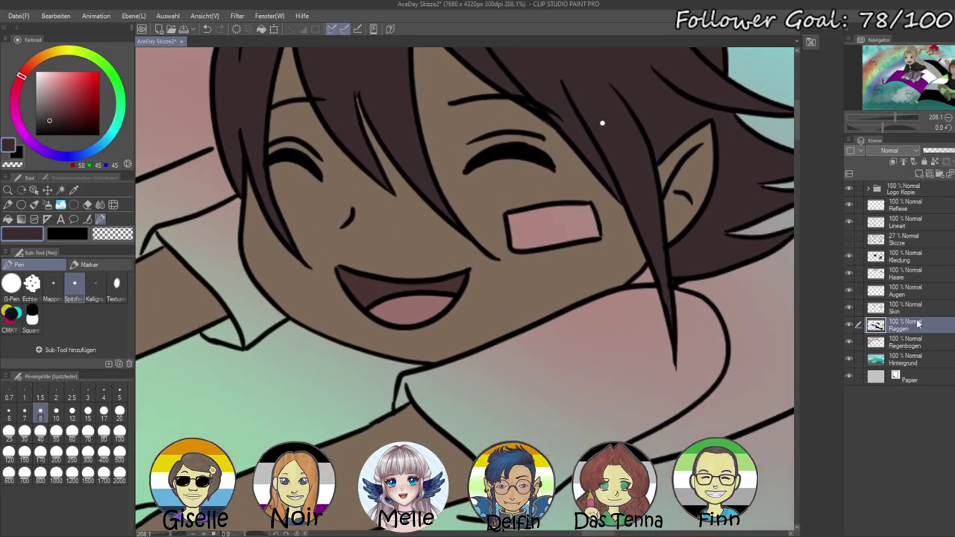
left_click(905, 259)
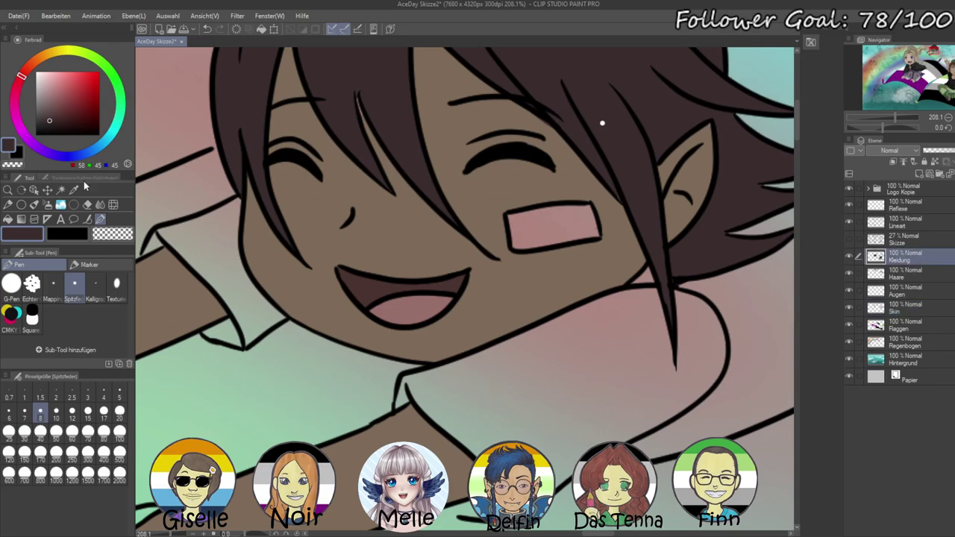
key("w")
left_click(905, 221)
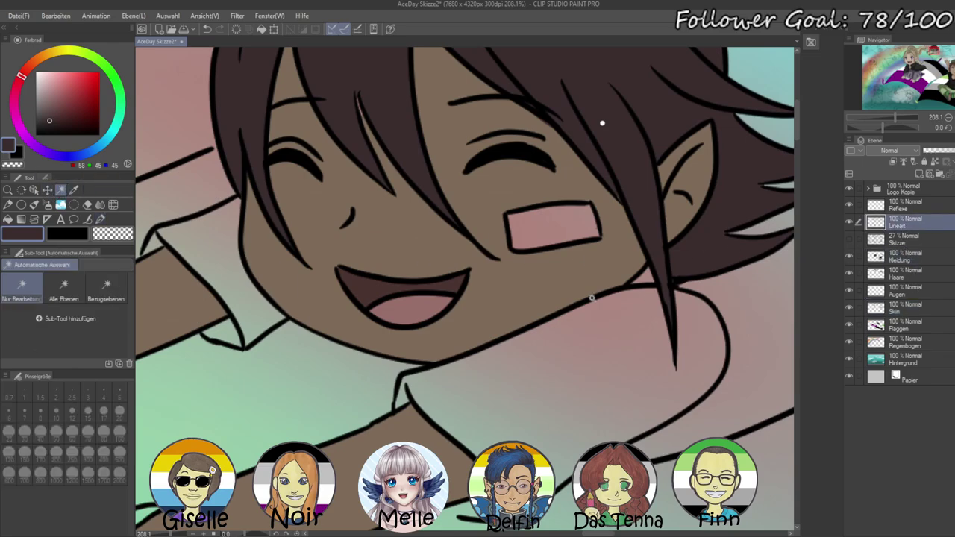
left_click(534, 217)
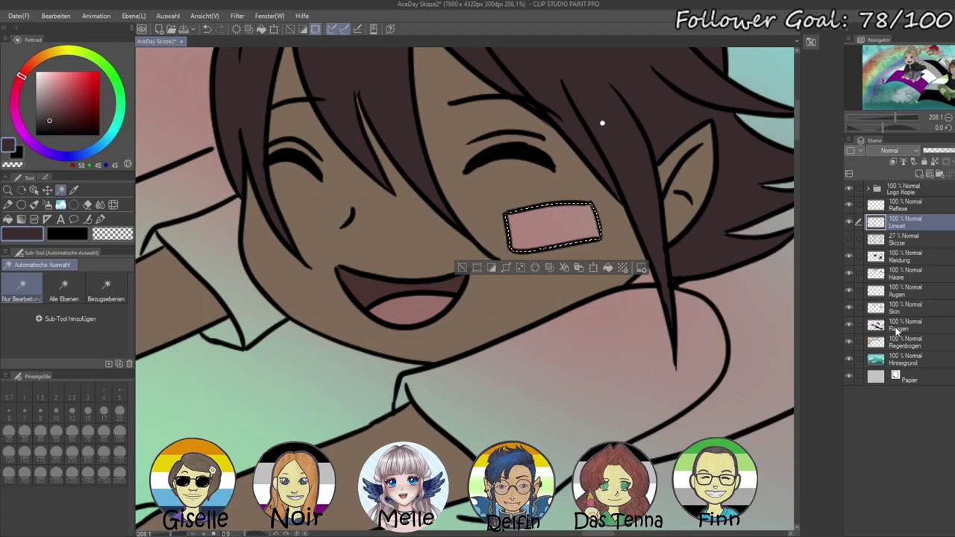
left_click(900, 257)
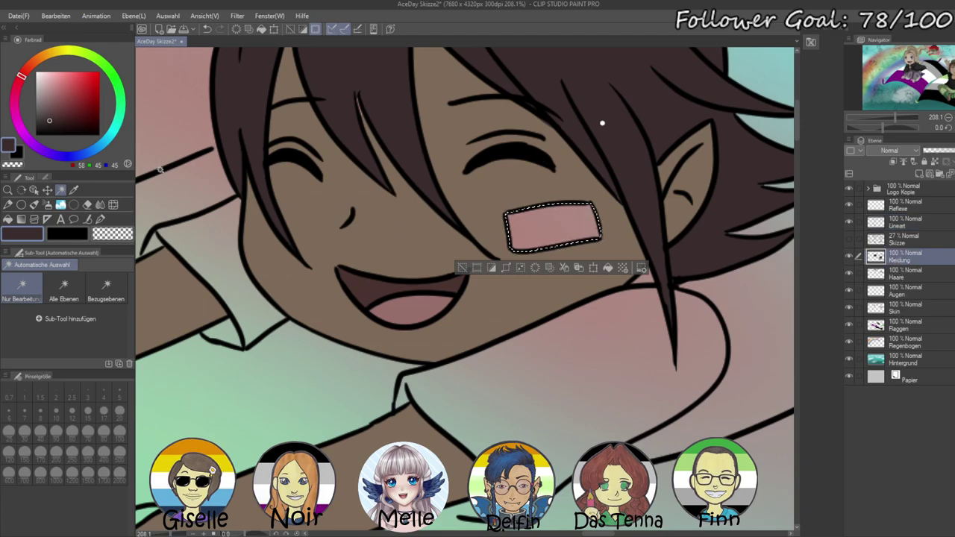
left_click(35, 95)
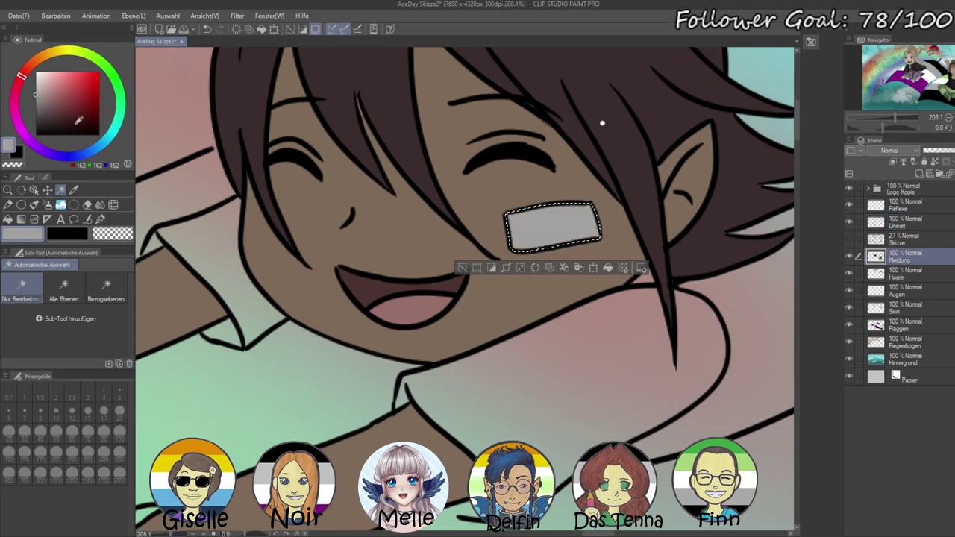
left_click(41, 98)
key("ctrl+d")
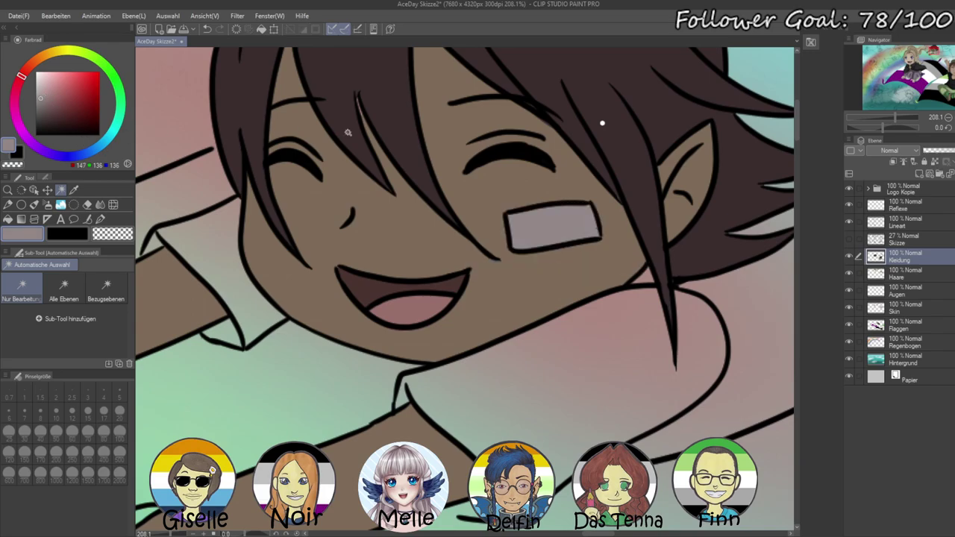
- Select the T-shirt's body and both sleeves from the Lineart layer and fill them with medium blue (68, 132, 162) on the Kleidung layer
left_click_drag(894, 117, 892, 119)
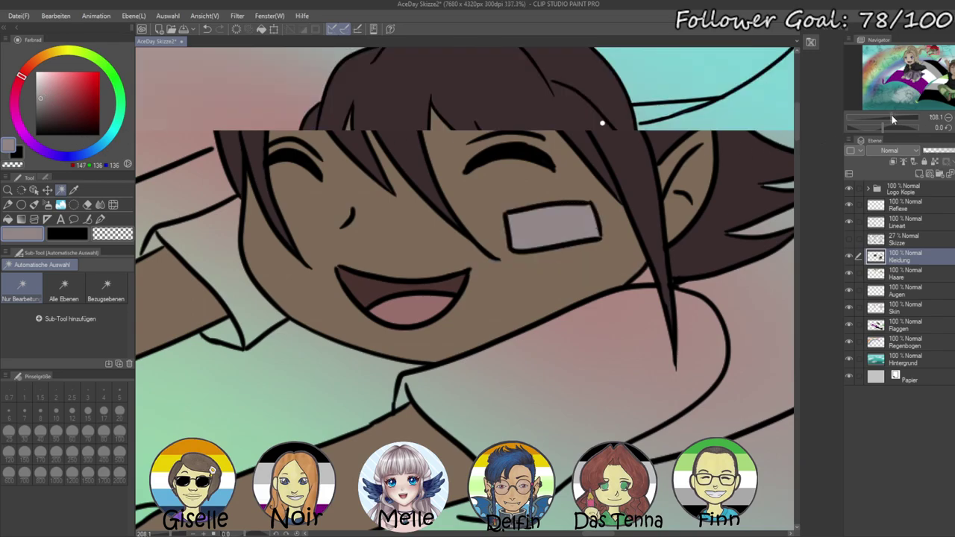
left_click(894, 225)
left_click(314, 276)
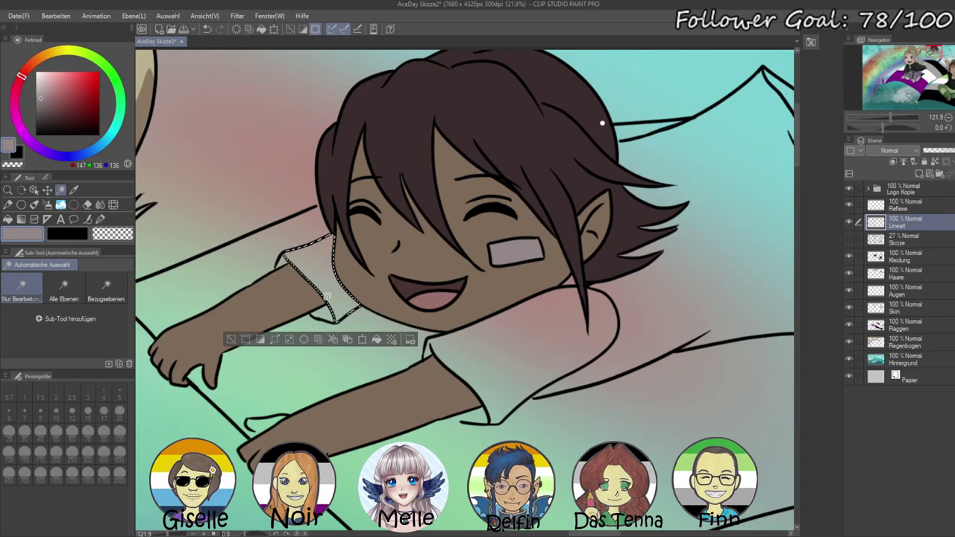
left_click(510, 379, "shift")
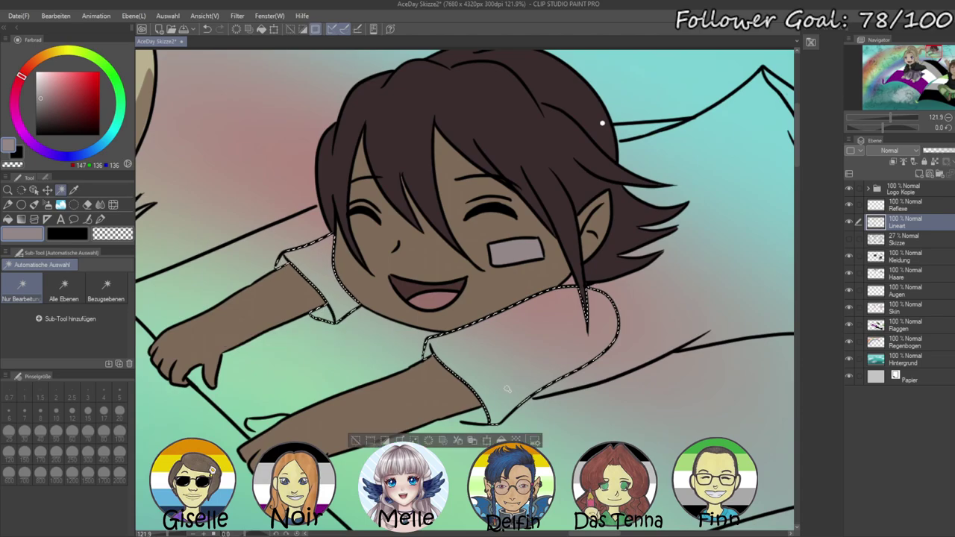
left_click(676, 337, "shift")
left_click_drag(695, 167, 496, 158)
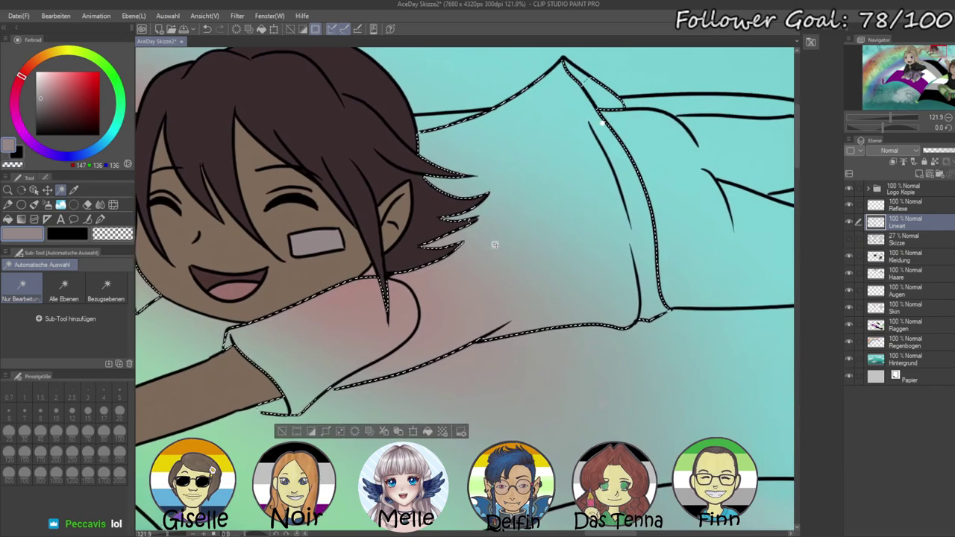
left_click_drag(498, 239, 614, 234)
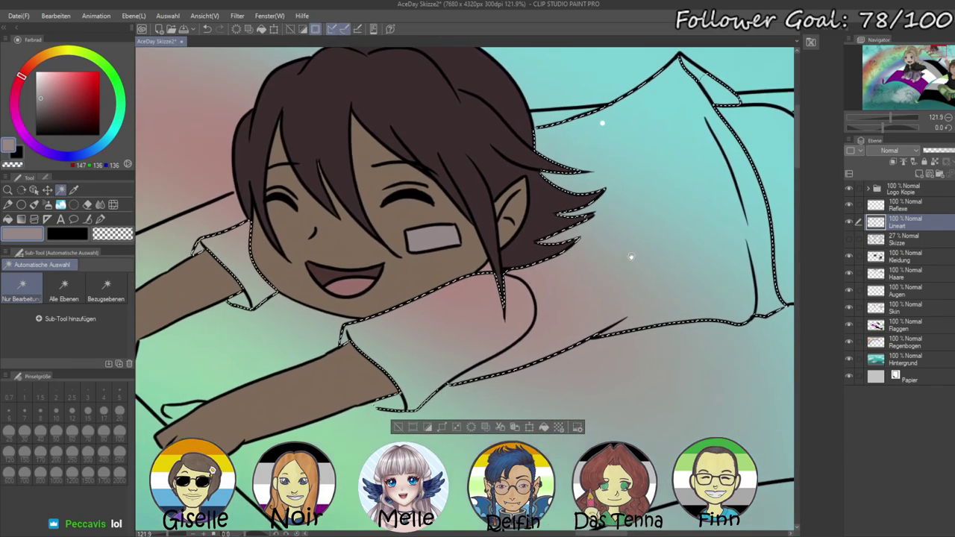
left_click(894, 263)
left_click(103, 147)
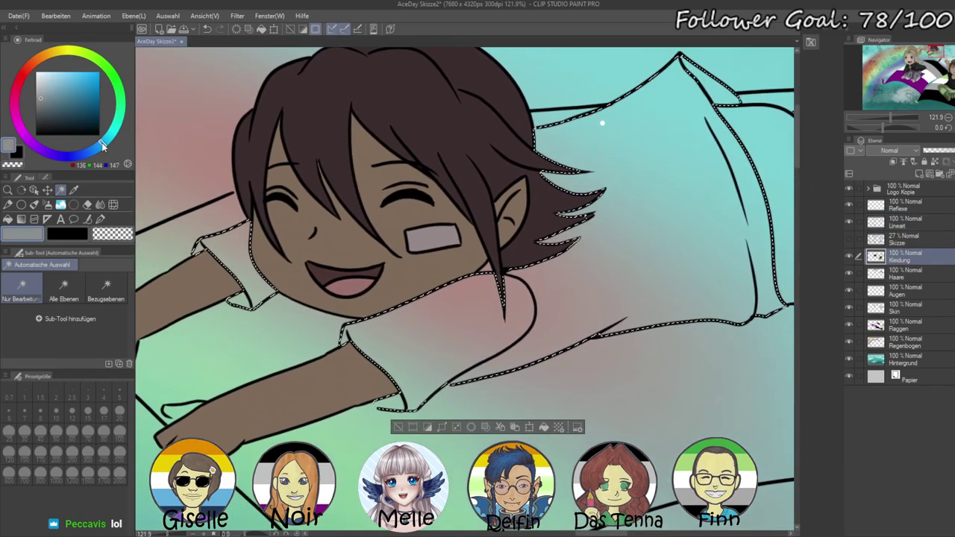
left_click(72, 94)
key("alt+BackSpace")
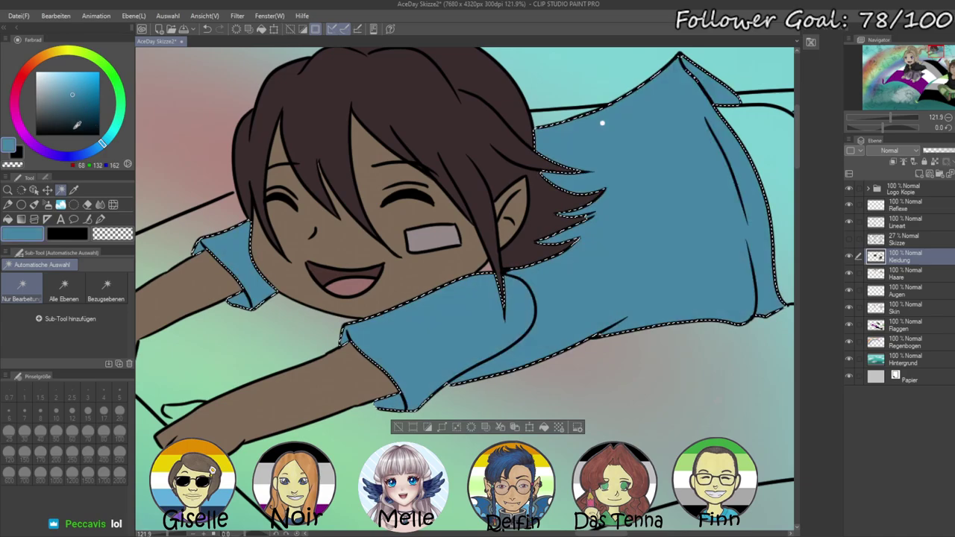
key("ctrl+d")
- Select the uncoloured thumb of the lower hand from the Lineart layer and fill it with the sampled skin colour on the Skin layer
left_click_drag(535, 221, 616, 177)
left_click_drag(520, 261, 647, 232)
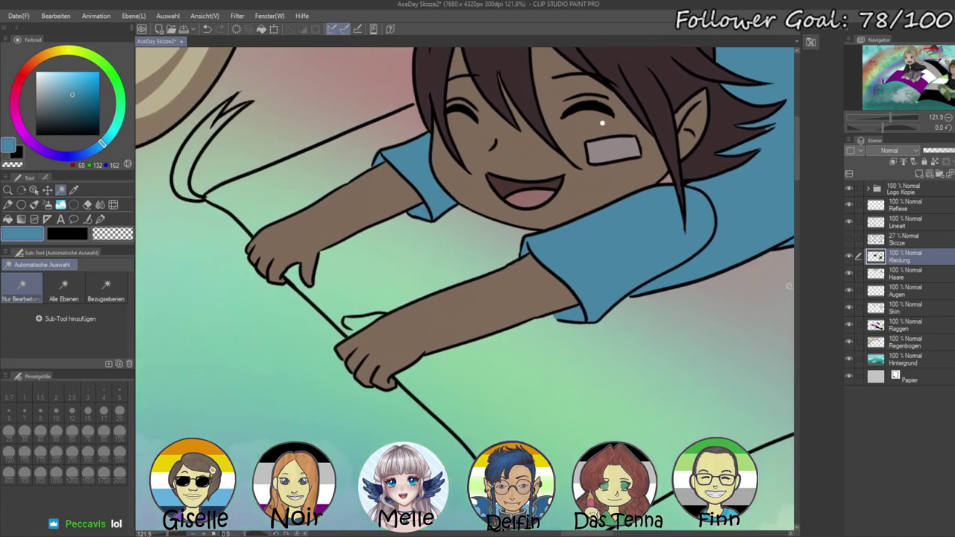
left_click(852, 224)
left_click(363, 321)
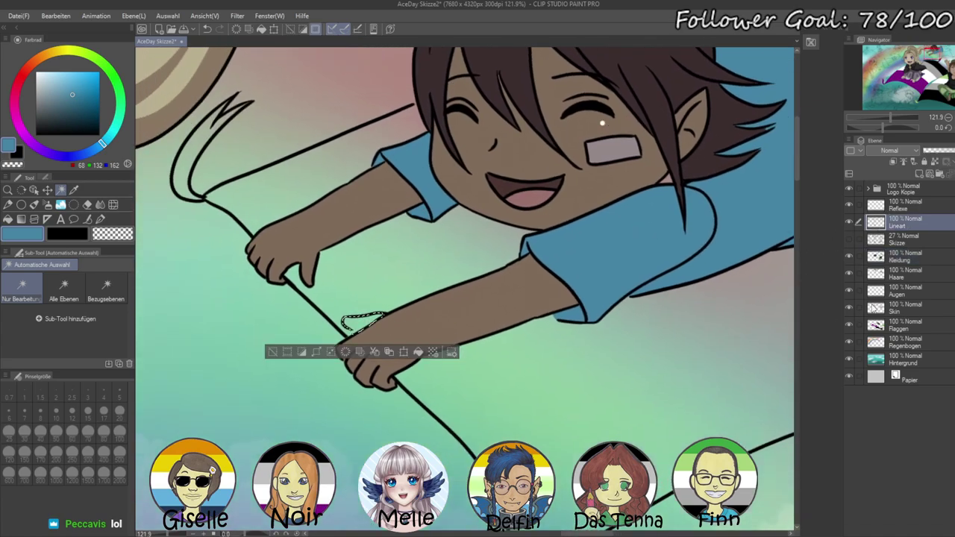
left_click(852, 307)
left_click(511, 271, "alt")
key("ctrl+d")
- Erase the stray skin colour beside the lower hand's thumb using the pen at size 7 with transparent colour
left_click_drag(704, 228, 488, 296)
left_click_drag(349, 371, 678, 330)
left_click_drag(883, 127, 895, 126)
left_click_drag(889, 118, 895, 118)
left_click_drag(738, 313, 676, 233)
left_click_drag(896, 118, 897, 118)
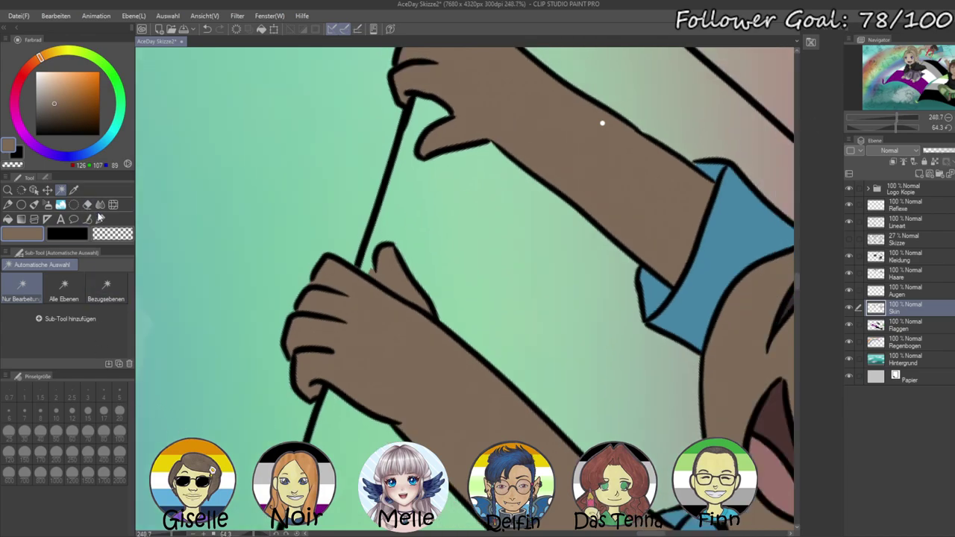
left_click(100, 218)
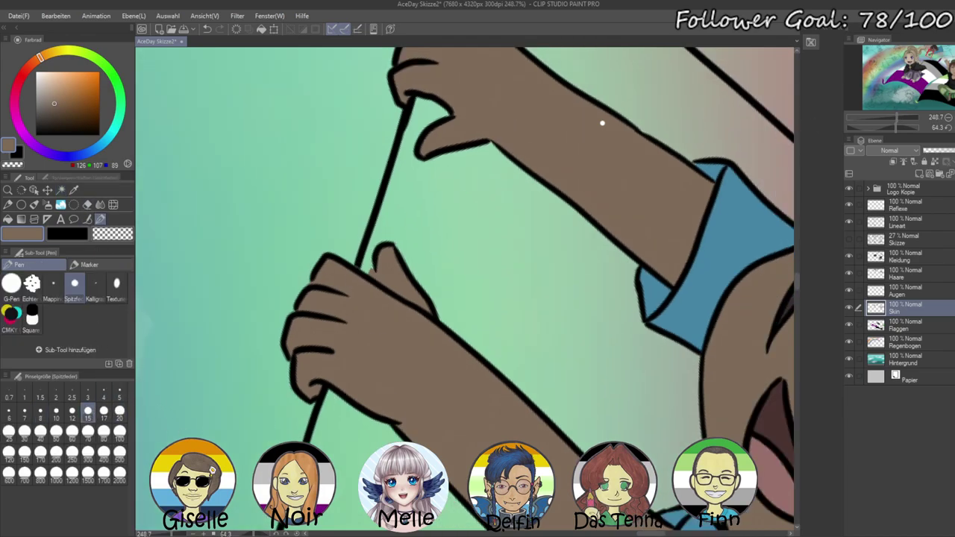
left_click(30, 416)
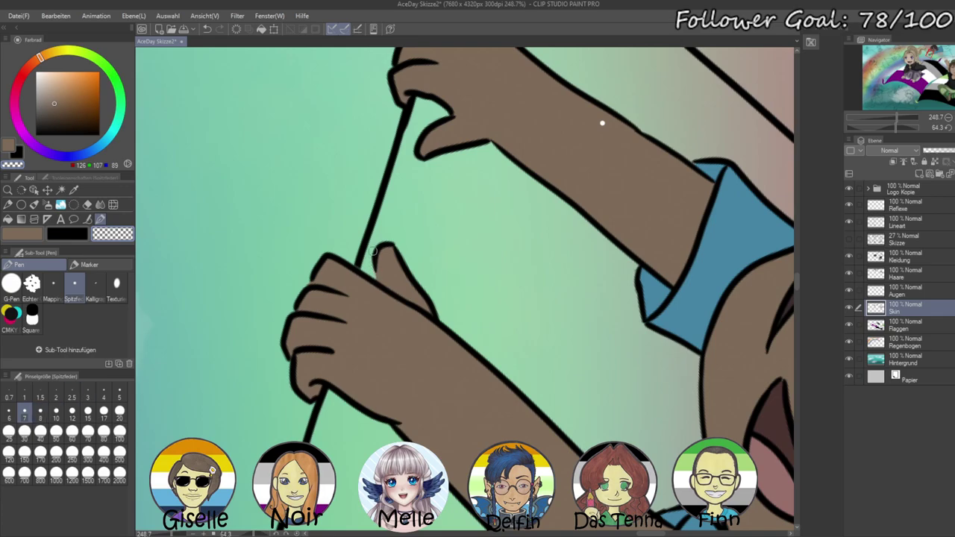
- Select the trousers from the Lineart layer and fill them with a darkened shirt blue (54, 85, 99) on the Kleidung layer
left_click_drag(896, 128, 879, 117)
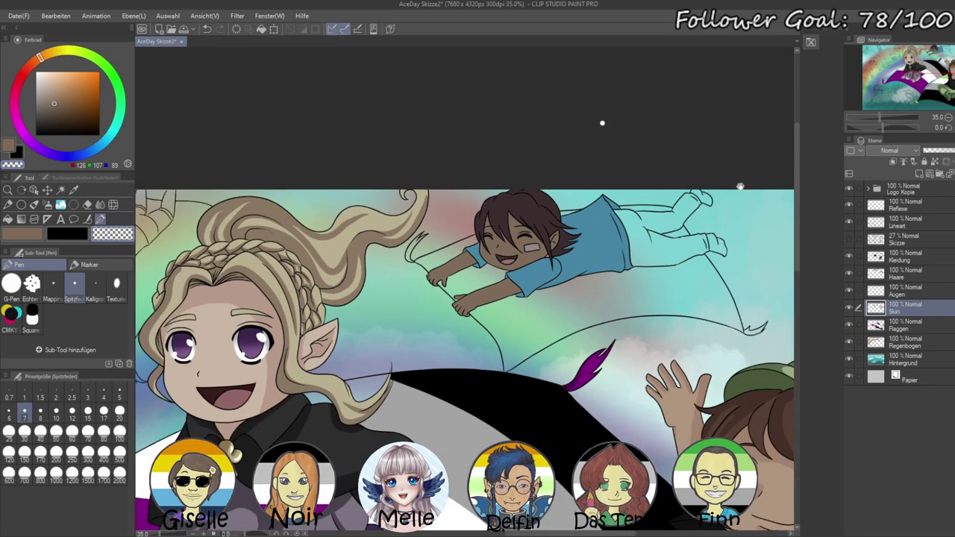
left_click_drag(756, 177, 623, 214)
left_click(886, 119)
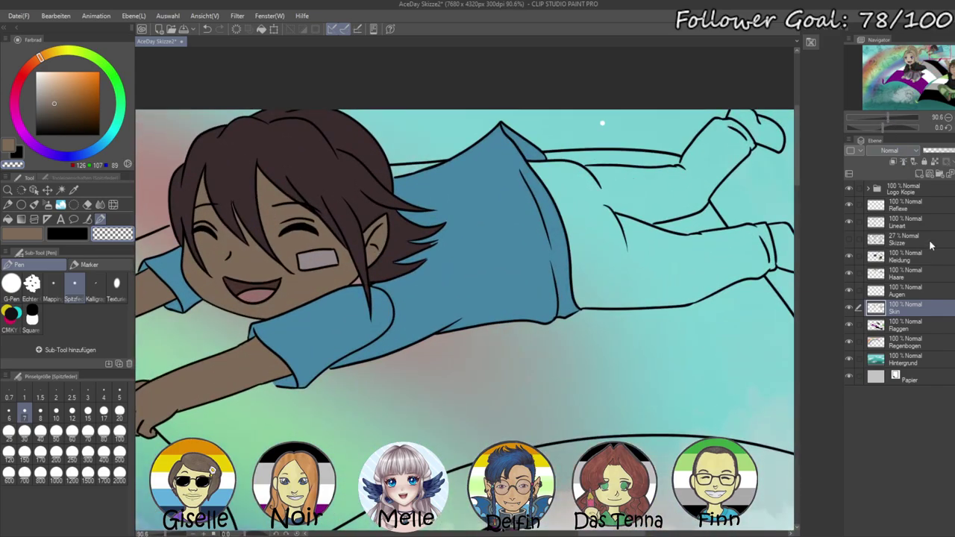
left_click(911, 238)
left_click(61, 192)
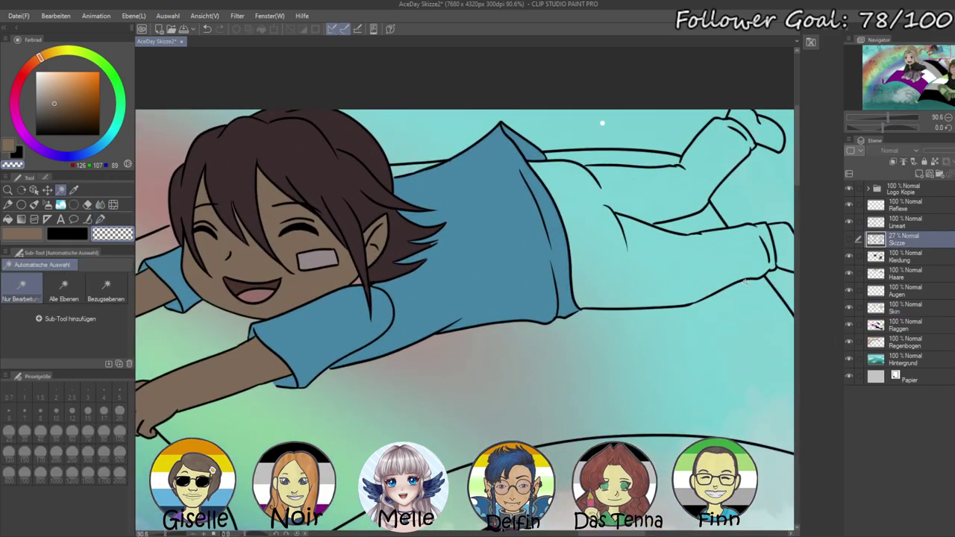
left_click(888, 225)
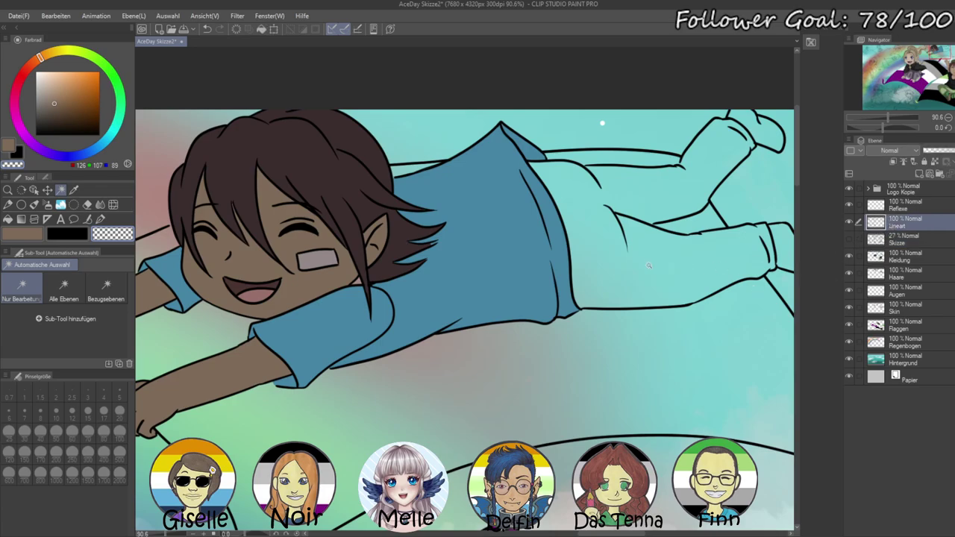
left_click(683, 267)
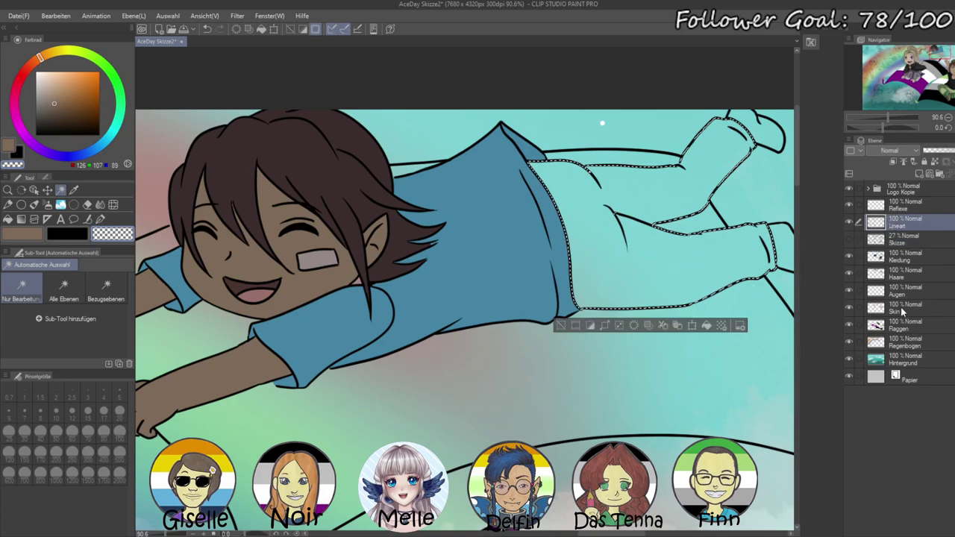
left_click(891, 261)
left_click(455, 207, "alt")
left_click(65, 110)
key("alt+Delete")
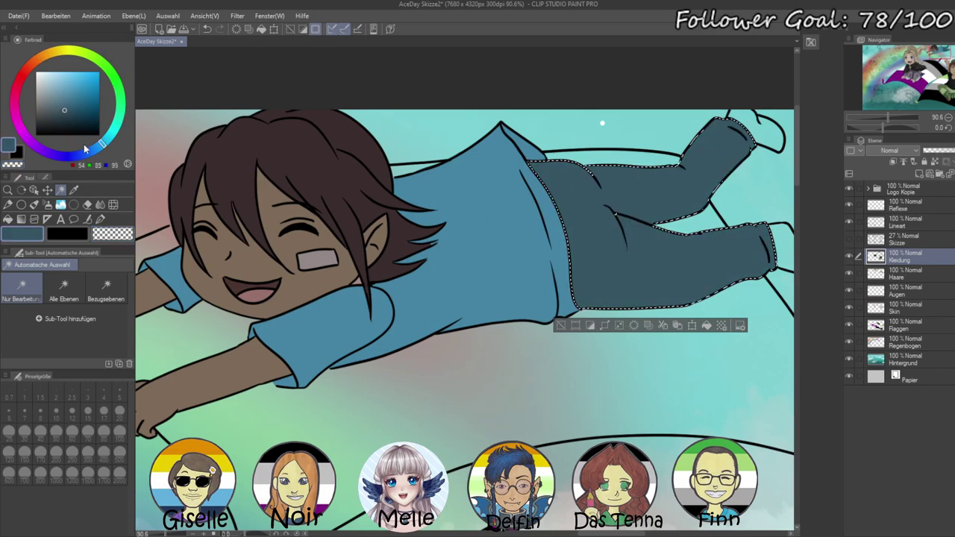
key("ctrl+d")
- Select both shoes from the Lineart layer and fill them with dark brownish grey on the Kleidung layer
left_click_drag(607, 264, 391, 314)
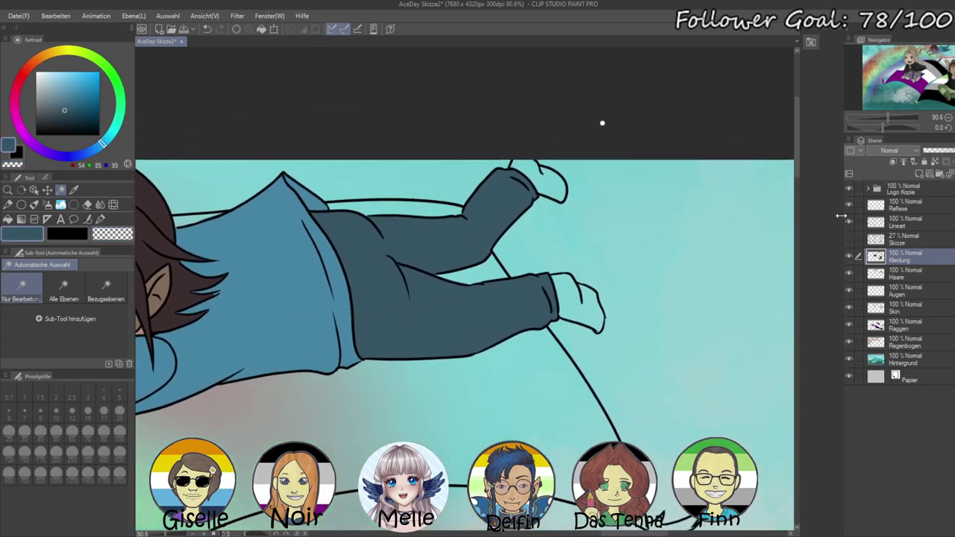
left_click(901, 223)
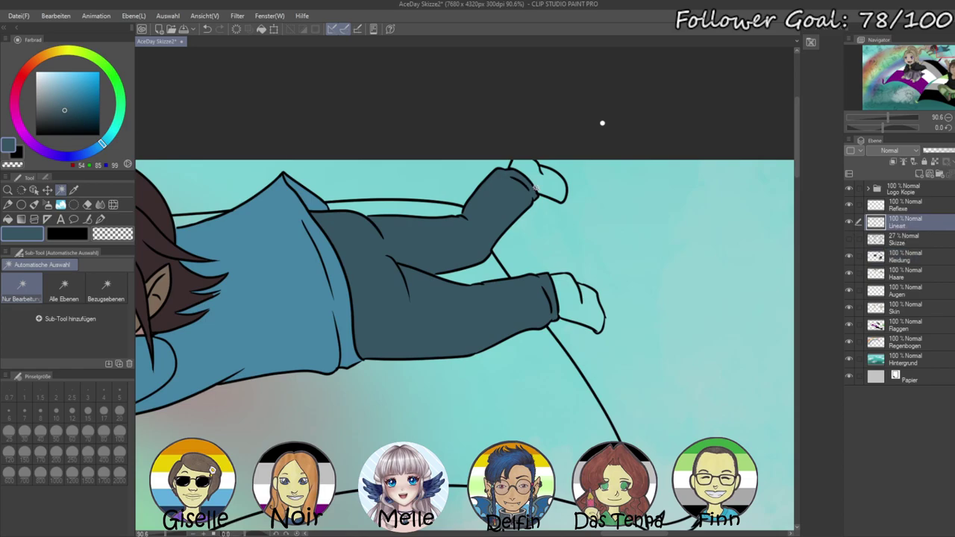
left_click(544, 182)
left_click(578, 304, "shift")
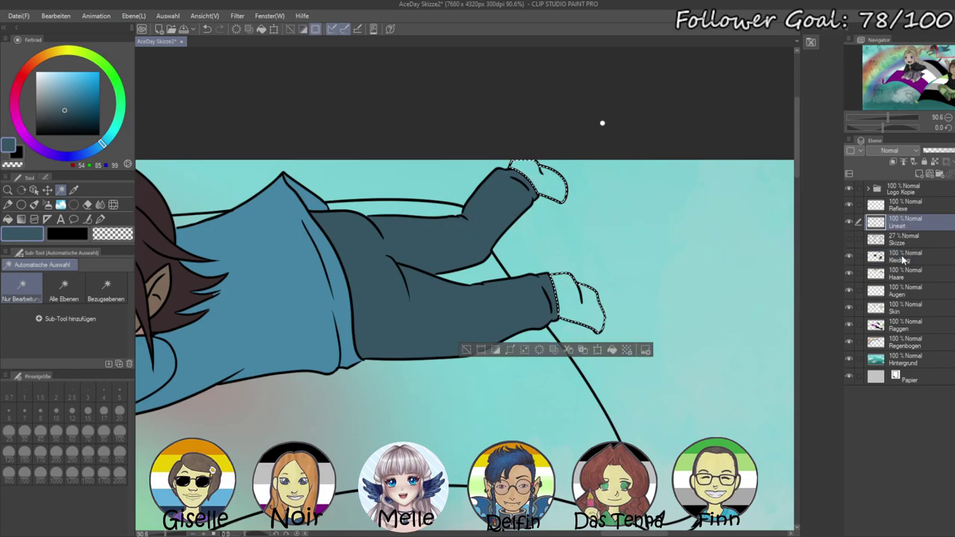
left_click(901, 256)
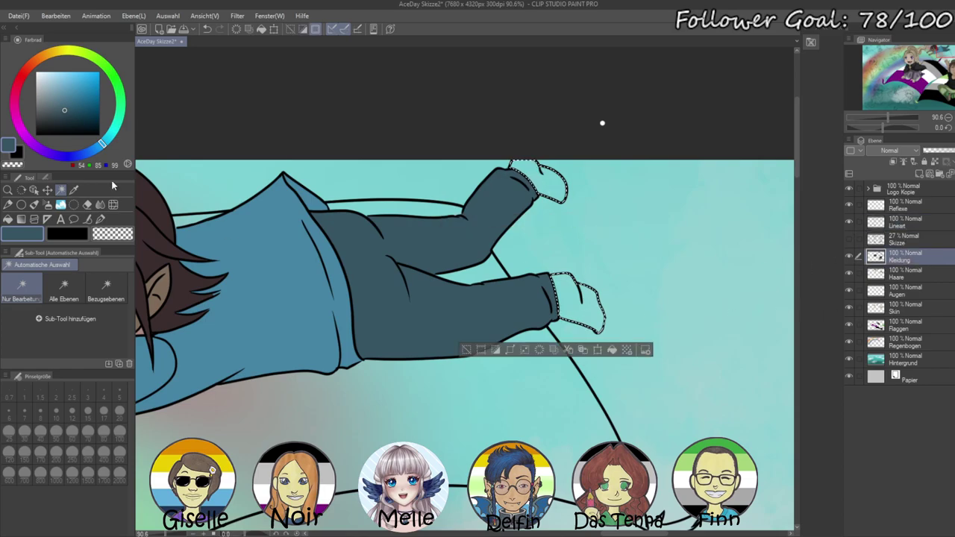
left_click(41, 118)
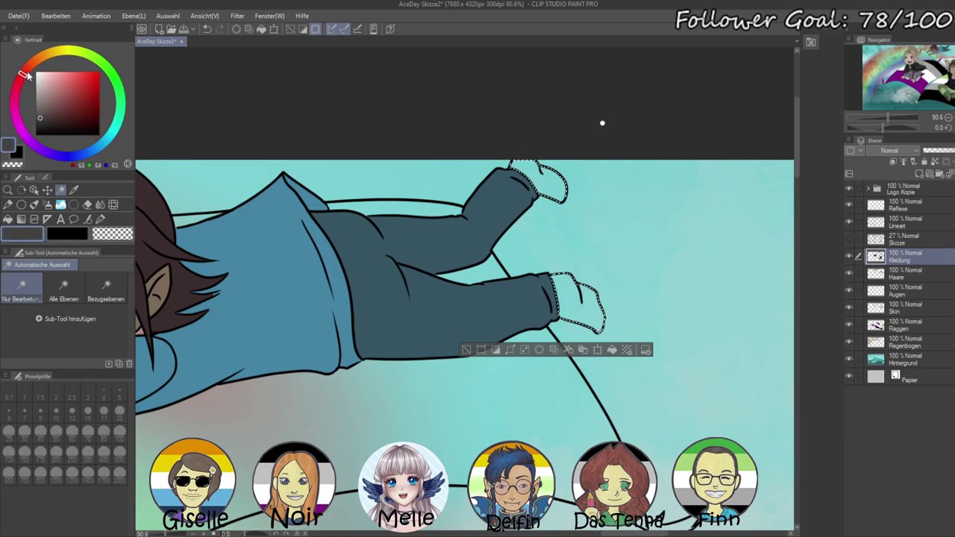
key("alt+BackSpace")
key("ctrl+d")
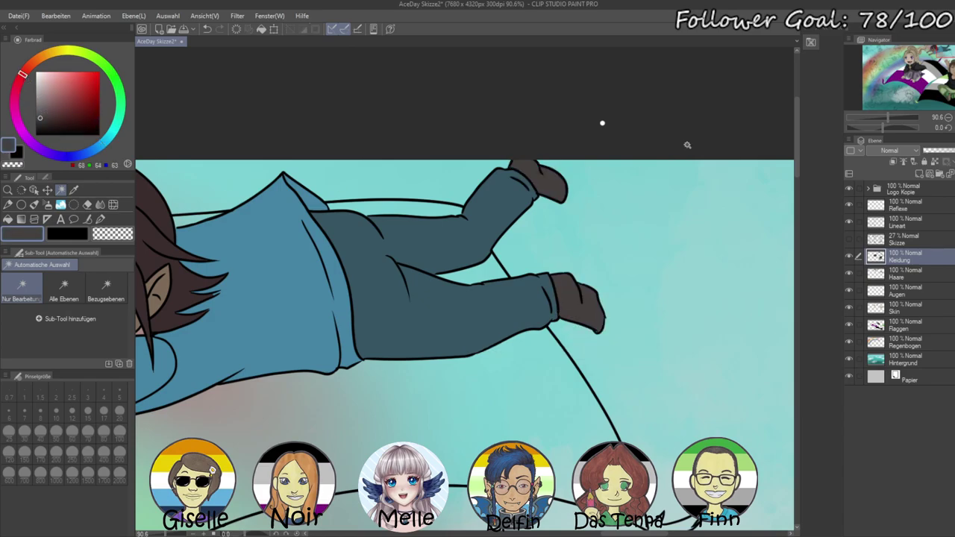
- Touch up small gaps in the flying character's shoes and trousers using the pen at size 5 with their sampled colours on the Kleidung layer
left_click_drag(888, 117, 899, 117)
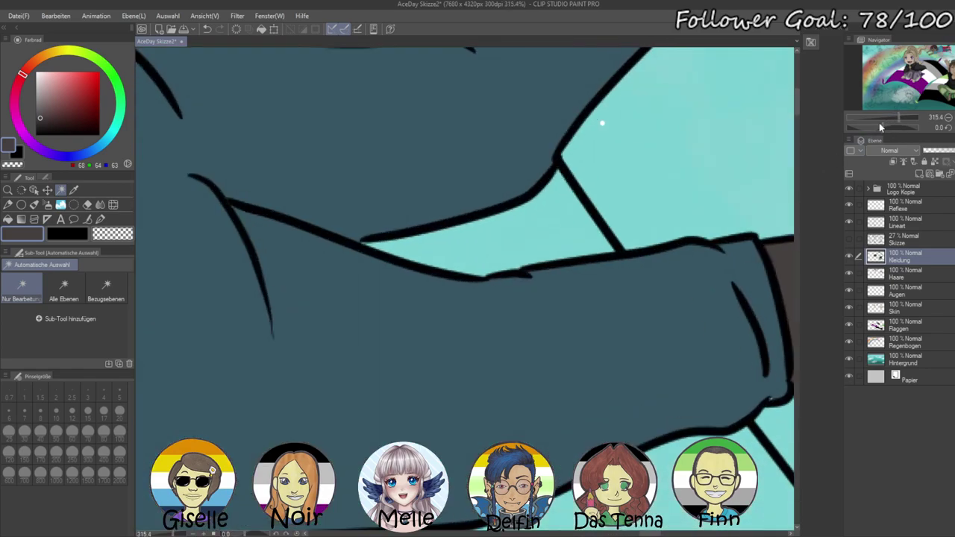
left_click(428, 286, "alt")
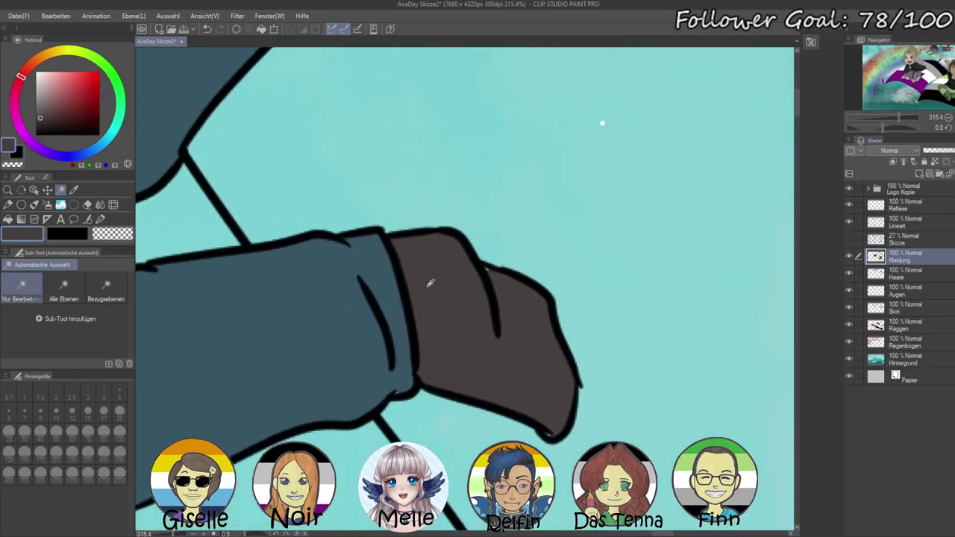
left_click(100, 219)
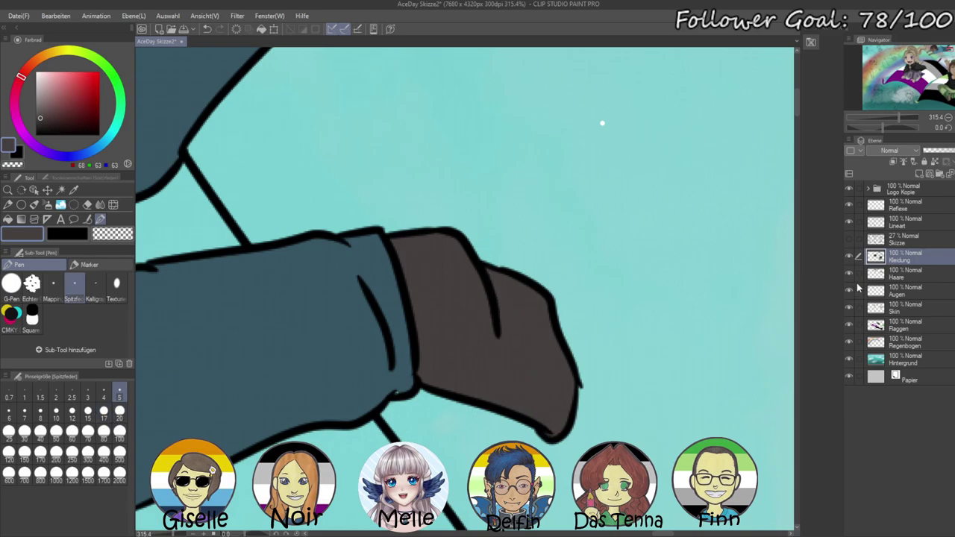
left_click(306, 367, "alt")
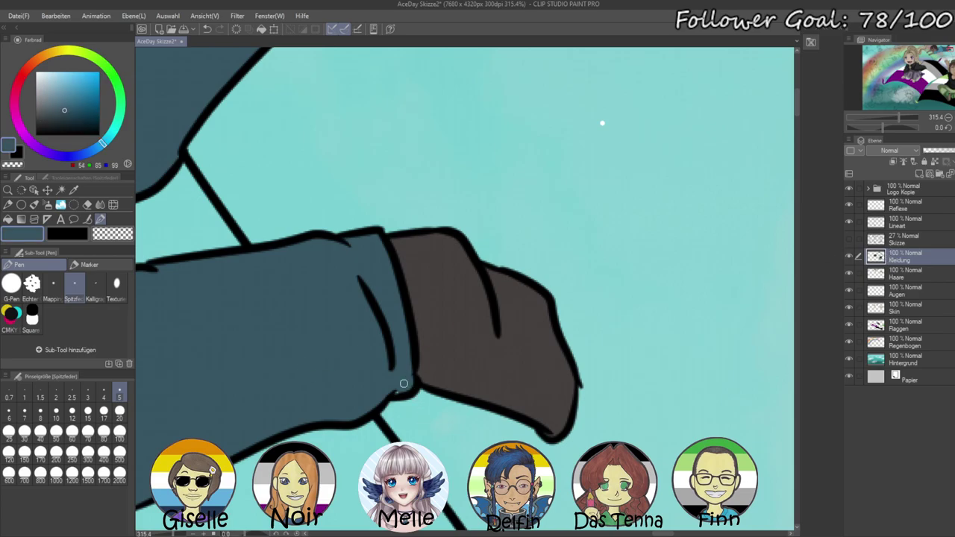
left_click_drag(197, 104, 371, 285)
left_click_drag(303, 291, 450, 413)
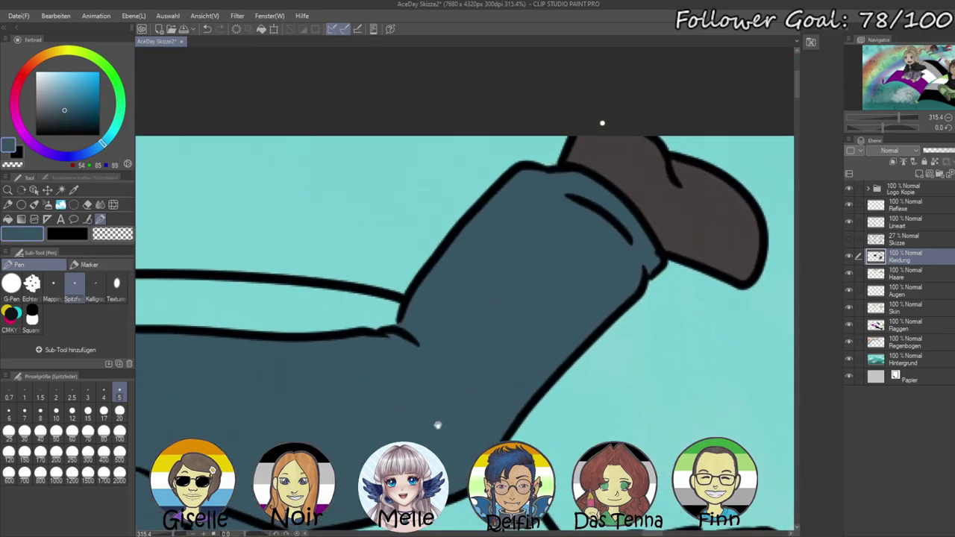
left_click_drag(328, 501, 475, 398)
left_click_drag(406, 458, 542, 385)
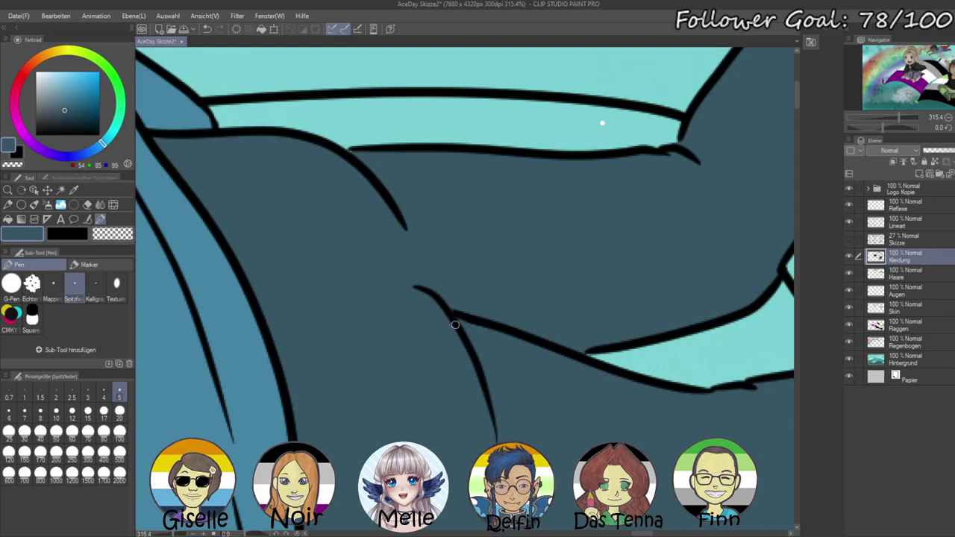
left_click_drag(402, 250, 494, 228)
- Select the braided character's face, both ears and neck from the Lineart layer with the automatic selection tool
left_click_drag(907, 123, 876, 131)
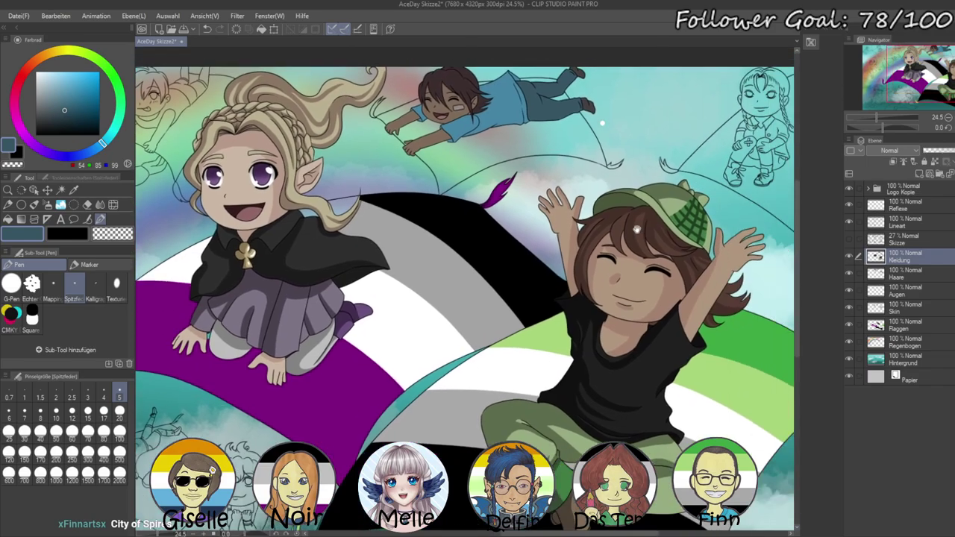
left_click_drag(636, 229, 544, 259)
left_click_drag(403, 456, 496, 334)
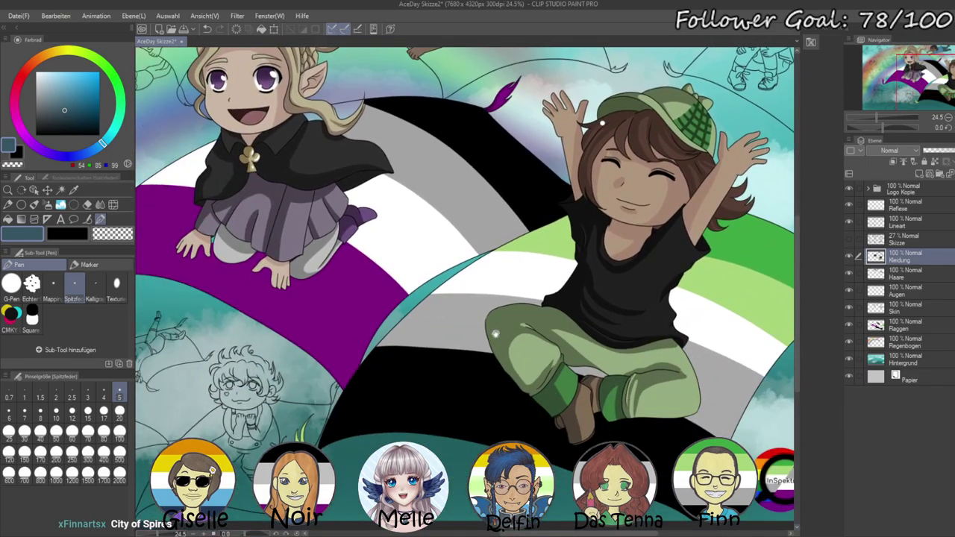
left_click_drag(623, 190, 434, 403)
left_click_drag(876, 118, 885, 118)
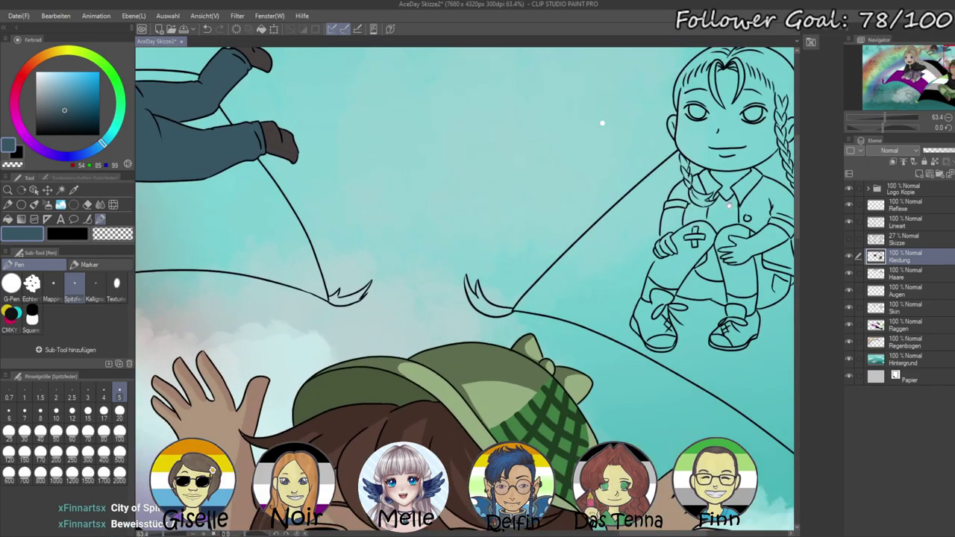
left_click_drag(692, 223, 493, 264)
left_click(60, 190)
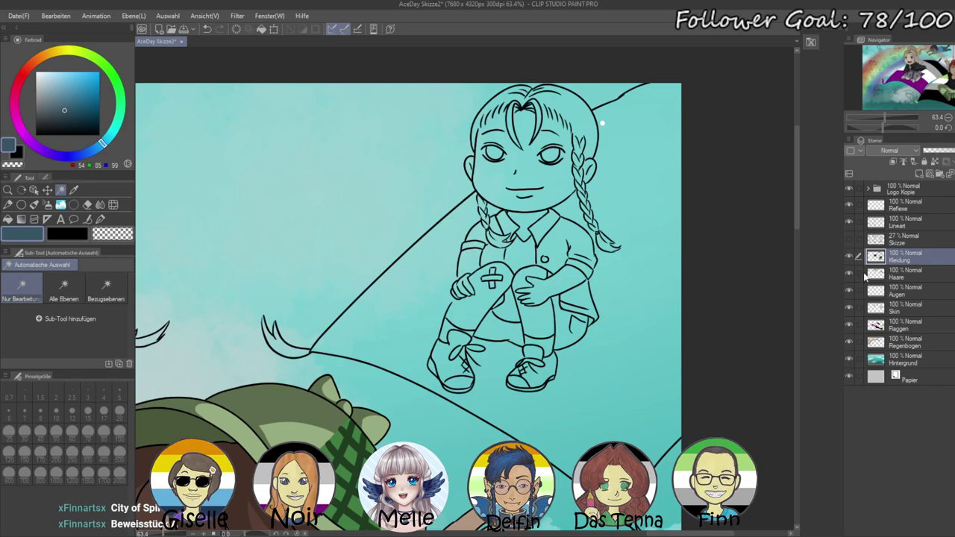
left_click(905, 221)
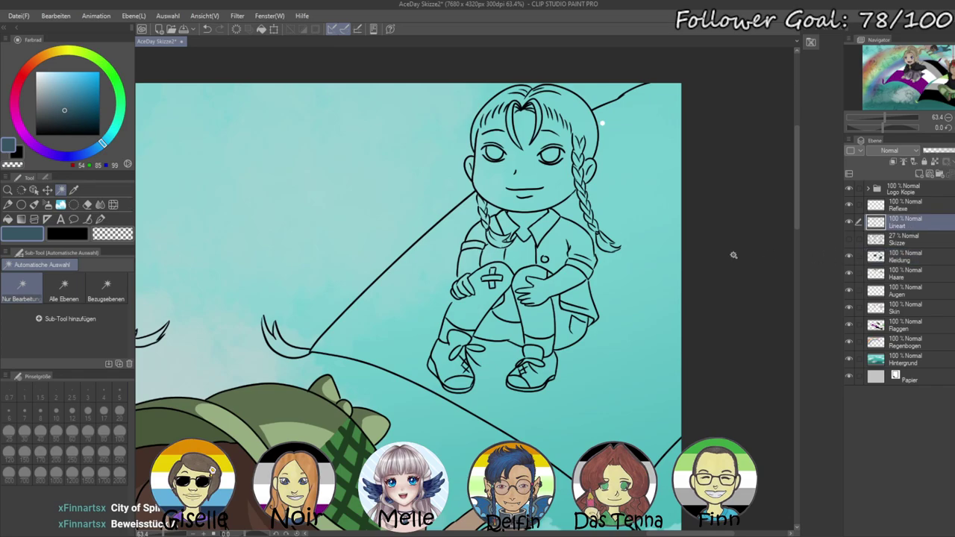
left_click(531, 177)
scroll(405, 167, "up", 2)
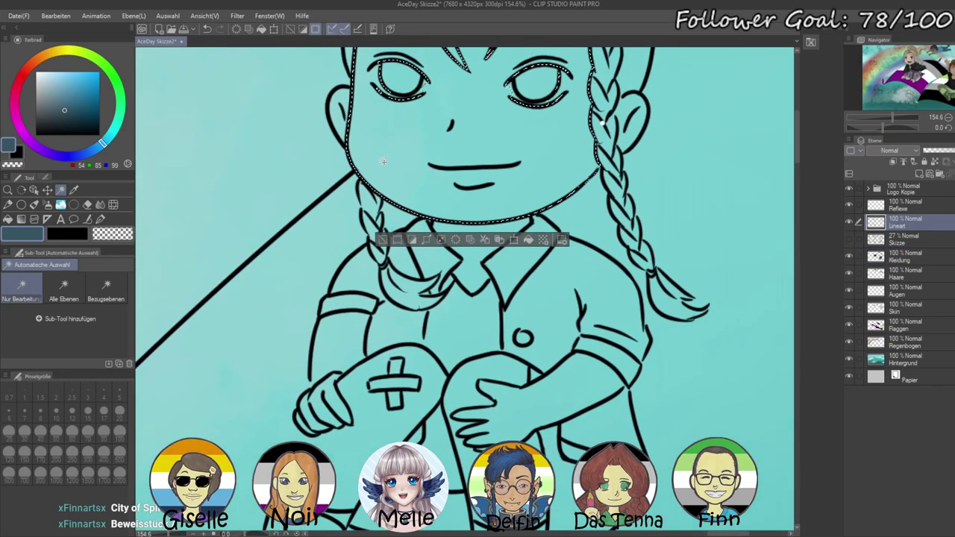
left_click(337, 125, "shift")
left_click(636, 126, "shift")
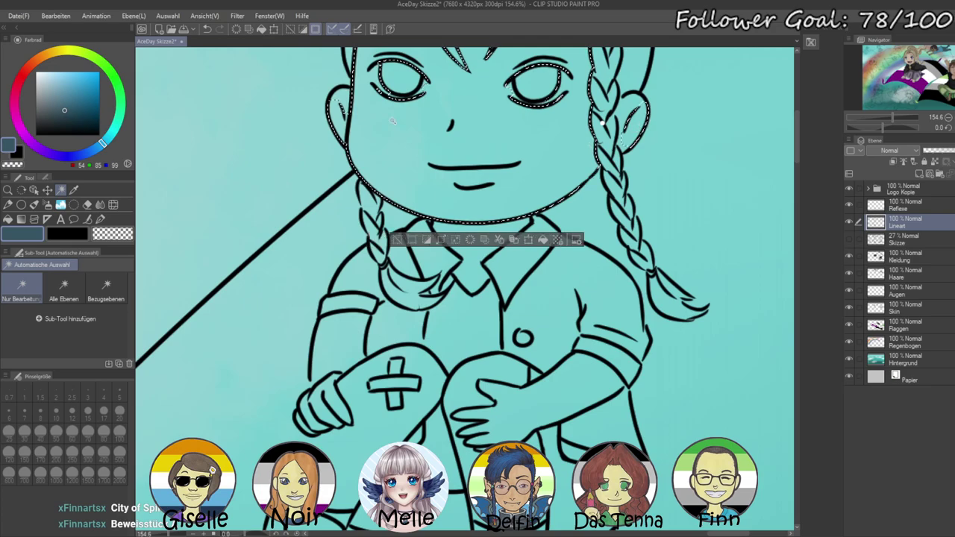
left_click(453, 255, "shift")
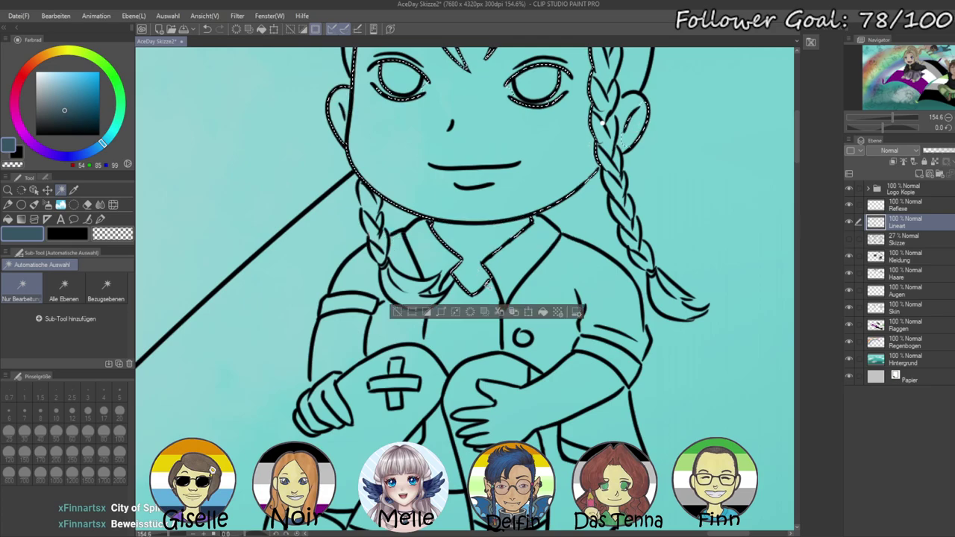
- Add the braided character's forearms, hands and bare legs to the selection and fill it with light beige (214, 203, 181) on the Skin layer
left_click(327, 380, "shift")
left_click(340, 406, "shift")
left_click(326, 413, "shift")
left_click(307, 422, "shift")
left_click(306, 424, "shift")
left_click(531, 403, "shift")
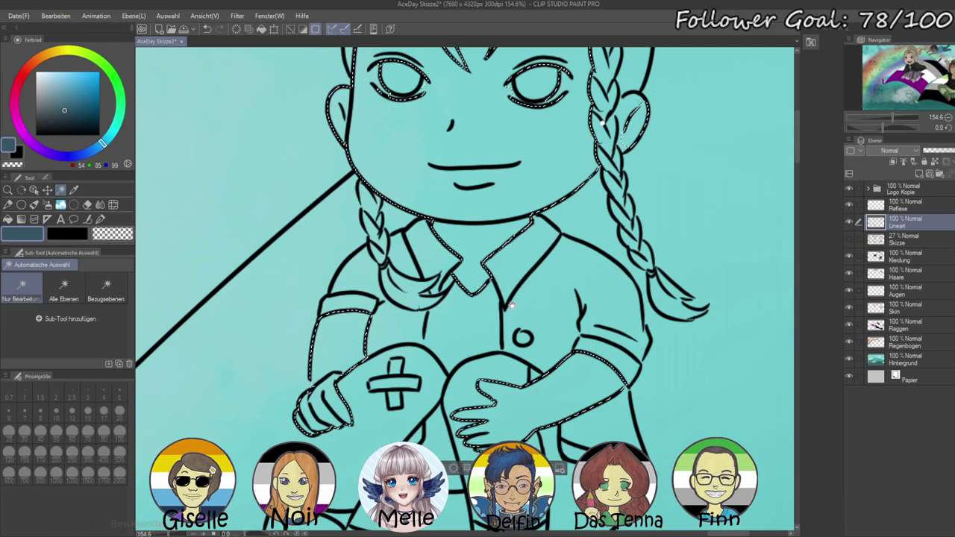
scroll(509, 305, "down", 3)
left_click(519, 385, "shift")
left_click(529, 241, "shift")
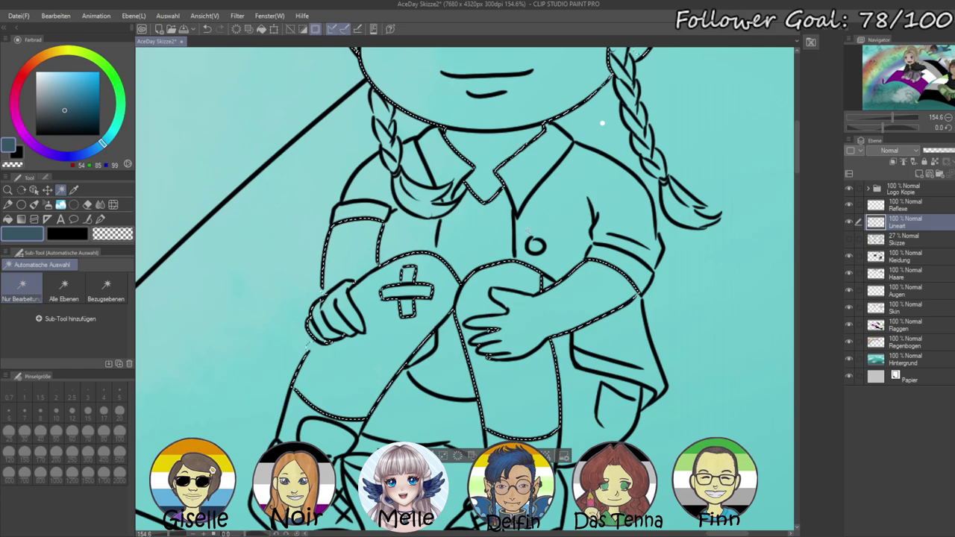
scroll(529, 241, "up", 7)
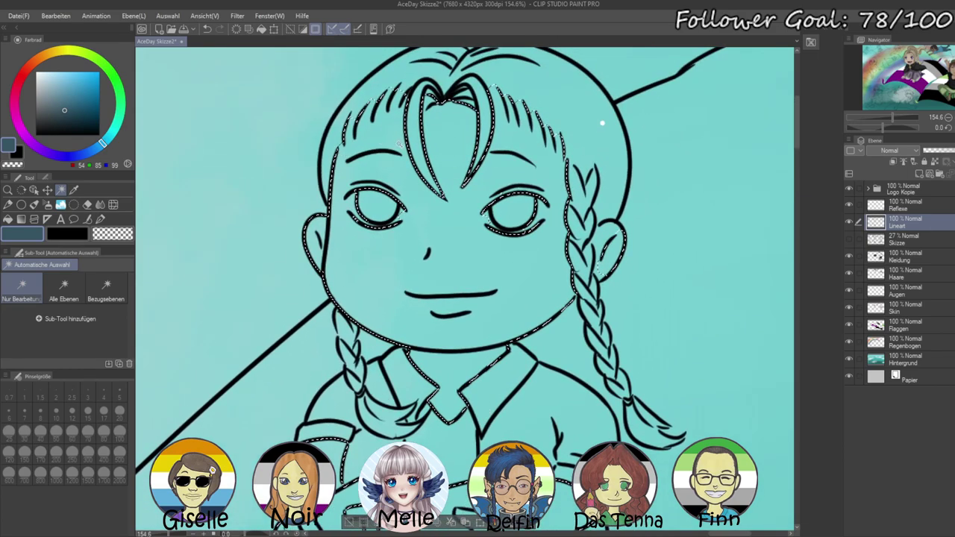
left_click(906, 311)
left_click(41, 59)
left_click_drag(41, 58, 46, 81)
key("alt+Delete")
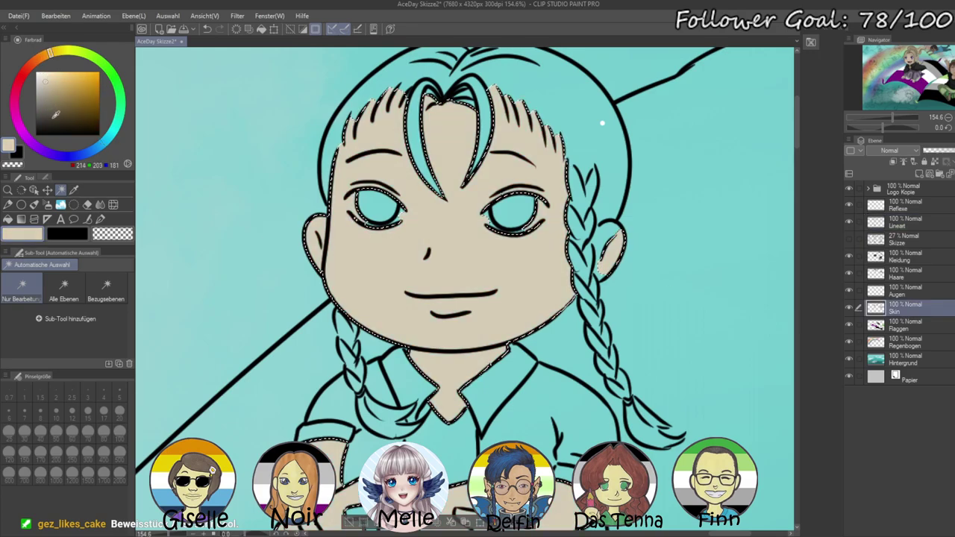
key("ctrl+d")
- Touch up the skin fill on the braided character's ear, hands and legs using the pen at size 20, alternating with transparent colour
left_click(100, 219)
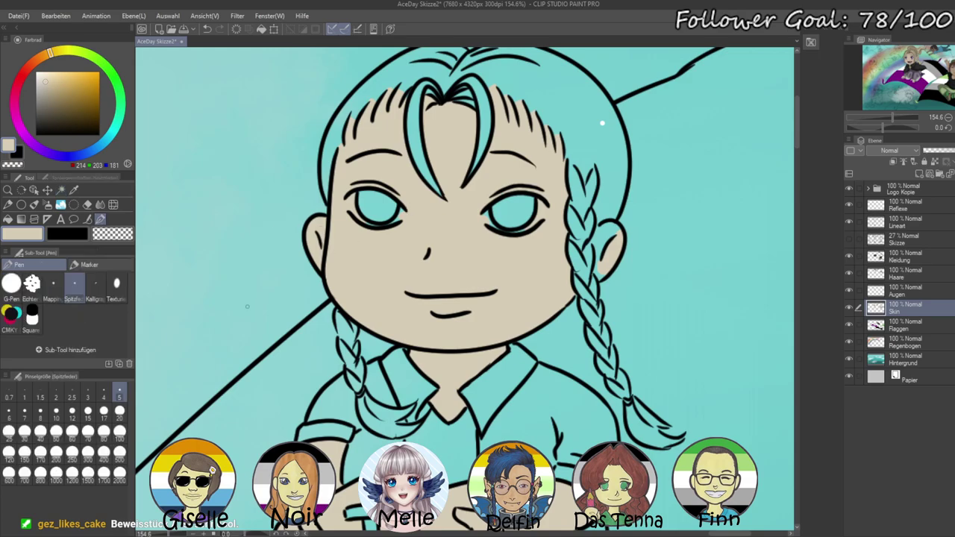
left_click(120, 409)
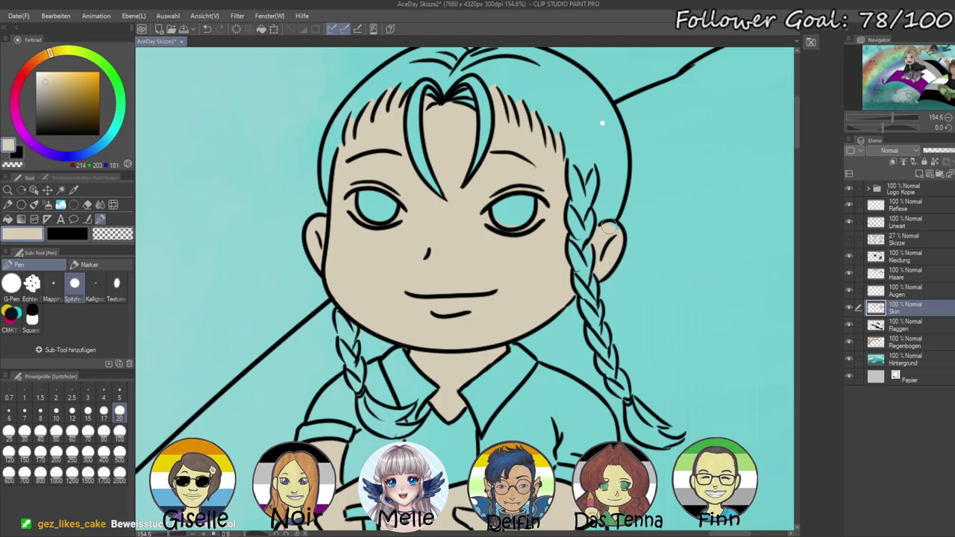
scroll(437, 184, "down", 6)
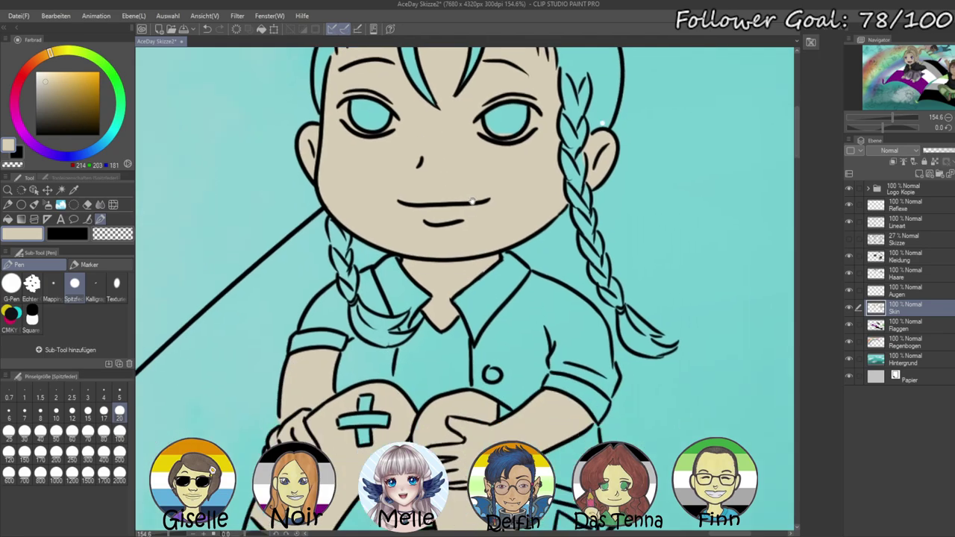
key("c")
key("c")
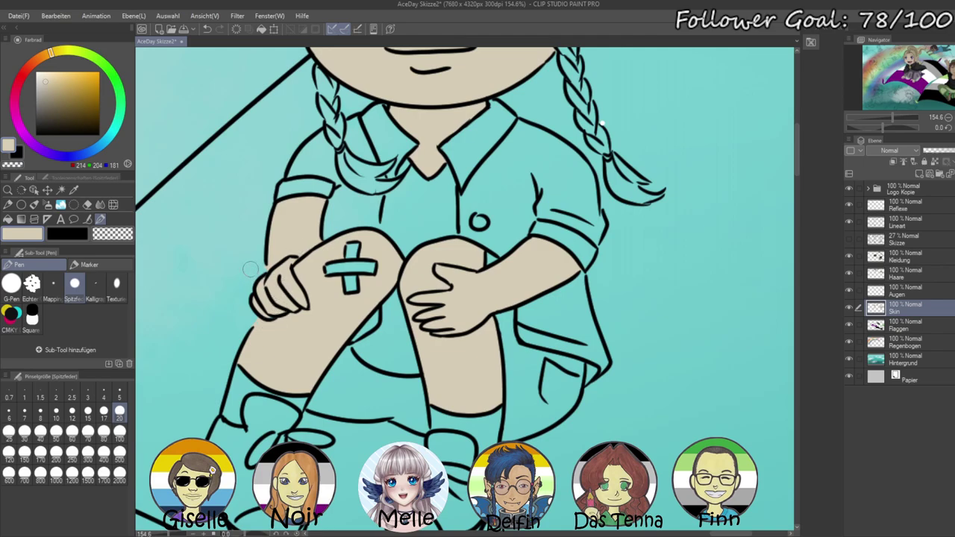
key("c")
key("c")
scroll(355, 265, "up", 7)
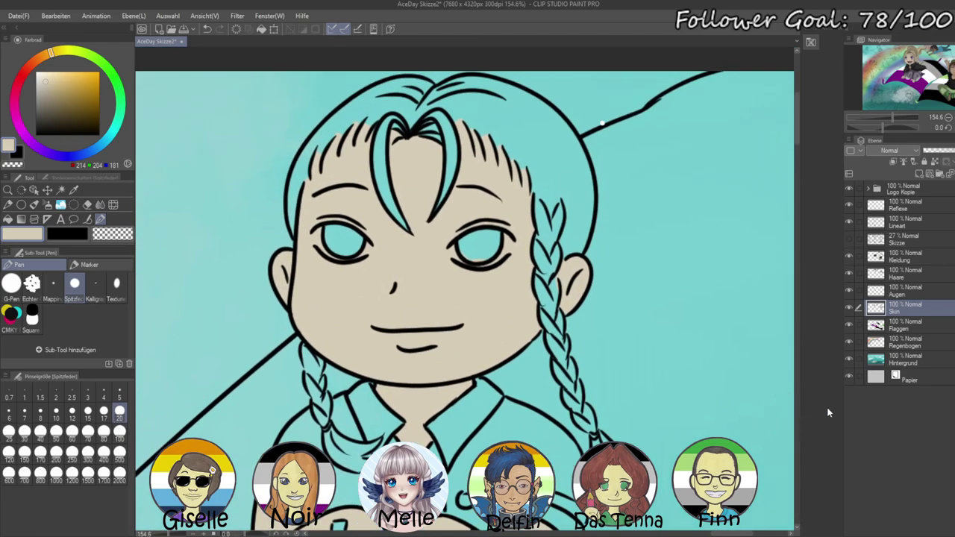
- Paint the whites of both eyes in pure white (255, 255, 255) around the irises on the Skin layer
left_click_drag(47, 86, 35, 73)
mouse_move(327, 228)
left_mouse_down()
mouse_move(332, 249)
mouse_move(314, 228)
mouse_move(337, 254)
mouse_move(366, 245)
mouse_move(359, 253)
left_mouse_up()
mouse_move(456, 246)
left_mouse_down()
mouse_move(484, 260)
mouse_move(506, 239)
left_mouse_up()
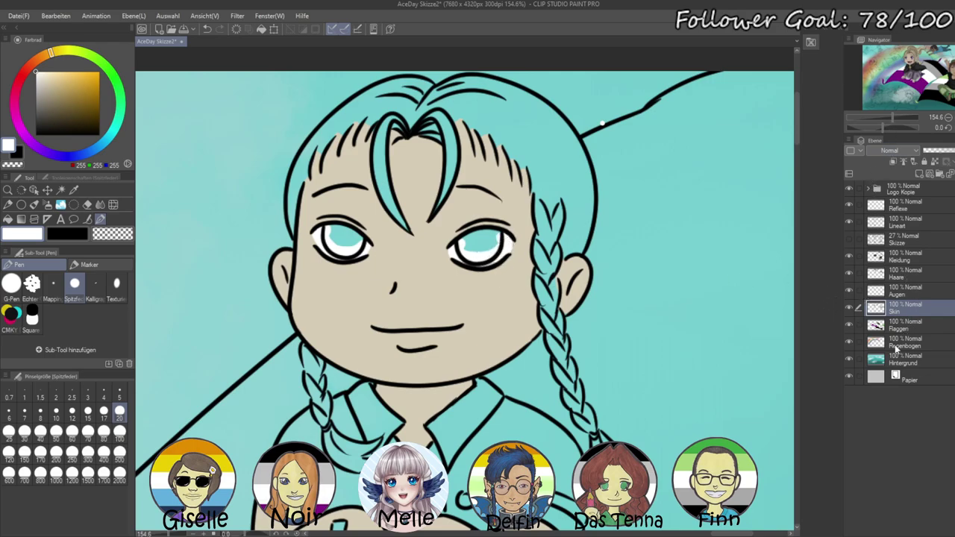
- Select the braided character's hair, fringe strands and both braids from the Lineart layer and fill them with dark brown (64, 55, 41) on the Haare layer
mouse_move(893, 125)
left_mouse_down()
mouse_move(879, 119)
mouse_move(888, 116)
left_mouse_up()
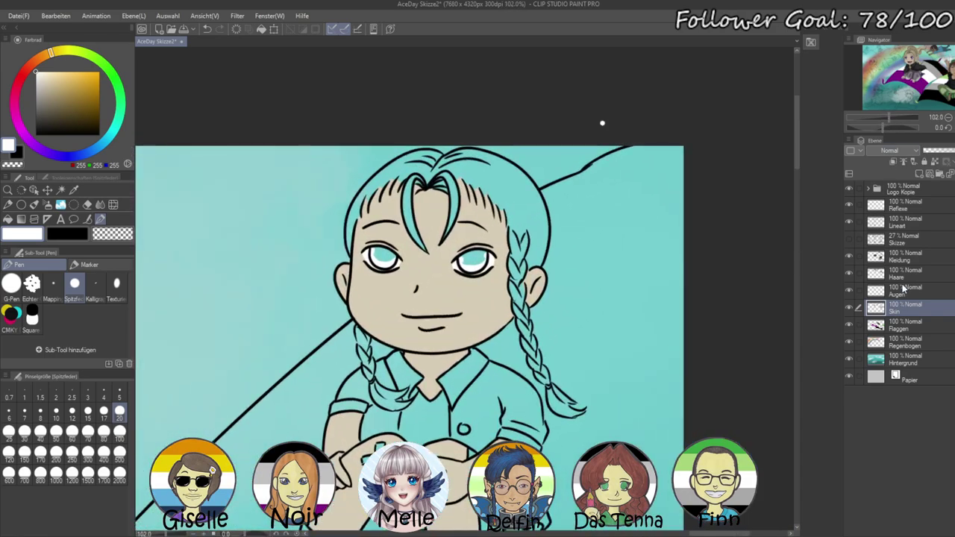
left_click(906, 222)
left_click(60, 189)
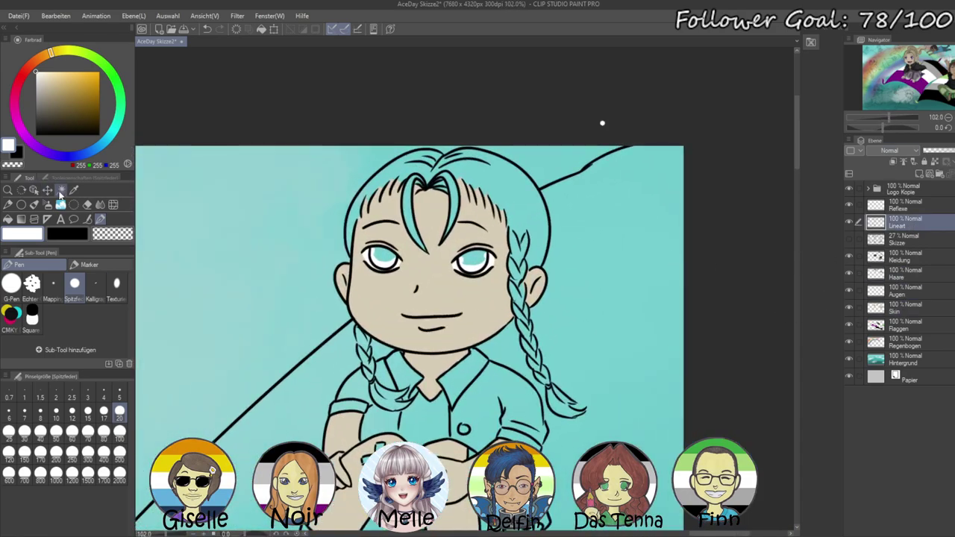
left_click(506, 180)
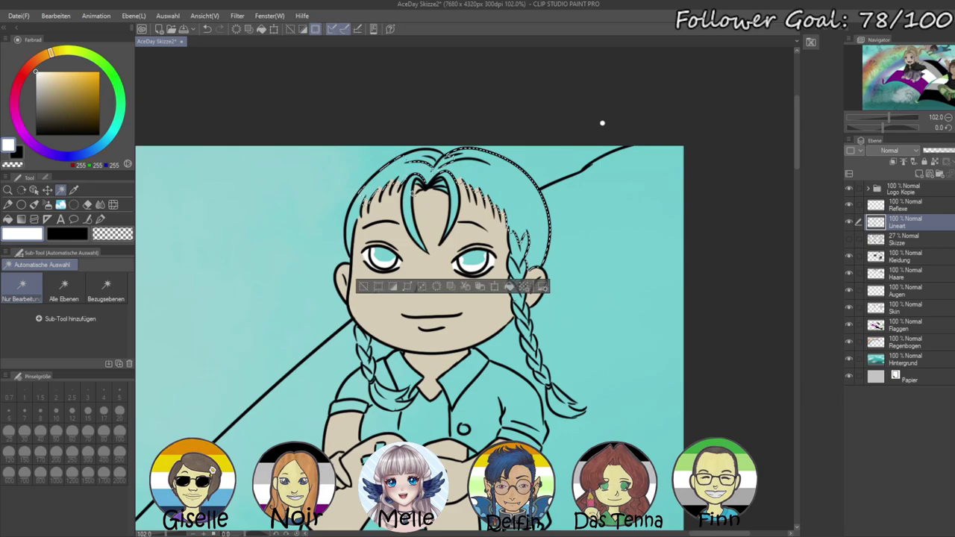
left_click(354, 222, "shift")
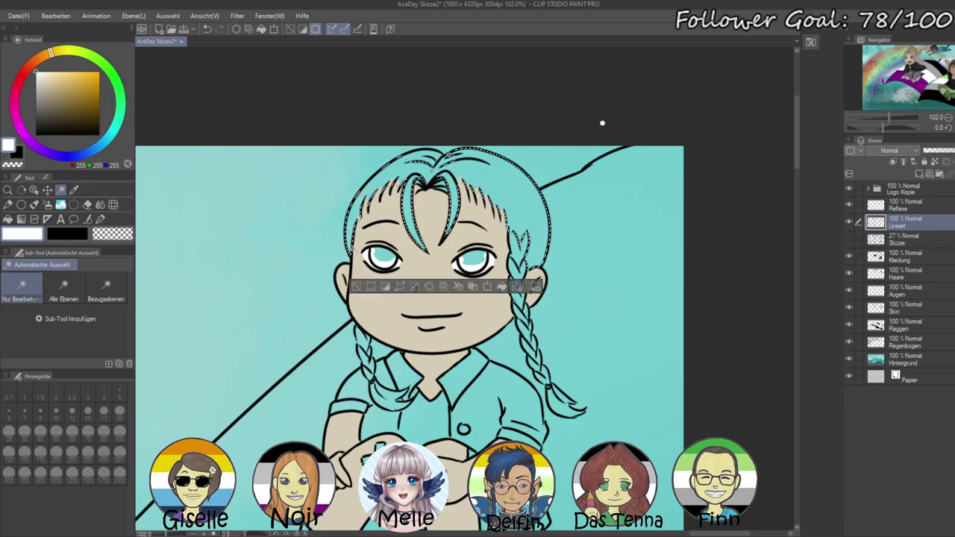
left_click(378, 389, "shift")
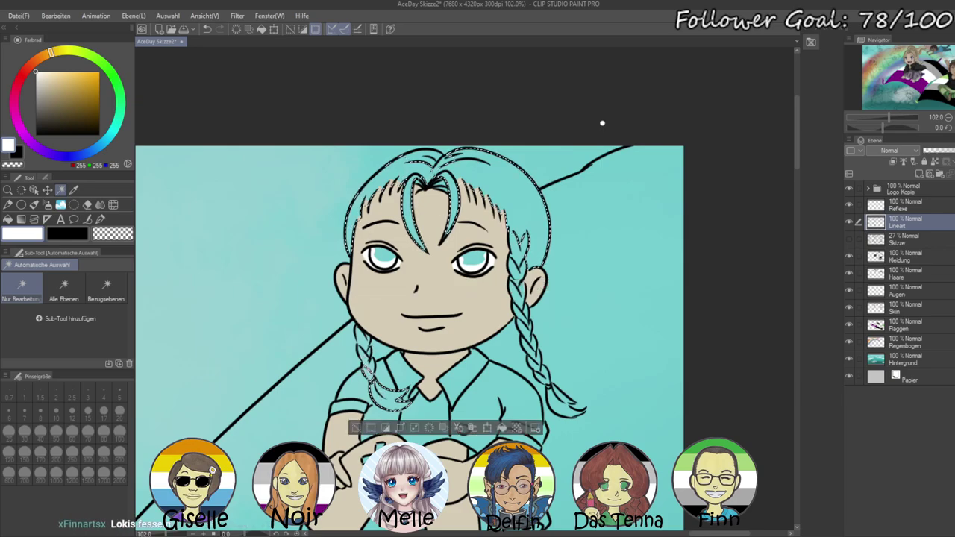
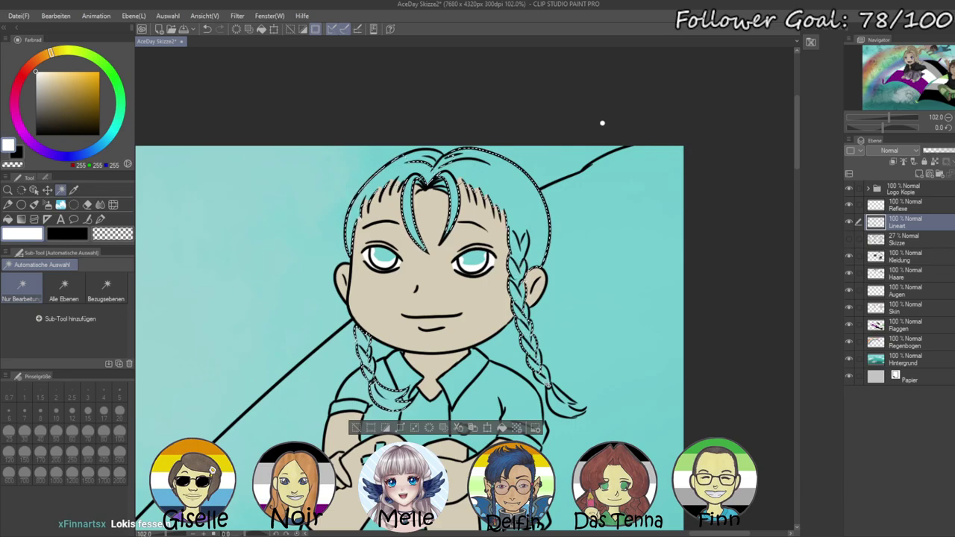
left_click(566, 403, "shift")
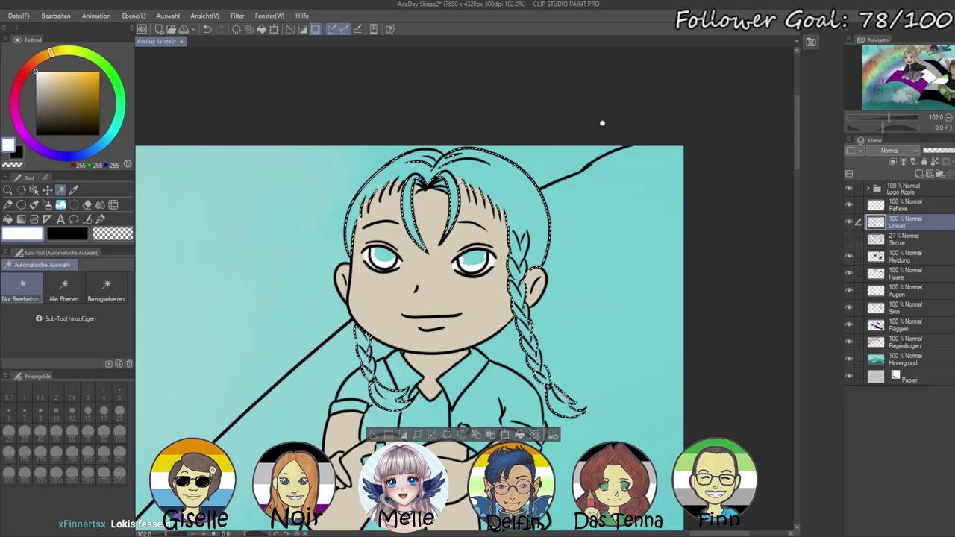
left_click_drag(888, 118, 892, 119)
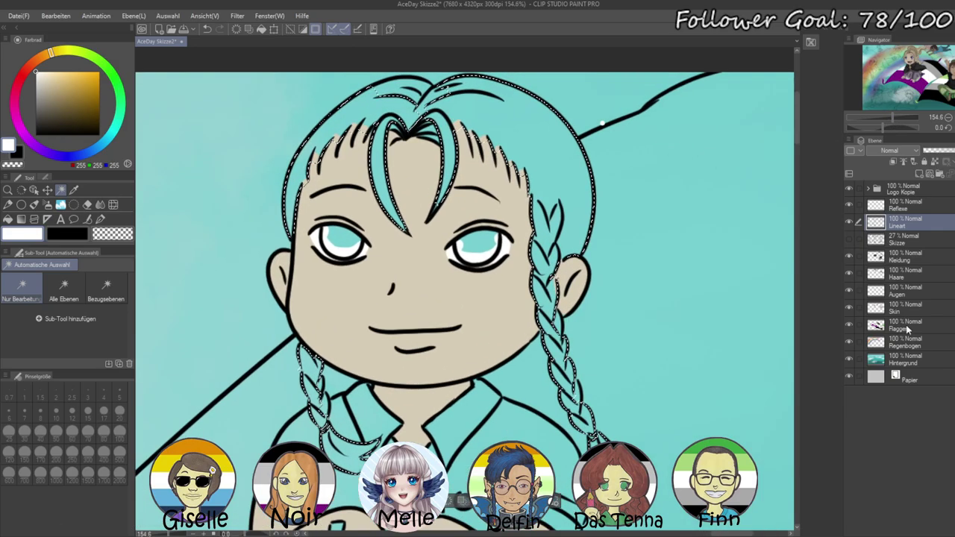
left_click(902, 282)
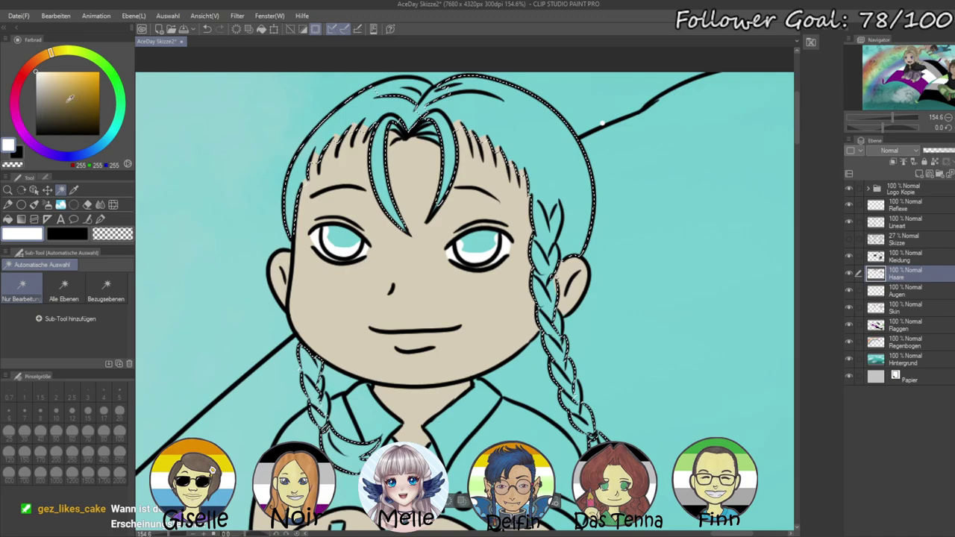
left_click(43, 119)
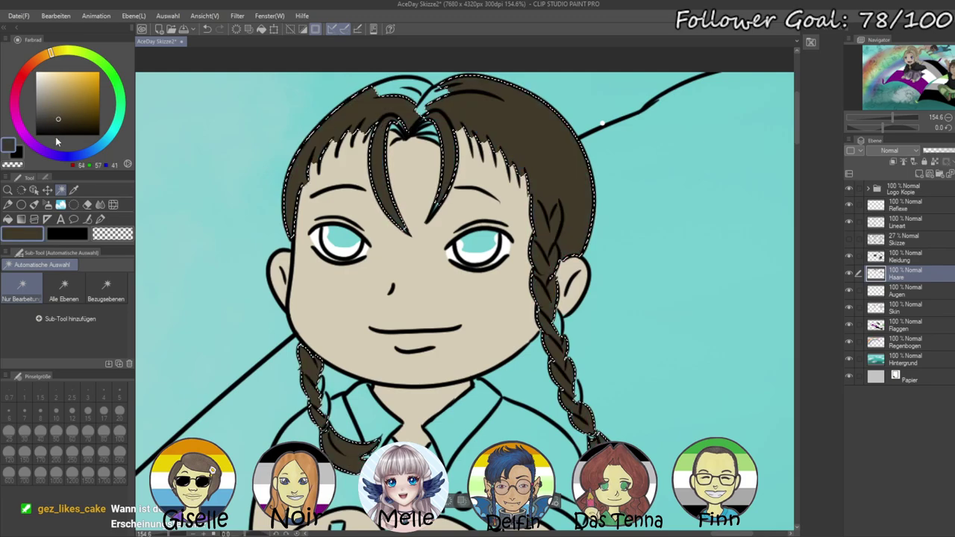
left_click(46, 56)
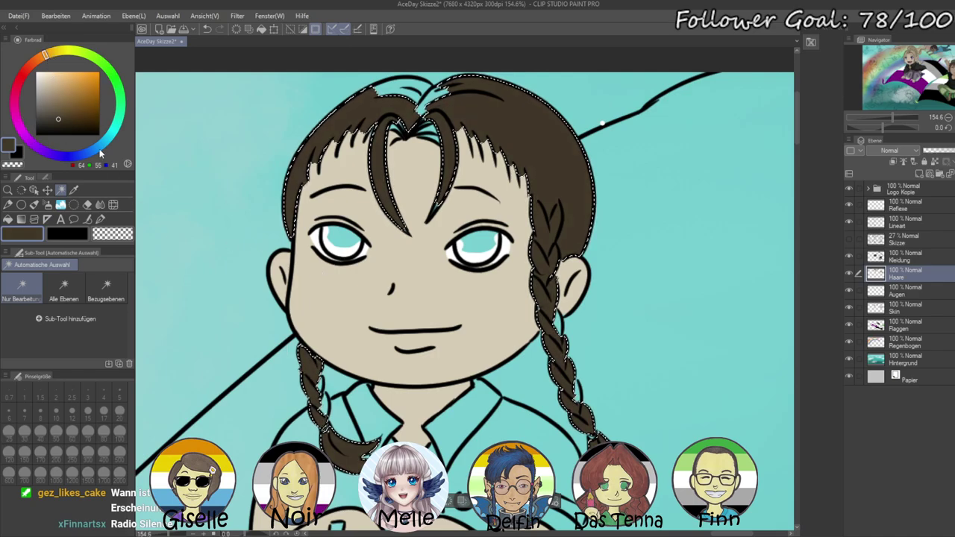
- Recolour the braided character's selected hair in light beige (201, 187, 166) on the Haare layer and clear the selection
left_click(35, 102)
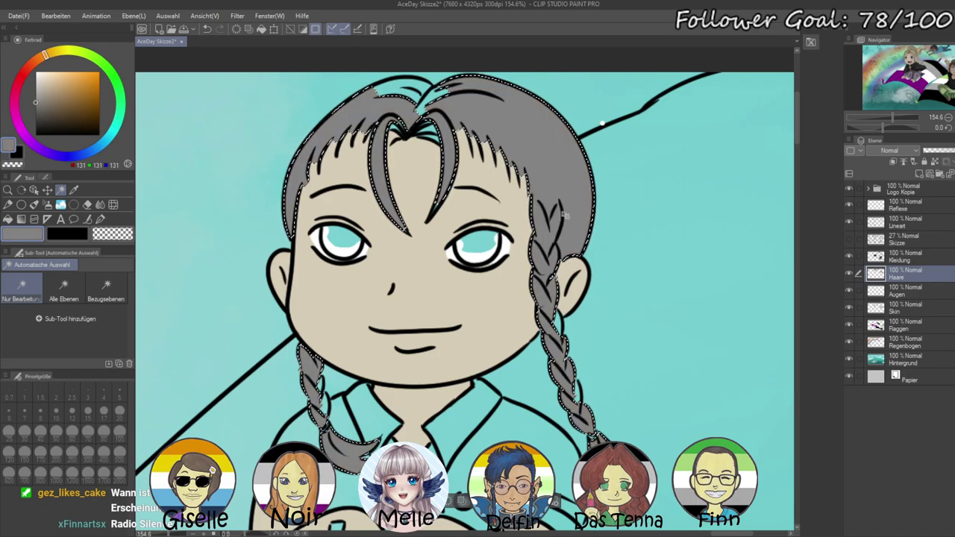
left_click(47, 80)
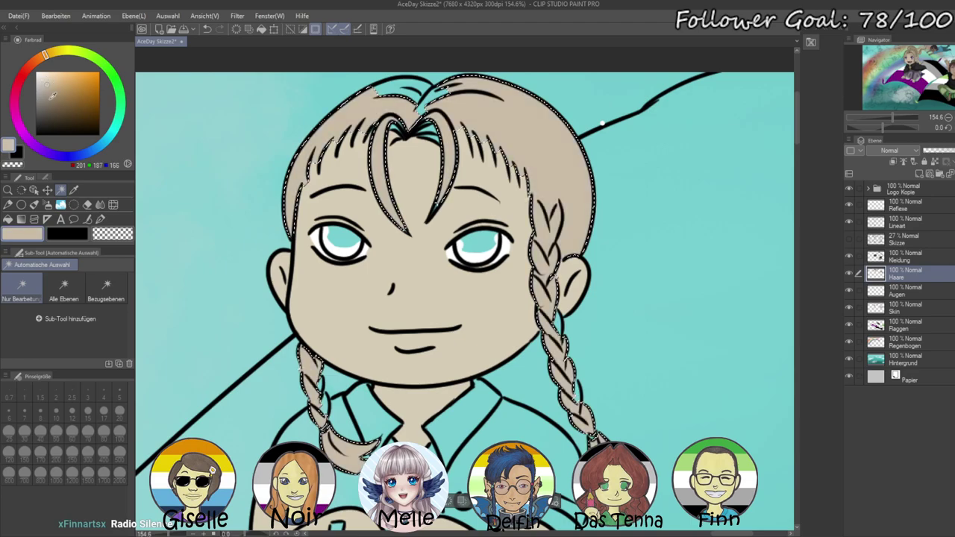
key("ctrl+d")
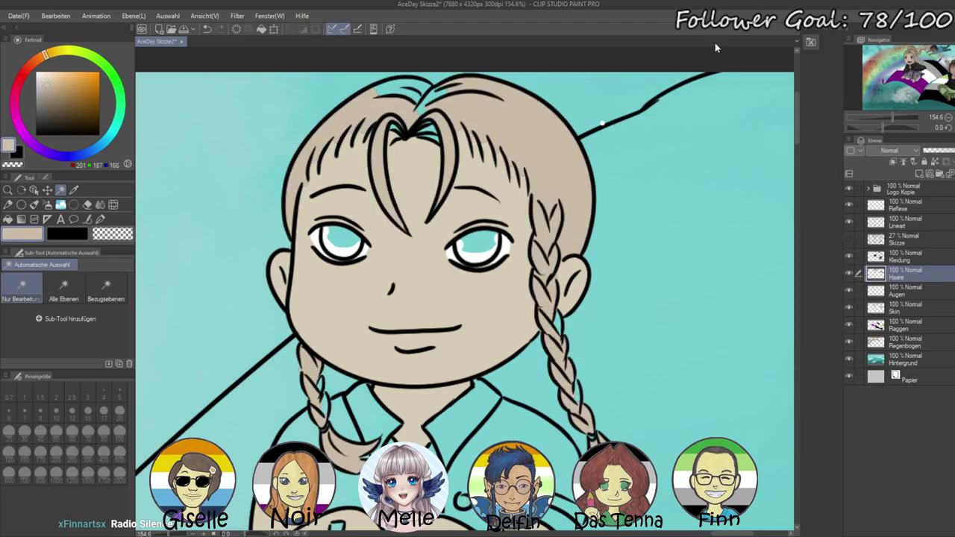
- Fill the gaps along the hairline, parting and braids with the pen at size 20, cleaning the braid's outer edge with transparent colour
left_click(100, 218)
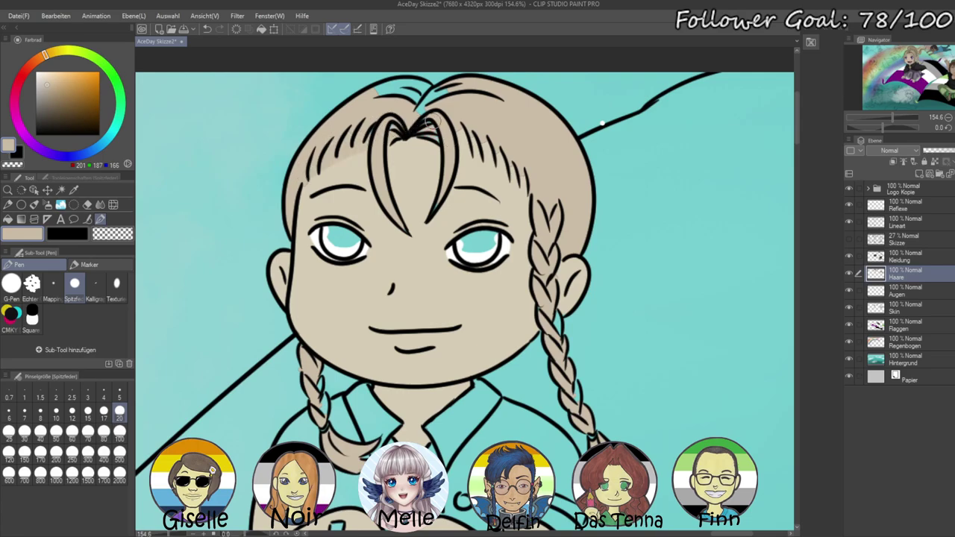
left_click_drag(531, 184, 490, 150)
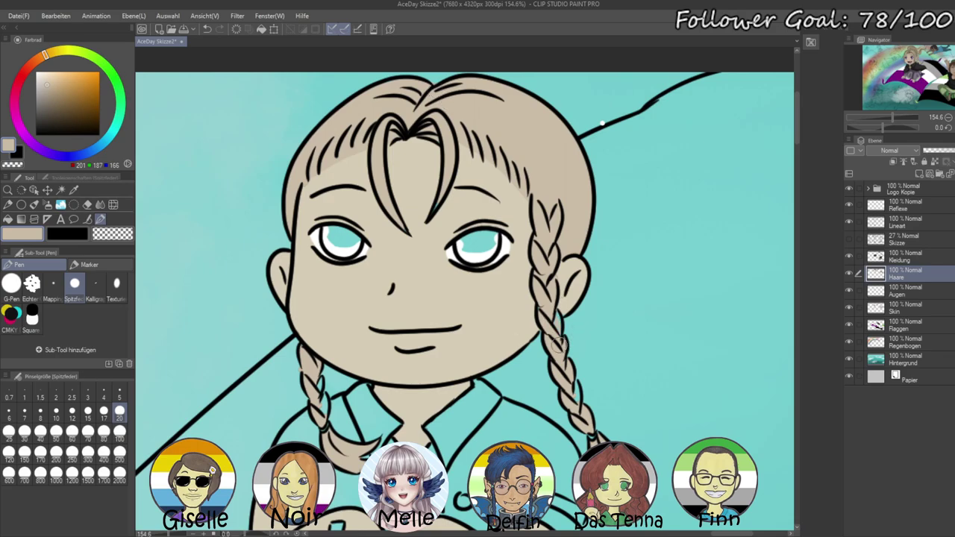
left_click_drag(571, 391, 554, 328)
left_click_drag(893, 118, 896, 117)
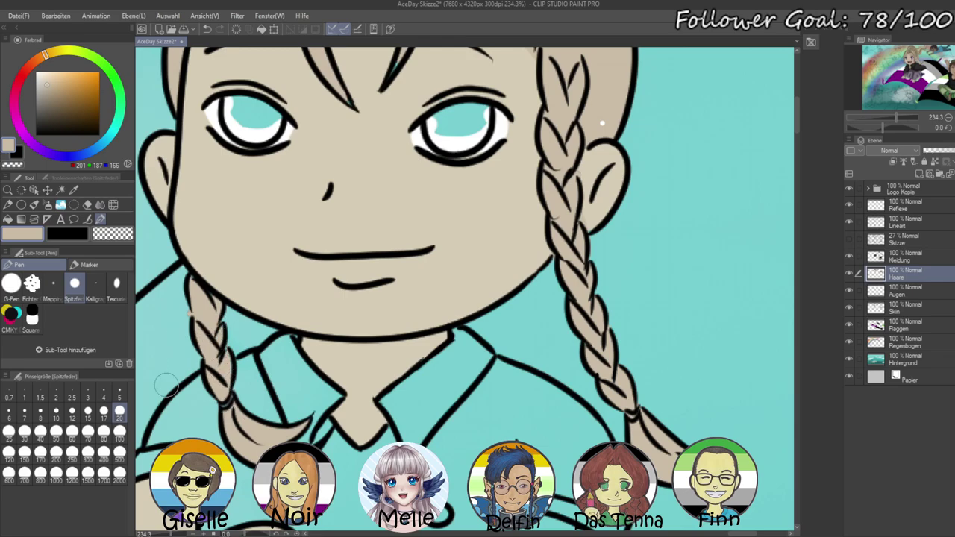
key("c")
left_click_drag(179, 305, 192, 317)
left_click_drag(369, 151, 438, 304)
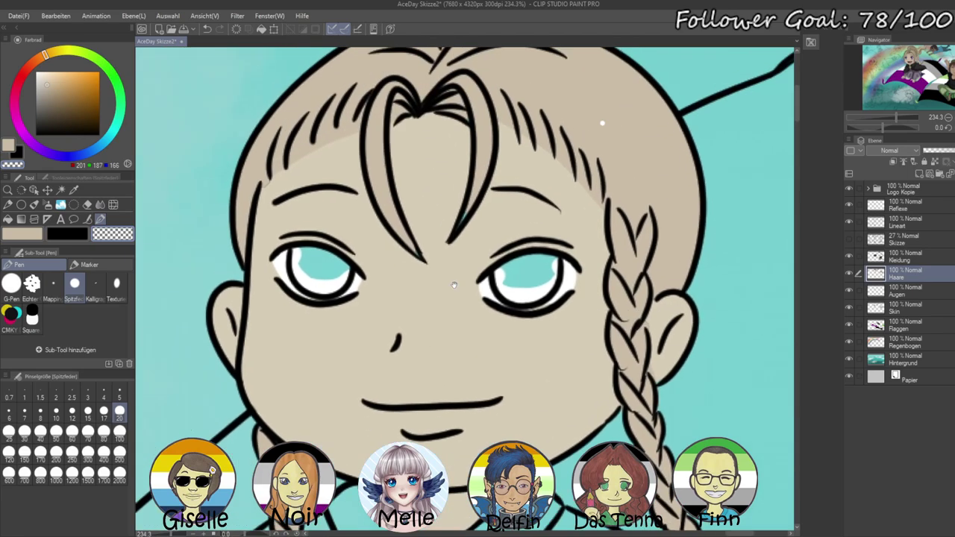
left_click_drag(487, 246, 453, 257)
- Lock the Skin layer's transparent pixels and paint the braided character's face in dark greyish brown (118, 102, 93) with the pen at size 100
left_click(906, 314)
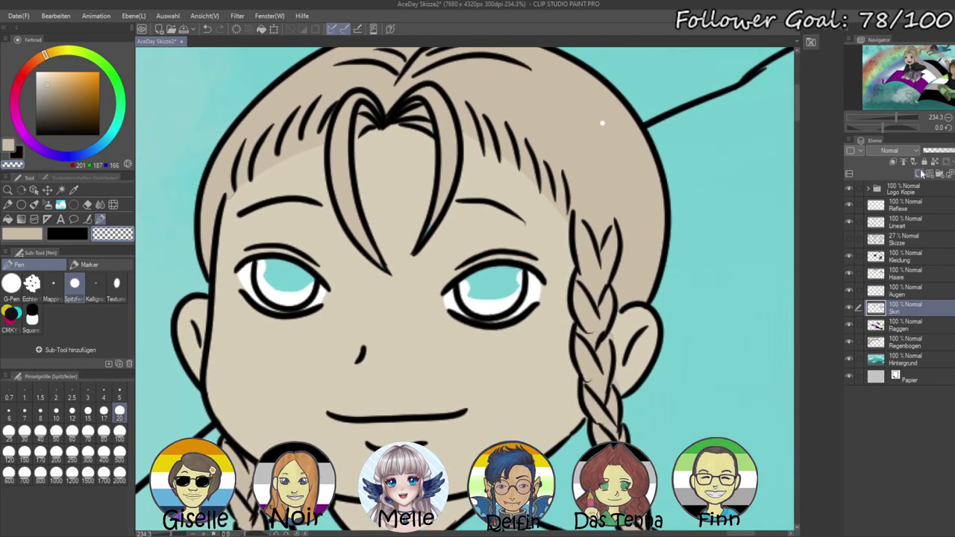
left_click_drag(892, 118, 889, 118)
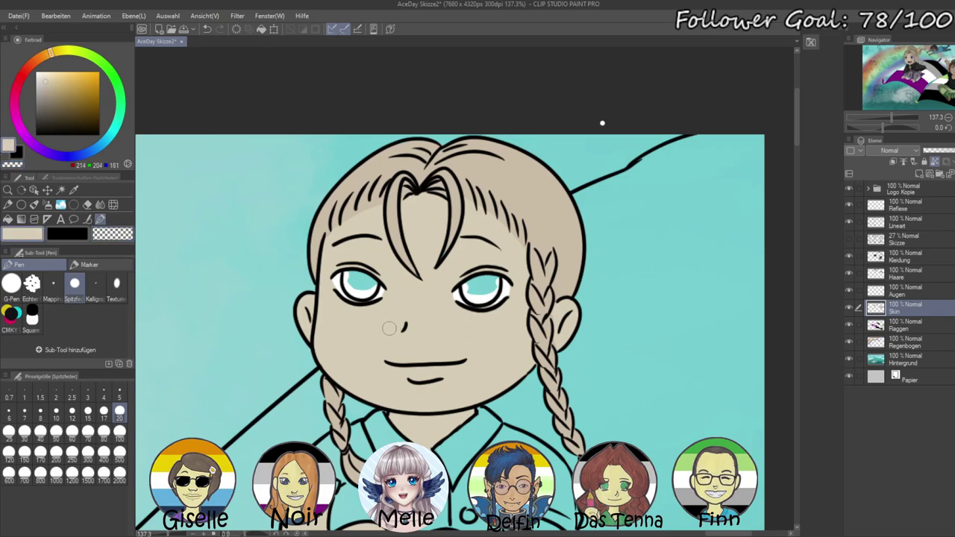
left_click_drag(56, 61, 34, 63)
left_click_drag(50, 97, 51, 106)
left_click(119, 430)
mouse_move(405, 309)
left_mouse_down()
mouse_move(305, 347)
mouse_move(397, 244)
left_mouse_up()
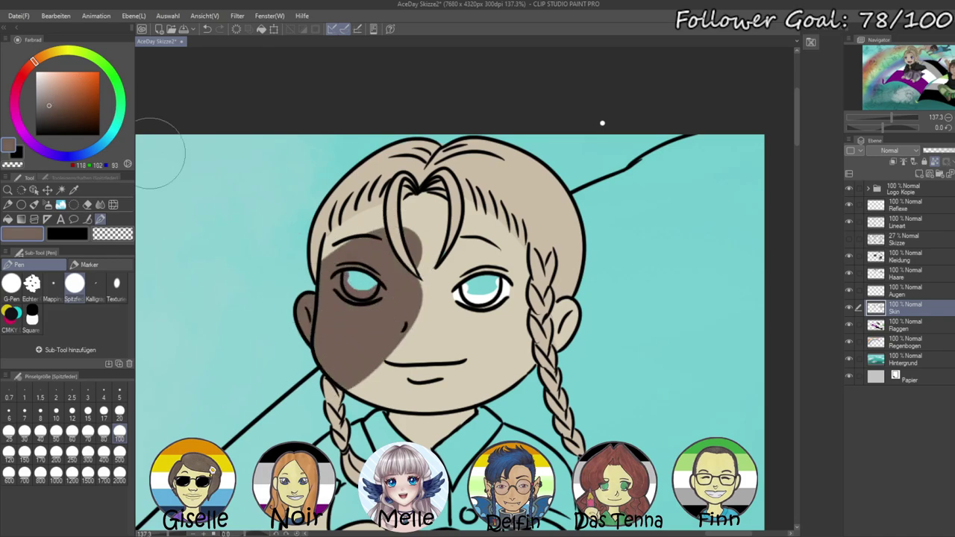
mouse_move(336, 237)
left_mouse_down()
mouse_move(373, 223)
mouse_move(485, 235)
mouse_move(561, 312)
mouse_move(477, 298)
mouse_move(448, 388)
mouse_move(418, 418)
mouse_move(365, 388)
left_mouse_up()
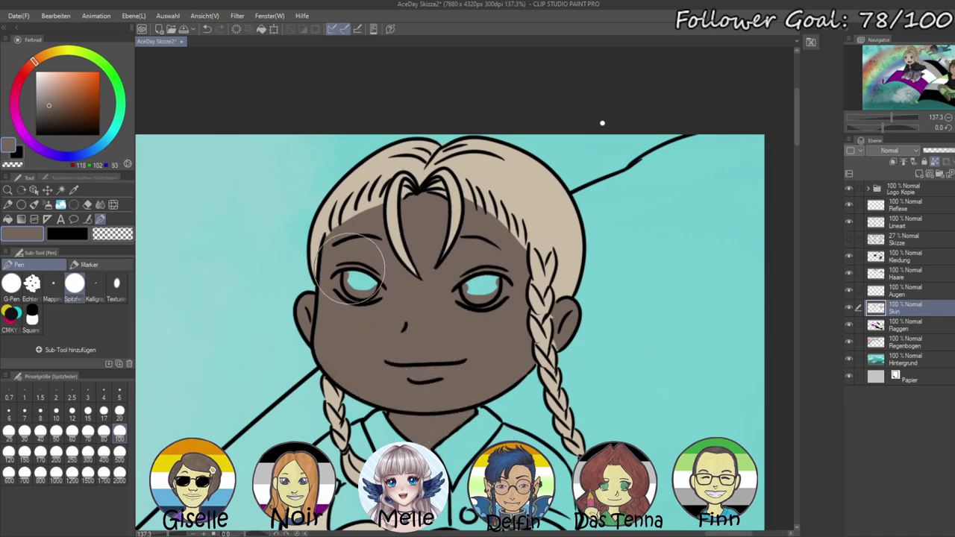
- Repaint the braided character's face, ears, neck, arms and legs in lighter brown (166, 140, 126) on the Skin layer
left_click(50, 93)
mouse_move(328, 224)
left_mouse_down()
mouse_move(327, 279)
mouse_move(322, 228)
left_mouse_up()
mouse_move(403, 402)
left_mouse_down()
mouse_move(418, 224)
mouse_move(462, 358)
mouse_move(515, 321)
mouse_move(482, 234)
mouse_move(514, 224)
left_mouse_up()
mouse_move(373, 485)
left_mouse_down()
mouse_move(352, 339)
mouse_move(333, 312)
left_mouse_up()
mouse_move(269, 329)
left_mouse_down()
mouse_move(275, 431)
mouse_move(313, 358)
mouse_move(373, 403)
mouse_move(343, 329)
mouse_move(429, 447)
left_mouse_up()
mouse_move(443, 395)
left_mouse_down()
mouse_move(477, 377)
mouse_move(514, 373)
left_mouse_up()
- Switch to the Haare layer and set the pen to transparent colour at size 20 for detail work around the braid
scroll(437, 381, "up", 5)
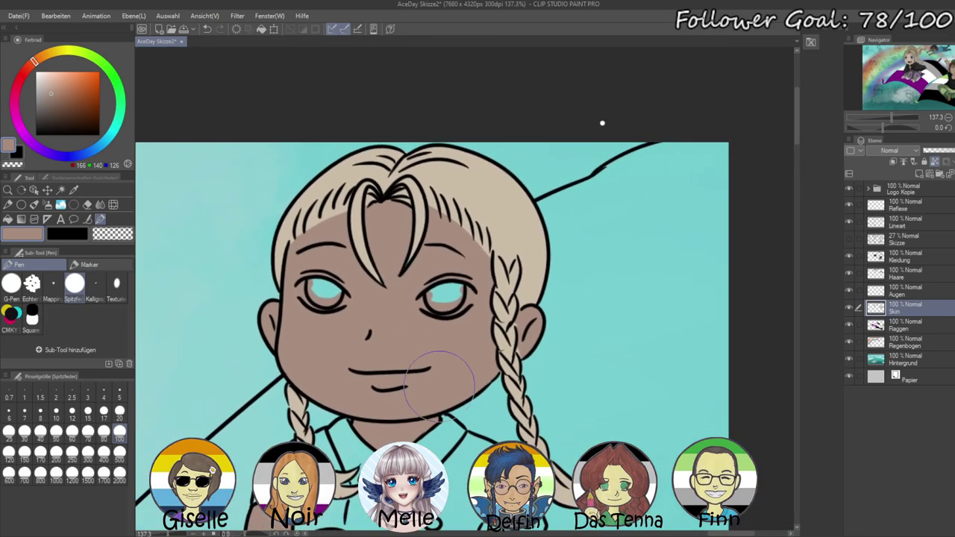
left_click(894, 118)
left_click_drag(901, 114, 903, 117)
left_click(900, 273)
key("c")
key("bracketleft")
key("bracketleft")
key("bracketleft")
key("bracketleft")
key("bracketleft")
key("bracketleft")
key("bracketleft")
key("bracketleft")
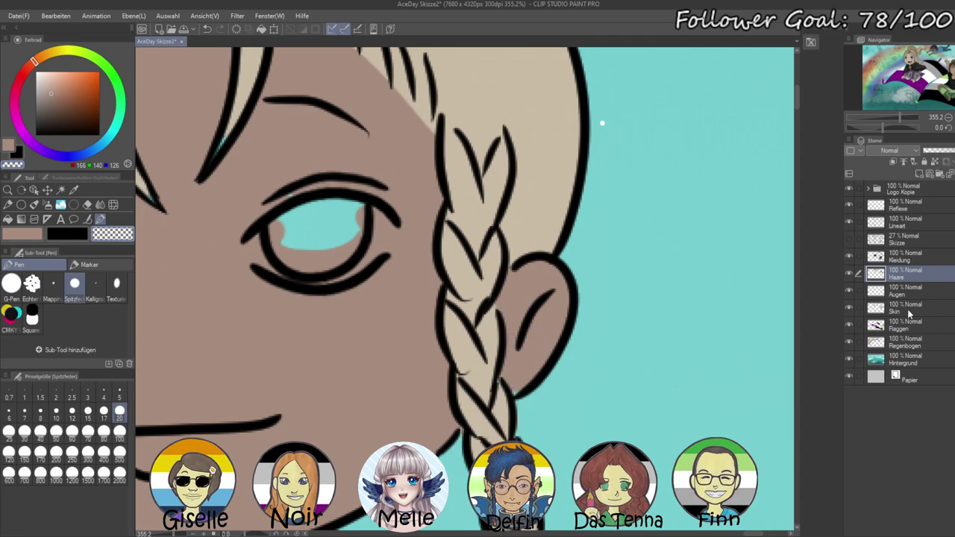
- Unlock the Skin layer's transparent pixels, keep its opacity at 100 %, and set the pen to the brown skin colour at size 5
left_click(906, 308)
left_click(931, 152)
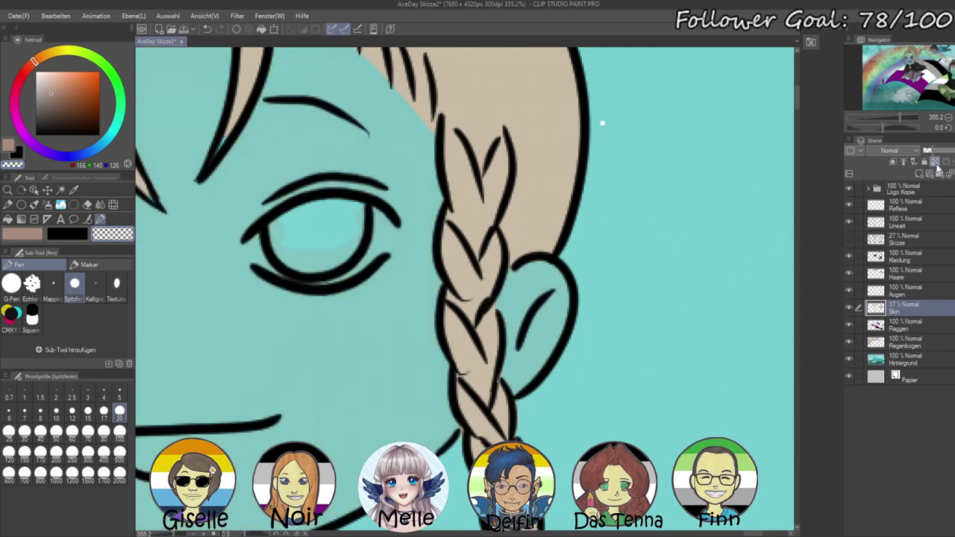
left_click_drag(929, 150, 953, 150)
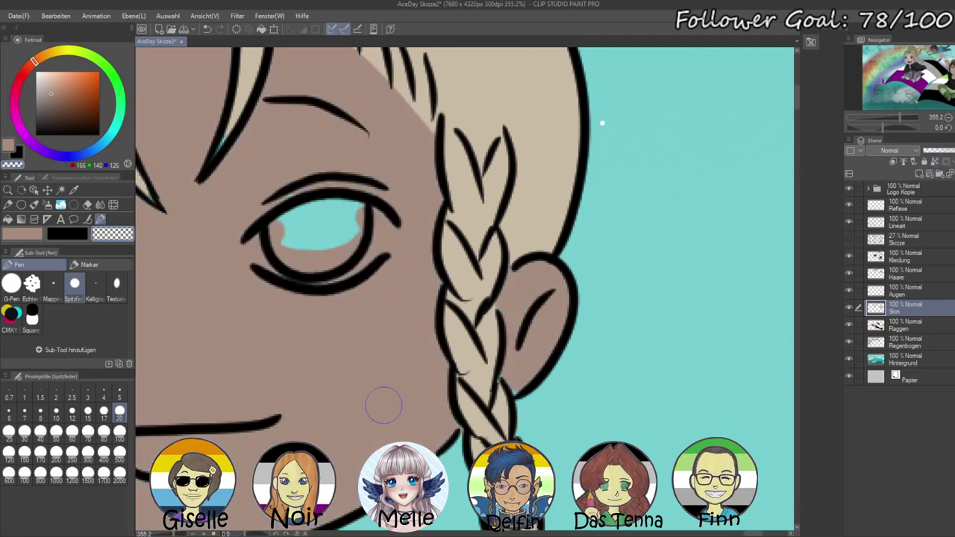
left_click(119, 391)
key("c")
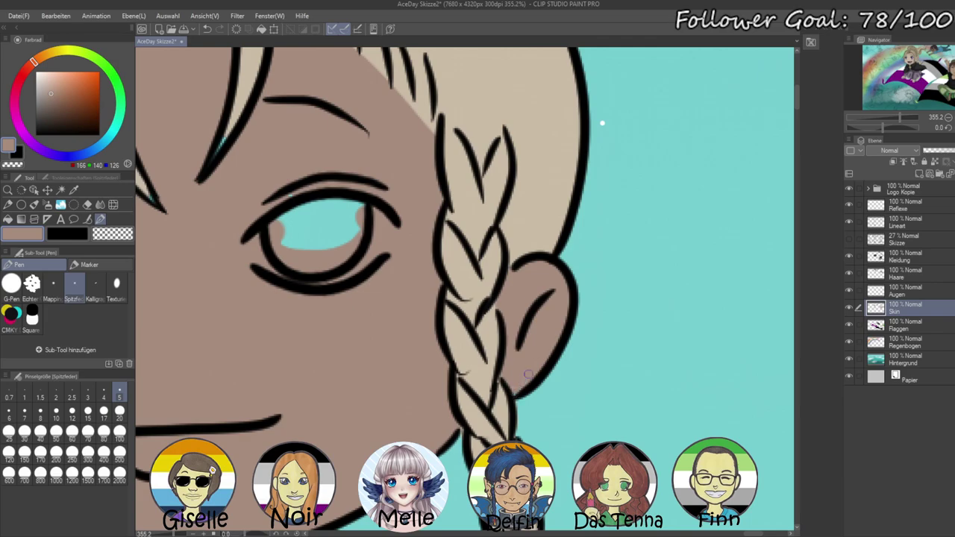
left_click_drag(188, 433, 448, 373)
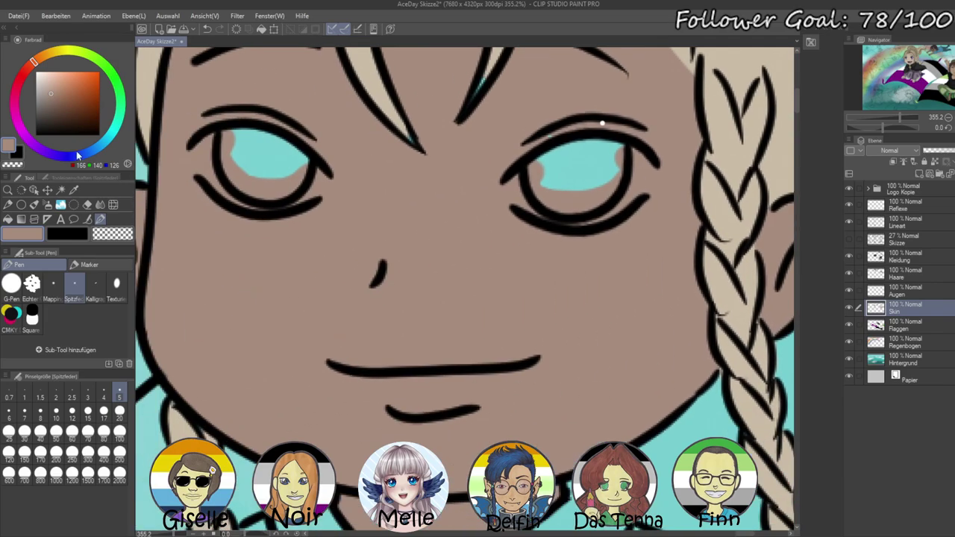
- Paint the whites of both eyes in light grey (220, 217, 215) on the Skin layer with the pen at size 17
left_click(40, 78)
left_click(103, 410)
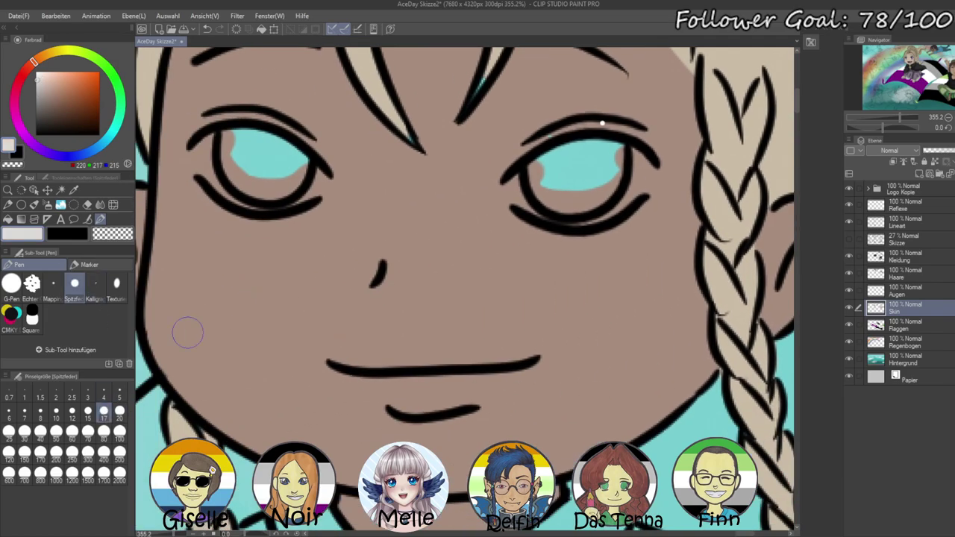
mouse_move(209, 143)
left_mouse_down()
mouse_move(217, 180)
mouse_move(255, 200)
mouse_move(276, 182)
mouse_move(277, 200)
mouse_move(321, 186)
left_mouse_up()
mouse_move(531, 183)
left_mouse_down()
mouse_move(553, 217)
mouse_move(599, 206)
mouse_move(579, 215)
mouse_move(634, 180)
mouse_move(628, 157)
mouse_move(636, 191)
mouse_move(631, 154)
mouse_move(643, 175)
left_mouse_up()
- Select the braided character's shirt areas, including collar, sleeves and lower hem, from the Lineart layer with Auto Select
left_click_drag(898, 116, 888, 120)
left_click_drag(737, 263, 744, 188)
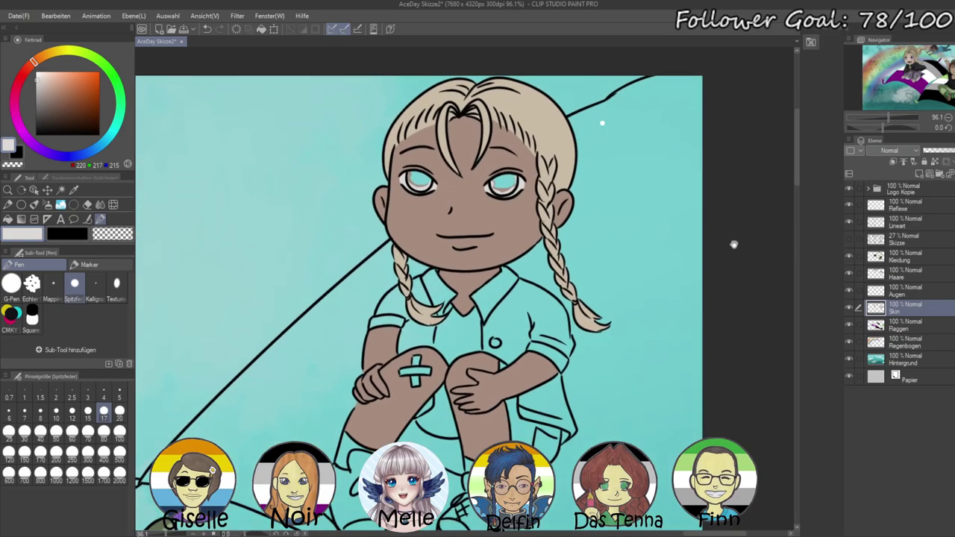
left_click_drag(732, 245, 748, 170)
left_click(900, 257)
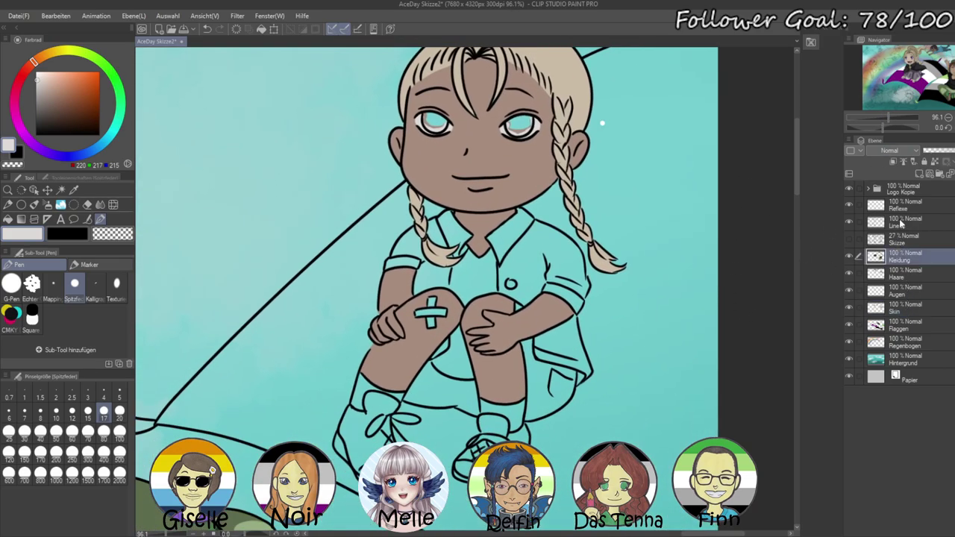
left_click(902, 224)
left_click(61, 190)
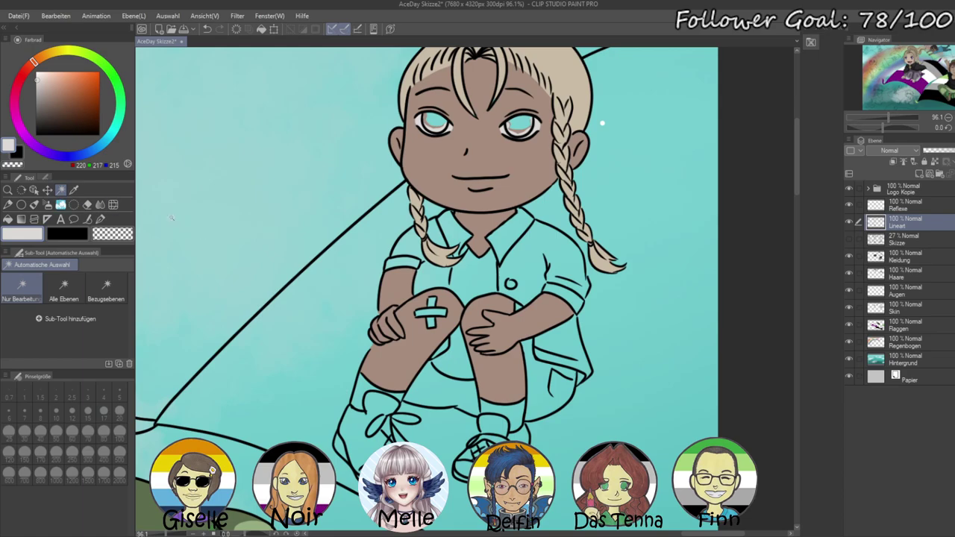
left_click(429, 271)
left_click(461, 234, "shift")
left_click(512, 234, "shift")
left_click(536, 267, "shift")
left_click(574, 294, "shift")
left_click(567, 355, "shift")
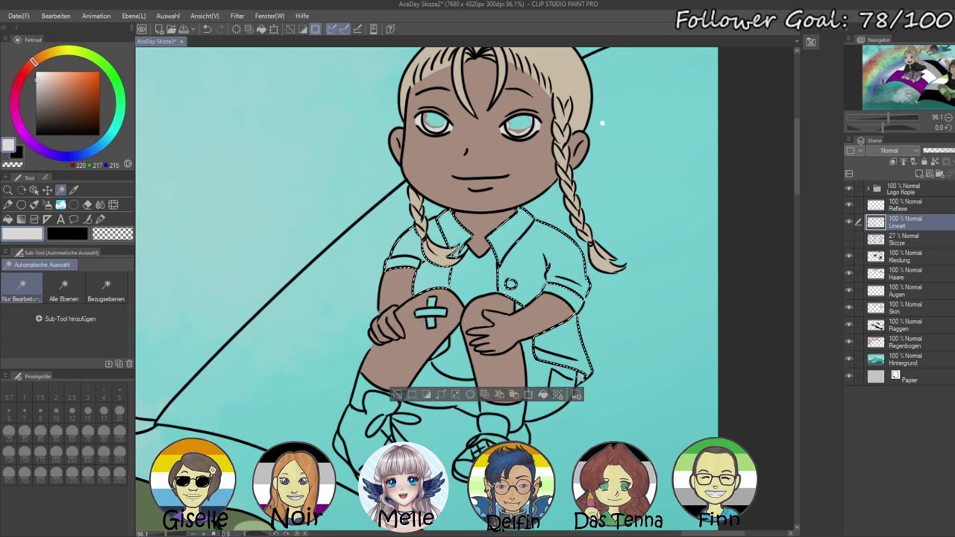
left_click(568, 372, "shift")
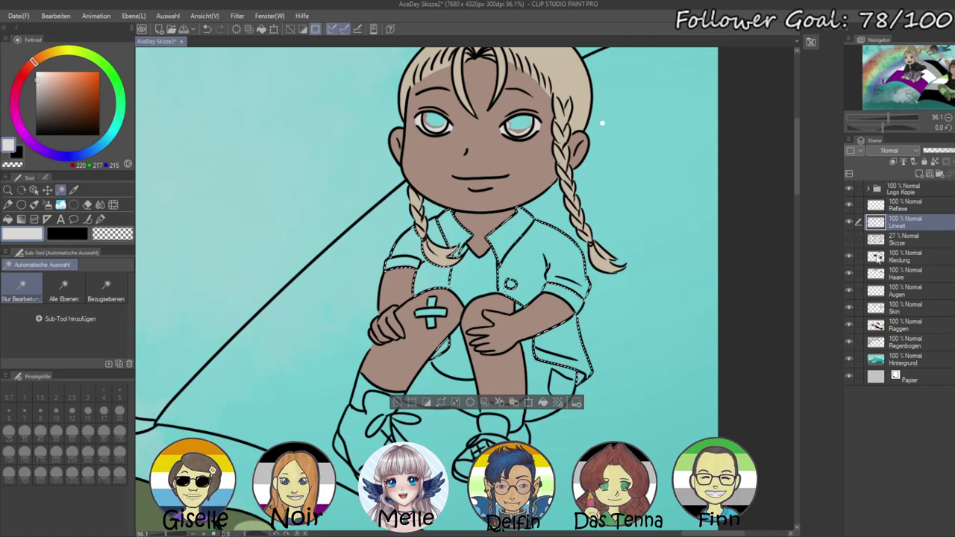
- Fill the selected shirt with muted purple (133, 98, 135) on the Kleidung layer and clear the selection
left_click(903, 262)
left_click(22, 133)
left_click(53, 101)
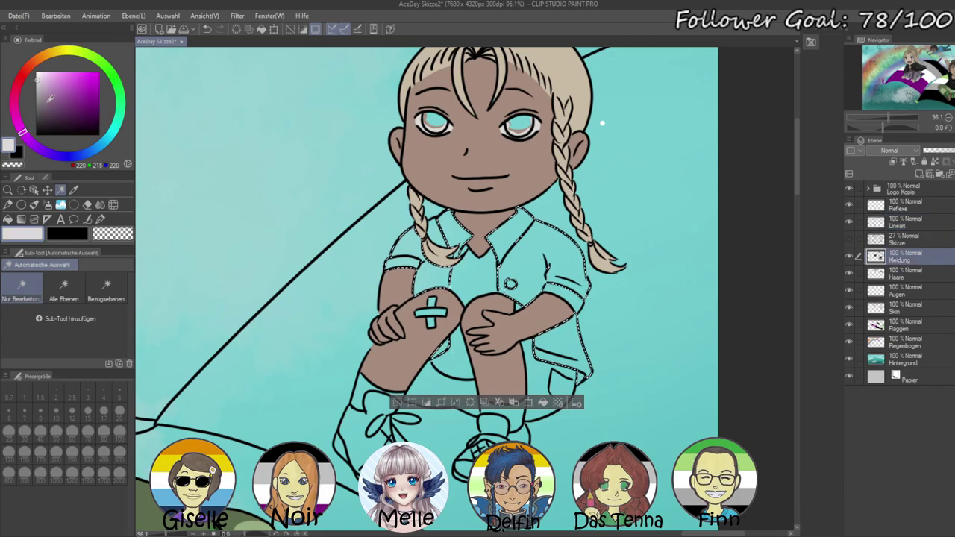
key("alt+Delete")
key("ctrl+d")
- Touch up the shirt's purple fill around the braid, sleeve cuffs, button and front edge using the pen at sizes 20 and 60
left_click_drag(887, 117, 896, 117)
left_click_drag(462, 261, 441, 322)
left_click(100, 219)
left_click(119, 410)
mouse_move(388, 205)
left_mouse_down()
mouse_move(386, 237)
mouse_move(366, 199)
mouse_move(372, 232)
mouse_move(406, 244)
mouse_move(381, 192)
left_mouse_up()
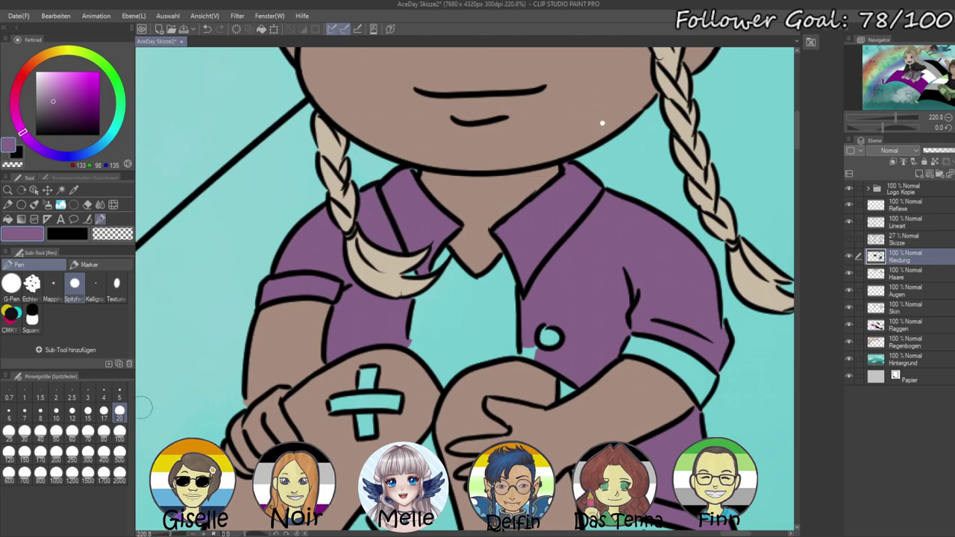
left_click(119, 392)
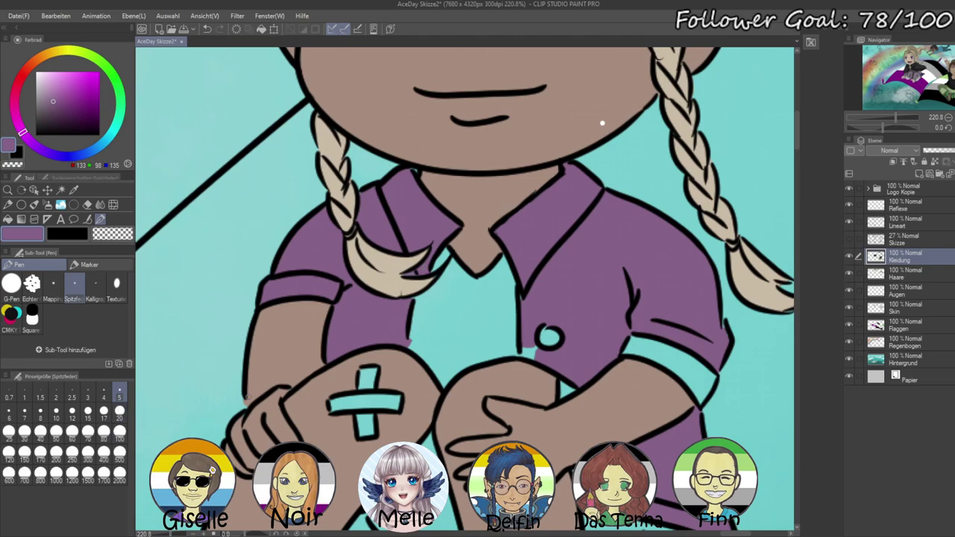
left_click(71, 432)
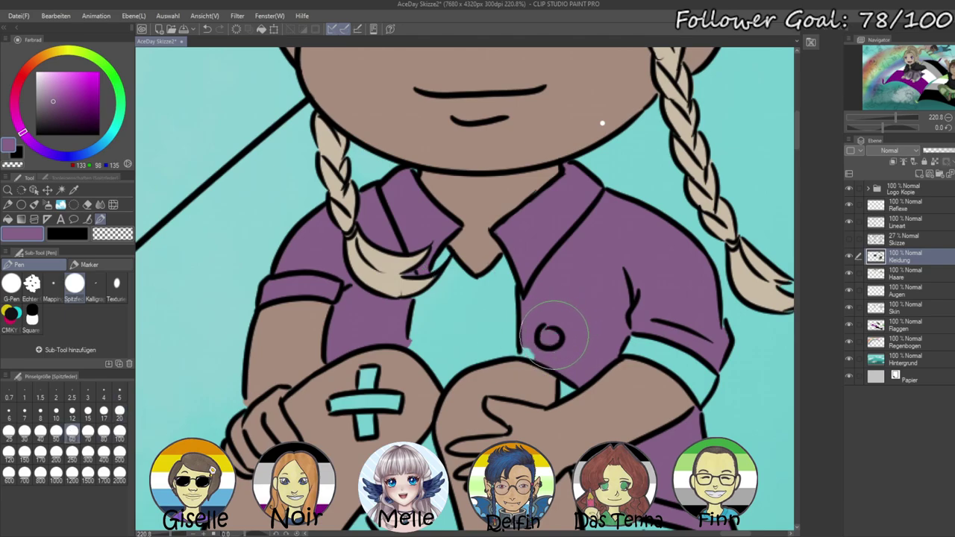
left_click(120, 411)
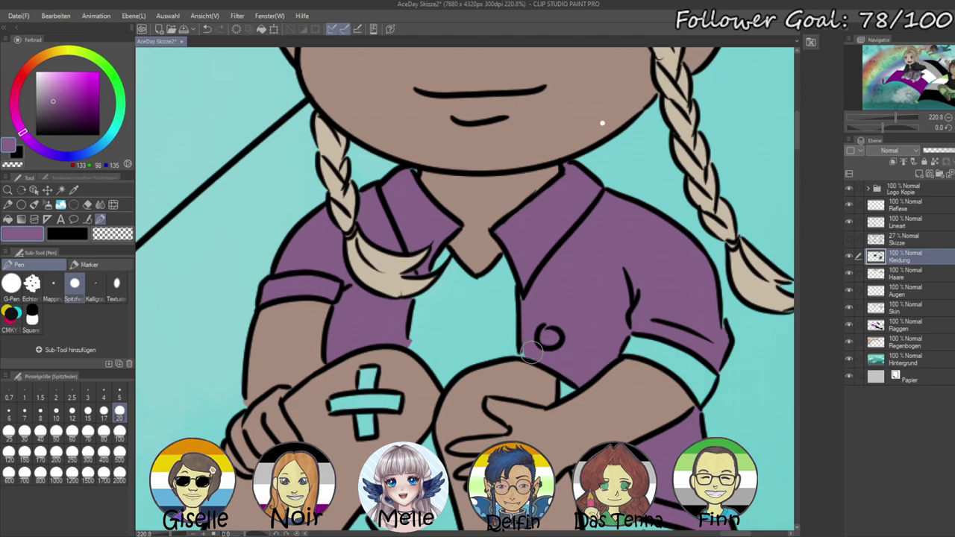
mouse_move(620, 343)
left_mouse_down()
mouse_move(686, 358)
mouse_move(622, 342)
mouse_move(691, 381)
mouse_move(674, 360)
mouse_move(698, 395)
mouse_move(698, 364)
left_mouse_up()
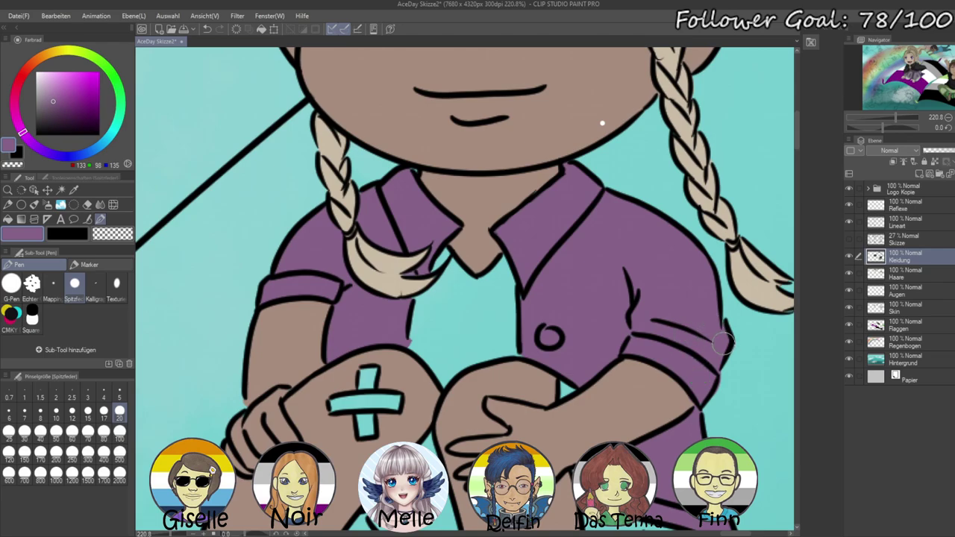
- Select the braided character's shorts and pocket from the Lineart layer and choose light blue-grey (151, 171, 176) as the fill colour
scroll(698, 376, "down", 4)
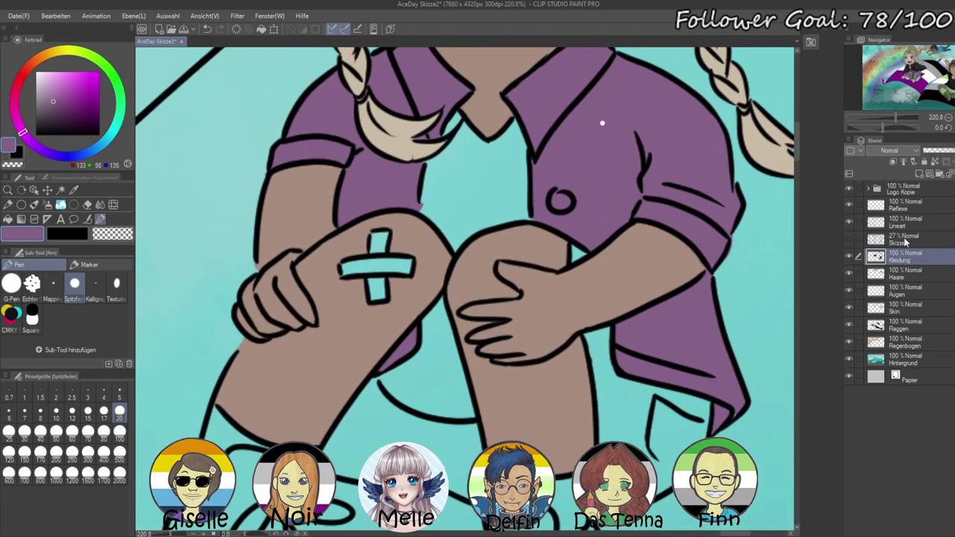
left_click(899, 222)
left_click(60, 190)
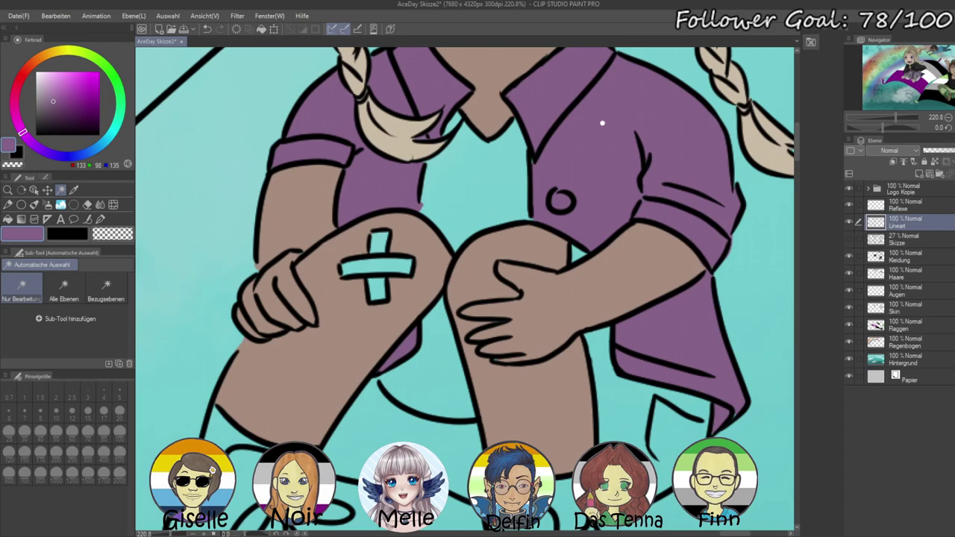
left_click(420, 439)
left_click(625, 416, "shift")
left_click(689, 403, "shift")
left_click(107, 140)
left_click(44, 91)
key("alt+Delete")
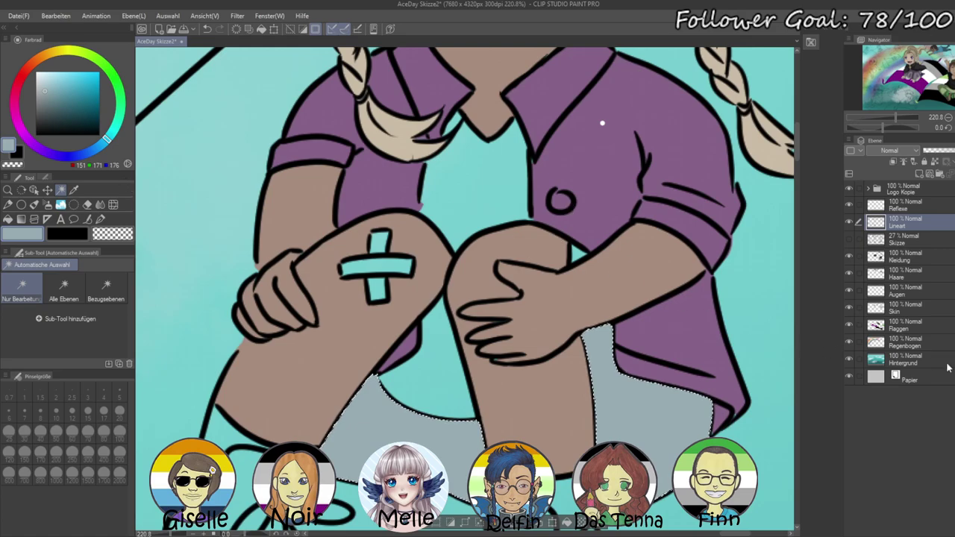
key("ctrl+z")
left_click(899, 258, "ctrl")
key("alt+Delete")
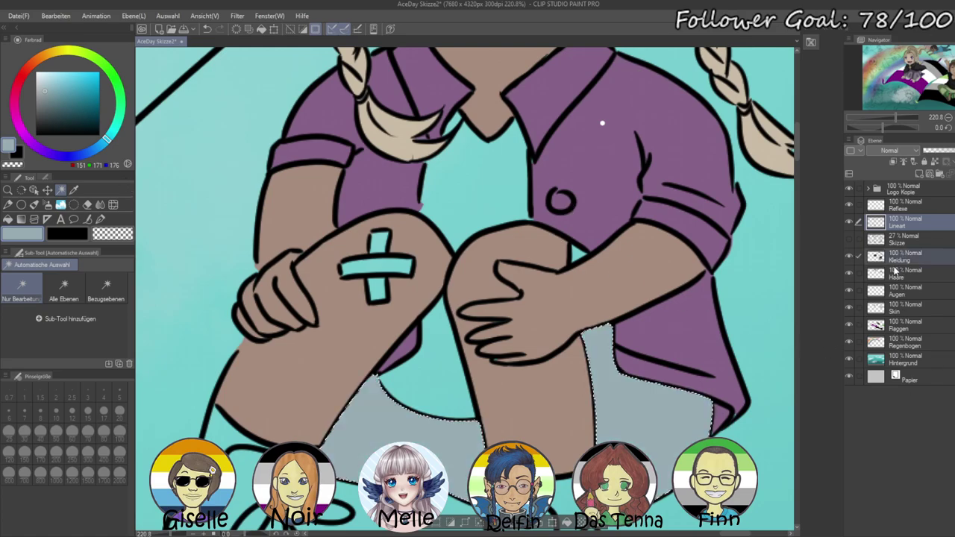
key("ctrl+z")
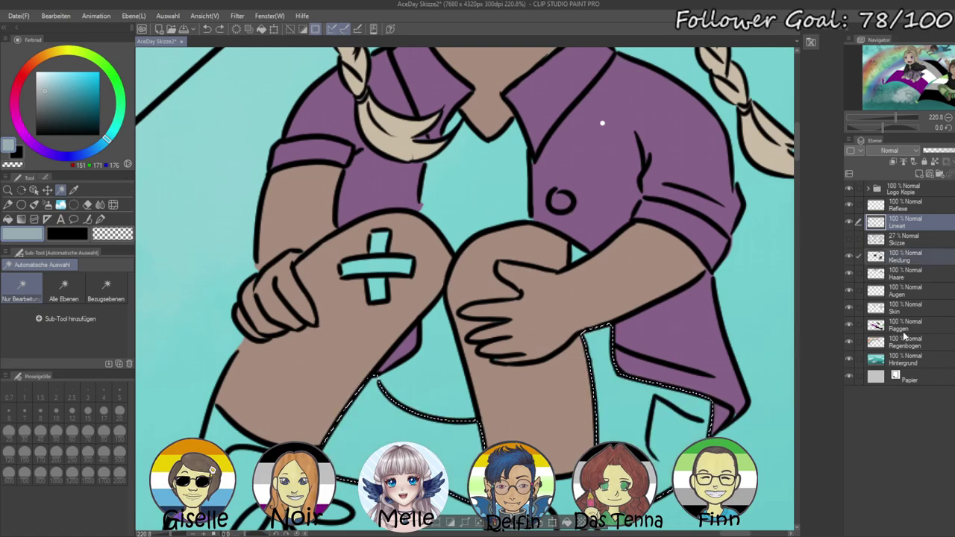
- Fill the selected shorts with light blue-grey (151, 171, 176) on the Kleidung layer and clear the selection
left_click(915, 257)
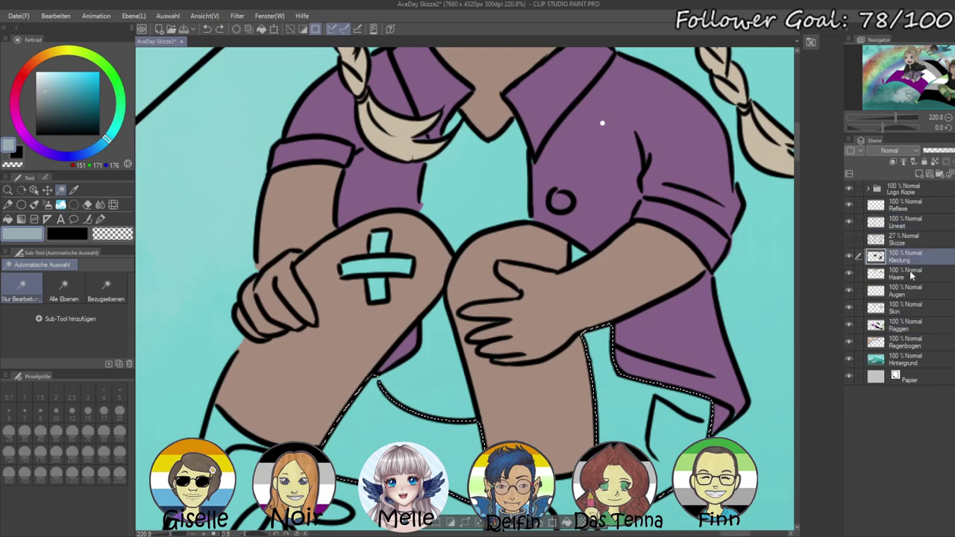
key("alt+Delete")
key("ctrl+d")
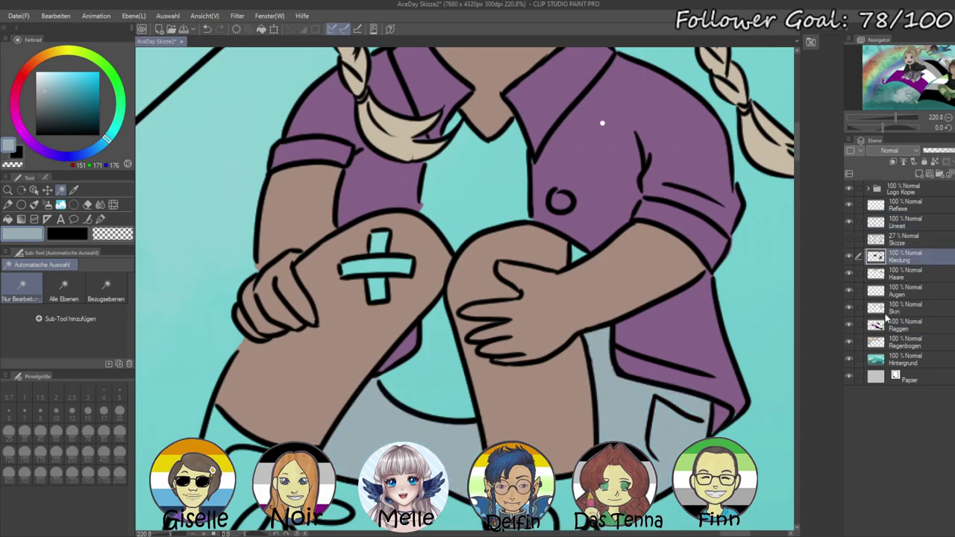
- Pick up the character's skin tone (166, 140, 126) for the pen on the Skin layer
left_click(900, 307)
left_click(550, 345, "alt")
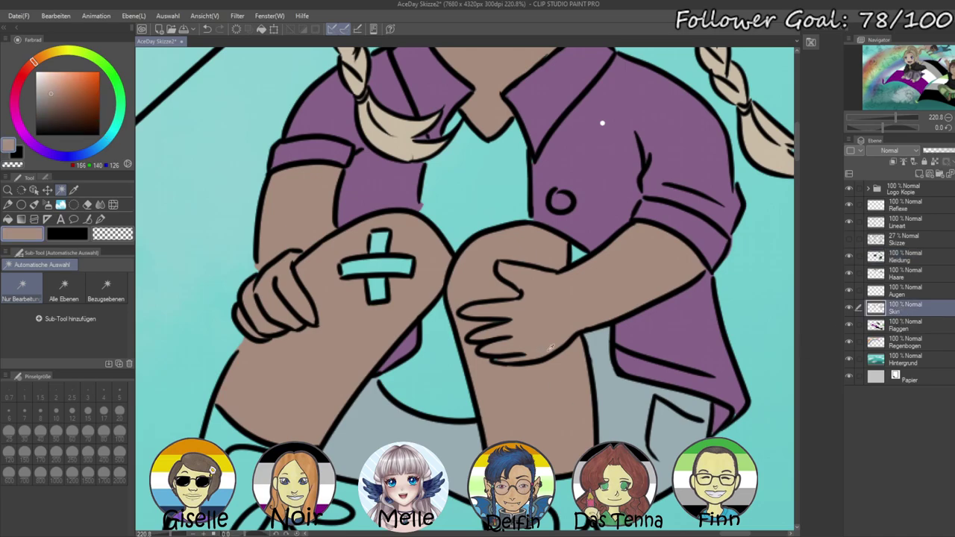
key("p")
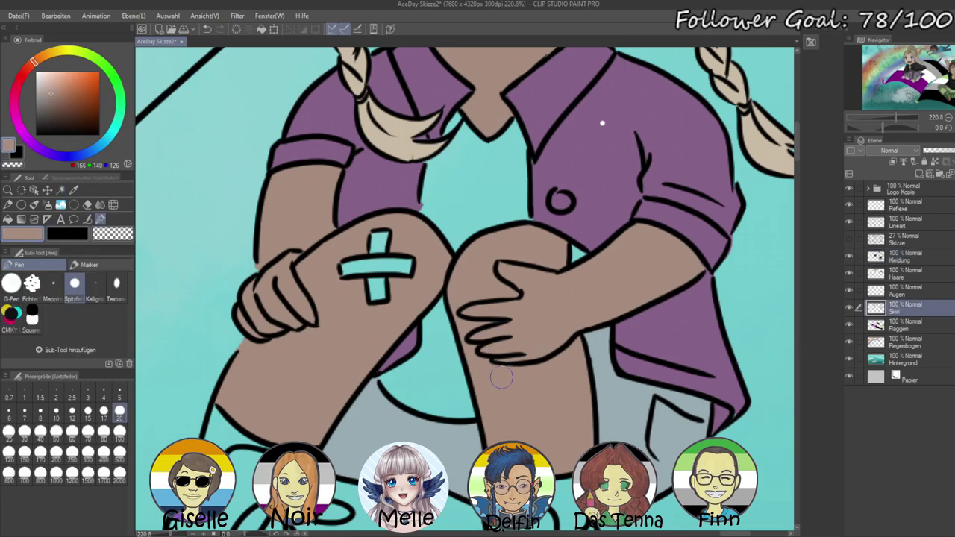
- Select the undershirt areas above and between the knees from the Lineart layer, and make Kleidung the active layer
scroll(549, 371, "down", 2)
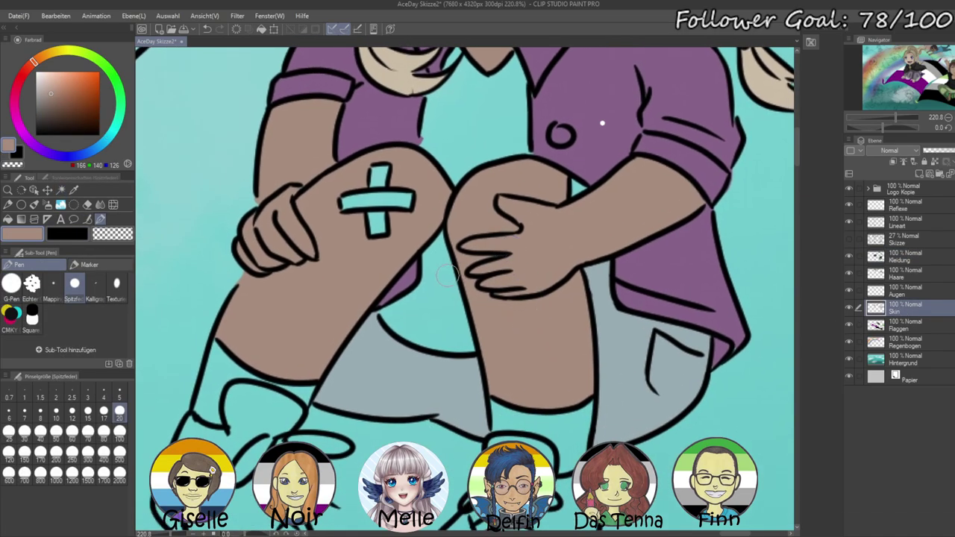
left_click(904, 223)
left_click(68, 191)
left_click(475, 117)
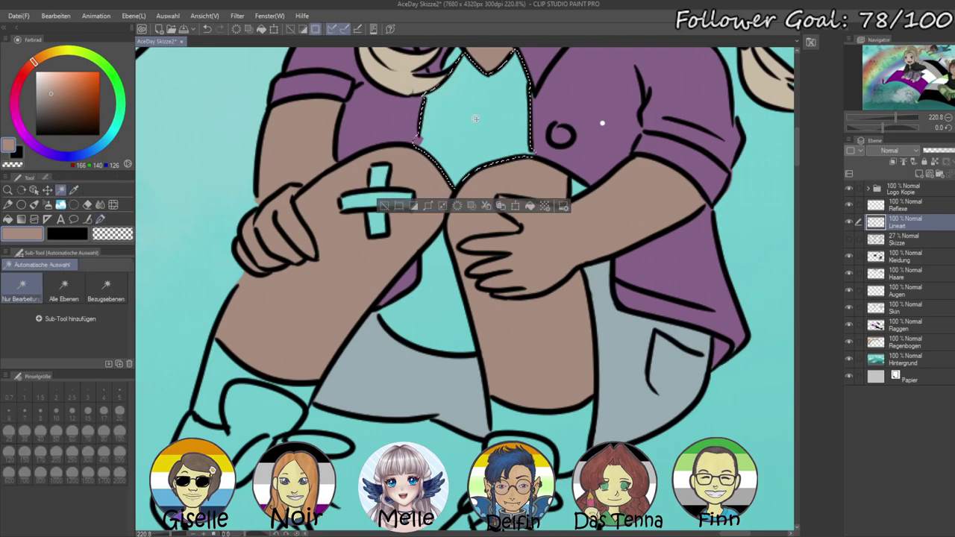
left_click(429, 304, "shift")
left_click(903, 257)
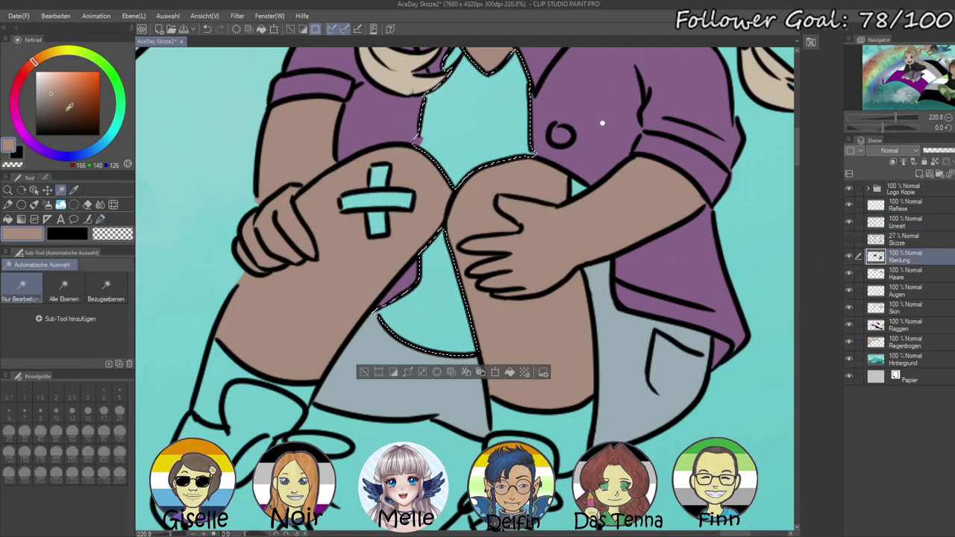
- Try a dark grey (66, 66, 66) fill on the undershirt, then restore the cleared selection
left_click(36, 119)
key("alt+Delete")
key("ctrl+d")
left_click_drag(542, 282, 515, 472)
scroll(602, 123, "up", 1)
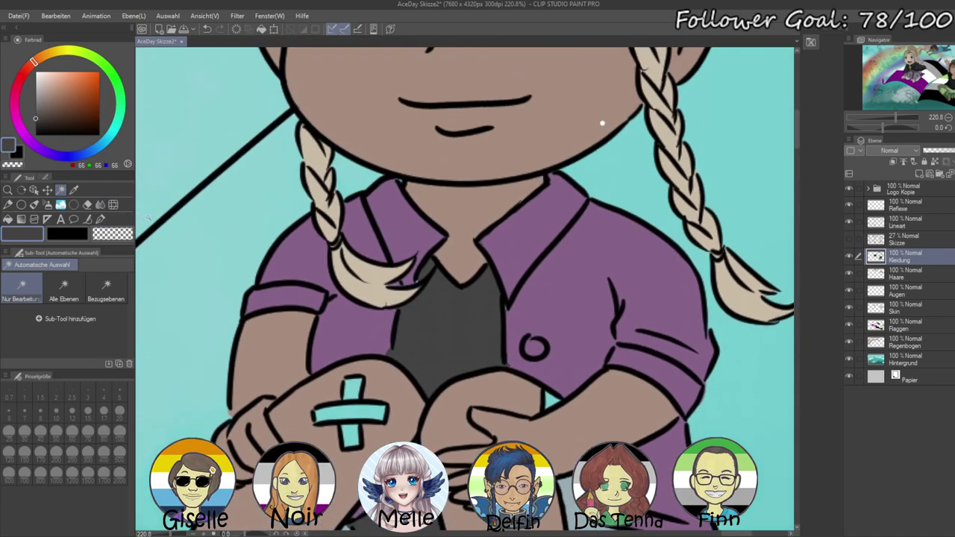
key("ctrl+z")
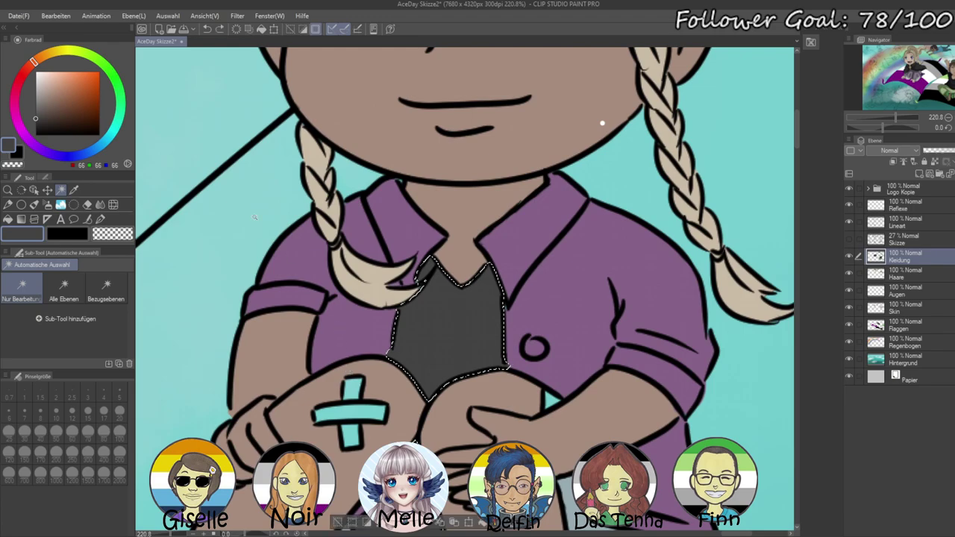
- Fill the selected undershirt with deep blue (33, 56, 147), clear the selection and set the pen to size 5 for the braid tip
left_click(78, 156)
left_click(85, 98)
key("alt+BackSpace")
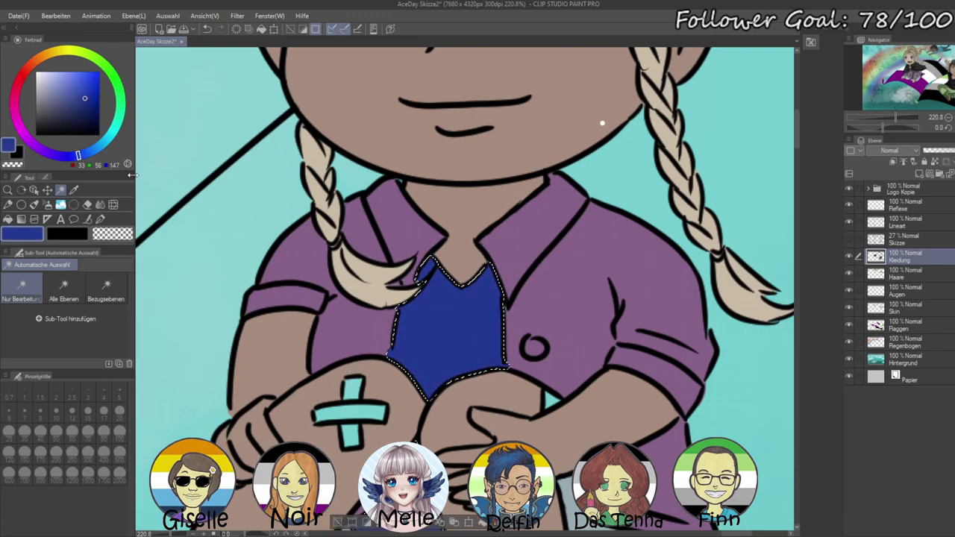
key("ctrl+d")
left_click(100, 218)
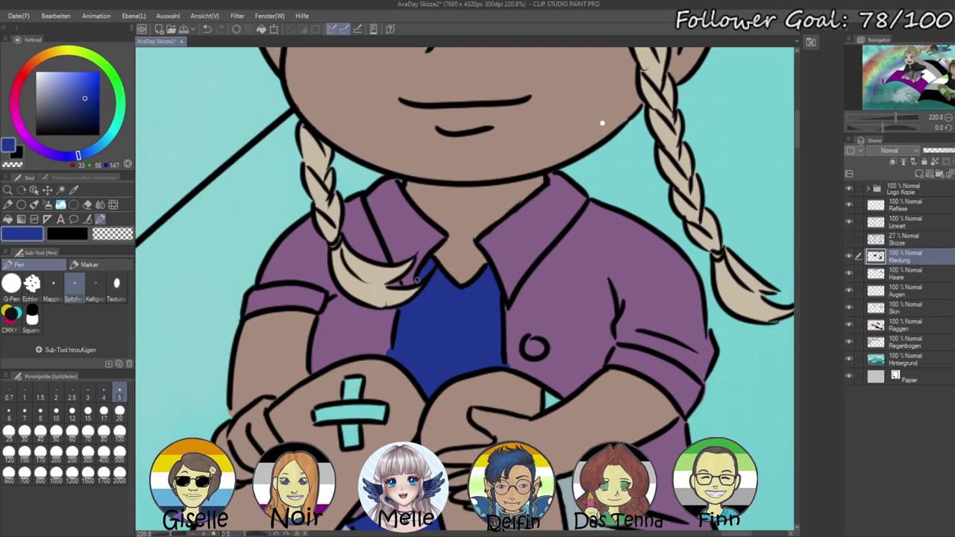
scroll(451, 304, "down", 2)
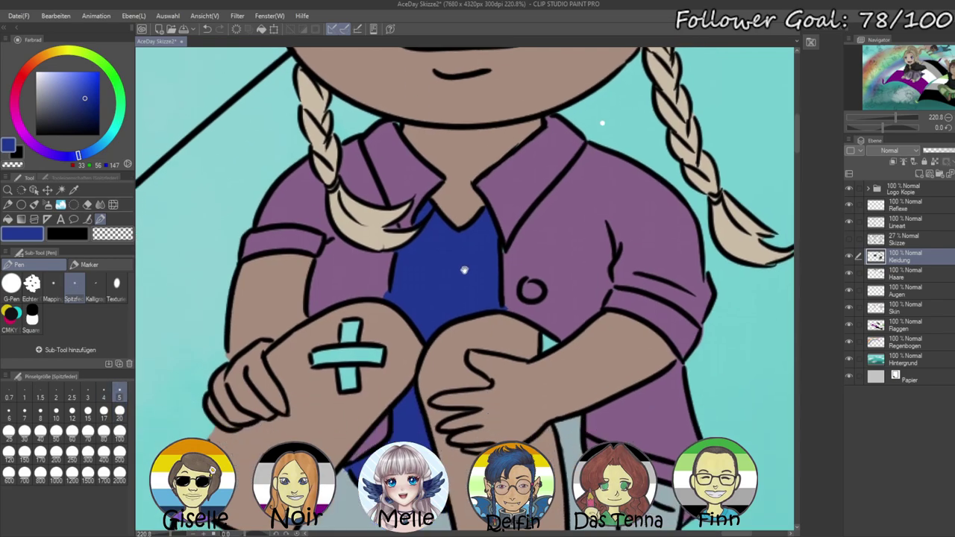
- Touch up the shirt's purple fill (133, 98, 135) around the collar, sleeve and hem with the pen at sizes 17 and 10
left_click(401, 128, "alt")
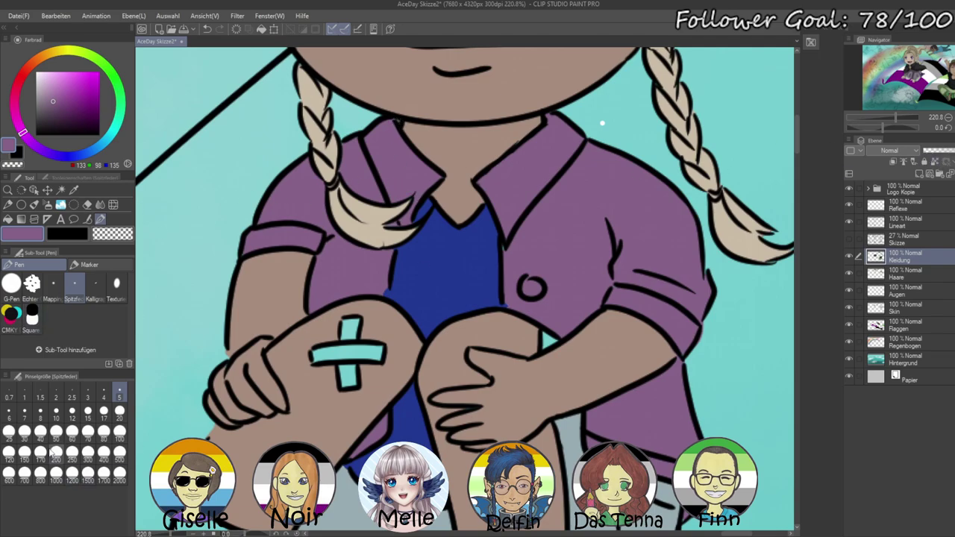
left_click(104, 410)
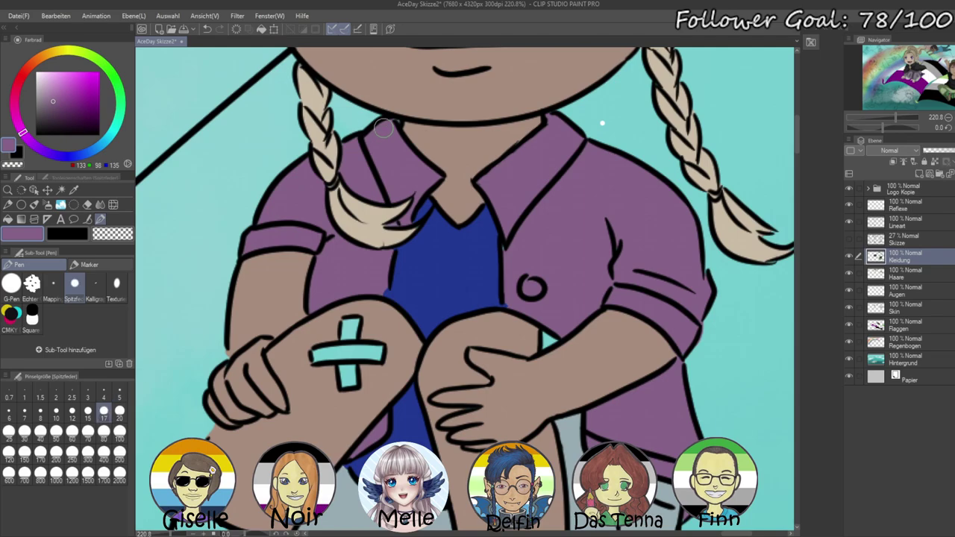
left_click_drag(436, 267, 420, 186)
left_click(56, 410)
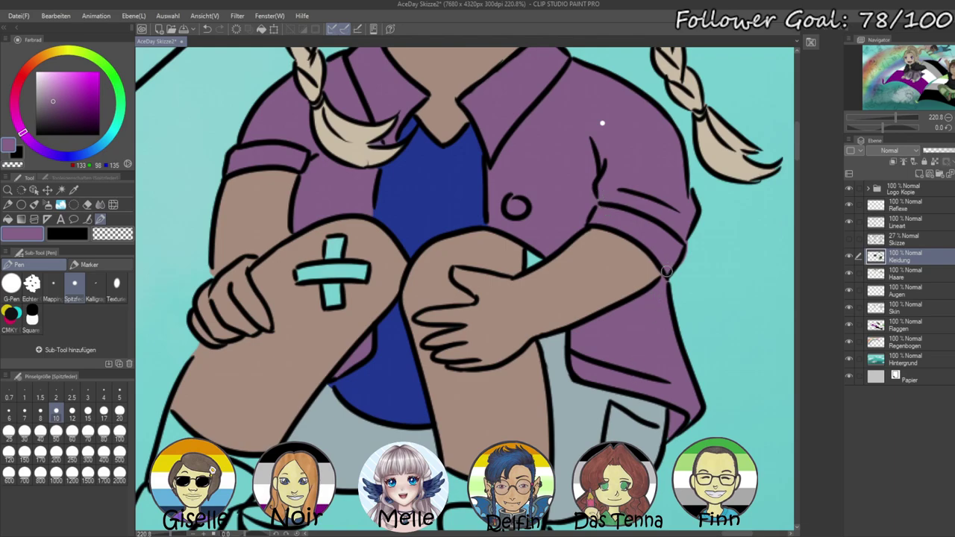
left_click_drag(648, 392, 661, 322)
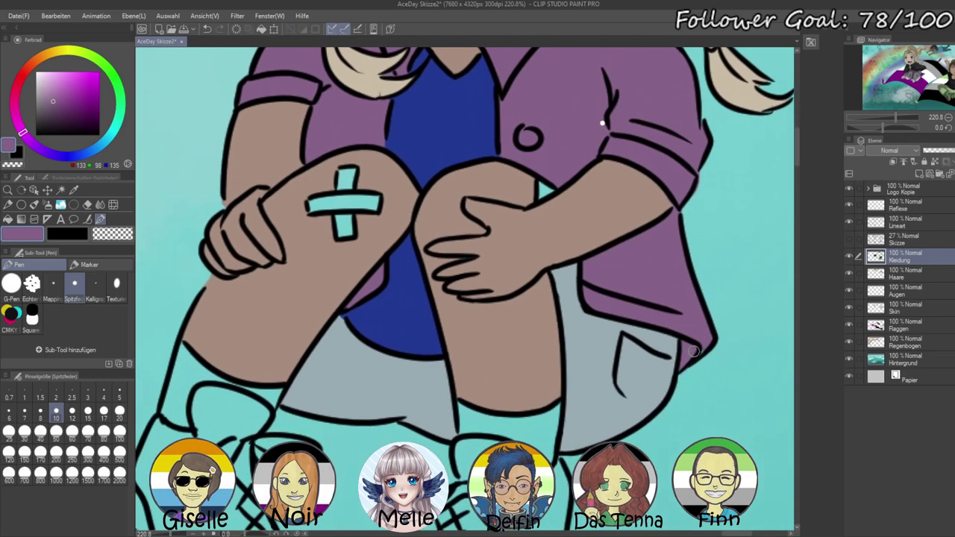
- Select both sock areas from the Lineart layer and fill them with the undershirt's deep blue (33, 56, 147) on the Kleidung layer
left_click_drag(643, 364, 681, 216)
left_click_drag(661, 301, 699, 315)
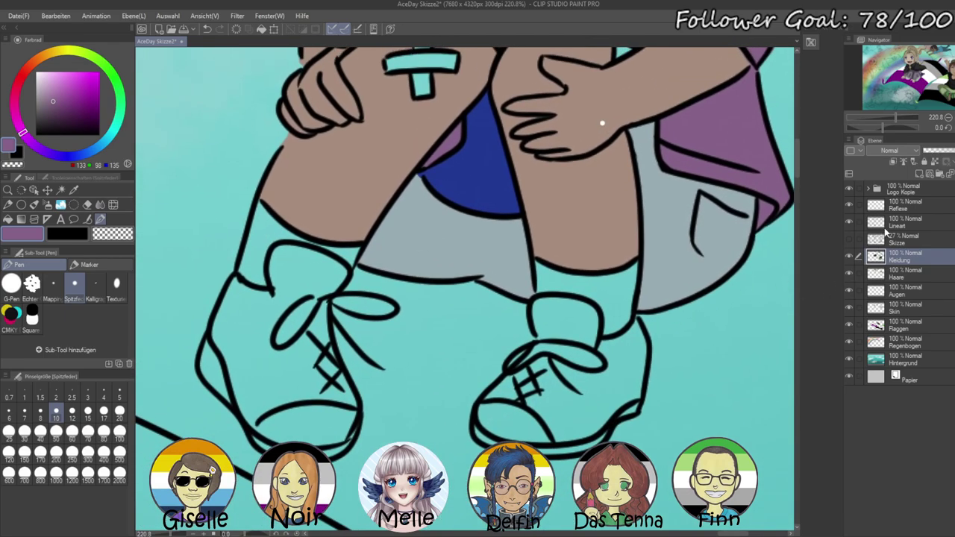
left_click(903, 221)
left_click(60, 190)
left_click(269, 239)
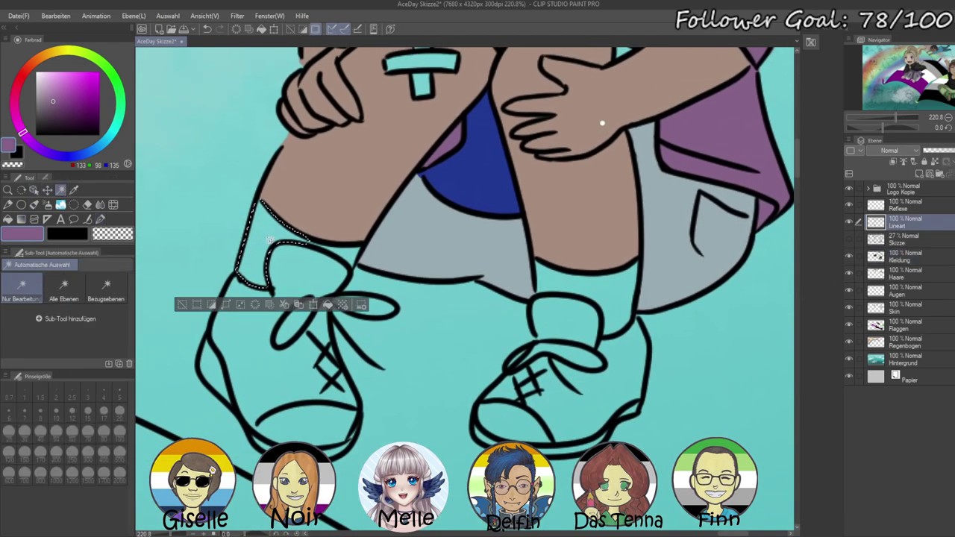
left_click(353, 255, "shift")
left_click(564, 285, "shift")
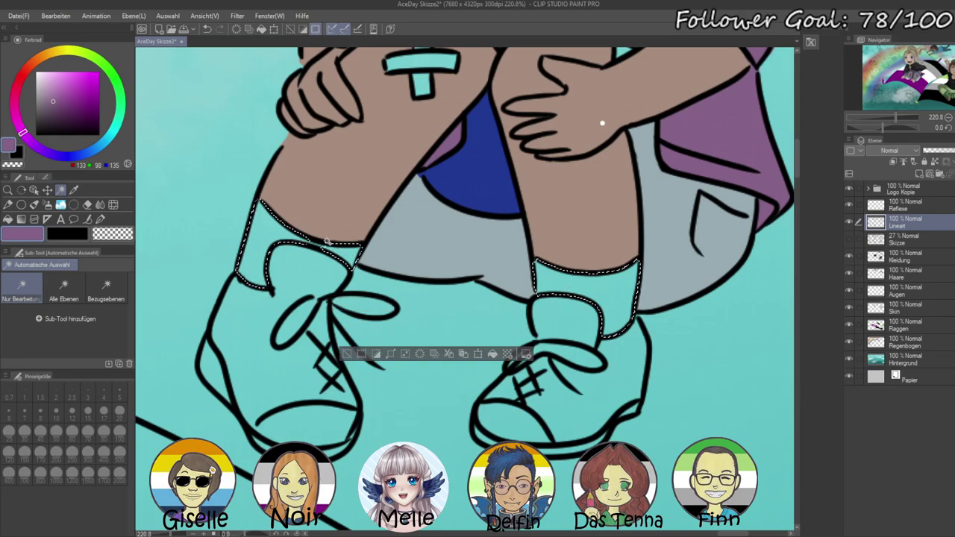
left_click(890, 261)
key("alt+Delete")
key("ctrl+d")
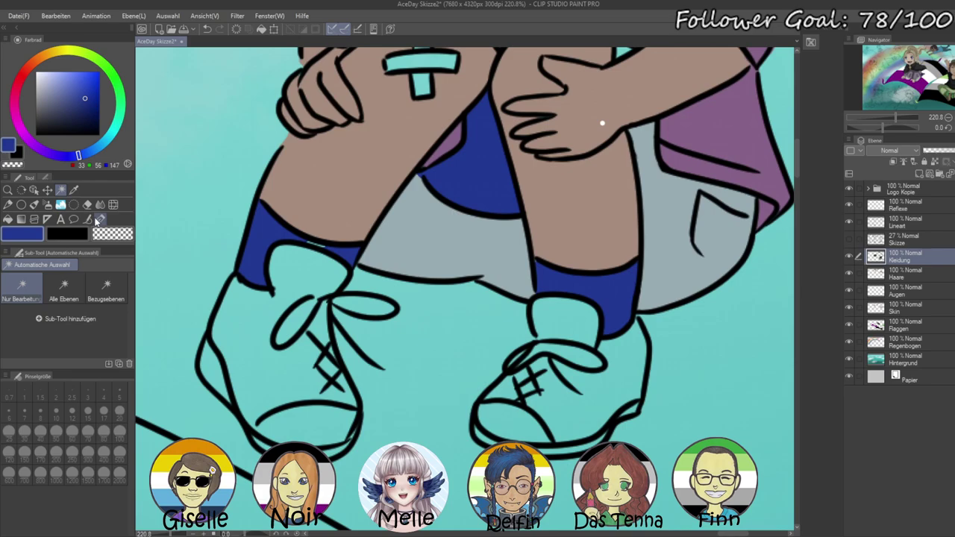
key("p")
- Select the crossed plasters on the knee from the Lineart layer and fill them with bright purple (177, 82, 183) on the Kleidung layer
mouse_move(308, 244)
left_mouse_down()
mouse_move(332, 249)
mouse_move(279, 395)
left_mouse_up()
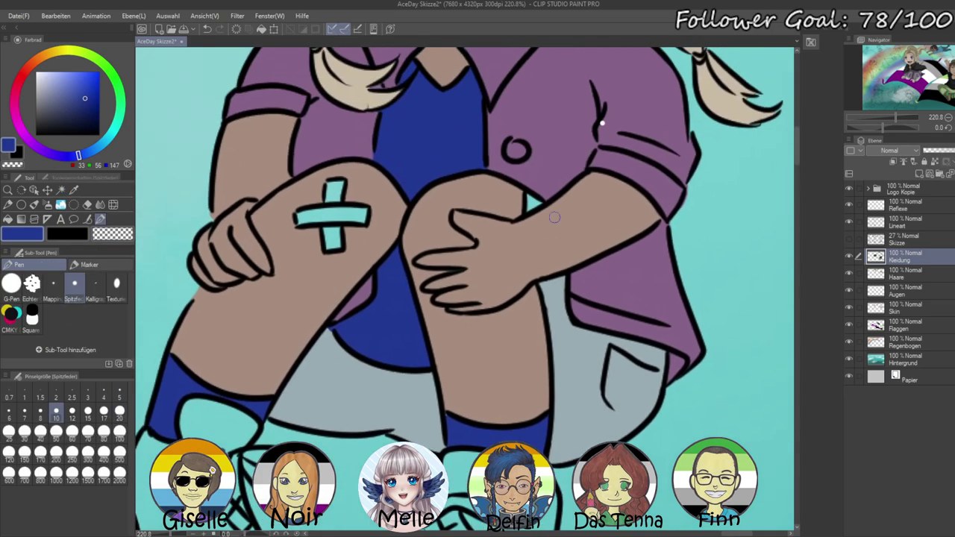
left_click(529, 108, "alt")
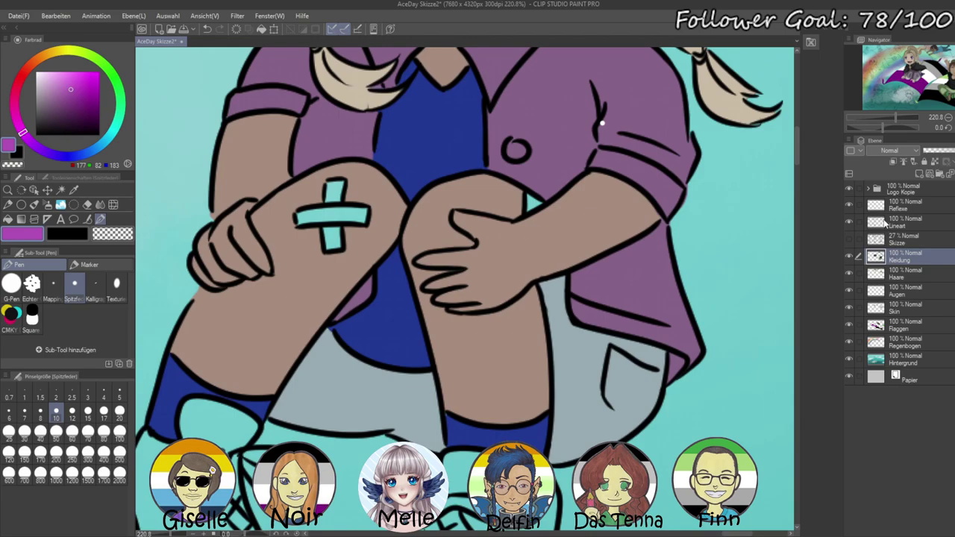
left_click(886, 224)
key("w")
left_click(338, 212)
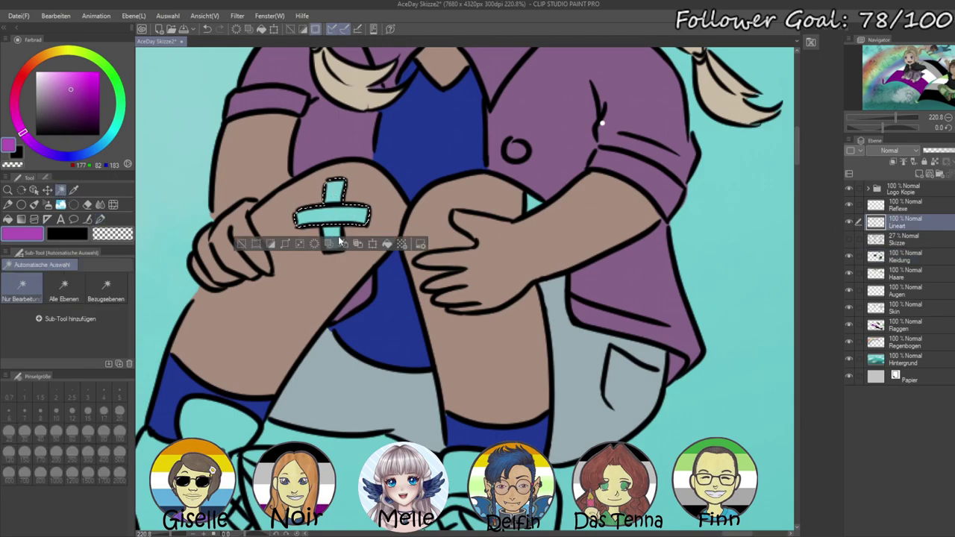
left_click(902, 261)
key("alt+BackSpace")
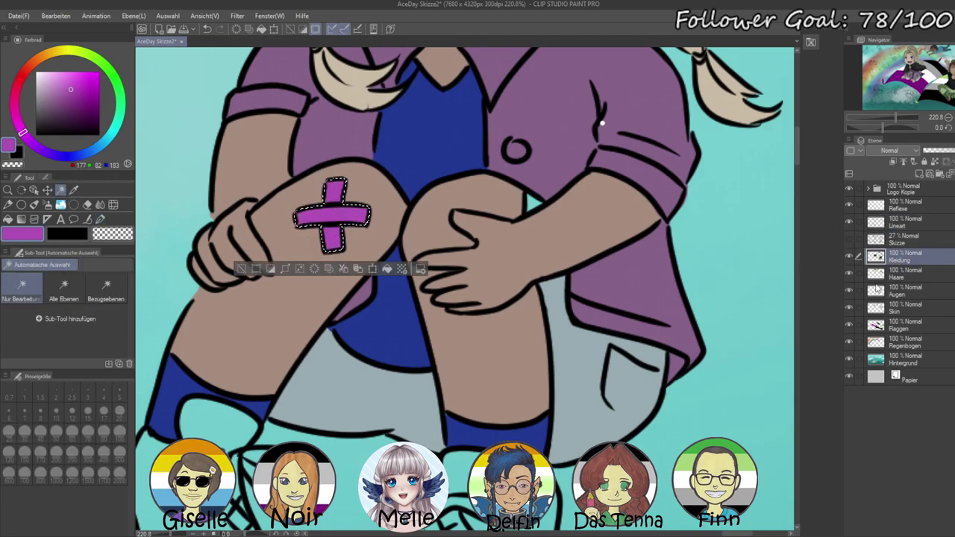
key("ctrl+d")
- Paint both irises teal (0, 135, 160) on the Augen layer using the pen at size 20
scroll(675, 404, "up", 6)
left_click_drag(582, 447, 598, 468)
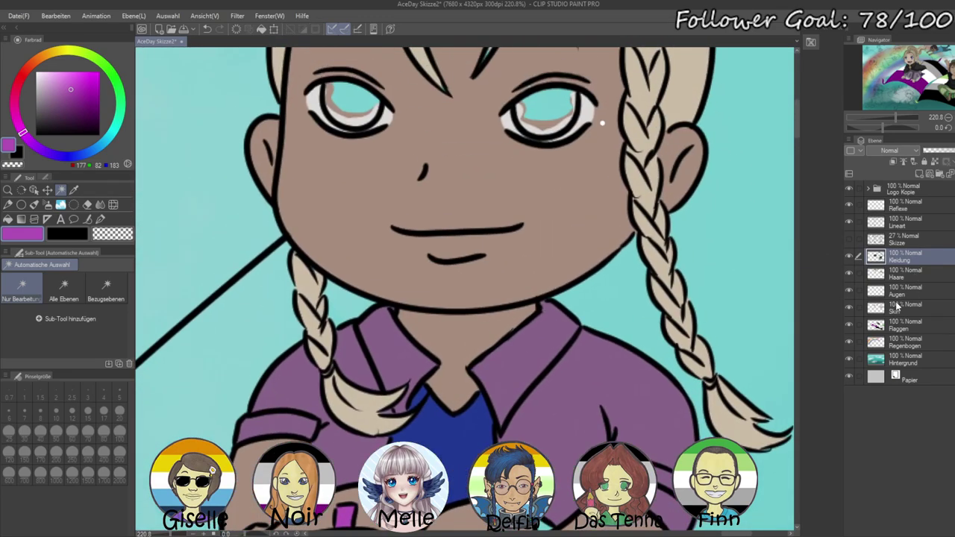
left_click(902, 294)
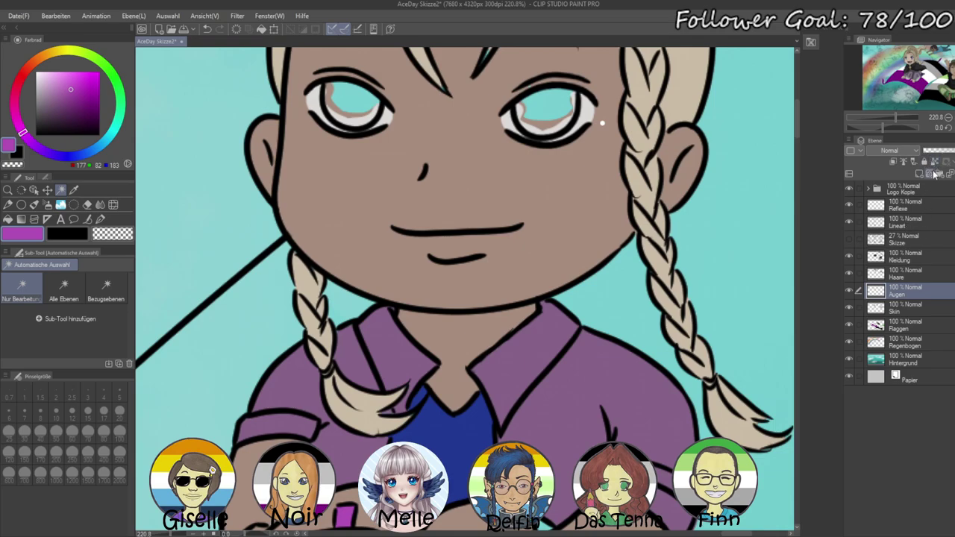
scroll(657, 293, "up", 2)
left_click_drag(657, 294, 655, 305)
left_click(110, 138)
left_click_drag(85, 103, 99, 95)
left_click(99, 219)
left_click_drag(327, 175, 324, 206)
left_click(120, 411)
mouse_move(322, 173)
left_mouse_down()
mouse_move(319, 199)
mouse_move(340, 211)
mouse_move(359, 195)
mouse_move(358, 184)
mouse_move(330, 176)
left_mouse_up()
mouse_move(554, 188)
left_mouse_down()
mouse_move(516, 190)
mouse_move(511, 200)
mouse_move(514, 192)
mouse_move(525, 217)
mouse_move(548, 212)
mouse_move(558, 187)
mouse_move(552, 180)
mouse_move(533, 200)
left_mouse_up()
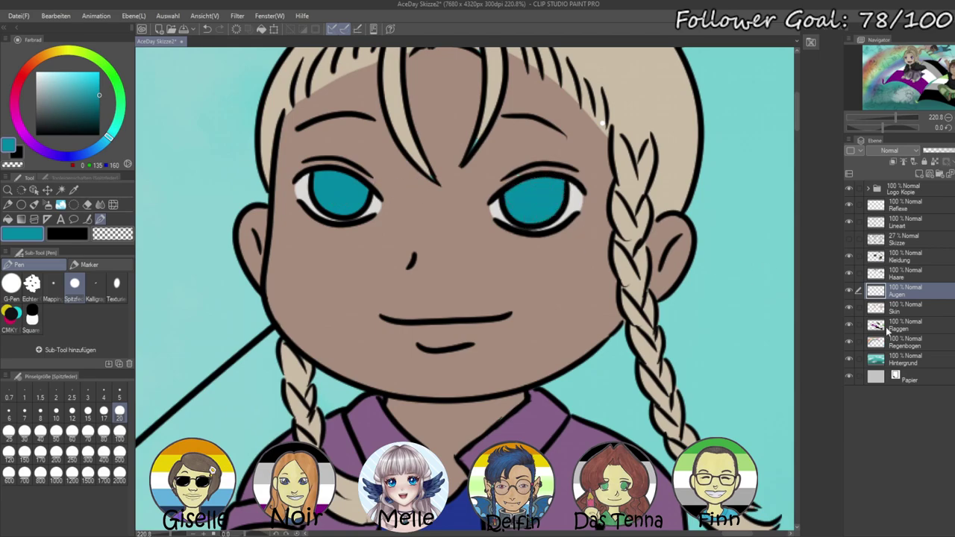
- Touch up the face's skin and the fringe on the Skin and Haare layers with sampled colours, using pen sizes 20, 12 and 5
left_click(901, 308)
left_click(522, 144, "alt")
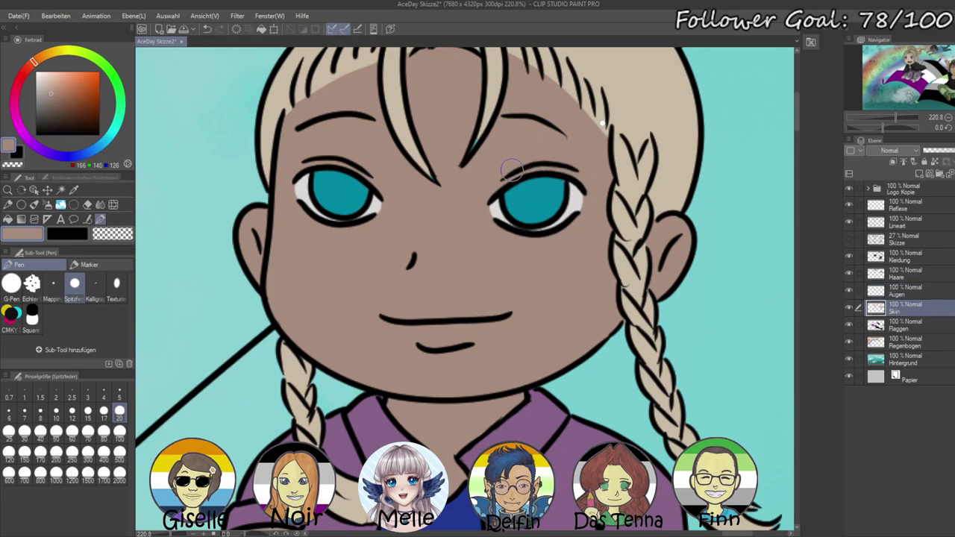
left_click(902, 276)
left_click(640, 97, "alt")
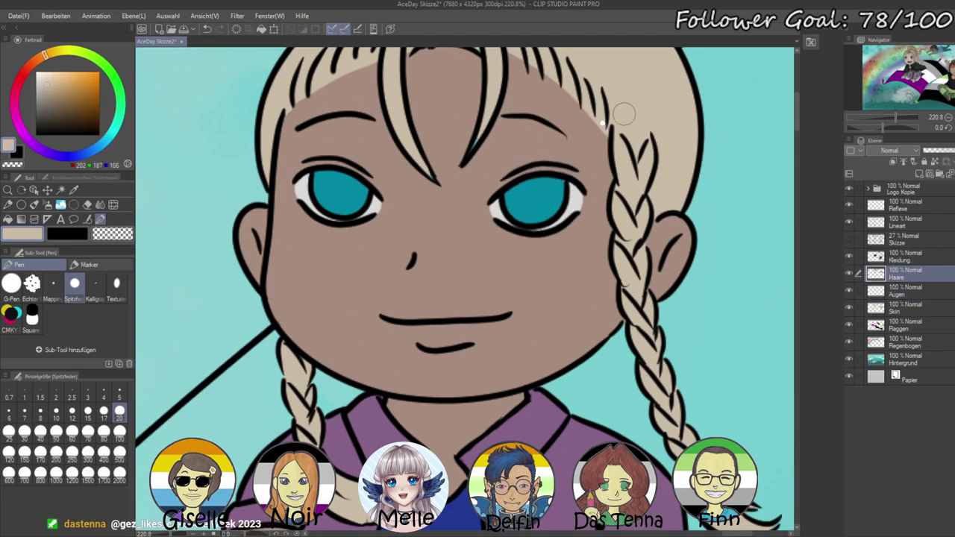
left_click(72, 410)
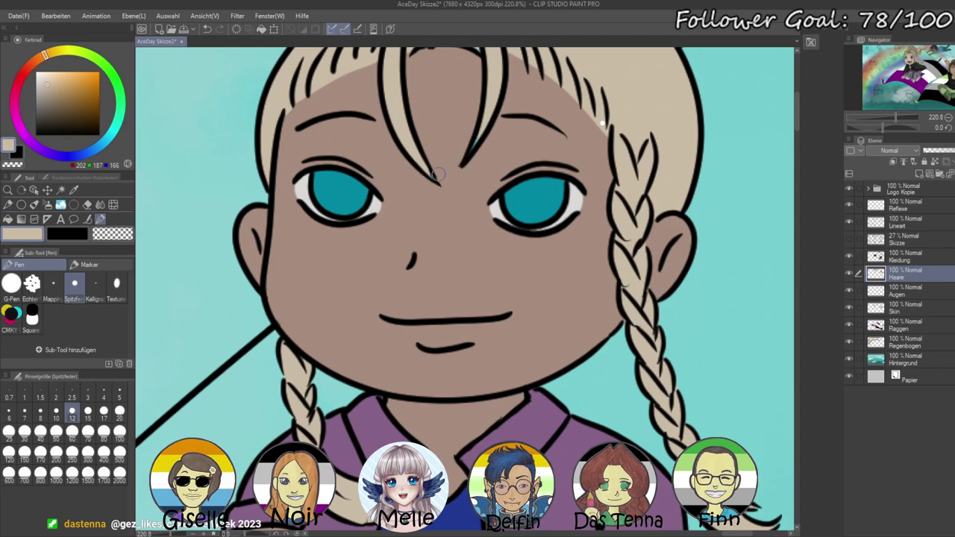
left_click(118, 391)
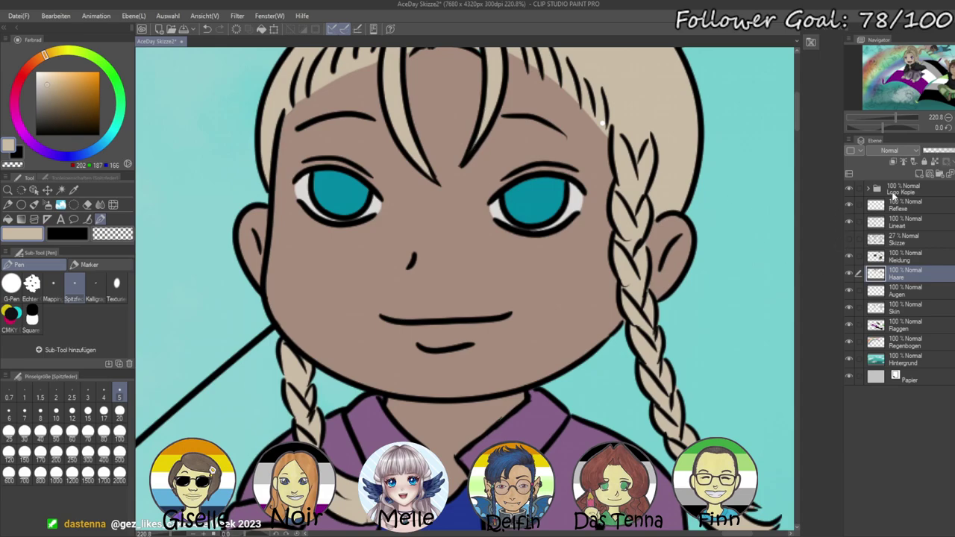
- Paint a pale highlight (220, 217, 215) in each eye on the Reflexe layer with the pen at size 12
left_click(575, 194, "alt")
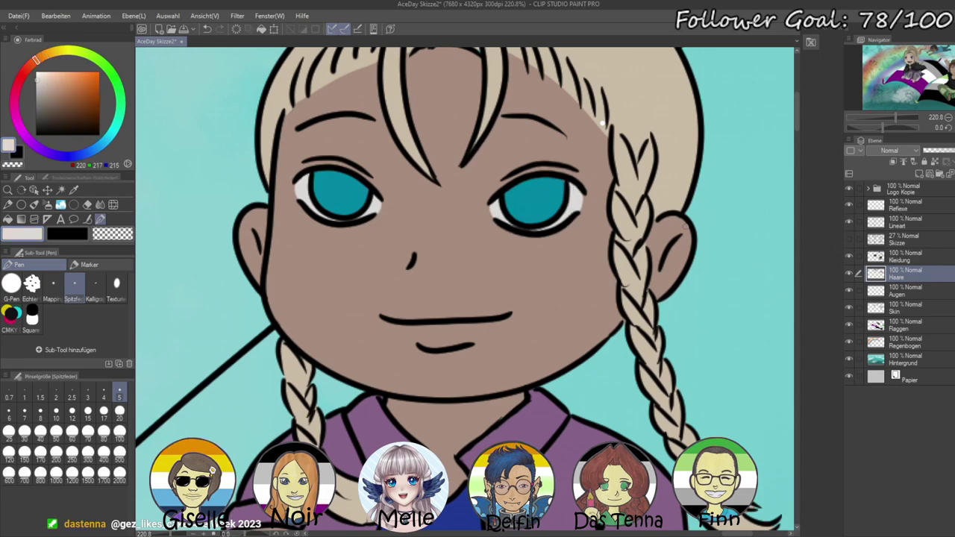
left_click(892, 209)
left_click(72, 410)
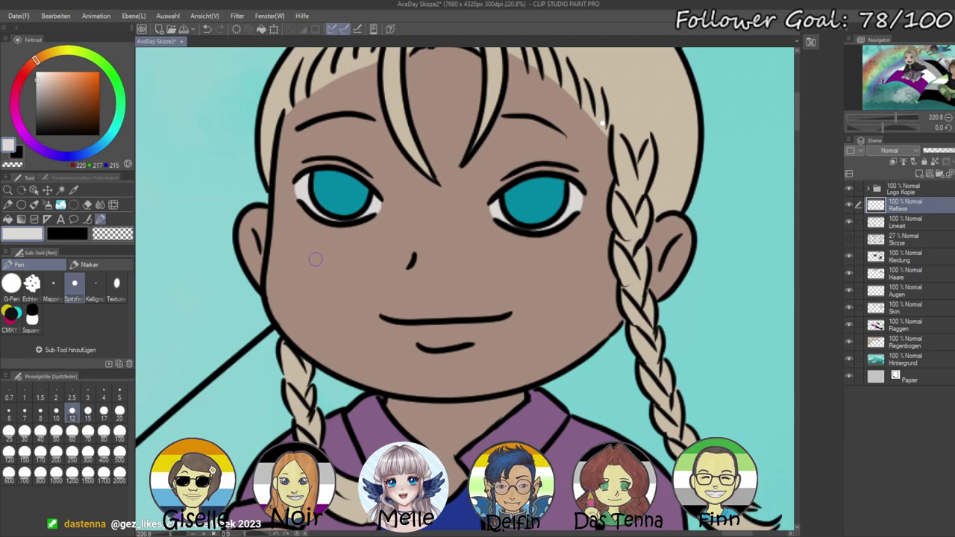
left_click_drag(348, 195, 355, 195)
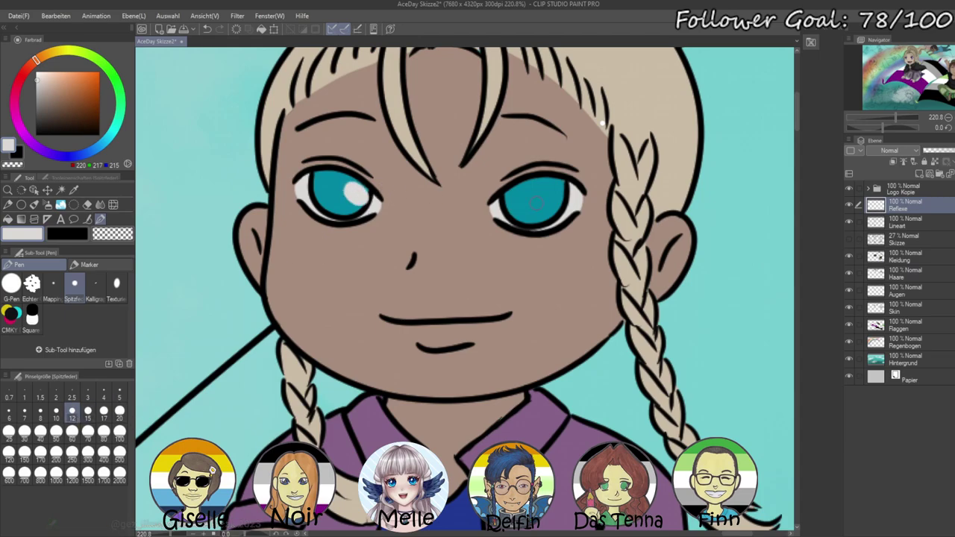
mouse_move(545, 191)
left_mouse_down()
mouse_move(563, 197)
mouse_move(546, 187)
left_mouse_up()
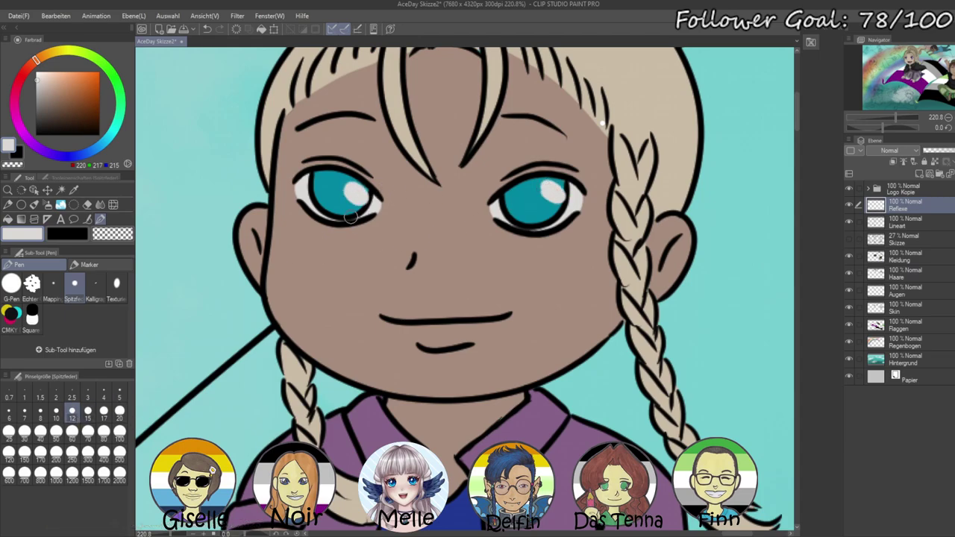
- Add a small second highlight in each iris on the Reflexe layer with the pen at size 12
left_click_drag(317, 204, 317, 200)
left_click_drag(510, 219, 511, 215)
- Select the uppers of both shoes from the Lineart layer and fill them with dark violet-blue (58, 53, 85) on the Kleidung layer
left_click_drag(889, 119, 883, 128)
left_click_drag(738, 275, 745, 132)
left_click_drag(730, 246, 752, 204)
left_click_drag(887, 120, 896, 117)
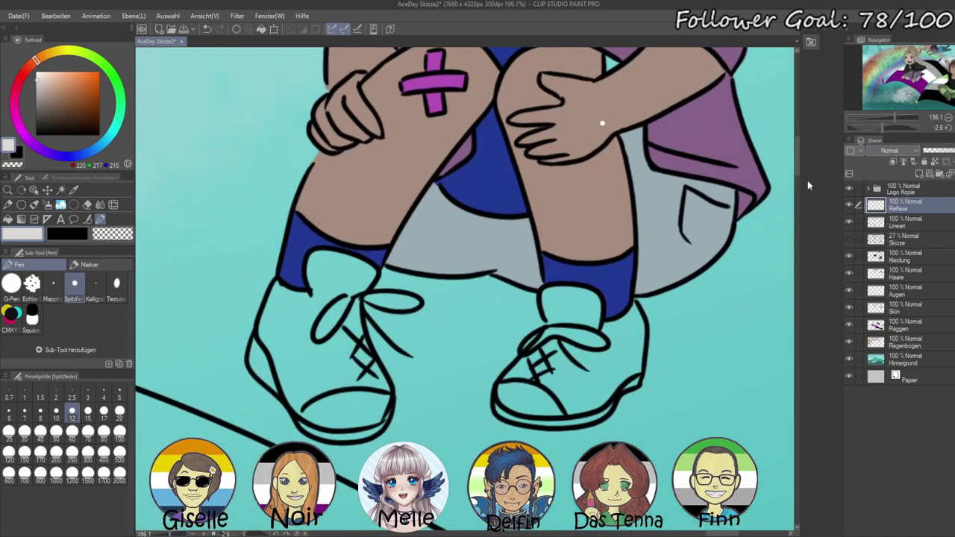
left_click(904, 224)
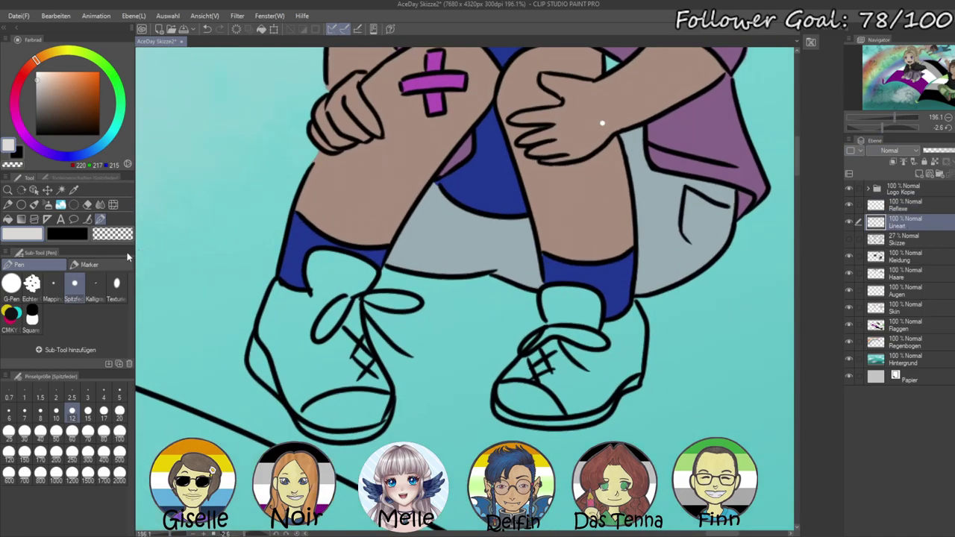
left_click(61, 189)
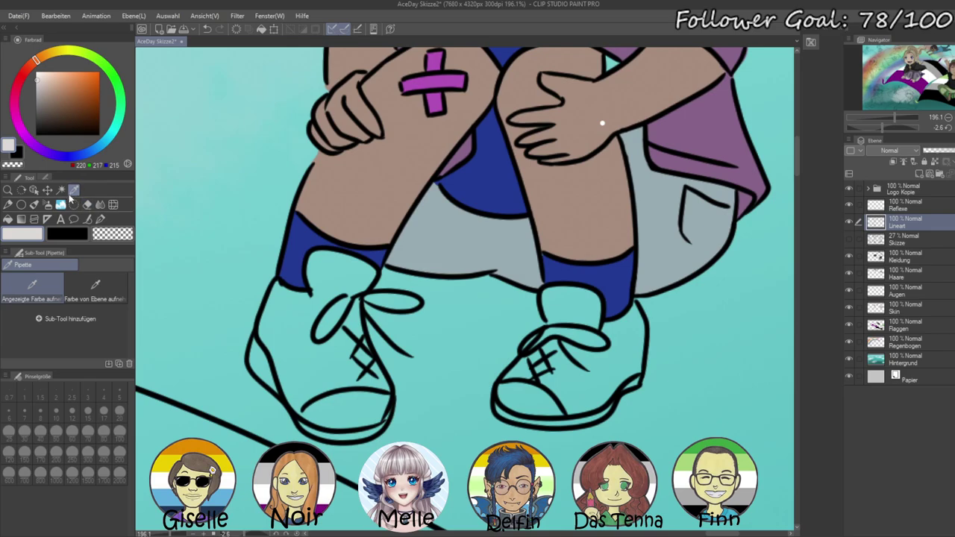
left_click(295, 343)
left_click(334, 281, "shift")
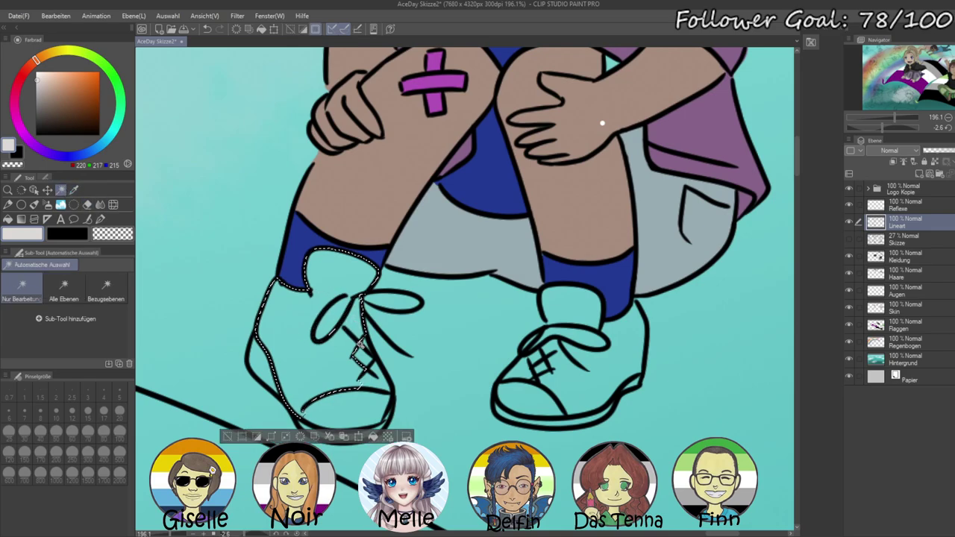
left_click(566, 387, "shift")
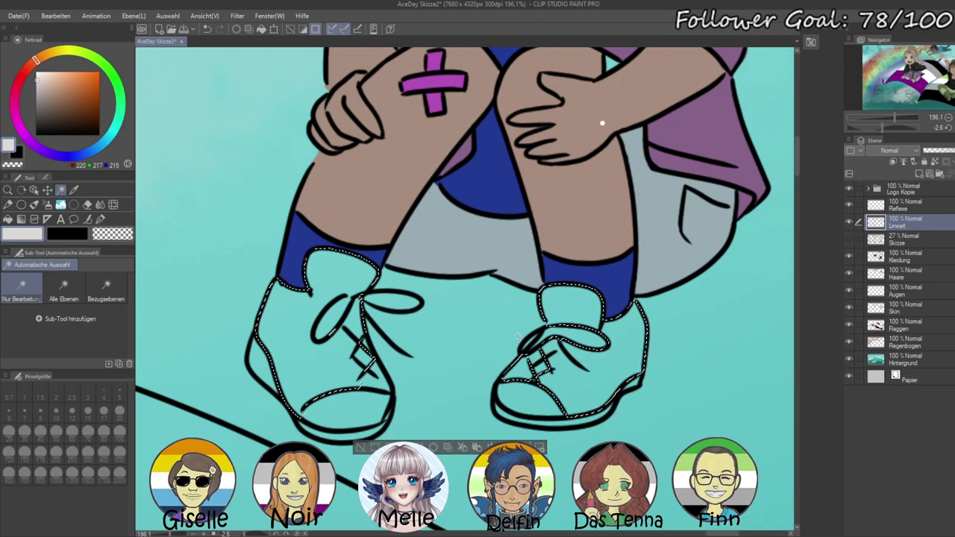
left_click(537, 366, "shift")
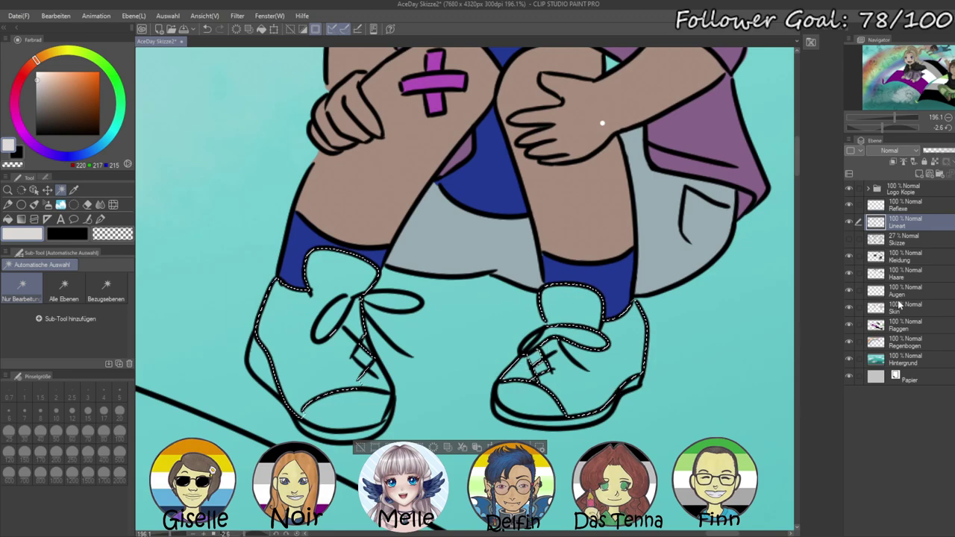
left_click(895, 256)
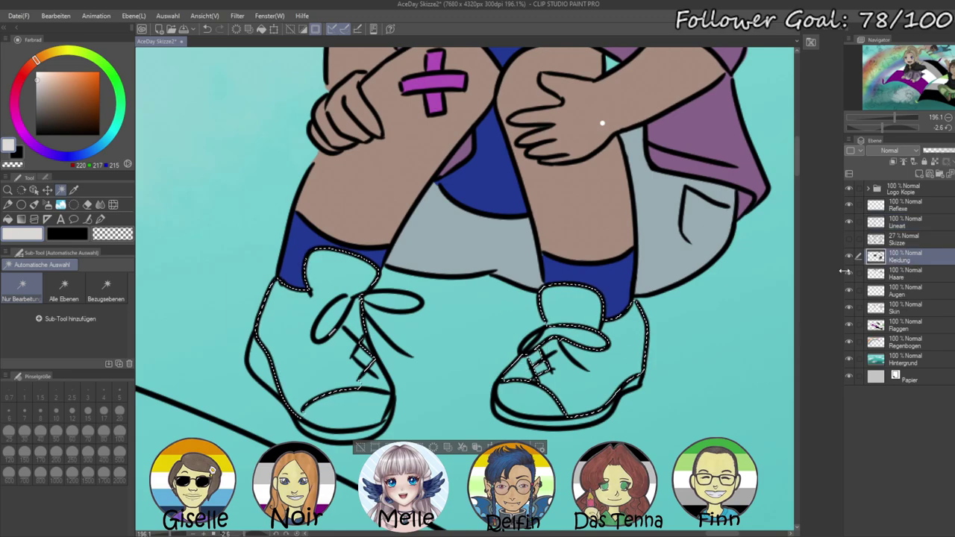
left_click(91, 153)
left_click_drag(91, 153, 59, 153)
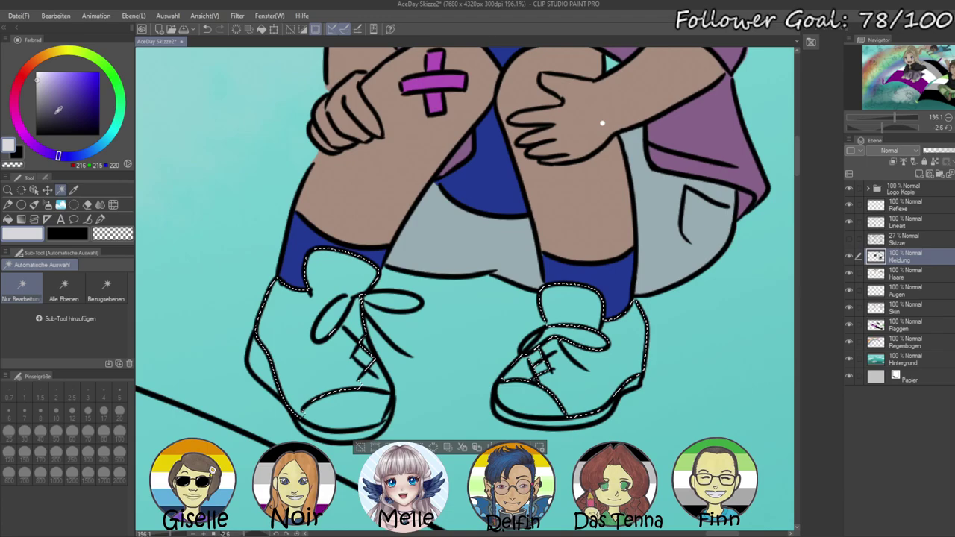
left_click(59, 113)
key("alt+Delete")
key("ctrl+d")
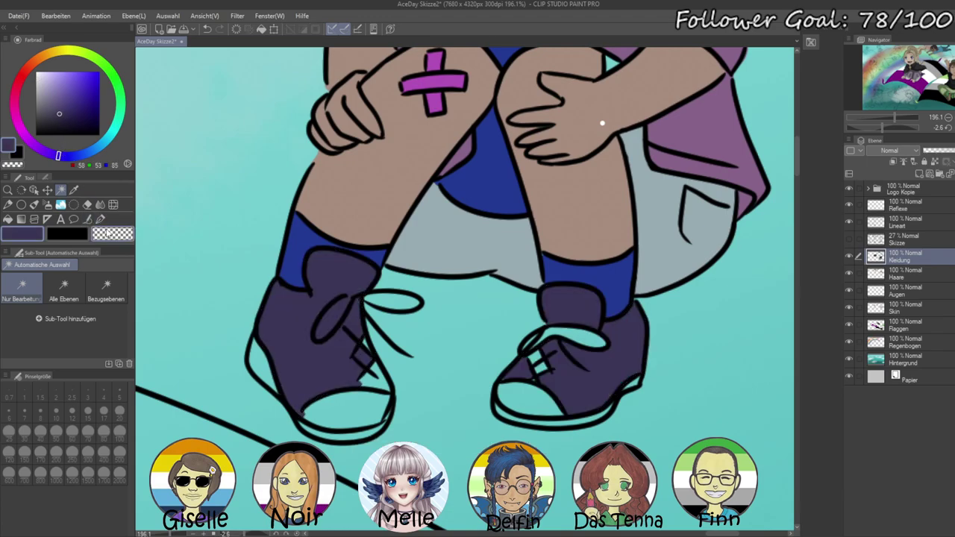
- Paint the remaining gaps around the laces of both shoes in the same dark violet-blue with the pen at sizes 17 and 5
left_click(101, 207)
left_click(100, 218)
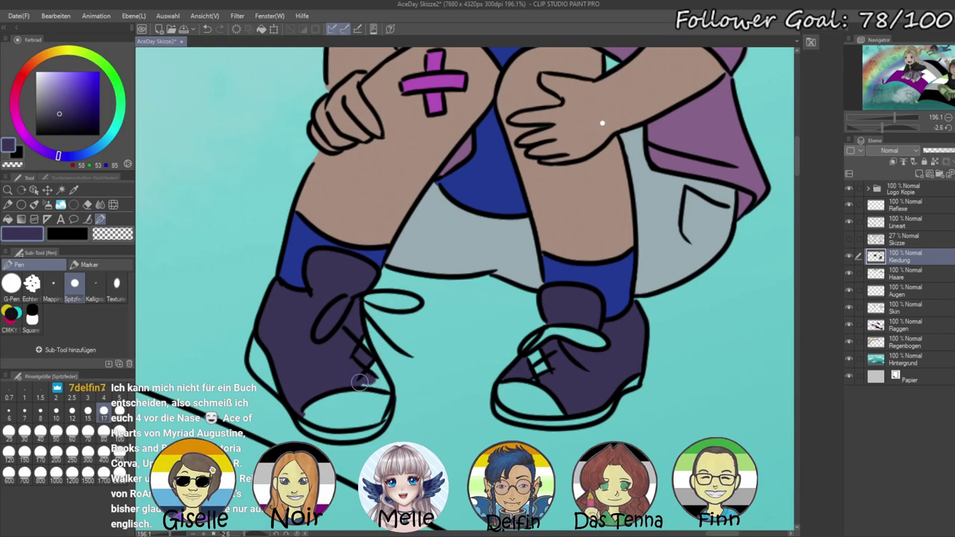
left_click_drag(383, 387, 357, 315)
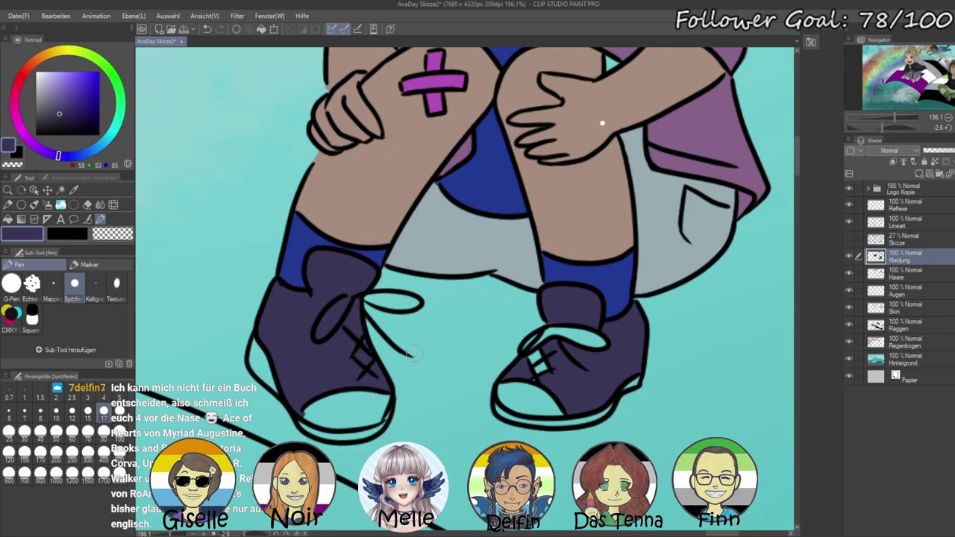
mouse_move(528, 372)
left_mouse_down()
mouse_move(565, 328)
mouse_move(532, 366)
mouse_move(551, 331)
mouse_move(530, 365)
mouse_move(567, 314)
mouse_move(576, 350)
mouse_move(573, 315)
mouse_move(588, 335)
mouse_move(508, 377)
left_mouse_up()
left_click(120, 393)
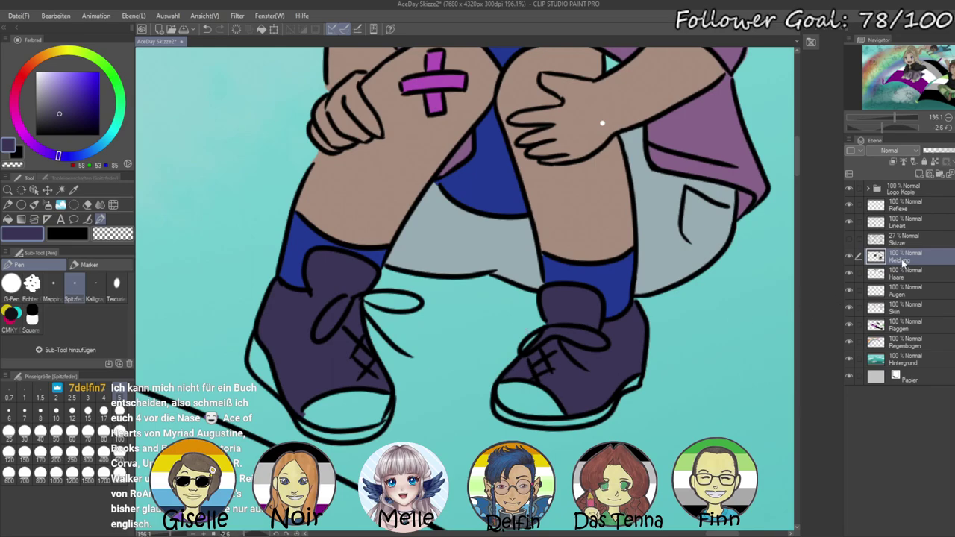
- Select both shoes' toe caps from the Lineart layer, fill them light grey (207, 207, 210) on the Kleidung layer and touch up their edges
left_click(900, 222)
left_click(60, 190)
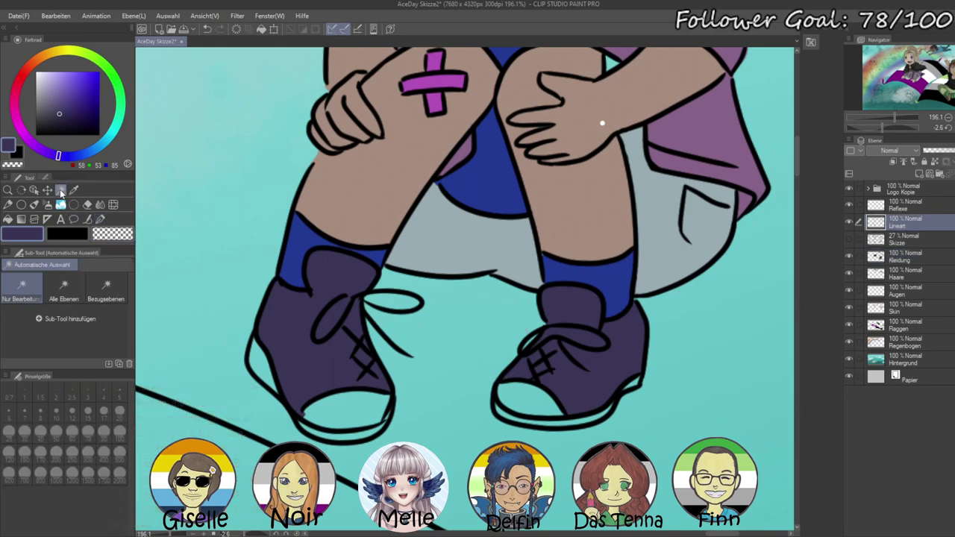
left_click(345, 412)
left_click(529, 399, "shift")
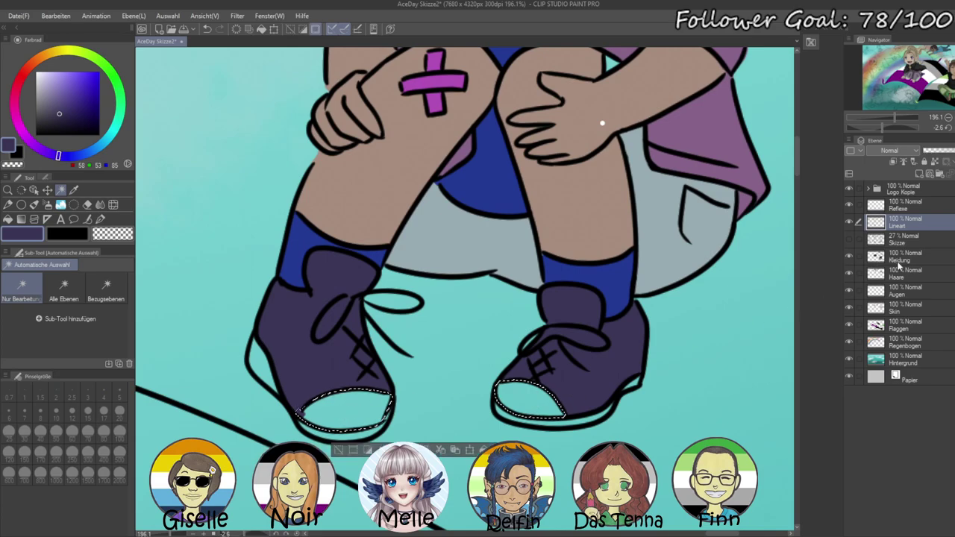
left_click(898, 256)
left_click_drag(51, 85, 36, 82)
key("alt+Delete")
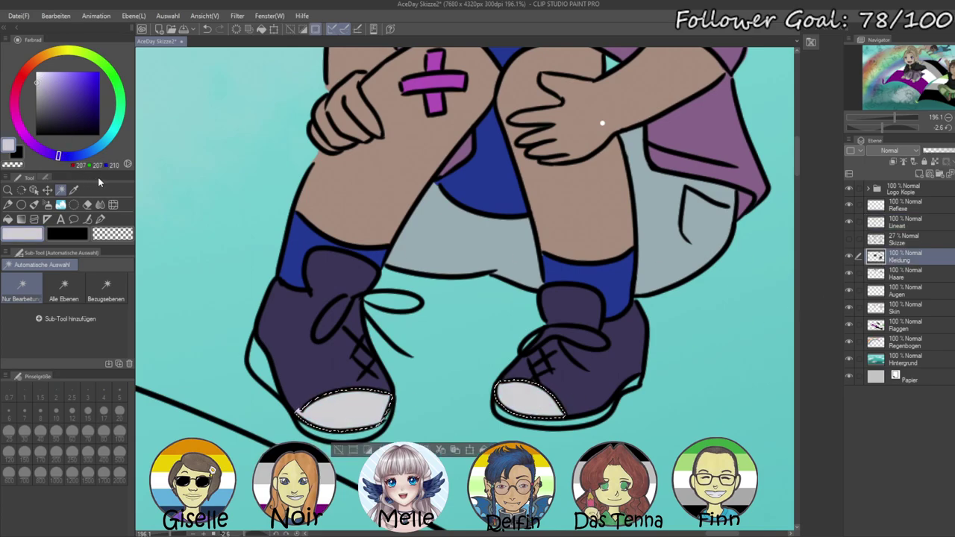
key("ctrl+d")
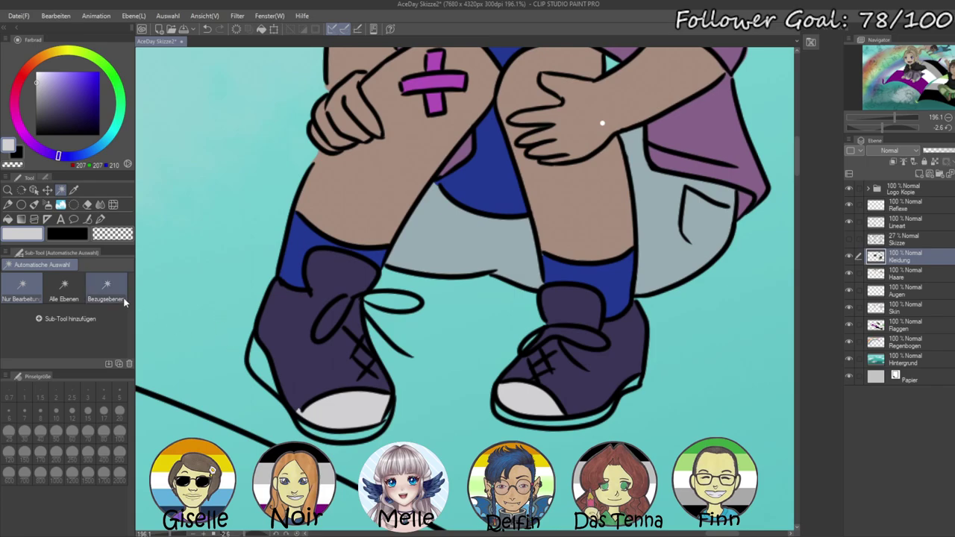
left_click(100, 219)
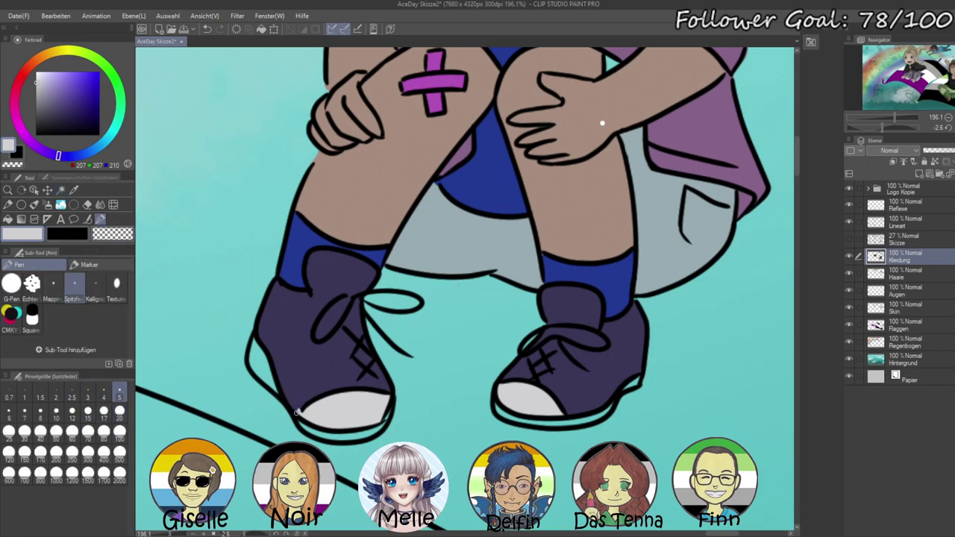
left_click(302, 407, "alt")
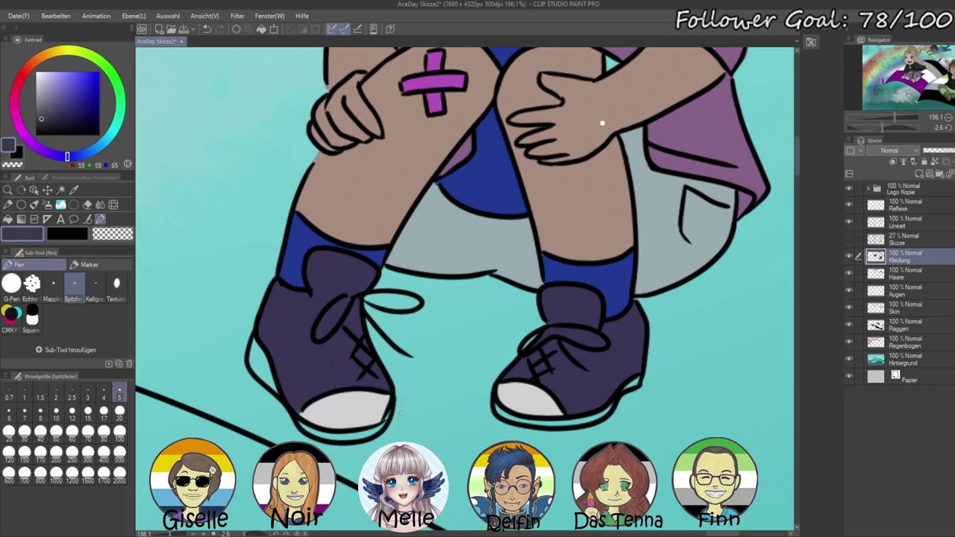
- Select the soles of both shoes from the Lineart layer, fill them dark grey (60, 60, 60) on the Kleidung layer and touch up small gaps
left_click(905, 229)
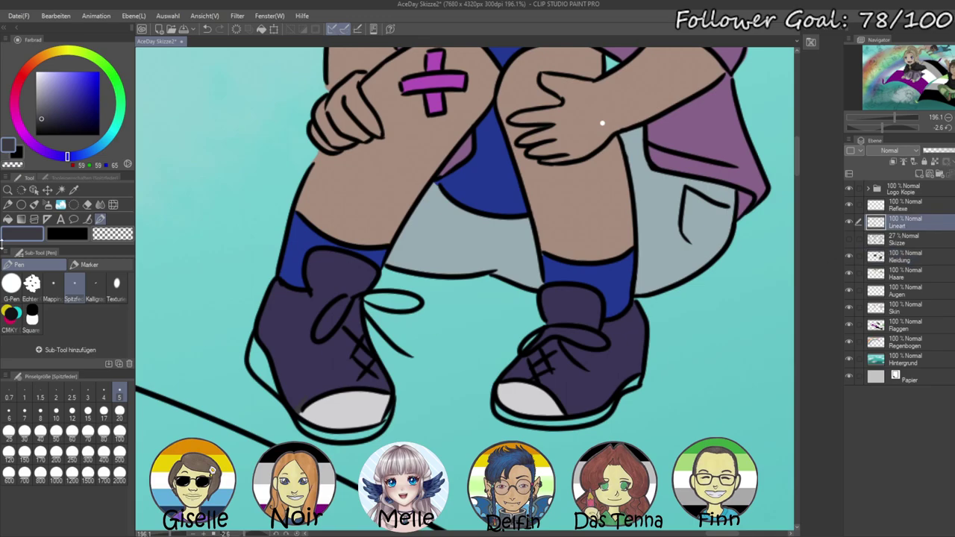
left_click(60, 189)
left_click(256, 362)
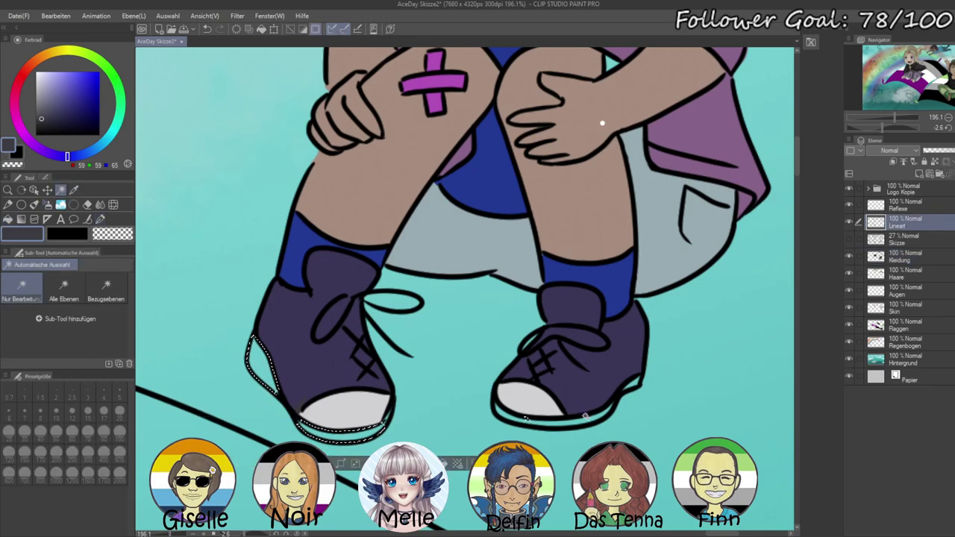
left_click(597, 412, "shift")
left_click(635, 383, "shift")
left_click(900, 257)
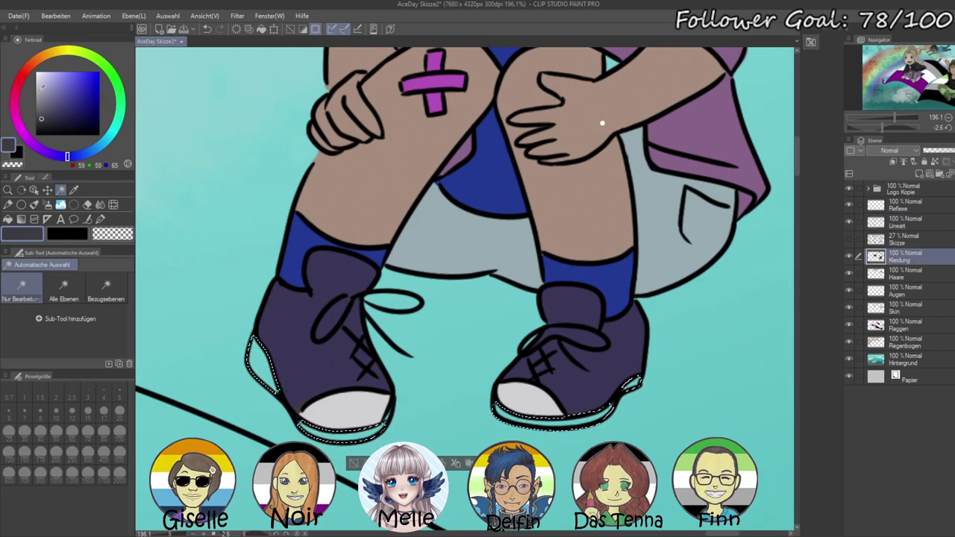
left_click(35, 113)
key("alt+BackSpace")
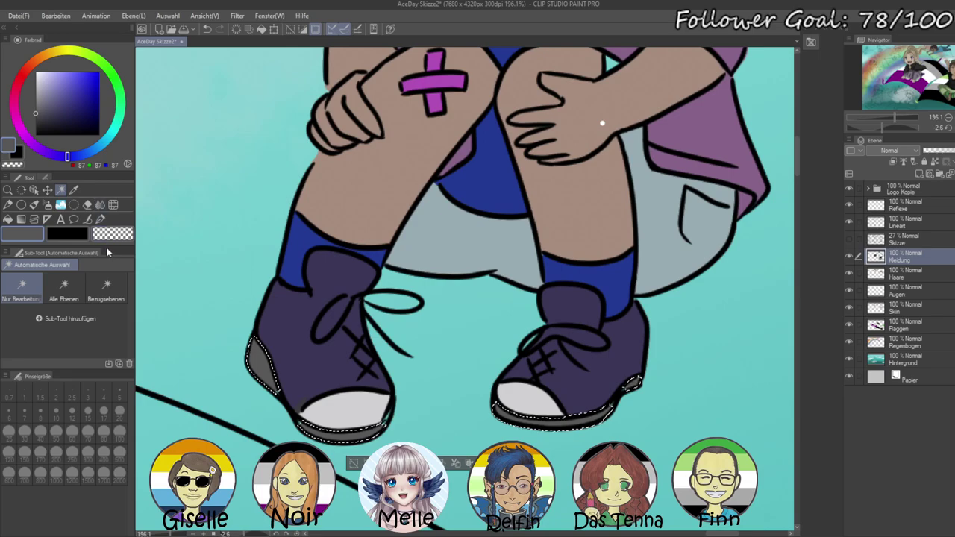
left_click(35, 120)
key("alt+BackSpace")
key("ctrl+d")
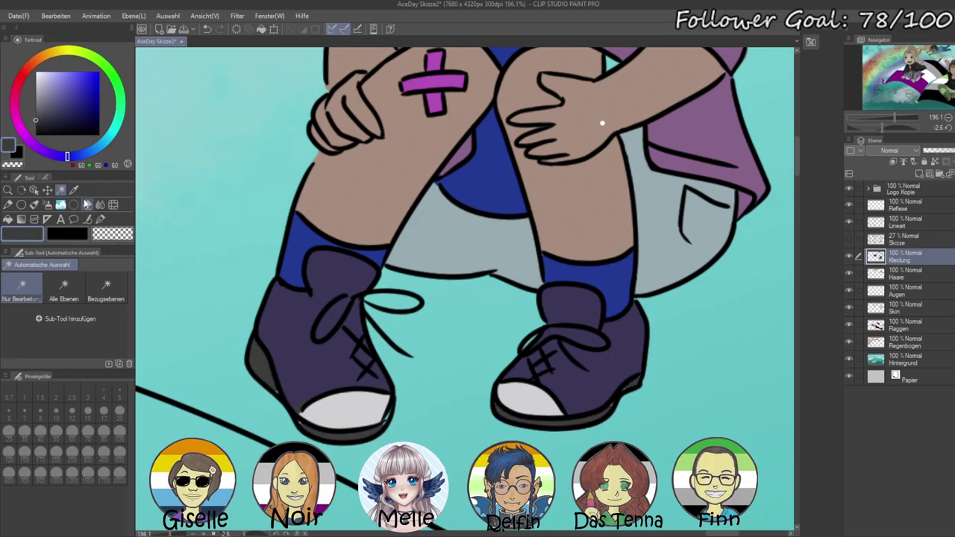
left_click(100, 220)
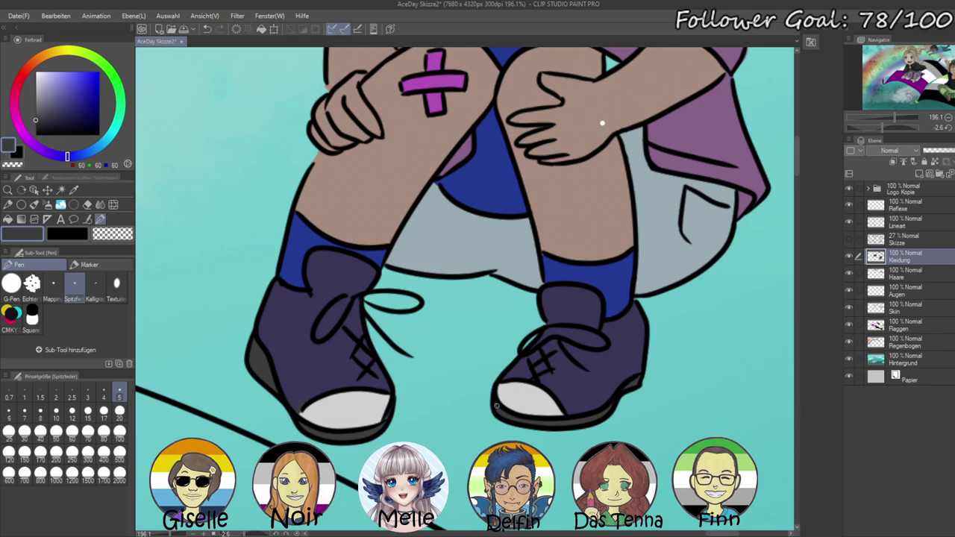
- Review the whole illustration and locate the uncoloured character with glasses and a ponytail
mouse_move(894, 117)
left_mouse_down()
mouse_move(870, 113)
mouse_move(879, 119)
left_mouse_up()
left_click(871, 117)
left_click_drag(605, 361, 726, 316)
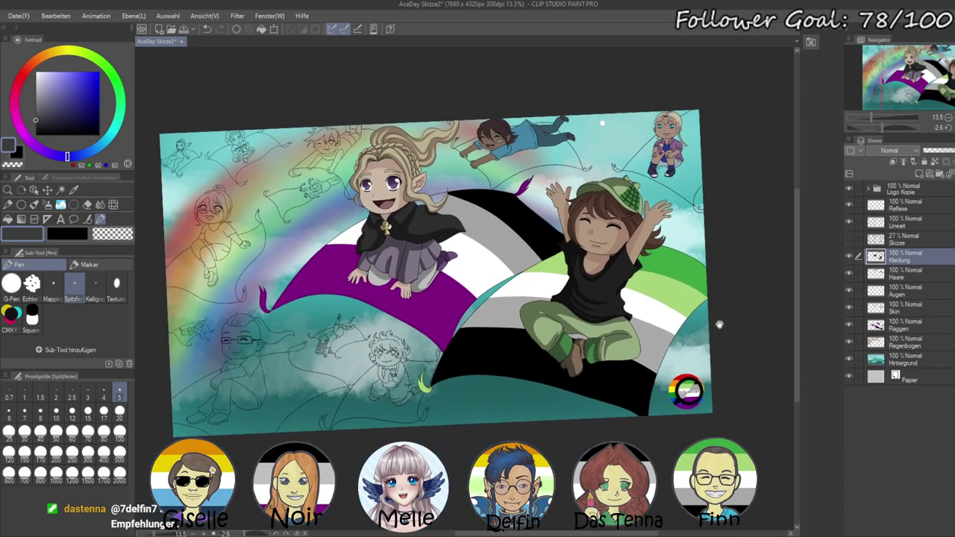
left_click_drag(534, 439, 647, 421)
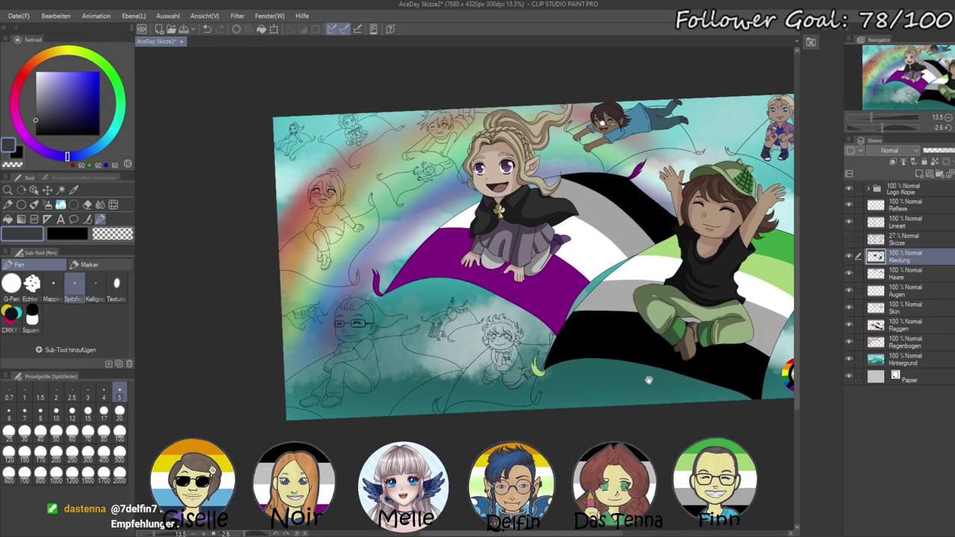
left_click_drag(870, 118, 880, 117)
left_click_drag(660, 328, 679, 318)
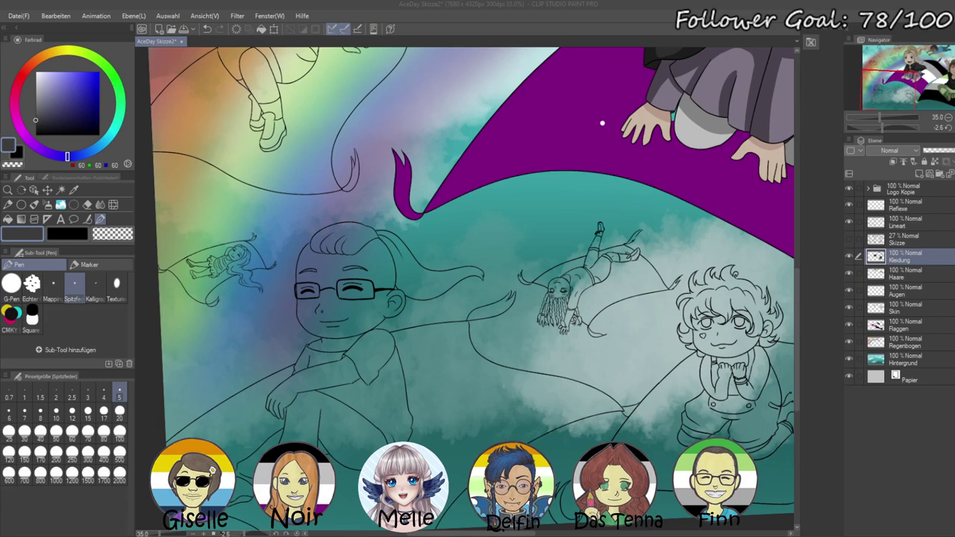
- Select the face, neck and arm of the character with glasses from the Lineart layer and fill them brown (154, 135, 117) on the Skin layer
left_click(869, 226)
scroll(241, 293, "down", 2)
scroll(241, 293, "up", 1)
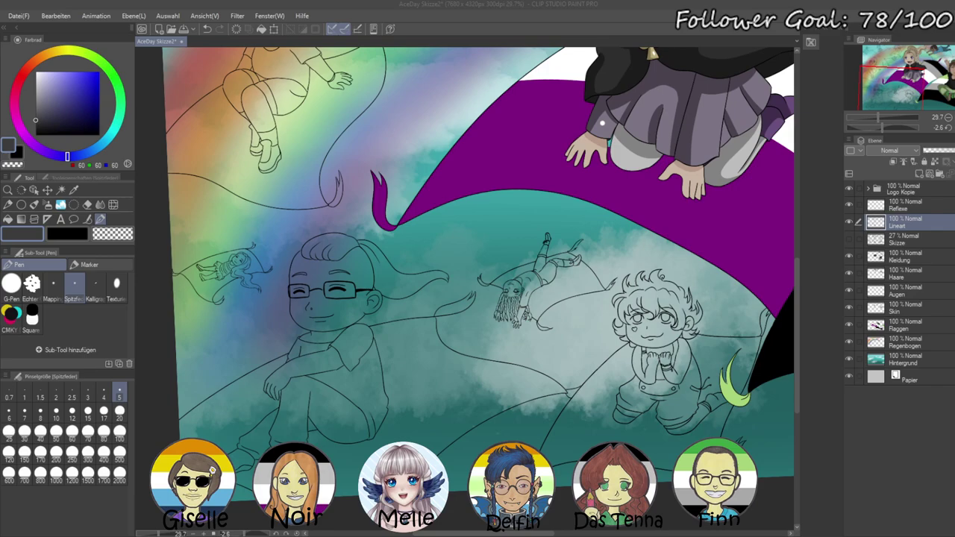
scroll(602, 123, "down", 1)
scroll(602, 123, "up", 3)
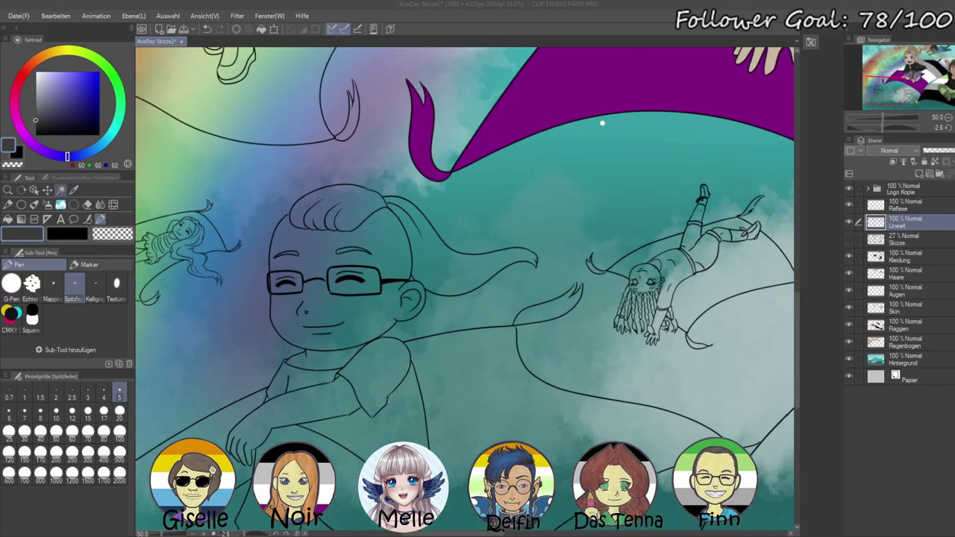
left_click(61, 190)
left_click(393, 265)
left_click(369, 326, "shift")
scroll(292, 310, "up", 2)
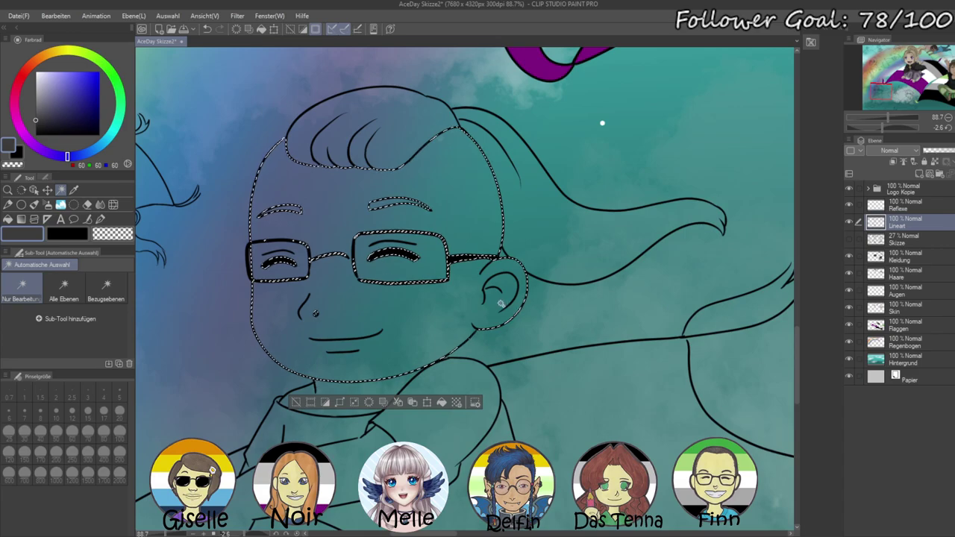
left_click(364, 383, "shift")
left_click(350, 466, "shift")
left_click_drag(464, 355, 539, 127)
left_click_drag(429, 295, 388, 395)
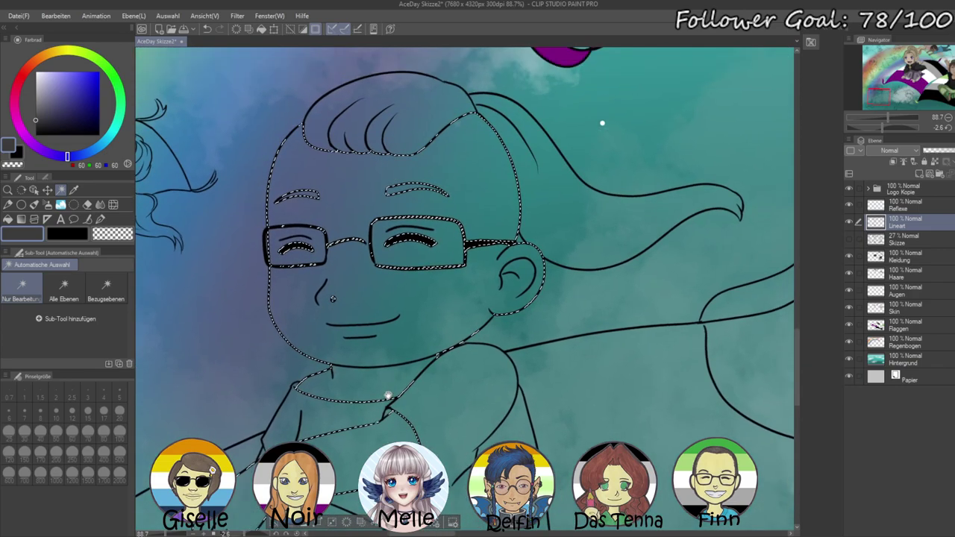
left_click(898, 312)
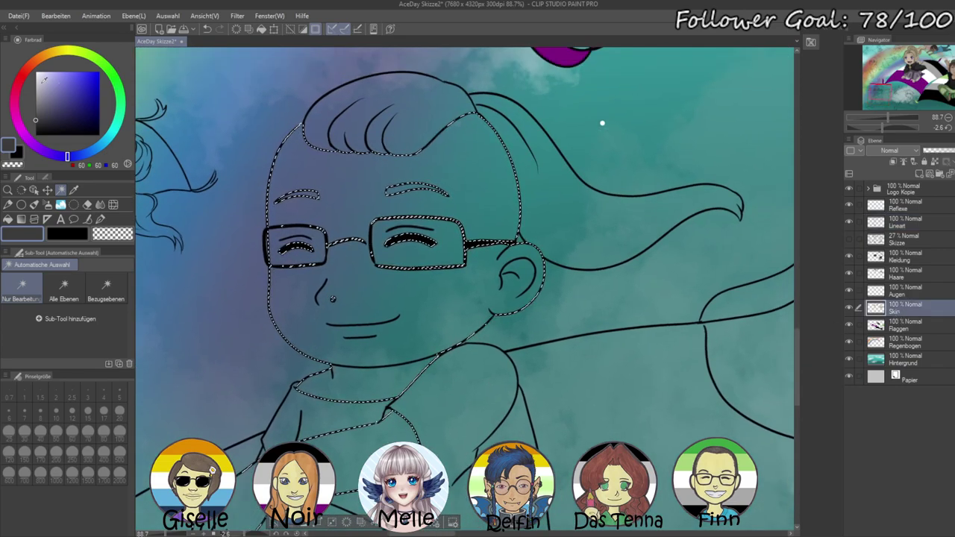
left_click(50, 61)
mouse_move(54, 82)
left_mouse_down()
mouse_move(57, 92)
mouse_move(44, 60)
left_mouse_up()
left_click(54, 86)
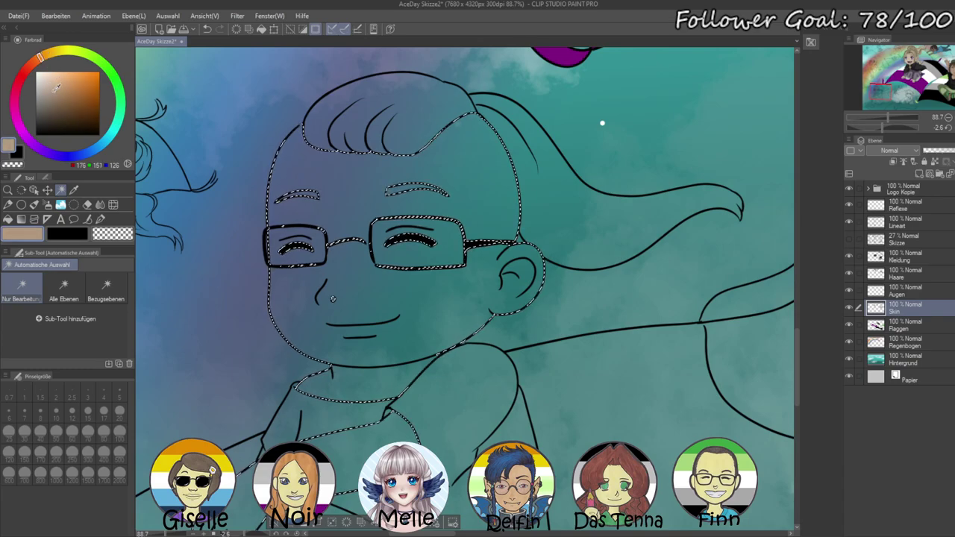
key("alt+BackSpace")
left_click_drag(55, 87, 51, 97)
key("alt+BackSpace")
key("ctrl+d")
scroll(458, 244, "down", 2)
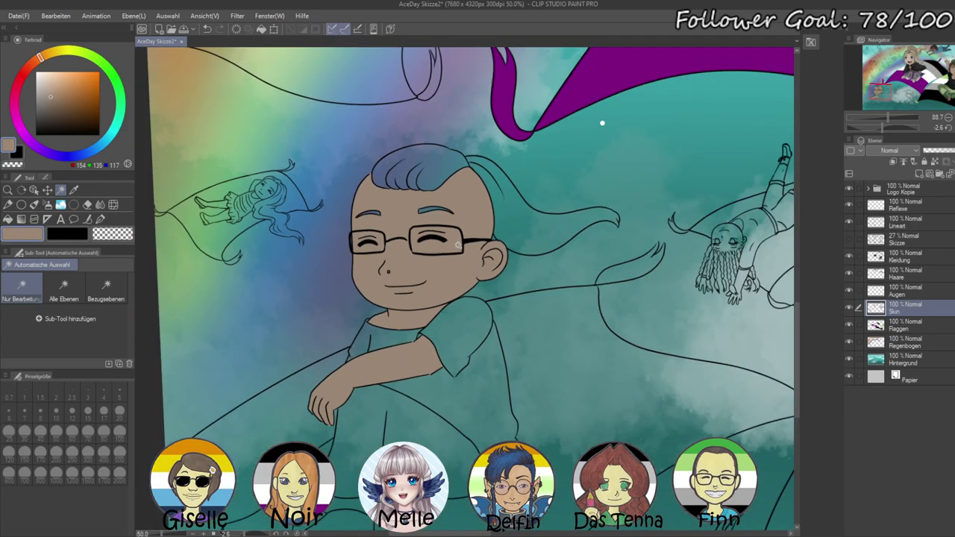
key("ctrl+minus")
scroll(468, 232, "up", 2)
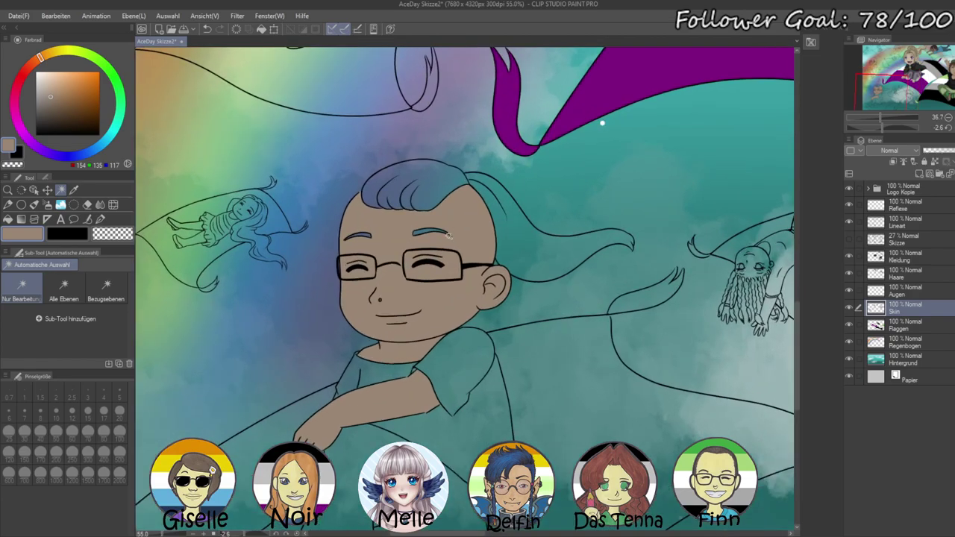
- Select the glasses character's hair and ponytail from the Lineart layer and make Haare the active layer
scroll(409, 289, "up", 1)
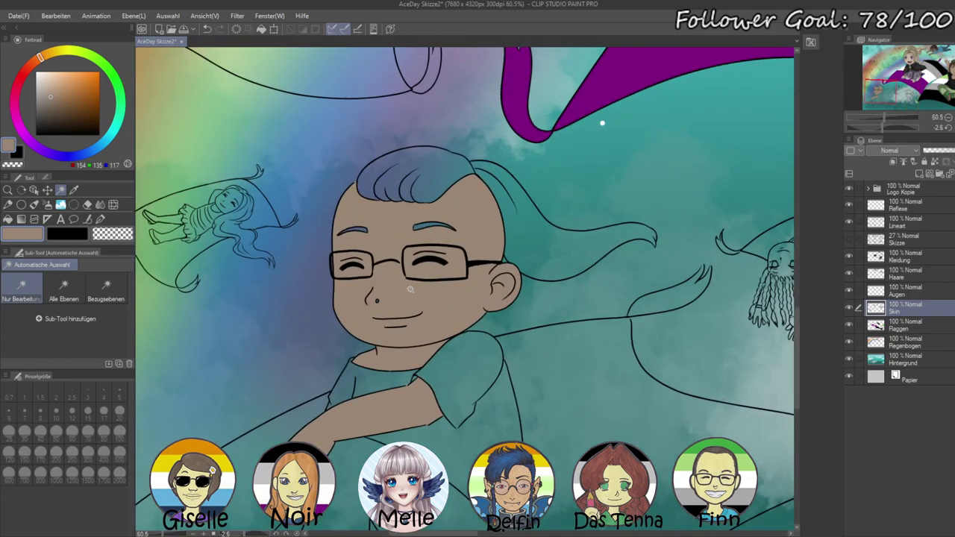
scroll(574, 275, "up", 1)
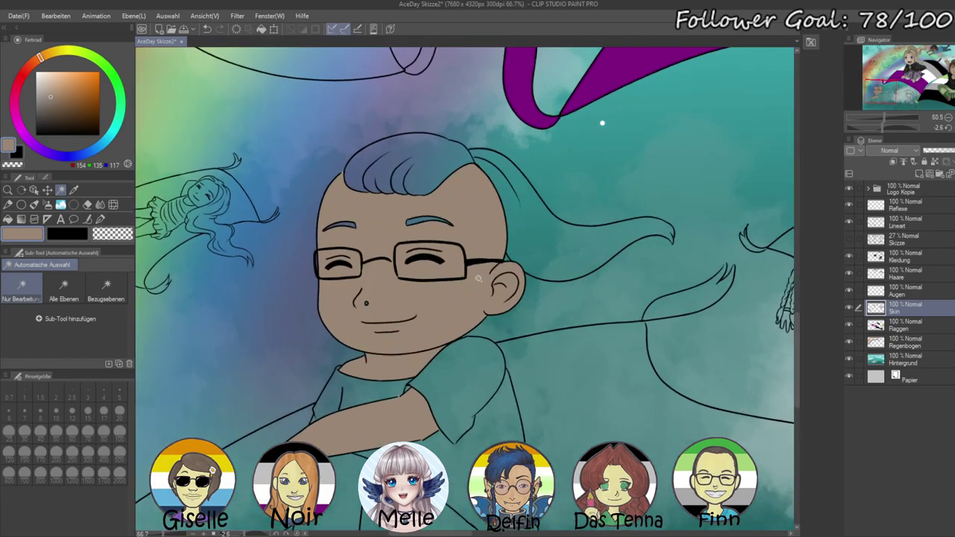
left_click(904, 278)
left_click(904, 222)
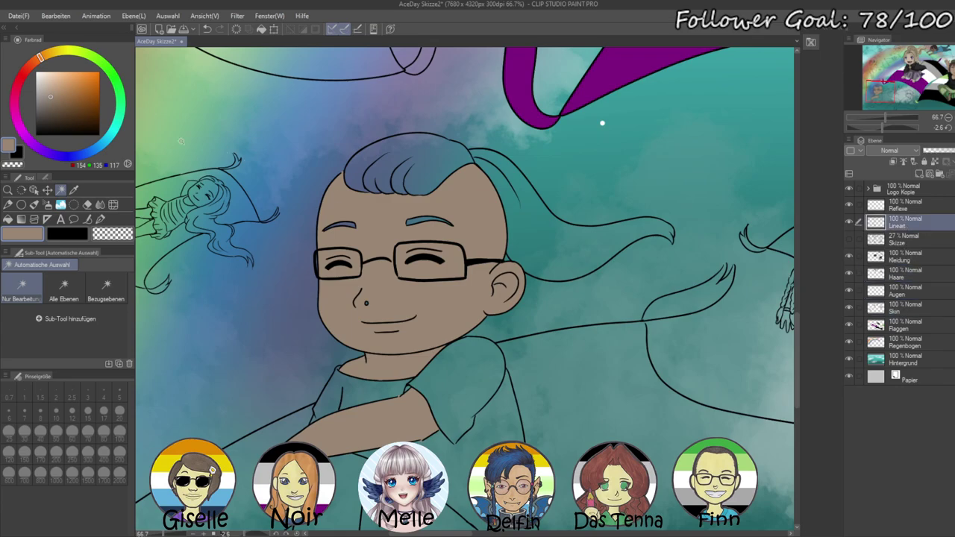
left_click(439, 176)
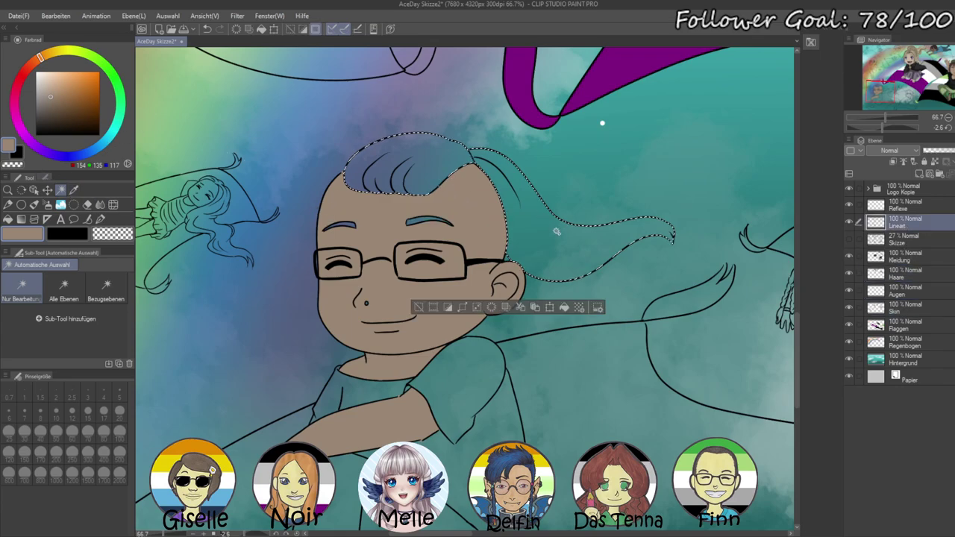
left_click(892, 275)
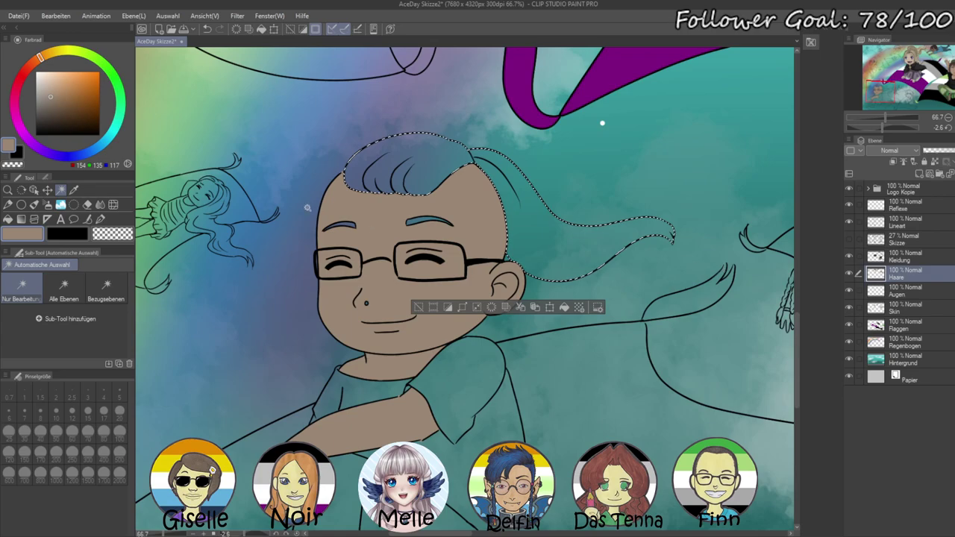
- Fill the selected hair and ponytail dark violet (43, 39, 58) on the Haare layer and clear the selection
left_click(47, 154)
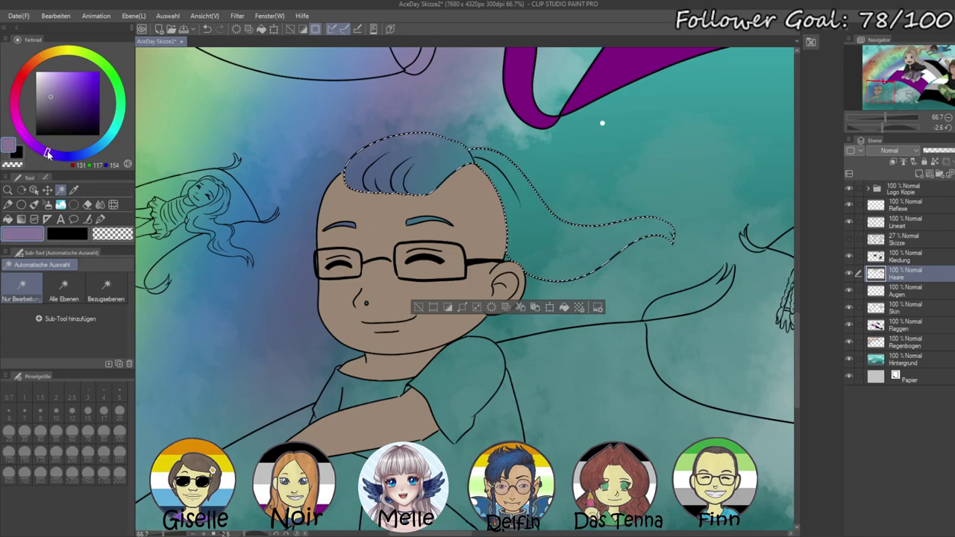
left_click_drag(63, 109, 68, 110)
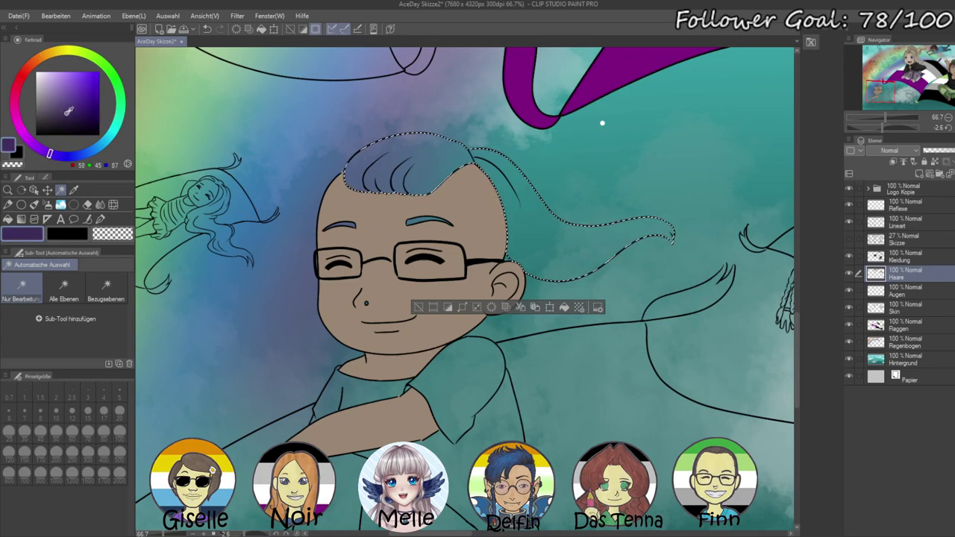
key("alt+Delete")
left_click(57, 112)
left_click(54, 118)
key("alt+Delete")
left_click(53, 123)
left_click_drag(55, 120, 58, 118)
left_click_drag(56, 152, 54, 155)
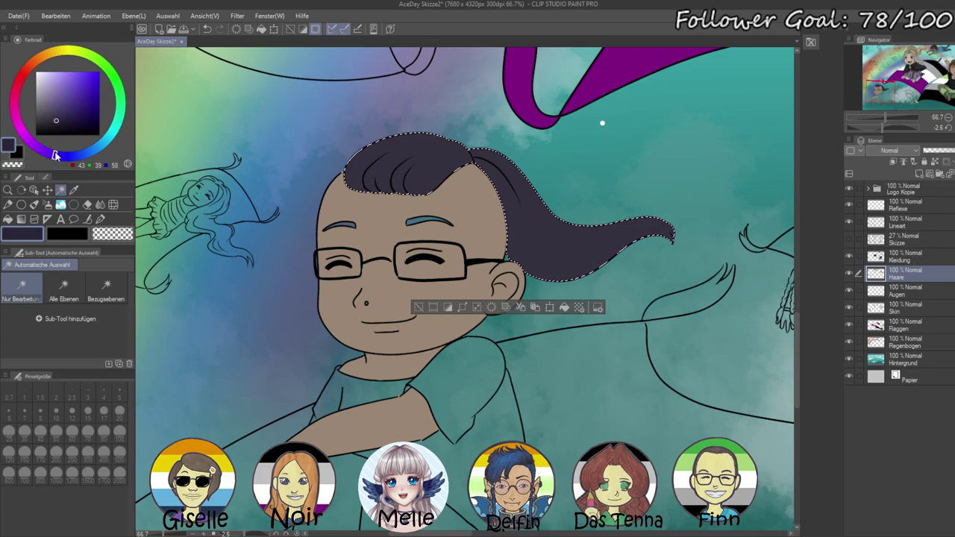
key("ctrl+d")
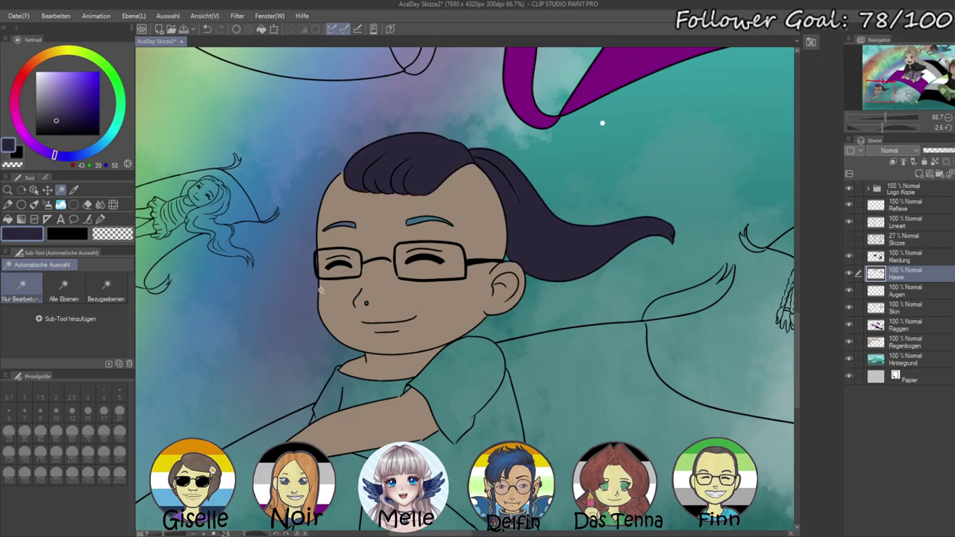
- Select both eyebrows from the Lineart layer and fill them with the same dark violet on the Haare layer
scroll(321, 291, "up", 3)
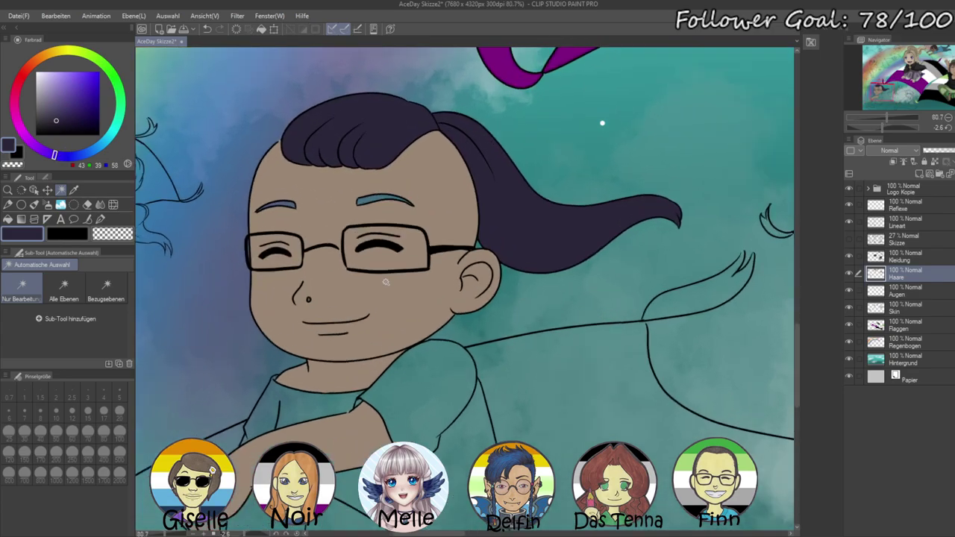
left_click(887, 222)
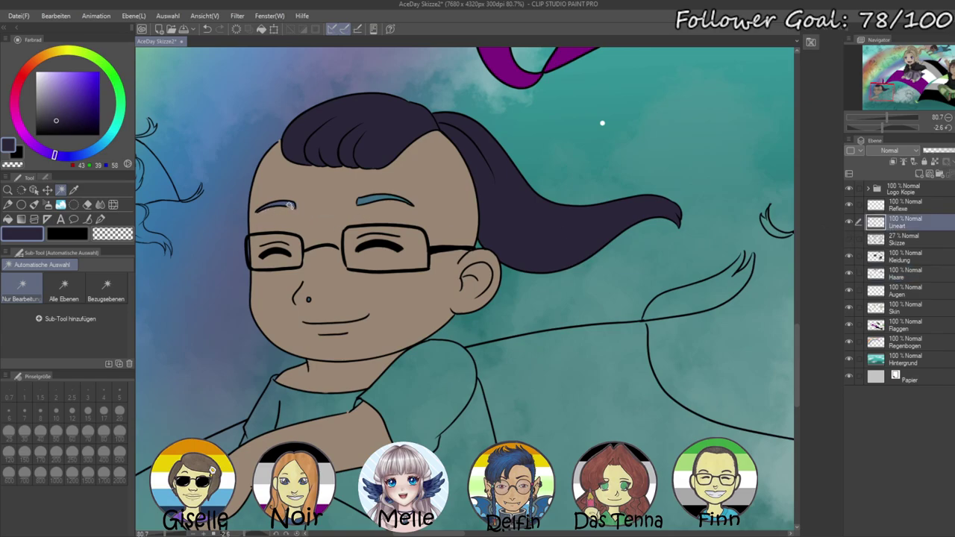
left_click(290, 206)
left_click(367, 200, "shift")
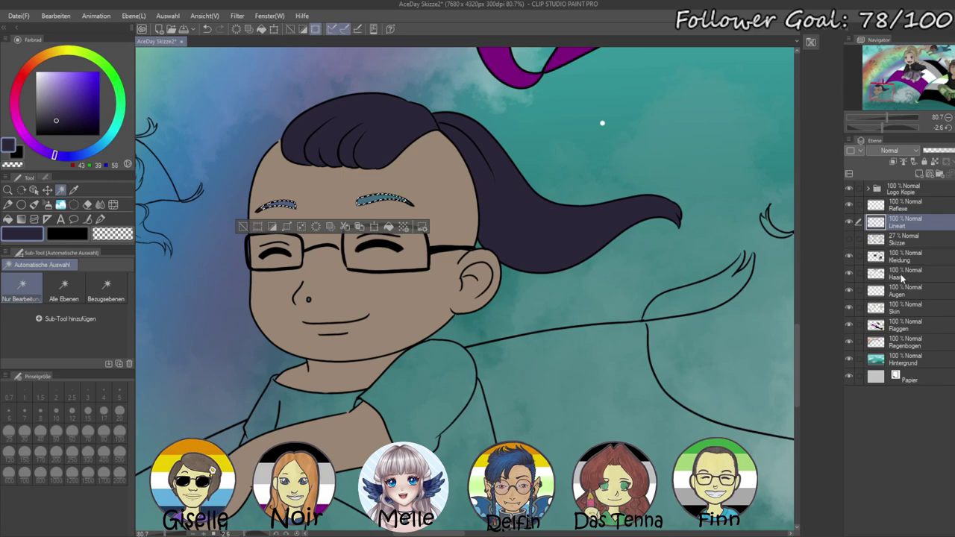
left_click(899, 256)
left_click(902, 279)
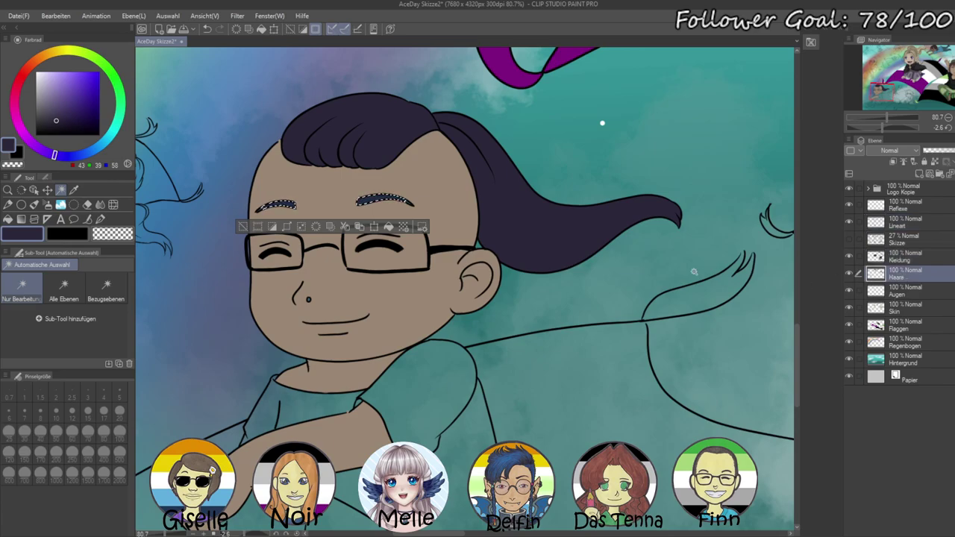
key("ctrl+d")
left_click_drag(300, 230, 543, 220)
left_click_drag(877, 124, 862, 127)
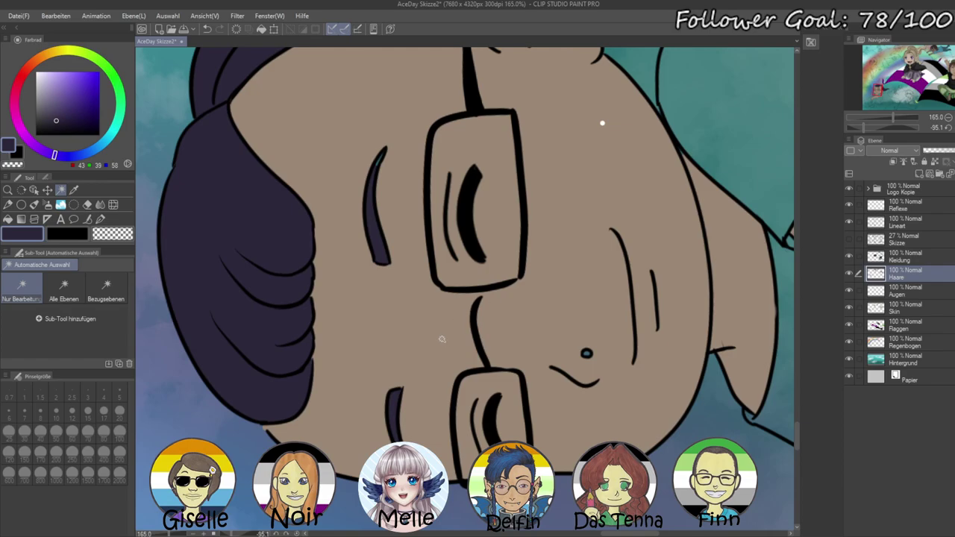
left_click(100, 219)
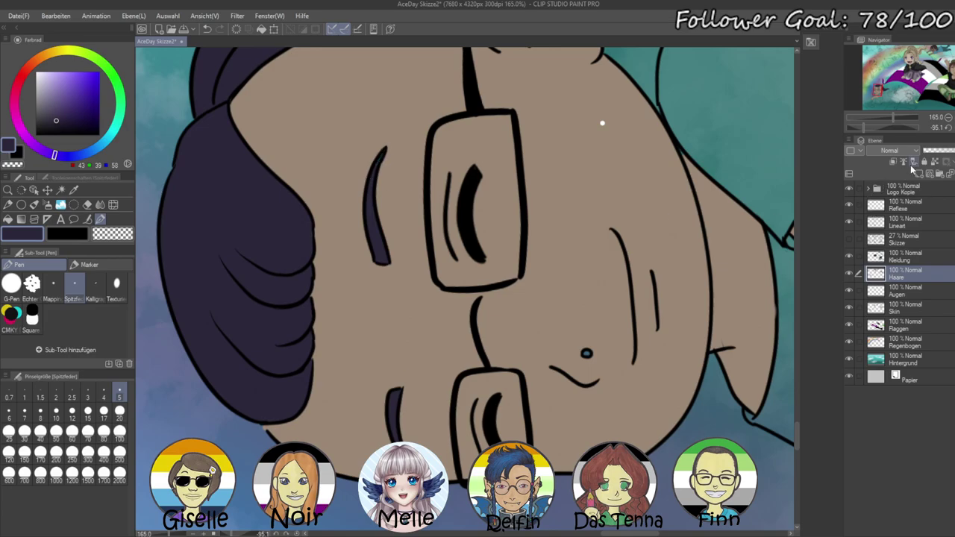
left_click(948, 128)
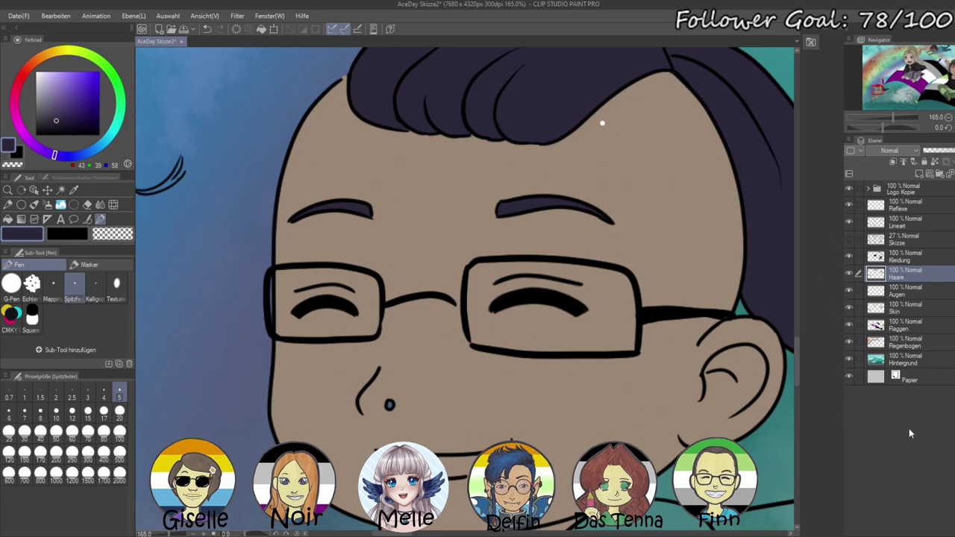
- Select the areas inside both eyeglass lenses from the Lineart layer
mouse_move(901, 115)
left_mouse_down()
mouse_move(880, 108)
mouse_move(896, 116)
left_mouse_up()
left_click(905, 226)
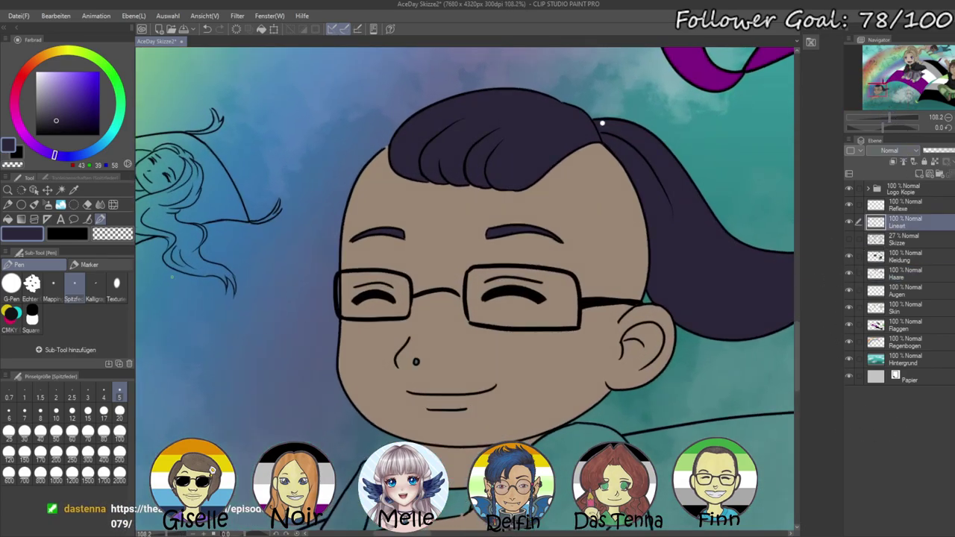
left_click(61, 190)
left_click(371, 310)
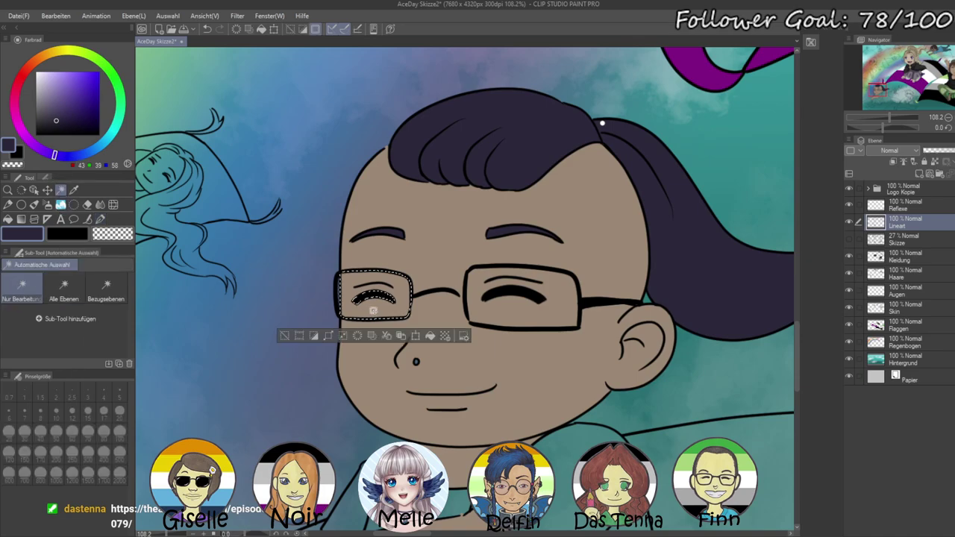
left_click(499, 314, "shift")
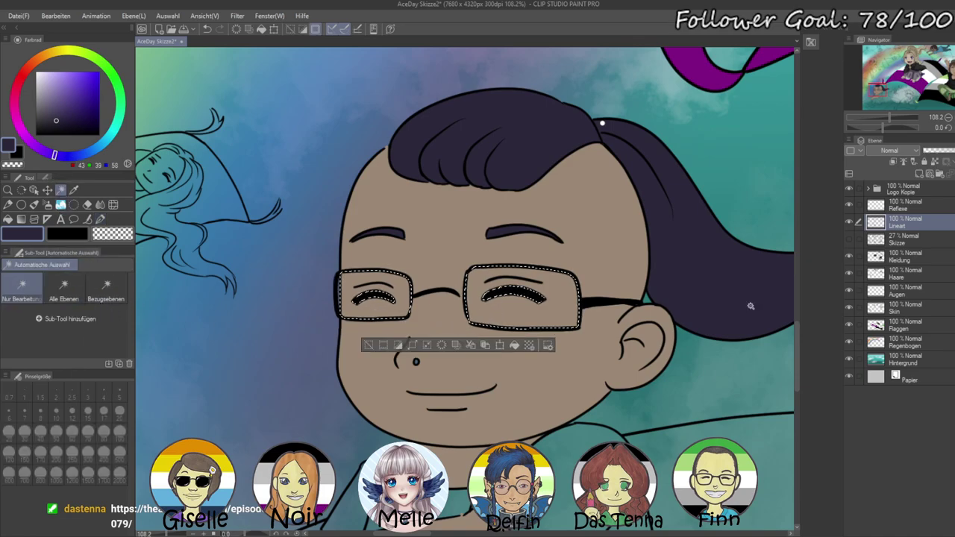
left_click_drag(889, 118, 894, 117)
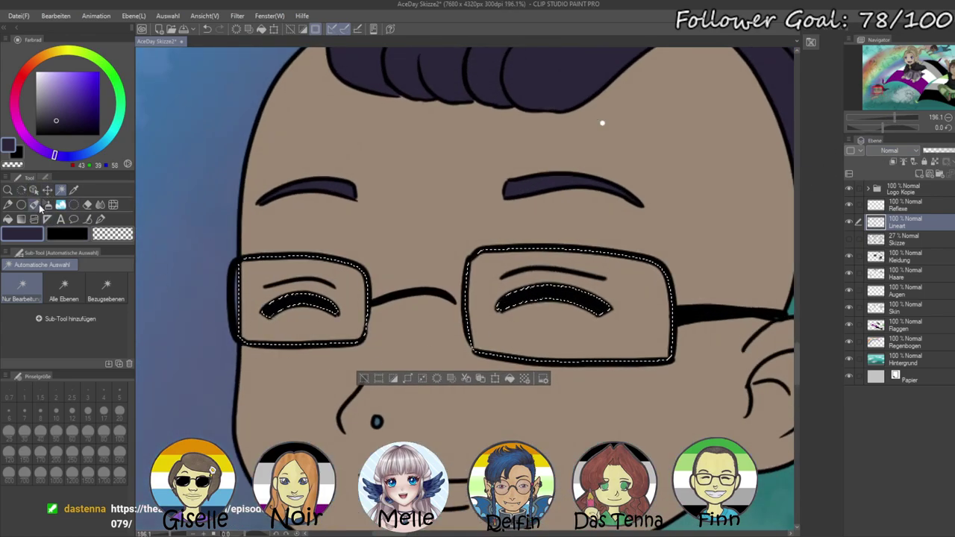
- Extend the lens selection with the Lasso to include the narrow strip at the outer edge of the smaller lens
left_click(73, 206)
left_click(47, 178)
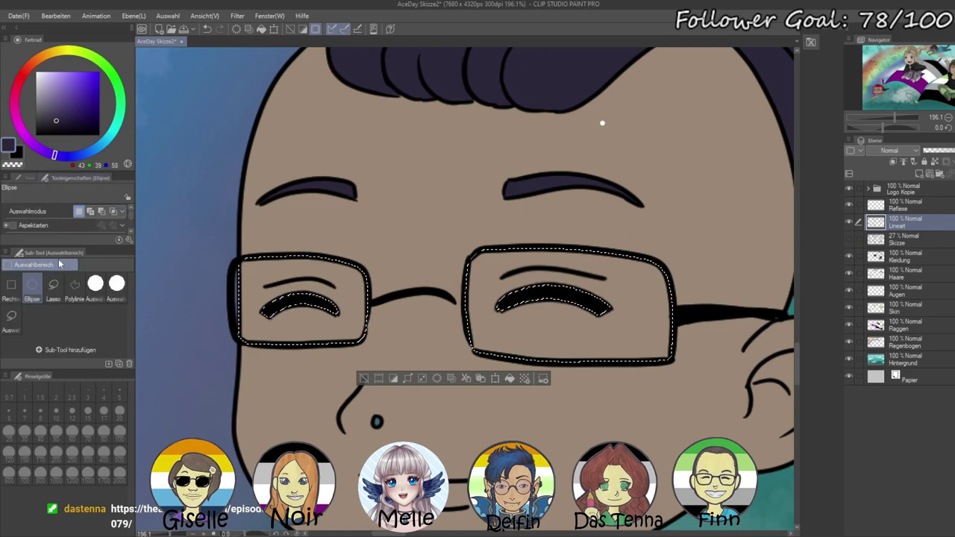
left_click(53, 286)
left_click_drag(239, 262, 235, 317)
left_click_drag(248, 261, 246, 263)
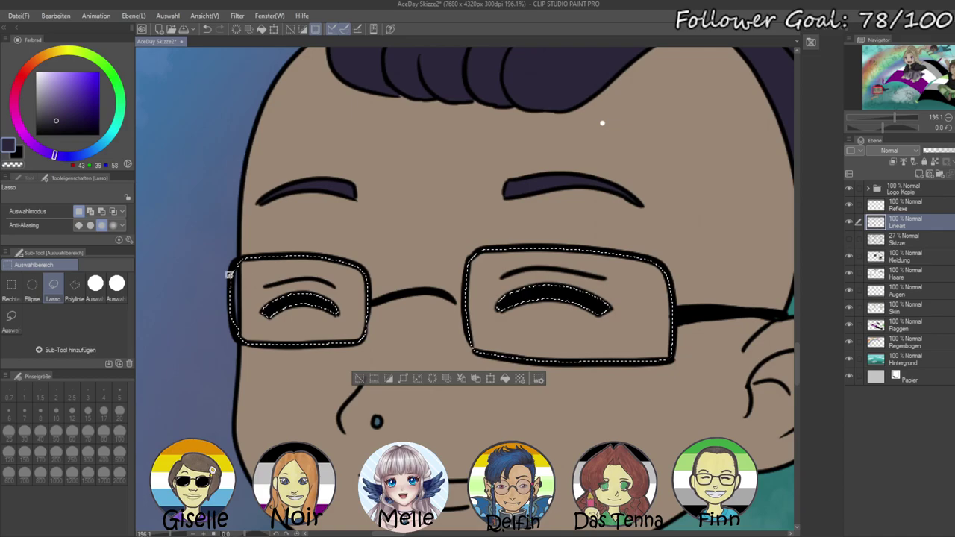
left_click(28, 179)
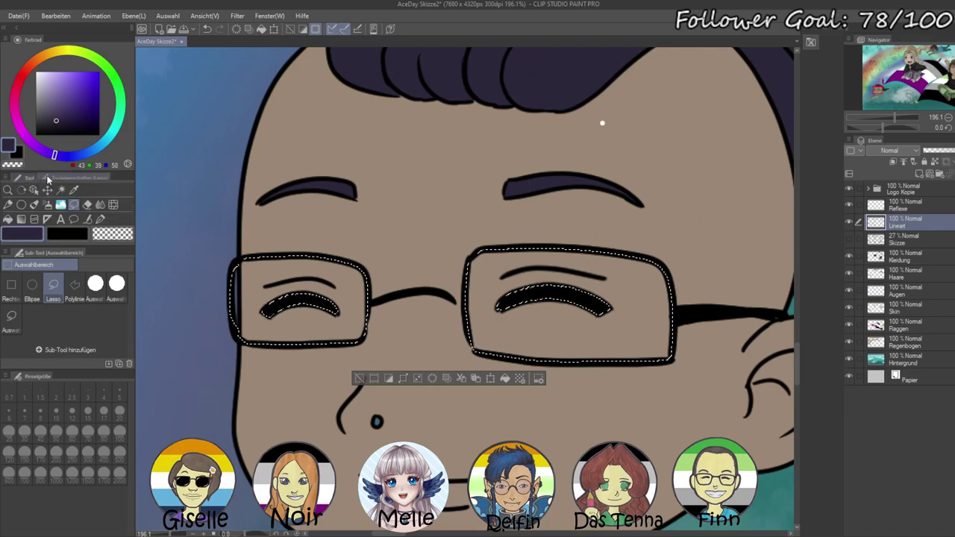
- Add a new layer directly above Skin and fill the selected lenses white (255, 255, 255) on it
left_click(897, 311)
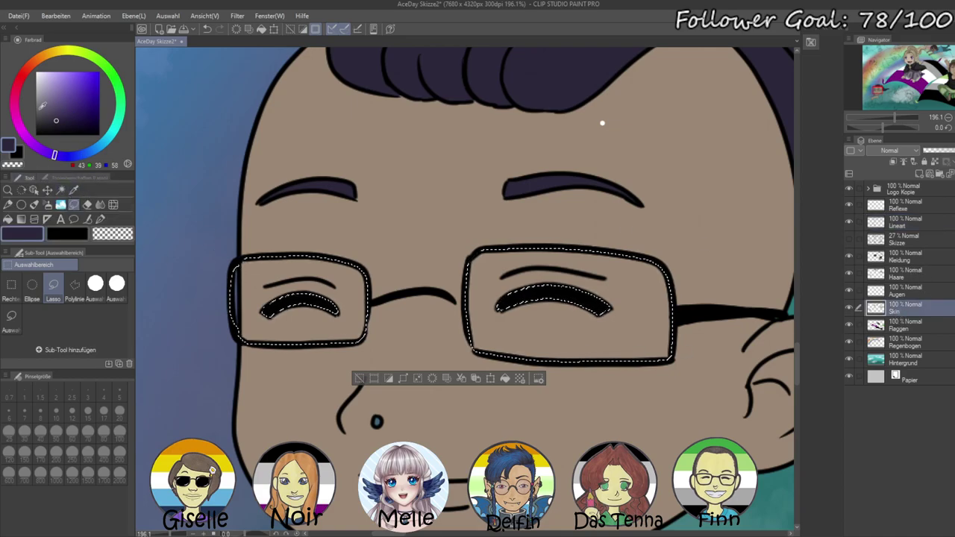
left_click(910, 209)
left_click_drag(75, 104, 35, 71)
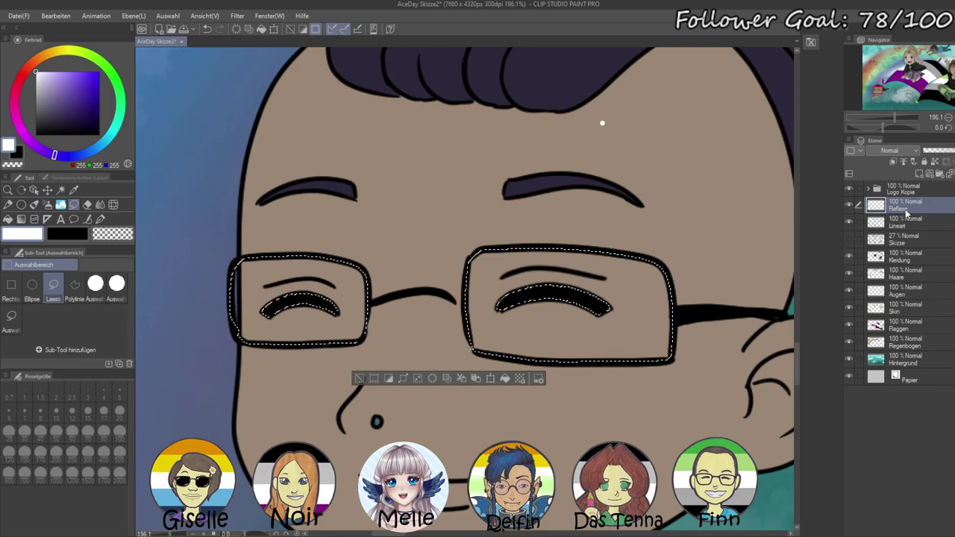
left_click(919, 174)
left_click_drag(905, 201, 925, 328)
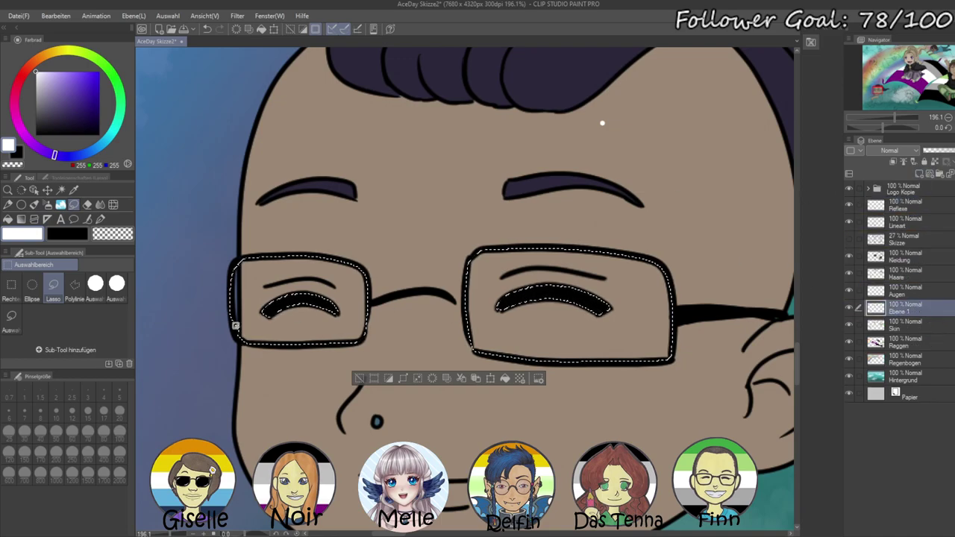
key("alt+BackSpace")
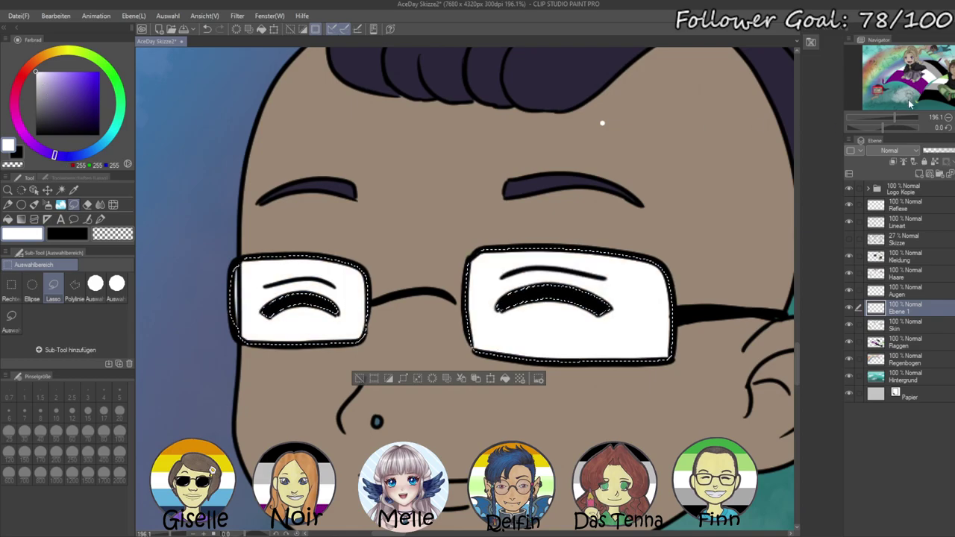
- Lower the lens layer's opacity to 37%, clear the selection and merge the layer down into Skin
left_click_drag(954, 153, 943, 157)
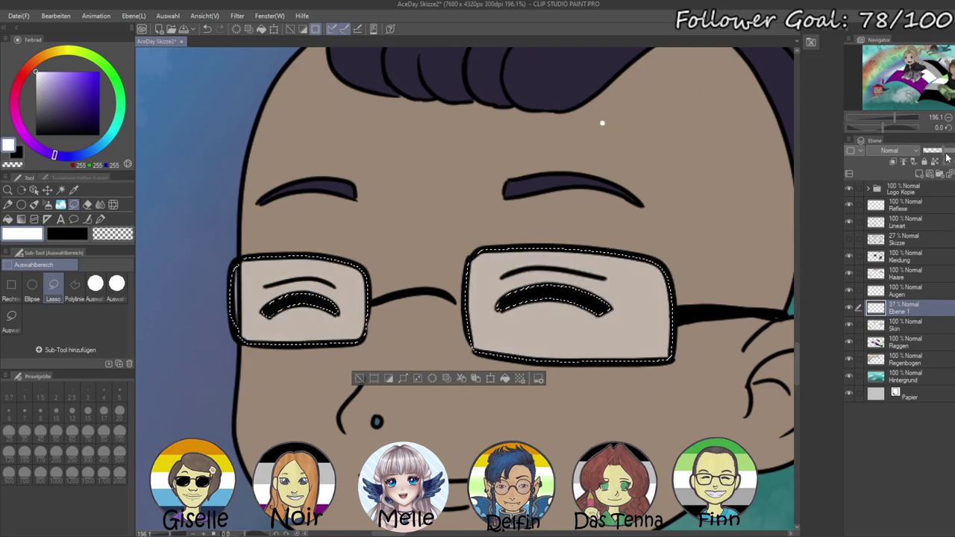
key("ctrl+d")
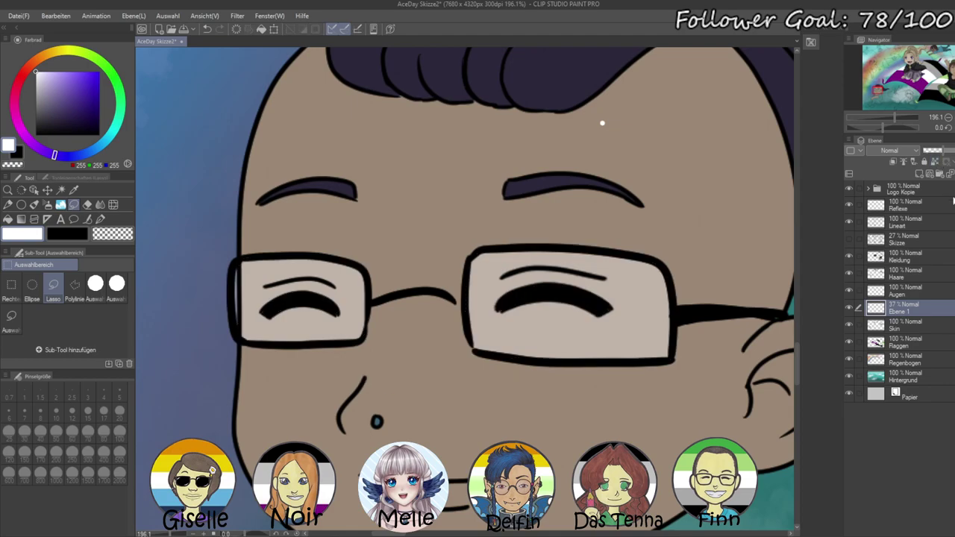
left_click(951, 176)
- Select the glasses character's T-shirt, including the sleeves and small gaps by the arm, from the Lineart layer
mouse_move(894, 117)
left_mouse_down()
mouse_move(868, 118)
mouse_move(880, 117)
left_mouse_up()
left_click(889, 222)
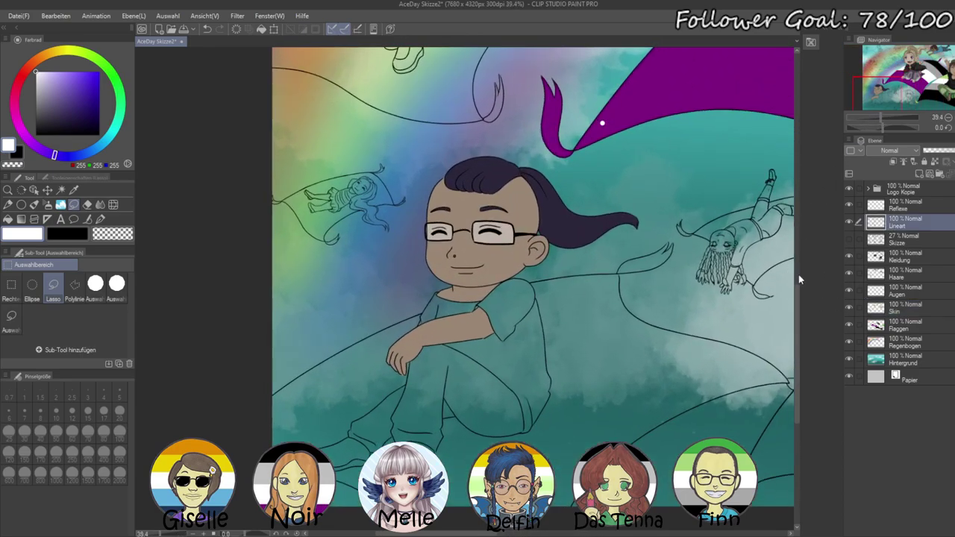
left_click(62, 191)
left_click(448, 307)
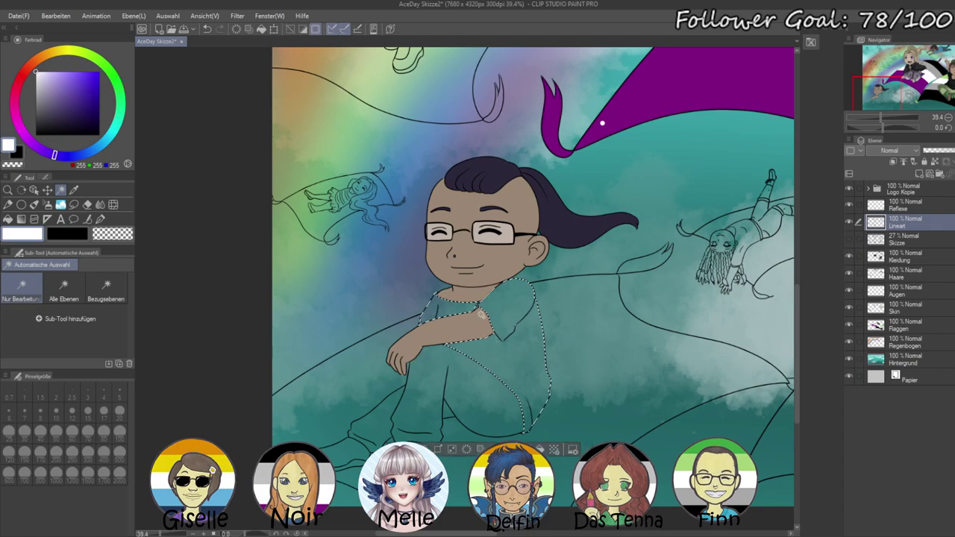
left_click_drag(880, 118, 891, 117)
left_click_drag(485, 365, 455, 301)
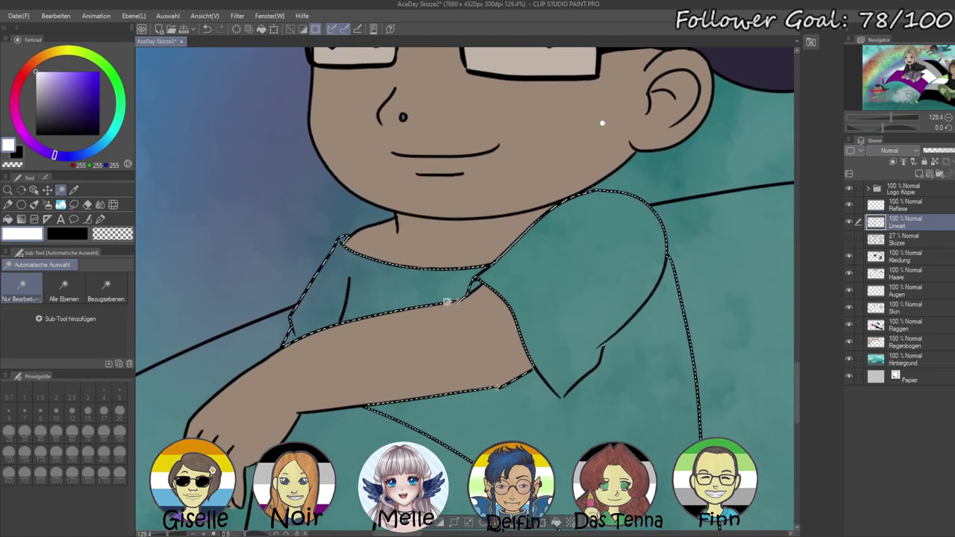
- Fill the selected T-shirt medium green (69, 147, 98) on the Kleidung layer
left_click(937, 255)
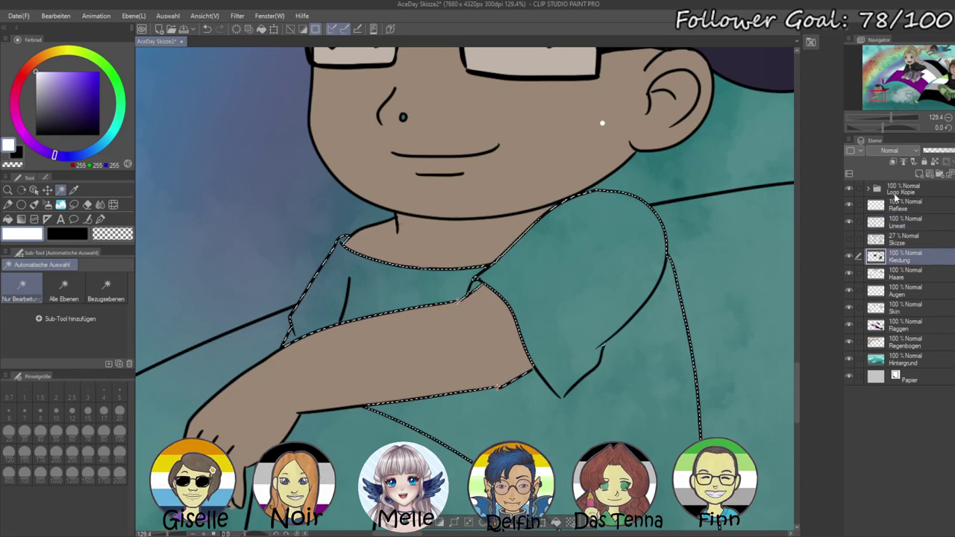
left_click(112, 80)
mouse_move(63, 102)
left_mouse_down()
mouse_move(107, 68)
mouse_move(101, 60)
mouse_move(120, 108)
left_mouse_up()
key("alt+Delete")
key("alt+BackSpace")
left_click(72, 99)
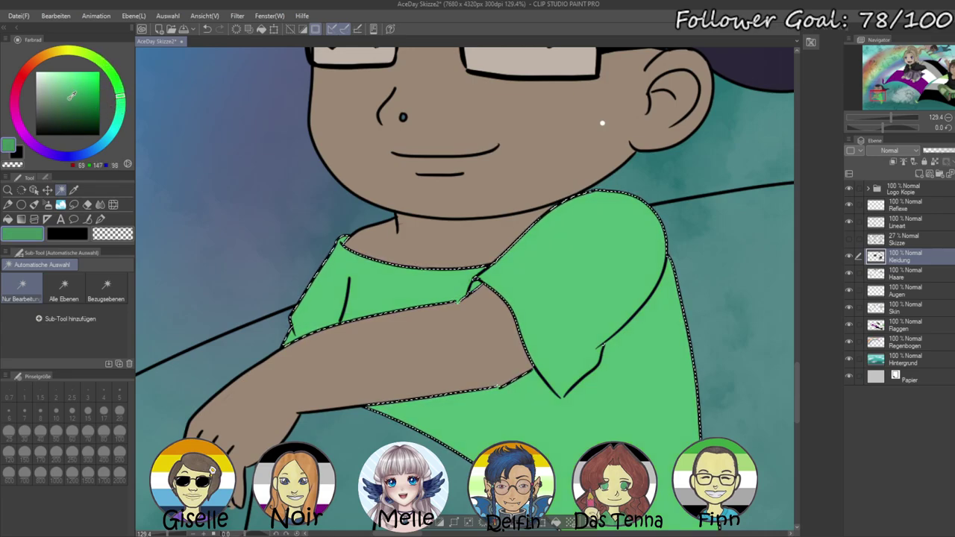
key("alt+BackSpace")
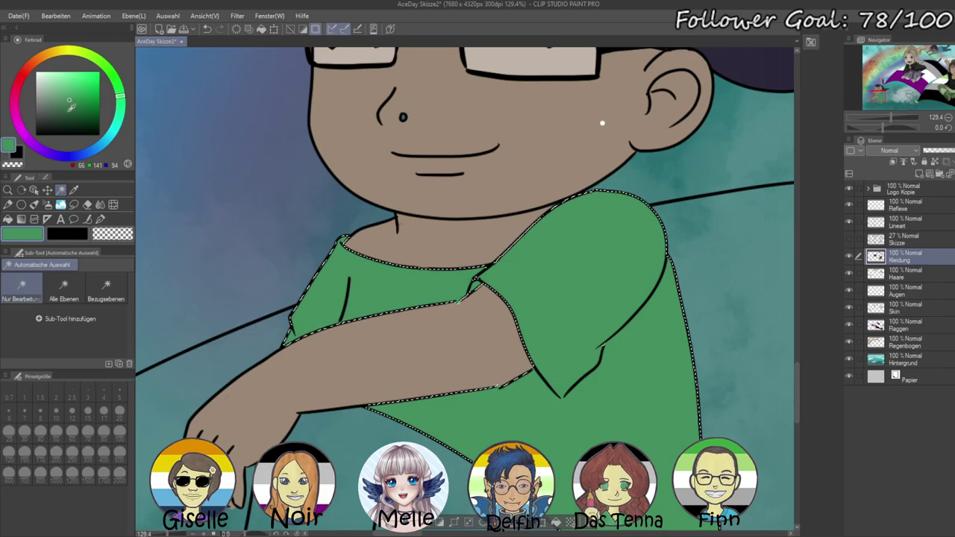
- Clear the selection, then paint a large purple (103, 66, 141) circle on the T-shirt with the size 100 Spitzfeder pen, transparent pixels locked
key("ctrl+d")
left_click(43, 150)
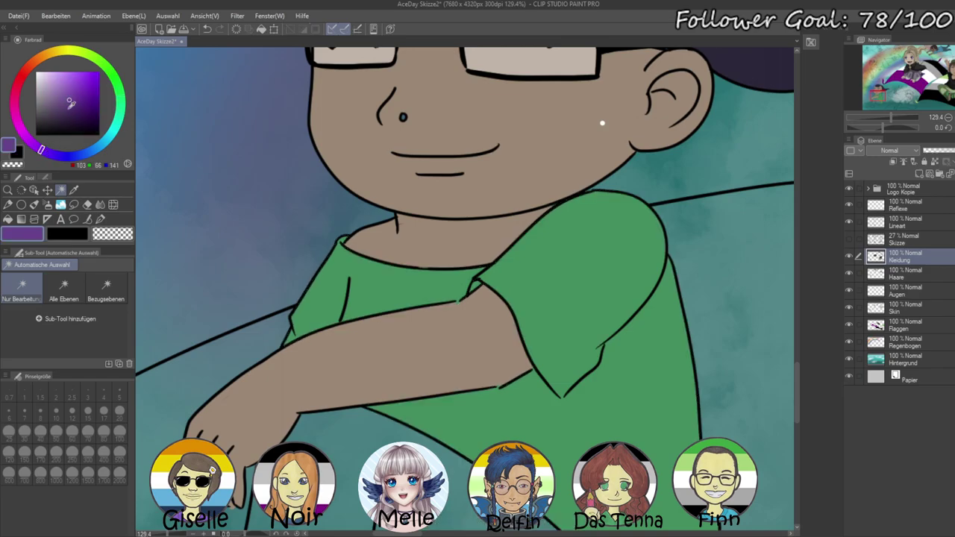
left_click(100, 219)
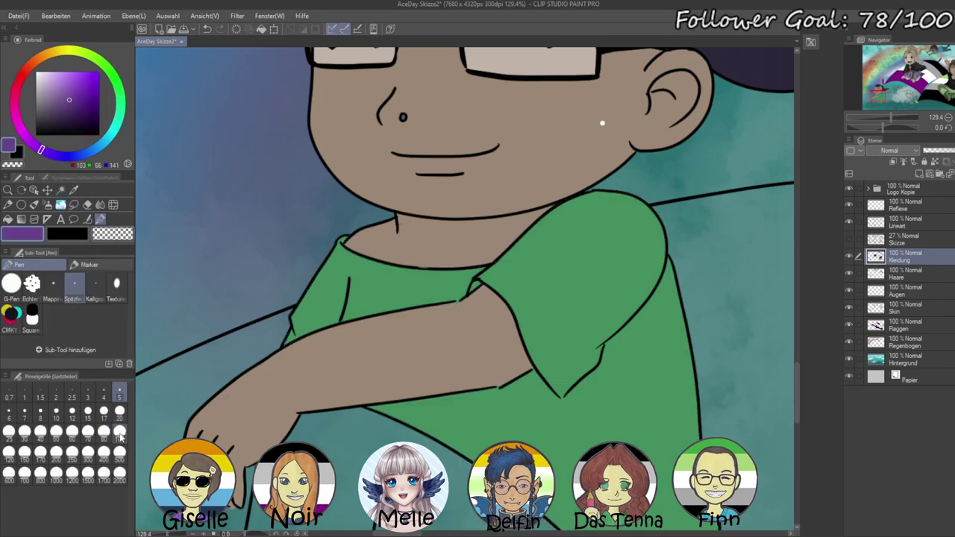
left_click(122, 434)
mouse_move(437, 390)
left_mouse_down()
mouse_move(429, 320)
mouse_move(421, 325)
left_mouse_up()
mouse_move(402, 258)
left_mouse_down()
mouse_move(367, 277)
mouse_move(387, 364)
left_mouse_up()
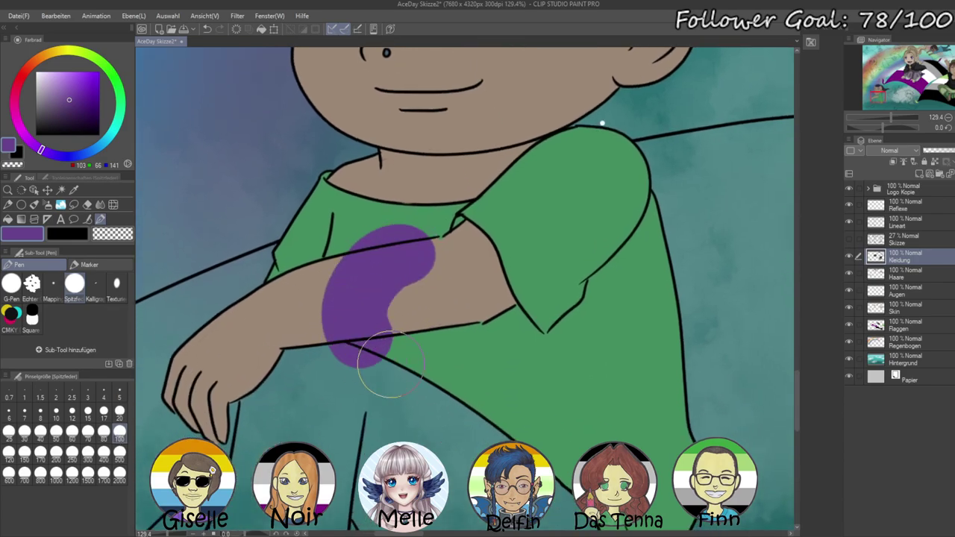
key("ctrl+z")
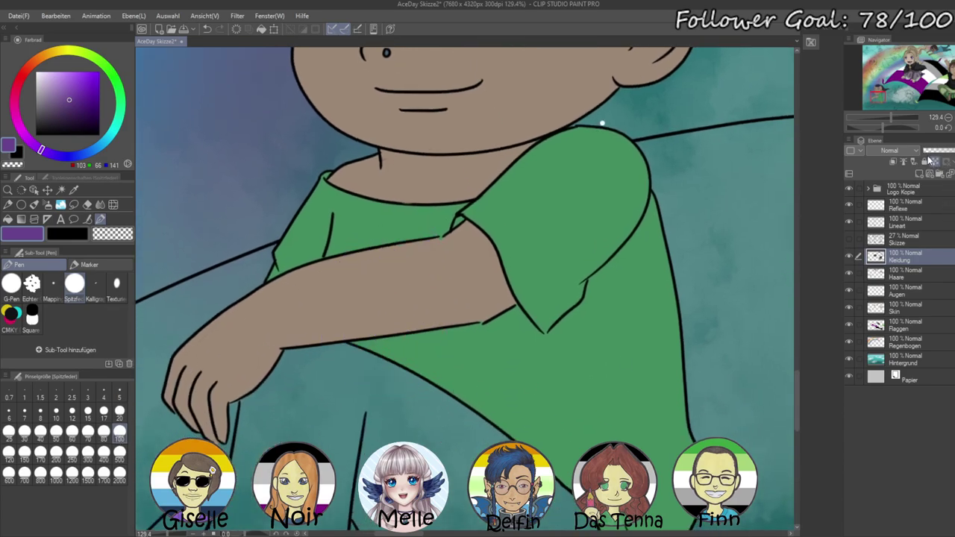
mouse_move(431, 231)
left_mouse_down()
mouse_move(368, 287)
mouse_move(449, 380)
mouse_move(498, 338)
mouse_move(480, 275)
mouse_move(441, 239)
mouse_move(395, 240)
mouse_move(393, 304)
mouse_move(446, 293)
mouse_move(428, 223)
left_mouse_up()
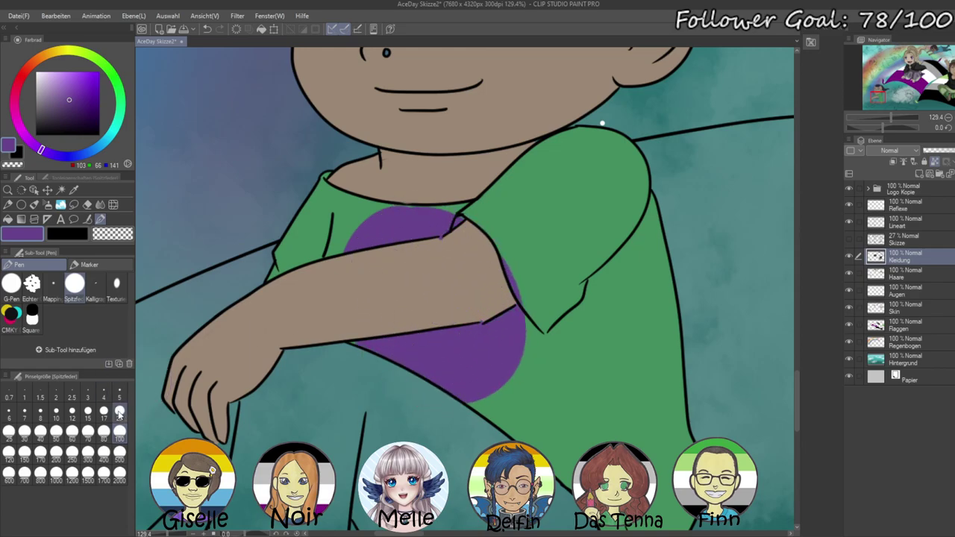
- Paint purple streaks radiating outward from the circle across the T-shirt's body and collar area at brush size 20
left_click(119, 413)
left_click_drag(499, 399, 521, 440)
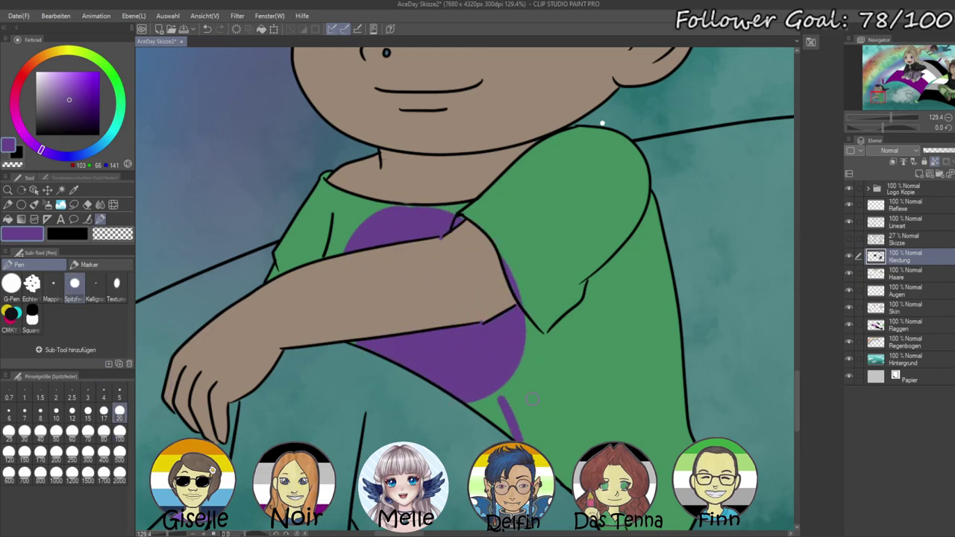
left_click_drag(530, 385, 563, 446)
left_click_drag(535, 355, 557, 389)
mouse_move(556, 343)
left_mouse_down()
mouse_move(615, 407)
mouse_move(604, 441)
left_mouse_up()
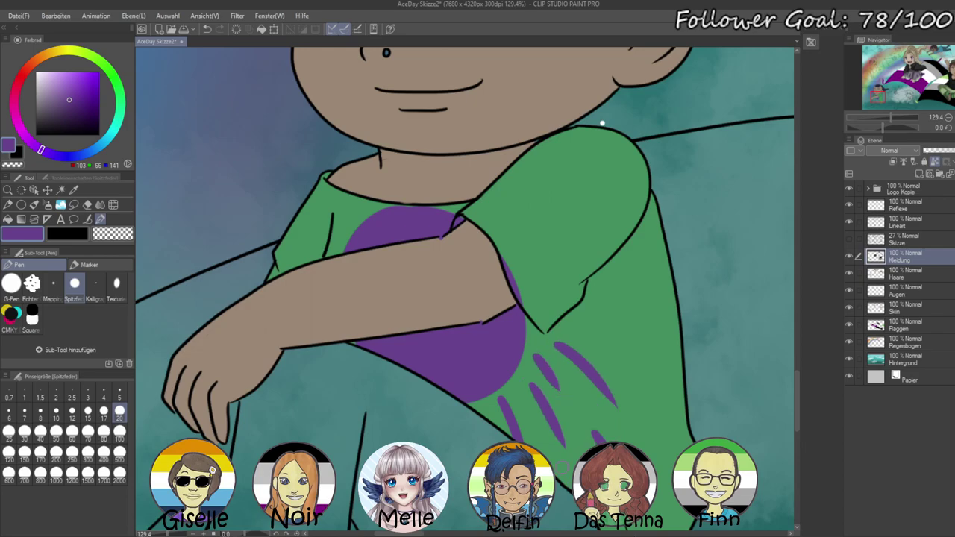
left_click_drag(604, 335, 646, 377)
left_click_drag(601, 310, 654, 329)
left_click_drag(601, 279, 646, 283)
mouse_move(317, 198)
left_mouse_down()
mouse_move(352, 214)
mouse_move(340, 235)
left_mouse_up()
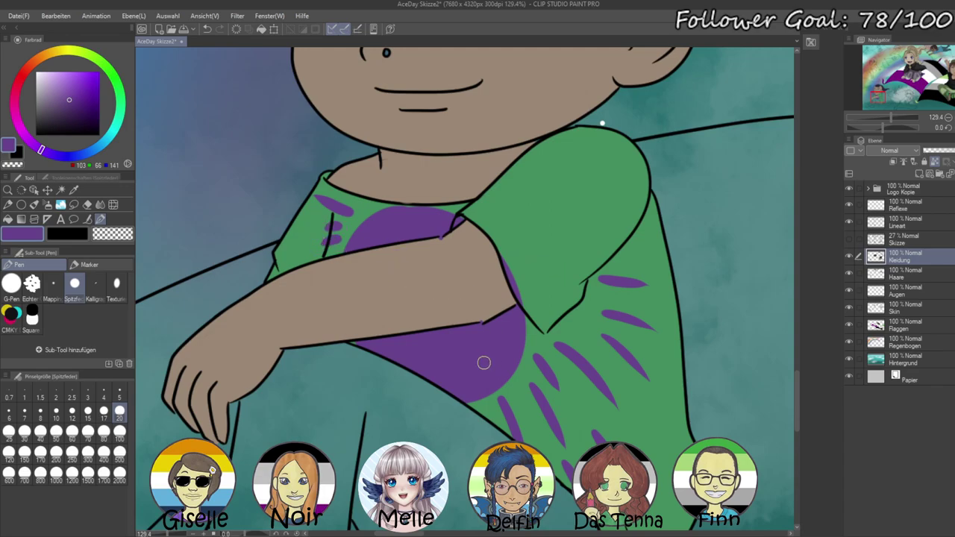
- Add blue (66, 102, 141) radiating streaks over the purple circle, the collar area and the body of the T-shirt
left_click(91, 151)
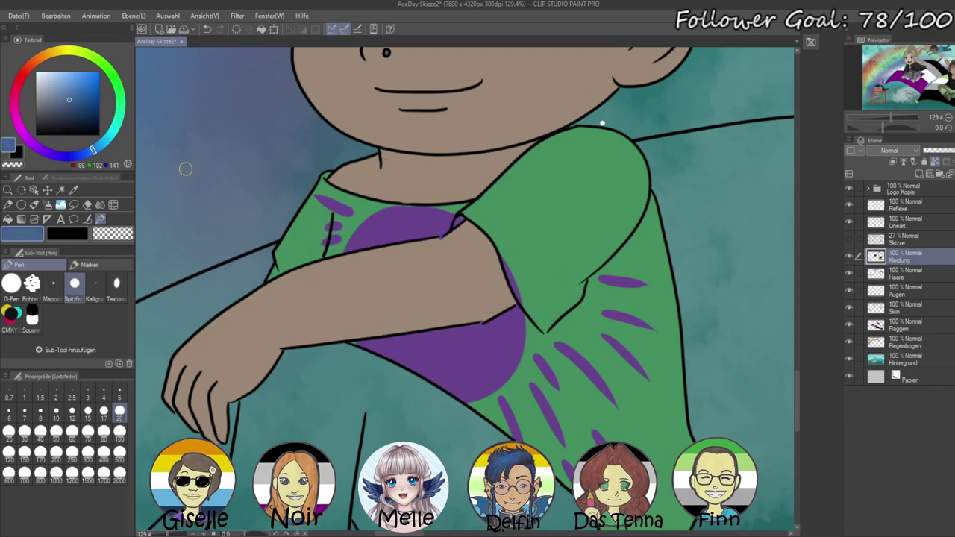
left_click_drag(498, 403, 487, 425)
left_click_drag(450, 363, 460, 399)
left_click_drag(481, 353, 492, 381)
left_click_drag(493, 330, 513, 344)
mouse_move(410, 353)
left_mouse_down()
mouse_move(415, 372)
mouse_move(381, 343)
left_mouse_up()
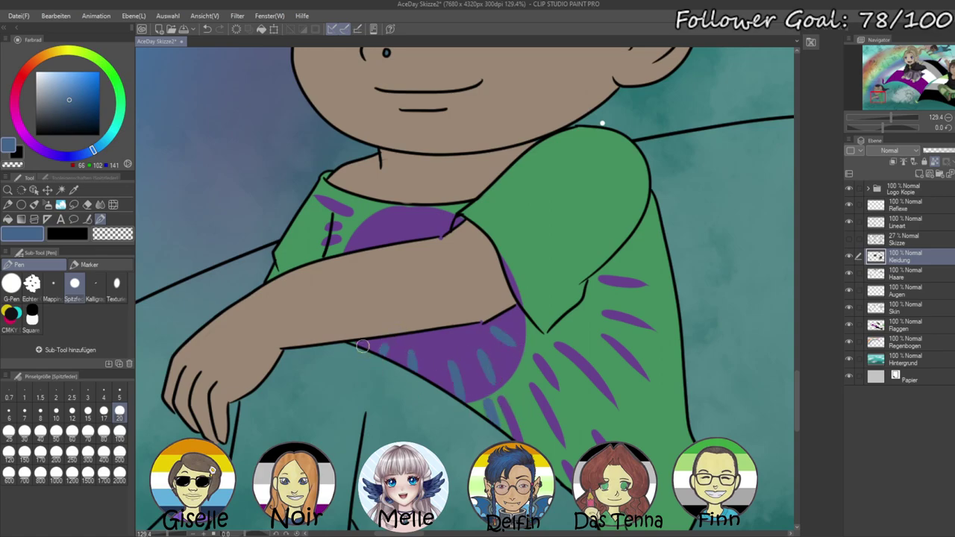
left_click_drag(380, 232, 376, 218)
mouse_move(407, 228)
left_mouse_down()
mouse_move(403, 211)
mouse_move(418, 216)
left_mouse_up()
left_click_drag(340, 192, 361, 210)
left_click_drag(341, 245, 325, 255)
left_click_drag(543, 472, 525, 417)
left_click_drag(553, 451, 536, 394)
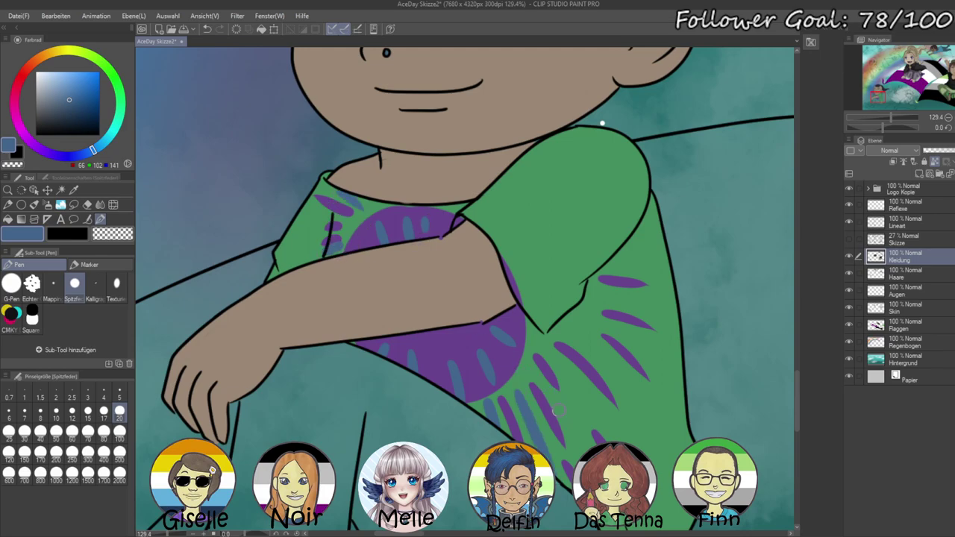
left_click_drag(586, 416, 571, 379)
left_click_drag(628, 443, 613, 427)
mouse_move(669, 435)
left_mouse_down()
mouse_move(585, 336)
mouse_move(555, 326)
left_mouse_up()
left_click_drag(631, 314, 590, 297)
left_click_drag(660, 248, 619, 241)
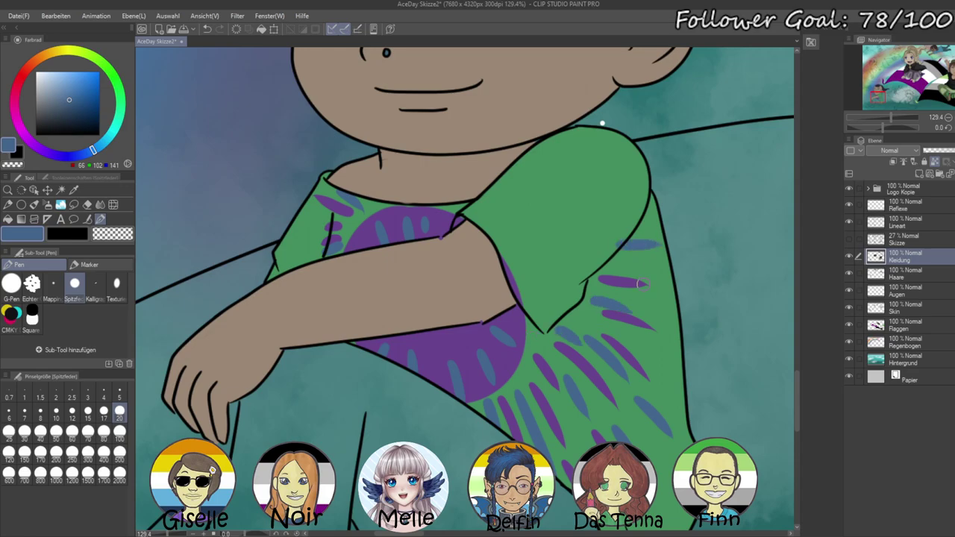
- Paint blue streaks across the near sleeve of the T-shirt, fanning outward from the arm
left_click_drag(478, 223, 522, 200)
left_click_drag(504, 254, 544, 243)
left_click_drag(513, 291, 552, 279)
left_click_drag(534, 316, 568, 303)
left_click_drag(501, 222, 555, 201)
left_click_drag(519, 271, 579, 252)
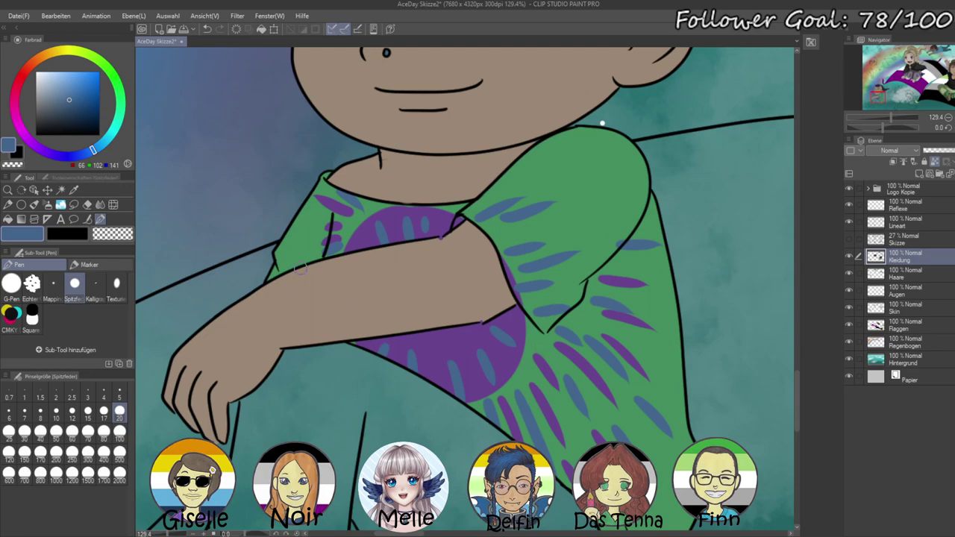
- Add olive-yellow (141, 141, 66) streaks between the others on the lower purple circle and the T-shirt's body down to the hem
left_click_drag(485, 330, 441, 285)
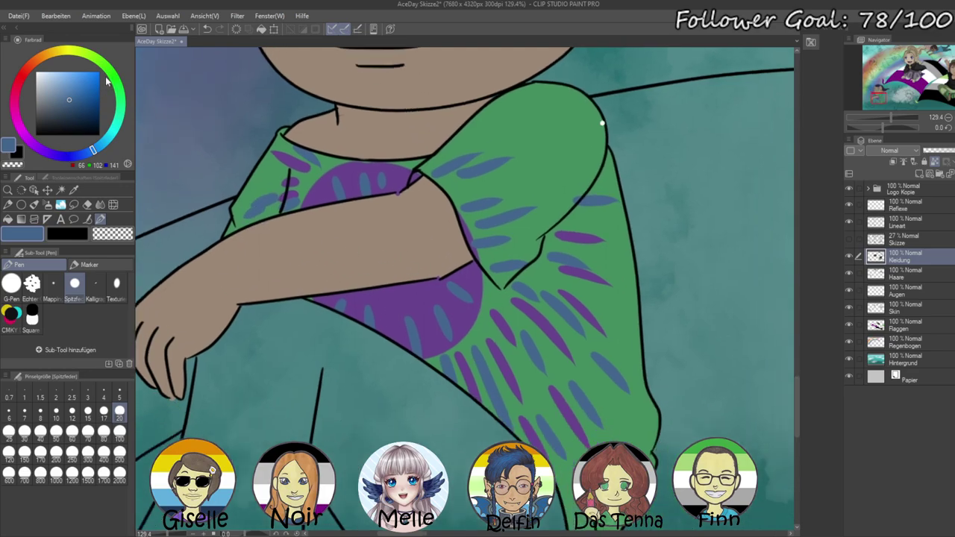
left_click(67, 52)
left_click_drag(489, 332, 515, 372)
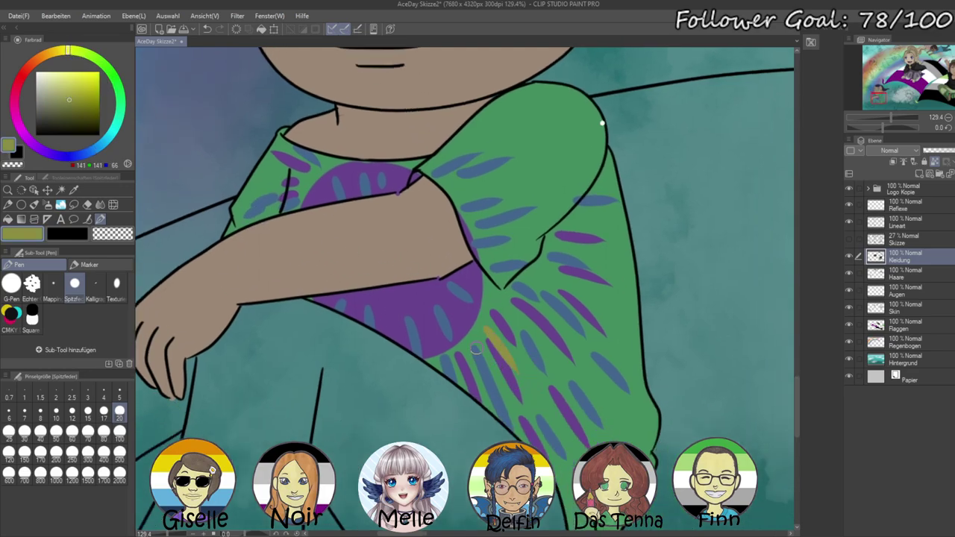
left_click_drag(472, 350, 499, 410)
left_click_drag(525, 306, 552, 353)
left_click_drag(443, 294, 471, 333)
mouse_move(457, 279)
left_mouse_down()
mouse_move(468, 291)
mouse_move(427, 349)
left_mouse_up()
left_click_drag(388, 314, 398, 340)
left_click_drag(410, 288, 419, 303)
left_click_drag(549, 455, 575, 510)
left_click_drag(552, 422, 573, 461)
left_click_drag(587, 416, 604, 440)
left_click_drag(579, 376, 634, 421)
left_click_drag(608, 326, 639, 350)
left_click_drag(522, 379, 545, 415)
left_click_drag(586, 294, 622, 321)
left_click_drag(575, 250, 616, 268)
left_click_drag(573, 216, 617, 236)
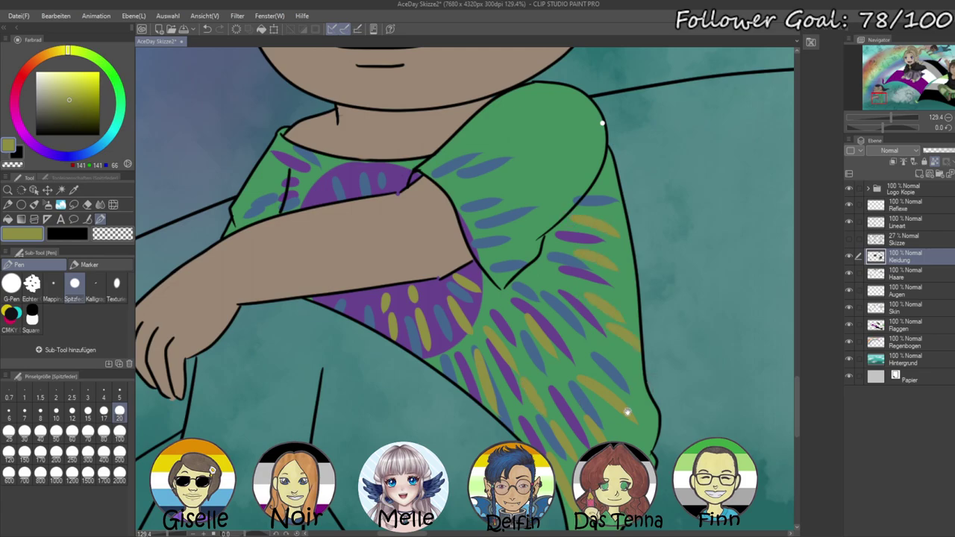
scroll(623, 403, "down", 3)
left_click_drag(595, 391, 614, 427)
- Continue the olive-yellow streaks over both sleeves and the upper part of the purple circle below the collar
left_click_drag(540, 199, 597, 340)
left_click_drag(484, 245, 530, 199)
left_click_drag(500, 265, 554, 238)
left_click_drag(520, 286, 575, 261)
left_click_drag(544, 314, 575, 302)
left_click_drag(541, 339, 583, 309)
left_click_drag(566, 251, 623, 218)
left_click_drag(593, 294, 631, 264)
left_click_drag(566, 224, 598, 211)
left_click_drag(297, 255, 337, 247)
left_click_drag(283, 285, 305, 275)
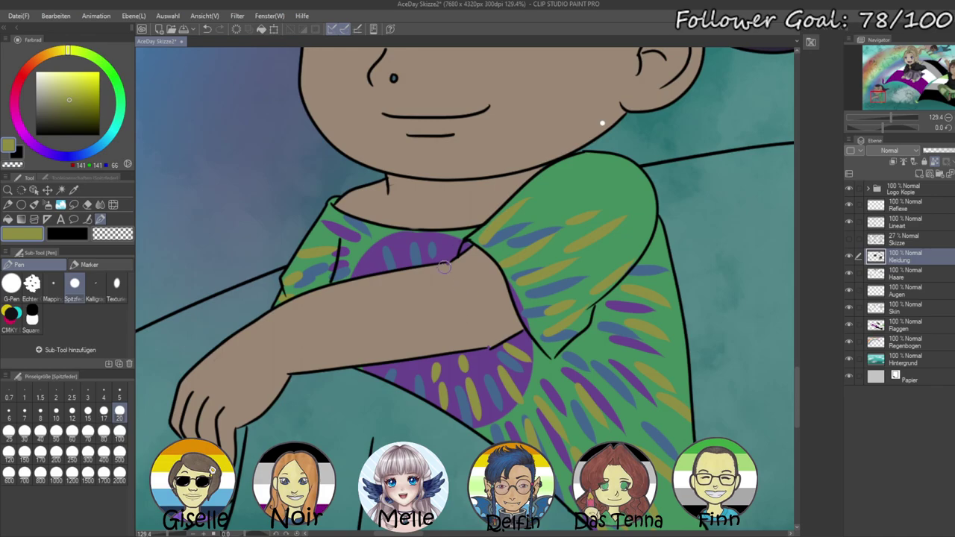
left_click_drag(373, 251, 381, 274)
mouse_move(398, 242)
left_mouse_down()
mouse_move(408, 270)
mouse_move(456, 238)
left_mouse_up()
left_click_drag(547, 211, 592, 179)
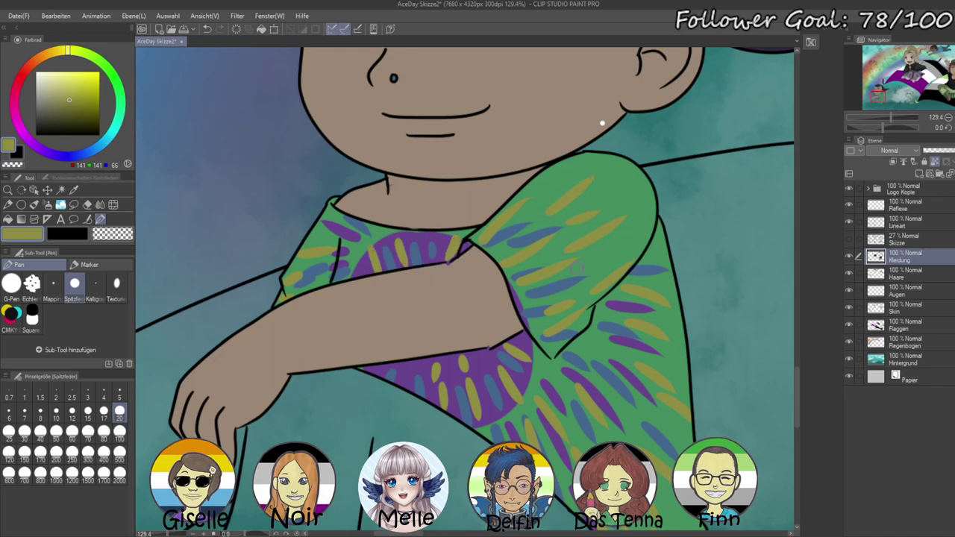
- Add teal (66, 141, 125) streaks to the sleeves, the purple circle and the body of the T-shirt
left_click(110, 70)
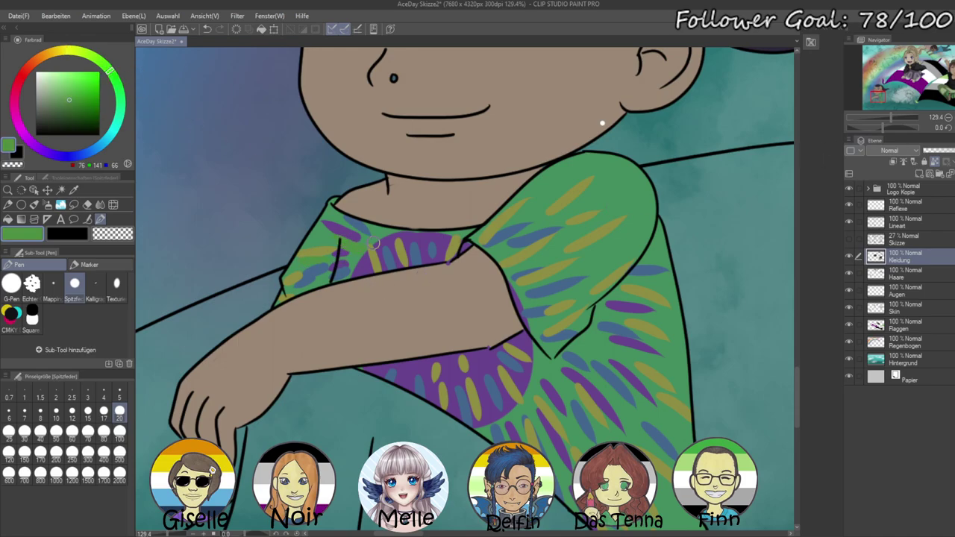
left_click(118, 118)
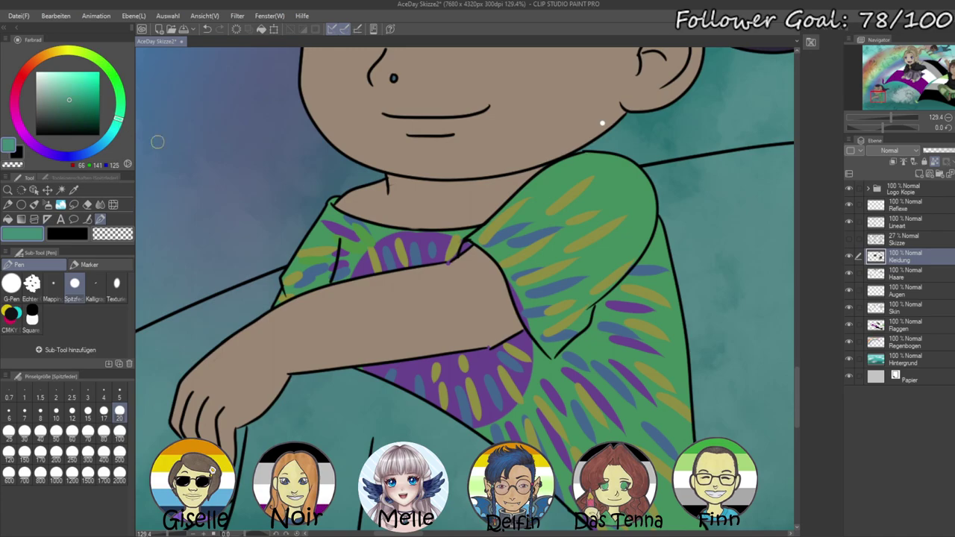
left_click_drag(511, 233, 554, 226)
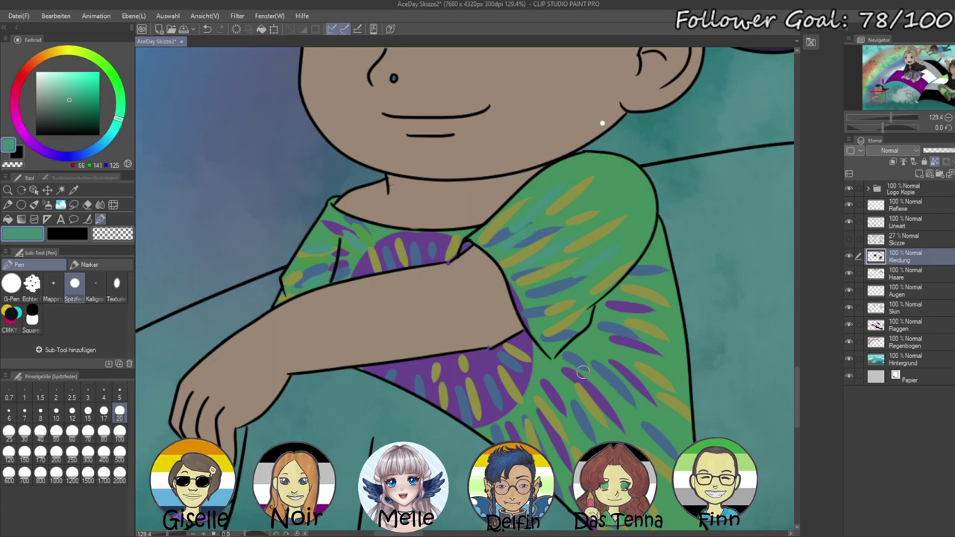
left_click_drag(528, 426, 532, 445)
left_click_drag(481, 407, 485, 427)
left_click_drag(482, 355, 500, 403)
left_click_drag(421, 363, 416, 385)
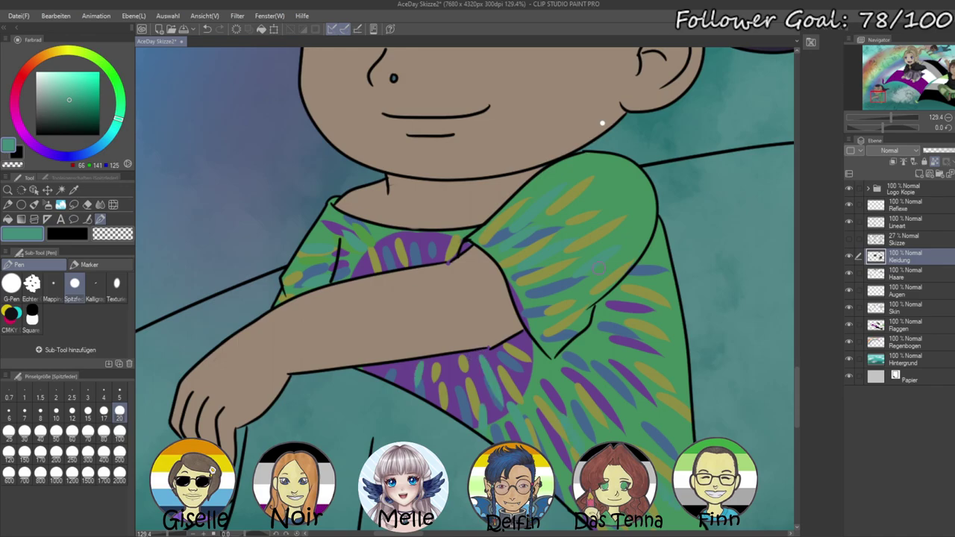
scroll(634, 404, "down", 5)
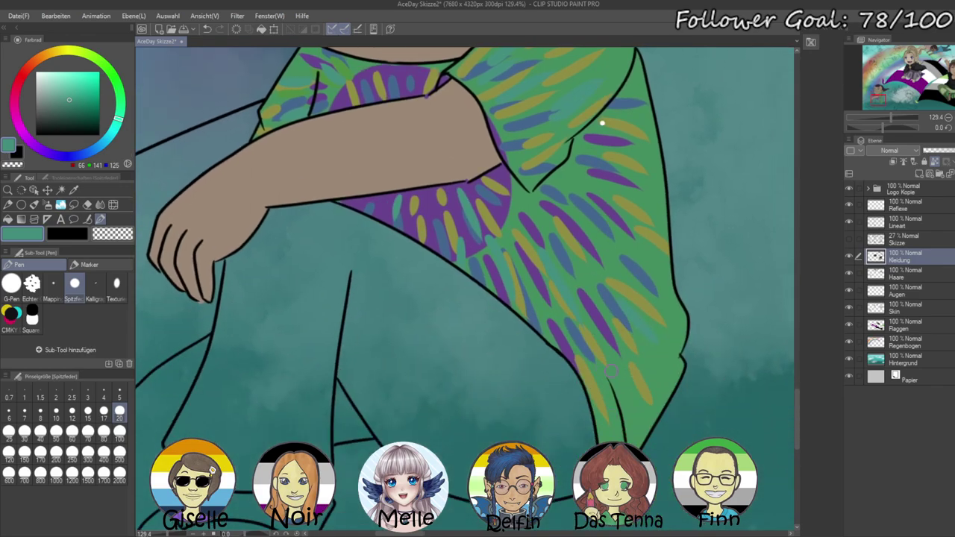
scroll(617, 181, "up", 5)
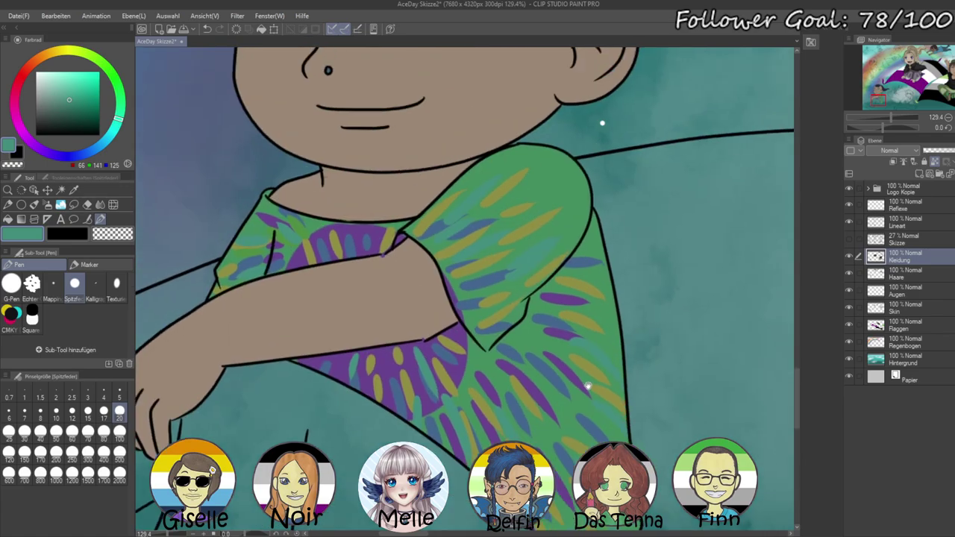
- Pick up the purple from the T-shirt's circle and paint purple streaks across the near sleeve
left_click(360, 382, "alt")
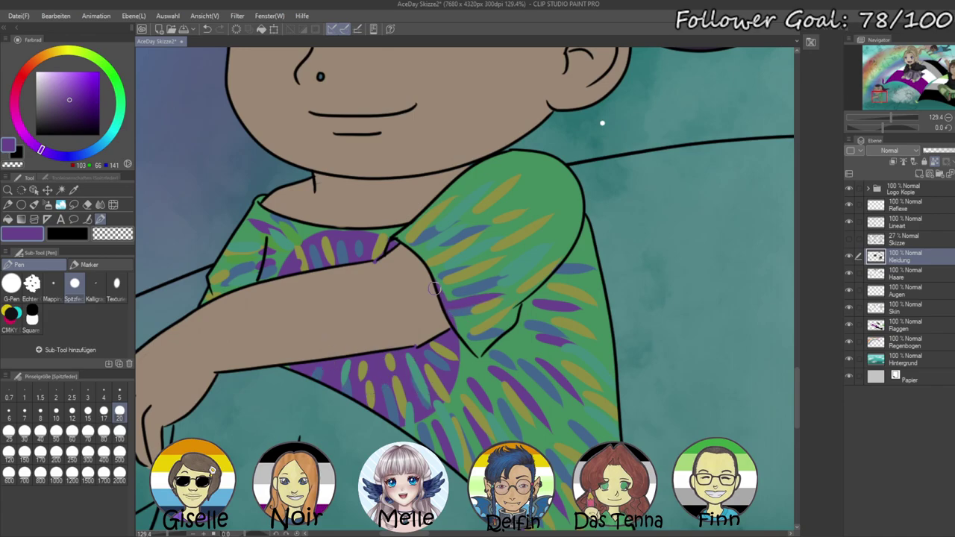
left_click_drag(431, 278, 486, 246)
left_click_drag(411, 252, 457, 228)
left_click_drag(475, 312, 503, 295)
left_click_drag(476, 346, 499, 328)
left_click_drag(481, 246, 517, 222)
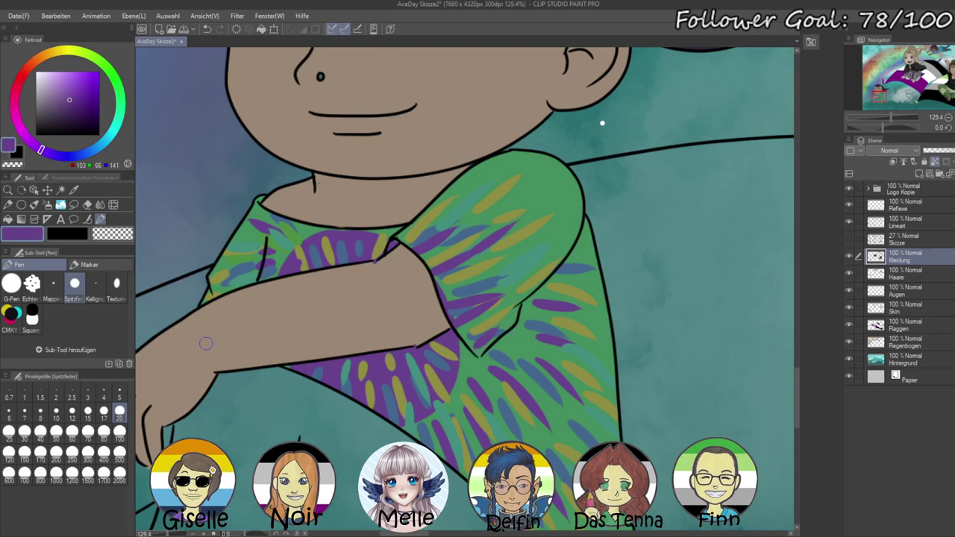
- Select the glasses character's trousers from the Lineart layer and set the drawing colour to dark brown (93, 73, 61)
left_click_drag(890, 117, 872, 116)
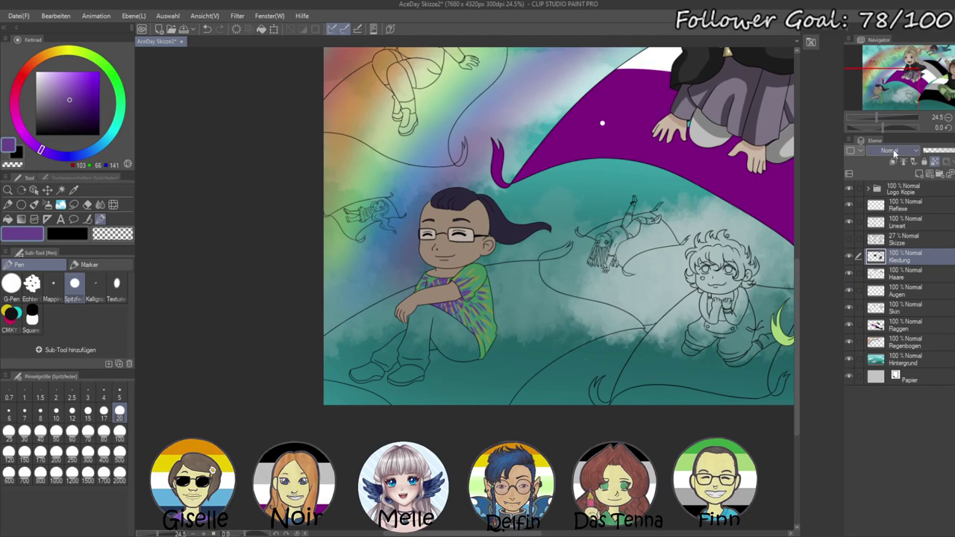
left_click(895, 228)
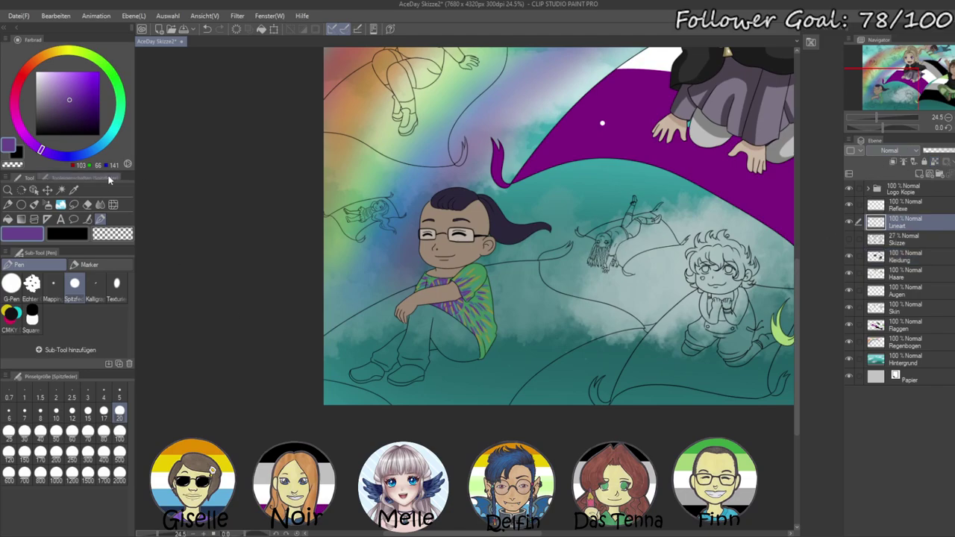
left_click(60, 190)
left_click(440, 367)
left_click(431, 347, "shift")
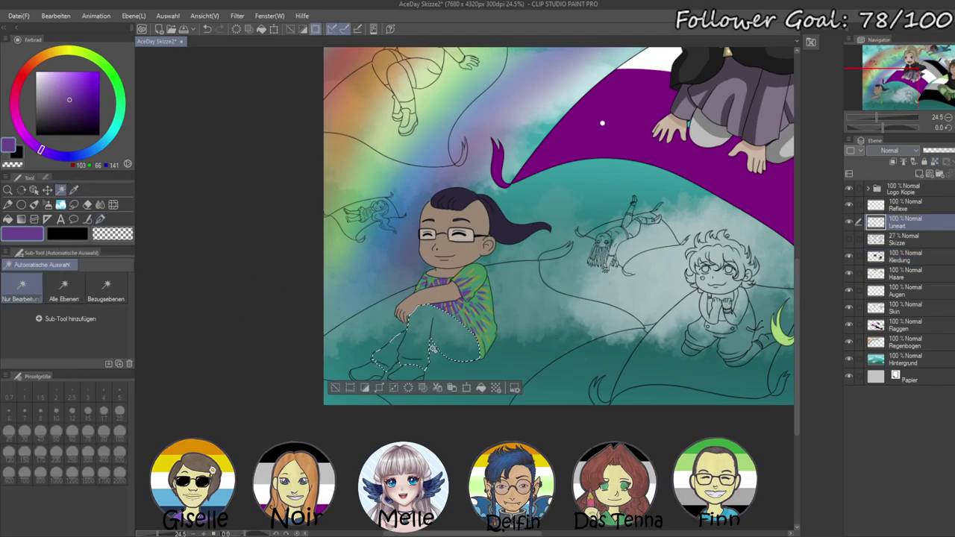
left_click_drag(881, 117, 884, 117)
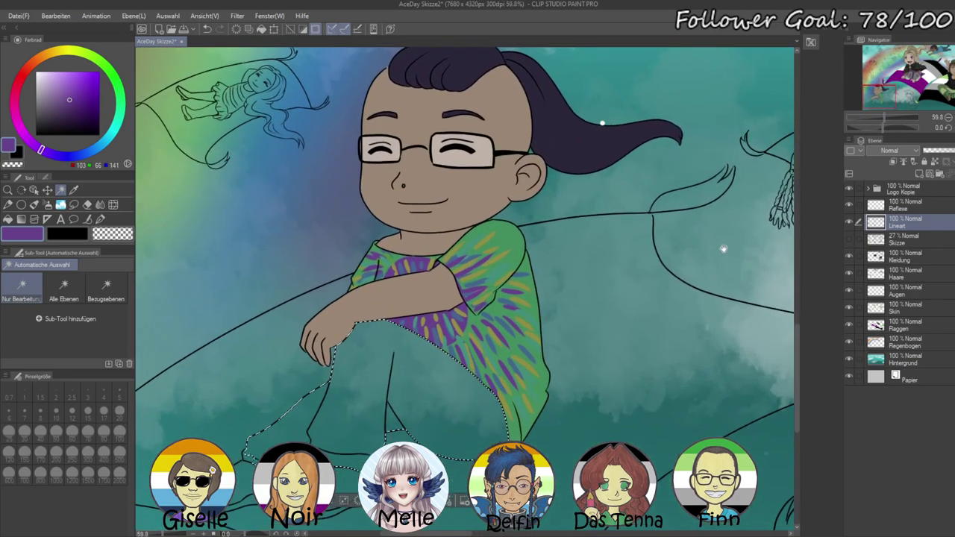
left_click_drag(688, 324, 721, 260)
scroll(721, 259, "down", 1)
left_click(35, 61)
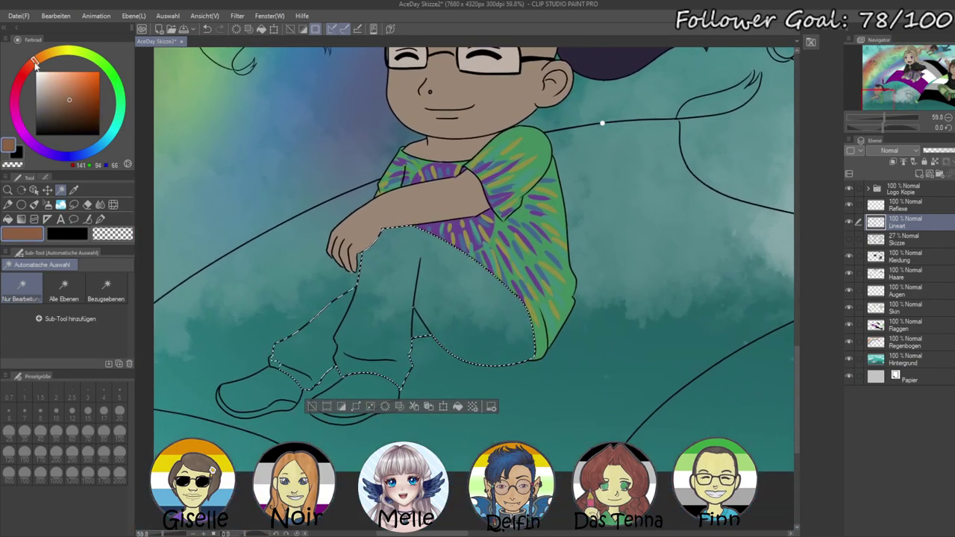
left_click(58, 112)
key("alt+Delete")
key("ctrl+t")
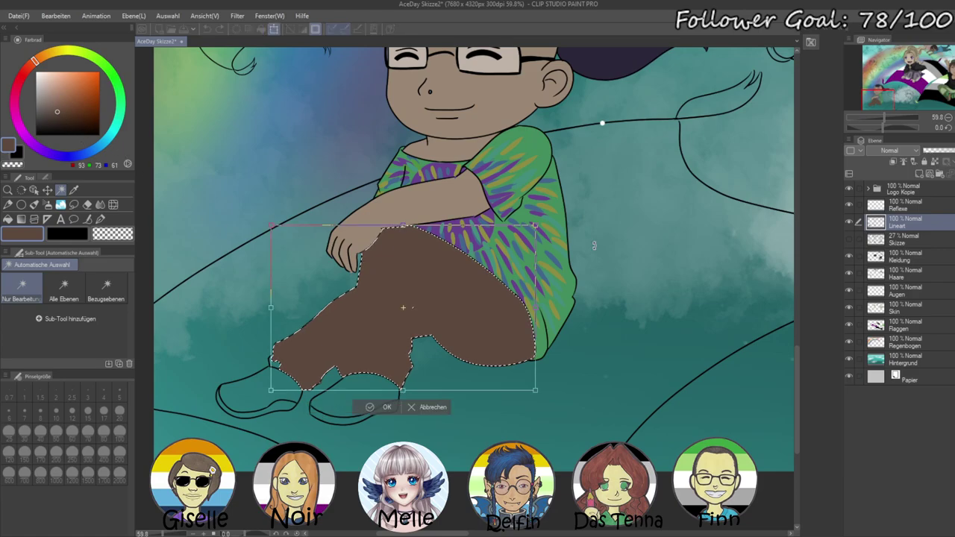
left_click(414, 407)
key("ctrl+z")
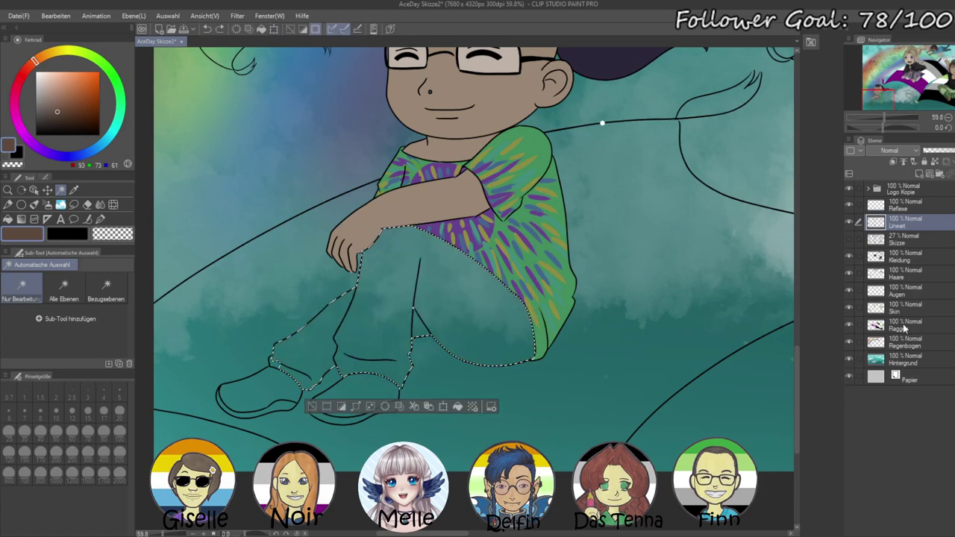
- Fill the selected trousers dark brown (93, 73, 61) on the Kleidung layer and clear the selection
left_click(904, 256)
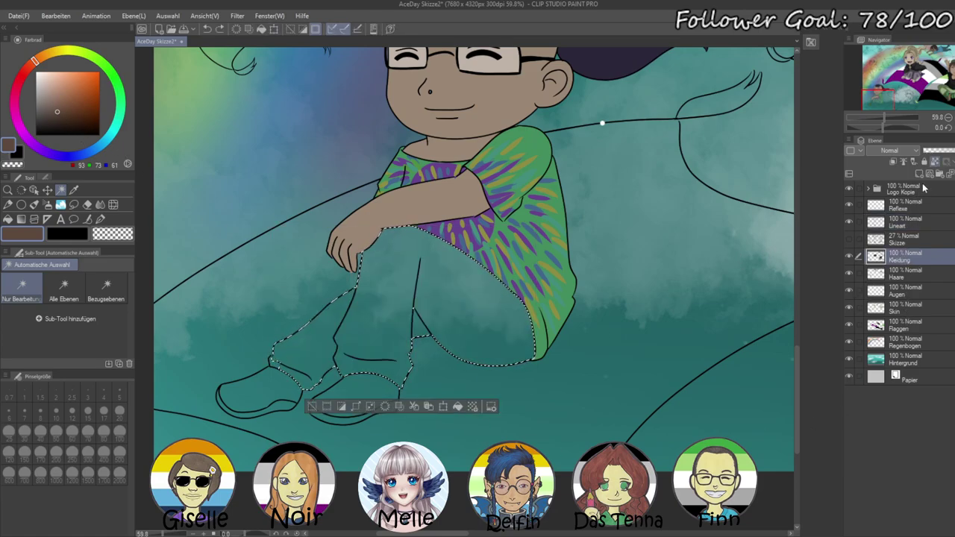
key("alt+Delete")
key("ctrl+d")
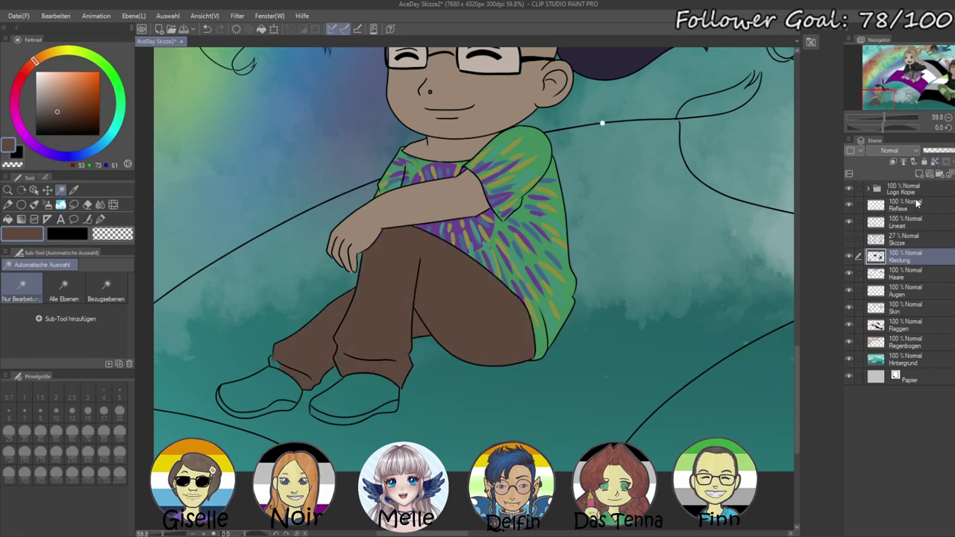
- Paint the uncoloured gap at the hem of the glasses character's far trouser leg dark brown (93, 73, 61) with the size 20 pen
left_click_drag(885, 117, 894, 117)
left_click_drag(548, 381, 816, 214)
left_click_drag(514, 284, 479, 526)
left_click_drag(418, 522, 636, 323)
left_click_drag(575, 398, 613, 313)
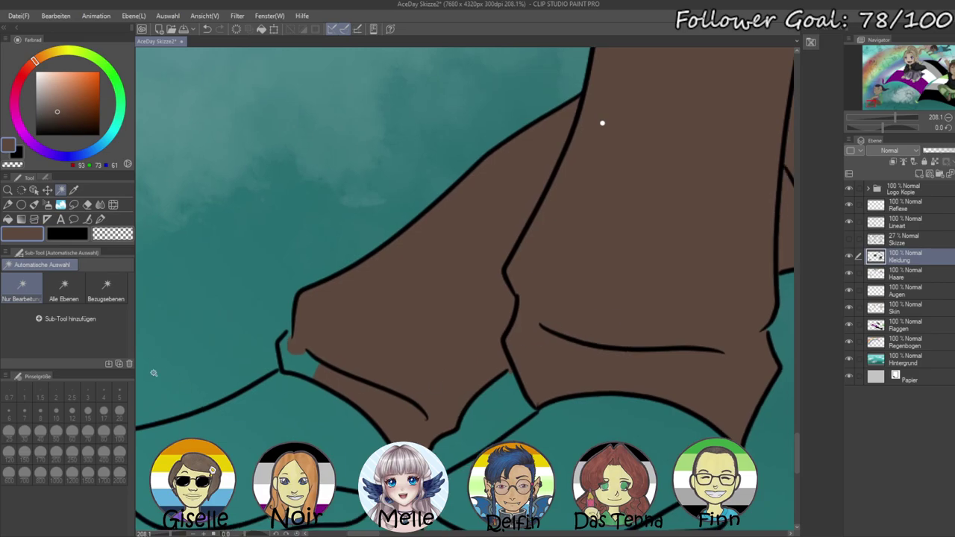
left_click(100, 219)
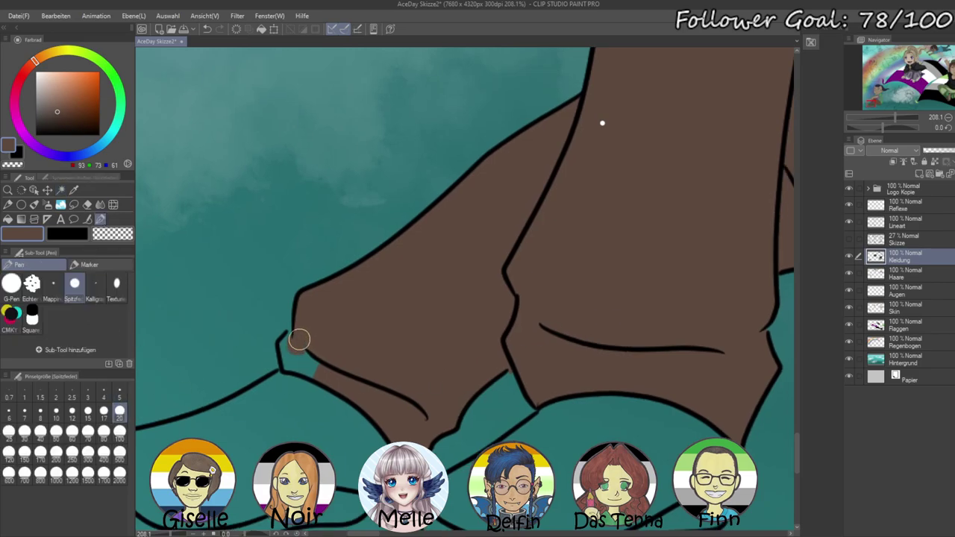
mouse_move(290, 341)
left_mouse_down()
mouse_move(283, 351)
mouse_move(338, 380)
left_mouse_up()
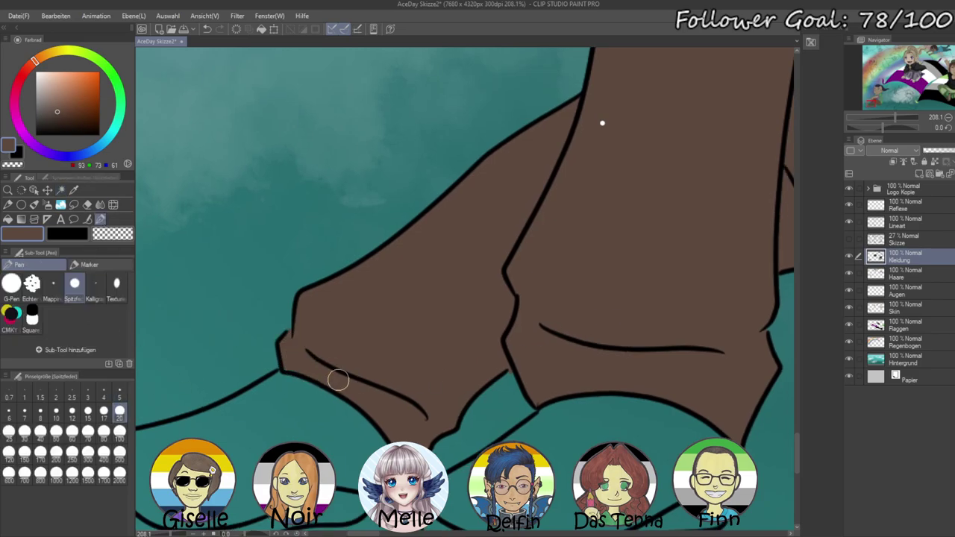
- Check the whole illustration and the flag around the blonde character for remaining uncoloured gaps
left_click_drag(893, 116, 870, 118)
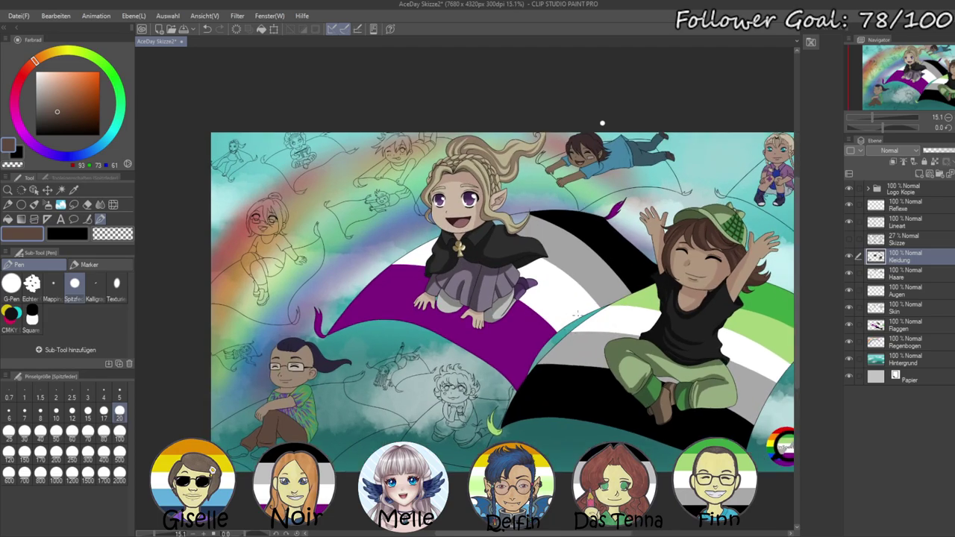
scroll(548, 329, "down", 3)
scroll(538, 279, "up", 7)
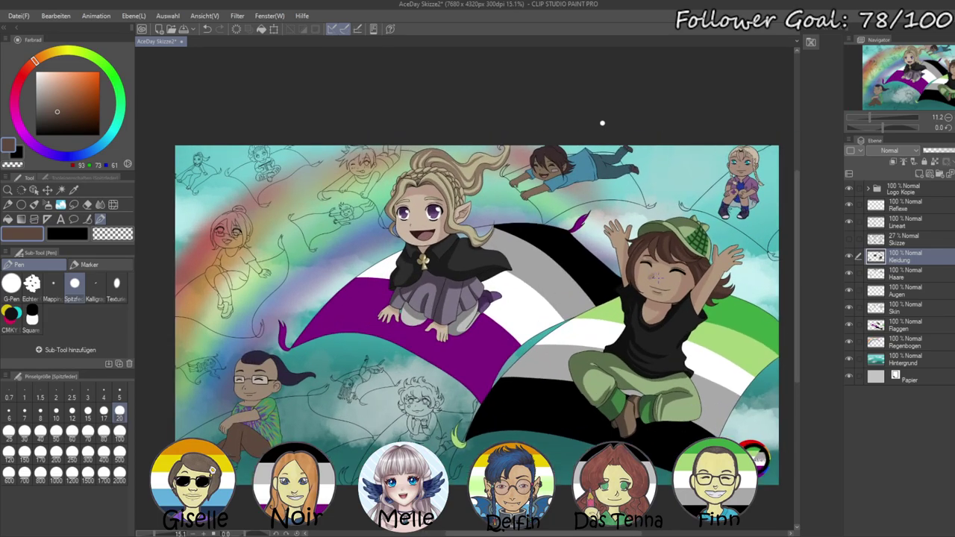
scroll(602, 123, "down", 4)
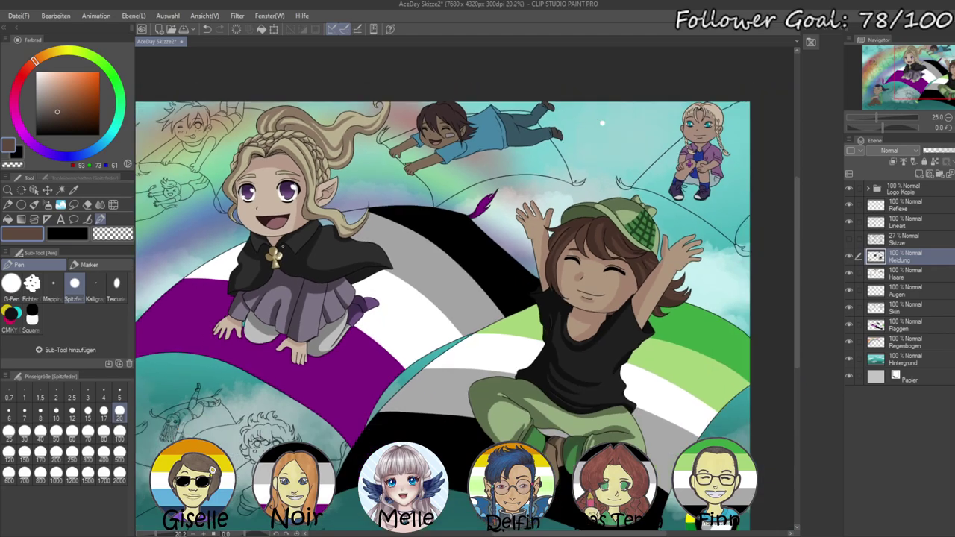
scroll(602, 123, "up", 1)
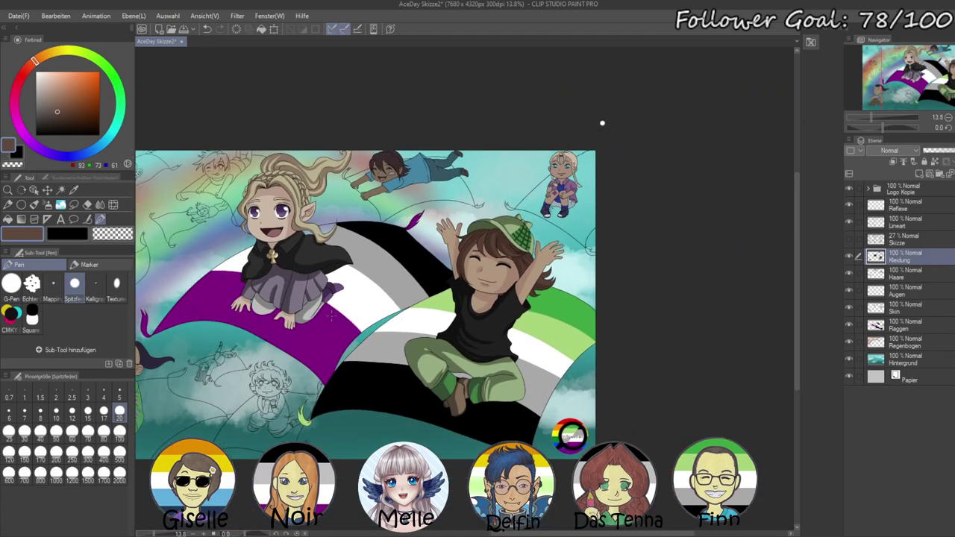
scroll(602, 123, "up", 1)
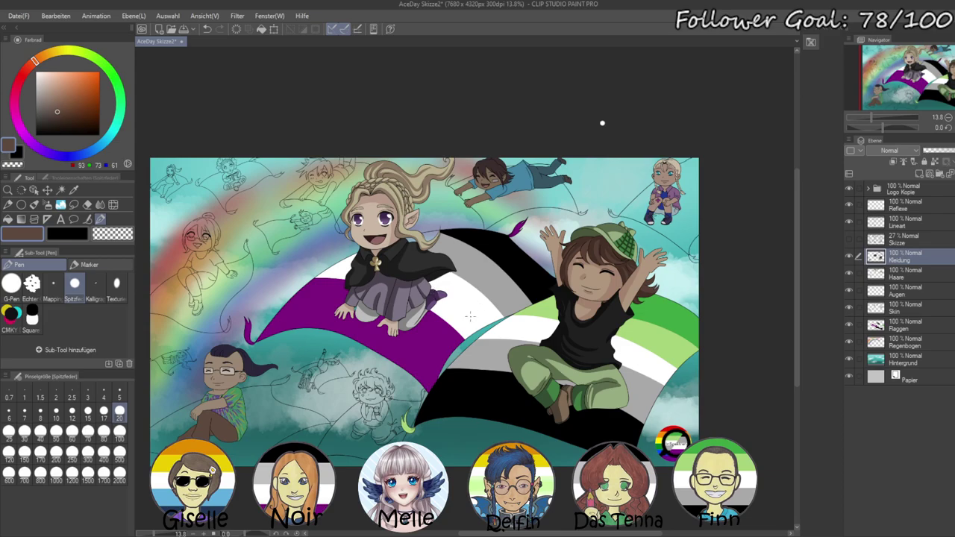
scroll(602, 123, "up", 4)
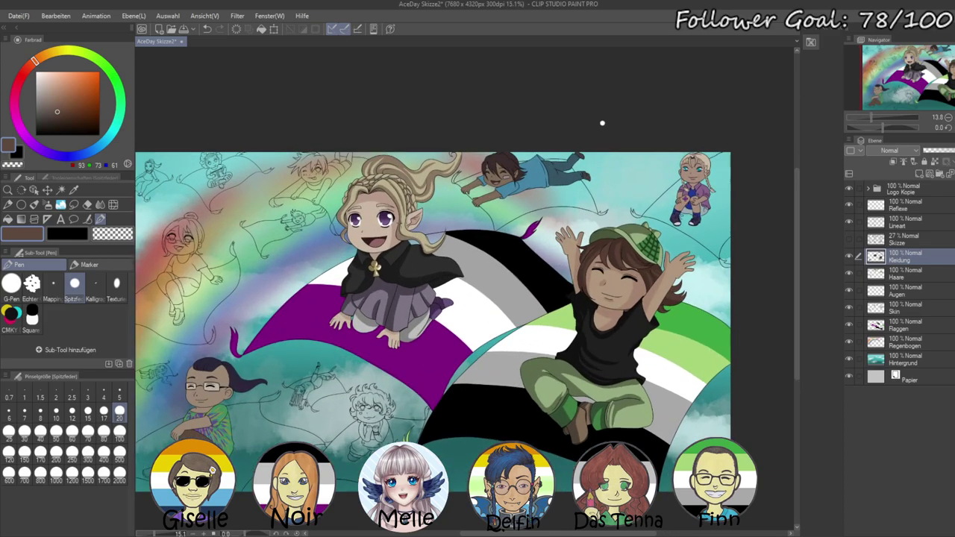
scroll(416, 235, "up", 1)
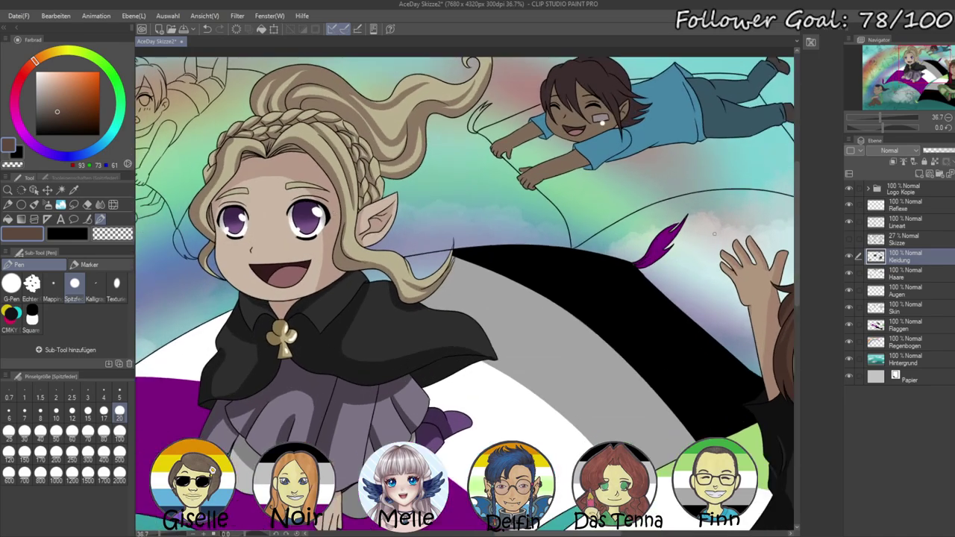
- Select the missed flag gap between the blonde character's curl and cape from the Lineart layer and colour it grey (163, 163, 163) on Flaggen
left_click(888, 224)
scroll(527, 267, "down", 2)
scroll(446, 278, "up", 1)
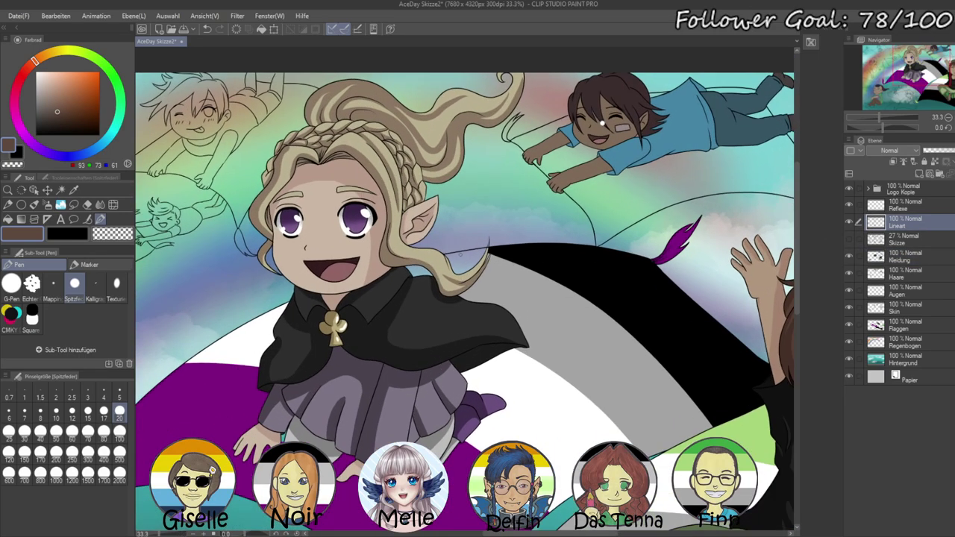
left_click(60, 190)
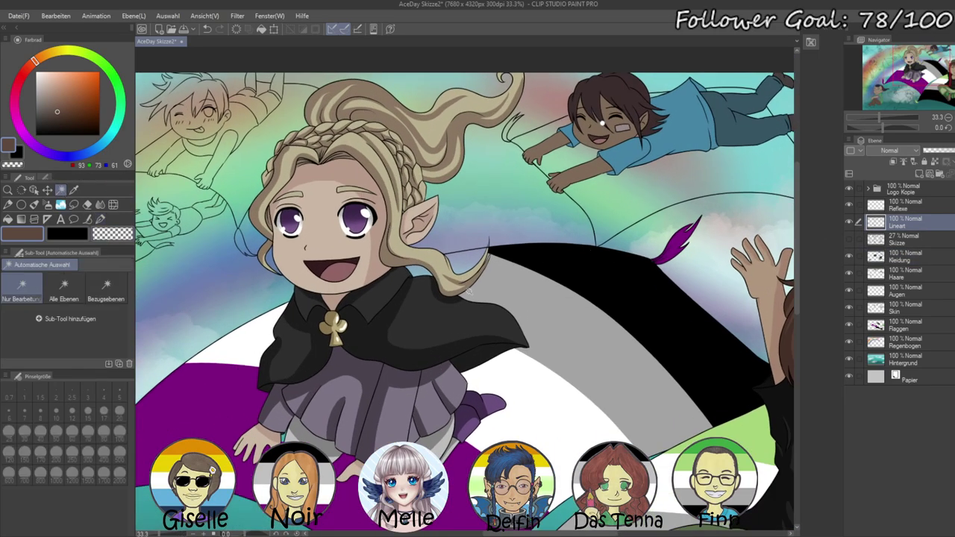
left_click(420, 275)
left_click(462, 259)
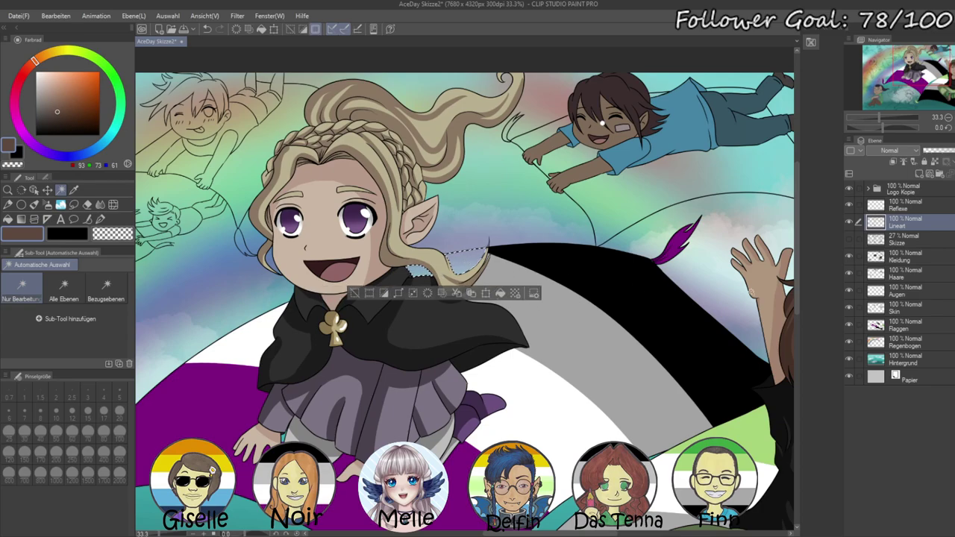
left_click(906, 328)
key("p")
left_click(573, 362, "alt")
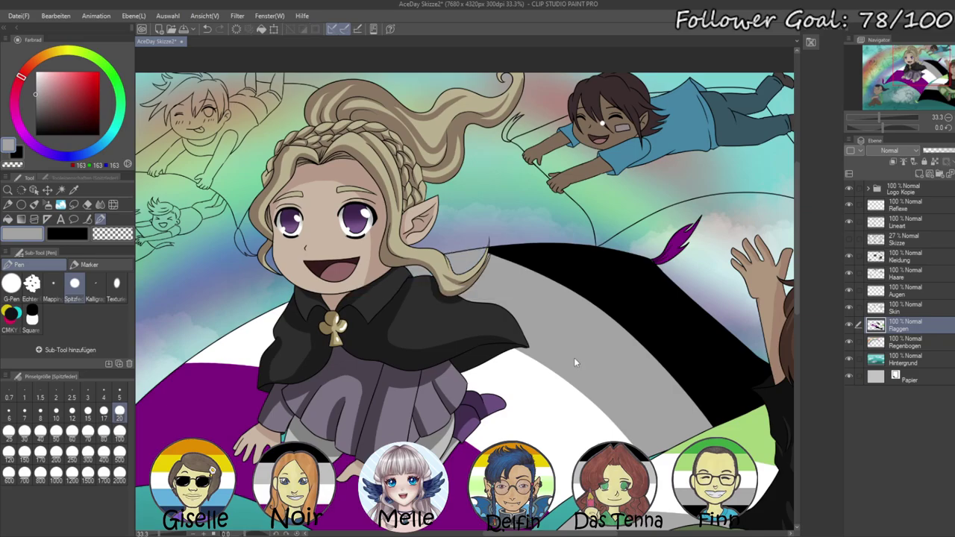
- Erase the stray skin colour outside the glasses character's fingertips on the Skin layer with a size 15 pen in transparent colour
scroll(552, 208, "down", 4)
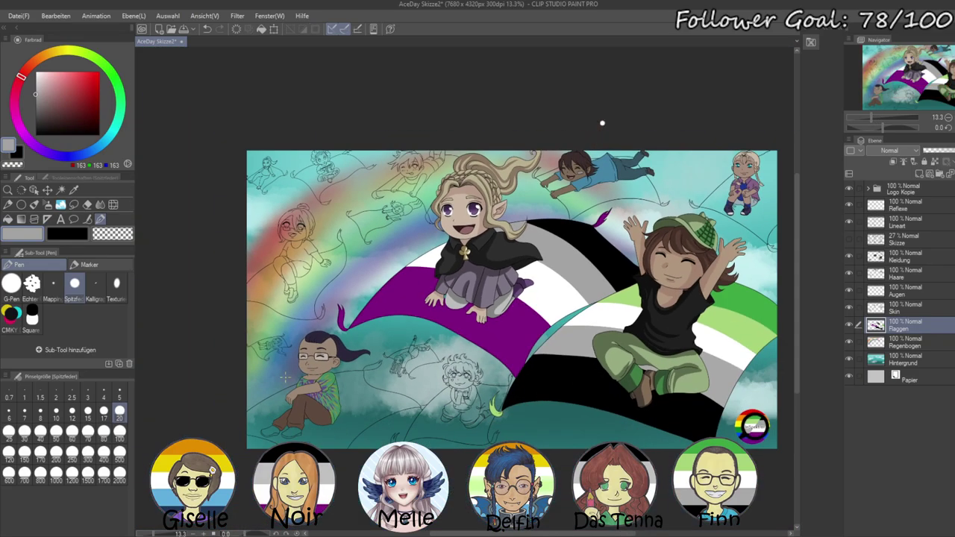
scroll(287, 422, "up", 5)
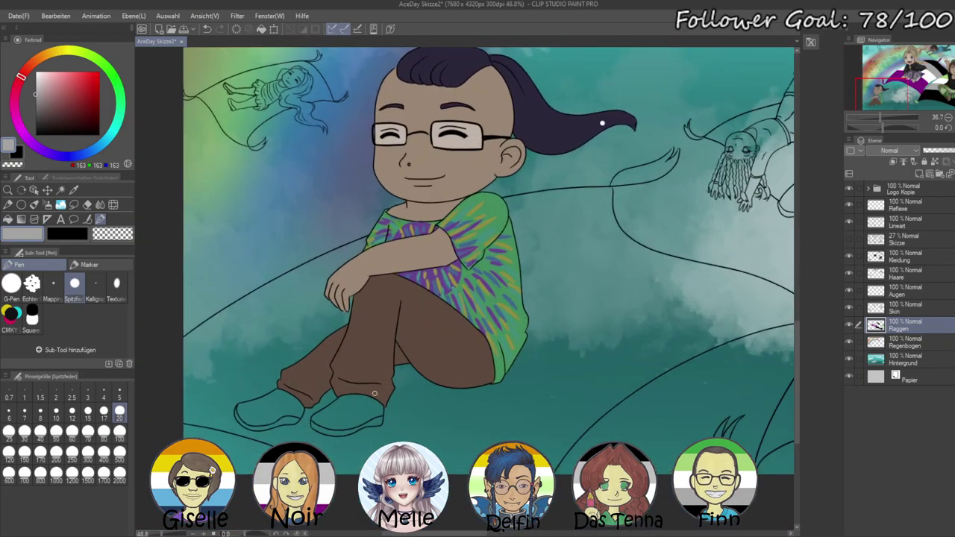
left_click(906, 260)
scroll(451, 357, "up", 1)
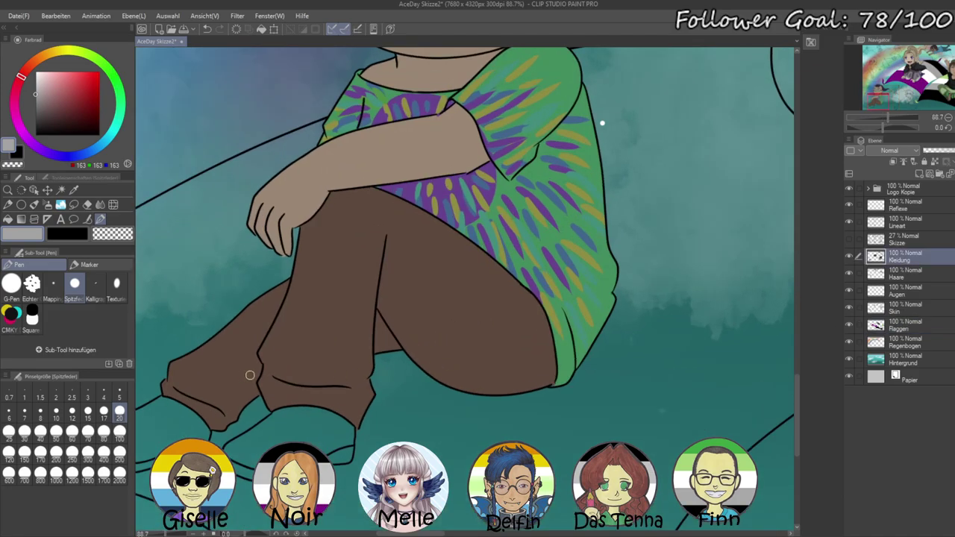
scroll(339, 351, "up", 3)
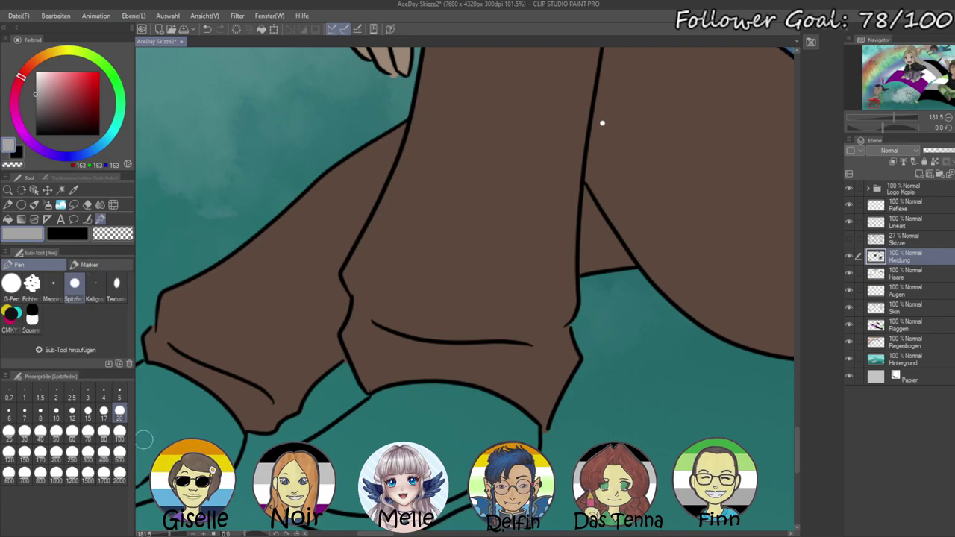
left_click(88, 410)
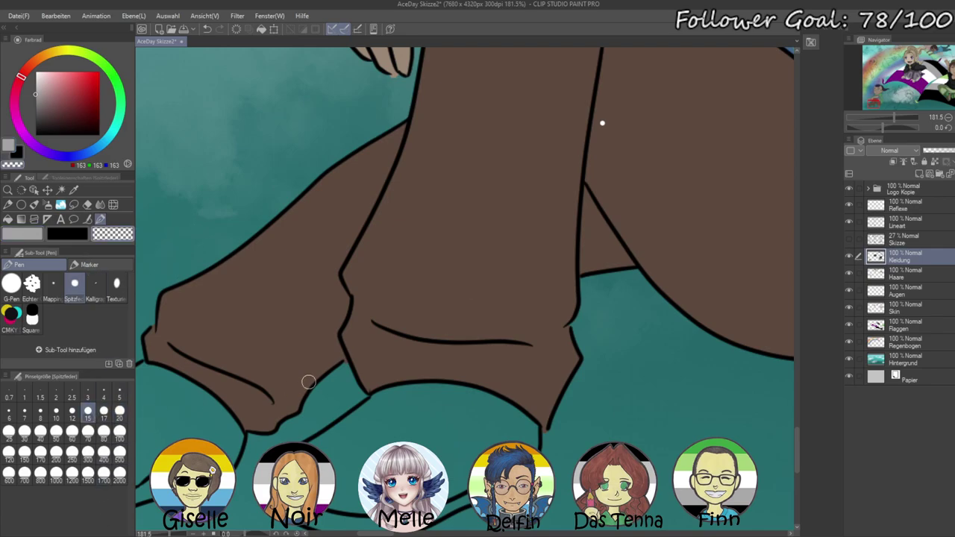
scroll(386, 237, "up", 5)
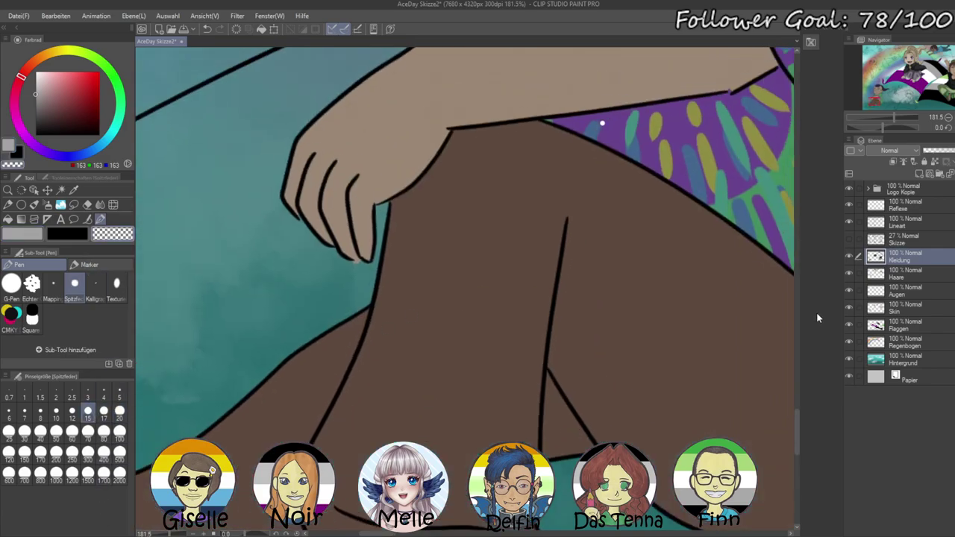
left_click(904, 307)
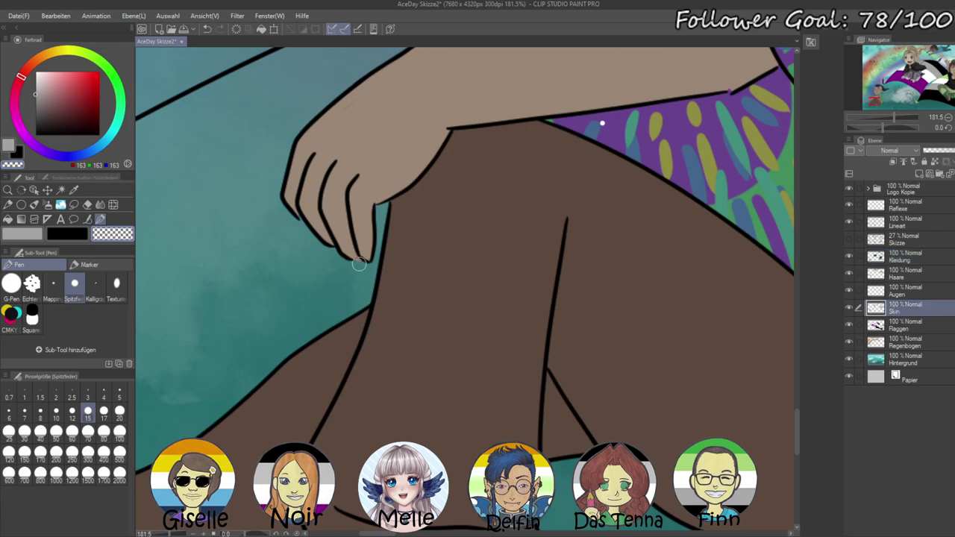
mouse_move(379, 300)
left_mouse_down()
mouse_move(303, 396)
mouse_move(365, 383)
mouse_move(309, 420)
mouse_move(470, 202)
left_mouse_up()
- Pick up the glasses character's skin tone (154, 135, 117) from the neck and make the Skin layer active for touch-ups
scroll(597, 248, "up", 5)
left_click(904, 258)
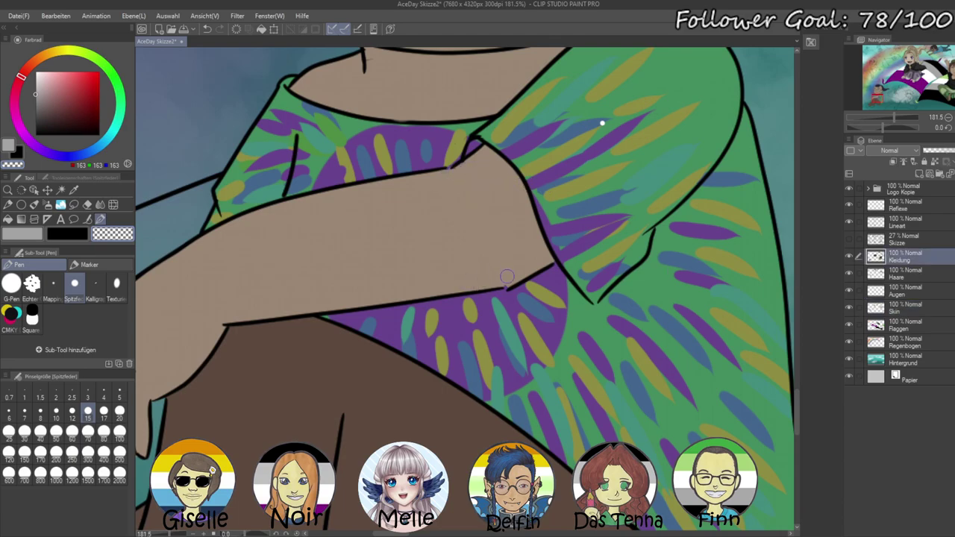
scroll(504, 279, "up", 2)
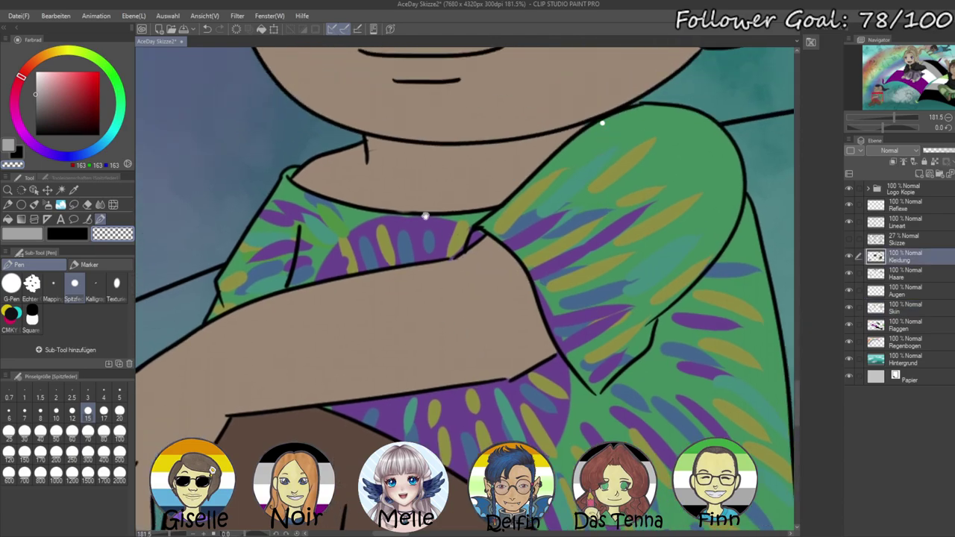
left_click(471, 177, "alt")
left_click(879, 308)
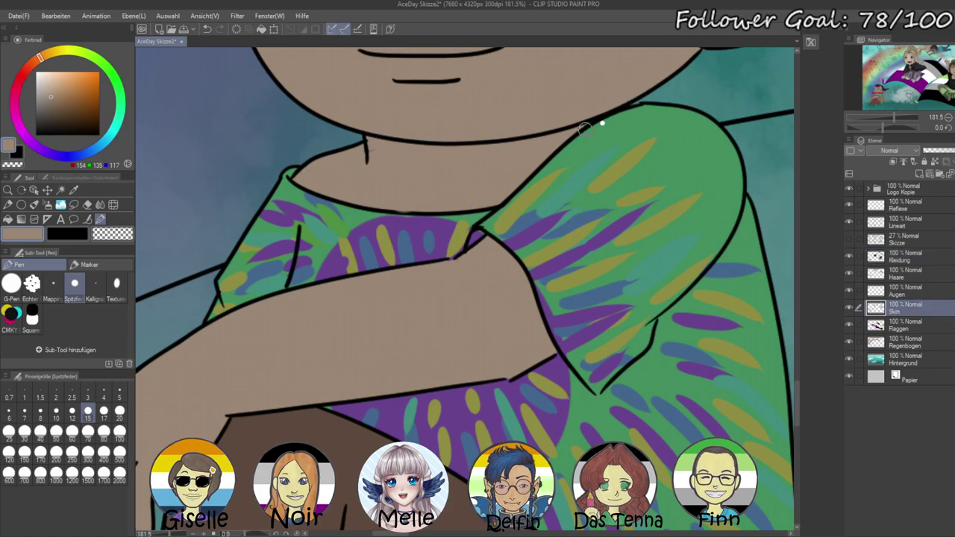
scroll(600, 119, "up", 10)
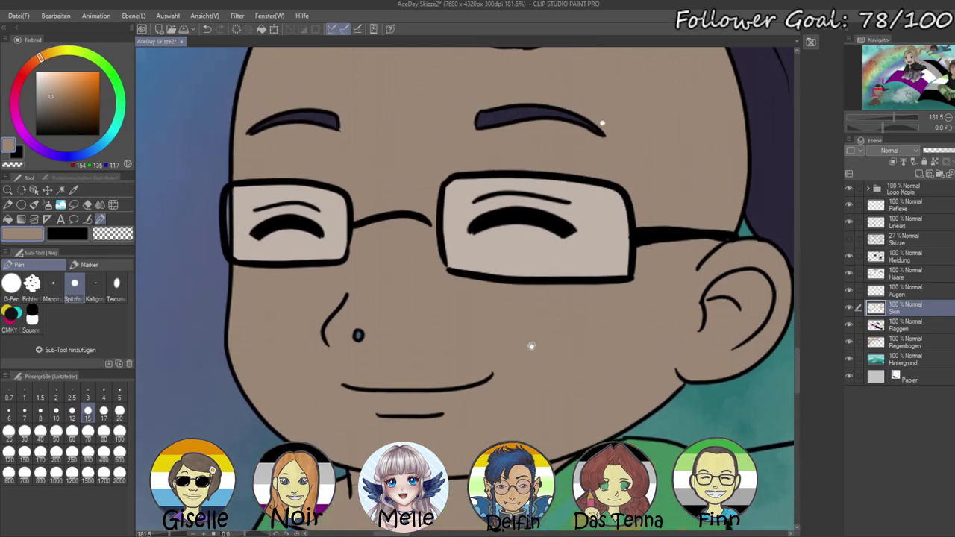
mouse_move(513, 357)
left_mouse_down()
mouse_move(505, 413)
mouse_move(484, 286)
left_mouse_up()
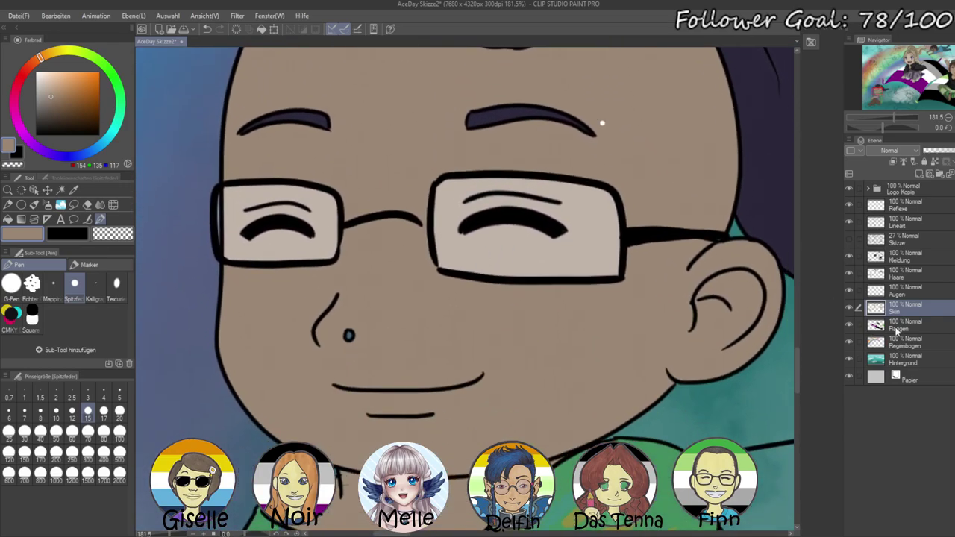
- Colour the nose stud dark violet (43, 39, 58) on the Kleidung layer with a size 5 pen, and set the colour to lavender (207, 199, 237)
left_click(886, 258)
left_click(751, 132, "alt")
left_click(120, 393)
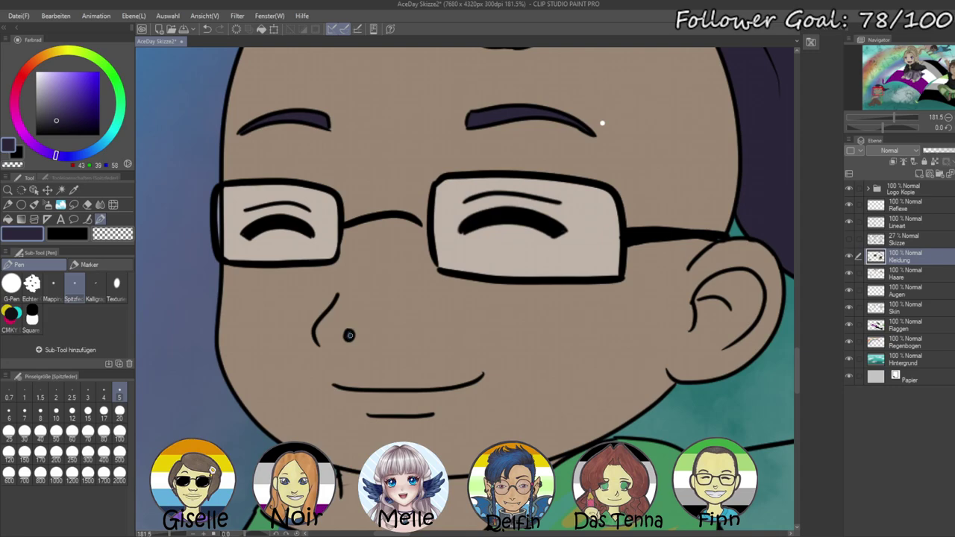
left_click(45, 76)
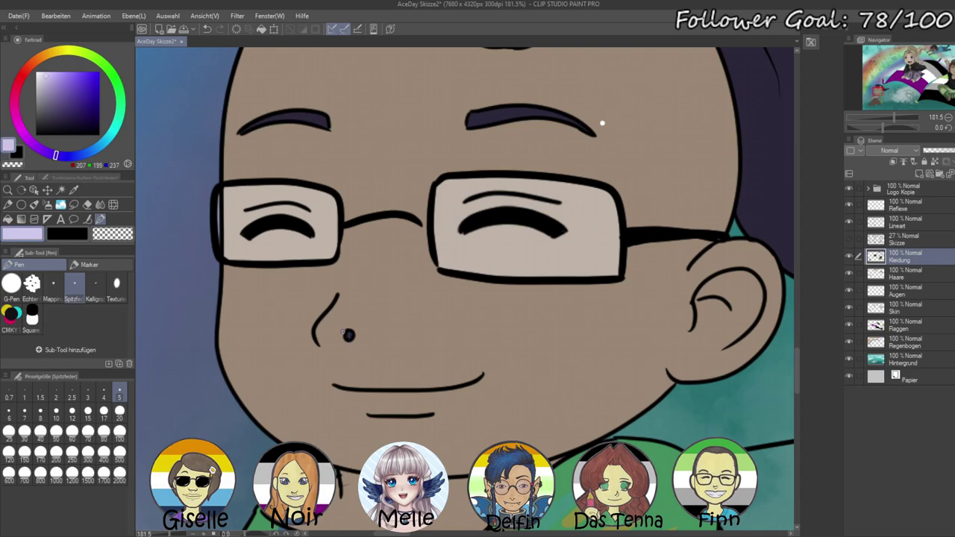
- Select both of the glasses character's shoes, including their soles, from the Lineart layer with the Auto Select tool
scroll(602, 123, "down", 15)
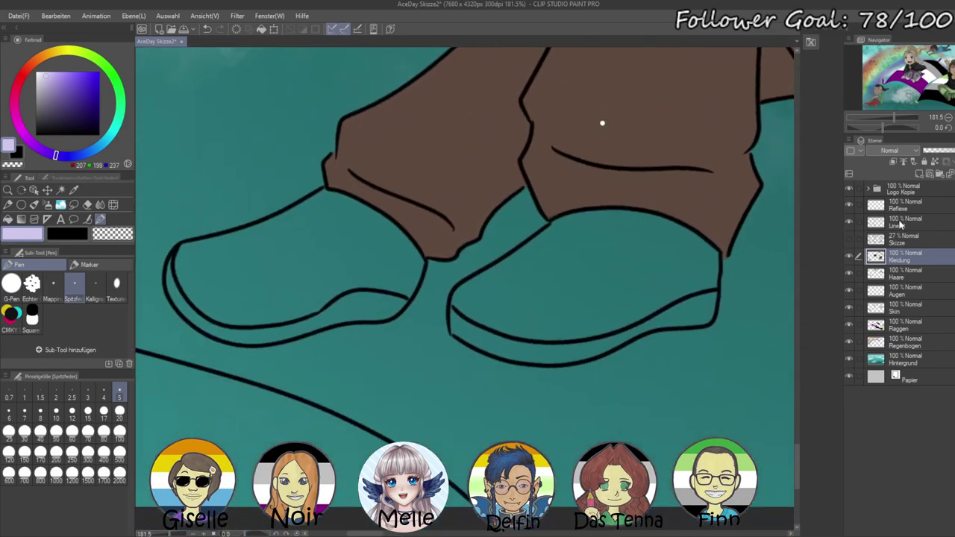
left_click(899, 223)
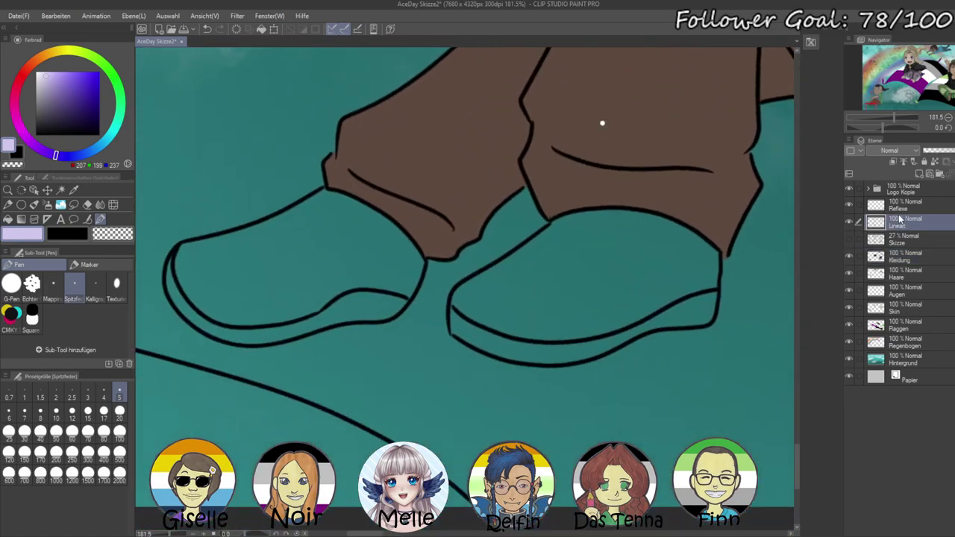
left_click(60, 189)
left_click(309, 272)
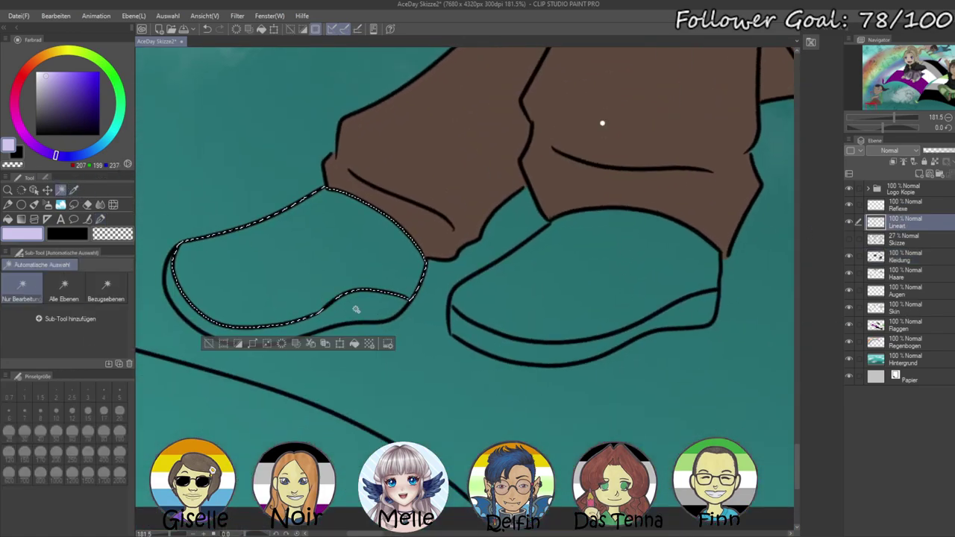
left_click(355, 309, "shift")
left_click(539, 299, "shift")
left_click(532, 347, "shift")
left_click(188, 318, "shift")
left_click(665, 326, "shift")
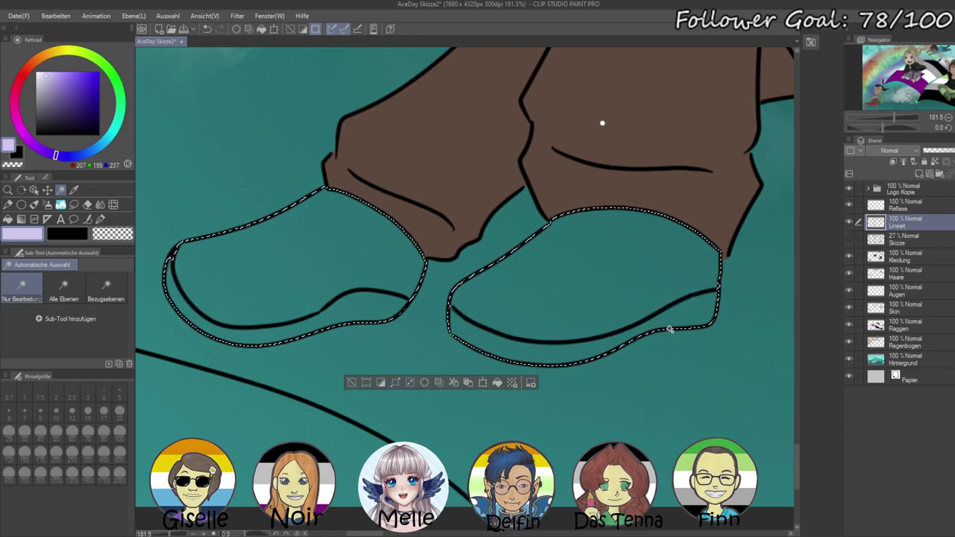
- Fill the selected shoes on the Kleidung layer with a darker shade of the trouser brown (60, 53, 49)
left_click(887, 256)
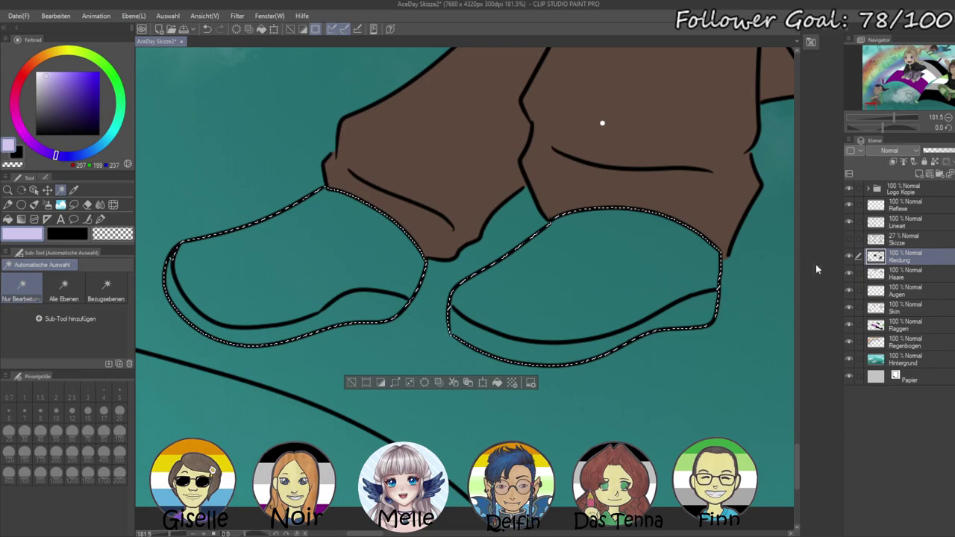
right_click(391, 138)
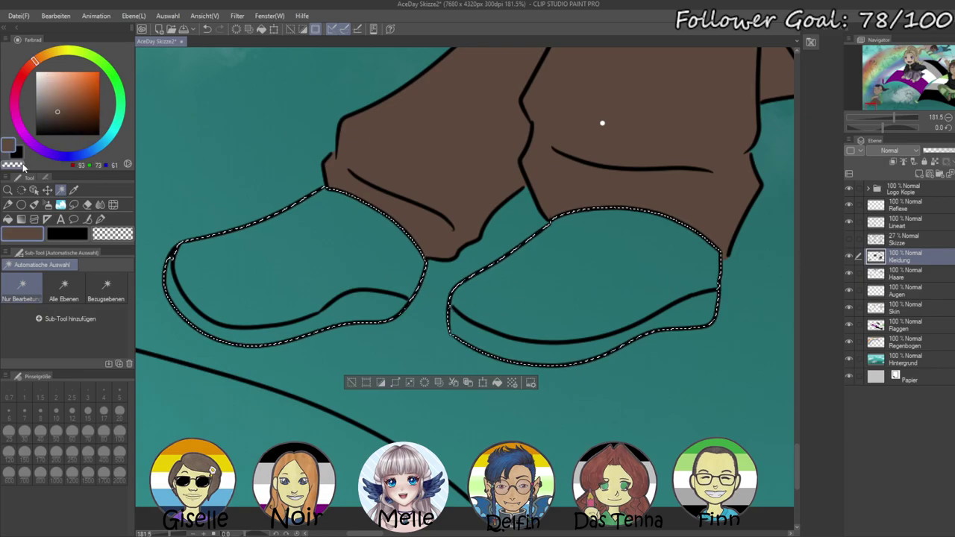
left_click(49, 120)
key("alt+BackSpace")
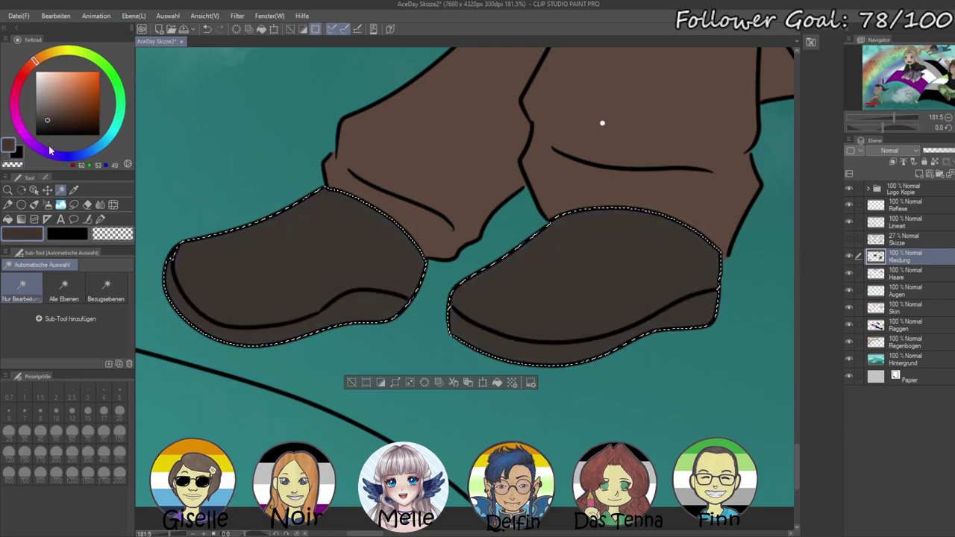
- Darken the shoe colour to (54, 49, 46) and clear the selection around both shoes
left_click(44, 121)
key("ctrl+d")
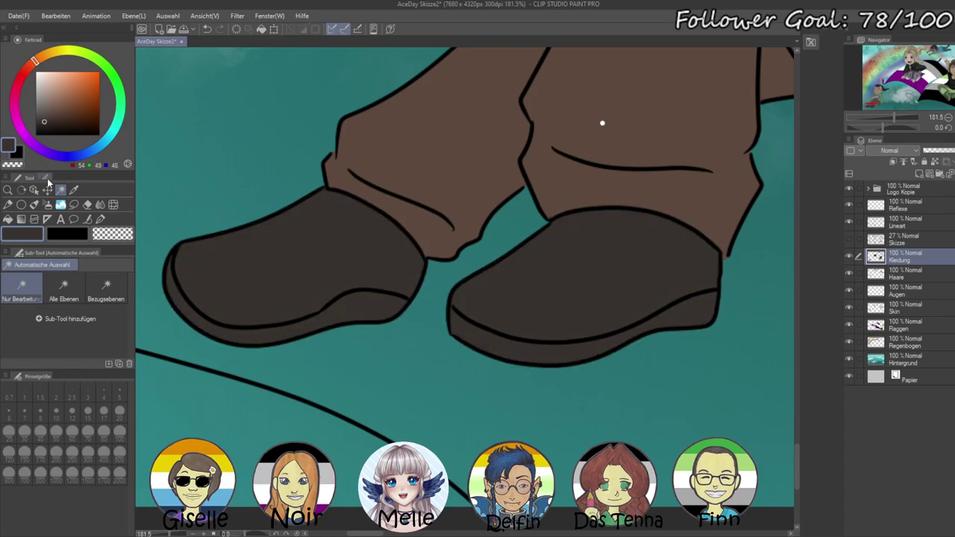
- Select the curly-haired character's face and ear from the Lineart layer with the Auto Select tool
left_click_drag(897, 118, 876, 124)
left_click_drag(737, 165, 590, 330)
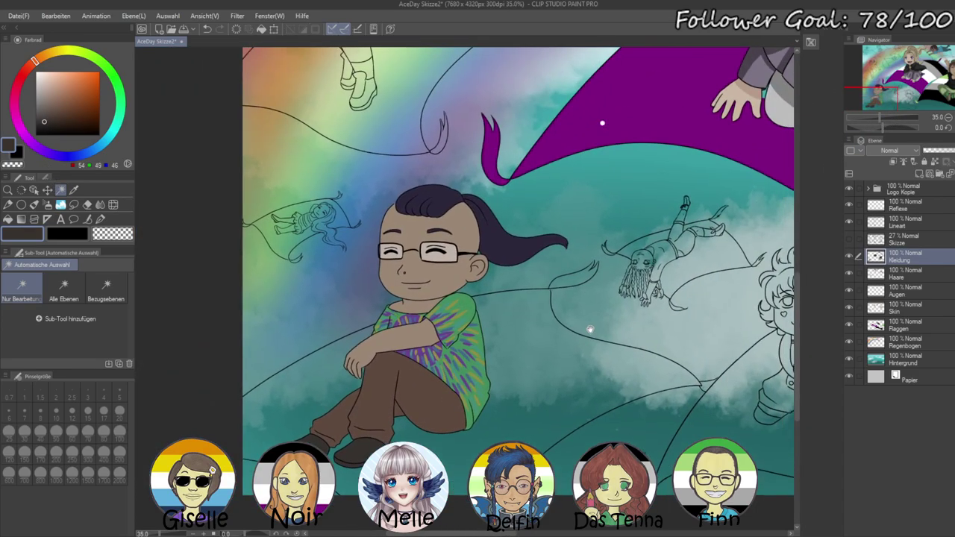
left_click_drag(665, 217, 541, 202)
left_click_drag(709, 235, 599, 198)
left_click_drag(684, 197, 595, 198)
left_click_drag(880, 117, 887, 117)
left_click_drag(728, 188, 651, 212)
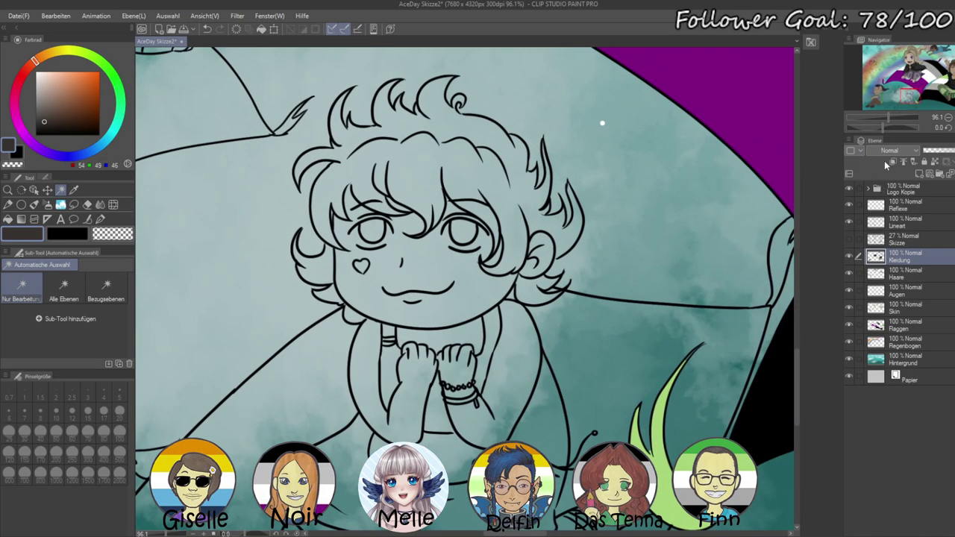
left_click(890, 117)
left_click(871, 224)
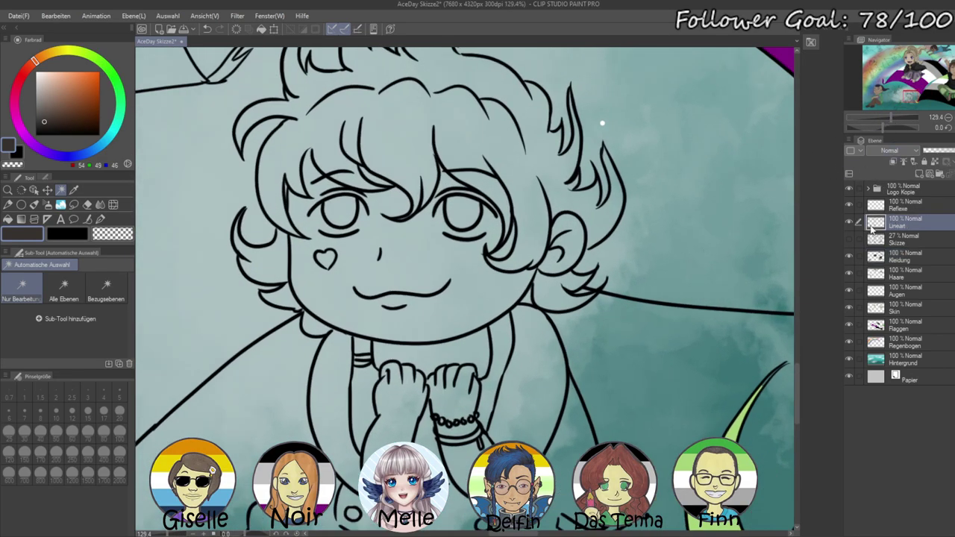
left_click(378, 253)
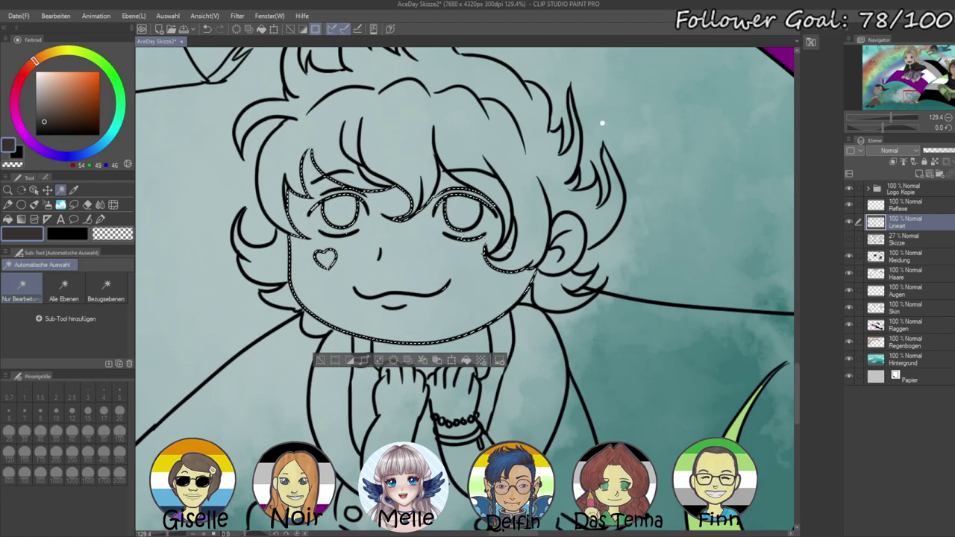
left_click(556, 266, "shift")
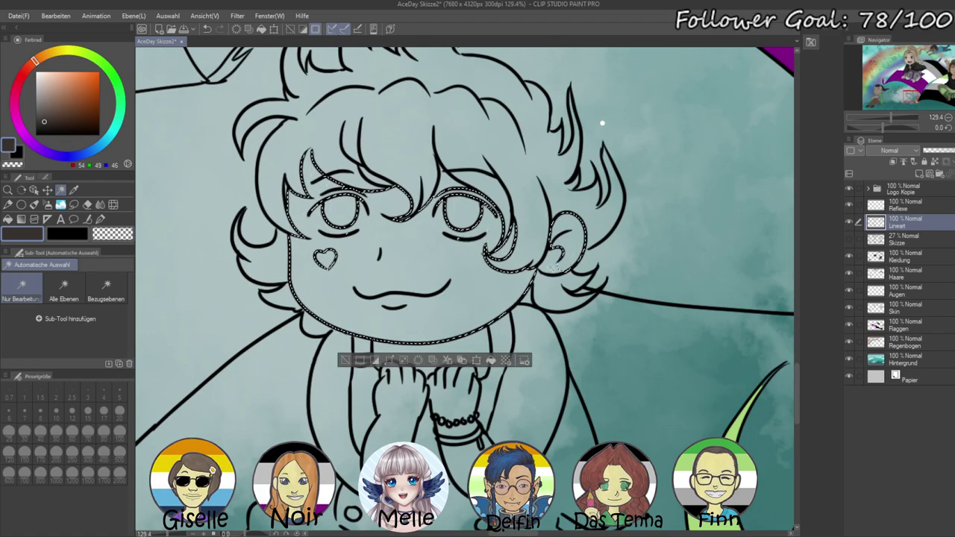
- Add the curly-haired character's arms, hands, bare leg and the skin gaps between the fringe strands to the selection
left_click(322, 407, "shift")
left_click(401, 403, "shift")
left_click(454, 399, "shift")
left_click(456, 430, "shift")
left_click(457, 454, "shift")
left_click(505, 426, "shift")
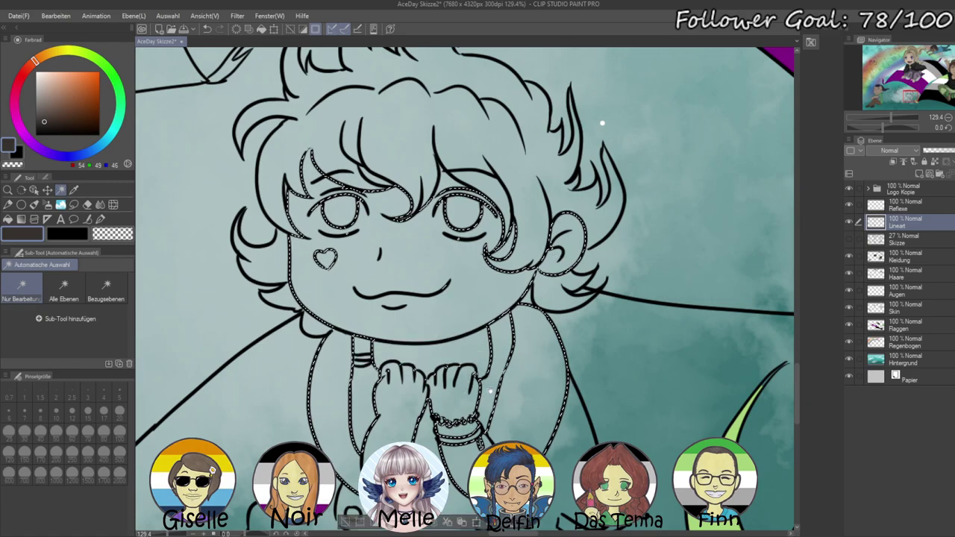
scroll(505, 425, "down", 5)
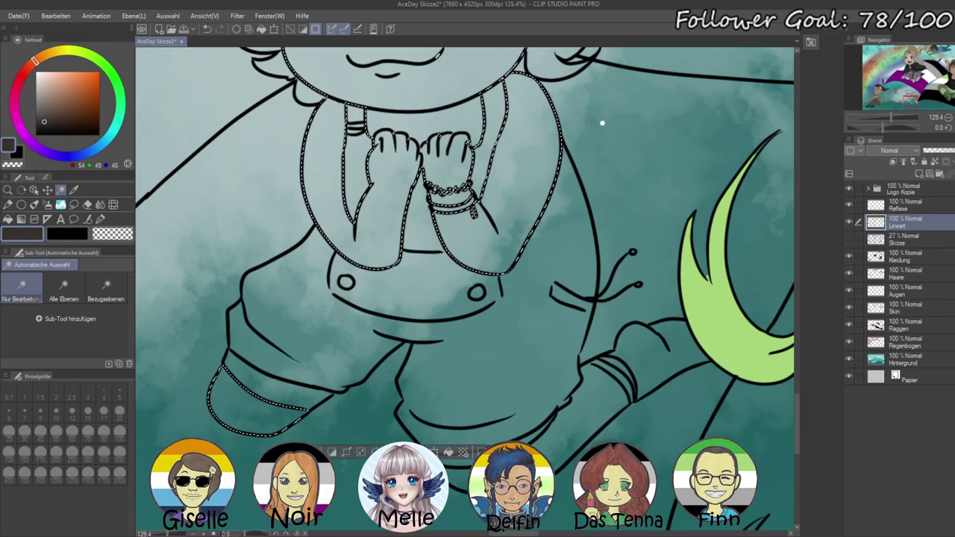
left_click(552, 403, "shift")
scroll(552, 403, "up", 6)
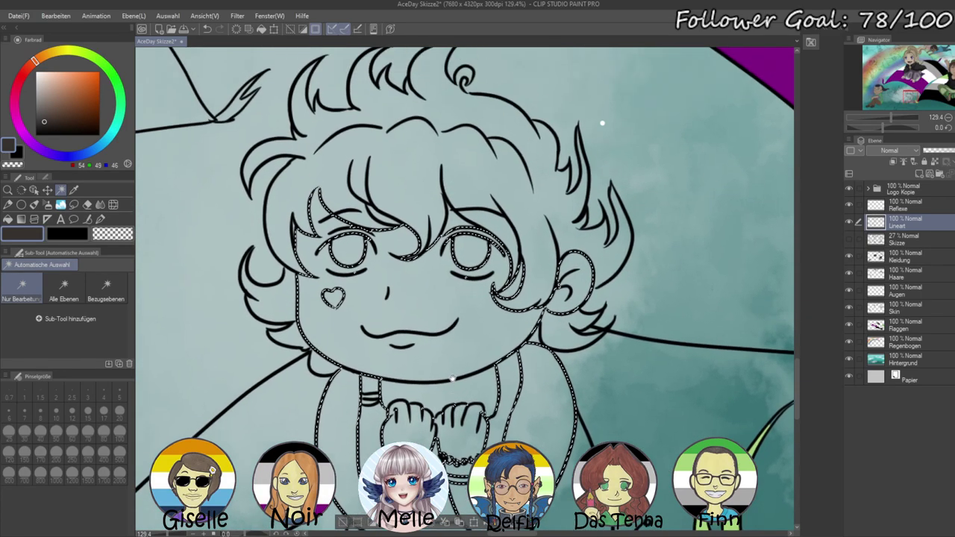
left_click(380, 215, "shift")
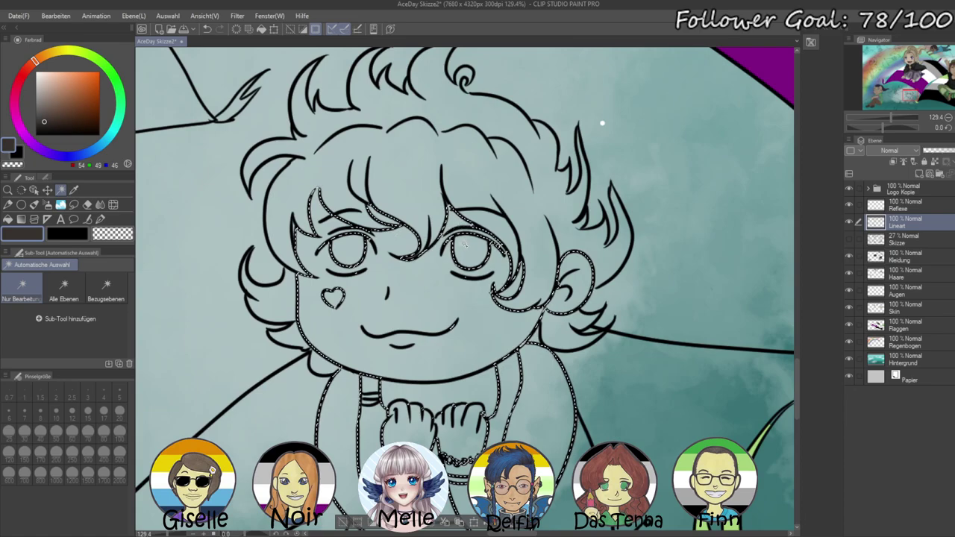
- Fill the selected skin areas on the Skin layer with light beige (222, 209, 195) and clear the selection
left_click(903, 307)
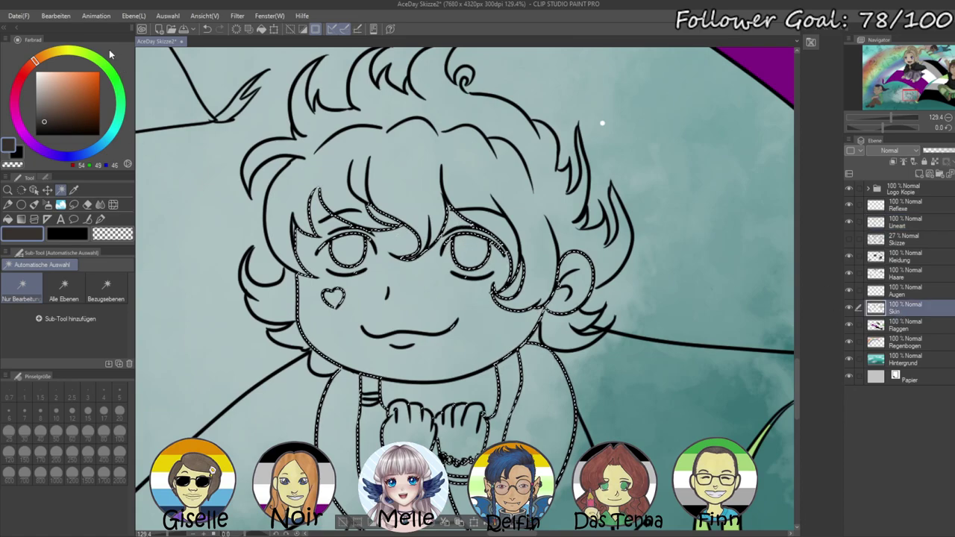
left_click(53, 91)
key("alt+BackSpace")
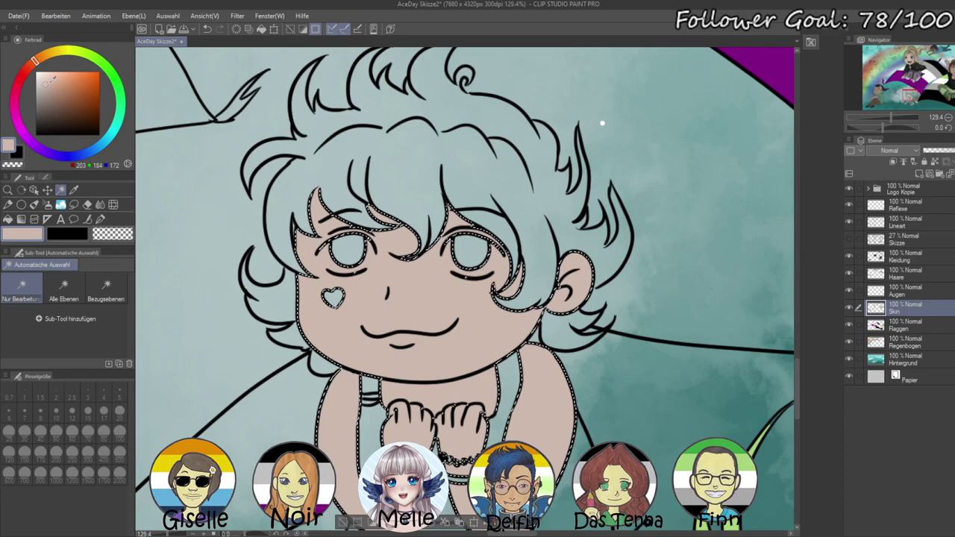
left_click(43, 79)
left_click(41, 60)
key("alt+BackSpace")
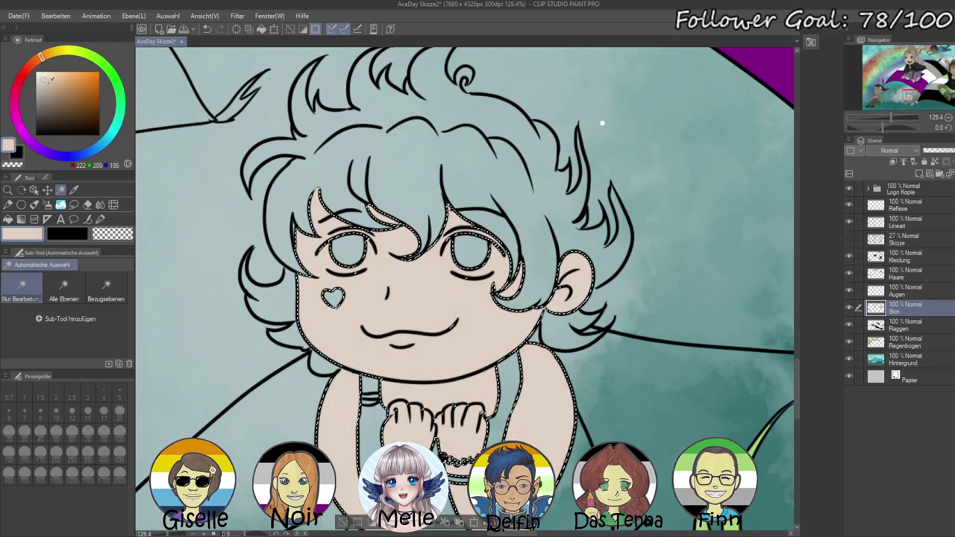
key("ctrl+d")
- Colour the first bead of the curly-haired character's bracelet red (187, 54, 44) on the Kleidung layer with a size 12 pen
left_click_drag(888, 117, 899, 117)
left_click_drag(684, 211, 767, 261)
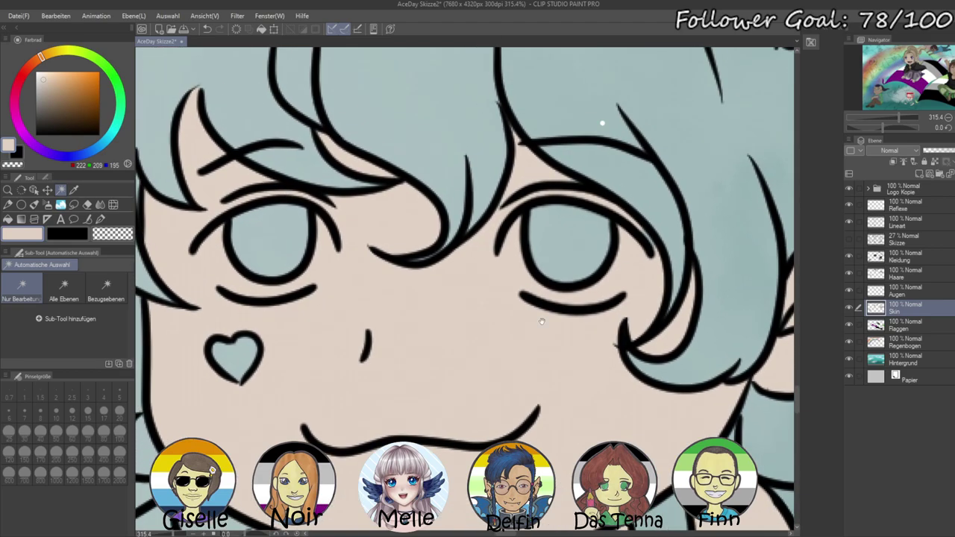
left_click(100, 219)
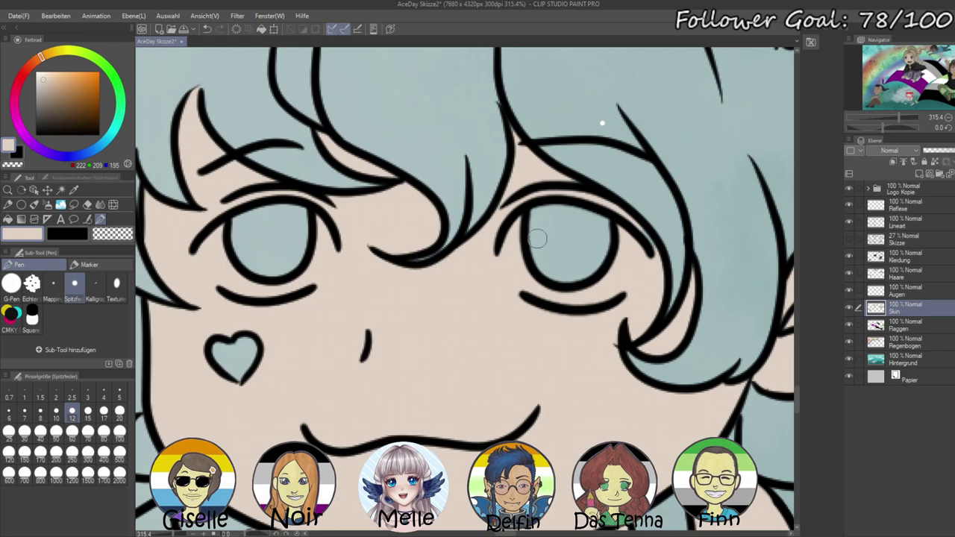
scroll(524, 168, "down", 8)
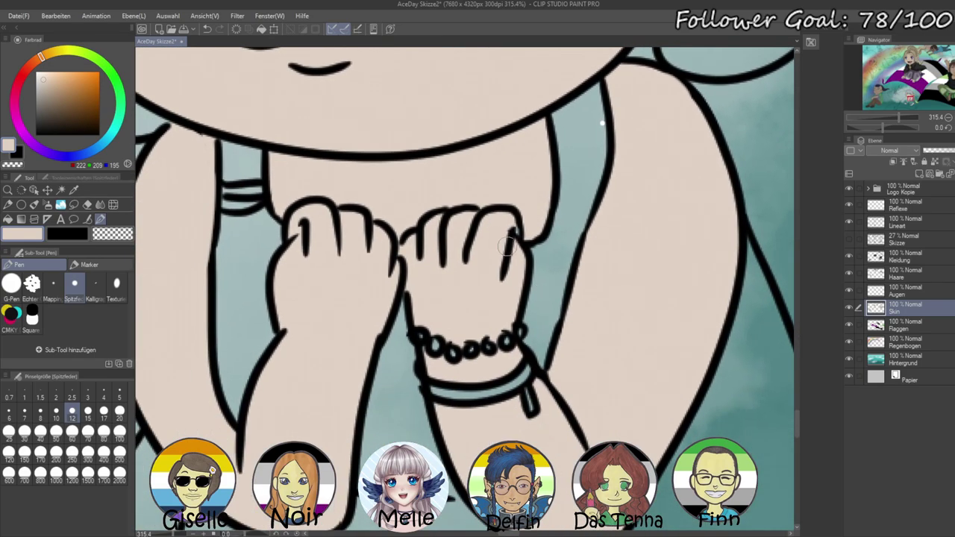
mouse_move(231, 386)
left_mouse_down()
mouse_move(379, 279)
mouse_move(336, 181)
left_mouse_up()
left_click_drag(473, 171, 405, 248)
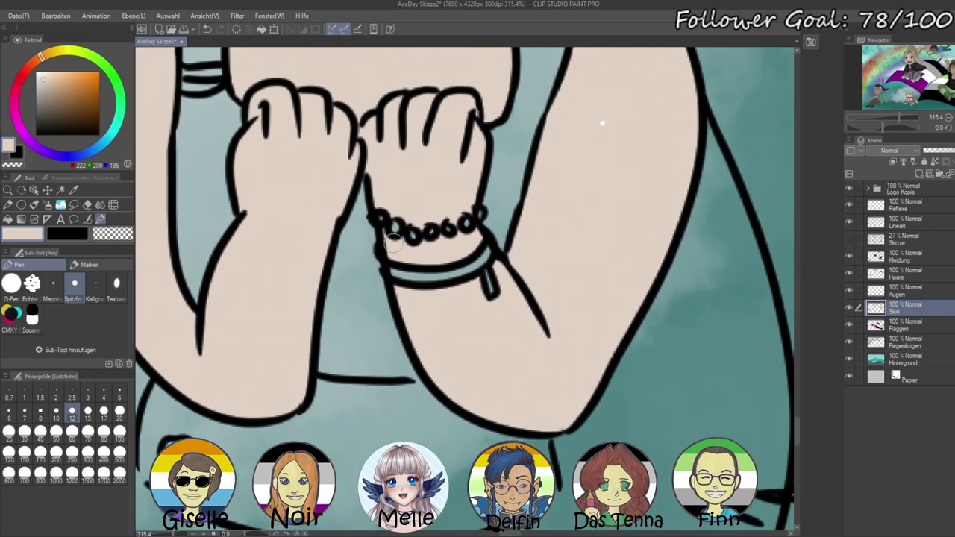
left_click(25, 76)
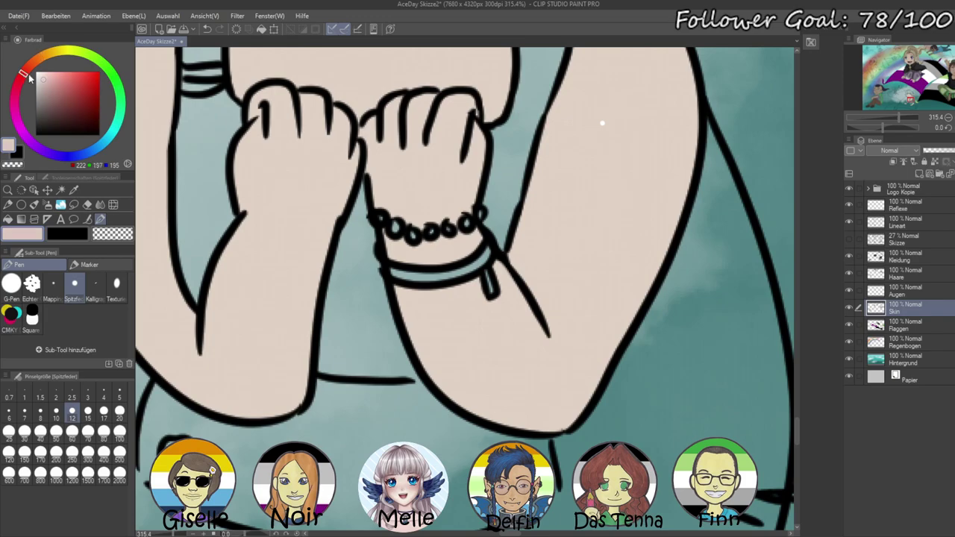
left_click(905, 250)
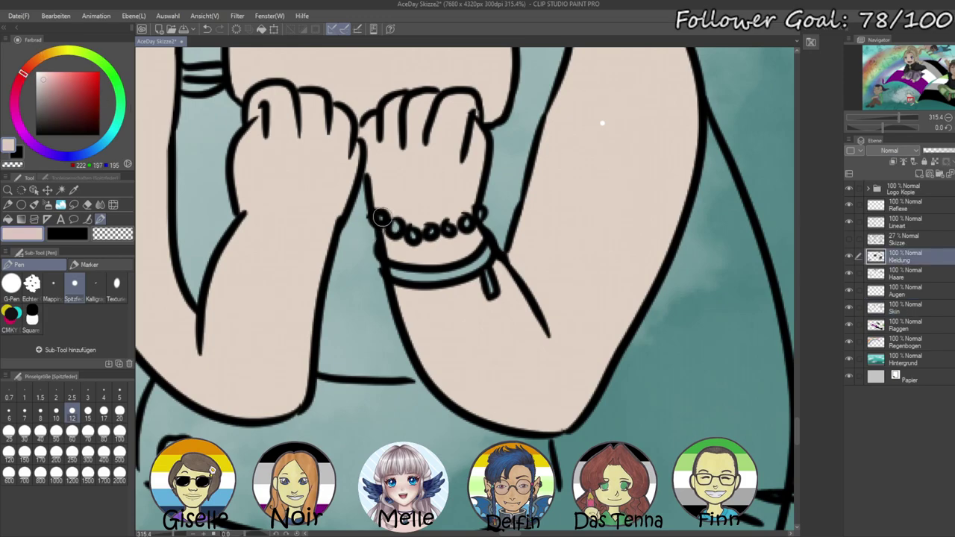
left_click(84, 89)
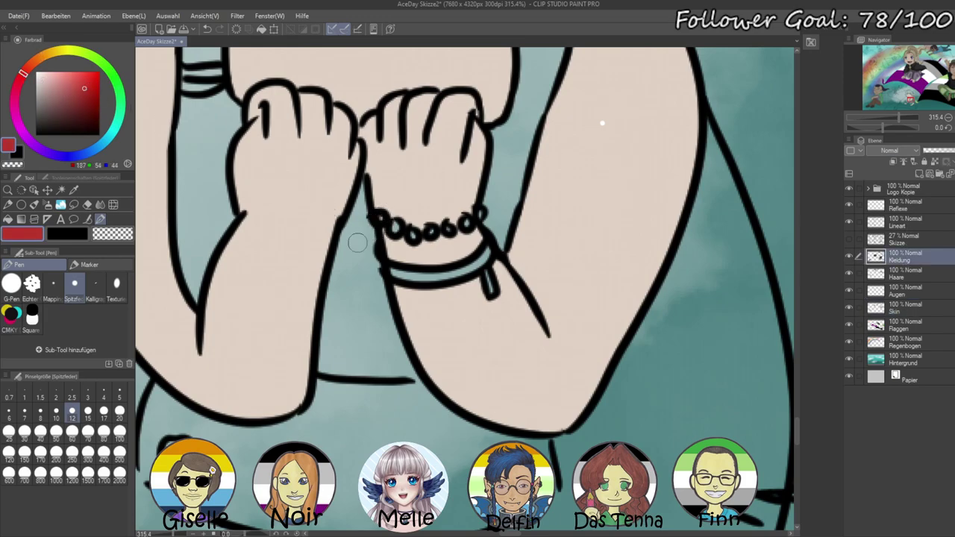
left_click_drag(382, 218, 379, 218)
- Colour the next three bracelet beads green (44, 187, 51), turquoise (44, 187, 184) and blue (44, 60, 187)
left_click(115, 78)
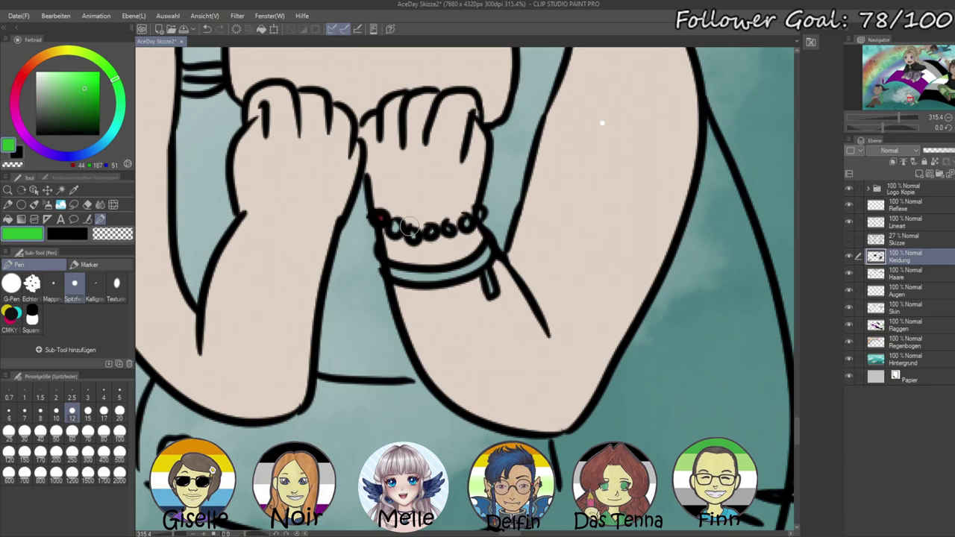
left_click(115, 129)
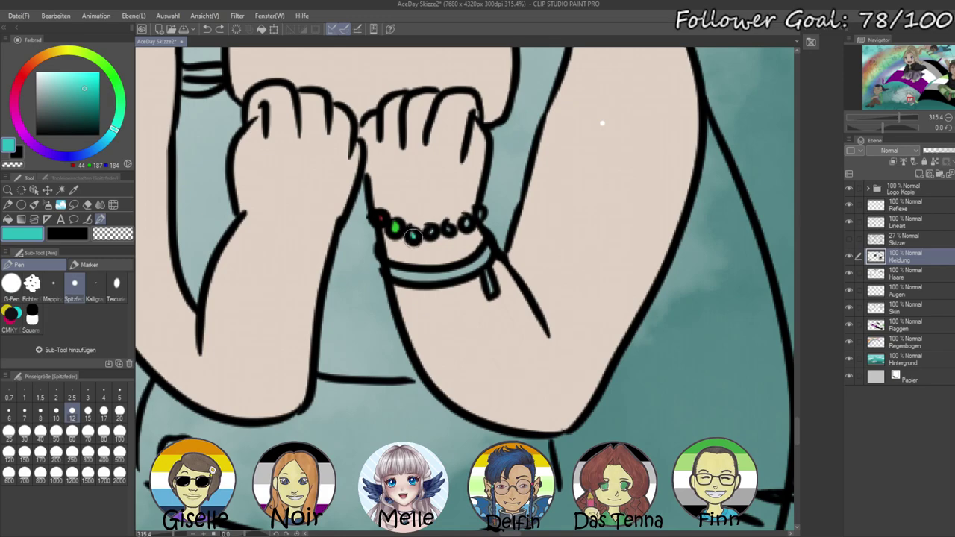
left_click(76, 151)
left_click(431, 231)
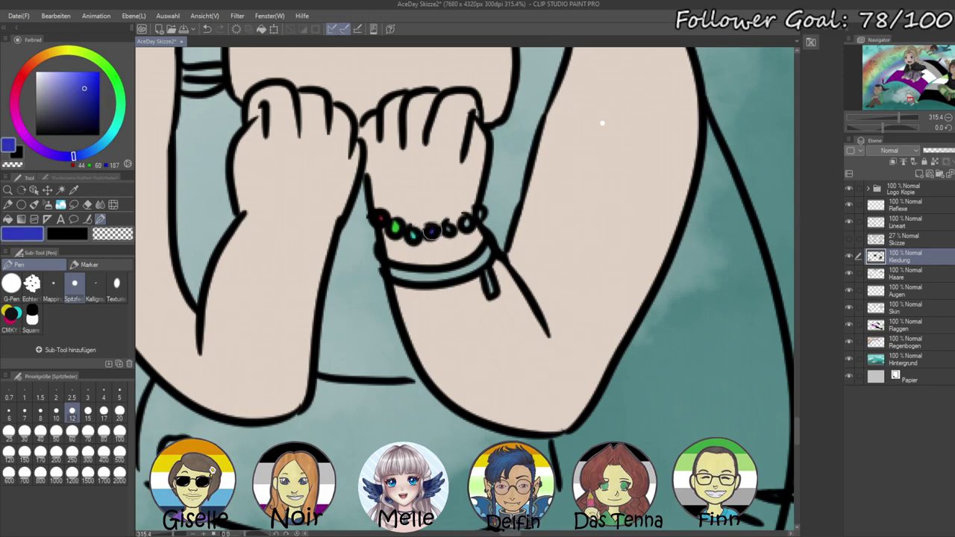
- Colour the last three bracelet beads purple (163, 44, 187), crimson (187, 44, 52) and yellow (187, 171, 44)
left_click(27, 139)
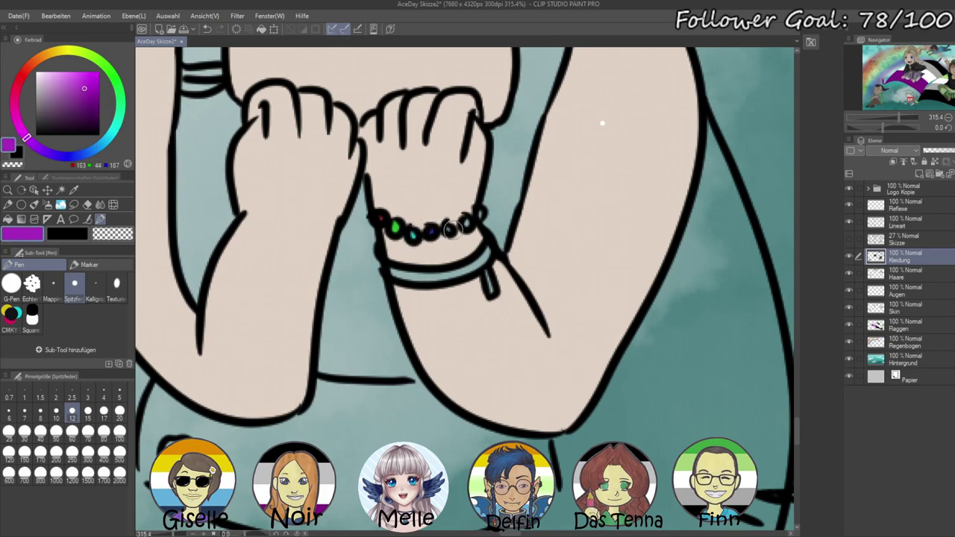
left_click(19, 80)
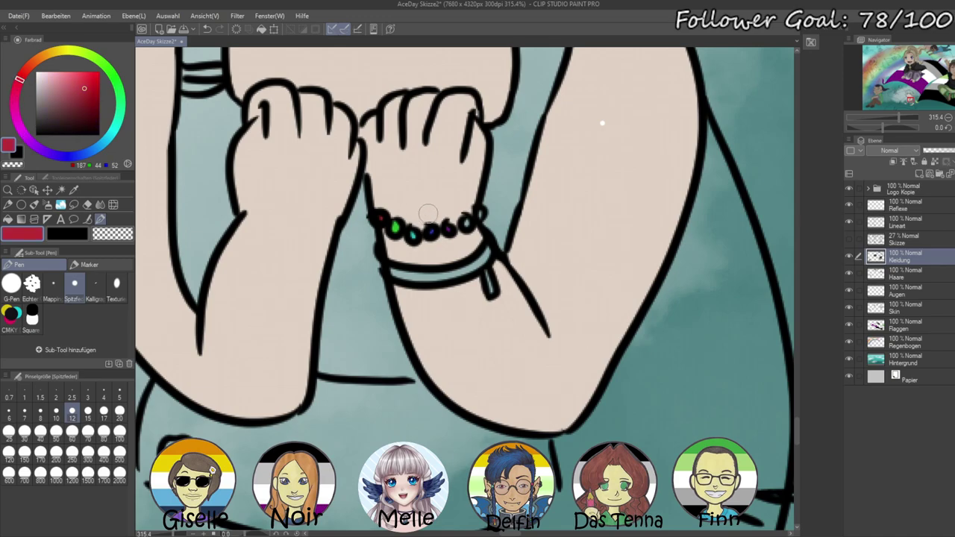
left_click(466, 222)
left_click(64, 51)
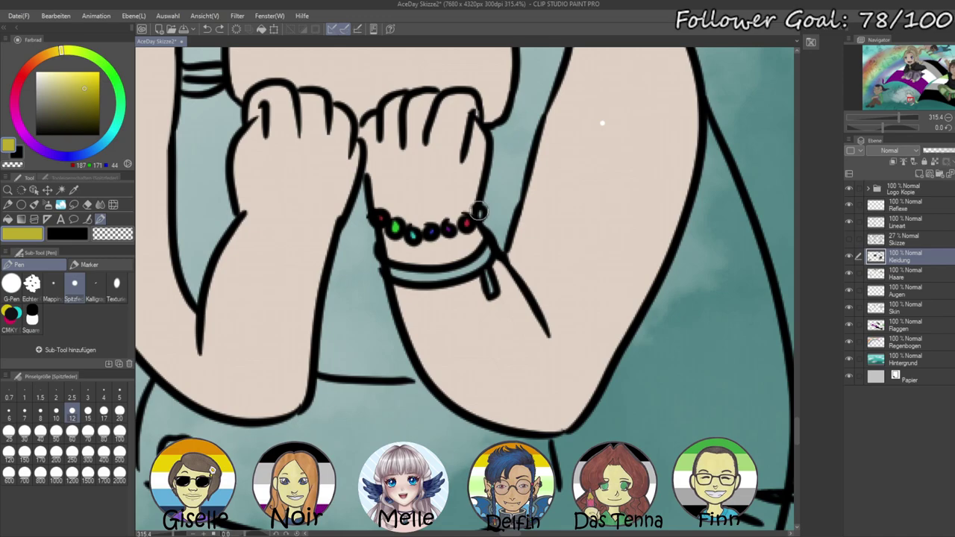
- Colour the loose end of the wristband yellow (187, 171, 44) with a size 4 pen
left_click_drag(883, 127, 900, 128)
left_click(120, 412)
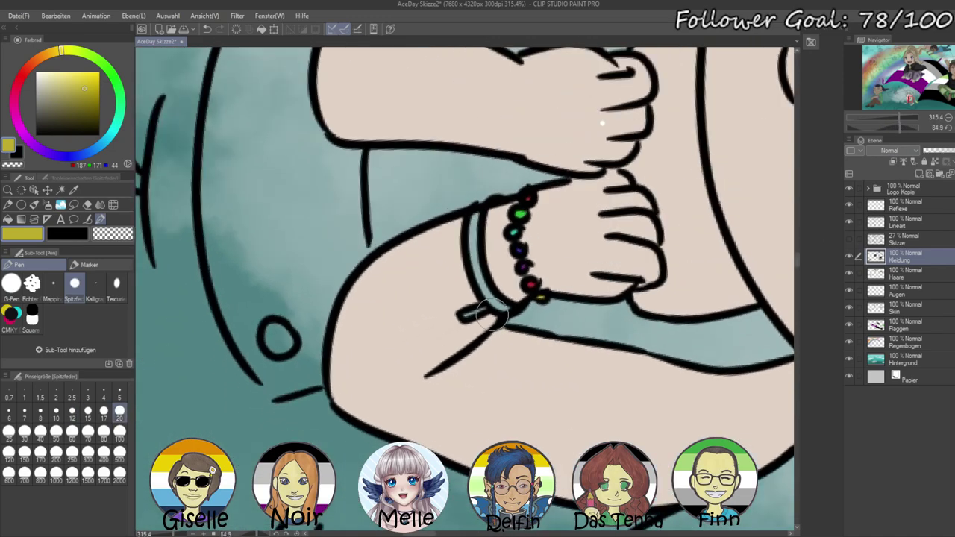
left_click(103, 389)
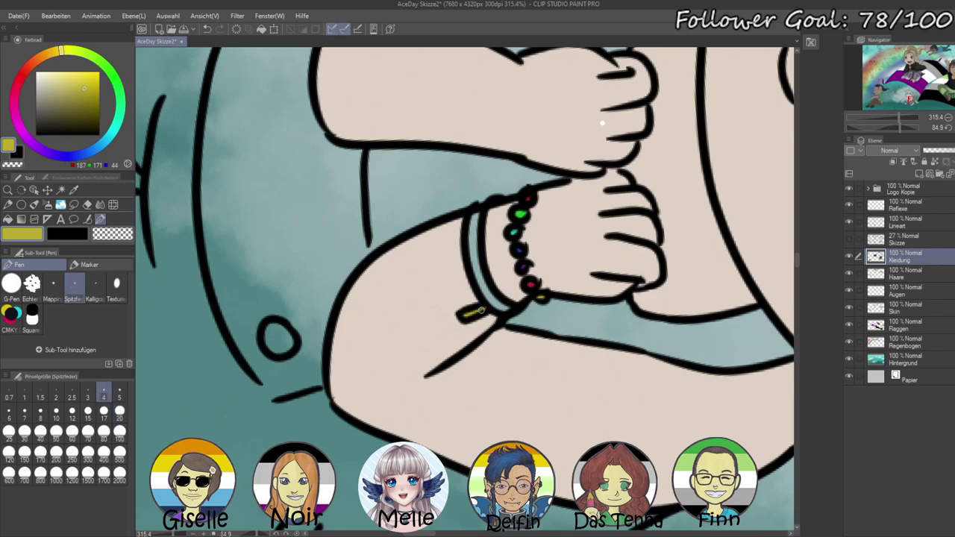
- Colour the wristband beside the beads brown (93, 67, 55) with a size 10 pen
mouse_move(34, 75)
left_mouse_down()
mouse_move(47, 72)
mouse_move(61, 111)
left_mouse_up()
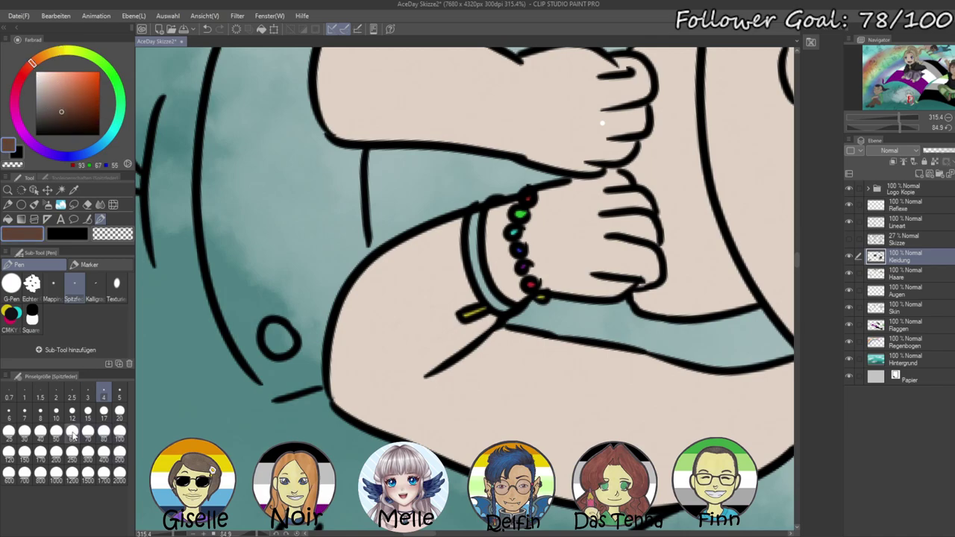
left_click(56, 411)
mouse_move(475, 222)
left_mouse_down()
mouse_move(479, 278)
mouse_move(505, 307)
left_mouse_up()
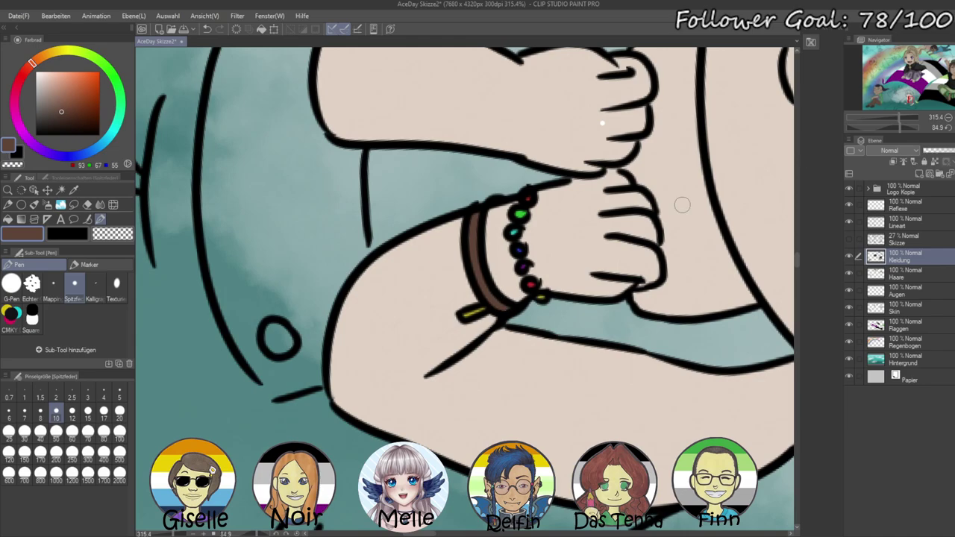
- Reset the canvas rotation and colour the heart on the character's cheek muted red (147, 73, 68)
key("ctrl+at")
mouse_move(501, 160)
left_mouse_down()
mouse_move(513, 374)
mouse_move(473, 345)
mouse_move(610, 322)
mouse_move(650, 384)
left_mouse_up()
left_click(27, 76)
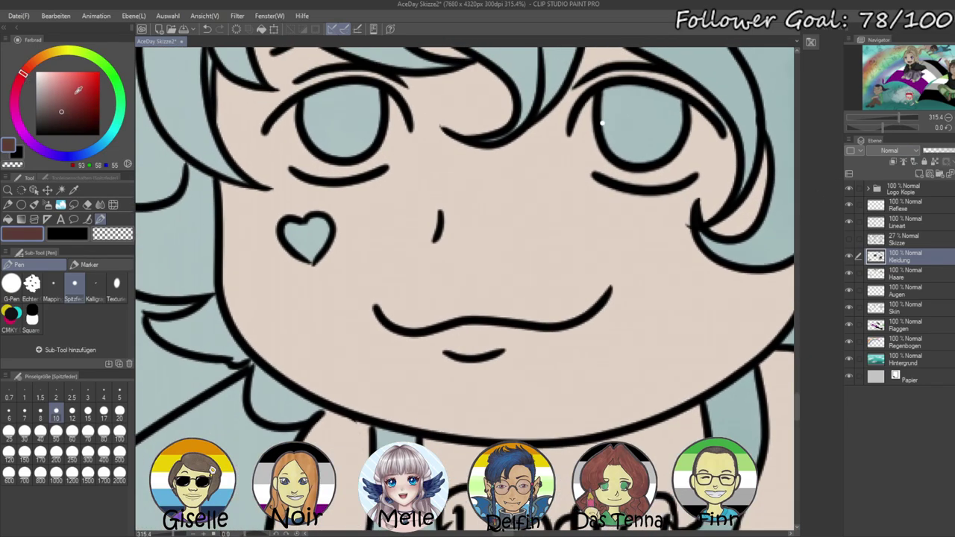
left_click(70, 98)
mouse_move(293, 226)
left_mouse_down()
mouse_move(311, 257)
mouse_move(321, 225)
mouse_move(312, 222)
mouse_move(302, 242)
mouse_move(300, 231)
mouse_move(311, 248)
mouse_move(297, 228)
mouse_move(318, 219)
mouse_move(321, 242)
left_mouse_up()
- Paint the whites of both eyes of the curly-haired character in pure white on the Skin layer with a size 20 pen
left_click_drag(692, 244, 676, 318)
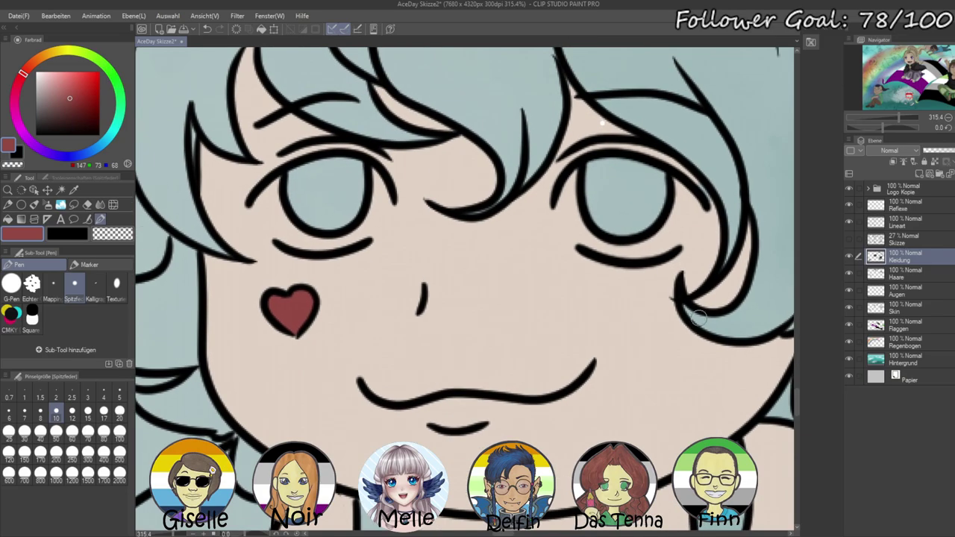
left_click(903, 306)
scroll(644, 392, "up", 5)
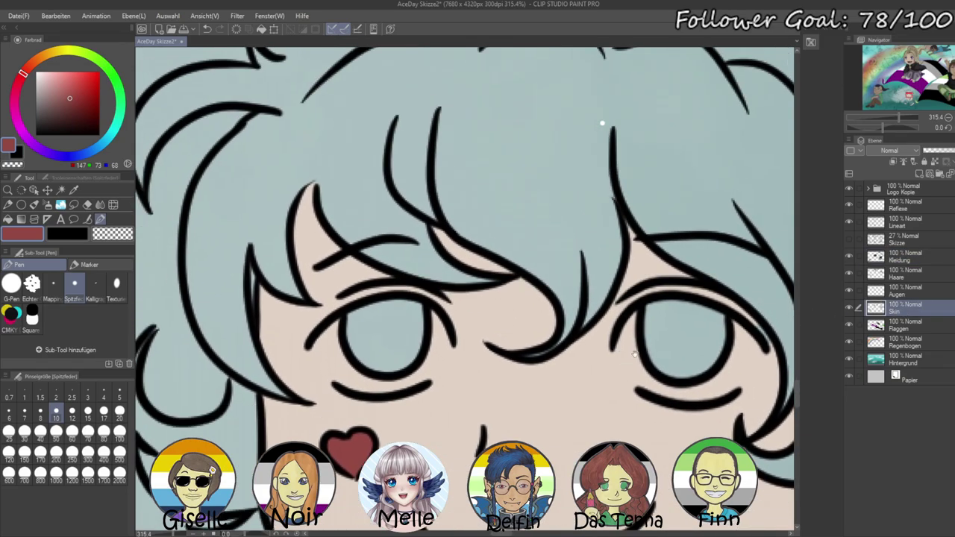
scroll(644, 392, "down", 10)
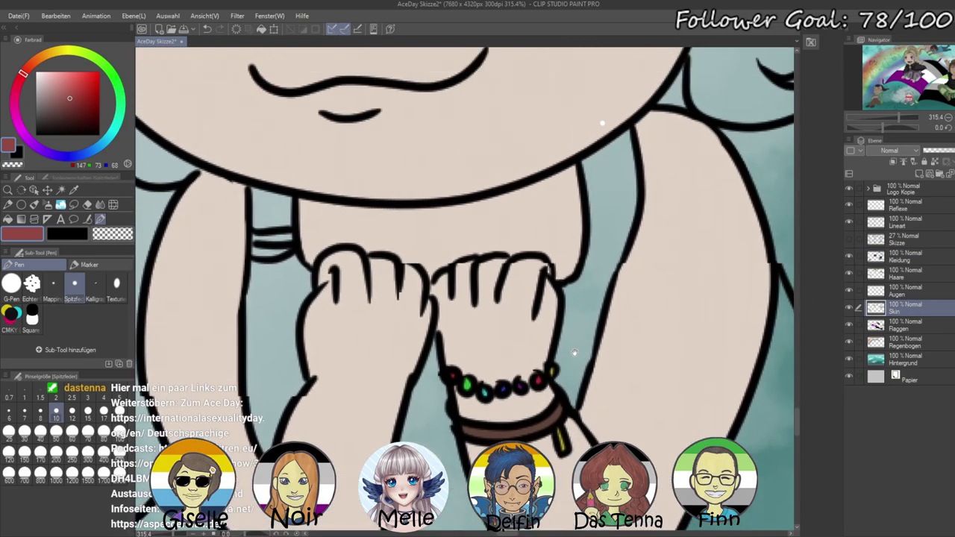
scroll(535, 108, "down", 8)
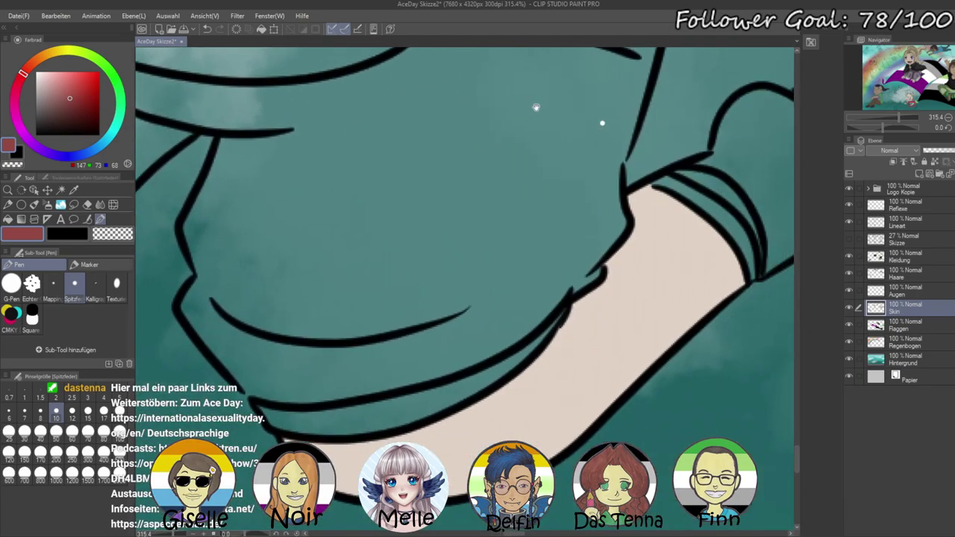
scroll(593, 203, "up", 12)
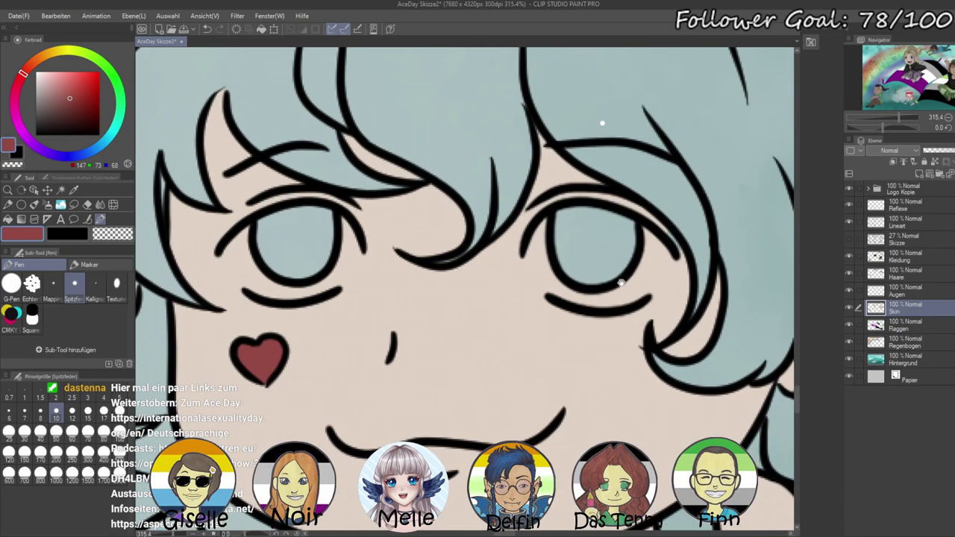
left_click(36, 72)
left_click(120, 411)
mouse_move(242, 223)
left_mouse_down()
mouse_move(269, 206)
mouse_move(264, 237)
mouse_move(304, 264)
mouse_move(336, 255)
mouse_move(343, 197)
mouse_move(349, 249)
left_mouse_up()
mouse_move(562, 202)
left_mouse_down()
mouse_move(565, 255)
mouse_move(616, 269)
mouse_move(644, 264)
mouse_move(658, 243)
mouse_move(659, 217)
mouse_move(648, 211)
mouse_move(664, 221)
mouse_move(638, 267)
left_mouse_up()
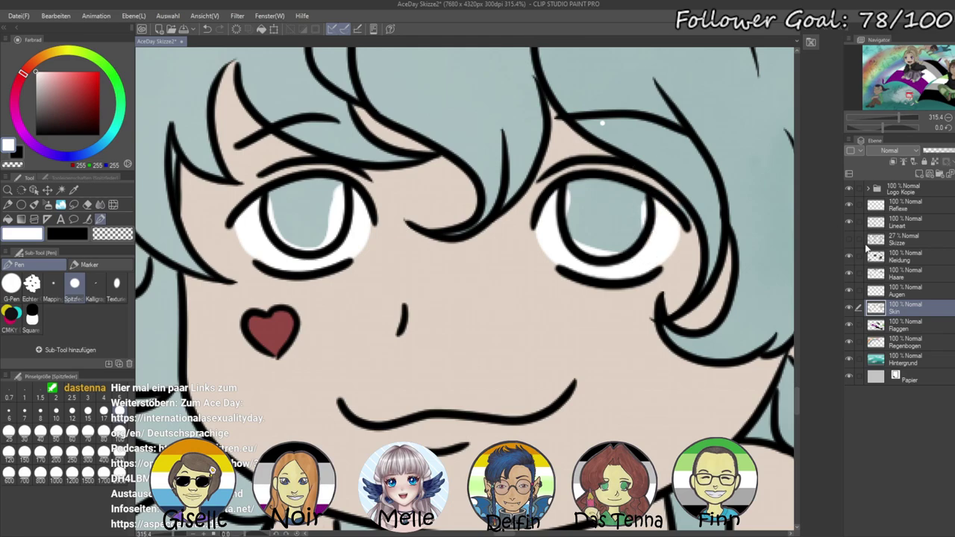
- Select the iris areas of both eyes from the Lineart layer with the Auto Select tool
left_click(911, 289)
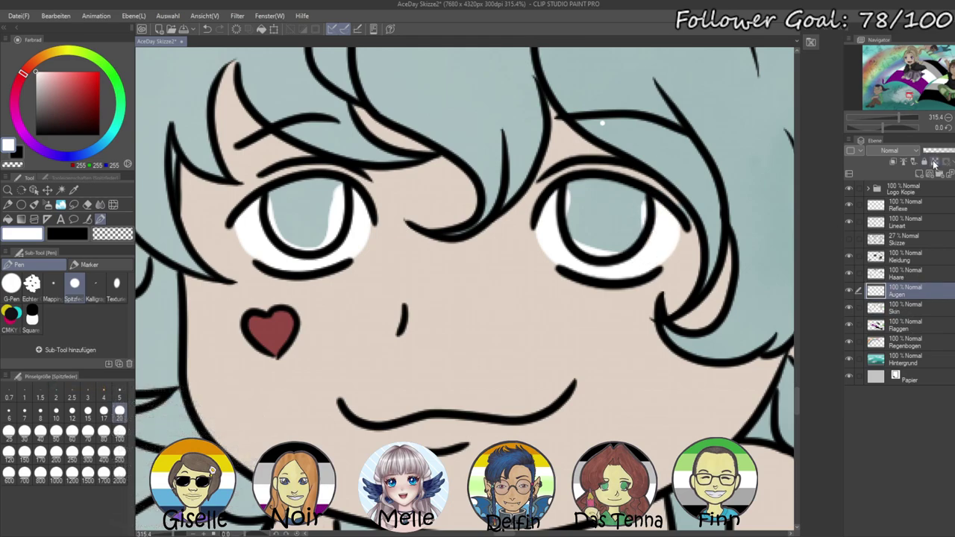
left_click(113, 84)
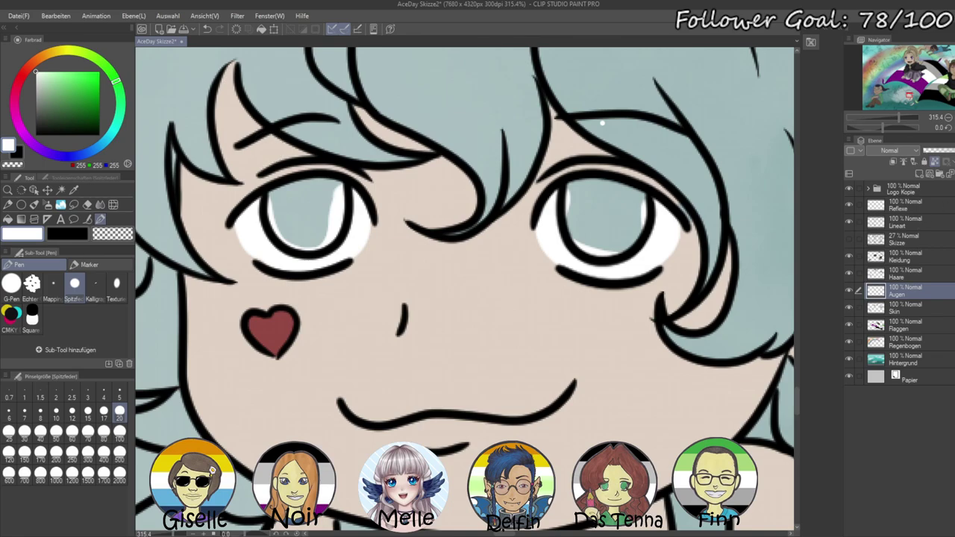
left_click(930, 162)
left_click(934, 162)
left_click(912, 223)
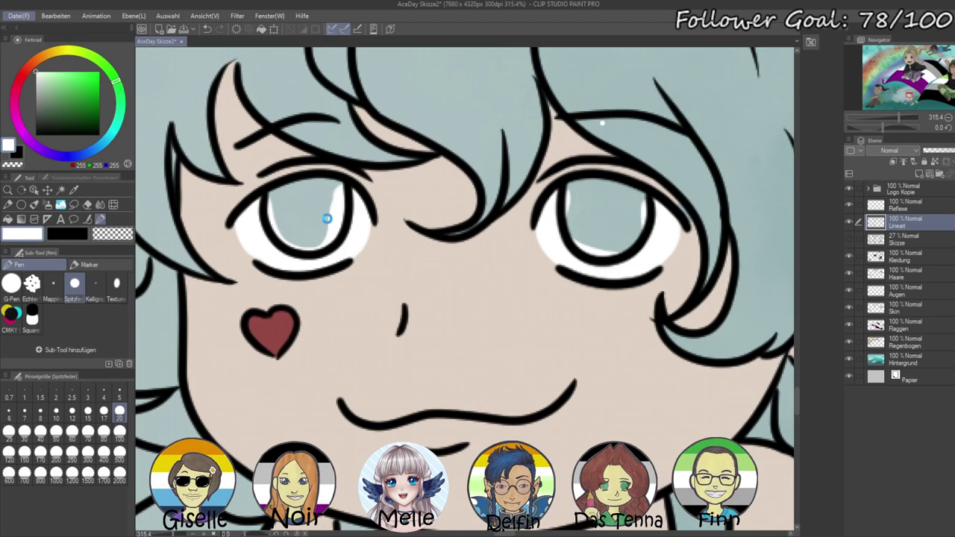
key("w")
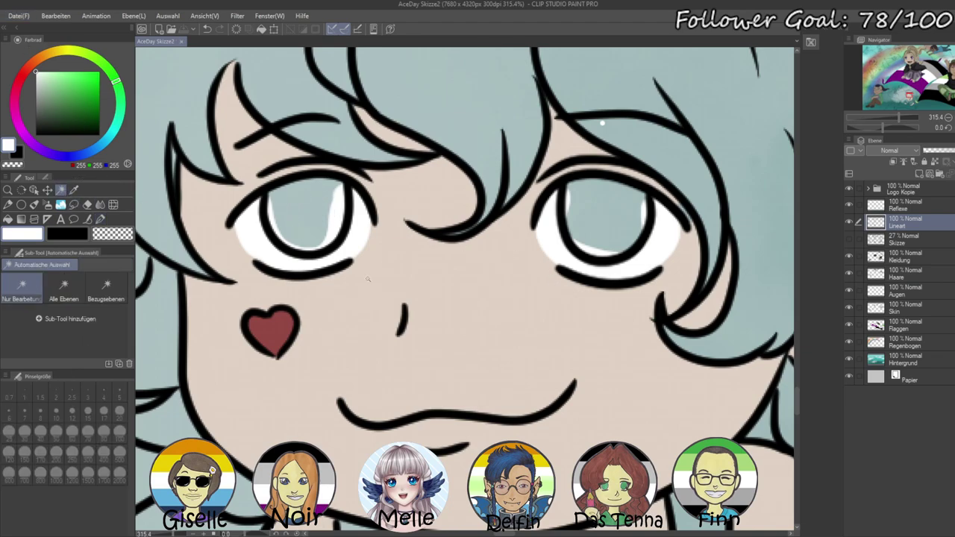
left_click(316, 214)
left_click(600, 216, "shift")
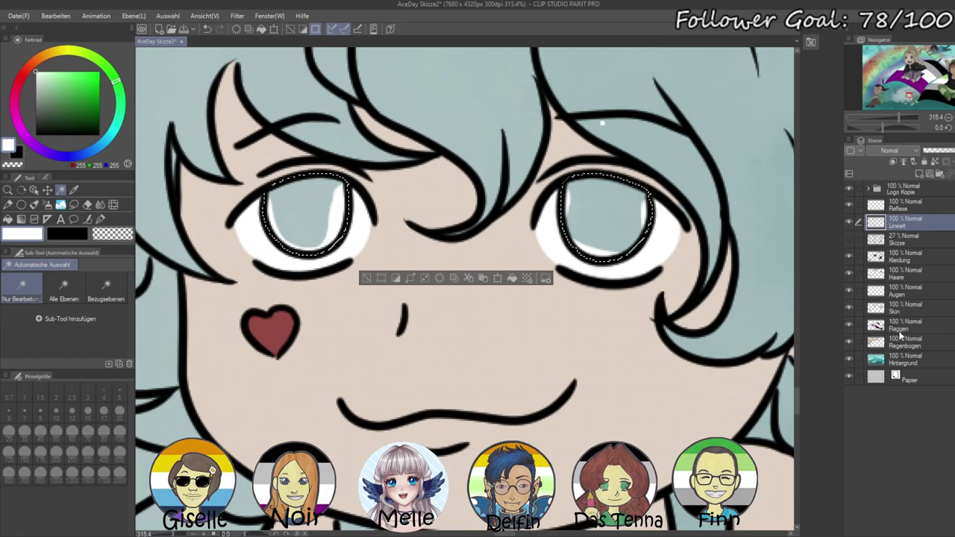
- Fill both selected irises with medium green on the Augen layer and clear the selection
left_click(902, 292)
left_click(80, 97)
left_click(78, 103)
key("alt+Delete")
left_click(77, 117)
left_click(74, 125)
left_click(47, 204)
key("ctrl+d")
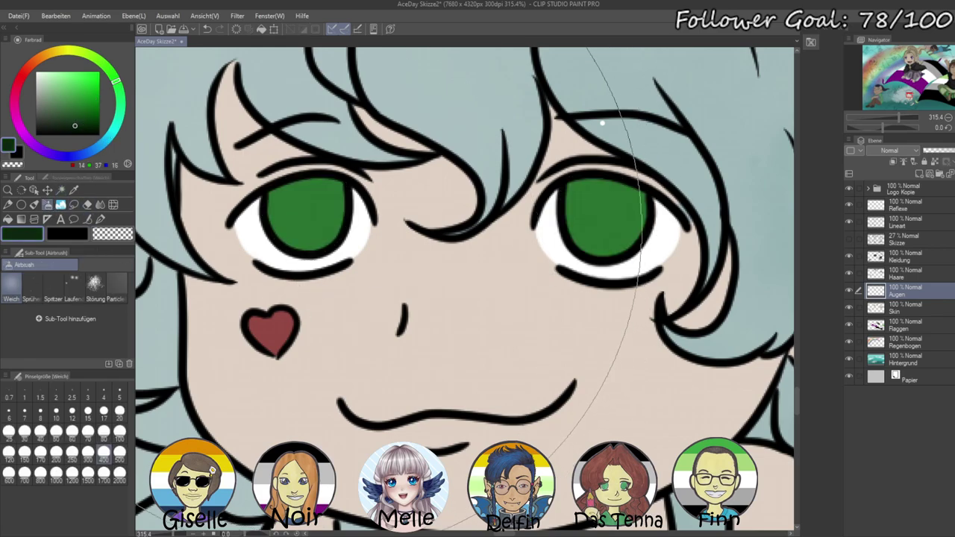
- Paint large white highlights on both irises on the Reflexe layer, plus small ones at their lower edge with a size 10 pen
left_click(904, 209)
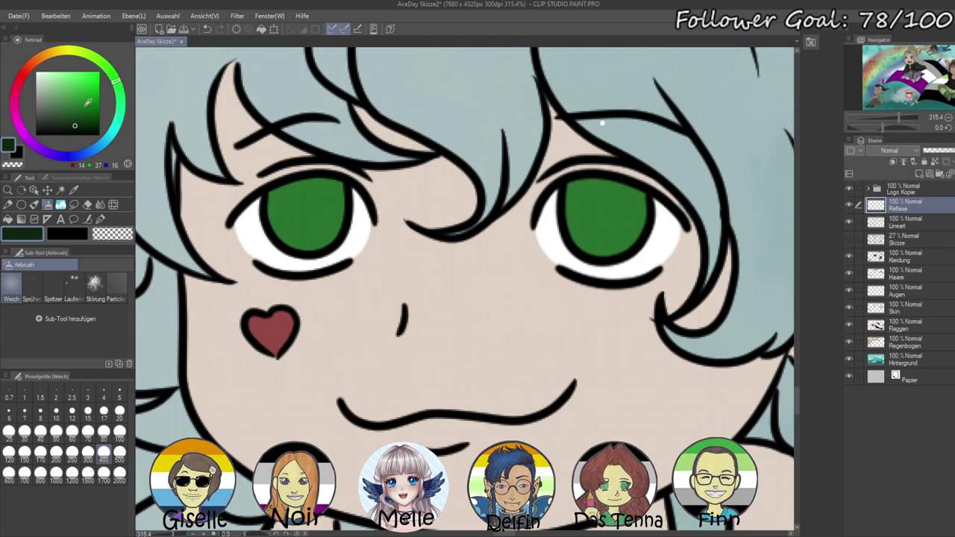
left_click(36, 73)
left_click(100, 218)
left_click_drag(319, 206, 332, 200)
mouse_move(617, 208)
left_mouse_down()
mouse_move(639, 200)
mouse_move(633, 206)
left_mouse_up()
left_click(56, 410)
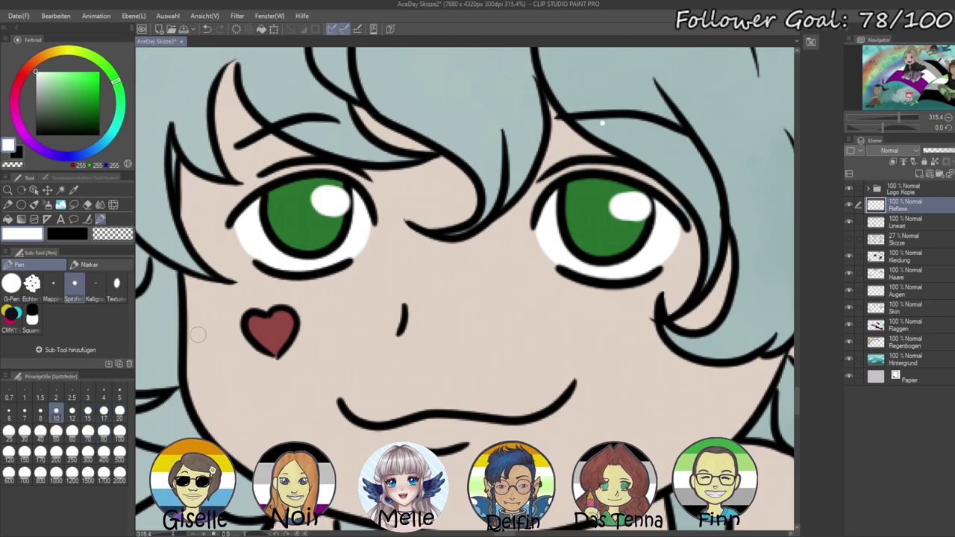
left_click_drag(273, 241, 278, 237)
- Select the character's main hair area and the strands on both sides of the neck from the Lineart layer with Auto Select
mouse_move(892, 117)
left_mouse_down()
mouse_move(874, 118)
mouse_move(887, 118)
left_mouse_up()
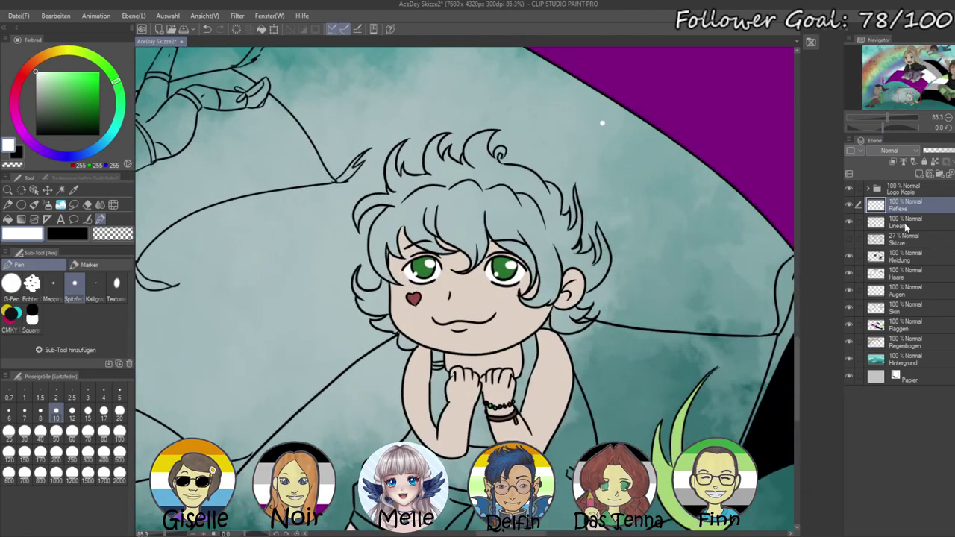
left_click(905, 223)
left_click(61, 190)
left_click(476, 214)
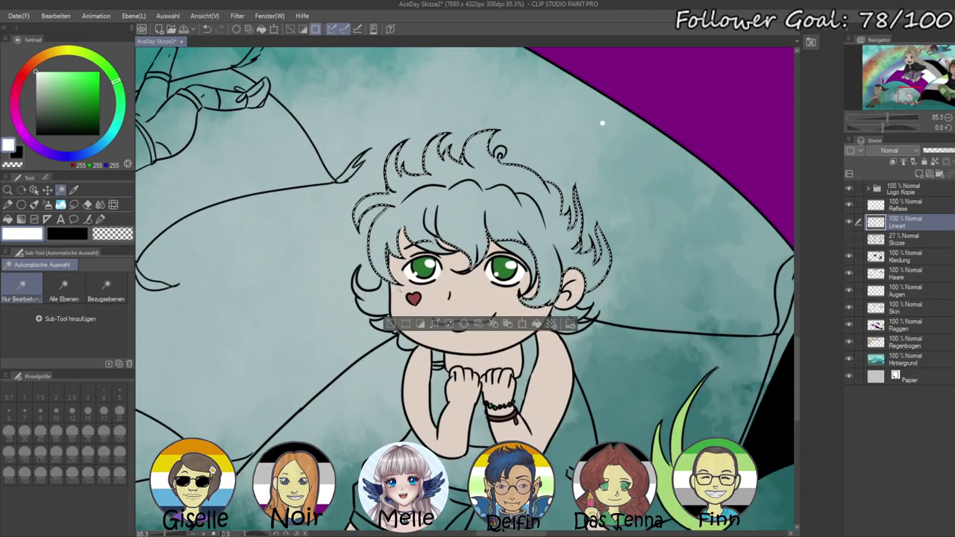
left_click(386, 324, "shift")
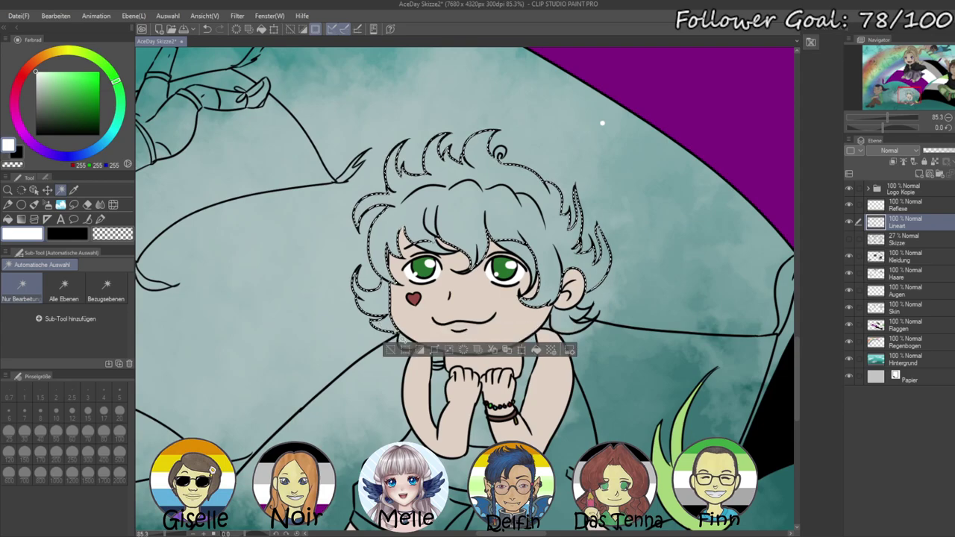
left_click(578, 304)
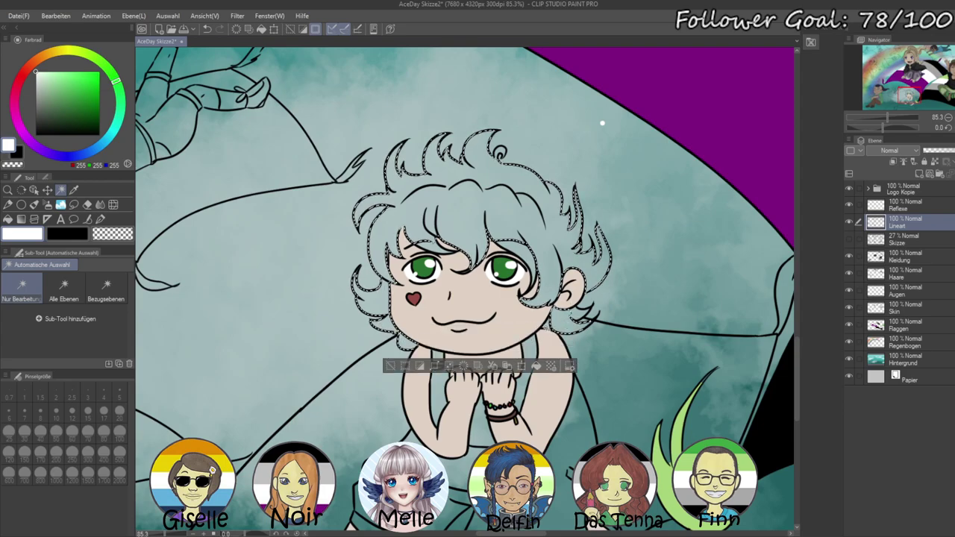
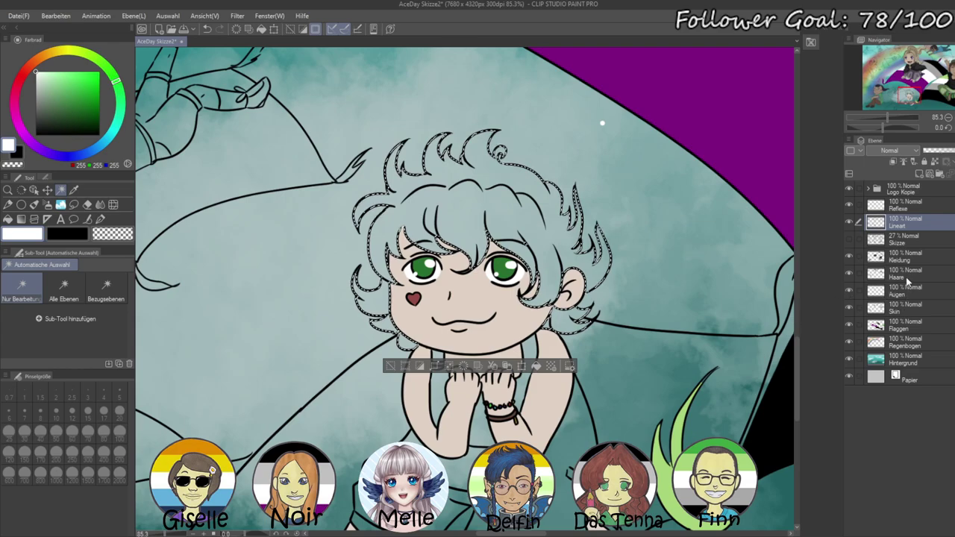
- Fill the selected hair with brown (168, 122, 76) on the Haare layer and clear the selection
left_click(905, 276)
left_click(40, 58)
left_click(64, 101)
left_click(64, 97)
key("alt+Delete")
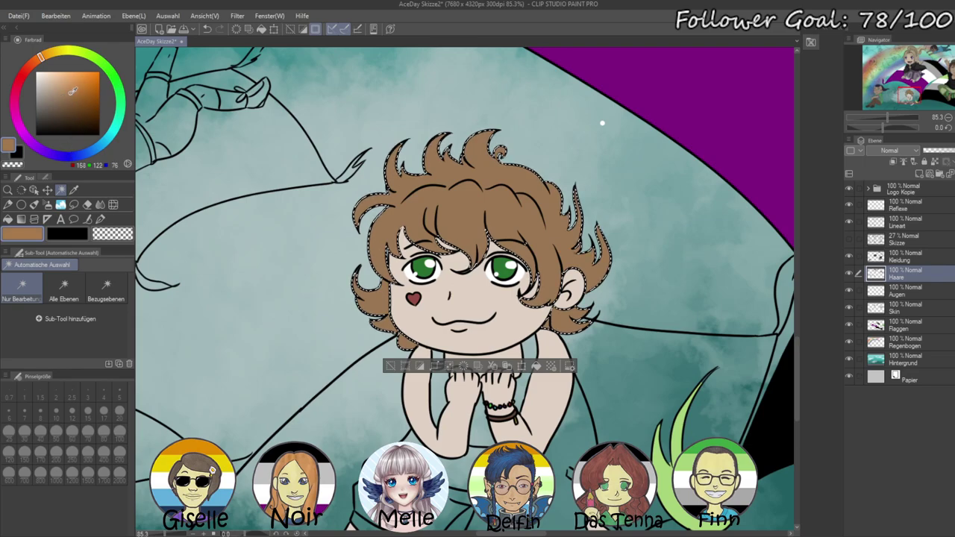
key("ctrl+d")
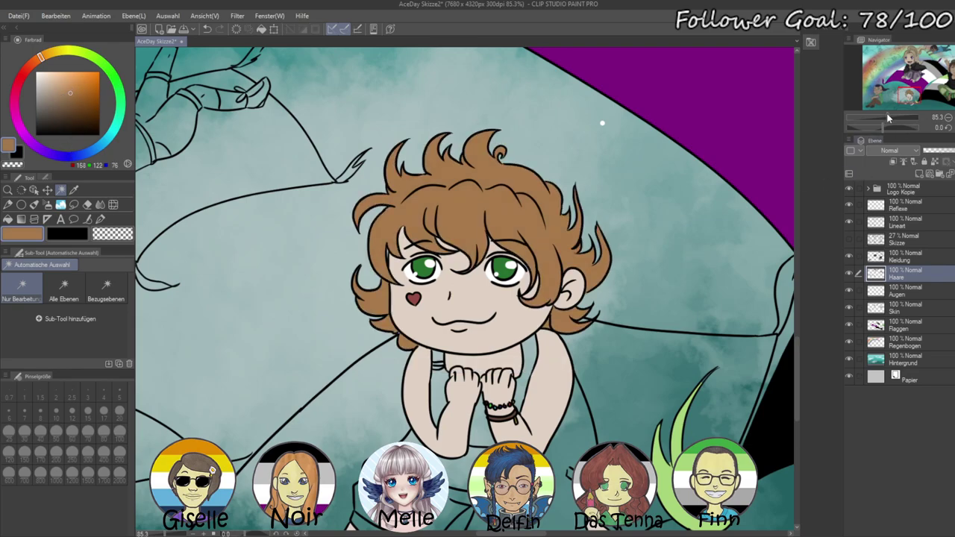
- Touch up small gaps in the hair's brown base colour on the Haare layer with a size 10 pen
left_click(887, 117)
left_click_drag(770, 147, 765, 178)
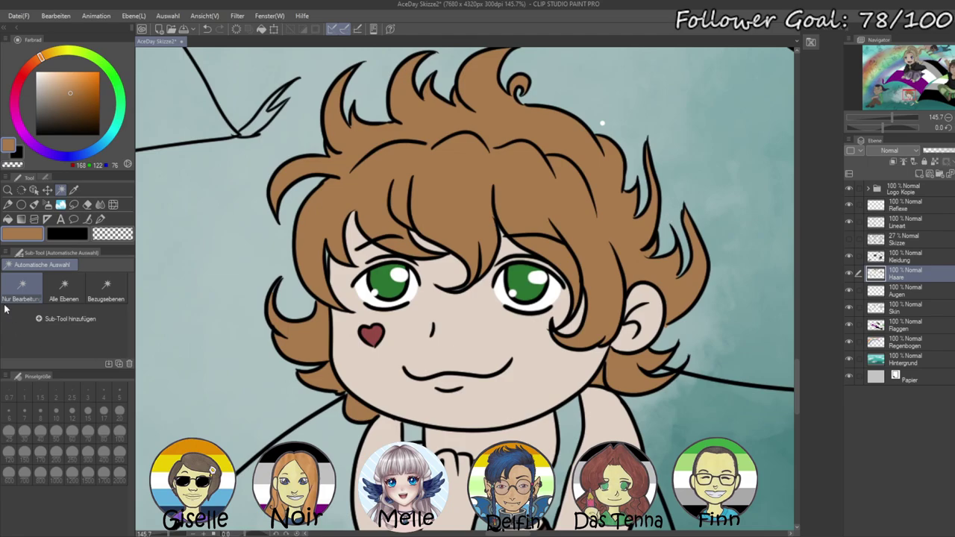
left_click(100, 219)
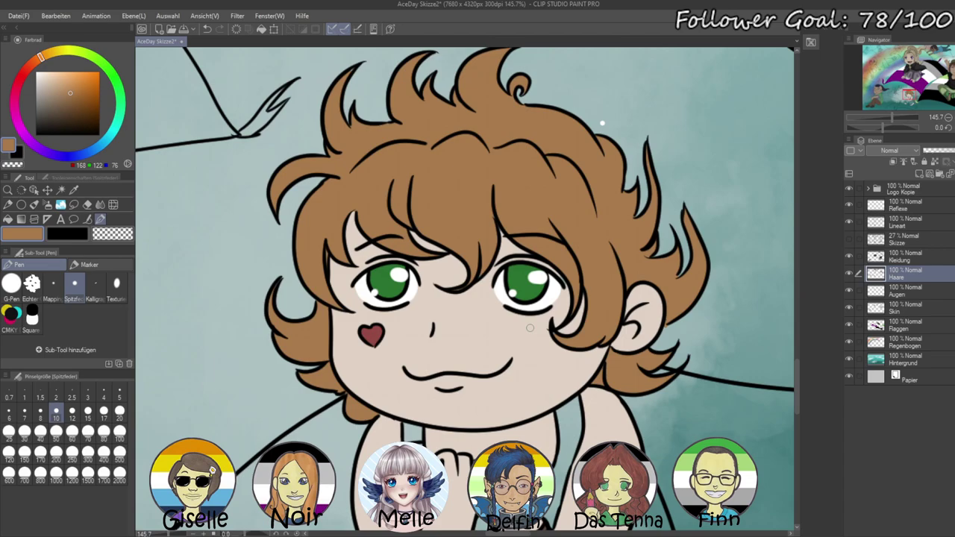
left_click_drag(443, 212, 421, 262)
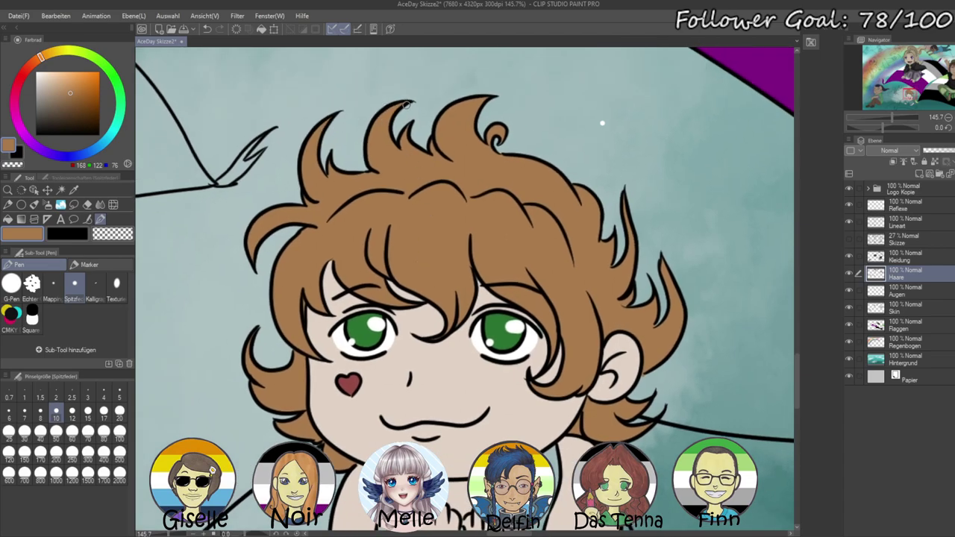
left_click_drag(442, 316, 461, 251)
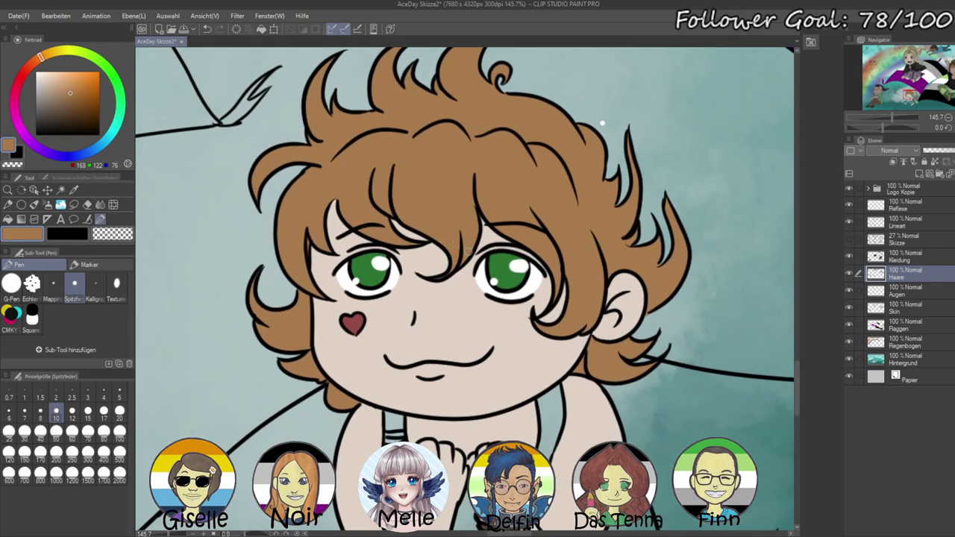
- Auto-select the front, straps and bib gaps of the child's dungarees on the Lineart layer
left_click_drag(463, 317, 449, 213)
left_click_drag(454, 289, 422, 119)
left_click_drag(456, 181, 478, 283)
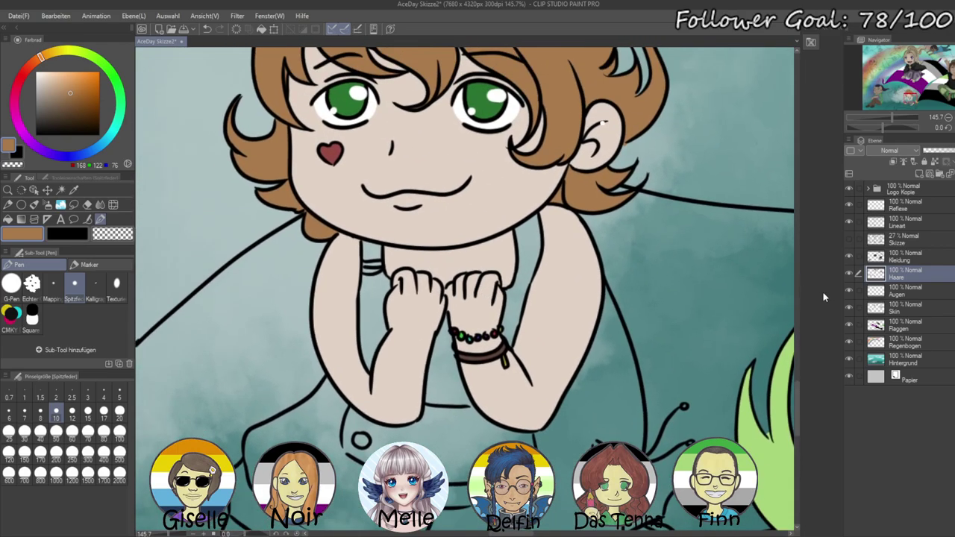
left_click(906, 223)
left_click(60, 189)
left_click(324, 441)
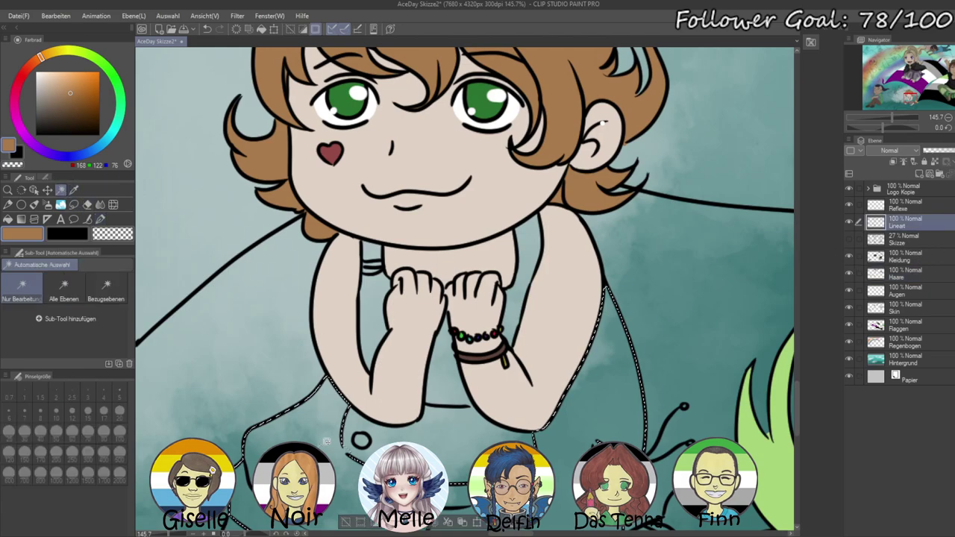
left_click(350, 442)
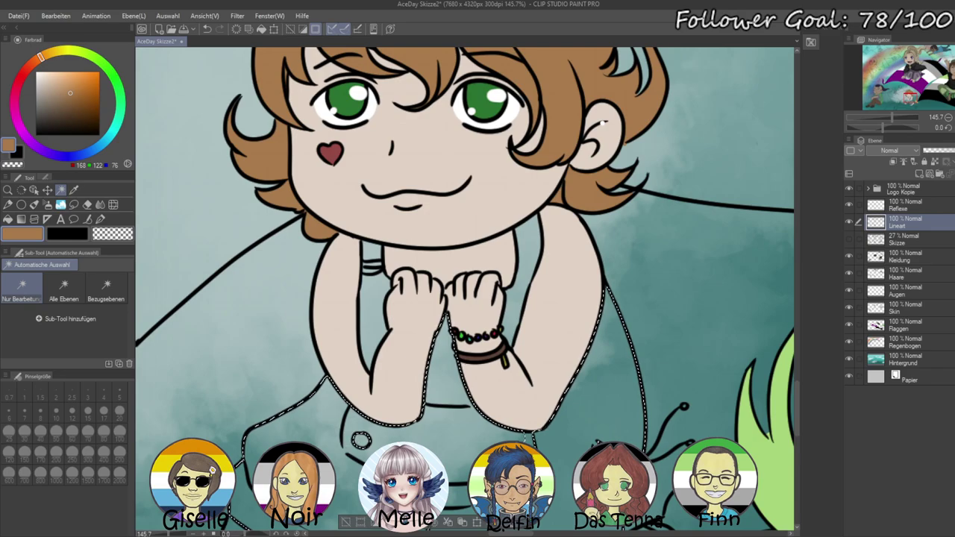
left_click(382, 252)
left_click(514, 328)
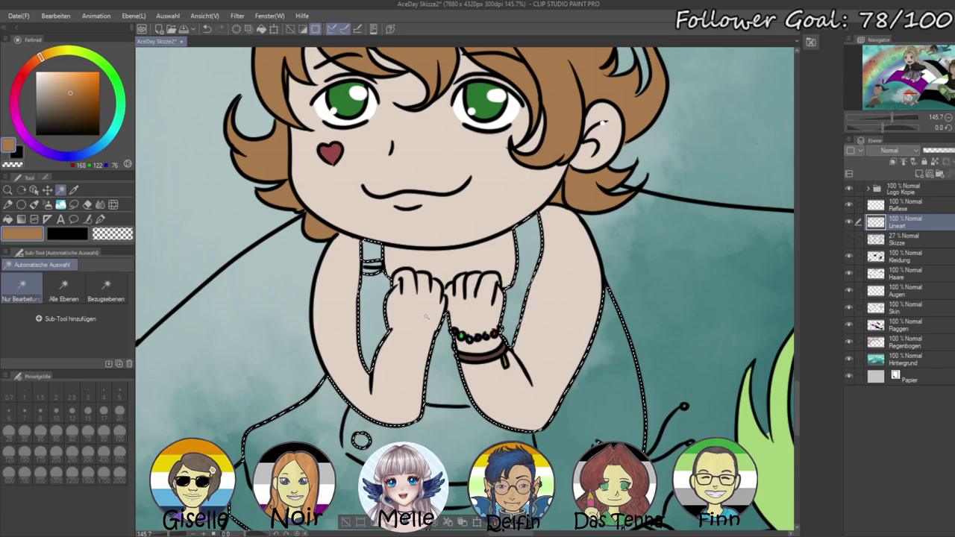
- Add both trouser-leg cuffs and the side pocket of the dungarees to the selection
left_click_drag(448, 466, 416, 275)
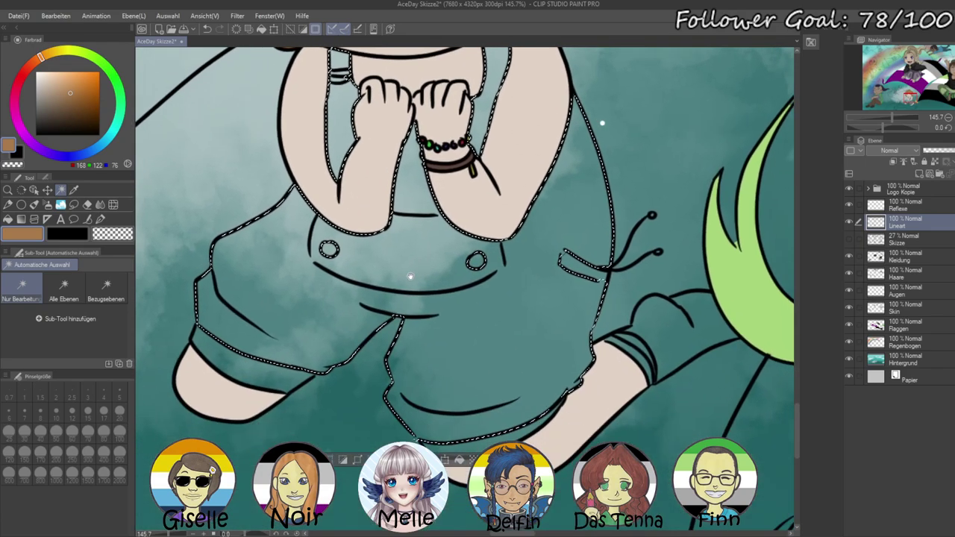
left_click(256, 365)
left_click(508, 440)
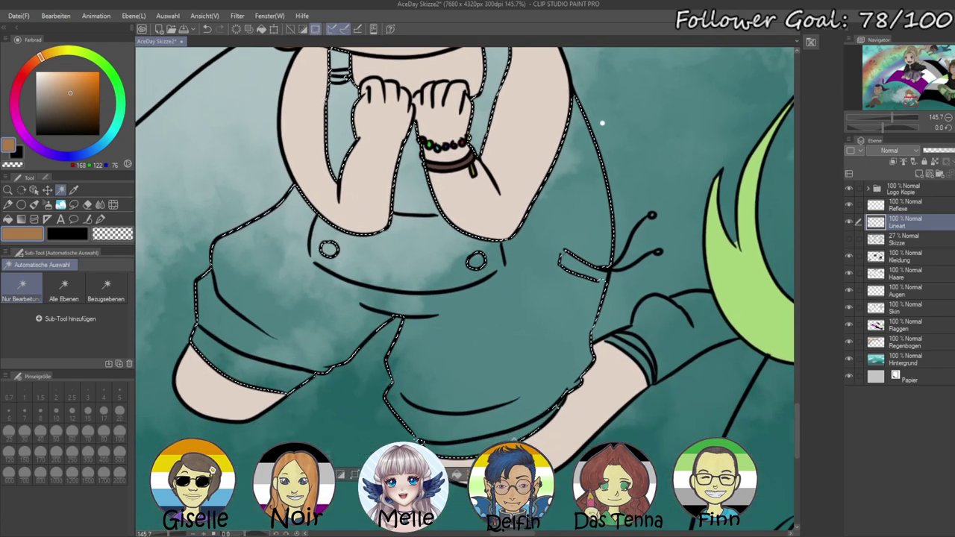
left_click(594, 275)
left_click_drag(603, 241, 635, 358)
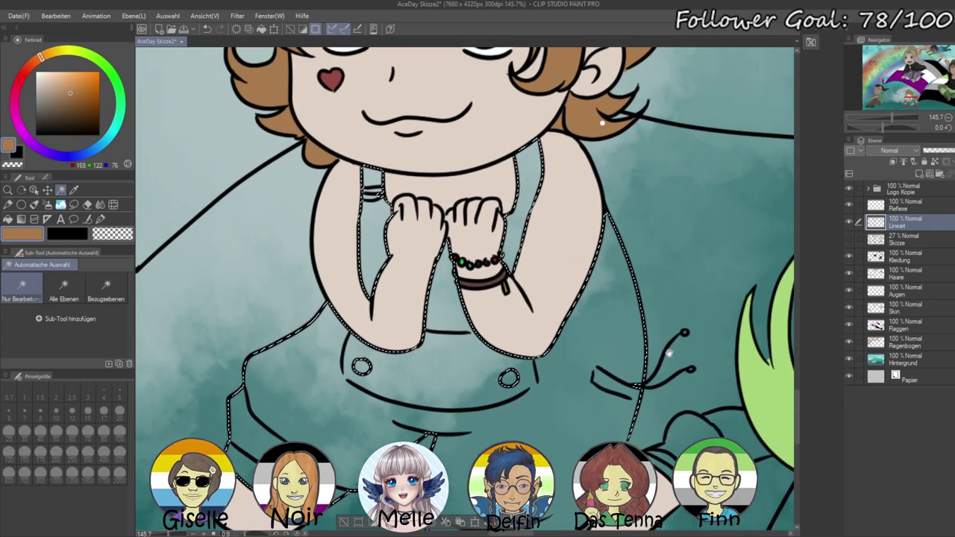
- Fill the selected dungarees with dark blue (RGB 52, 89, 124) on the Kleidung layer and clear the selection
left_click(905, 256)
left_click(79, 154)
left_click(57, 100)
key("alt+Delete")
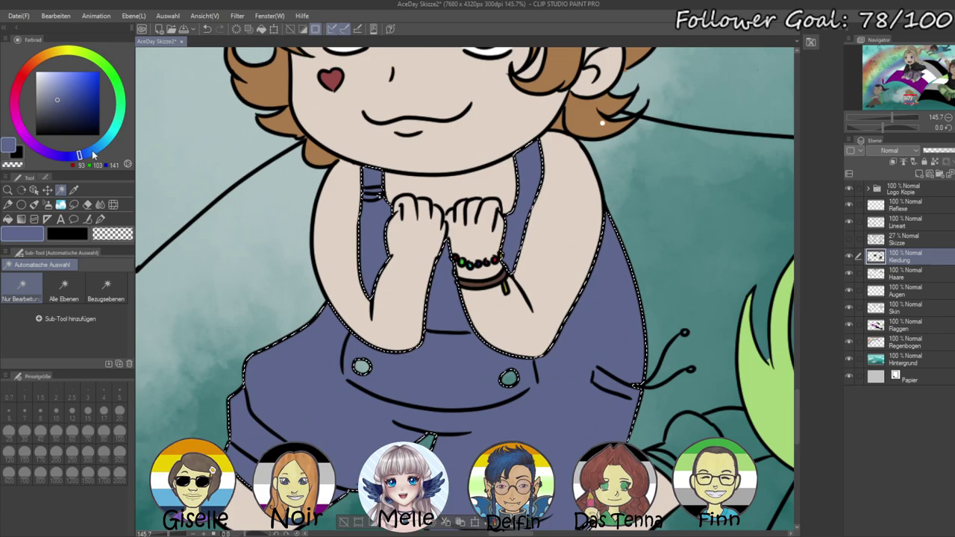
left_click(94, 151)
left_click(65, 100)
key("alt+Delete")
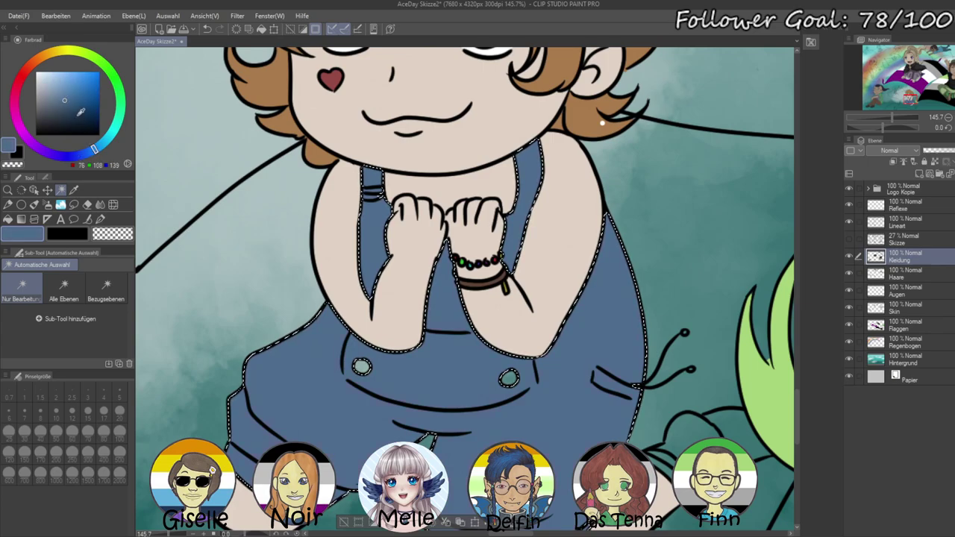
left_click(65, 106)
key("alt+BackSpace")
left_click(73, 104)
key("alt+BackSpace")
key("ctrl+d")
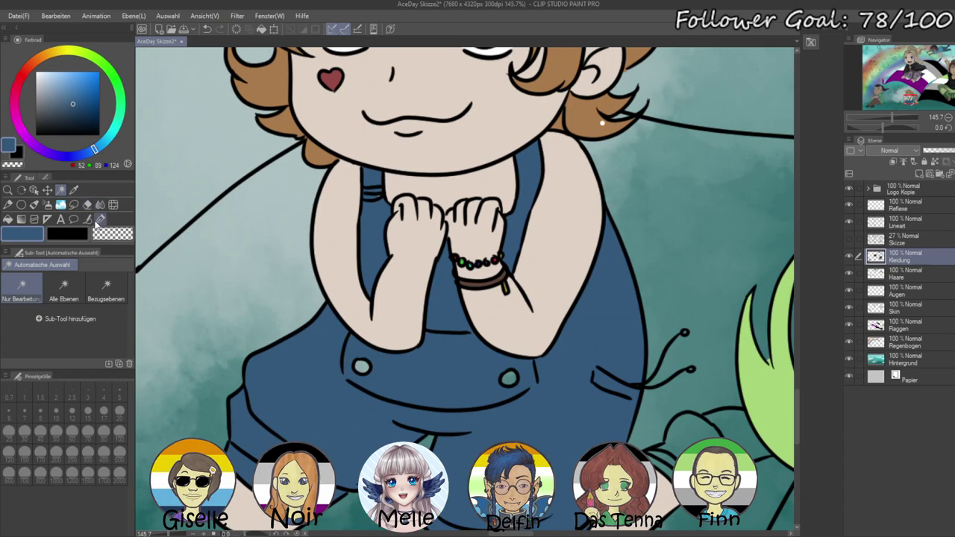
- Paint the two unfilled dungaree buttons dark blue with the pen at size 20
left_click(100, 219)
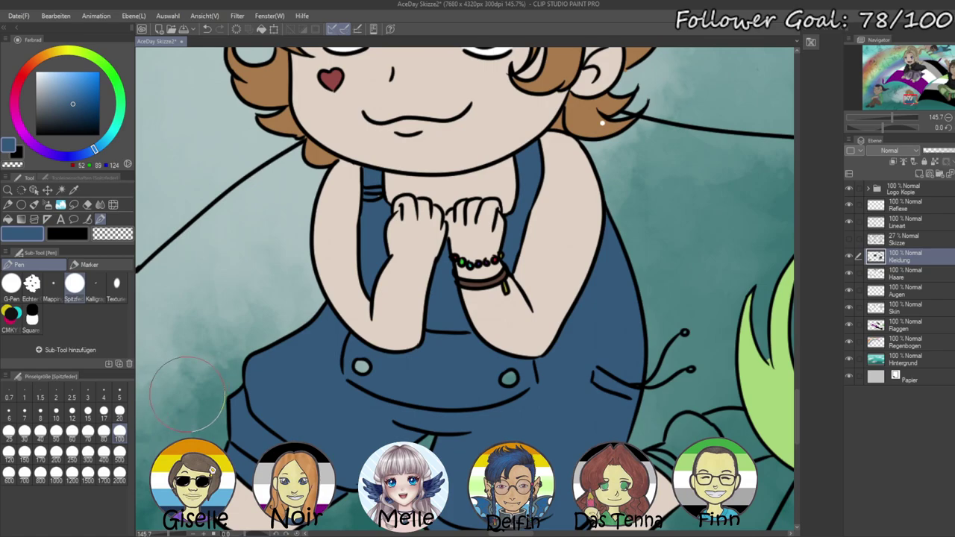
left_click(119, 410)
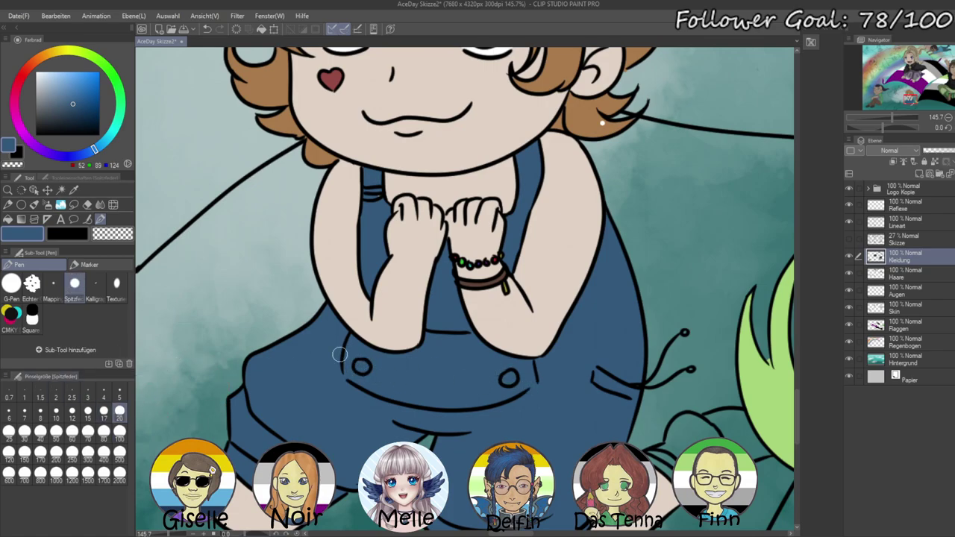
scroll(382, 281, "up", 3)
- Paint the striped cuff of the child's sock light grey (RGB 187, 187, 187)
left_click_drag(426, 272, 342, 152)
left_click_drag(490, 447, 419, 313)
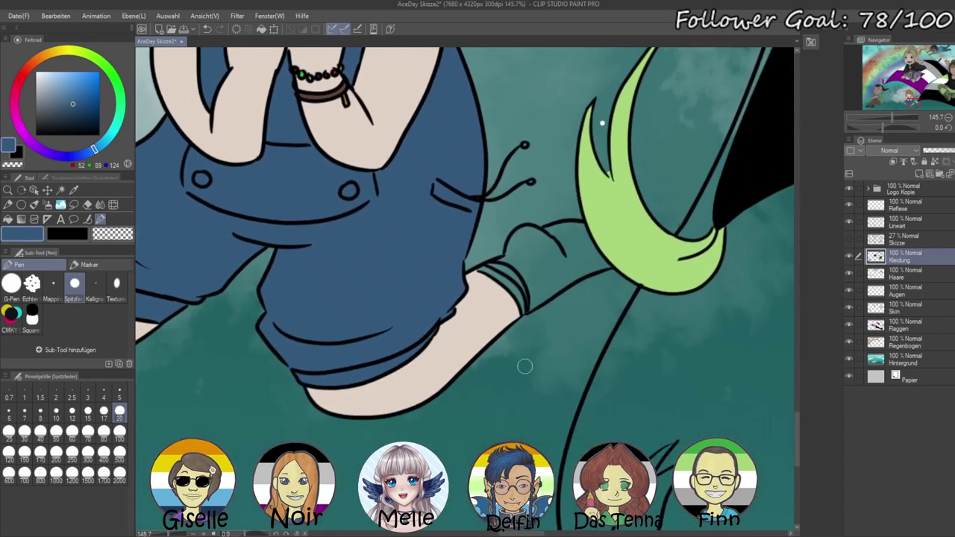
left_click_drag(884, 128, 897, 117)
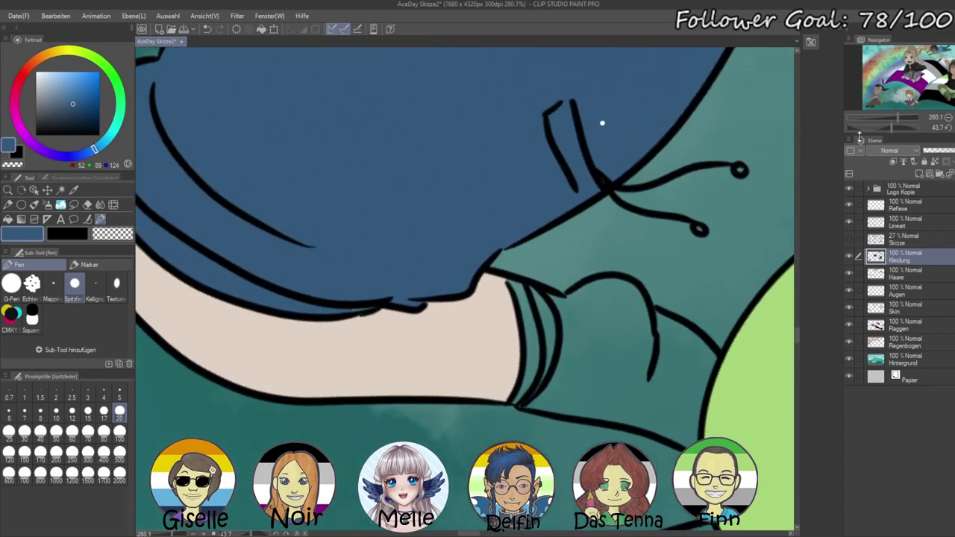
left_click_drag(717, 207, 583, 154)
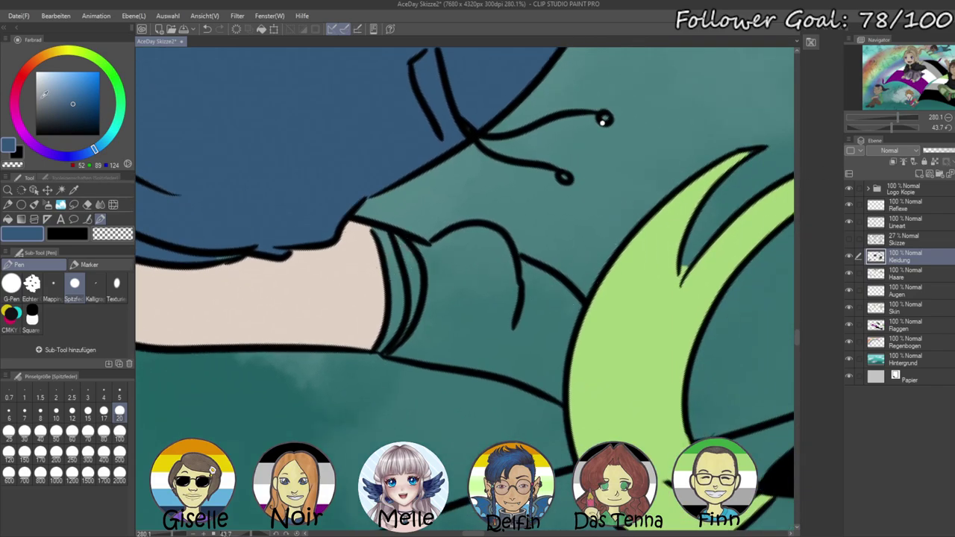
left_click(36, 89)
mouse_move(379, 237)
left_mouse_down()
mouse_move(401, 295)
mouse_move(381, 349)
mouse_move(395, 340)
mouse_move(407, 298)
mouse_move(407, 260)
mouse_move(389, 240)
mouse_move(406, 278)
mouse_move(376, 237)
left_mouse_up()
- Auto-select the sock's foot area on the Lineart layer and fill it with muted purple (RGB 162, 129, 174) on the Kleidung layer
left_click(899, 222)
left_click(61, 205)
left_click(496, 335)
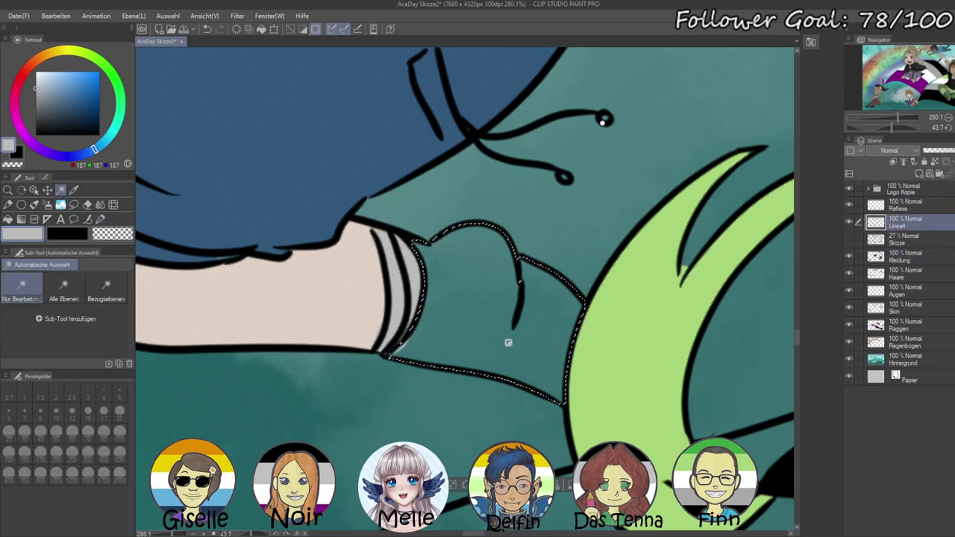
left_click(898, 257)
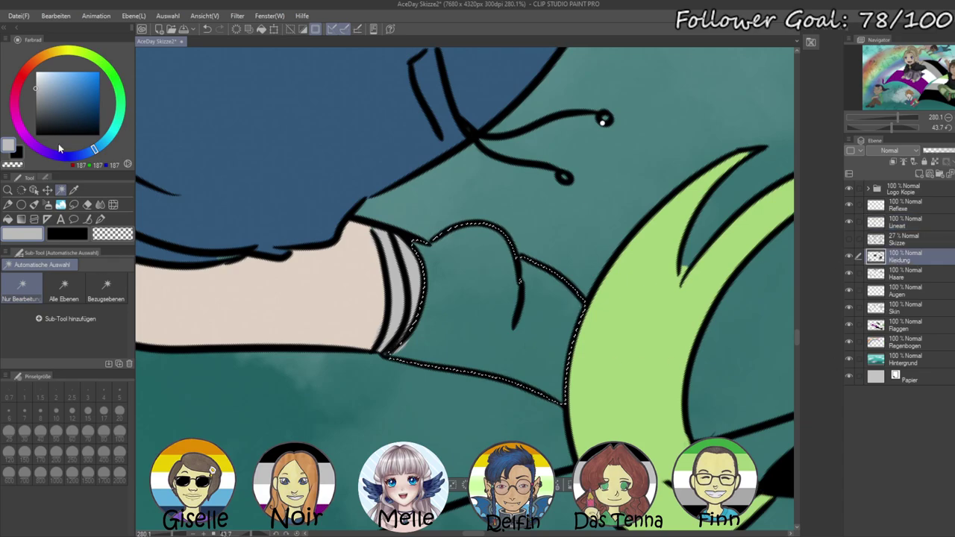
left_click(30, 142)
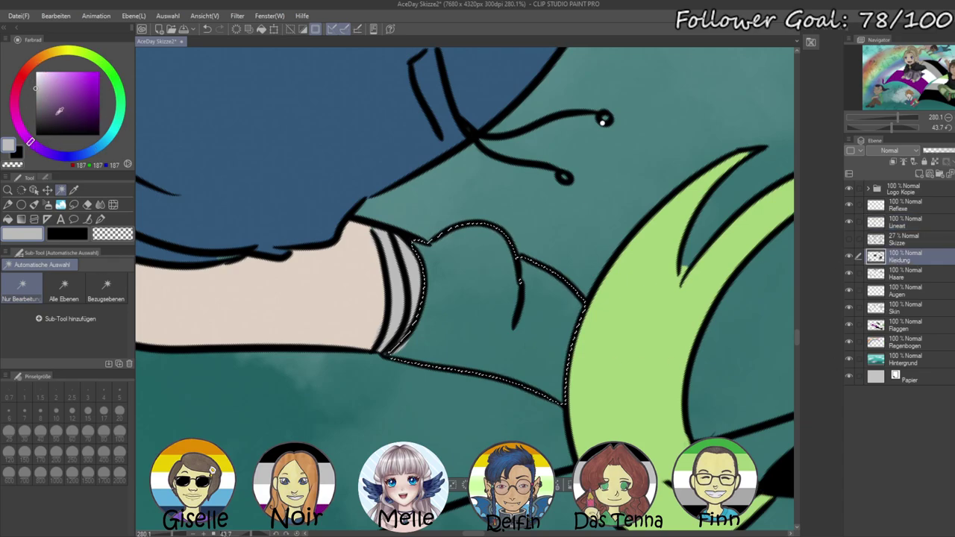
left_click(51, 91)
key("alt+BackSpace")
key("ctrl+d")
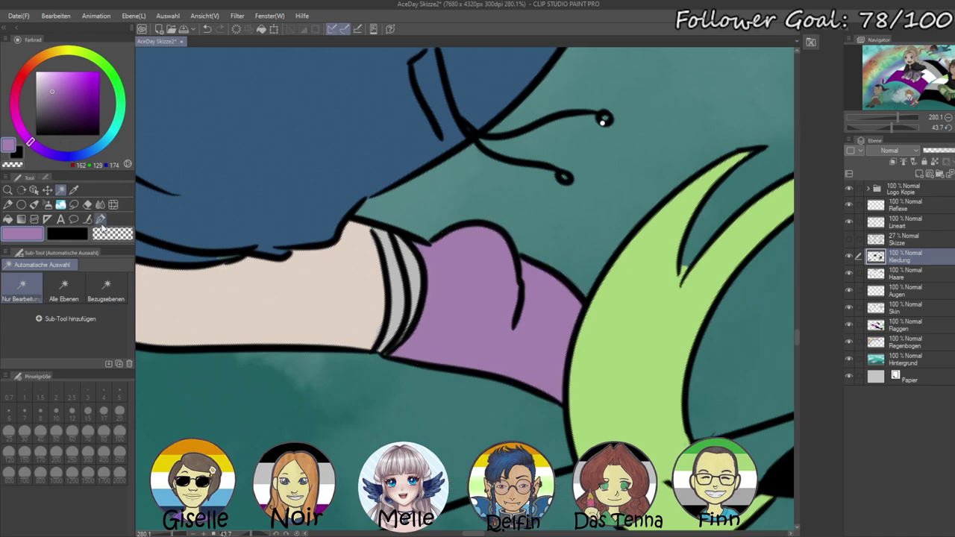
- Paint the round ends of the two strings at the pocket dark purple (RGB 124, 49, 151) with the pen at size 5
left_click(100, 219)
left_click(78, 97)
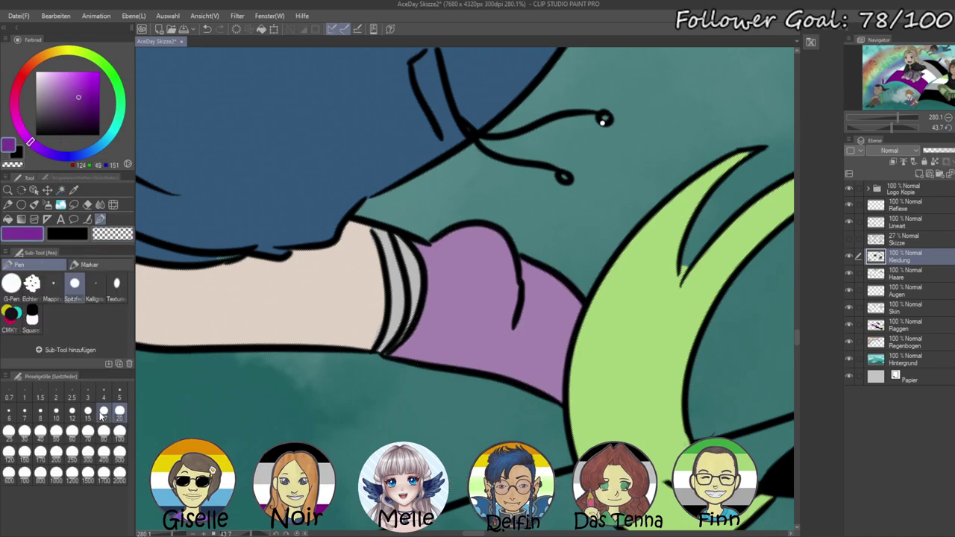
left_click(88, 412)
left_click(120, 392)
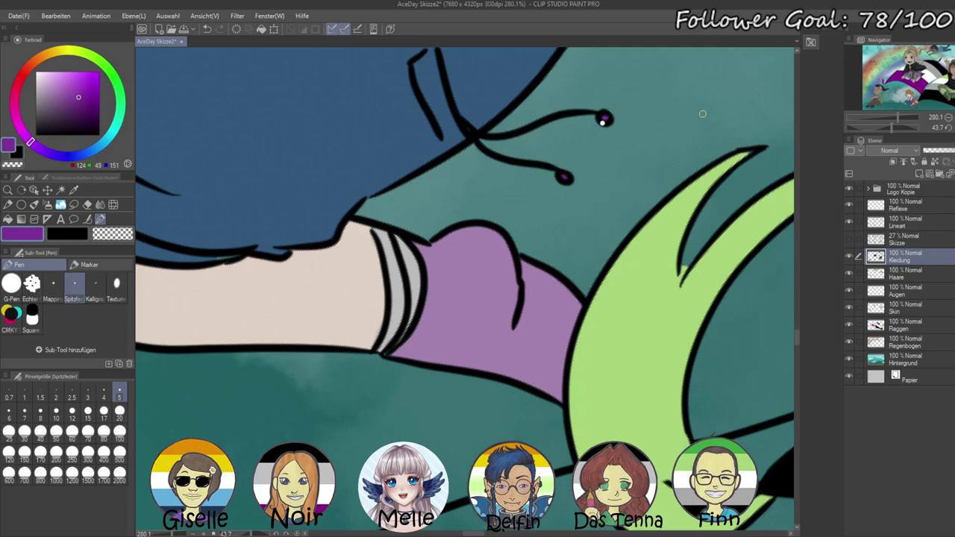
- Paint both dungaree buttons olive gold (RGB 156, 143, 45) at pen size 17, basing the colour on the bracelet's pendant
left_click_drag(896, 116, 880, 124)
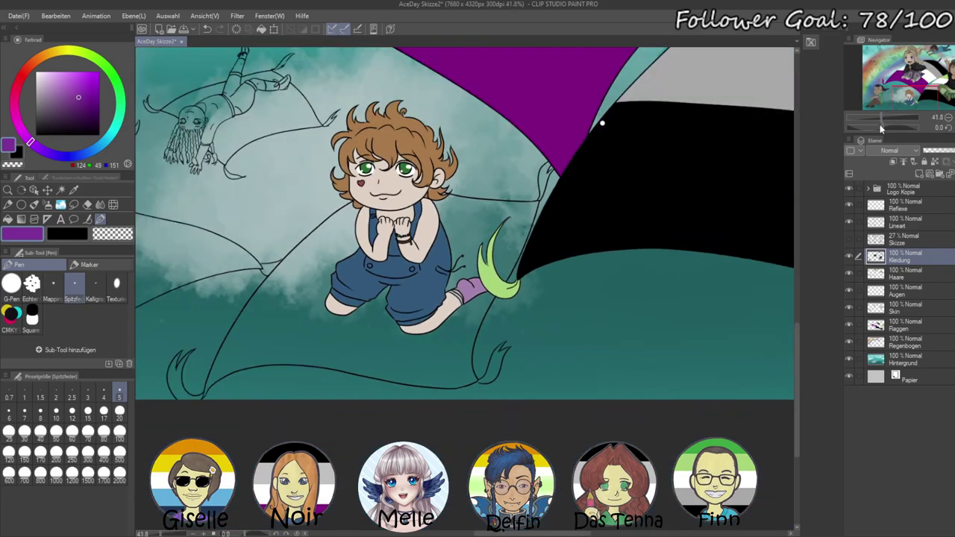
left_click_drag(599, 242, 650, 271)
left_click_drag(884, 118, 895, 116)
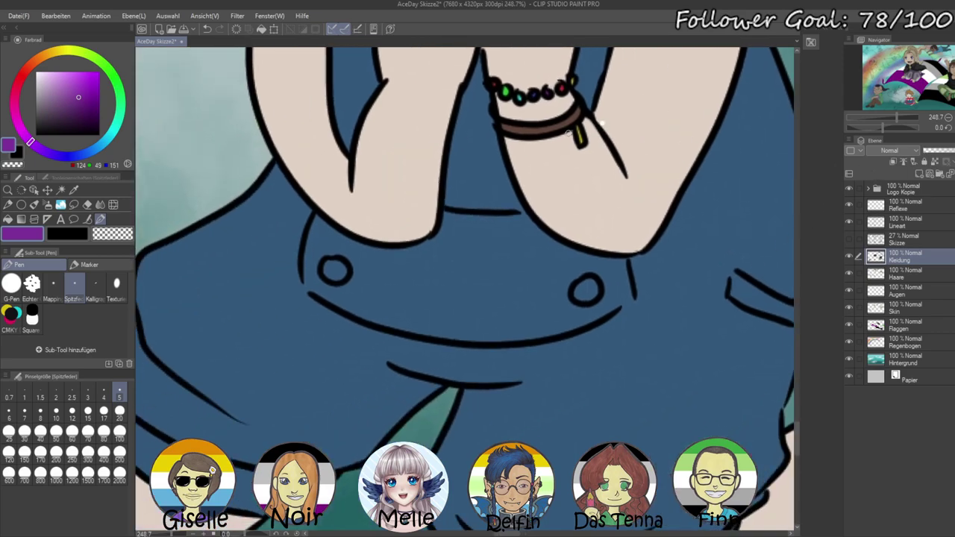
left_click(579, 137, "alt")
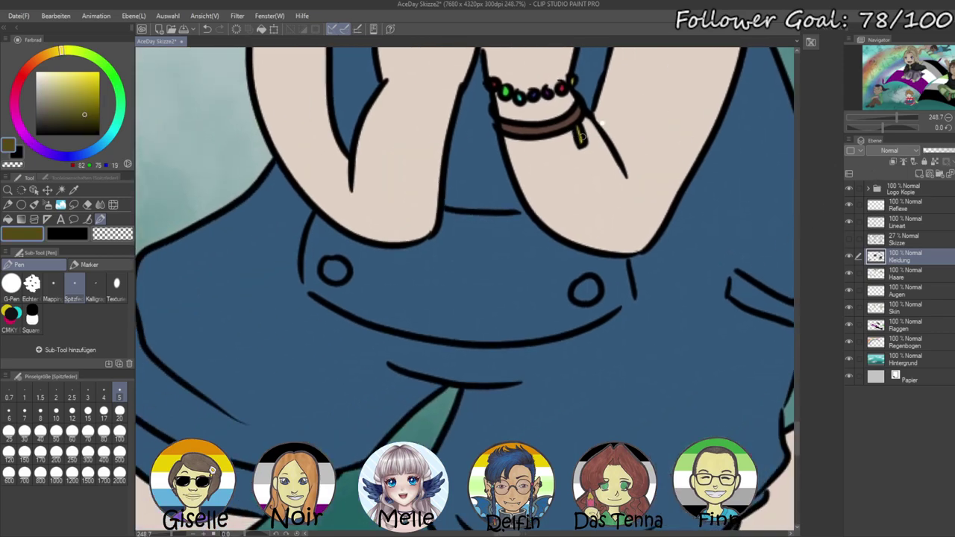
left_click(80, 95)
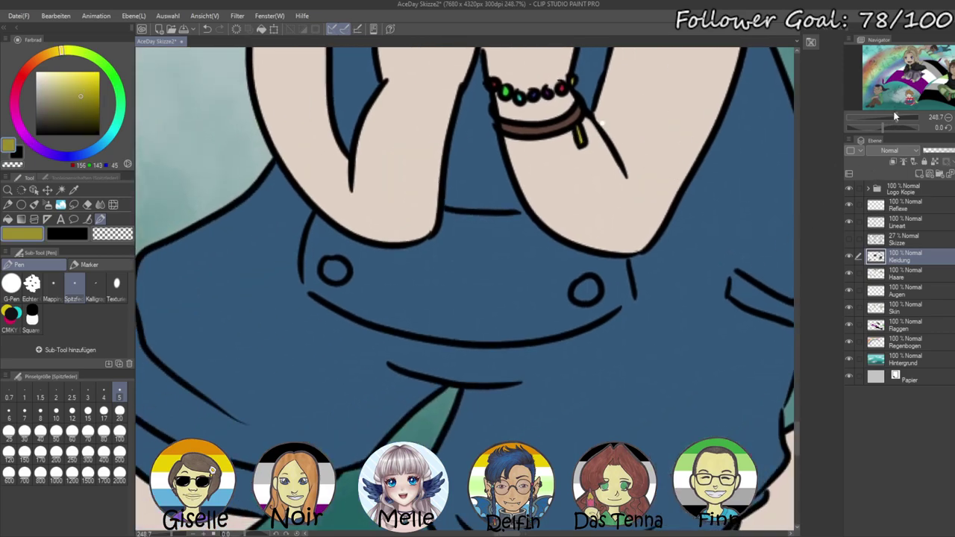
left_click_drag(895, 116, 898, 117)
left_click(103, 412)
left_click_drag(319, 266, 324, 263)
key("ctrl+z")
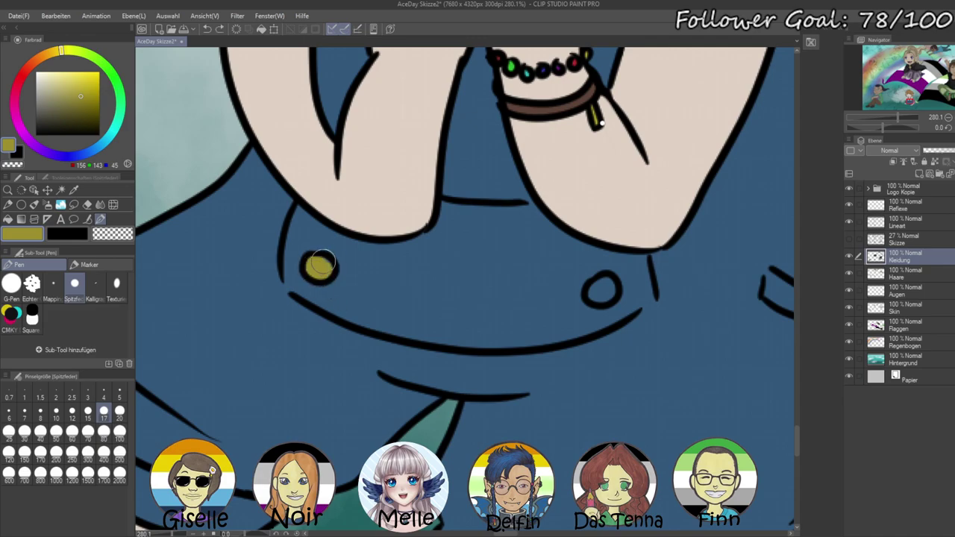
left_click_drag(601, 283, 606, 278)
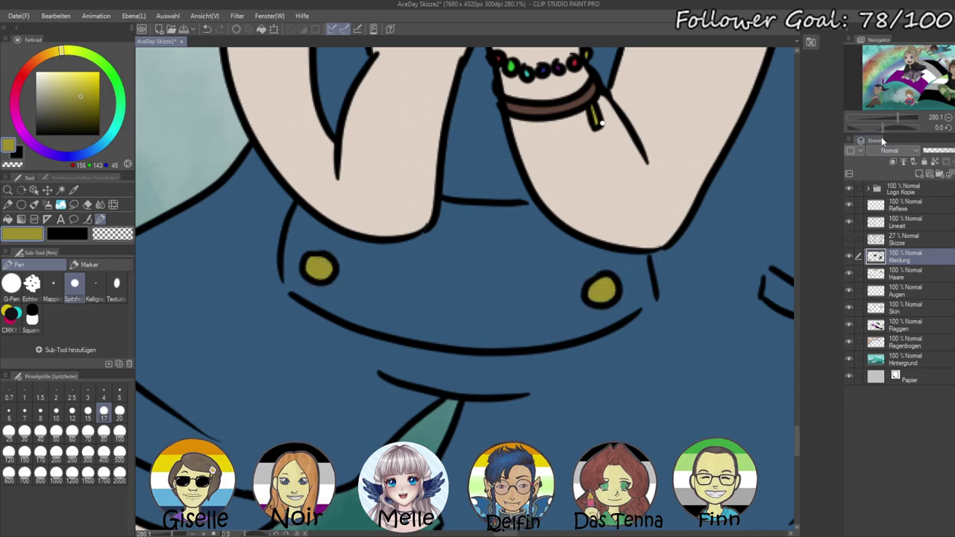
- Paint the buckle bands on the dungaree strap olive gold with the pen at size 10
left_click(890, 117)
left_click_drag(890, 117, 898, 118)
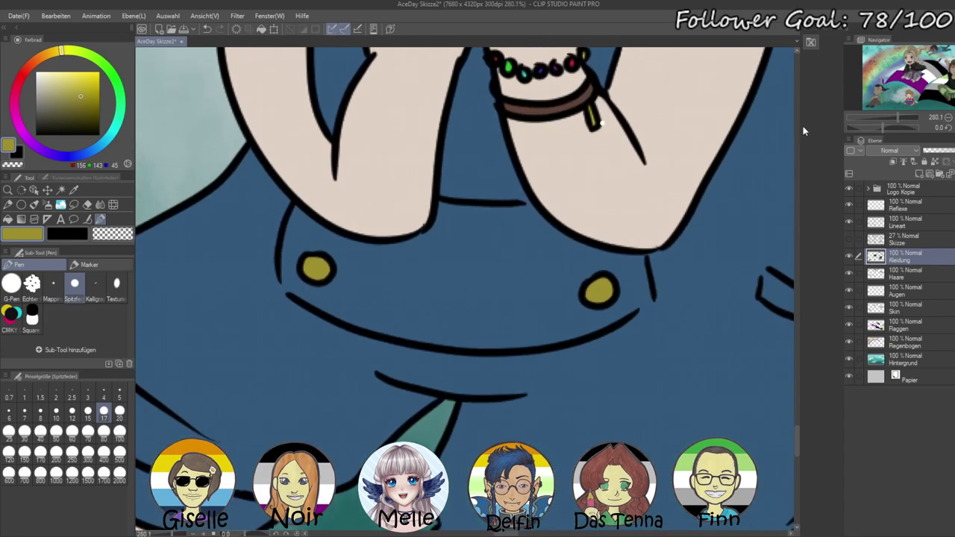
left_click_drag(677, 58, 734, 286)
left_click(901, 117)
left_click_drag(467, 281, 473, 370)
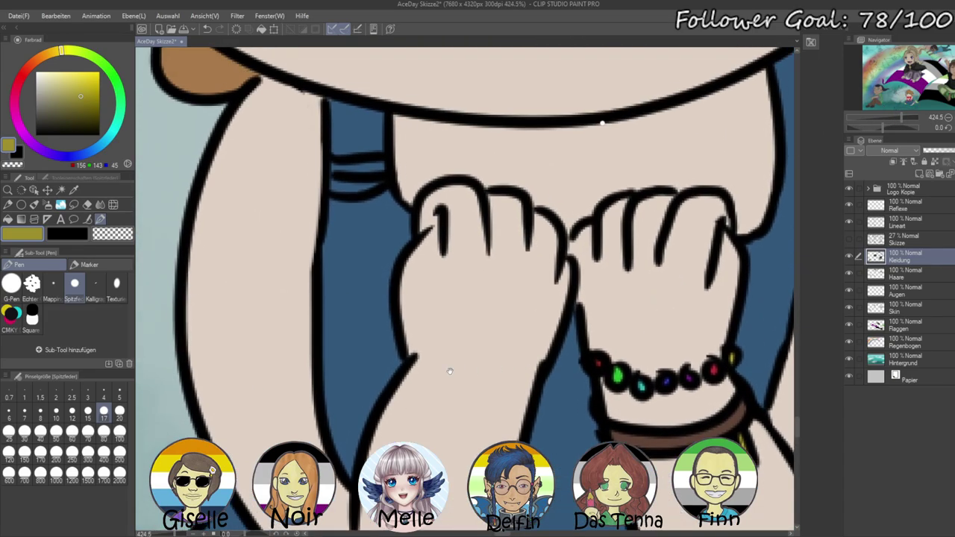
left_click(56, 433)
mouse_move(339, 167)
left_mouse_down()
mouse_move(337, 178)
mouse_move(373, 167)
left_mouse_up()
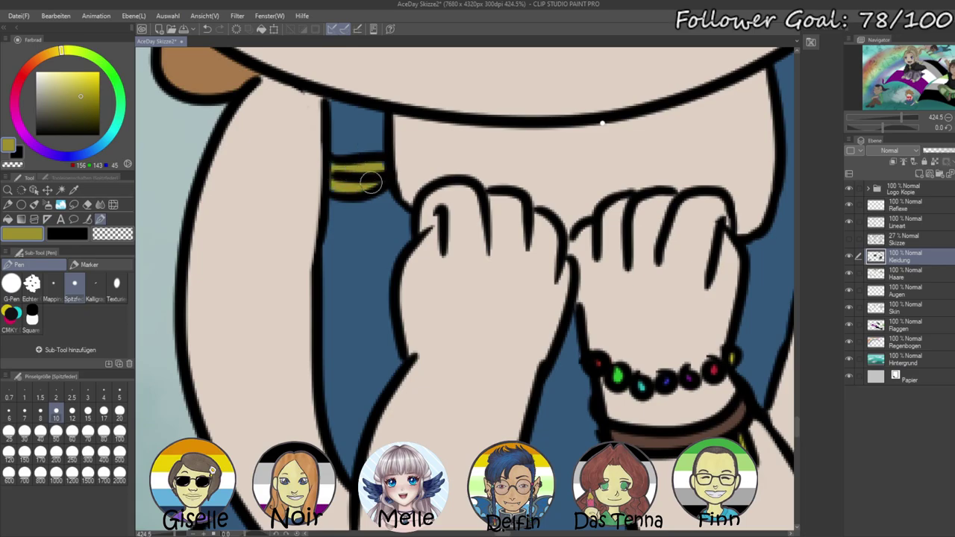
- Auto-select the upside-down figure's face, forearms and hands on the Lineart layer, including the skin visible between the braids
left_click_drag(898, 119, 880, 125)
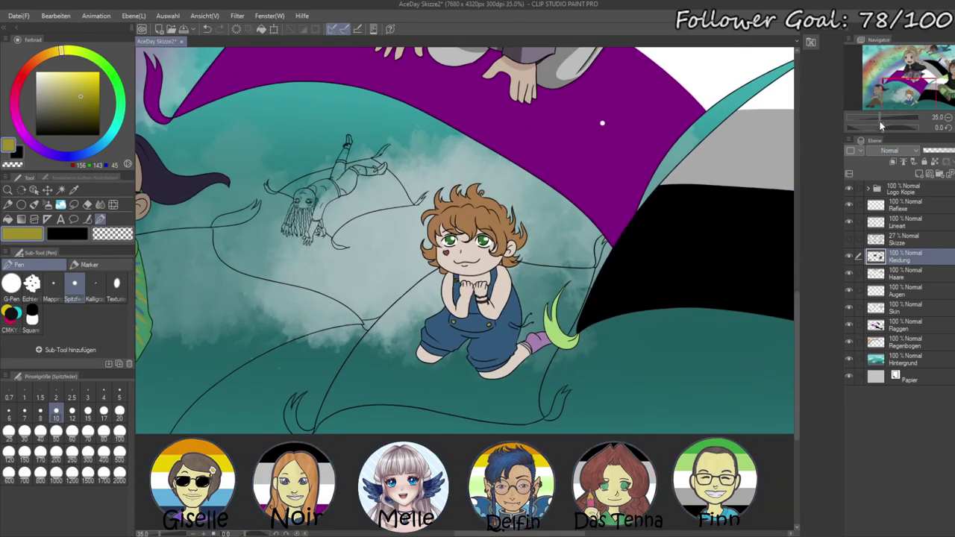
left_click_drag(630, 311, 725, 373)
left_click_drag(623, 261, 658, 307)
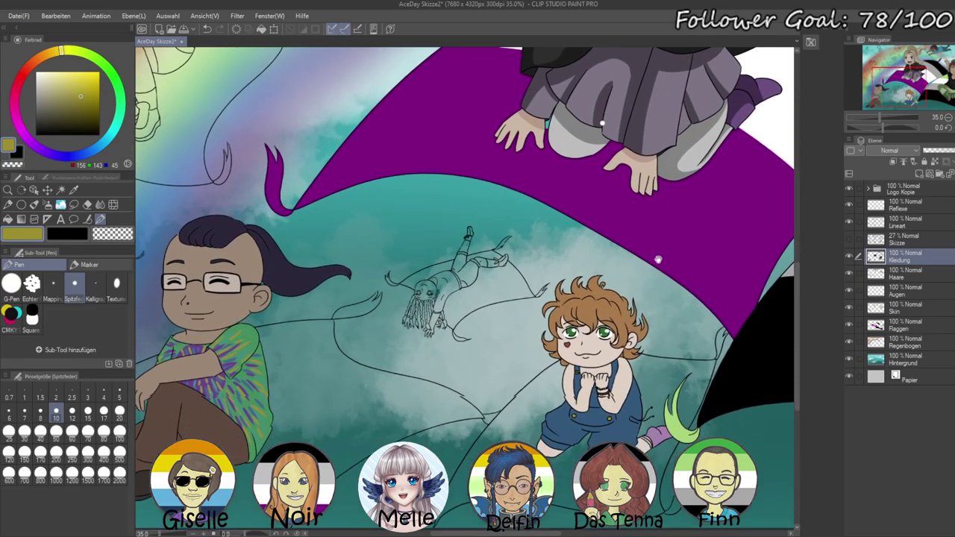
left_click_drag(882, 122, 895, 119)
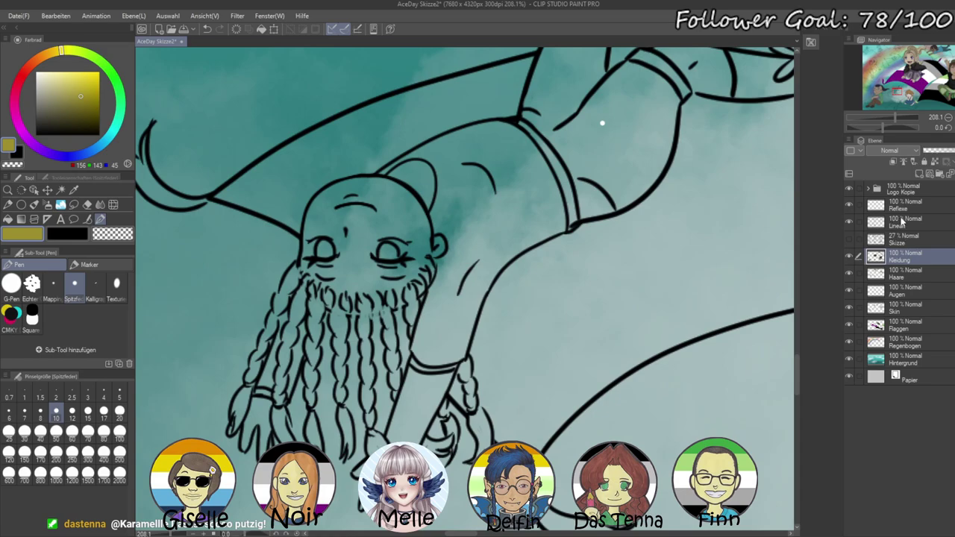
left_click(900, 221)
left_click(62, 190)
left_click(373, 255)
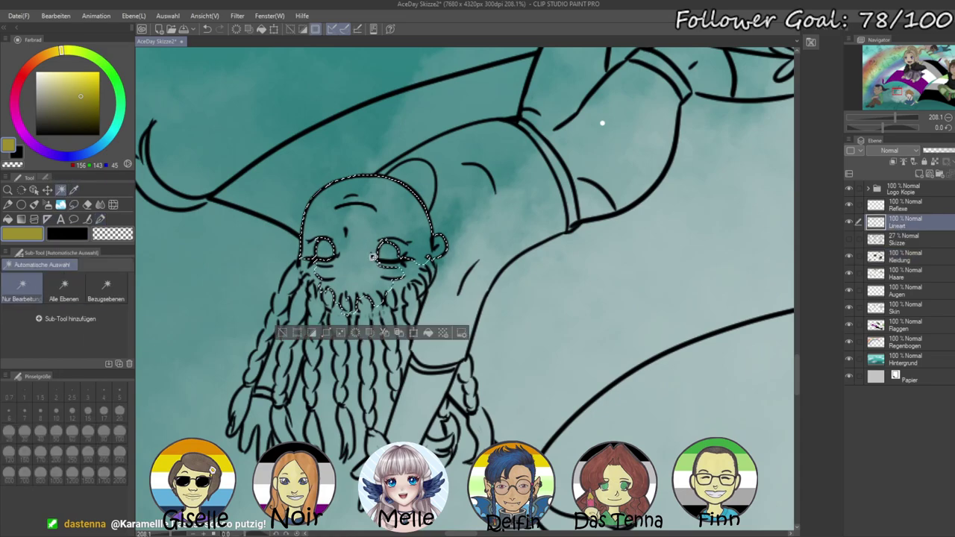
left_click(425, 415, "shift")
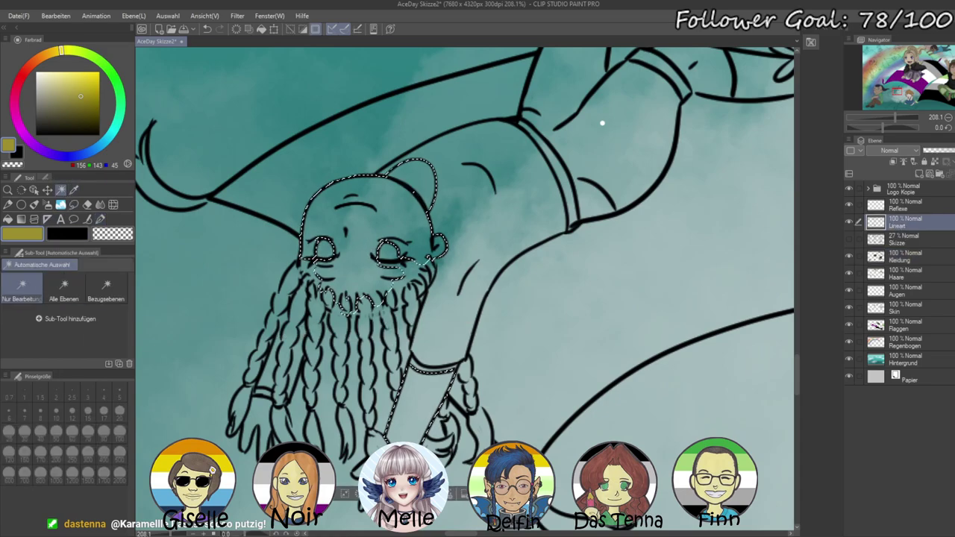
left_click(261, 420, "shift")
left_click(269, 375, "shift")
left_click(297, 362, "shift")
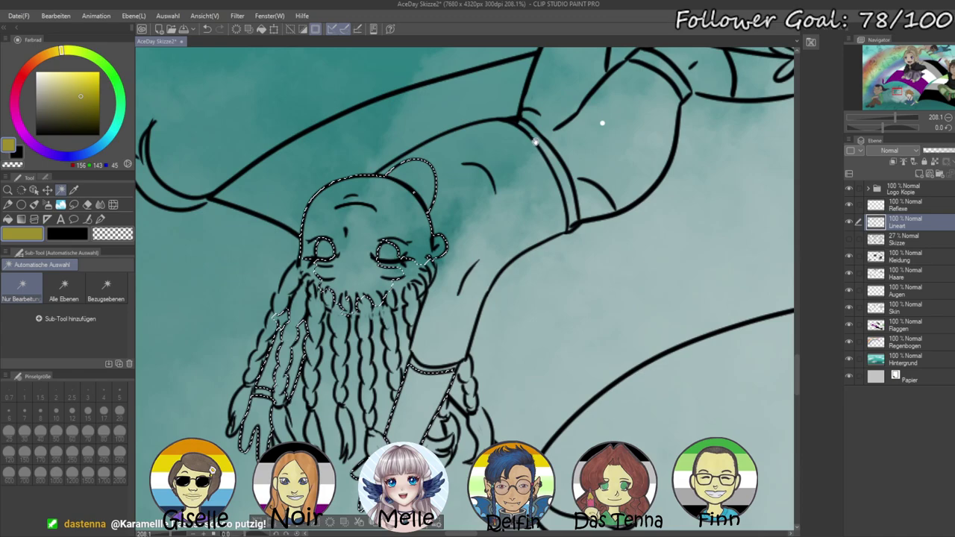
- Add the upside-down figure's bare leg areas beyond the trouser hems to the skin selection
left_click_drag(535, 143, 430, 233)
left_click(617, 166, "shift")
left_click(487, 84, "shift")
left_click_drag(351, 379, 513, 281)
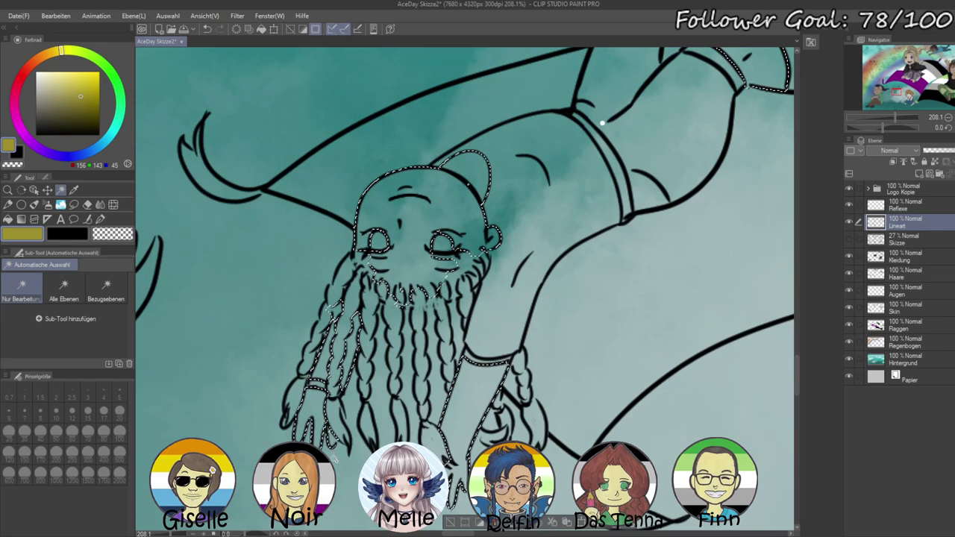
- Fill the selected skin areas with dark brown (RGB 101, 82, 76) on the Skin layer and clear the selection
left_click(902, 307)
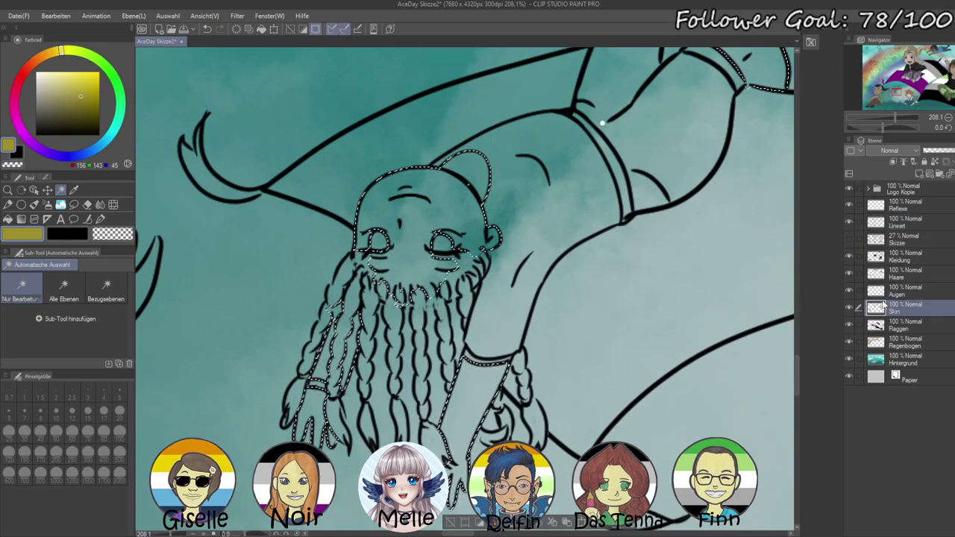
left_click(36, 66)
left_click_drag(36, 67, 31, 67)
left_click_drag(63, 103, 51, 110)
key("alt+Delete")
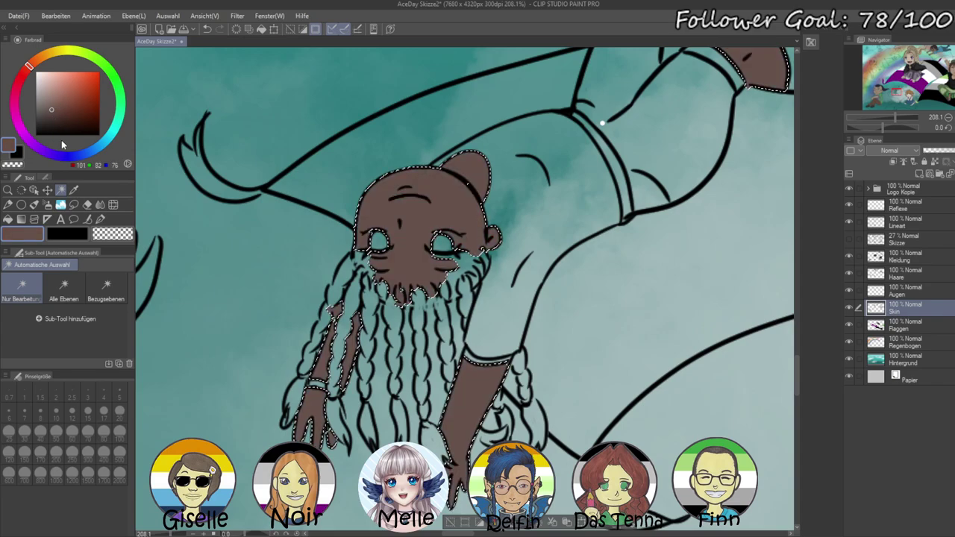
key("ctrl+d")
- Paint the uncovered skin along the figure's hairline and beside the eyes dark brown with the pen at size 10
left_click_drag(895, 117, 901, 118)
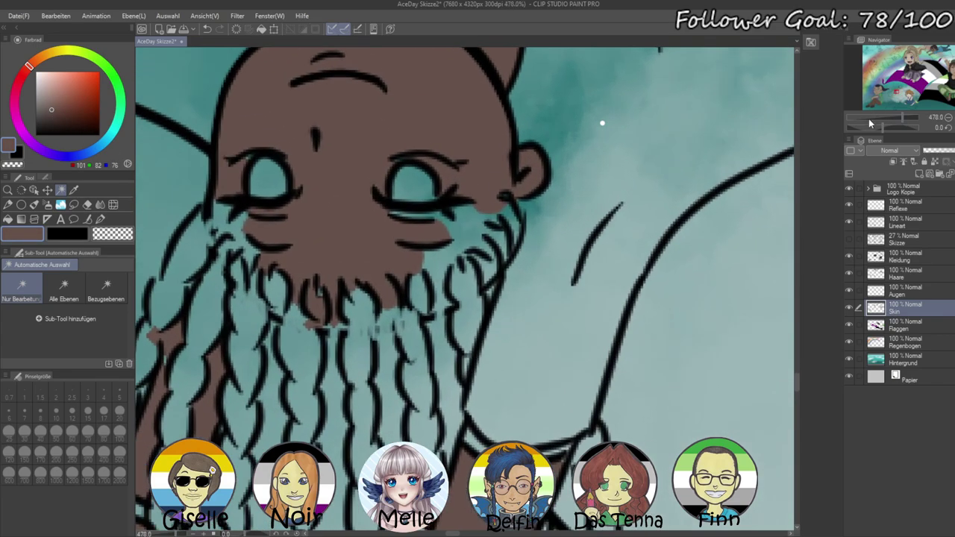
left_click(100, 219)
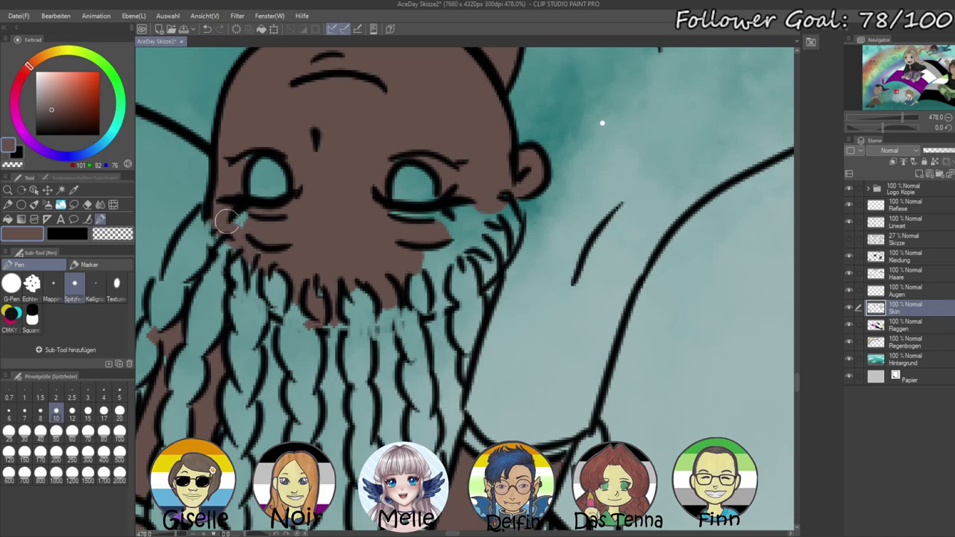
mouse_move(289, 275)
left_mouse_down()
mouse_move(321, 320)
mouse_move(279, 288)
mouse_move(356, 305)
mouse_move(333, 293)
mouse_move(309, 319)
mouse_move(453, 289)
mouse_move(462, 265)
mouse_move(410, 288)
mouse_move(432, 262)
mouse_move(410, 296)
left_mouse_up()
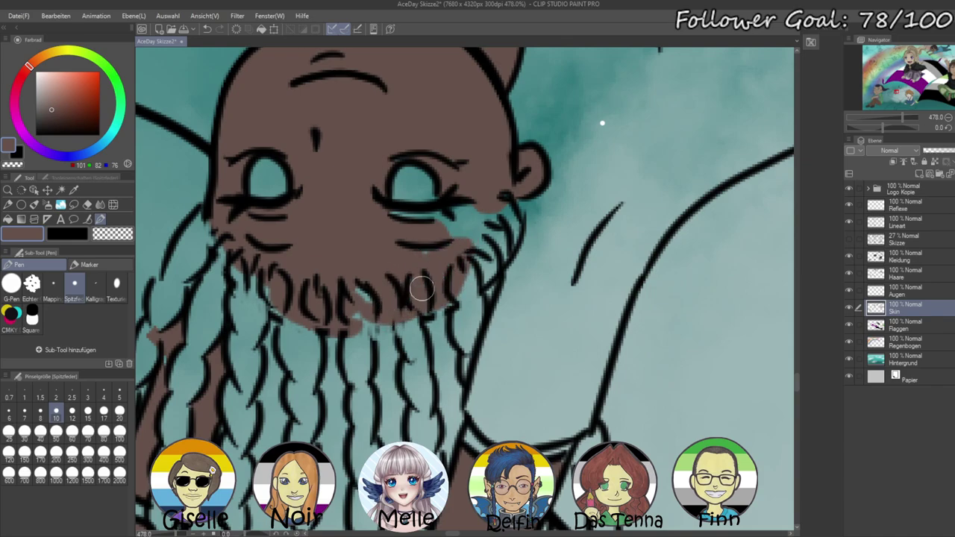
left_click_drag(335, 306, 410, 293)
mouse_move(420, 224)
left_mouse_down()
mouse_move(475, 192)
mouse_move(468, 208)
mouse_move(481, 192)
mouse_move(484, 247)
mouse_move(494, 256)
mouse_move(508, 223)
mouse_move(486, 266)
left_mouse_up()
left_click_drag(484, 129, 467, 316)
- Clean up the brown spilling past the outlines at the leg and hands, using the transparent colour
left_click_drag(582, 150, 223, 257)
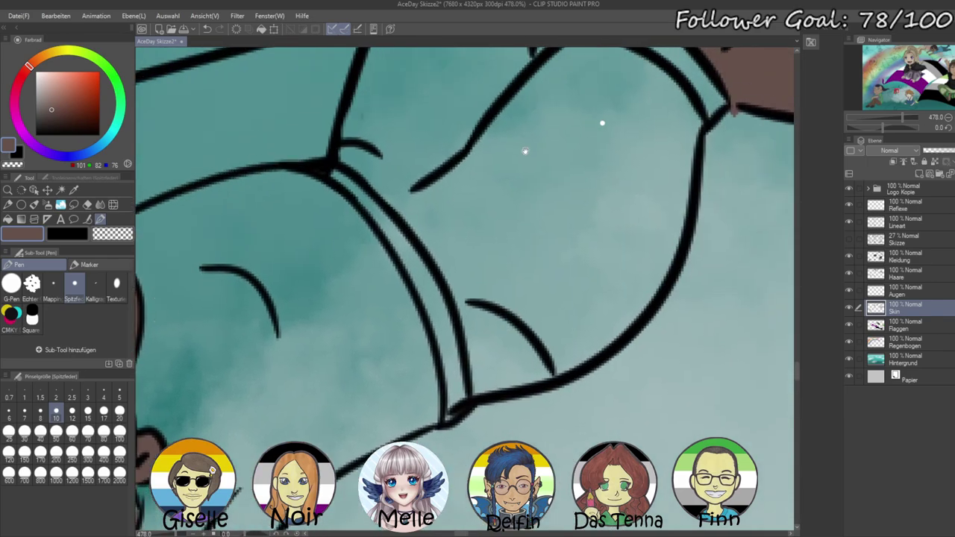
left_click_drag(641, 82, 358, 386)
key("c")
left_click_drag(398, 305, 423, 461)
left_click_drag(355, 430, 526, 284)
left_click_drag(365, 455, 526, 134)
left_click_drag(373, 462, 562, 279)
key("c")
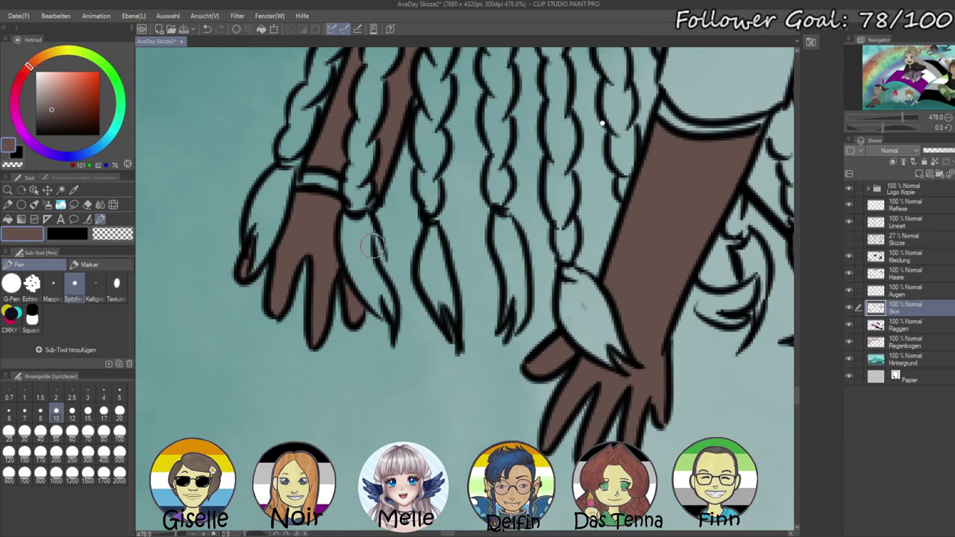
- Erase the brown spill from the braid beside the far arm and touch up the skin around the braids
left_click_drag(369, 181, 354, 298)
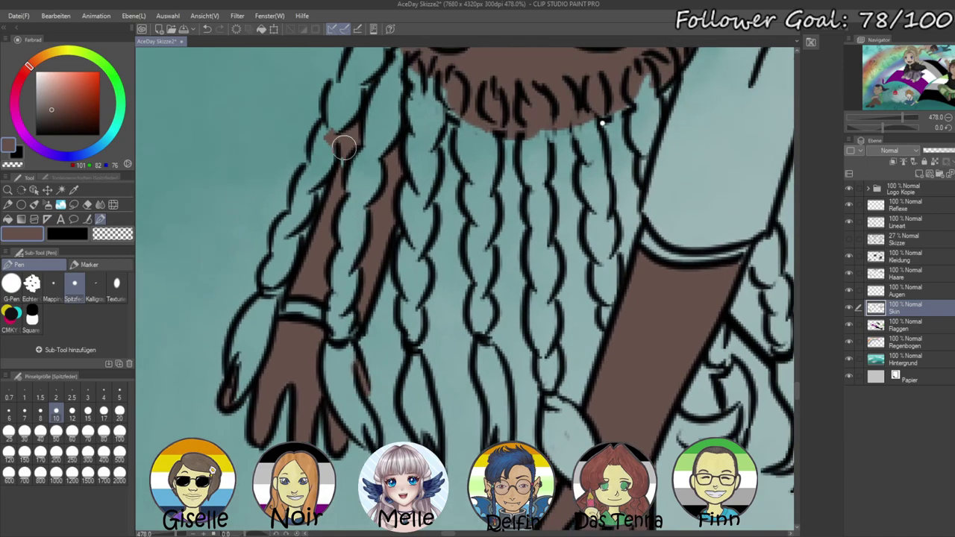
key("c")
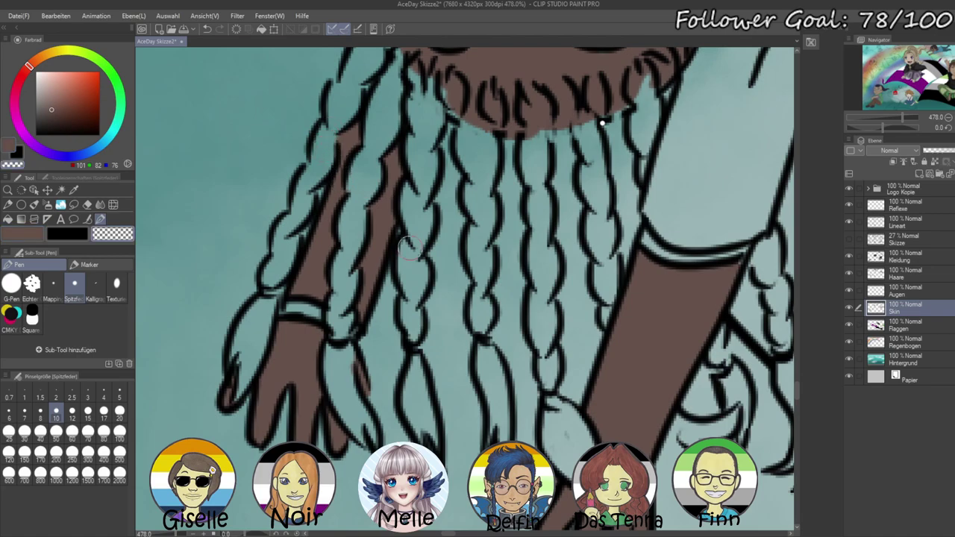
left_click_drag(411, 220, 396, 305)
key("c")
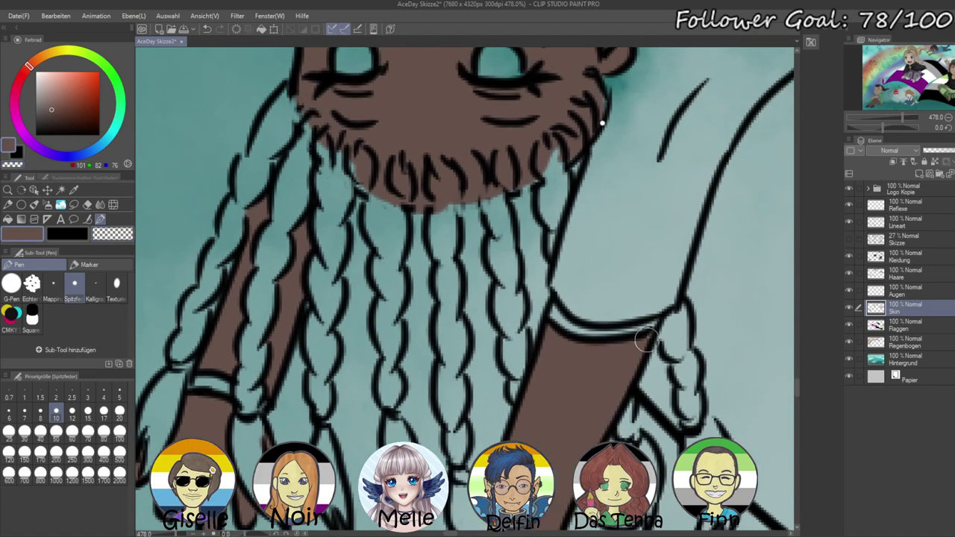
left_click_drag(584, 240, 565, 381)
left_click_drag(578, 321, 611, 269)
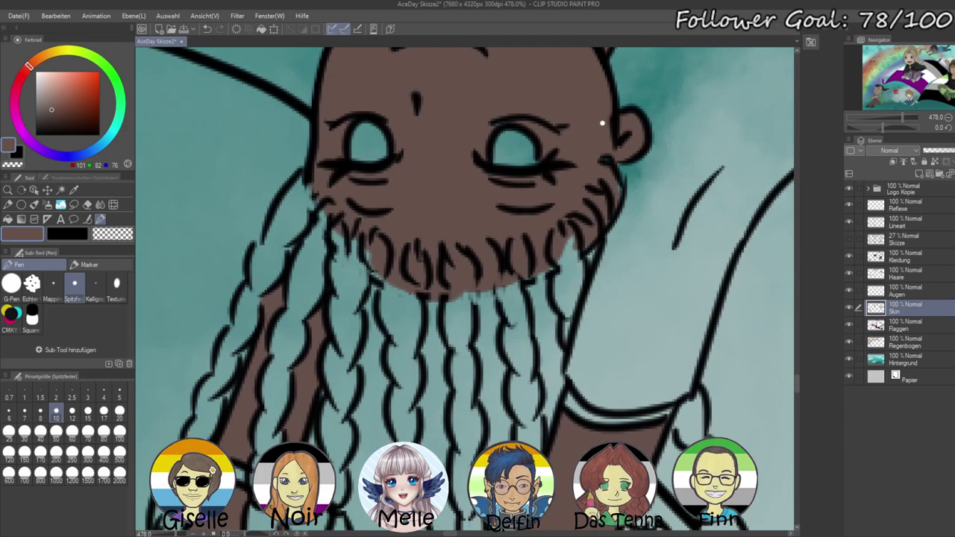
- Paint the root of the outermost braid blackish brown (RGB 37, 31, 29) on the Haare layer
left_click(901, 273)
left_click(52, 121)
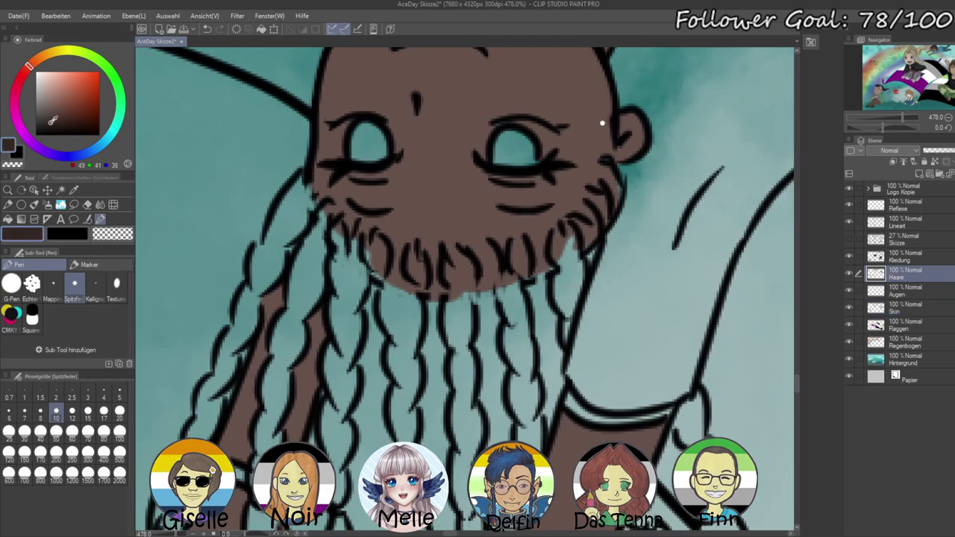
left_click(49, 126)
mouse_move(296, 184)
left_mouse_down()
mouse_move(312, 218)
mouse_move(309, 190)
left_mouse_up()
left_click(899, 222)
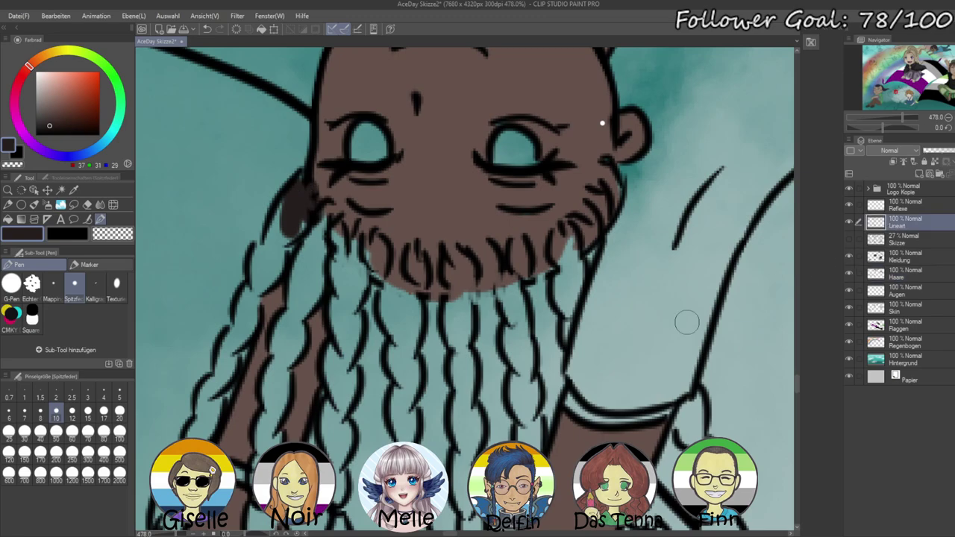
left_click(61, 192)
left_click(258, 259)
left_click(297, 320)
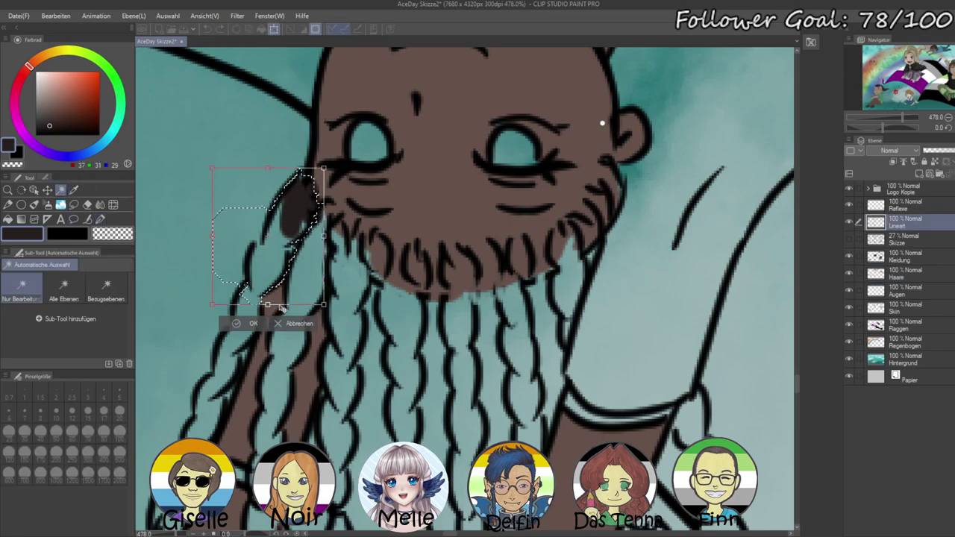
left_click(300, 324)
left_click(100, 219)
key("ctrl+d")
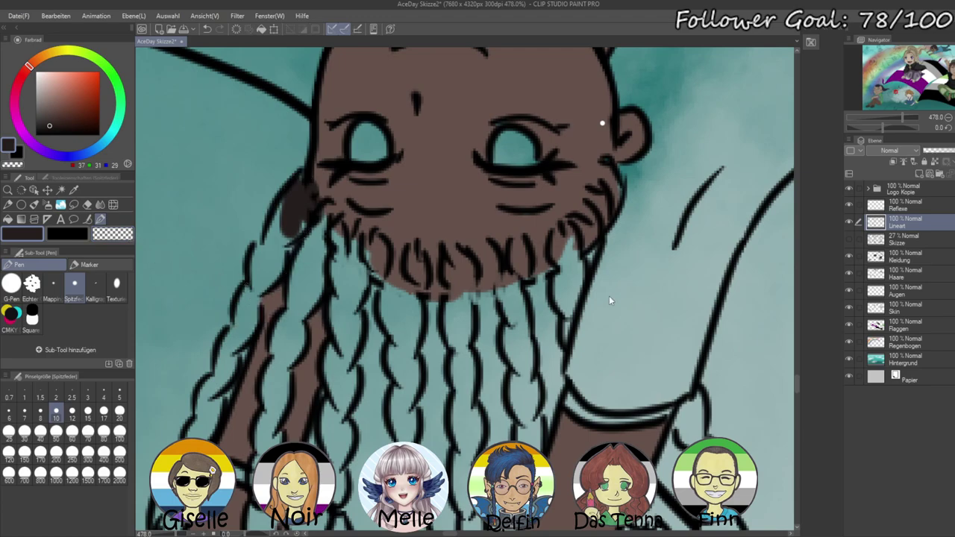
- Paint the outermost braid's upper part and the braid crossing the far arm blackish brown on the Haare layer
left_click(904, 275)
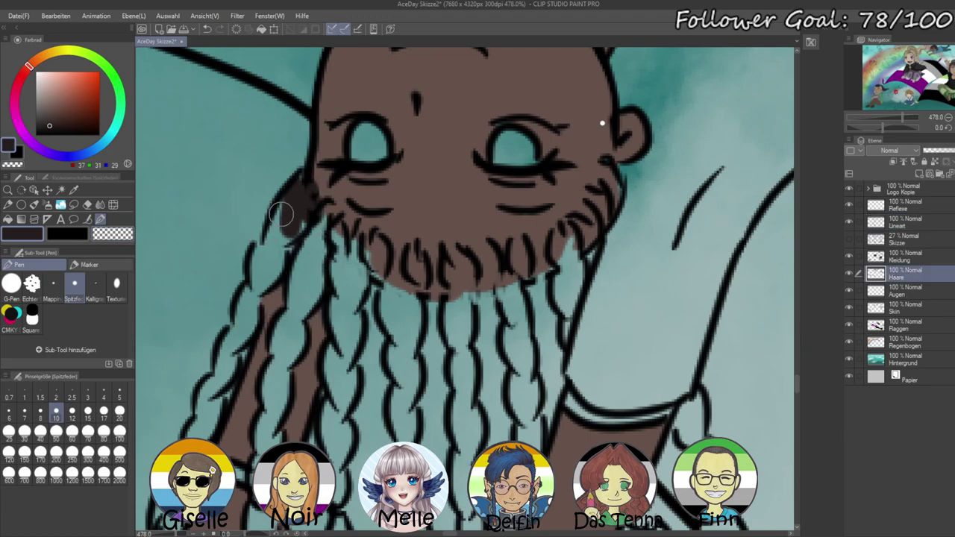
left_click_drag(280, 215, 267, 261)
mouse_move(295, 223)
left_mouse_down()
mouse_move(300, 193)
mouse_move(330, 219)
mouse_move(314, 298)
mouse_move(301, 314)
left_mouse_up()
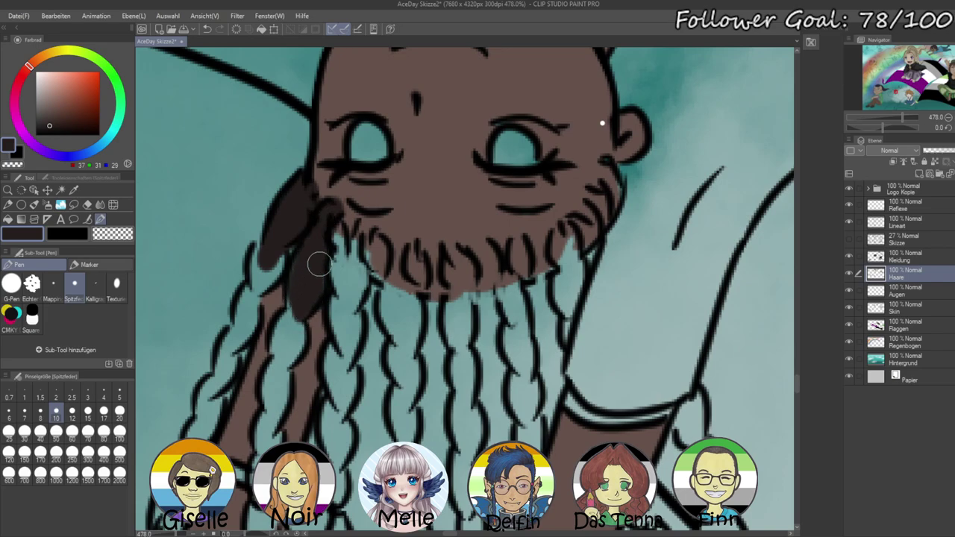
scroll(295, 237, "down", 3)
mouse_move(335, 153)
left_mouse_down()
mouse_move(335, 200)
mouse_move(308, 246)
left_mouse_up()
mouse_move(331, 195)
left_mouse_down()
mouse_move(317, 257)
mouse_move(331, 240)
mouse_move(300, 320)
mouse_move(323, 234)
mouse_move(341, 228)
mouse_move(337, 251)
mouse_move(354, 195)
left_mouse_up()
scroll(324, 234, "down", 3)
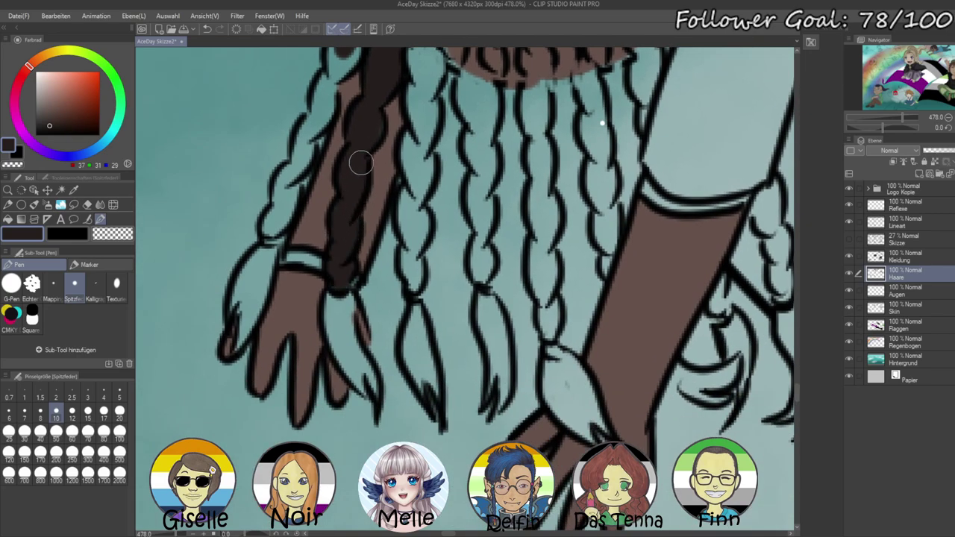
- Paint the loose end of the braid at the far hand and the rest of the outermost braid blackish brown
mouse_move(351, 294)
left_mouse_down()
mouse_move(338, 327)
mouse_move(339, 282)
mouse_move(346, 342)
mouse_move(334, 330)
mouse_move(363, 393)
mouse_move(372, 387)
mouse_move(343, 325)
mouse_move(352, 321)
mouse_move(347, 276)
left_mouse_up()
mouse_move(266, 253)
left_mouse_down()
mouse_move(236, 299)
mouse_move(247, 285)
mouse_move(240, 335)
mouse_move(252, 305)
mouse_move(235, 352)
mouse_move(288, 189)
mouse_move(263, 240)
mouse_move(266, 229)
mouse_move(294, 155)
mouse_move(278, 191)
mouse_move(293, 181)
mouse_move(309, 114)
mouse_move(307, 138)
left_mouse_up()
scroll(322, 194, "up", 3)
scroll(322, 194, "up", 2)
left_click_drag(299, 249, 325, 206)
mouse_move(301, 252)
left_mouse_down()
mouse_move(343, 128)
mouse_move(339, 163)
left_mouse_up()
- Paint the next two braids beside the far arm blackish brown from the hairline to their loose ends
mouse_move(407, 131)
left_mouse_down()
mouse_move(418, 192)
mouse_move(430, 128)
mouse_move(431, 202)
mouse_move(417, 204)
mouse_move(413, 135)
mouse_move(415, 276)
mouse_move(425, 224)
mouse_move(399, 292)
mouse_move(413, 249)
mouse_move(414, 310)
mouse_move(377, 231)
mouse_move(379, 199)
mouse_move(389, 262)
mouse_move(383, 210)
mouse_move(391, 248)
mouse_move(377, 203)
mouse_move(387, 262)
mouse_move(375, 243)
mouse_move(383, 304)
left_mouse_up()
mouse_move(386, 345)
left_mouse_down()
mouse_move(400, 420)
mouse_move(378, 326)
mouse_move(399, 389)
left_mouse_up()
left_click_drag(446, 118, 330, 267)
mouse_move(305, 200)
left_mouse_down()
mouse_move(343, 310)
mouse_move(331, 254)
mouse_move(352, 241)
mouse_move(343, 336)
mouse_move(334, 321)
mouse_move(325, 375)
mouse_move(331, 345)
left_mouse_up()
mouse_move(334, 418)
left_mouse_down()
mouse_move(351, 294)
mouse_move(356, 455)
mouse_move(381, 332)
left_mouse_up()
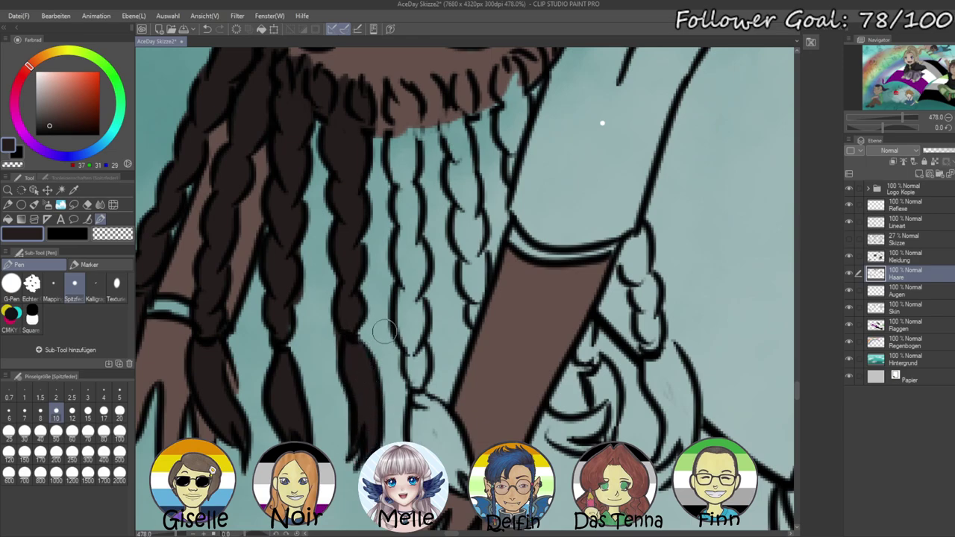
- Paint the braid whose loose end lies on the near hand blackish brown, including its tuft
left_click_drag(388, 174, 335, 228)
mouse_move(340, 144)
left_mouse_down()
mouse_move(322, 153)
mouse_move(349, 250)
mouse_move(358, 213)
mouse_move(351, 140)
mouse_move(358, 303)
mouse_move(358, 279)
mouse_move(364, 348)
mouse_move(371, 270)
mouse_move(364, 324)
mouse_move(367, 369)
mouse_move(381, 391)
mouse_move(379, 436)
mouse_move(384, 424)
left_mouse_up()
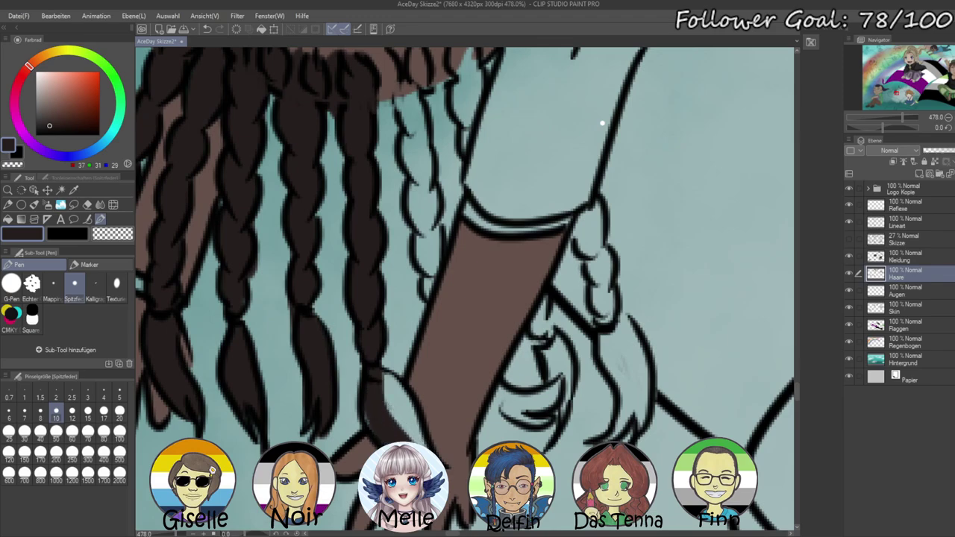
mouse_move(371, 370)
left_mouse_down()
mouse_move(400, 413)
mouse_move(381, 370)
left_mouse_up()
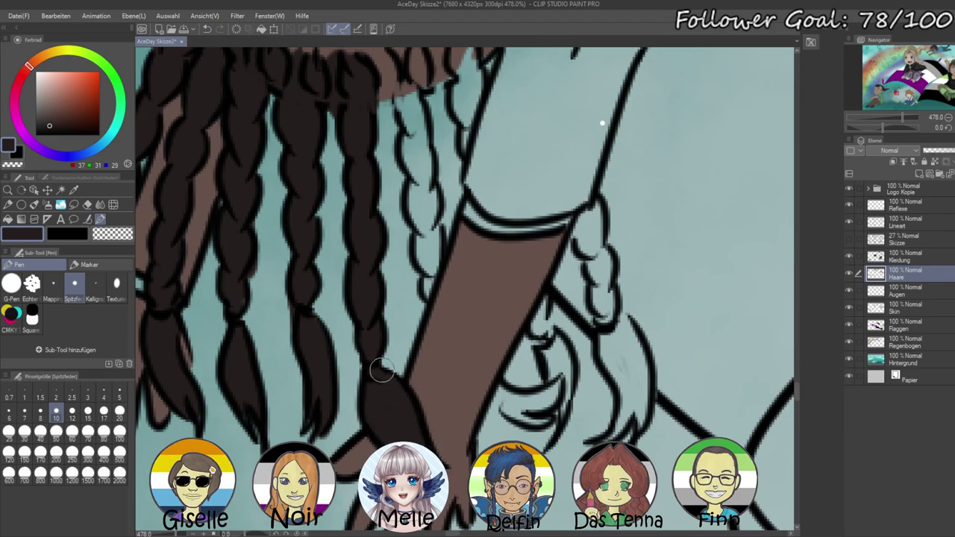
- Touch up the skin at the braid's tip on the near hand with the sampled skin brown on the Skin layer
left_click(903, 309)
left_click(462, 390, "alt")
scroll(448, 396, "down", 3)
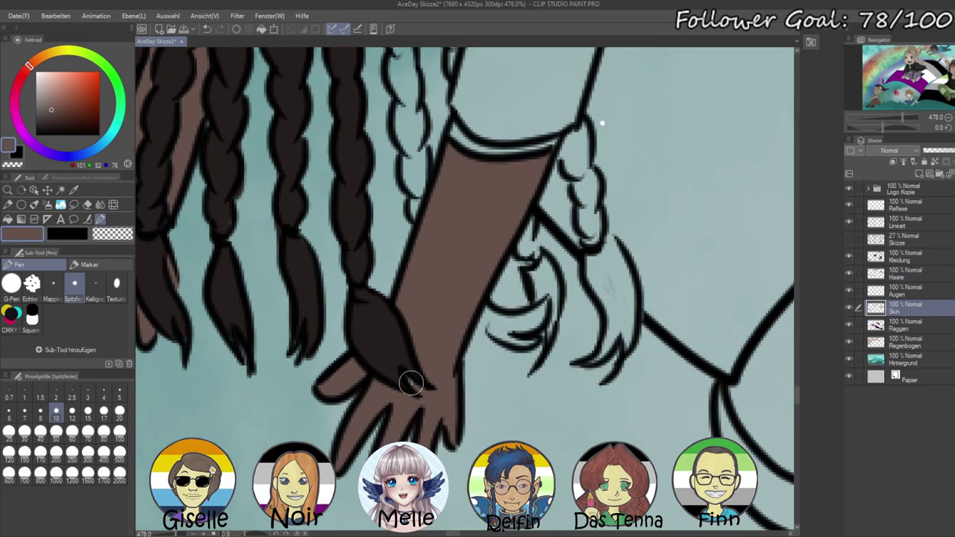
- Paint the braids next to and behind the near arm with the sampled blackish hair colour on the Haare layer
left_click(902, 273)
left_click(332, 171, "alt")
scroll(350, 168, "up", 5)
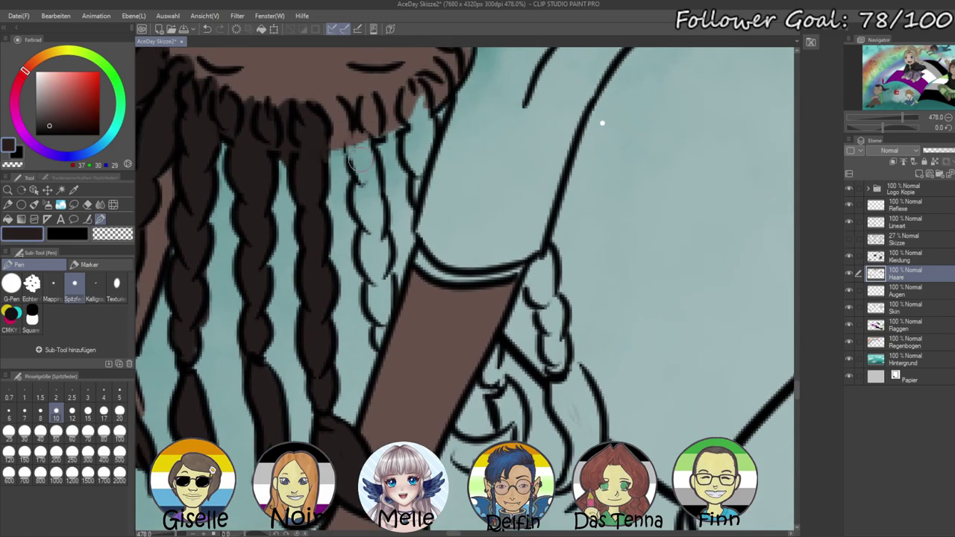
mouse_move(338, 109)
left_mouse_down()
mouse_move(369, 168)
mouse_move(361, 153)
mouse_move(380, 334)
left_mouse_up()
mouse_move(471, 446)
left_mouse_down()
mouse_move(419, 353)
mouse_move(455, 374)
mouse_move(462, 332)
mouse_move(456, 366)
mouse_move(443, 261)
left_mouse_up()
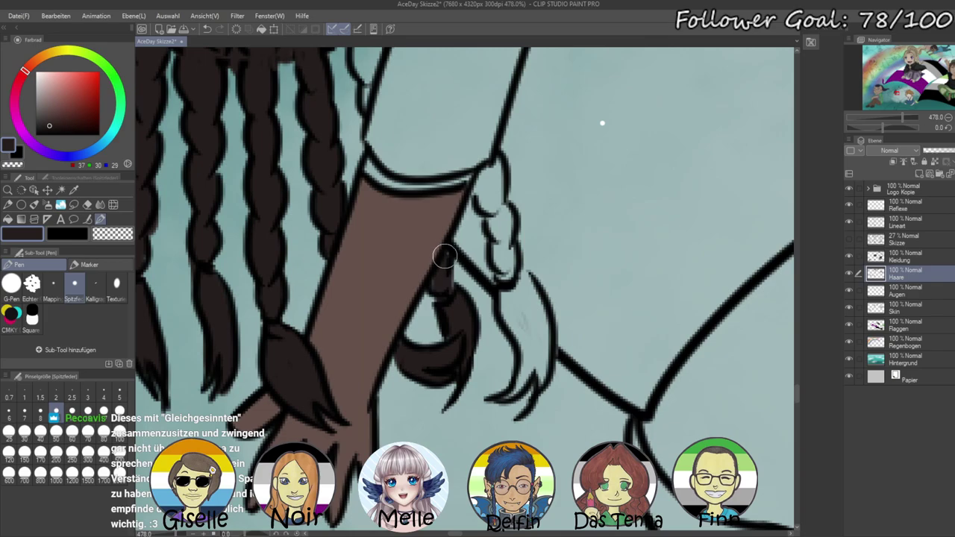
mouse_move(481, 173)
left_mouse_down()
mouse_move(526, 366)
mouse_move(508, 396)
mouse_move(531, 384)
mouse_move(543, 328)
mouse_move(531, 298)
left_mouse_up()
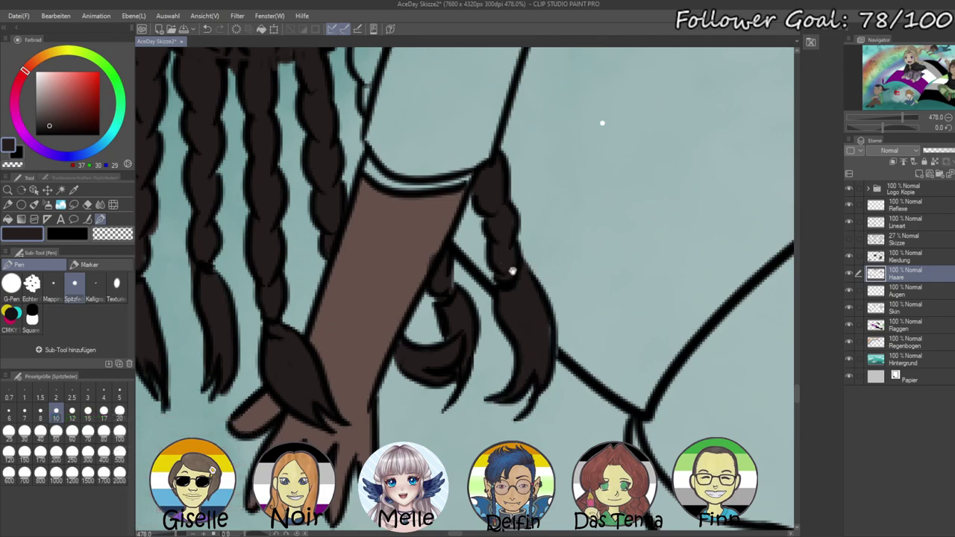
- Fill in the remaining short braid and the hair roots below the ear with the blackish hair colour
left_click_drag(459, 181, 514, 407)
mouse_move(408, 226)
left_mouse_down()
mouse_move(399, 247)
mouse_move(424, 298)
mouse_move(411, 219)
mouse_move(422, 322)
mouse_move(445, 170)
mouse_move(461, 199)
mouse_move(460, 161)
left_mouse_up()
left_click_drag(405, 118, 479, 241)
mouse_move(455, 148)
left_mouse_down()
mouse_move(415, 258)
mouse_move(438, 146)
left_mouse_up()
- Paint the whites of both eyes pinkish white (RGB 230, 213, 210) and undo the last stroke
left_click(41, 77)
mouse_move(254, 250)
left_mouse_down()
mouse_move(253, 275)
mouse_move(285, 257)
mouse_move(293, 264)
mouse_move(299, 245)
mouse_move(290, 242)
mouse_move(303, 275)
left_mouse_up()
mouse_move(392, 267)
left_mouse_down()
mouse_move(403, 244)
mouse_move(428, 237)
mouse_move(462, 260)
mouse_move(441, 252)
mouse_move(456, 260)
mouse_move(456, 247)
left_mouse_up()
key("ctrl+z")
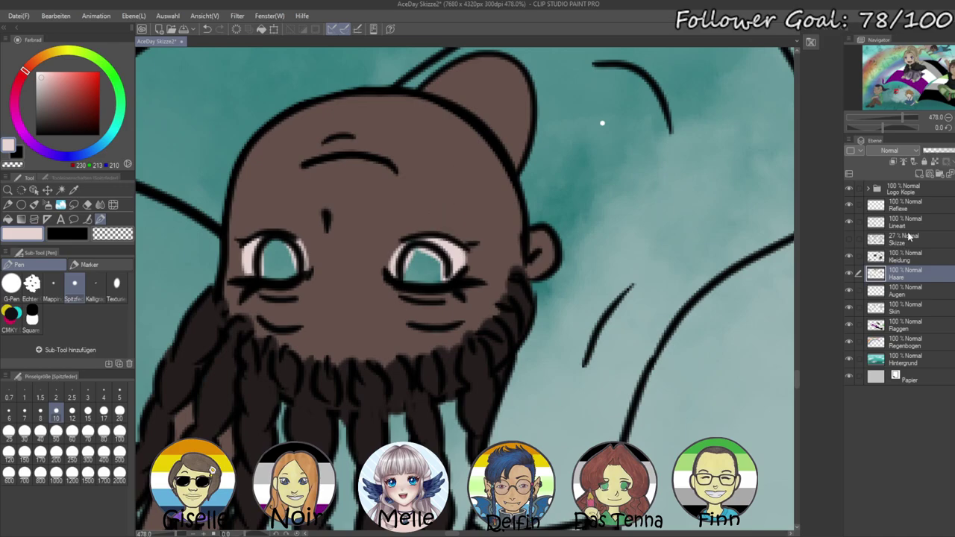
- Try painting the iris of the figure's eye farther from the ear dark brown (RGB 60, 39, 36) on the Augen layer
left_click(907, 222)
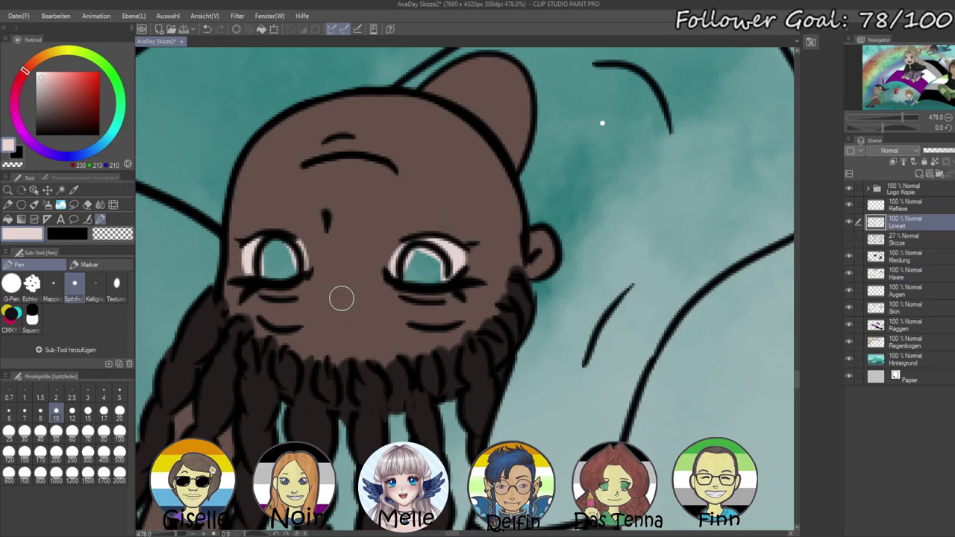
left_click(903, 295)
left_click_drag(55, 113, 62, 120)
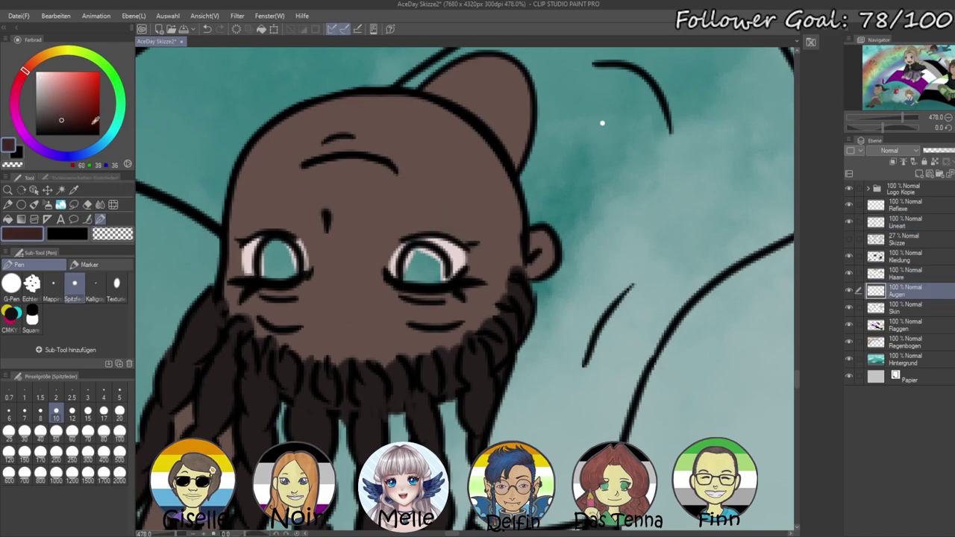
mouse_move(269, 256)
left_mouse_down()
mouse_move(286, 260)
mouse_move(272, 269)
mouse_move(276, 248)
mouse_move(285, 275)
mouse_move(280, 246)
mouse_move(298, 272)
left_mouse_up()
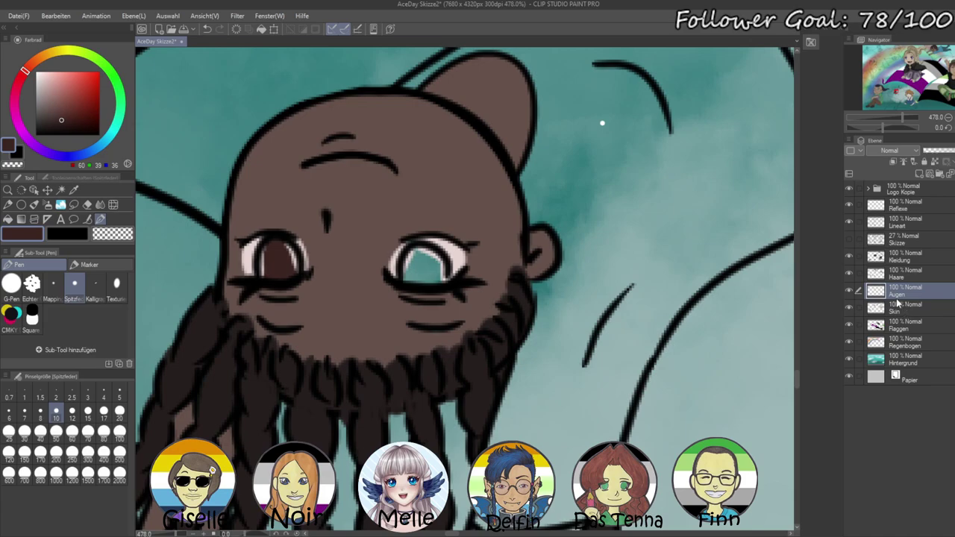
- Undo the dark brown iris and all the pinkish white strokes in both eyes
key("ctrl+z")
key("ctrl+z")
key("ctrl+z")
key("ctrl+z")
key("ctrl+z")
key("ctrl+z")
key("ctrl+z")
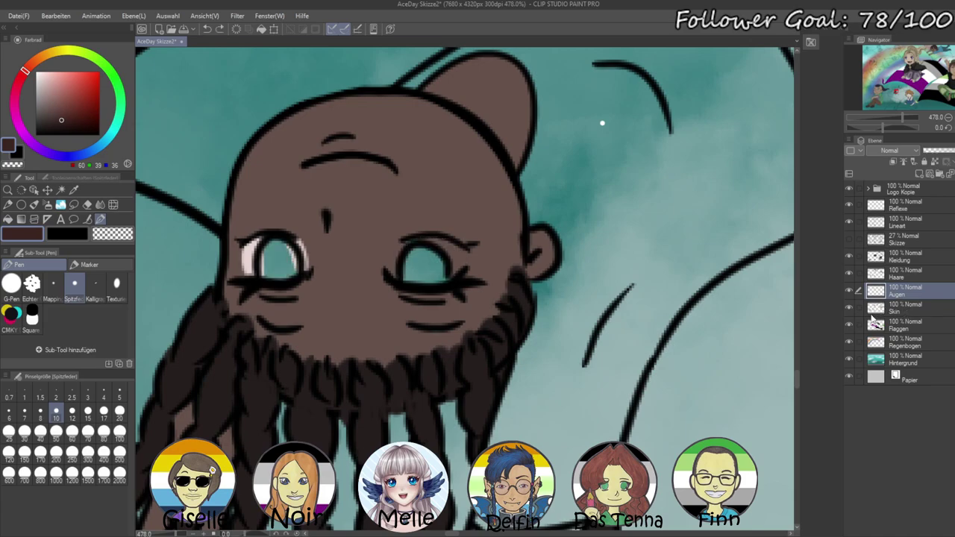
key("ctrl+z")
- Repaint the whites of both eyes pinkish white (RGB 228, 208, 205) on the Skin layer
left_click(902, 308)
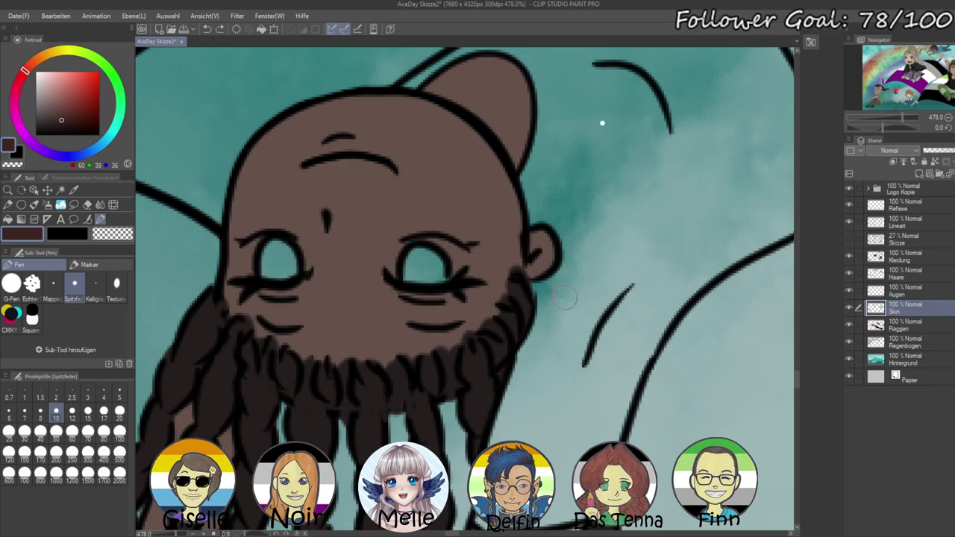
left_click(45, 74)
mouse_move(263, 243)
left_mouse_down()
mouse_move(266, 273)
mouse_move(251, 267)
mouse_move(298, 245)
mouse_move(297, 270)
mouse_move(307, 261)
left_mouse_up()
key("ctrl+z")
mouse_move(413, 251)
left_mouse_down()
mouse_move(396, 279)
mouse_move(409, 248)
mouse_move(453, 258)
mouse_move(444, 244)
mouse_move(462, 261)
left_mouse_up()
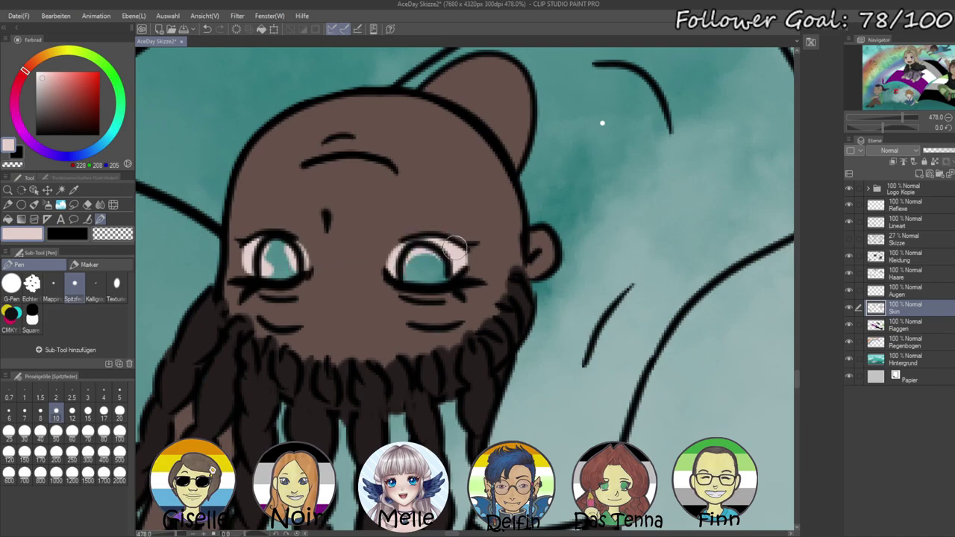
- Paint both irises brown (RGB 85, 60, 47) on the Augen layer
left_click(902, 290)
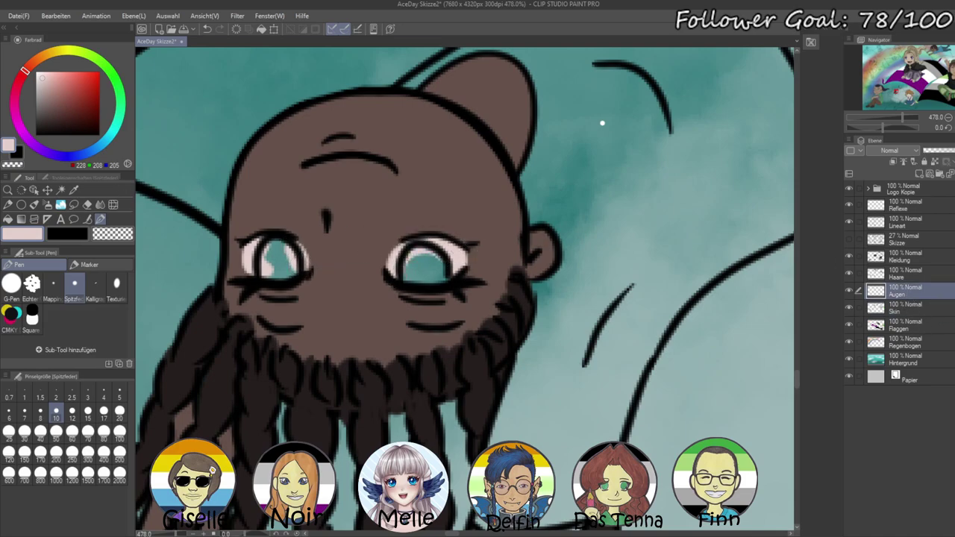
mouse_move(51, 91)
left_mouse_down()
mouse_move(68, 110)
mouse_move(72, 89)
mouse_move(34, 64)
left_mouse_up()
left_click(68, 111)
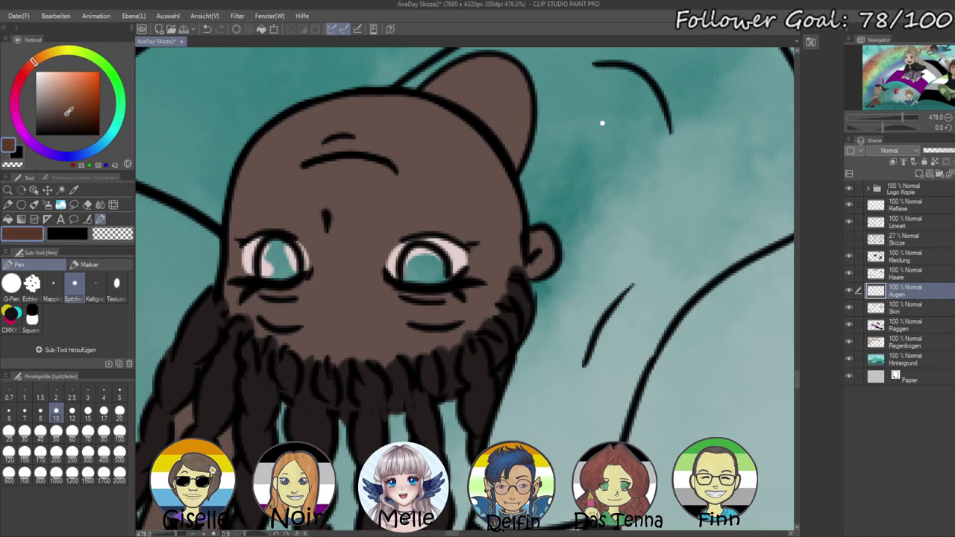
mouse_move(267, 252)
left_mouse_down()
mouse_move(283, 276)
mouse_move(281, 242)
mouse_move(291, 272)
left_mouse_up()
mouse_move(421, 249)
left_mouse_down()
mouse_move(414, 270)
mouse_move(426, 282)
mouse_move(429, 250)
mouse_move(417, 268)
mouse_move(437, 268)
left_mouse_up()
- Paint the wristband on the far arm blackish brown (RGB 29, 19, 13) on the Kleidung layer with a size 5 pen
left_click_drag(900, 117, 892, 115)
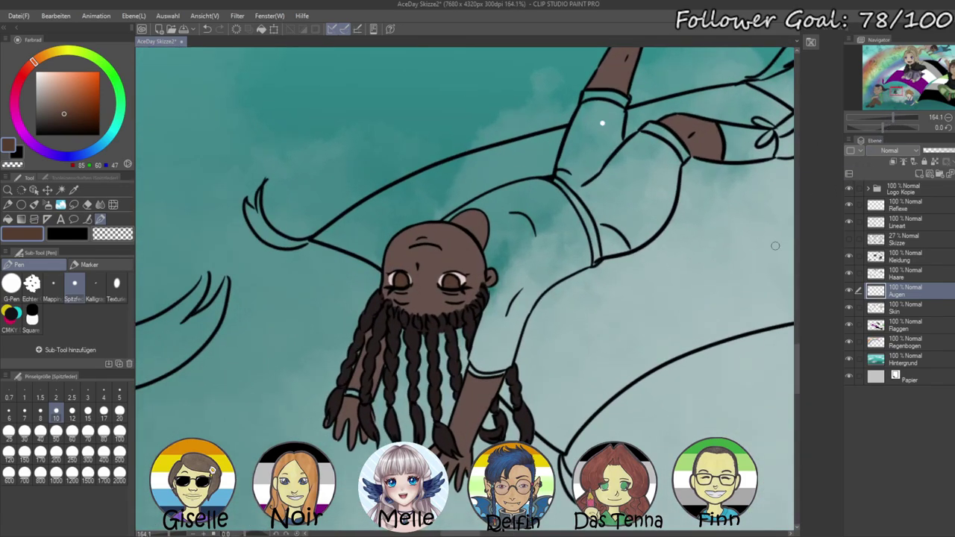
left_click(906, 257)
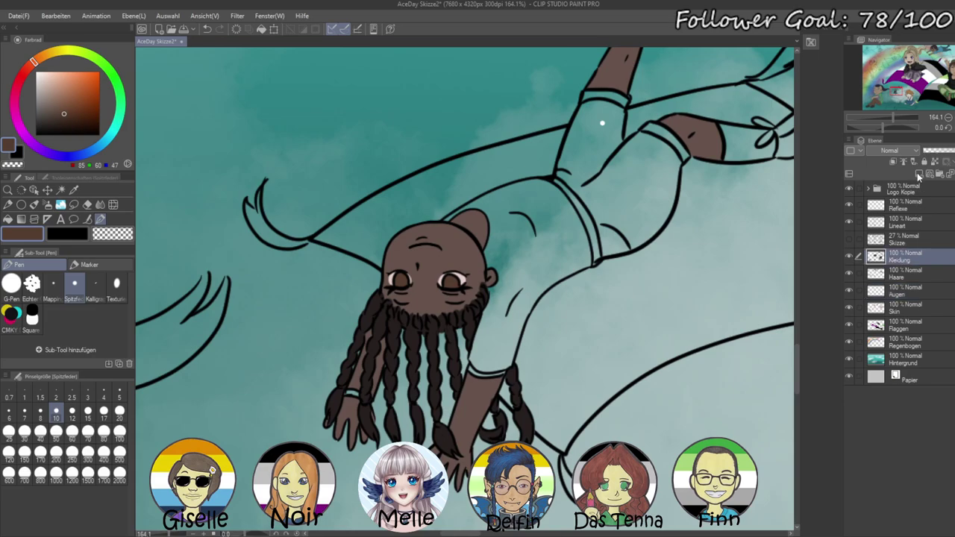
left_click_drag(883, 128, 897, 117)
left_click_drag(623, 286, 754, 324)
left_click_drag(897, 117, 896, 116)
left_click(53, 119)
left_click(354, 270, "alt")
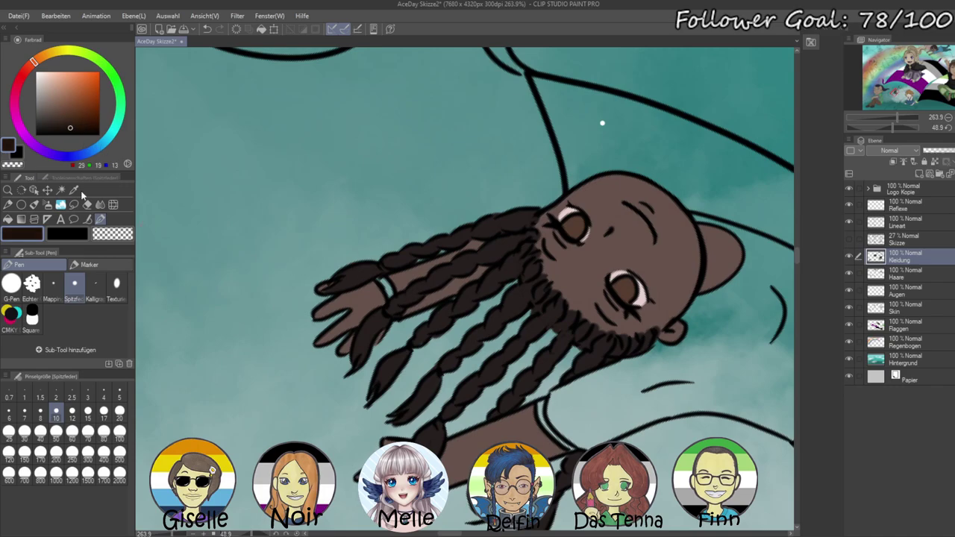
left_click(119, 393)
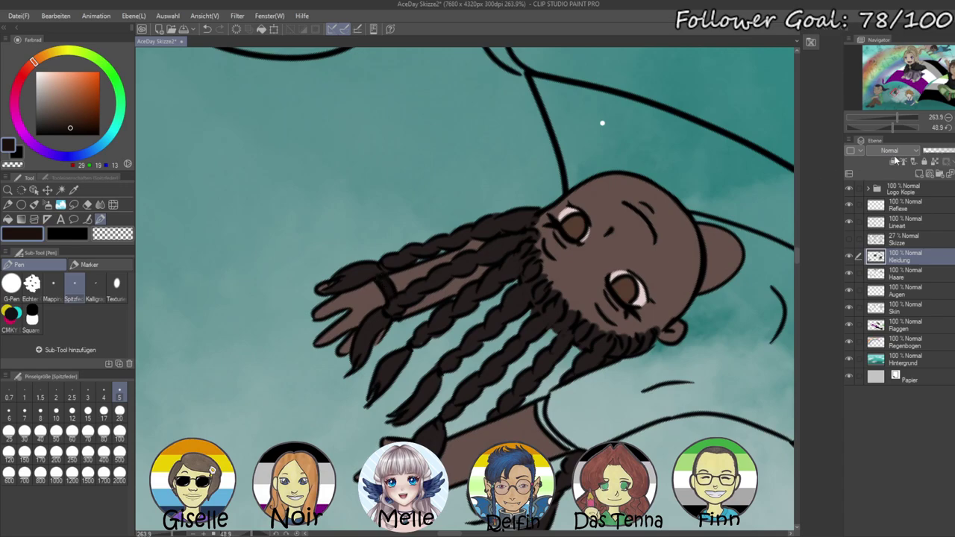
key("ctrl+@")
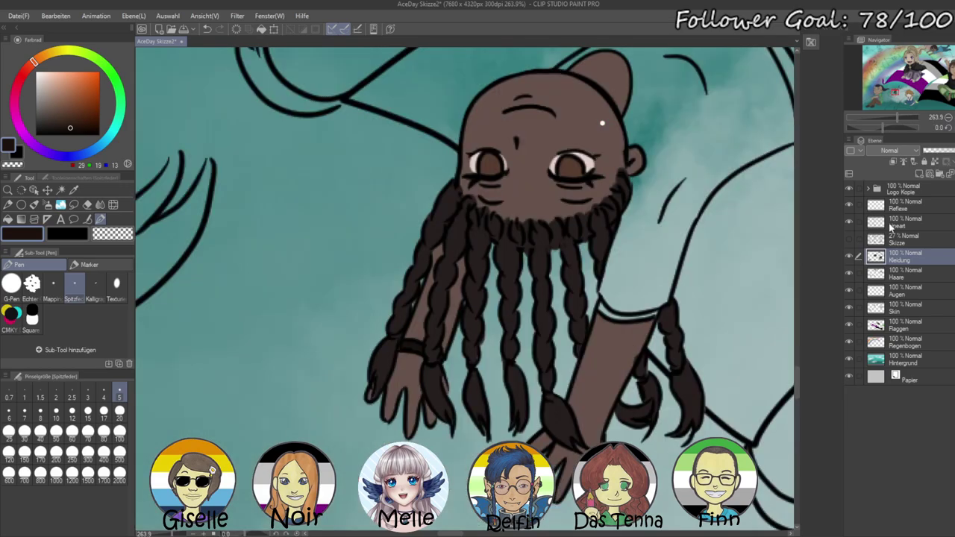
- Fill the shirt and its sleeve cuff with muted pink (RGB 189, 134, 163) on the Kleidung layer, using the Lineart outline for the selection
left_click(915, 219)
left_click_drag(460, 86, 185, 257)
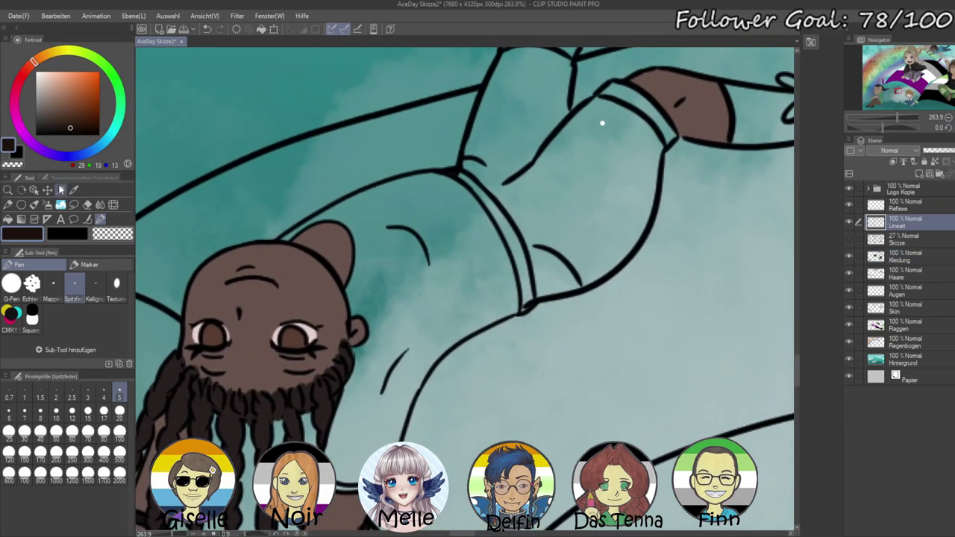
left_click(61, 189)
left_click(450, 303)
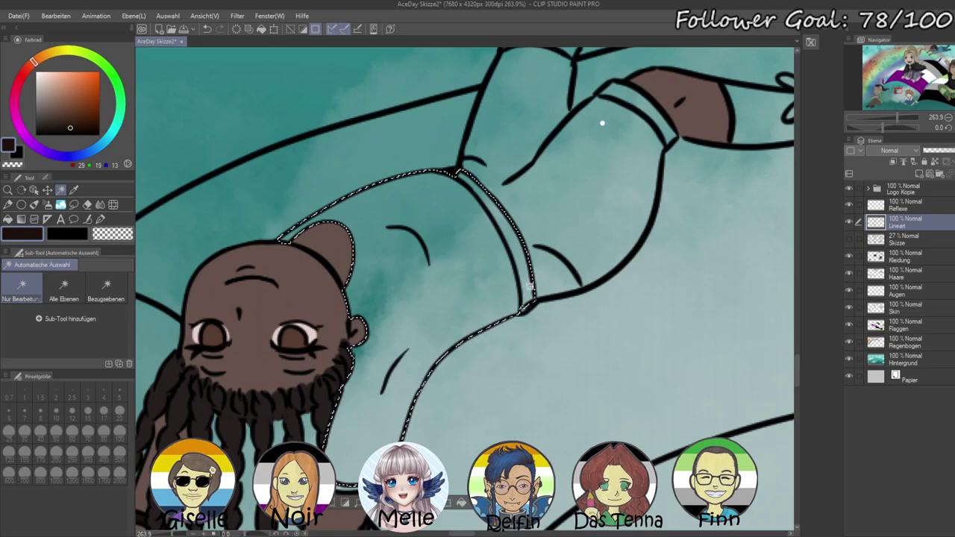
left_click(904, 256)
left_click(14, 106)
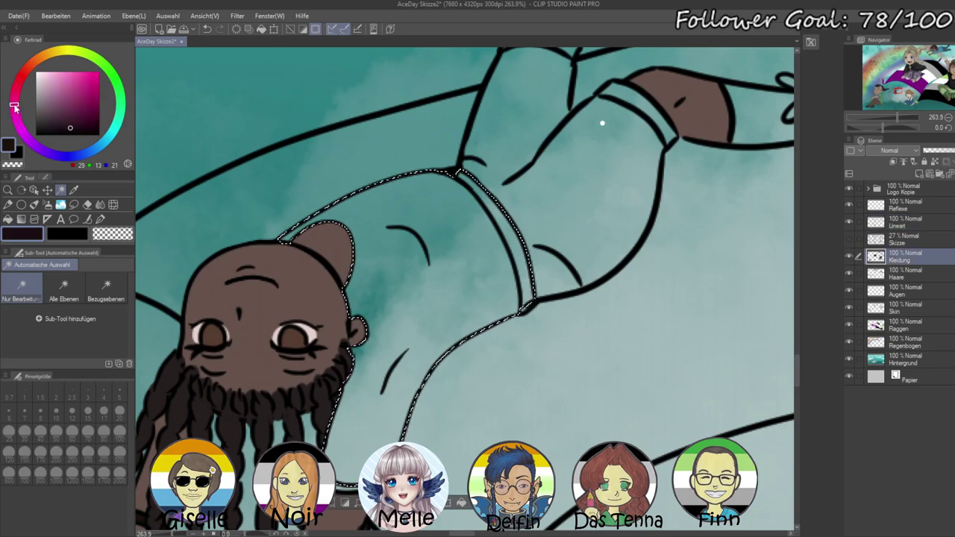
left_click(54, 88)
key("alt+BackSpace")
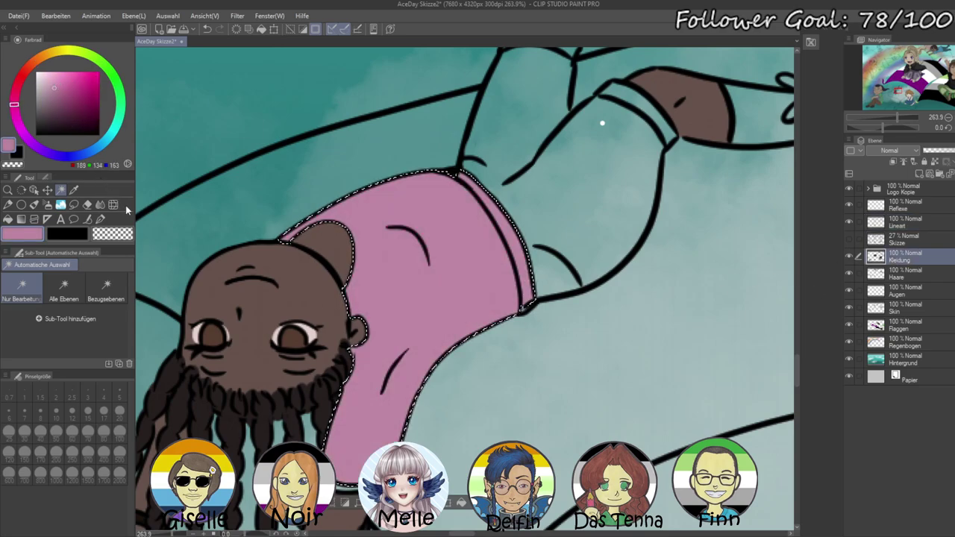
key("ctrl+d")
left_click_drag(274, 346, 327, 205)
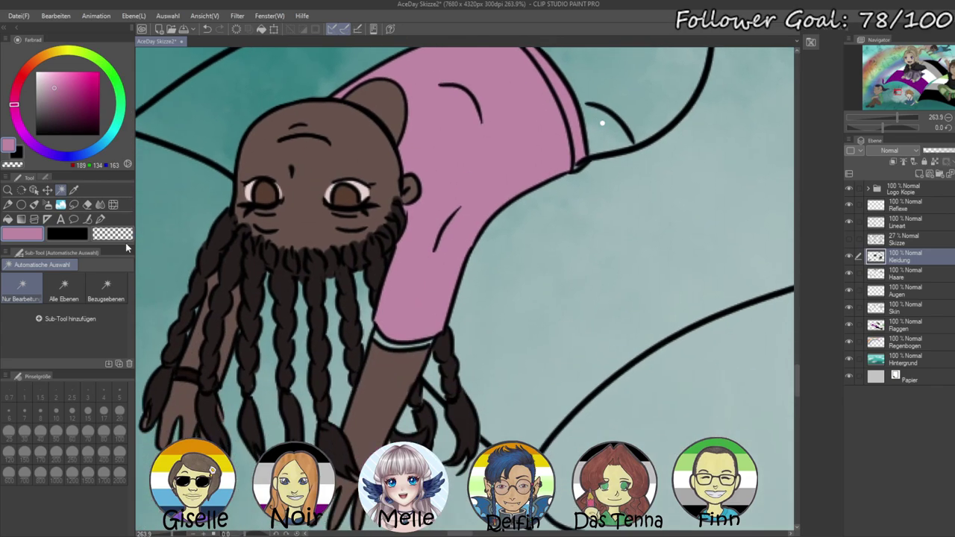
left_click(101, 219)
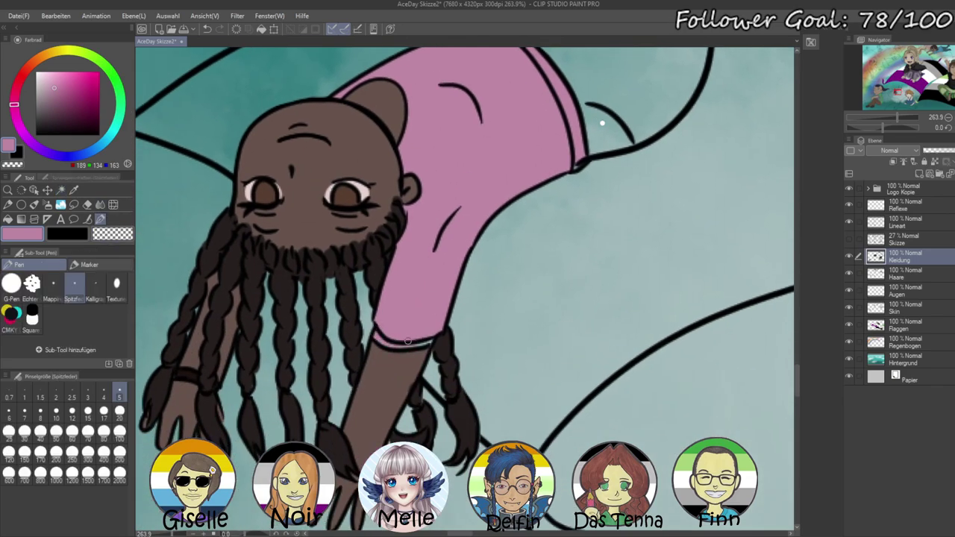
- Select both legs of the shorts from the Lineart layer and fill them greyish blue (RGB 134, 153, 189) on the Kleidung layer
left_click_drag(600, 68, 384, 341)
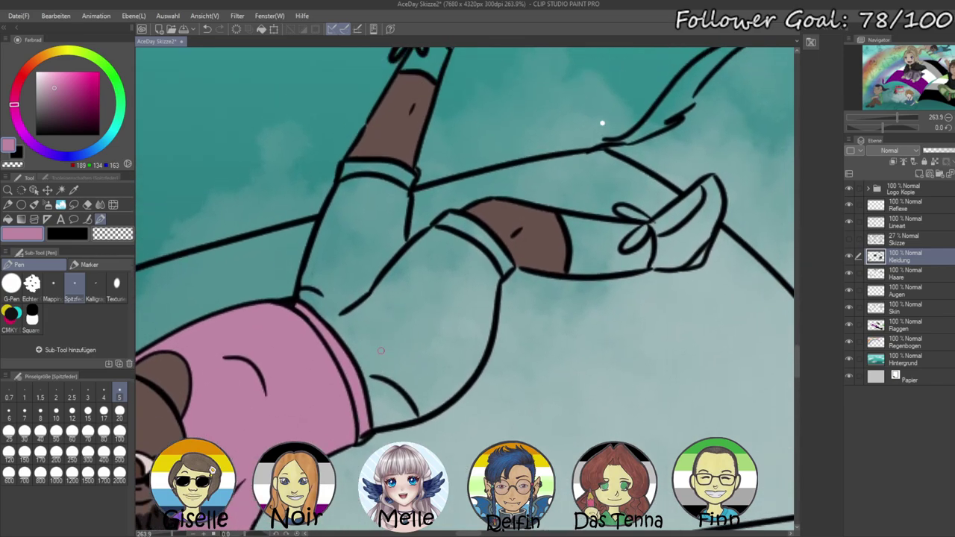
left_click(60, 190)
left_click(900, 223)
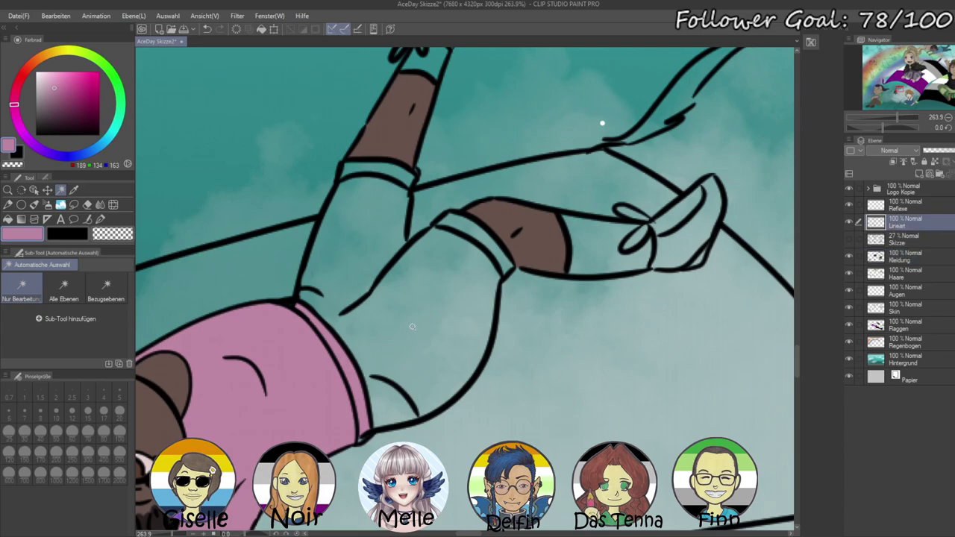
left_click(388, 173)
left_click(390, 171)
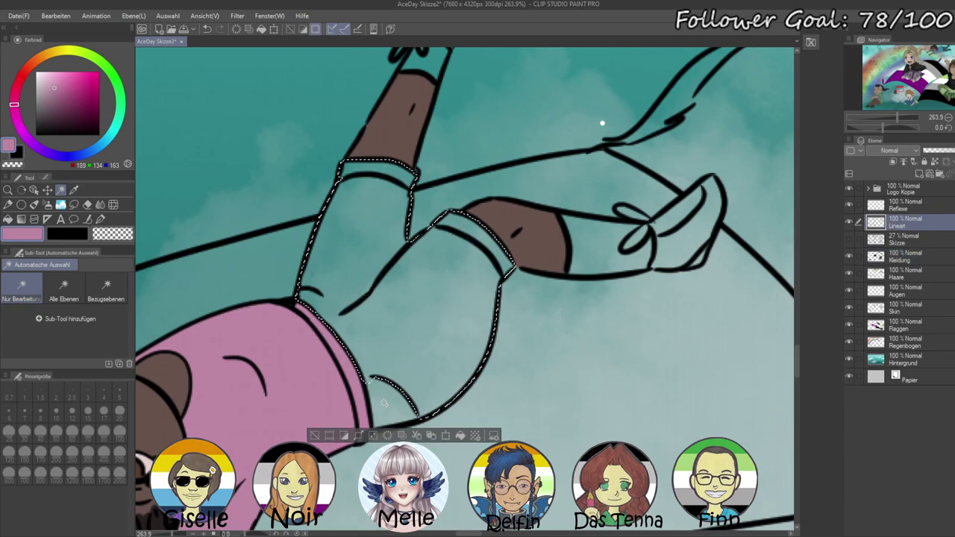
left_click(391, 405)
left_click(865, 257)
left_click(82, 148)
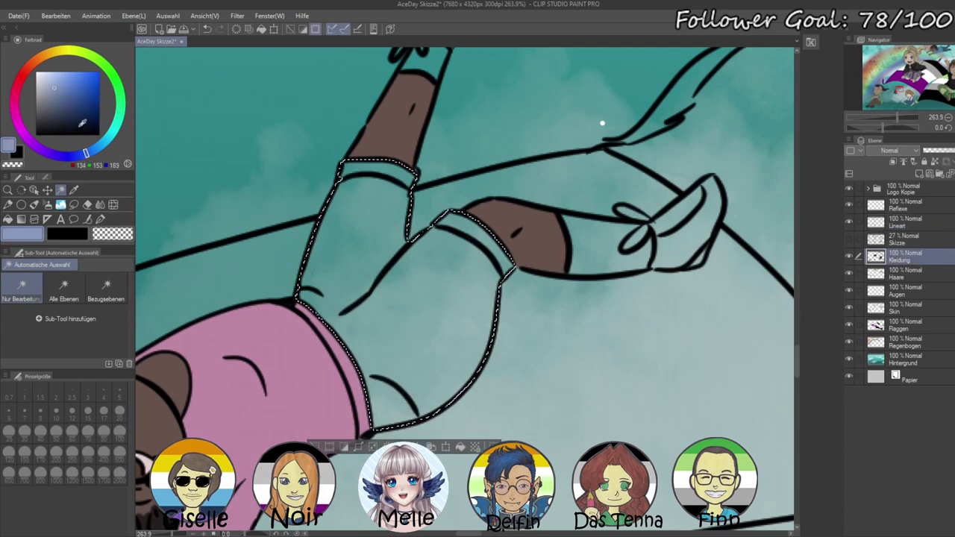
key("alt+BackSpace")
key("ctrl+d")
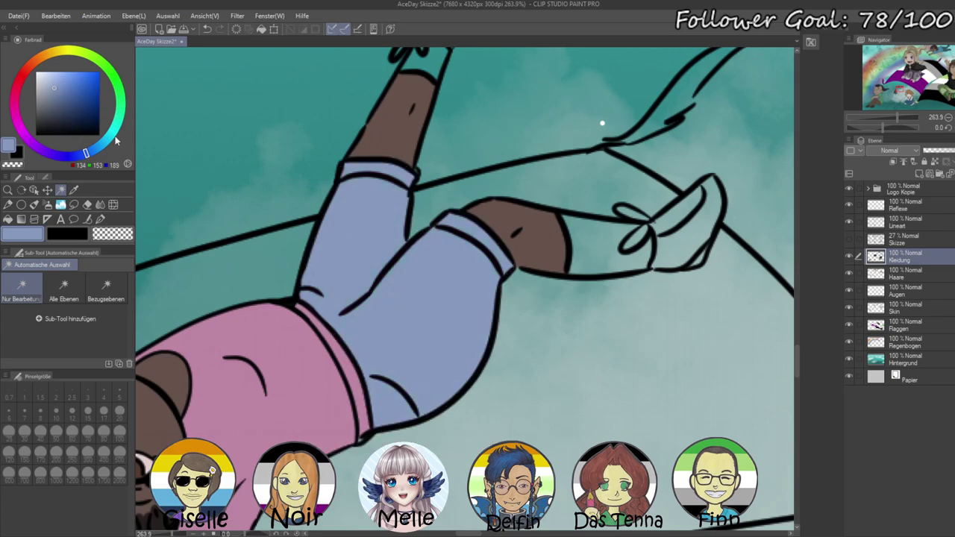
- Select the two sock areas above the shoes from the Lineart layer and make Kleidung the active layer
left_click_drag(457, 214, 427, 267)
left_click(916, 223)
left_click(373, 108)
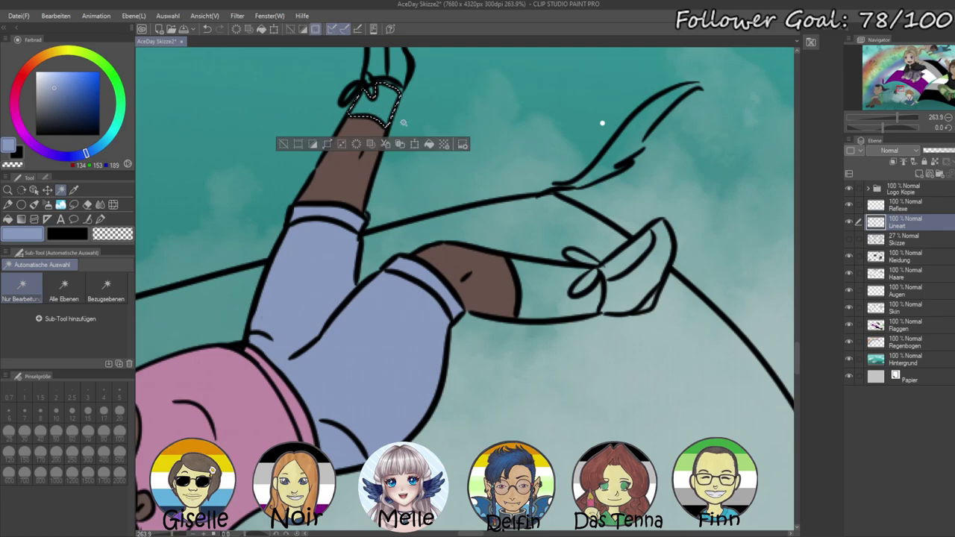
left_click(556, 290, "shift")
left_click(904, 258)
- Try filling the selected socks with the pink sampled from the shirt, and undo the fill and deselection
left_click(255, 445, "alt")
key("alt+Delete")
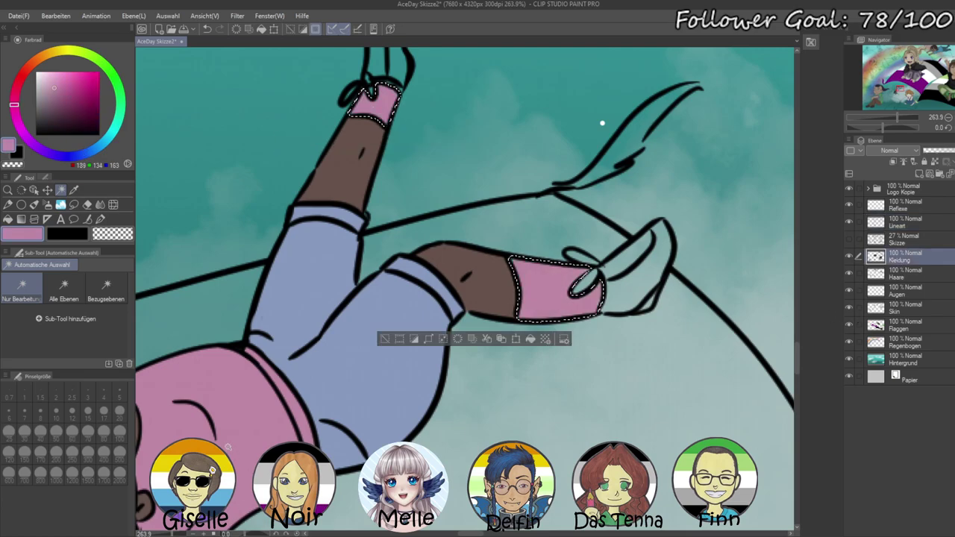
key("ctrl+d")
left_click_drag(486, 278, 455, 325)
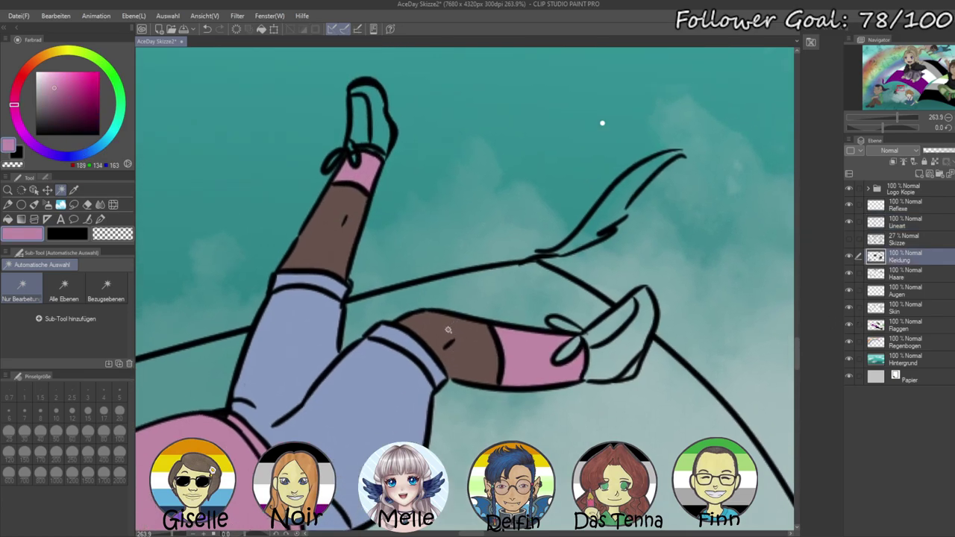
key("ctrl+z")
key("ctrl+z")
- Fill the selected socks light grey (RGB 218, 218, 218) and touch up the gaps inside the shoelace loops with the pen
left_click_drag(39, 75, 39, 75)
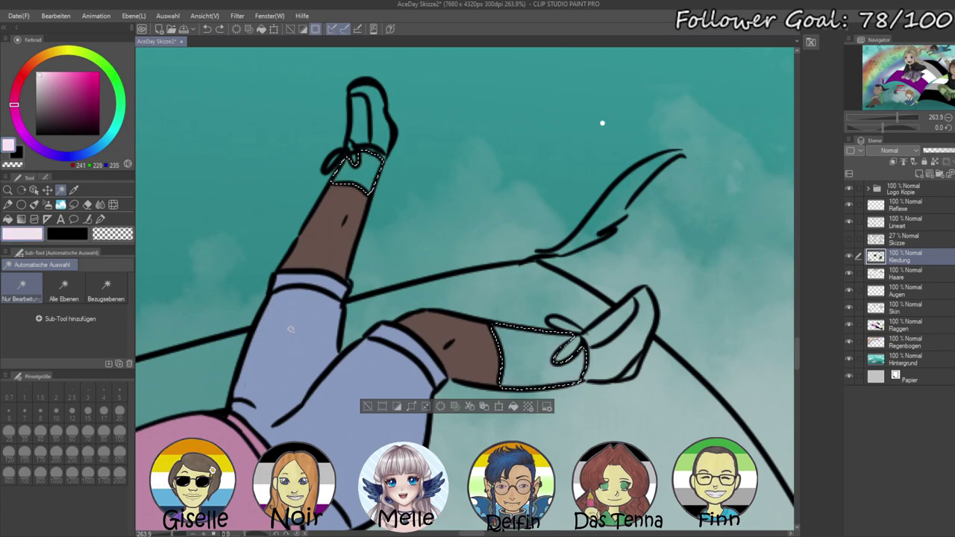
left_click(35, 80)
key("alt+BackSpace")
key("ctrl+d")
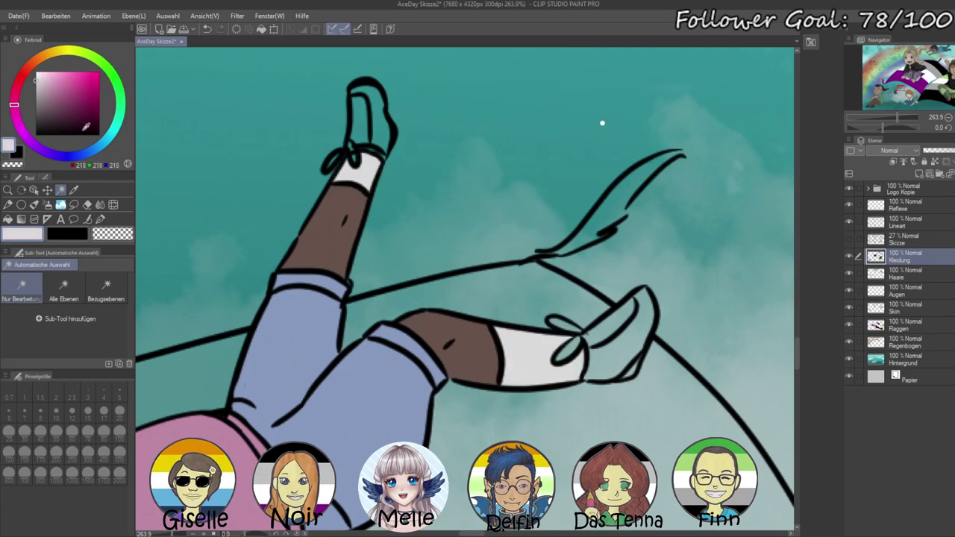
left_click(100, 218)
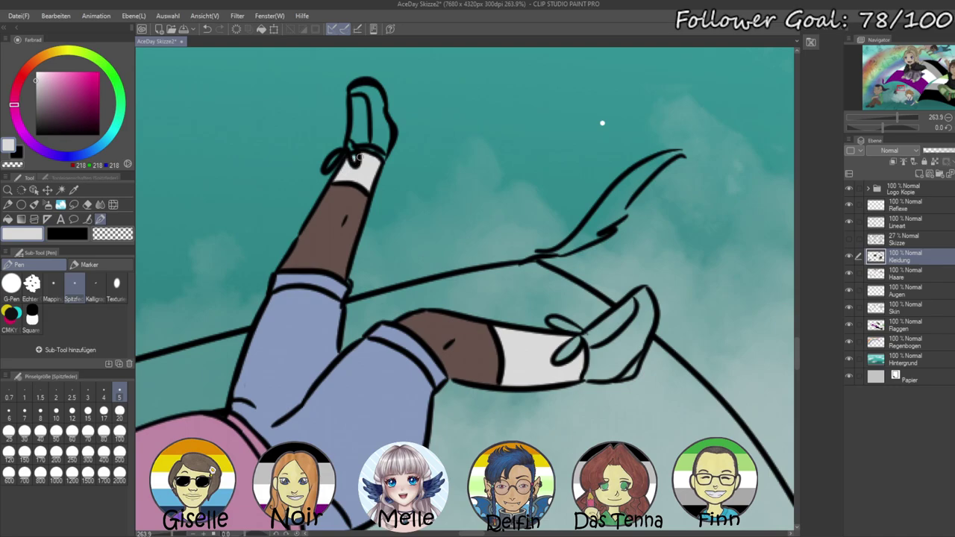
left_click_drag(572, 343, 558, 358)
- Select both shoes from the Lineart layer and fill them with the shirt's sampled pink on the Kleidung layer
left_click(899, 221)
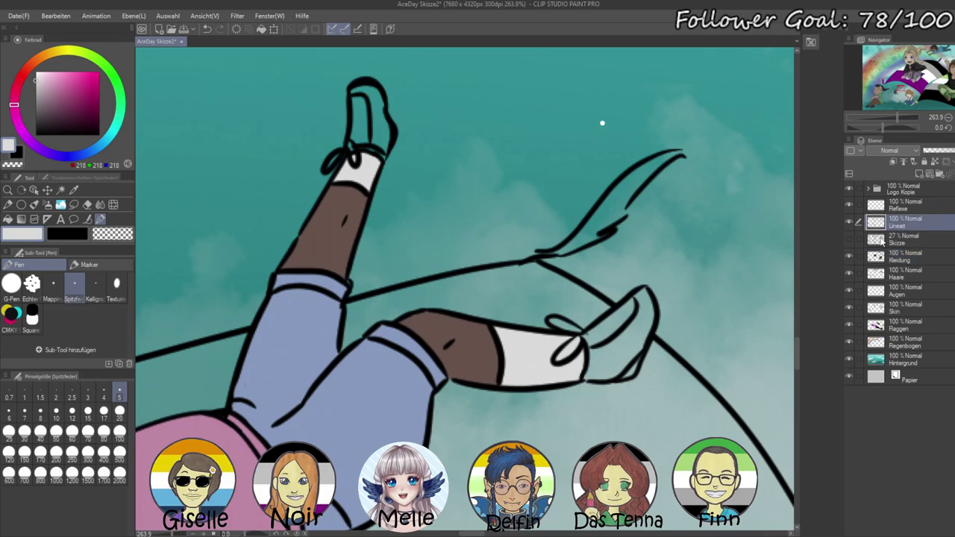
left_click(60, 189)
left_click(377, 131)
left_click(597, 347, "shift")
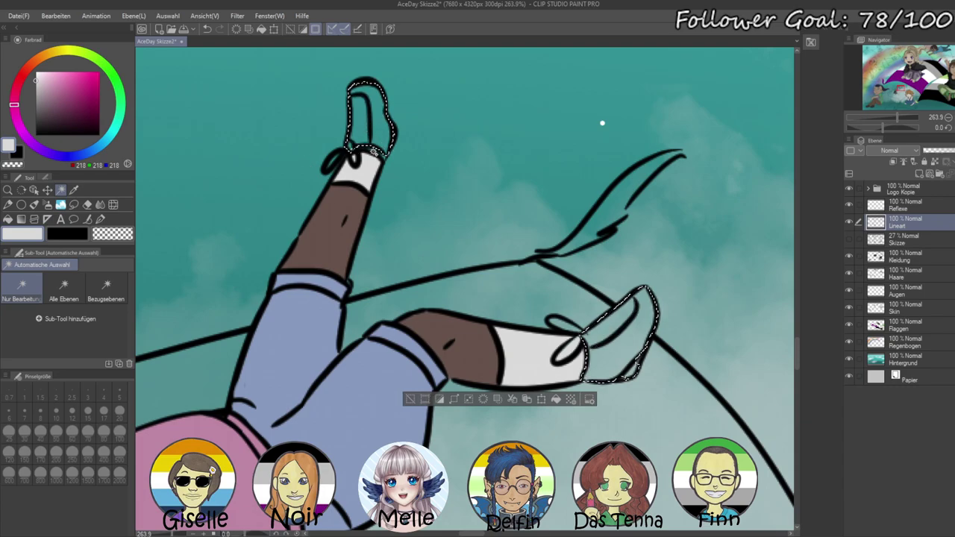
right_click(213, 434)
left_click(903, 257)
key("alt+Delete")
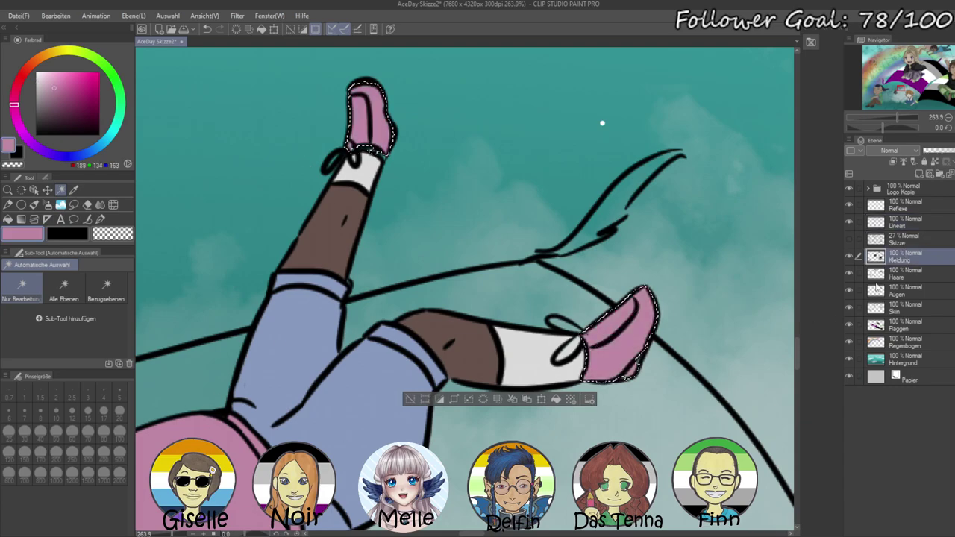
key("ctrl+d")
- Paint the inner panels of both shoes lighter pink (RGB 226, 179, 204) on the Kleidung layer with a size 10 pen
left_click(545, 345, "alt")
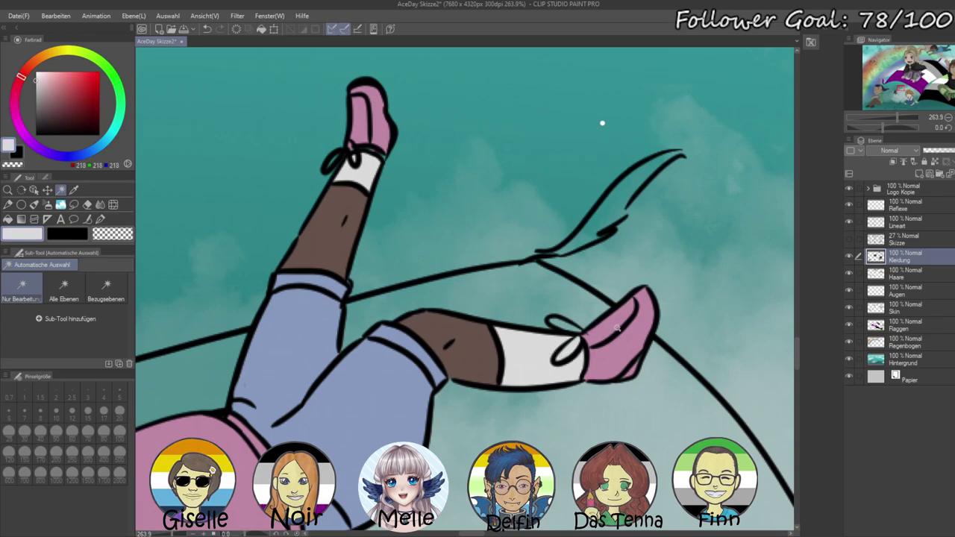
left_click(627, 347, "alt")
left_click(48, 78)
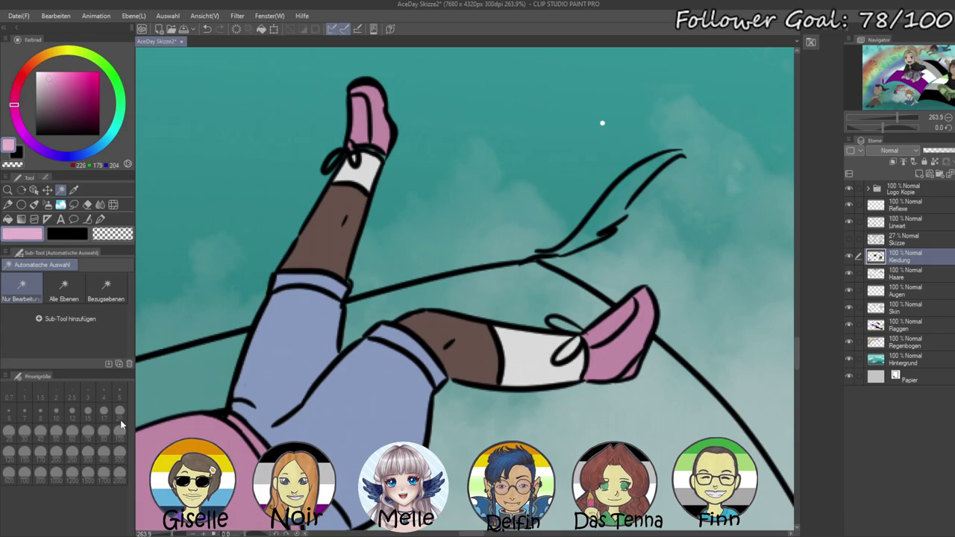
left_click(100, 218)
left_click(57, 412)
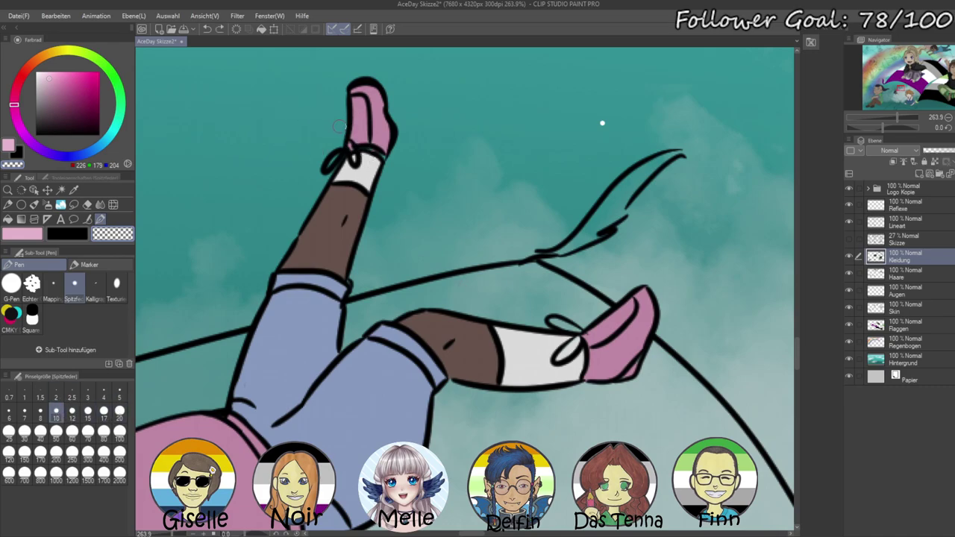
key("c")
mouse_move(353, 103)
left_mouse_down()
mouse_move(363, 130)
mouse_move(351, 142)
mouse_move(358, 130)
left_mouse_up()
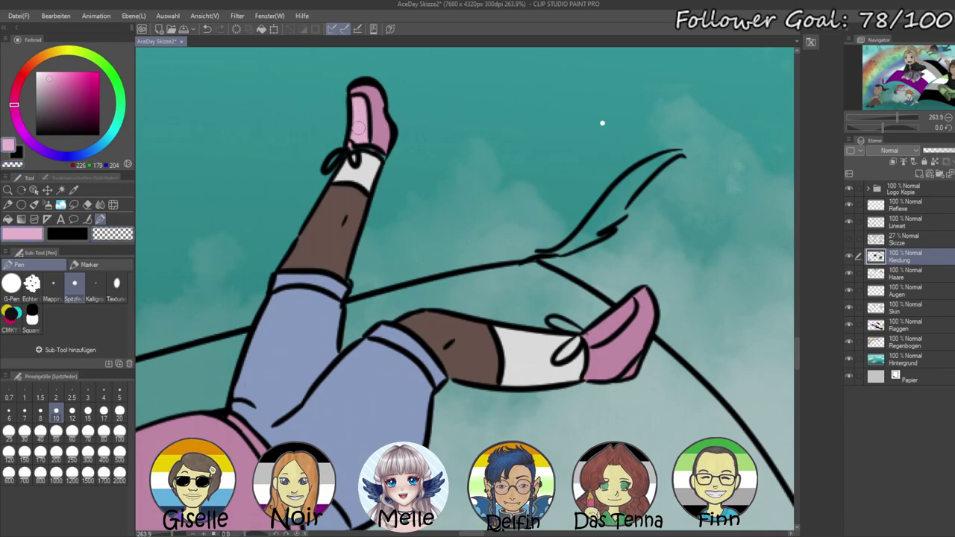
mouse_move(594, 338)
left_mouse_down()
mouse_move(627, 306)
mouse_move(600, 341)
left_mouse_up()
left_click_drag(630, 302, 601, 335)
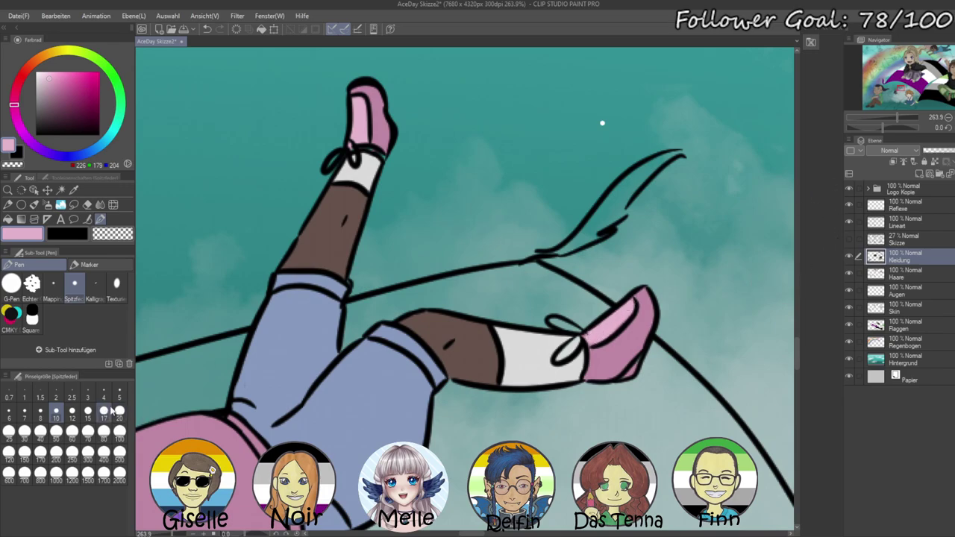
left_click(119, 397)
left_click(371, 132, "alt")
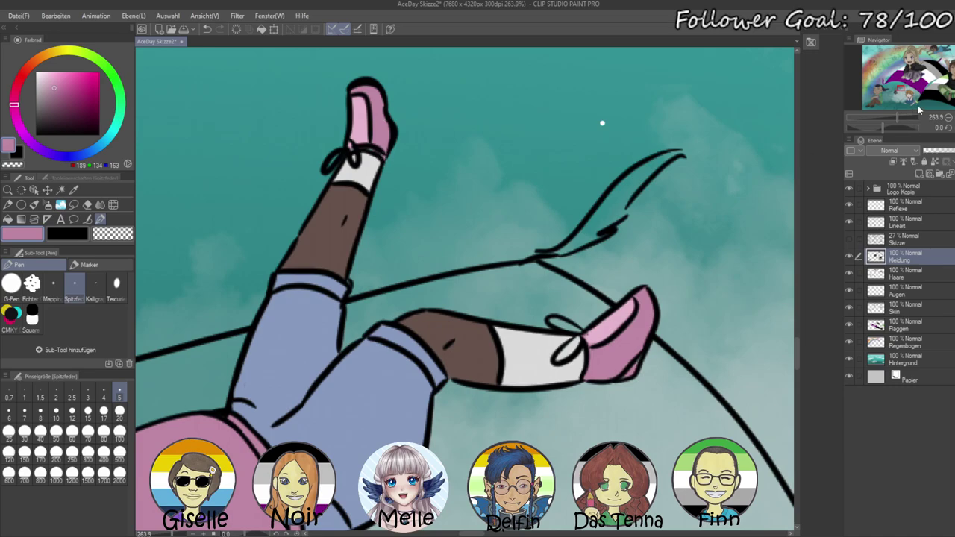
- Select the face, bare legs, arm and hand of the girl with glasses and a bun from the Lineart layer
left_click_drag(898, 120, 881, 119)
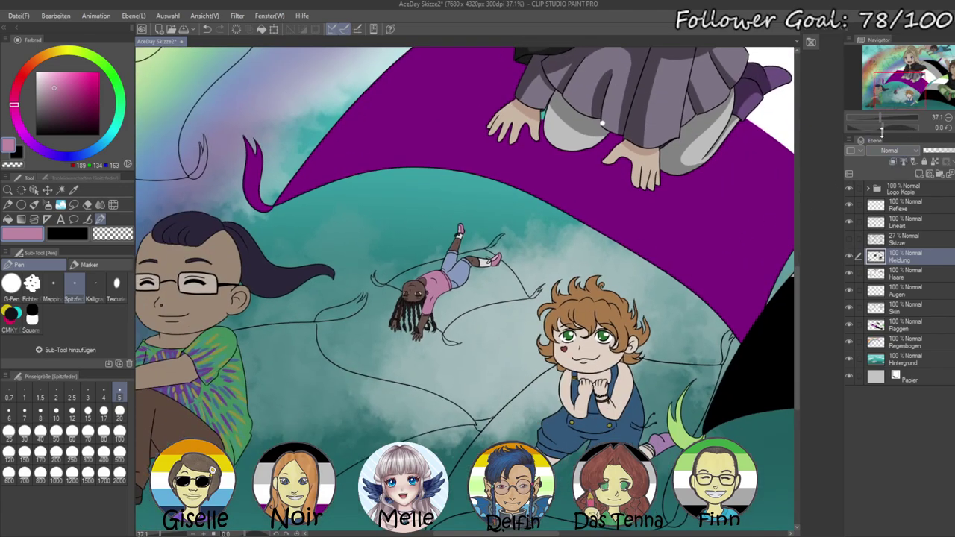
left_click_drag(881, 119, 872, 115)
left_click_drag(662, 233, 725, 308)
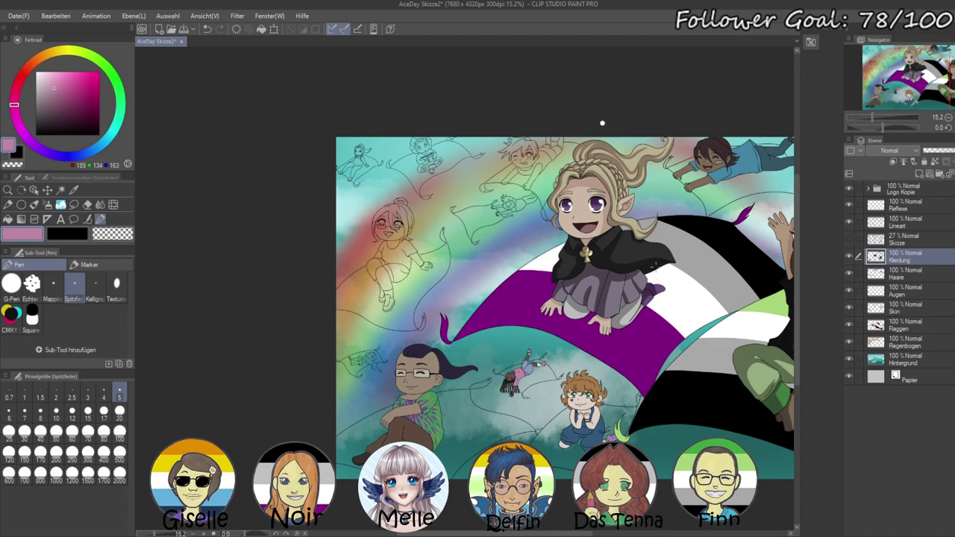
left_click_drag(646, 268, 601, 289)
left_click_drag(534, 290, 591, 300)
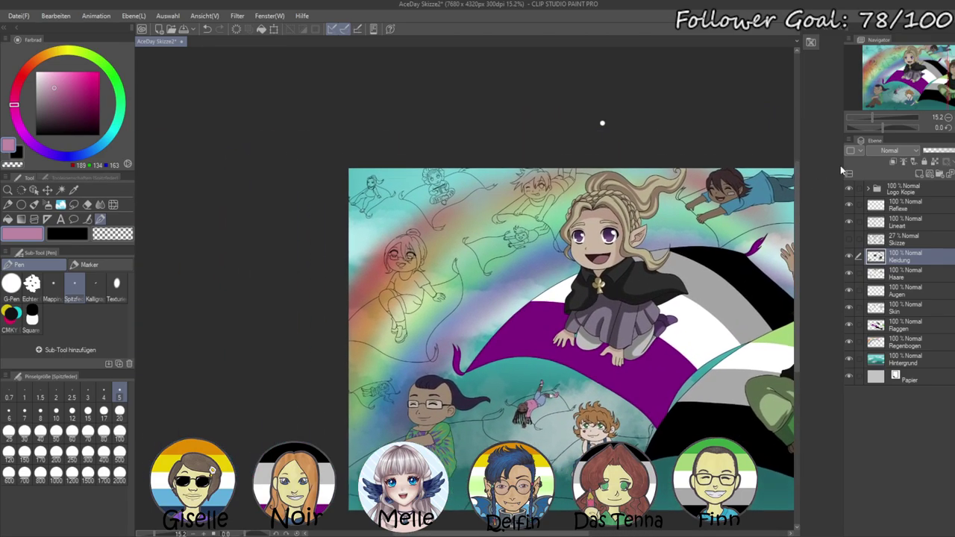
left_click_drag(871, 118, 881, 108)
left_click_drag(674, 233, 789, 248)
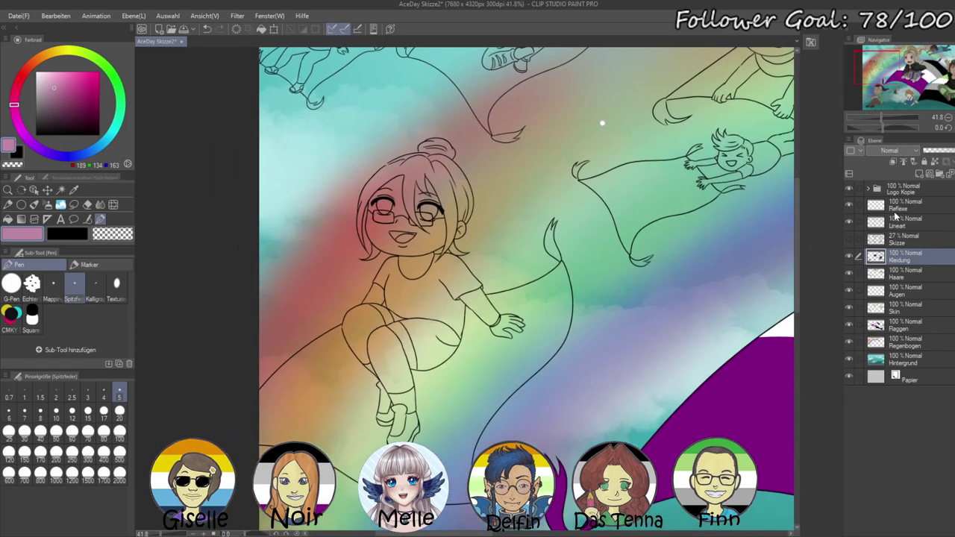
left_click(881, 218)
left_click(61, 189)
left_click(399, 221)
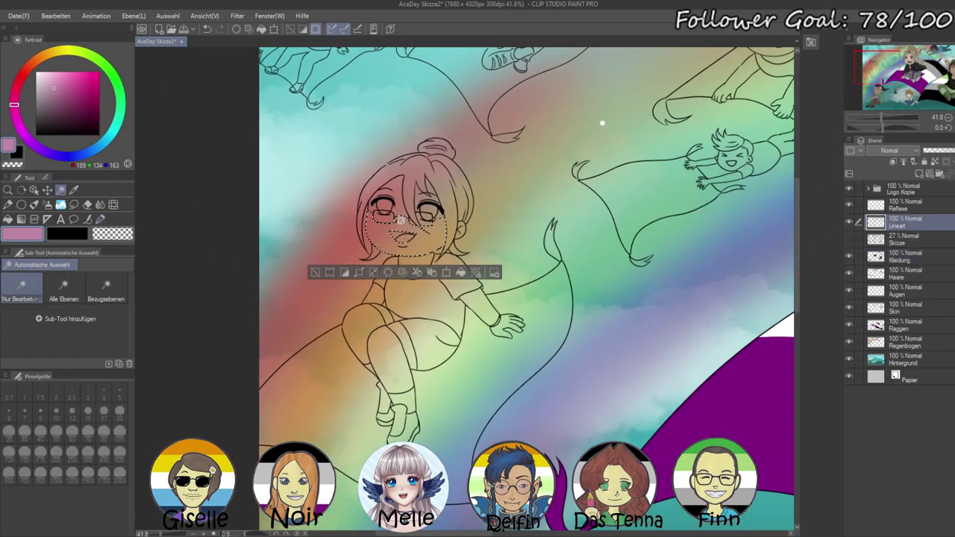
left_click(365, 330)
left_click(392, 356)
left_click(482, 307)
left_click(512, 326)
left_click(514, 321)
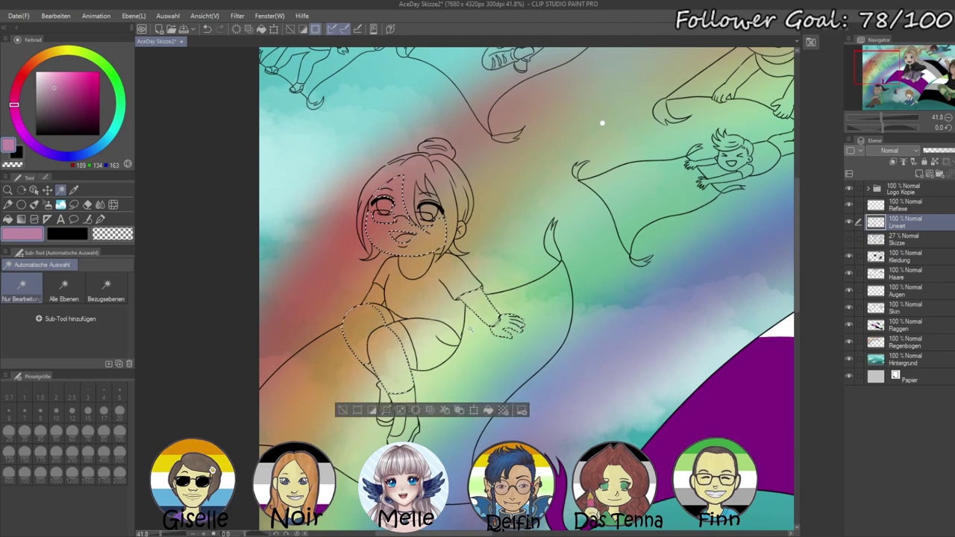
- Add the remaining skin areas around the glasses and between the fringe strands to the selection
left_click_drag(885, 116, 891, 117)
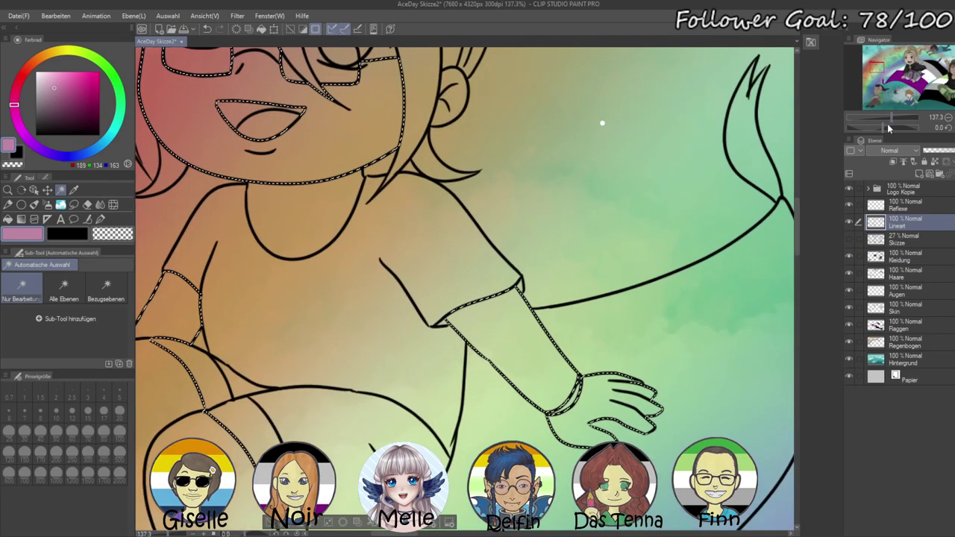
left_click_drag(572, 242, 740, 431)
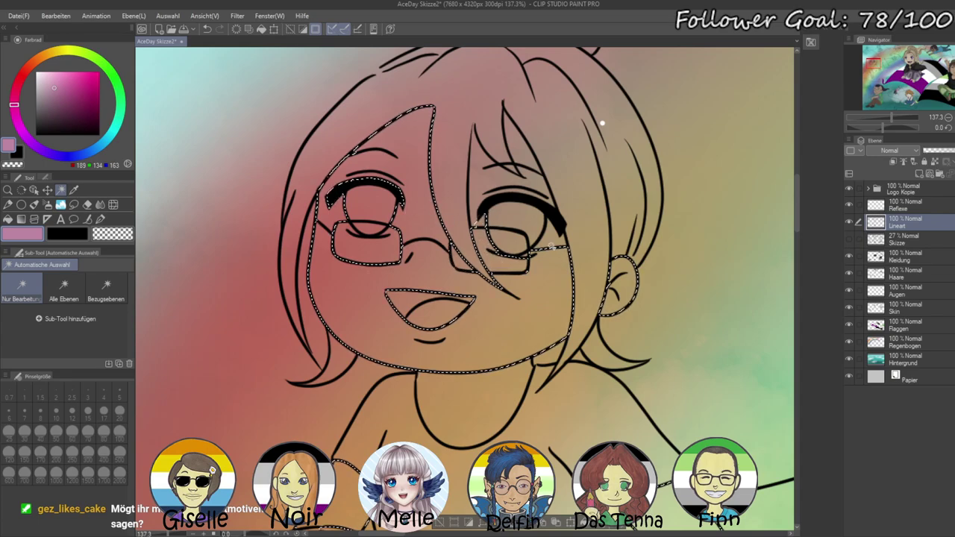
left_click(490, 183)
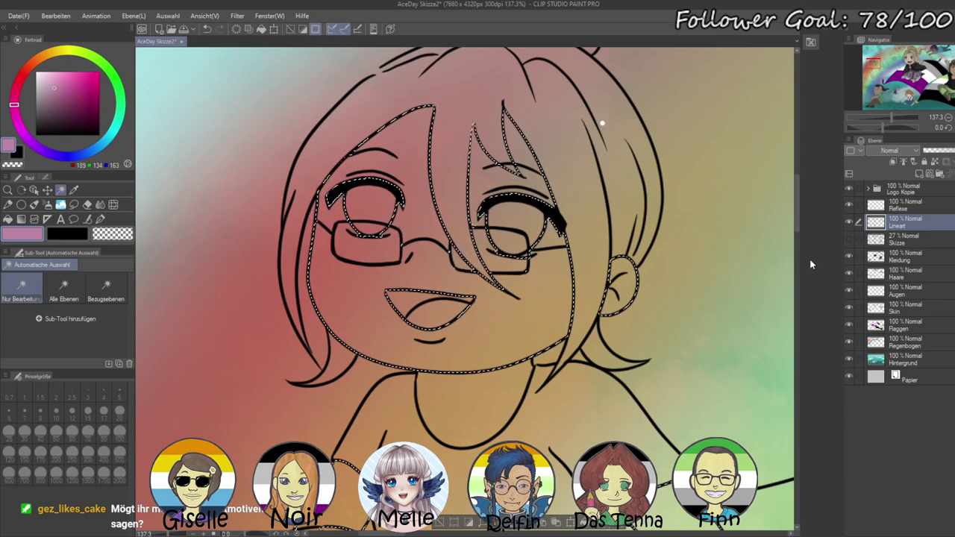
- Fill the selected skin areas with beige brown (RGB 183, 155, 137) on the Skin layer and clear the selection
left_click(904, 305)
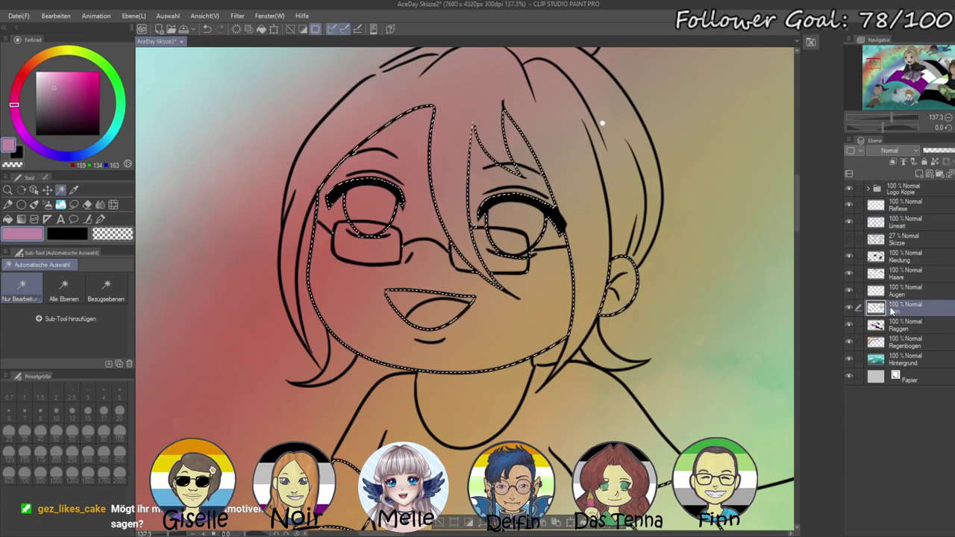
left_click(44, 64)
left_click(52, 82)
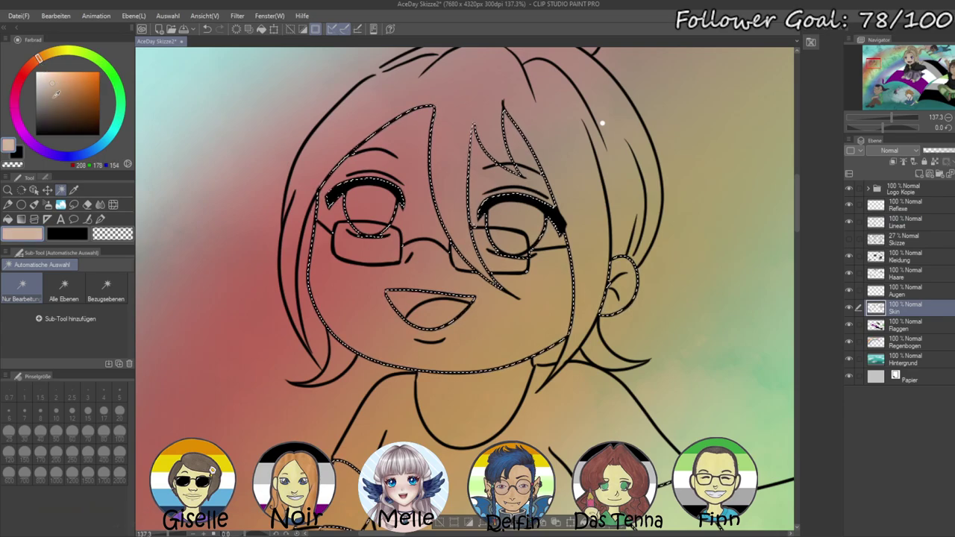
left_click_drag(44, 68, 41, 68)
key("alt+BackSpace")
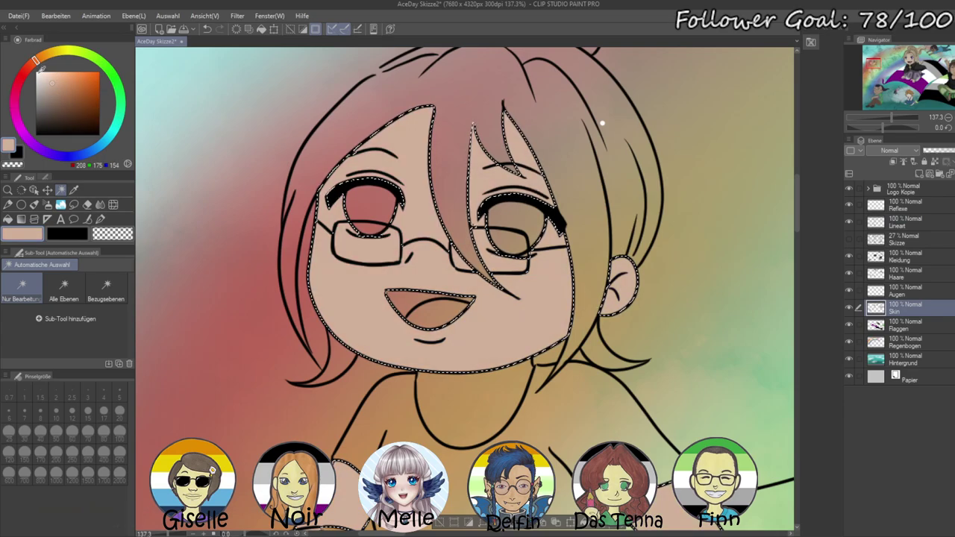
left_click(52, 84)
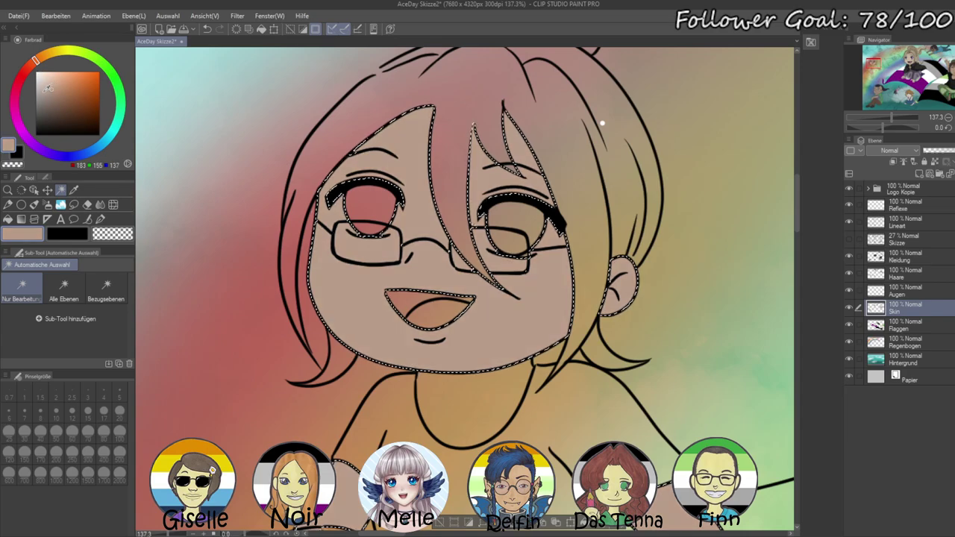
key("ctrl+d")
- Paint both irises of the girl with glasses dark reddish brown (about RGB 79, 57, 54) on the Augen layer with the pen
left_click(100, 220)
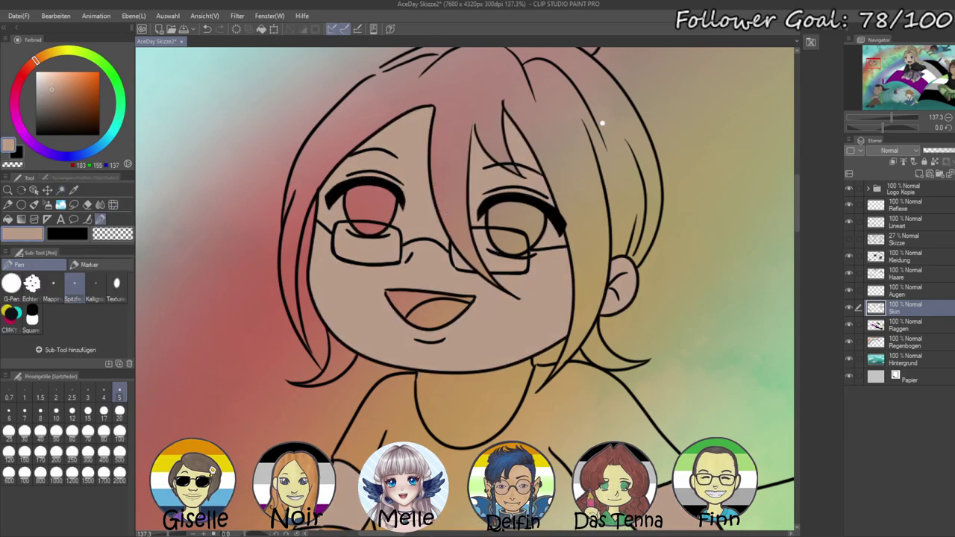
left_click_drag(494, 329, 461, 257)
mouse_move(477, 384)
left_mouse_down()
mouse_move(483, 249)
mouse_move(388, 194)
left_mouse_up()
left_click(88, 411)
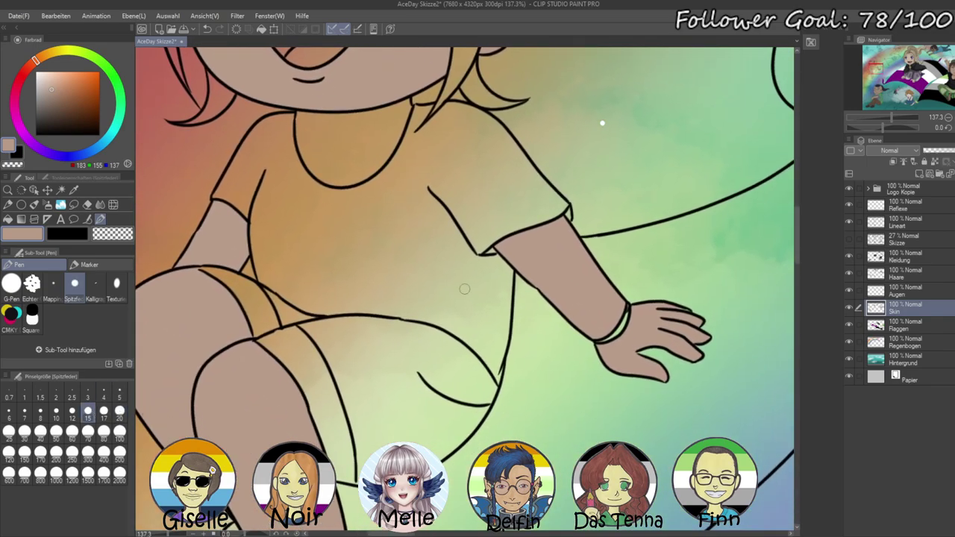
left_click_drag(568, 239, 669, 489)
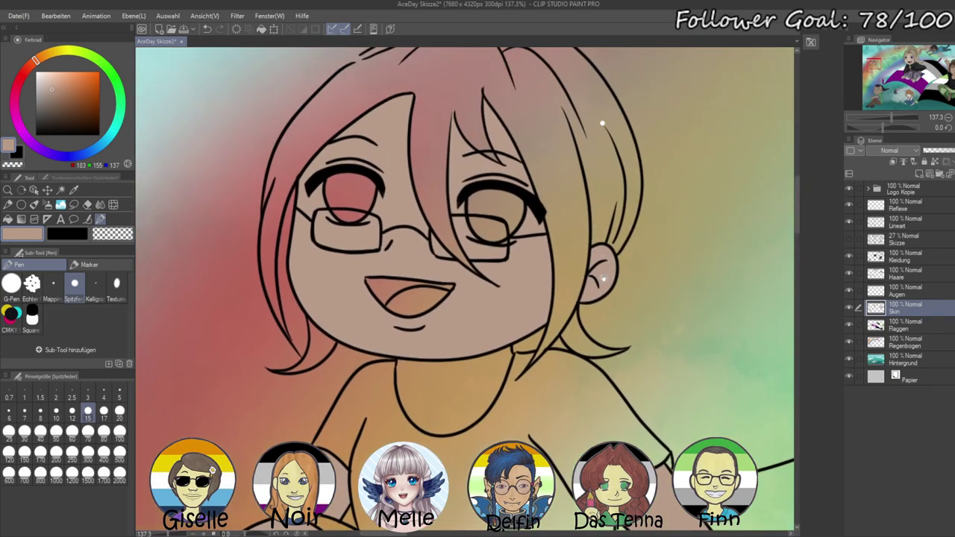
left_click(904, 296)
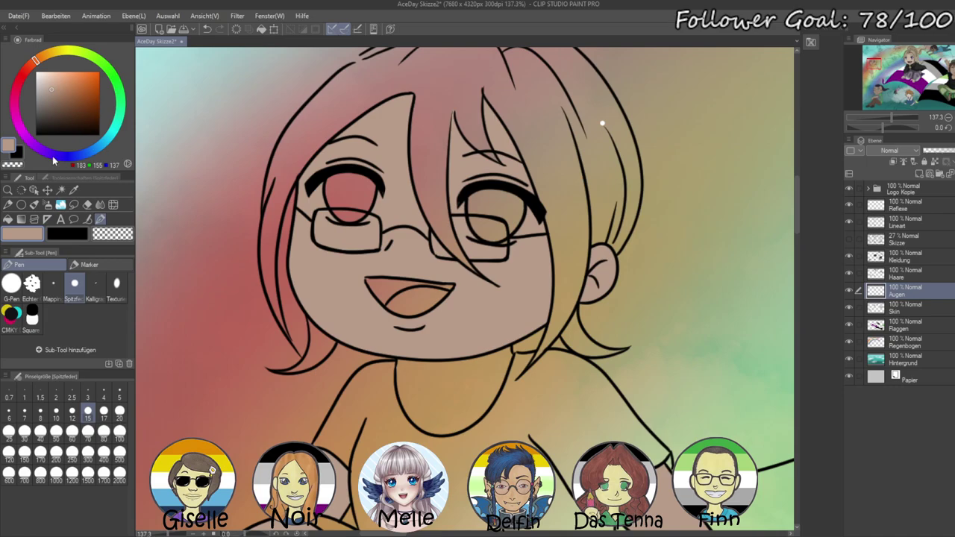
left_click_drag(49, 55, 63, 50)
left_click(53, 106)
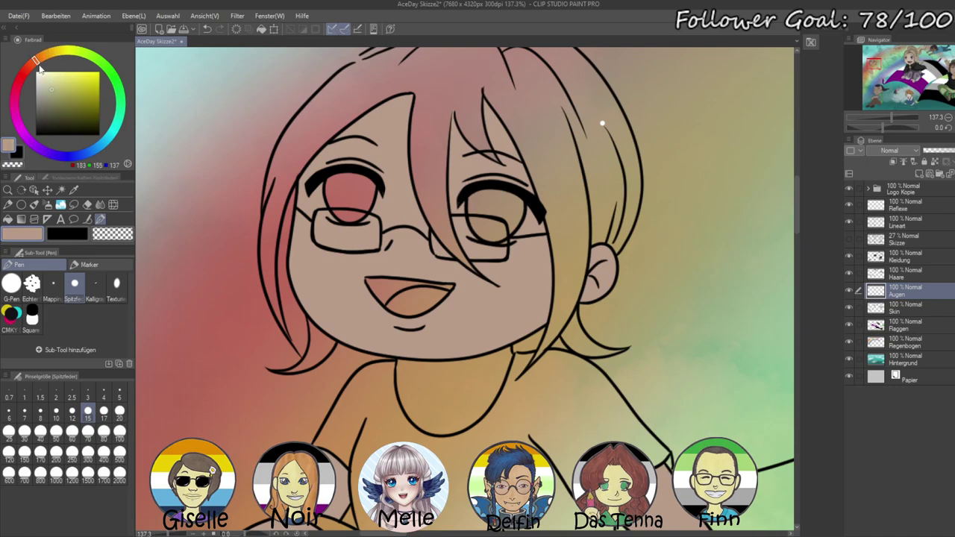
left_click(26, 71)
left_click(60, 115)
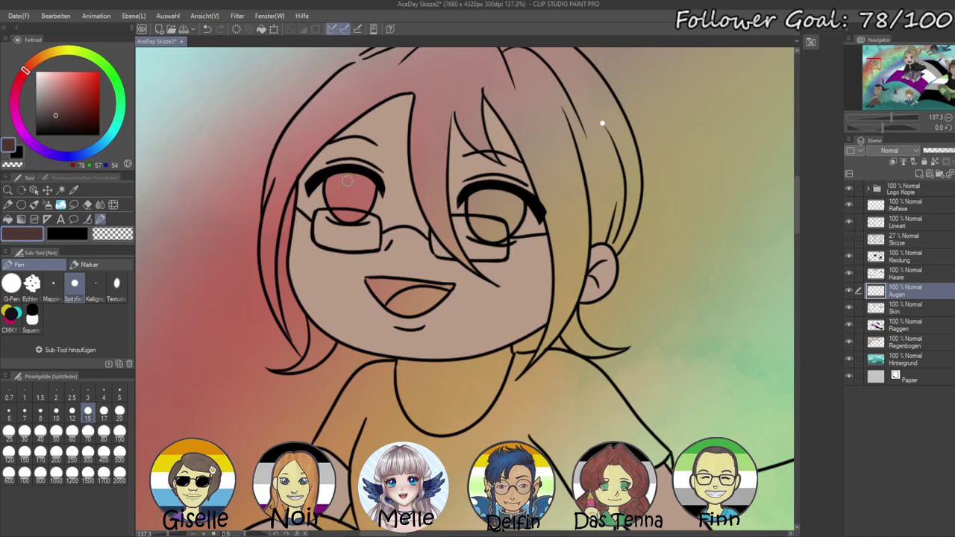
left_click_drag(343, 178, 349, 208)
left_click(88, 431)
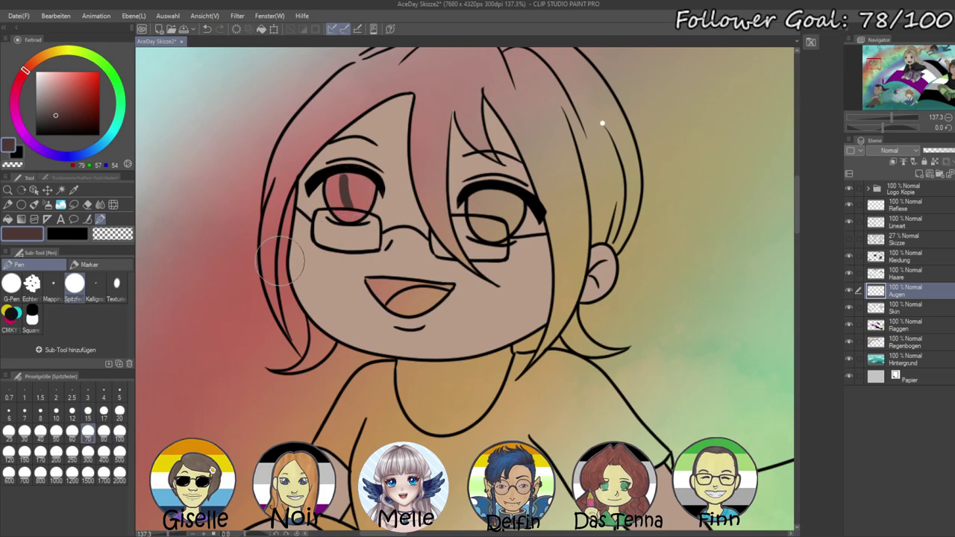
left_click(9, 431)
mouse_move(335, 176)
left_mouse_down()
mouse_move(343, 216)
mouse_move(361, 201)
mouse_move(363, 213)
mouse_move(366, 179)
mouse_move(349, 174)
mouse_move(352, 209)
mouse_move(362, 181)
mouse_move(372, 211)
left_mouse_up()
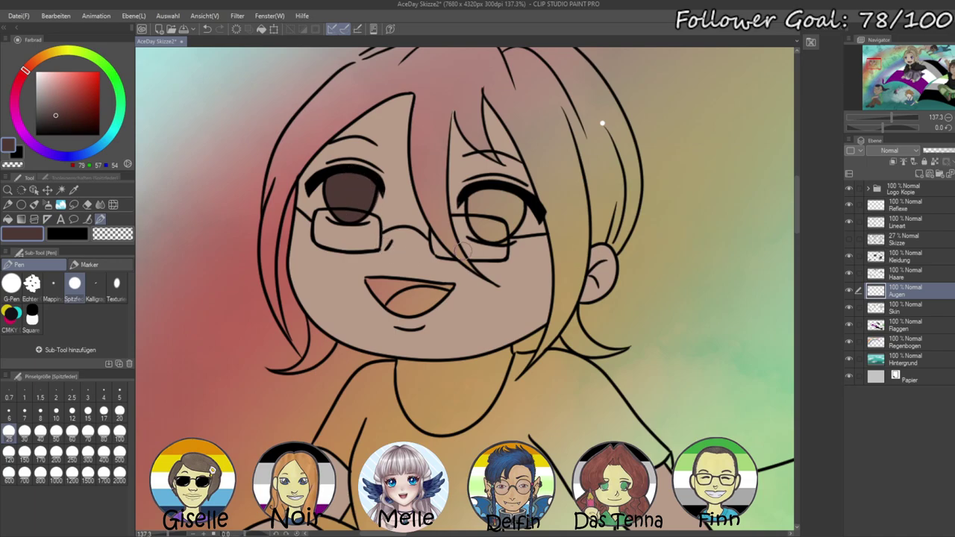
key("c")
key("c")
mouse_move(484, 192)
left_mouse_down()
mouse_move(483, 229)
mouse_move(499, 234)
mouse_move(491, 212)
mouse_move(476, 208)
mouse_move(480, 234)
mouse_move(507, 230)
mouse_move(517, 198)
mouse_move(491, 193)
mouse_move(506, 207)
mouse_move(490, 225)
mouse_move(514, 221)
left_mouse_up()
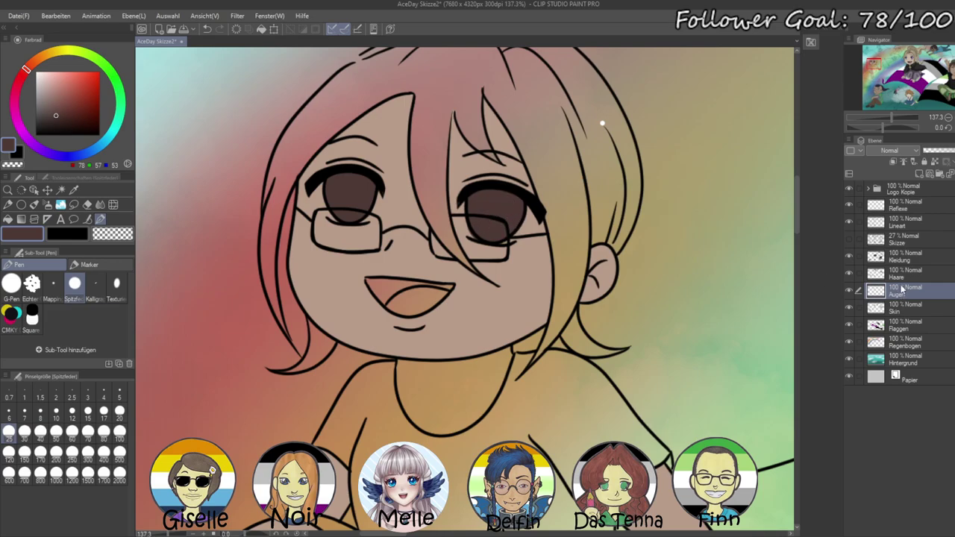
- Paint the whites of both eyes off-white (RGB 251, 245, 241) on the Skin layer
left_click(892, 311)
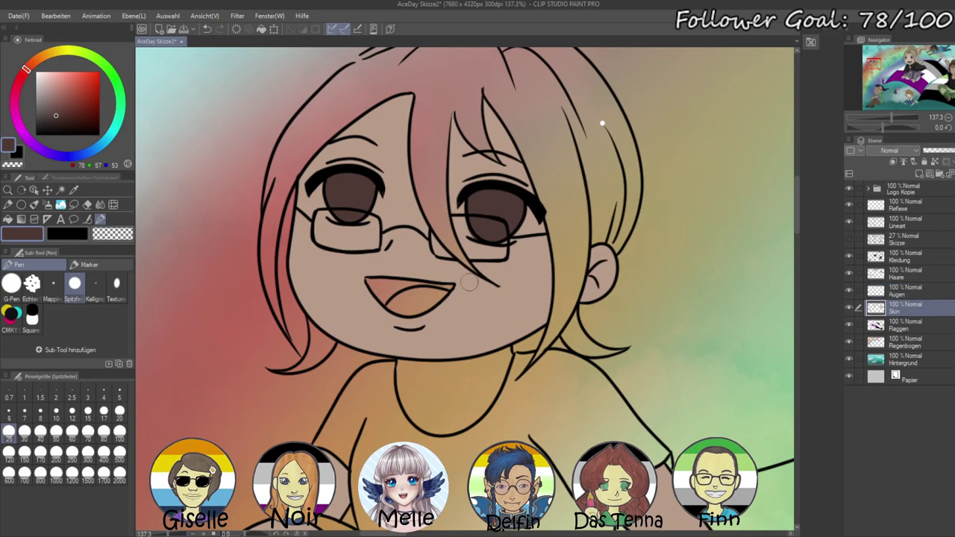
left_click(501, 302, "alt")
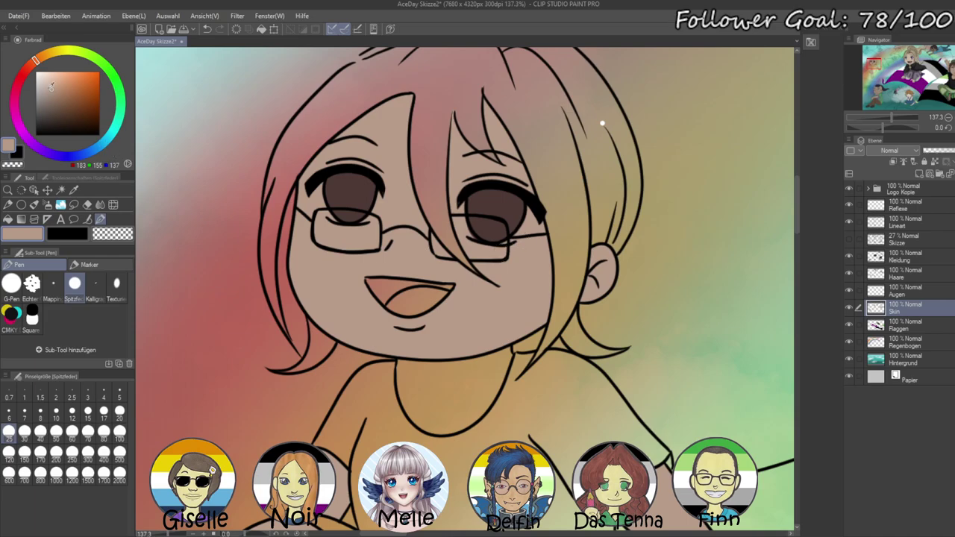
left_click_drag(50, 88, 38, 73)
mouse_move(334, 192)
left_mouse_down()
mouse_move(316, 195)
mouse_move(321, 214)
mouse_move(377, 188)
mouse_move(370, 202)
left_mouse_up()
mouse_move(470, 219)
left_mouse_down()
mouse_move(466, 202)
mouse_move(475, 229)
mouse_move(527, 204)
mouse_move(512, 234)
mouse_move(528, 220)
left_mouse_up()
- Add a large and a small off-white highlight to each iris on the Reflexe layer with a size 17 pen
left_click(910, 209)
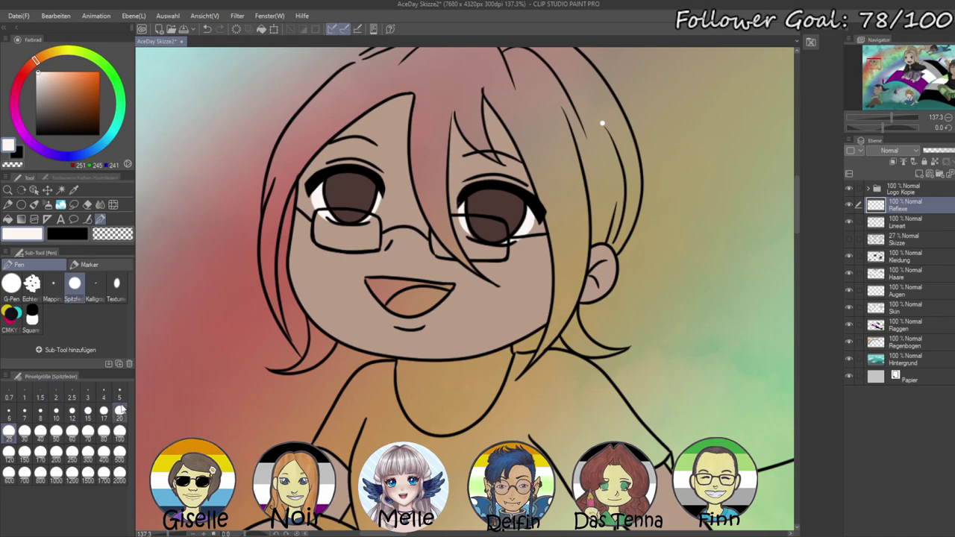
left_click_drag(361, 194, 368, 191)
left_click_drag(501, 202, 505, 200)
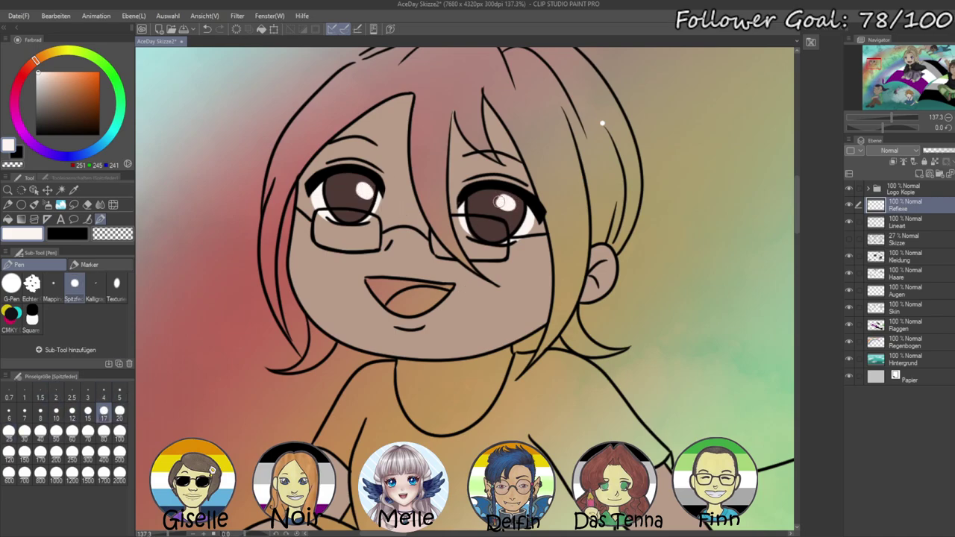
left_click(335, 206)
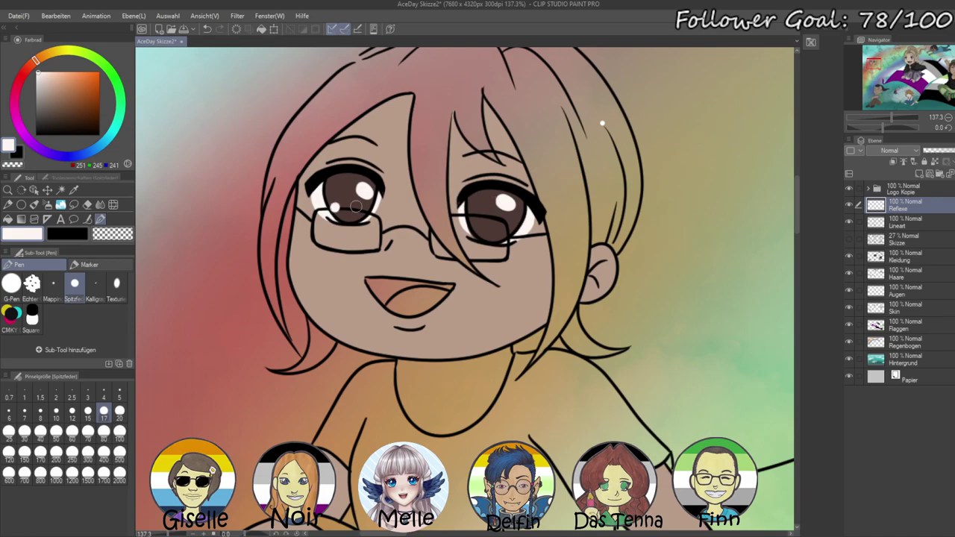
left_click(477, 226)
- Paint both glasses lenses off-white with a size 20 pen on a new layer above the Skin layer
left_click(904, 311)
left_click(919, 173)
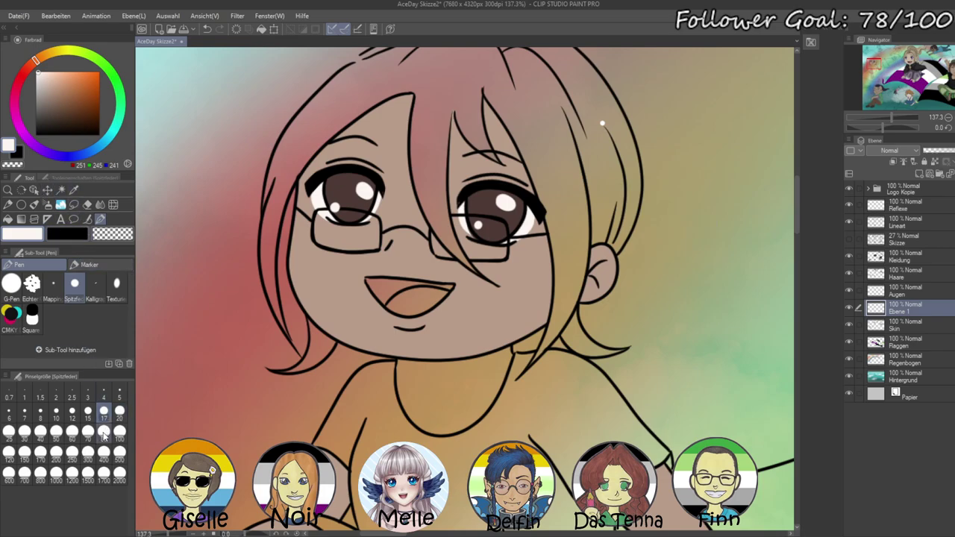
left_click(104, 433)
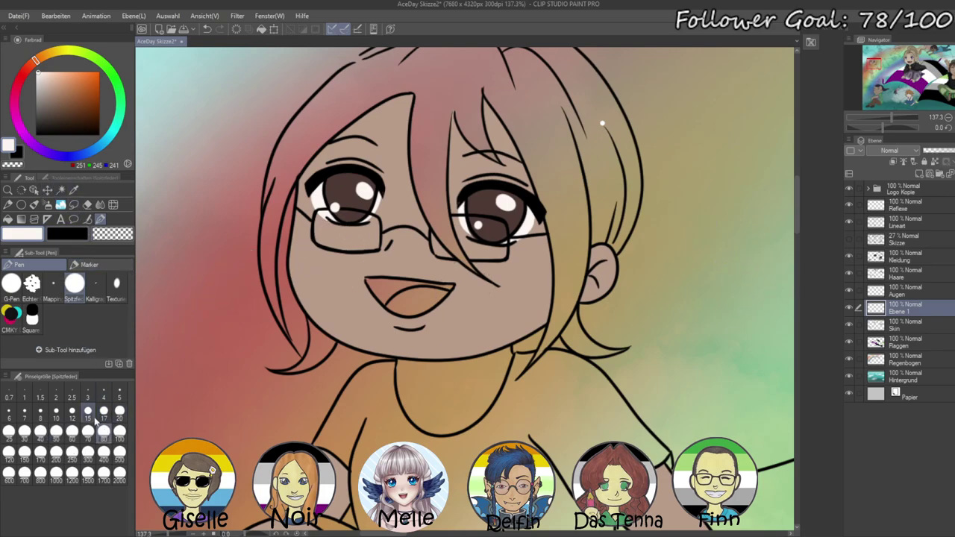
left_click(120, 413)
mouse_move(326, 223)
left_mouse_down()
mouse_move(372, 246)
mouse_move(370, 221)
mouse_move(323, 222)
mouse_move(363, 238)
mouse_move(334, 232)
mouse_move(380, 224)
left_mouse_up()
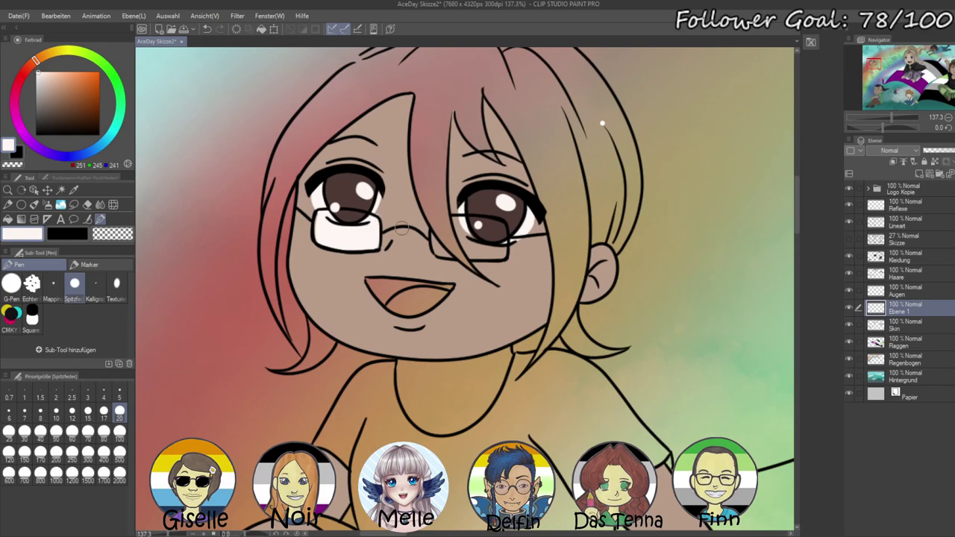
mouse_move(443, 229)
left_mouse_down()
mouse_move(471, 252)
mouse_move(468, 236)
mouse_move(433, 234)
mouse_move(479, 232)
mouse_move(447, 223)
mouse_move(459, 220)
mouse_move(501, 235)
mouse_move(498, 256)
mouse_move(467, 257)
mouse_move(491, 257)
mouse_move(459, 244)
mouse_move(493, 254)
mouse_move(492, 233)
mouse_move(495, 248)
mouse_move(455, 257)
left_mouse_up()
key("c")
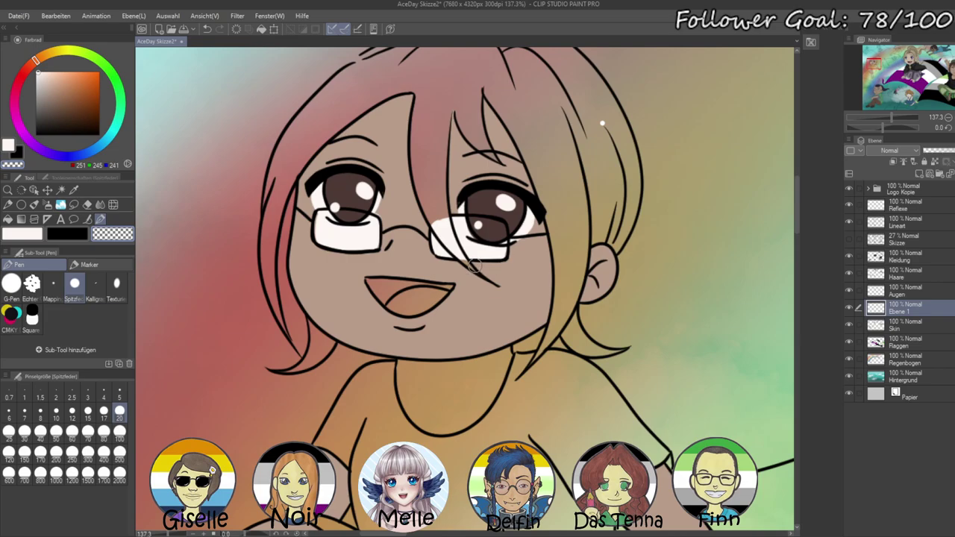
- Move the lens layer above the Augen layer, rename it Brille and set its opacity to 54%
left_click_drag(895, 285, 892, 286)
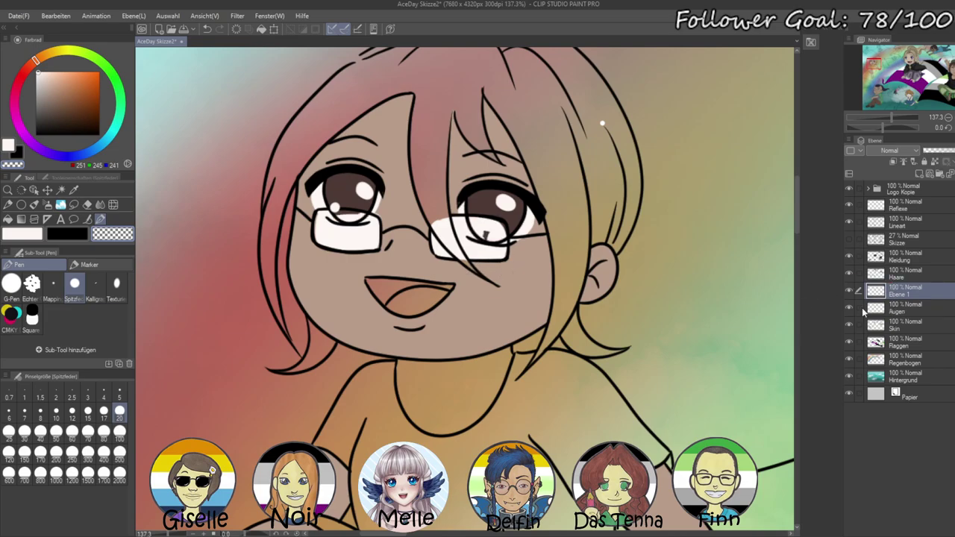
left_click_drag(480, 228, 488, 238)
key("ctrl+z")
key("c")
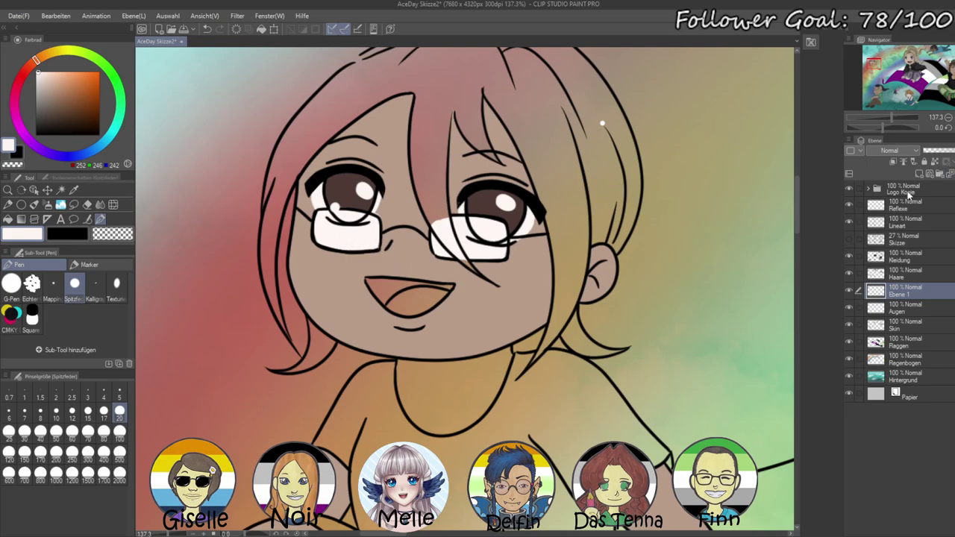
left_click_drag(954, 151, 952, 152)
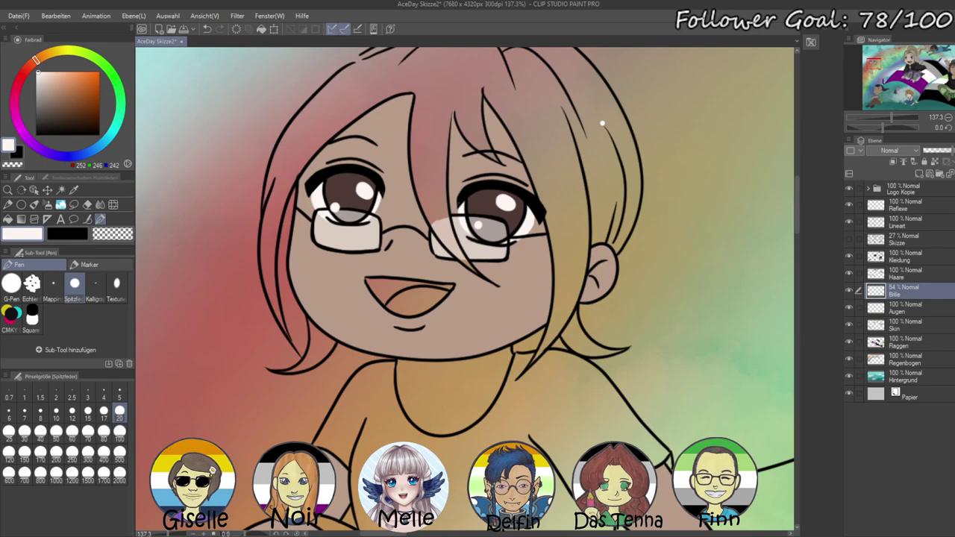
- Select the inside of the mouth above the tongue from the Lineart layer and fill it dark red (RGB 106, 62, 58) on the Skin layer
left_click(845, 223)
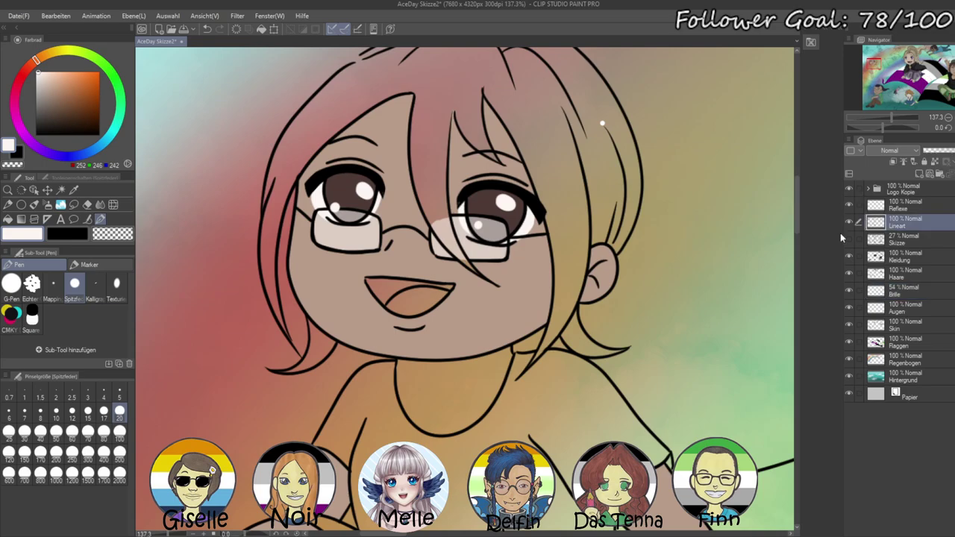
left_click(61, 189)
left_click(379, 287)
left_click(449, 286, "shift")
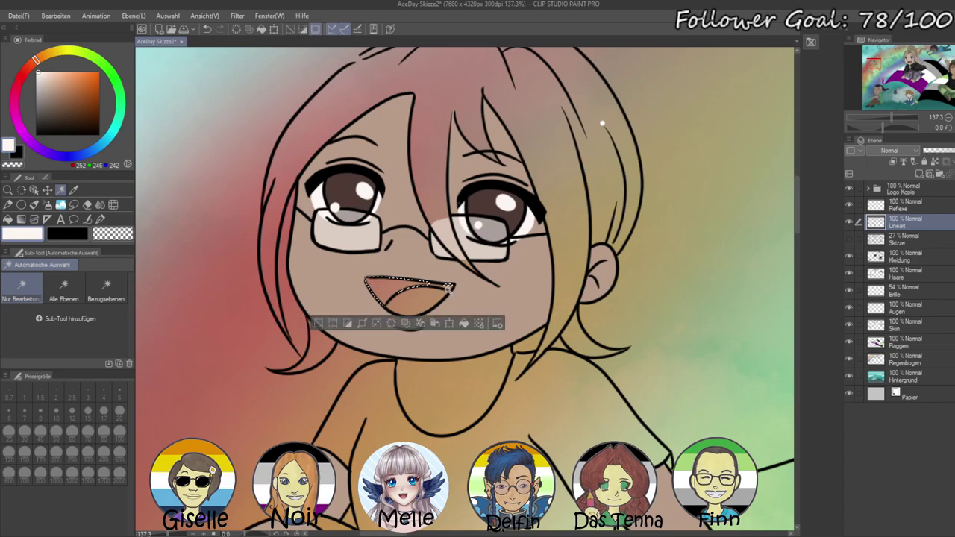
left_click(900, 329)
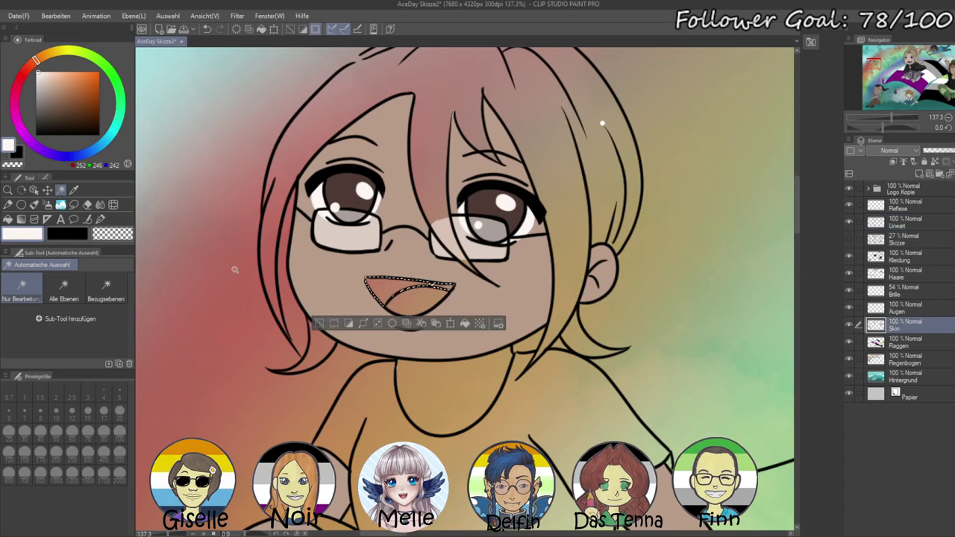
left_click(65, 109)
key("alt+BackSpace")
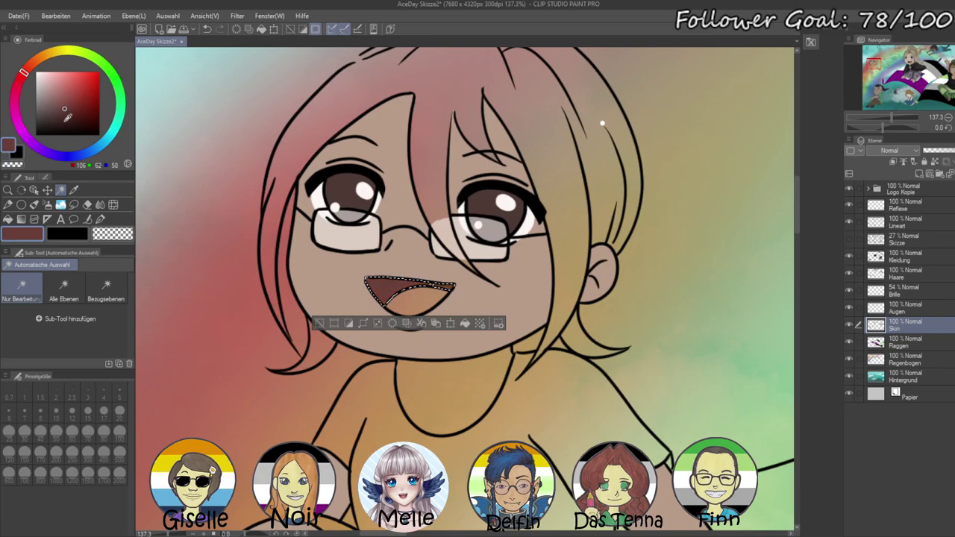
key("ctrl+d")
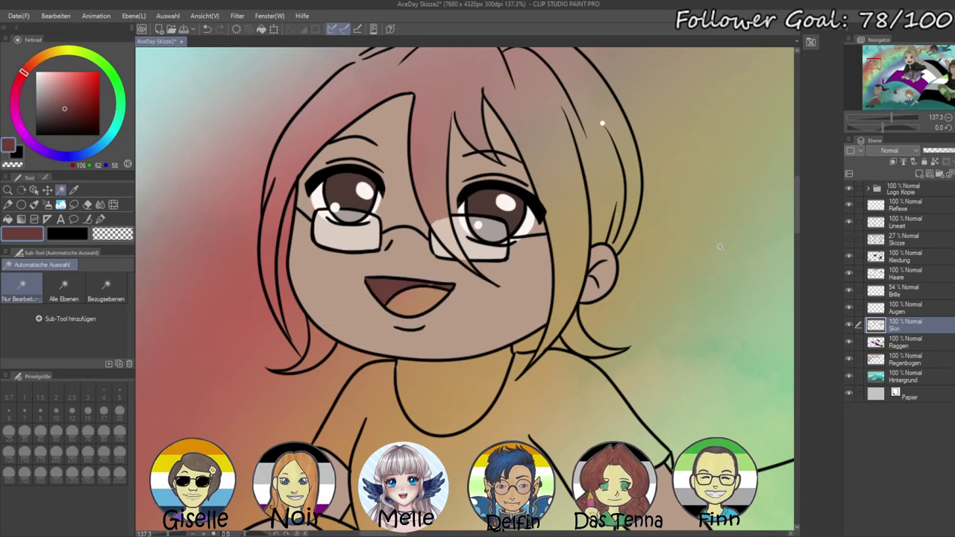
- Select the tongue from the Lineart layer, fill it pink (RGB 183, 127, 122) on the Skin layer and clear the selection
mouse_move(888, 125)
left_mouse_down()
mouse_move(898, 131)
mouse_move(896, 118)
left_mouse_up()
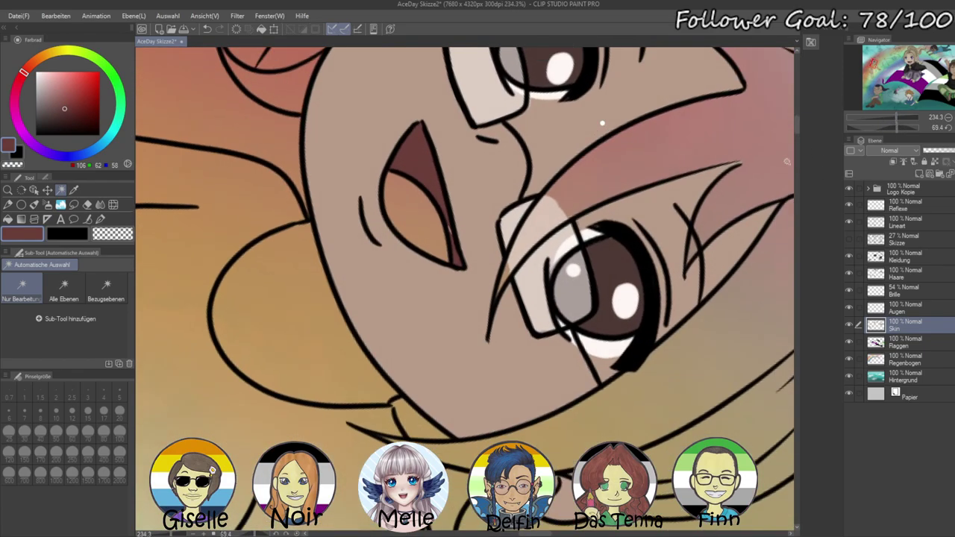
left_click(100, 219)
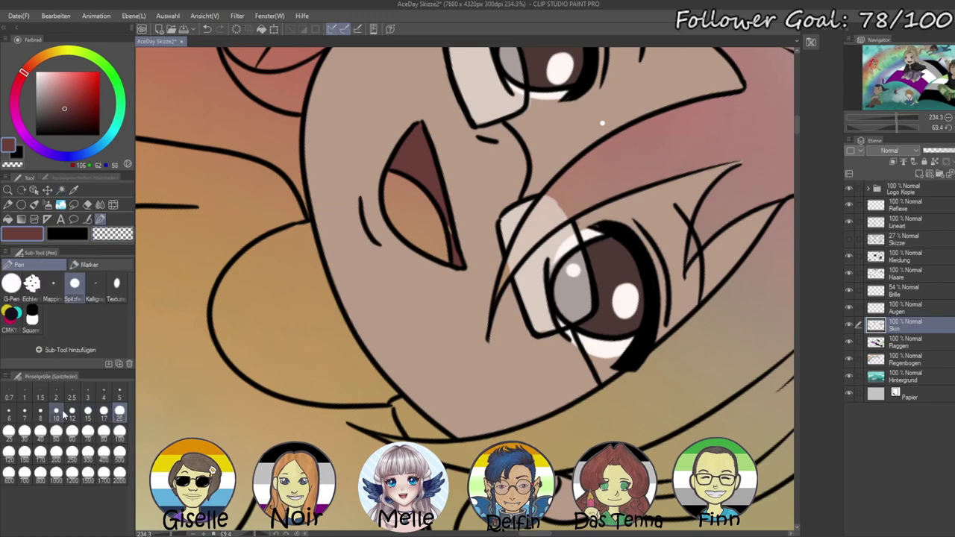
left_click(26, 412)
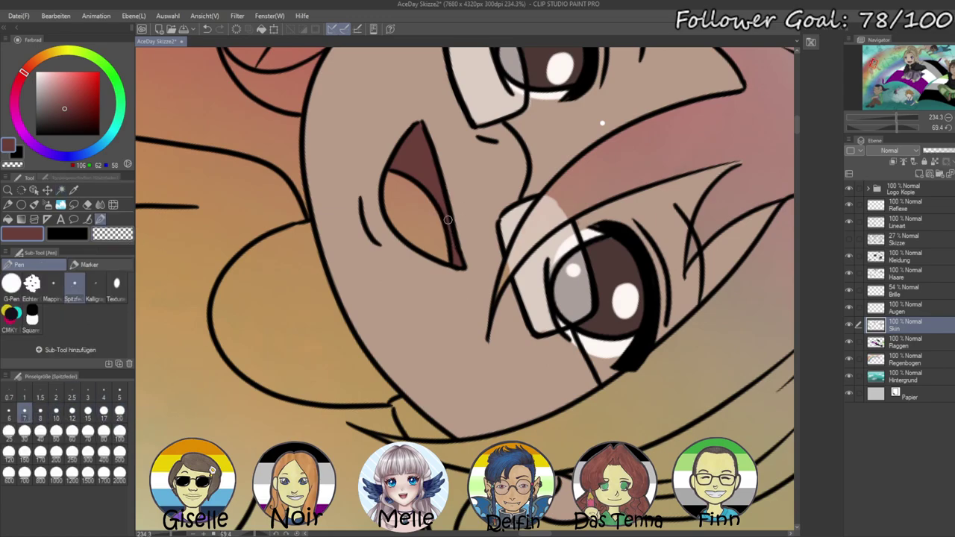
left_click(899, 224)
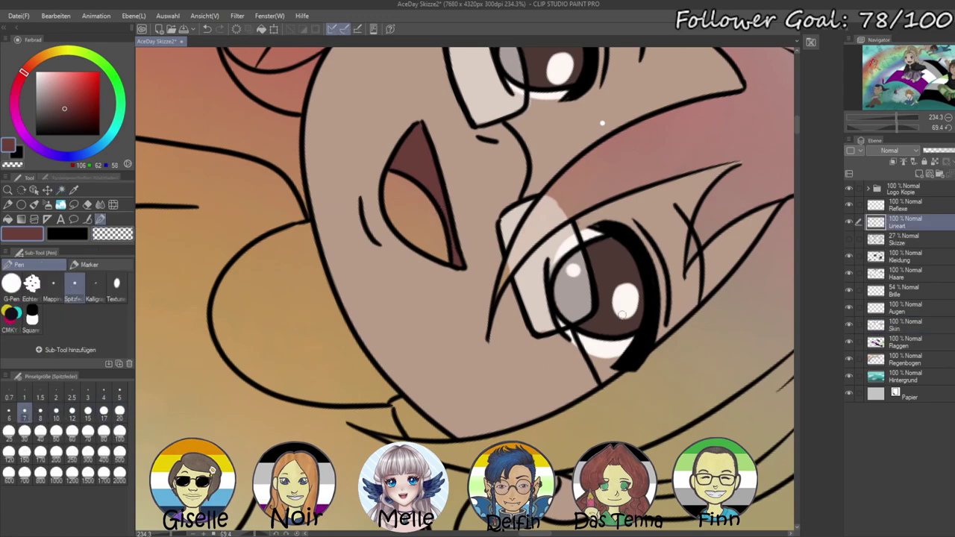
left_click(60, 189)
left_click(432, 235)
left_click(901, 258)
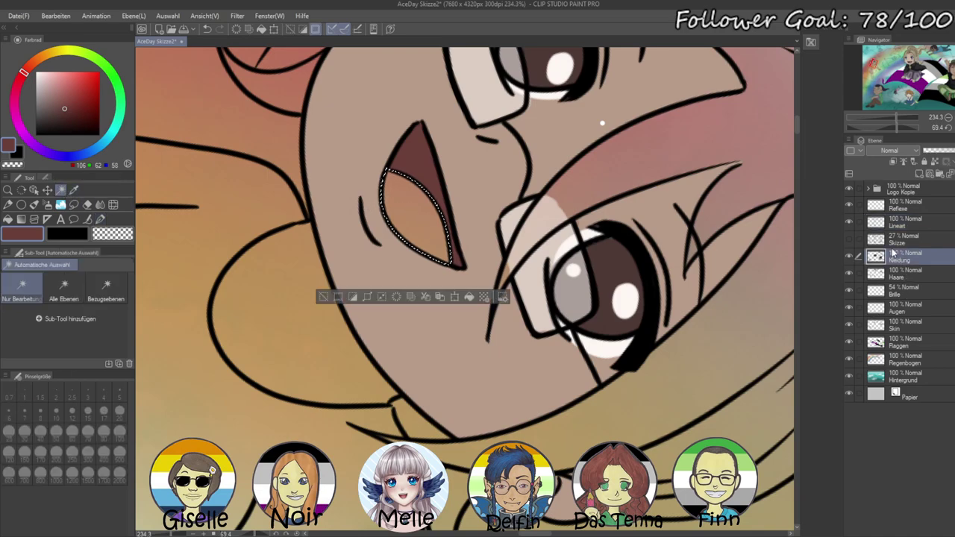
left_click(901, 326)
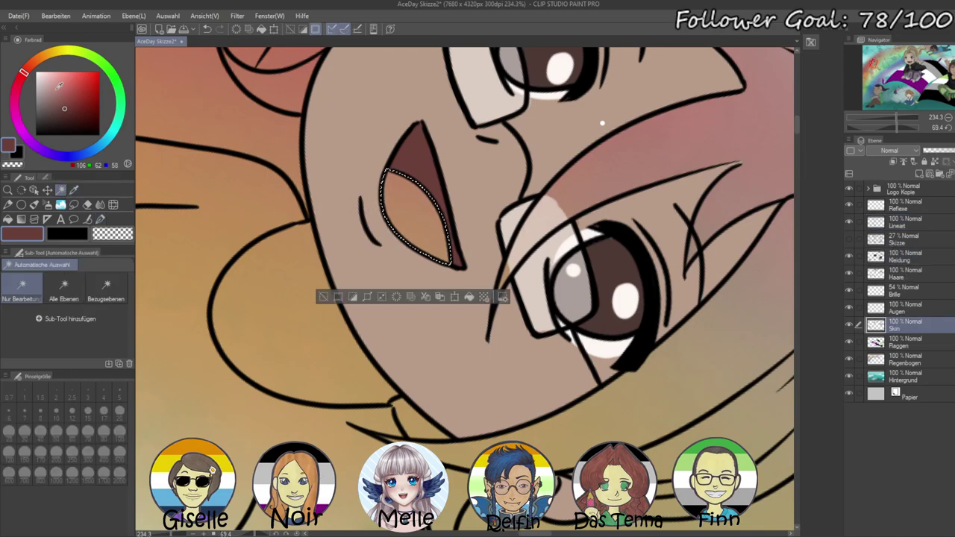
left_click(56, 89)
key("ctrl+d")
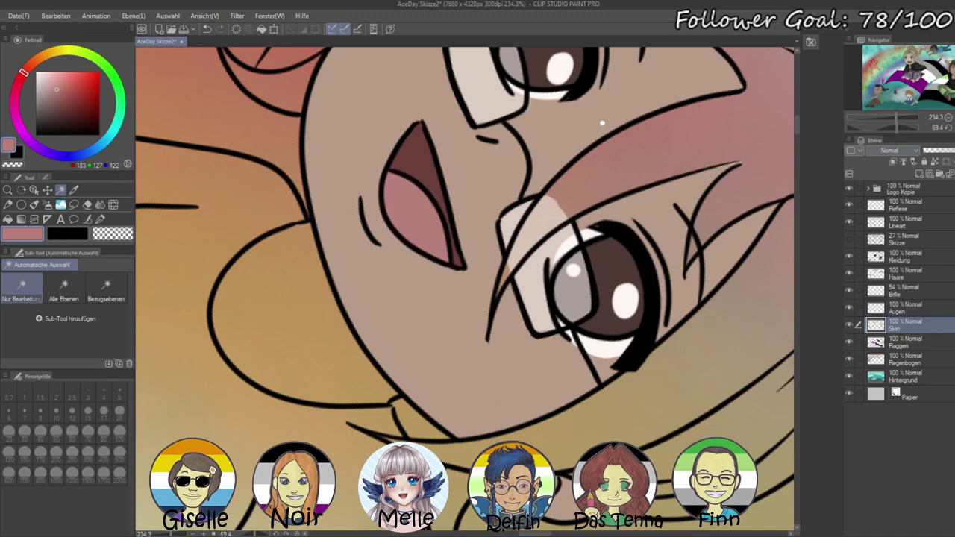
- Try short pink blush strokes on the cheek behind a glasses lens with the size 7 pen
left_click(948, 128)
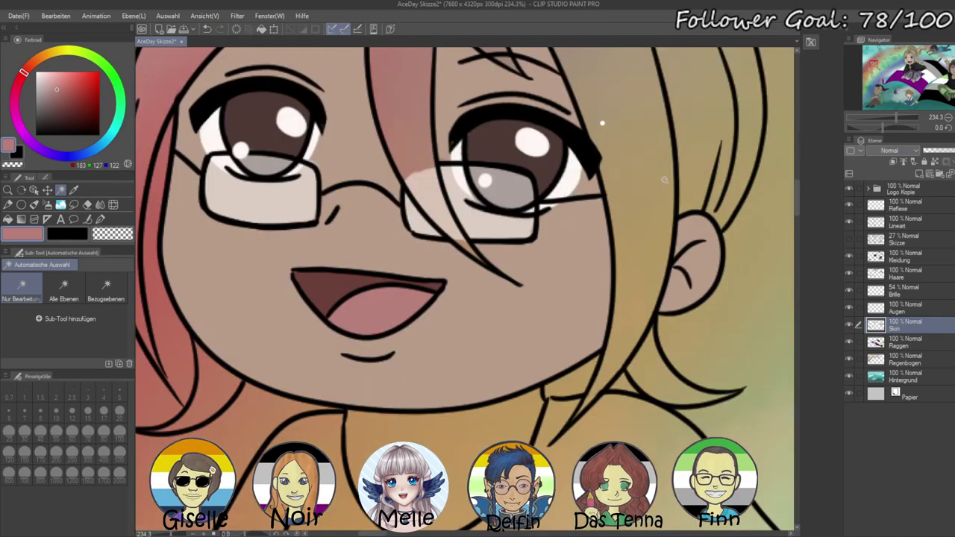
left_click(101, 219)
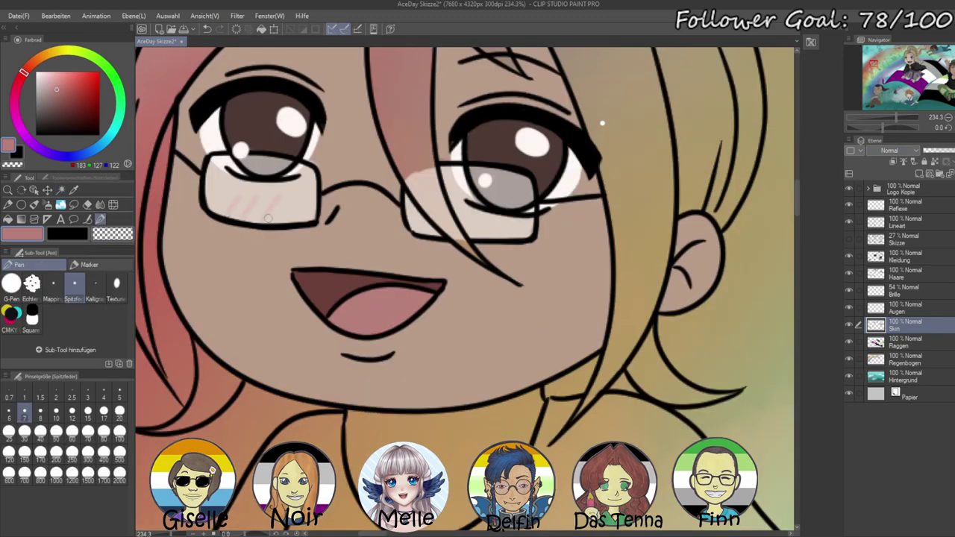
key("ctrl+z")
key("ctrl+z")
key("ctrl+z")
key("ctrl+z")
- Select the neckline area from the Lineart layer and fill it with the sampled skin tone (RGB 183, 155, 137) on the Skin layer
left_click_drag(896, 117, 886, 125)
left_click_drag(180, 291, 179, 188)
left_click(61, 189)
left_click(869, 224)
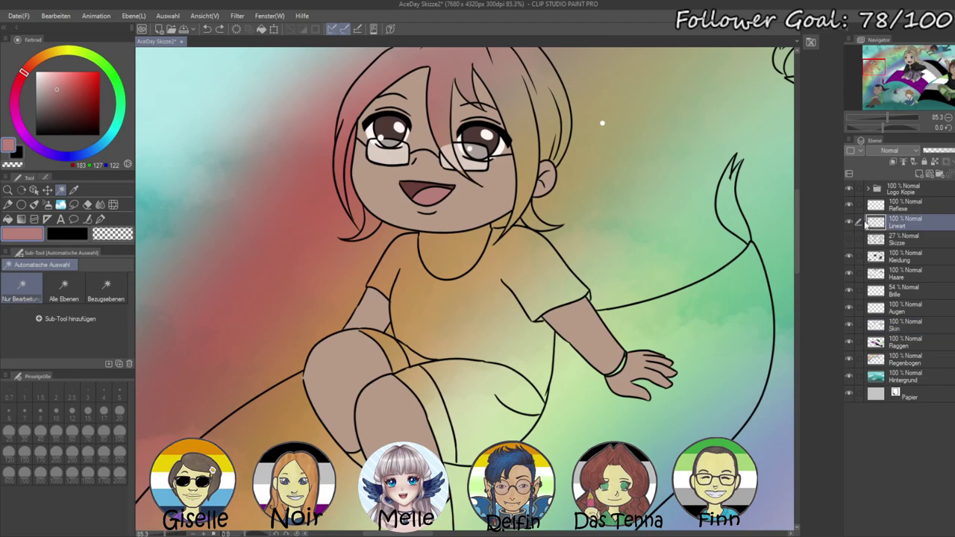
left_click(467, 251)
left_click(425, 237, "alt")
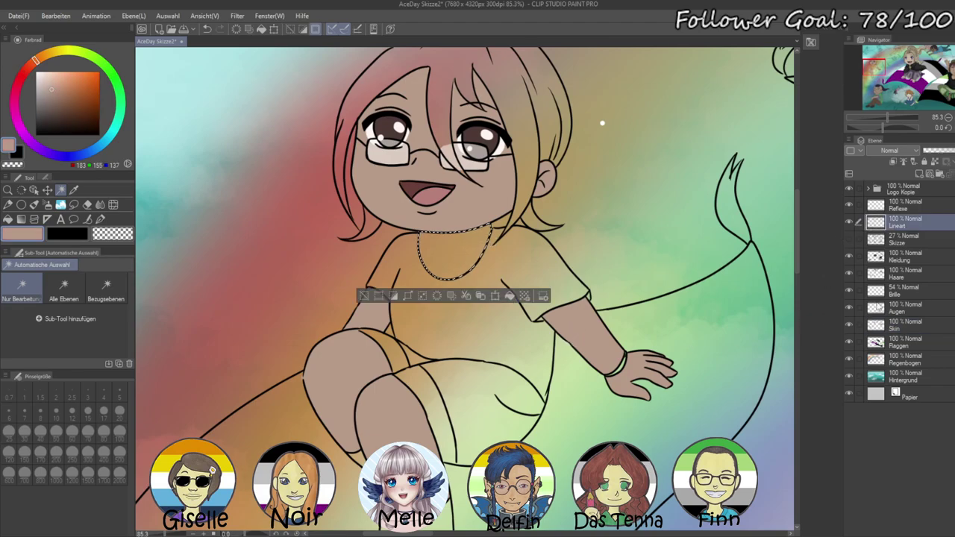
left_click(902, 329)
key("alt+Delete")
key("ctrl+d")
- Select all hair areas including the bun from the Lineart layer and fill them dark brown (RGB 45, 41, 38) on the Haare layer
mouse_move(713, 393)
left_mouse_down()
mouse_move(724, 333)
mouse_move(714, 406)
left_mouse_up()
left_click_drag(720, 317, 714, 402)
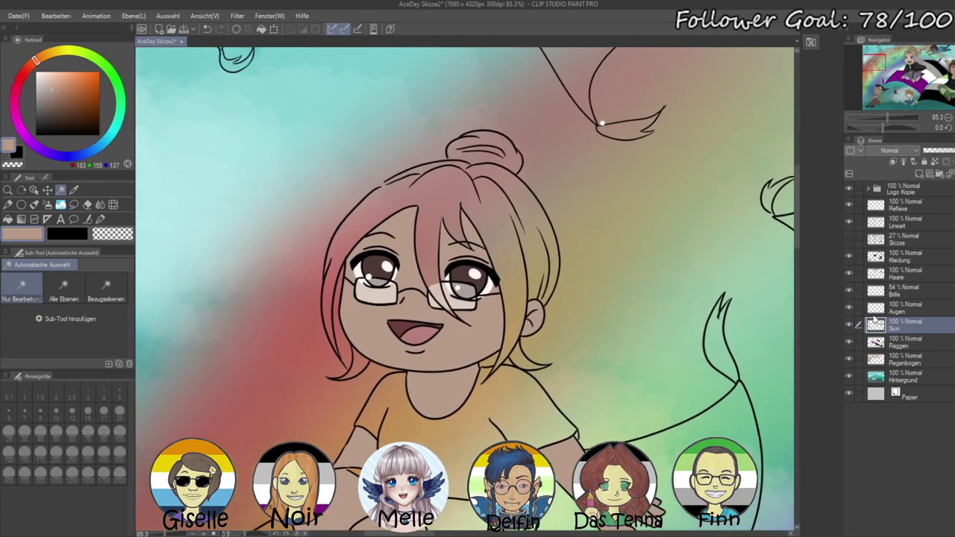
left_click(901, 224)
left_click(349, 237)
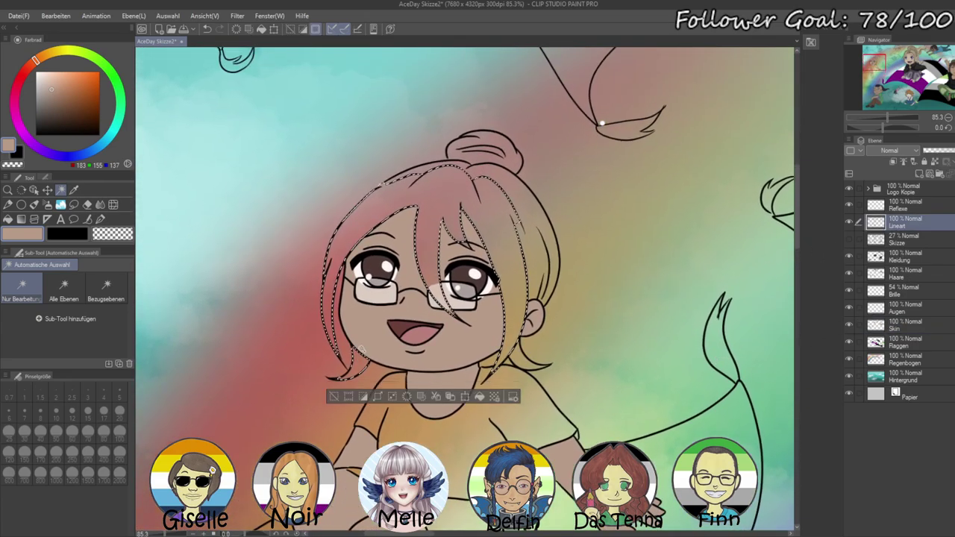
left_click(460, 152, "shift")
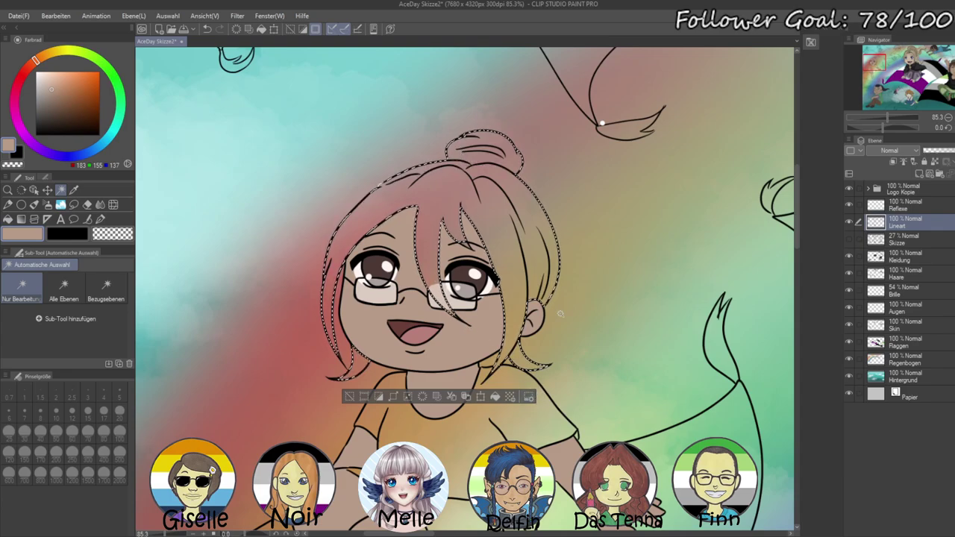
left_click(904, 276)
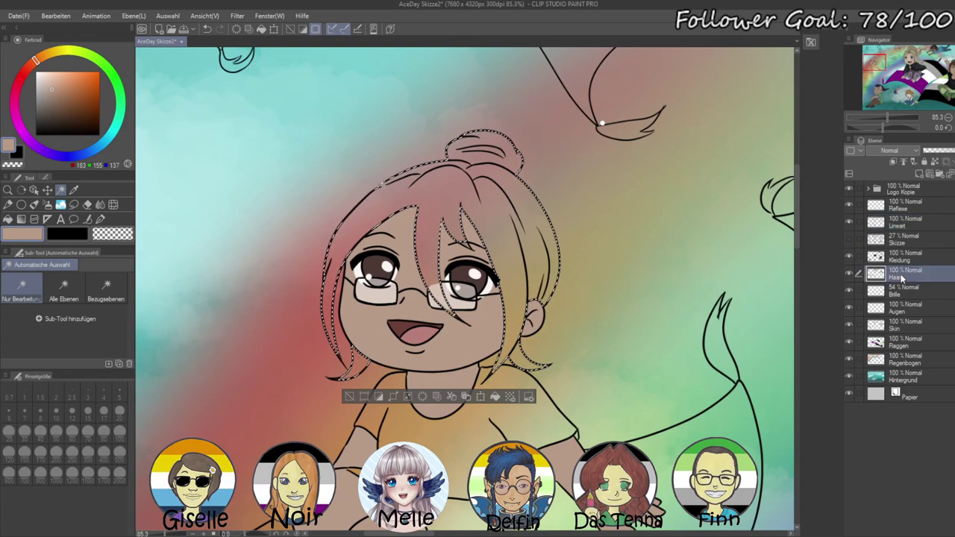
left_click(50, 105)
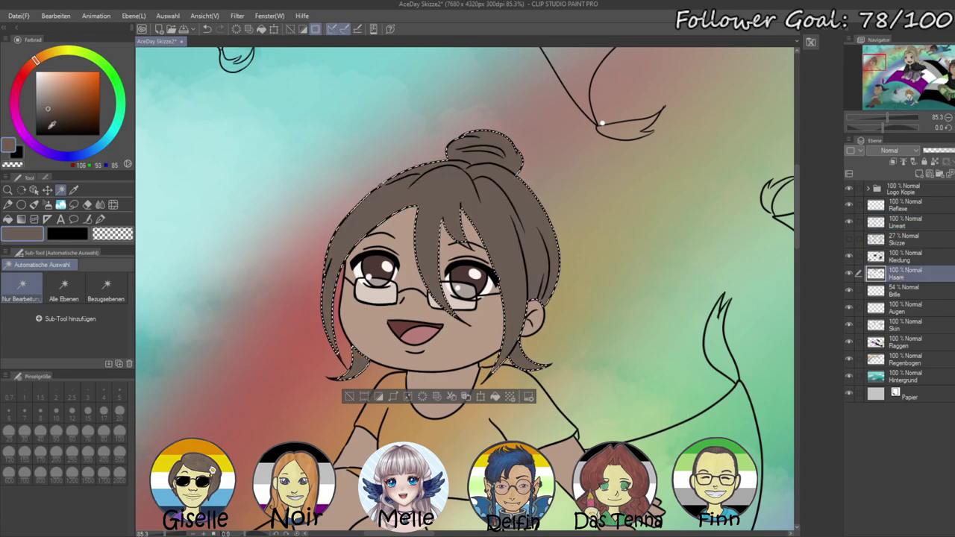
left_click(45, 116)
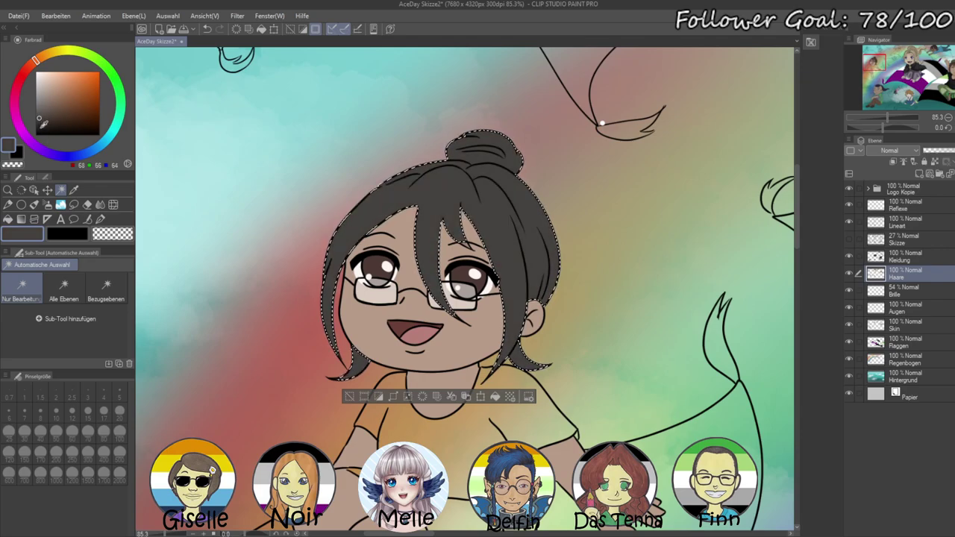
left_click(47, 120)
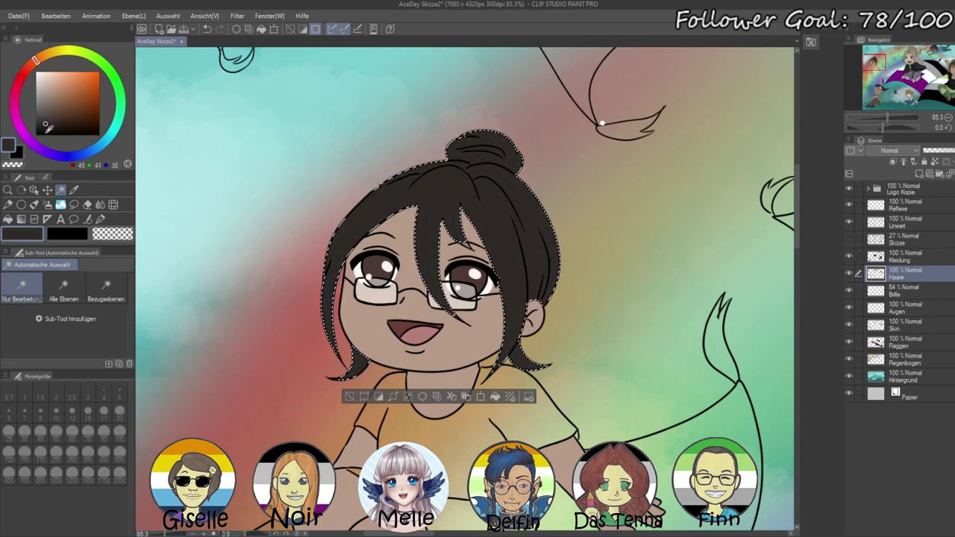
key("ctrl+d")
- Paint the unfilled hair tips and strand edges on the Haare layer with the size 5 Spitzfeder pen
left_click_drag(887, 117, 896, 116)
left_click_drag(636, 254, 653, 194)
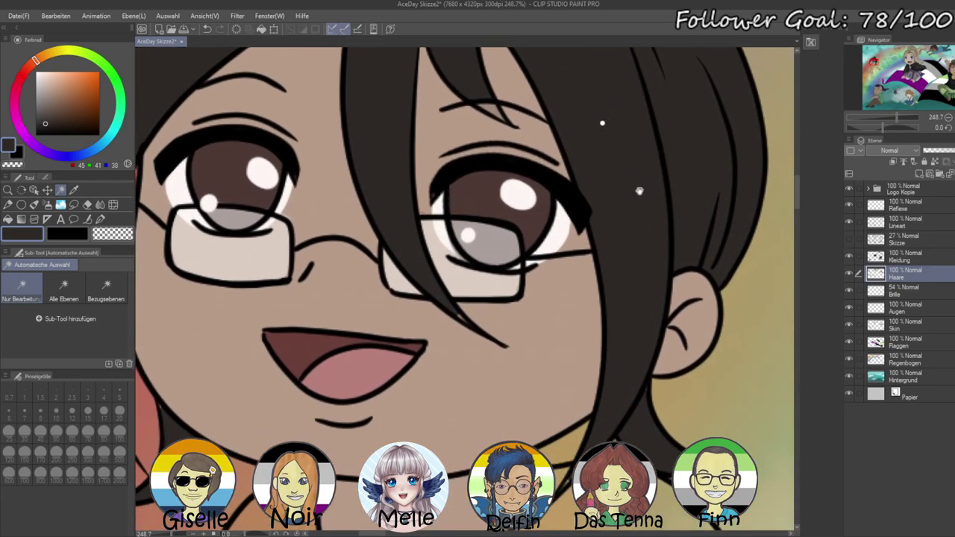
left_click(101, 219)
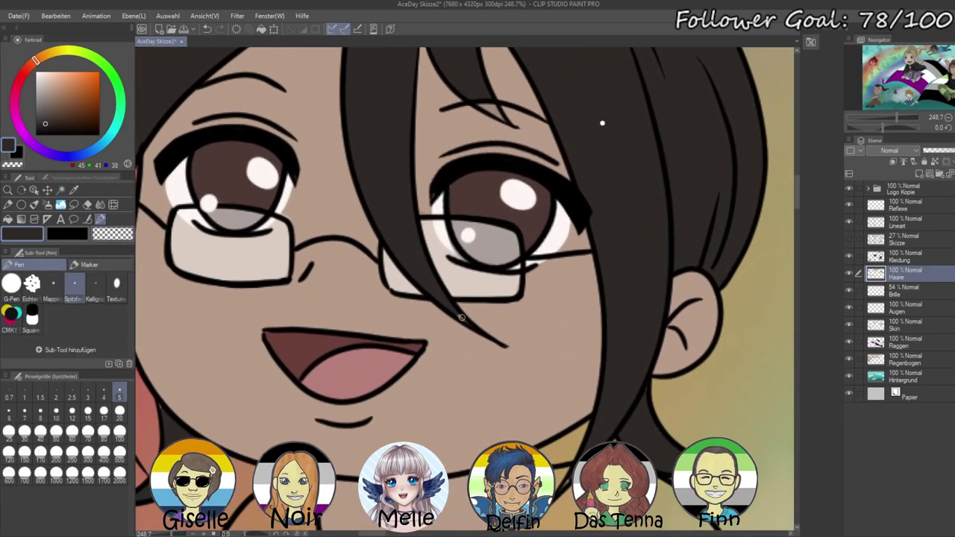
scroll(549, 385, "down", 3)
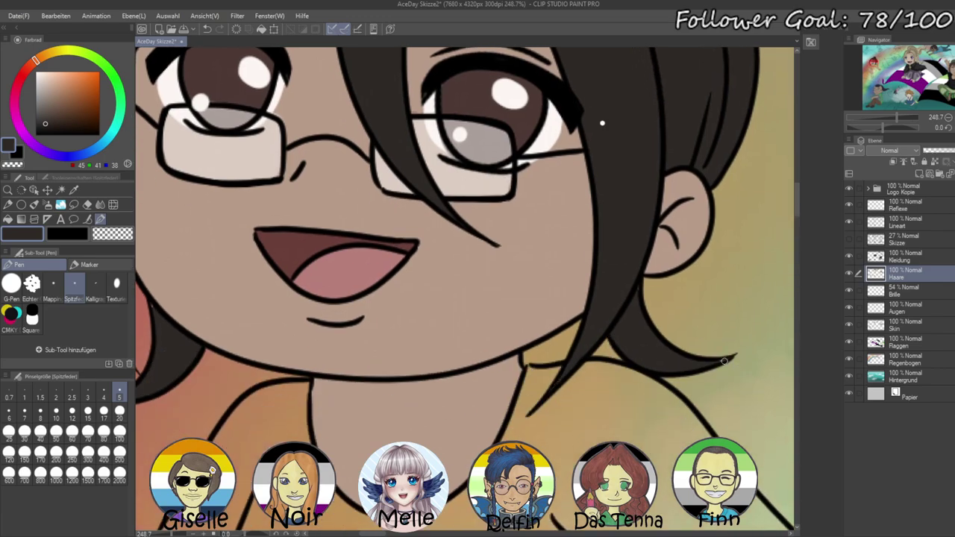
left_click_drag(439, 360, 648, 270)
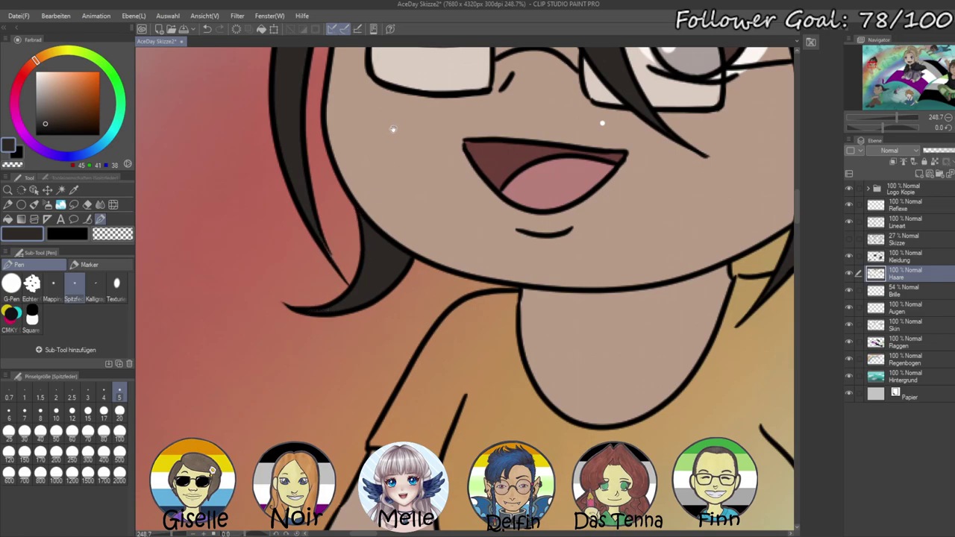
scroll(393, 131, "up", 14)
scroll(316, 367, "down", 6)
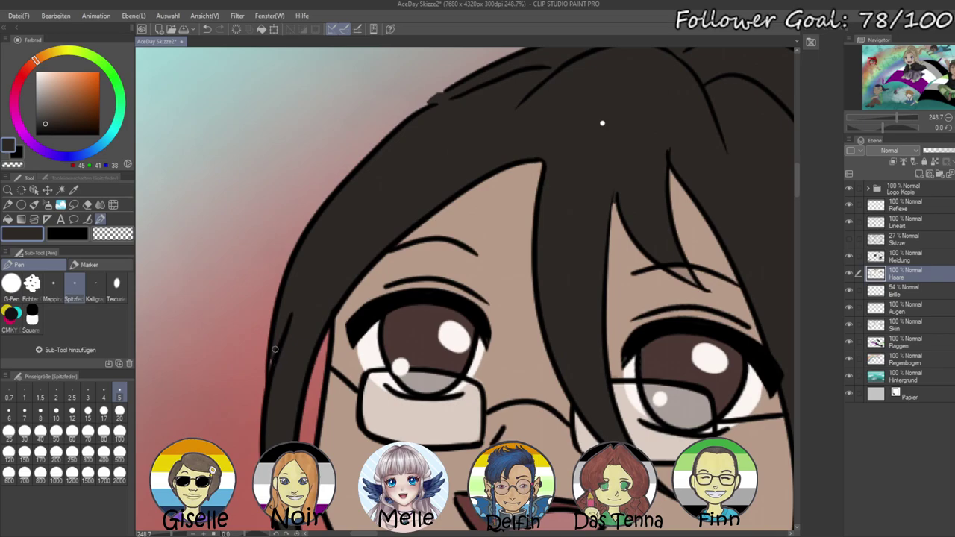
- Erase the hair colour spilling past the outline on the upper head by painting with the transparent colour
scroll(422, 148, "up", 2)
scroll(421, 148, "right", 2)
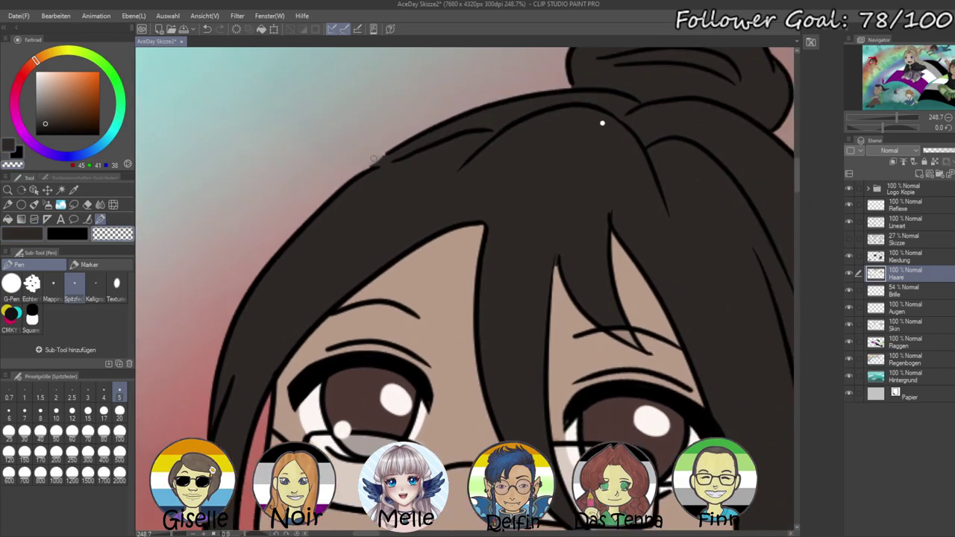
mouse_move(475, 124)
left_mouse_down()
mouse_move(303, 234)
mouse_move(254, 279)
mouse_move(224, 172)
left_mouse_up()
key("c")
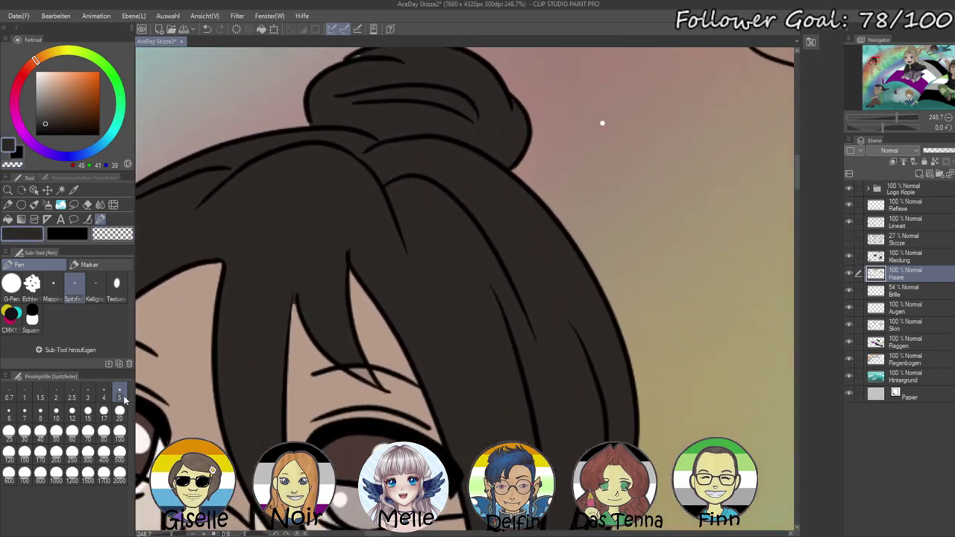
- Fill the fringe strand crossing the eyebrow with the size 8 pen and the gap atop the bun at size 5
left_click(40, 411)
left_click_drag(352, 367, 376, 387)
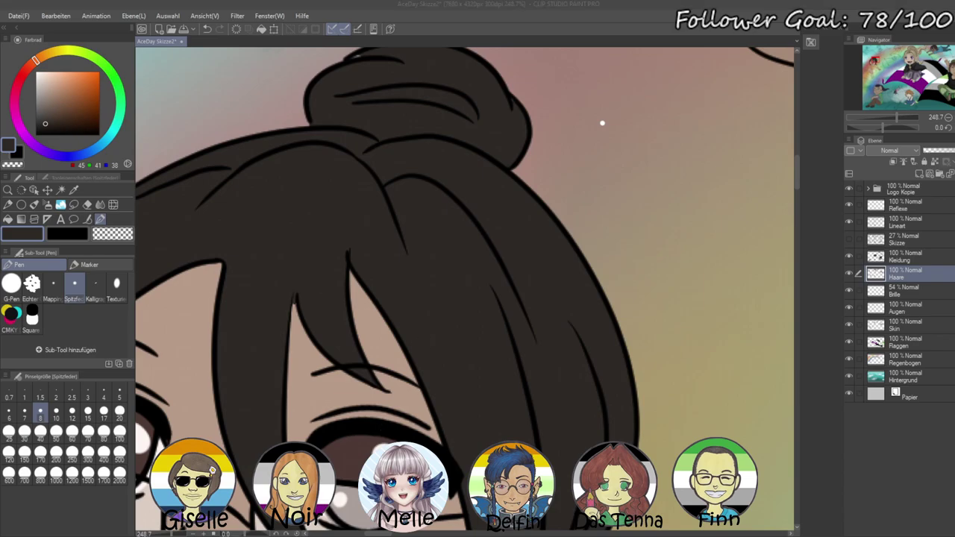
scroll(602, 123, "down", 3)
scroll(602, 123, "up", 4)
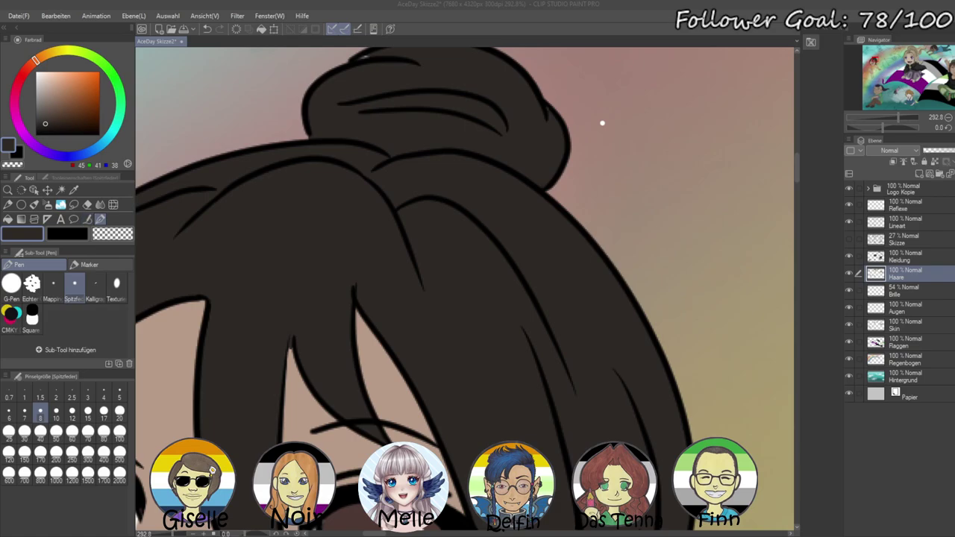
left_click(119, 395)
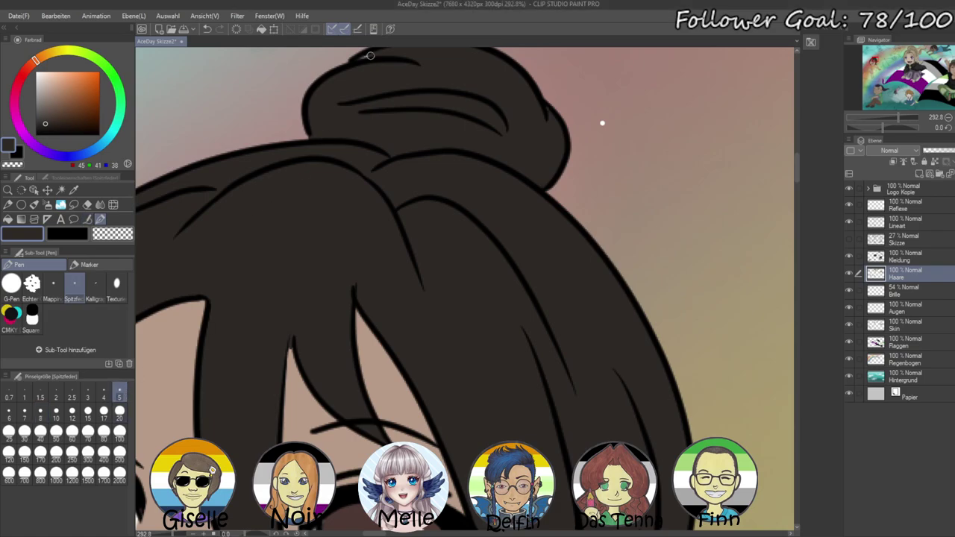
scroll(602, 123, "down", 15)
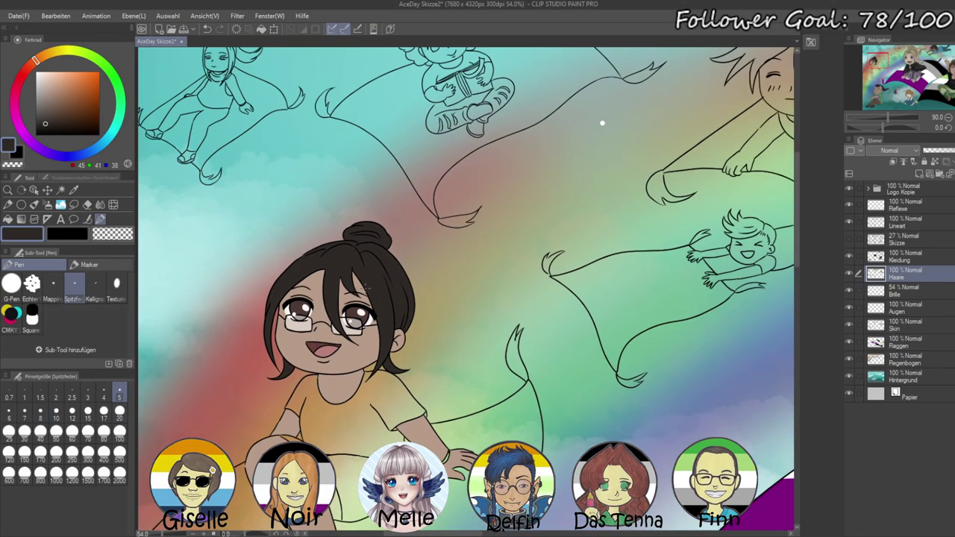
scroll(602, 123, "up", 2)
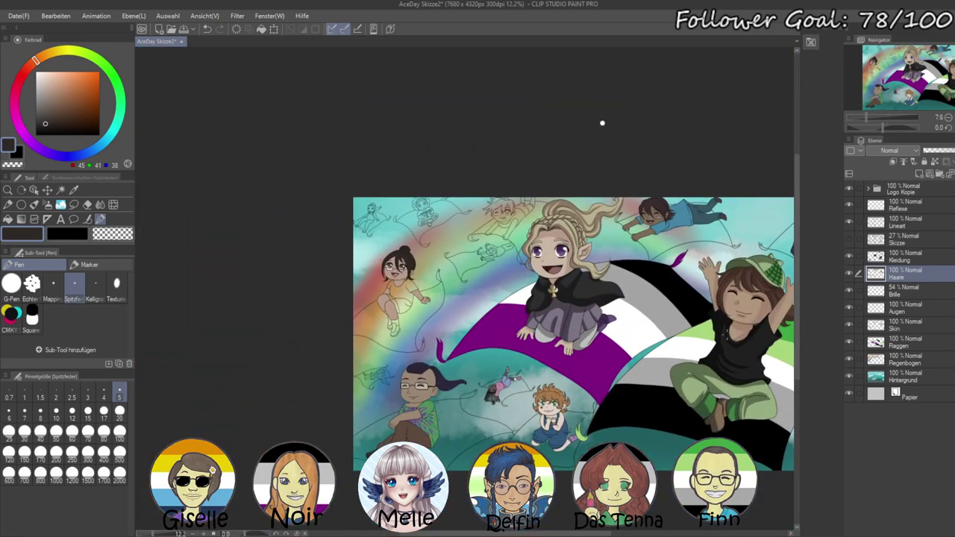
left_click_drag(631, 314, 528, 305)
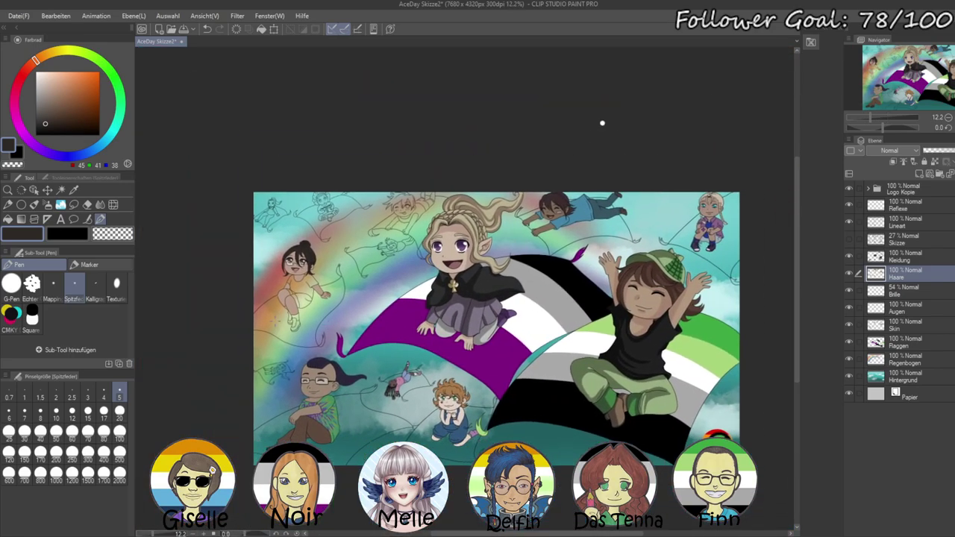
scroll(602, 123, "up", 10)
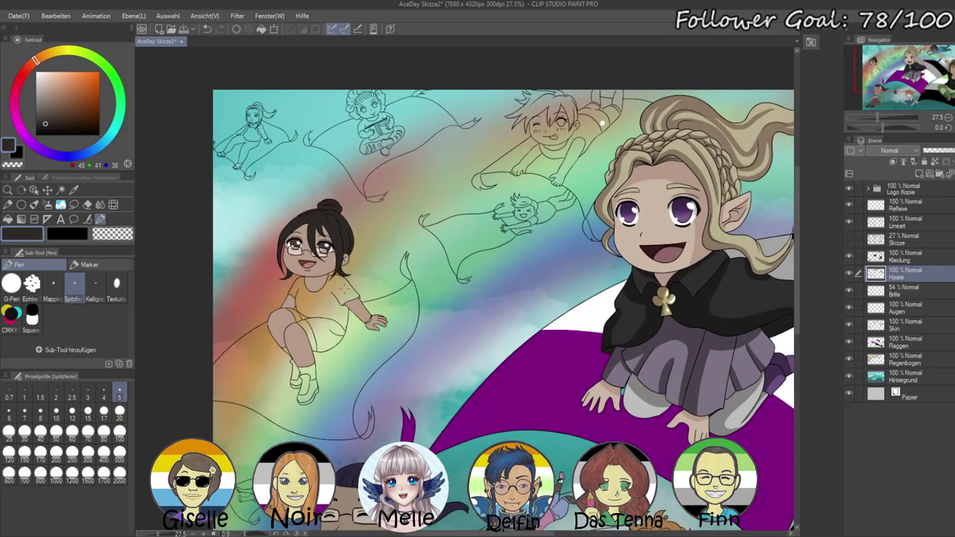
scroll(602, 123, "up", 2)
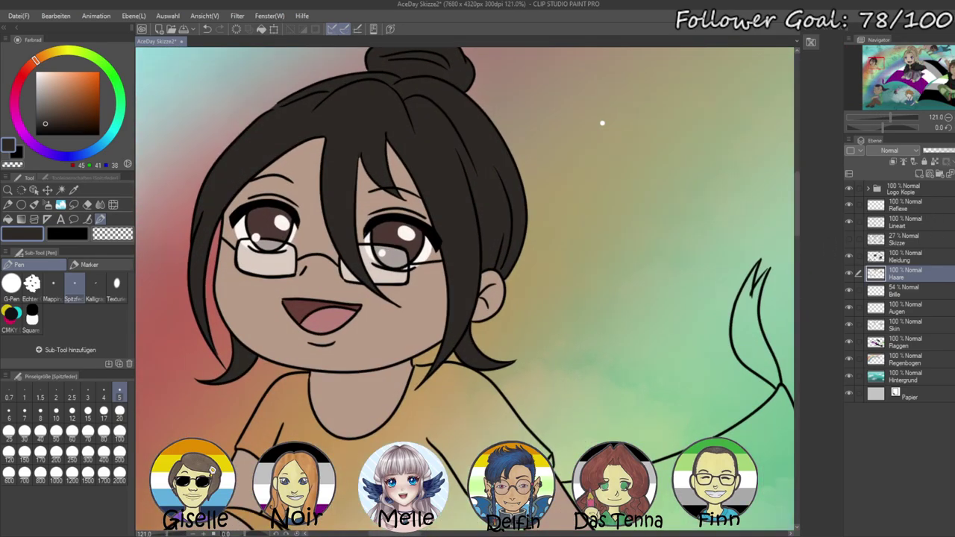
- Lock the Haare layer's transparent pixels and shade the hair tips blue (RGB 45, 170, 206) with the size 150 soft airbrush
left_click(938, 154)
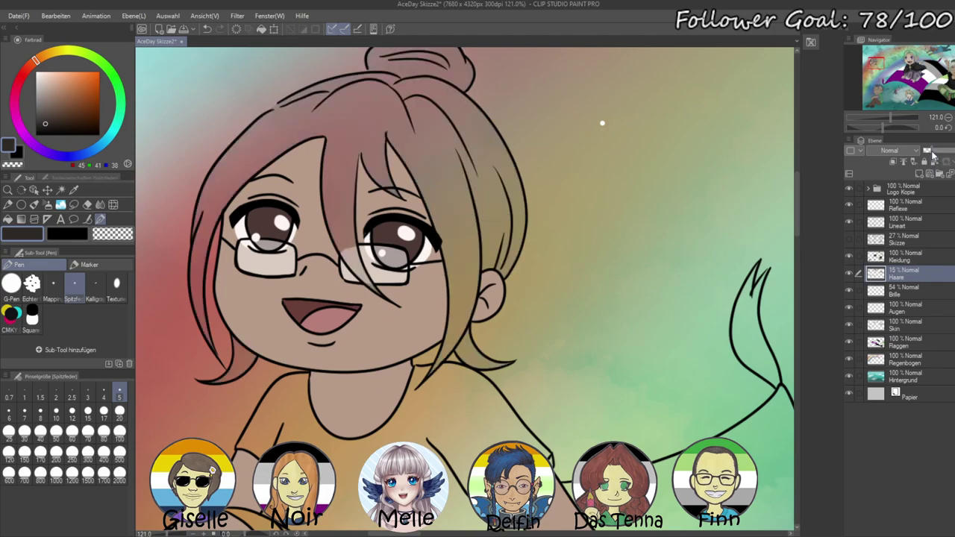
left_click_drag(932, 155, 954, 151)
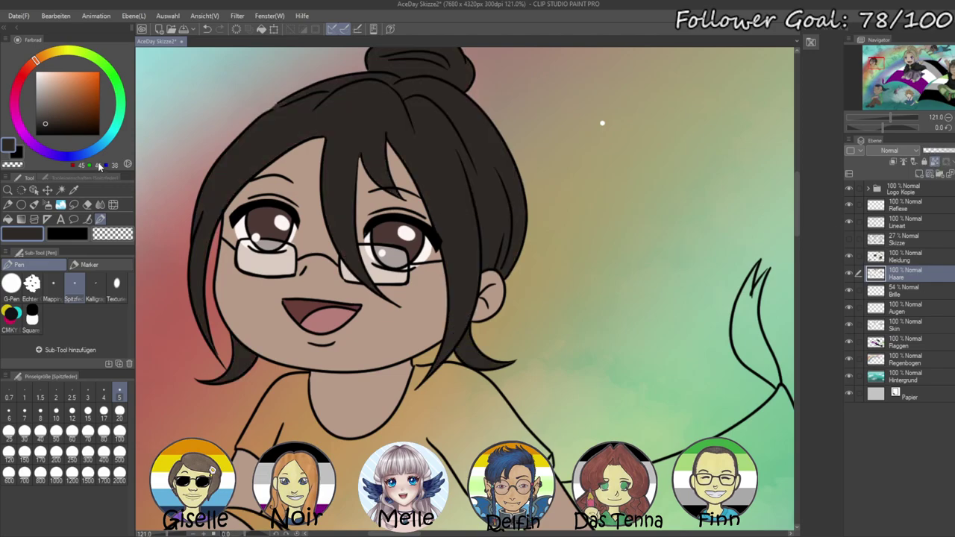
left_click(106, 139)
left_click(85, 84)
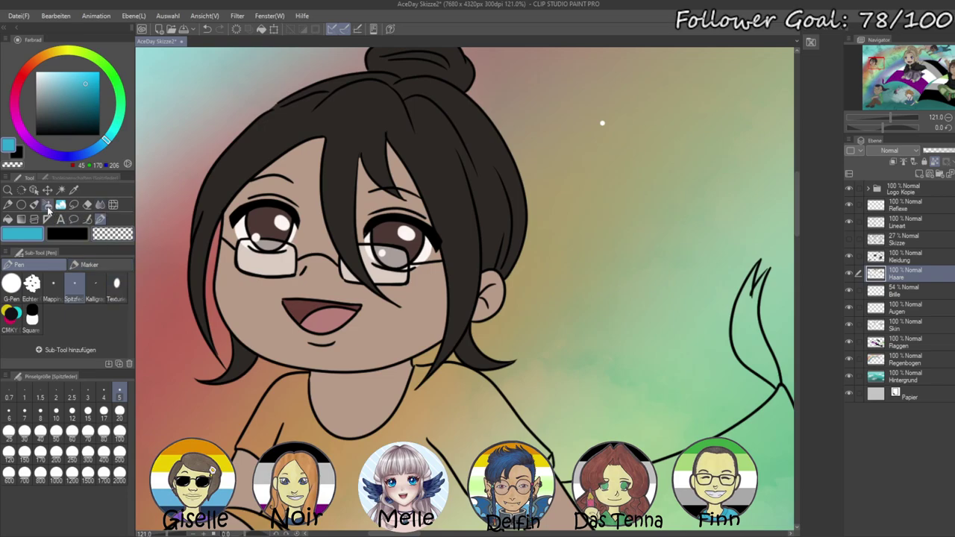
left_click(48, 206)
left_click(24, 451)
mouse_move(254, 354)
left_mouse_down()
mouse_move(373, 369)
mouse_move(417, 325)
mouse_move(473, 385)
mouse_move(511, 320)
mouse_move(514, 192)
mouse_move(506, 286)
mouse_move(269, 317)
left_mouse_up()
mouse_move(172, 211)
left_mouse_down()
mouse_move(295, 268)
mouse_move(368, 325)
mouse_move(362, 273)
mouse_move(373, 305)
left_mouse_up()
- Select the T-shirt from the Lineart layer, fill it teal (RGB 43, 147, 145) on the Kleidung layer and clear the selection
left_click_drag(891, 121, 871, 121)
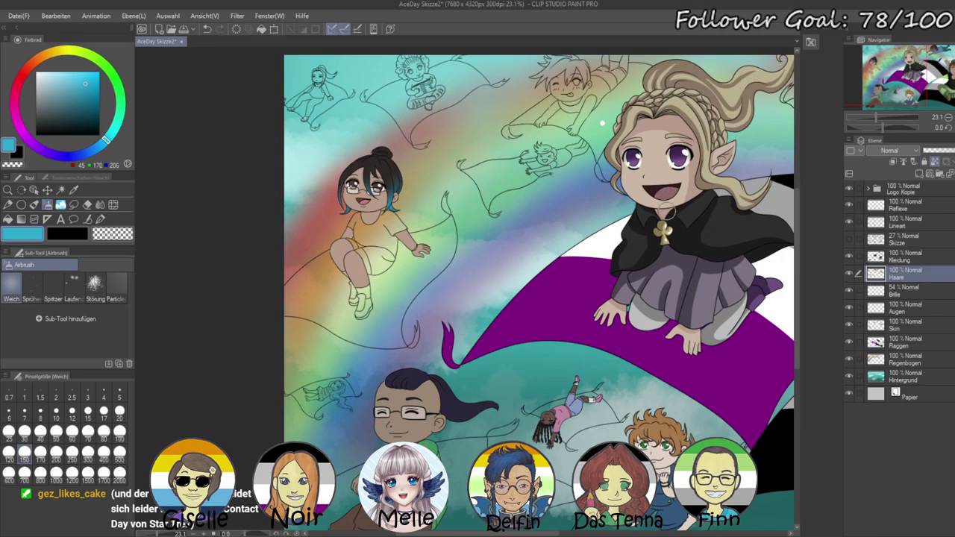
left_click_drag(565, 251, 641, 270)
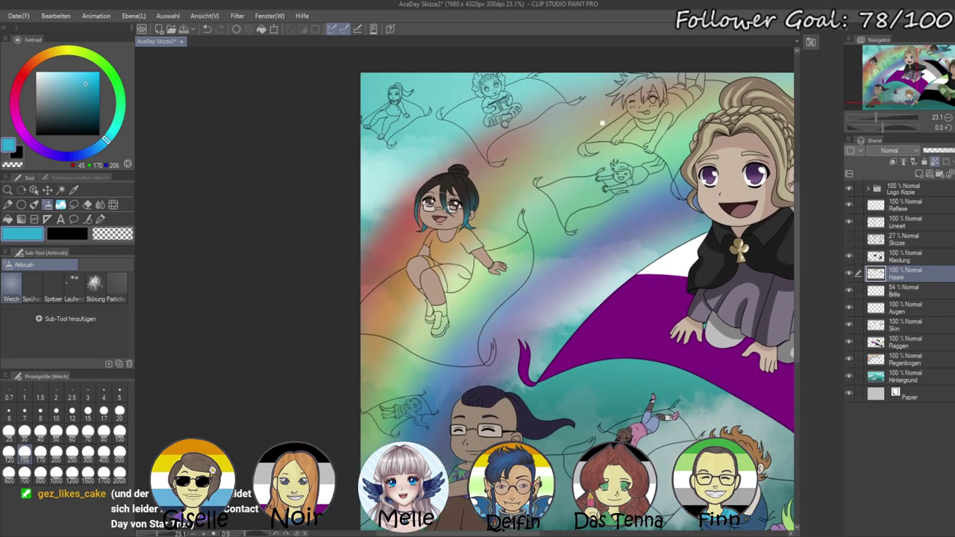
left_click_drag(876, 117, 887, 118)
left_click_drag(686, 153, 746, 293)
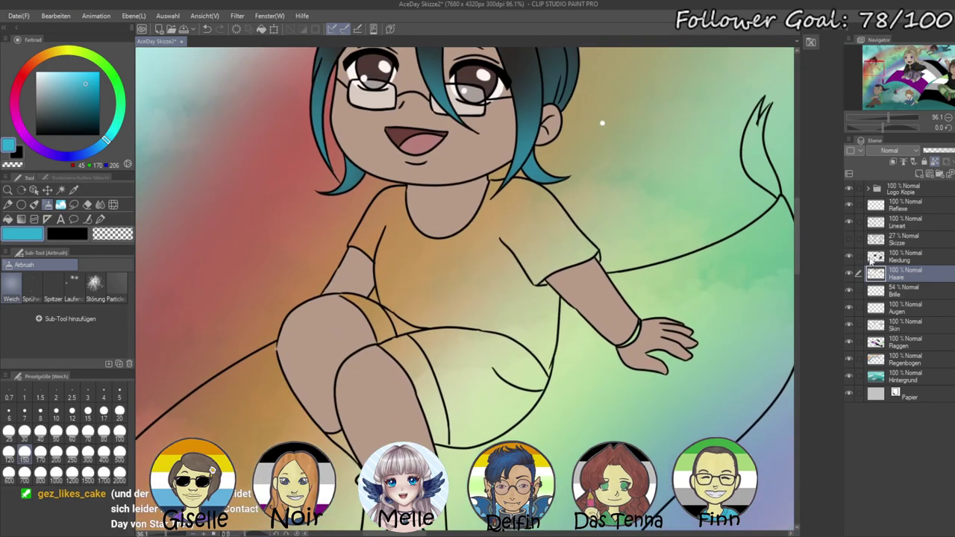
left_click(903, 221)
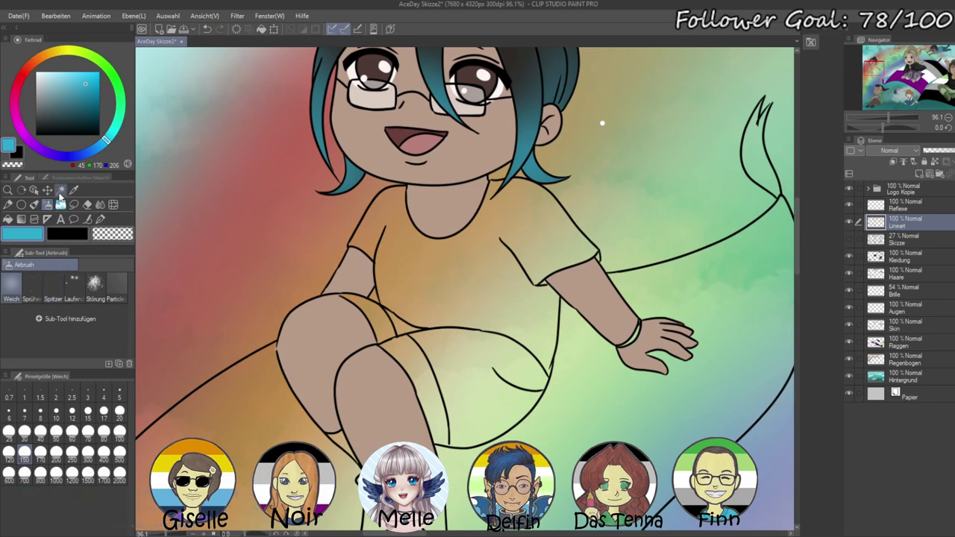
left_click(61, 190)
left_click(458, 255)
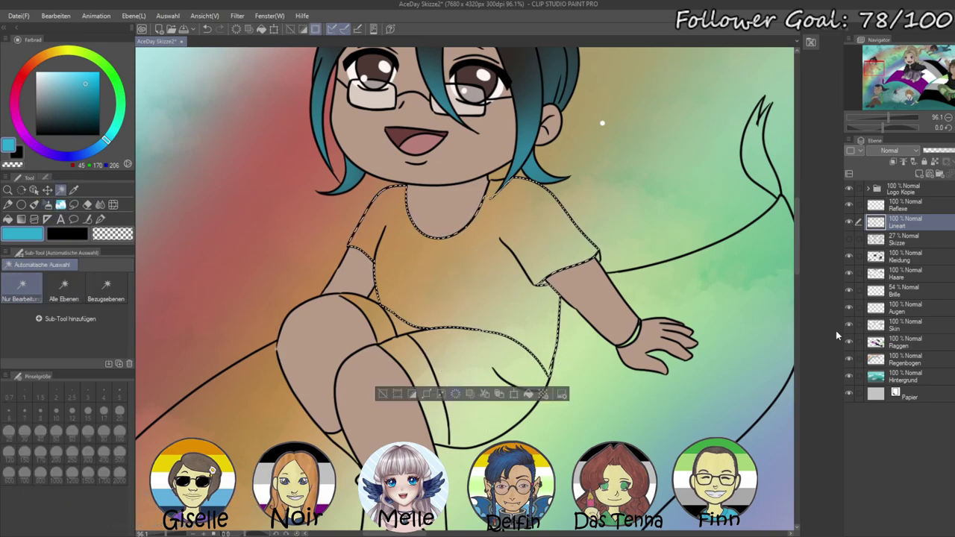
left_click(913, 258)
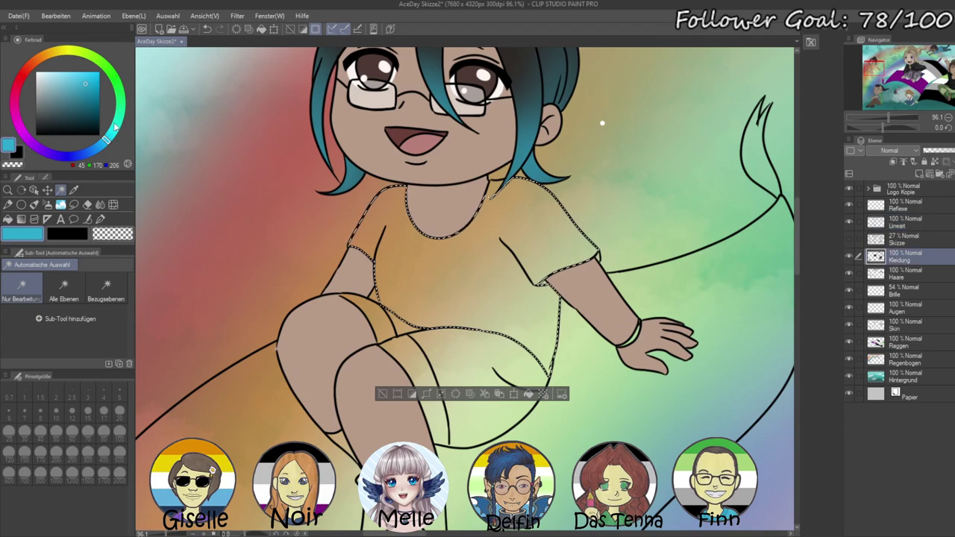
left_click(113, 130)
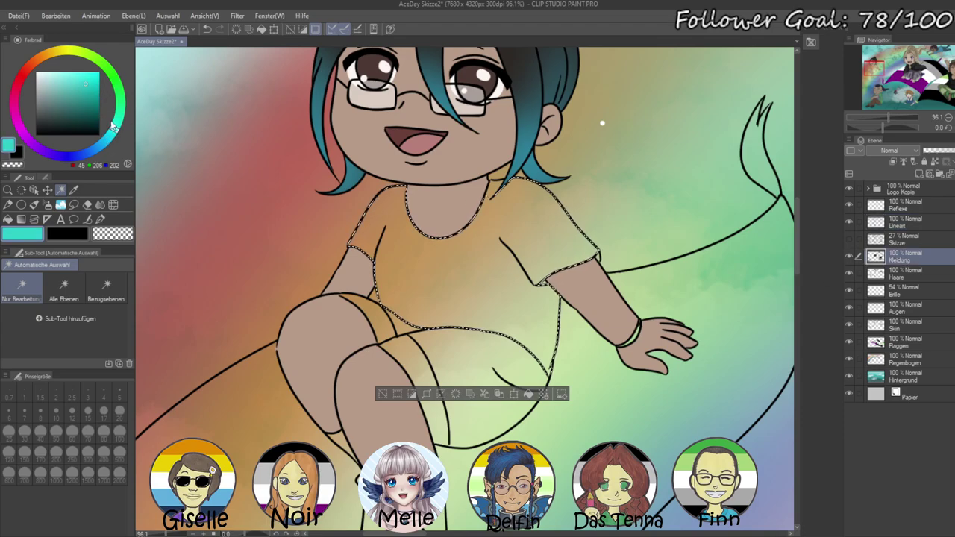
key("alt+Delete")
left_click(80, 98)
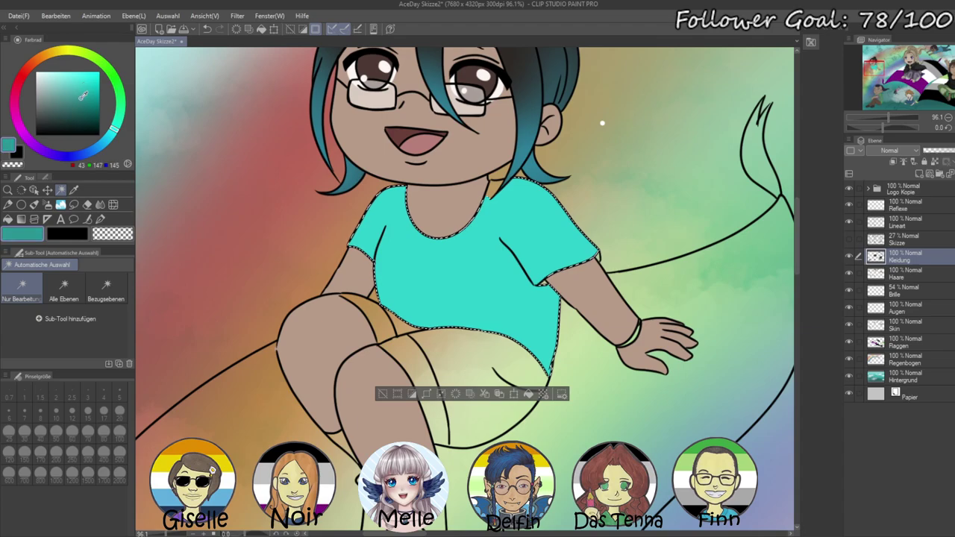
key("alt+BackSpace")
key("ctrl+d")
- Paint the unfilled shirt gap between the neck and the hair tip teal with the size 17 pen
left_click_drag(888, 117, 898, 117)
left_click(874, 66)
left_click(890, 116)
scroll(889, 116, "up", 1)
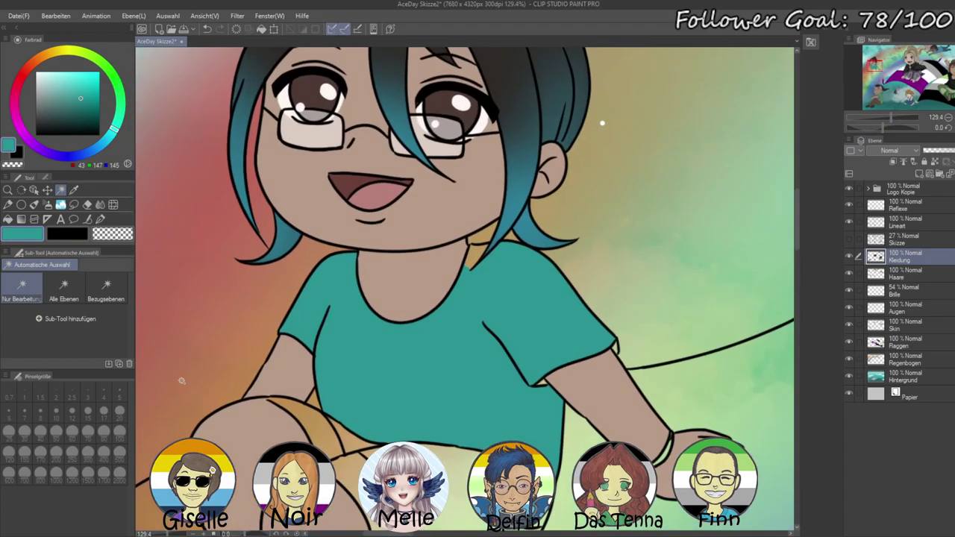
left_click(101, 218)
left_click(103, 409)
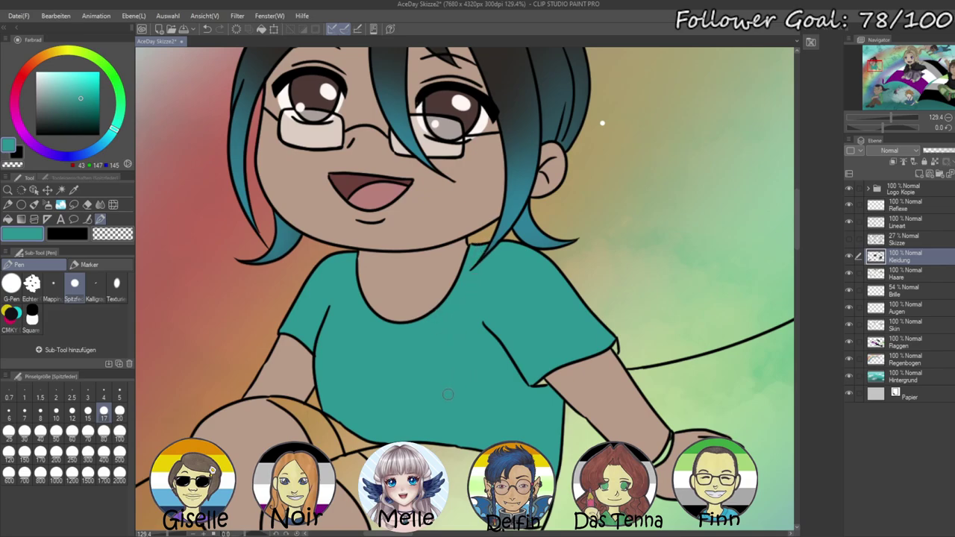
- Paint both inner sleeve openings beside the arm dark teal (RGB 28, 54, 53) with the size 10 pen
left_click_drag(472, 357, 477, 248)
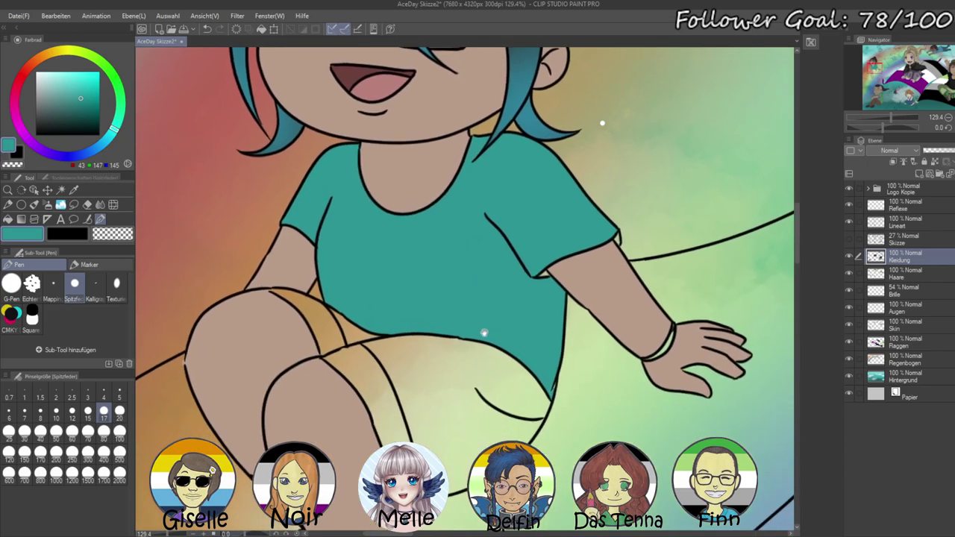
left_click_drag(483, 333, 427, 298)
left_click_drag(890, 118, 894, 118)
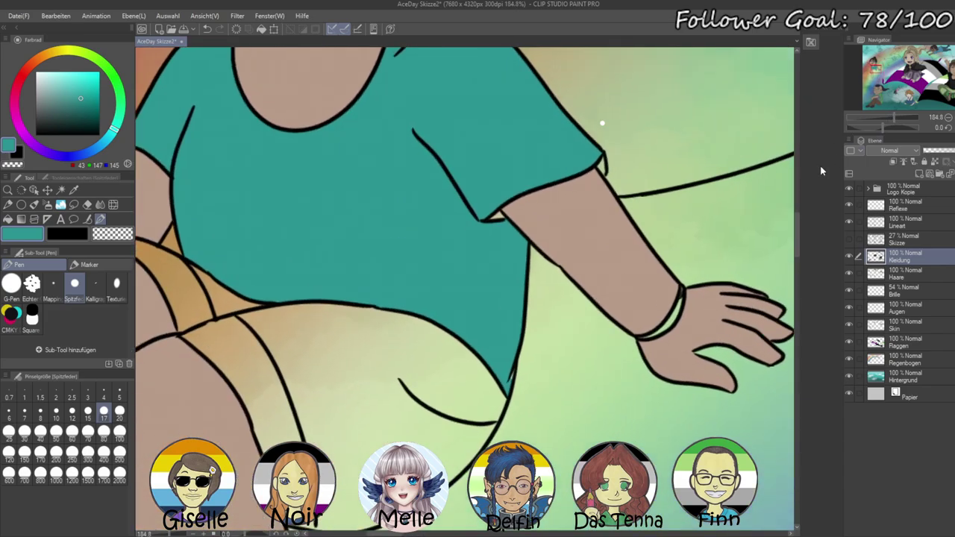
left_click_drag(677, 158, 537, 236)
left_click(64, 121)
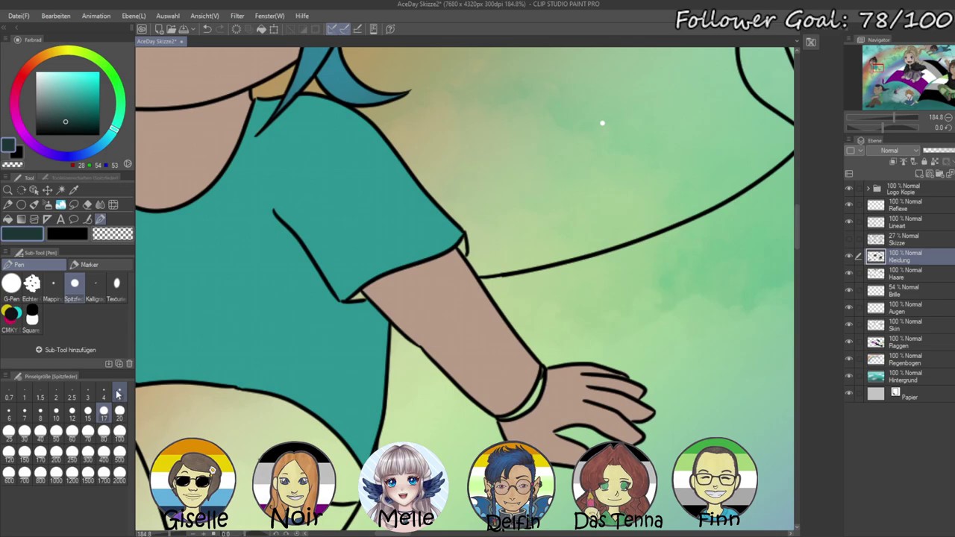
left_click(119, 396)
left_click(56, 410)
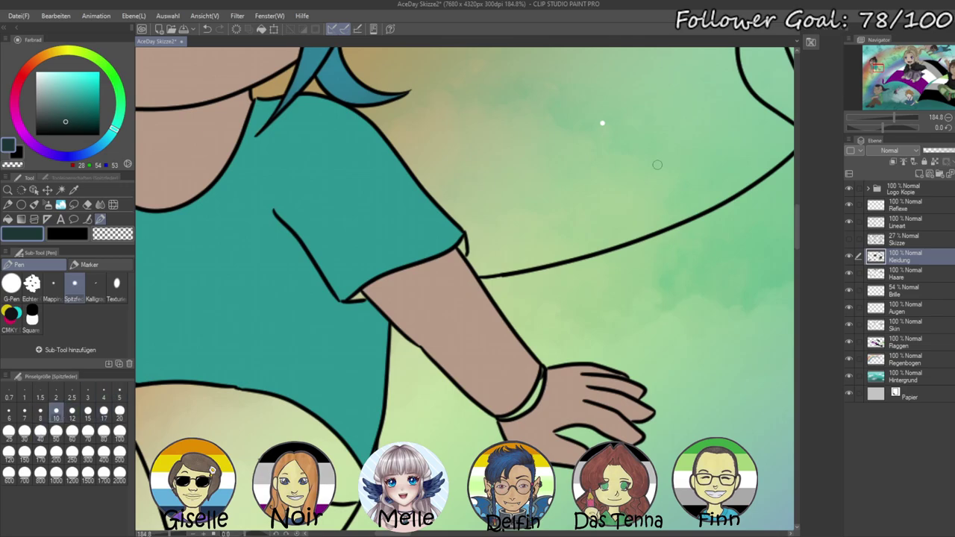
scroll(414, 311, "up", 9)
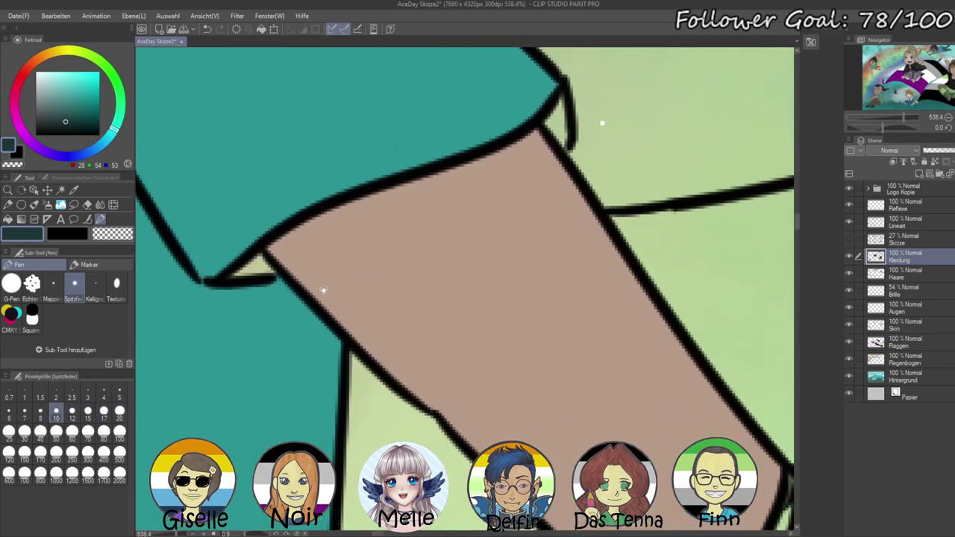
left_click_drag(235, 274, 253, 261)
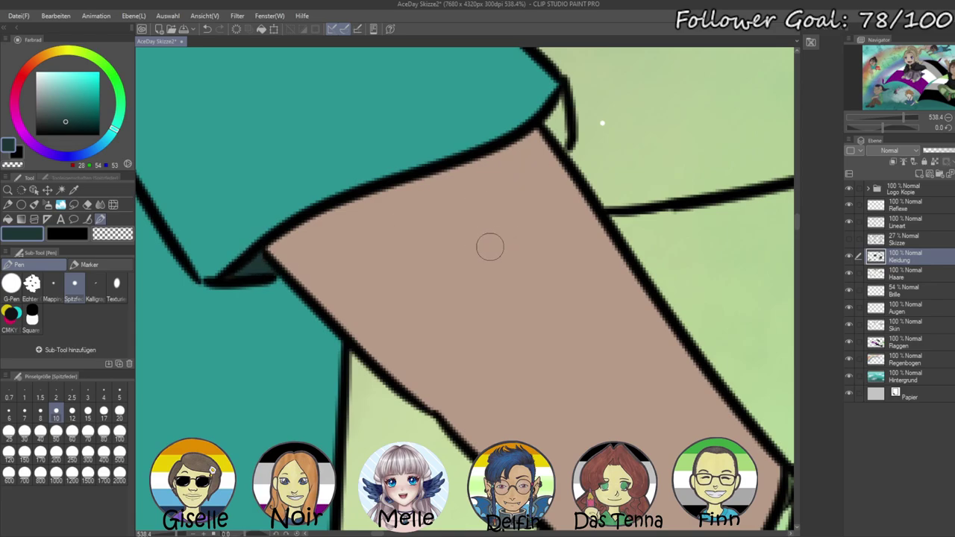
mouse_move(548, 130)
left_mouse_down()
mouse_move(556, 100)
mouse_move(560, 139)
left_mouse_up()
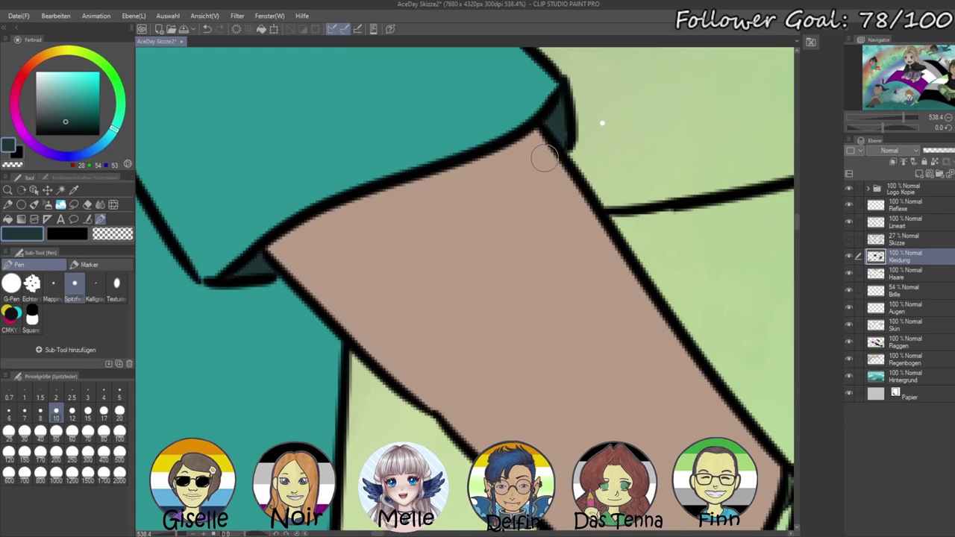
- Select the shorts' areas from the Lineart layer with the Auto Select tool and make the Kleidung layer active
left_click_drag(900, 114, 886, 114)
left_click(60, 190)
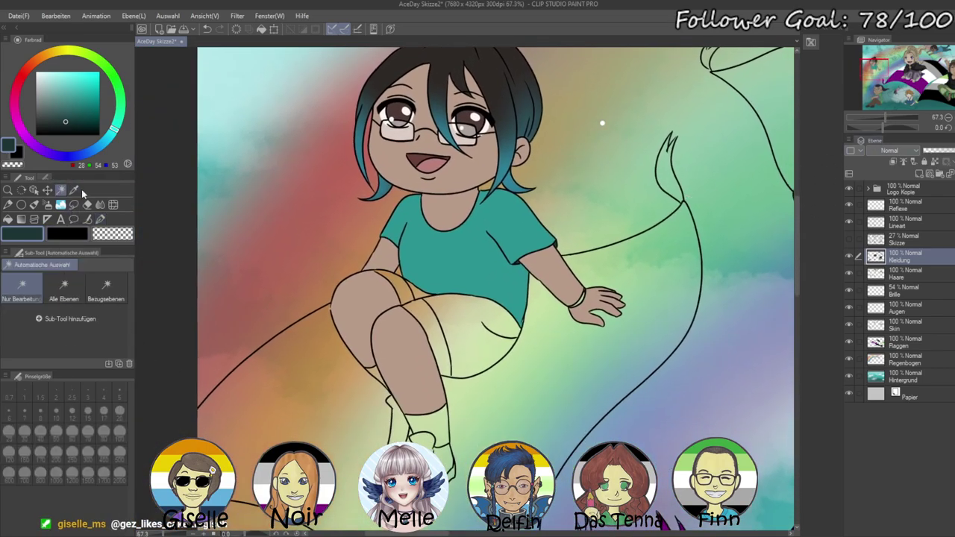
left_click(898, 223)
left_click(418, 332)
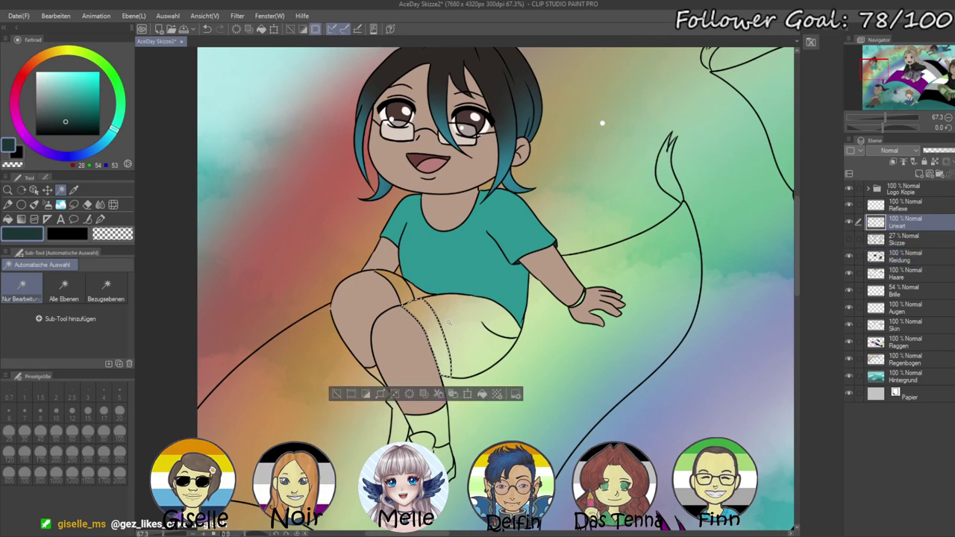
left_click(456, 324, "shift")
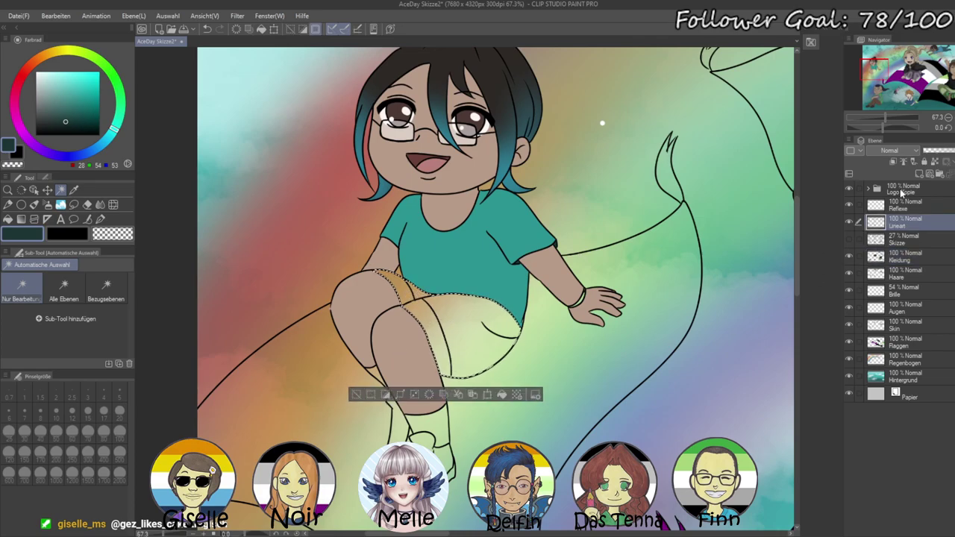
left_click_drag(886, 118, 891, 118)
left_click(887, 260)
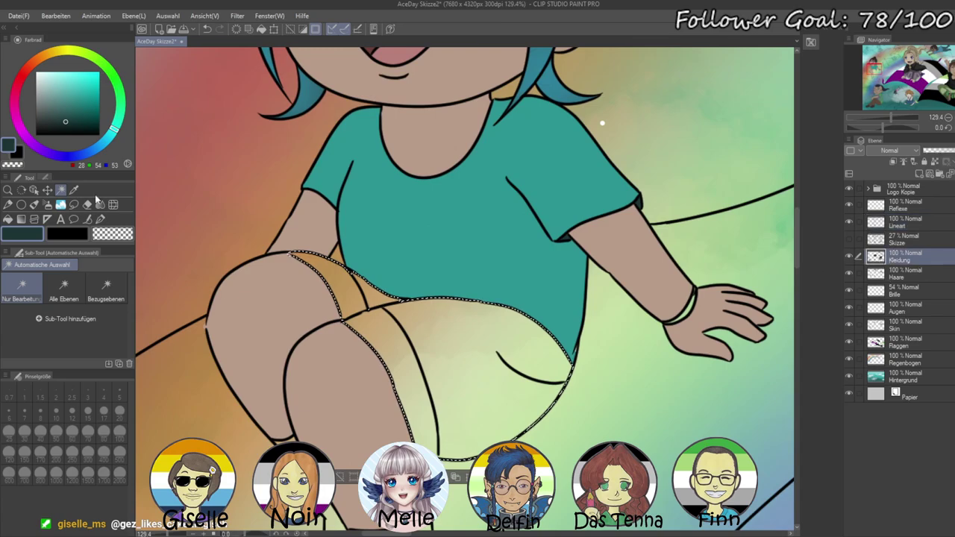
- Fill the shorts slate blue-grey (RGB 81, 95, 108) on the Kleidung layer and clear the selection
left_click(52, 115)
left_click(96, 148)
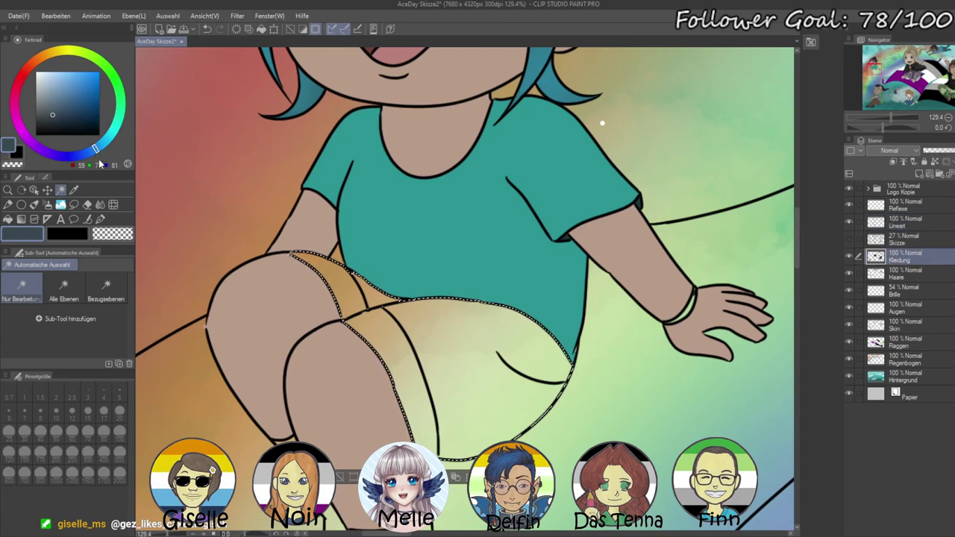
key("alt+Delete")
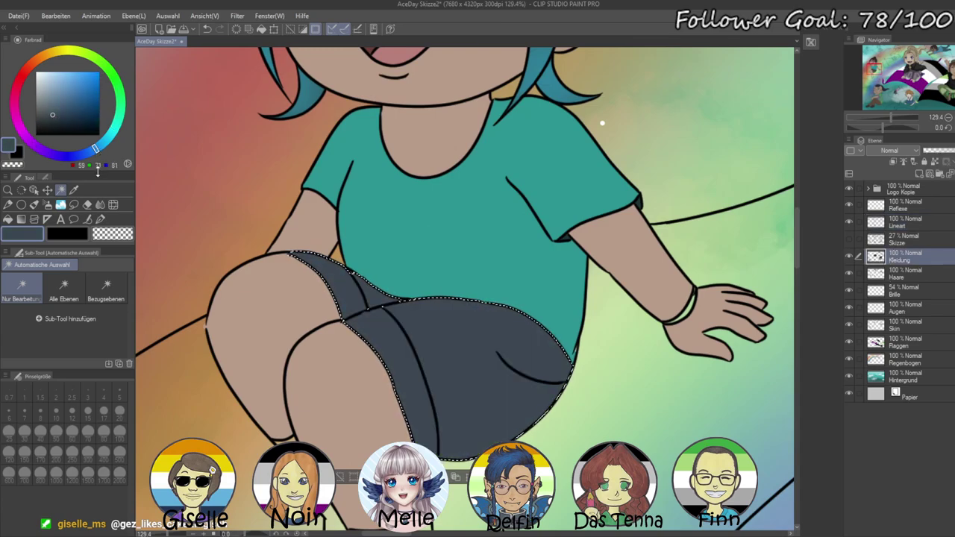
left_click(54, 106)
key("alt+BackSpace")
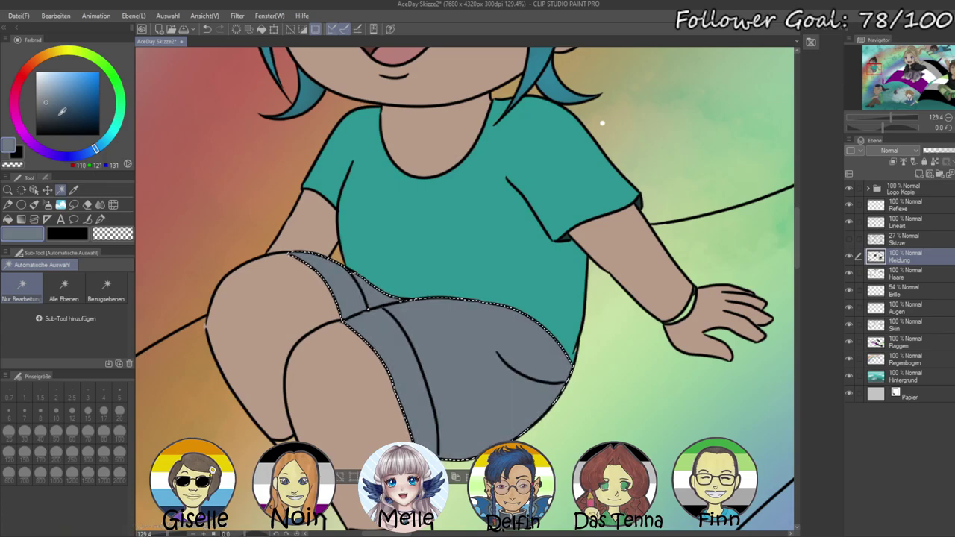
left_click(52, 108)
key("alt+BackSpace")
key("ctrl+d")
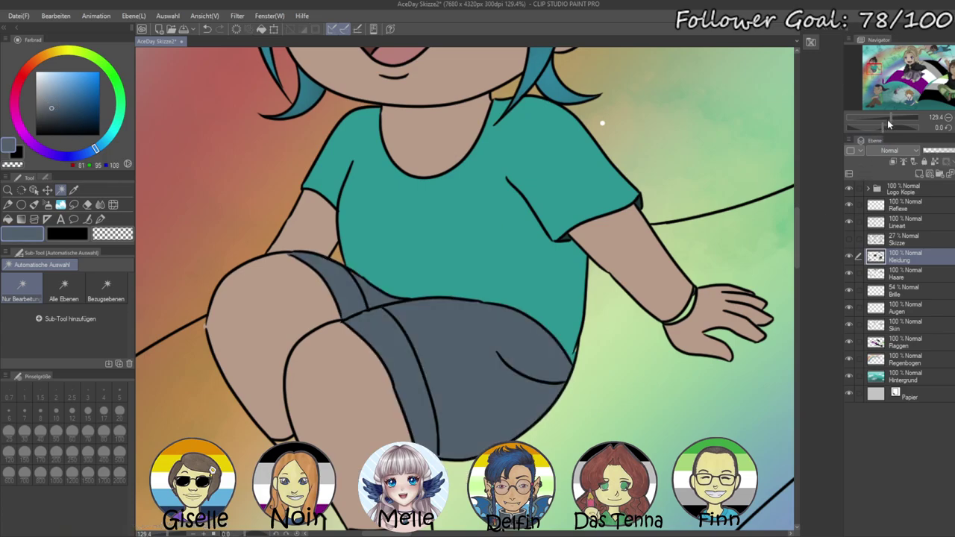
- Paint the lower end of the girl's bracelet yellow-green (RGB 204, 206, 77) with the size 7 pen
left_click_drag(889, 127, 891, 120)
key("p")
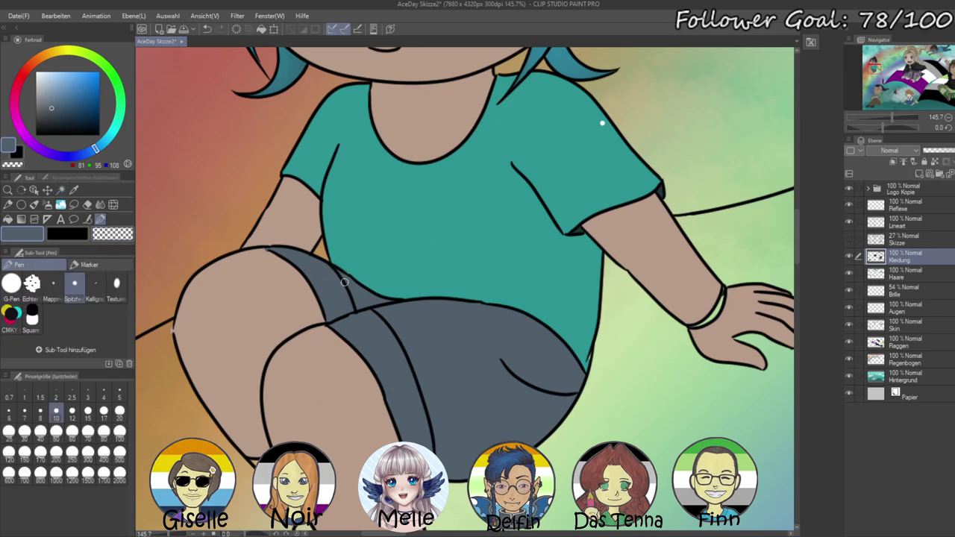
key("c")
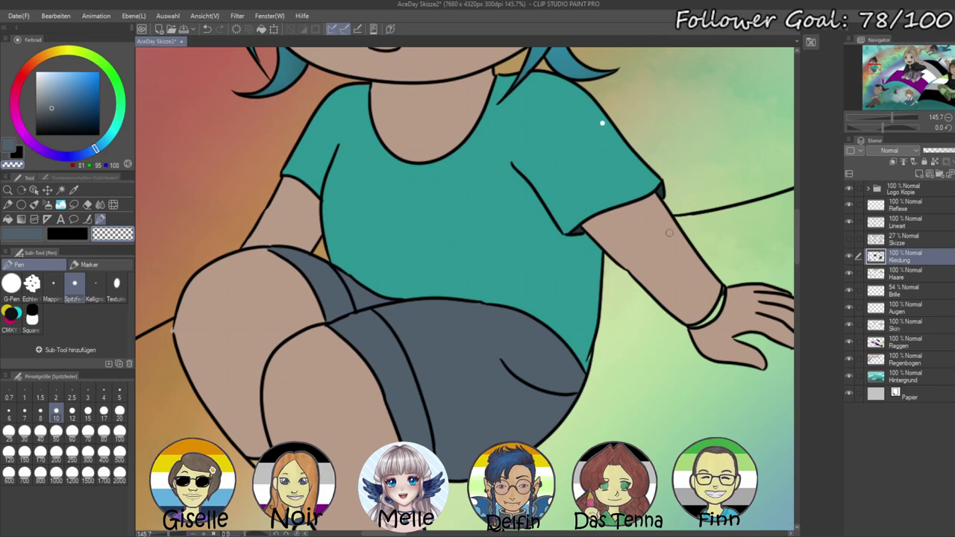
left_click(567, 270, "alt")
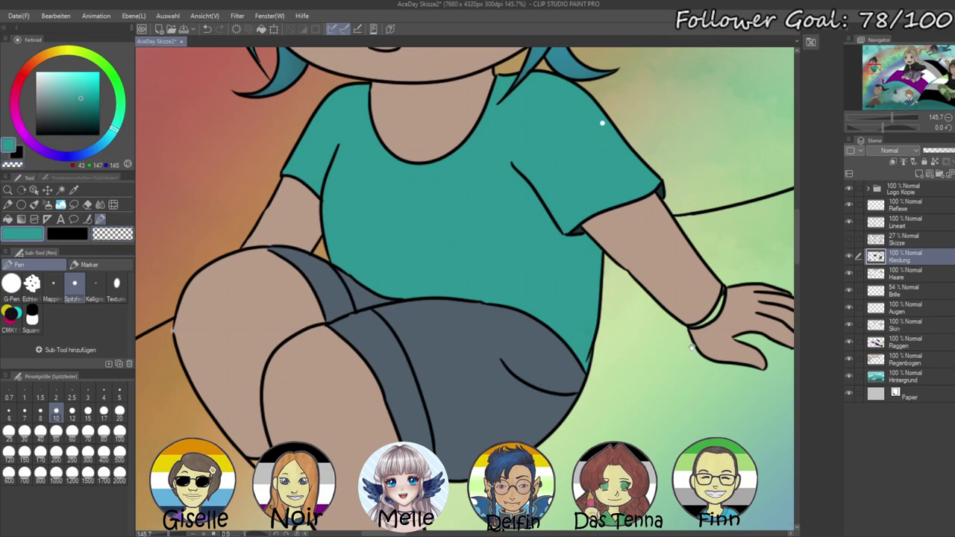
left_click_drag(682, 348, 485, 351)
left_click_drag(892, 117, 907, 117)
left_click_drag(683, 316, 277, 210)
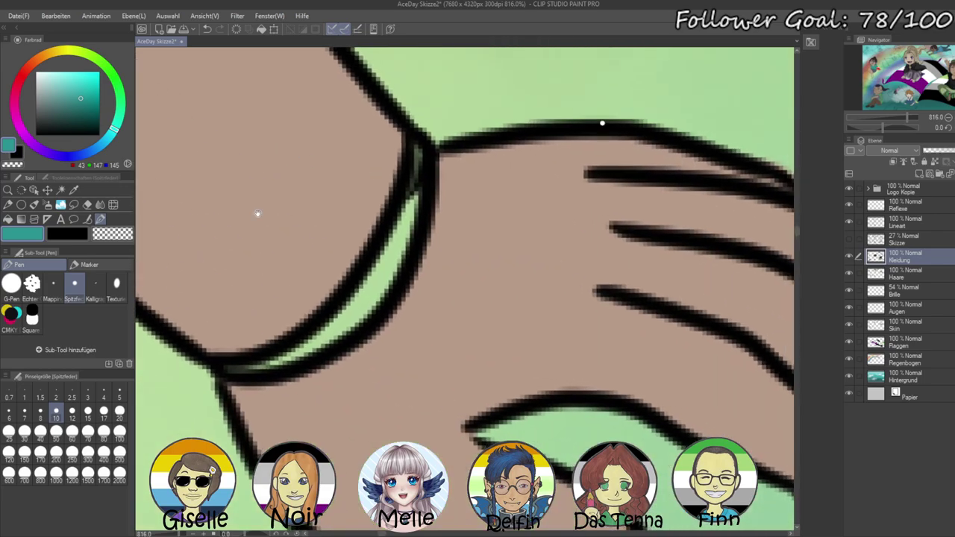
left_click(66, 54)
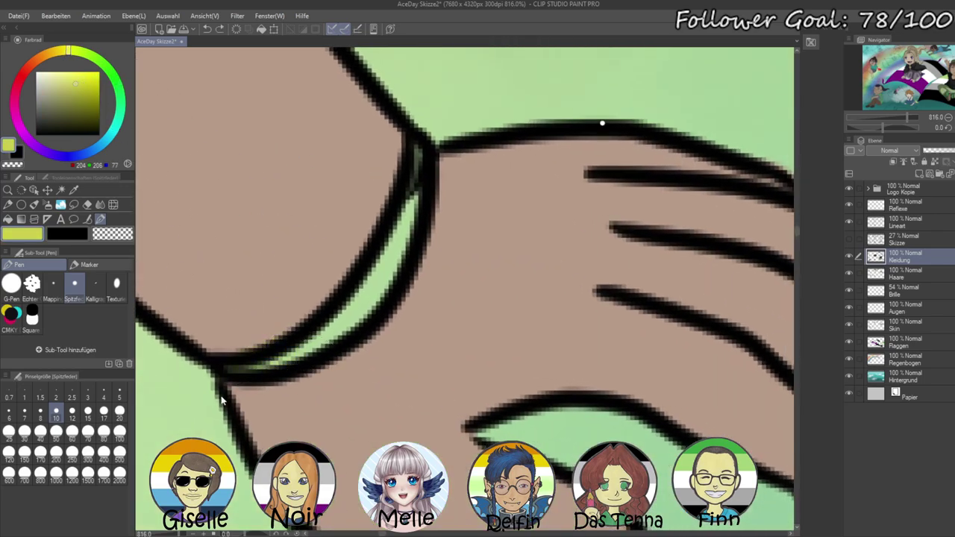
left_click(24, 410)
mouse_move(231, 367)
left_mouse_down()
mouse_move(299, 357)
mouse_move(351, 305)
mouse_move(344, 330)
mouse_move(366, 305)
mouse_move(363, 262)
mouse_move(389, 268)
mouse_move(385, 257)
mouse_move(396, 290)
mouse_move(395, 262)
mouse_move(408, 230)
mouse_move(415, 234)
mouse_move(416, 192)
left_mouse_up()
- Paint the rest of the bracelet in green, turquoise, purple, pinkish red and orange sections up to its upper end
left_click(105, 66)
left_click(114, 132)
left_click(47, 152)
left_click(16, 86)
left_click(50, 53)
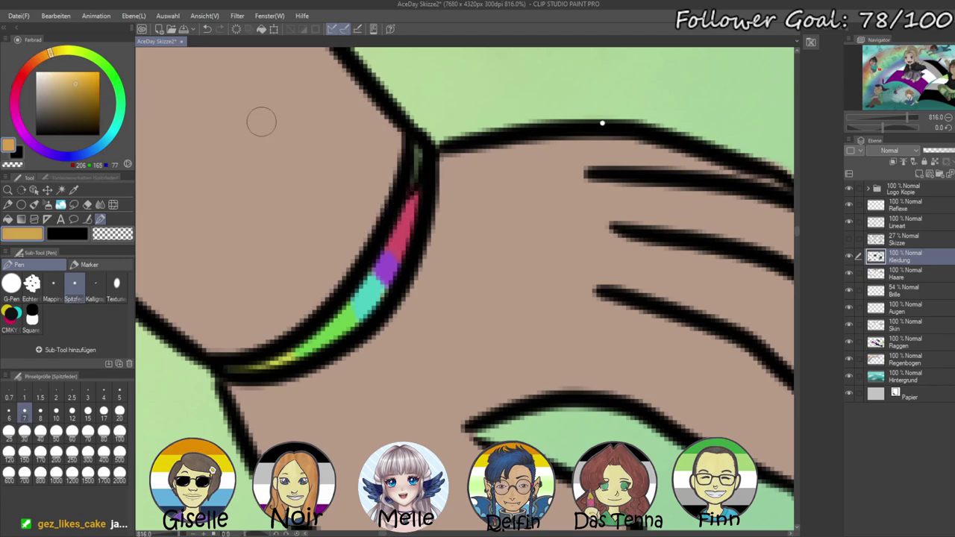
left_click_drag(417, 153, 419, 173)
- Select both socks from the Lineart layer, fill them white on the Kleidung layer and clear the selection
left_click_drag(908, 117, 886, 117)
left_click_drag(602, 246, 692, 247)
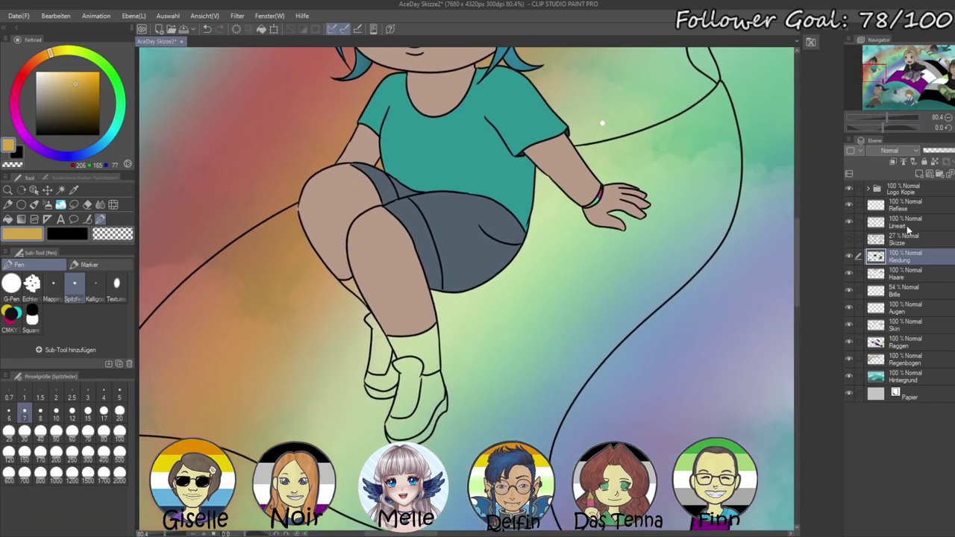
left_click(905, 223)
left_click(60, 189)
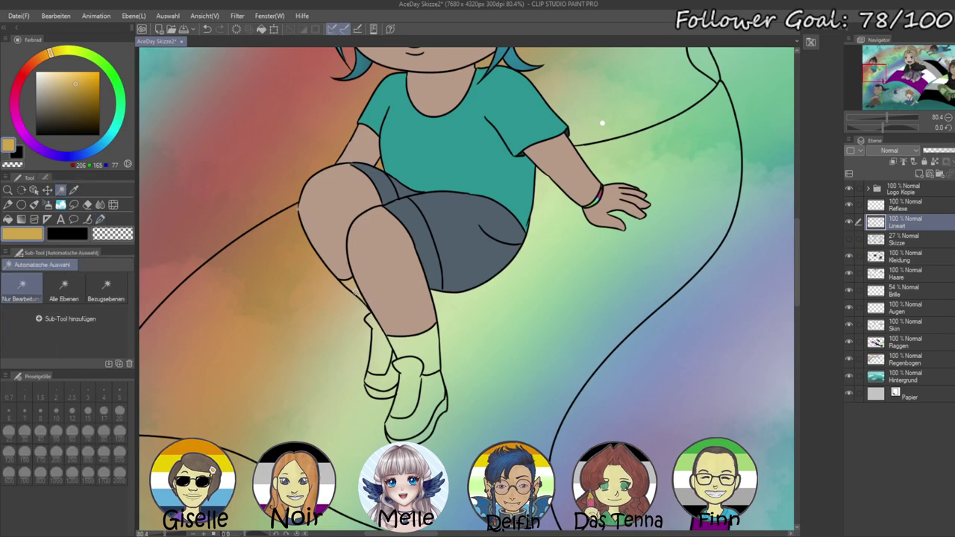
left_click(355, 292)
left_click(427, 355, "shift")
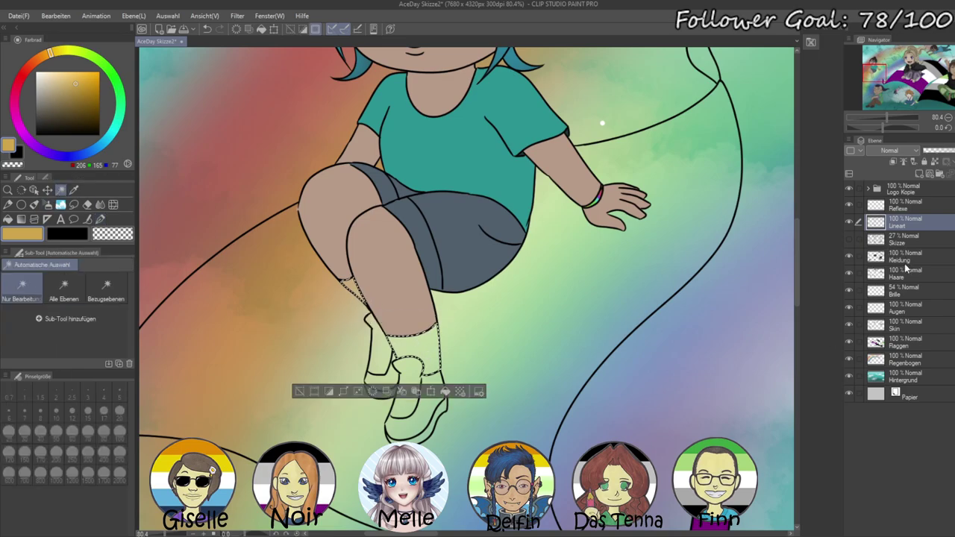
left_click(904, 261)
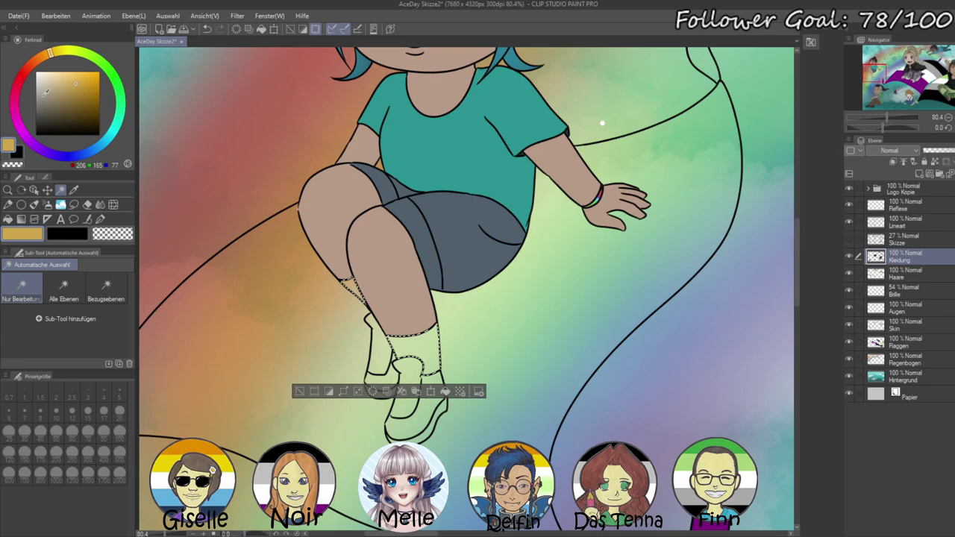
left_click(37, 72)
key("alt+BackSpace")
key("ctrl+d")
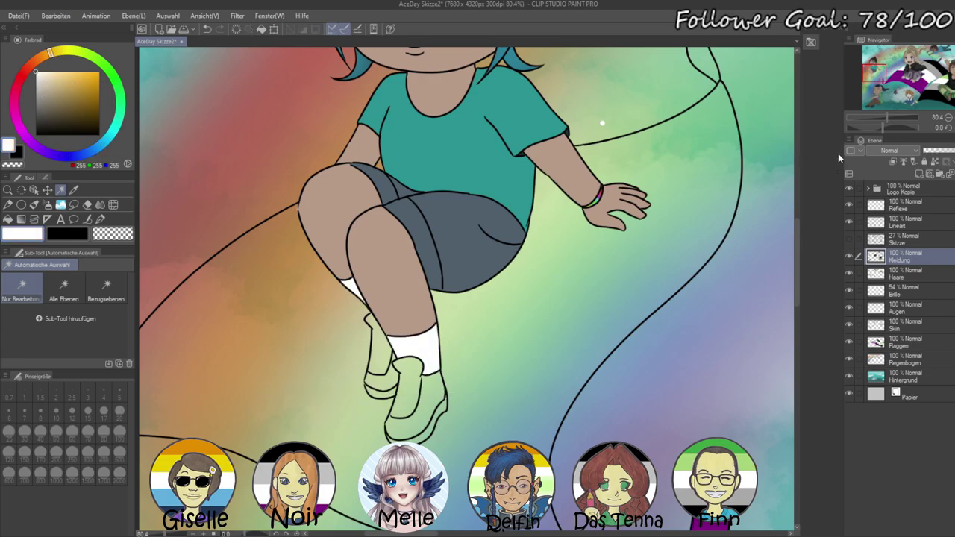
- Select the soles of both shoes from the Lineart layer, fill them grey (RGB 170, 170, 170) on the Kleidung layer and clear the selection
scroll(410, 387, "up", 3)
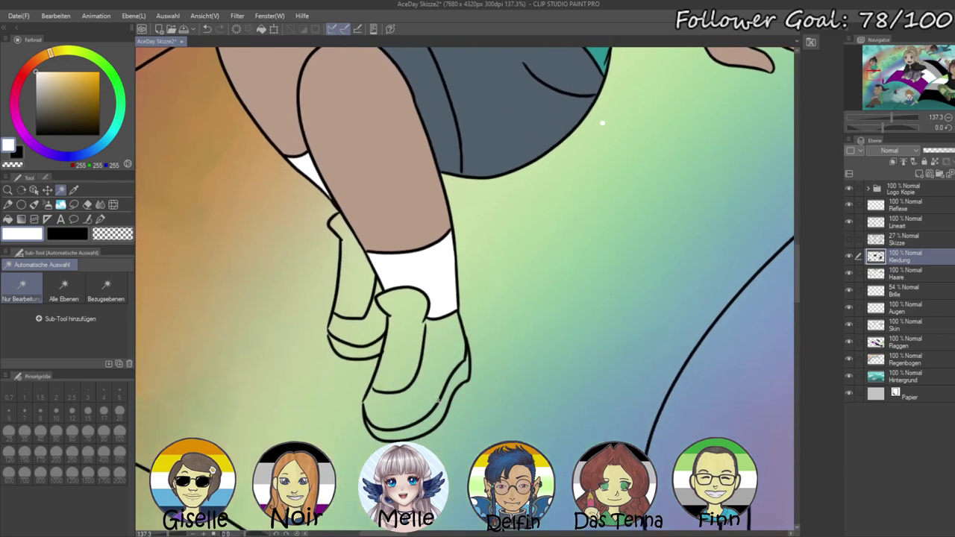
left_click(895, 222)
left_click(436, 426)
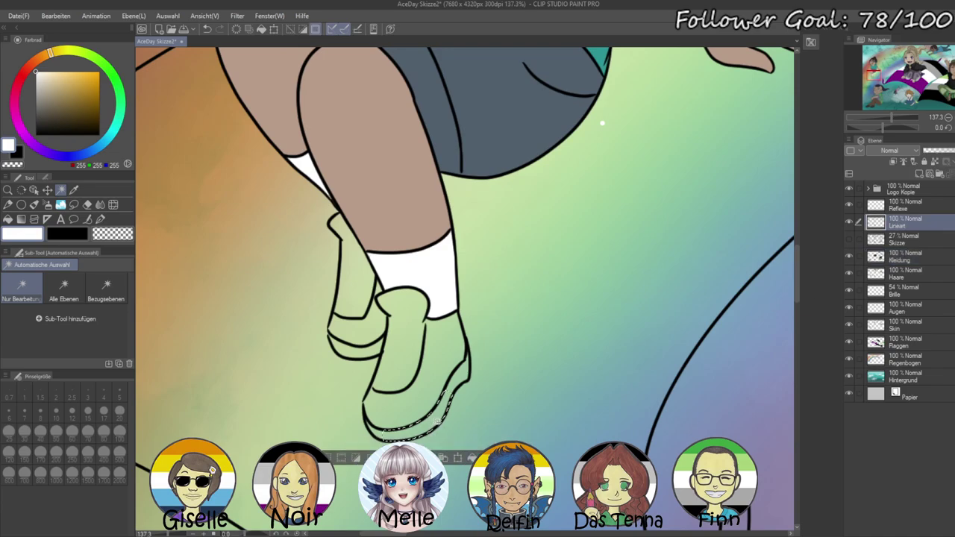
left_click(463, 378, "shift")
left_click(373, 428, "shift")
left_click(368, 351, "shift")
left_click(899, 256)
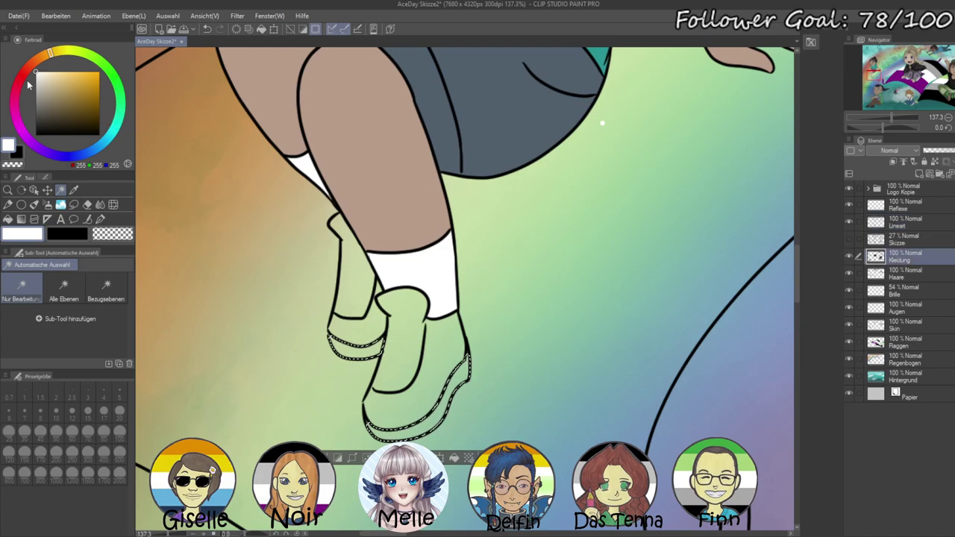
left_click(34, 91)
key("alt+BackSpace")
key("ctrl+d")
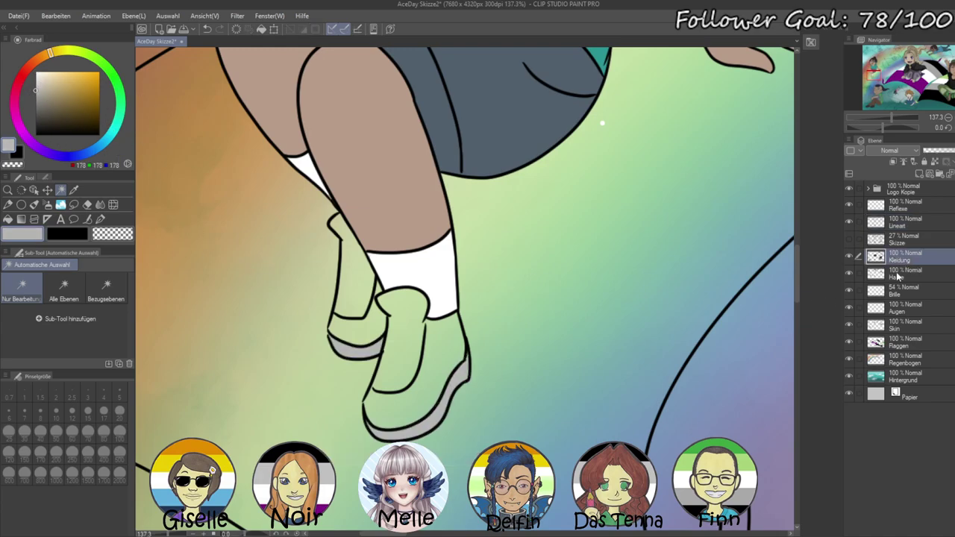
- Select the upper parts of both shoes from the Lineart layer and make the Kleidung layer active
left_click(889, 224)
left_click(348, 280)
left_click(358, 330, "shift")
left_click(404, 333, "shift")
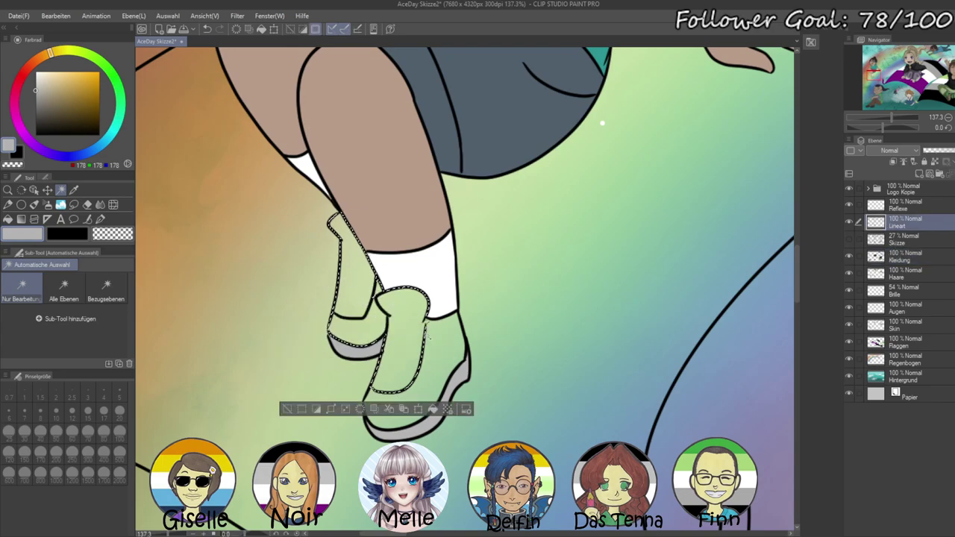
left_click(413, 427, "shift")
left_click(895, 256)
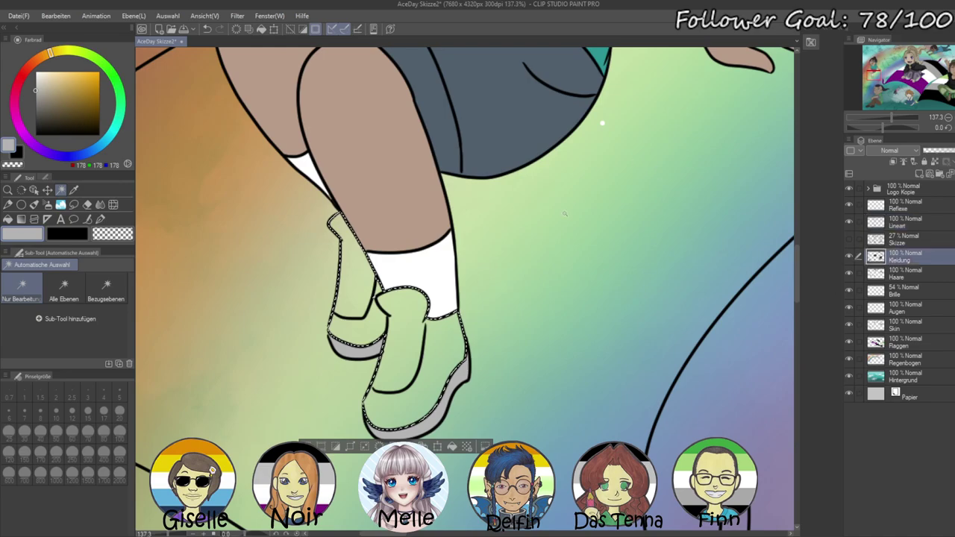
- Fill the shoe uppers with the T-shirt's teal (RGB 43, 147, 145) and clear the selection
left_click(110, 138)
left_click(86, 97)
key("alt+Delete")
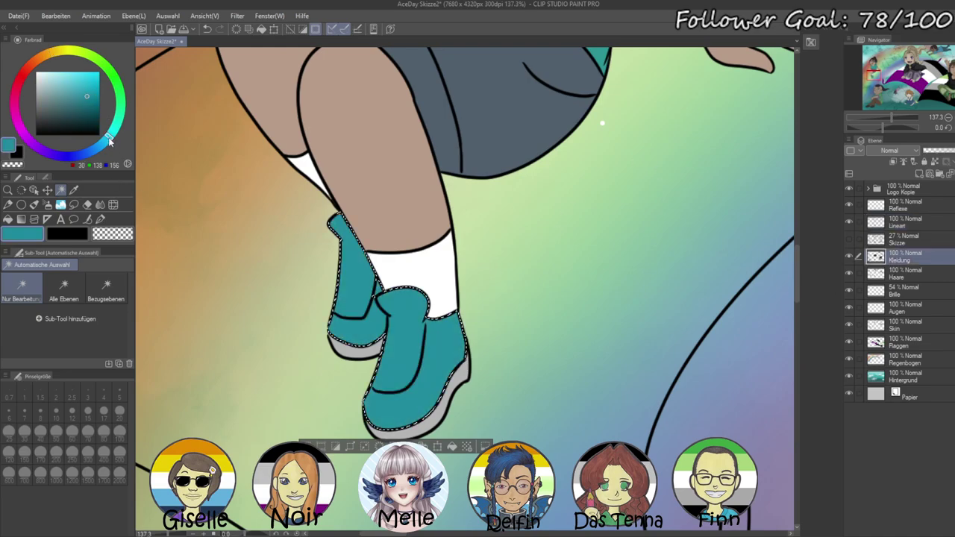
right_click(600, 58)
key("alt+Delete")
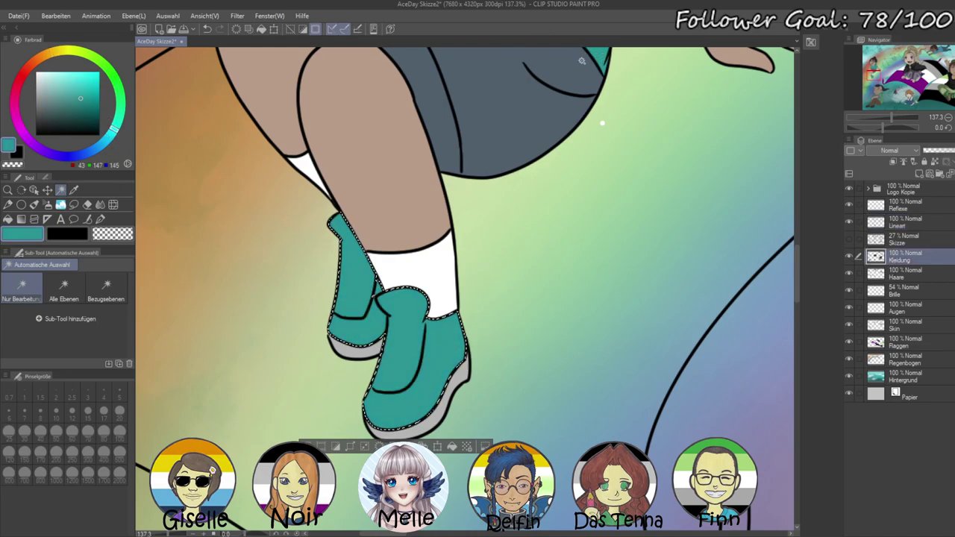
key("ctrl+d")
- Select the face, ear and both arms of the red-outlined background's flying boy from the Lineart layer
left_click_drag(893, 116, 871, 117)
left_click_drag(692, 263, 608, 206)
scroll(608, 202, "left", 2)
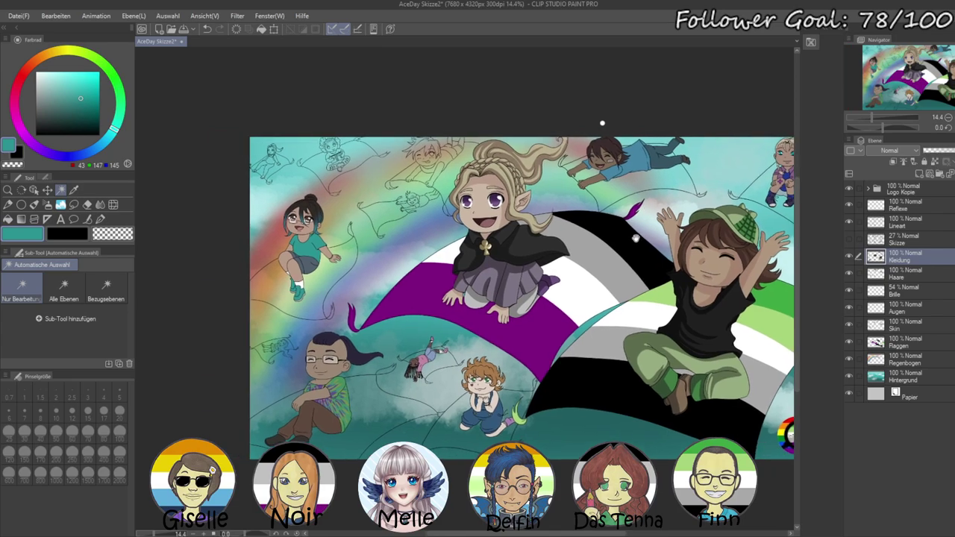
left_click_drag(650, 327, 663, 279)
left_click_drag(676, 251, 677, 299)
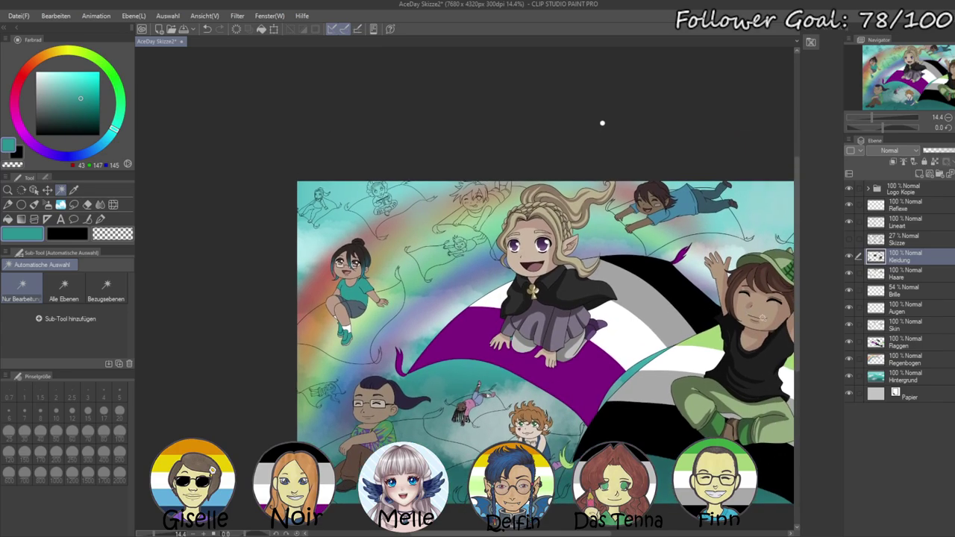
left_click(901, 344)
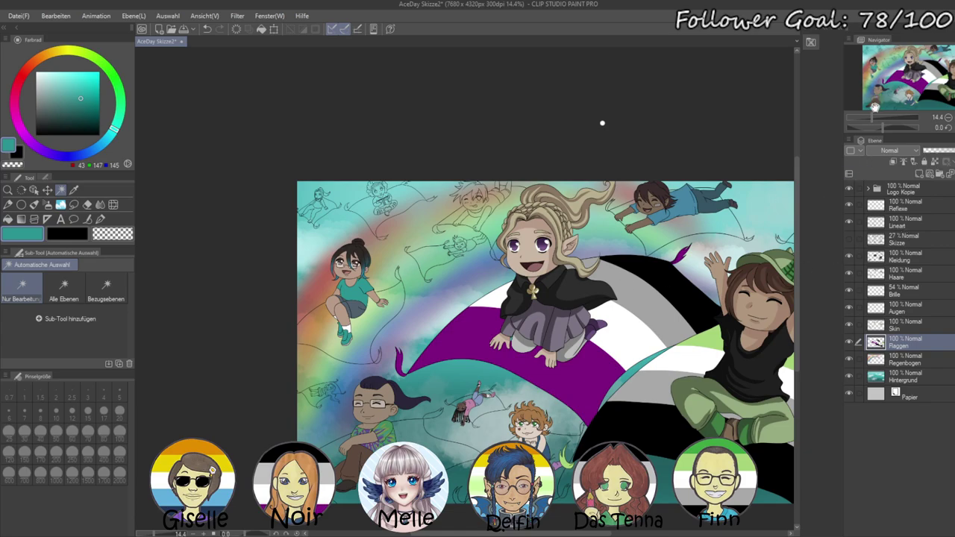
left_click_drag(871, 116, 884, 117)
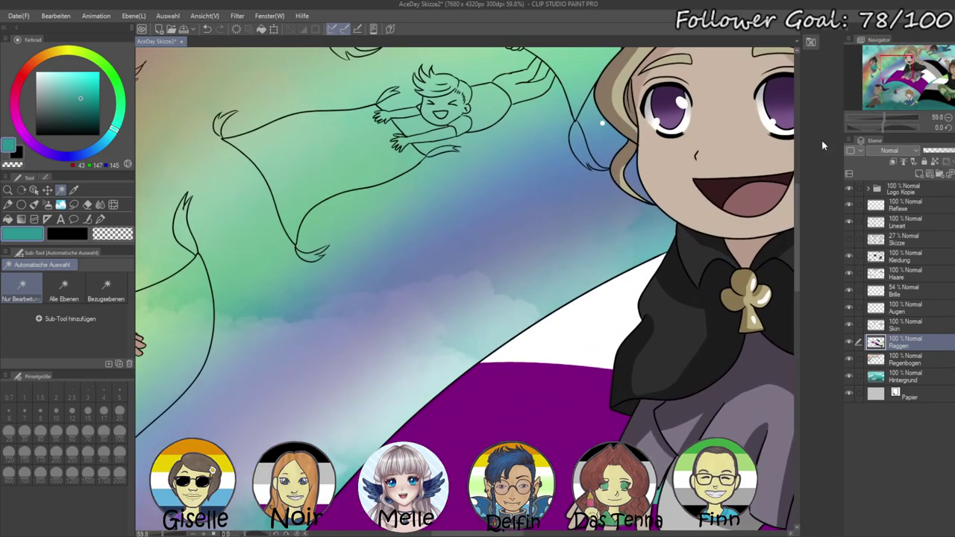
scroll(872, 119, "up", 4)
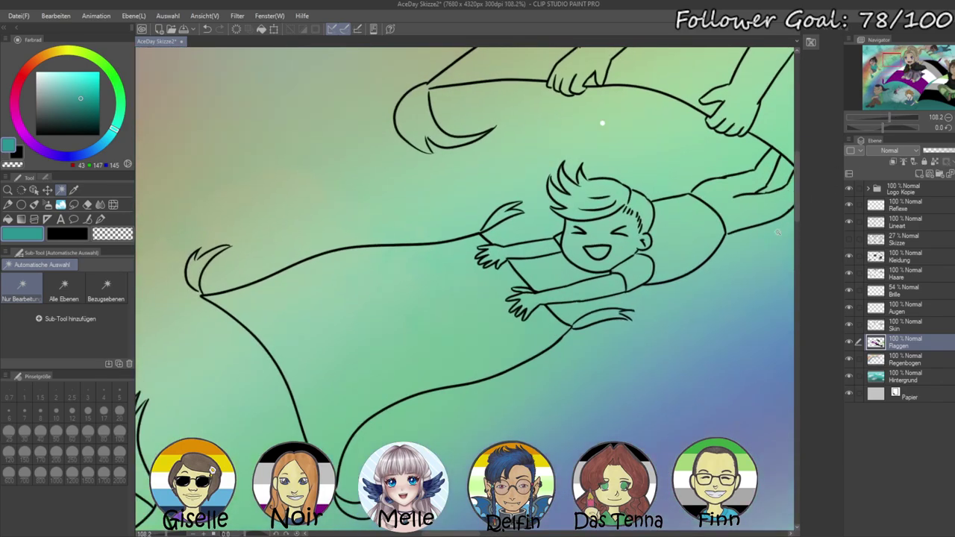
left_click_drag(784, 225, 751, 193)
left_click(917, 225)
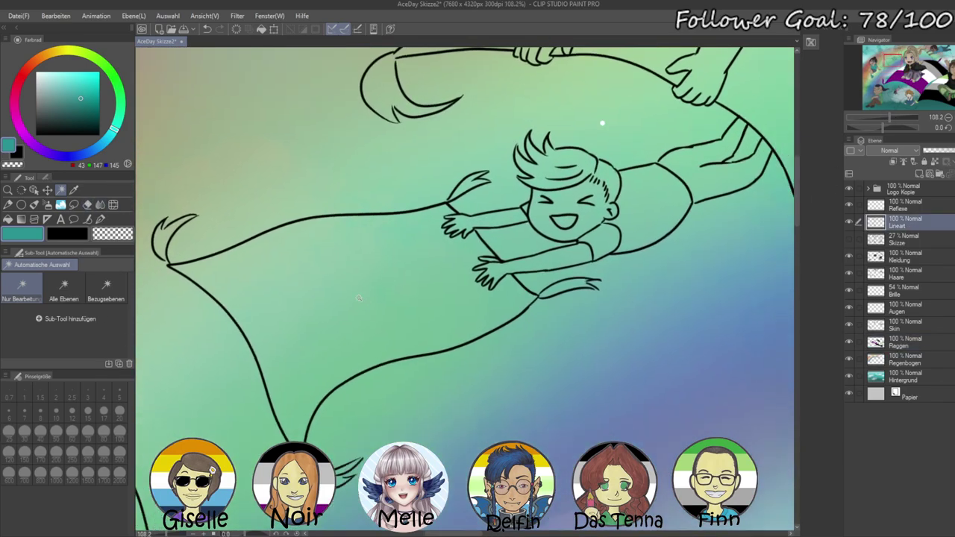
left_click(565, 202)
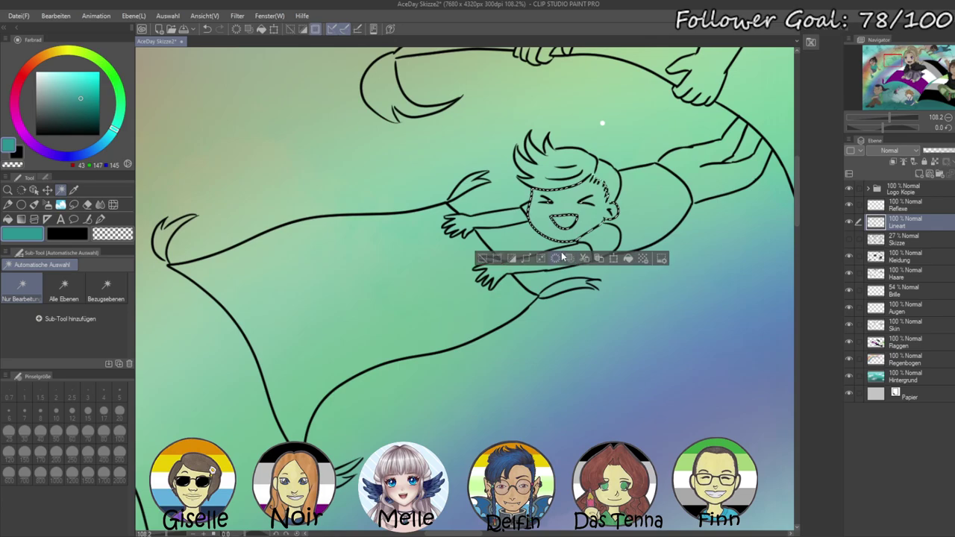
left_click(576, 198, "shift")
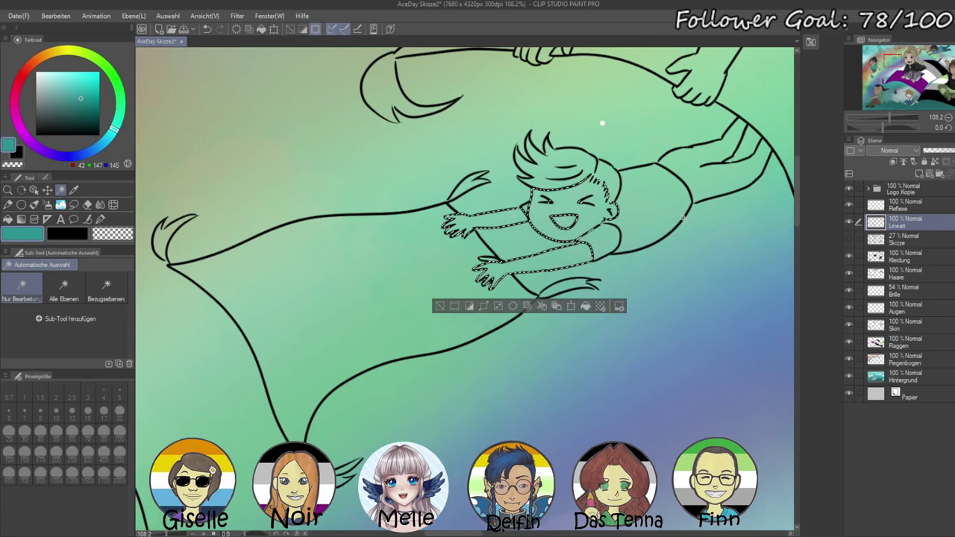
left_click(895, 60)
left_click_drag(888, 116, 893, 111)
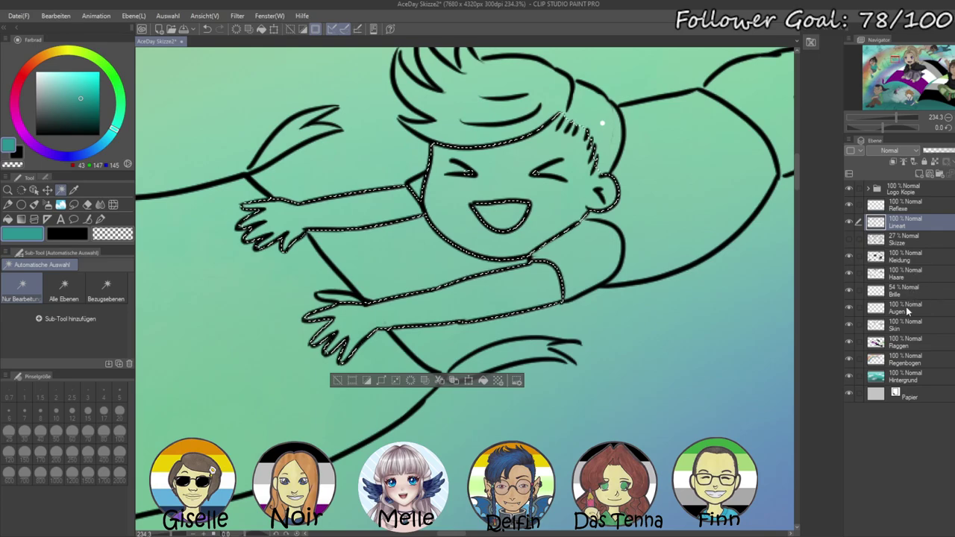
- Fill the boy's selected skin greyish brown (RGB 145, 129, 113) on the Skin layer, clear the selection and activate the Spitzfeder pen
left_click(904, 325)
left_click(41, 64)
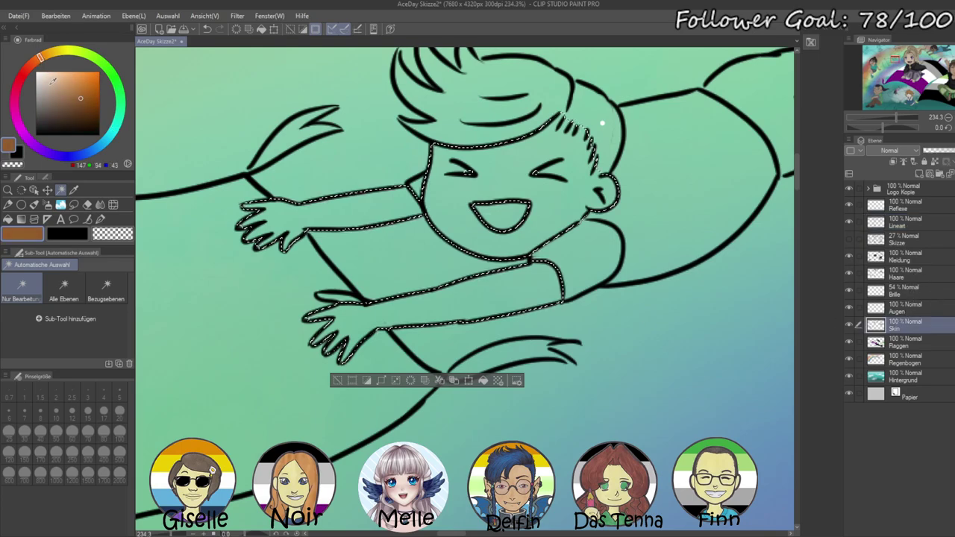
left_click(50, 88)
key("alt+BackSpace")
left_click(50, 99)
key("alt+BackSpace")
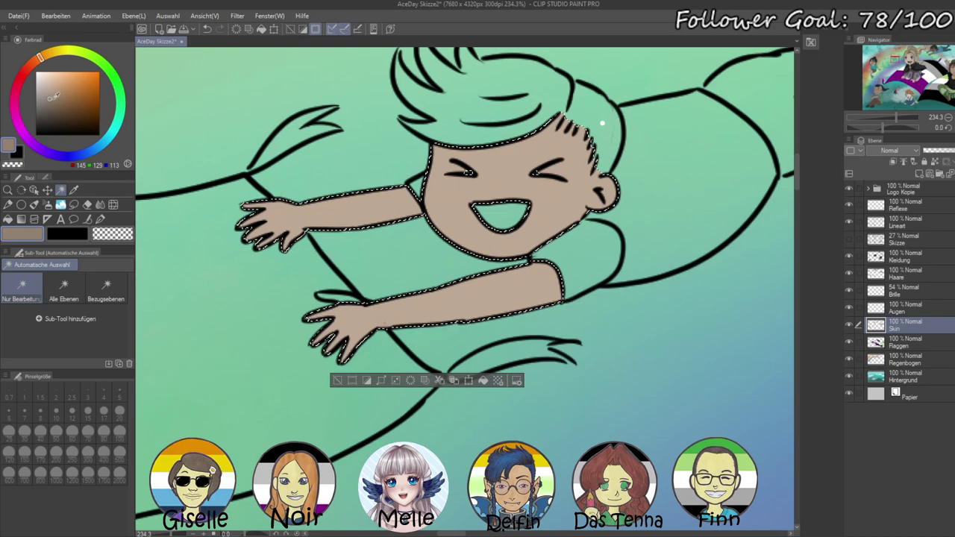
key("ctrl+d")
left_click_drag(562, 170, 514, 176)
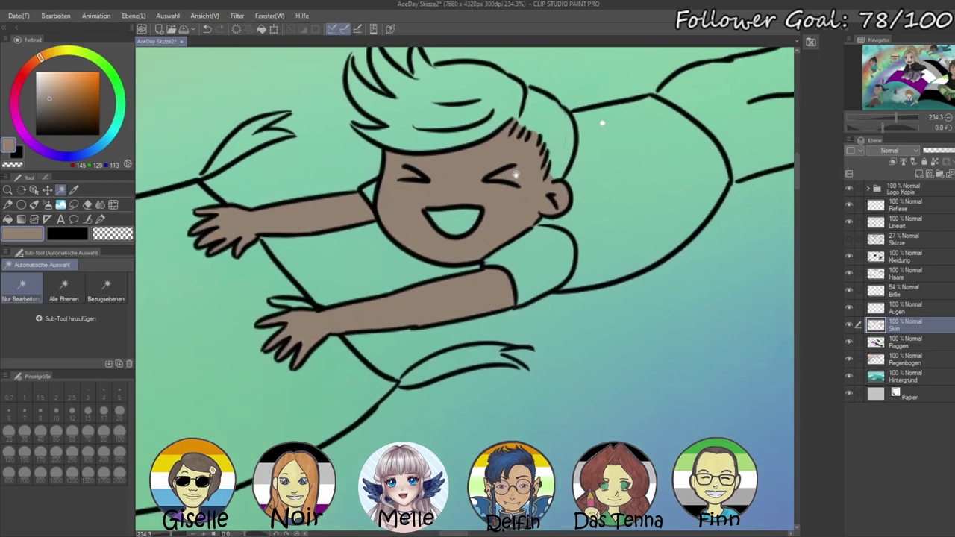
key("p")
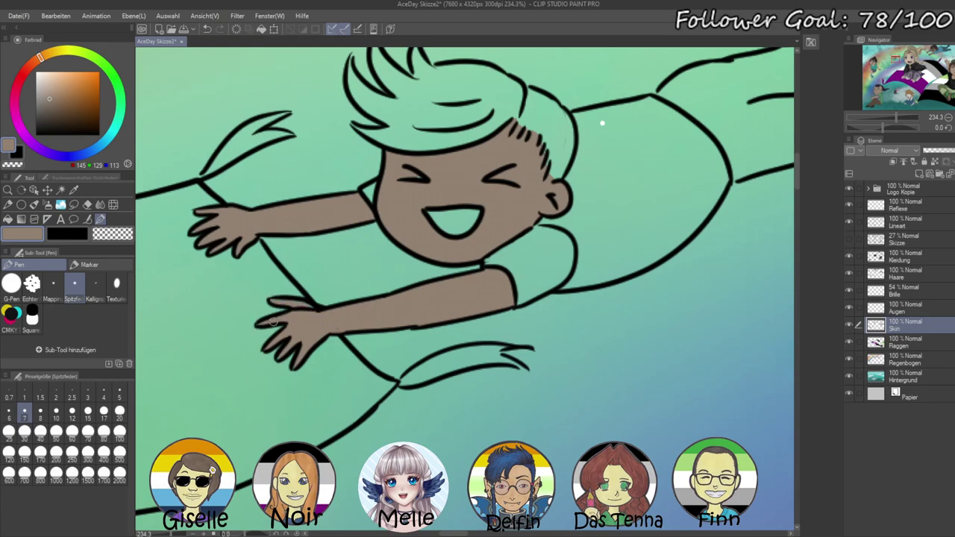
left_click_drag(617, 227, 583, 326)
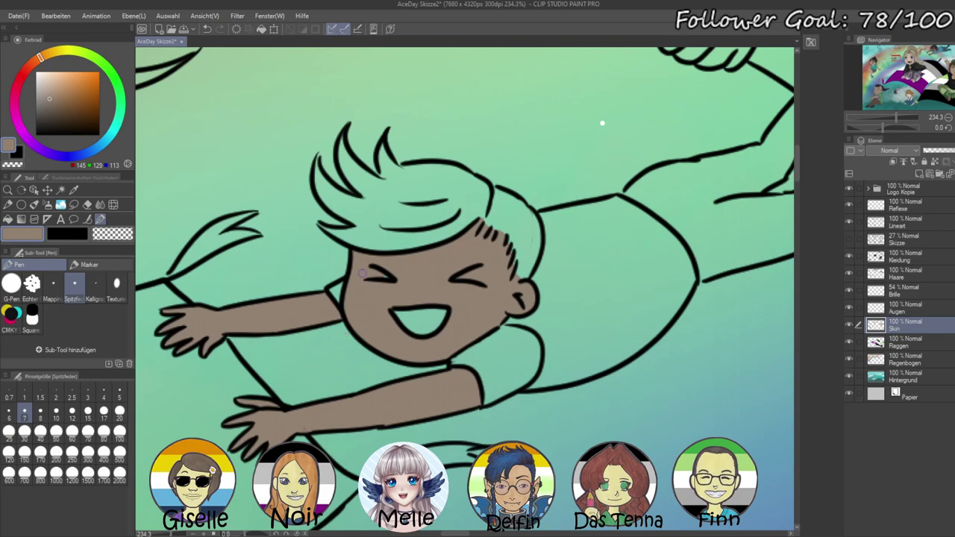
- Select the boy's open mouth from the Lineart layer and fill it dark red (RGB 106, 61, 61) on the Skin layer
left_click(904, 222)
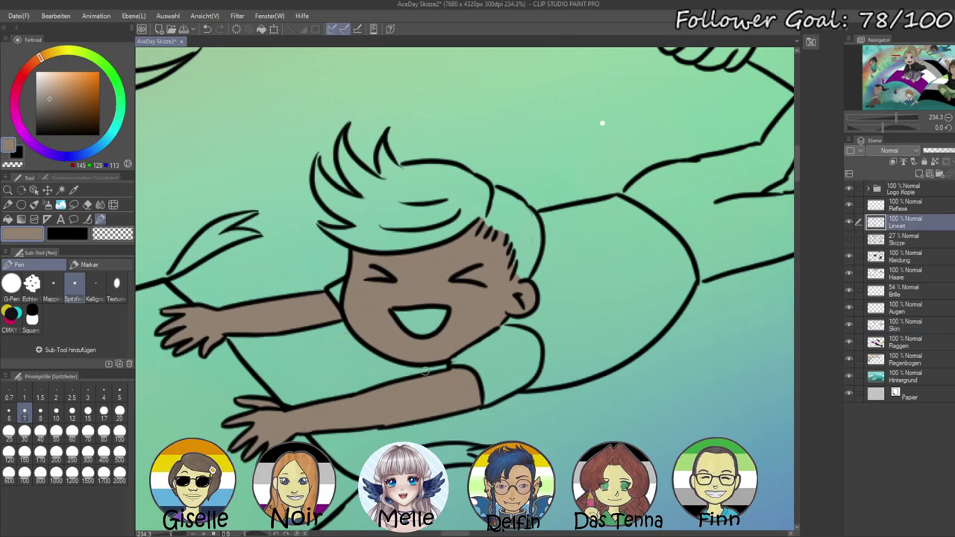
left_click(61, 190)
left_click(415, 316)
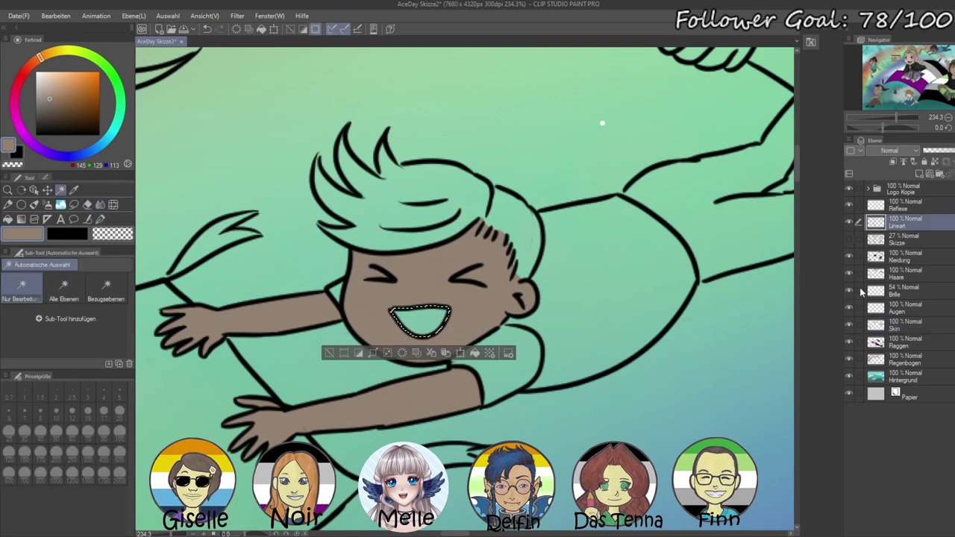
left_click(897, 328)
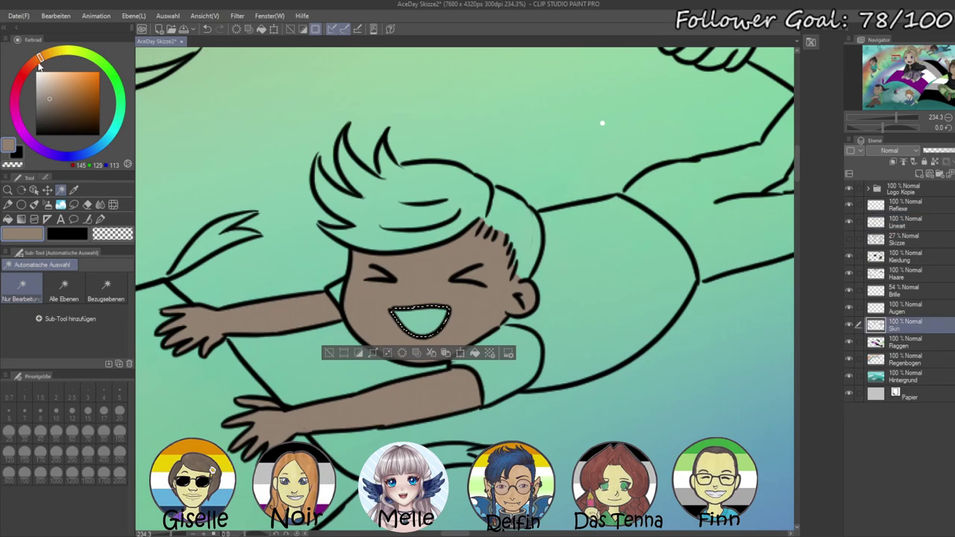
left_click_drag(39, 67, 21, 76)
left_click(62, 109)
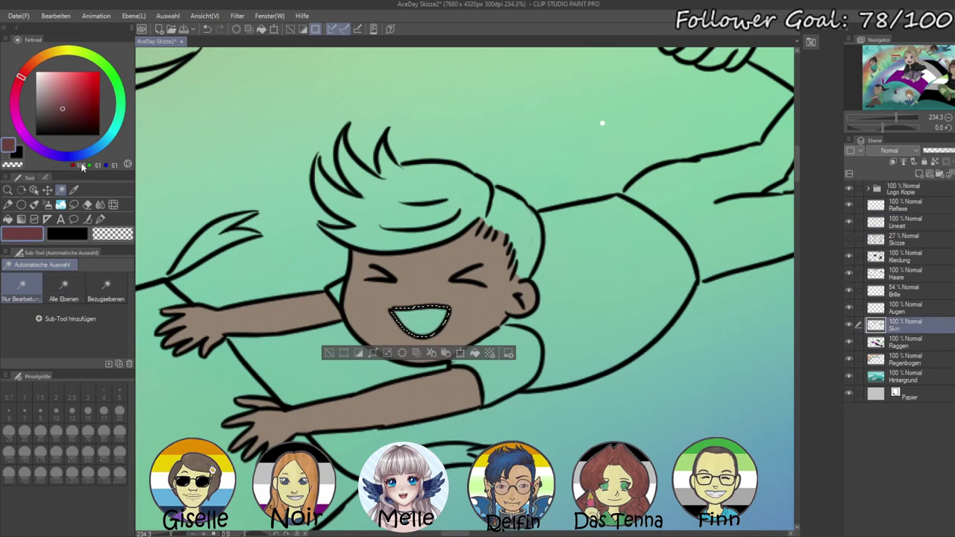
left_click(100, 218)
key("alt+BackSpace")
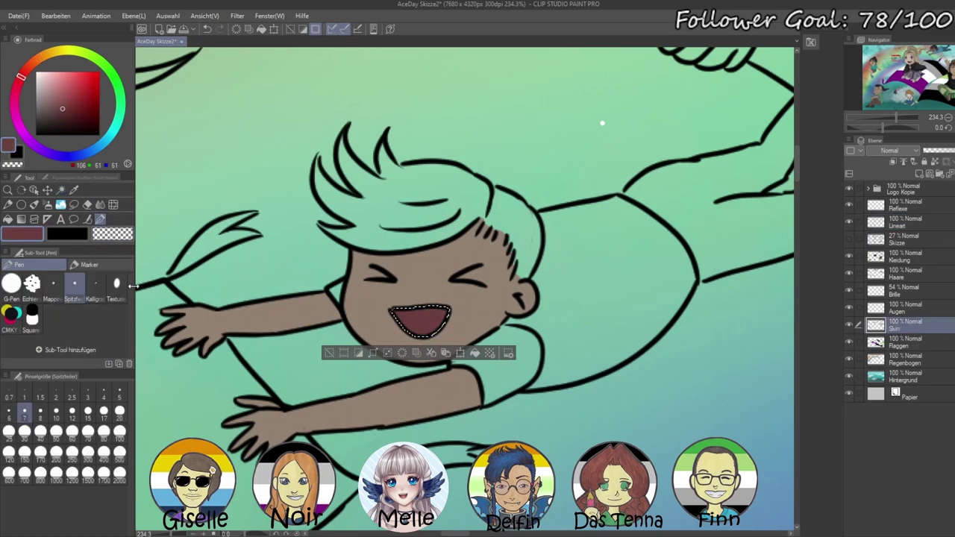
- Paint a pink tongue (RGB 193, 126, 126) inside the mouth selection, clear it and add blush to the cheeks in the same pink
left_click(57, 86)
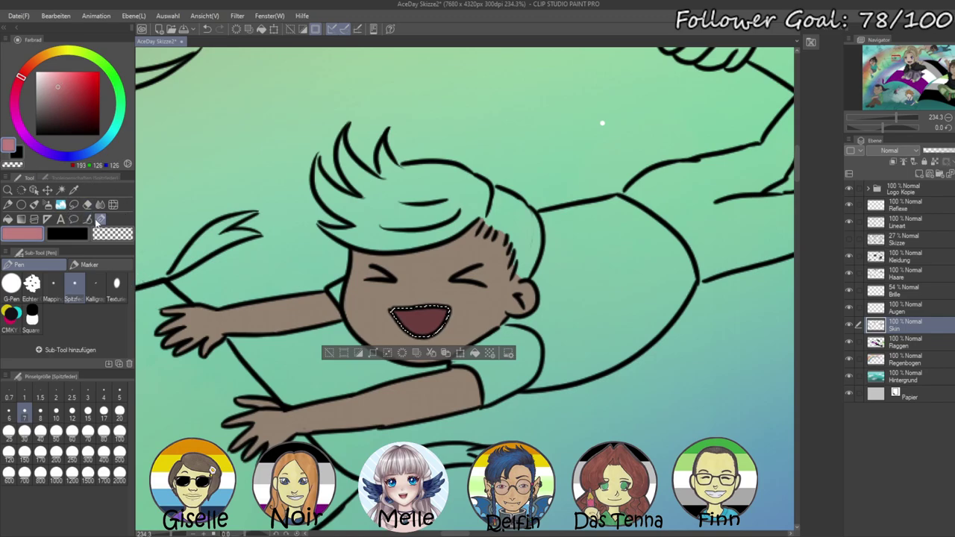
mouse_move(407, 328)
left_mouse_down()
mouse_move(458, 319)
mouse_move(436, 322)
left_mouse_up()
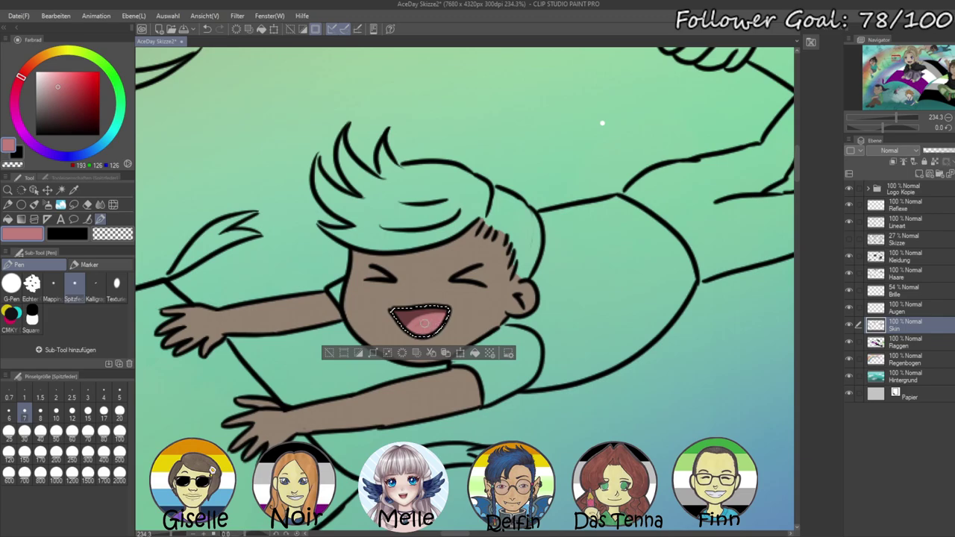
key("ctrl+d")
left_click_drag(367, 296, 376, 296)
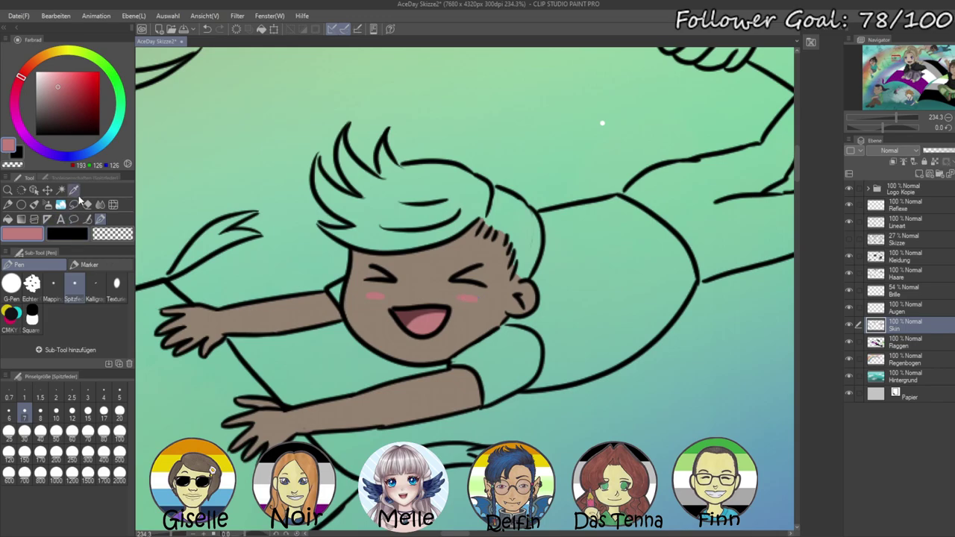
- Select the boy's hair from the Lineart layer, fill it dark red (RGB 108, 30, 30) on the Haare layer and clear the selection
left_click(61, 190)
left_click(907, 218)
left_click(390, 203)
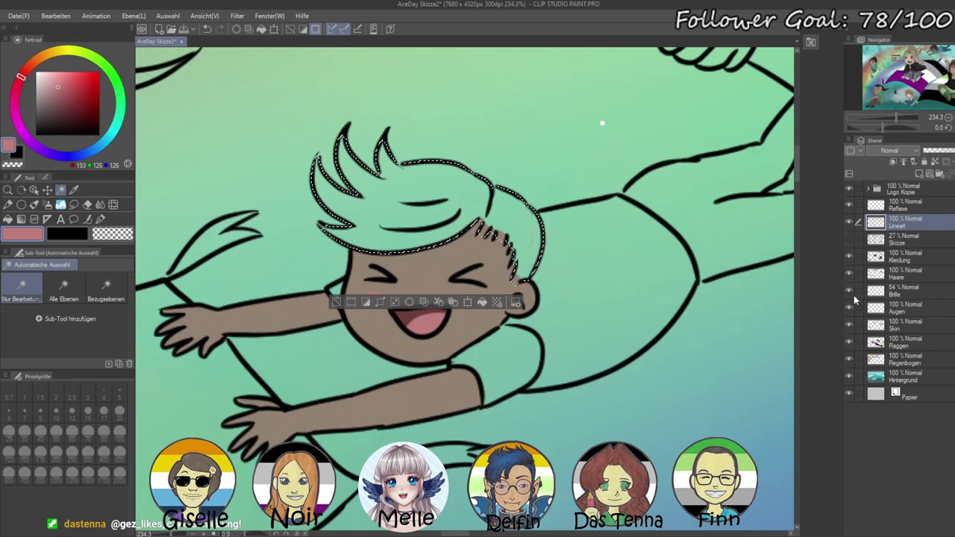
left_click(904, 273)
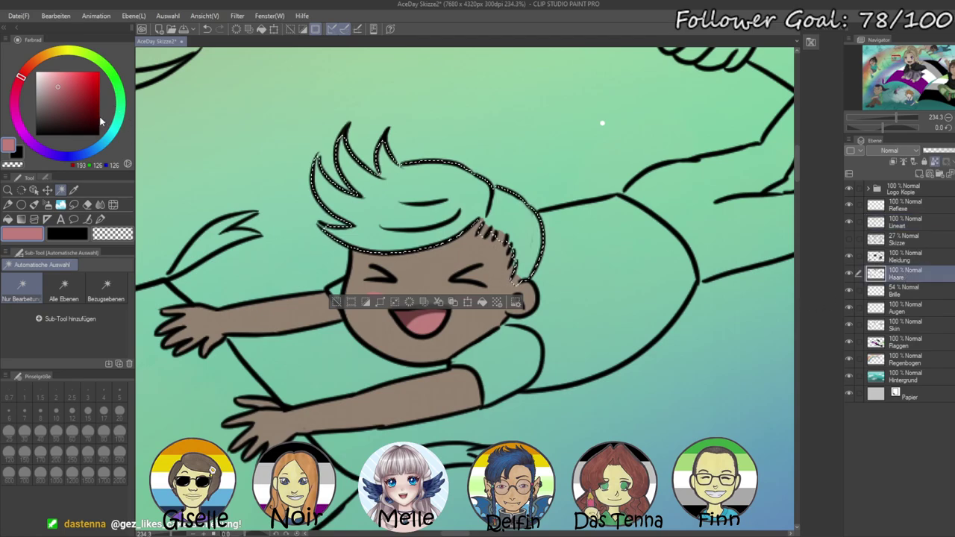
left_click(81, 108)
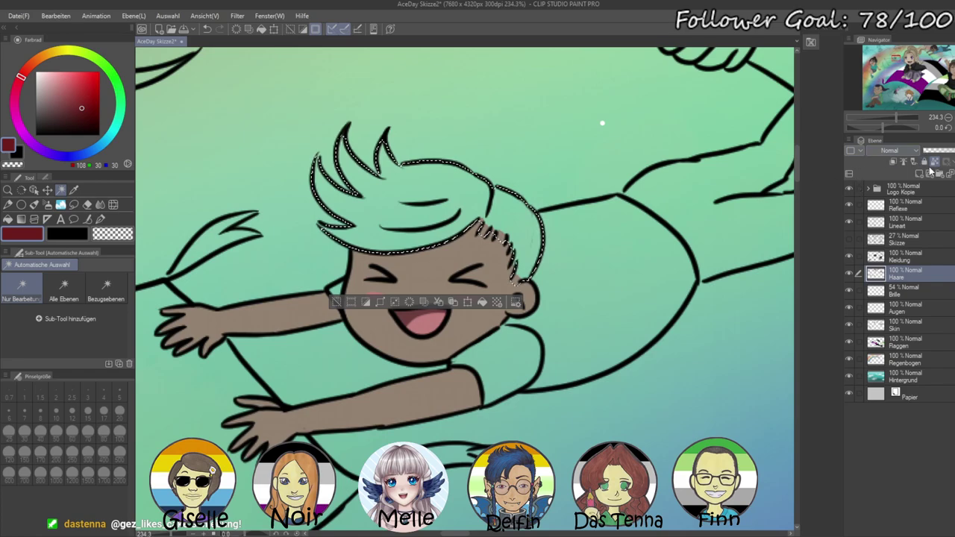
key("alt+BackSpace")
key("ctrl+d")
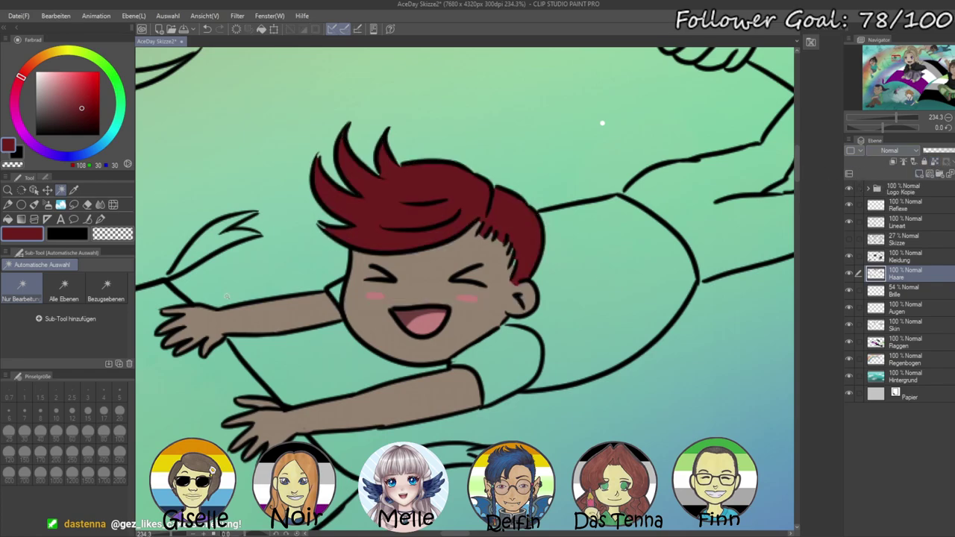
left_click(100, 219)
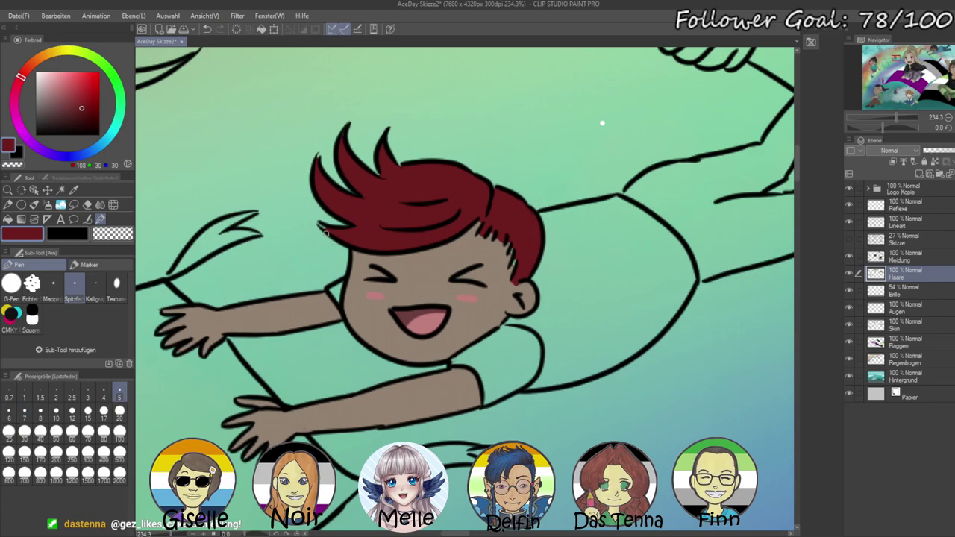
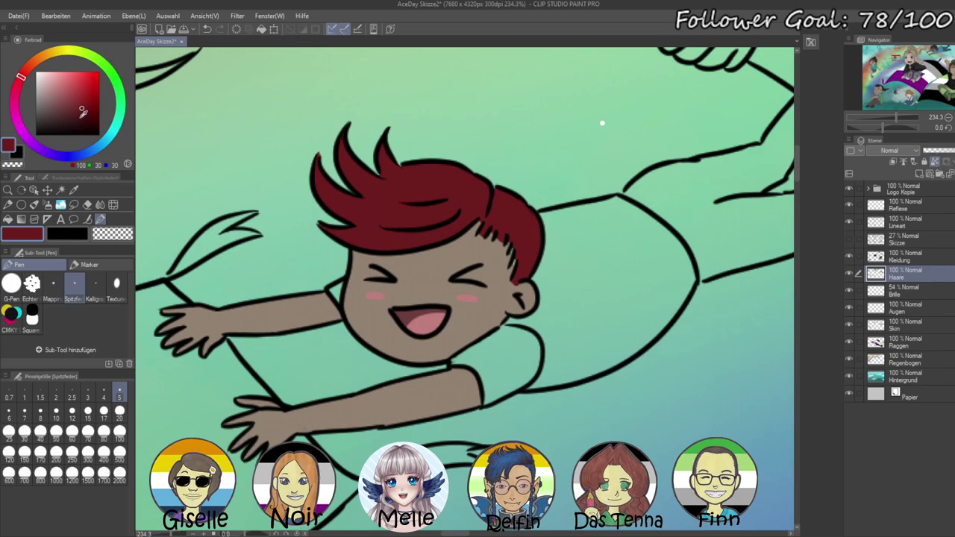
- Shade the top of the boy's hair with the soft airbrush at size 100 in a darker red (RGB 64, 20, 20)
left_click_drag(82, 111, 79, 118)
left_click(47, 204)
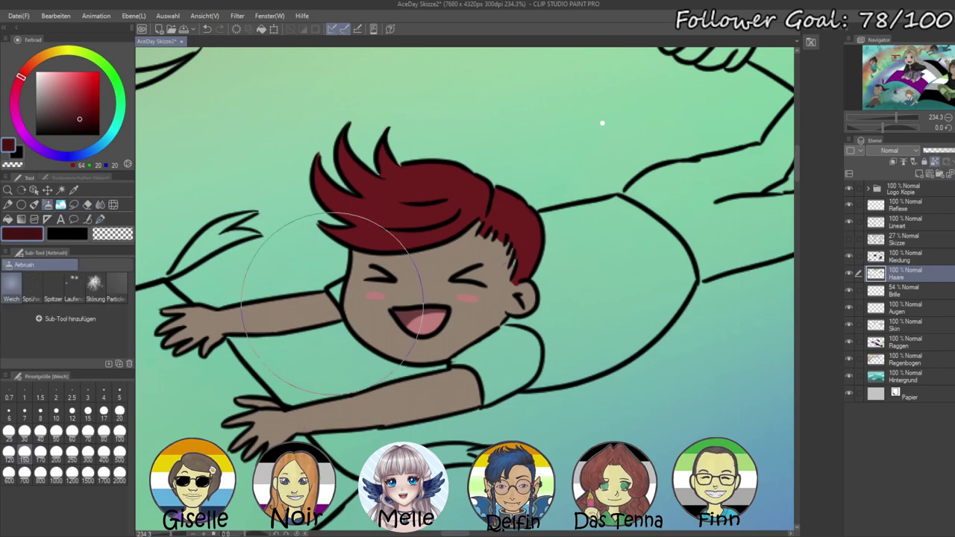
left_click(119, 433)
left_click_drag(513, 153, 495, 143)
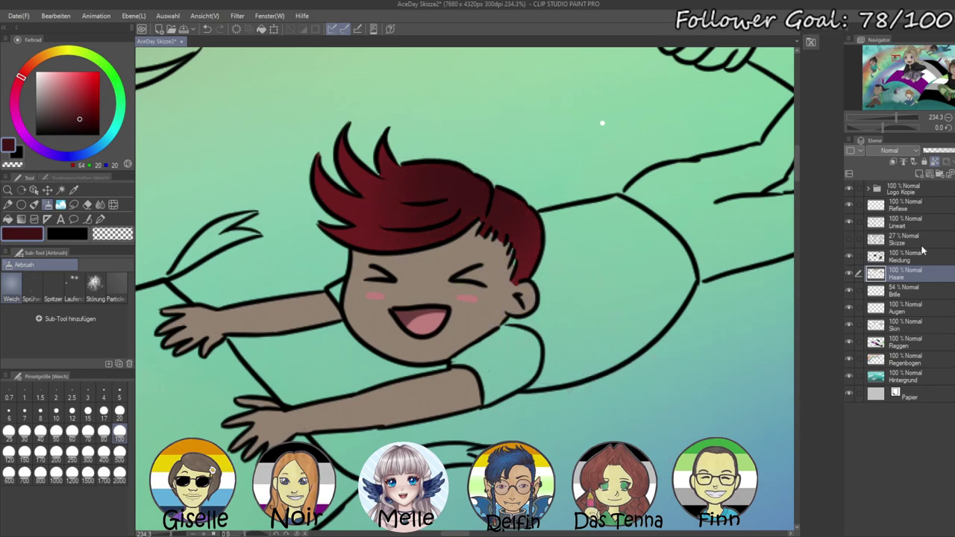
- Select the boy's T-shirt and sleeves from the Lineart layer, fill them grey (RGB 99, 98, 98) on the Kleidung layer and clear the selection
left_click(906, 222)
left_click(61, 190)
left_click(333, 290)
left_click(499, 363, "shift")
left_click(587, 306, "shift")
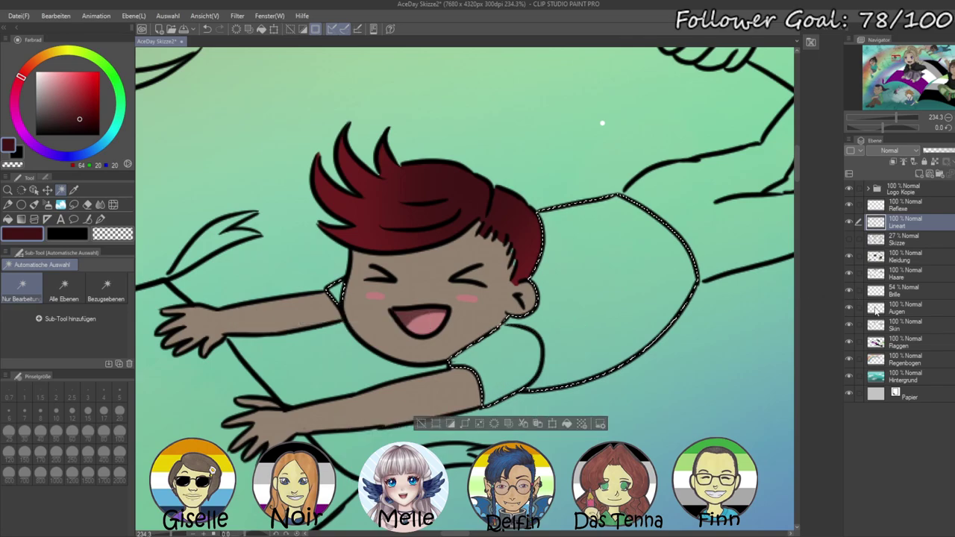
left_click(905, 258)
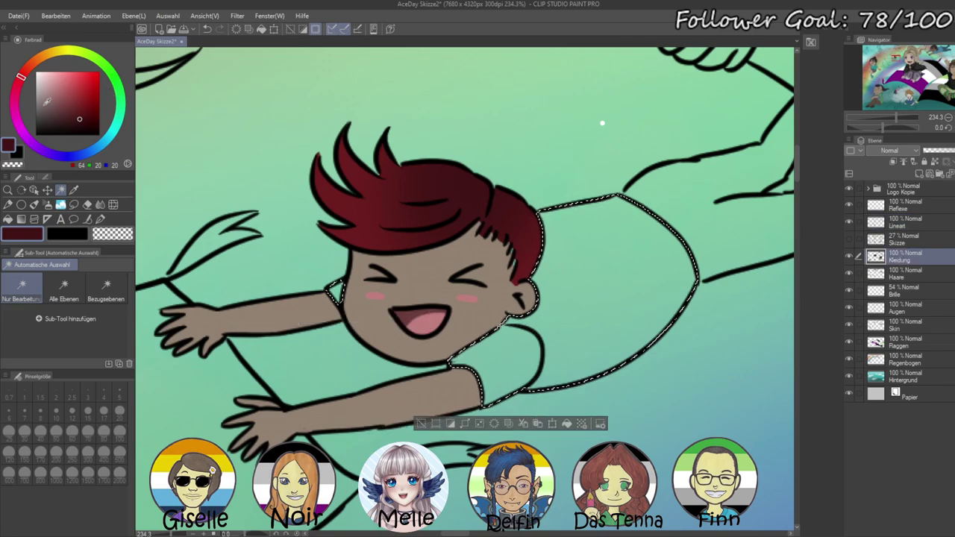
left_click(37, 110)
key("alt+BackSpace")
key("ctrl+d")
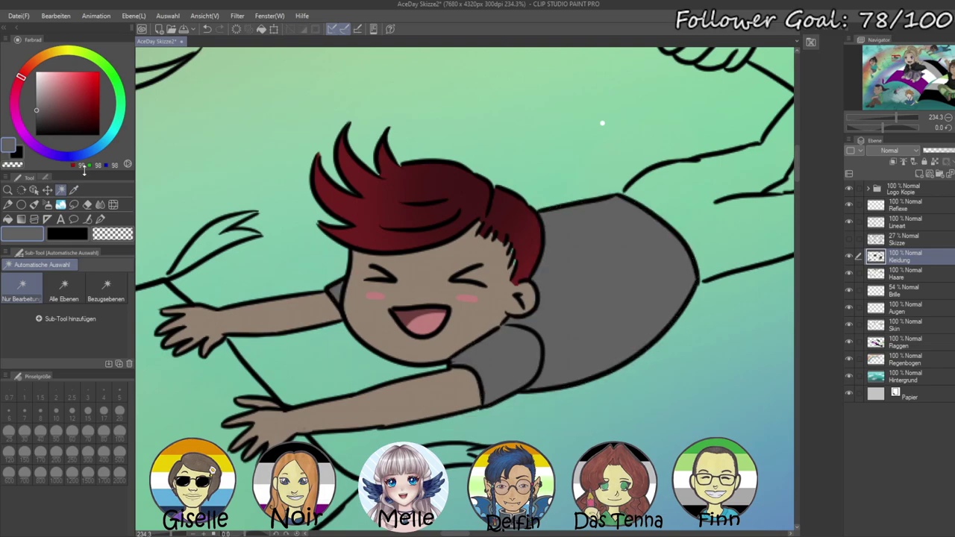
- Fill the gaps in the boy's short side hair in sampled dark red with the pen on the Haare layer
left_click(919, 272)
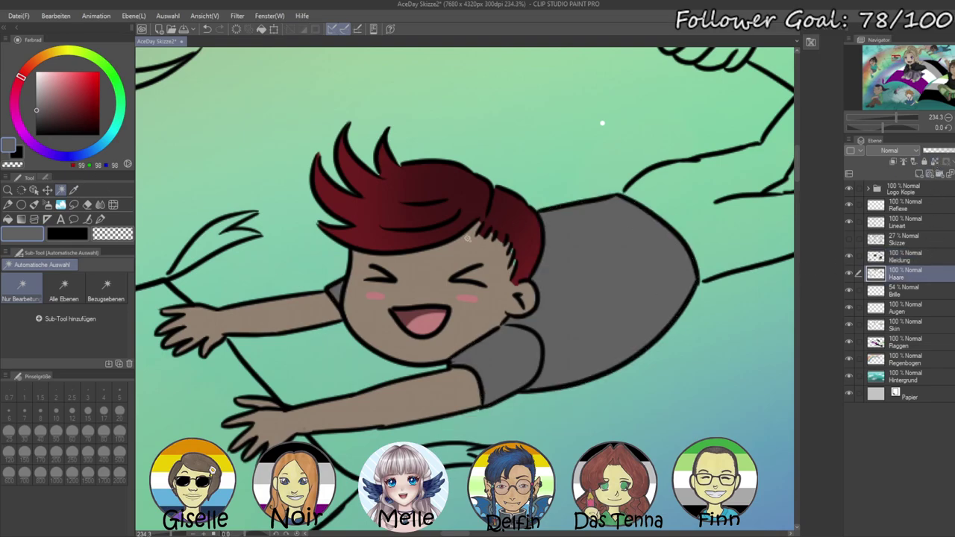
left_click(527, 267, "alt")
left_click(100, 219)
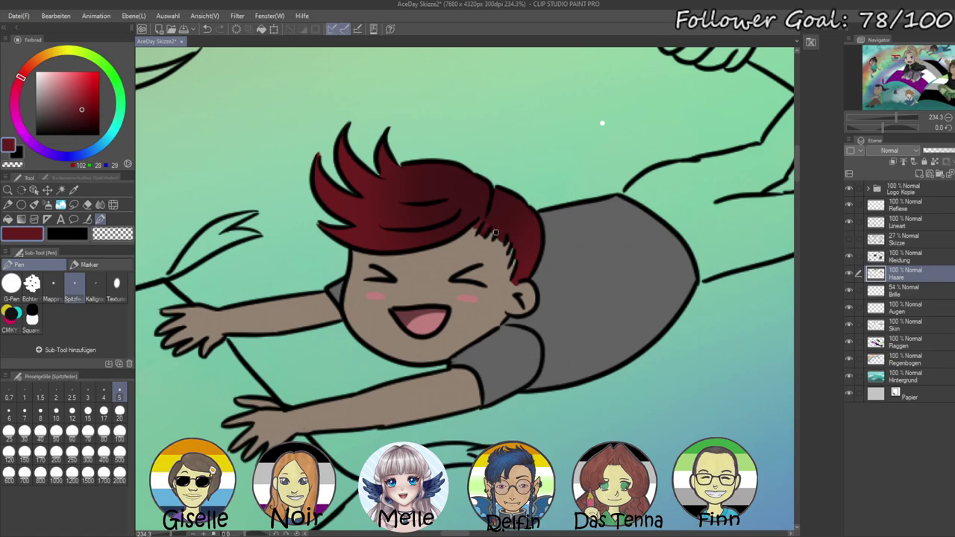
left_click_drag(496, 238, 509, 265)
- Select the boy's trousers from the Lineart layer and fill them violet-blue (RGB 125, 123, 191) on the Kleidung layer
left_click_drag(895, 117, 886, 118)
left_click(893, 221)
left_click(61, 190)
left_click(556, 259)
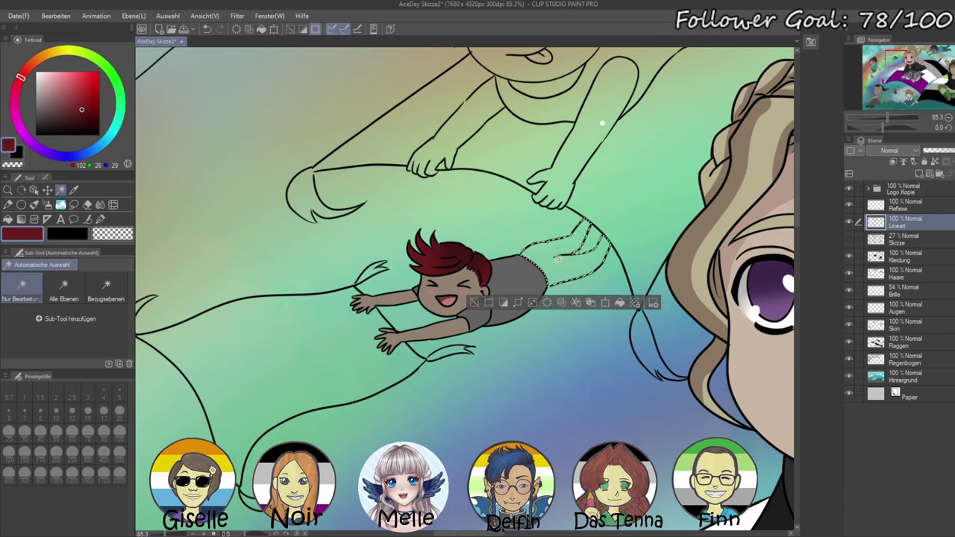
left_click(894, 259)
left_click(66, 156)
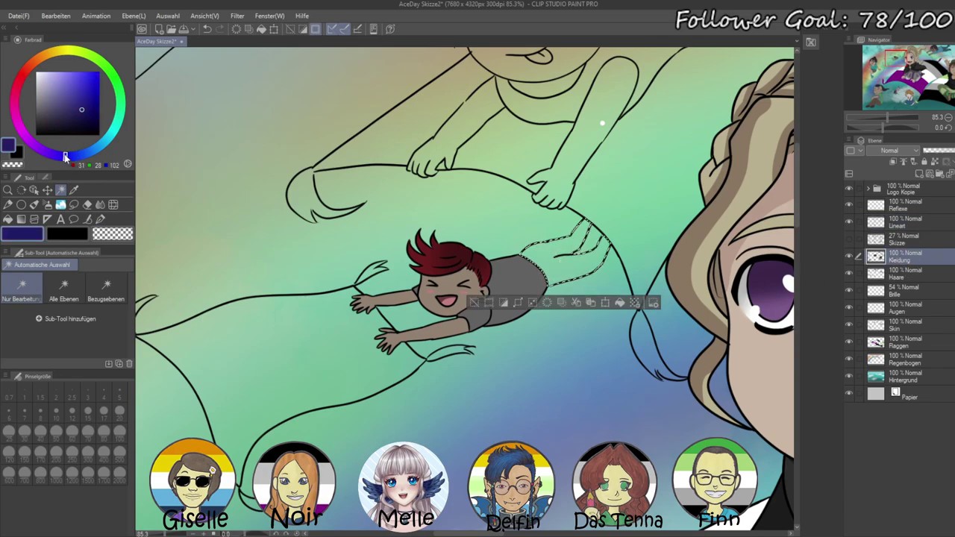
left_click(61, 86)
key("alt+BackSpace")
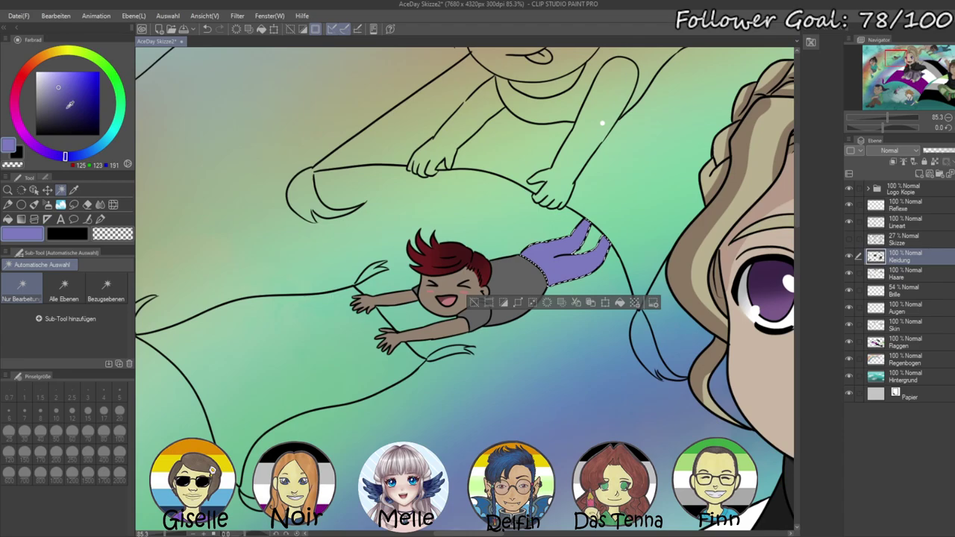
- Refill the boy's trousers in grey-blue (RGB 104, 116, 137) and clear the selection
left_click(89, 153)
left_click(50, 101)
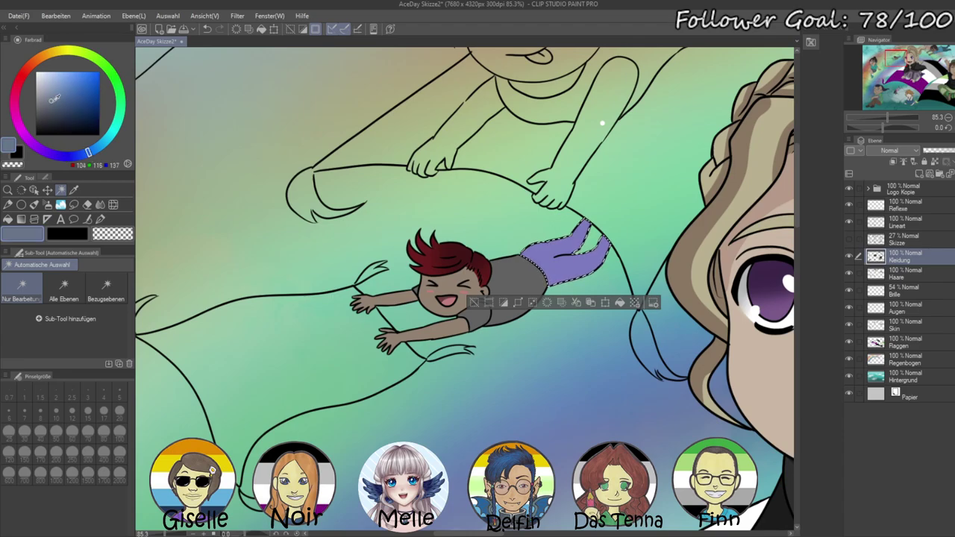
key("alt+BackSpace")
key("ctrl+d")
- Select the face, neck and both arms of the curly-haired girl with the book from the Lineart layer
left_click_drag(886, 117, 876, 117)
left_click_drag(603, 309, 759, 286)
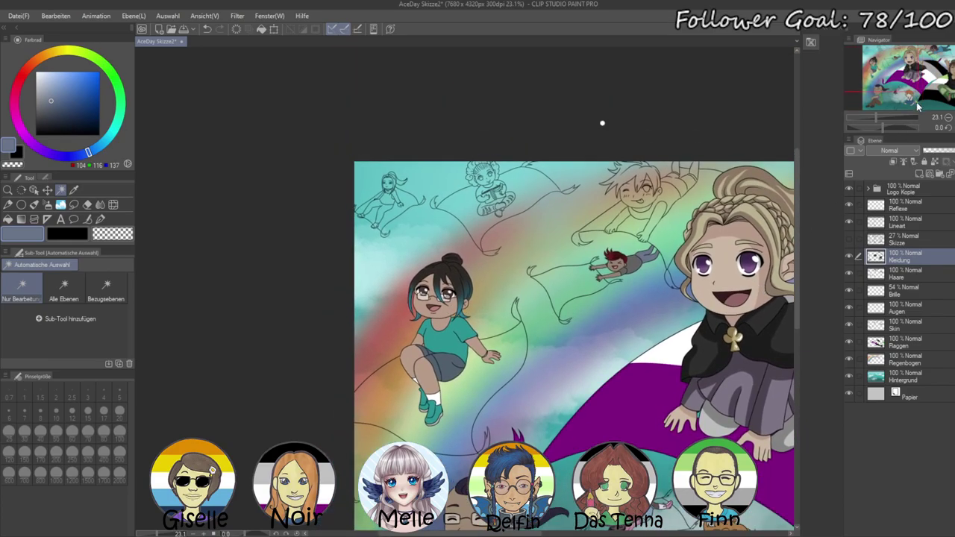
mouse_move(873, 118)
left_mouse_down()
mouse_move(898, 120)
mouse_move(890, 119)
left_mouse_up()
left_click(893, 224)
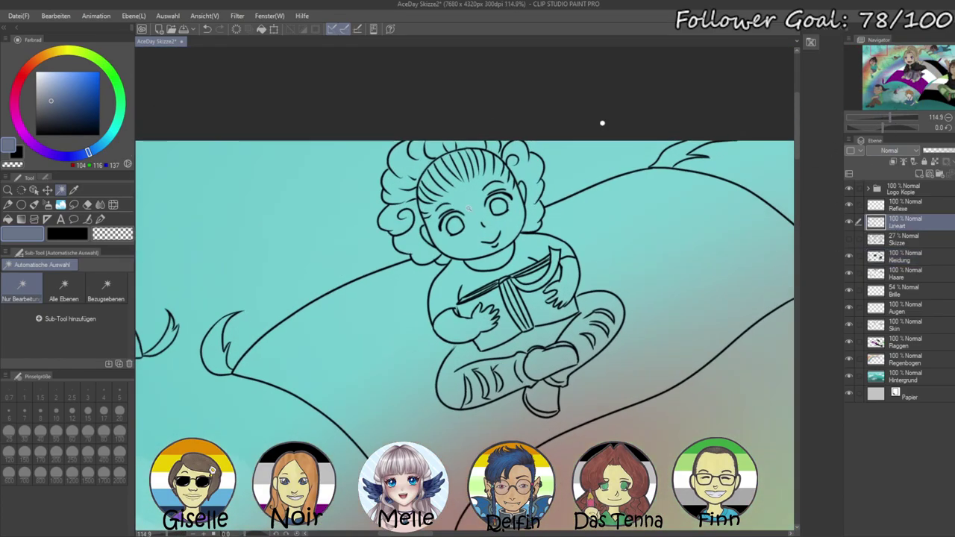
left_click(474, 221)
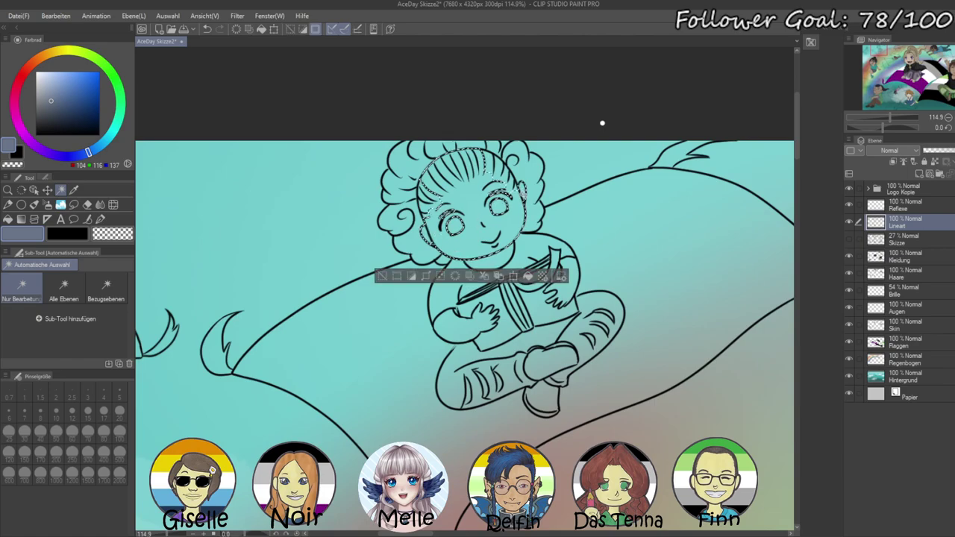
left_click(502, 259, "shift")
left_click(464, 327, "shift")
left_click(569, 277, "shift")
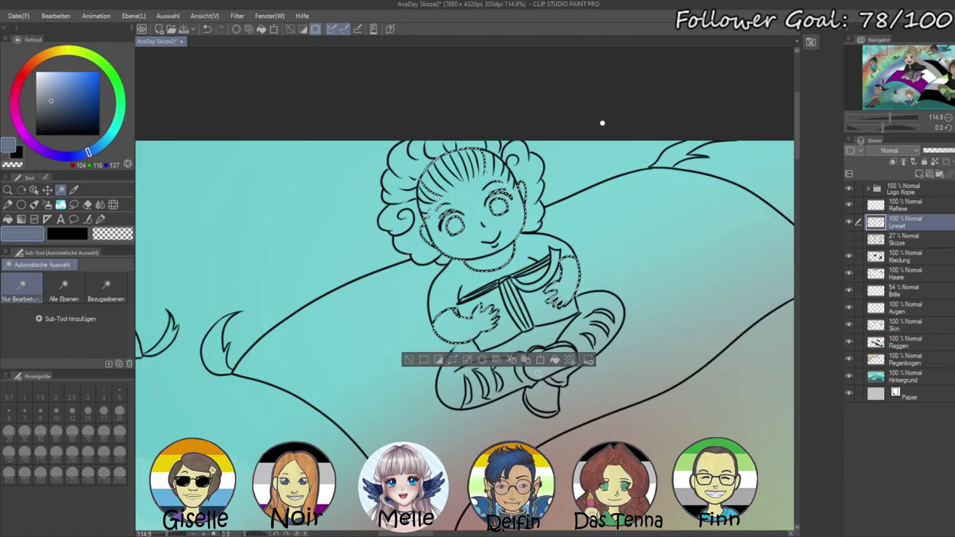
- Add the rips in both legs of the girl's trousers to the skin selection
left_click(468, 396, "shift")
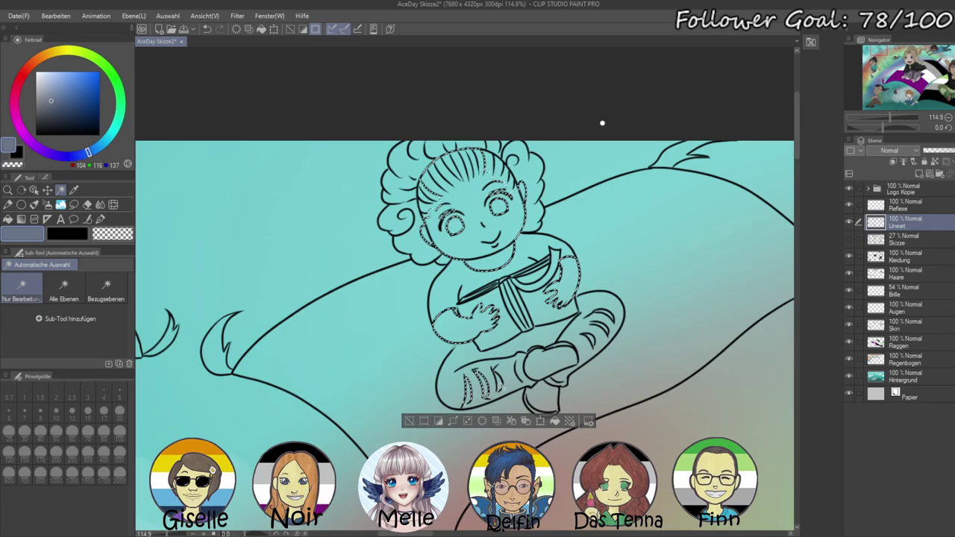
left_click(593, 337, "shift")
left_click(605, 337, "shift")
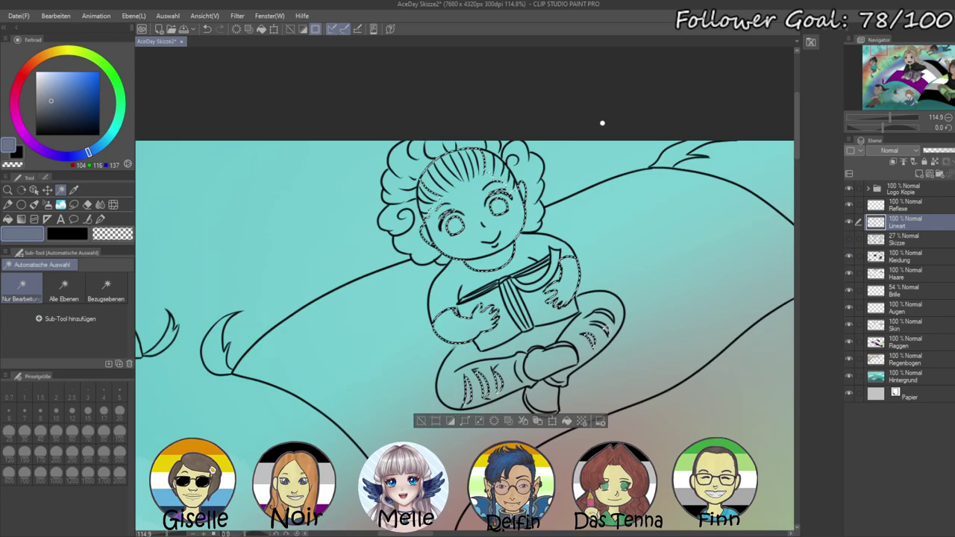
left_click(605, 327, "shift")
left_click(611, 320, "shift")
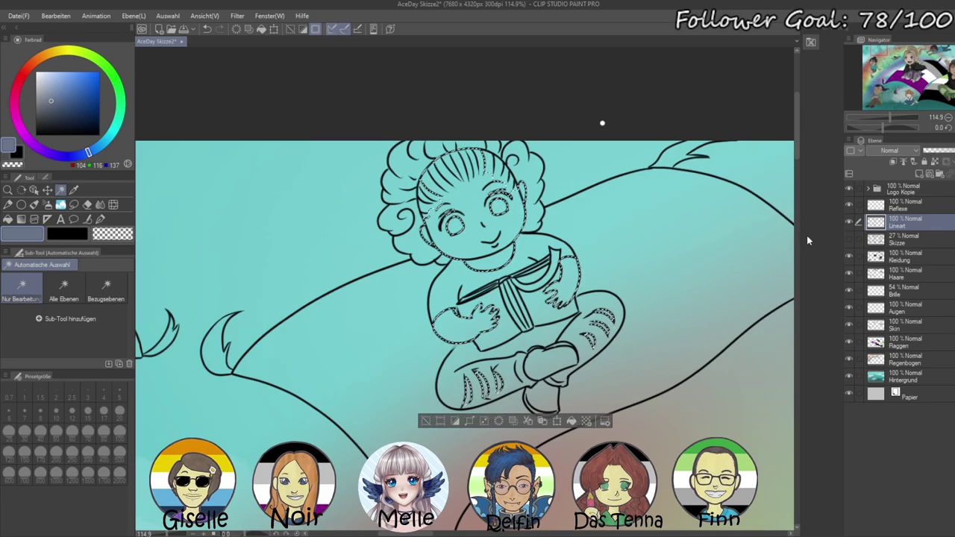
- Fill the selected areas with light beige (RGB 206, 190, 169) on the Skin layer and clear the selection
left_click(907, 257)
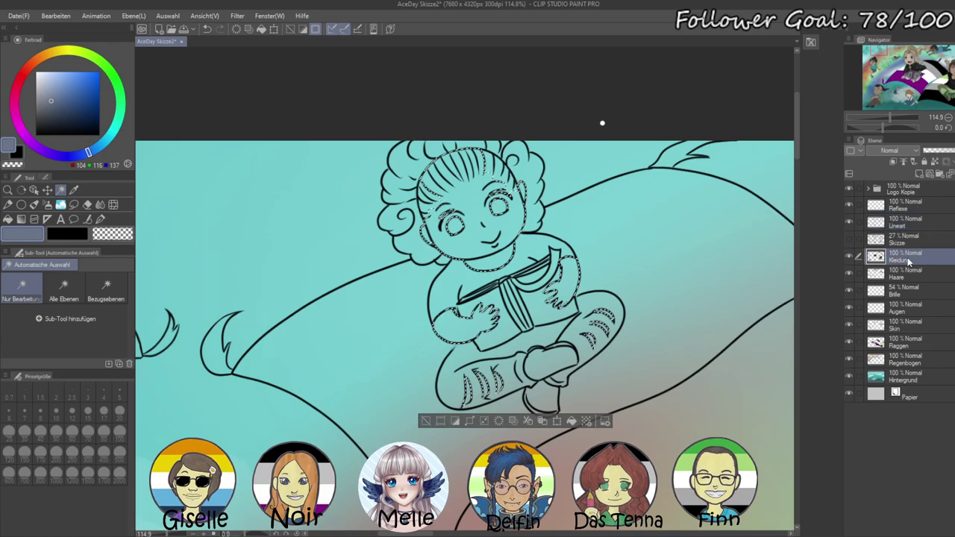
left_click(917, 325)
left_click(48, 56)
left_click(49, 83)
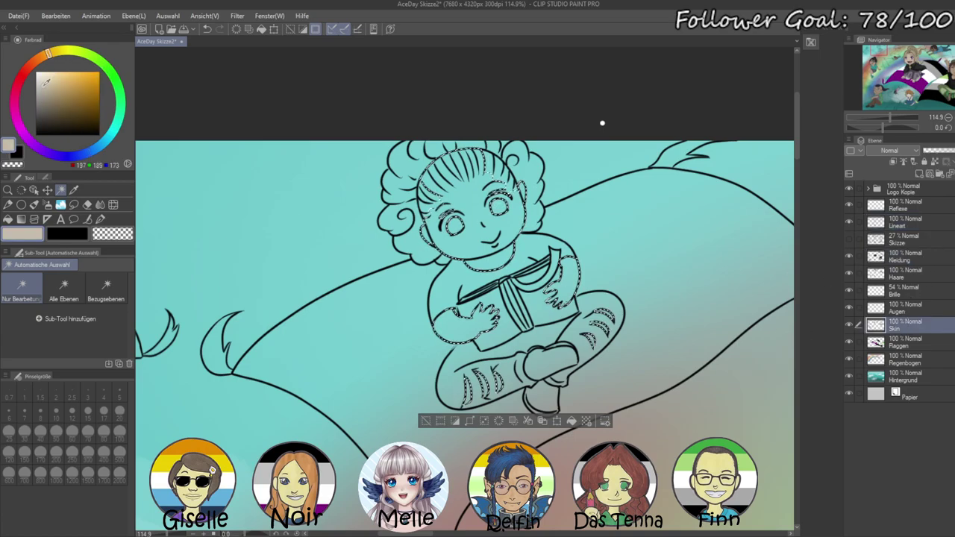
left_click(44, 56)
key("alt+BackSpace")
key("ctrl+d")
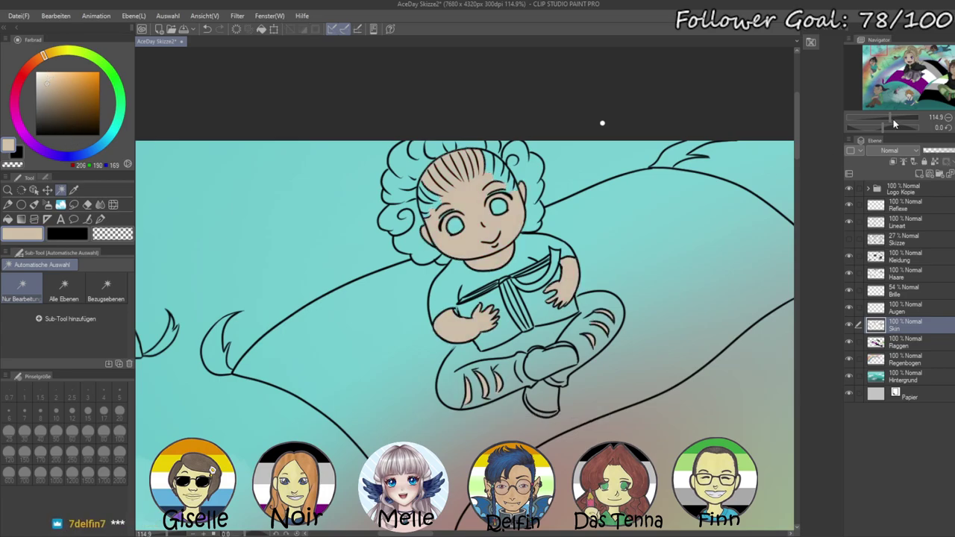
- Paint the unfilled skin along the girl's hairline with the Spitzfeder pen at size 15, and reduce the brush to size 5
left_click_drag(893, 123, 896, 117)
left_click(100, 219)
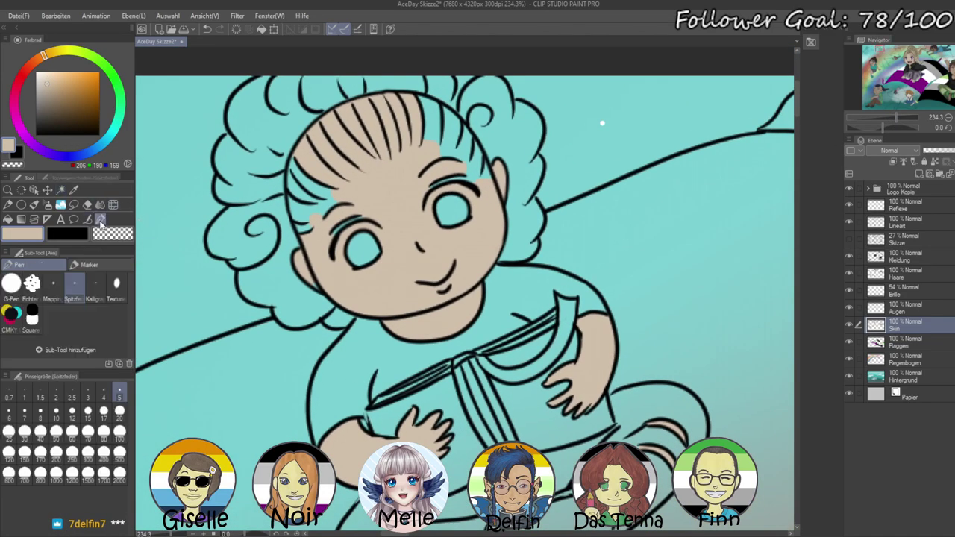
left_click(88, 412)
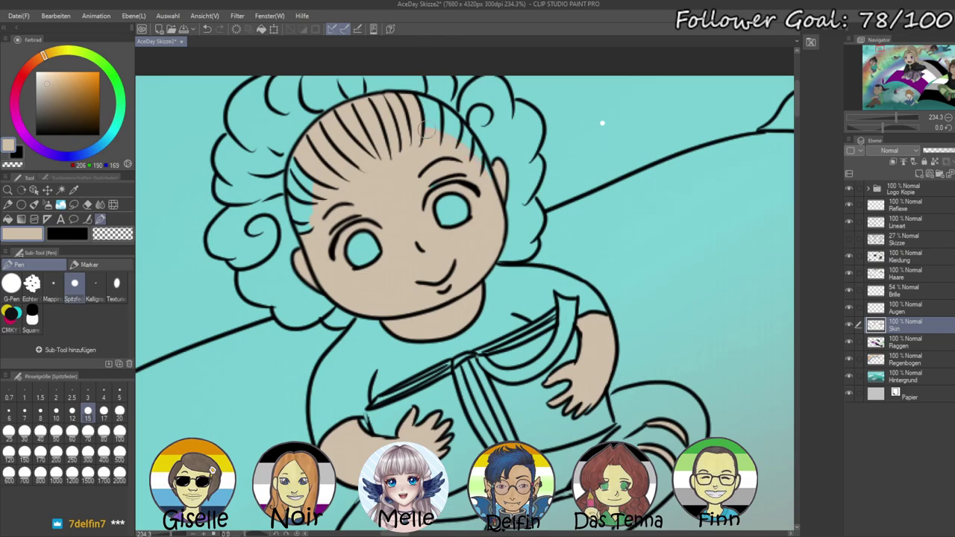
left_click_drag(508, 388, 429, 338)
left_click_drag(896, 117, 897, 120)
left_click_drag(664, 304, 677, 221)
left_click(119, 391)
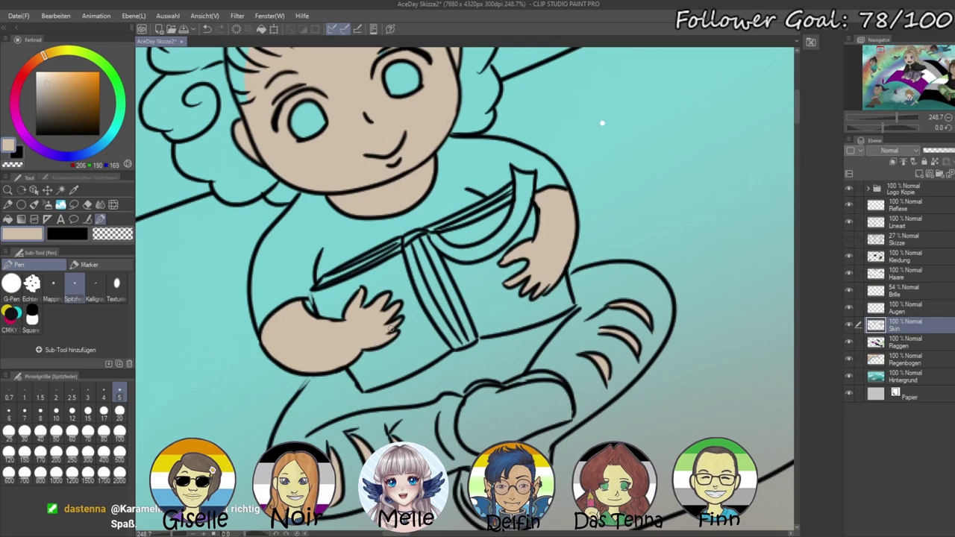
- Paint both of the girl's eyes white with the pen at size 15 on the Skin layer and resample her skin colour
scroll(410, 309, "up", 3)
left_click(36, 71)
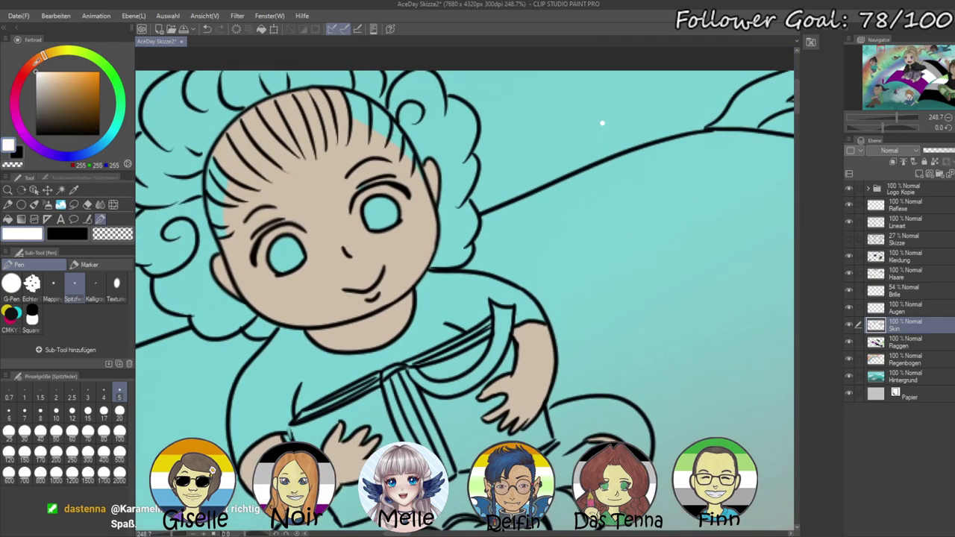
left_click(88, 411)
mouse_move(268, 241)
left_mouse_down()
mouse_move(285, 265)
mouse_move(301, 248)
mouse_move(294, 230)
mouse_move(279, 231)
mouse_move(287, 261)
left_mouse_up()
mouse_move(359, 212)
left_mouse_down()
mouse_move(361, 196)
mouse_move(399, 216)
mouse_move(367, 196)
mouse_move(362, 214)
mouse_move(384, 195)
left_mouse_up()
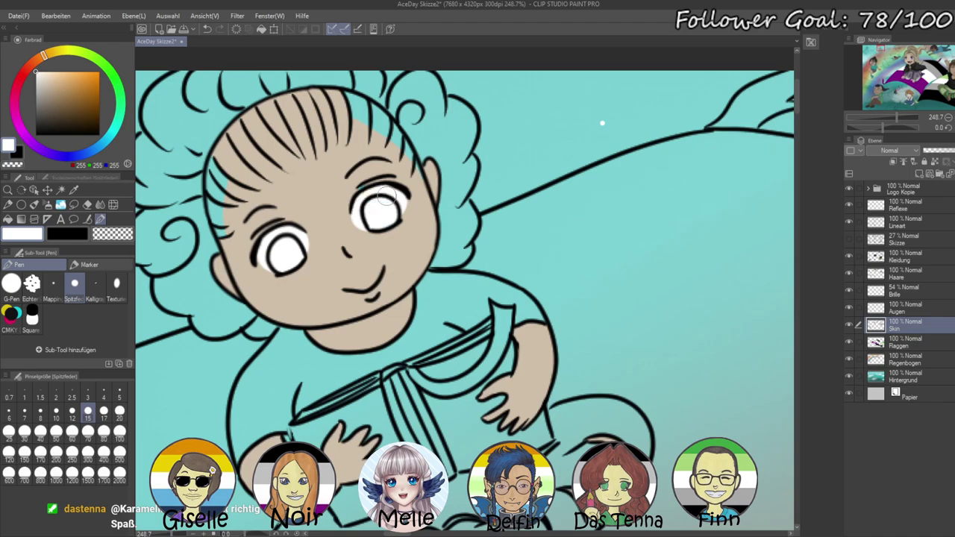
left_click(317, 196, "alt")
- Select all the curly sections of the girl's hair around her head from the Lineart layer
left_click_drag(505, 203, 596, 261)
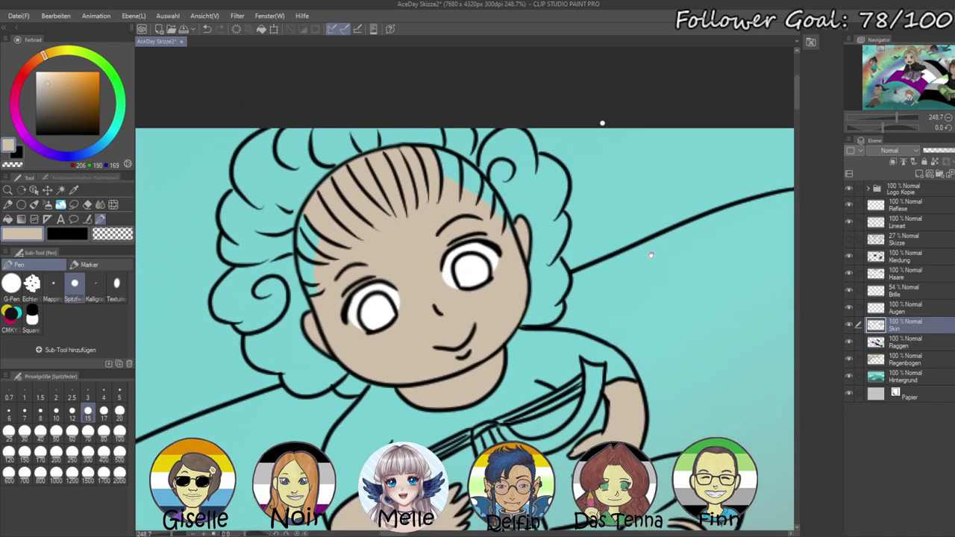
left_click(903, 219)
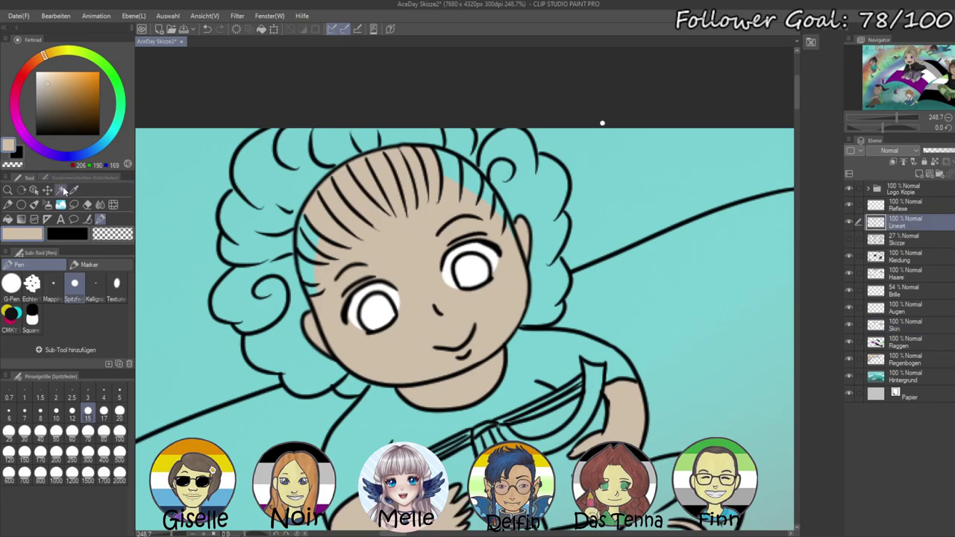
left_click(61, 189)
left_click(254, 227)
left_click(262, 328, "shift")
left_click(256, 307, "shift")
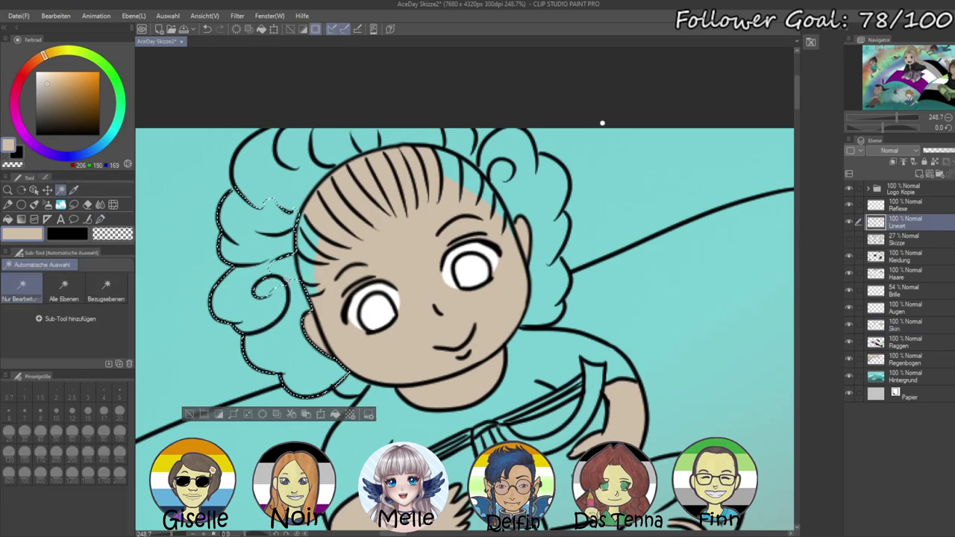
left_click(351, 387, "shift")
left_click(296, 176, "shift")
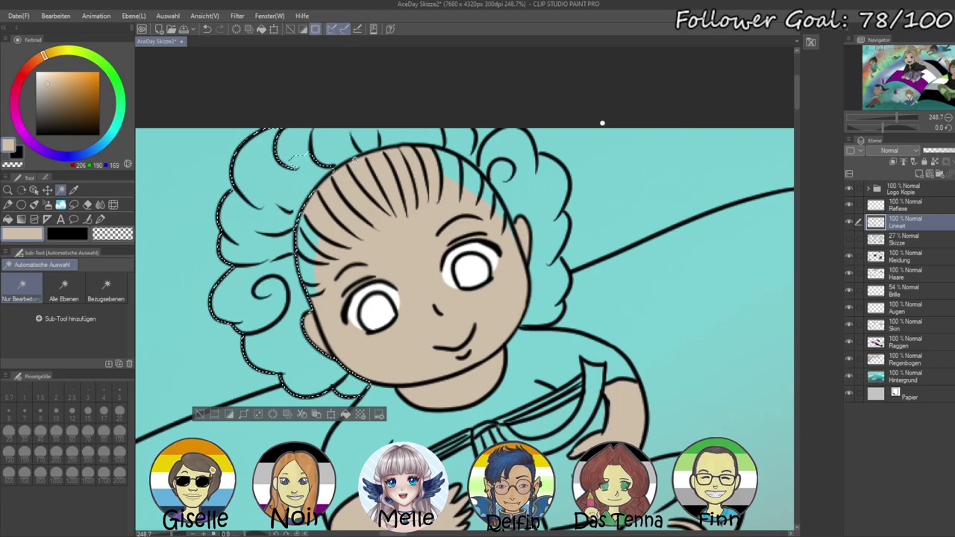
left_click(395, 137, "shift")
left_click(496, 151, "shift")
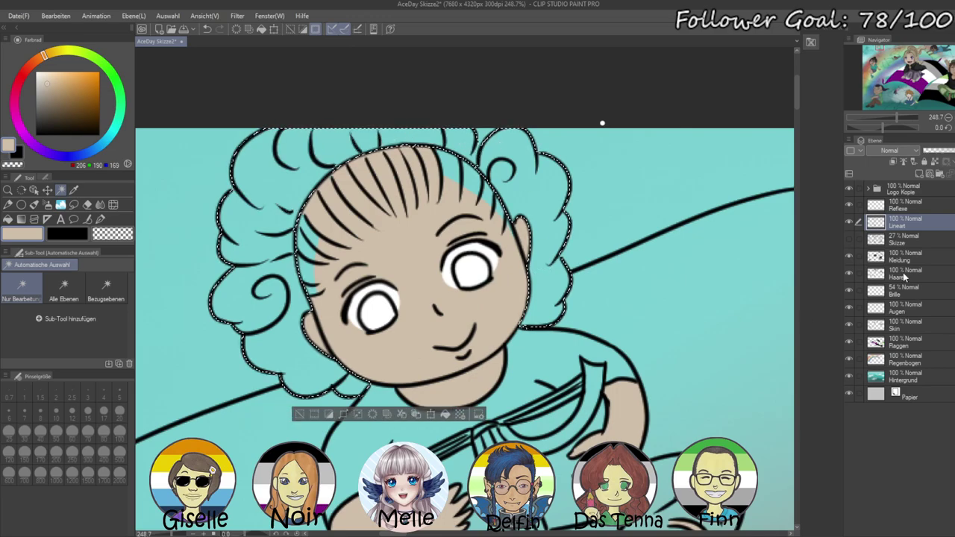
- Fill the selected curls with orange (RGB 210, 129, 75) on the Haare layer and clear the selection
left_click(898, 273)
left_click(76, 82)
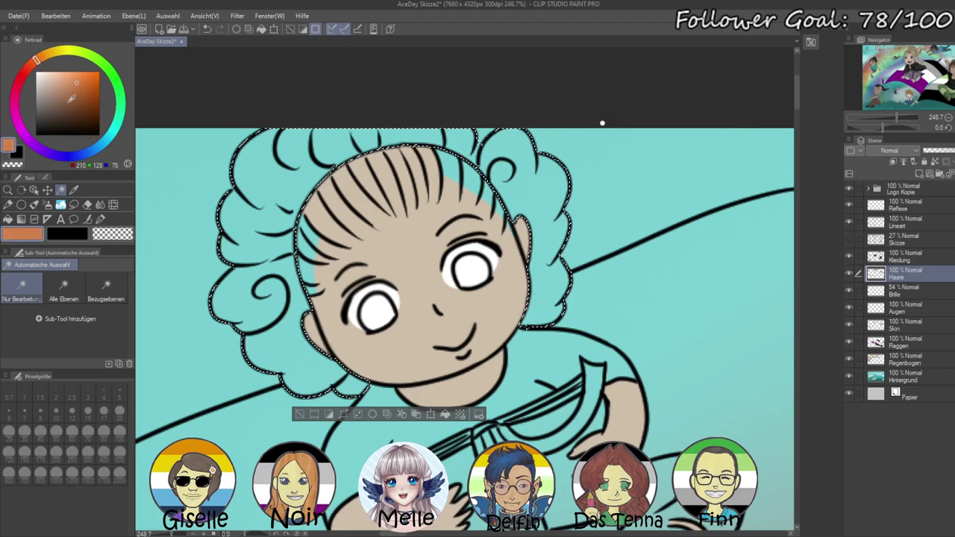
key("alt+BackSpace")
key("ctrl+d")
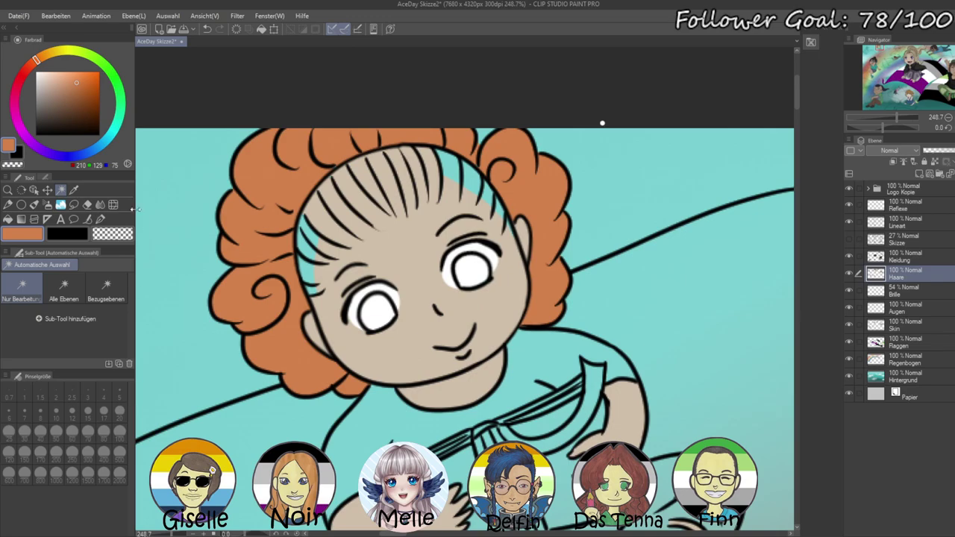
- Paint the combed-back hair strands above the girl's forehead in the same orange with the pen at size 20
left_click(100, 218)
mouse_move(296, 266)
left_mouse_down()
mouse_move(312, 287)
mouse_move(316, 264)
mouse_move(362, 212)
mouse_move(332, 221)
mouse_move(383, 143)
left_mouse_up()
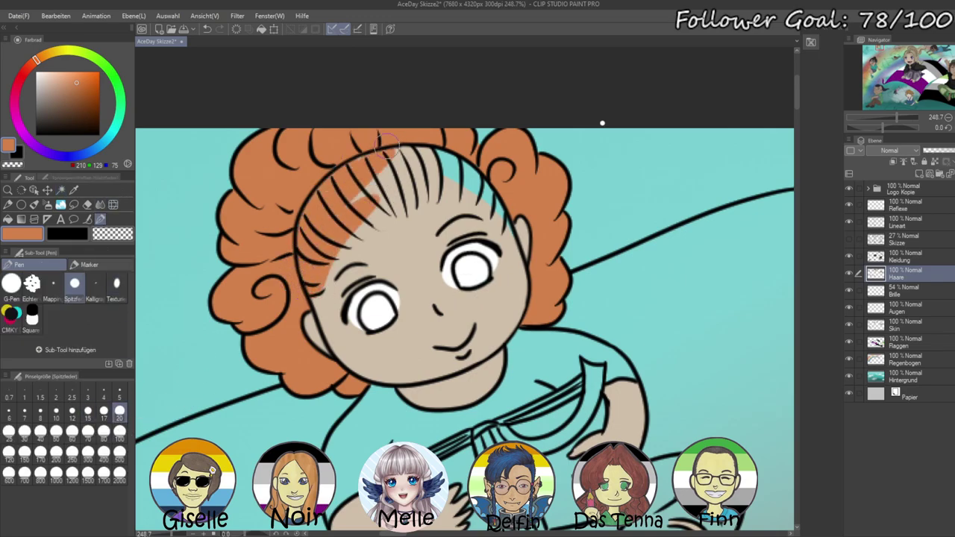
mouse_move(341, 212)
left_mouse_down()
mouse_move(320, 285)
mouse_move(322, 258)
mouse_move(315, 313)
mouse_move(317, 284)
mouse_move(375, 199)
mouse_move(456, 167)
mouse_move(363, 236)
mouse_move(335, 231)
mouse_move(458, 179)
mouse_move(349, 228)
mouse_move(437, 185)
left_mouse_up()
mouse_move(335, 251)
left_mouse_down()
mouse_move(402, 215)
mouse_move(487, 202)
mouse_move(420, 194)
mouse_move(496, 197)
mouse_move(378, 174)
mouse_move(358, 187)
mouse_move(421, 155)
mouse_move(370, 164)
mouse_move(479, 179)
mouse_move(369, 148)
mouse_move(497, 209)
mouse_move(478, 187)
mouse_move(390, 187)
left_mouse_up()
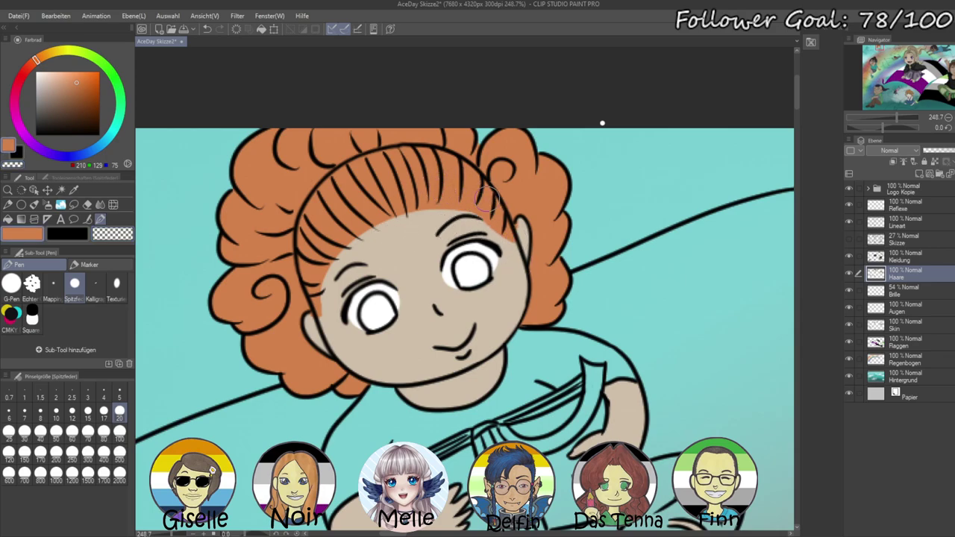
- Undo the last stroke at the girl's ear and set the pen to transparent colour at size 5 for cleaning the hair edges
mouse_move(522, 224)
left_mouse_down()
mouse_move(537, 256)
mouse_move(518, 200)
mouse_move(527, 224)
left_mouse_up()
key("ctrl+z")
left_click(119, 393)
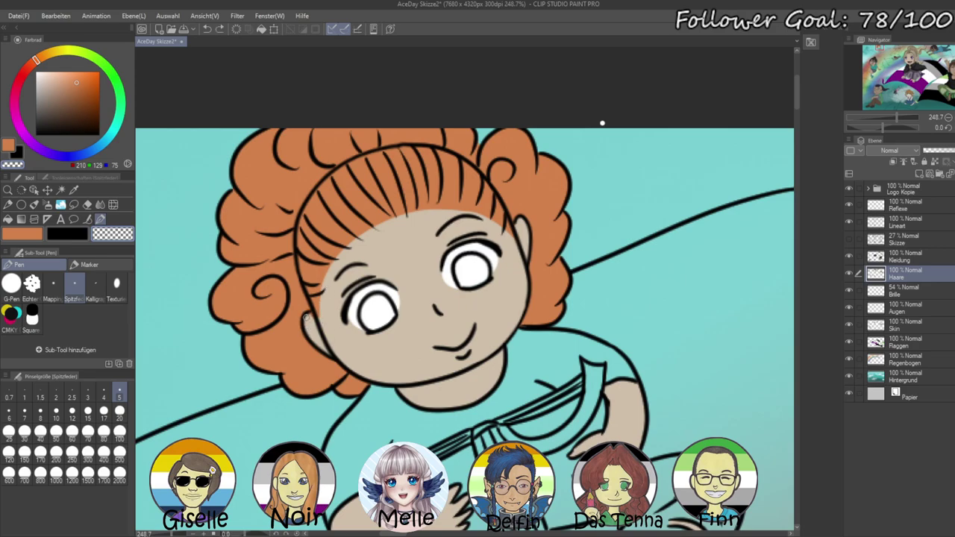
- Switch the pen back to orange at size 20 and paint over the gap at the top of the girl's hair
scroll(554, 353, "down", 2)
mouse_move(897, 116)
left_mouse_down()
mouse_move(865, 116)
mouse_move(891, 116)
left_mouse_up()
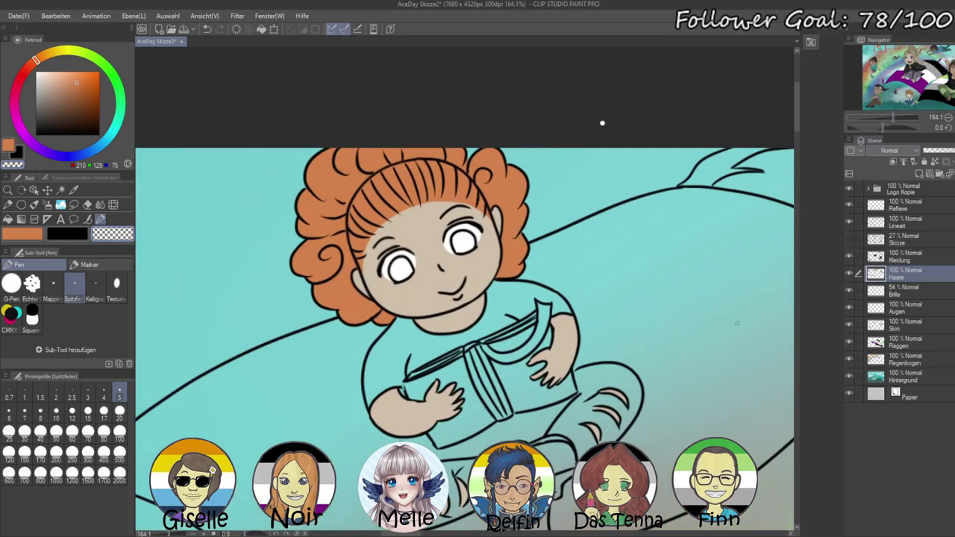
left_click(120, 409)
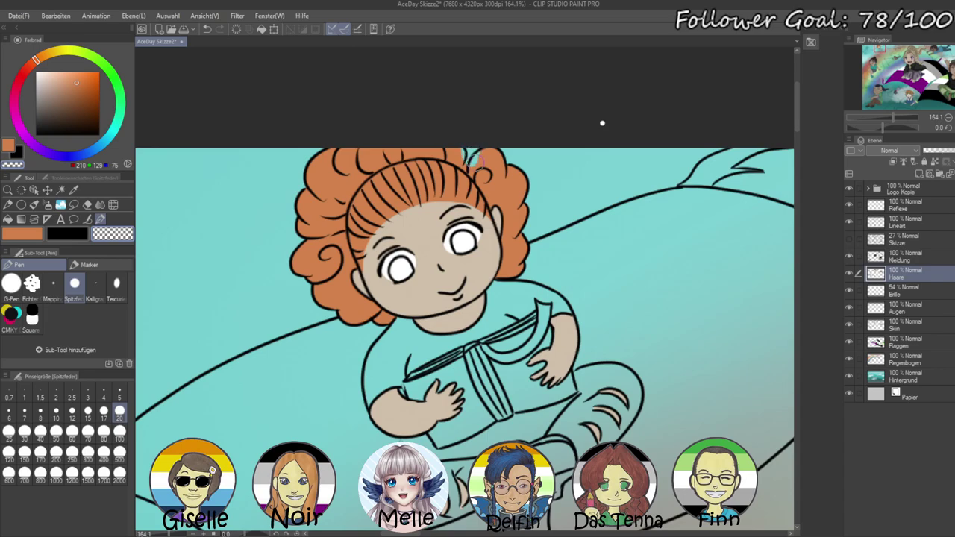
key("c")
left_click_drag(466, 142, 481, 158)
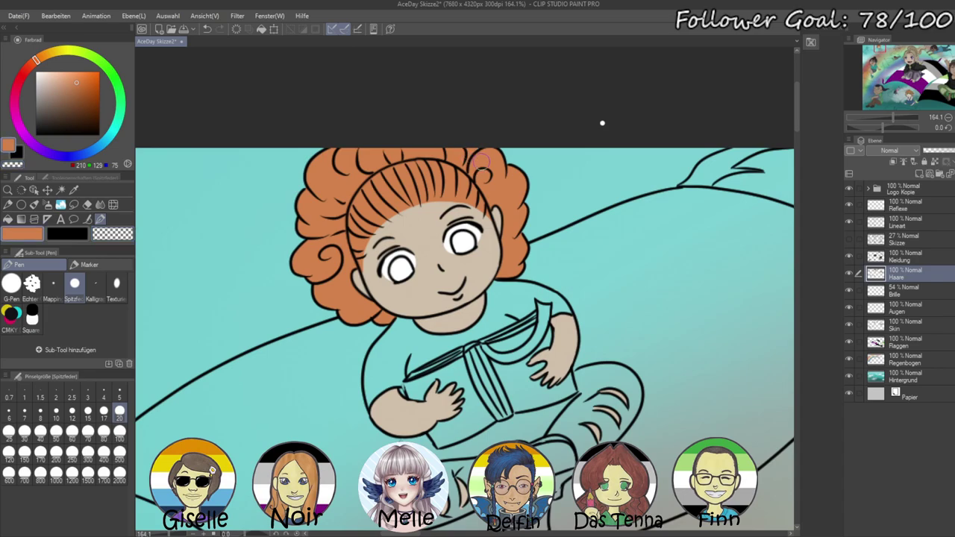
- Select the girl's two irises from the Lineart layer, fill them turquoise (RGB 75, 190, 210) on the Augen layer and clear the selection
left_click_drag(893, 117, 901, 118)
left_click(889, 225)
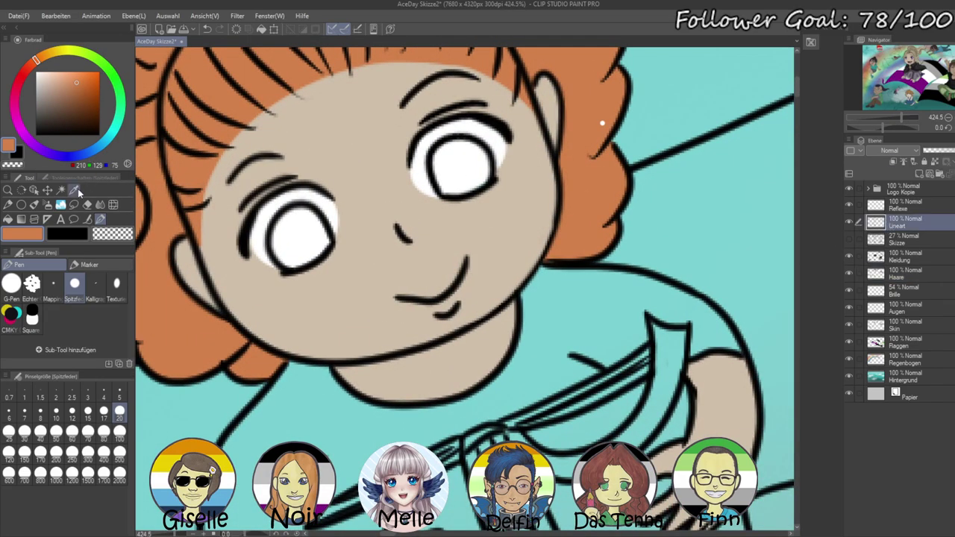
left_click(61, 190)
left_click(321, 250)
left_click(458, 171, "shift")
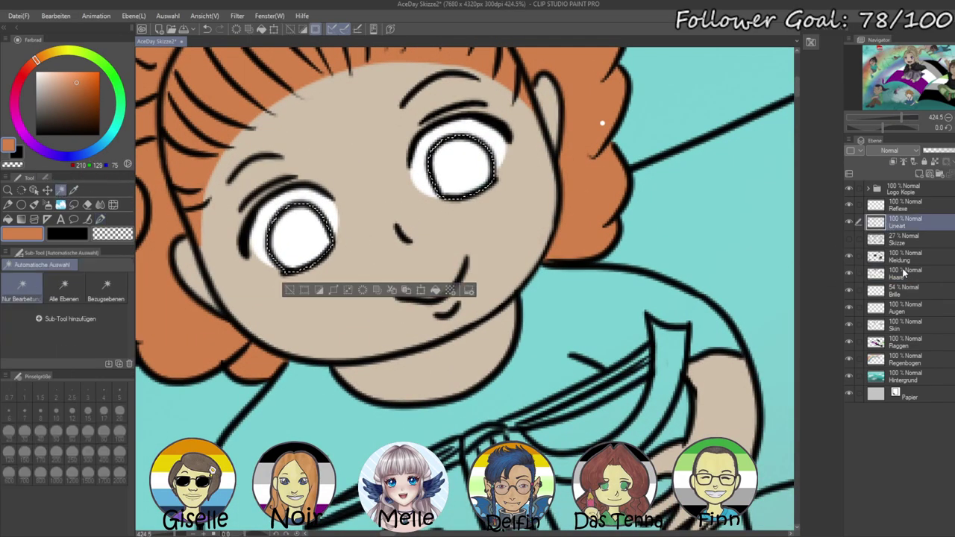
left_click(902, 307)
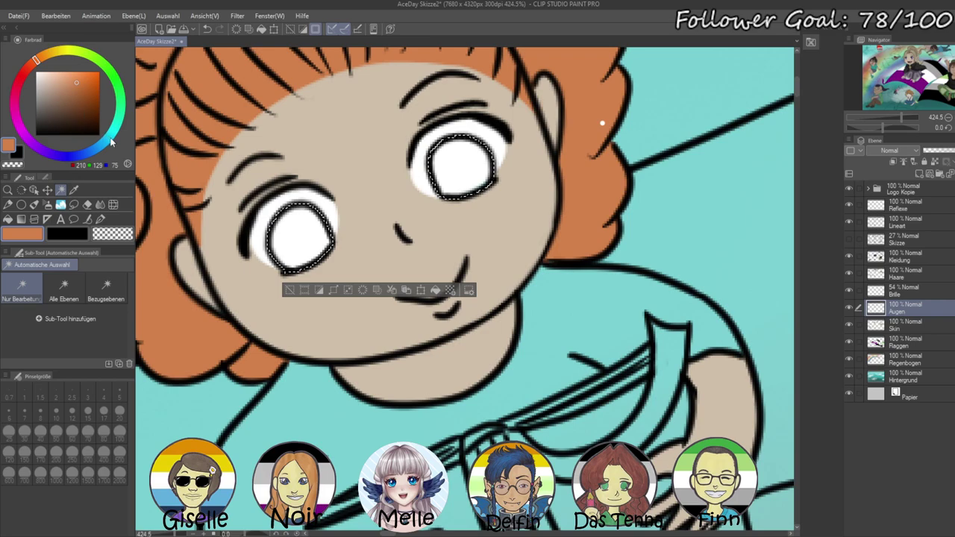
left_click(108, 138)
key("alt+BackSpace")
key("ctrl+d")
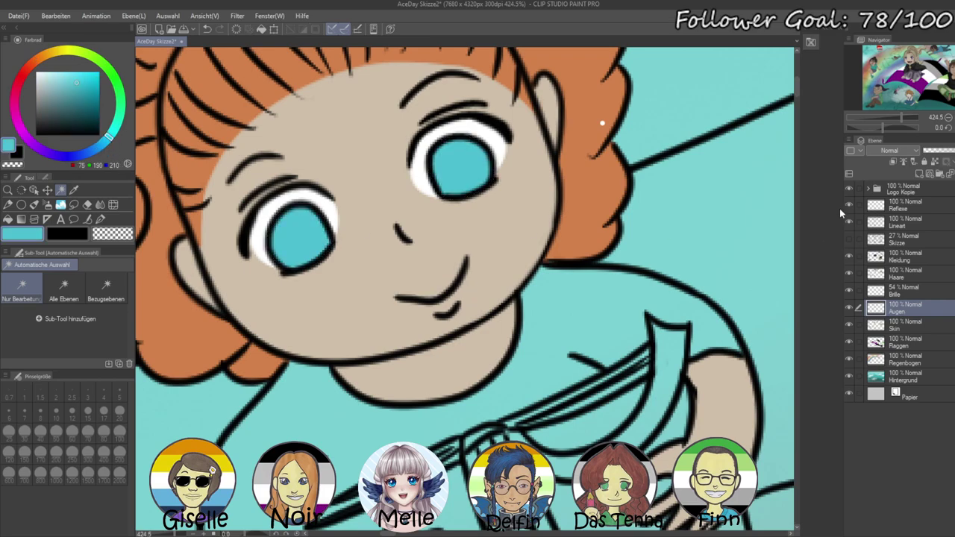
- Paint white light reflections in both of the girl's eyes on the Reflexe layer with the pen at size 5
left_click(886, 208)
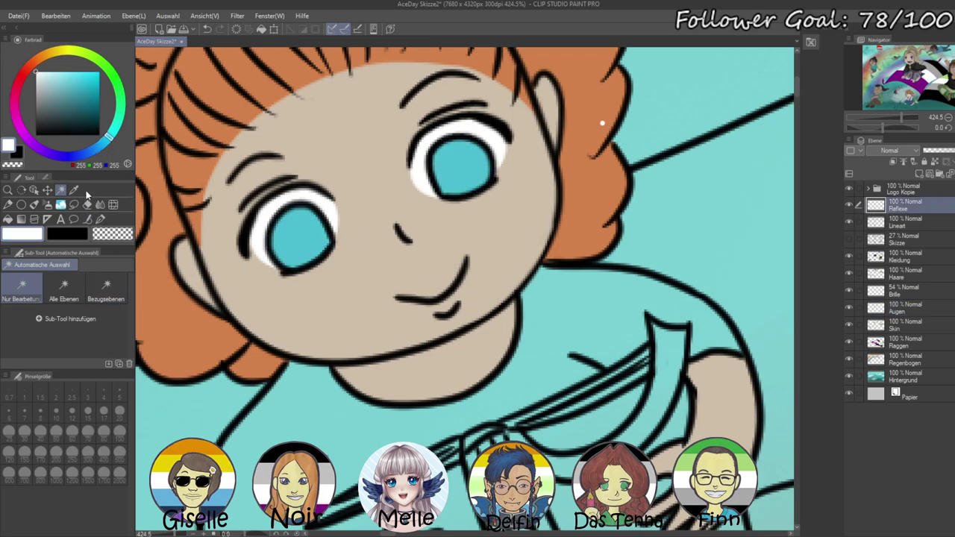
left_click(99, 218)
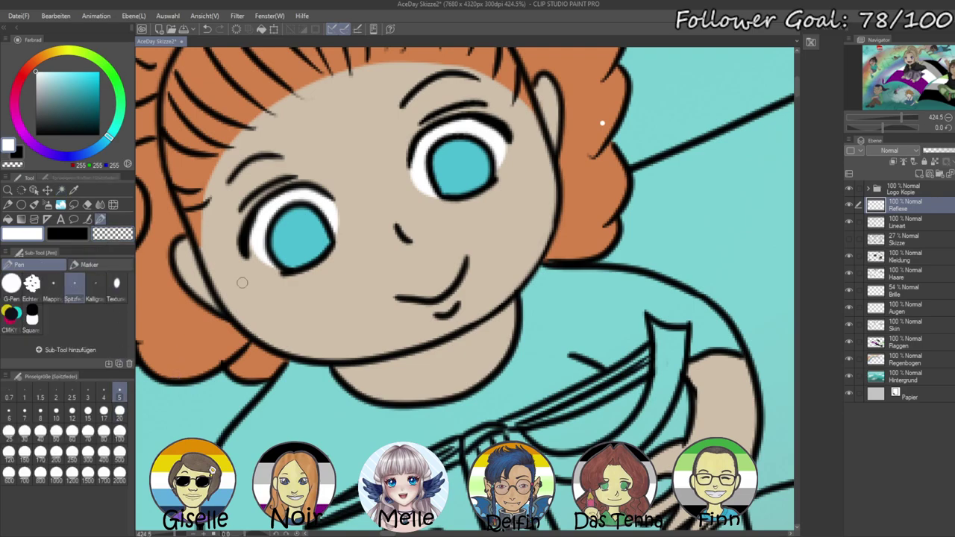
left_click_drag(306, 212, 302, 215)
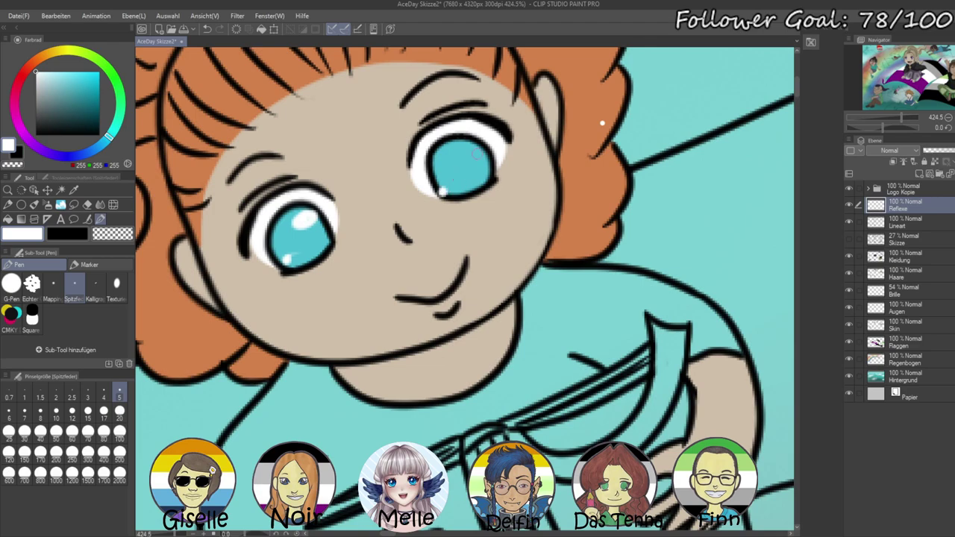
left_click_drag(476, 144, 467, 147)
left_click_drag(620, 252, 676, 146)
left_click_drag(650, 323, 572, 182)
- Paint jagged orange (RGB 210, 129, 75) strand ends along the girl's hairline on the Haare layer with the pen at size 10
left_click_drag(891, 119, 894, 117)
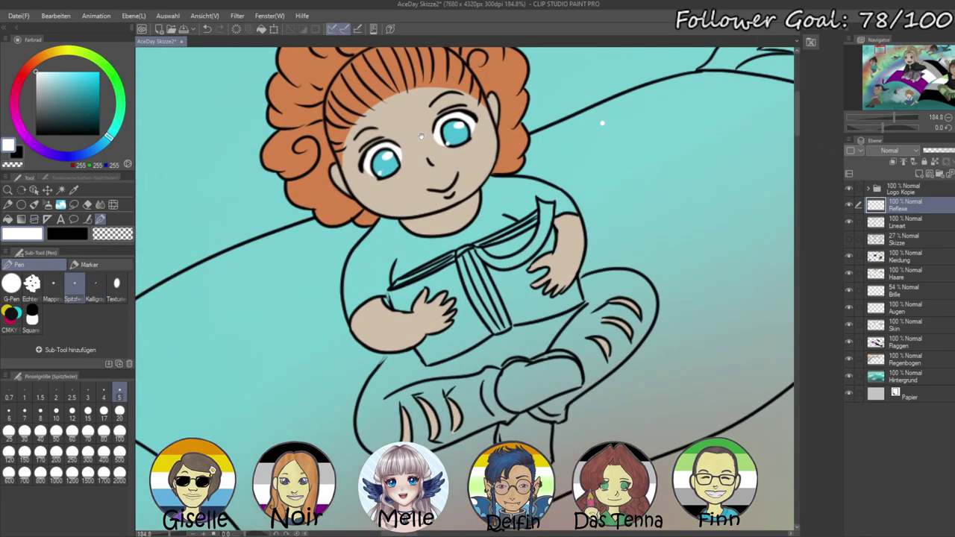
left_click_drag(419, 137, 430, 252)
left_click_drag(883, 129, 898, 117)
left_click(900, 275)
left_click_drag(482, 155, 465, 226)
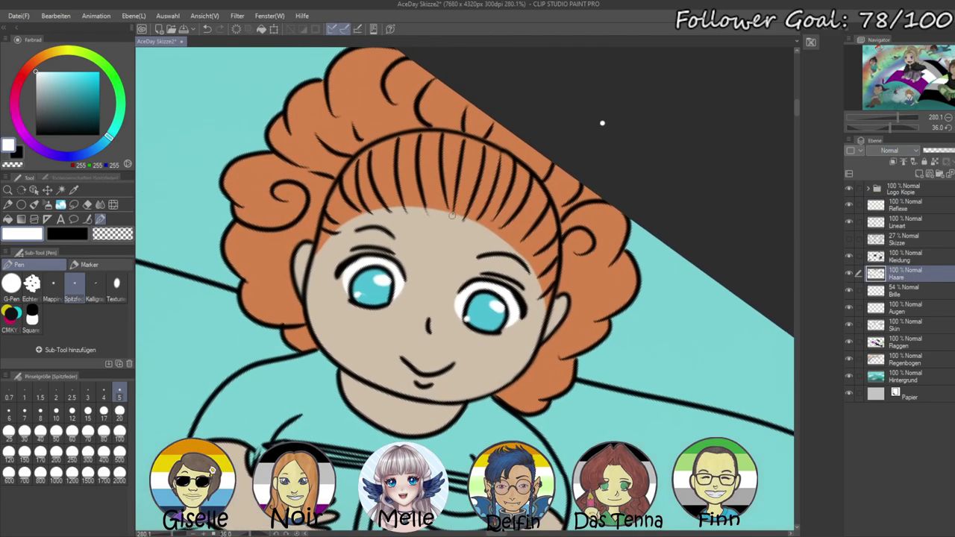
left_click(371, 158, "alt")
left_click(104, 412)
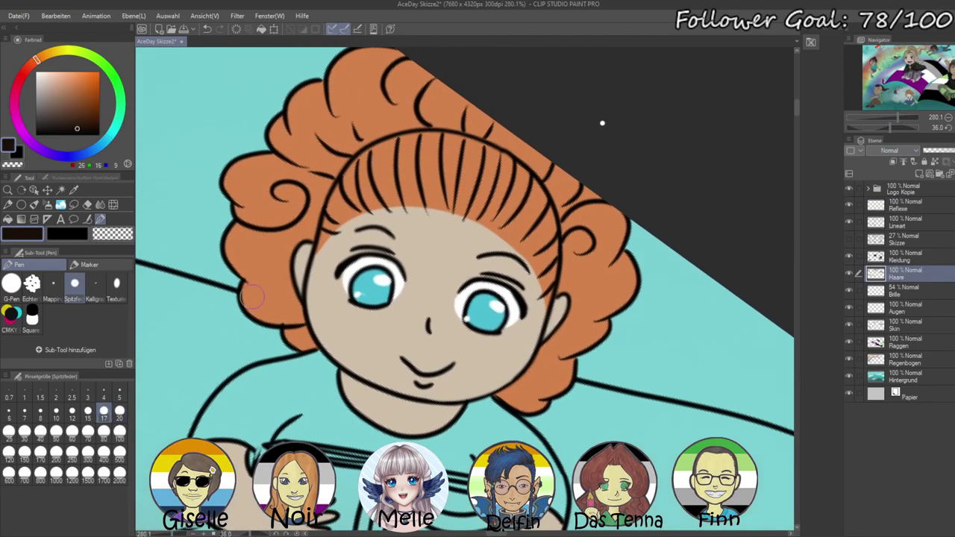
left_click(393, 158, "alt")
key("bracketleft")
key("bracketleft")
key("bracketleft")
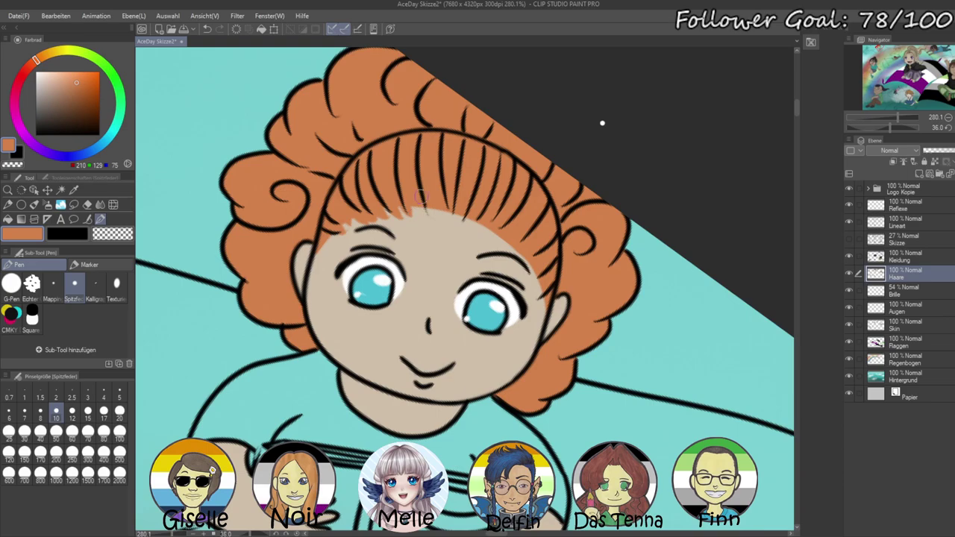
mouse_move(426, 199)
left_mouse_down()
mouse_move(443, 225)
mouse_move(450, 199)
mouse_move(442, 192)
mouse_move(444, 218)
mouse_move(430, 178)
mouse_move(449, 220)
mouse_move(461, 190)
left_mouse_up()
left_click_drag(488, 221, 496, 230)
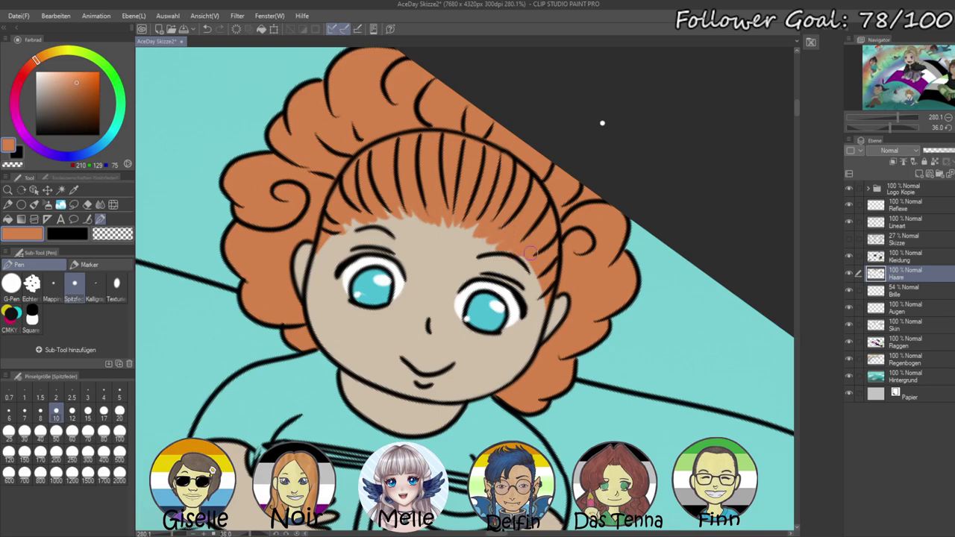
mouse_move(541, 266)
left_mouse_down()
mouse_move(528, 288)
mouse_move(547, 274)
mouse_move(548, 296)
mouse_move(536, 317)
left_mouse_up()
- Select the girl's trouser areas from the Lineart layer, fill them dark brown (RGB 45, 41, 38) on the Kleidung layer and clear the selection
left_click_drag(889, 117, 883, 125)
left_click_drag(791, 336, 740, 223)
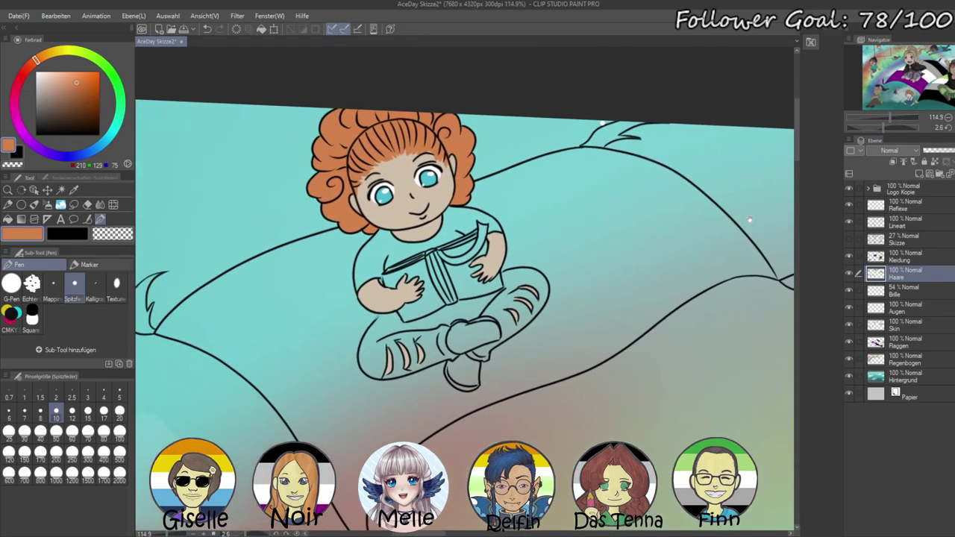
left_click_drag(891, 117, 895, 117)
left_click(903, 222)
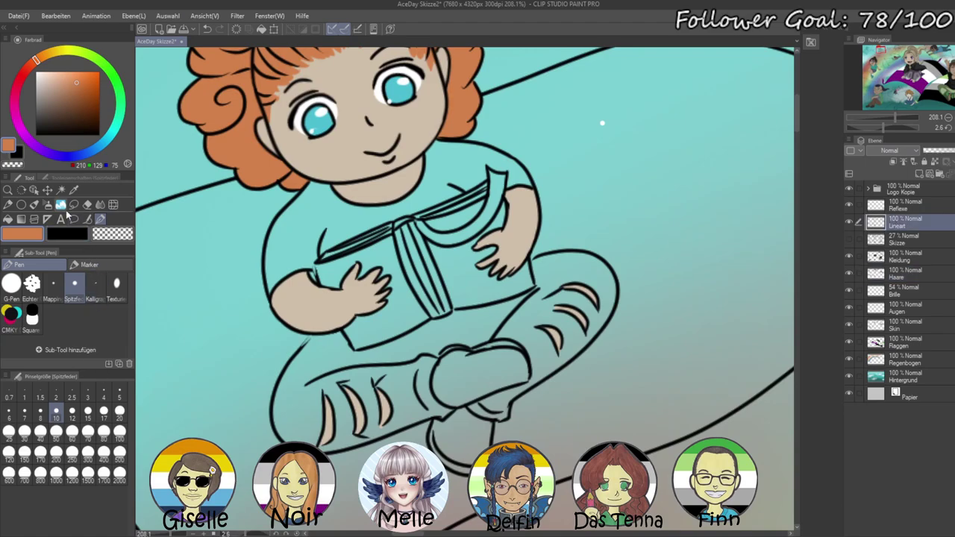
left_click(61, 189)
left_click(298, 369)
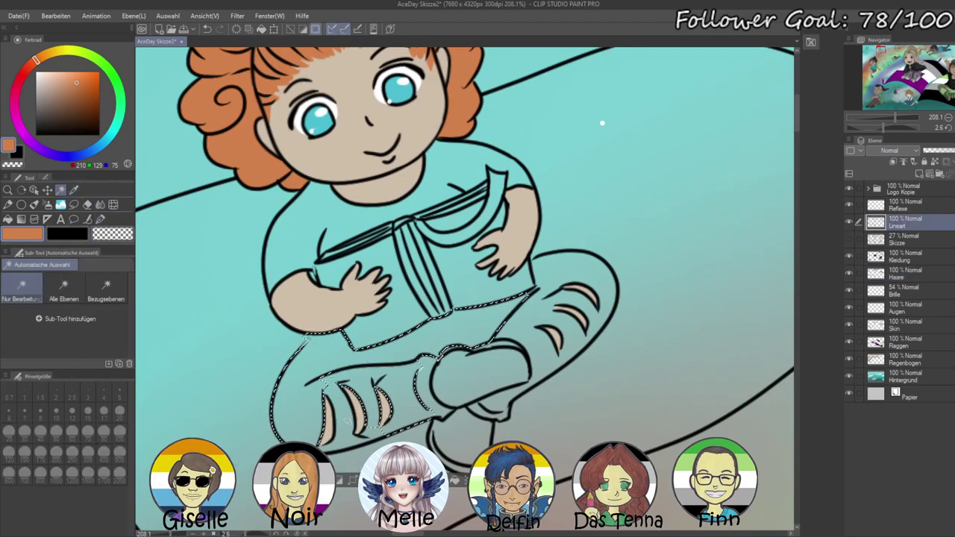
left_click(524, 333, "shift")
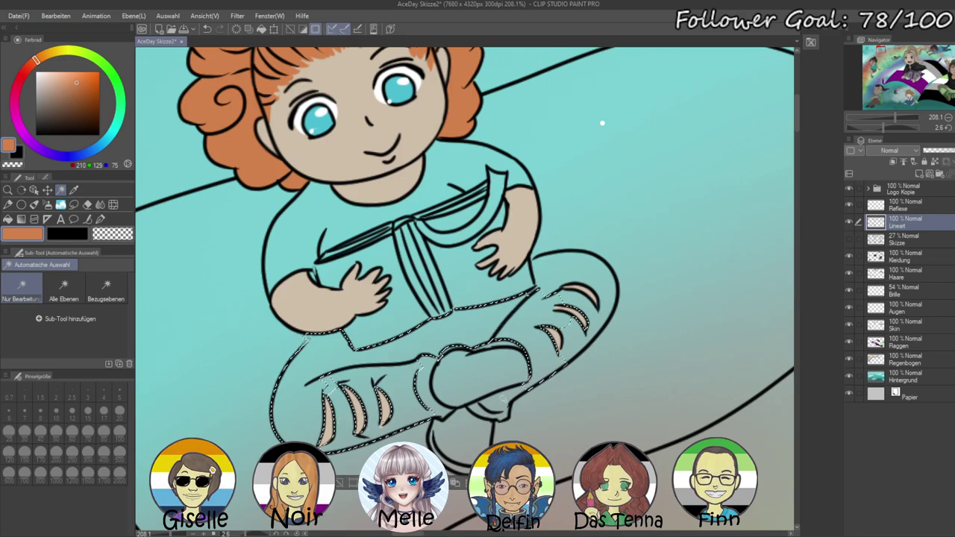
left_click(579, 341)
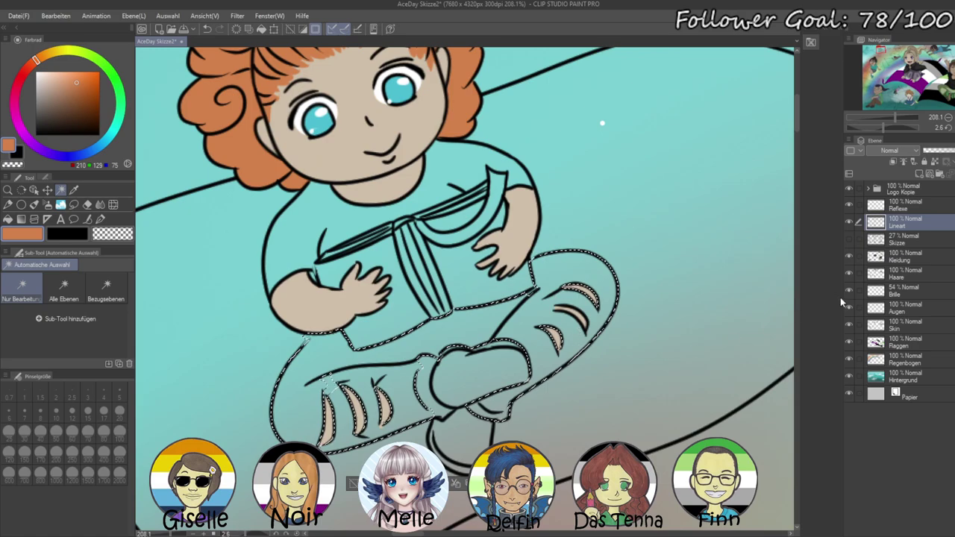
left_click(904, 256)
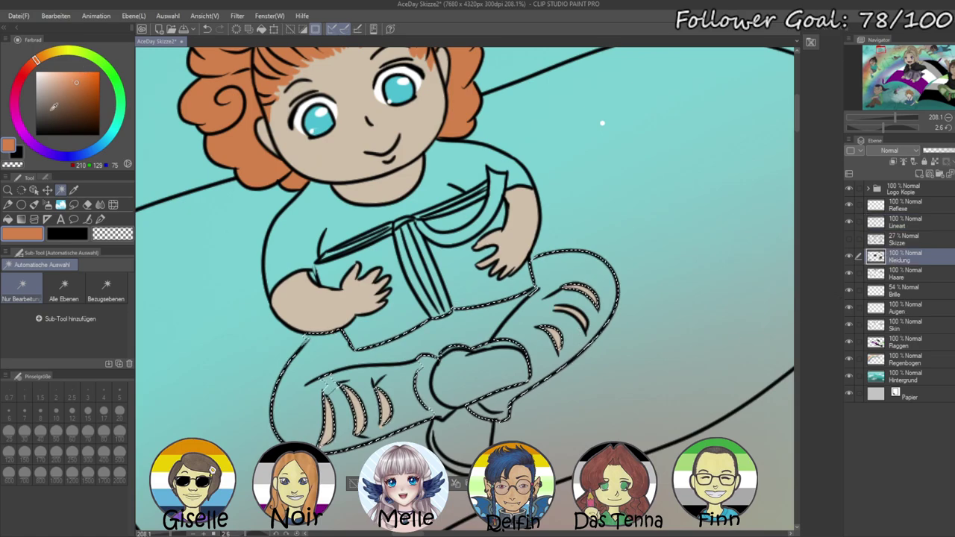
left_click(47, 124)
key("alt+Delete")
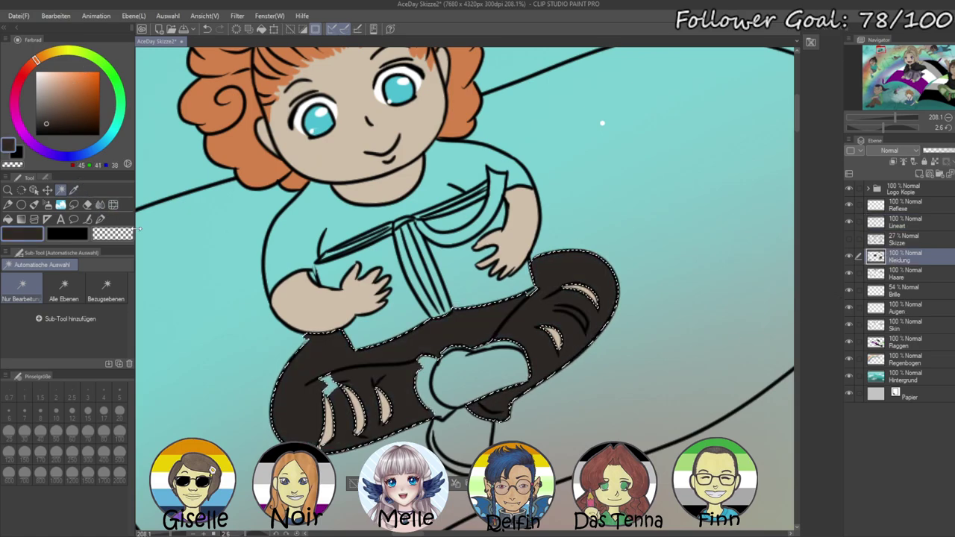
key("ctrl+d")
- Paint over the unfilled gaps in the dark brown trousers around the rips and book corner with the pen at size 10
left_click(100, 219)
left_click_drag(890, 117, 899, 118)
left_click_drag(711, 269, 751, 147)
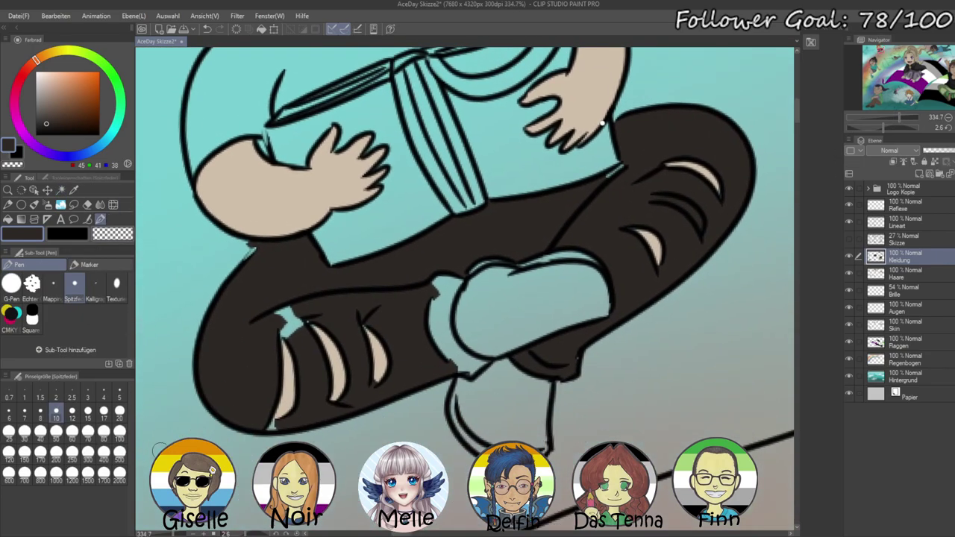
mouse_move(281, 324)
left_mouse_down()
mouse_move(305, 349)
mouse_move(275, 319)
left_mouse_up()
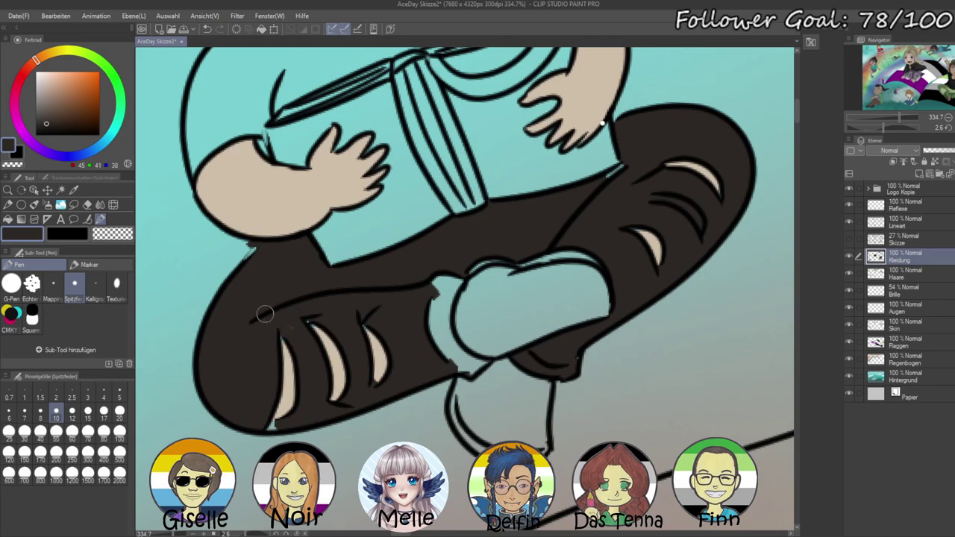
left_click_drag(264, 423, 278, 430)
mouse_move(607, 178)
left_mouse_down()
mouse_move(623, 166)
mouse_move(609, 175)
left_mouse_up()
- Erase the brown from the middle rip of the unfilled knee tears using transparent colour, undoing the last stray stroke
key("c")
mouse_move(653, 198)
left_mouse_down()
mouse_move(697, 221)
mouse_move(693, 213)
left_mouse_up()
key("ctrl+z")
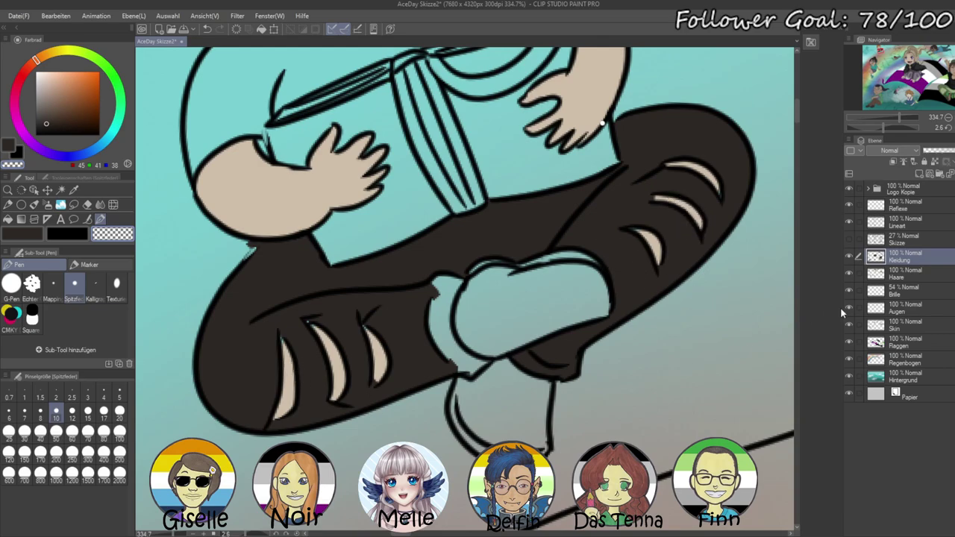
- Touch up the skin inside the trouser rips on the Skin layer with the sampled skin tone (RGB 206, 190, 169) at size 5
left_click(901, 325)
left_click(119, 393)
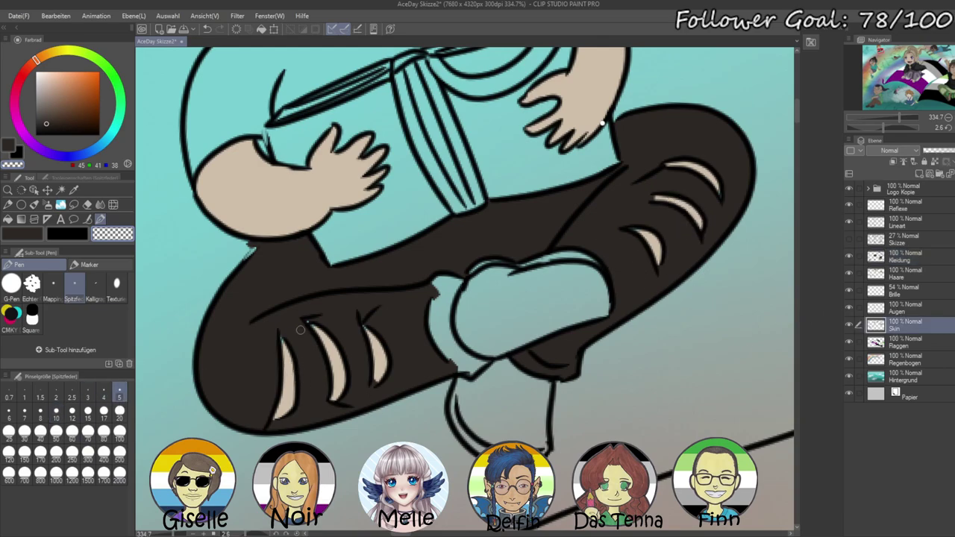
left_click(285, 365, "alt")
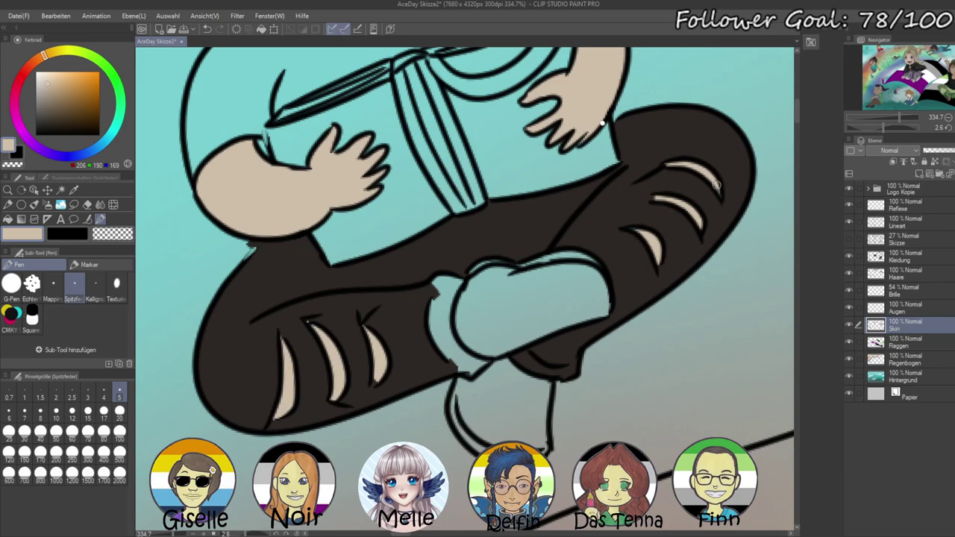
- Clean the trouser edge below the girl's elbow on the Kleidung layer with transparent colour, then return to the sampled dark brown
left_click(902, 345)
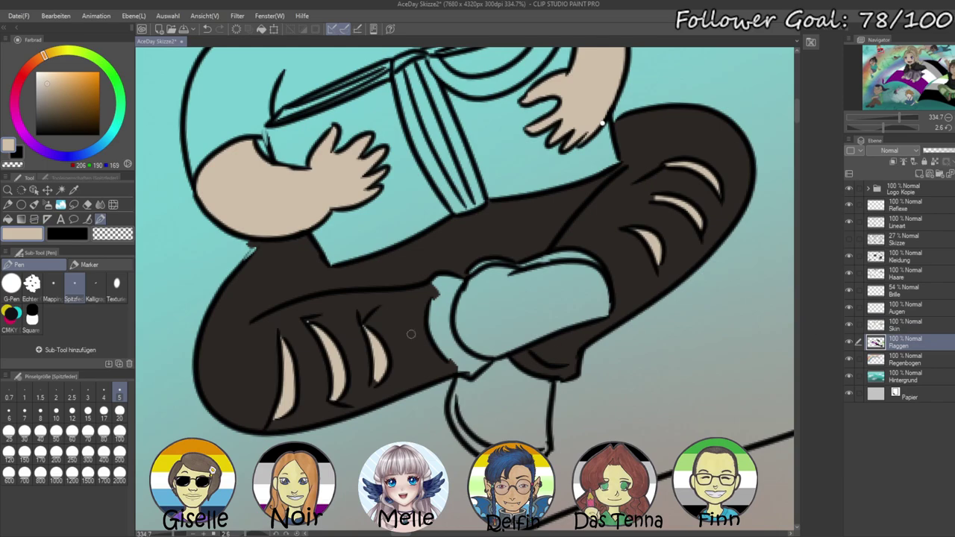
left_click(900, 259)
left_click(261, 269, "alt")
key("c")
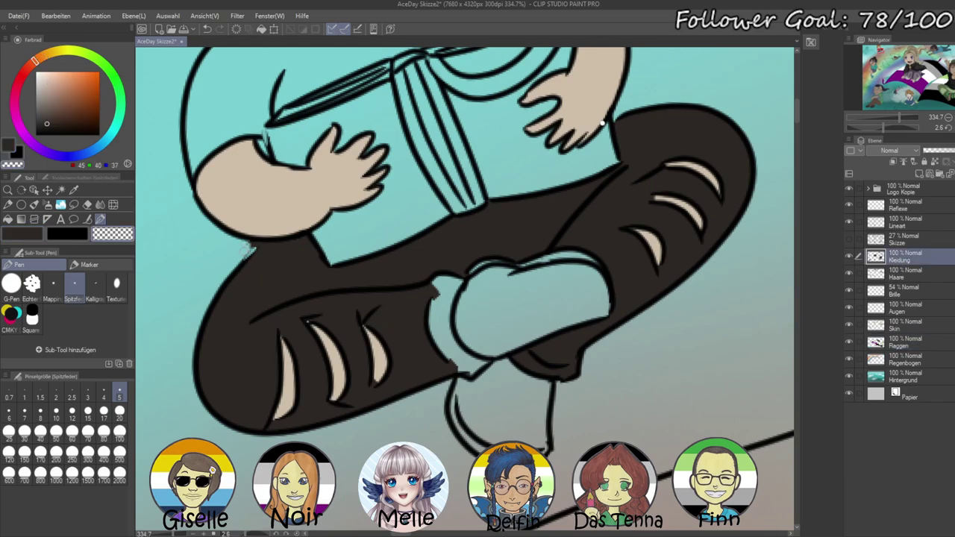
key("c")
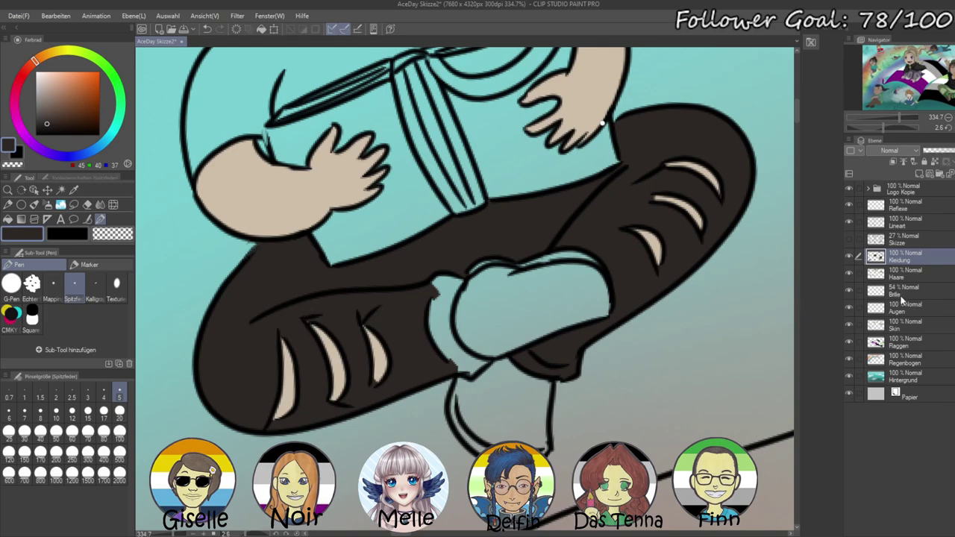
- Fill the trouser cuff beside the front shoe with dark brown on the Kleidung layer, using the pen at size 12
left_click(897, 332)
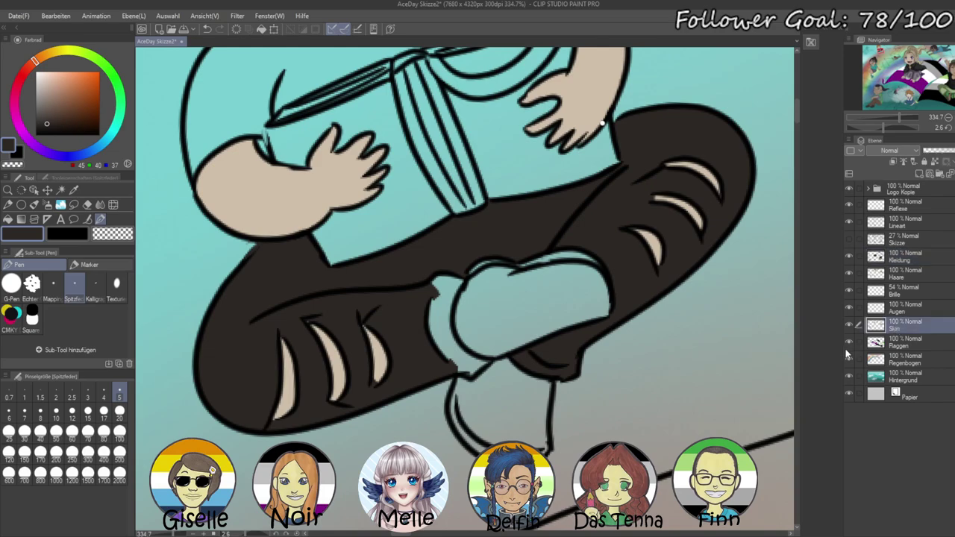
left_click(905, 261)
key("c")
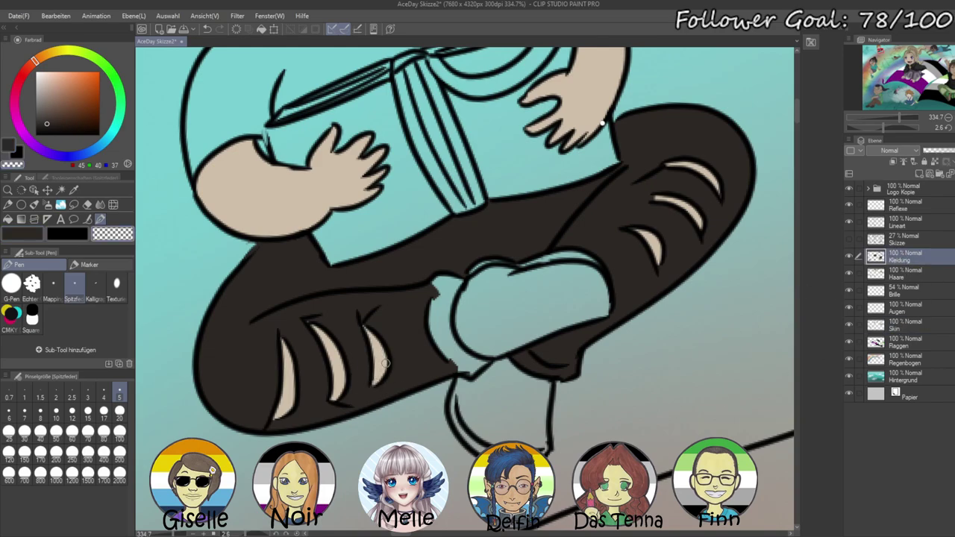
key("c")
left_click_drag(433, 316, 440, 287)
left_click(119, 408)
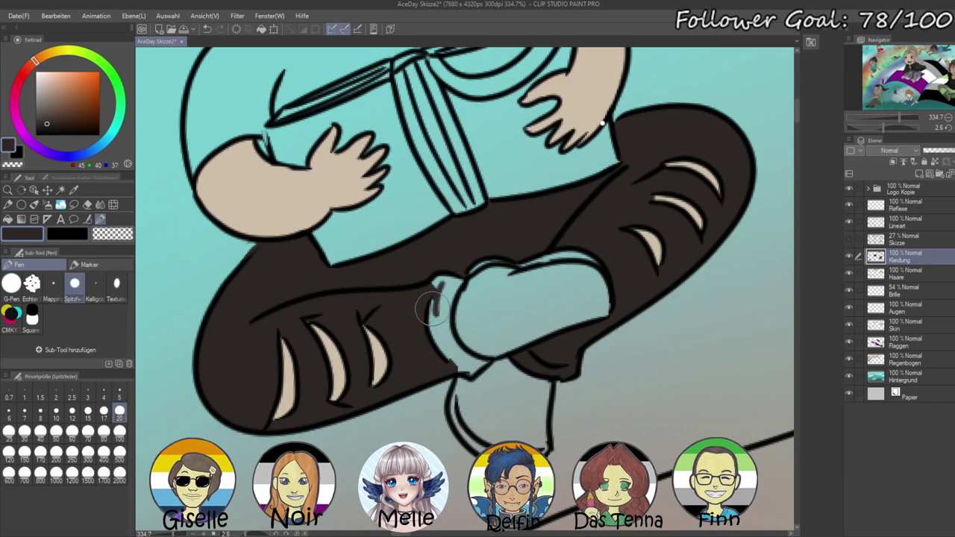
left_click(72, 414)
mouse_move(437, 296)
left_mouse_down()
mouse_move(428, 288)
mouse_move(452, 272)
left_mouse_up()
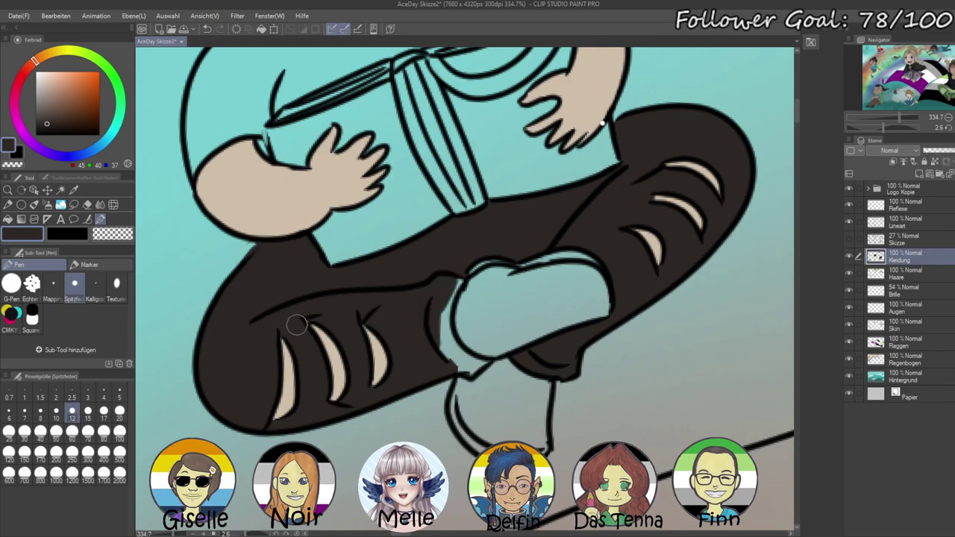
mouse_move(442, 306)
left_mouse_down()
mouse_move(442, 355)
mouse_move(458, 353)
mouse_move(472, 369)
mouse_move(489, 359)
mouse_move(474, 369)
mouse_move(442, 303)
mouse_move(464, 364)
left_mouse_up()
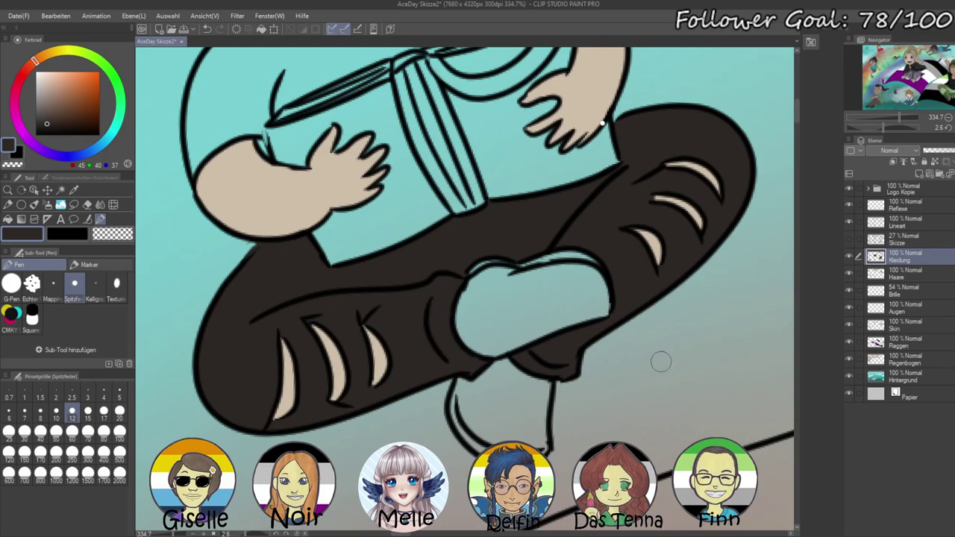
- Fill the girl's shoes with grey-blue (RGB 83, 103, 122) on the Kleidung layer and touch up the front shoe's upper edge with the pen
left_click_drag(899, 117, 897, 115)
left_click(904, 221)
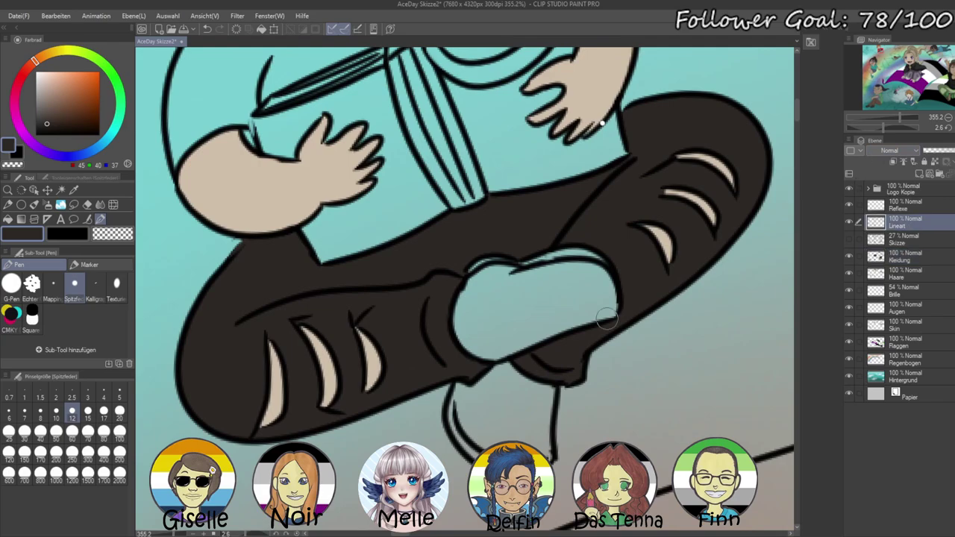
key("w")
left_click(493, 295)
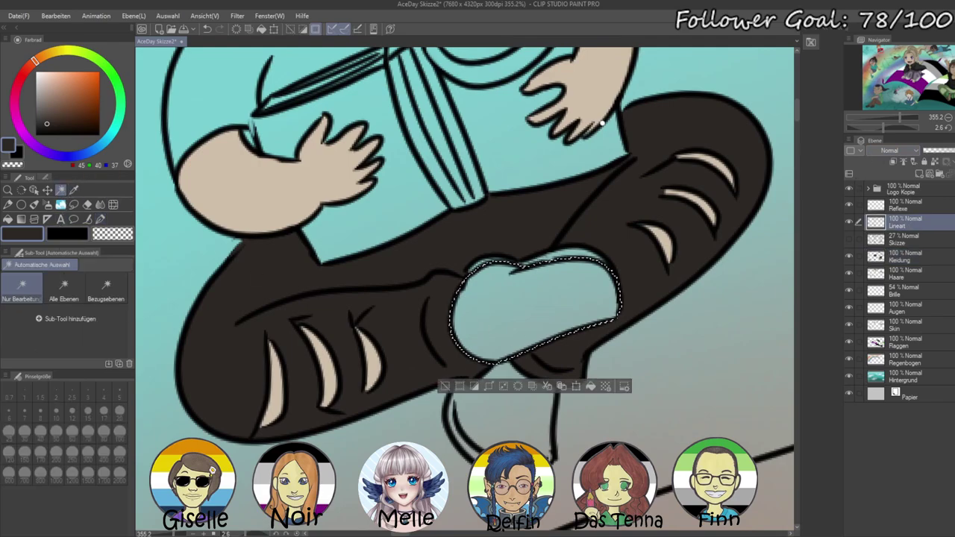
left_click(579, 254, "shift")
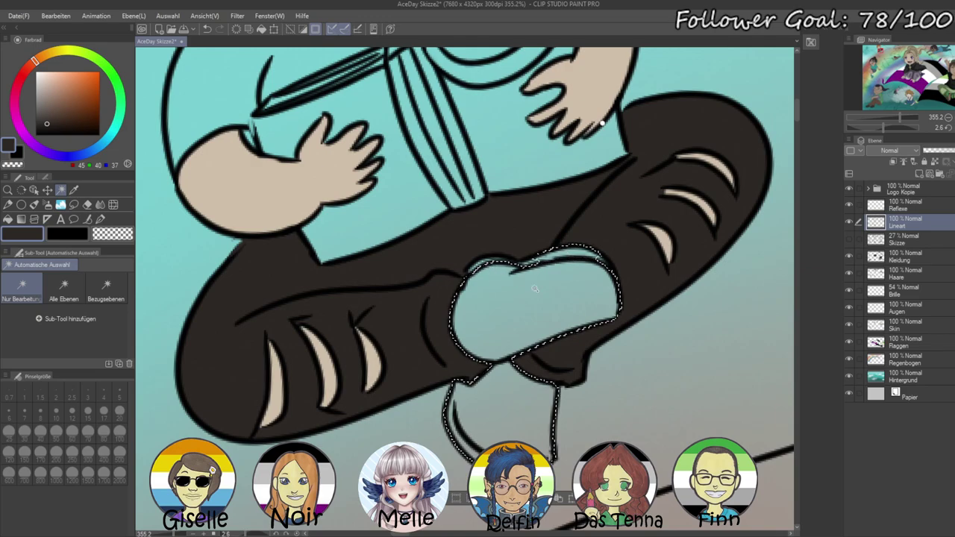
left_click(906, 256)
left_click(94, 150)
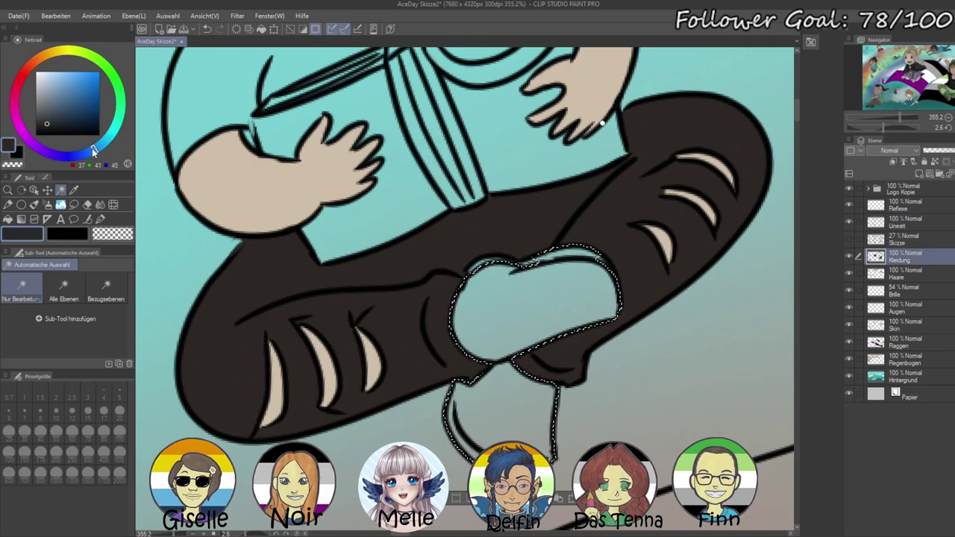
left_click(56, 105)
key("alt+Delete")
key("ctrl+d")
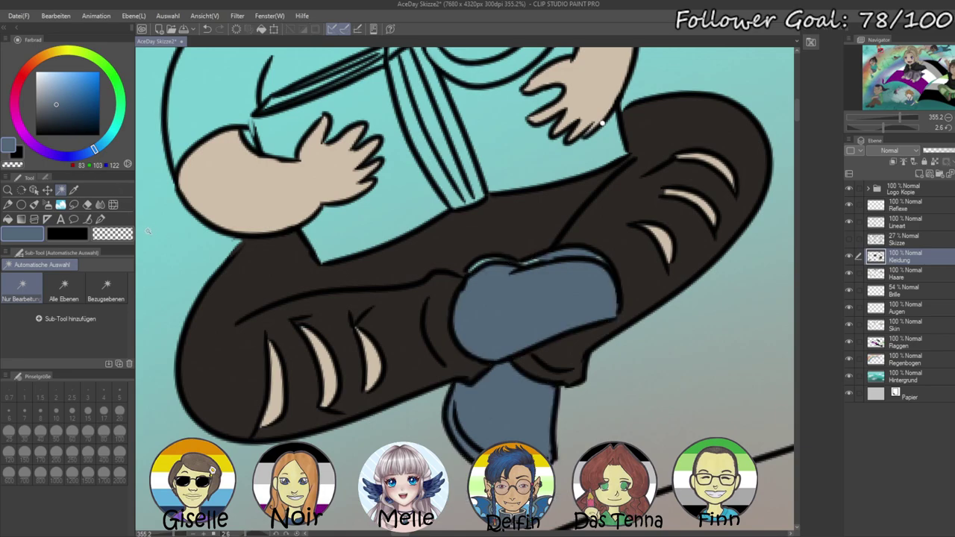
left_click(100, 219)
mouse_move(475, 279)
left_mouse_down()
mouse_move(560, 255)
mouse_move(593, 263)
left_mouse_up()
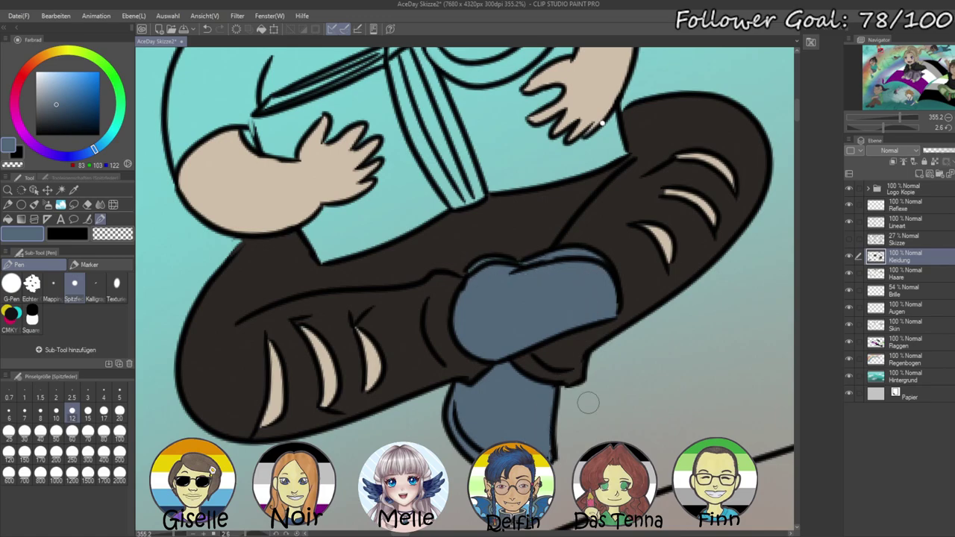
- Fill the girl's T-shirt with blue (RGB 42, 82, 122) on the Kleidung layer, using areas selected from the Lineart layer
left_click(890, 118)
left_click_drag(786, 177, 816, 265)
left_click(889, 118)
left_click_drag(889, 119, 896, 119)
left_click(899, 223)
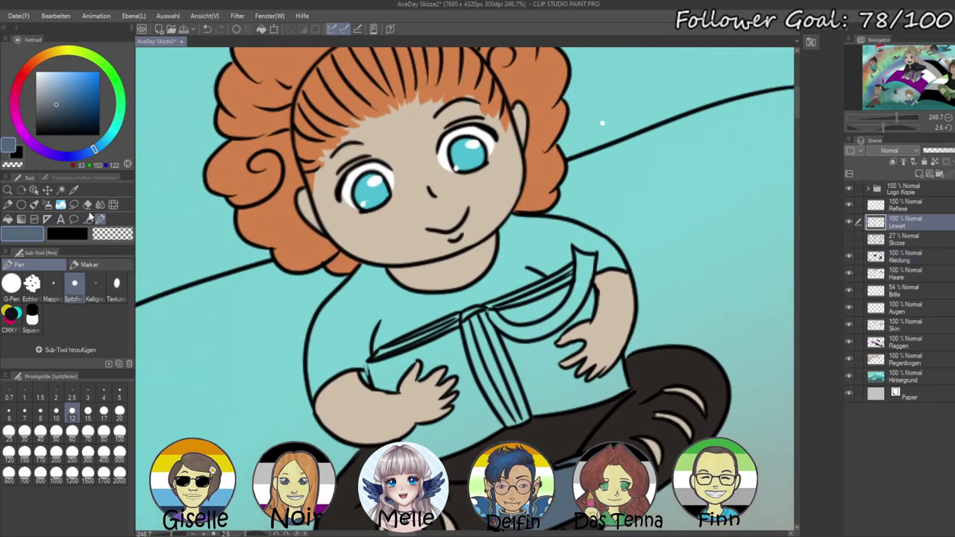
left_click(61, 190)
left_click(369, 297)
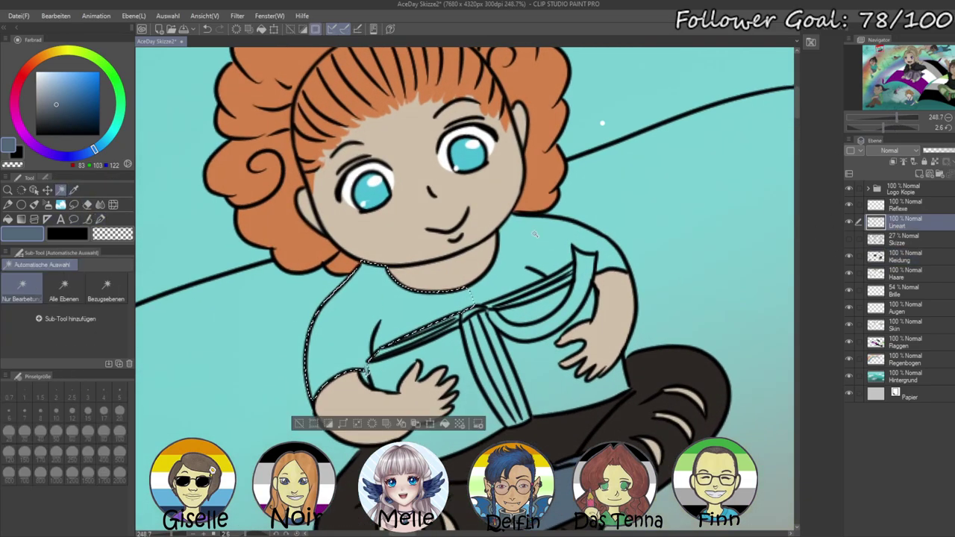
left_click(522, 253, "shift")
left_click(609, 259, "shift")
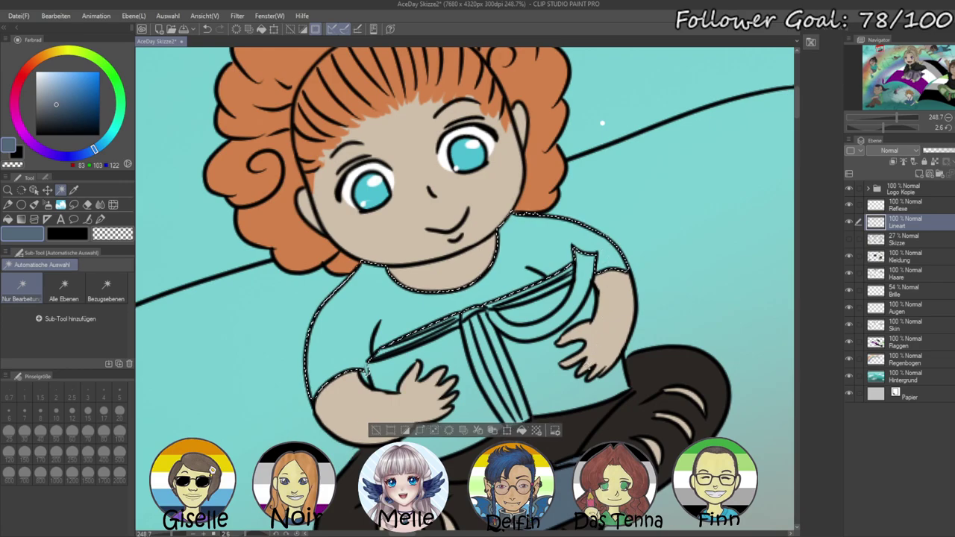
left_click(900, 258)
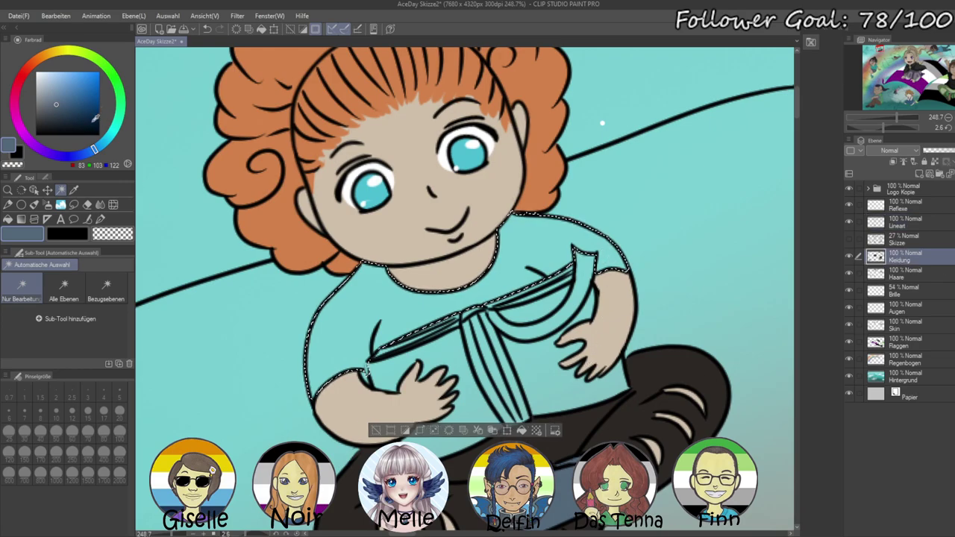
left_click(78, 100)
key("alt+BackSpace")
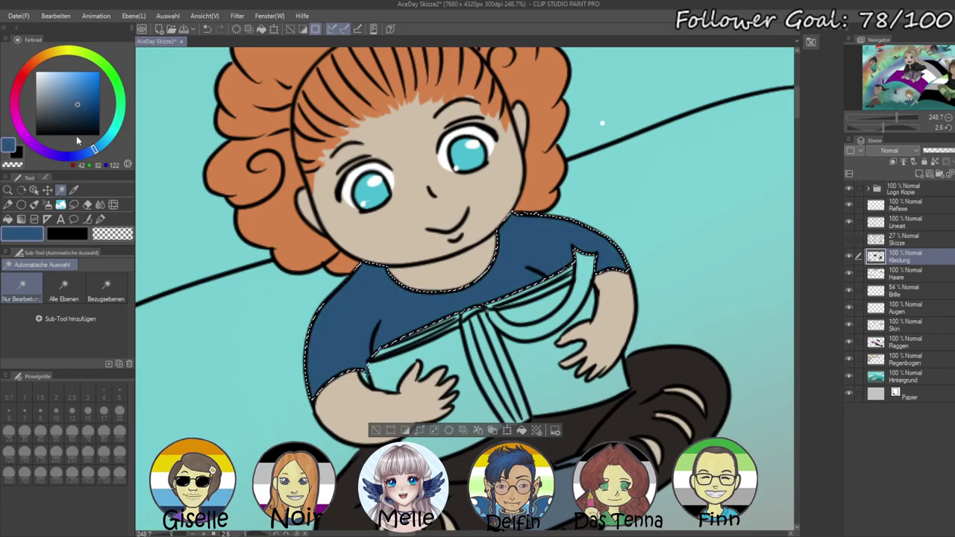
key("ctrl+d")
- Touch up the blue shirt gap between the girl's bent arm and the book with the pen at size 5
left_click_drag(901, 118, 904, 117)
left_click_drag(631, 287, 741, 52)
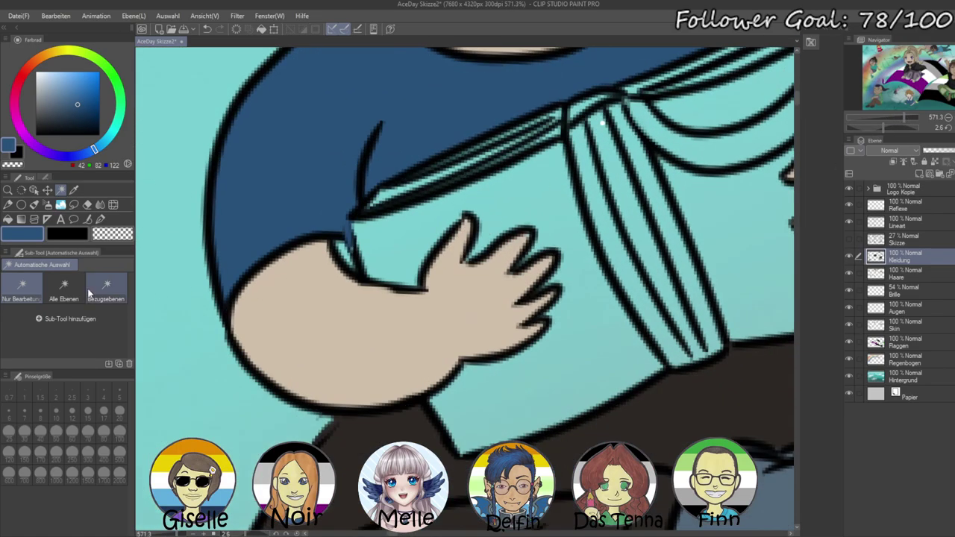
left_click(102, 219)
left_click_drag(332, 235, 350, 262)
left_click_drag(738, 86, 370, 256)
left_click_drag(439, 241, 626, 157)
left_click_drag(507, 327, 518, 270)
- Select the book's cover and spine areas on the Lineart layer and fill them with dark brown (RGB 74, 66, 56) on the Kleidung layer
left_click(900, 224)
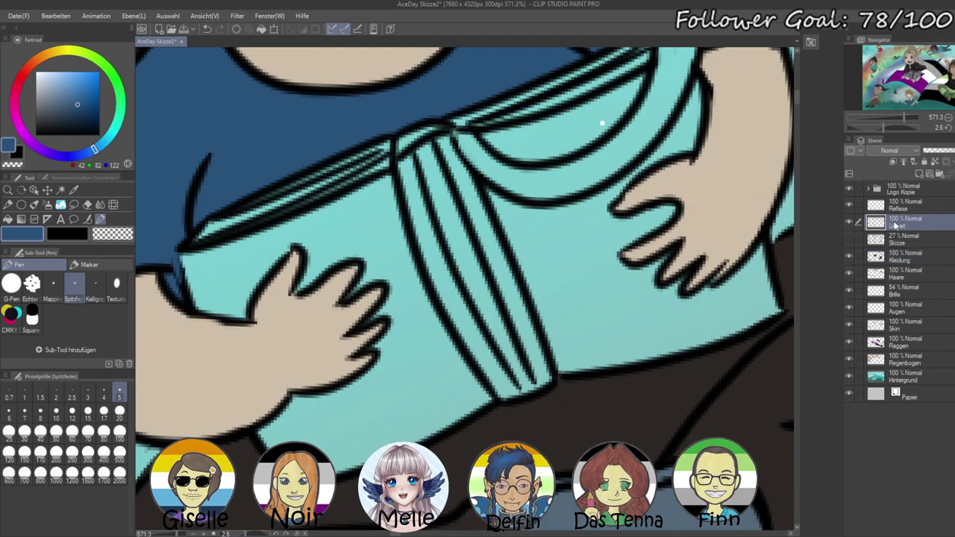
left_click(60, 189)
left_click(373, 408)
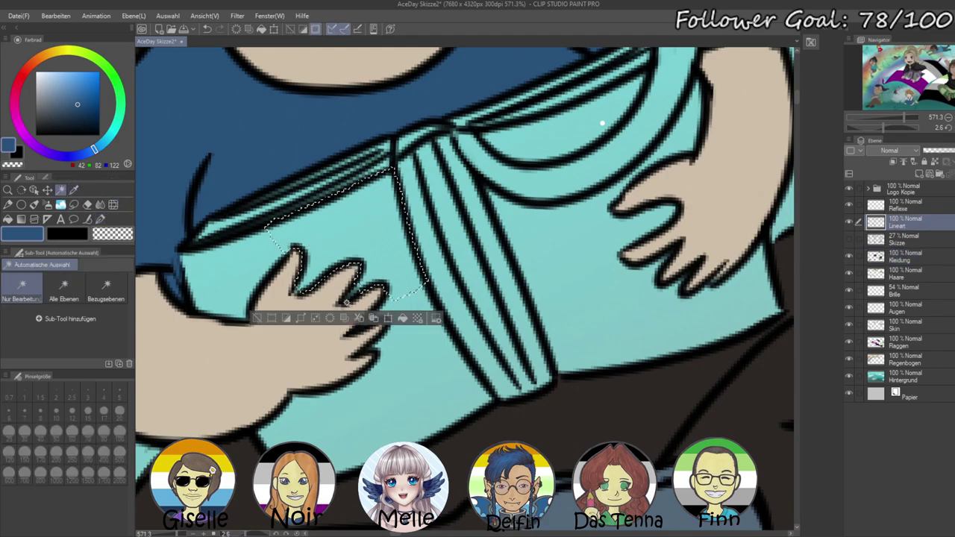
left_click(469, 204, "shift")
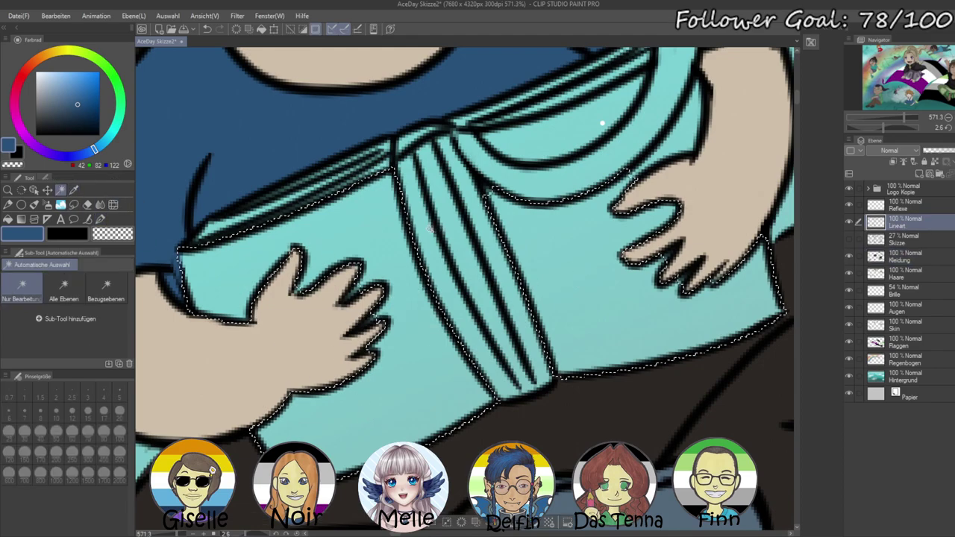
left_click(472, 205, "shift")
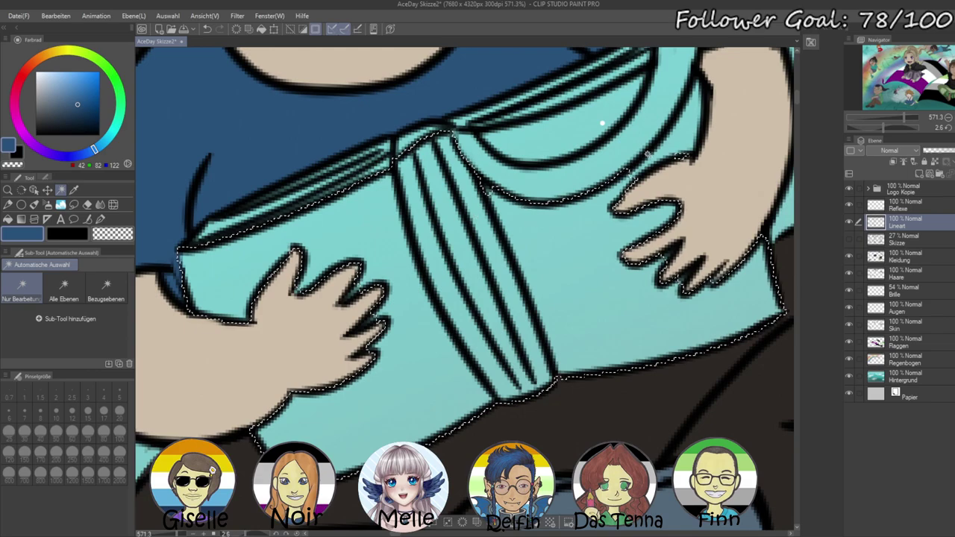
left_click(690, 139, "shift")
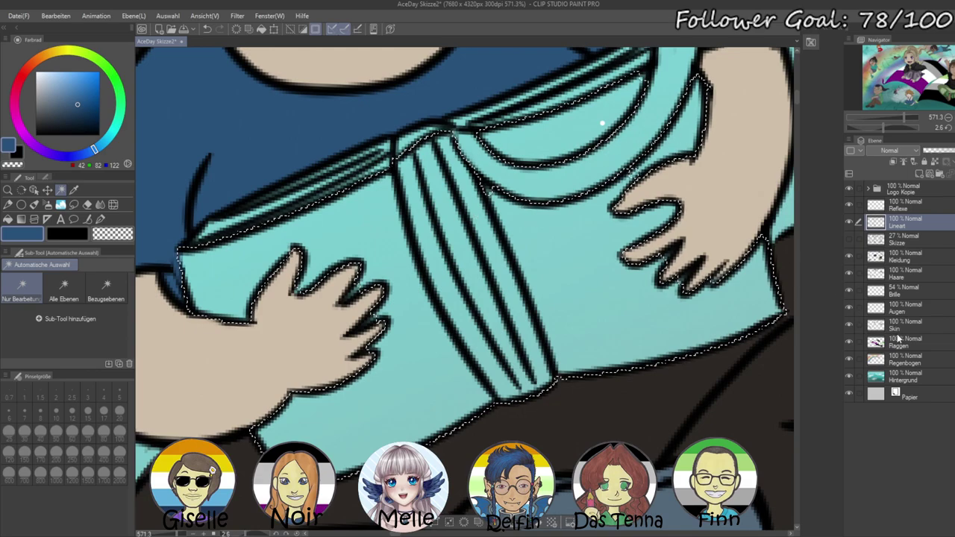
left_click(902, 257)
left_click(20, 84)
left_click_drag(20, 83, 42, 57)
left_click_drag(62, 103, 51, 116)
key("alt+Delete")
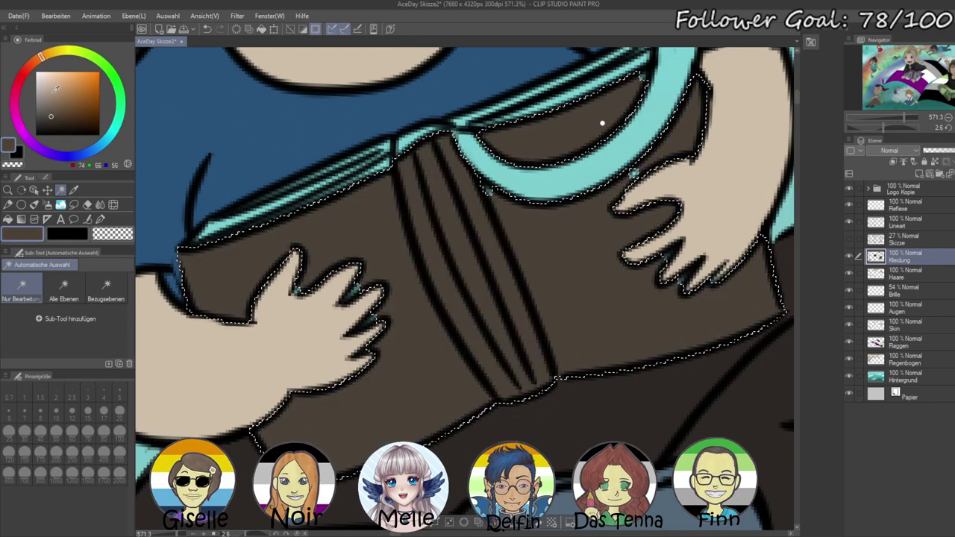
- Refill the book's cover and spine with a lighter brown (RGB 124, 106, 86) and clear the selection
left_click(57, 101)
key("alt+BackSpace")
key("ctrl+d")
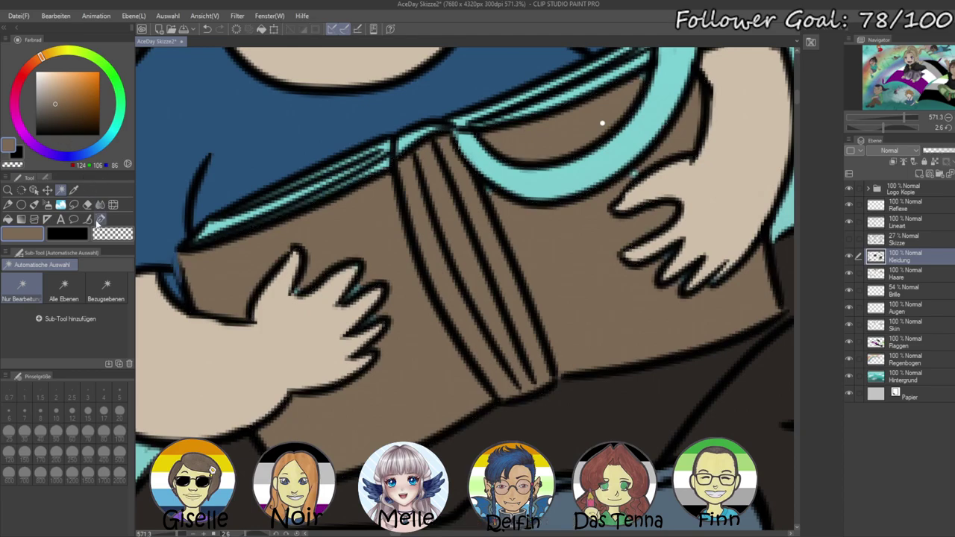
- Paint the unfilled cover gaps around the girl's fingers in brown with the pen at size 5
left_click(101, 218)
mouse_move(632, 175)
left_mouse_down()
mouse_move(652, 164)
mouse_move(625, 177)
left_mouse_up()
mouse_move(554, 321)
left_mouse_down()
mouse_move(502, 296)
mouse_move(510, 293)
left_mouse_up()
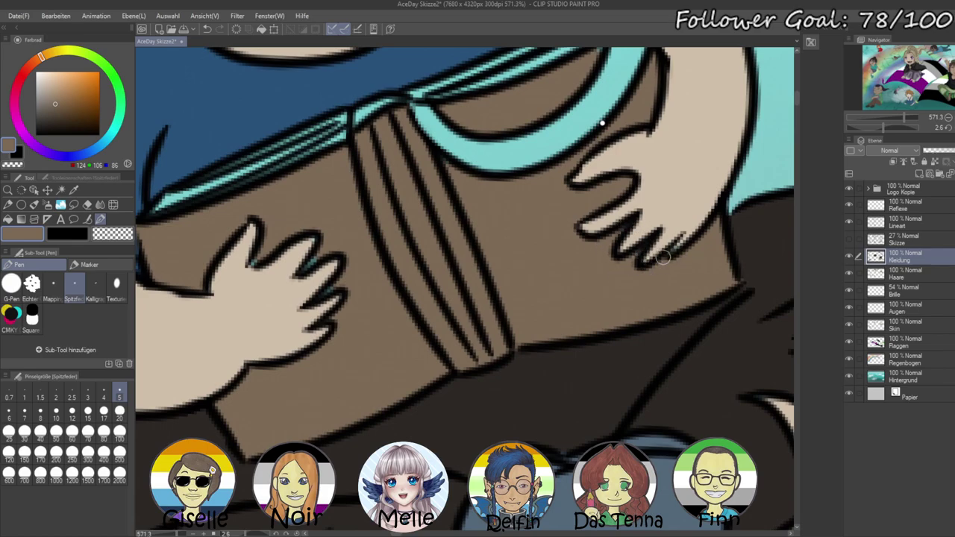
scroll(489, 352, "left", 3)
scroll(488, 352, "down", 1)
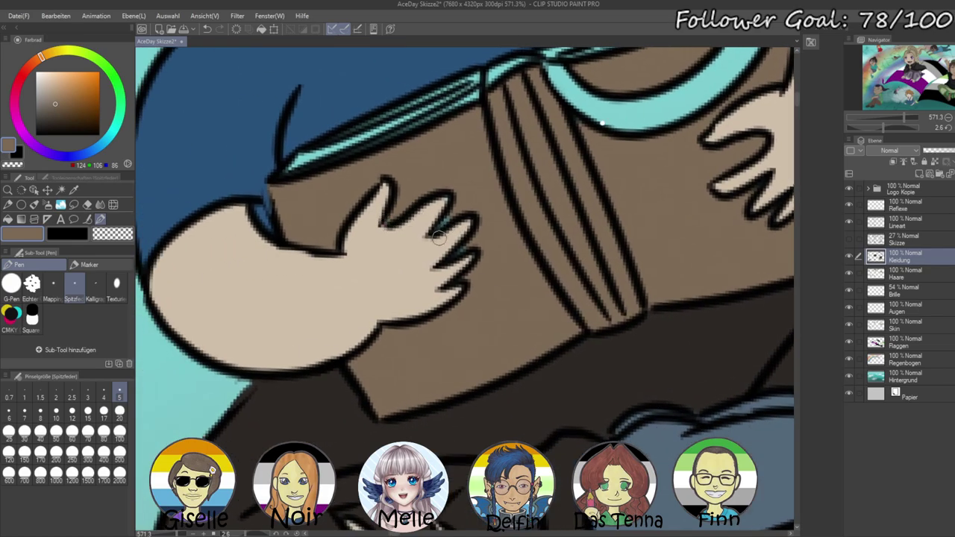
scroll(488, 216, "up", 1)
scroll(488, 216, "right", 1)
scroll(493, 177, "up", 3)
scroll(711, 252, "right", 2)
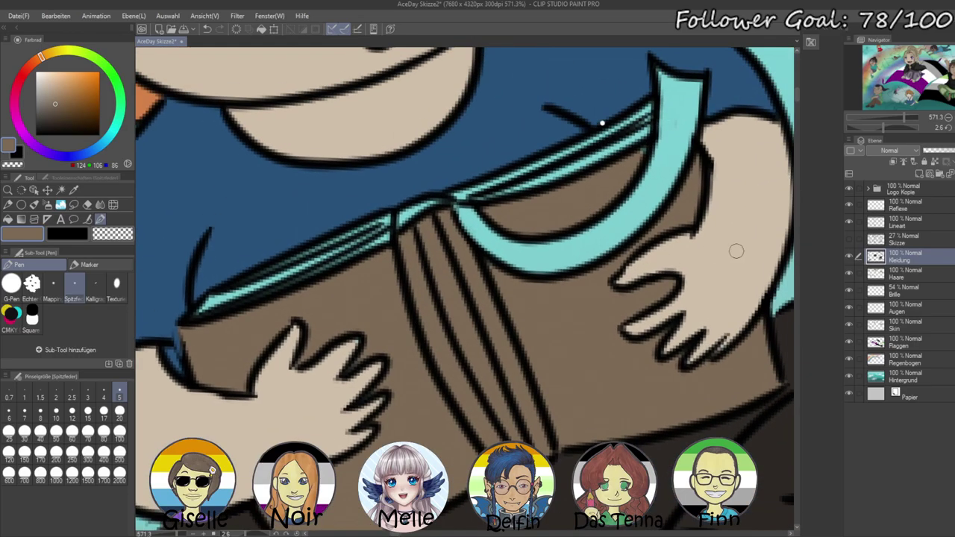
- Paint the page edges beside the bookmark ribbon in light tan (RGB 197, 169, 140), then sample the cover brown
left_click(54, 84)
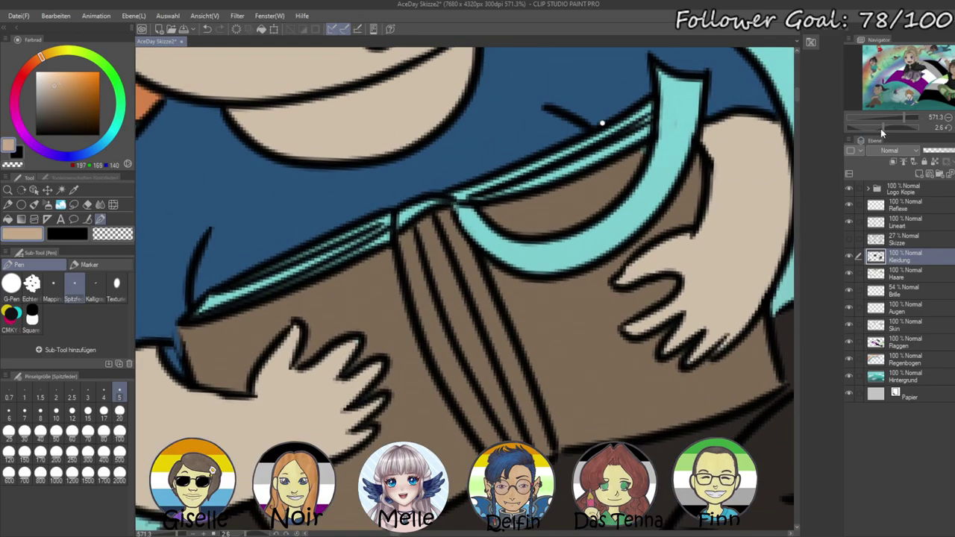
left_click_drag(882, 133, 827, 130)
mouse_move(258, 128)
left_mouse_down()
mouse_move(327, 217)
mouse_move(375, 321)
left_mouse_up()
left_click_drag(274, 128, 369, 270)
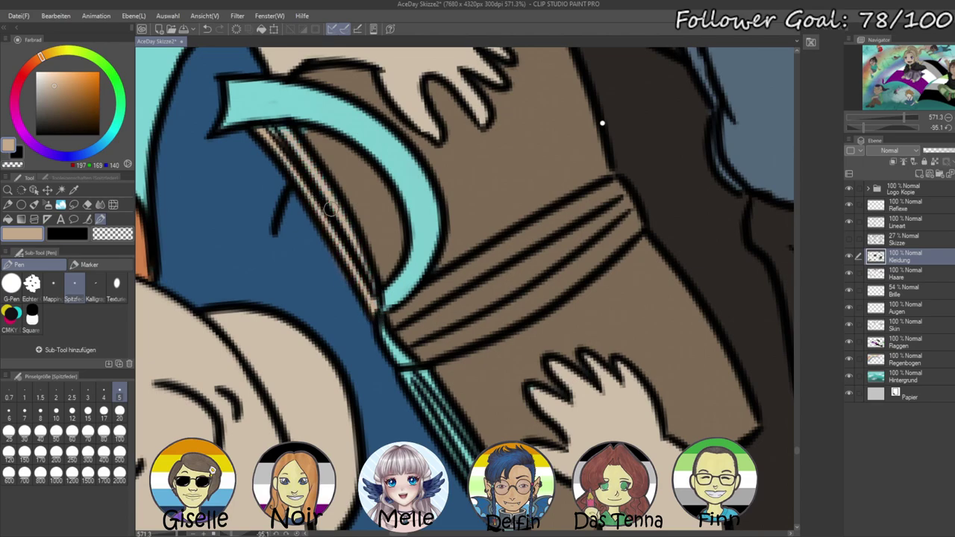
left_click(358, 177, "alt")
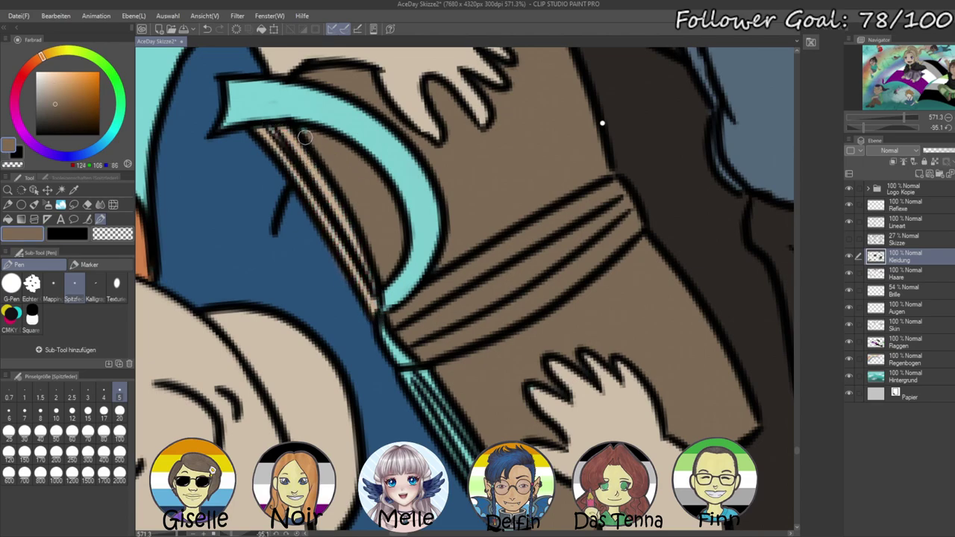
- Paint the page edges at the spine and on the book's other half in beige (RGB 187, 169, 143), then return to the cover brown
left_click(371, 301, "alt")
left_click_drag(443, 379, 371, 292)
left_click_drag(318, 244, 454, 466)
left_click_drag(352, 287, 417, 394)
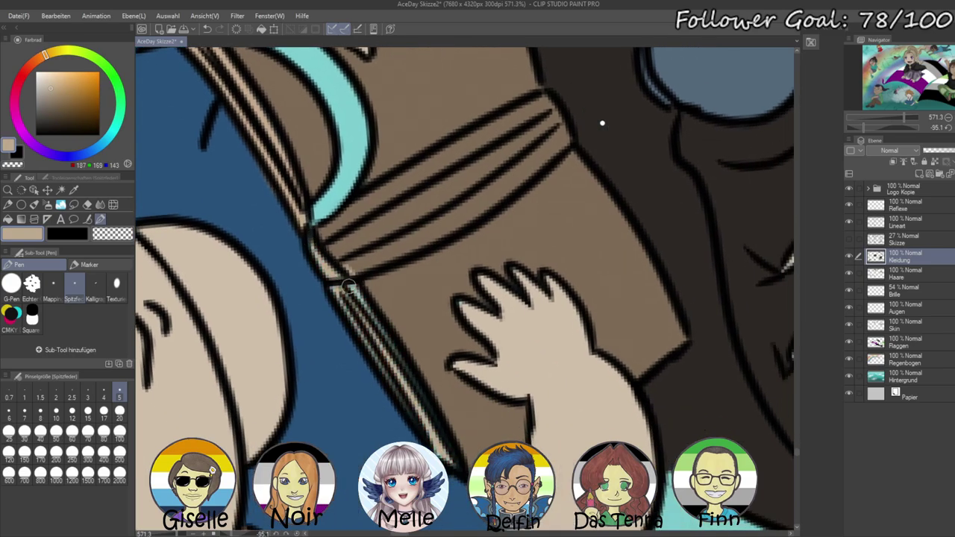
left_click(433, 381, "alt")
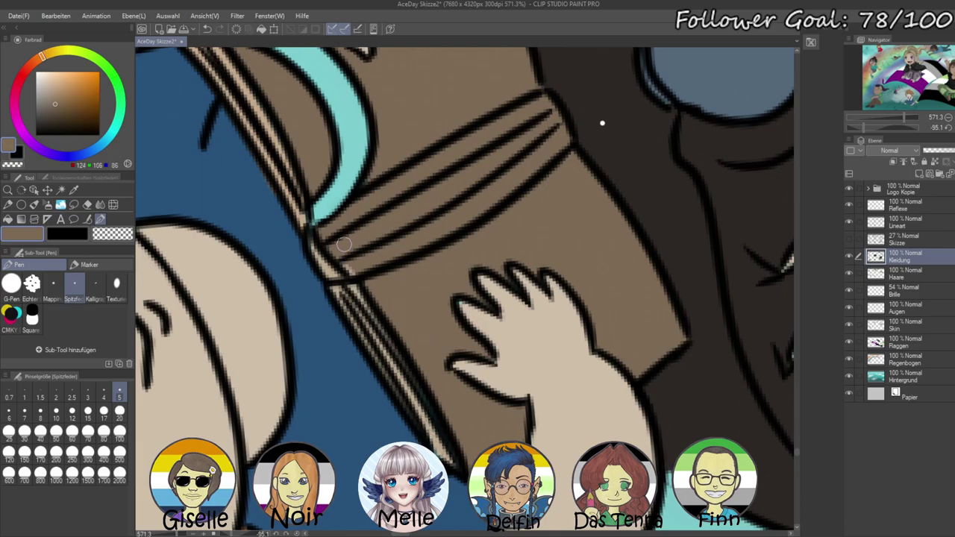
left_click(948, 128)
left_click_drag(904, 118, 895, 139)
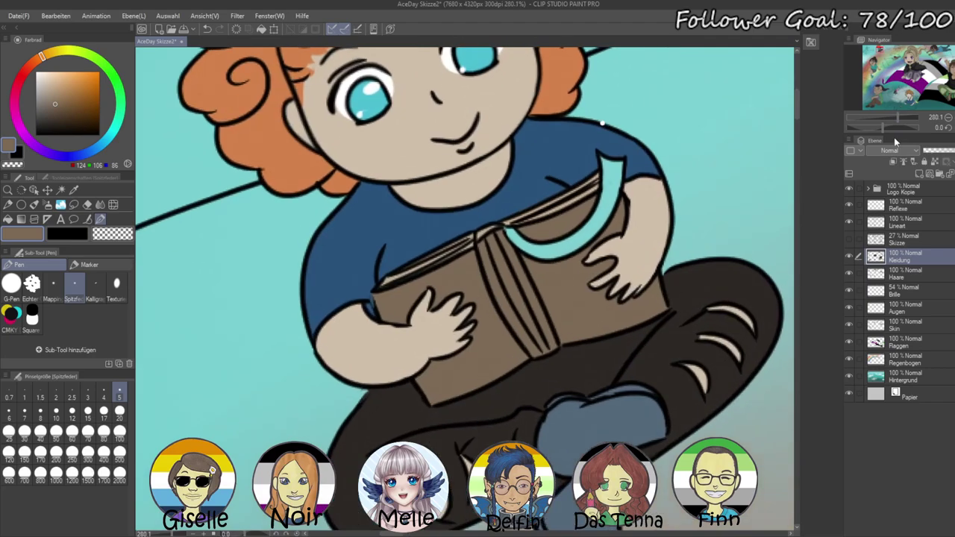
- Select the bookmark ribbon's area on the Lineart layer and choose red (RGB 208, 89, 59) as the drawing colour
left_click(903, 225)
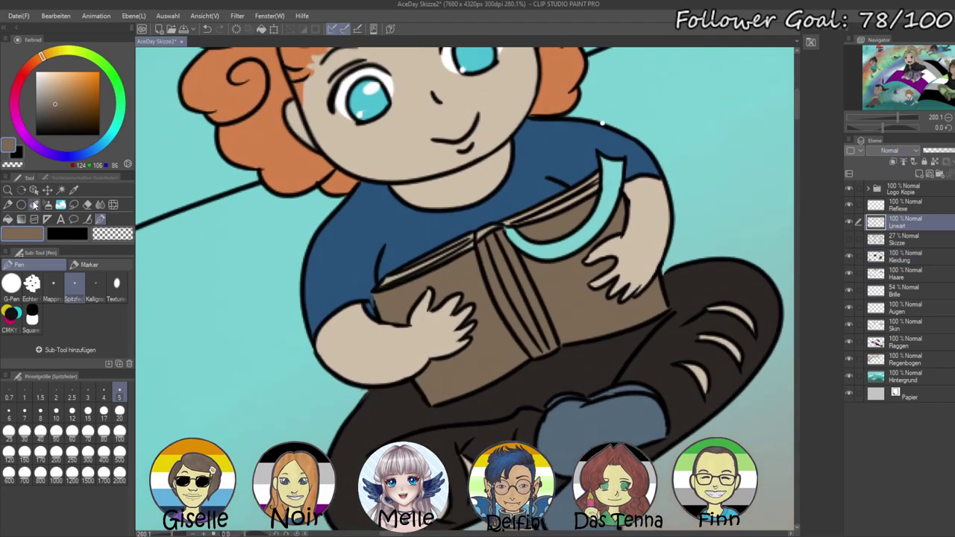
left_click(60, 190)
left_click(565, 251)
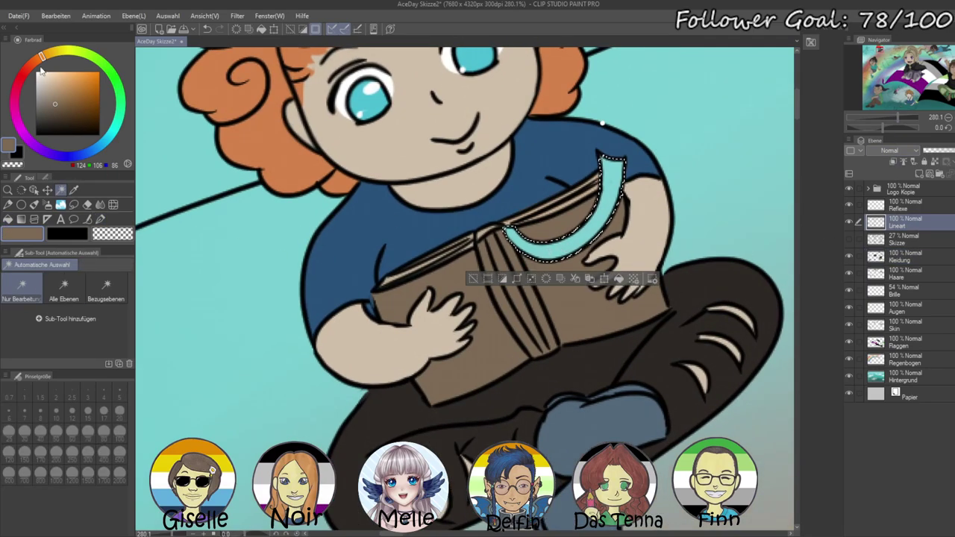
left_click(28, 67)
left_click(81, 83)
key("alt+Delete")
key("ctrl+d")
key("ctrl+z")
key("ctrl+z")
- Fill the selected bookmark ribbon with red on the Kleidung layer and clear the selection
left_click(902, 256)
key("alt+Delete")
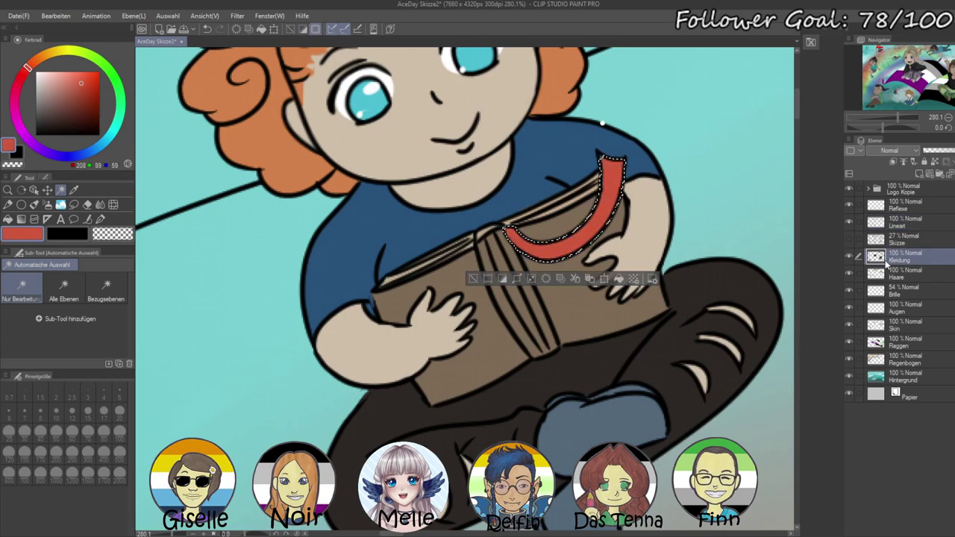
key("ctrl+d")
- Touch up the red at the tips of the bookmark ribbon with the pen at size 5, then sample a beige from the book's pages
left_click_drag(882, 128, 903, 117)
left_click_drag(656, 305, 419, 167)
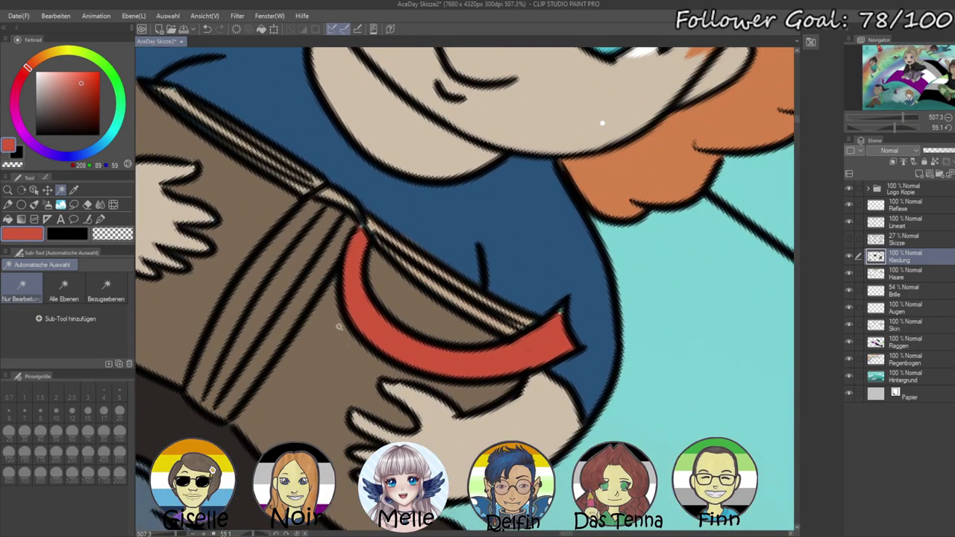
left_click(103, 217)
left_click_drag(560, 320, 561, 299)
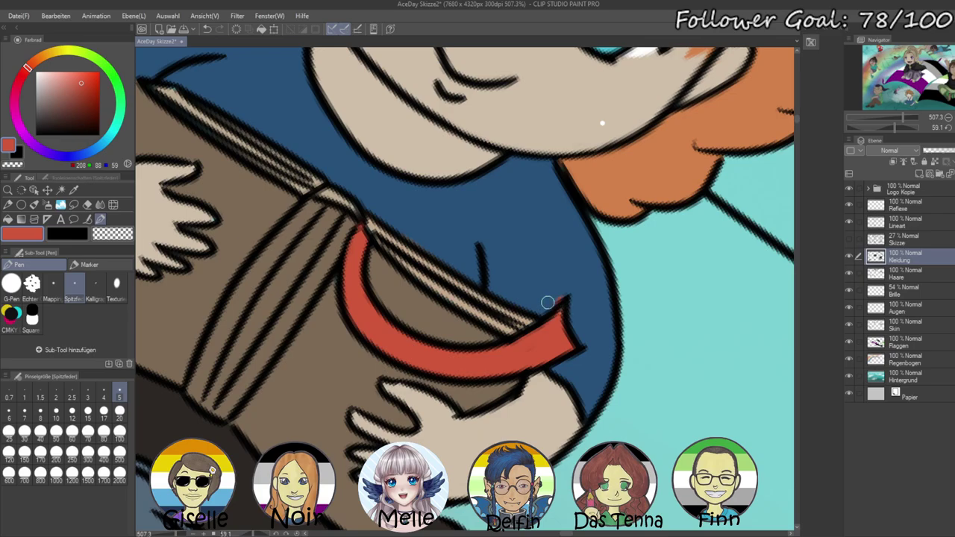
left_click(328, 197, "alt")
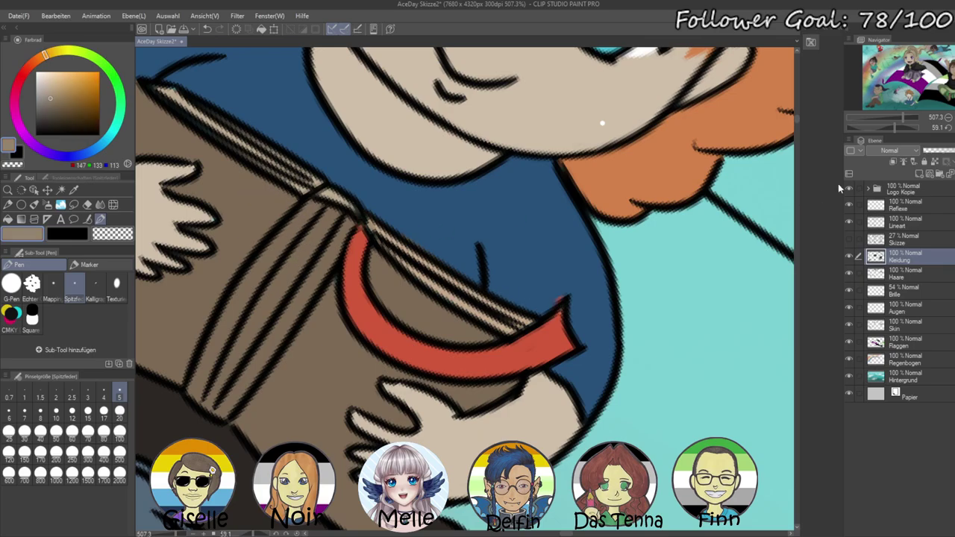
left_click(953, 127)
left_click_drag(905, 117, 884, 117)
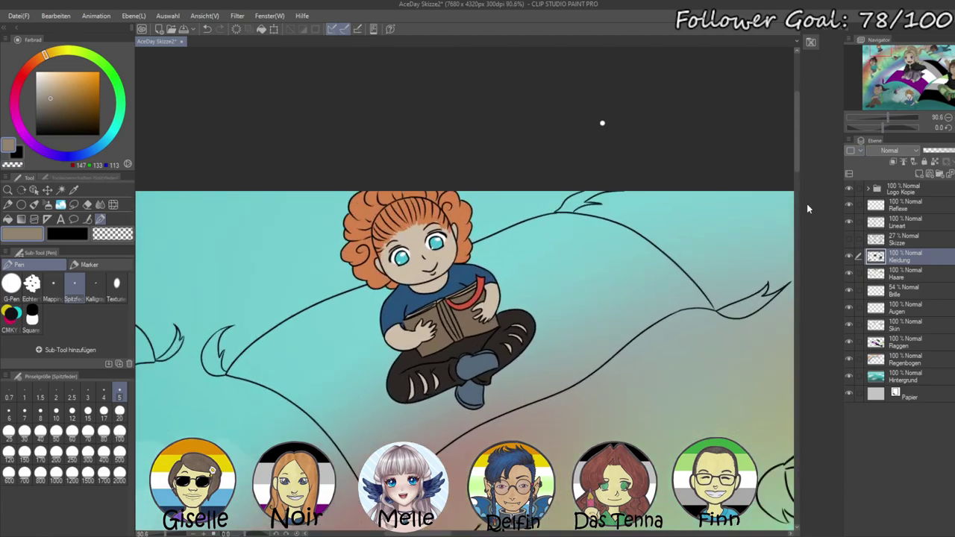
- Select the ponytailed girl's face and neck areas on the Lineart layer with the automatic selection tool
left_click_drag(647, 346, 718, 266)
left_click_drag(669, 353, 752, 298)
left_click_drag(618, 368, 759, 388)
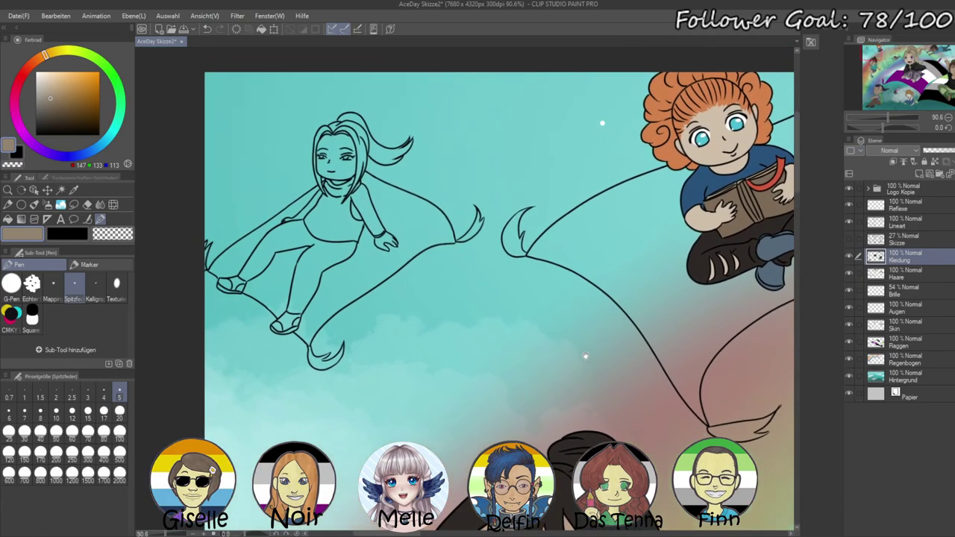
left_click_drag(587, 358, 517, 176)
left_click_drag(608, 239, 745, 456)
left_click_drag(612, 269, 652, 302)
left_click_drag(888, 117, 899, 118)
left_click(897, 221)
left_click_drag(699, 281, 715, 364)
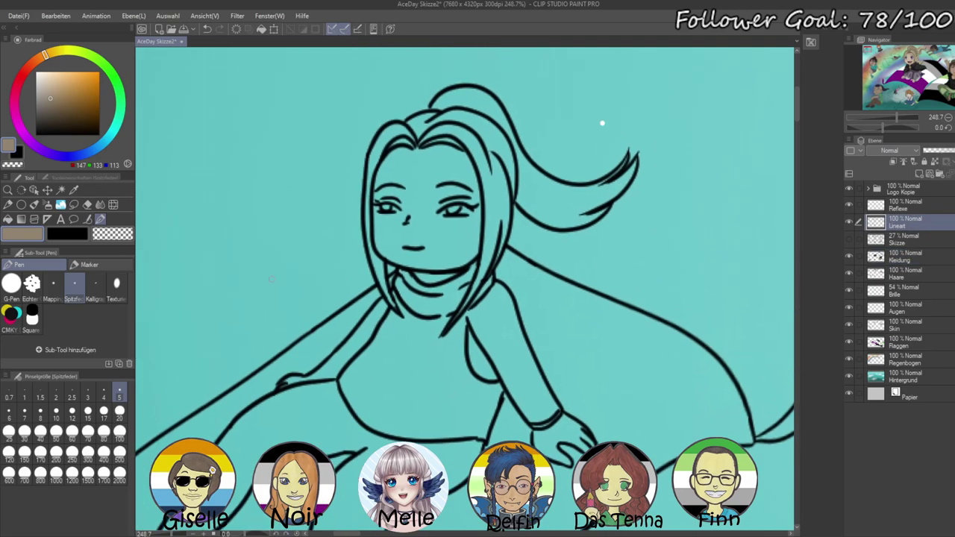
left_click(62, 191)
left_click(427, 228)
left_click(438, 280, "shift")
- Add both of the ponytailed girl's arms and her hand to the skin selection
left_click(513, 352, "shift")
left_click(570, 424, "shift")
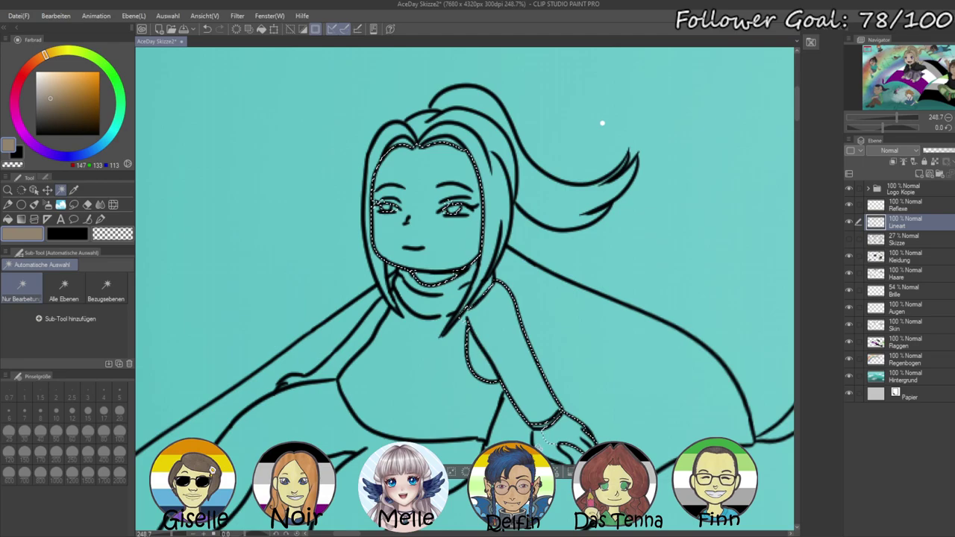
left_click(544, 442, "shift")
left_click(331, 373, "shift")
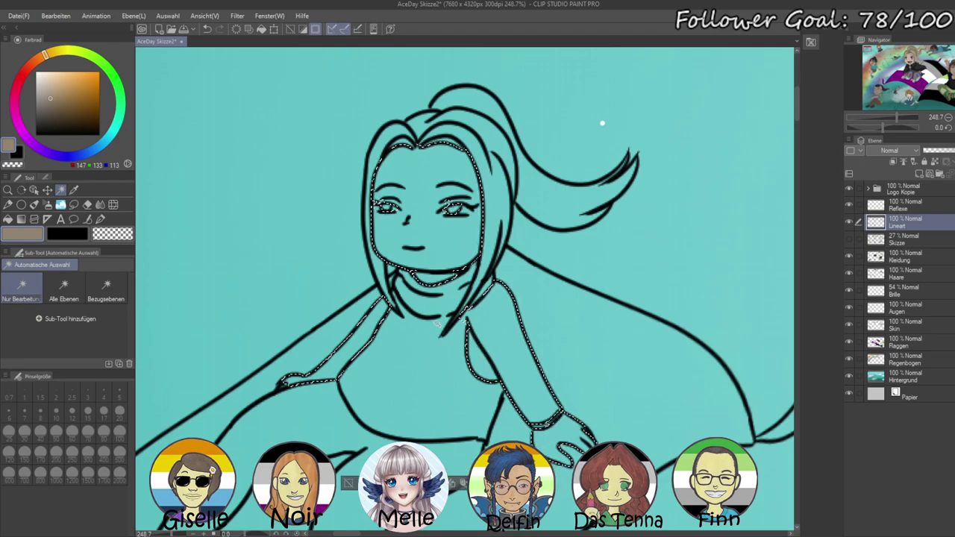
- Fill the selected face, neck and arms with light beige (RGB 197, 183, 164) on the Skin layer and clear the selection
mouse_move(436, 411)
left_mouse_down()
mouse_move(476, 306)
mouse_move(437, 395)
left_mouse_up()
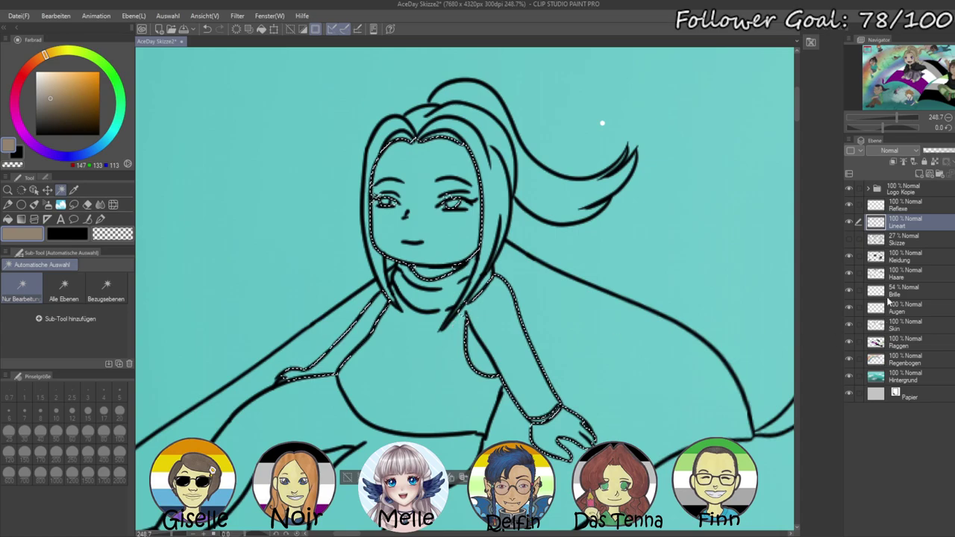
left_click(906, 326)
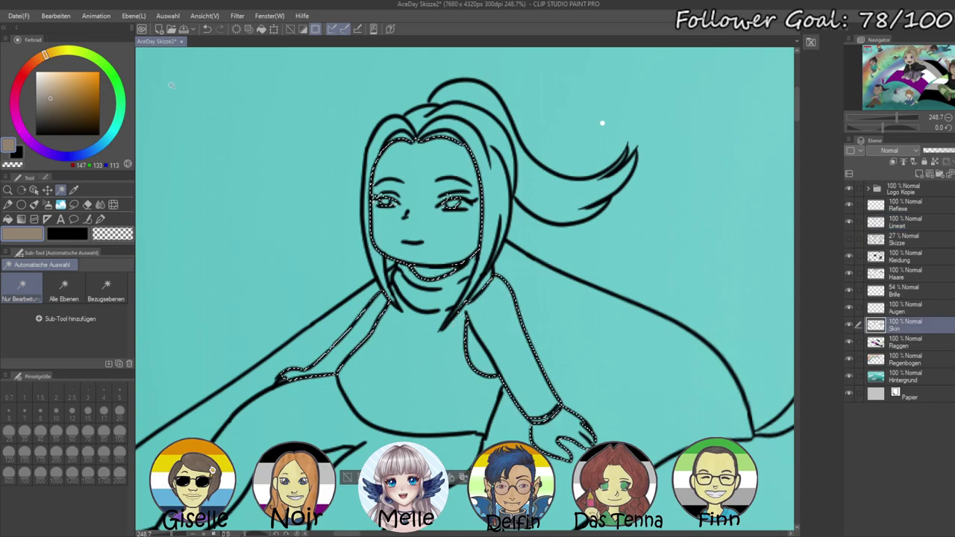
left_click(48, 86)
key("alt+BackSpace")
key("ctrl+d")
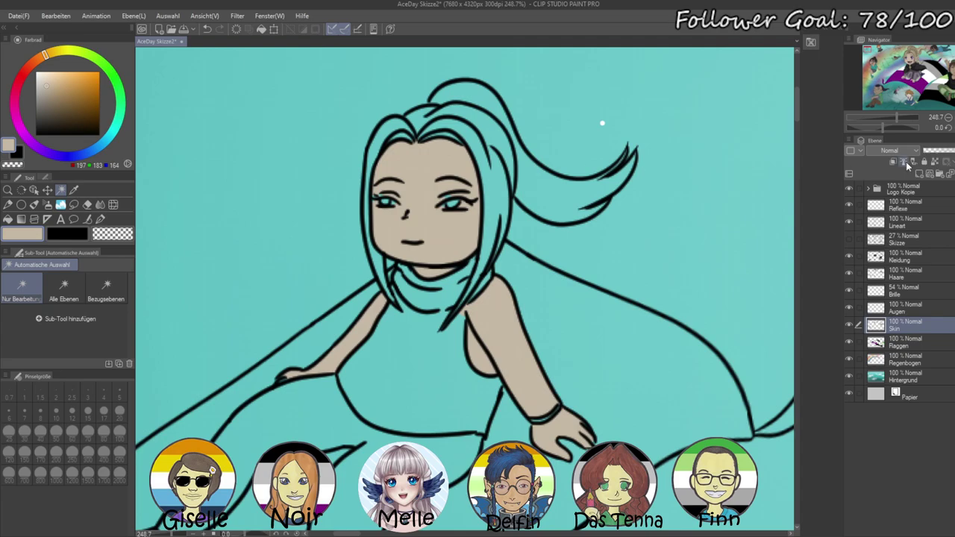
- Take up the fine pen at size 5 to touch up the skin colour around the ponytailed girl's eyes
left_click_drag(896, 117, 902, 118)
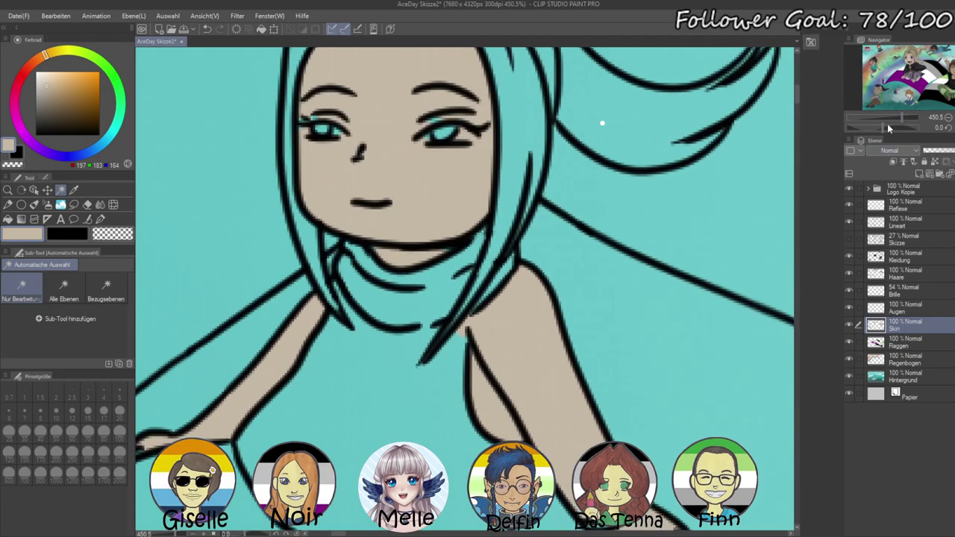
left_click(99, 219)
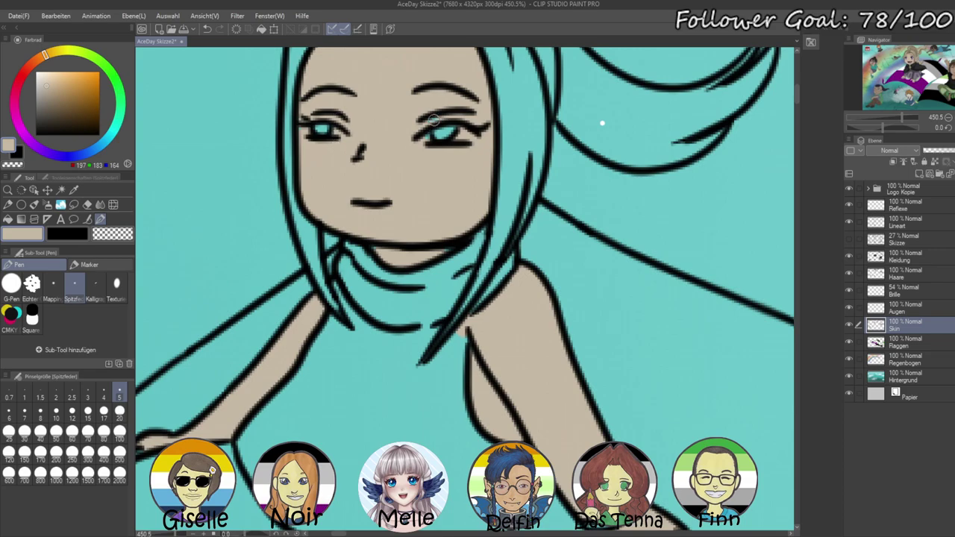
left_click_drag(418, 135, 412, 217)
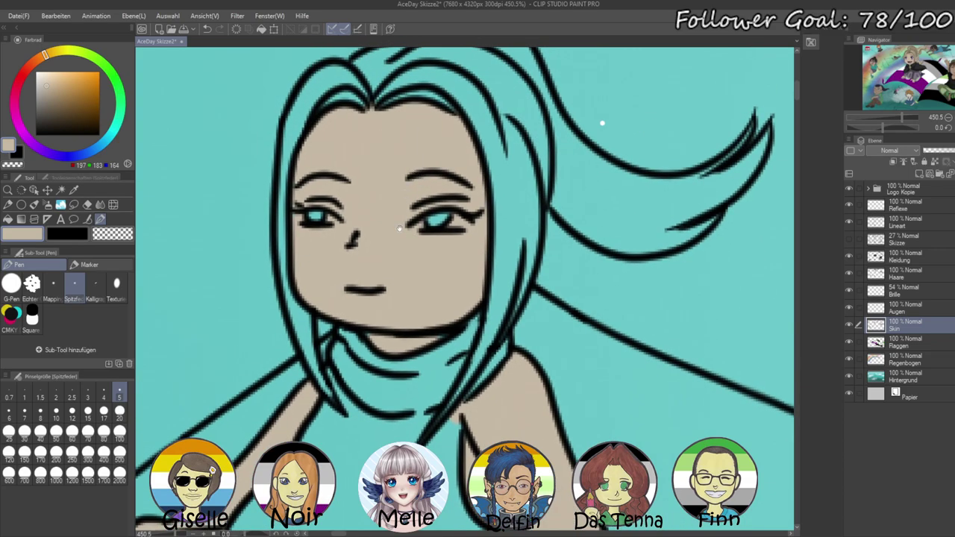
- Examine the skin base of the seated figure up close and against the whole illustration
left_click_drag(454, 425, 455, 246)
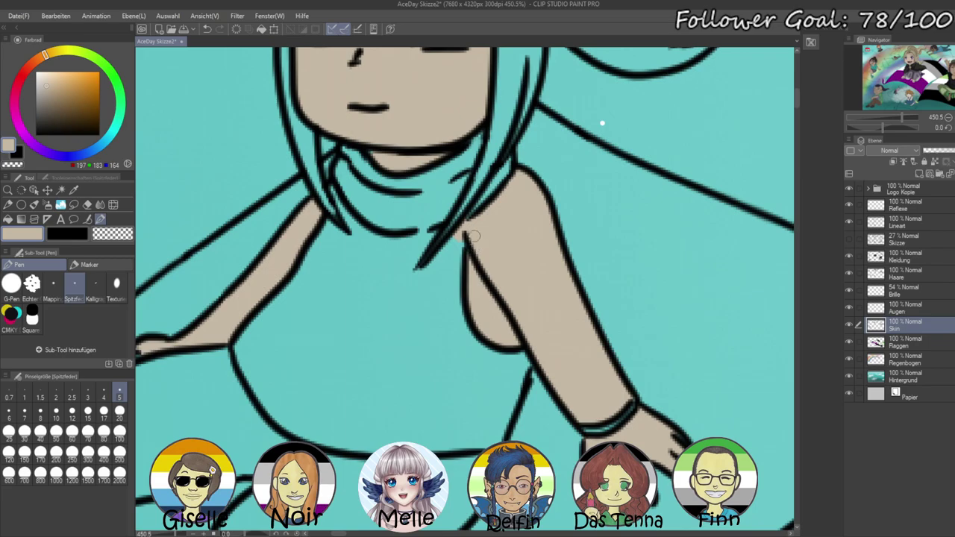
left_click_drag(507, 418, 629, 460)
left_click_drag(443, 510, 330, 399)
mouse_move(182, 299)
left_mouse_down()
mouse_move(266, 289)
mouse_move(227, 277)
left_mouse_up()
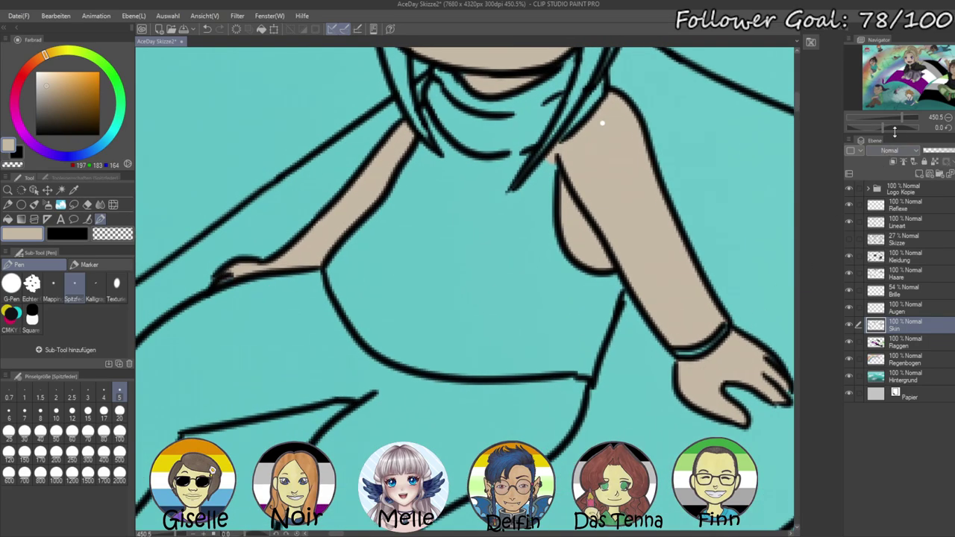
left_click_drag(899, 120, 866, 122)
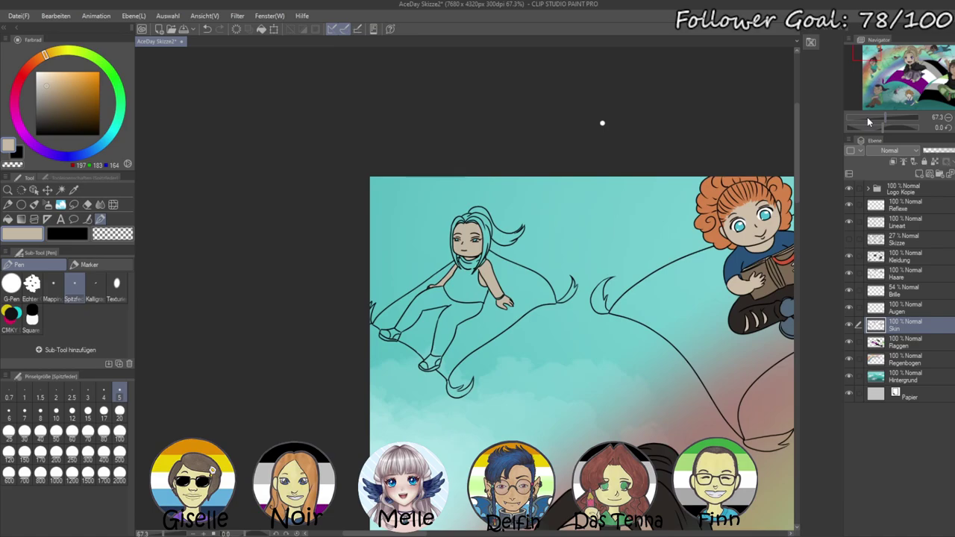
left_click(867, 117)
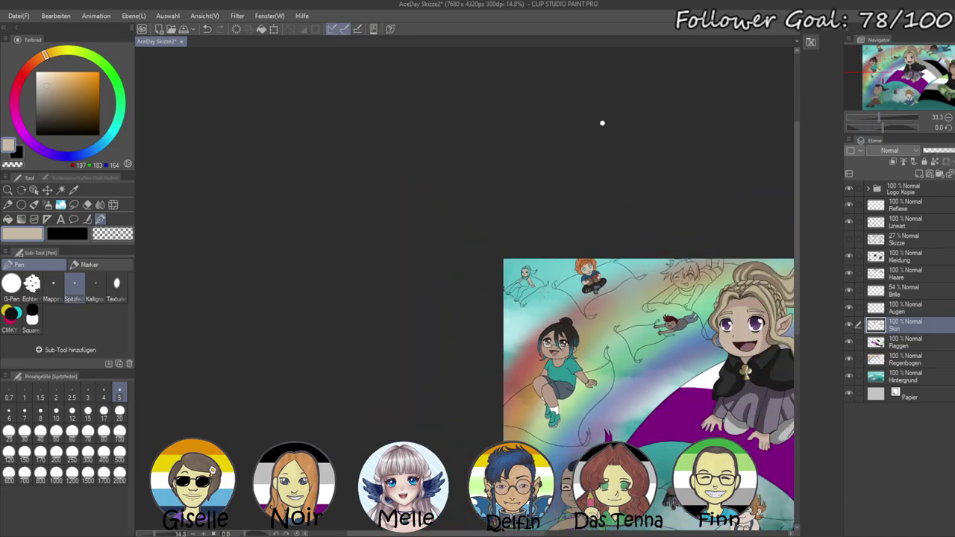
scroll(602, 123, "down", 2)
scroll(701, 333, "up", 4)
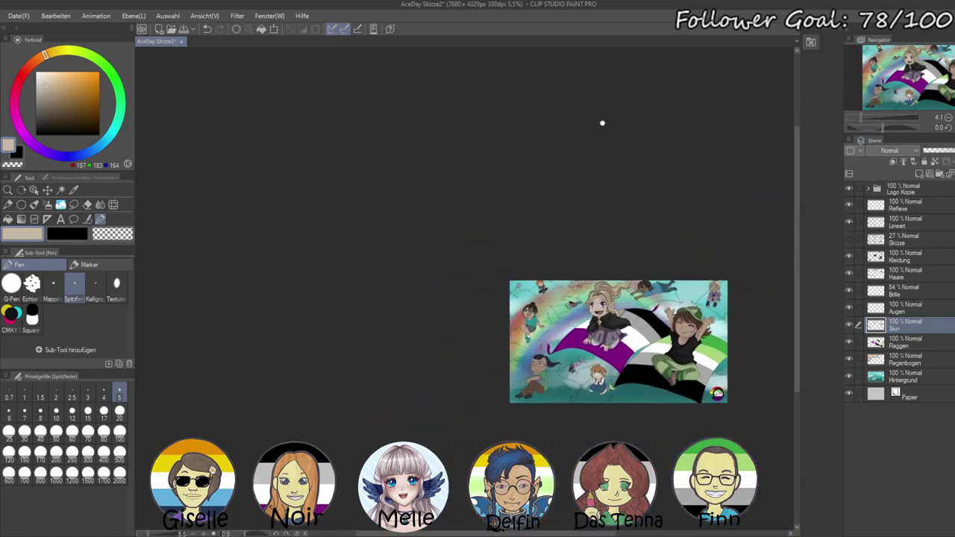
scroll(647, 328, "up", 1)
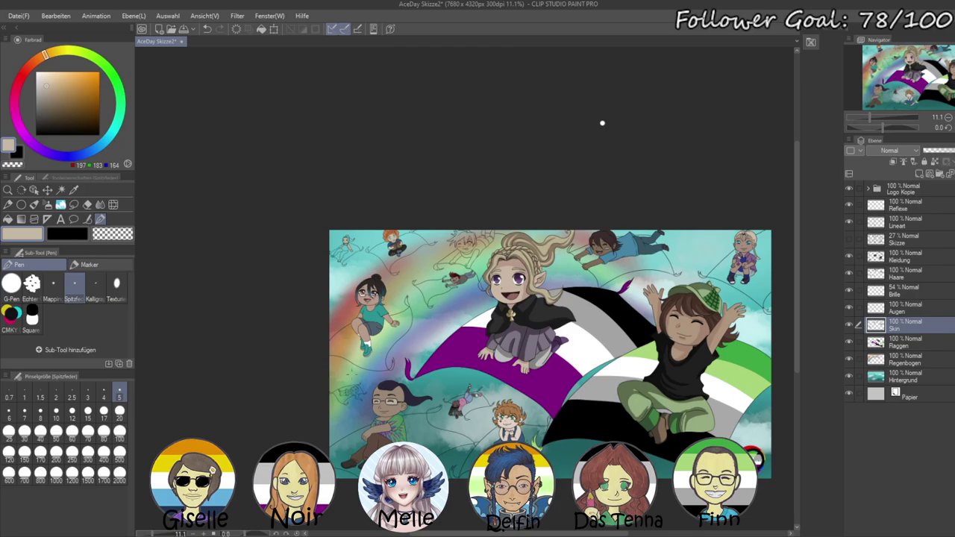
scroll(334, 298, "up", 7)
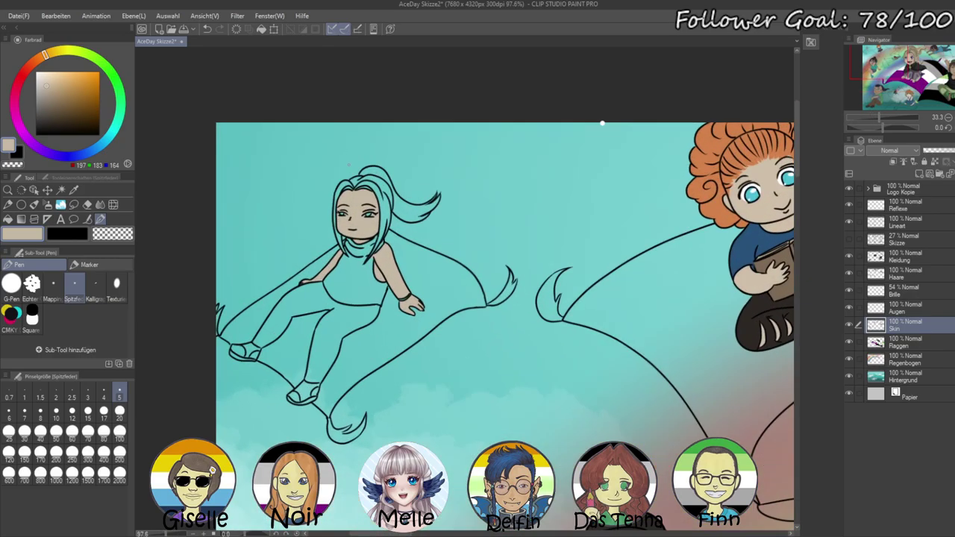
scroll(602, 123, "down", 10)
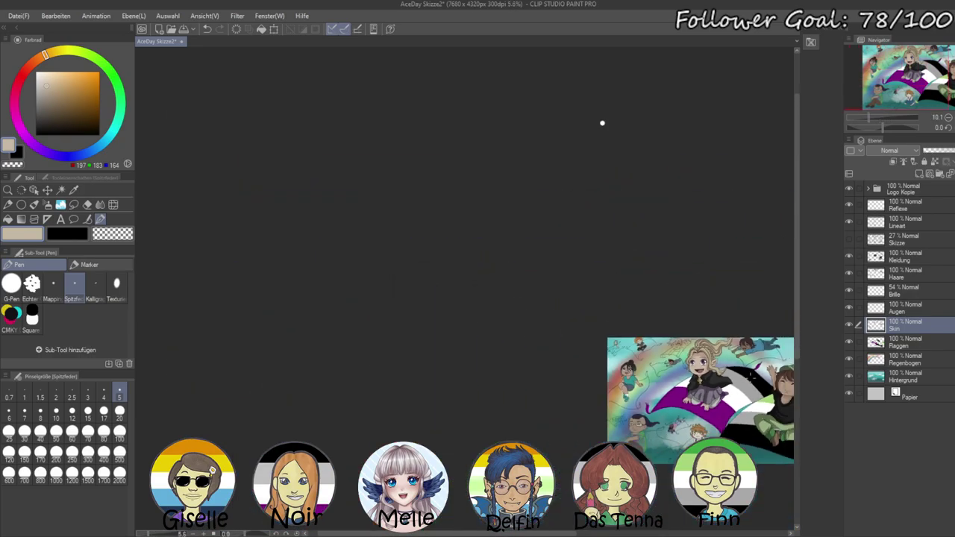
scroll(602, 123, "up", 2)
scroll(602, 123, "up", 1)
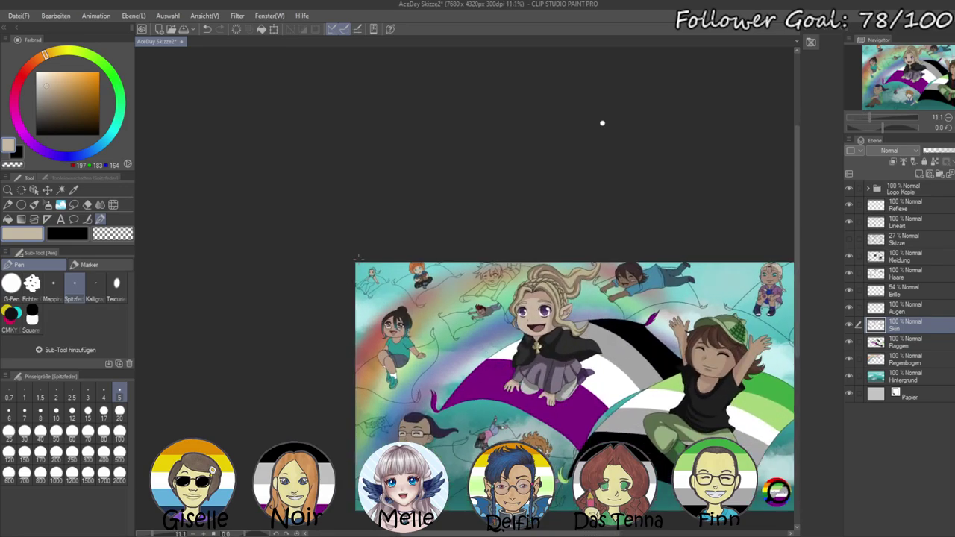
scroll(602, 123, "up", 10)
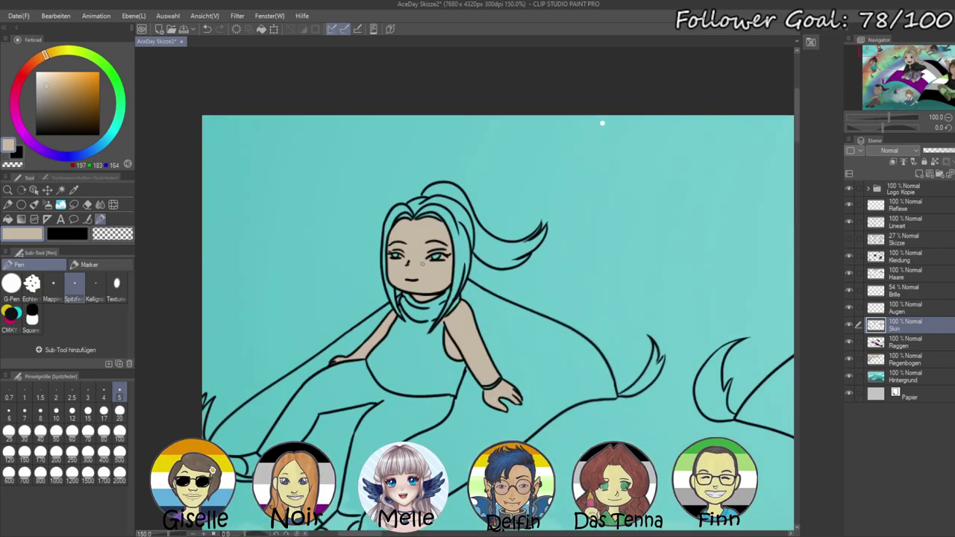
scroll(601, 123, "up", 3)
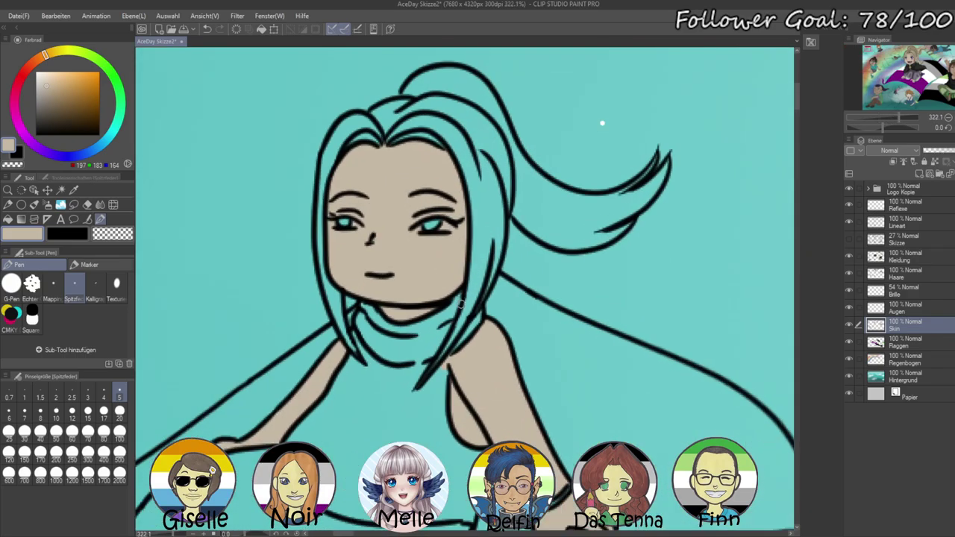
- Auto-select the seated figure's front hair, crown, left strand and ponytail areas on the Lineart layer
left_click_drag(478, 355, 527, 335)
left_click_drag(550, 257, 527, 281)
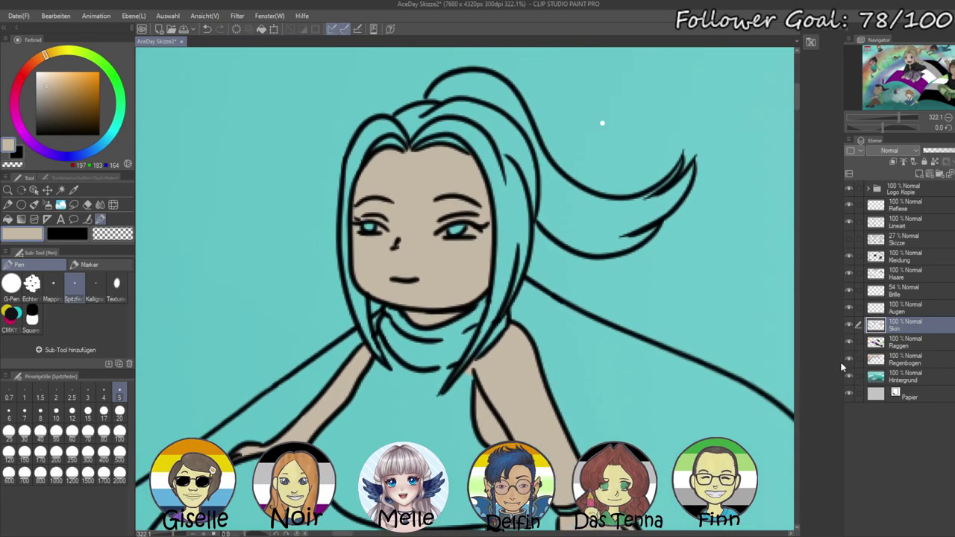
left_click(893, 226)
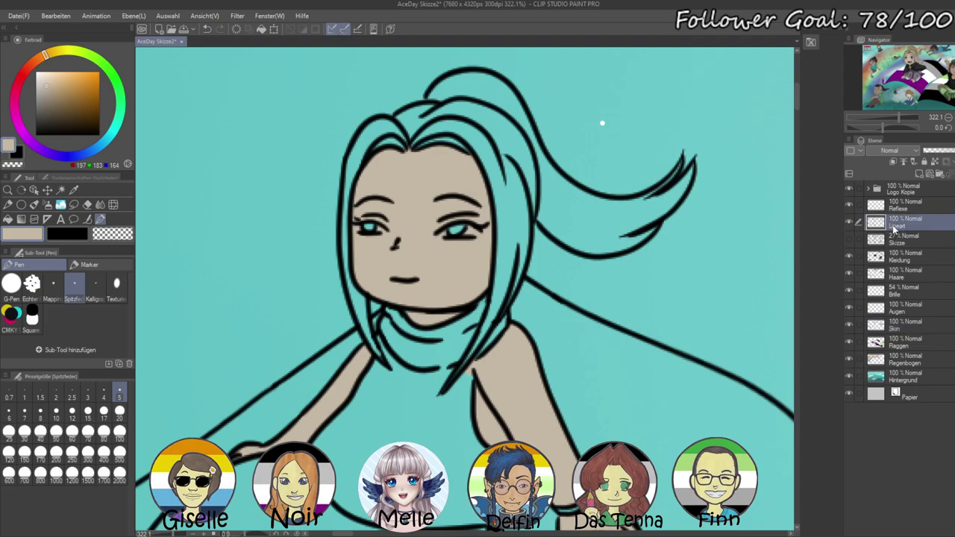
left_click(60, 190)
left_click(521, 211)
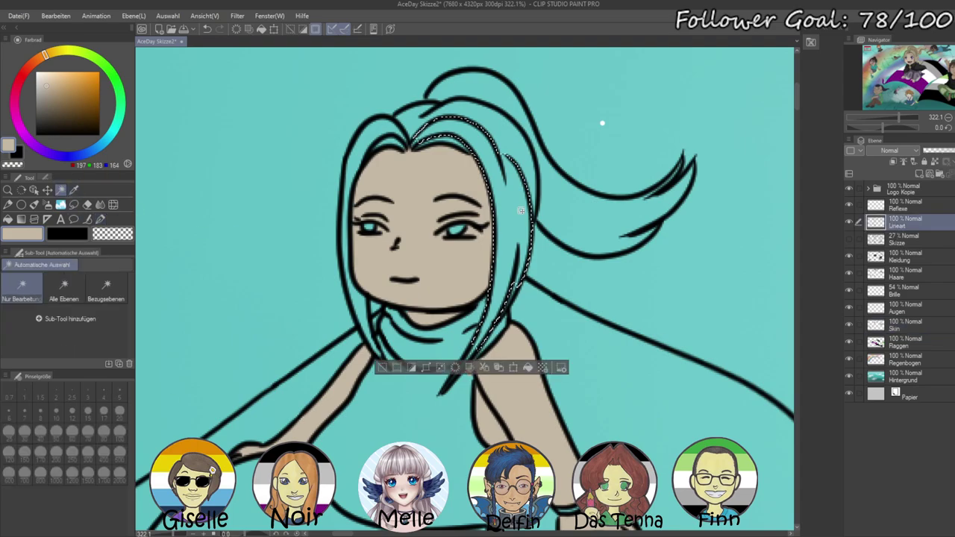
left_click(557, 212, "shift")
left_click(505, 132, "shift")
left_click(385, 127, "shift")
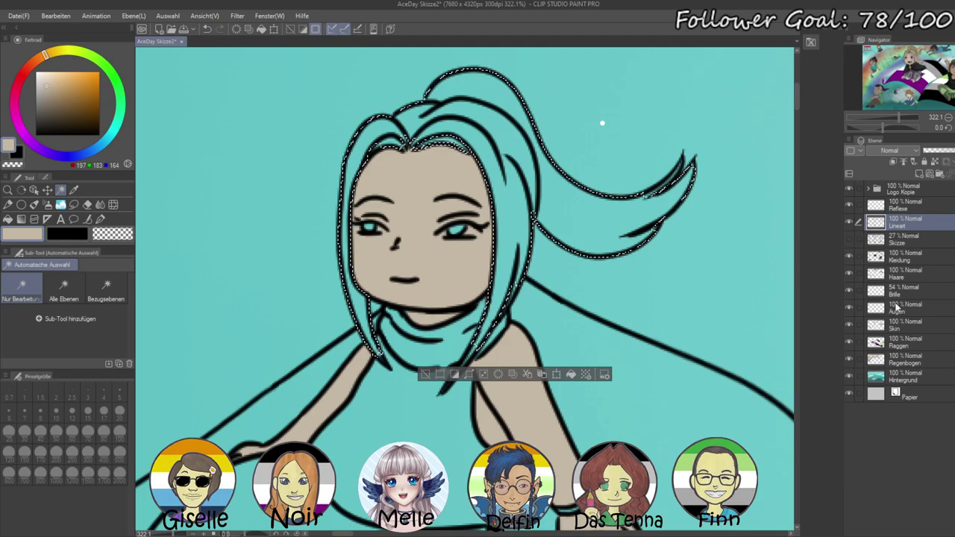
- Fill the selected hair areas with near-black on the Haare layer and clear the selection
left_click(900, 277)
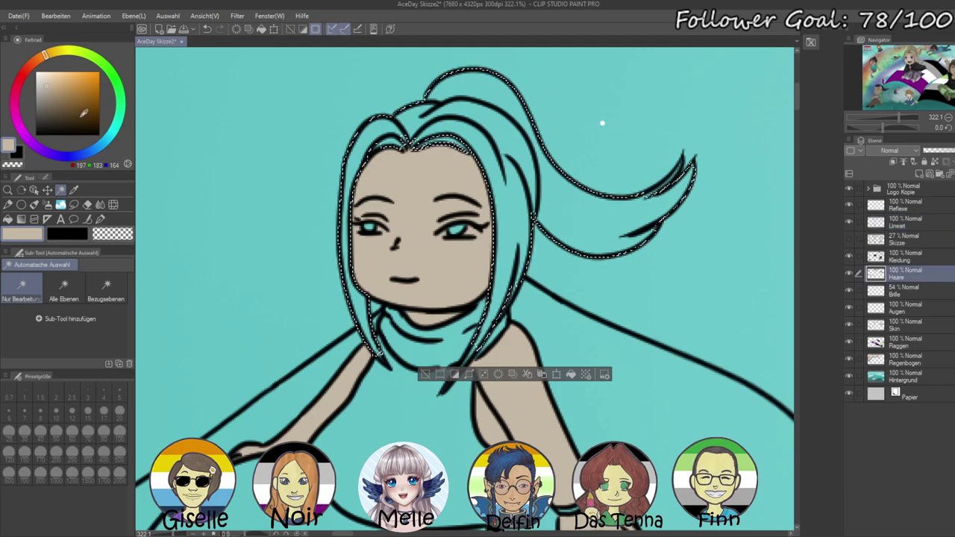
left_click(70, 55)
left_click(66, 76)
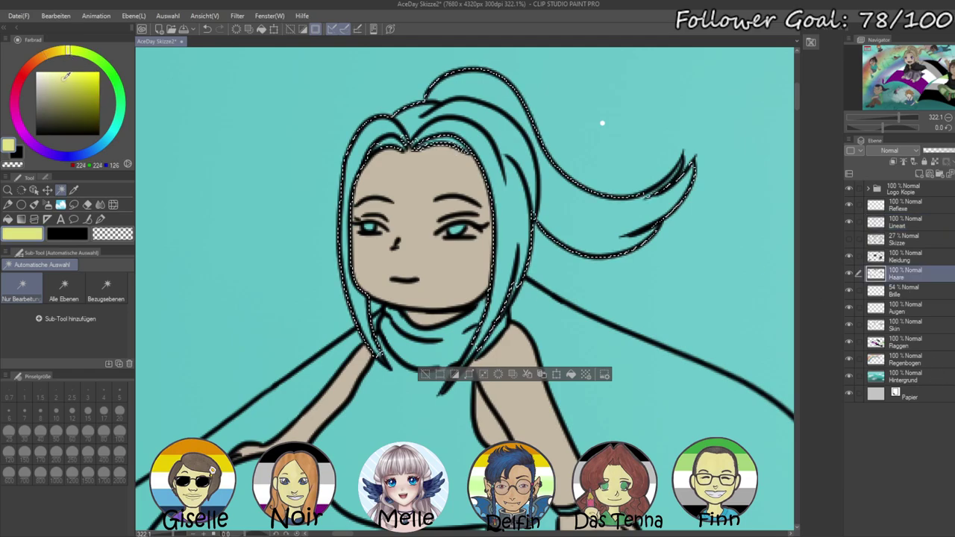
key("alt+Delete")
left_click(46, 128)
key("alt+BackSpace")
key("ctrl+d")
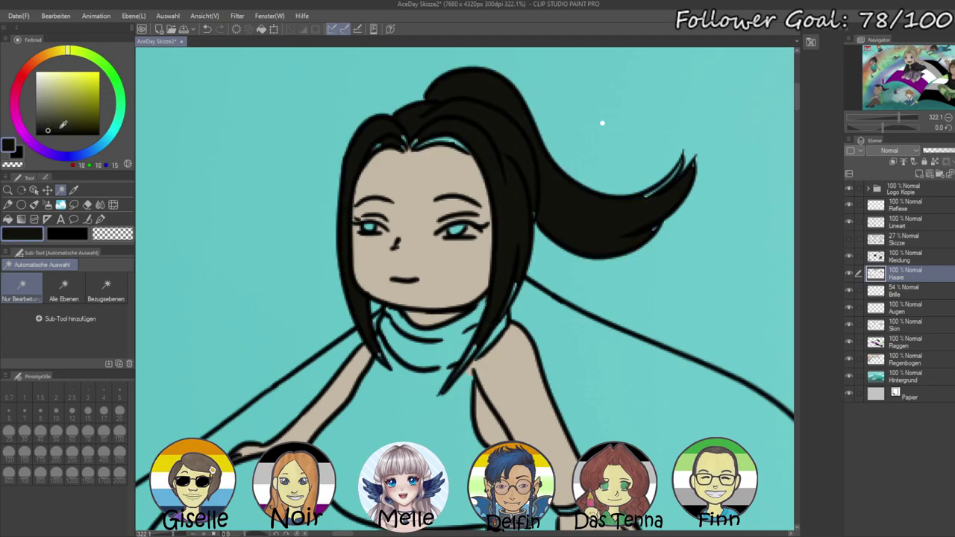
- Cover the gaps along the forehead hairline with near-black using the Spitzfeder pen
left_click(99, 219)
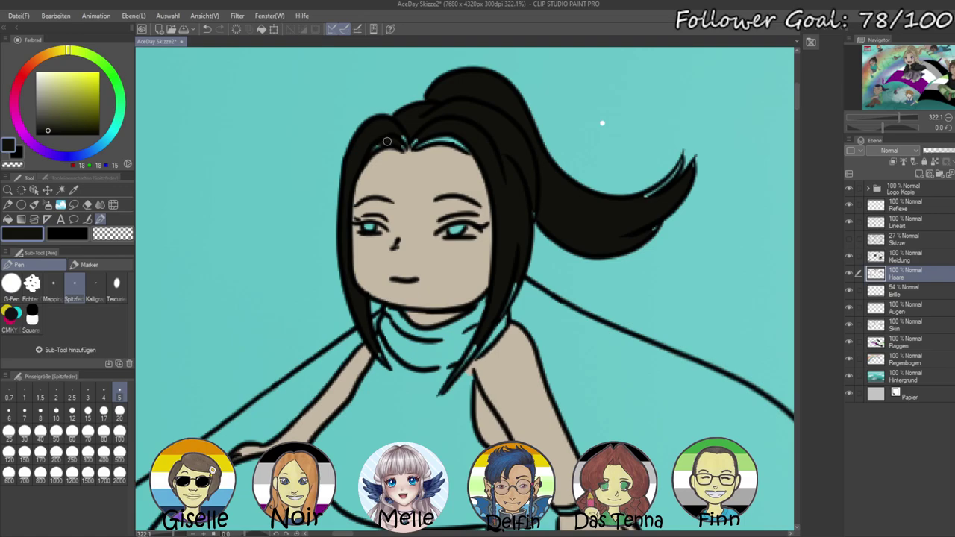
left_click_drag(896, 118, 875, 112)
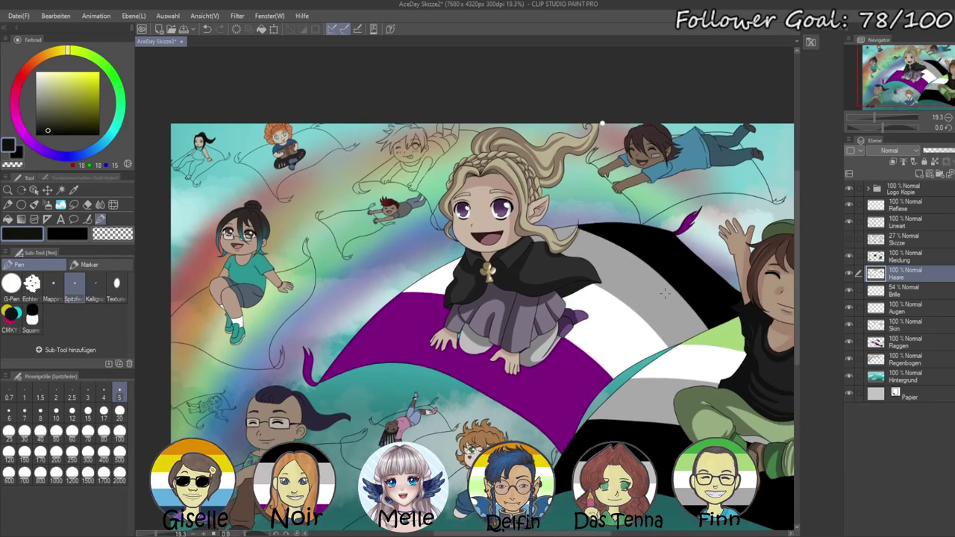
left_click_drag(875, 117, 863, 122)
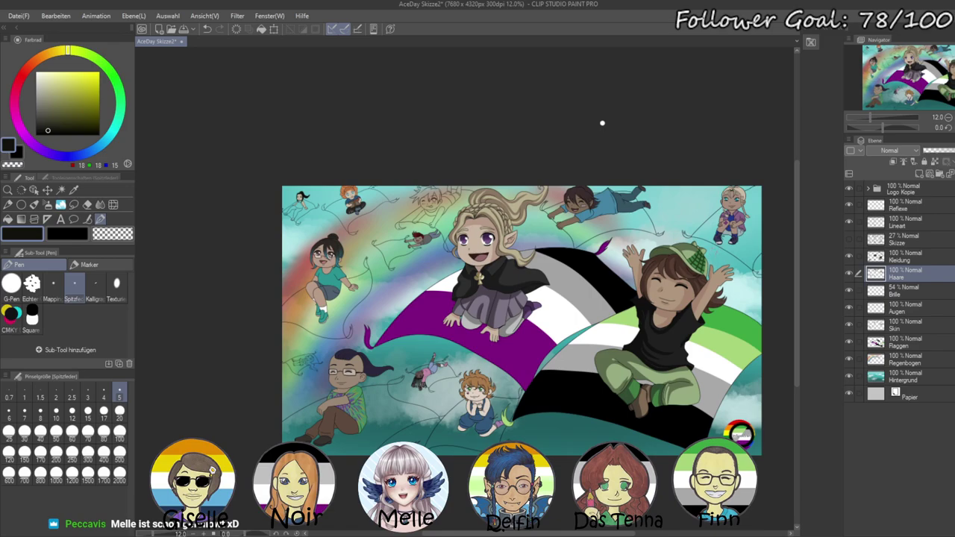
left_click(878, 119)
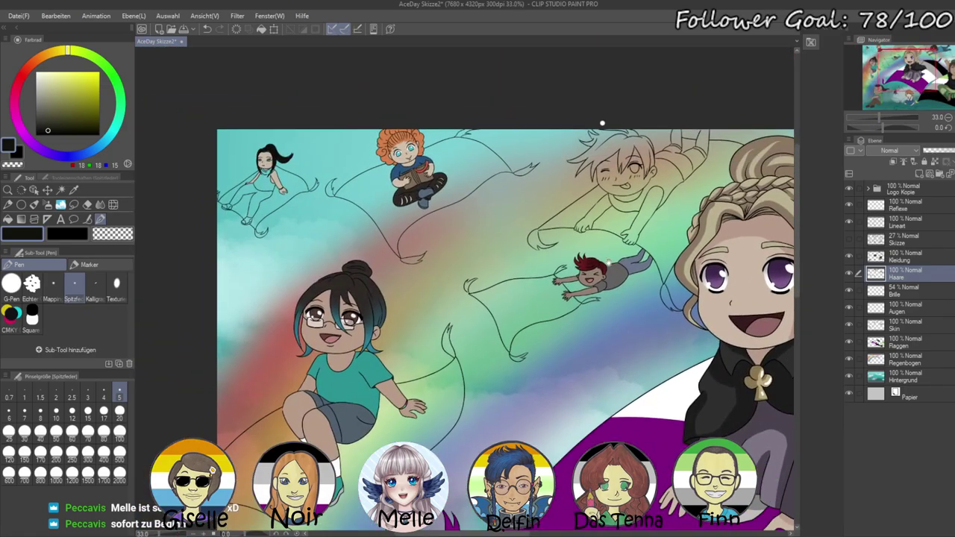
left_click_drag(608, 263, 754, 386)
left_click_drag(891, 118, 897, 118)
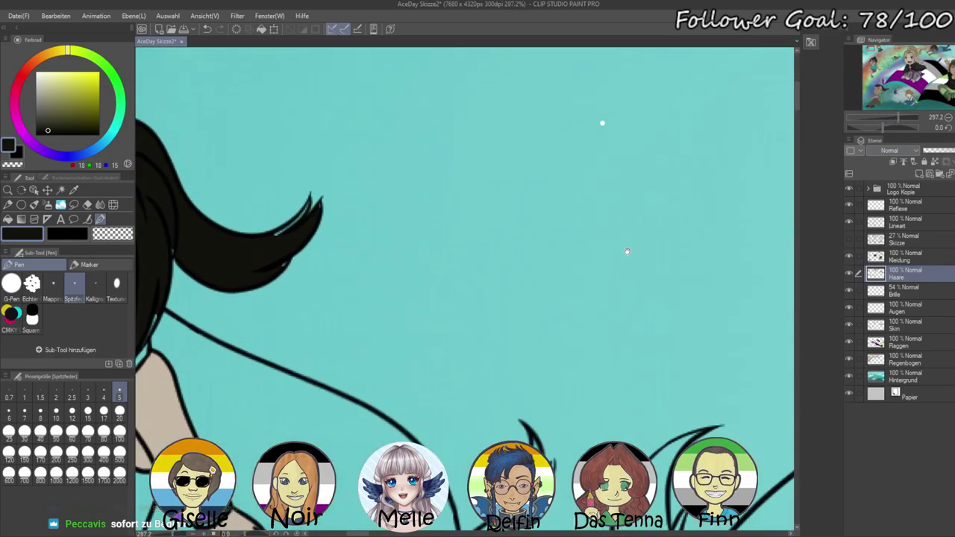
left_click_drag(622, 249, 840, 211)
left_click_drag(421, 296, 495, 358)
left_click(90, 413)
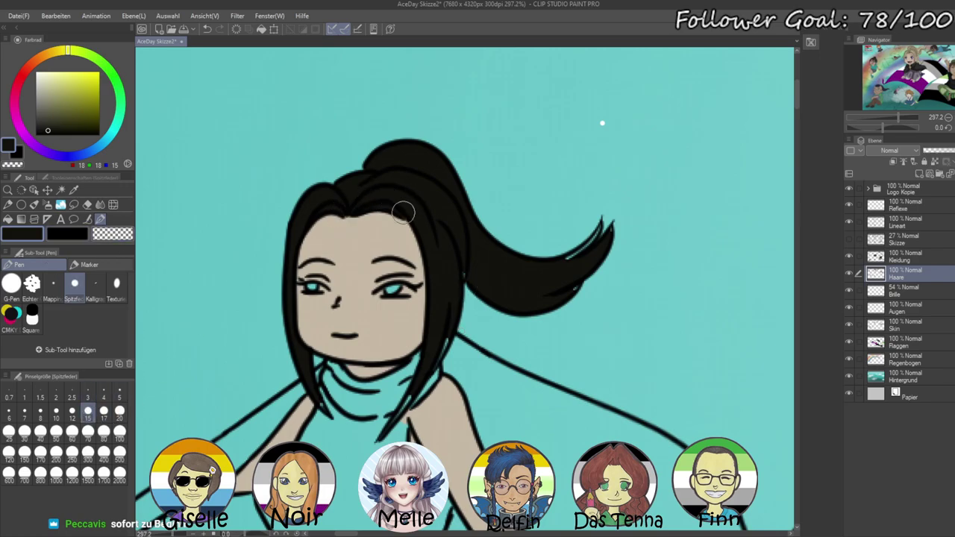
- Set the pen size to 5 and paint the gaps in the two front hair strands near-black
left_click(120, 393)
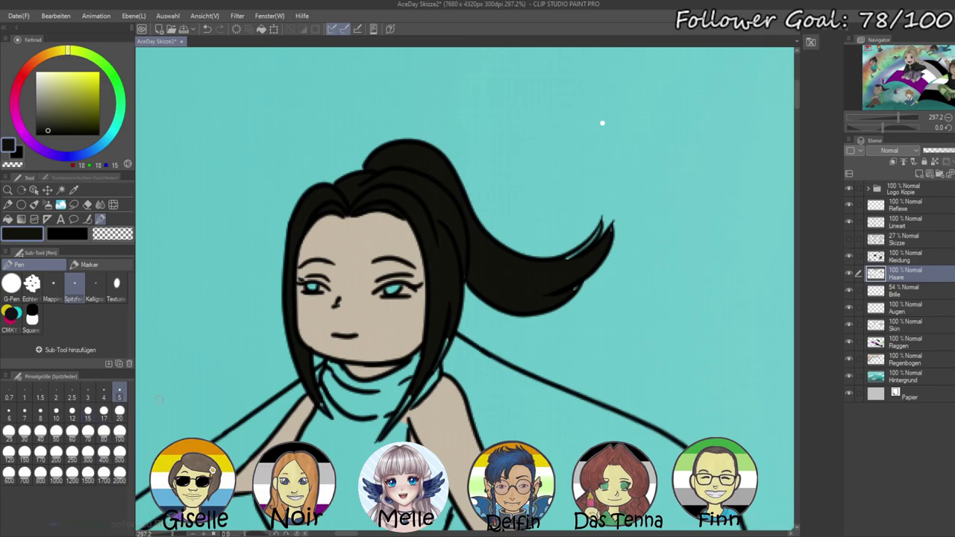
left_click_drag(900, 117, 904, 117)
left_click_drag(637, 323, 722, 164)
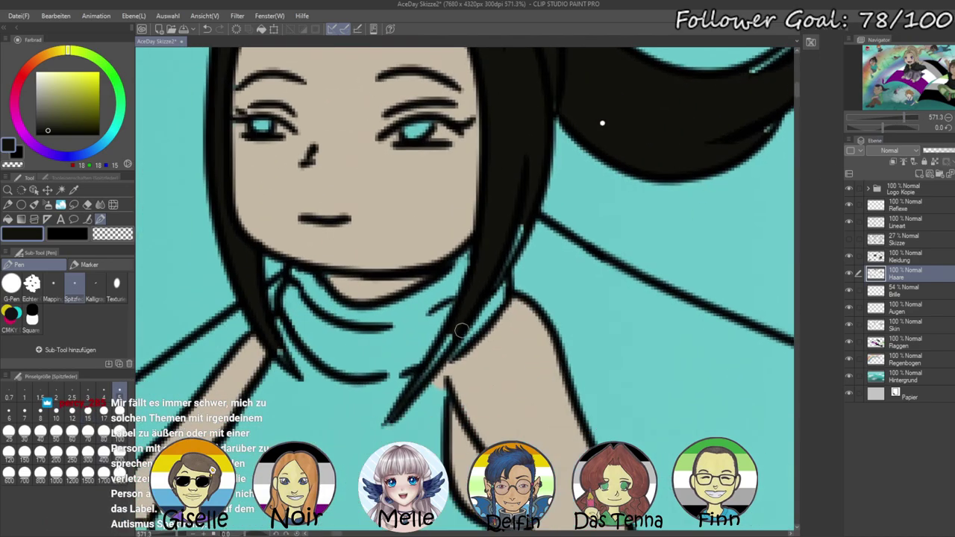
mouse_move(393, 415)
left_mouse_down()
mouse_move(514, 225)
mouse_move(498, 278)
mouse_move(521, 232)
left_mouse_up()
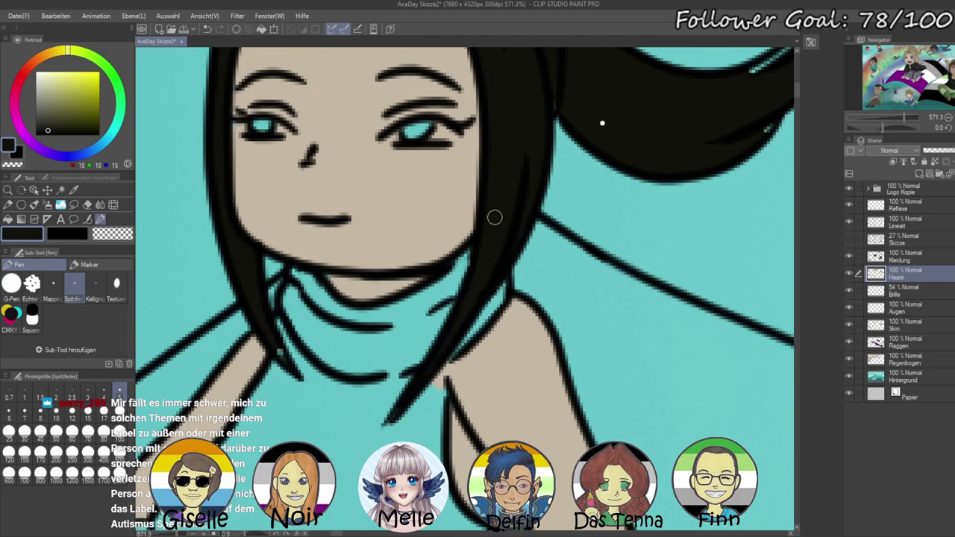
mouse_move(267, 365)
left_mouse_down()
mouse_move(275, 351)
mouse_move(289, 365)
mouse_move(264, 326)
left_mouse_up()
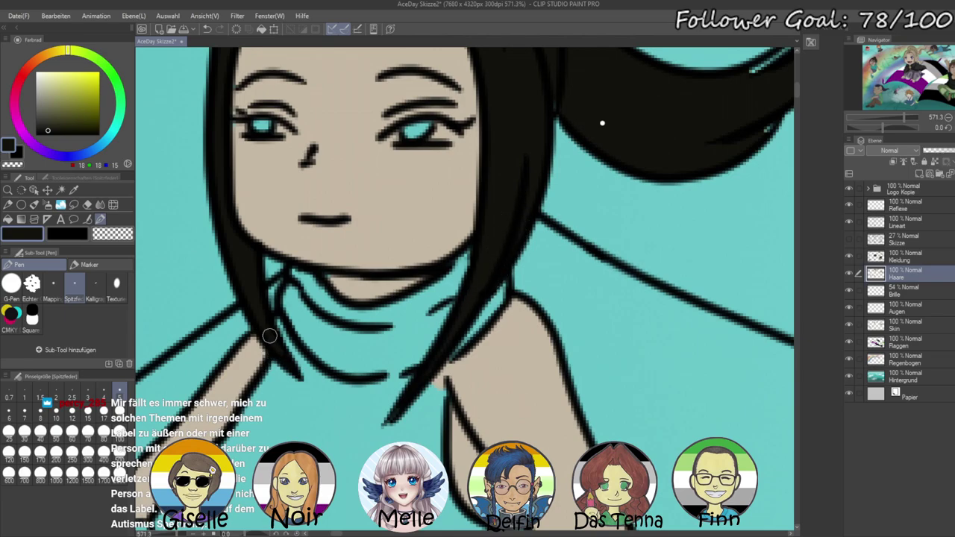
- Paint the gaps at the tip and lower edge of the ponytail near-black
left_click_drag(610, 183, 349, 336)
left_click_drag(606, 223, 566, 238)
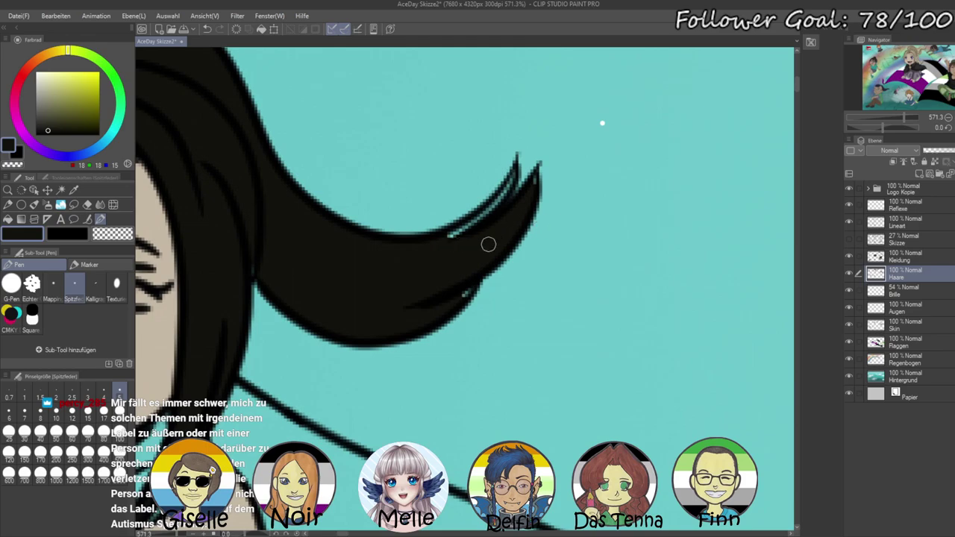
mouse_move(488, 244)
left_mouse_down()
mouse_move(468, 230)
mouse_move(434, 247)
mouse_move(490, 216)
mouse_move(462, 232)
mouse_move(535, 179)
left_mouse_up()
left_click_drag(455, 291, 569, 309)
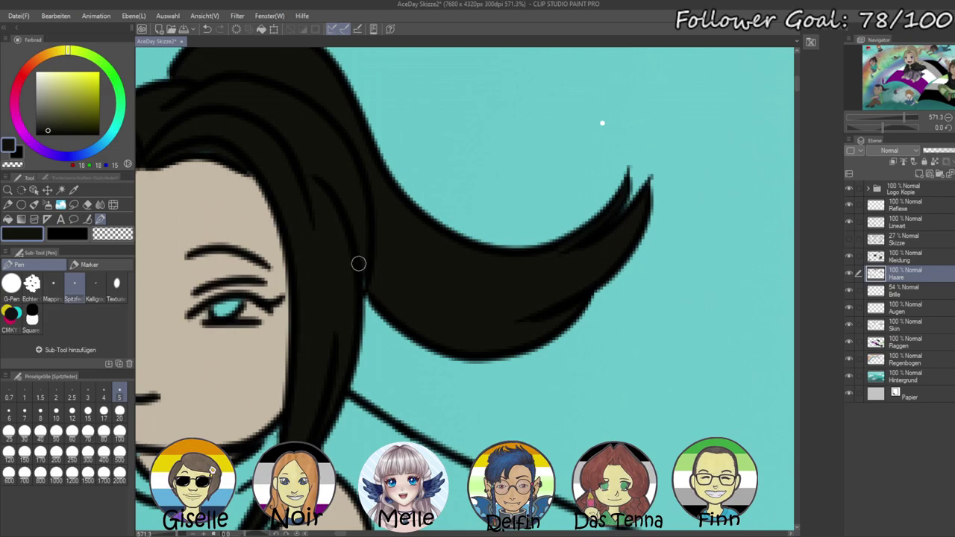
- Touch up the near-black hair colour around the head and side strands
left_click_drag(342, 293, 452, 221)
left_click_drag(435, 314, 505, 295)
left_click_drag(484, 363, 545, 316)
left_click_drag(543, 393, 548, 273)
left_click_drag(548, 425, 593, 205)
left_click_drag(516, 380, 664, 230)
left_click_drag(513, 340, 455, 358)
left_click_drag(606, 158, 522, 255)
scroll(521, 256, "up", 6)
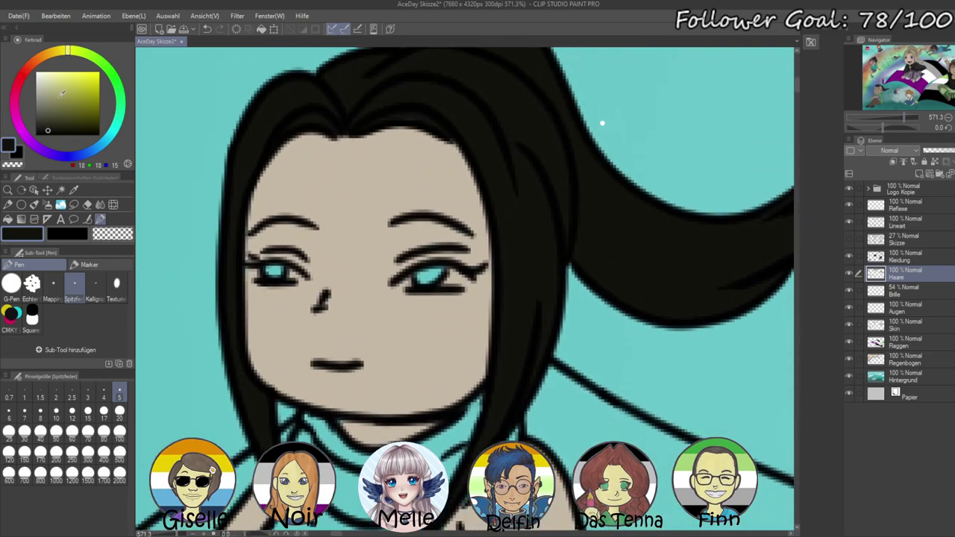
- Undo the last change and paint the whites of both eyes in pure white on the Skin layer
key("x")
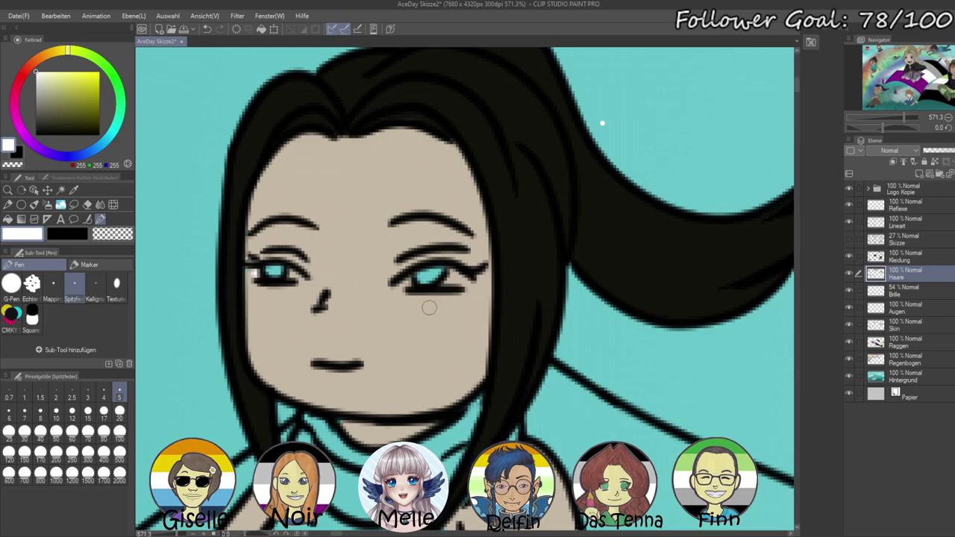
key("ctrl+z")
left_click(897, 327)
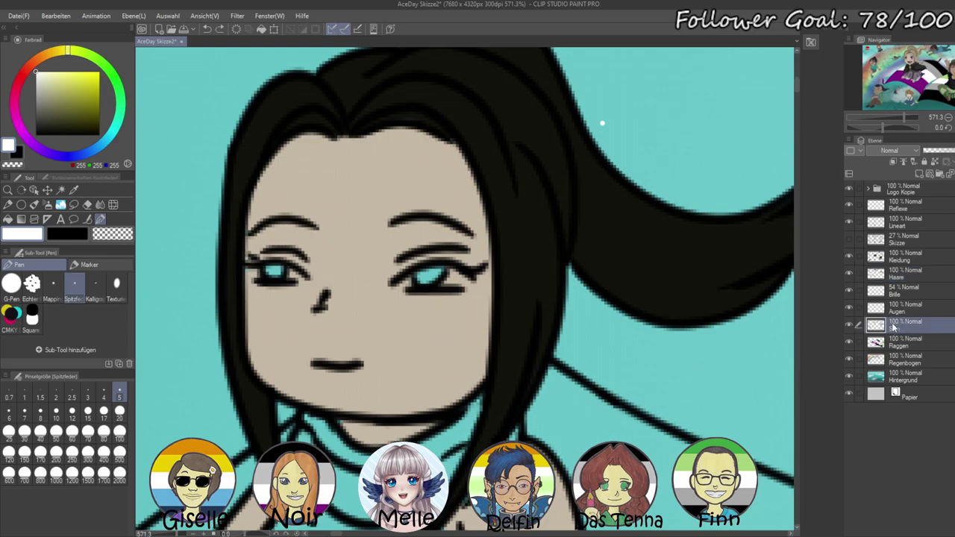
left_click(292, 274)
left_click(403, 285)
left_click_drag(453, 271, 463, 278)
- Pick up the face's skin tone and clean up the skin edges around the neck and shoulder with the transparent colour
left_click(312, 185, "alt")
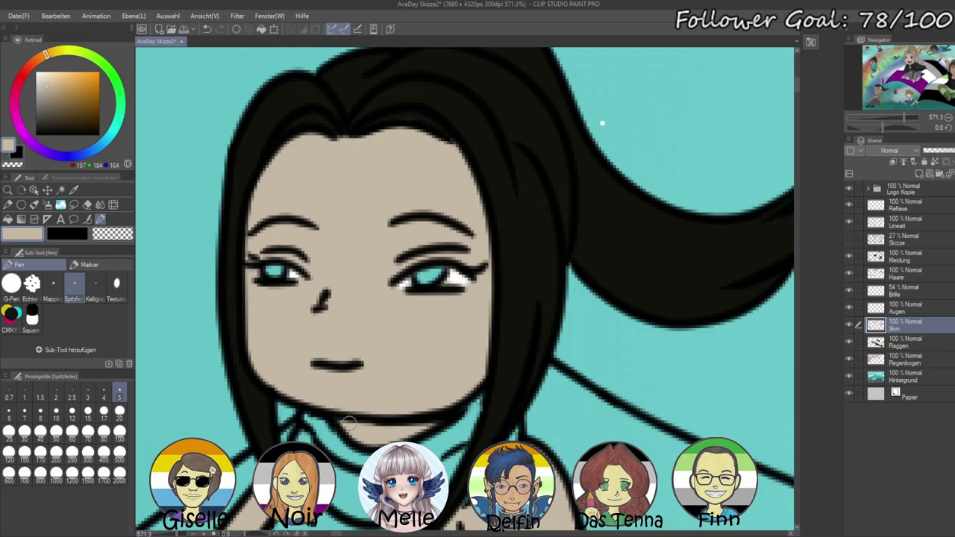
scroll(401, 207, "down", 5)
left_click_drag(472, 261, 432, 335)
key("c")
left_click_drag(417, 198, 409, 212)
left_click_drag(350, 373, 495, 190)
left_click_drag(328, 339, 396, 456)
left_click_drag(904, 117, 890, 117)
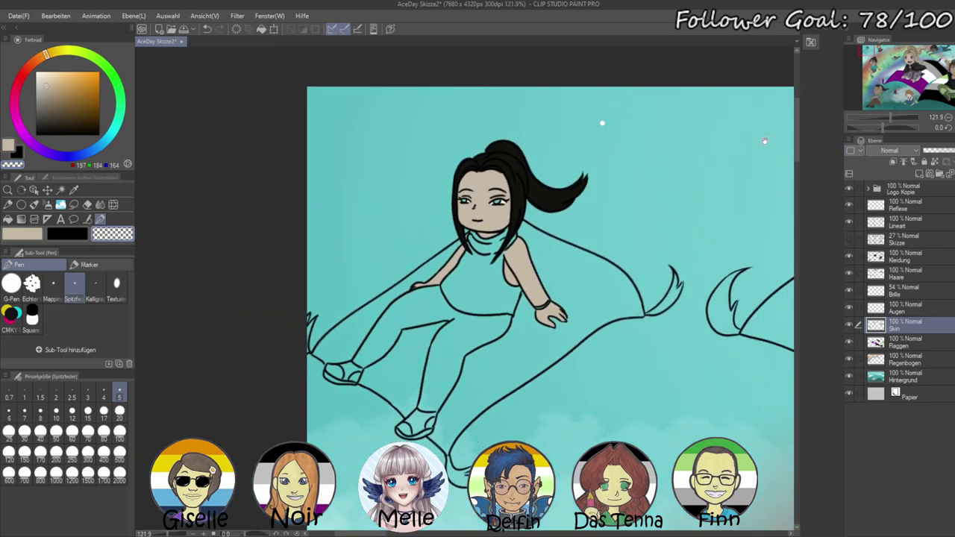
- Paint the irises of both eyes near-black (RGB 37, 35, 32) on the Augen layer
left_click_drag(770, 140, 725, 212)
left_click_drag(893, 123, 903, 142)
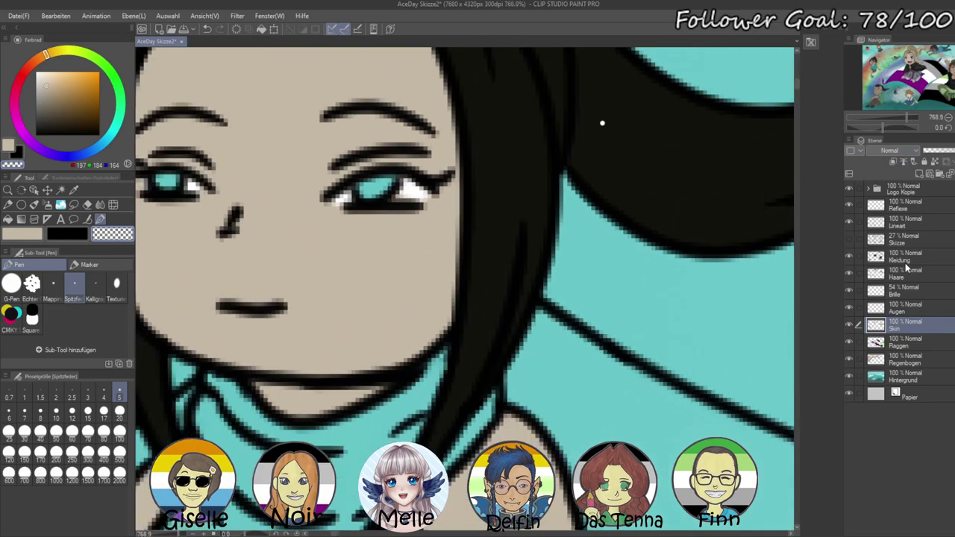
left_click(901, 310)
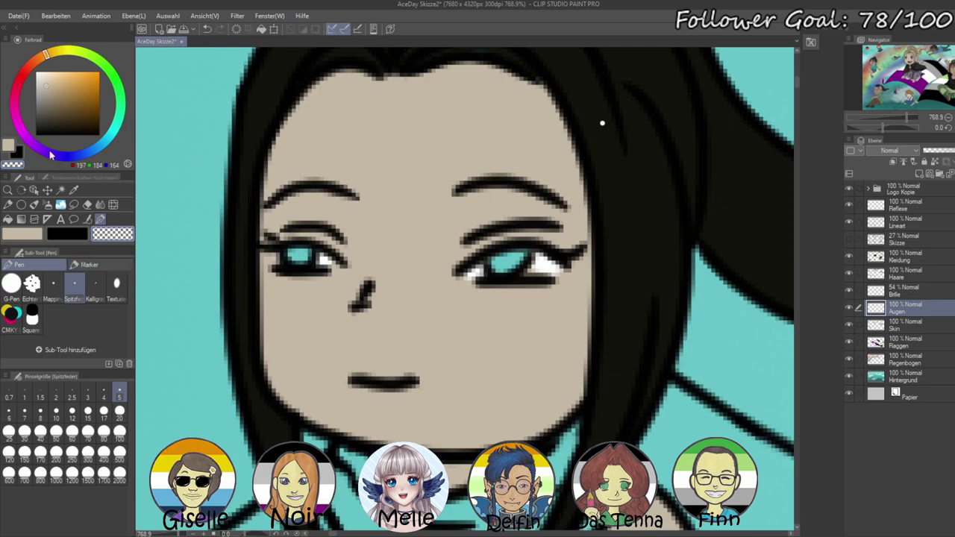
left_click(44, 126)
mouse_move(300, 253)
left_mouse_down()
mouse_move(310, 256)
mouse_move(292, 251)
mouse_move(300, 252)
left_mouse_up()
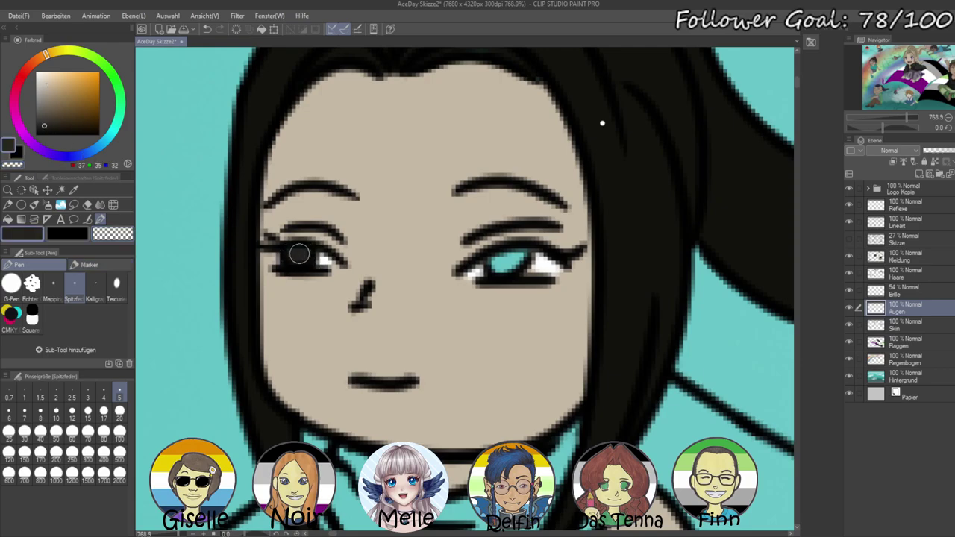
mouse_move(511, 271)
left_mouse_down()
mouse_move(496, 262)
mouse_move(528, 250)
mouse_move(510, 256)
left_mouse_up()
- Auto-select the turtleneck top's enclosed areas on the Lineart layer and make the Kleidung layer active
left_click_drag(479, 428, 518, 303)
left_click_drag(477, 515, 564, 172)
left_click(902, 117)
left_click_drag(903, 117, 900, 117)
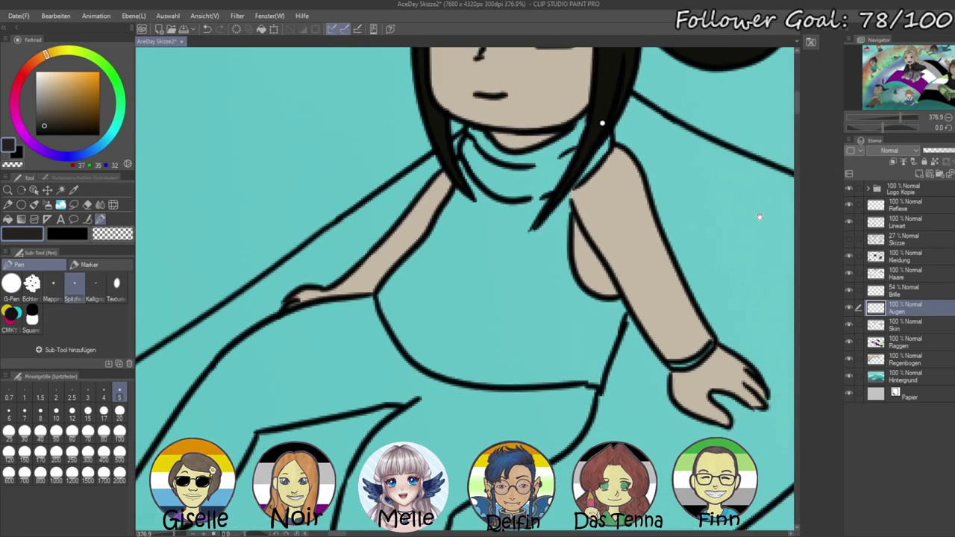
left_click_drag(773, 219, 684, 285)
left_click(904, 223)
left_click(61, 190)
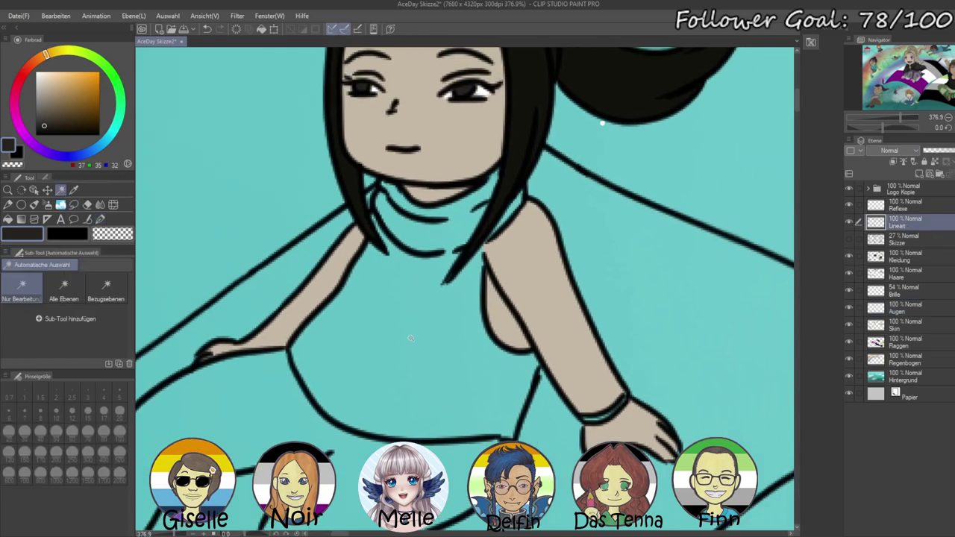
left_click(483, 252)
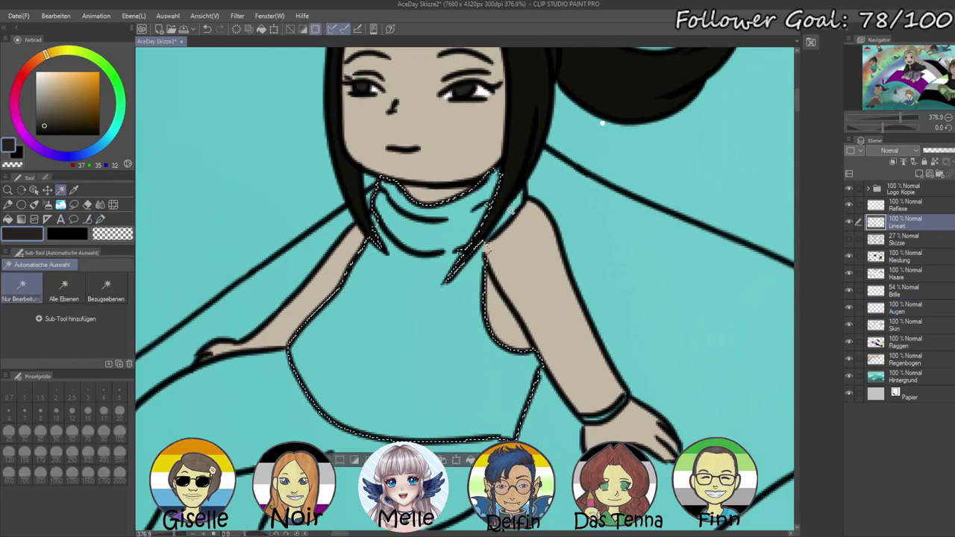
left_click(898, 255)
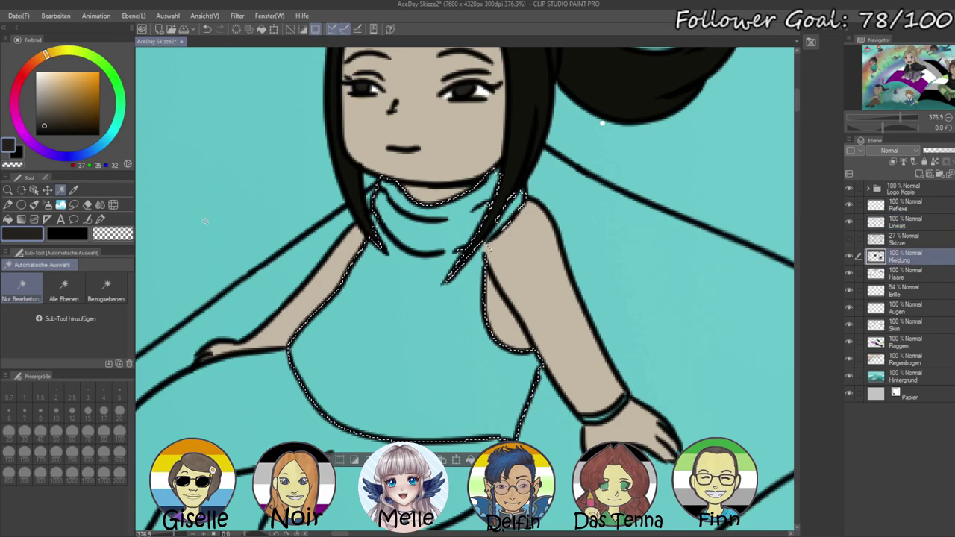
- Try green for the selected top, settle on a terracotta brown fill (RGB 162, 113, 79), and clear the selection
left_click(120, 95)
left_click(64, 112)
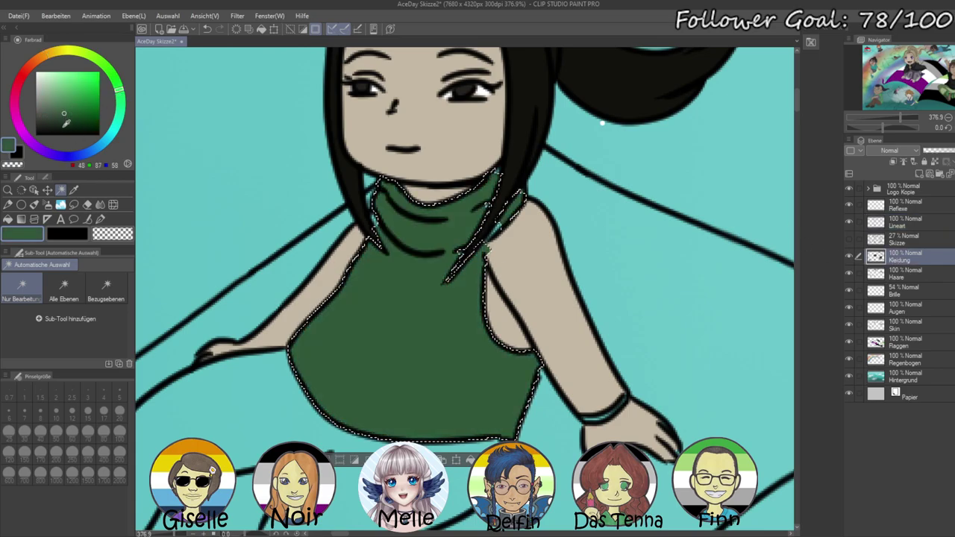
left_click(42, 58)
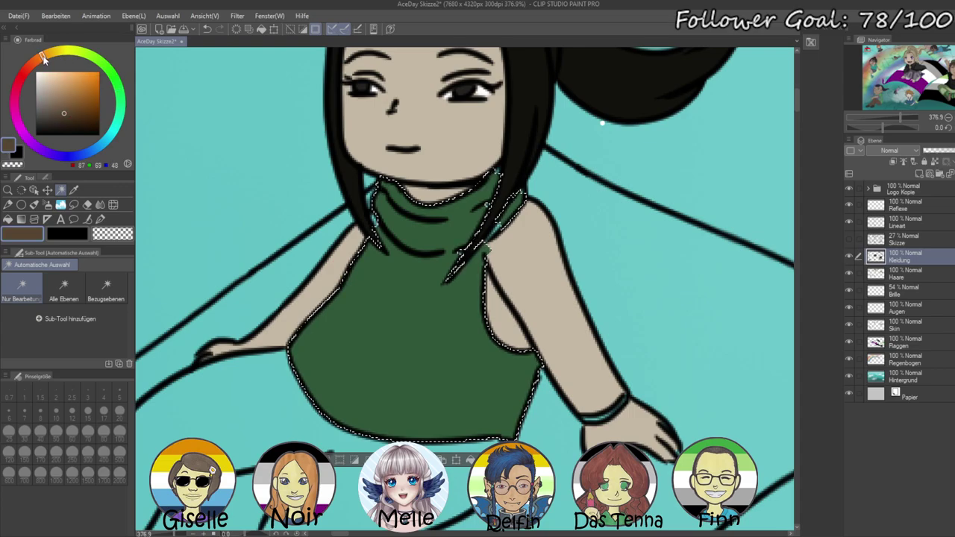
left_click(51, 54)
left_click(36, 59)
key("alt+Delete")
left_click(70, 92)
key("alt+Delete")
key("ctrl+d")
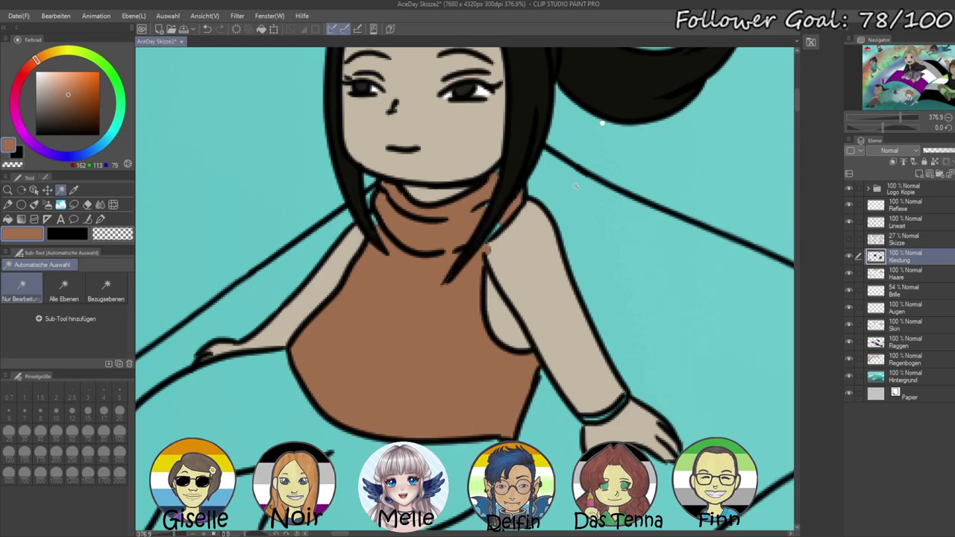
- Pick up the top's brown and paint the unfilled gaps beside the hair strands at the collar and shoulder on the Kleidung layer
left_click_drag(896, 119, 903, 111)
left_click_drag(764, 142, 761, 201)
left_click_drag(898, 118, 902, 114)
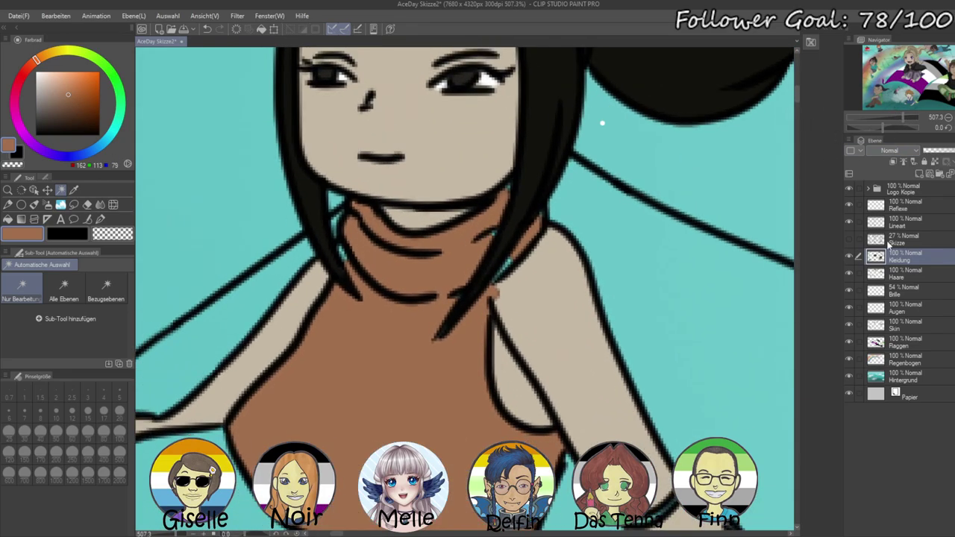
left_click(896, 331)
right_click(283, 309)
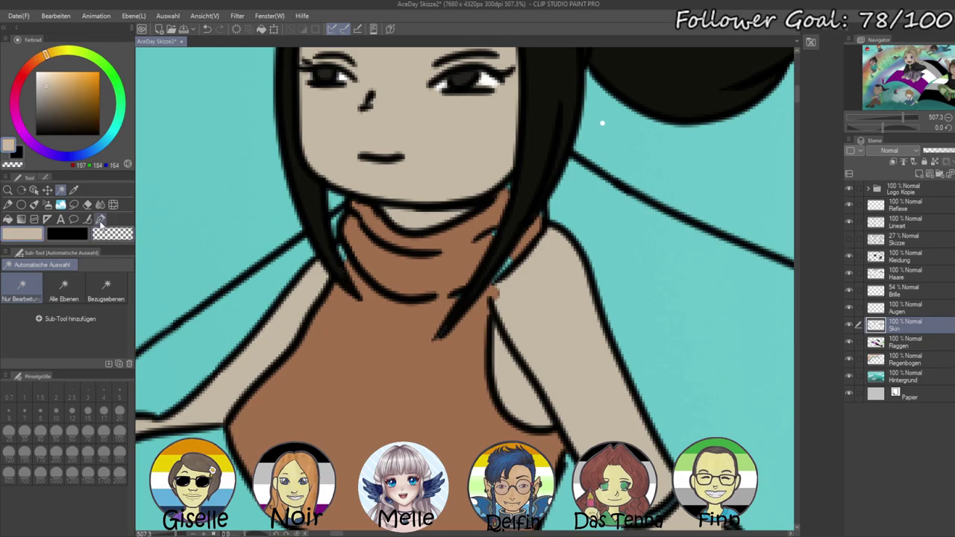
left_click(100, 218)
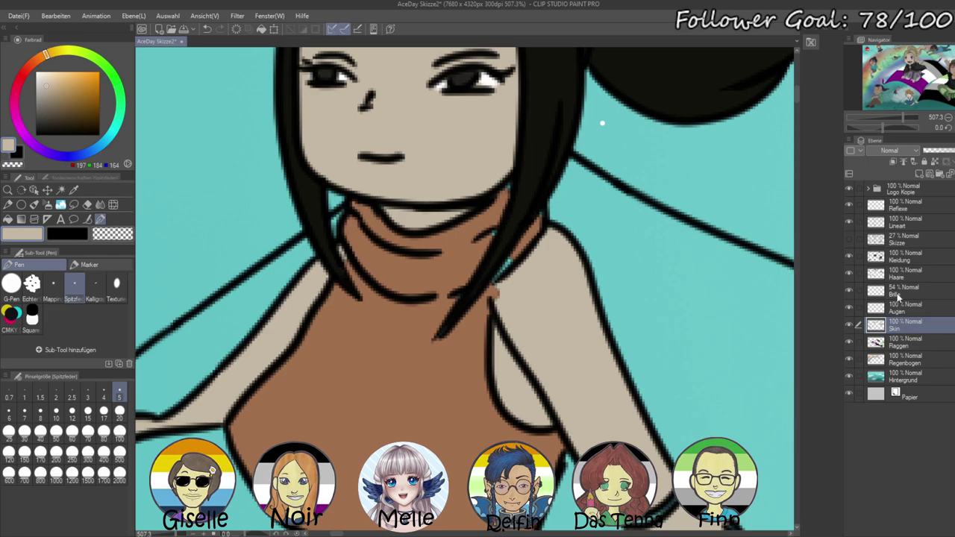
left_click(902, 256)
left_click(424, 339, "alt")
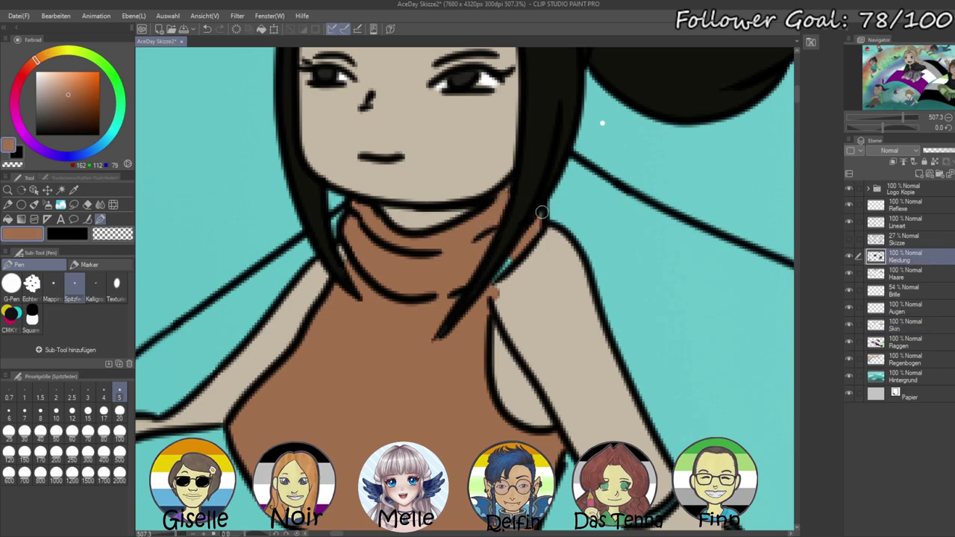
left_click_drag(493, 281, 524, 240)
left_click_drag(495, 287, 495, 299)
left_click_drag(470, 408, 504, 238)
left_click_drag(441, 351, 528, 249)
- Paint the bracelet on the figure's wrist in the same brown as the top
left_click_drag(439, 330, 239, 372)
left_click_drag(549, 291, 598, 270)
left_click_drag(499, 396, 773, 249)
left_click_drag(519, 369, 574, 377)
- Select both trouser legs on the Lineart layer, fill them dark grey (RGB 83, 83, 83) on the Kleidung layer, and deselect
left_click(896, 117)
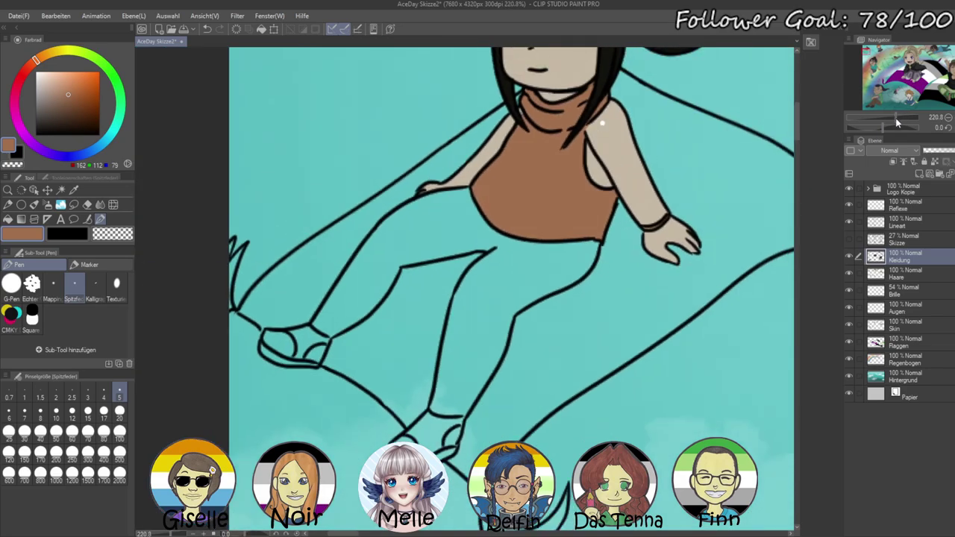
left_click(880, 222)
left_click(61, 190)
left_click(343, 271)
left_click(533, 297, "shift")
left_click(909, 260)
left_click_drag(552, 254, 502, 304)
left_click_drag(69, 112, 35, 114)
key("alt+Delete")
key("ctrl+d")
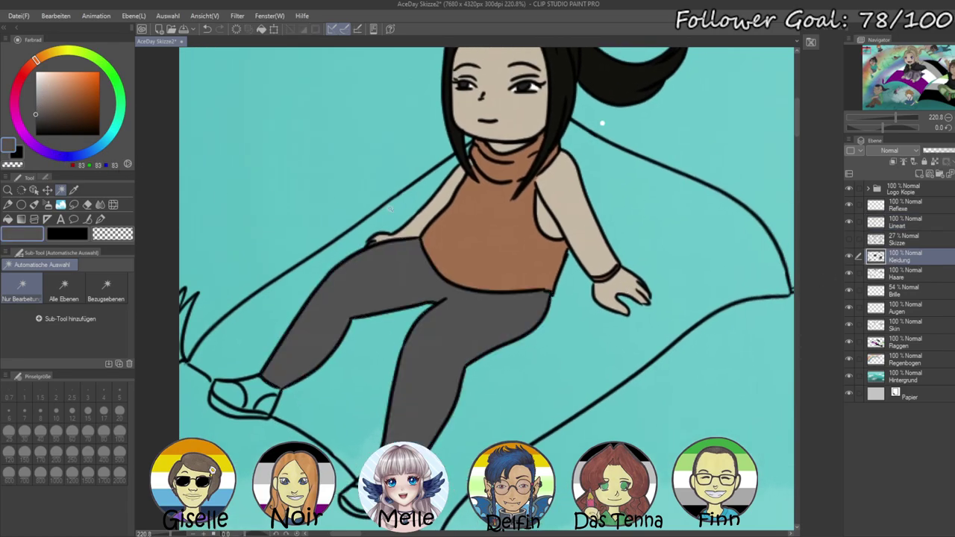
- Select the middle sections of both shoes from the line art and fill them red-brown (RGB 185, 105, 75) on the Kleidung layer
left_click_drag(898, 114, 917, 127)
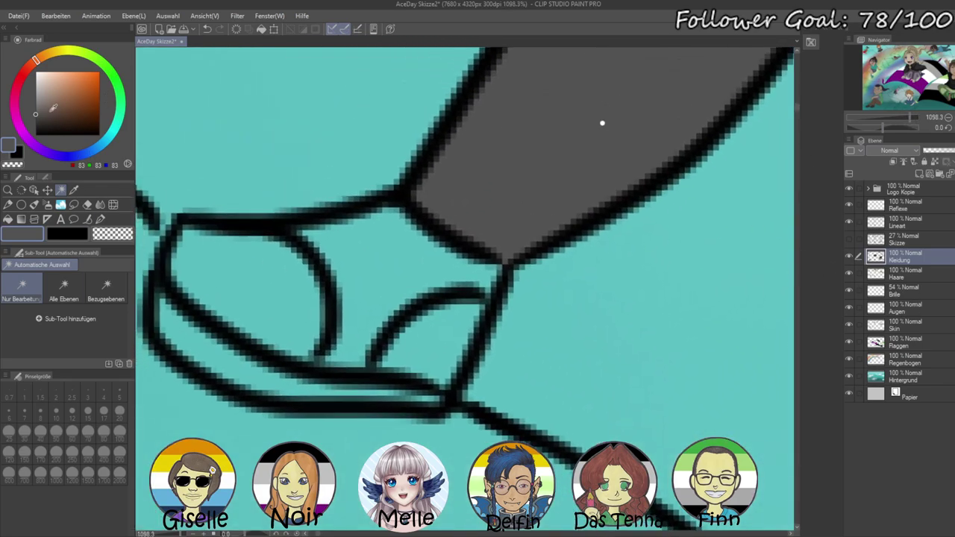
left_click(20, 87)
left_click(30, 65)
left_click(73, 89)
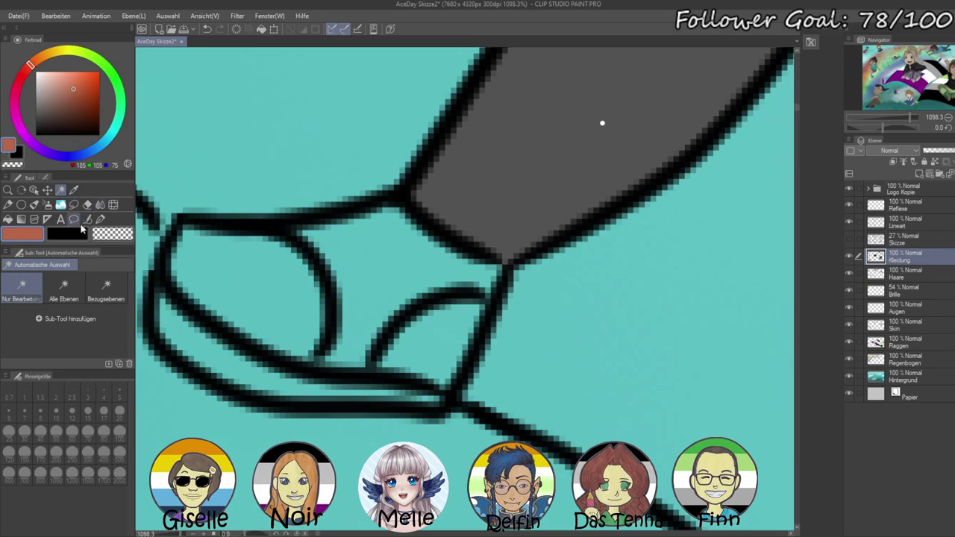
left_click(895, 224)
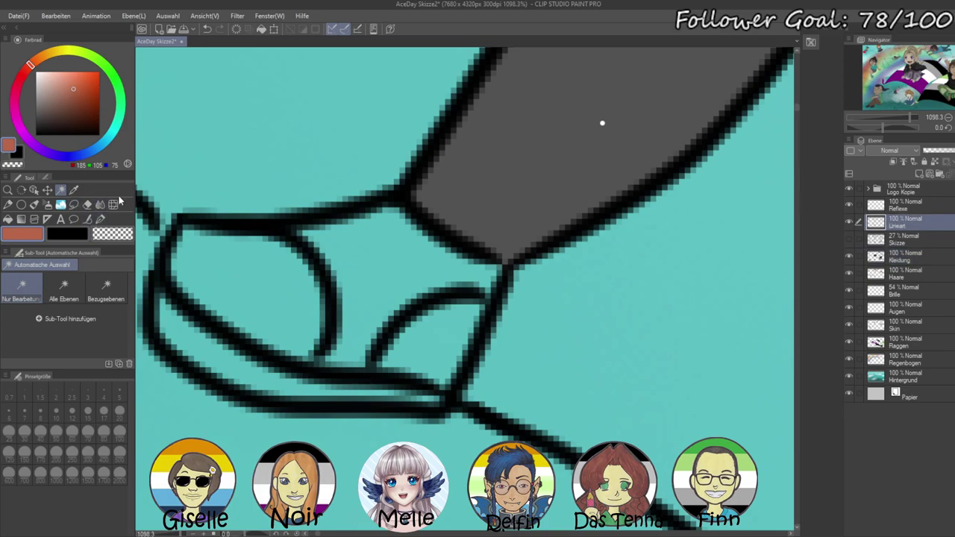
left_click(387, 269)
left_click_drag(690, 311, 364, 230)
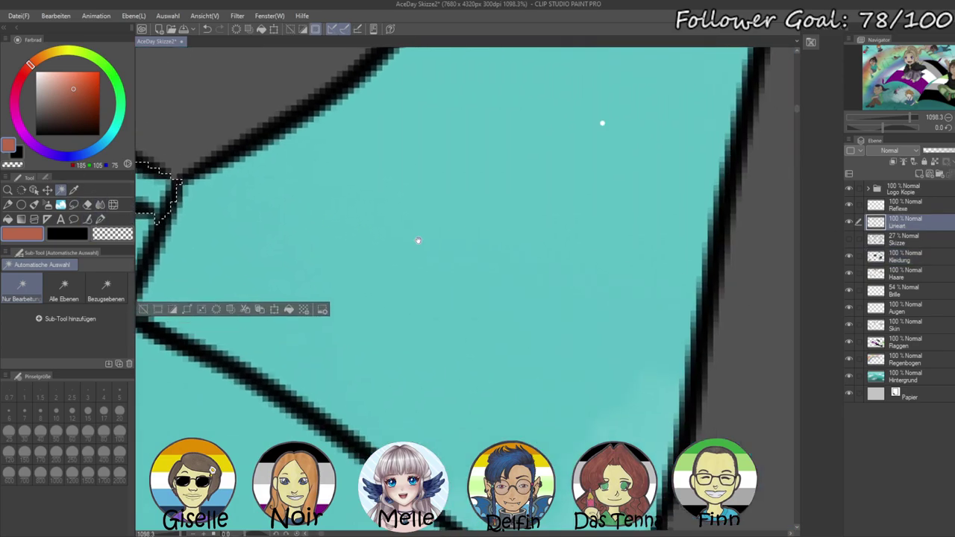
left_click_drag(910, 118, 900, 117)
left_click(571, 421, "shift")
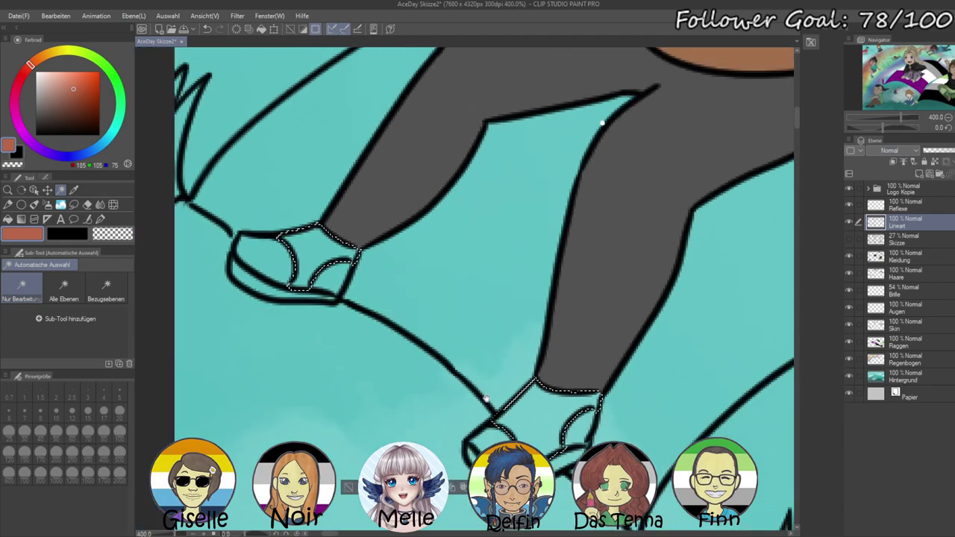
left_click_drag(485, 398, 562, 406)
left_click(901, 256)
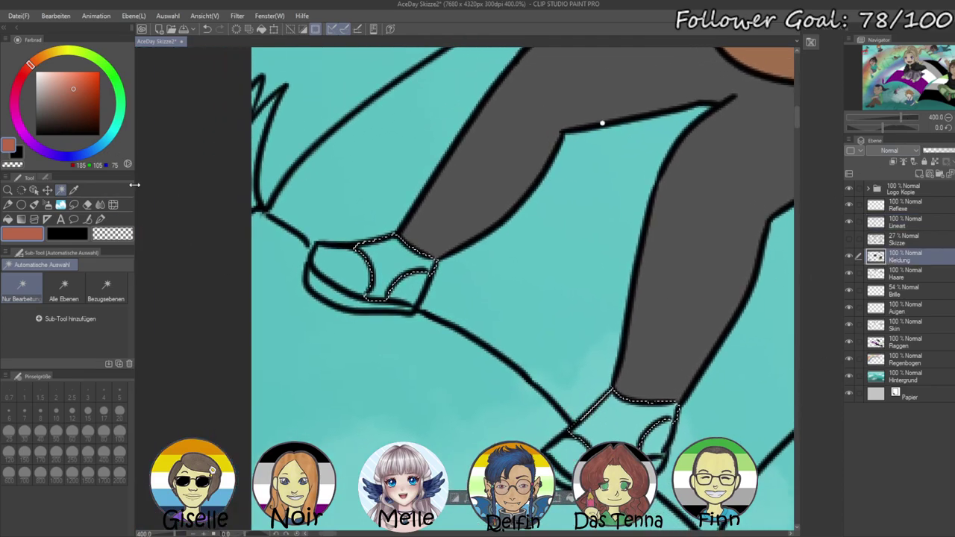
key("alt+Delete")
key("ctrl+d")
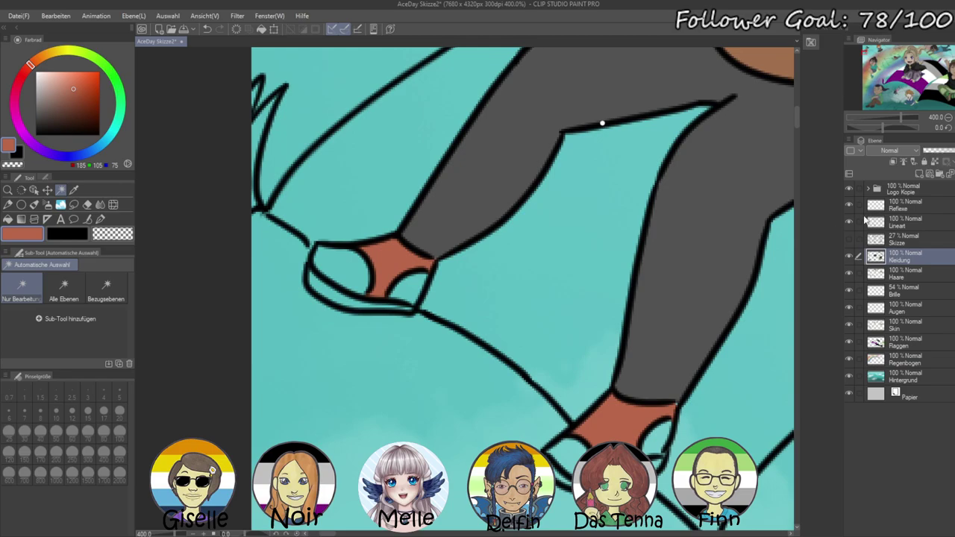
- Select the toe caps and heel patches of both shoes and fill them pale pinkish white (RGB 245, 234, 229) on the Kleidung layer
left_click(883, 226)
left_click(344, 256)
left_click(416, 289, "shift")
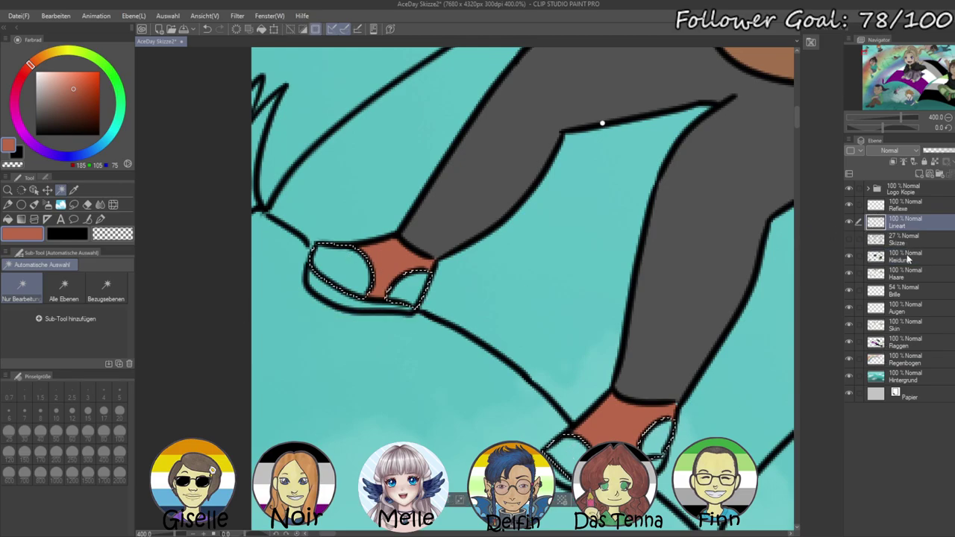
left_click(901, 256)
left_click(52, 125)
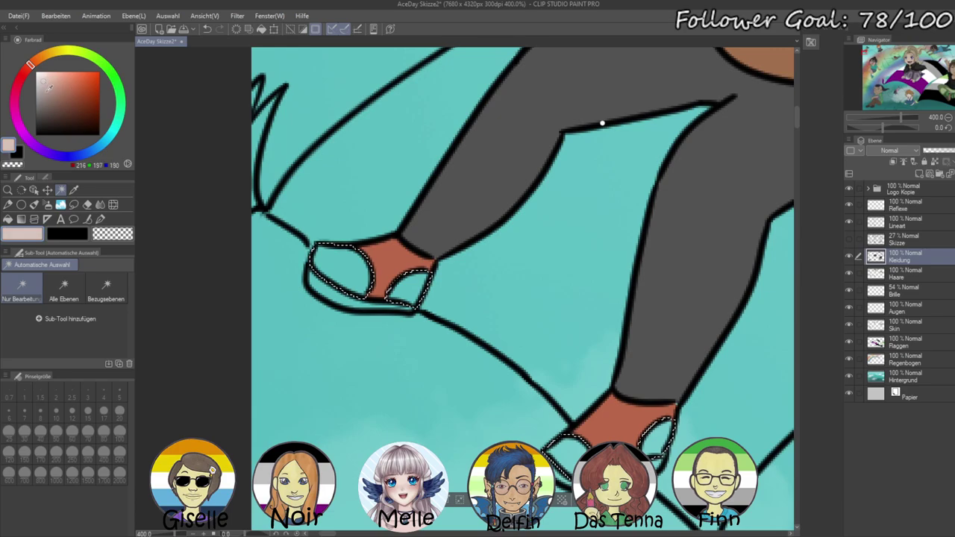
key("alt+BackSpace")
left_click(48, 76)
key("alt+BackSpace")
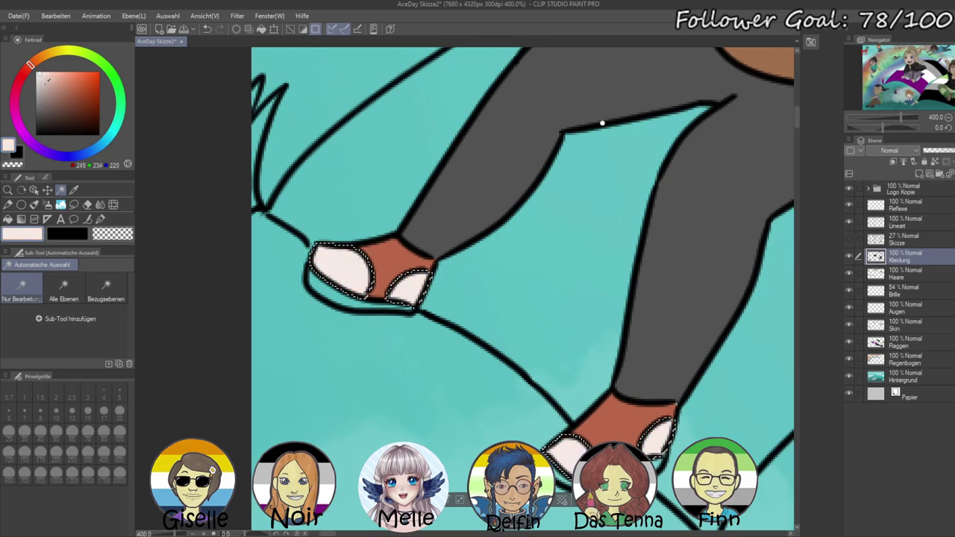
key("ctrl+d")
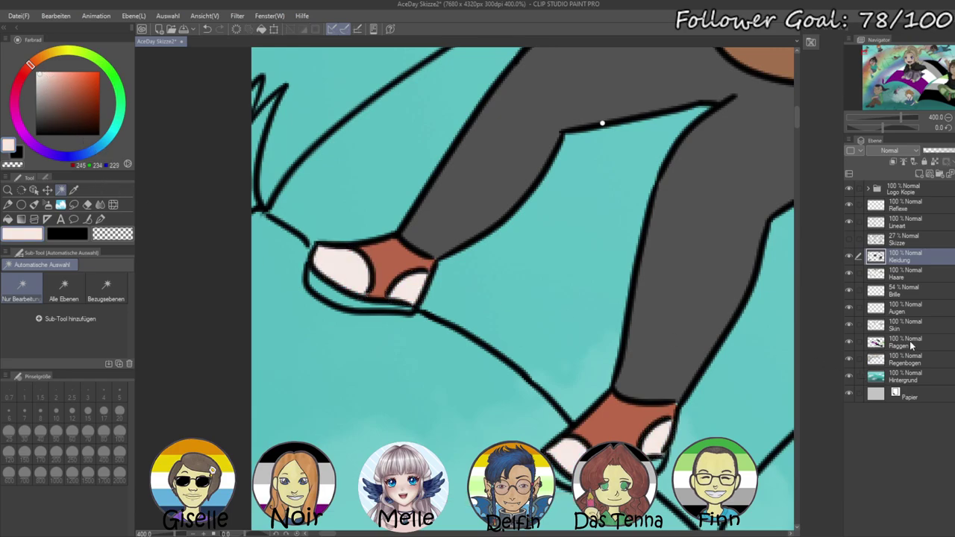
- Retouch the ankle edge of the lower shoe with the pen, using red-brown and dark grey picked up from the drawing
right_click(602, 410)
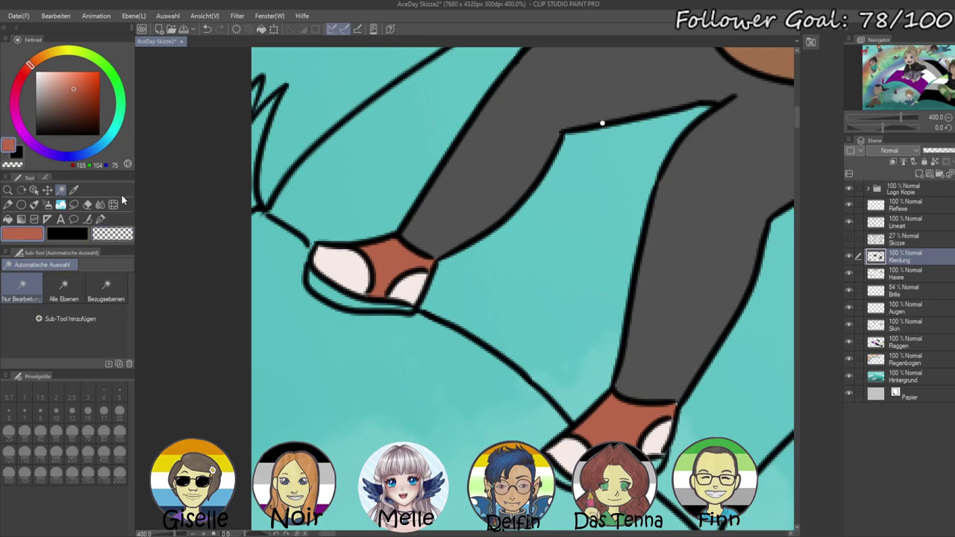
left_click(101, 219)
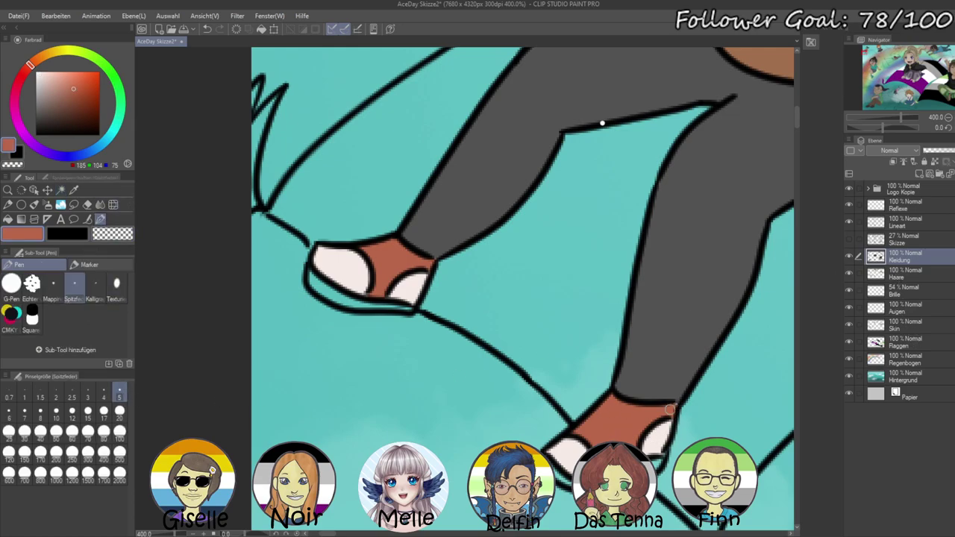
right_click(686, 384)
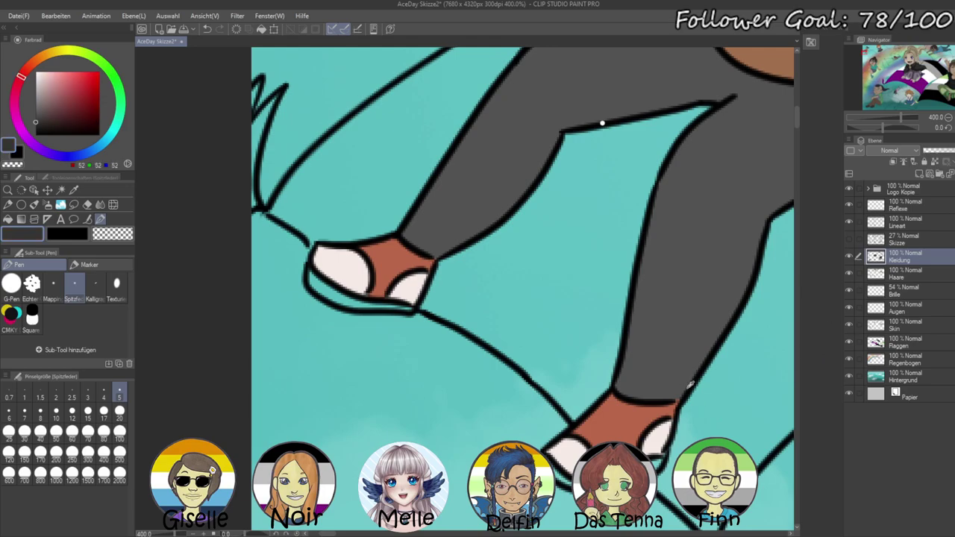
- Select the soles of both shoes from the line art, fill them dark grey (RGB 76, 76, 76) on the Kleidung layer, and deselect
left_click(899, 222)
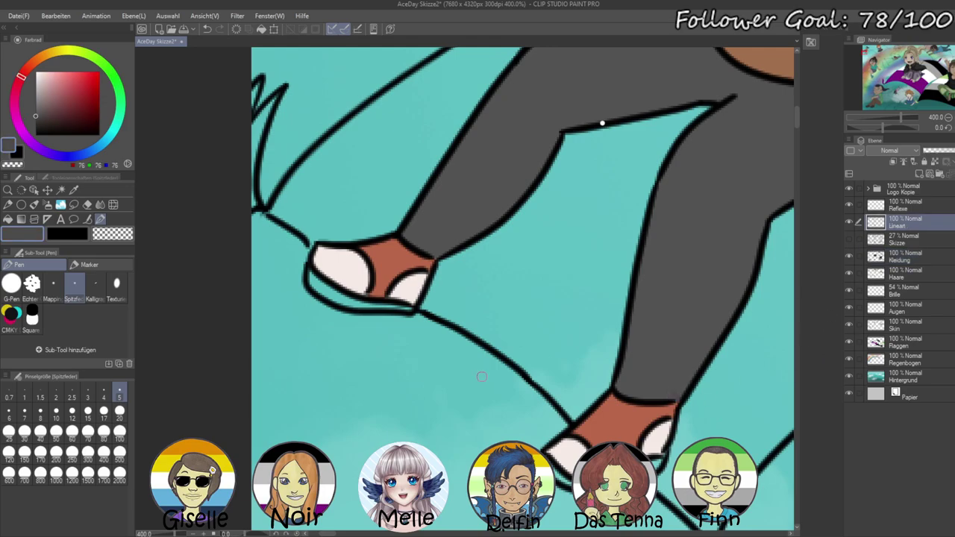
key("w")
left_click(338, 297)
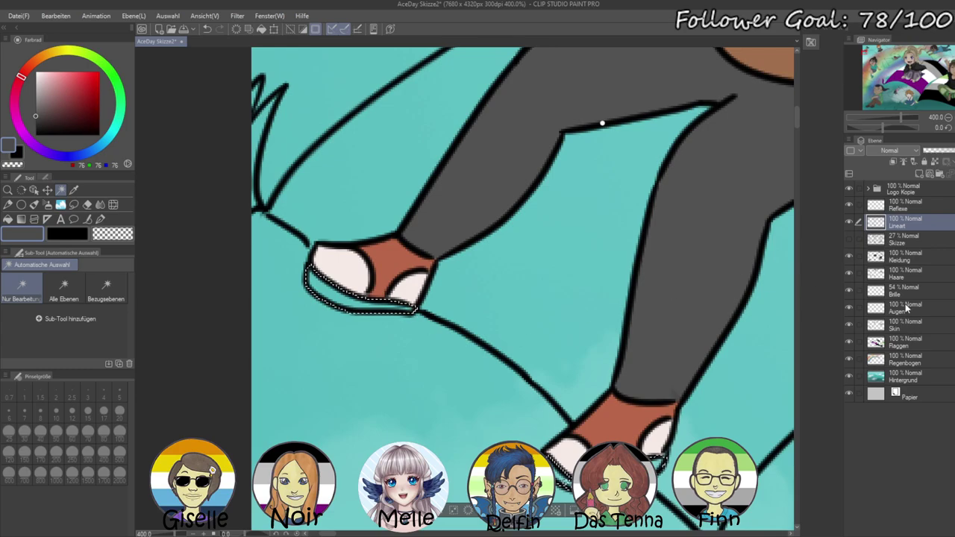
left_click(900, 256)
key("alt+Delete")
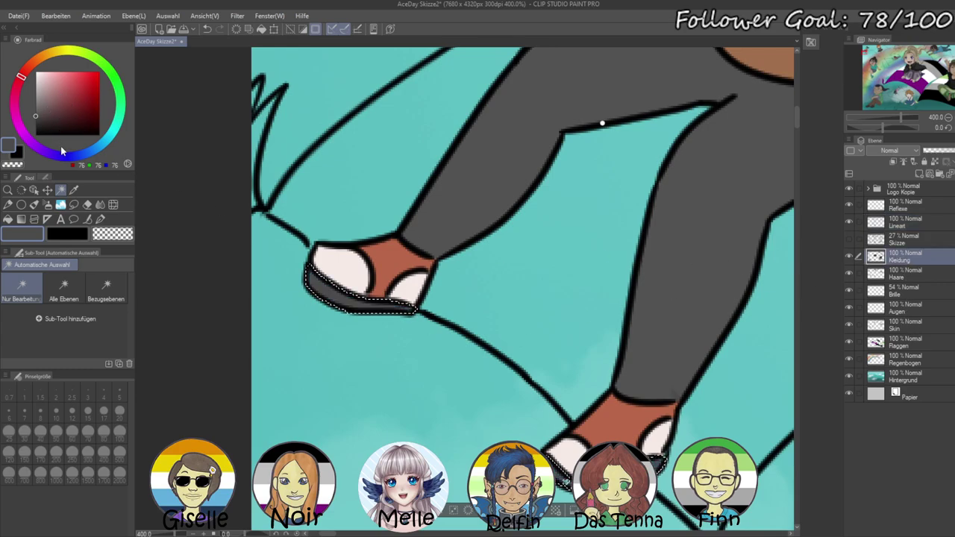
key("ctrl+d")
left_click(100, 219)
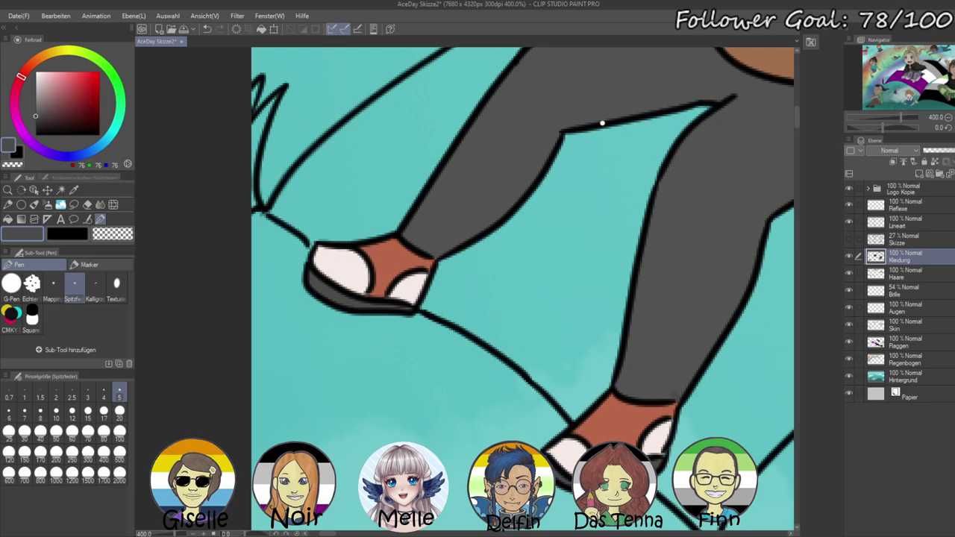
left_click_drag(903, 119, 882, 119)
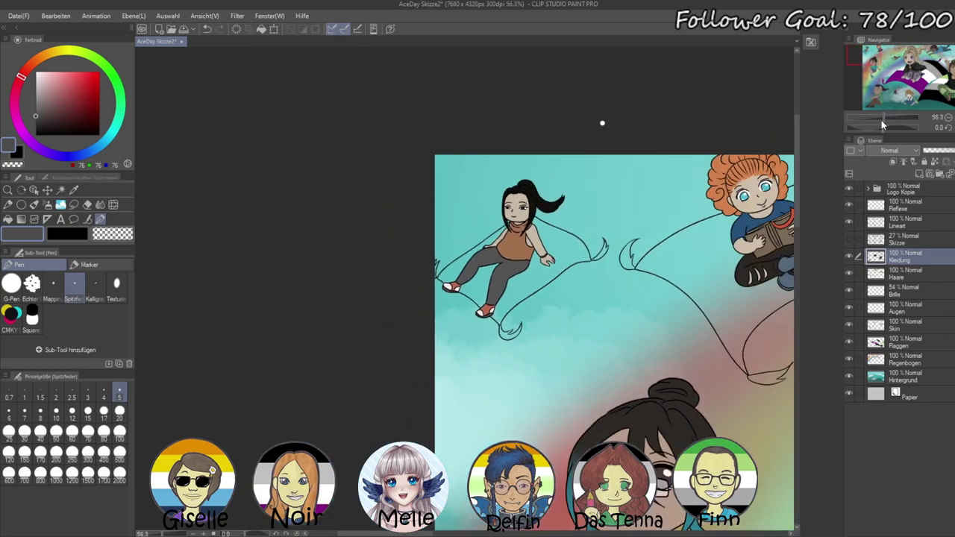
- Select the face, neck, ear, arms and legs of the winking reclining figure from the line art and fill them beige (RGB 197, 173, 141) on the Skin layer
left_click_drag(681, 229, 415, 152)
left_click_drag(543, 325, 354, 281)
left_click_drag(593, 252, 490, 281)
left_click_drag(745, 152, 511, 302)
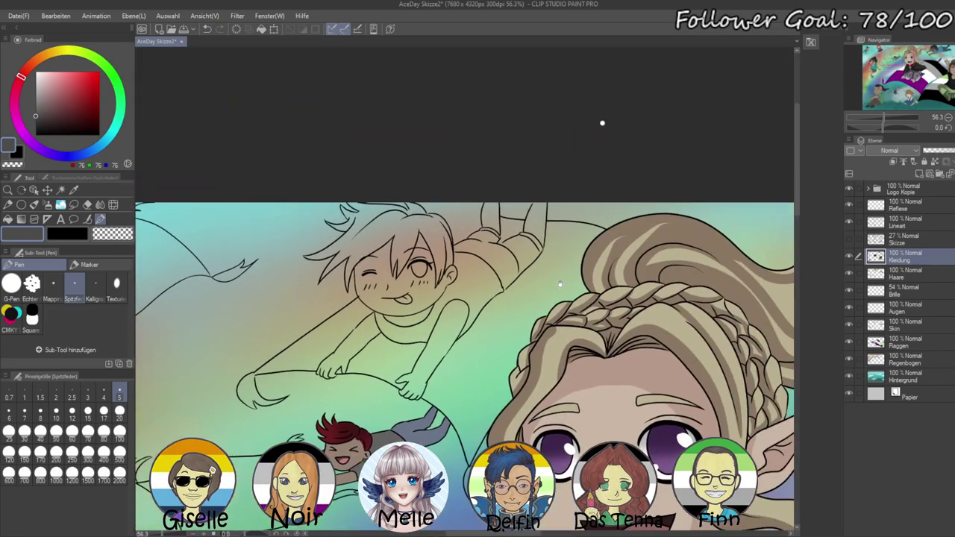
left_click_drag(886, 116, 889, 116)
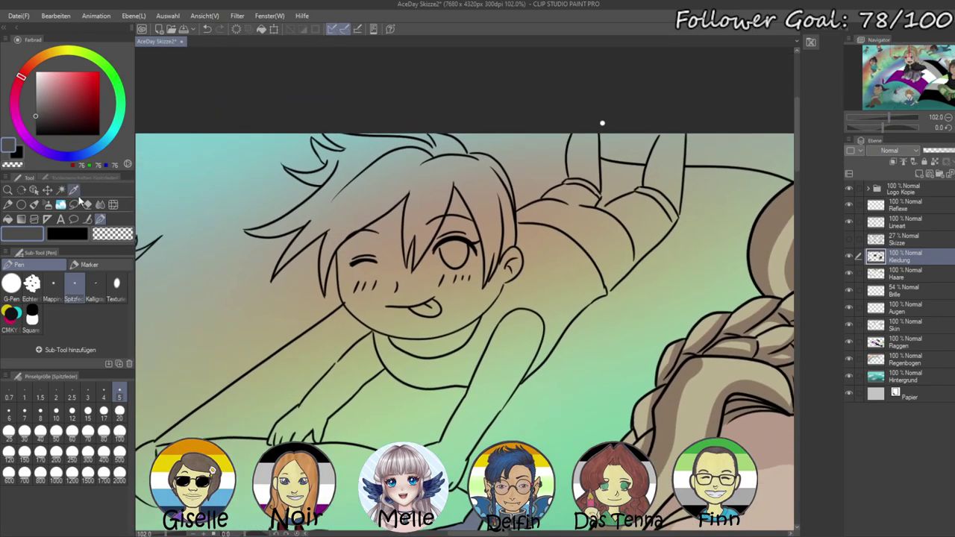
left_click(62, 192)
left_click(887, 221)
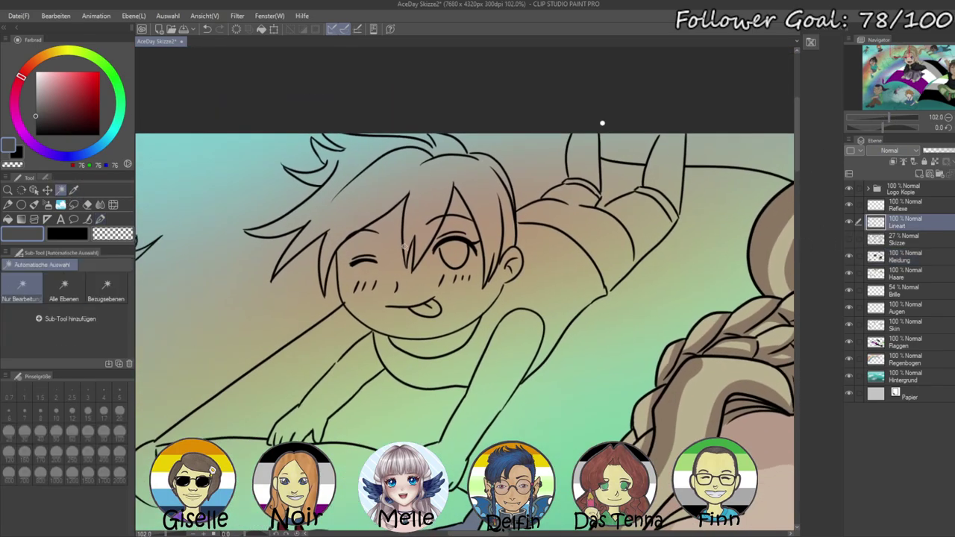
left_click(415, 276)
left_click(440, 343, "shift")
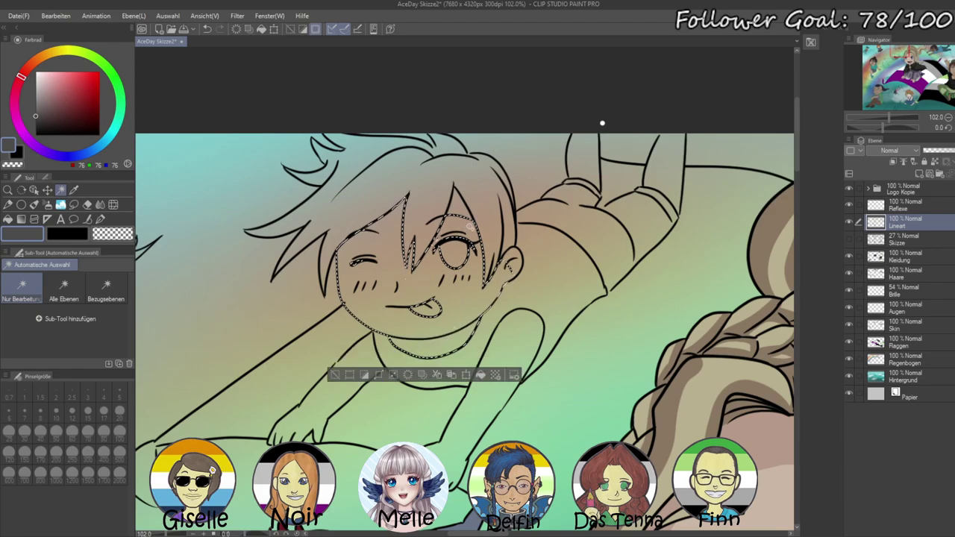
left_click(498, 399, "shift")
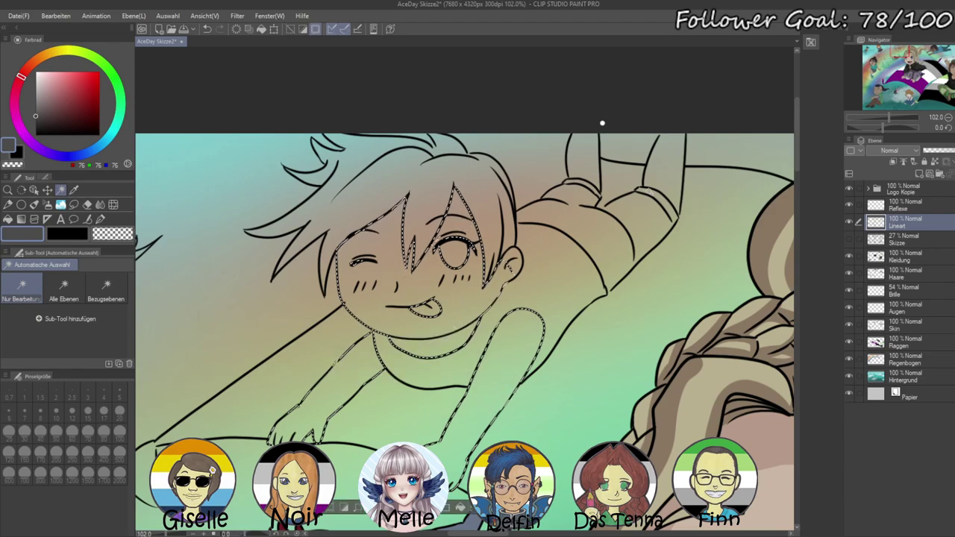
left_click(612, 169, "shift")
left_click(894, 116)
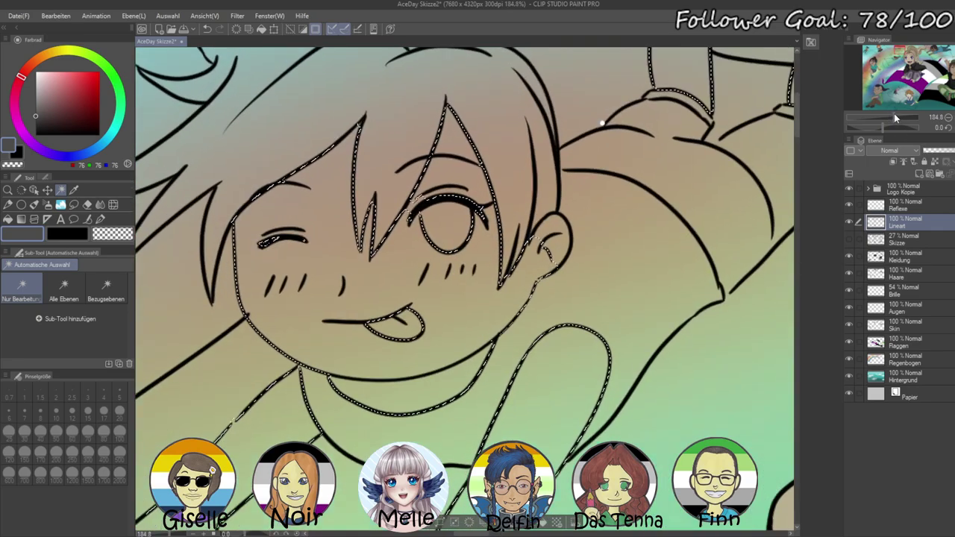
left_click_drag(464, 180, 526, 182)
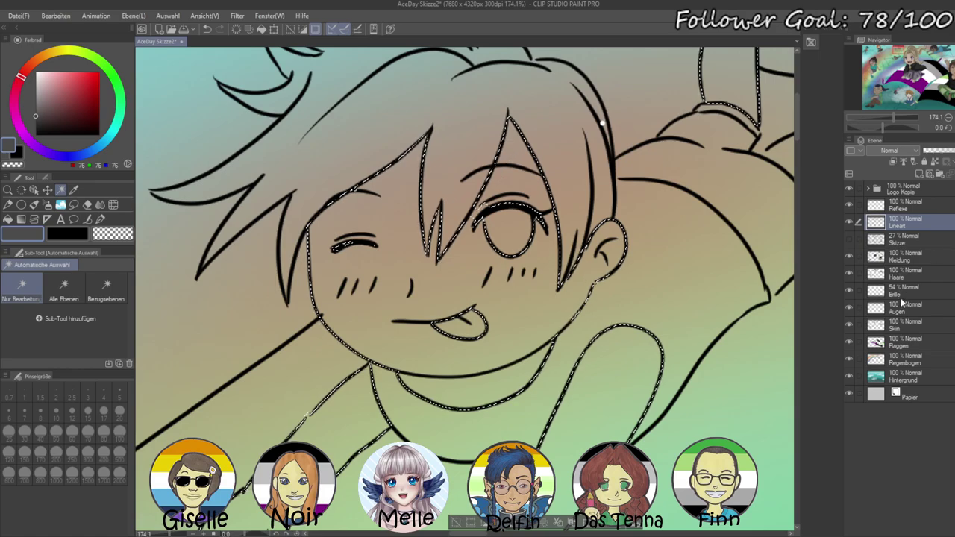
left_click(902, 327)
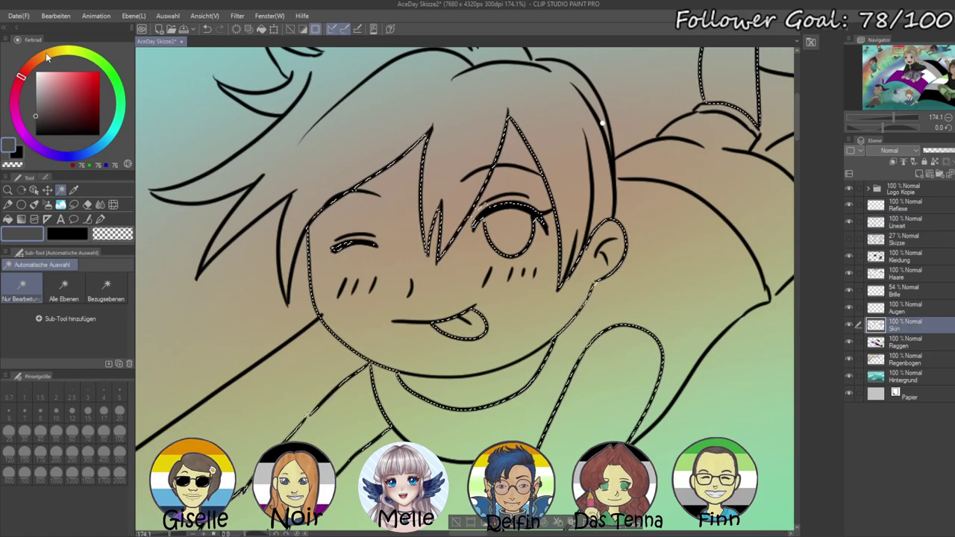
left_click(44, 55)
left_click(52, 86)
left_click(53, 86)
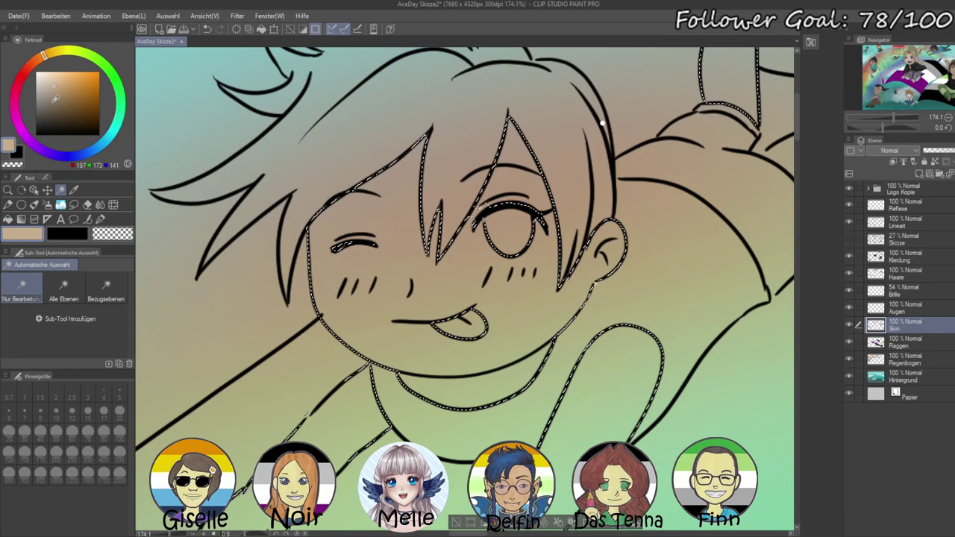
key("alt+Delete")
key("ctrl+d")
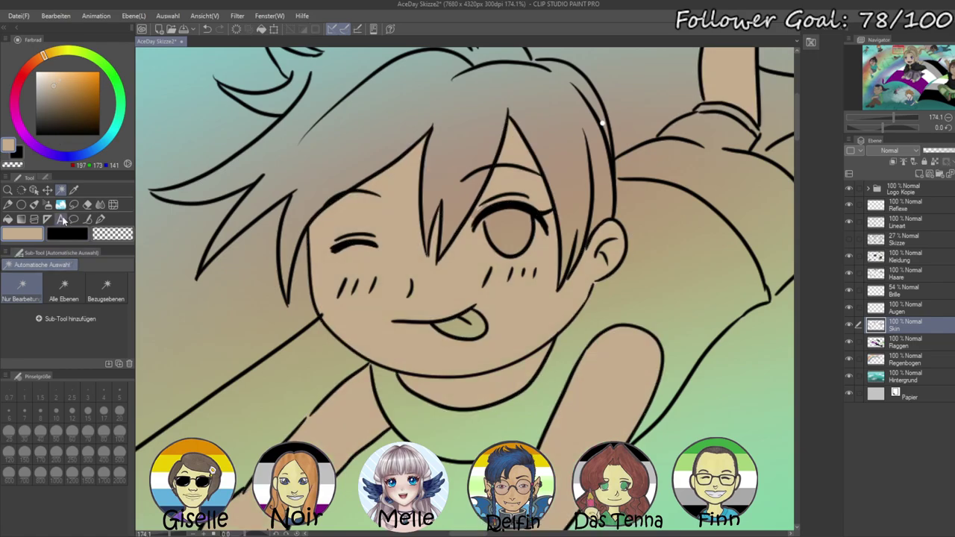
- Check the winking figure's skin fill for gaps with the Hintergrund layer temporarily hidden and the pen set to size 20
left_click(101, 219)
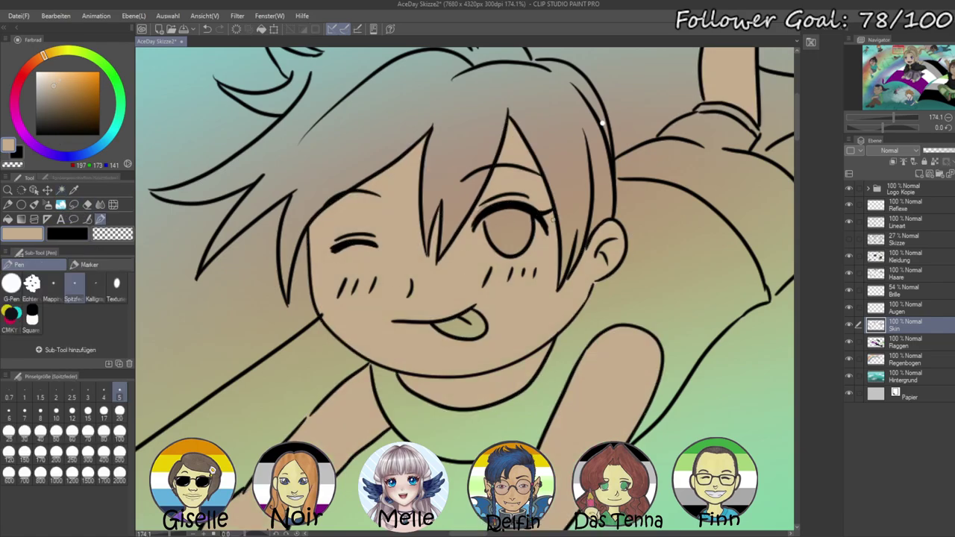
left_click(849, 376)
left_click(119, 410)
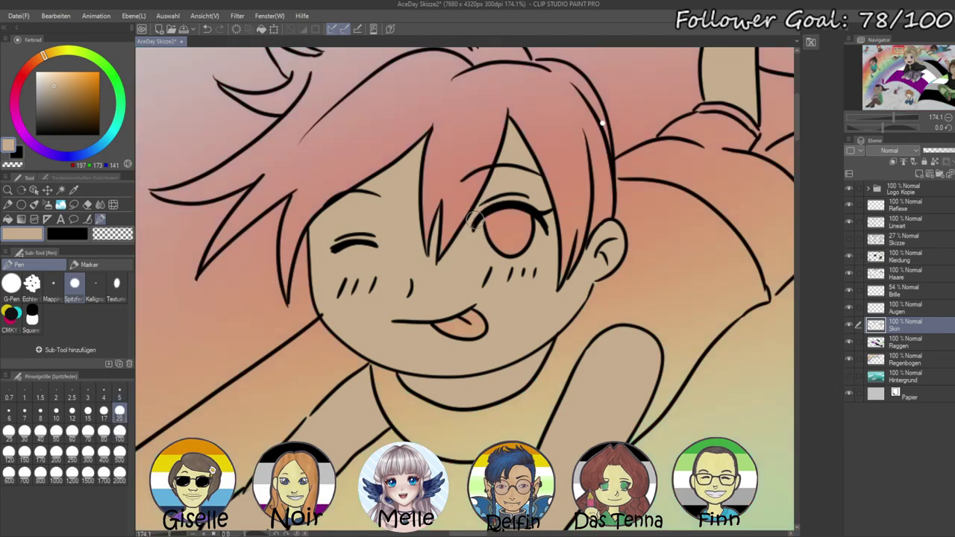
scroll(584, 341, "down", 5)
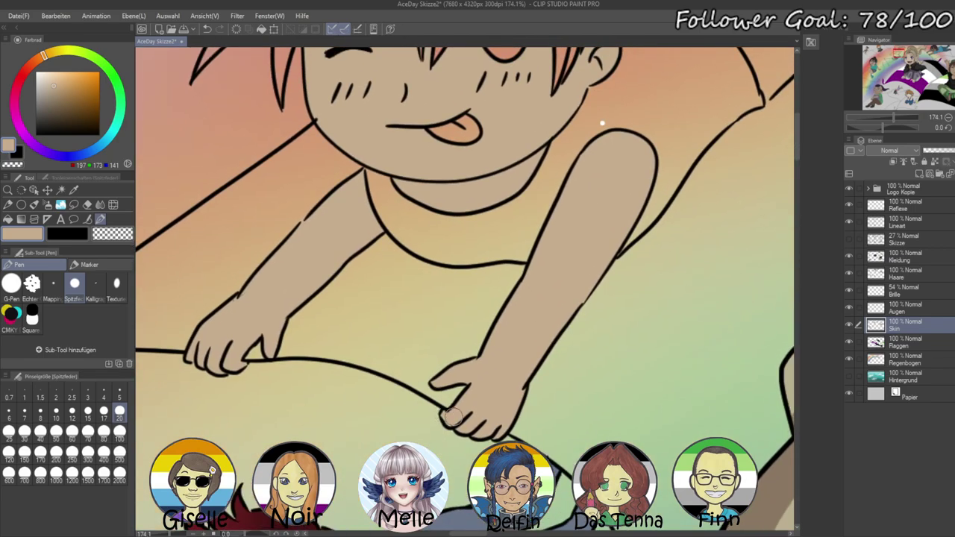
scroll(458, 417, "up", 5)
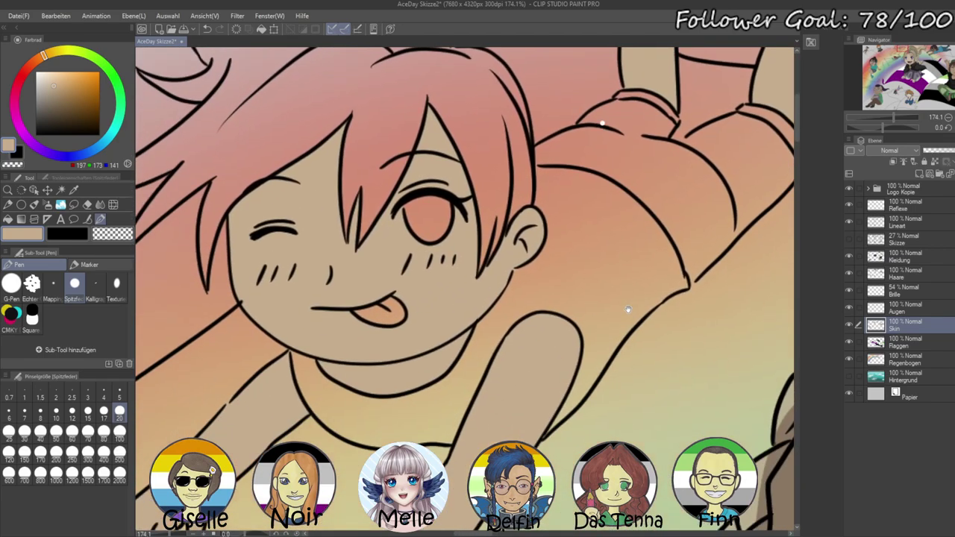
left_click_drag(628, 309, 639, 295)
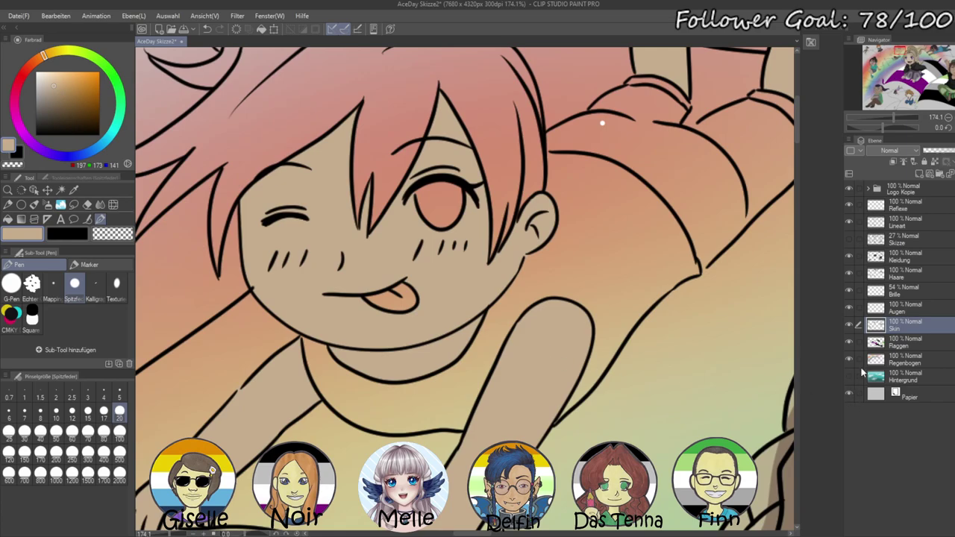
left_click(848, 376)
left_click_drag(627, 391, 711, 425)
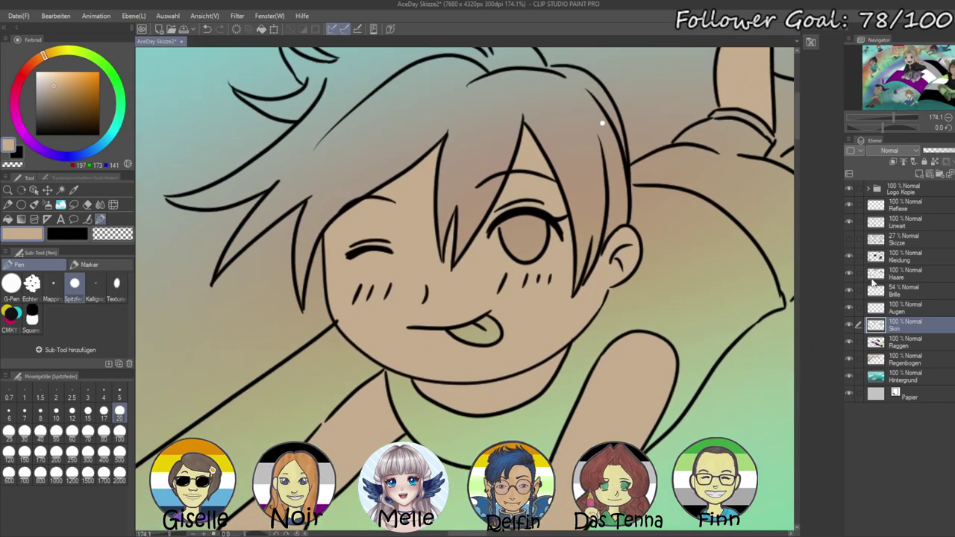
- Select the open eye's iris from the line art, fill it teal (RGB 39, 117, 137) on the Augen layer, and deselect
left_click(901, 221)
key("c")
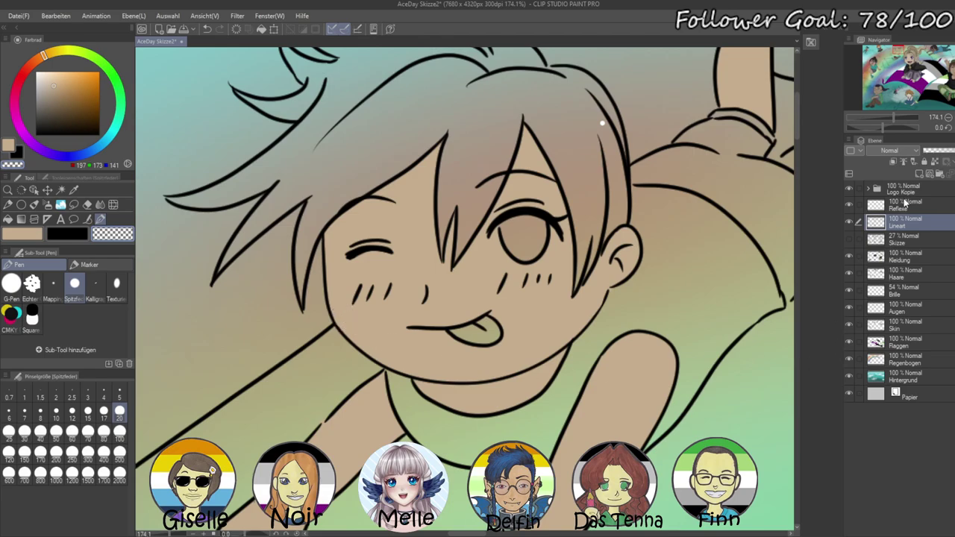
left_click(62, 191)
key("c")
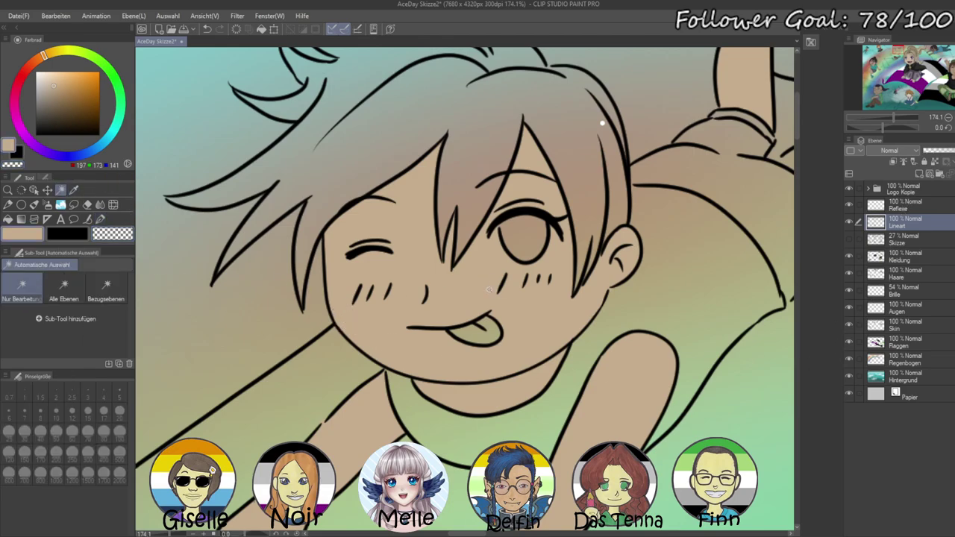
left_click(514, 238)
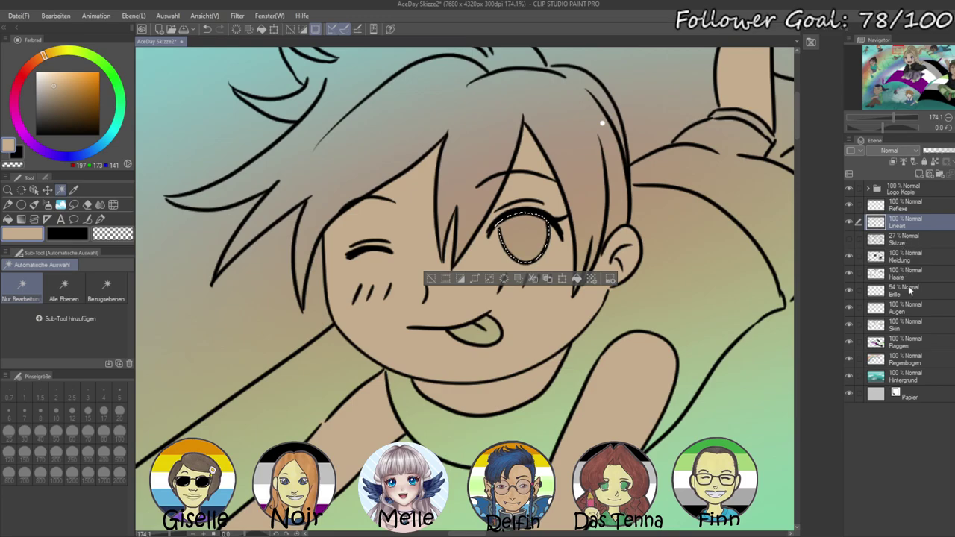
left_click(905, 308)
left_click(107, 139)
left_click(81, 100)
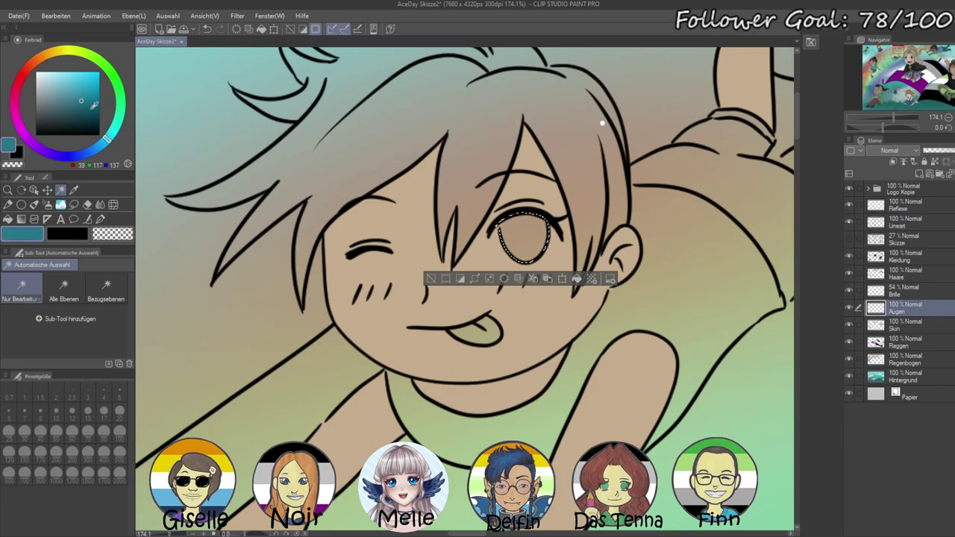
key("alt+BackSpace")
key("ctrl+d")
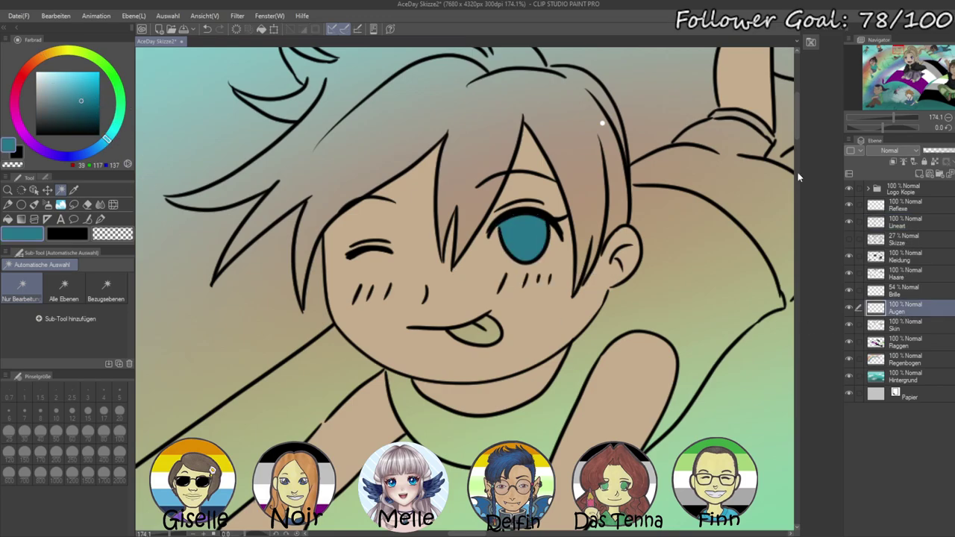
- Paint two white highlights on the iris on the Reflexe layer and the white of the eye around it on the Skin layer
left_click(905, 206)
left_click(35, 72)
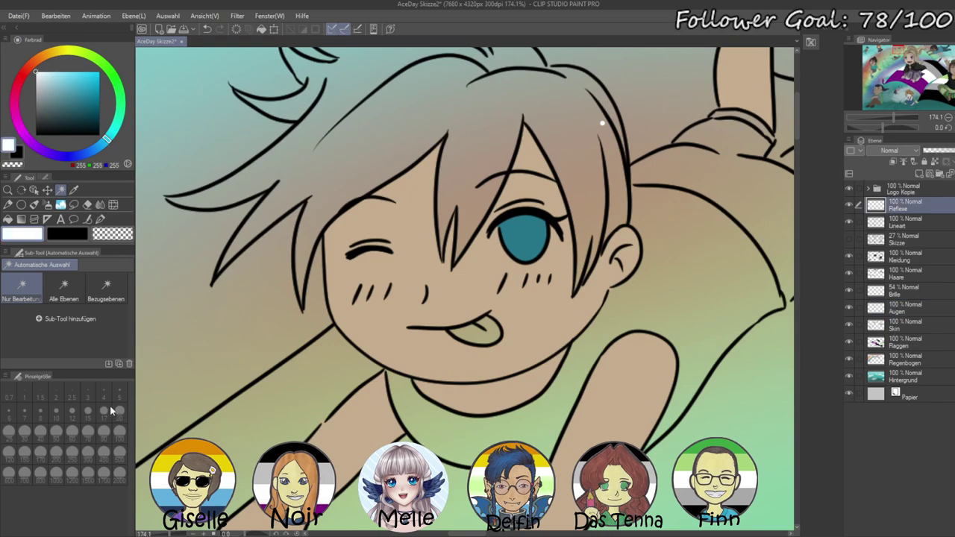
left_click(100, 219)
left_click_drag(527, 229, 539, 227)
left_click(510, 253)
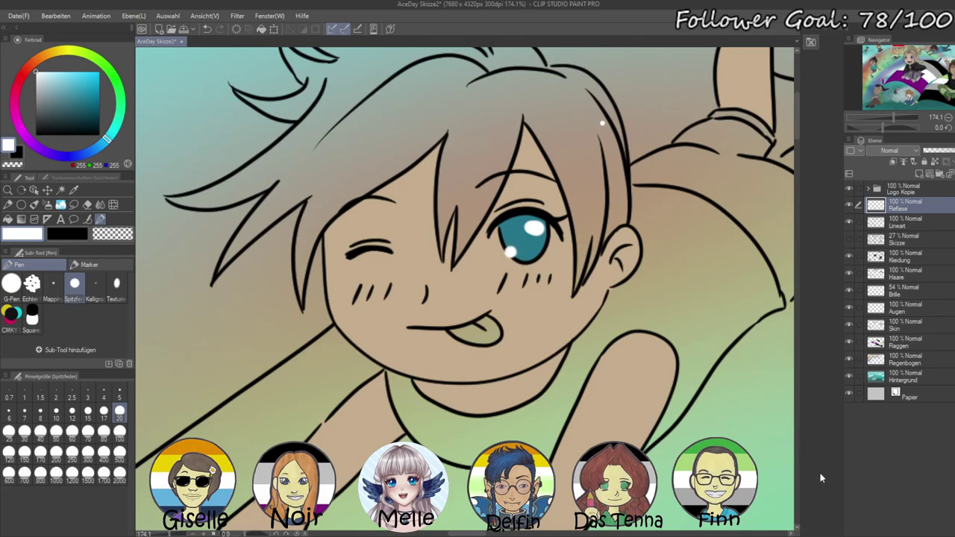
left_click(904, 327)
mouse_move(501, 232)
left_mouse_down()
mouse_move(516, 260)
mouse_move(539, 253)
mouse_move(545, 222)
left_mouse_up()
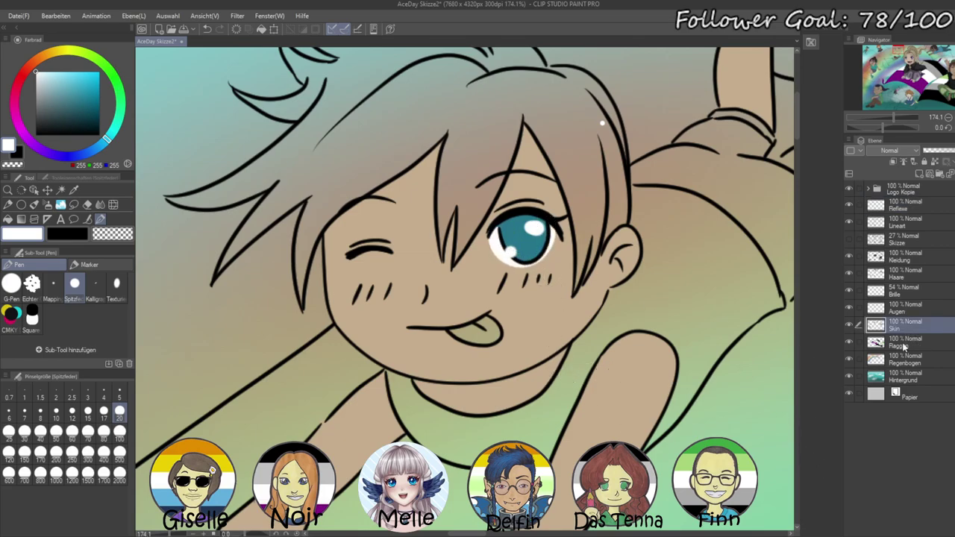
- Paint the tongue dusty pink (RGB 203, 150, 141) with the pen on the Skin layer, undoing the stray last stroke
left_click_drag(894, 118, 898, 117)
mouse_move(24, 80)
left_mouse_down()
mouse_move(19, 123)
mouse_move(26, 69)
mouse_move(56, 84)
left_mouse_up()
left_click(57, 77)
mouse_move(476, 352)
left_mouse_down()
mouse_move(510, 367)
mouse_move(500, 350)
mouse_move(484, 354)
mouse_move(499, 347)
mouse_move(504, 359)
mouse_move(474, 355)
left_mouse_up()
key("ctrl+z")
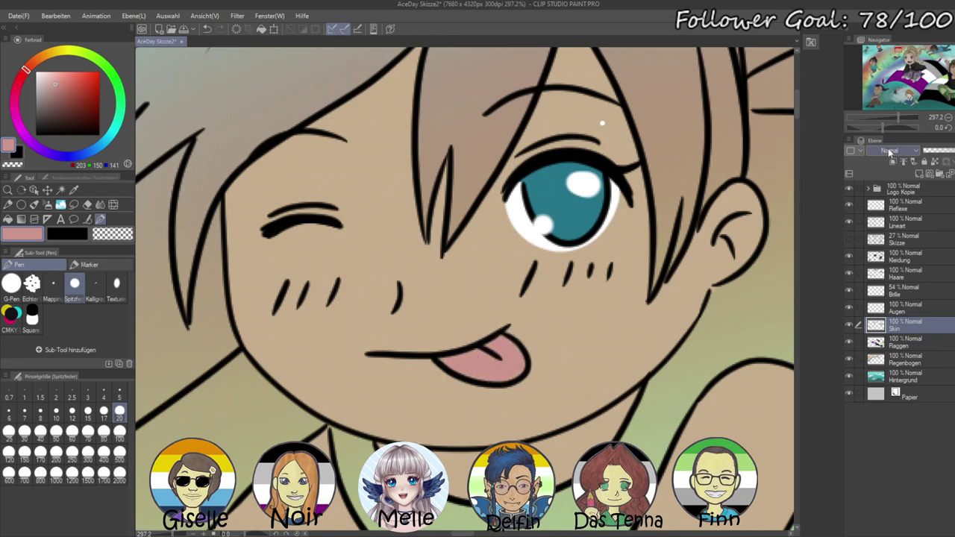
- Select the winking figure's hair from the line art and fill it sandy beige (RGB 185, 163, 135) on the Kleidung layer
left_click_drag(897, 118, 887, 117)
left_click(905, 221)
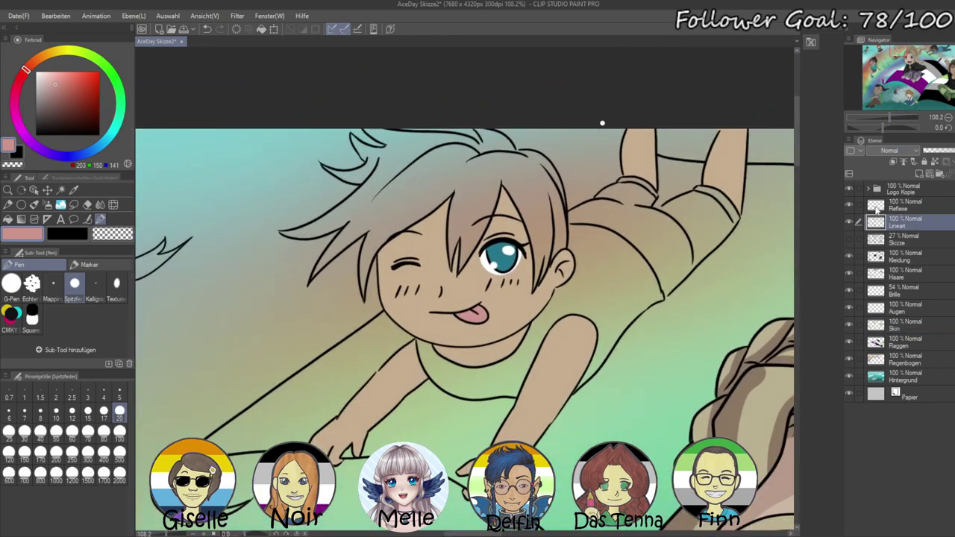
left_click(61, 189)
left_click(418, 190)
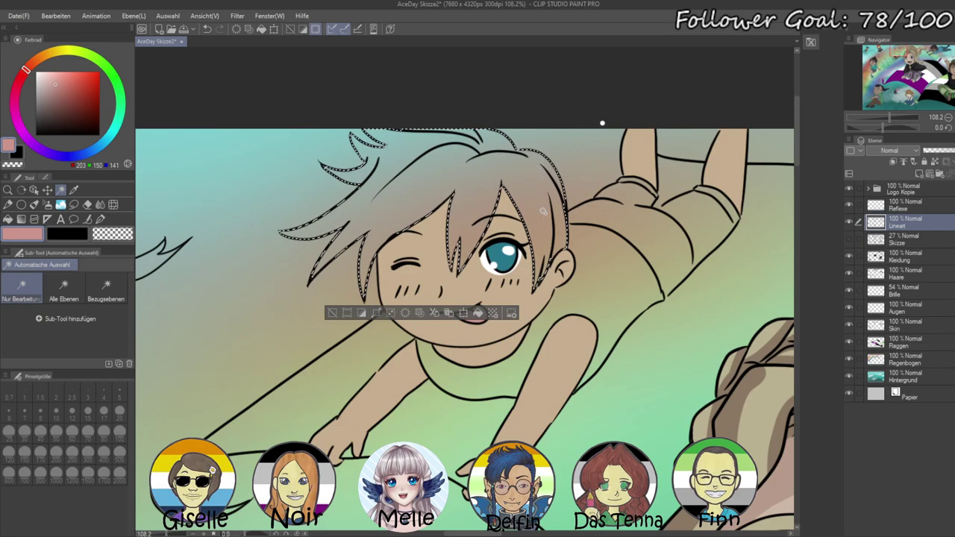
left_click_drag(886, 117, 889, 118)
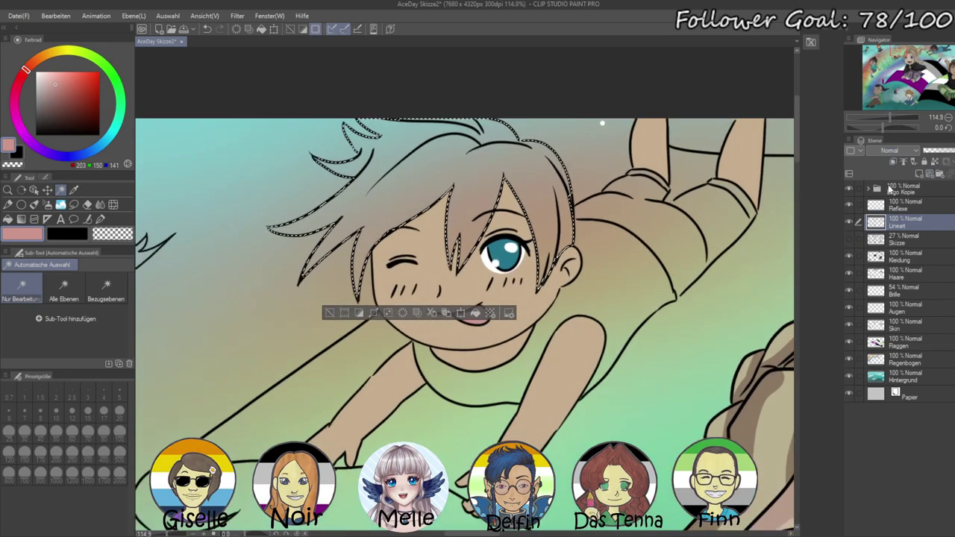
left_click(899, 258)
left_click_drag(671, 246, 677, 294)
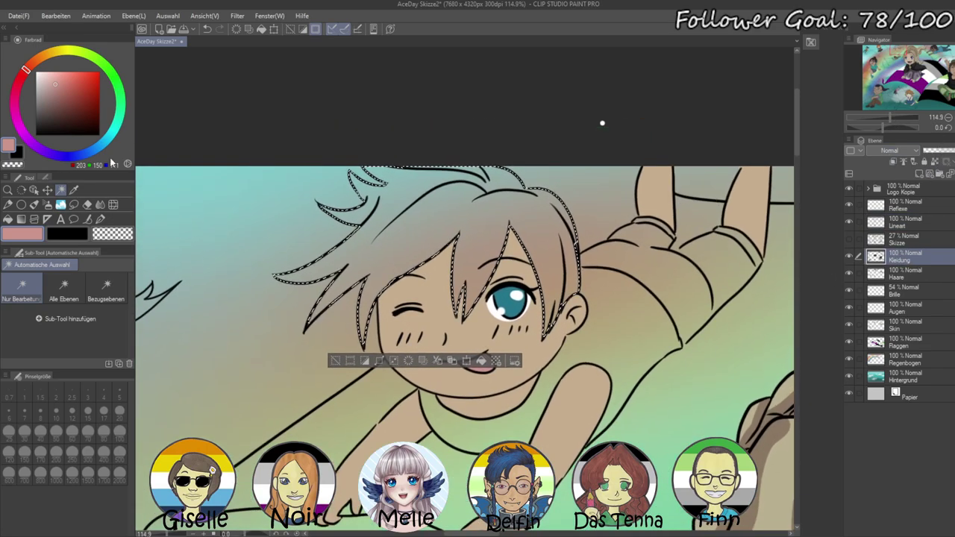
left_click(79, 110)
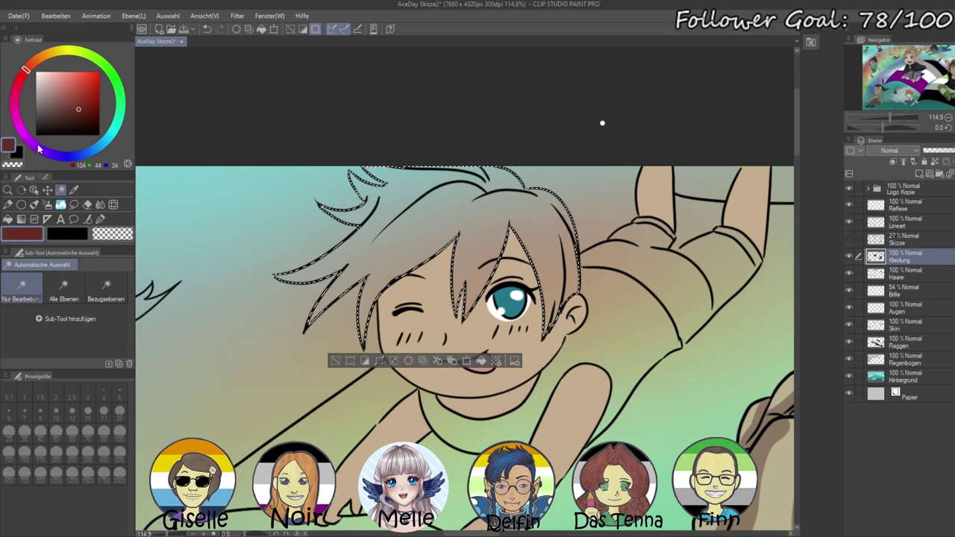
left_click(45, 57)
left_click(54, 89)
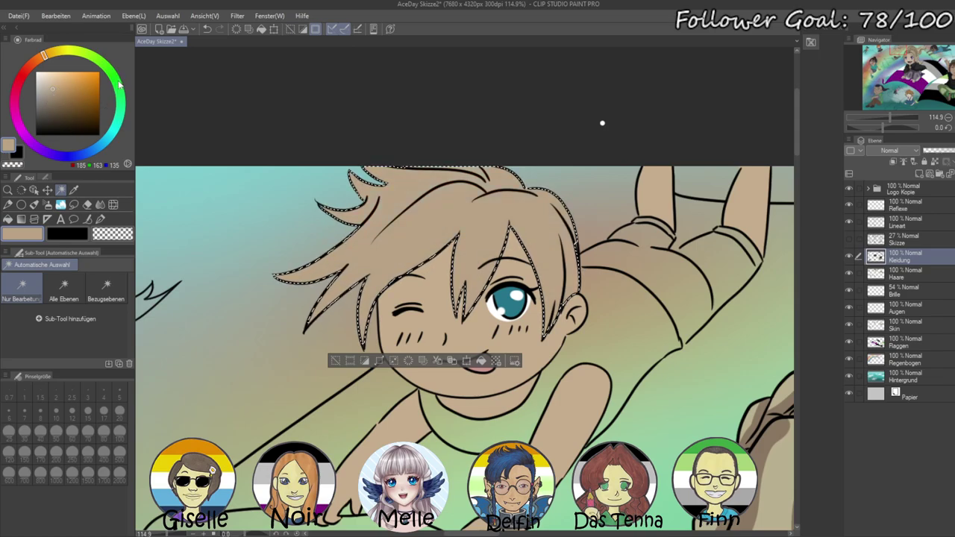
- Airbrush the swept-out hair tips mauve (RGB 183, 135, 185) with the soft airbrush at size 100
left_click(119, 88)
left_click(26, 132)
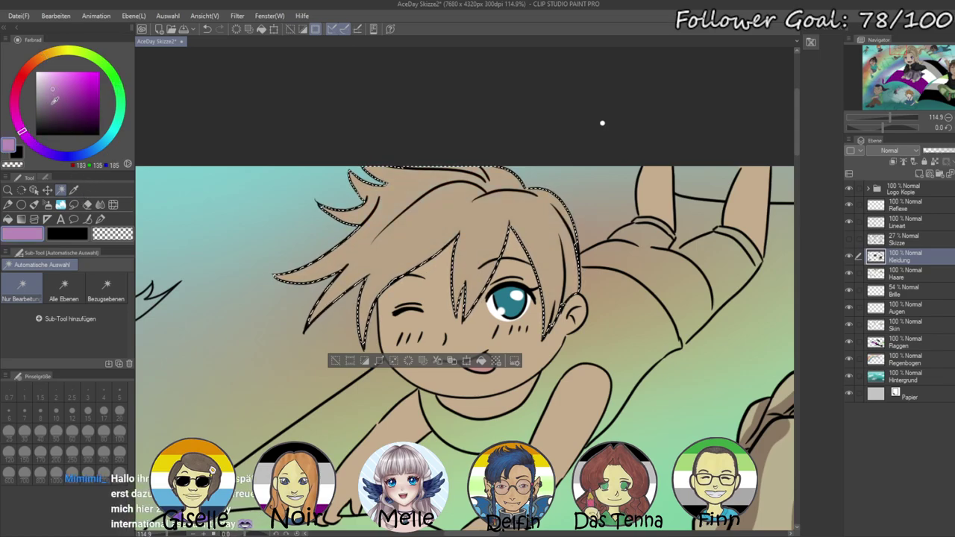
left_click(48, 205)
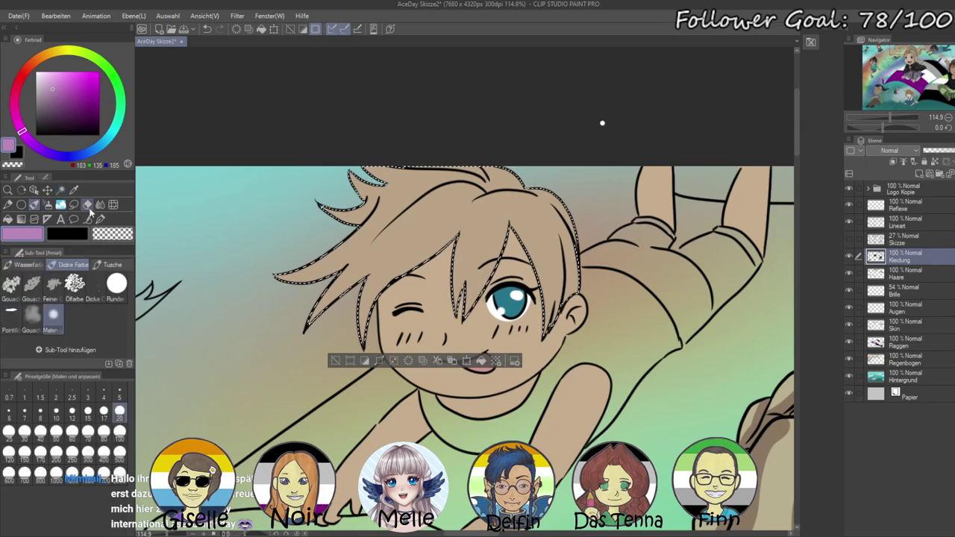
left_click(47, 204)
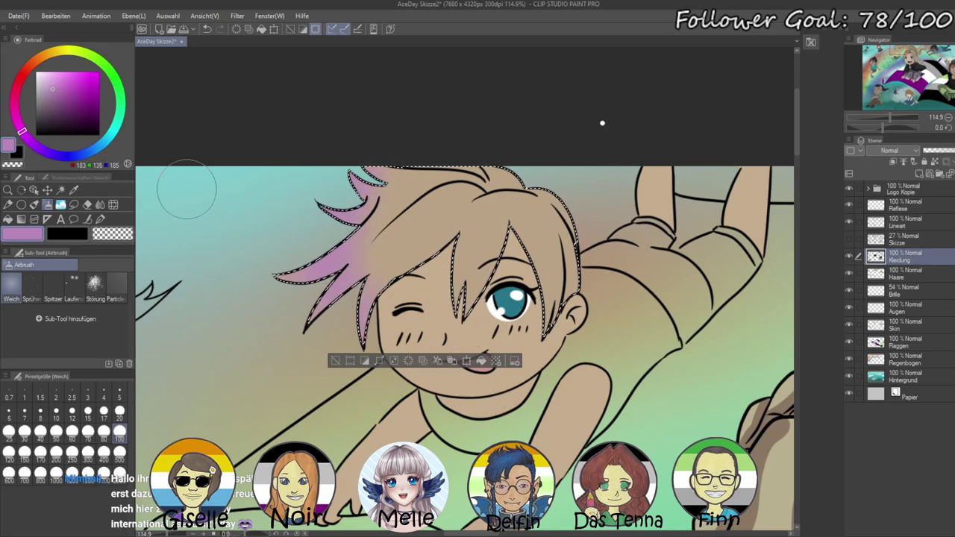
- Airbrush the winking figure's fringe tips mint green (RGB 135, 185, 163) and clear the hair selection
left_click(103, 141)
left_click_drag(128, 120, 122, 106)
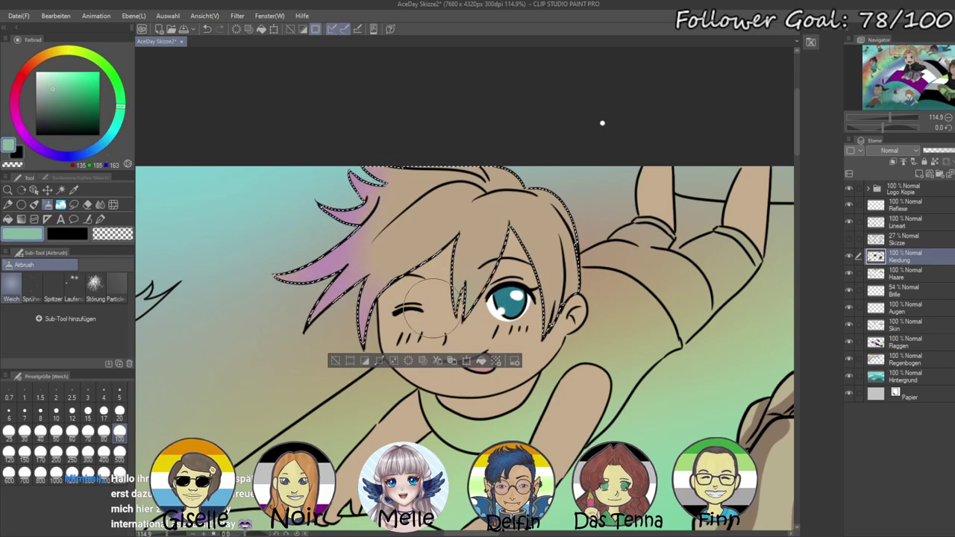
left_click_drag(546, 279, 530, 222)
key("ctrl+d")
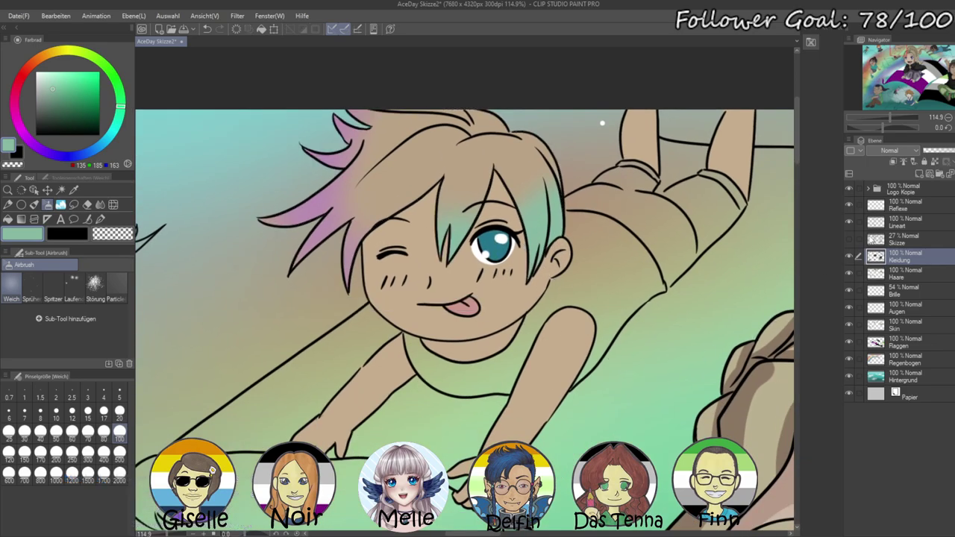
- Select the winking figure's tank top from the Lineart layer and fill it green (RGB 63, 176, 126) on the Kleidung layer
left_click(902, 209)
left_click(896, 225)
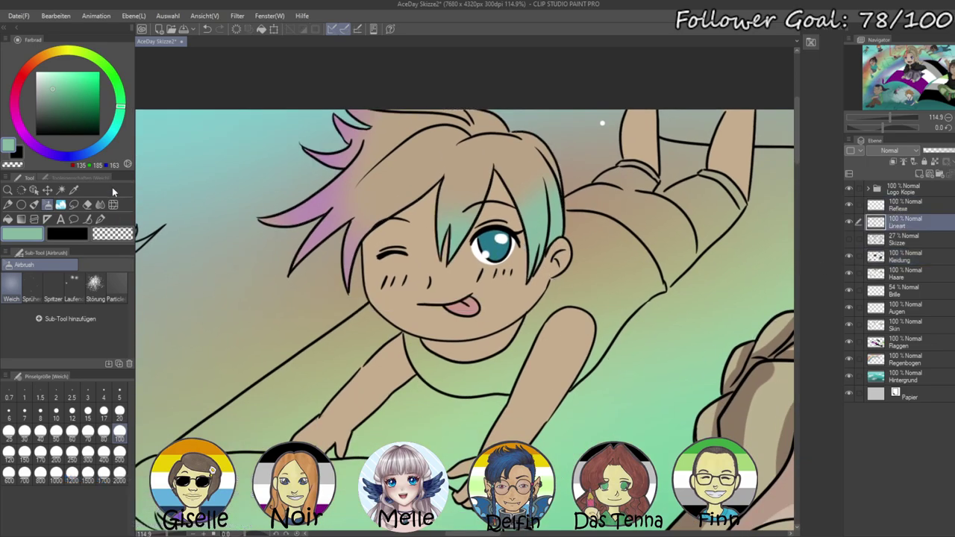
left_click(61, 190)
left_click(579, 284)
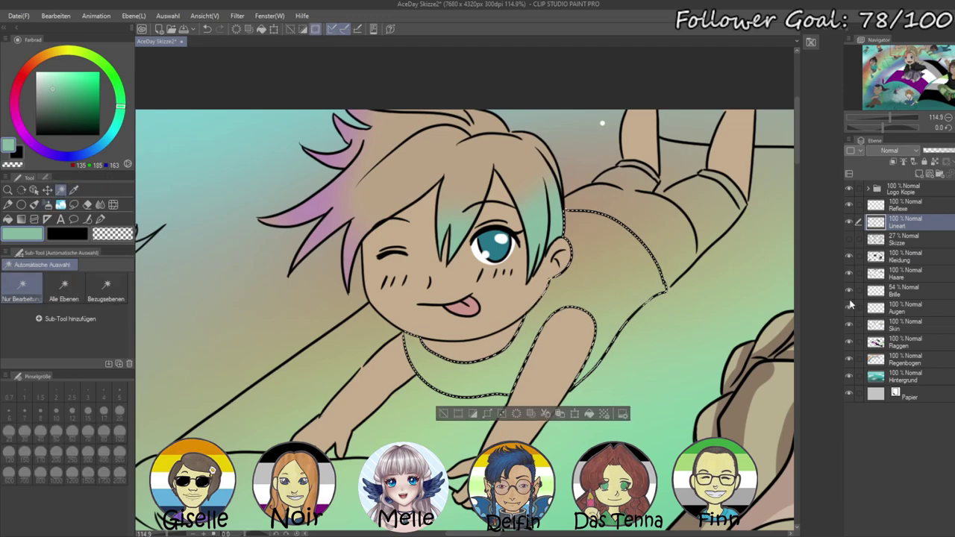
left_click(896, 257)
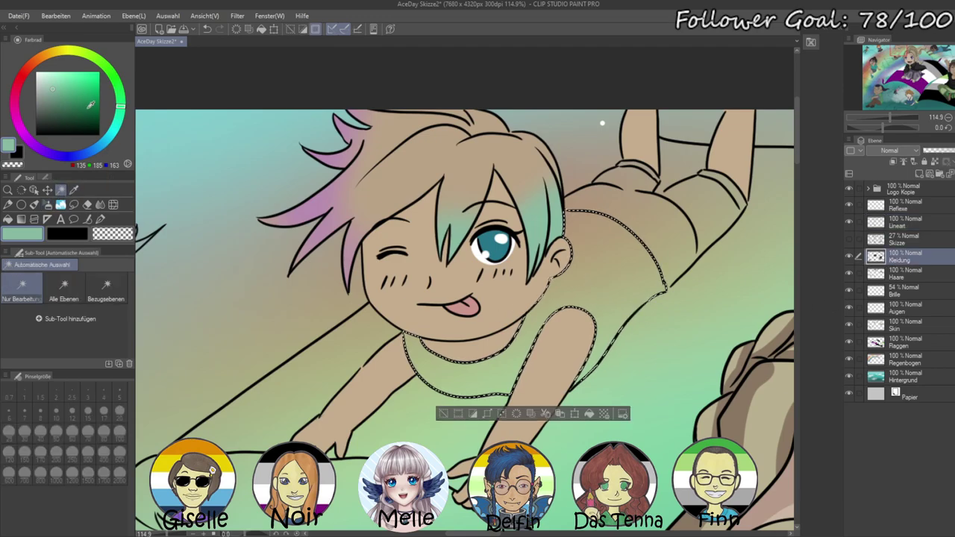
left_click(86, 107)
key("alt+BackSpace")
left_click(76, 90)
key("alt+BackSpace")
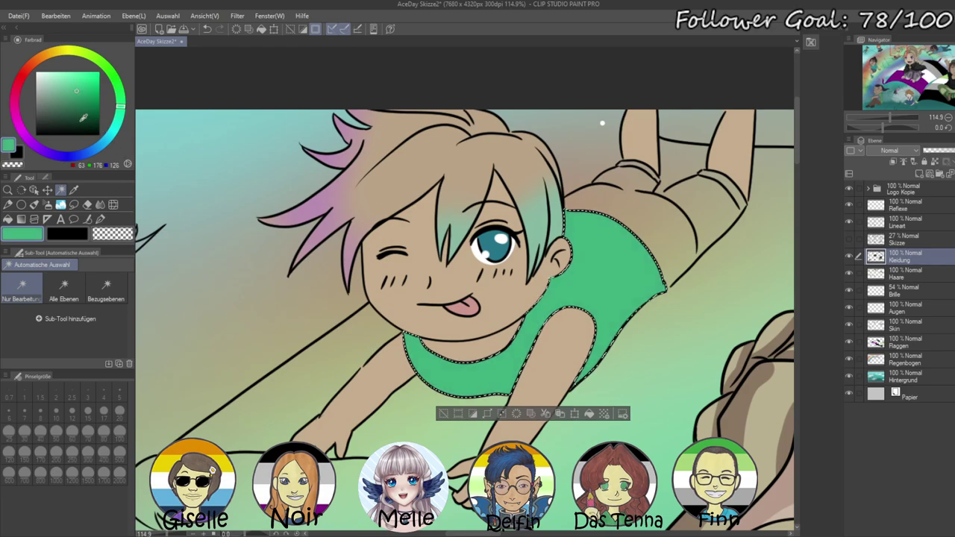
key("ctrl+d")
- Select the winking figure's shorts, including the cuffs, from the Lineart layer
left_click_drag(681, 252, 514, 248)
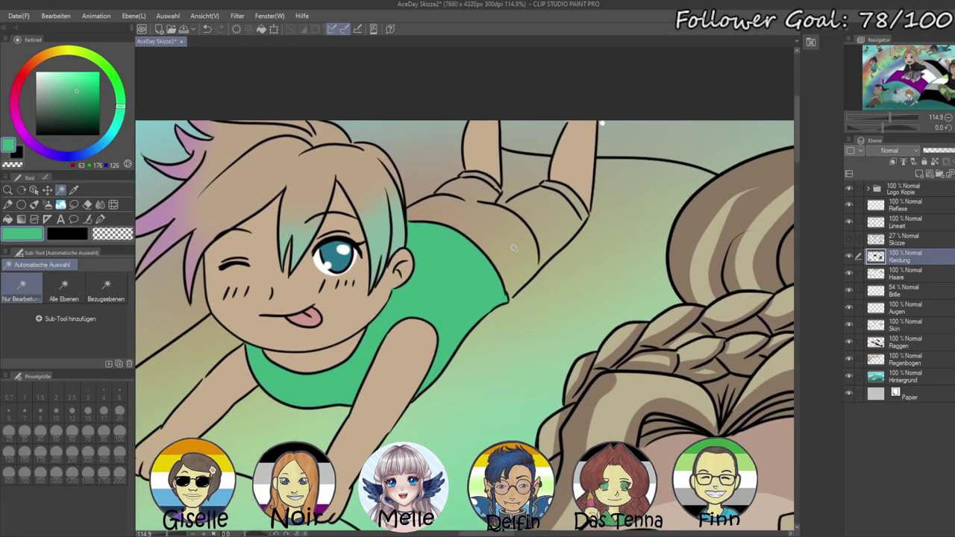
left_click(869, 222)
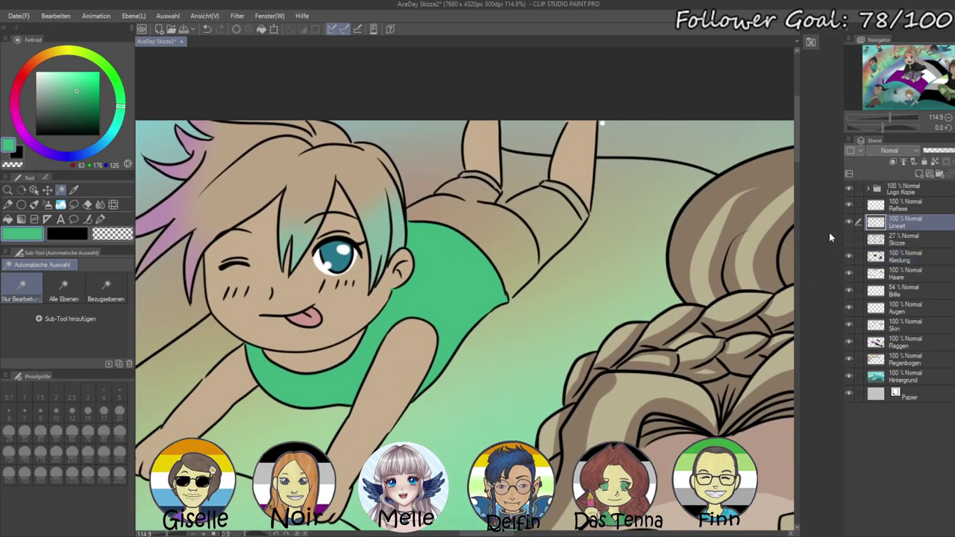
left_click(497, 215)
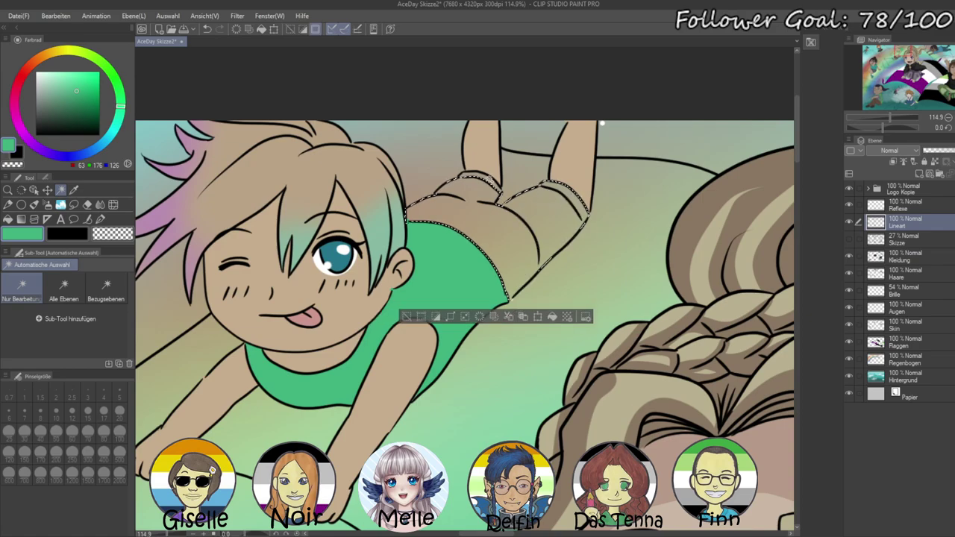
left_click(40, 113)
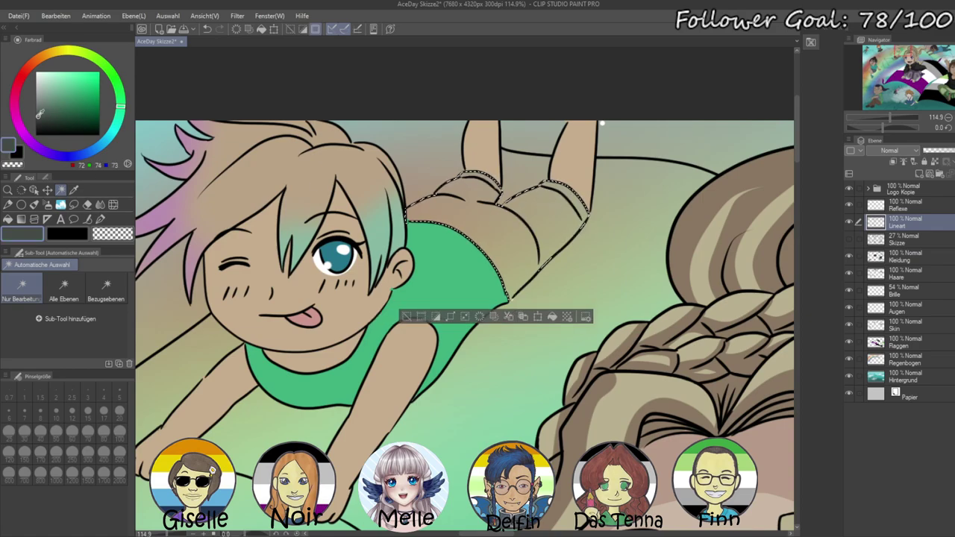
key("ctrl+t")
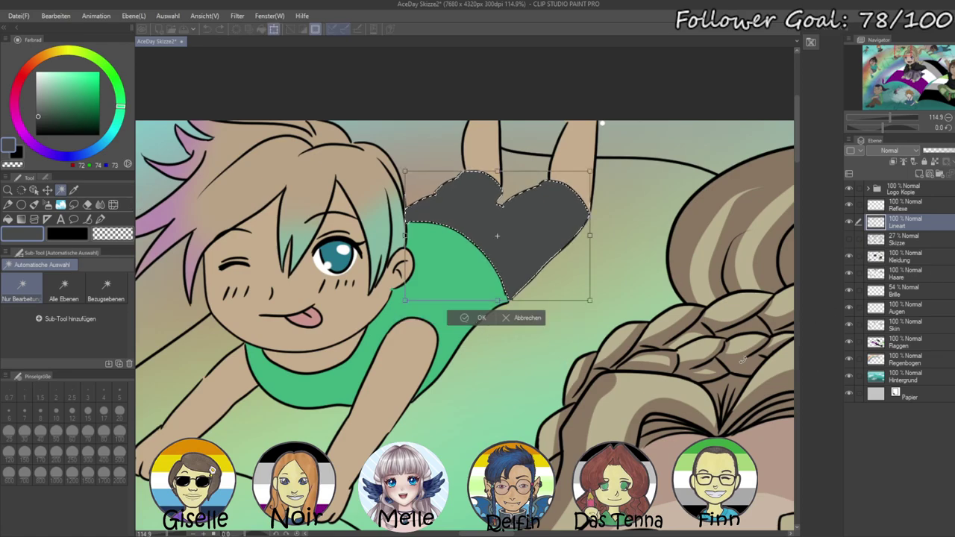
left_click(529, 318)
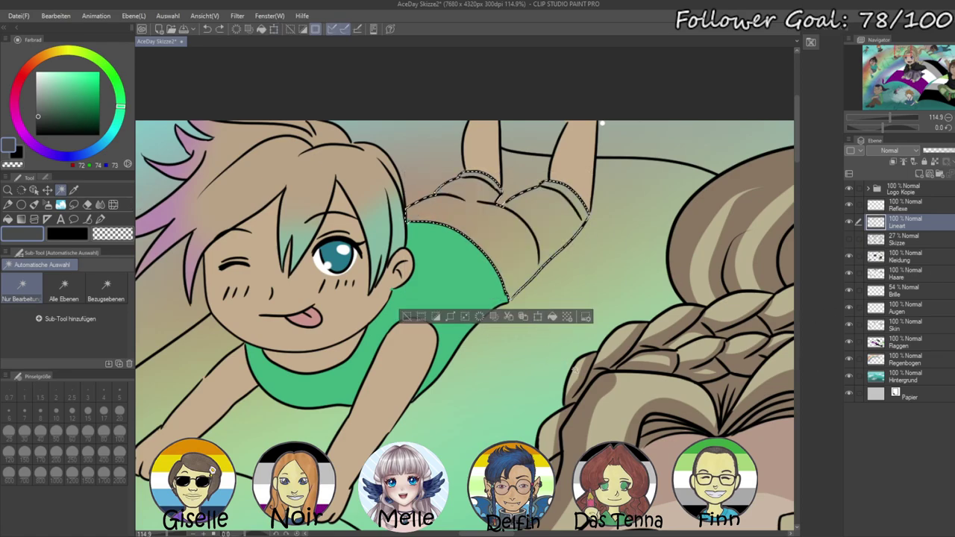
- Fill the selected shorts dark grey (RGB 45, 45, 45) on the Kleidung layer and clear the selection
left_click(895, 258)
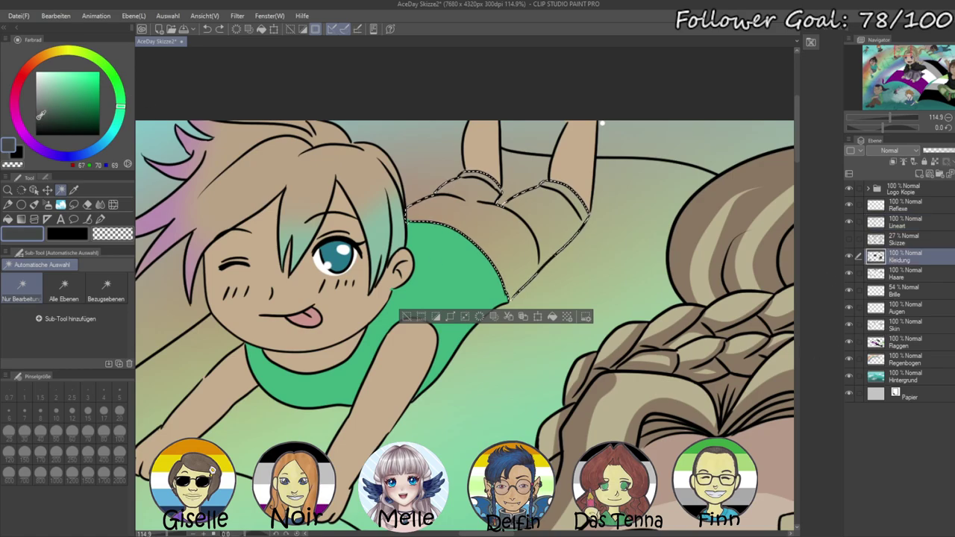
left_click(38, 122)
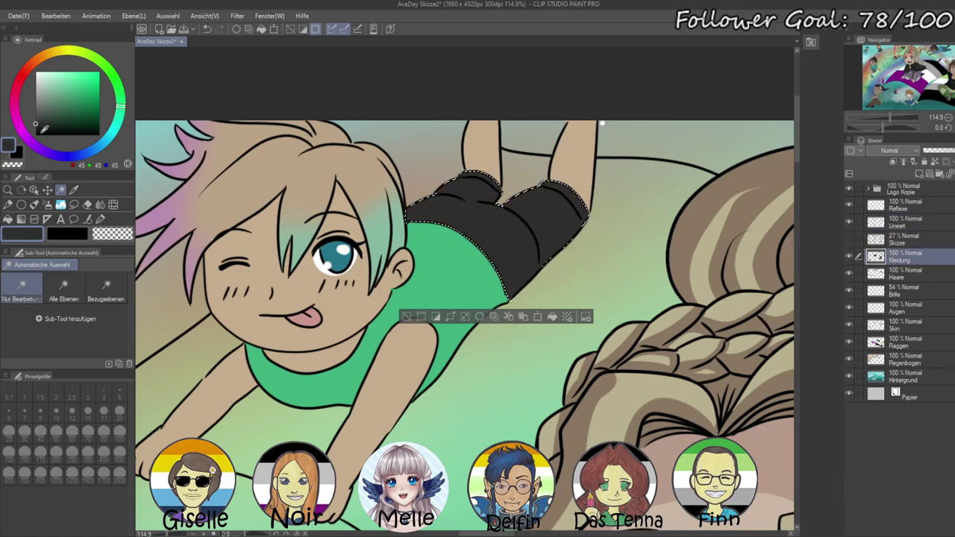
key("ctrl+d")
- Select the face, neck, raised arm and legs of the lying long-haired figure from the Lineart layer
left_click_drag(517, 293, 552, 275)
left_click_drag(490, 323, 593, 296)
left_click_drag(892, 120, 879, 117)
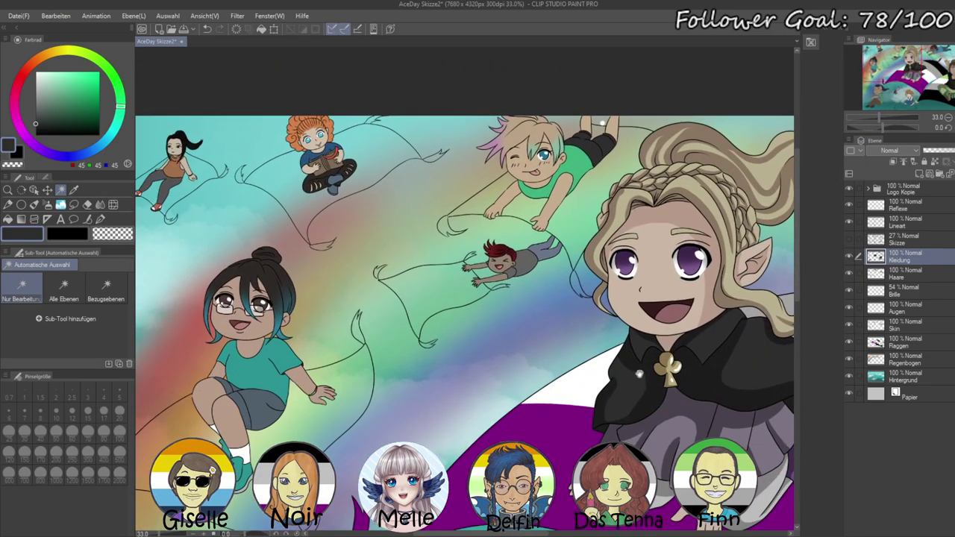
left_click_drag(639, 374, 484, 408)
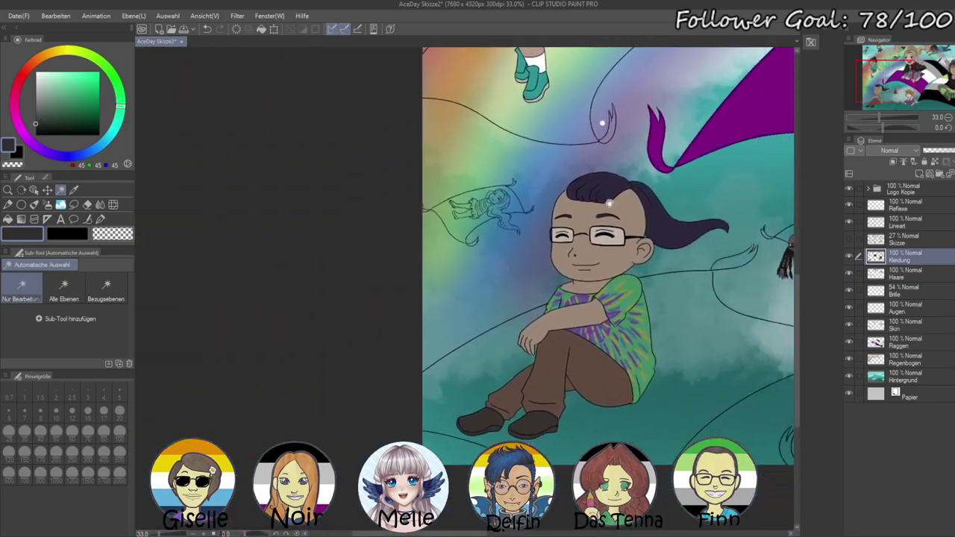
left_click_drag(884, 118, 895, 118)
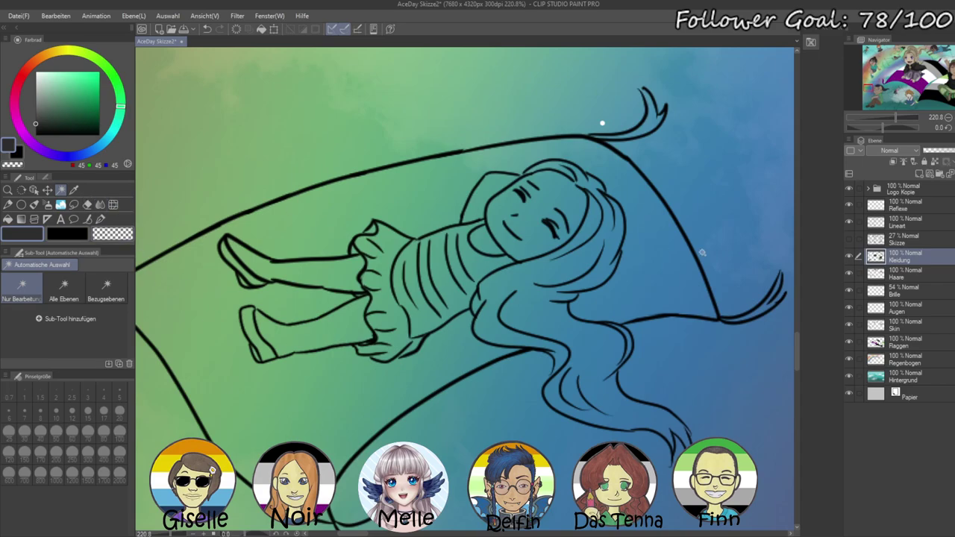
left_click(880, 222)
left_click(532, 232)
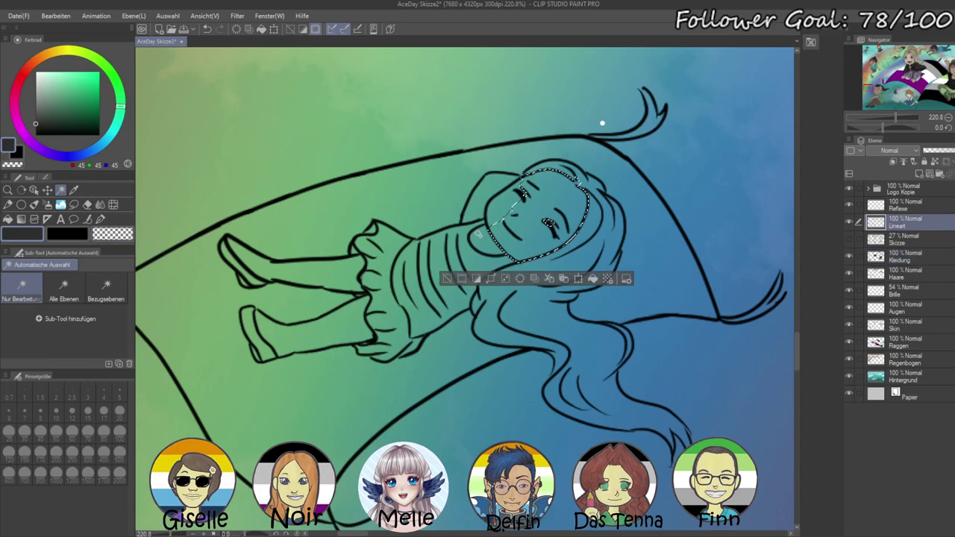
left_click(363, 300, "shift")
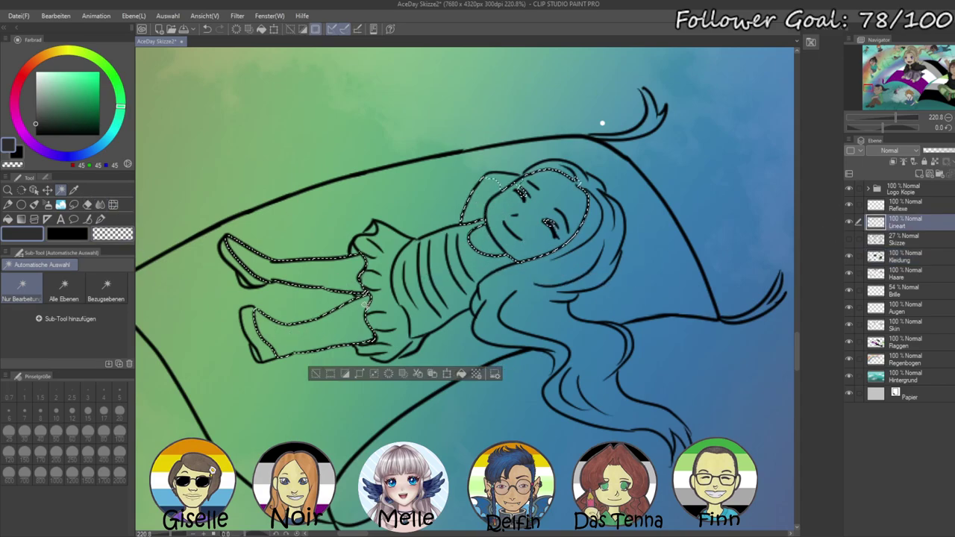
- Fill the lying figure's selected skin areas brown (RGB 114, 96, 79) on the Skin layer and clear the selection
left_click(908, 256)
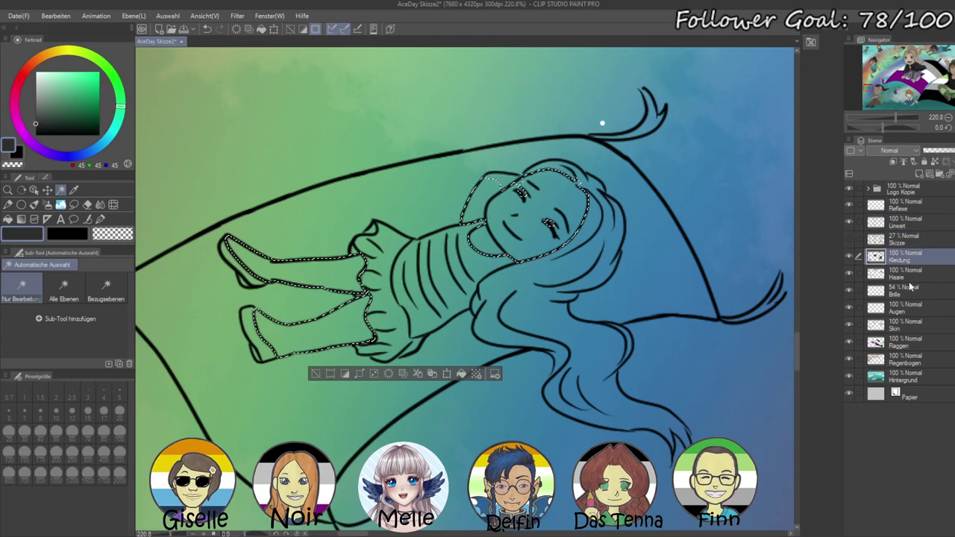
left_click(913, 325)
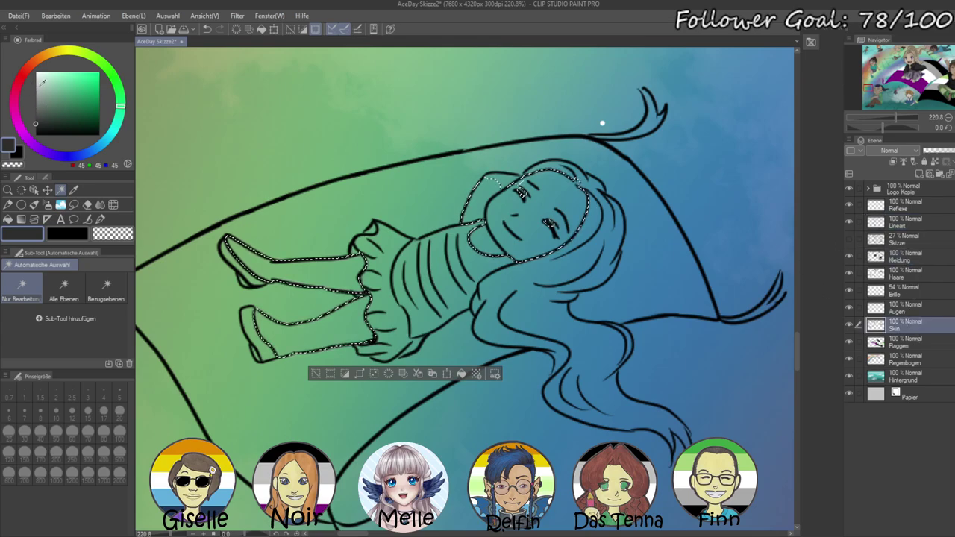
left_click(48, 54)
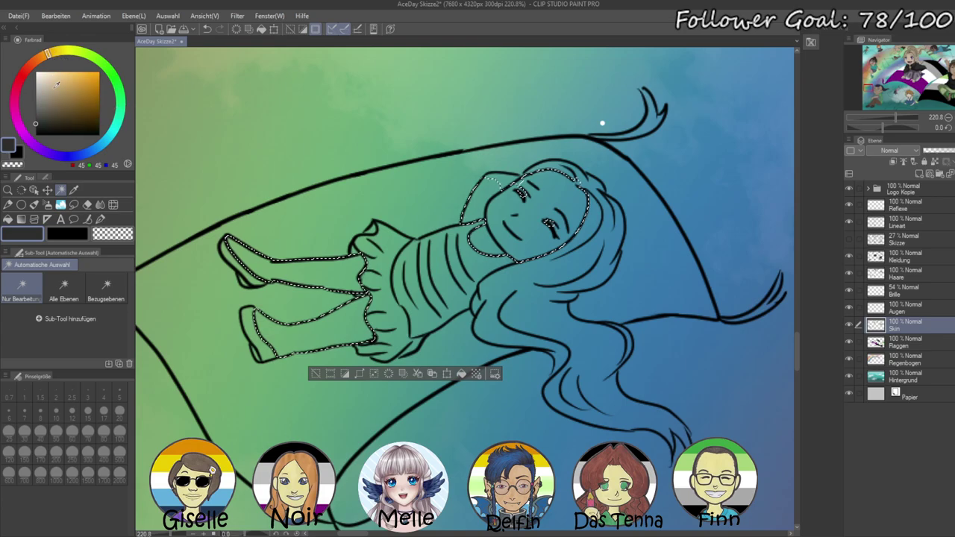
left_click(51, 88)
key("alt+Delete")
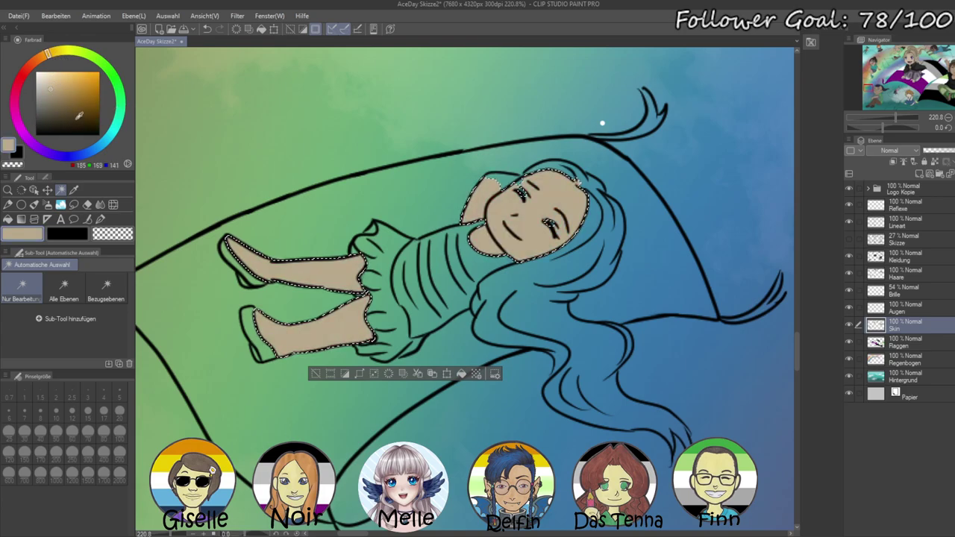
left_click(53, 103)
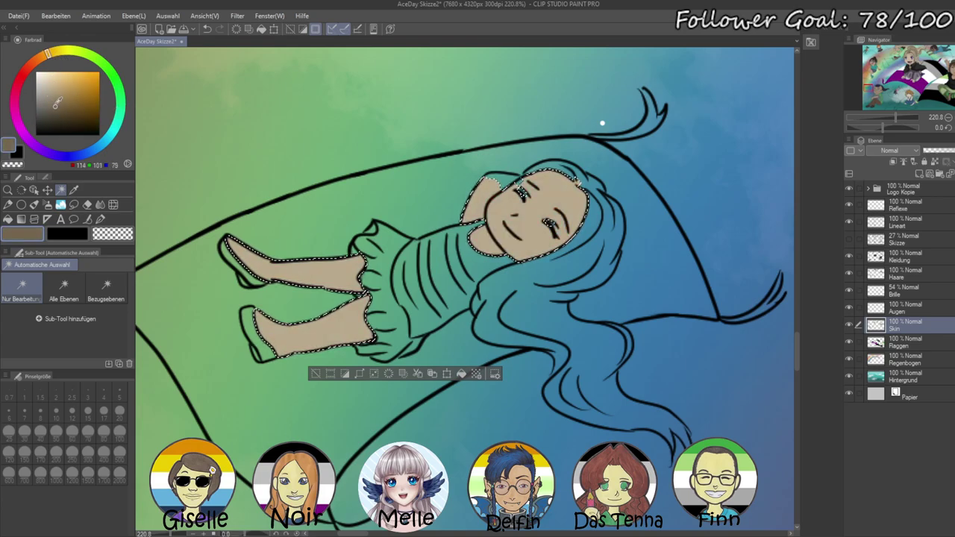
left_click(42, 57)
key("alt+BackSpace")
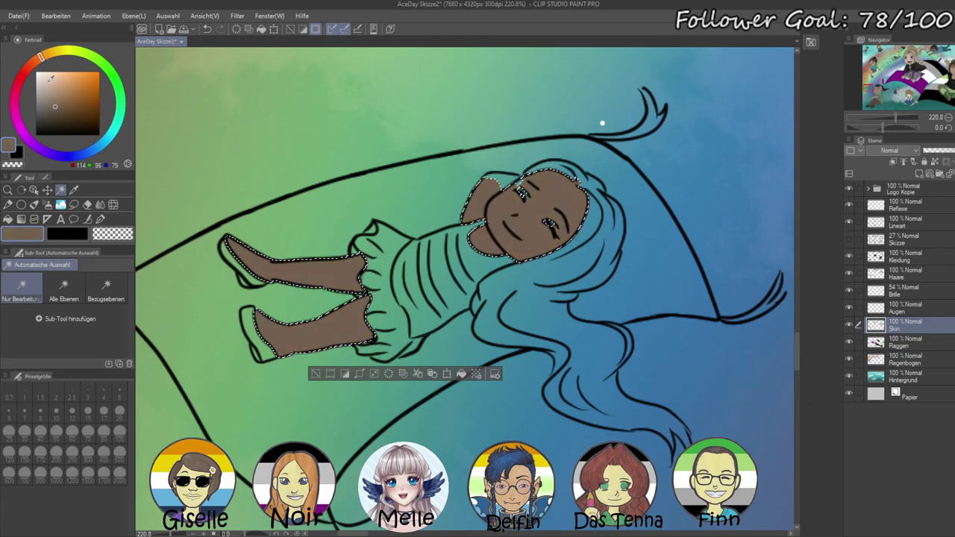
key("ctrl+d")
- Paint over the unfilled part of the raised arm in the same brown with the pen on the Skin layer
mouse_move(882, 127)
left_mouse_down()
mouse_move(870, 128)
mouse_move(896, 117)
left_mouse_up()
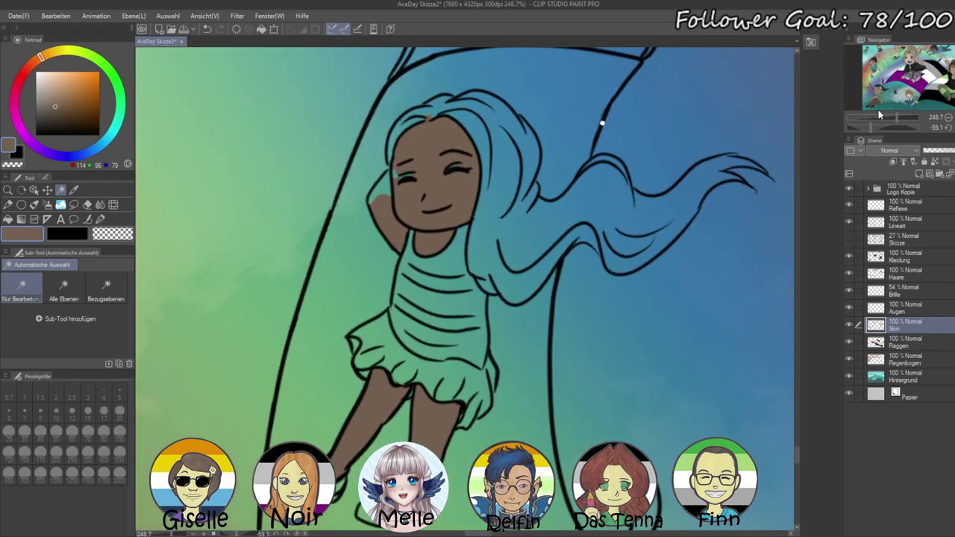
left_click_drag(598, 147, 609, 222)
left_click(100, 219)
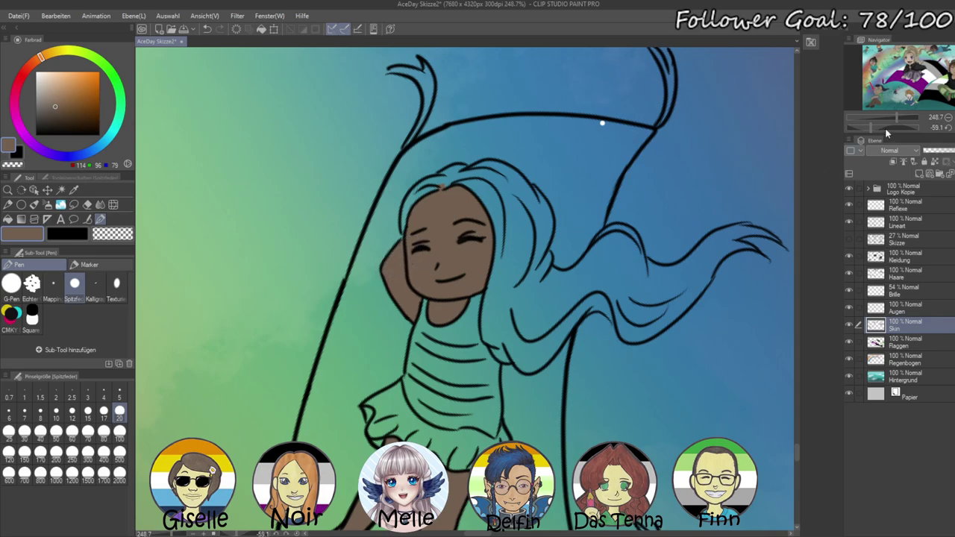
left_click(952, 128)
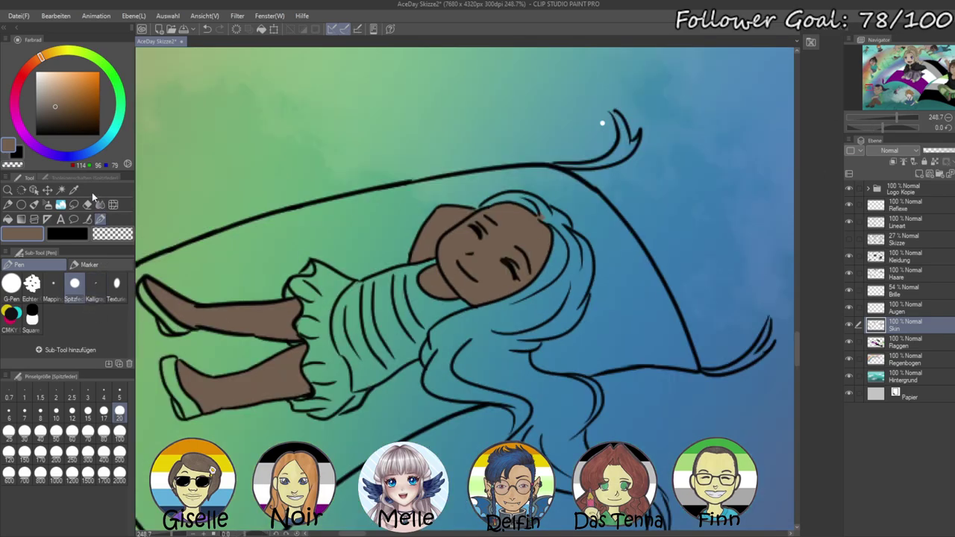
- Select the lying figure's long hair and the strands above the forehead from the Lineart layer
left_click(61, 192)
left_click(895, 223)
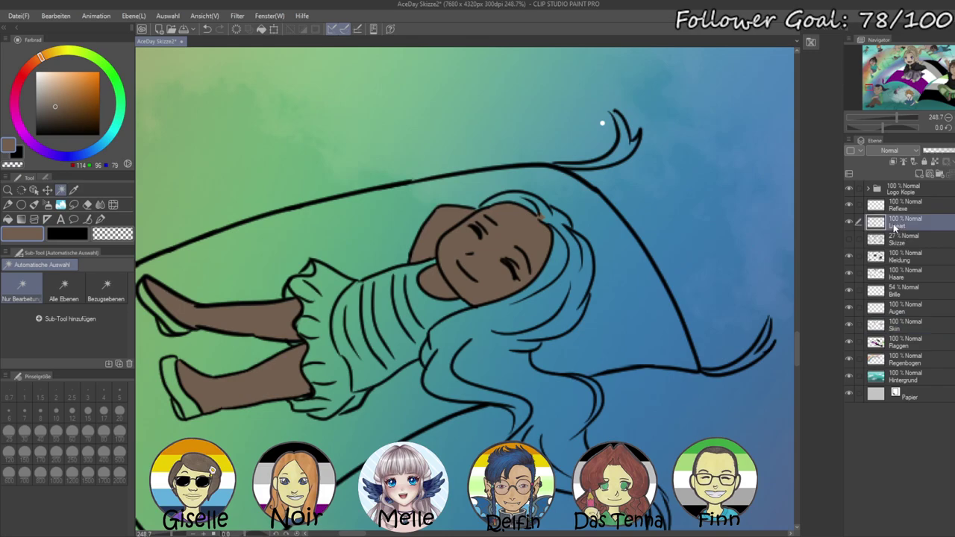
left_click(477, 394)
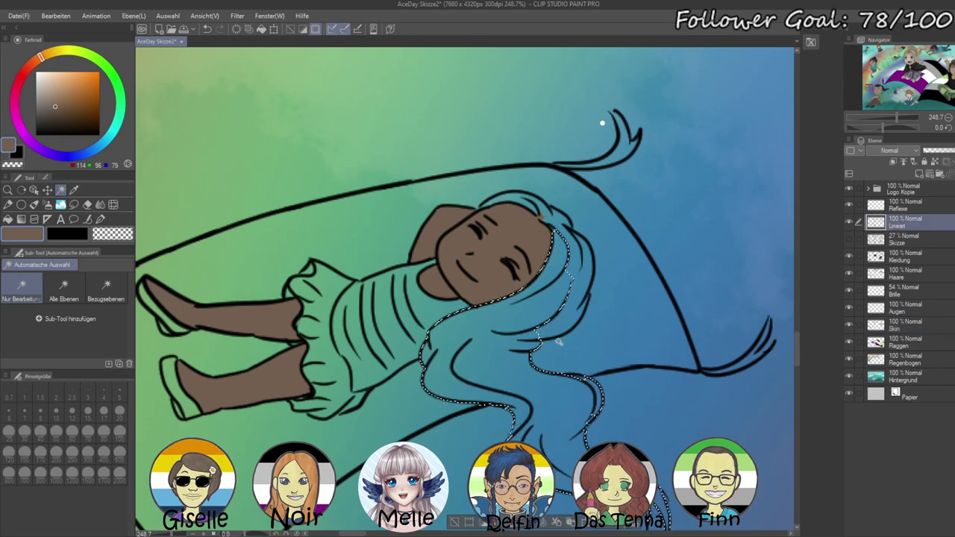
left_click(515, 196, "shift")
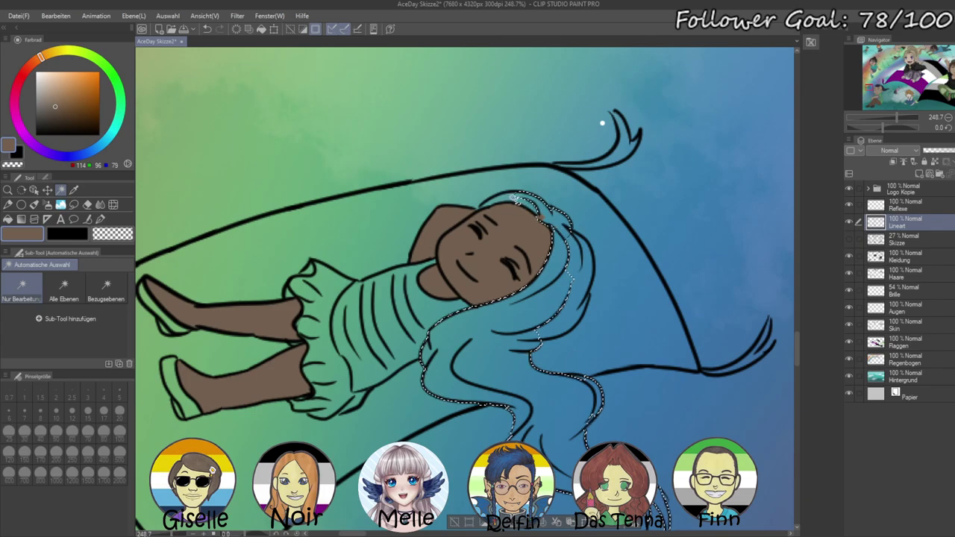
left_click(523, 205, "shift")
- Fill the selected hair dark brown (RGB 70, 47, 33) on the Haare layer and paint the unfilled back section with the pen
left_click(68, 117)
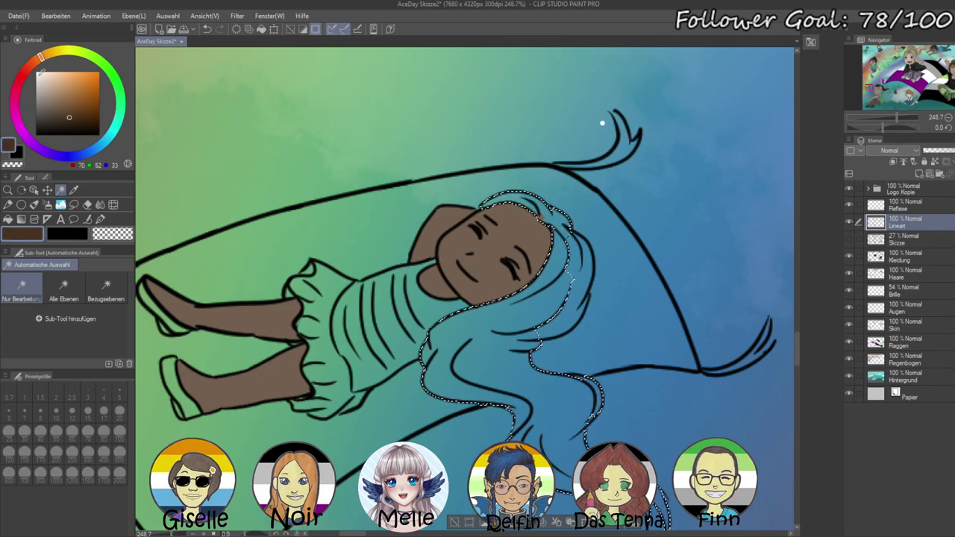
left_click(35, 61)
key("alt+Delete")
key("ctrl+z")
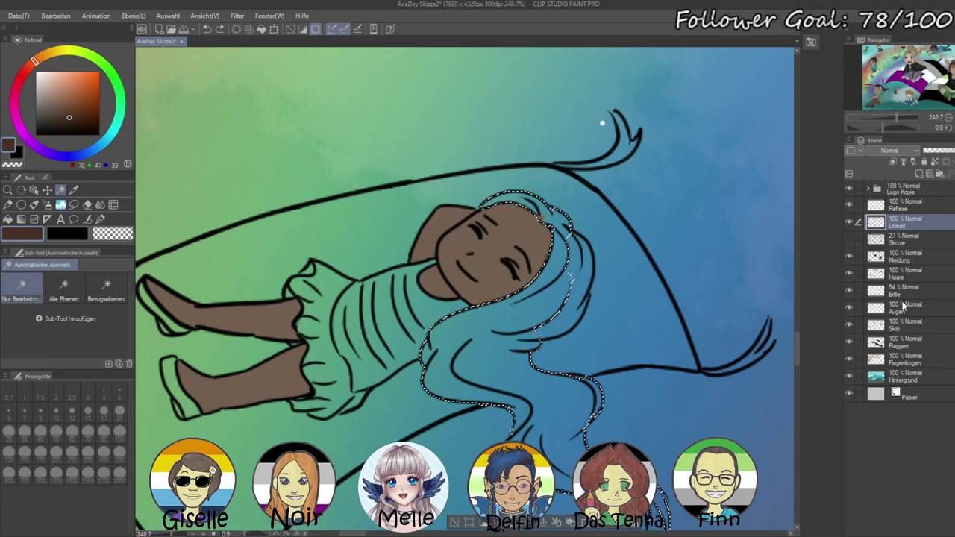
left_click(904, 273)
key("alt+BackSpace")
key("ctrl+d")
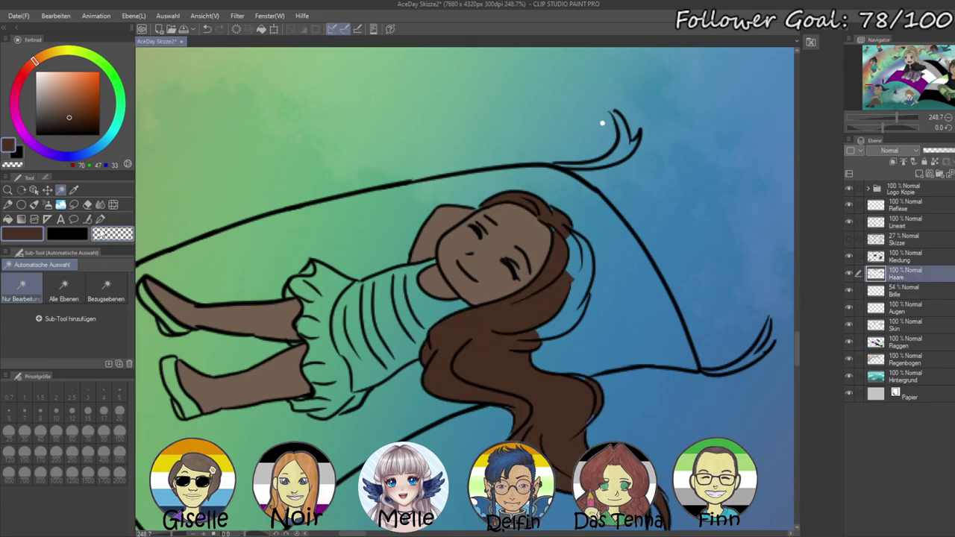
key("p")
mouse_move(563, 321)
left_mouse_down()
mouse_move(582, 281)
mouse_move(578, 290)
mouse_move(567, 236)
mouse_move(581, 264)
mouse_move(548, 257)
left_mouse_up()
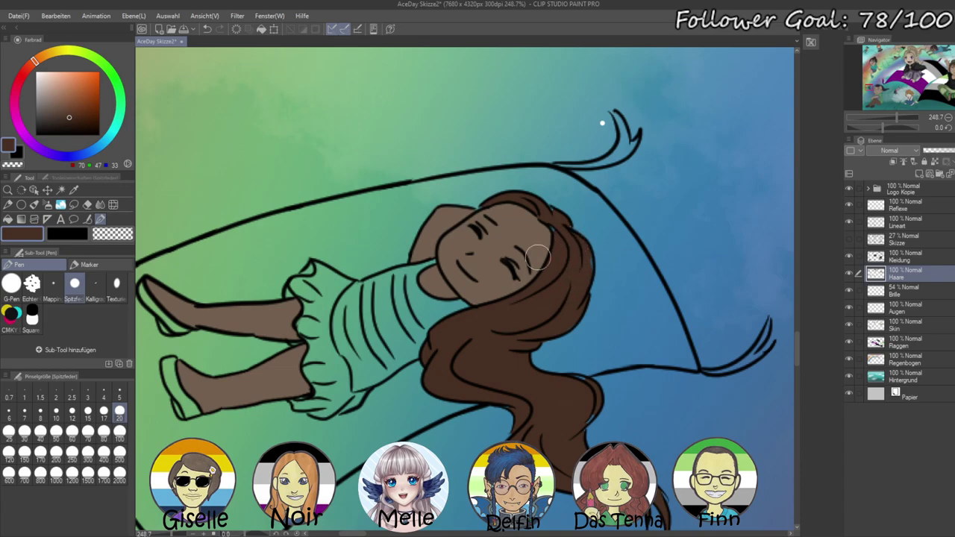
- Airbrush the lower lengths of the lying figure's long hair beige (RGB 176, 167, 123) with the Weich airbrush on the Haare layer
left_click(88, 411)
left_click(119, 391)
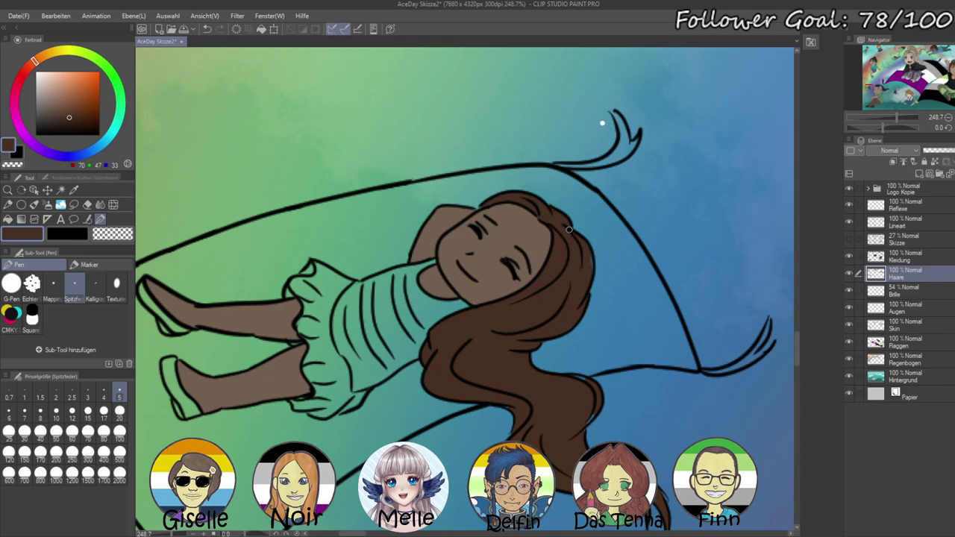
left_click_drag(530, 373, 495, 275)
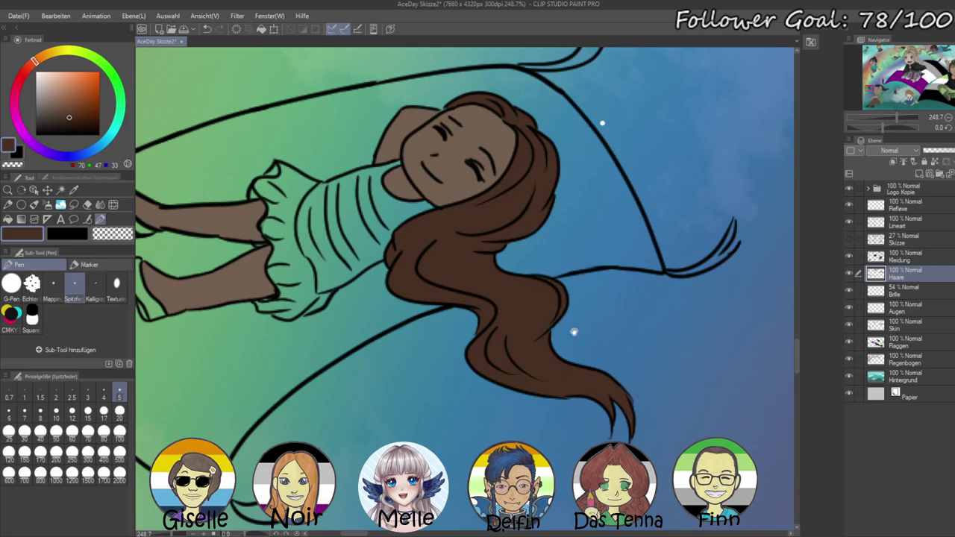
left_click_drag(578, 342, 593, 384)
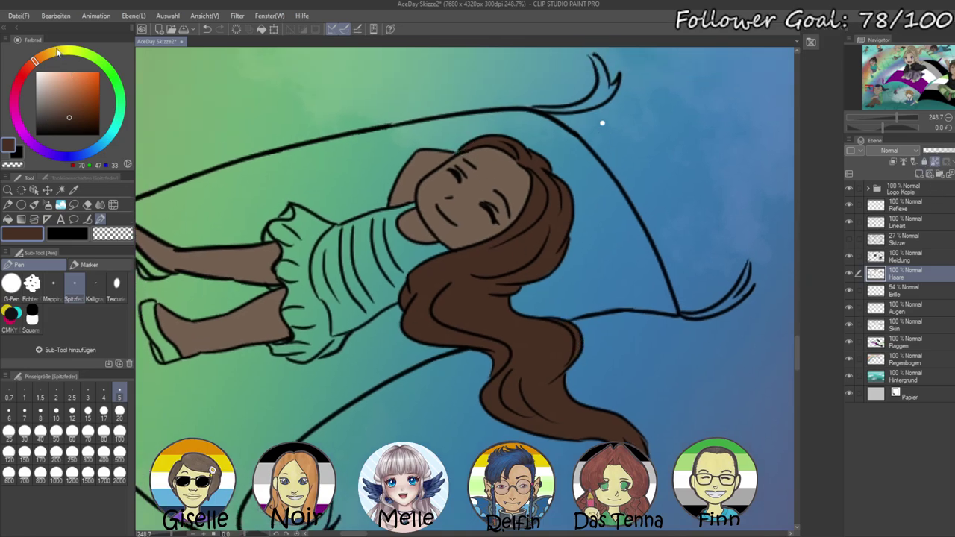
left_click(58, 52)
left_click(54, 90)
left_click(47, 204)
mouse_move(574, 358)
left_mouse_down()
mouse_move(613, 411)
mouse_move(533, 309)
mouse_move(649, 471)
mouse_move(643, 448)
left_mouse_up()
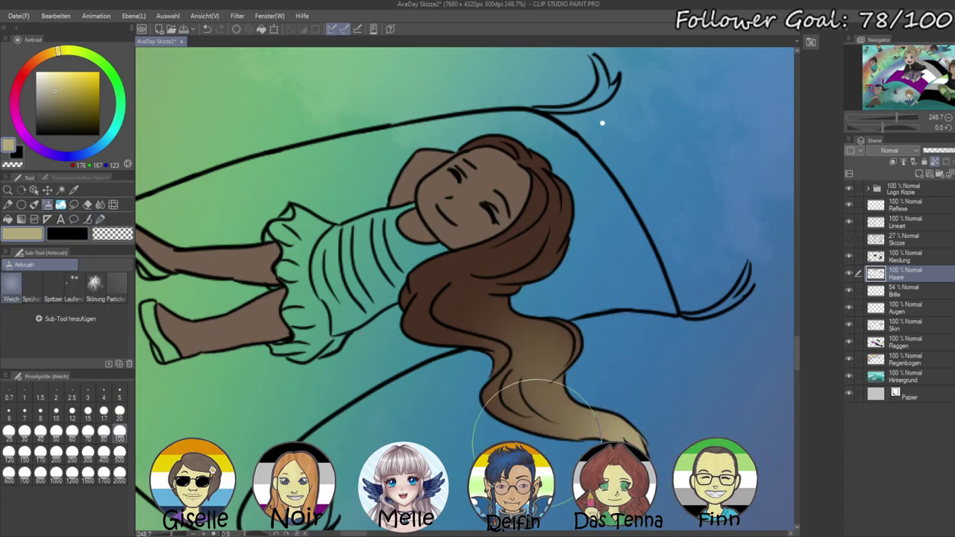
- Select all parts of the lying figure's sleeveless top from the Lineart layer with the automatic selection
left_click_drag(474, 388, 606, 402)
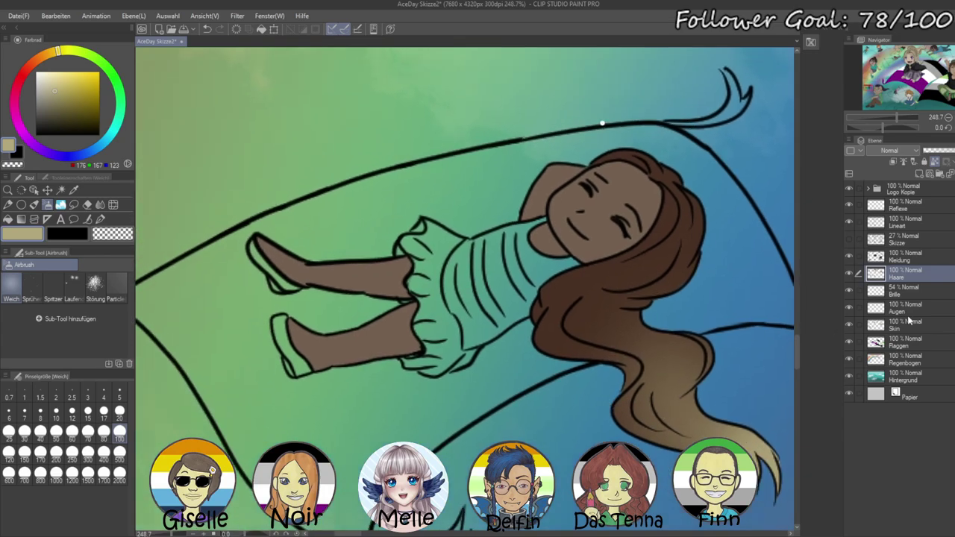
left_click(906, 211)
left_click(905, 222)
key("w")
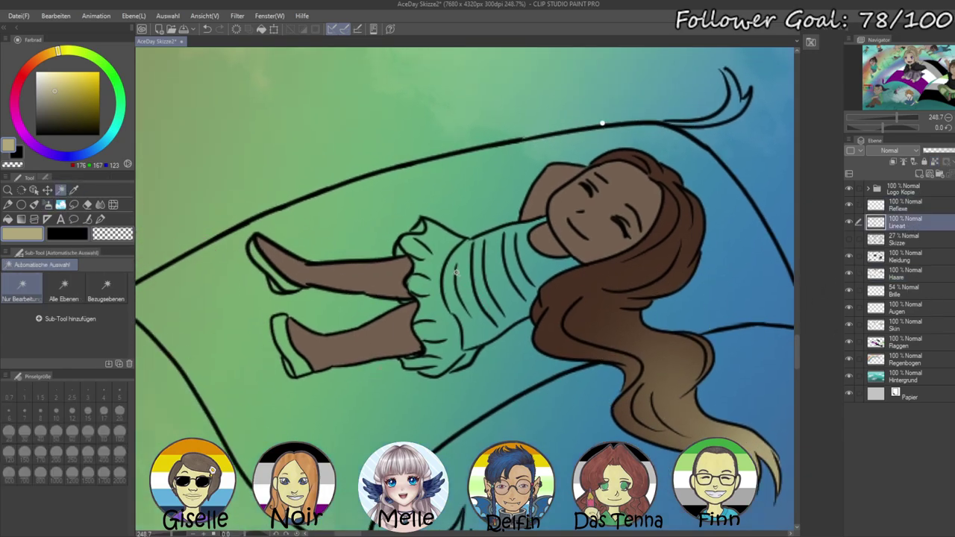
left_click(456, 292)
left_click(475, 290, "shift")
left_click(490, 282, "shift")
left_click(512, 278, "shift")
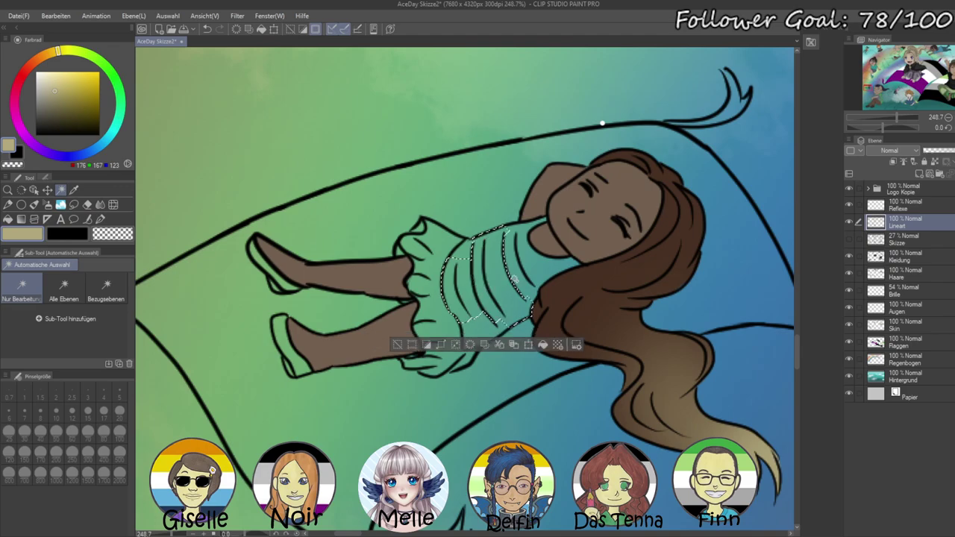
left_click(525, 240, "shift")
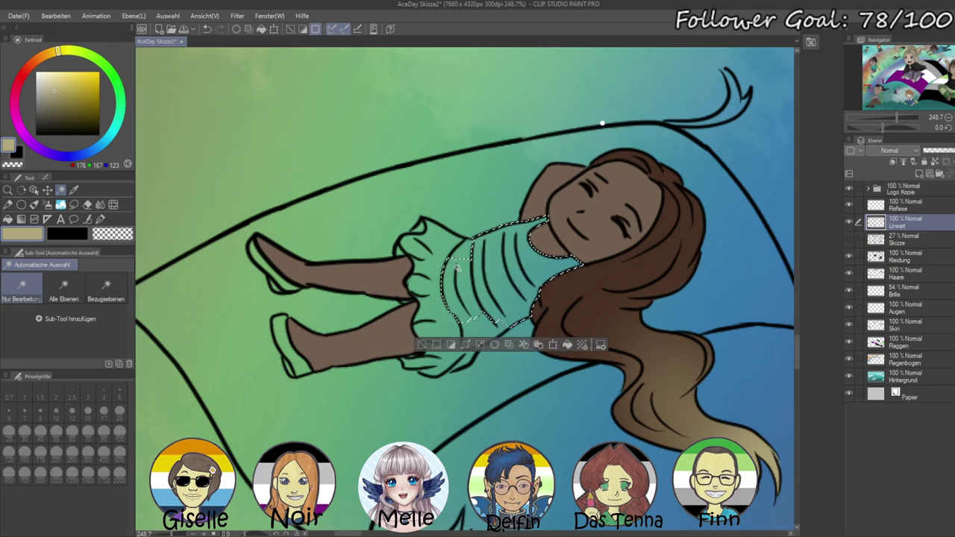
left_click(499, 328, "shift")
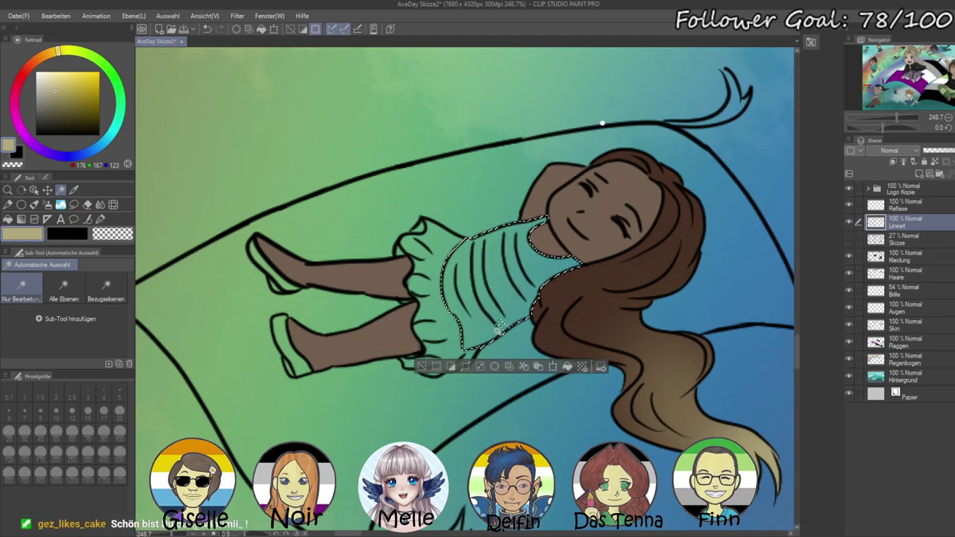
- Fill the selected top green (RGB 99, 147, 71) on the Kleidung layer
left_click(903, 255)
left_click_drag(637, 264, 569, 241)
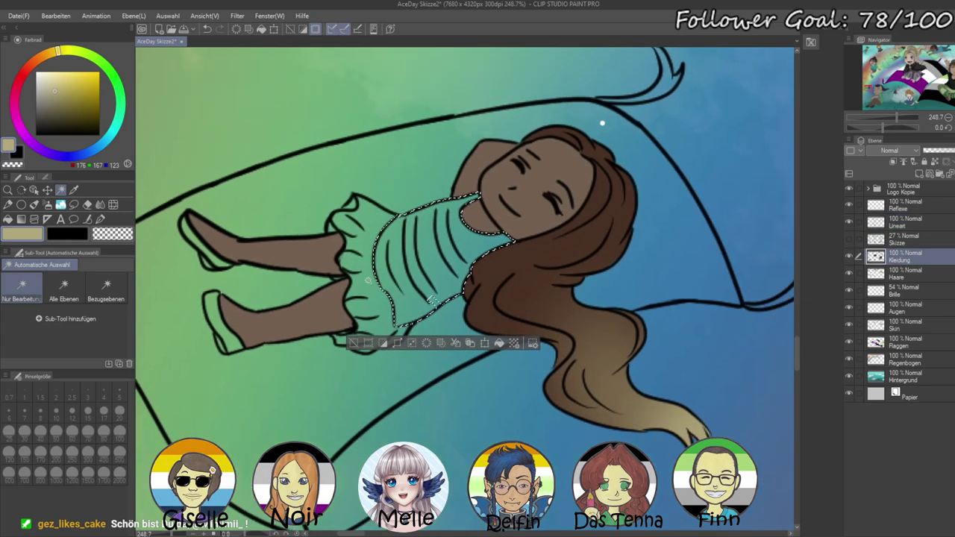
left_click(102, 63)
left_click(69, 102)
key("alt+BackSpace")
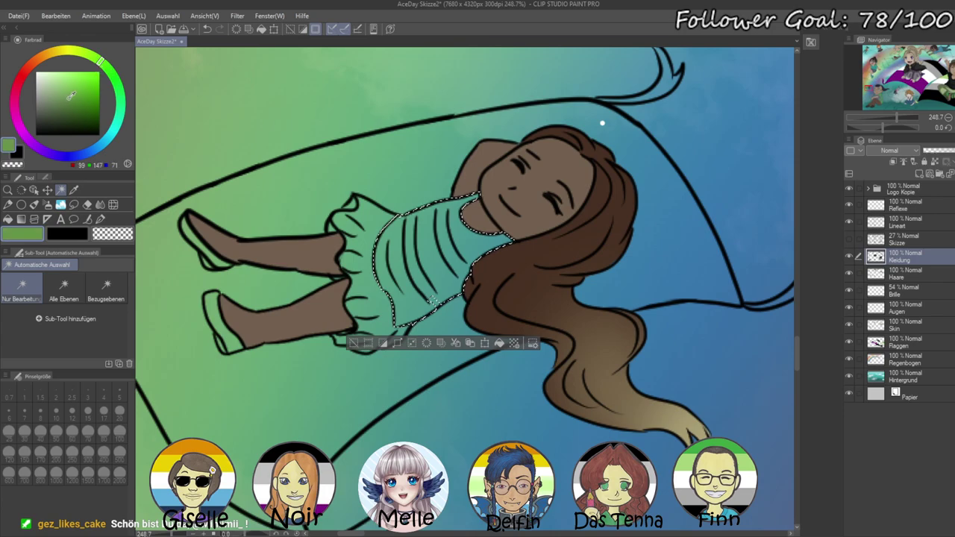
- Paint three pale green stripes (RGB 197, 212, 188) across the top with the size 17 pen and clear the selection
left_click(44, 79)
left_click(100, 219)
left_click(103, 410)
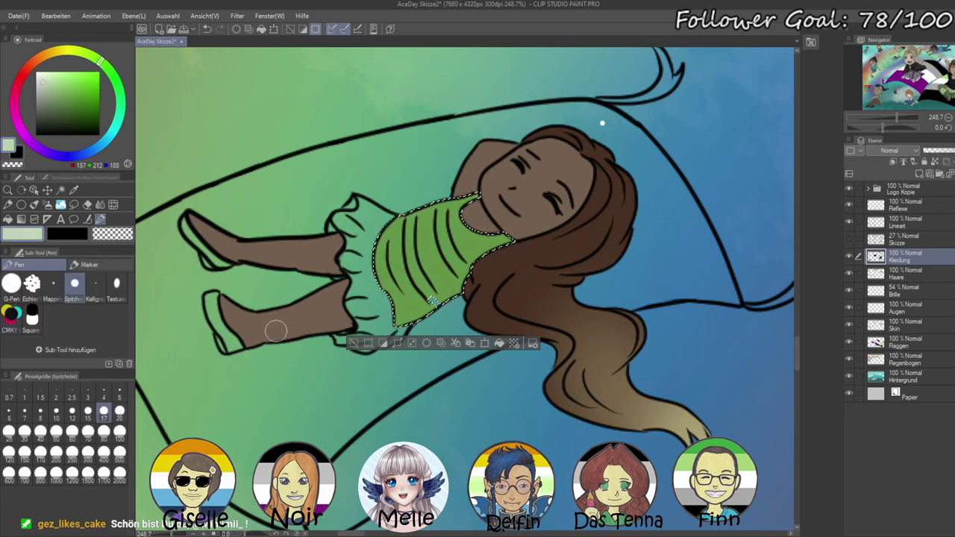
mouse_move(403, 216)
left_mouse_down()
mouse_move(381, 253)
mouse_move(400, 320)
left_mouse_up()
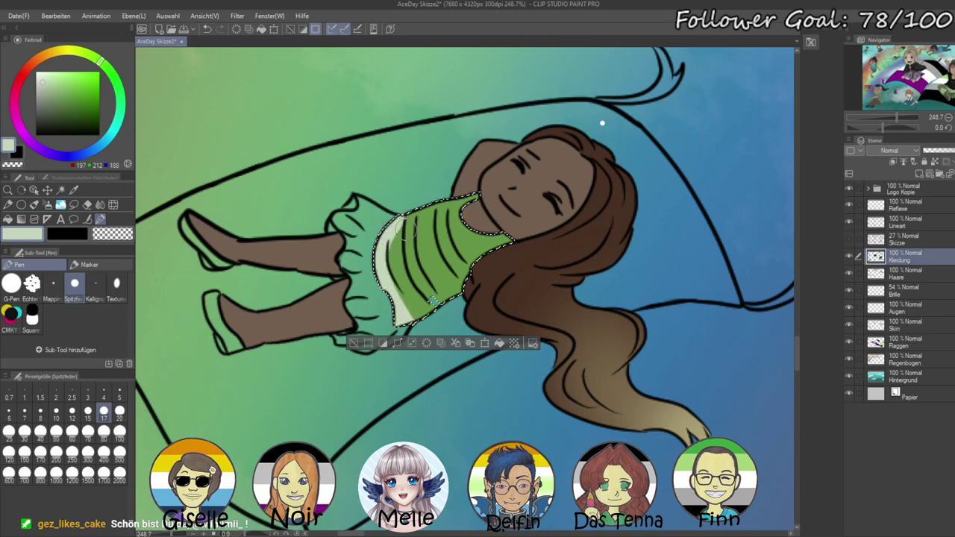
key("ctrl+z")
left_click_drag(390, 218, 383, 271)
mouse_move(403, 213)
left_mouse_down()
mouse_move(410, 246)
mouse_move(431, 310)
left_mouse_up()
mouse_move(440, 202)
left_mouse_down()
mouse_move(446, 232)
mouse_move(466, 274)
left_mouse_up()
key("ctrl+z")
mouse_move(441, 202)
left_mouse_down()
mouse_move(443, 237)
mouse_move(475, 288)
left_mouse_up()
left_click_drag(449, 252, 477, 285)
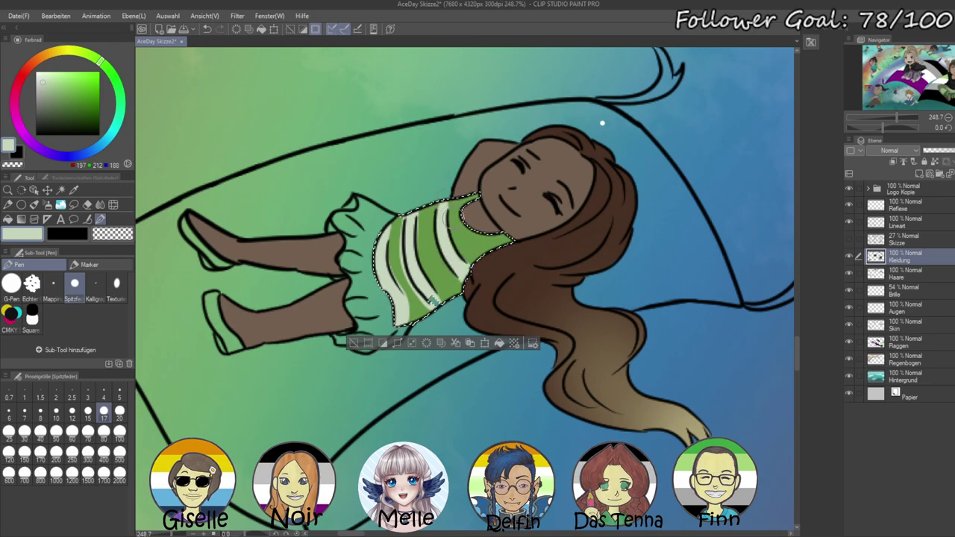
key("ctrl+d")
- Fill the unpainted gap at the lower end of the top's middle stripe in pale green with the size 5 pen
left_click_drag(894, 120, 909, 117)
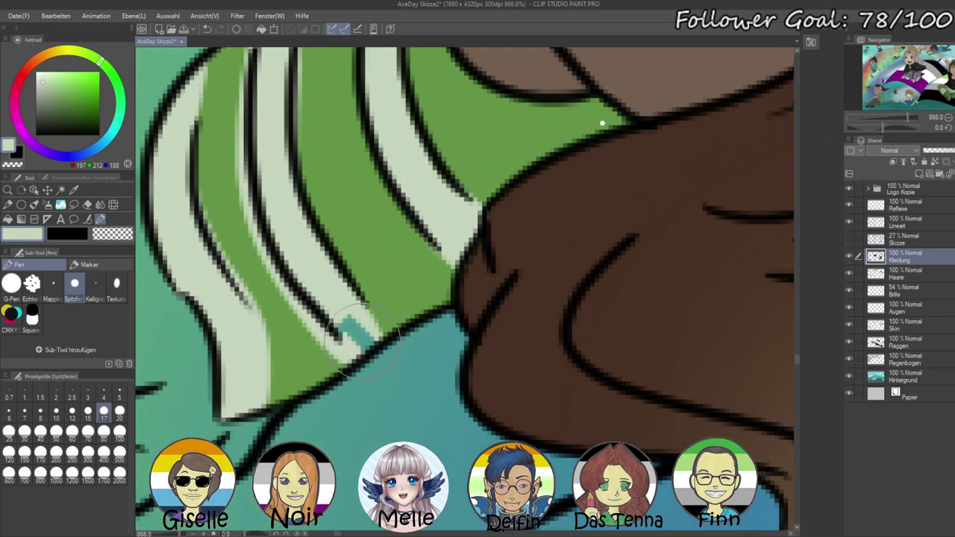
left_click(119, 393)
mouse_move(343, 327)
left_mouse_down()
mouse_move(363, 347)
mouse_move(335, 299)
mouse_move(331, 317)
mouse_move(280, 322)
mouse_move(278, 339)
mouse_move(341, 309)
mouse_move(350, 341)
mouse_move(344, 316)
mouse_move(363, 336)
left_mouse_up()
key("ctrl+z")
key("ctrl+z")
- Clean up the stripe edges on the top by painting over the overhang in the sampled green (RGB 99, 147, 70)
left_click(220, 237, "alt")
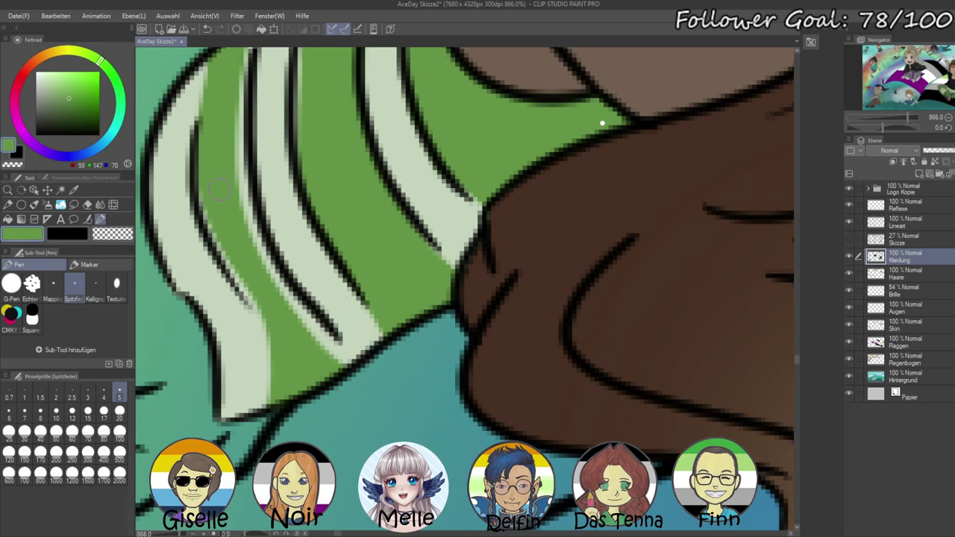
left_click_drag(218, 197, 240, 282)
left_click_drag(216, 231, 268, 362)
mouse_move(254, 242)
left_mouse_down()
mouse_move(235, 111)
mouse_move(287, 305)
mouse_move(332, 358)
left_mouse_up()
left_click_drag(295, 298, 347, 362)
left_click_drag(267, 240, 333, 390)
left_click_drag(312, 203, 307, 281)
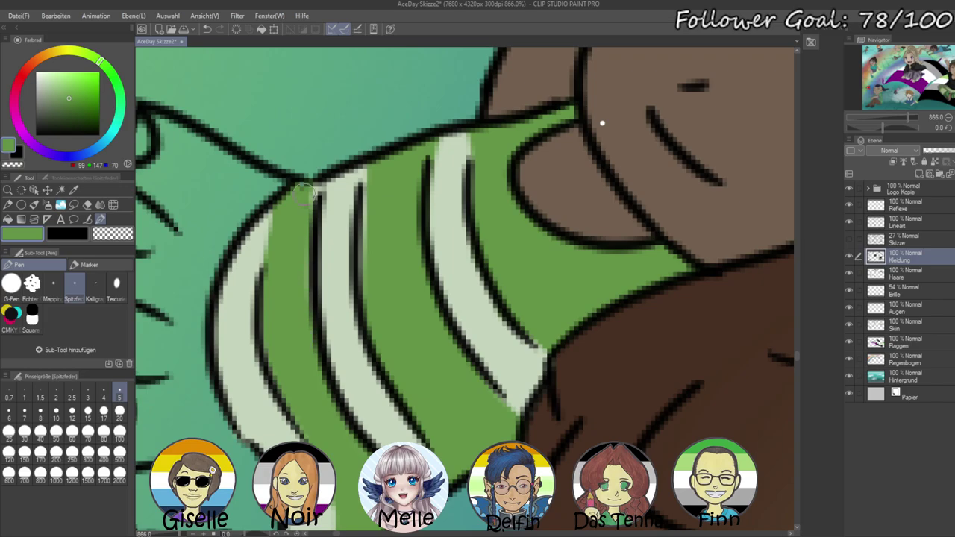
left_click_drag(367, 168, 363, 295)
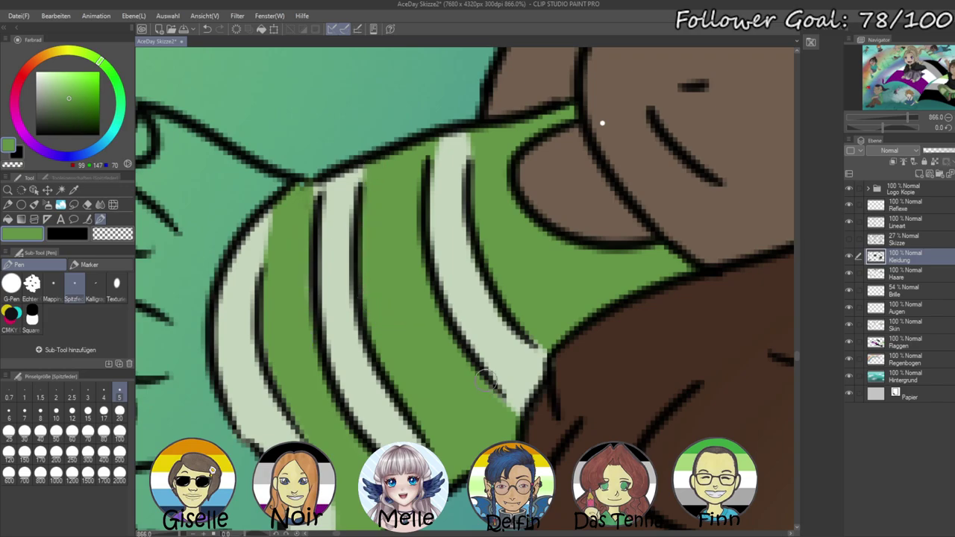
- Select all parts of the lying figure's ruffled skirt from the Lineart layer with the automatic selection
left_click_drag(900, 121, 887, 125)
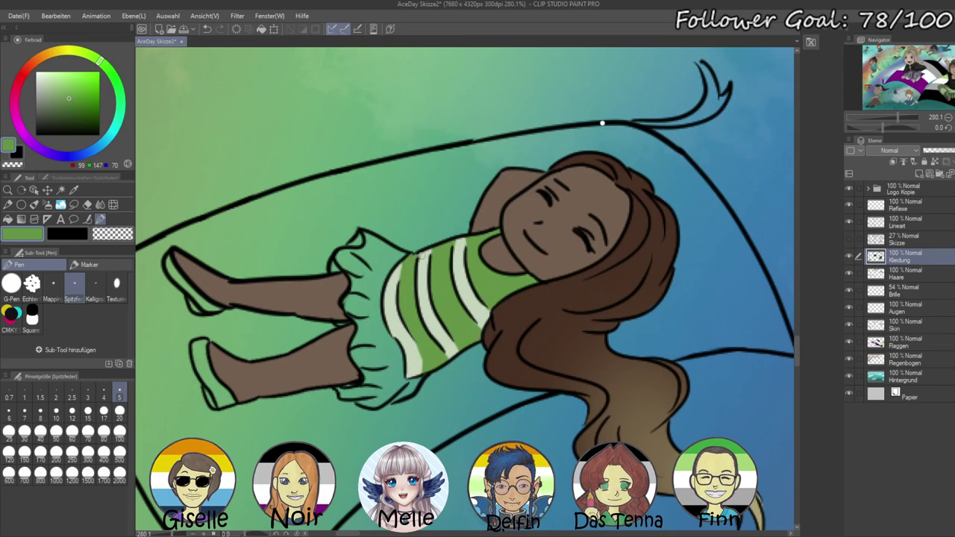
left_click(903, 222)
left_click(62, 191)
left_click(373, 290)
left_click(377, 349, "shift")
left_click(365, 313, "shift")
left_click(376, 249, "shift")
left_click(337, 266, "shift")
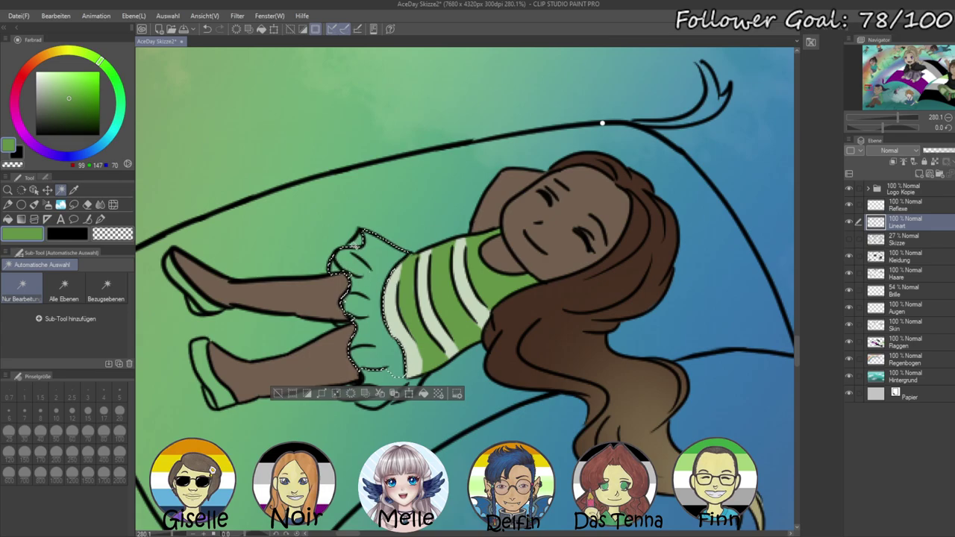
left_click(389, 377, "shift")
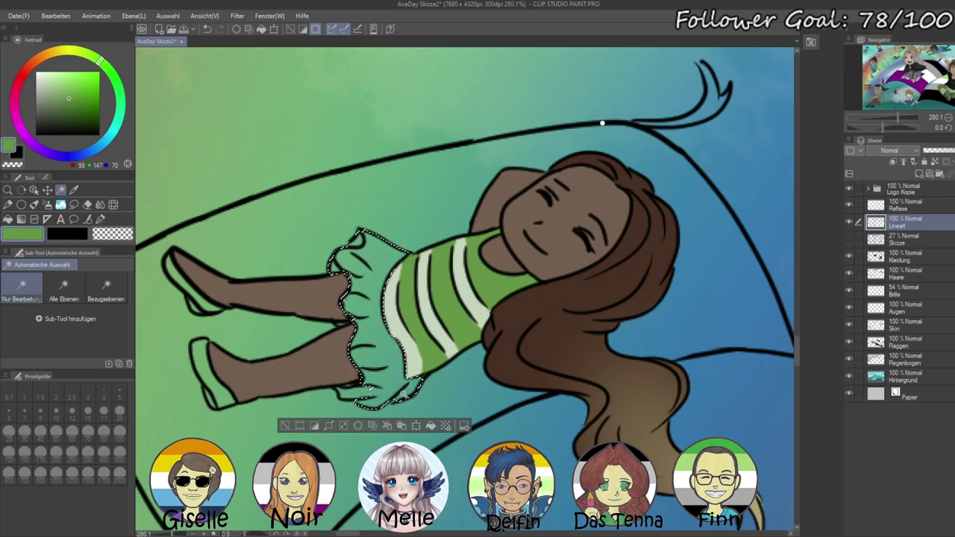
- Fill the selected skirt purple (RGB 99, 59, 90) on the Kleidung layer and clear the selection
left_click(892, 258)
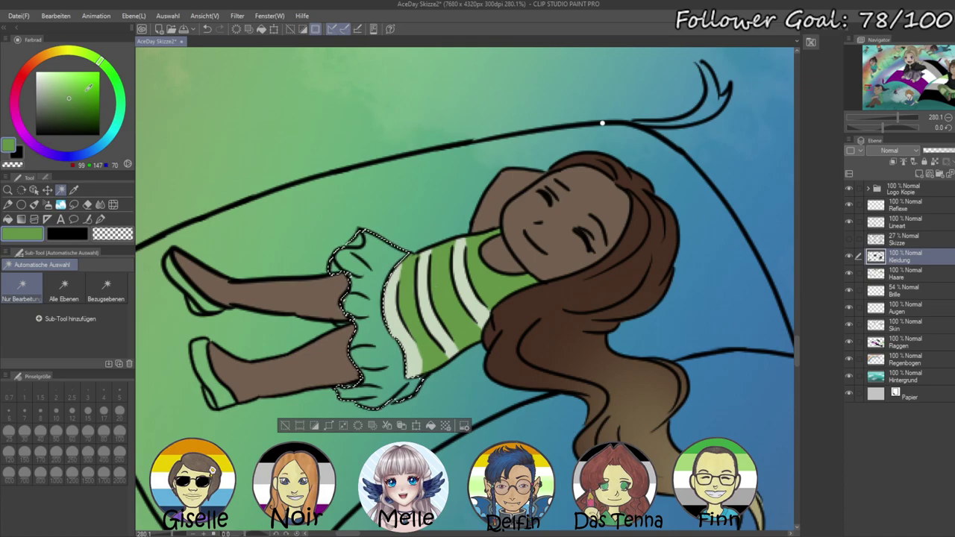
left_click(25, 116)
left_click(61, 110)
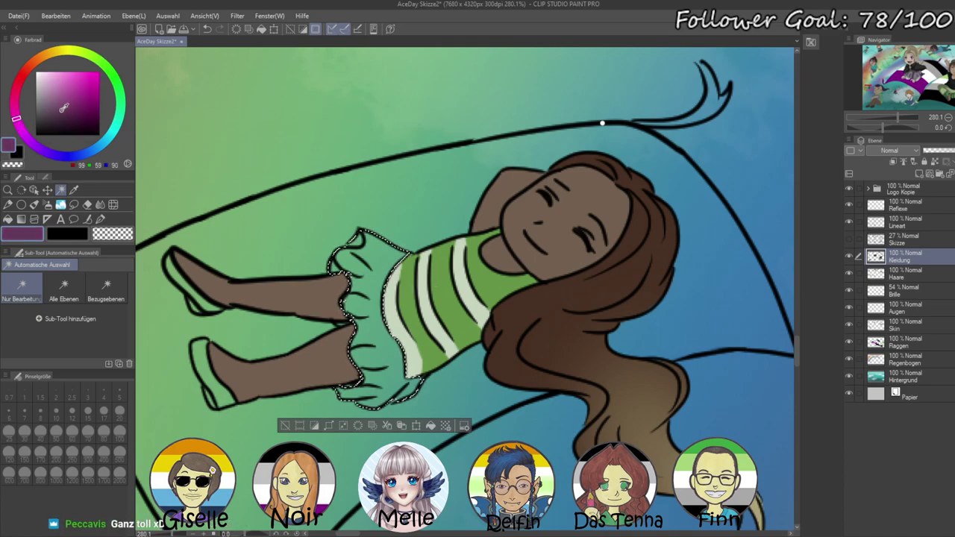
key("alt+Delete")
key("ctrl+d")
left_click(100, 219)
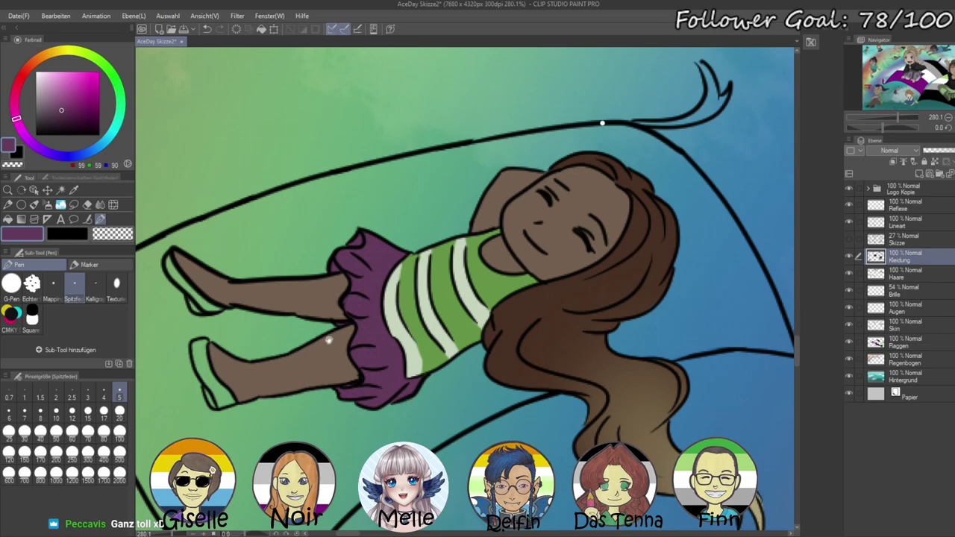
- Select the areas of both shoes of the lying figure from the Lineart layer
left_click_drag(332, 343, 409, 338)
left_click(892, 223)
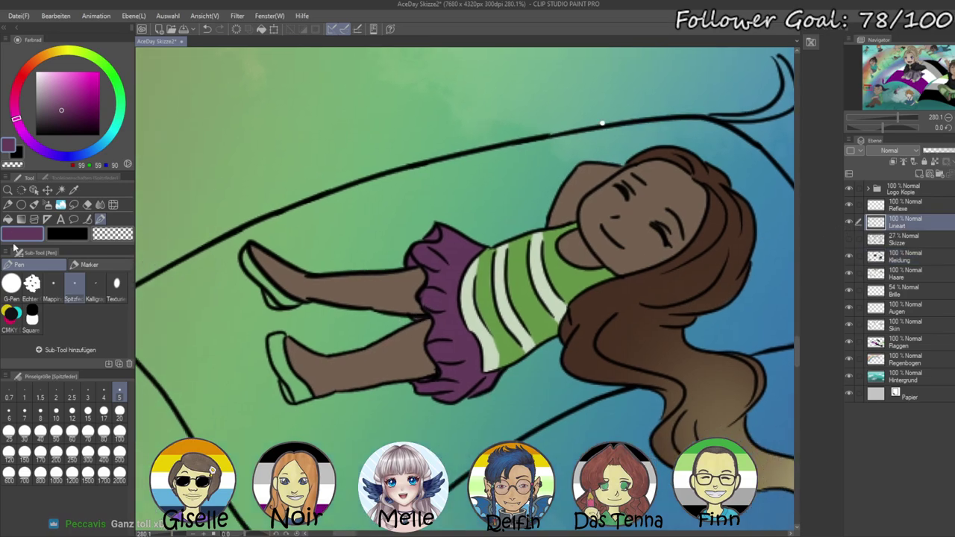
left_click(61, 189)
left_click(271, 288)
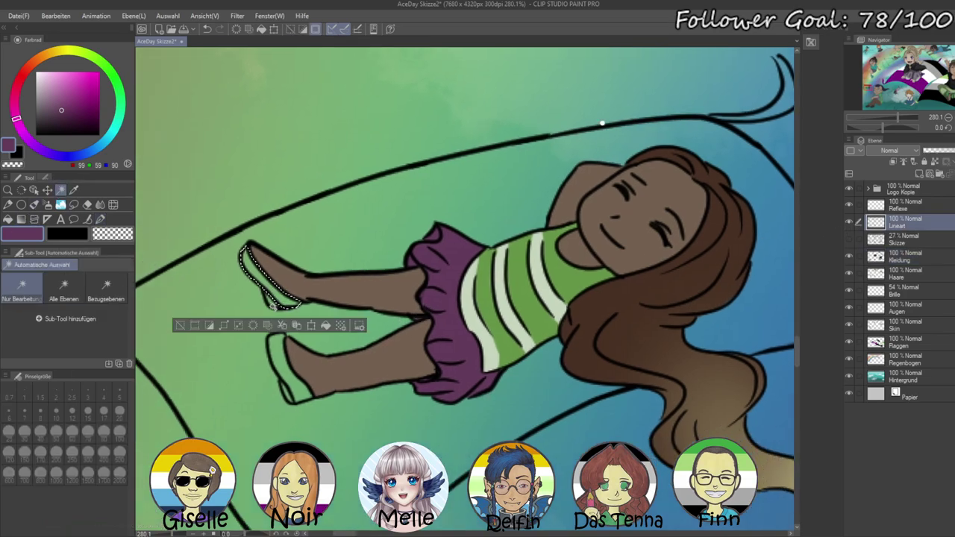
left_click(289, 369, "shift")
left_click(292, 396, "shift")
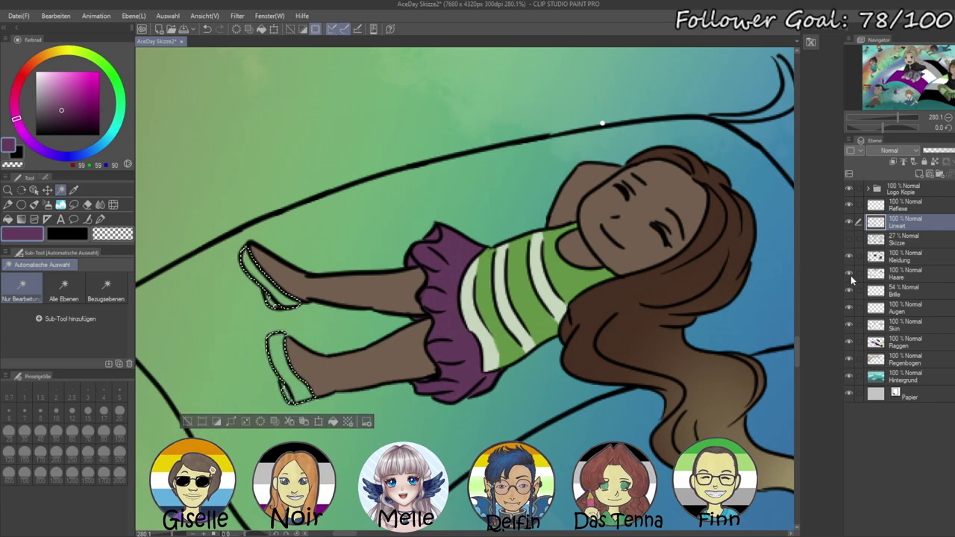
- Fill the selected shoes with the skirt's purple on the Kleidung layer and clear the selection
left_click(903, 256)
key("alt+BackSpace")
key("ctrl+d")
key("p")
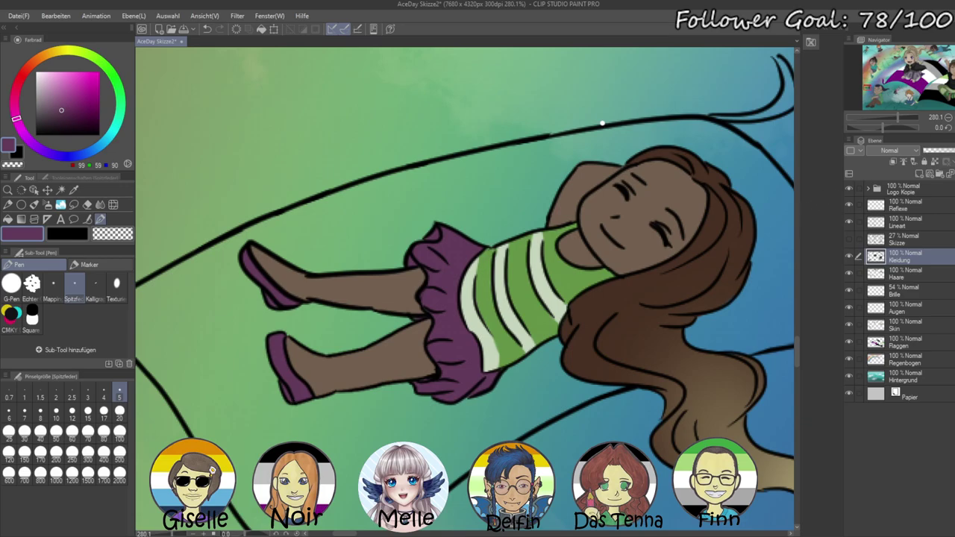
- Save the AceDay Skizze2 illustration
left_click_drag(899, 117, 867, 117)
left_click_drag(568, 238, 534, 268)
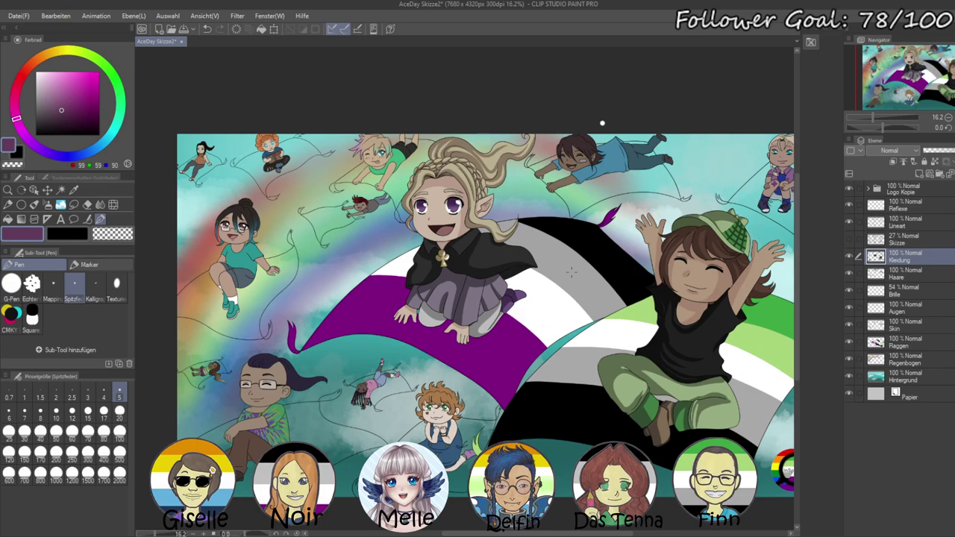
left_click(24, 18)
key("ctrl+s")
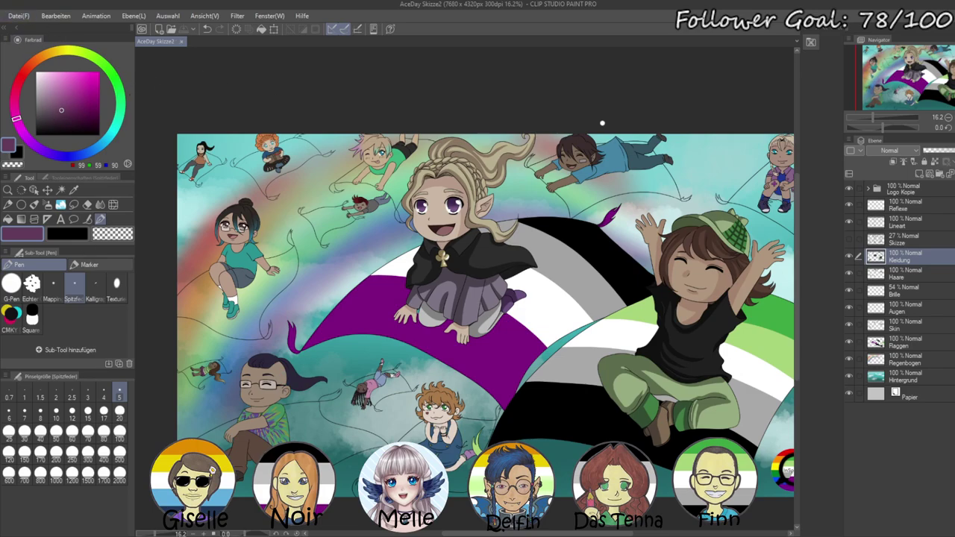
- Paste the purple, blue, green and cream striped flag image as a new layer above the Kleidung layer
key("alt+Tab")
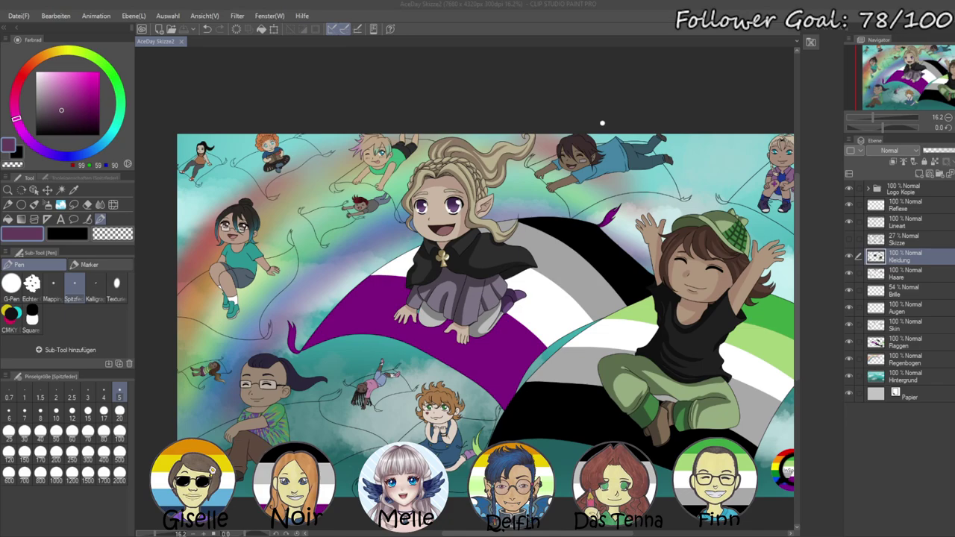
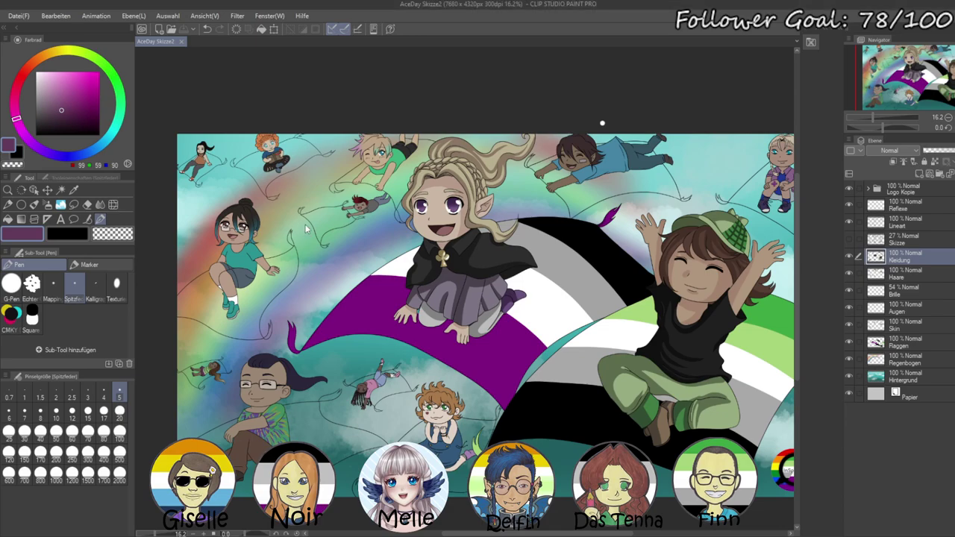
key("ctrl+v")
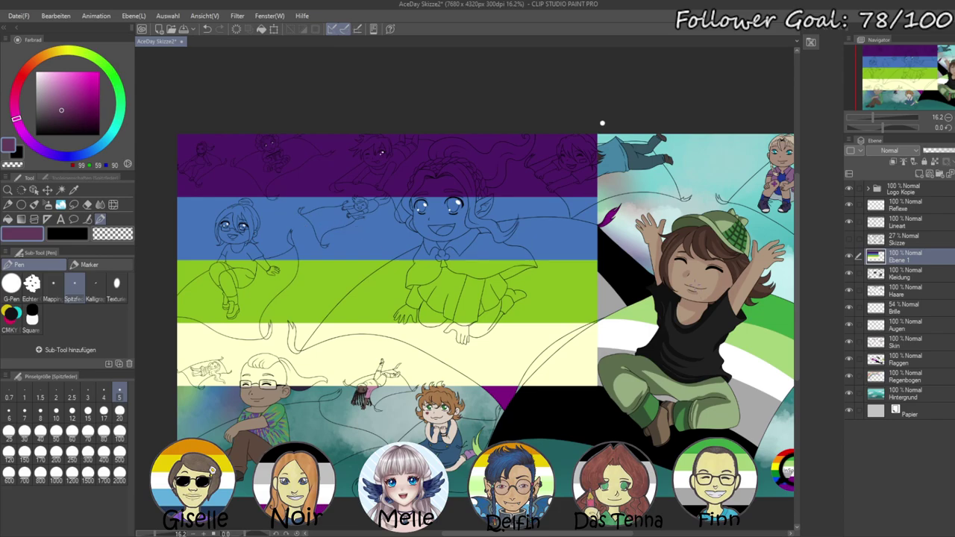
scroll(602, 123, "up", 2)
scroll(601, 123, "up", 1)
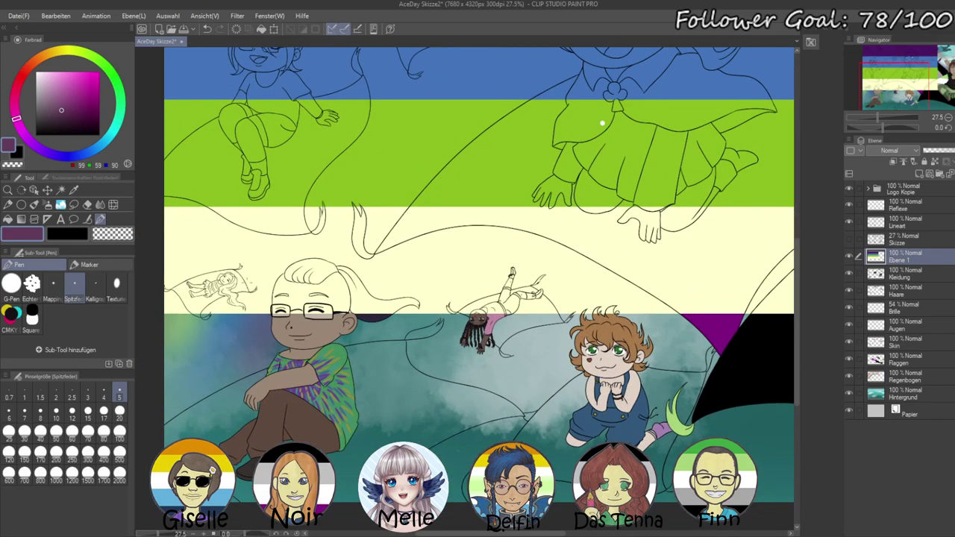
left_click(903, 221)
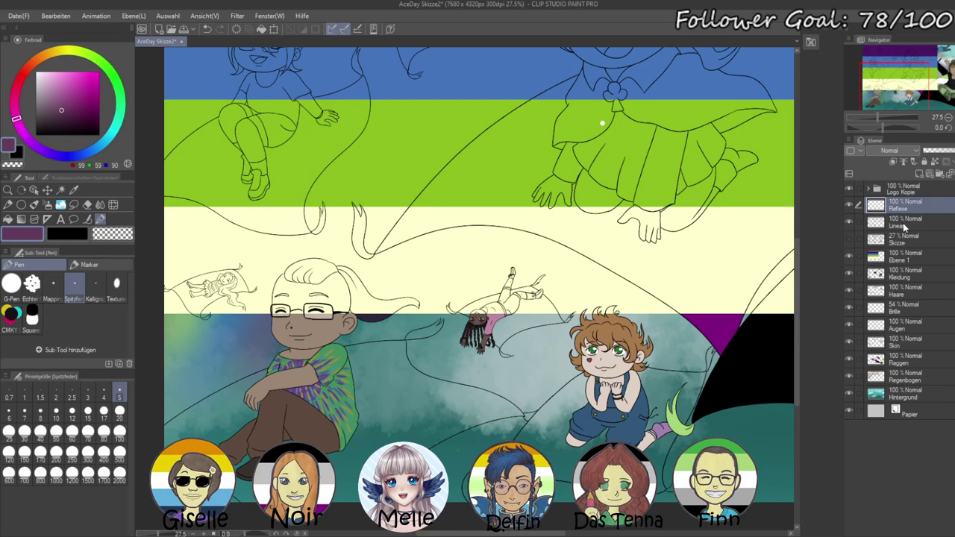
- Select the blanket area under the seated figure in the tie-dye shirt from the Lineart layer and ready the pen on the Flaggen layer
left_click(61, 189)
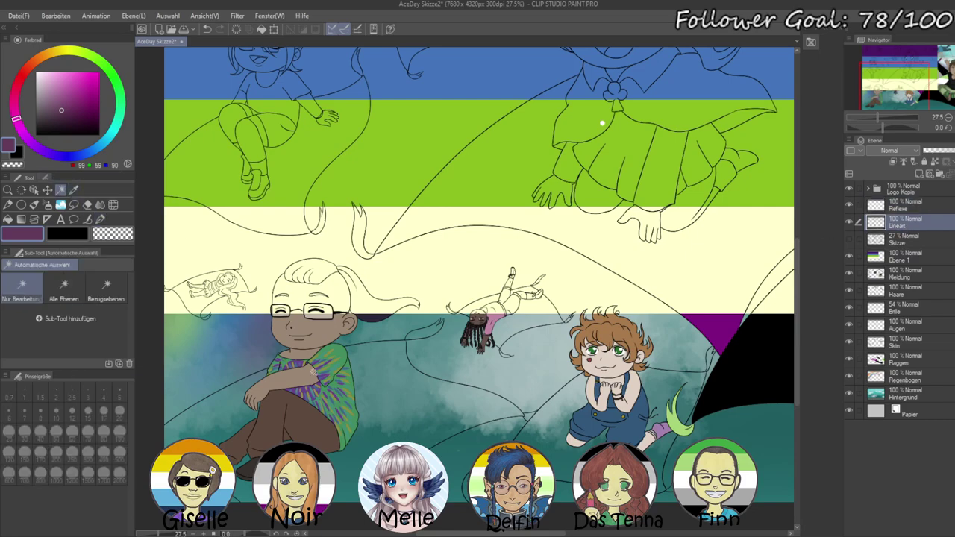
left_click(377, 410)
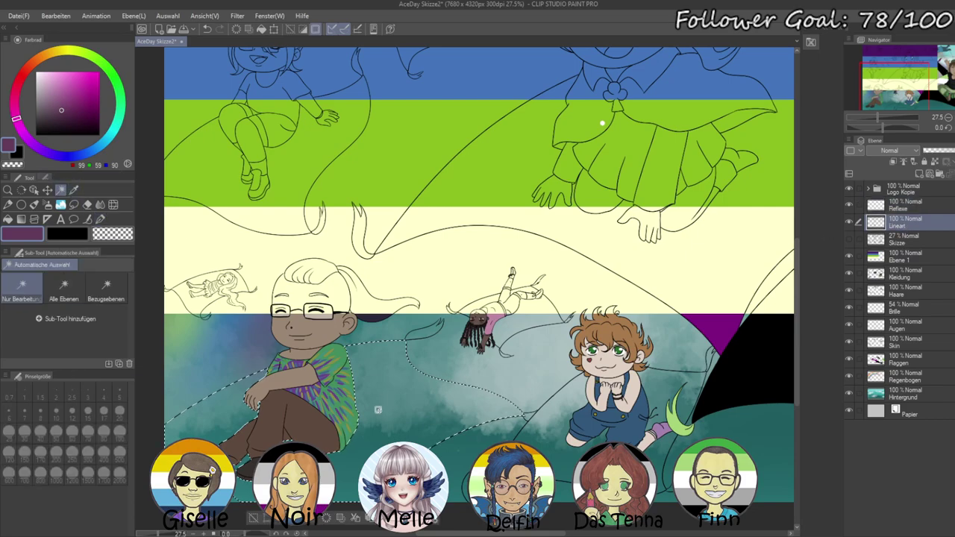
left_click(904, 361)
left_click(100, 218)
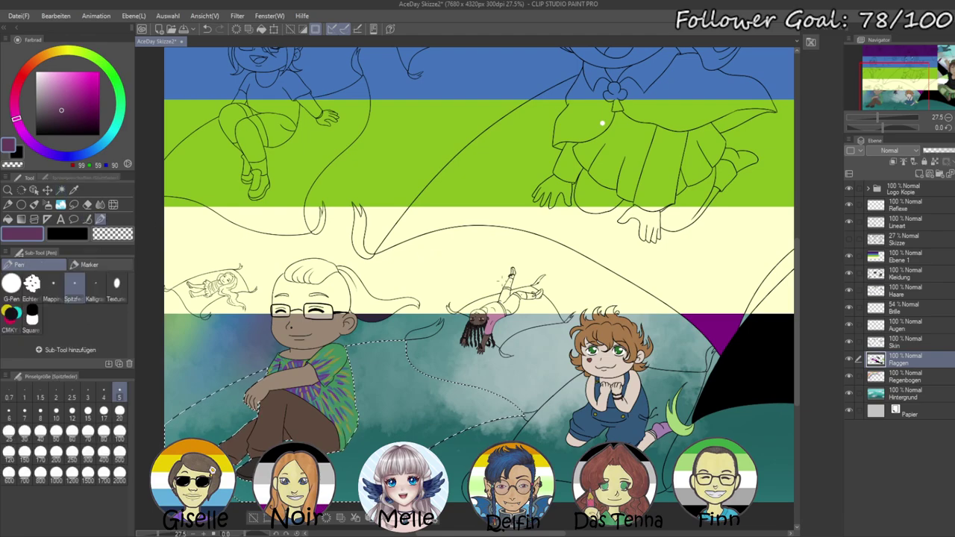
- Paint the lowest stripe of the selected blanket in the reference flag's cream with the pen at size 500
left_click(543, 231, "alt")
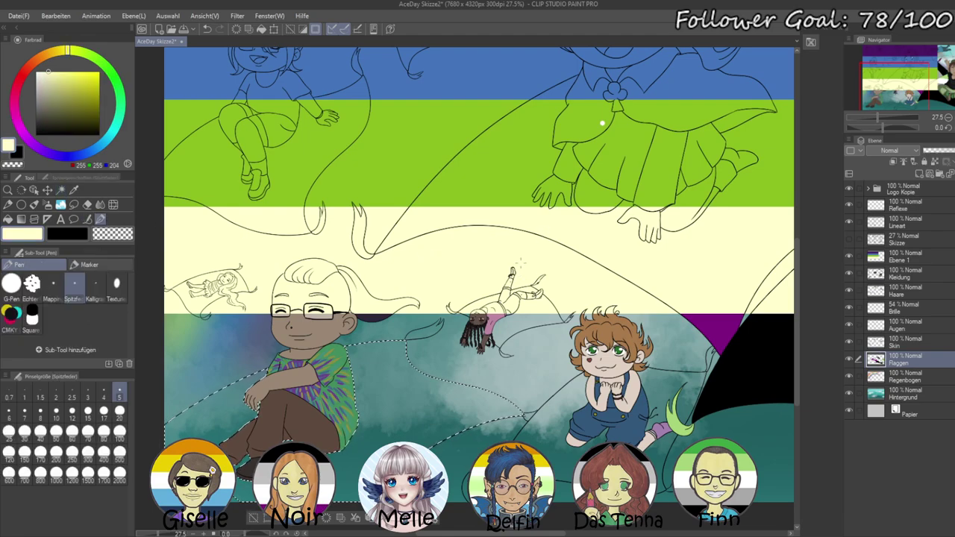
left_click(56, 432)
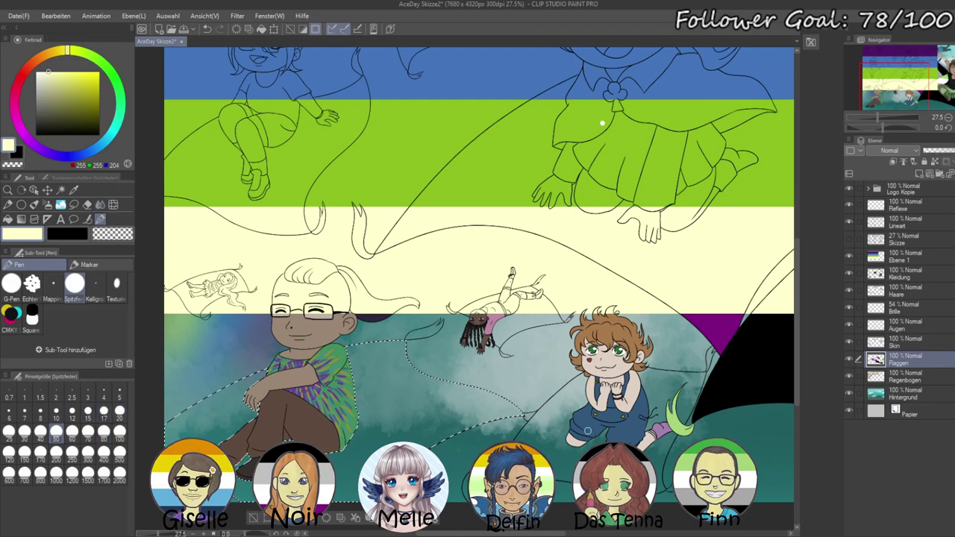
left_click(103, 431)
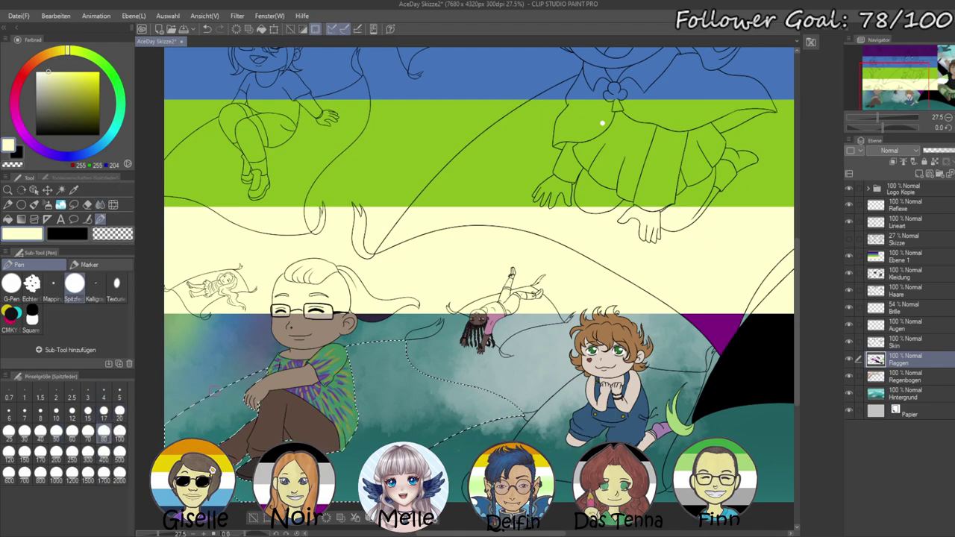
left_click(120, 453)
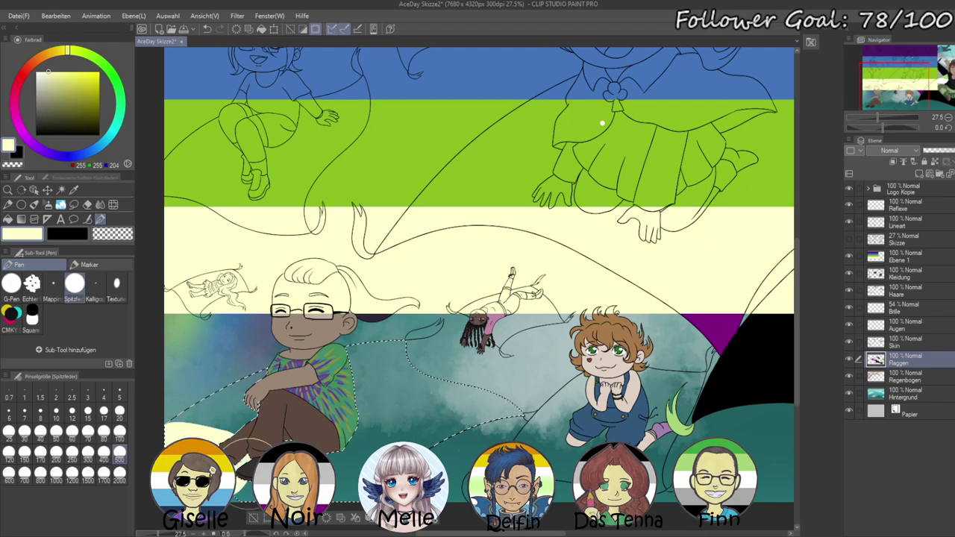
- Paint the green stripe above the cream one on the selected blanket with the pen at size 300
left_click(466, 175, "alt")
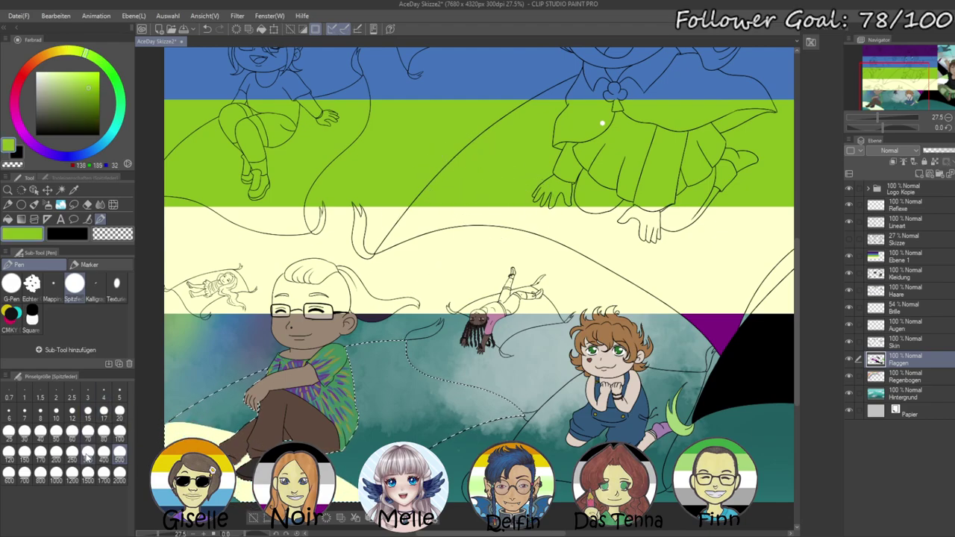
left_click(88, 459)
mouse_move(265, 416)
left_mouse_down()
mouse_move(350, 470)
mouse_move(340, 480)
left_mouse_up()
mouse_move(401, 341)
left_mouse_down()
mouse_move(373, 355)
mouse_move(372, 460)
left_mouse_up()
- Paint the next stripe of the selected blanket in the reference flag's blue
left_click(362, 192, "alt")
left_click_drag(362, 260, 372, 192)
left_click_drag(398, 348, 352, 220)
mouse_move(213, 316)
left_mouse_down()
mouse_move(191, 296)
mouse_move(394, 388)
mouse_move(195, 293)
mouse_move(340, 372)
mouse_move(374, 403)
left_mouse_up()
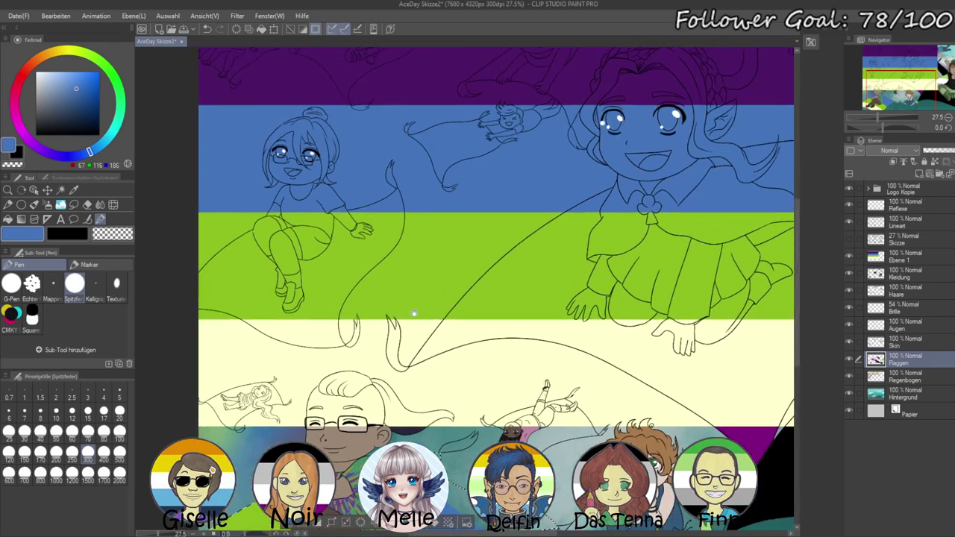
- Fill the remaining part of the selected blanket with the reference flag's dark purple and clear the selection
scroll(363, 195, "up", 4)
left_click(363, 196, "alt")
left_click_drag(438, 429, 318, 90)
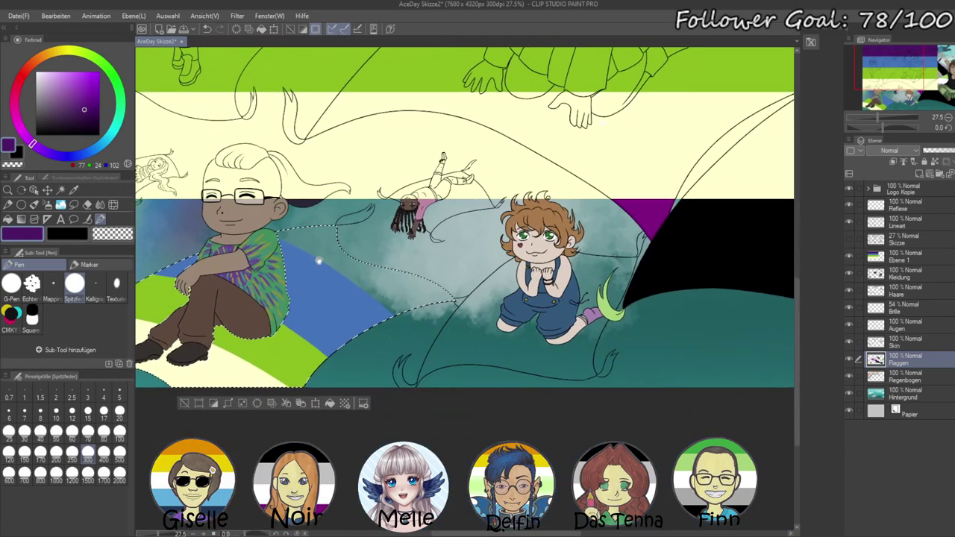
mouse_move(272, 232)
left_mouse_down()
mouse_move(397, 328)
mouse_move(246, 223)
mouse_move(320, 256)
mouse_move(407, 327)
mouse_move(357, 259)
mouse_move(456, 321)
mouse_move(435, 291)
mouse_move(308, 220)
mouse_move(343, 257)
left_mouse_up()
key("ctrl+d")
- Delete the Ebene 1 layer holding the purple, blue, green and cream reference flag
left_click_drag(406, 304, 553, 403)
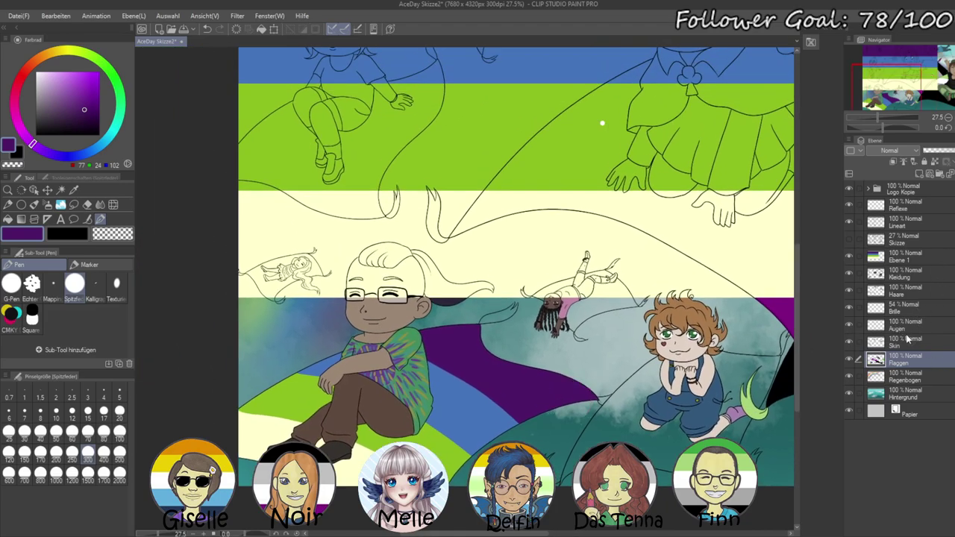
left_click(904, 257)
key("Delete")
scroll(518, 281, "down", 5)
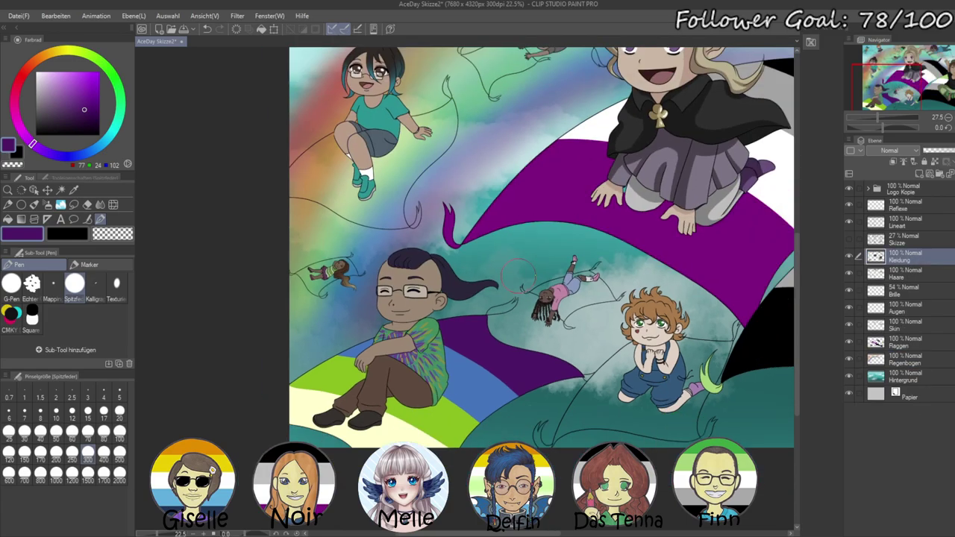
- Paint the gap between the caped figure's hand and knee in the blanket's purple on the Flaggen layer with pen size 20
scroll(515, 282, "up", 6)
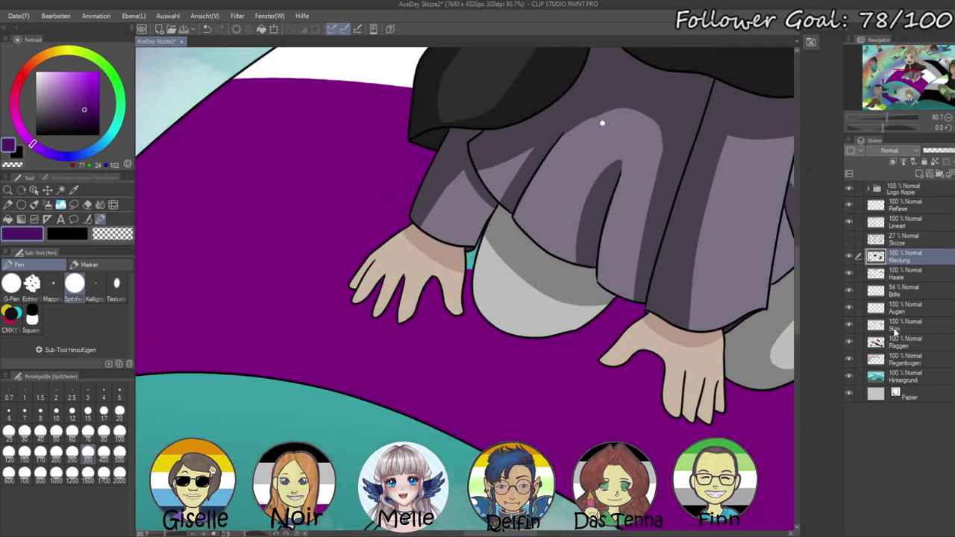
left_click(897, 340)
scroll(522, 272, "up", 2)
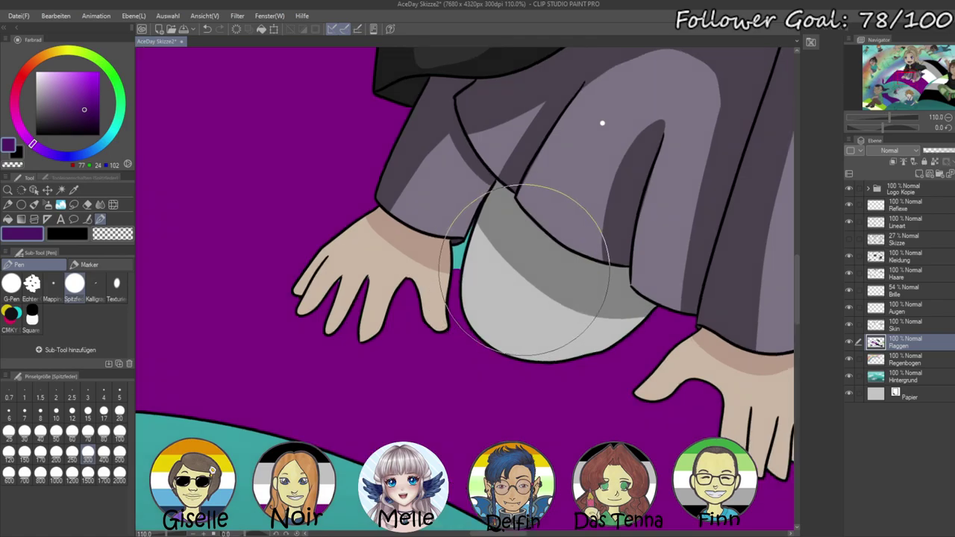
left_click(120, 411)
left_click(326, 353, "alt")
mouse_move(458, 249)
left_mouse_down()
mouse_move(456, 292)
mouse_move(456, 254)
mouse_move(473, 222)
mouse_move(471, 232)
left_mouse_up()
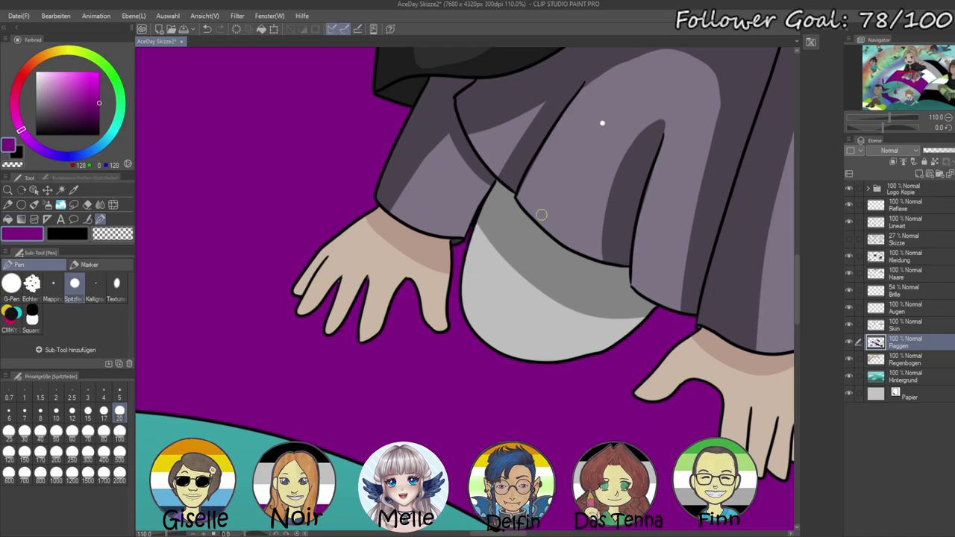
- Paste the orange, yellow, white, green, blue and navy striped flag image as a new layer above the Flaggen layer
left_click_drag(898, 117, 870, 117)
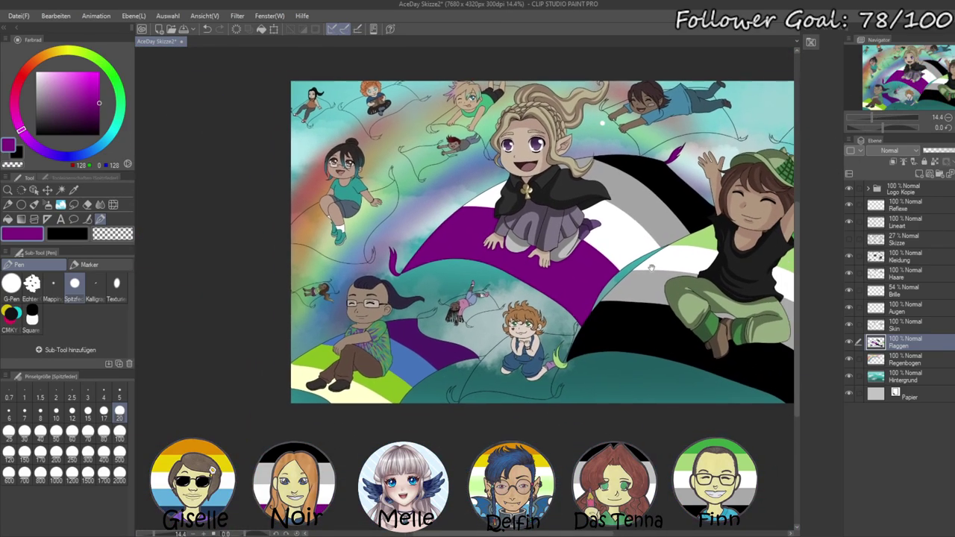
left_click_drag(651, 268, 639, 264)
left_click_drag(871, 117, 875, 118)
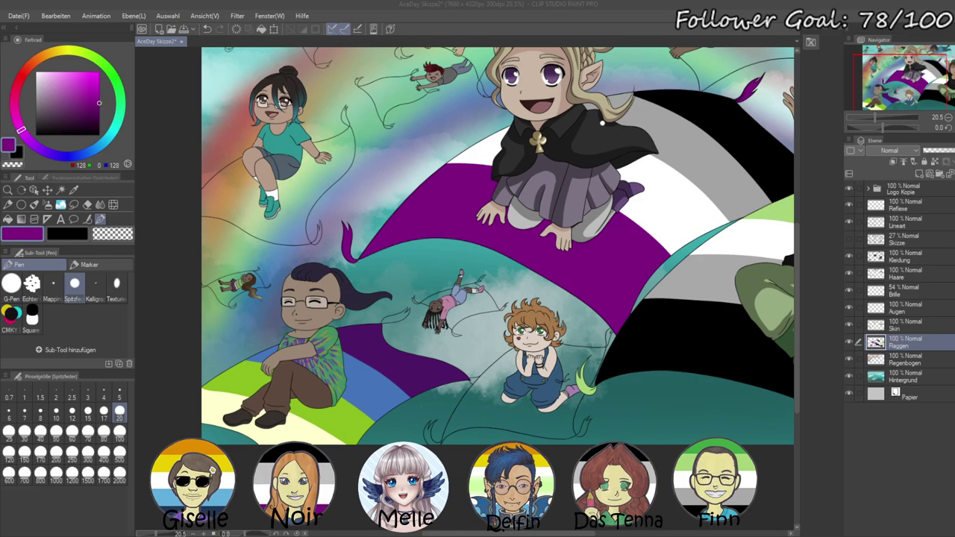
scroll(261, 263, "down", 2)
key("ctrl+v")
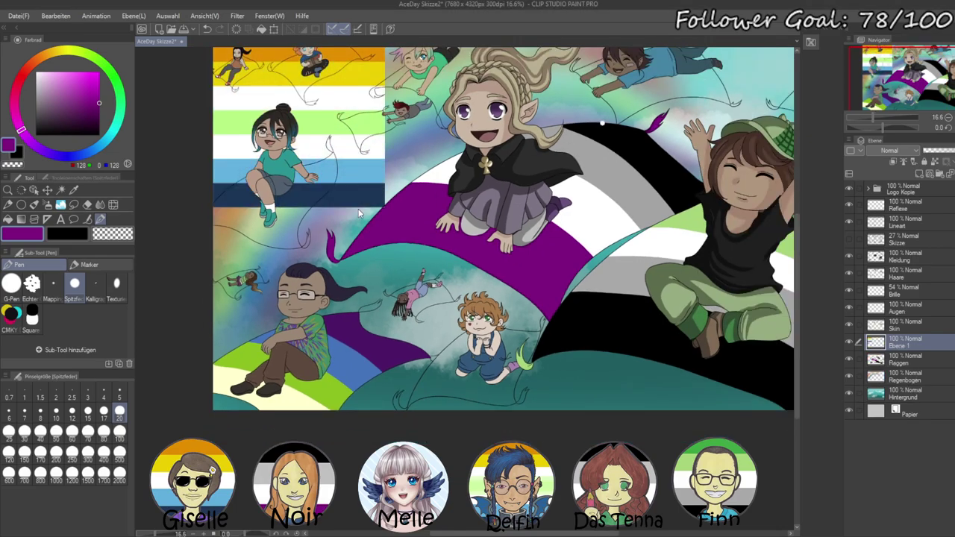
- Select the blanket area under the figure in the teal shirt from the Lineart layer and switch to the Flaggen layer
scroll(359, 209, "down", 3)
scroll(328, 177, "up", 6)
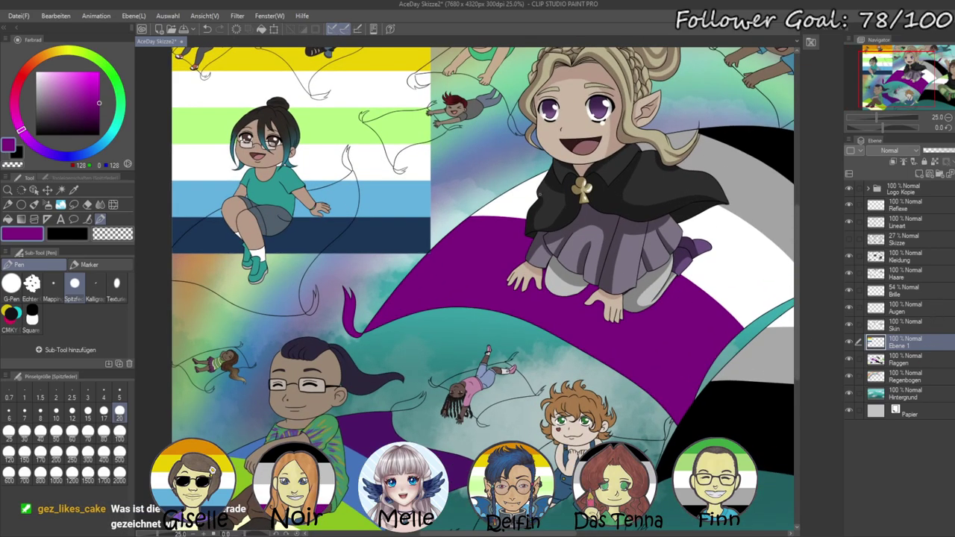
scroll(379, 248, "up", 1)
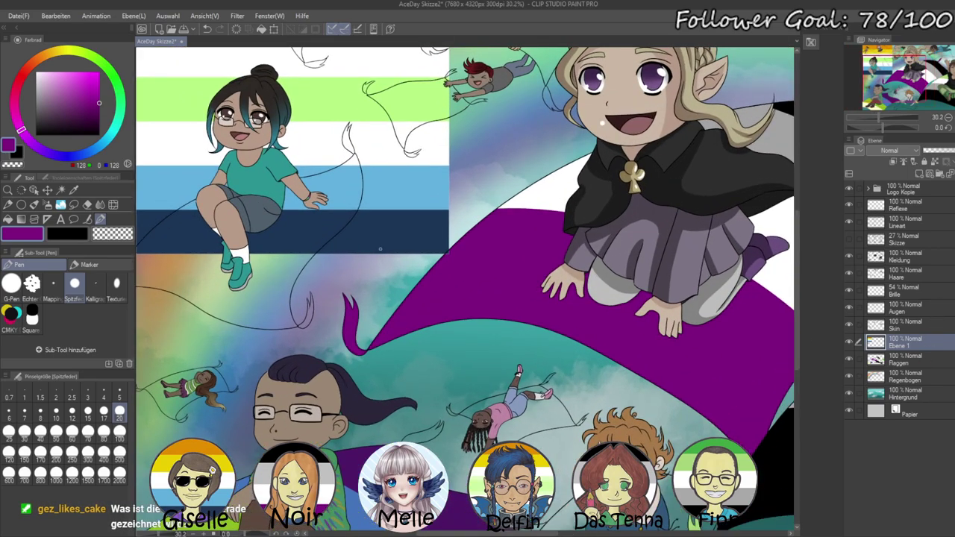
left_click(895, 227)
left_click_drag(455, 260, 560, 323)
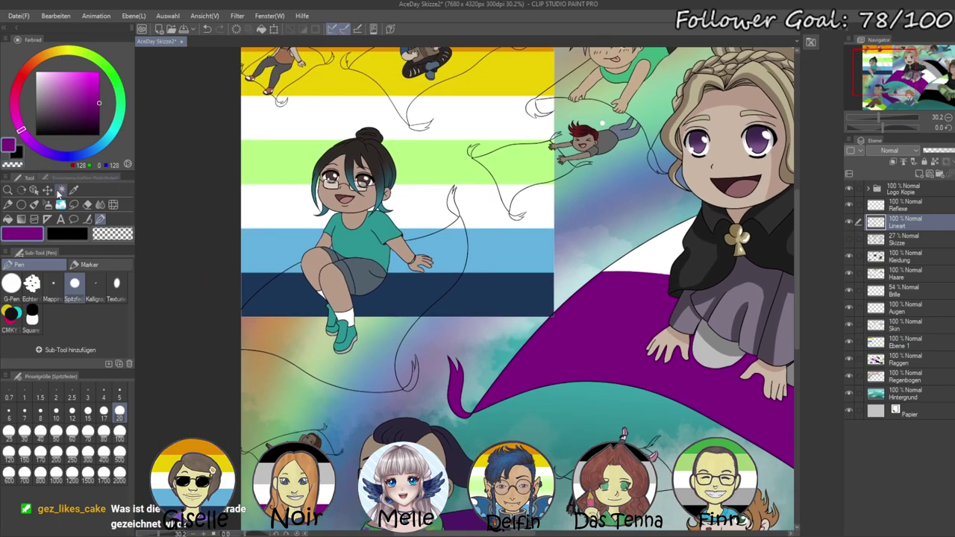
left_click(60, 190)
left_click(384, 335)
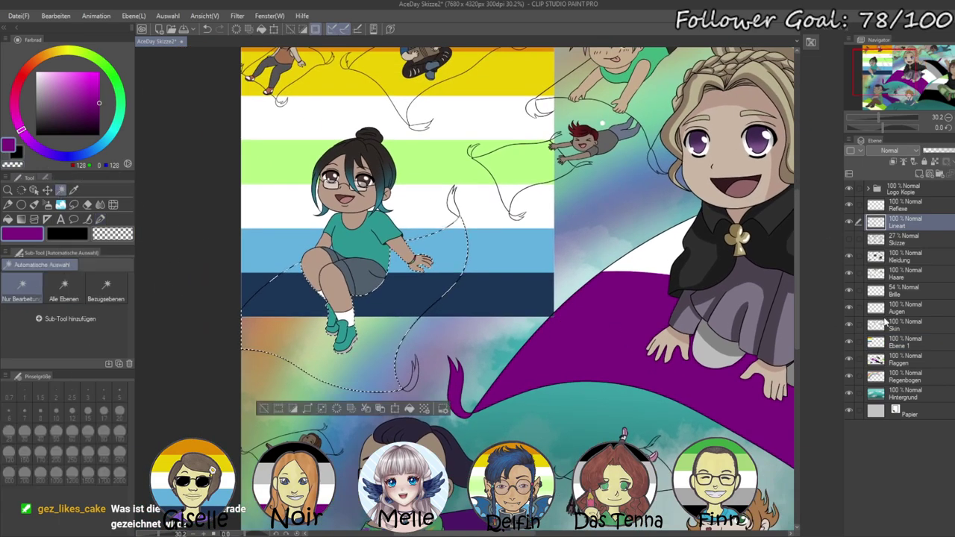
left_click(902, 359)
- Paint the selected blanket's navy bottom stripe and the light blue stripe above it with the pen at size 170, and clear the selection
scroll(534, 298, "up", 2)
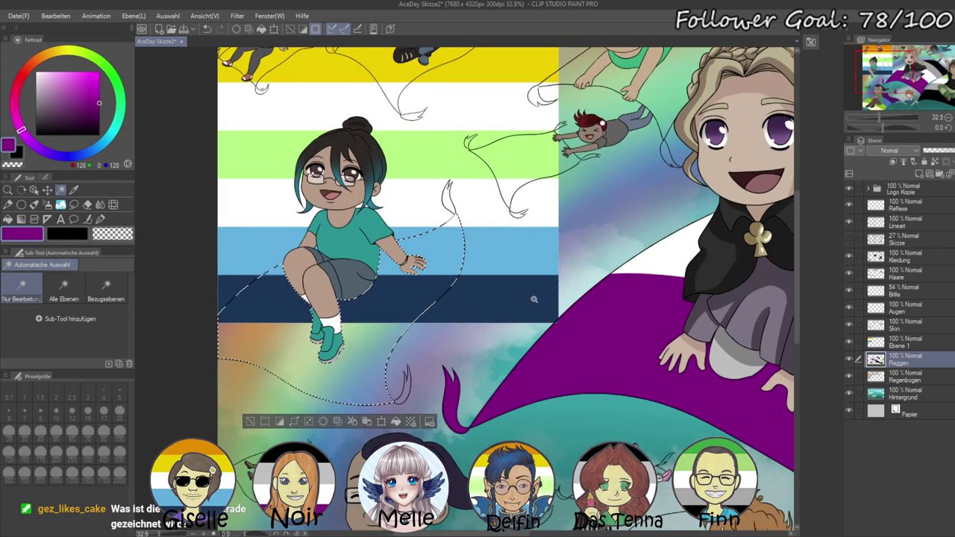
key("p")
left_click(465, 299, "alt")
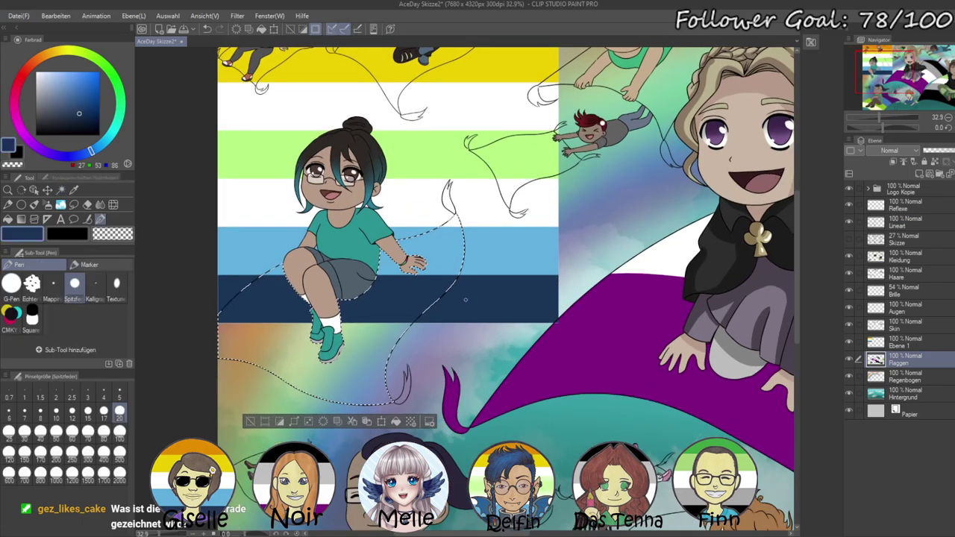
left_click(47, 189)
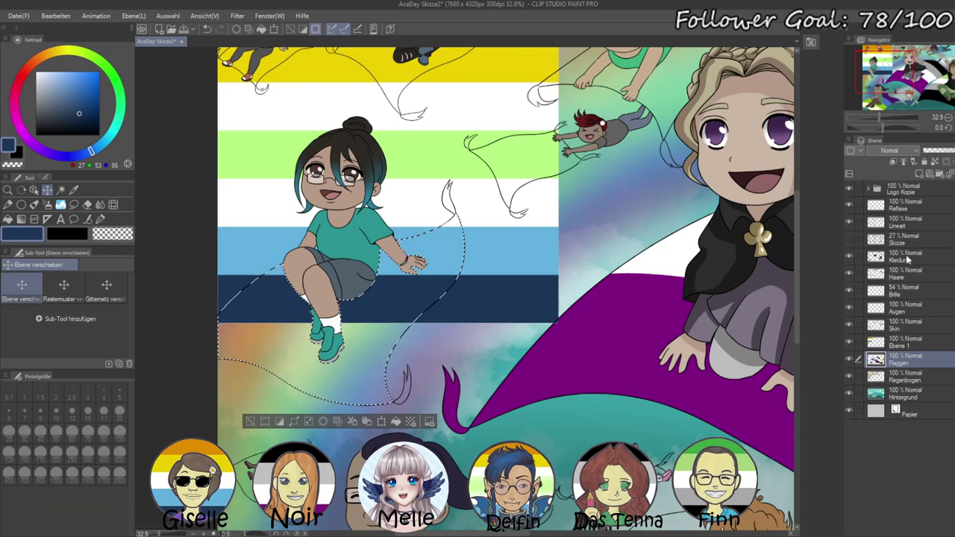
left_click(100, 219)
left_click(119, 433)
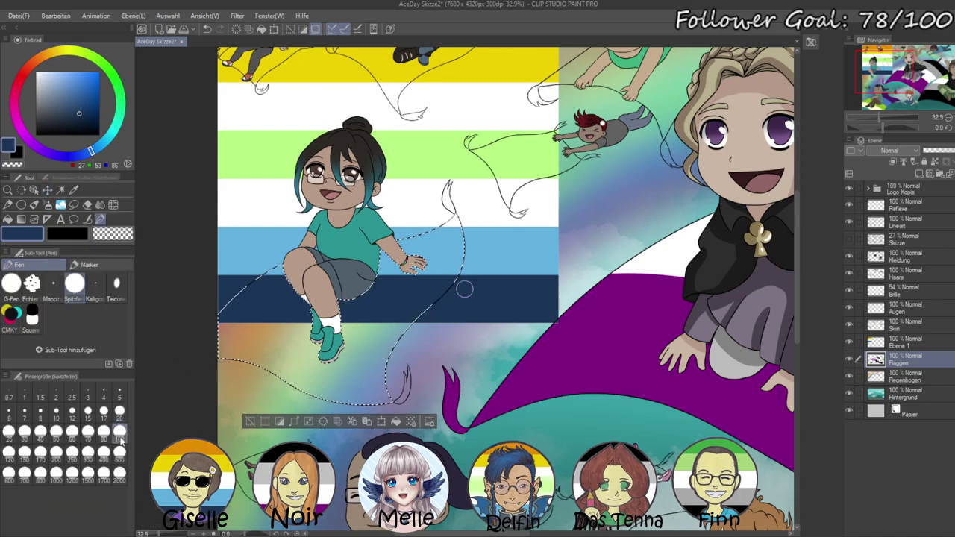
left_click(40, 451)
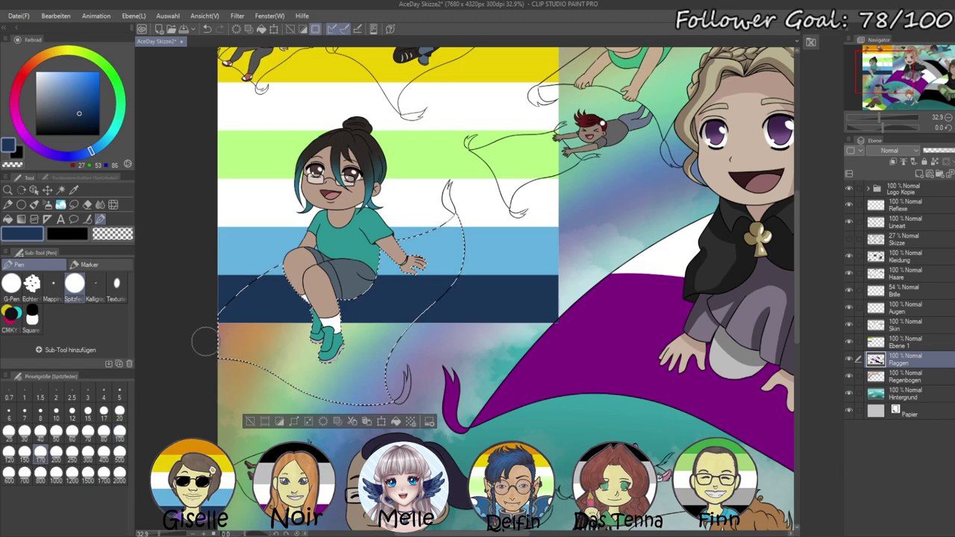
mouse_move(373, 396)
left_mouse_down()
mouse_move(433, 380)
mouse_move(239, 357)
mouse_move(391, 426)
mouse_move(209, 335)
mouse_move(395, 385)
left_mouse_up()
left_click(498, 256, "alt")
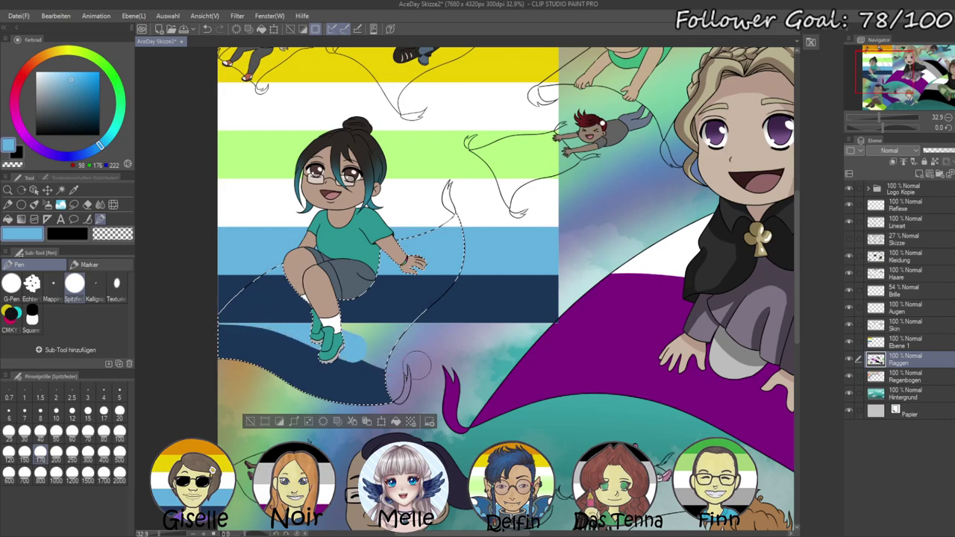
key("ctrl+d")
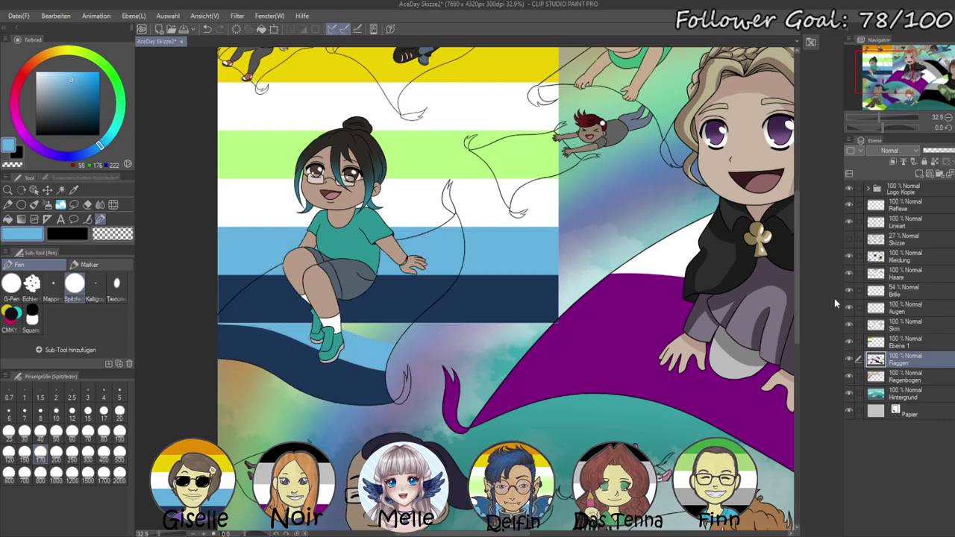
- Scale down the pasted flag on Ebene 1 and move it beside the teal-shirted figure's blanket, over the large purple blanket
left_click(47, 189)
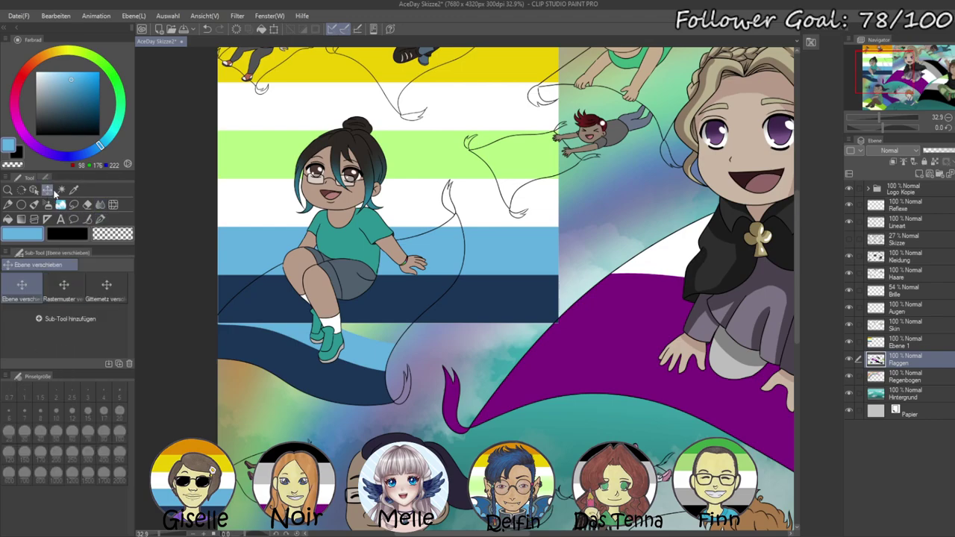
left_click(909, 345, "ctrl")
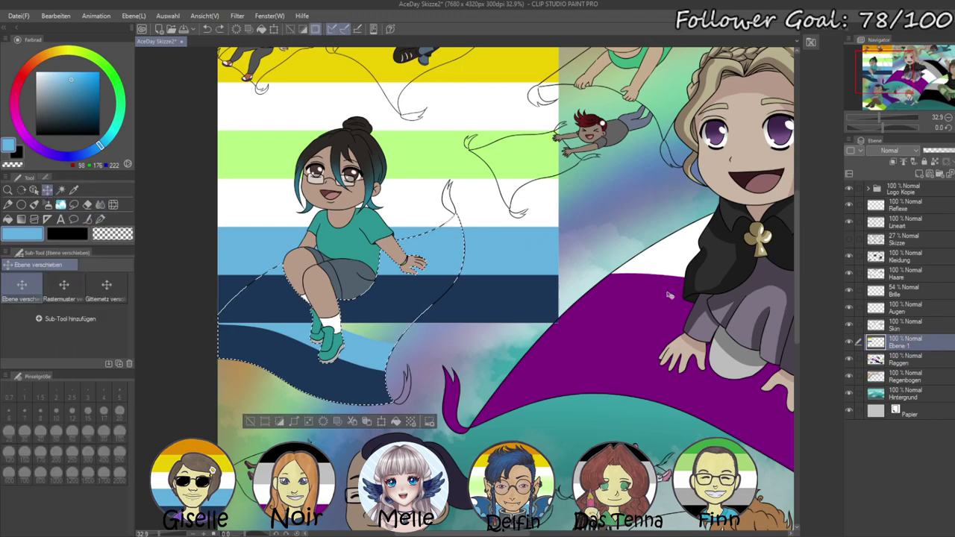
key("ctrl+d")
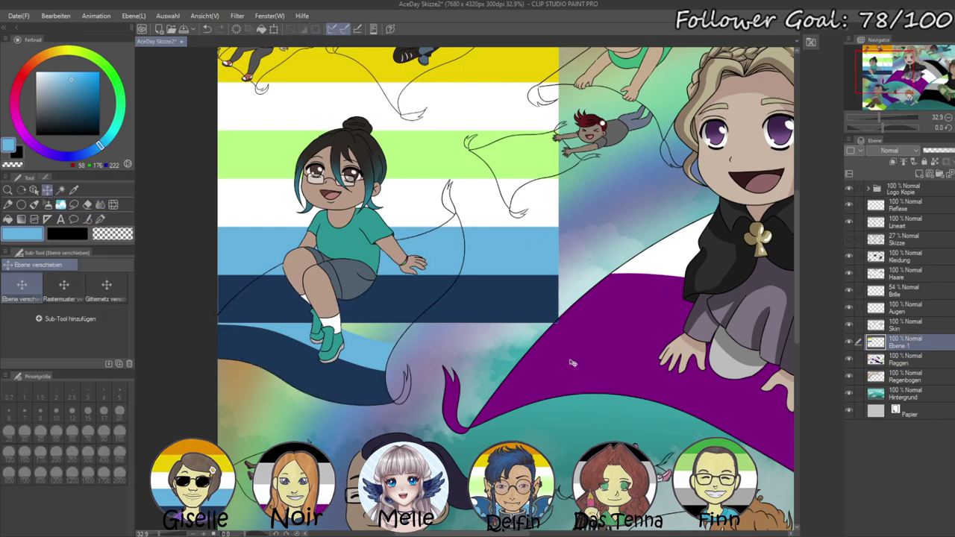
key("ctrl+t")
left_click_drag(558, 322, 405, 170)
left_click_drag(361, 96, 629, 249)
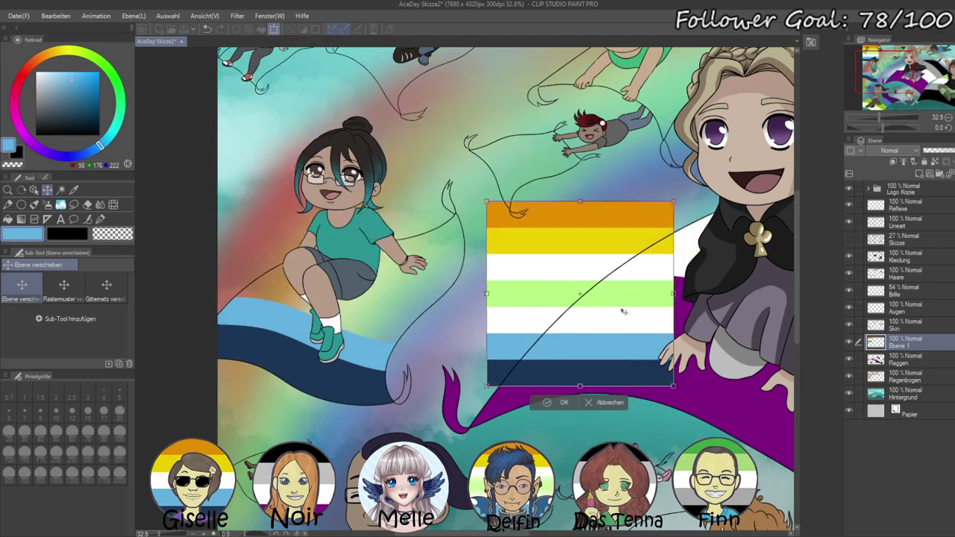
left_click(560, 405)
- Select the teal-shirted figure's blanket area from the Lineart layer and prepare the pen with white on the Flaggen layer
left_click(900, 361)
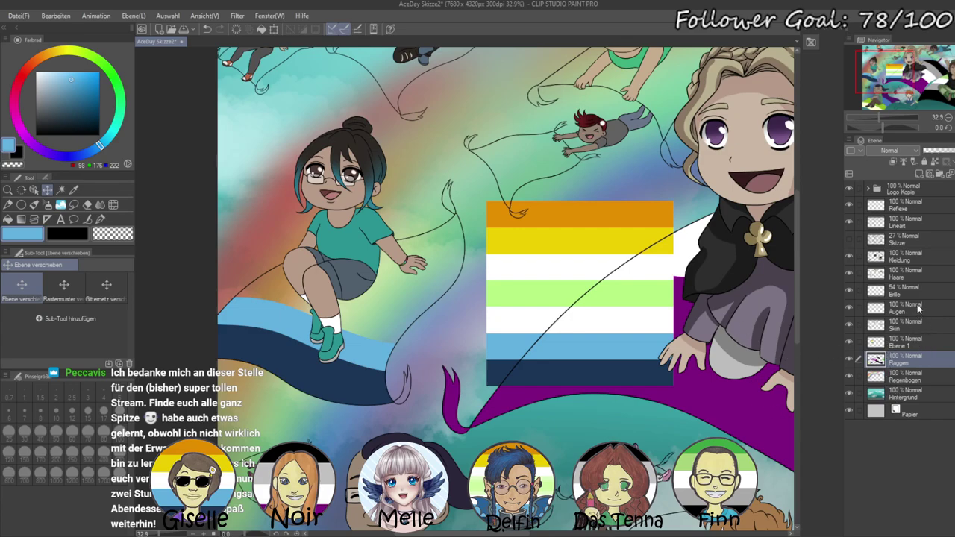
left_click(892, 224)
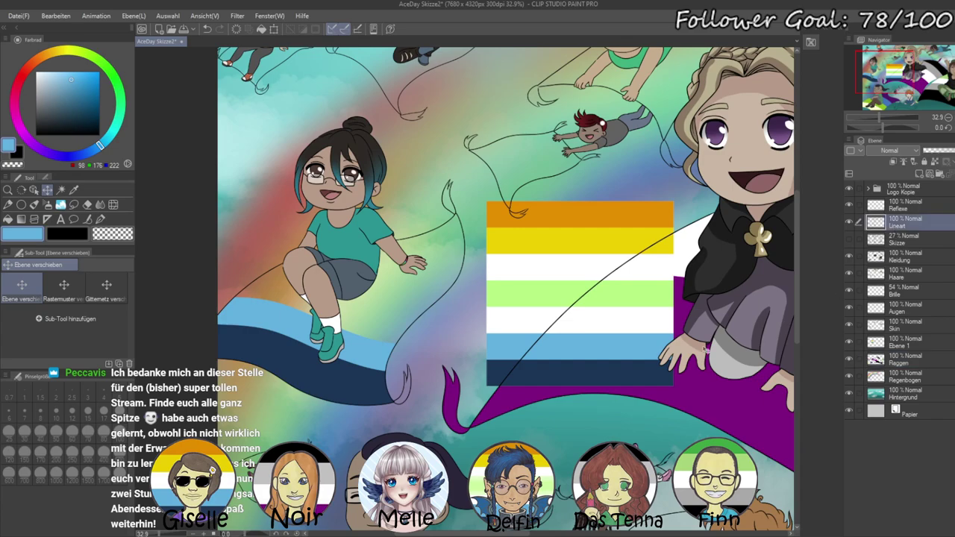
left_click(60, 189)
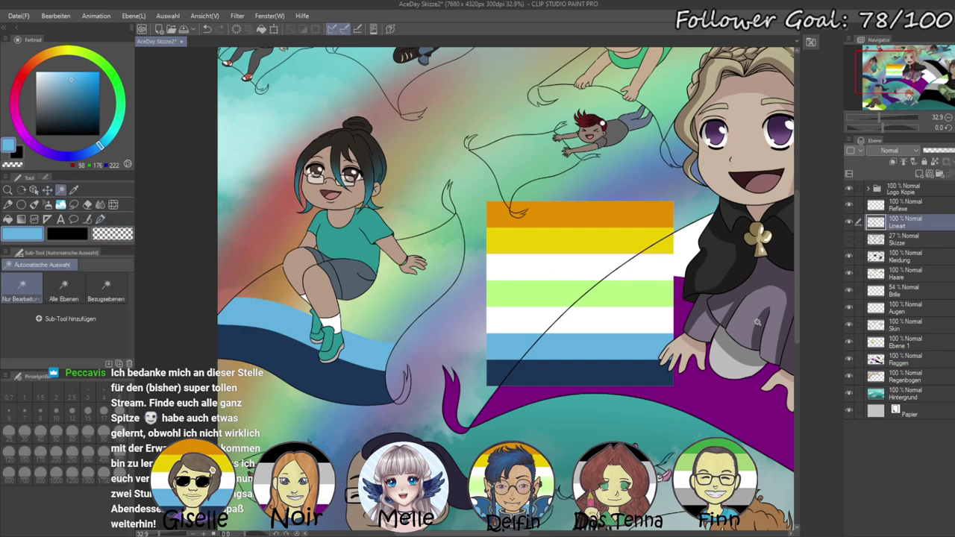
left_click(396, 308)
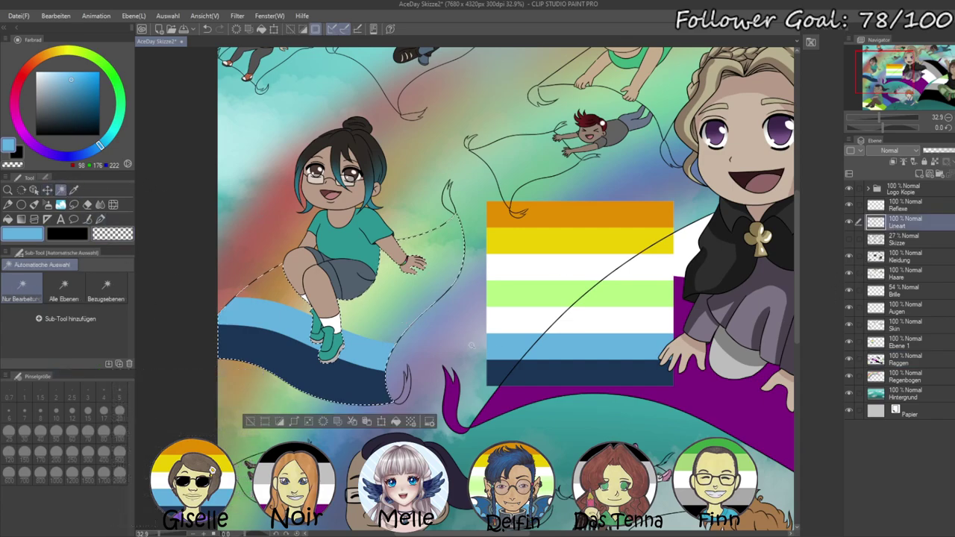
left_click(904, 358)
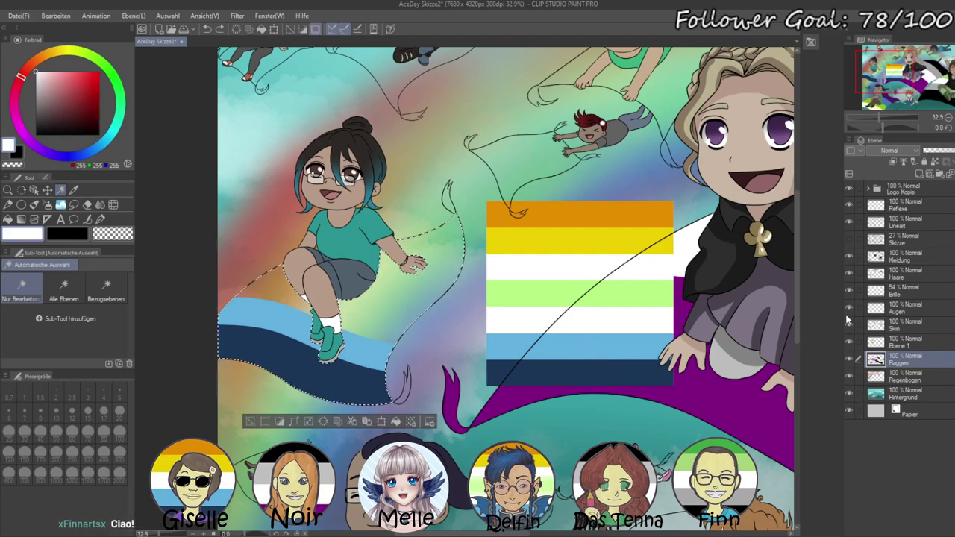
left_click(100, 219)
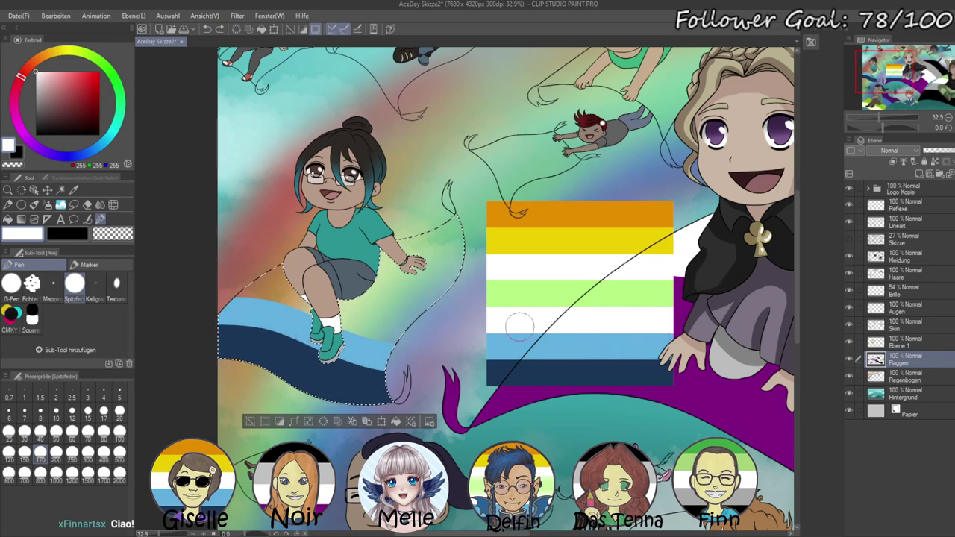
- Paint the white, light green and white stripes above the light blue one on the teal-shirted figure's blanket, sampling colours from the reference flag
left_click_drag(679, 386, 655, 41)
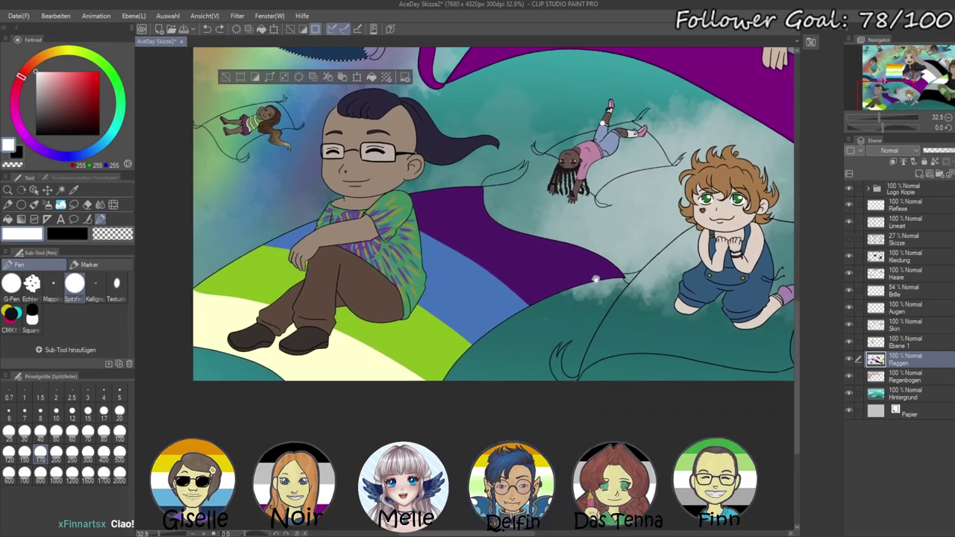
left_click_drag(594, 279, 607, 359)
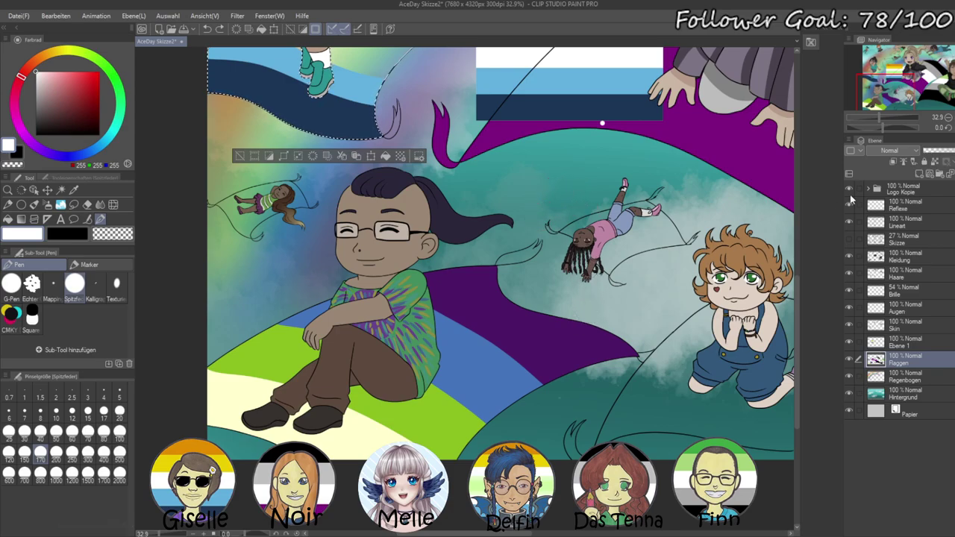
left_click(876, 117)
left_click_drag(670, 191, 695, 227)
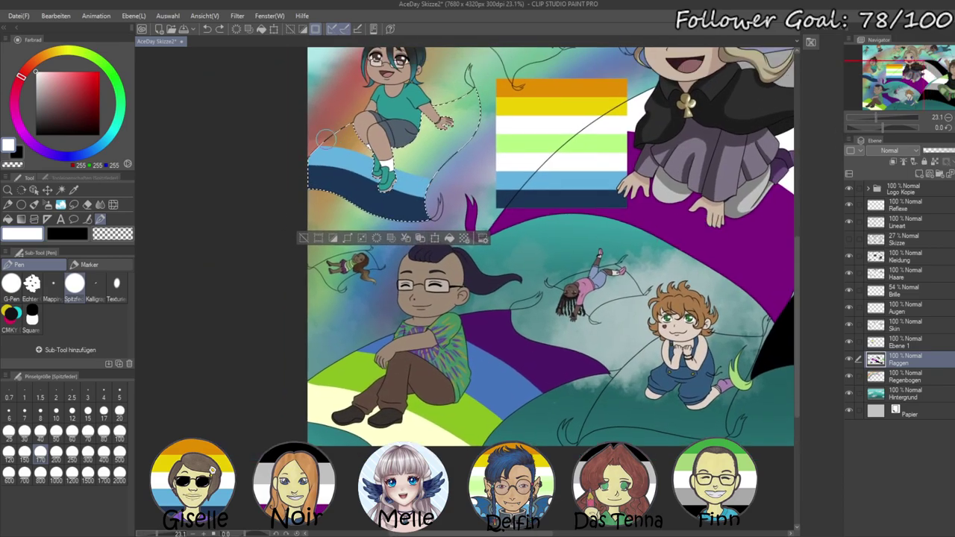
mouse_move(314, 142)
left_mouse_down()
mouse_move(452, 174)
mouse_move(342, 141)
mouse_move(453, 175)
left_mouse_up()
left_click(554, 148, "alt")
left_click_drag(343, 128, 466, 159)
mouse_move(340, 132)
left_mouse_down()
mouse_move(467, 159)
mouse_move(516, 150)
mouse_move(529, 120)
mouse_move(364, 114)
mouse_move(471, 139)
left_mouse_up()
left_click(529, 122, "alt")
left_click_drag(391, 117, 476, 147)
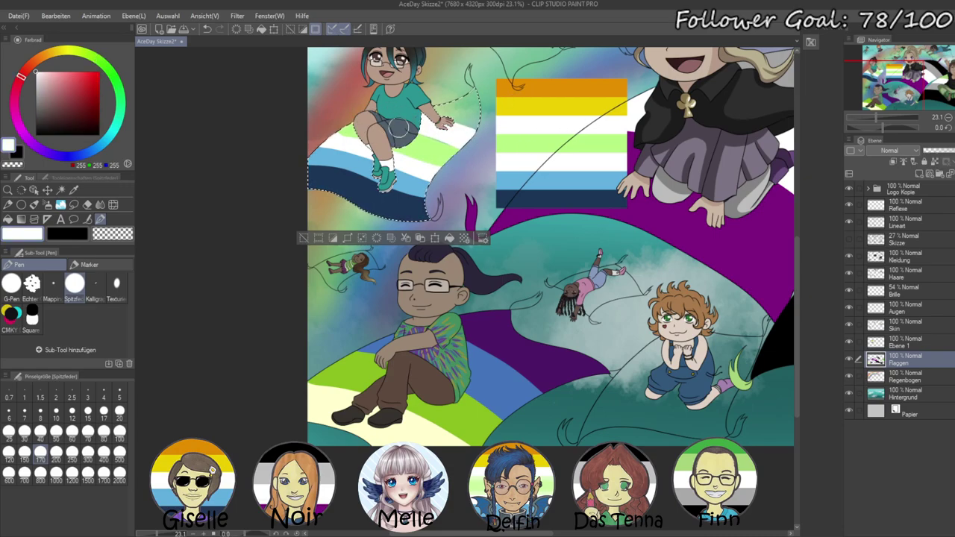
- Paint the yellow and orange stripes at the upper end of the teal-shirted figure's blanket and clear the selection
left_click(520, 109, "alt")
left_click_drag(433, 114, 488, 123)
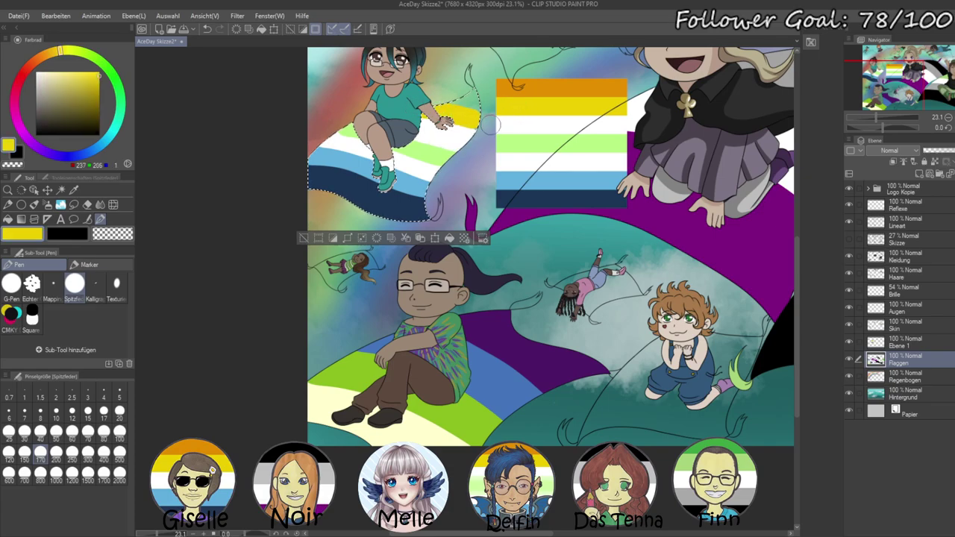
left_click(529, 91, "alt")
left_click_drag(446, 98, 492, 101)
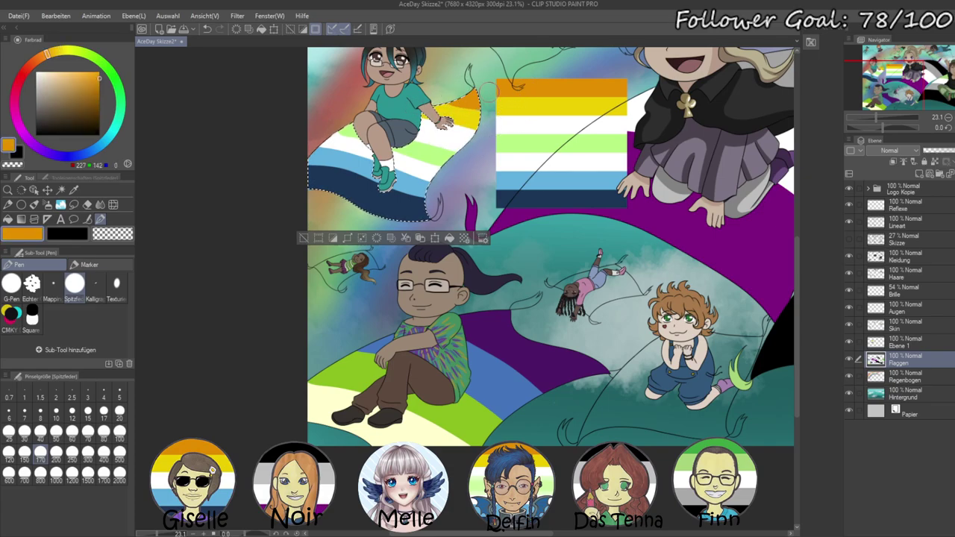
key("ctrl+d")
- Delete the Ebene 1 layer holding the orange-to-navy reference flag
left_click(868, 117)
left_click_drag(596, 254, 568, 285)
left_click(902, 346)
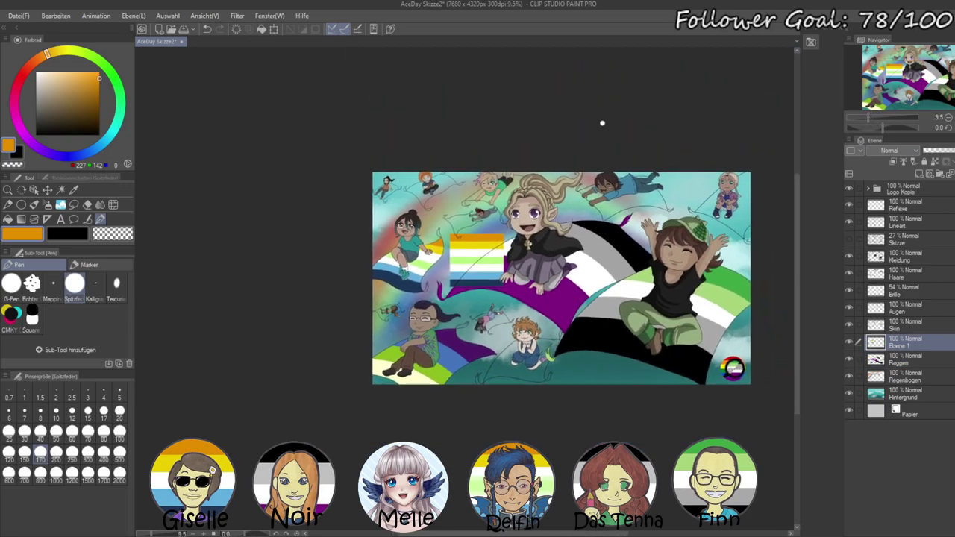
key("Delete")
- Paste the small purple, white, grey and black flag above the Flaggen layer and move it between the teal-shirted figure's blanket and the large purple one
left_click_drag(868, 117, 875, 117)
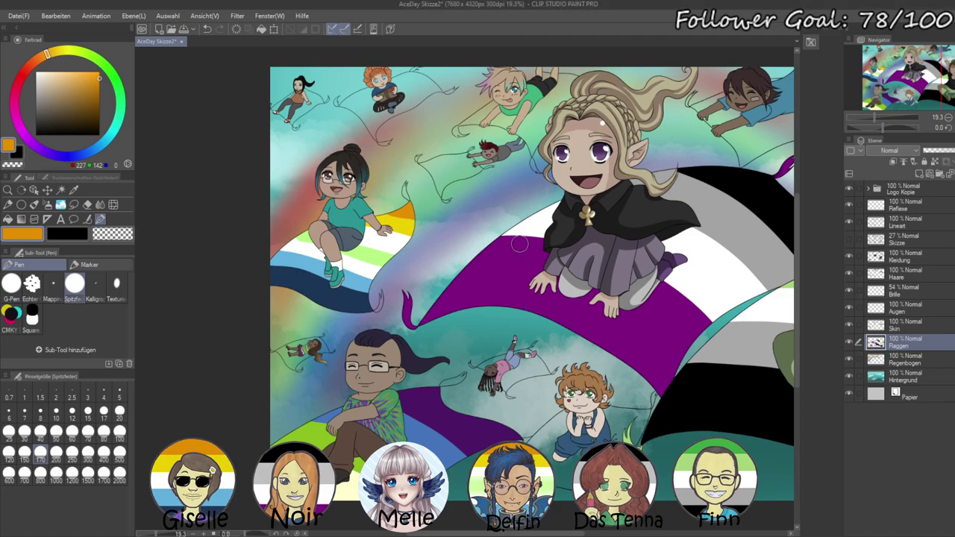
scroll(496, 260, "down", 2)
scroll(669, 268, "down", 2)
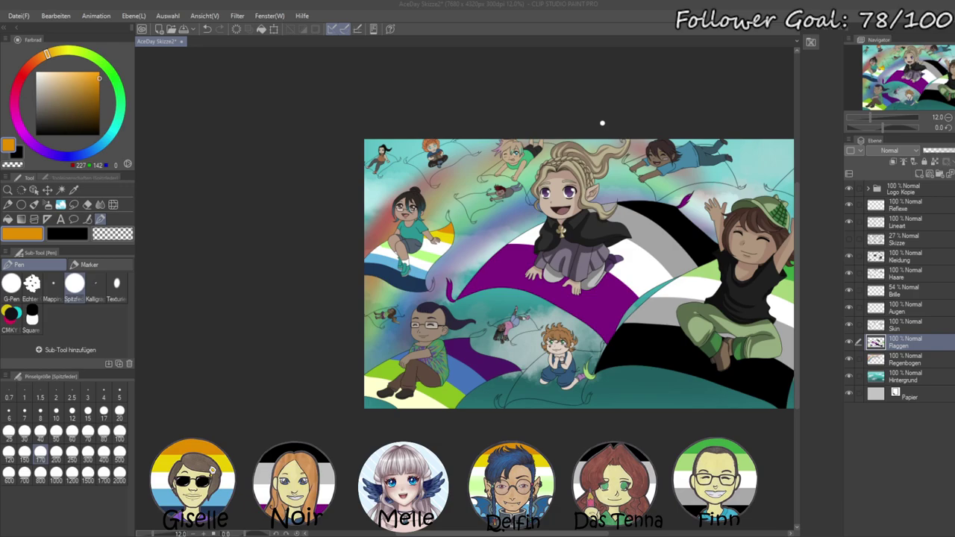
key("ctrl+shift+n")
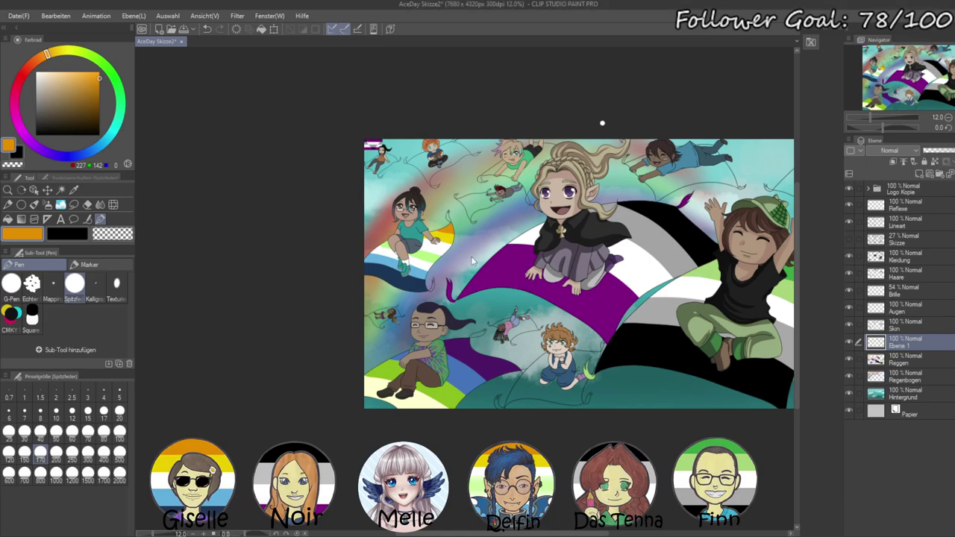
scroll(414, 182, "up", 4)
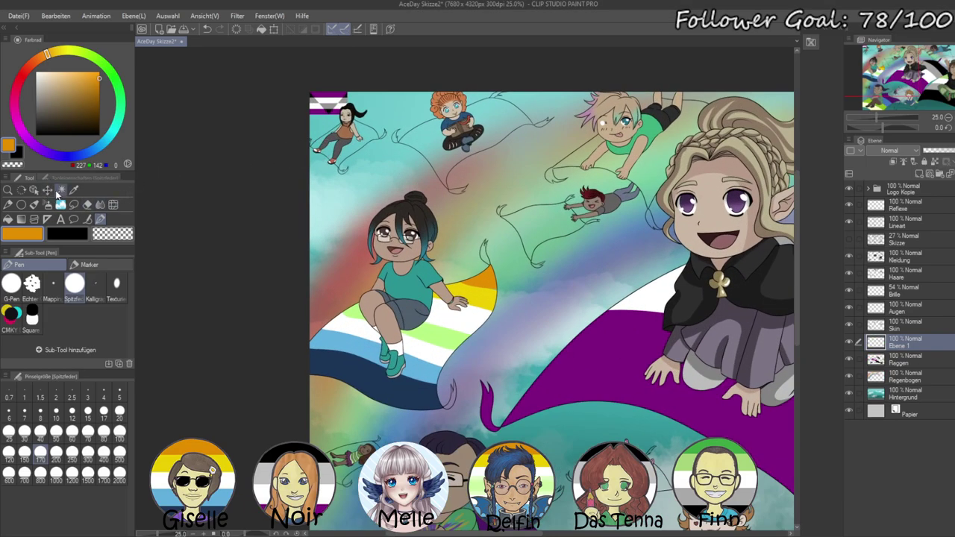
left_click(60, 190)
left_click(47, 189)
left_click_drag(328, 138, 539, 352)
scroll(598, 325, "up", 1)
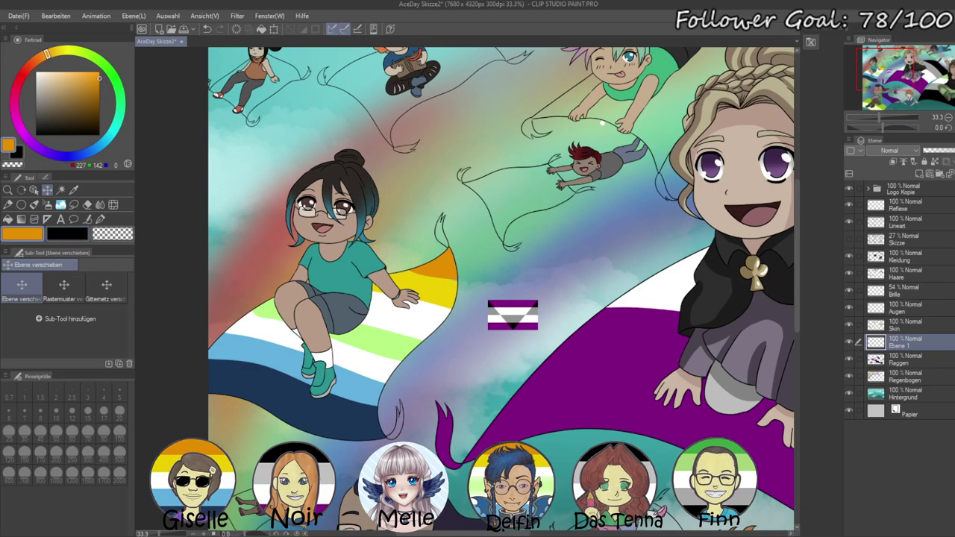
scroll(602, 123, "down", 2)
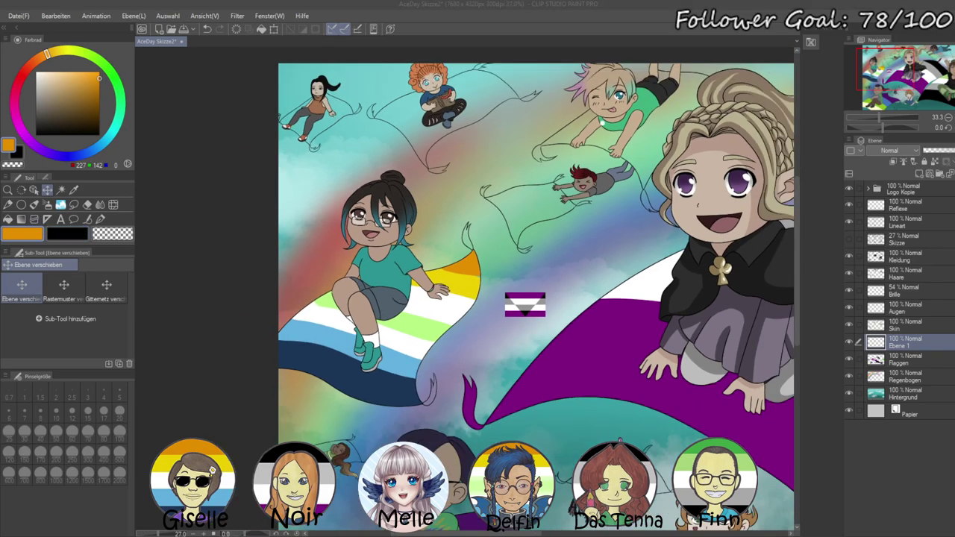
scroll(602, 123, "up", 2)
scroll(580, 221, "up", 2)
- Fill the thin gap between the yellow and orange stripes on the Flaggen layer with yellow, using the pen at size 5
key("w")
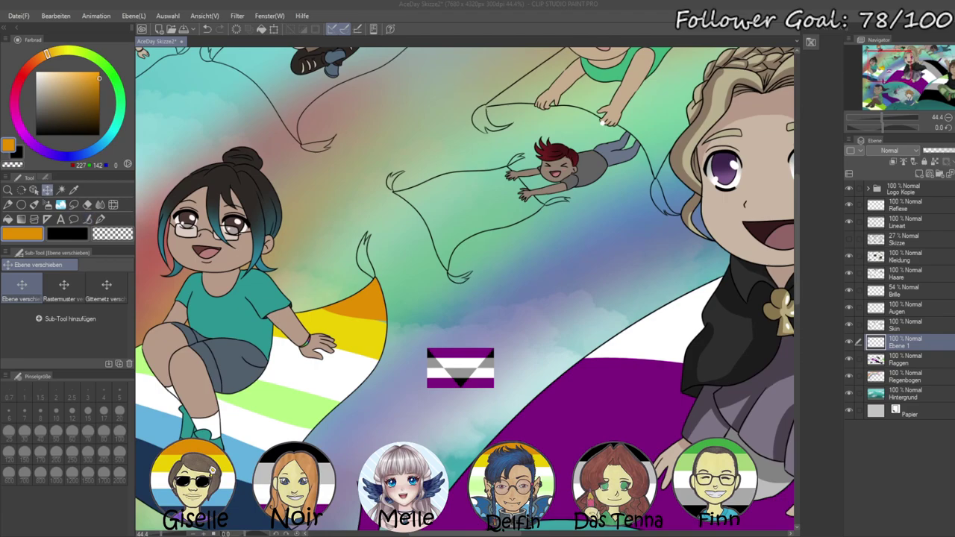
left_click(911, 361)
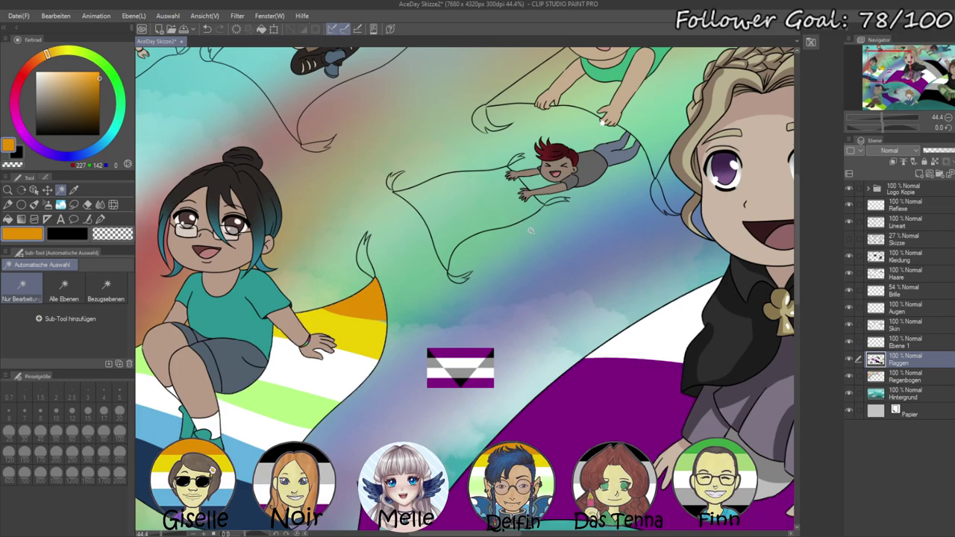
scroll(280, 350, "up", 4)
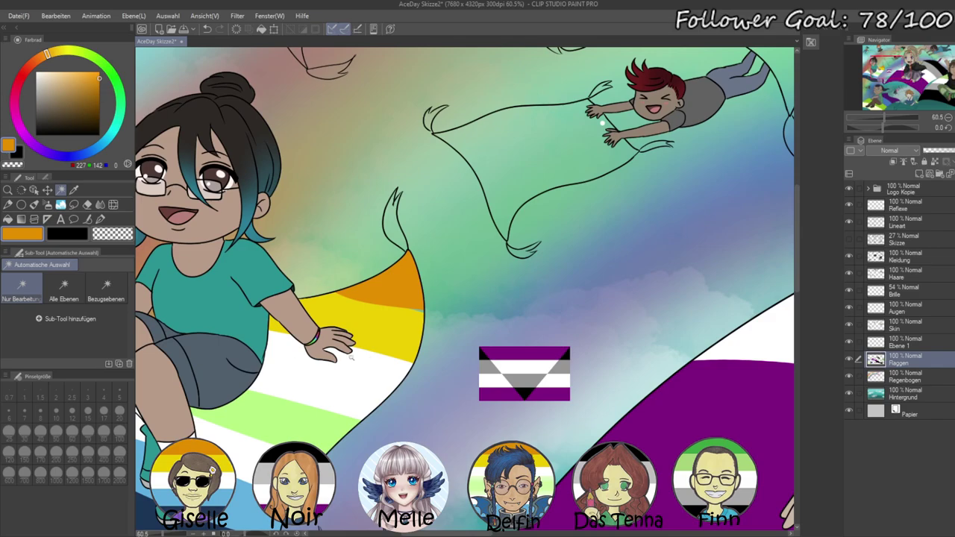
mouse_move(884, 128)
left_mouse_down()
mouse_move(895, 127)
mouse_move(890, 119)
left_mouse_up()
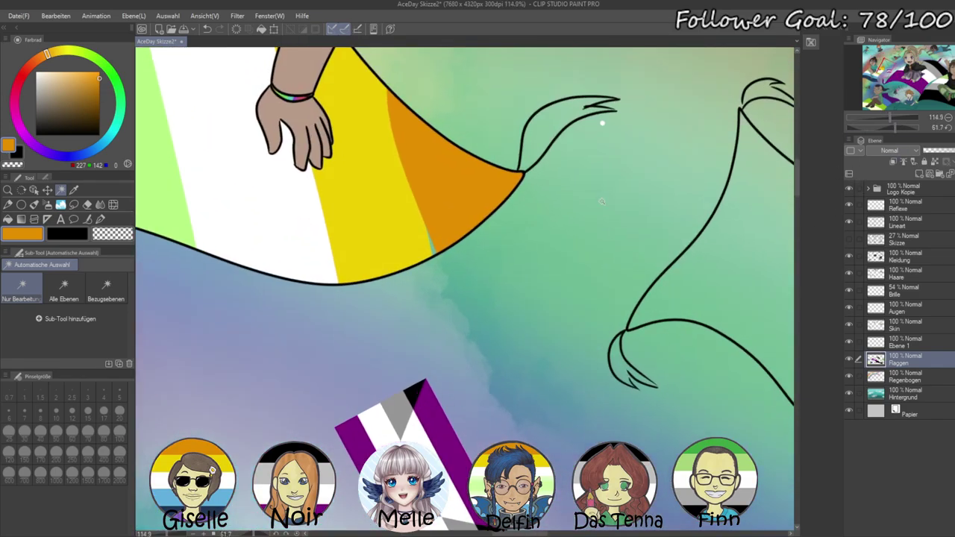
left_click(379, 240, "alt")
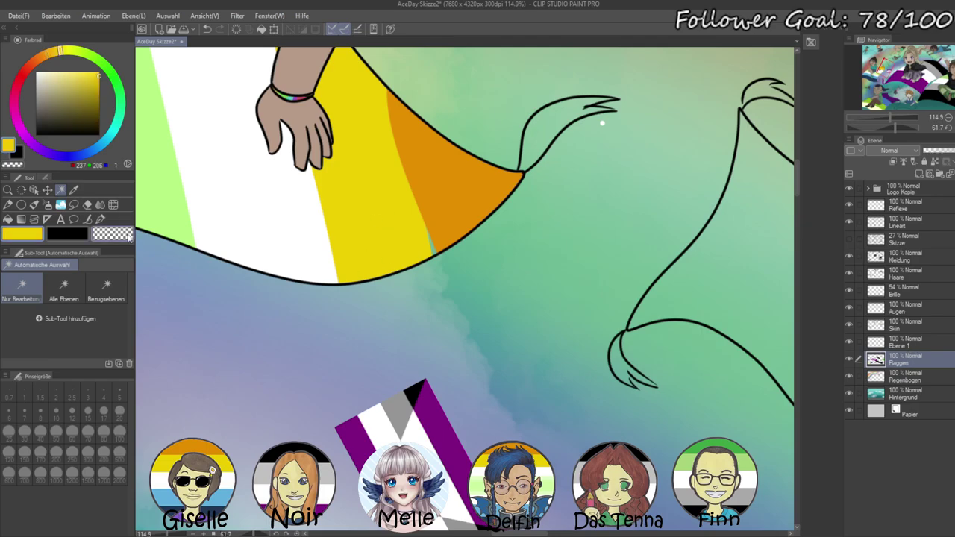
key("p")
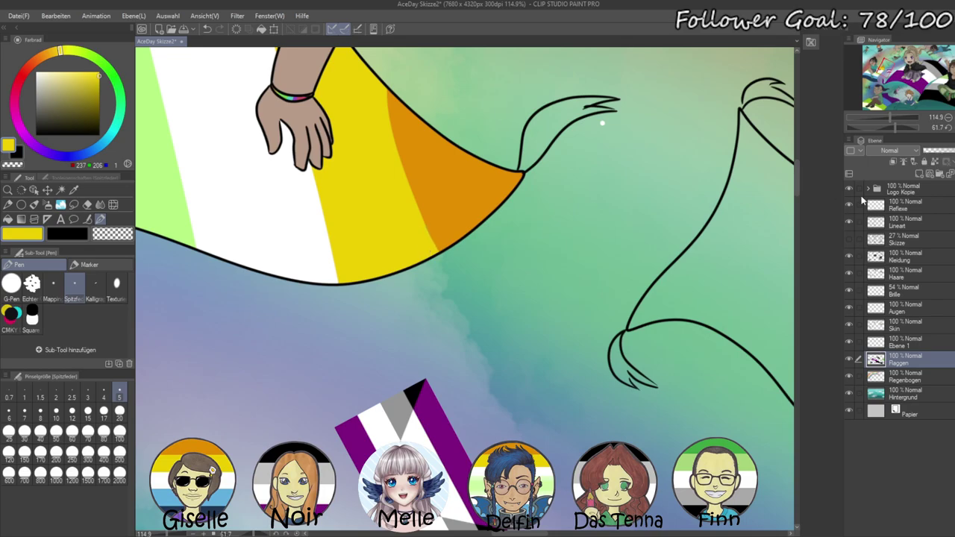
- Reset the canvas rotation, select the red-haired figure's blanket area from the Lineart layer and switch to the Flaggen layer
left_click(948, 128)
left_click_drag(898, 117, 883, 119)
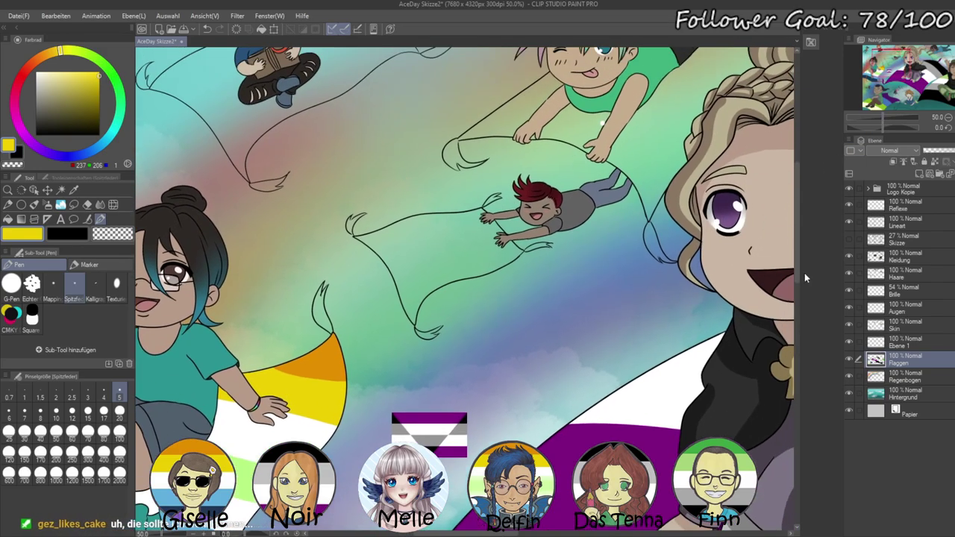
left_click(893, 206)
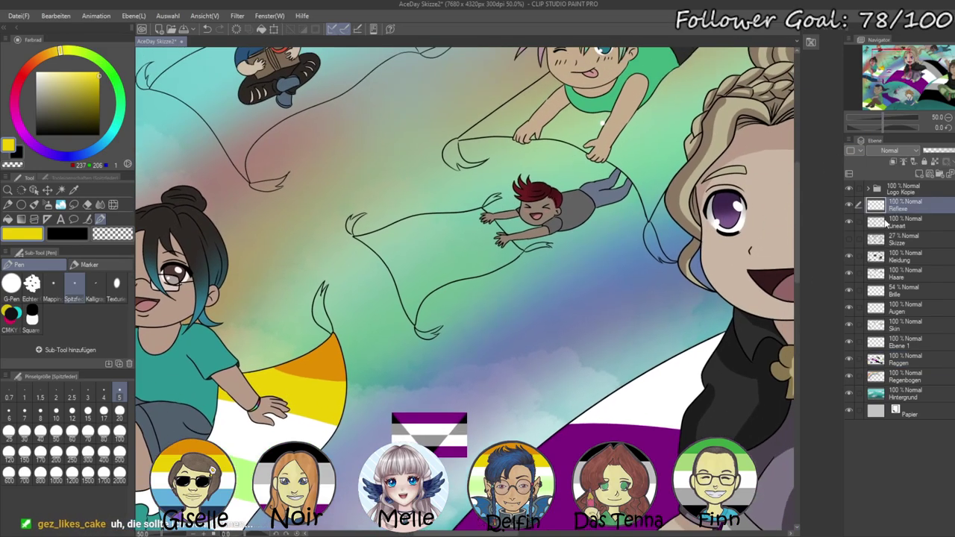
left_click(886, 222)
left_click(60, 190)
left_click(465, 250)
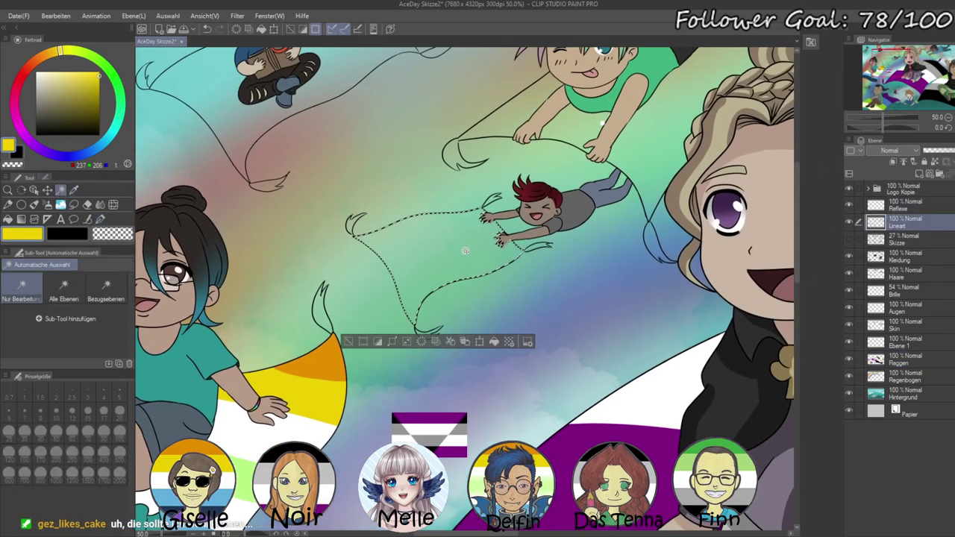
left_click_drag(882, 118, 886, 118)
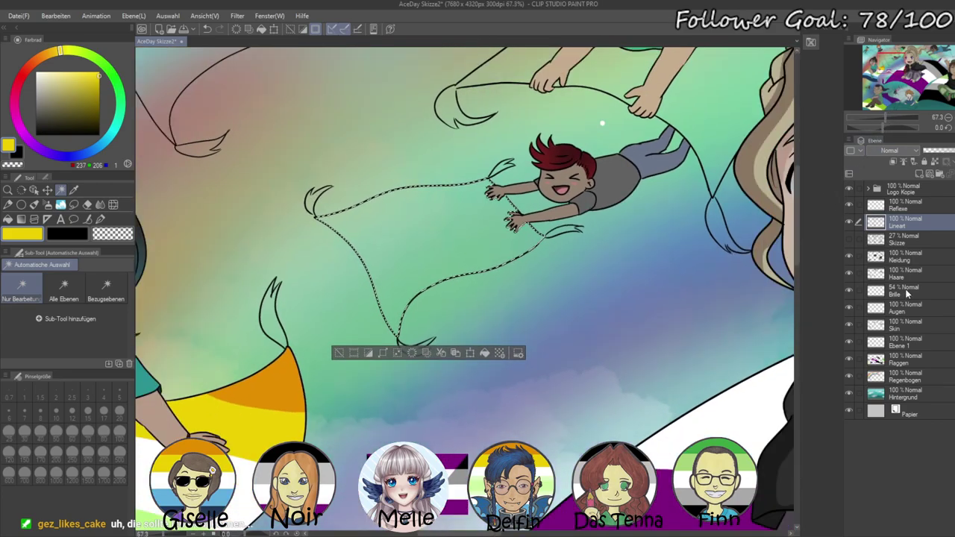
left_click(910, 360)
- Paint purple, white, grey and black stripes across the red-haired figure's blanket with the pen at size 100, ending with black at the hands
right_click(664, 496)
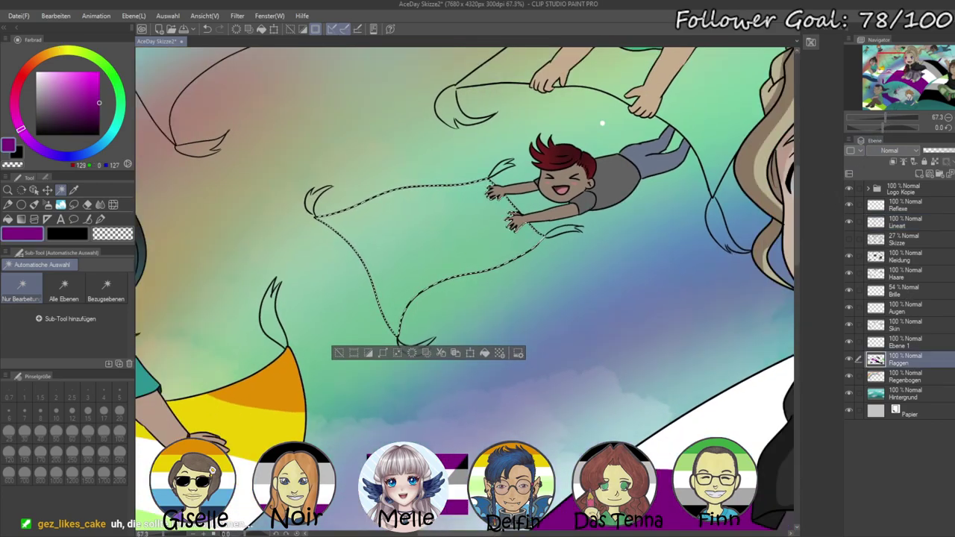
key("p")
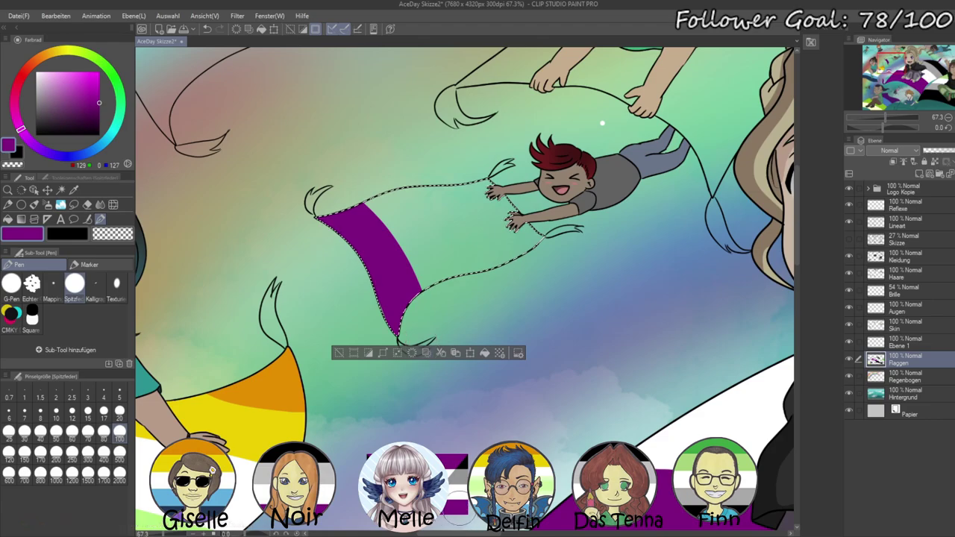
right_click(727, 414)
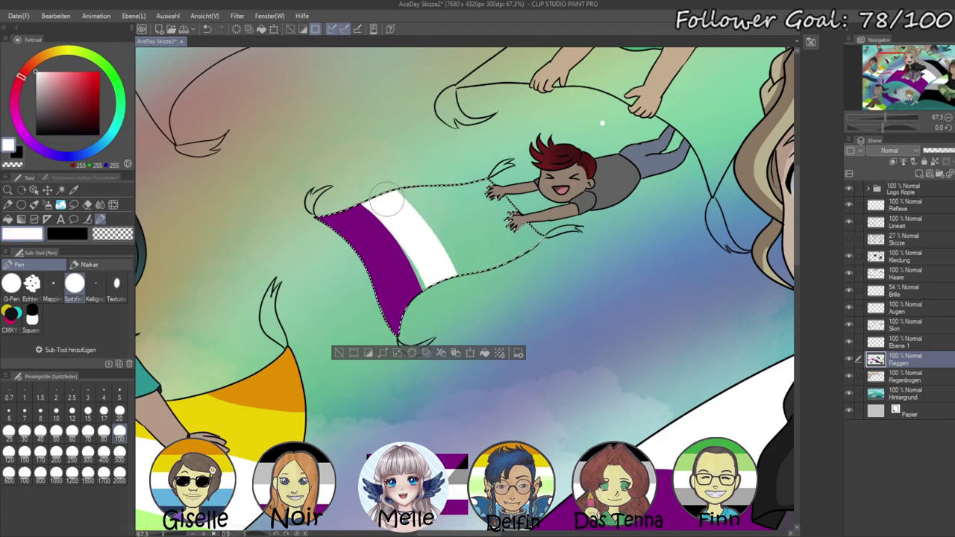
left_click(36, 98)
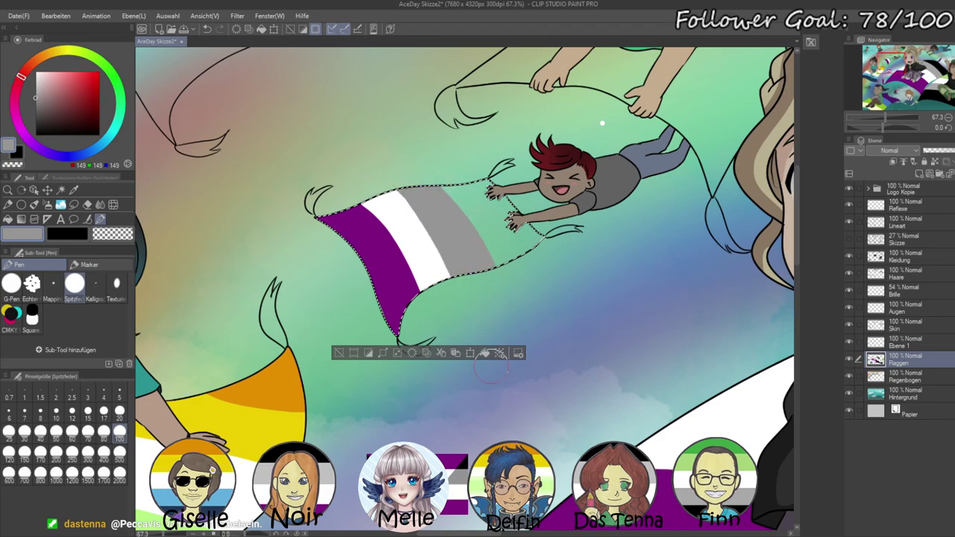
left_click(456, 460, "alt")
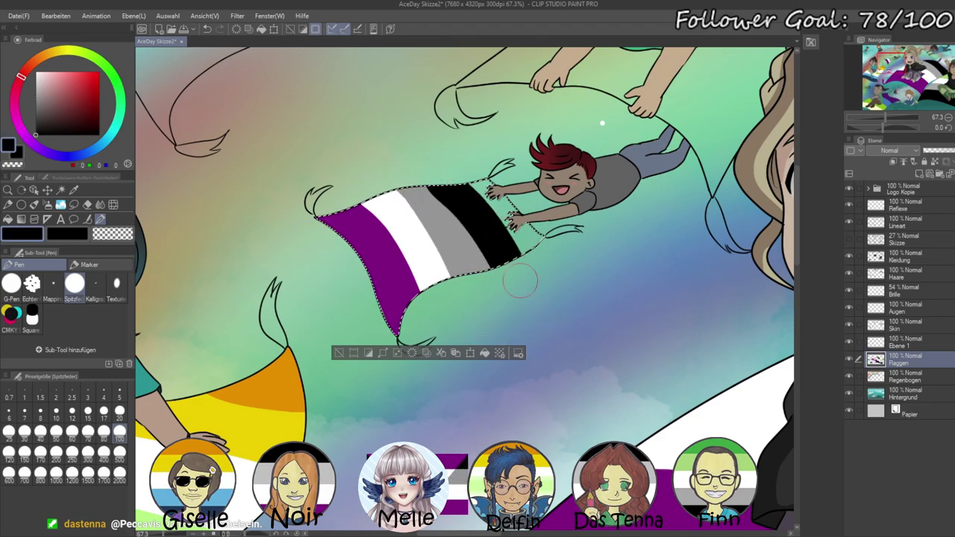
left_click(465, 263, "alt")
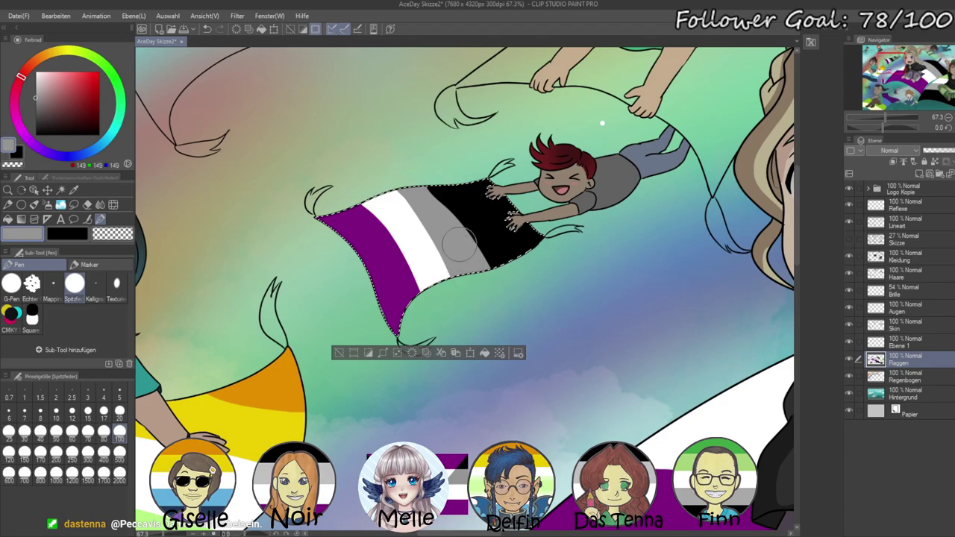
- Widen the grey, white and purple stripes on the red-haired figure's blanket with the pen and clear the selection
left_click(427, 227, "alt")
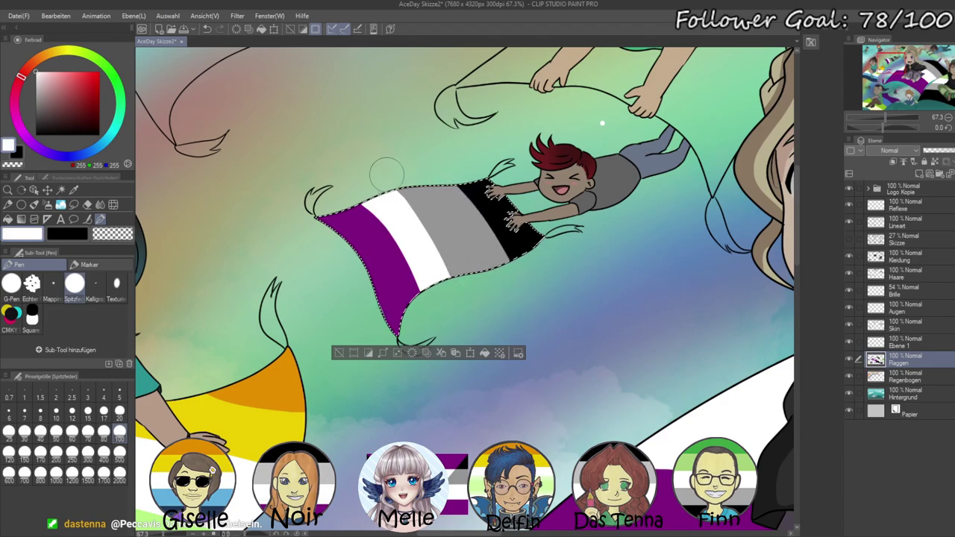
left_click(401, 265, "alt")
left_click_drag(394, 234, 441, 338)
key("ctrl+z")
left_click_drag(350, 192, 436, 333)
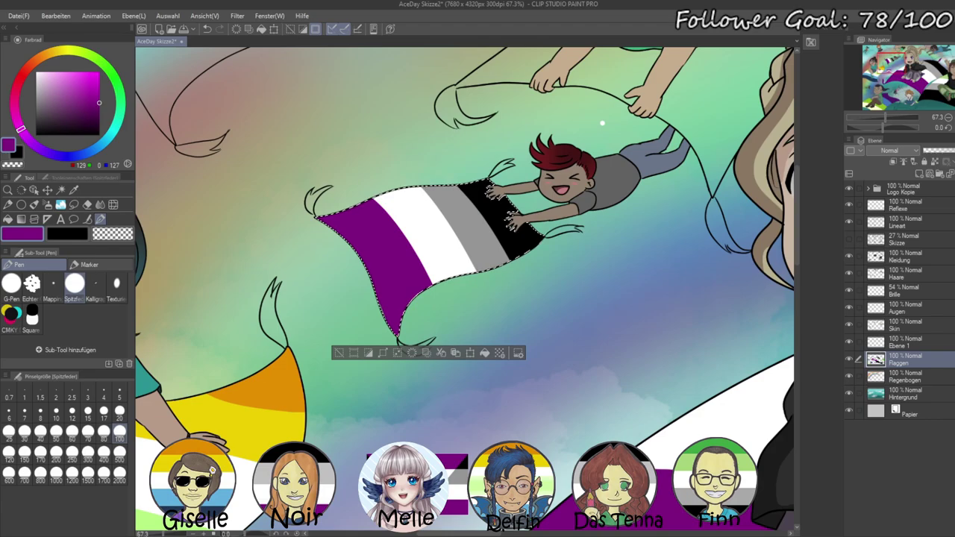
key("ctrl+d")
- Move the small reference flag on Ebene 1 to the area below the red-haired figure's blanket and tilt it slightly
left_click(903, 343)
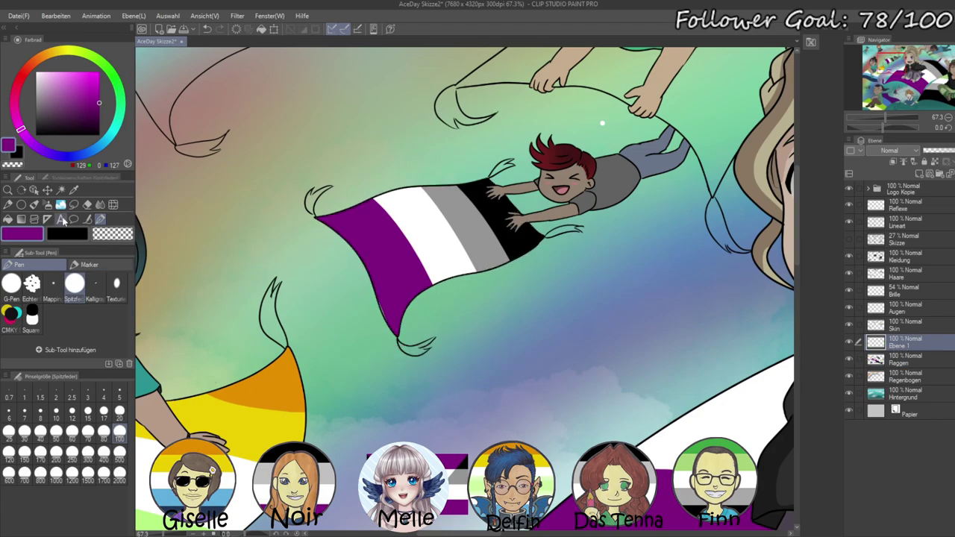
key("ctrl+t")
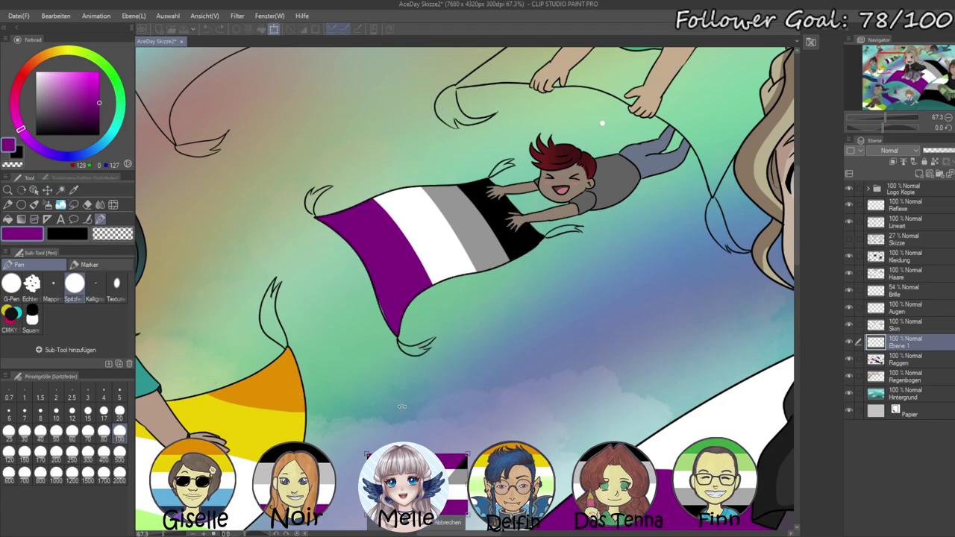
left_click_drag(415, 437, 513, 382)
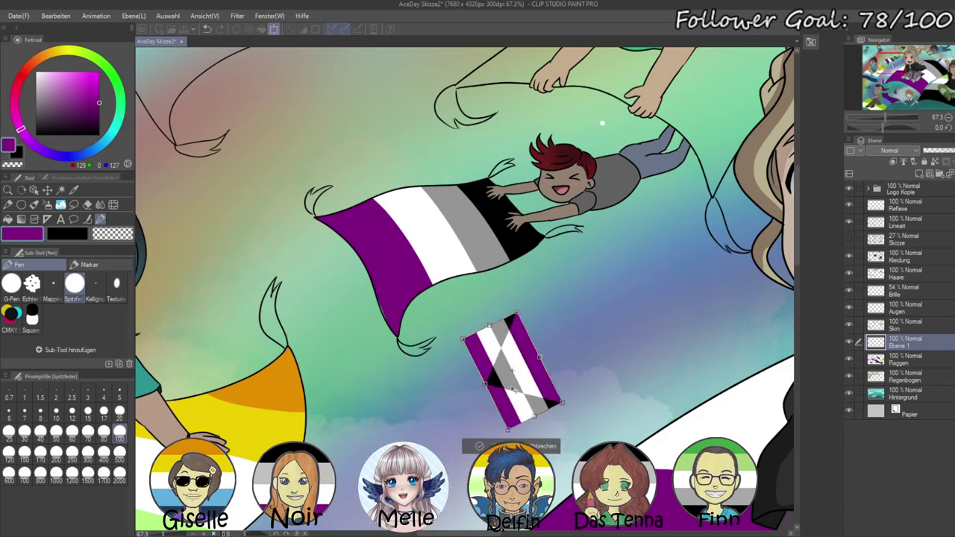
left_click_drag(557, 348, 516, 352)
left_click(497, 431)
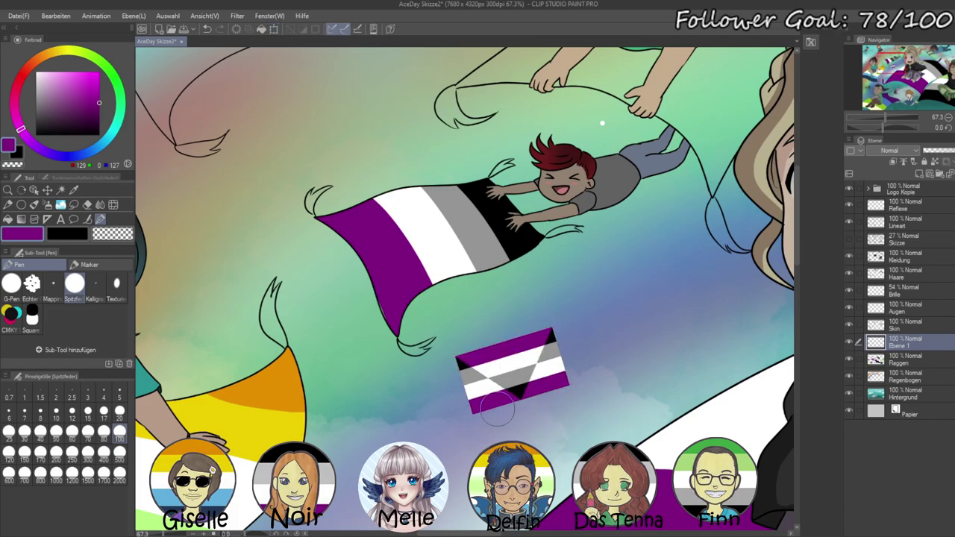
- Select the red-haired figure's blanket area from the Lineart layer and fill it with purple on the Flaggen layer
left_click(900, 363)
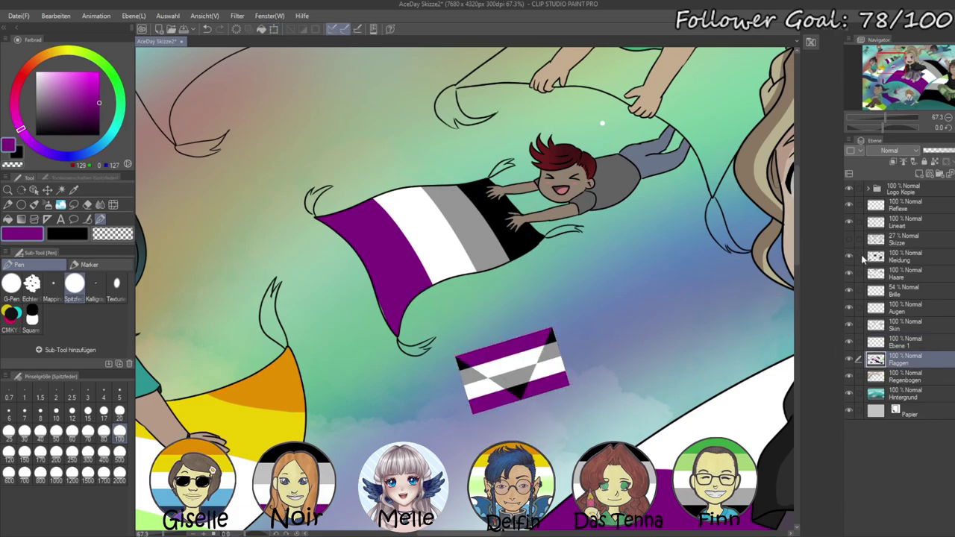
left_click(895, 222)
left_click(60, 190)
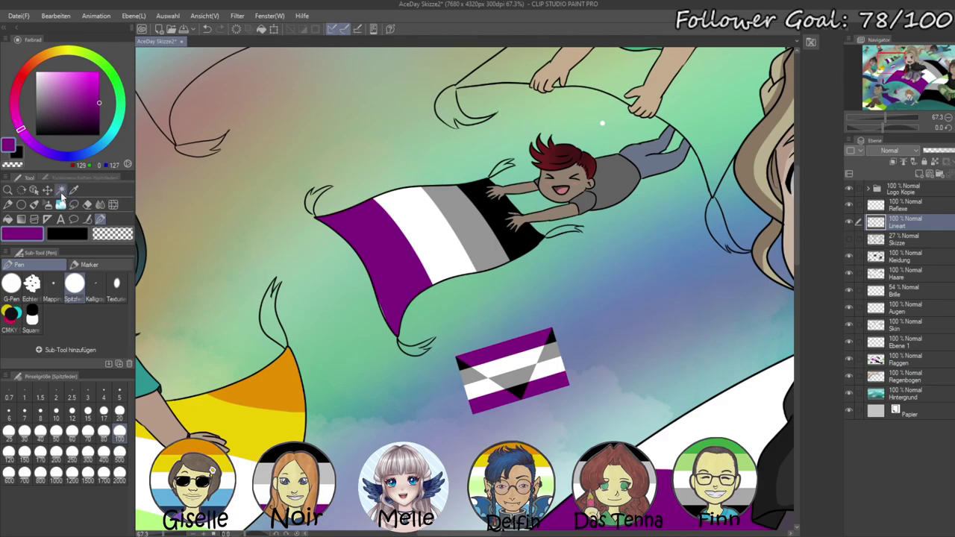
left_click(429, 229)
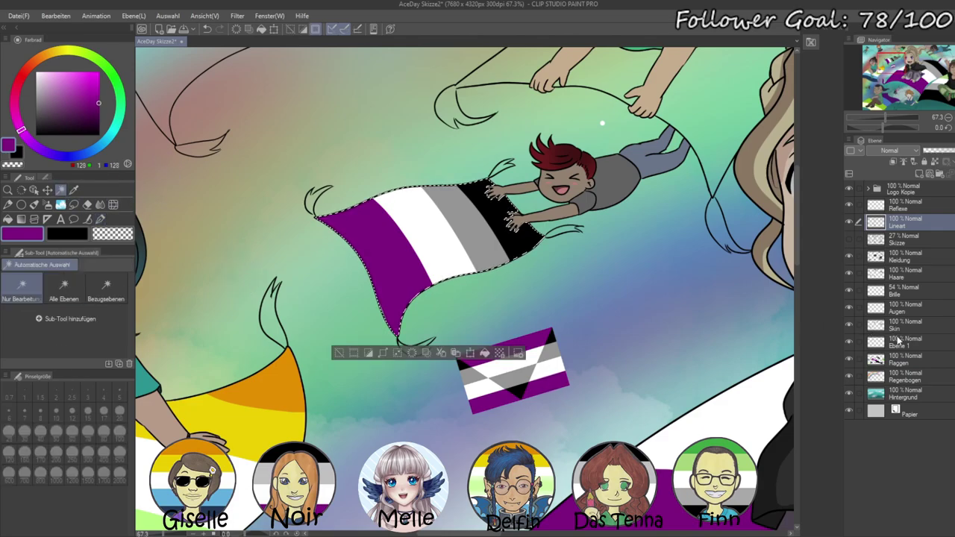
left_click(899, 359)
key("alt+BackSpace")
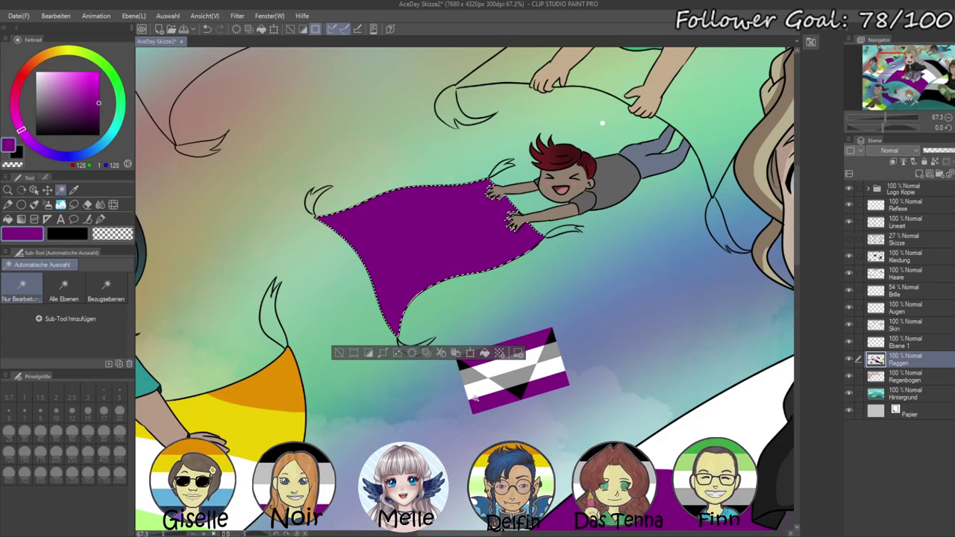
- Paint lengthwise white, grey and black stripes across the purple blanket with the pen at size 100, keeping the lowest stripe purple
right_click(469, 385)
left_click(100, 219)
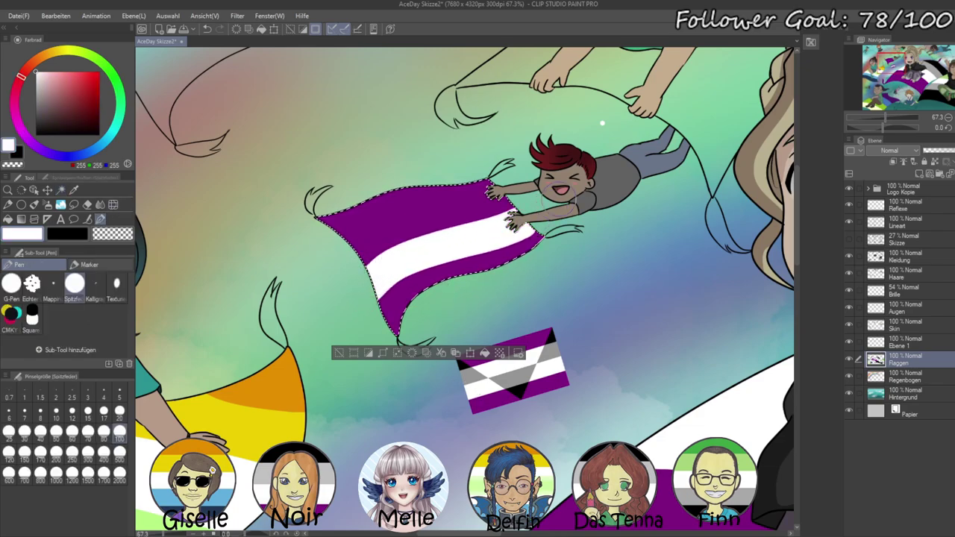
left_click(545, 369, "alt")
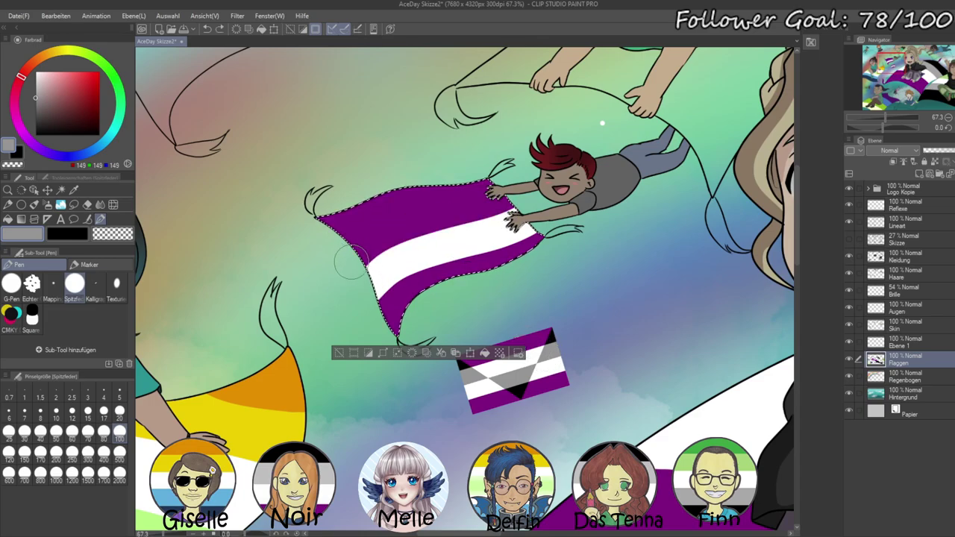
left_click(339, 213, "alt")
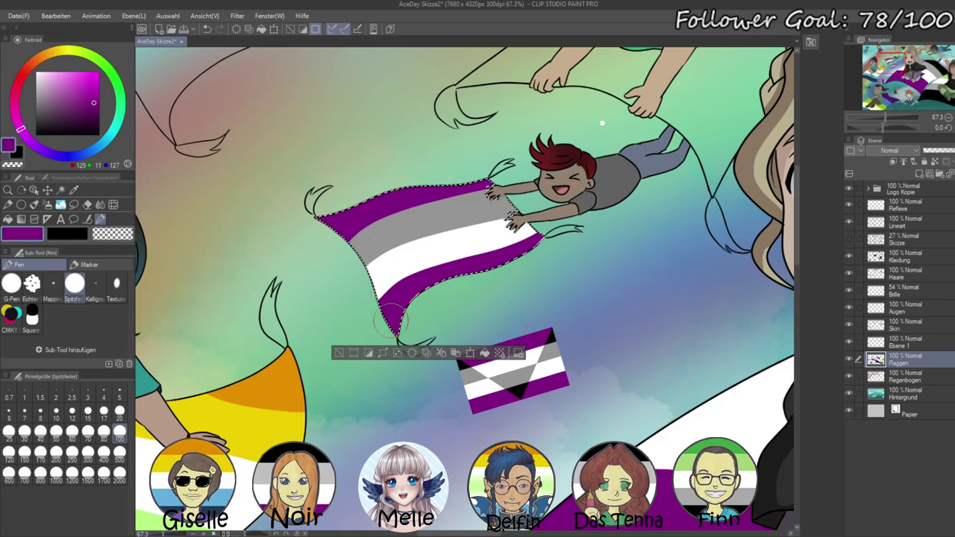
left_click(552, 339, "alt")
left_click_drag(97, 117, 99, 135)
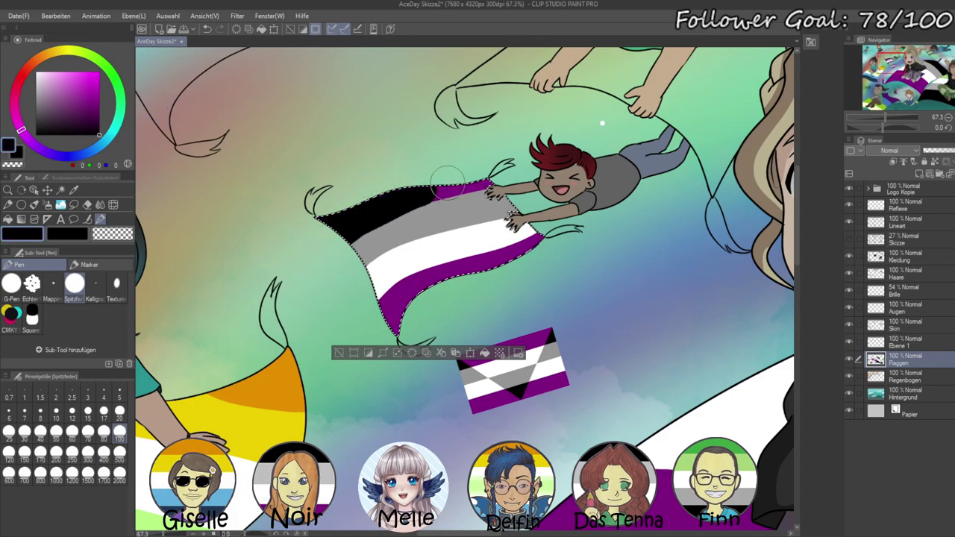
- Outline a triangle across the blanket with purple pen lines at size 20 and fill its sections with purple, white and grey
left_click(532, 335, "alt")
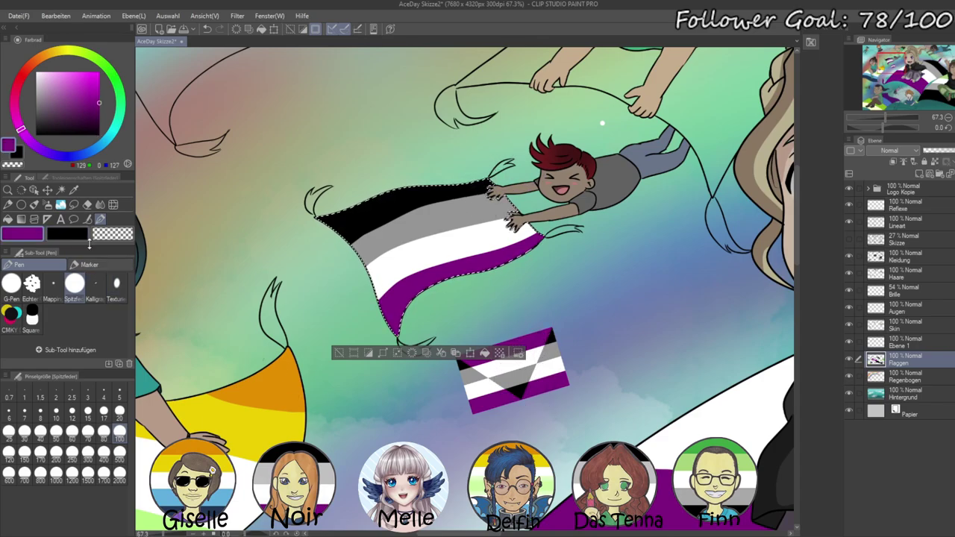
left_click(119, 411)
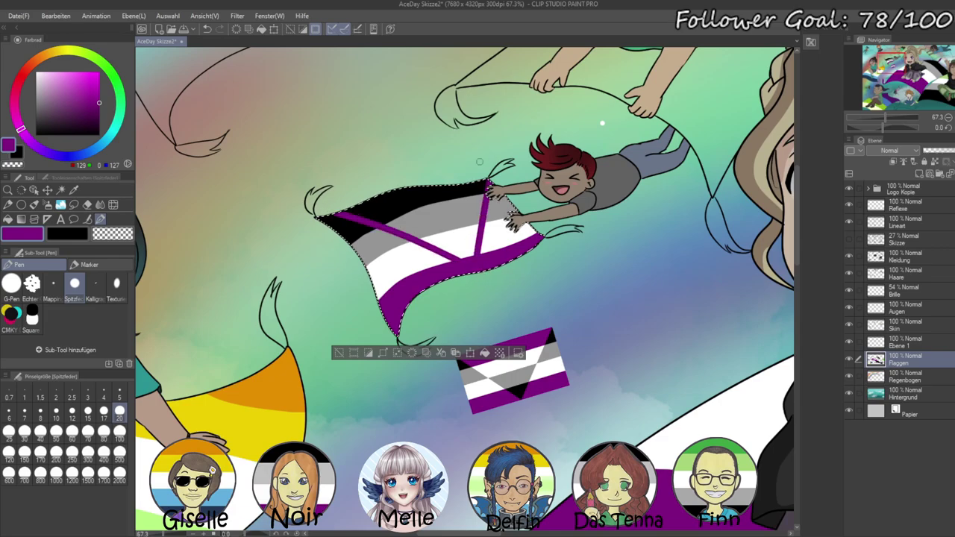
left_click(8, 218)
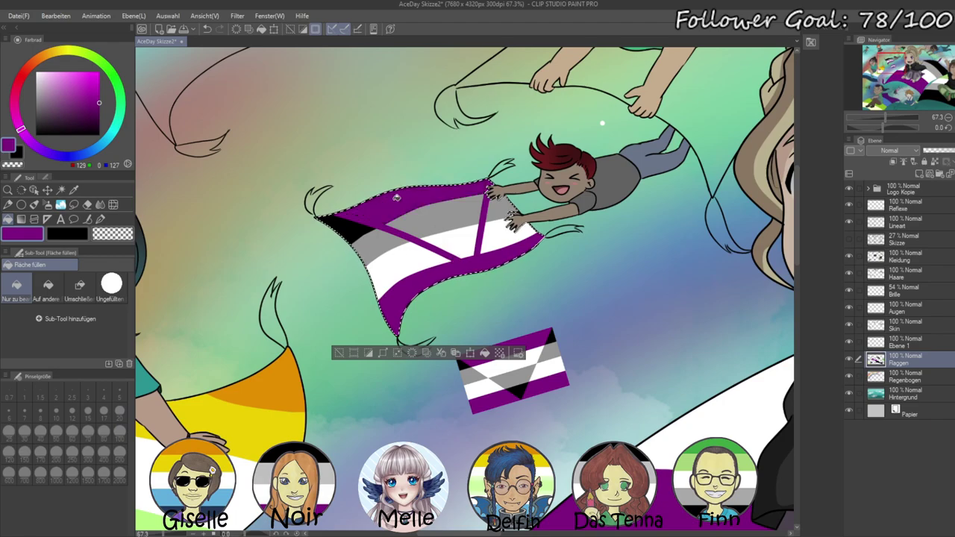
left_click(507, 359, "alt")
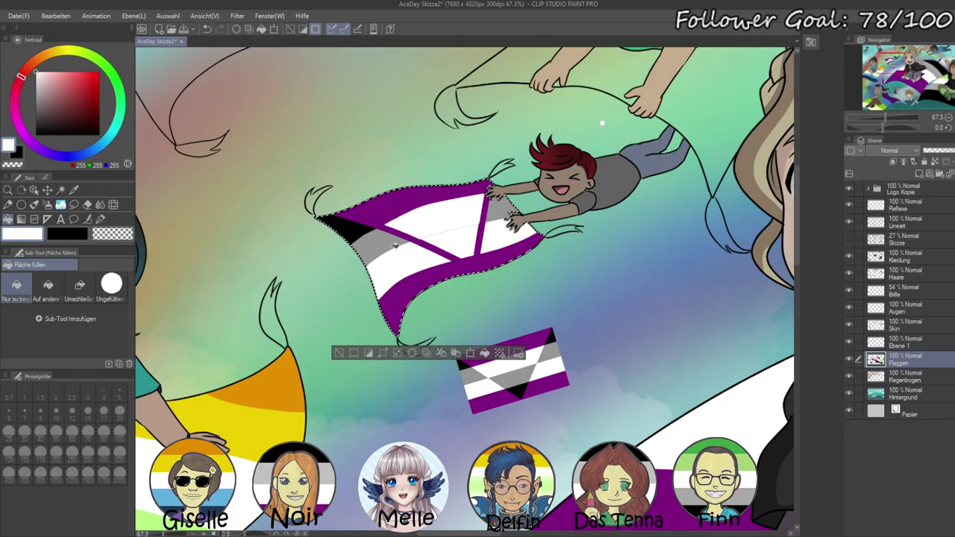
left_click(403, 247, "alt")
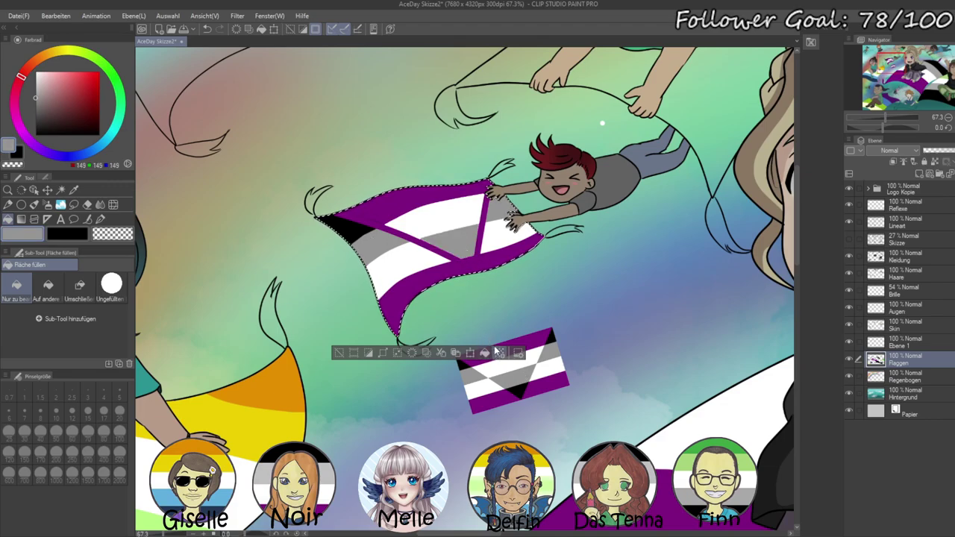
- Paint the triangle's lower tip black and cover the purple outlines beside its grey section with grey
left_click(345, 232, "alt")
left_click(106, 218)
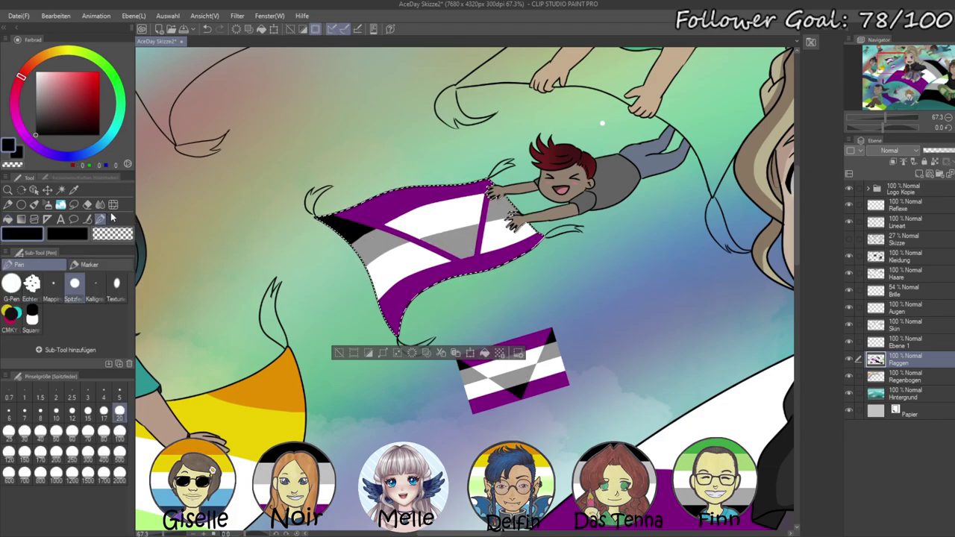
left_click_drag(467, 260, 457, 259)
left_click(463, 247, "alt")
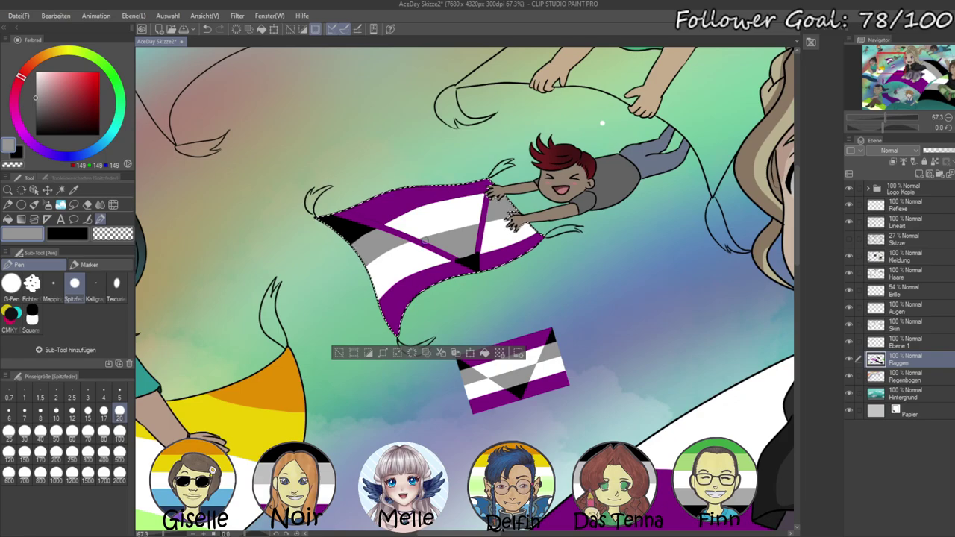
left_click_drag(419, 243, 456, 258)
left_click_drag(483, 220, 476, 252)
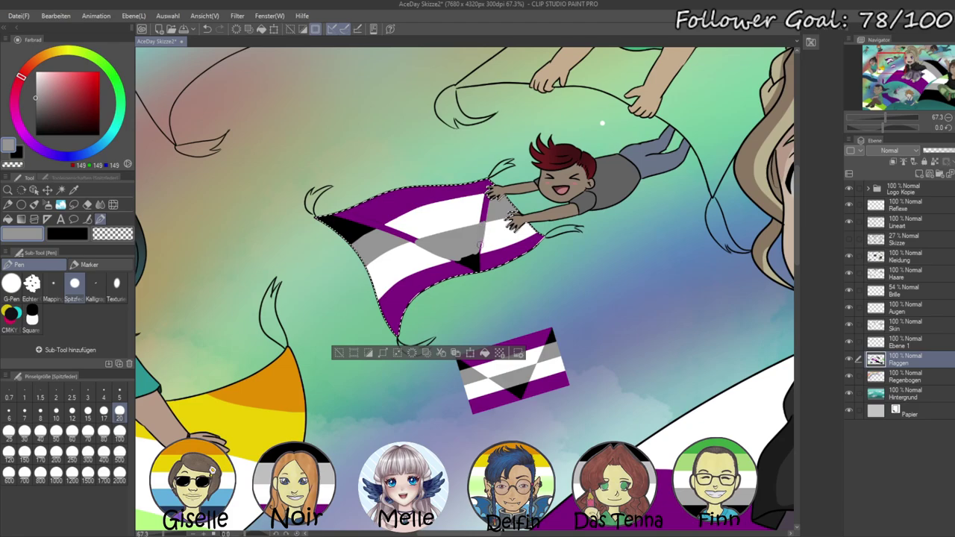
- Paint over the remaining triangle outlines with white and touch up the edges of the blanket's purple and black sections
left_click(437, 214, "alt")
left_click_drag(882, 127, 859, 127)
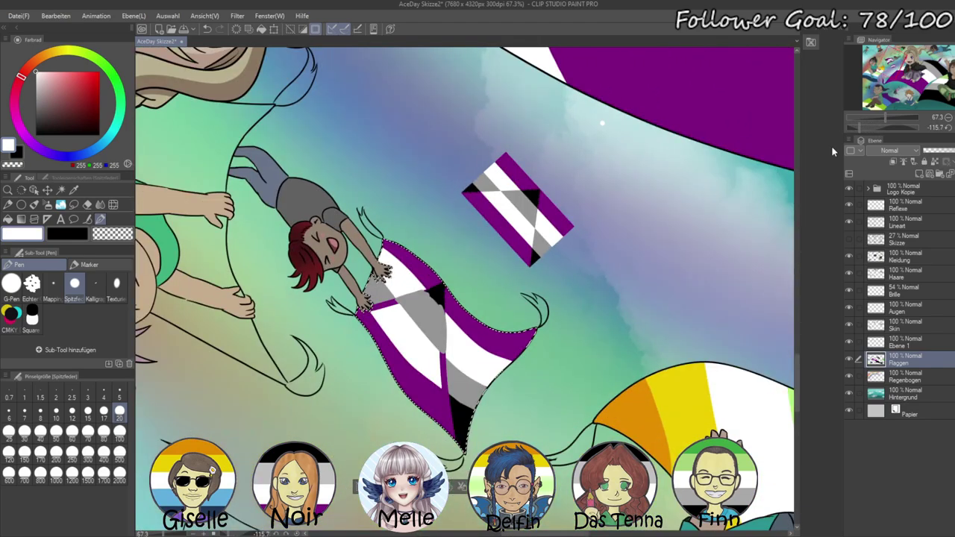
left_click_drag(443, 351, 441, 381)
left_click_drag(858, 128, 885, 128)
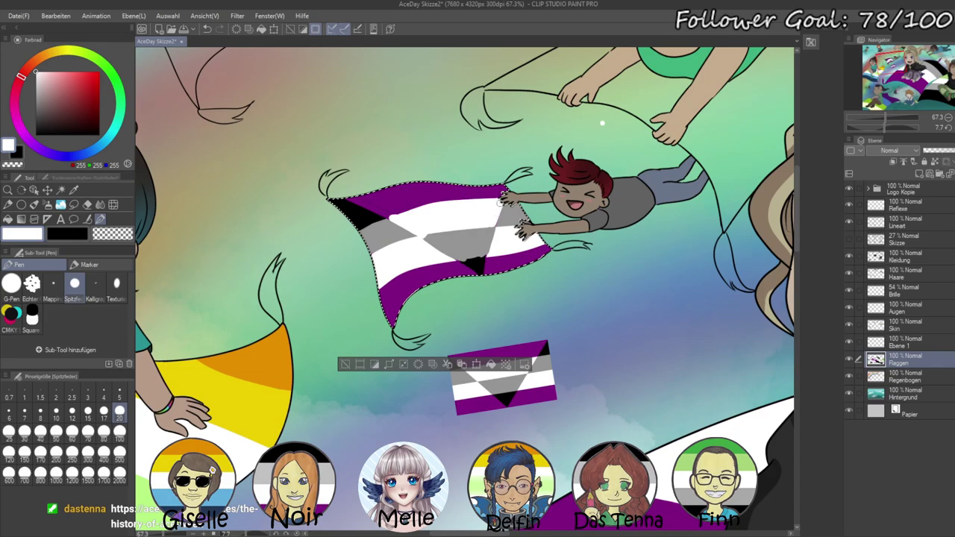
left_click_drag(885, 128, 892, 127)
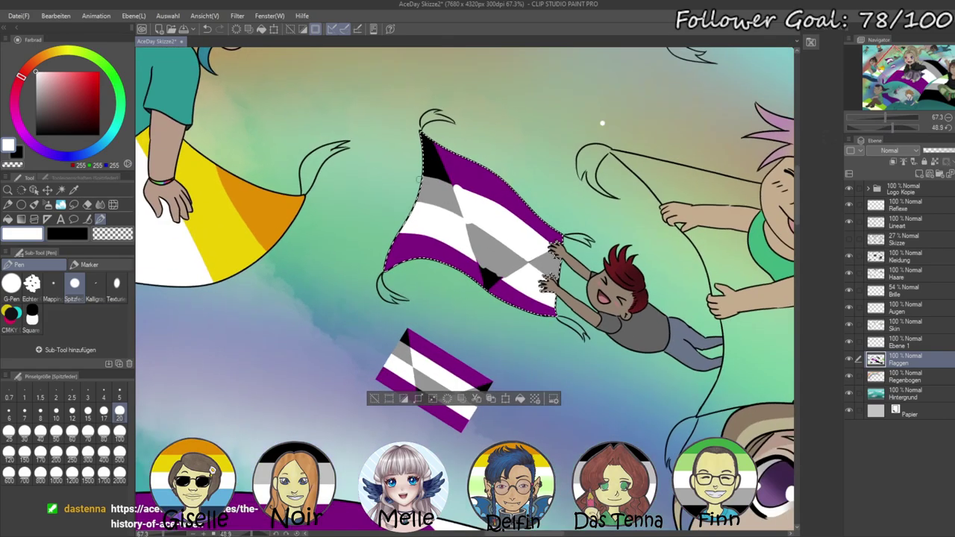
left_click(456, 179, "alt")
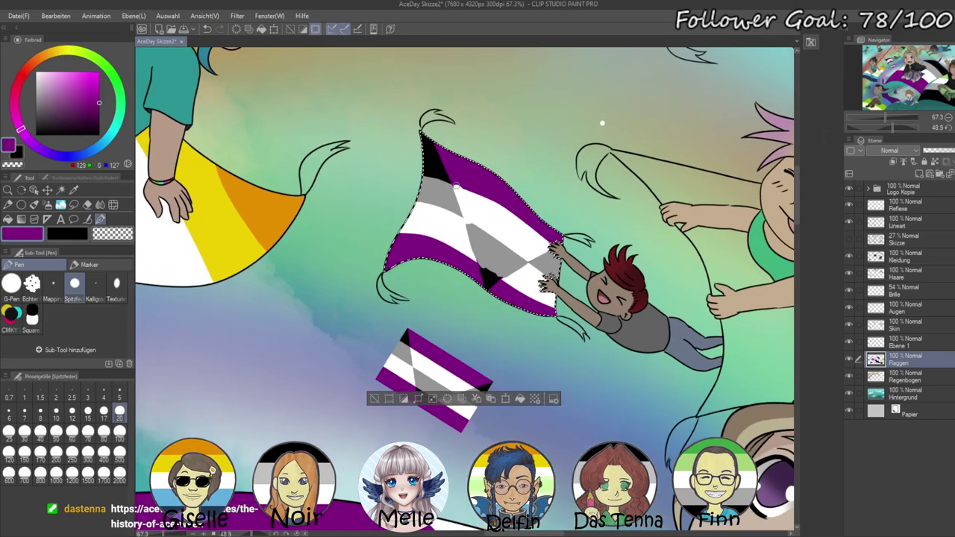
left_click(489, 274, "alt")
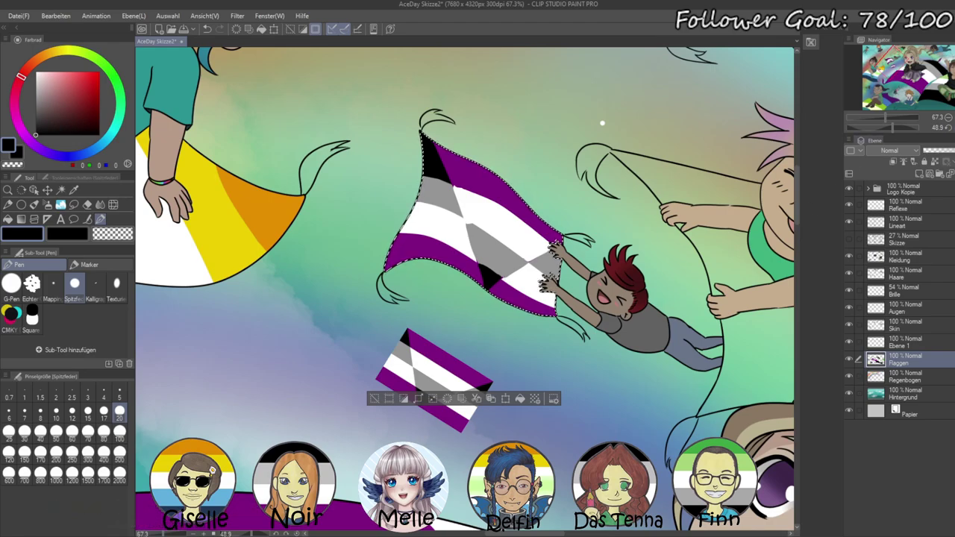
- Delete the Ebene 1 layer holding the reference flag and clear the selection
left_click_drag(886, 117, 881, 123)
left_click(906, 343)
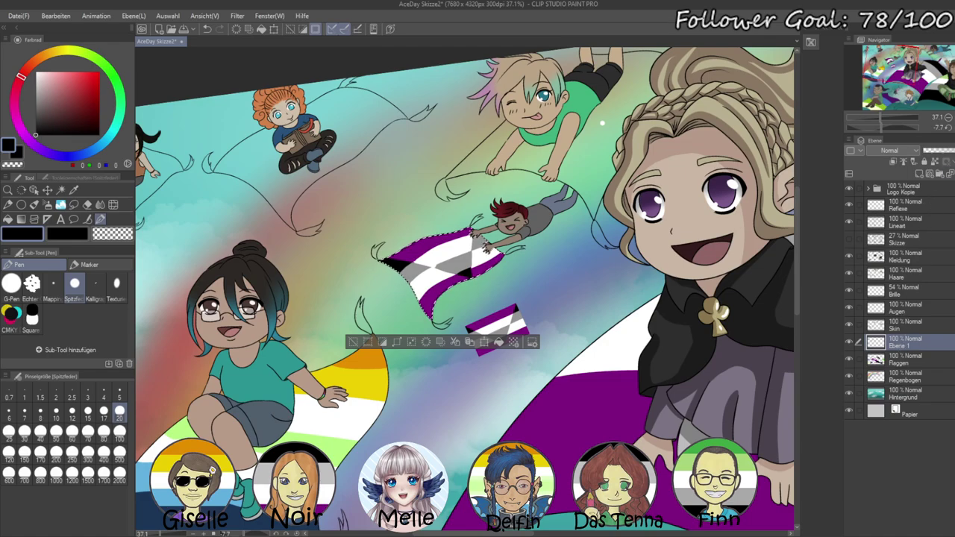
left_click(954, 173)
key("ctrl+d")
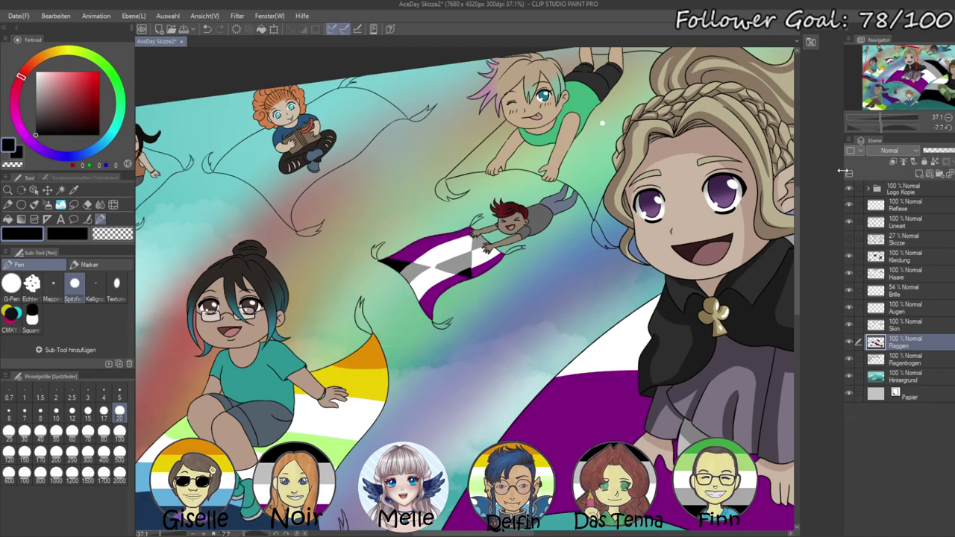
left_click_drag(880, 113, 874, 117)
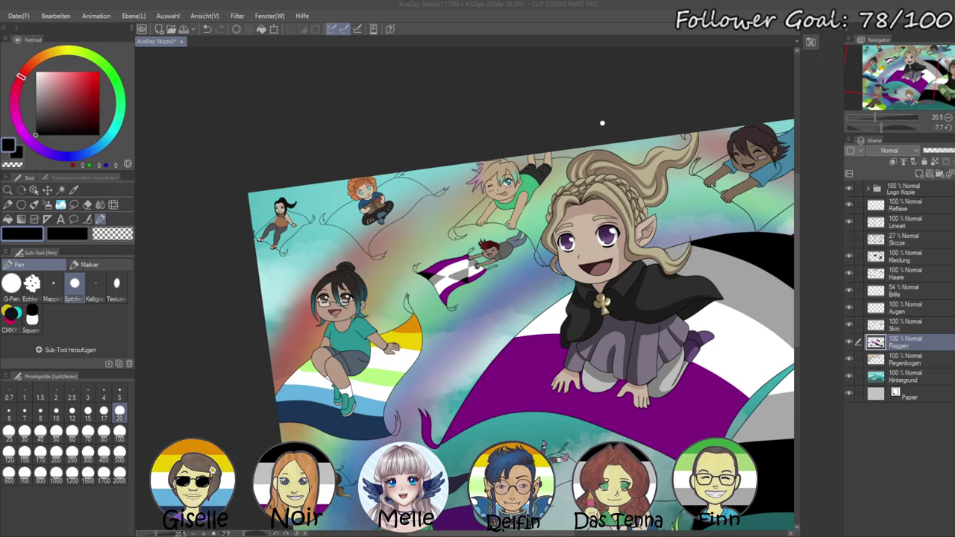
key("alt+Delete")
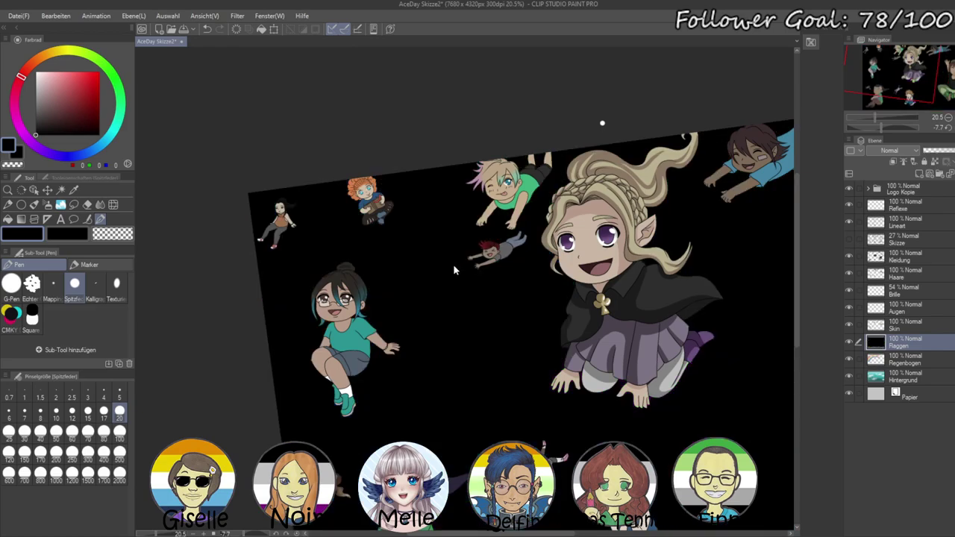
key("ctrl+z")
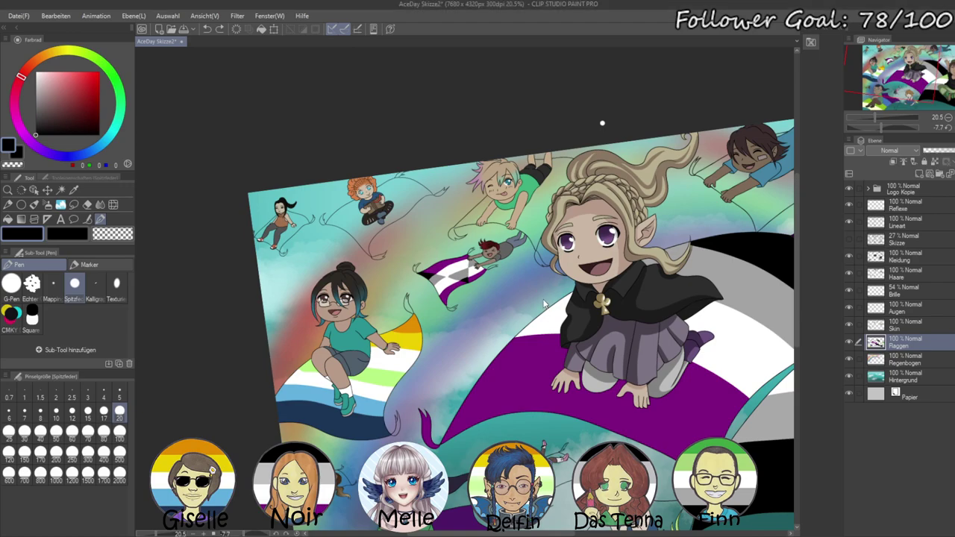
- Paste the orange, yellow, white and blue reference flag and move it beside the blue-shirted flying figure's blanket
key("ctrl+v")
left_click(47, 190)
left_click_drag(258, 217, 720, 229)
scroll(374, 214, "up", 1)
left_click_drag(731, 298, 414, 362)
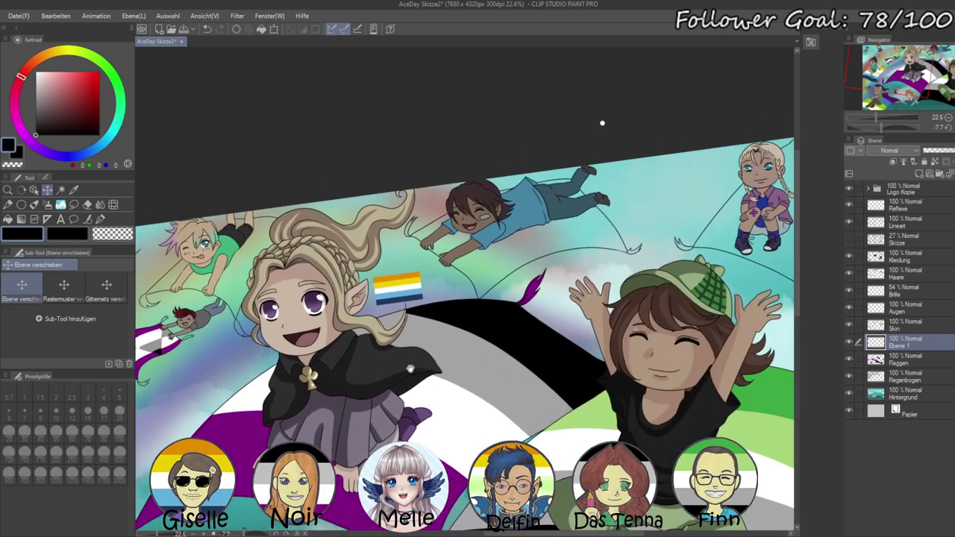
- Select all the blanket areas around the blue-shirted flying figure from the Lineart layer with the automatic selection tool
scroll(451, 267, "up", 1)
left_click(905, 222)
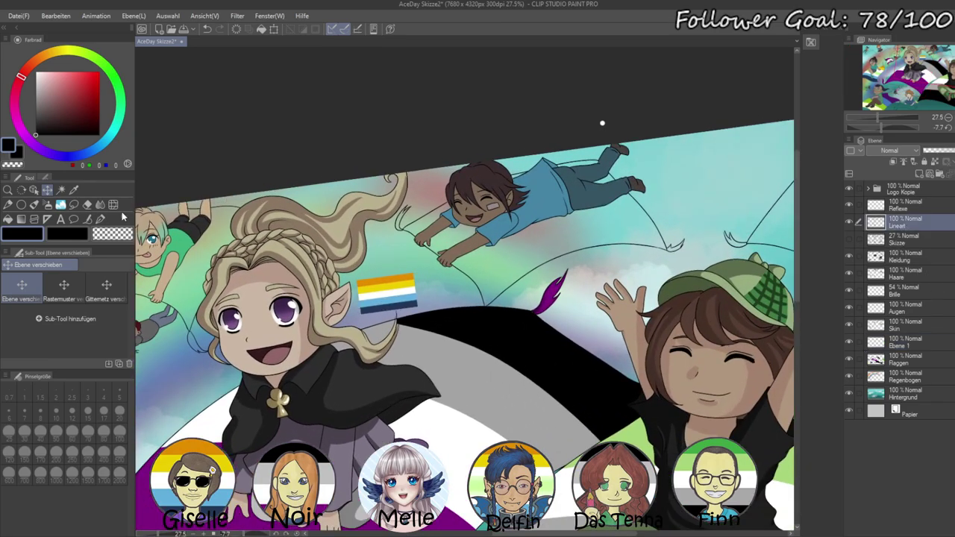
left_click(60, 190)
left_click(511, 259)
left_click(458, 237, "shift")
left_click(429, 222, "shift")
left_click(609, 179, "shift")
left_click(576, 164, "shift")
left_click(521, 178, "shift")
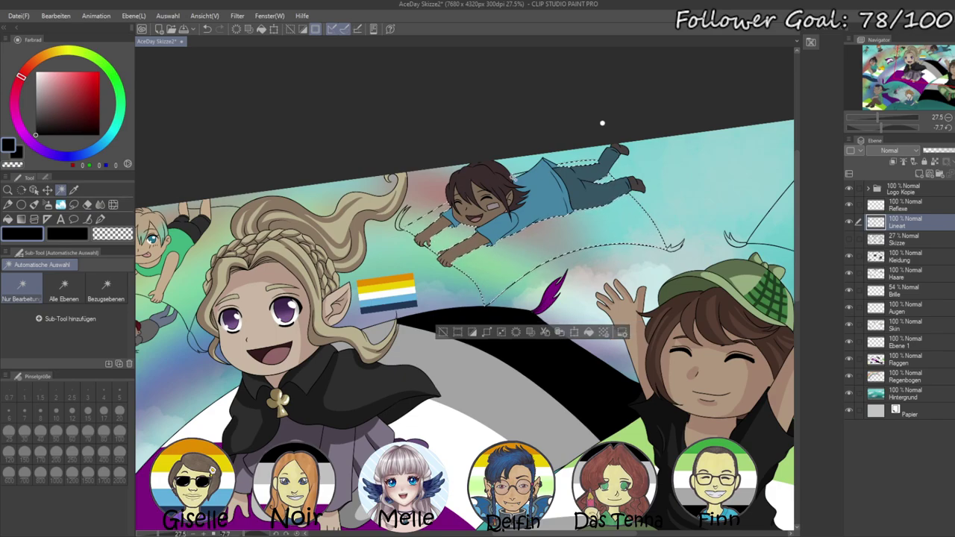
- Fill the selected blanket areas on the Flaggen layer with the reference flag's dark blue and clear the selection
key("ctrl+plus")
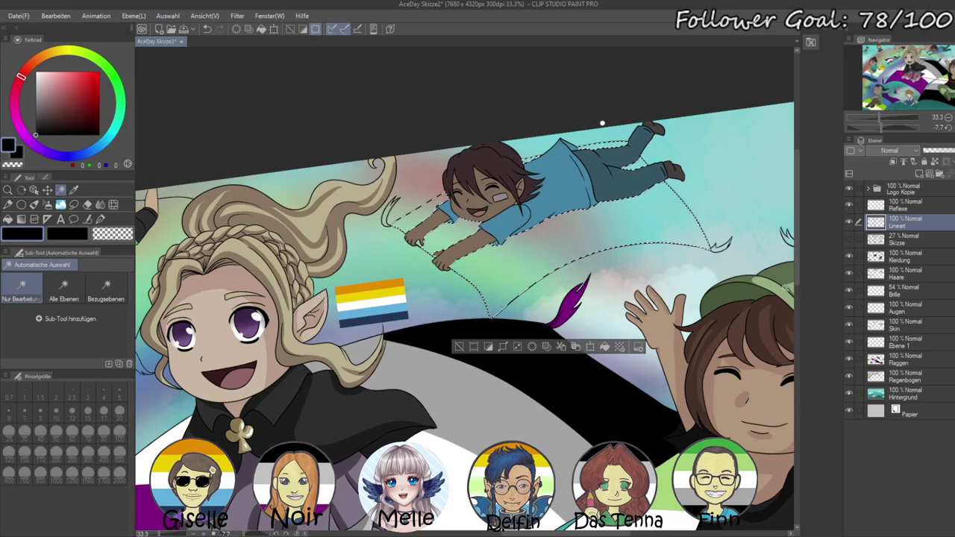
left_click(895, 359)
left_click(100, 218)
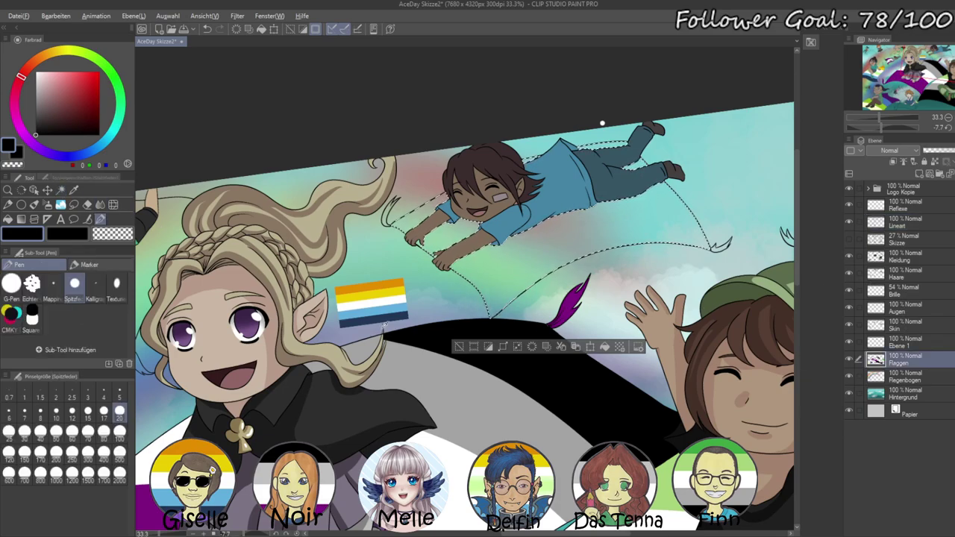
left_click(390, 320, "alt")
key("alt+Delete")
key("ctrl+d")
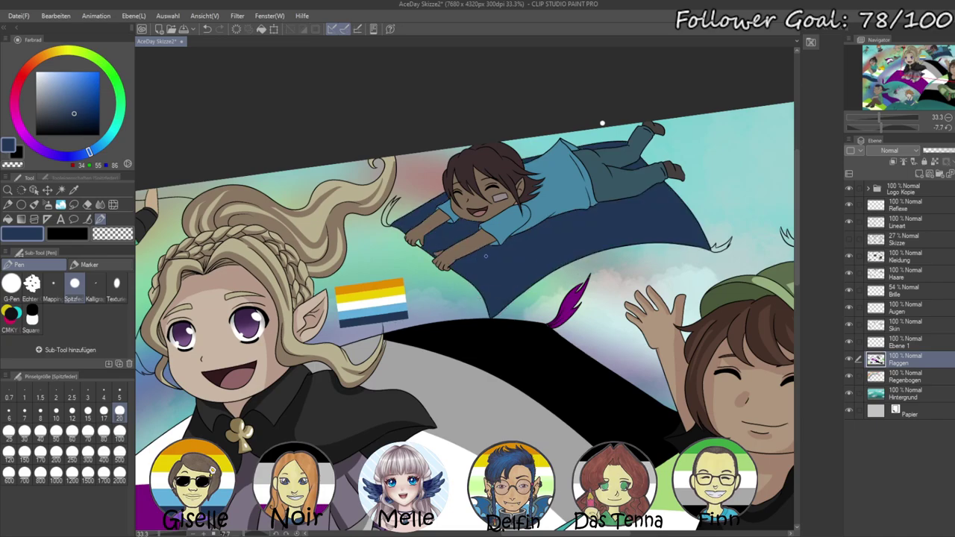
scroll(485, 256, "up", 5)
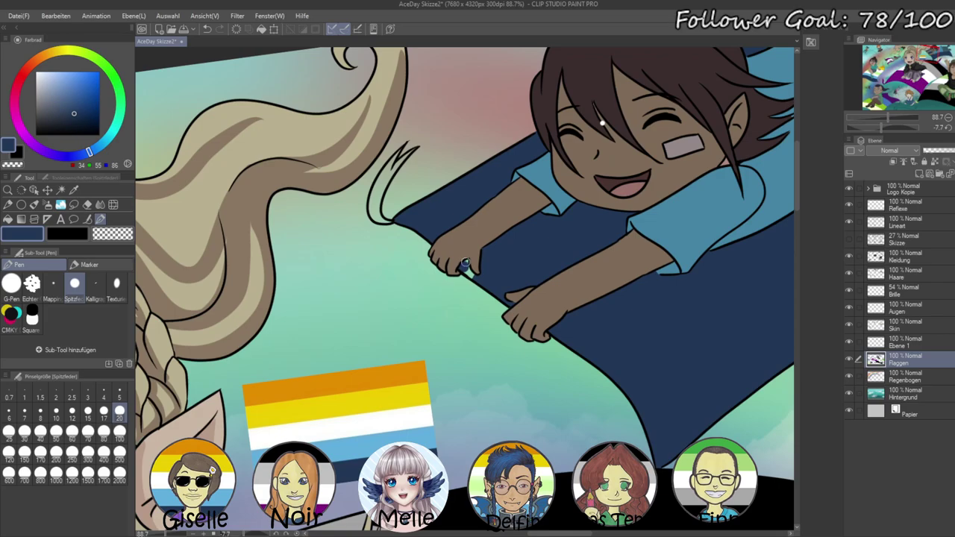
scroll(515, 299, "down", 5)
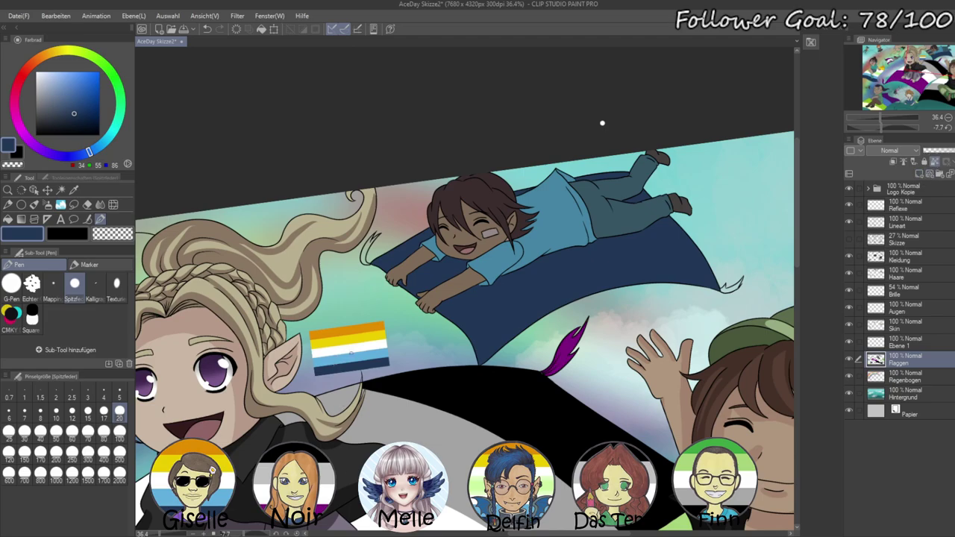
- Paint the reference flag's light blue stripe along the blue-shirted figure's blanket with a size 170 pen
left_click(351, 353, "alt")
left_click(119, 438)
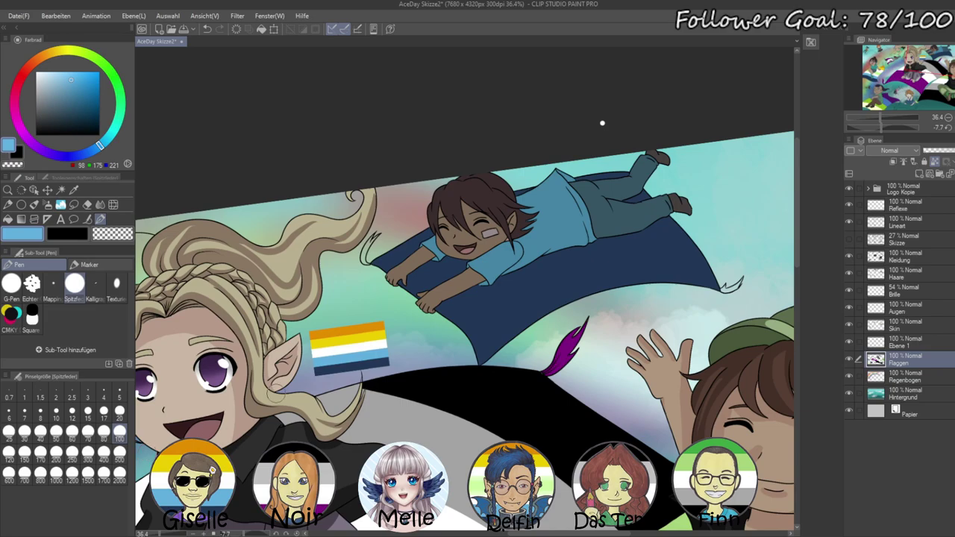
left_click(40, 452)
mouse_move(456, 312)
left_mouse_down()
mouse_move(582, 248)
mouse_move(684, 223)
left_mouse_up()
key("ctrl+z")
mouse_move(453, 326)
left_mouse_down()
mouse_move(528, 284)
mouse_move(659, 243)
mouse_move(717, 239)
left_mouse_up()
- Paint a white stripe, sampled from the reference flag, above the blanket's light blue stripe
left_click(364, 341, "alt")
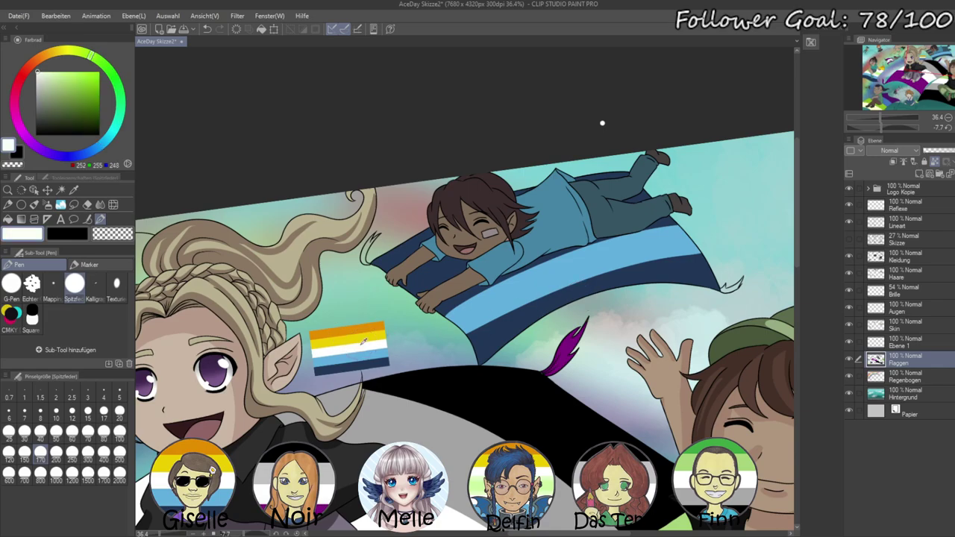
left_click(360, 358, "alt")
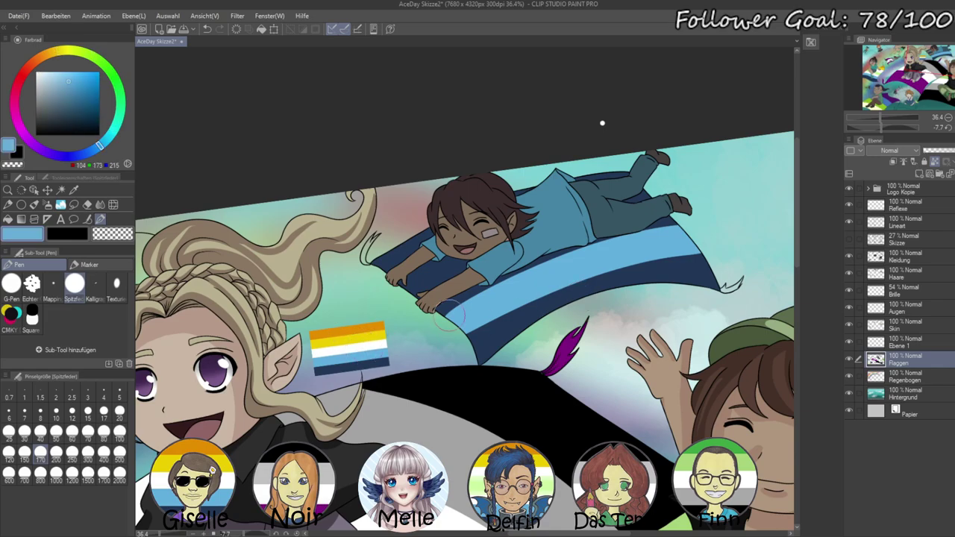
left_click(349, 349, "alt")
mouse_move(426, 309)
left_mouse_down()
mouse_move(470, 276)
mouse_move(711, 205)
left_mouse_up()
mouse_move(430, 320)
left_mouse_down()
mouse_move(526, 265)
mouse_move(720, 208)
left_mouse_up()
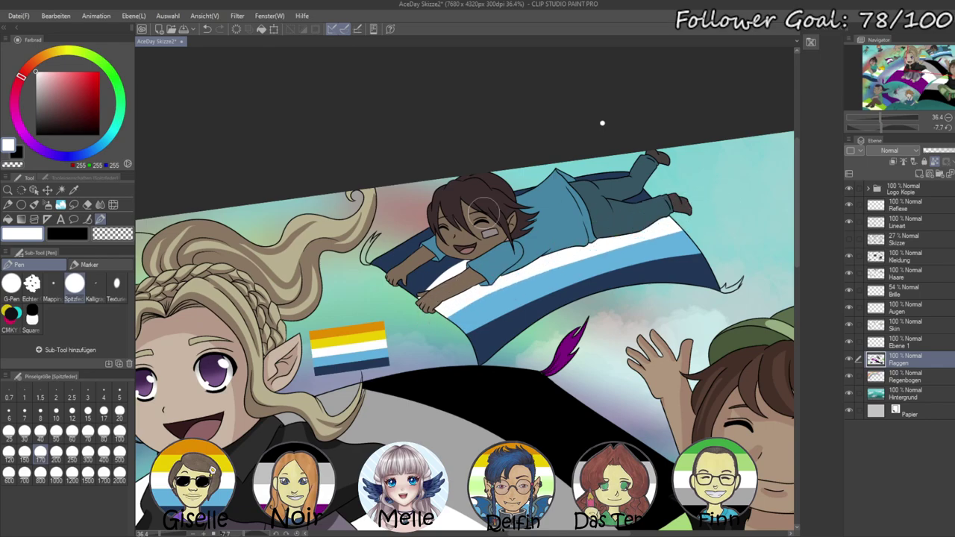
- Paint the yellow stripe and the outer orange stripe behind the blue-shirted figure with colours sampled from the reference flag
left_click(325, 343, "alt")
mouse_move(422, 284)
left_mouse_down()
mouse_move(409, 277)
mouse_move(698, 173)
left_mouse_up()
left_click(326, 328, "alt")
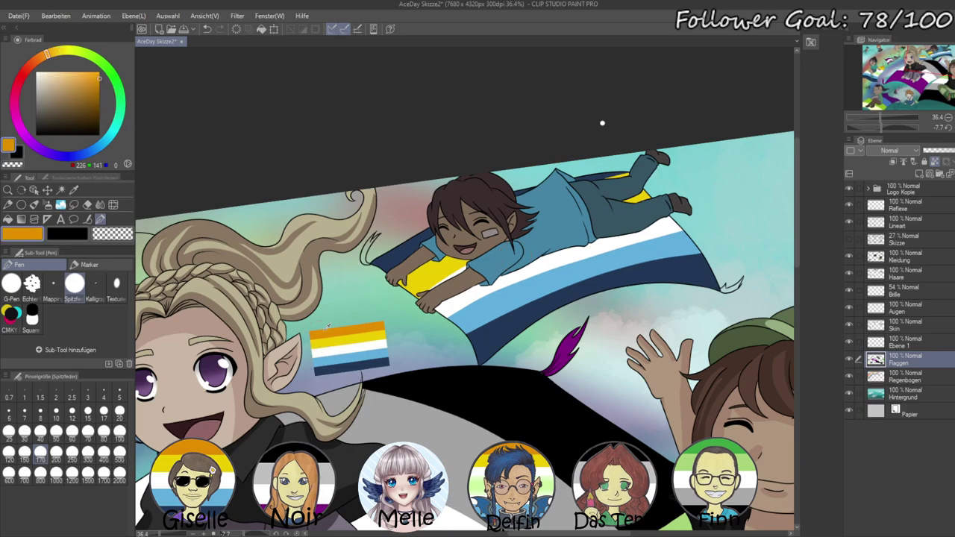
left_click_drag(888, 127, 869, 126)
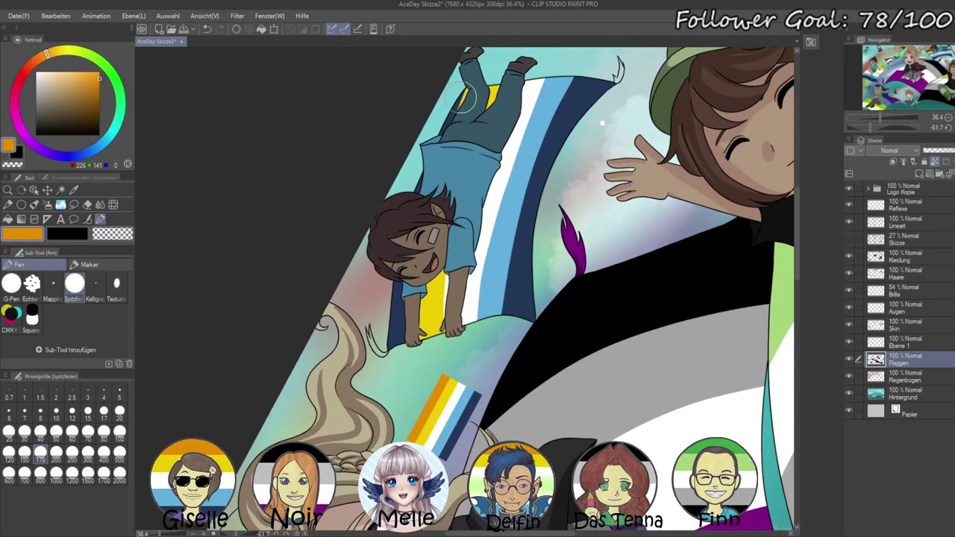
left_click_drag(408, 287, 400, 350)
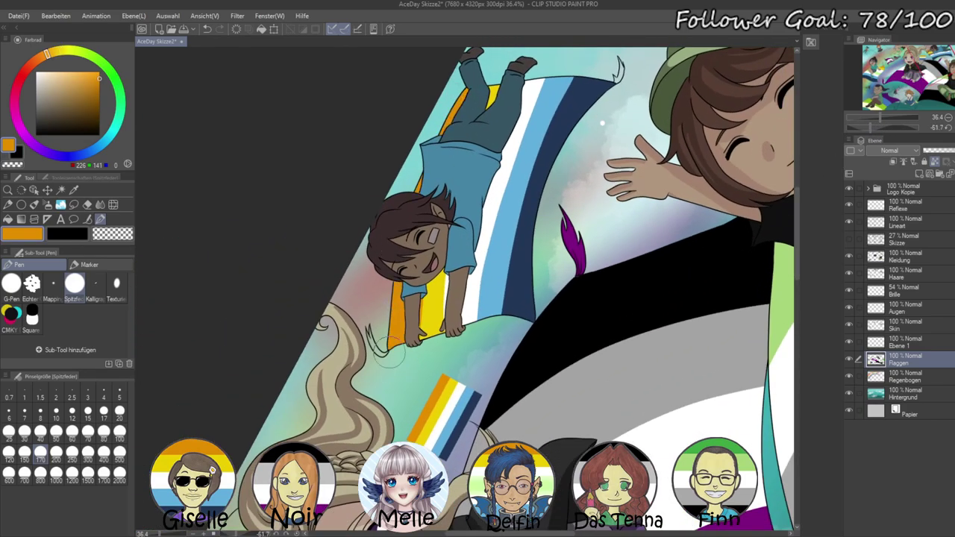
- Reset the canvas view and delete the Ebene 1 layer holding the orange, yellow, white and blue reference flag
key("ctrl+@")
left_click_drag(879, 129, 869, 123)
left_click(927, 345)
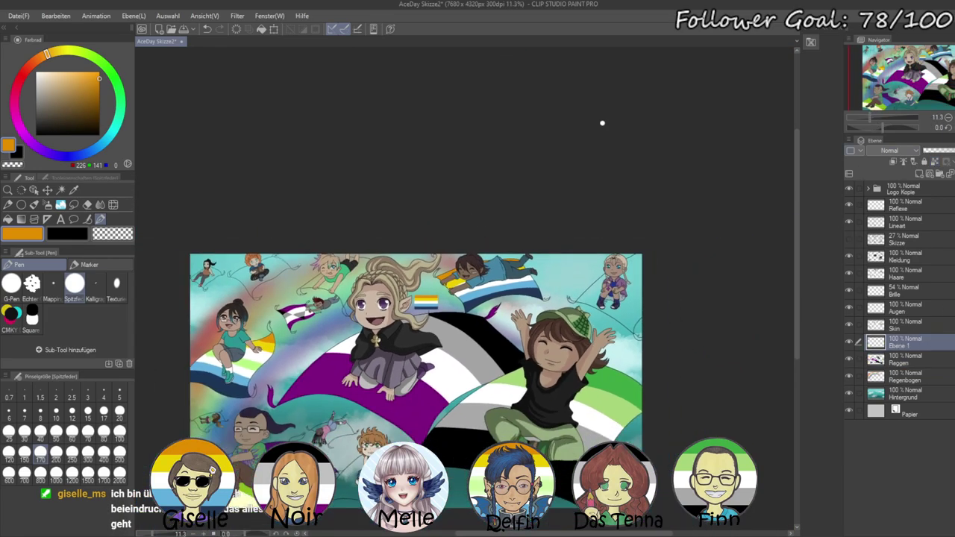
left_click(954, 174)
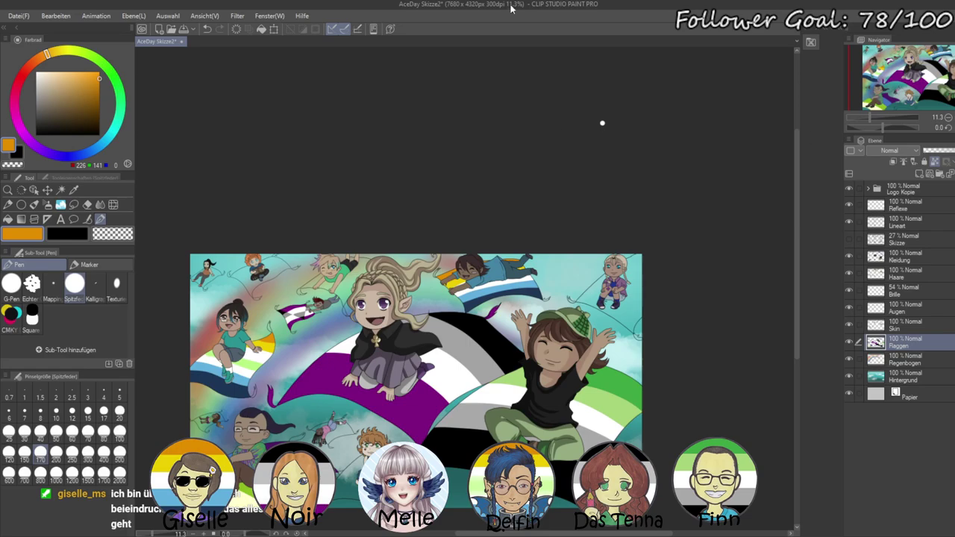
- Paste the green, white and yellow reference flag onto a new layer above the Flaggen layer
scroll(437, 149, "down", 5)
scroll(223, 304, "up", 5)
scroll(429, 279, "up", 1)
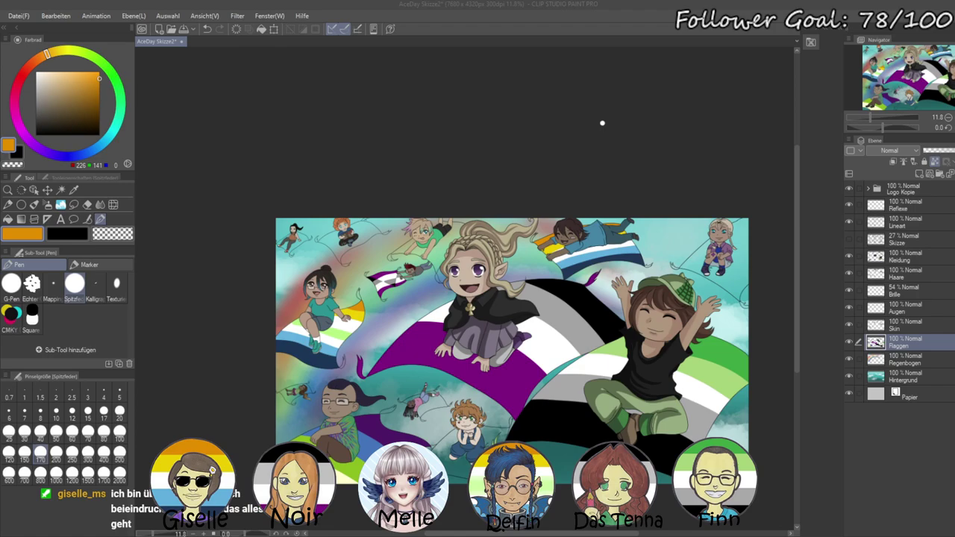
left_click(376, 319)
key("ctrl+v")
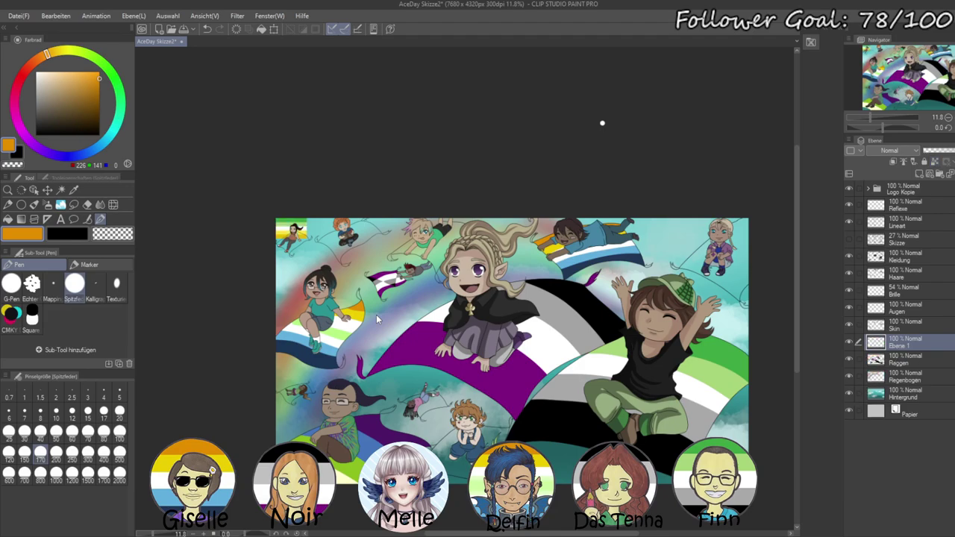
- Select the blanket area around the red-haired figure with the book from the Lineart layer using automatic selection
scroll(260, 266, "up", 5)
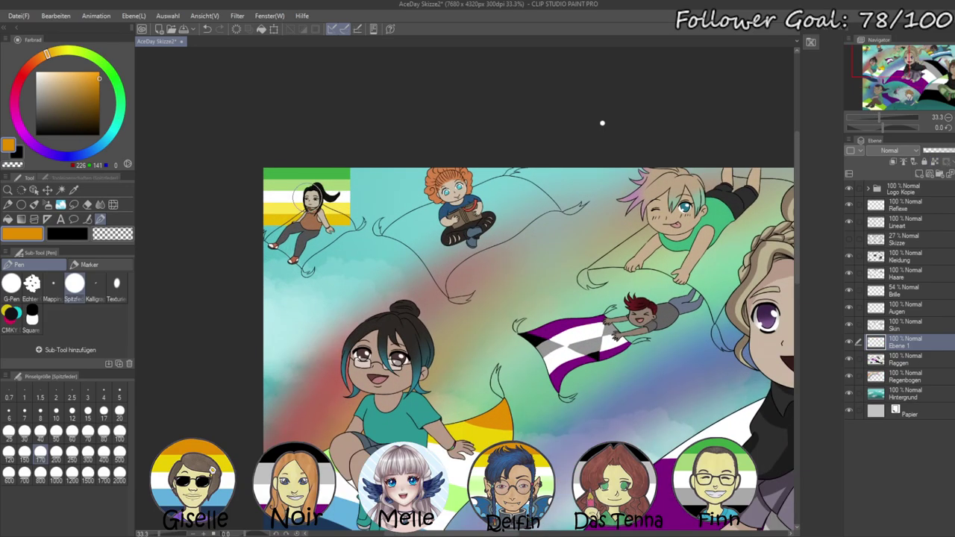
left_click(900, 217)
left_click(60, 190)
left_click(444, 239)
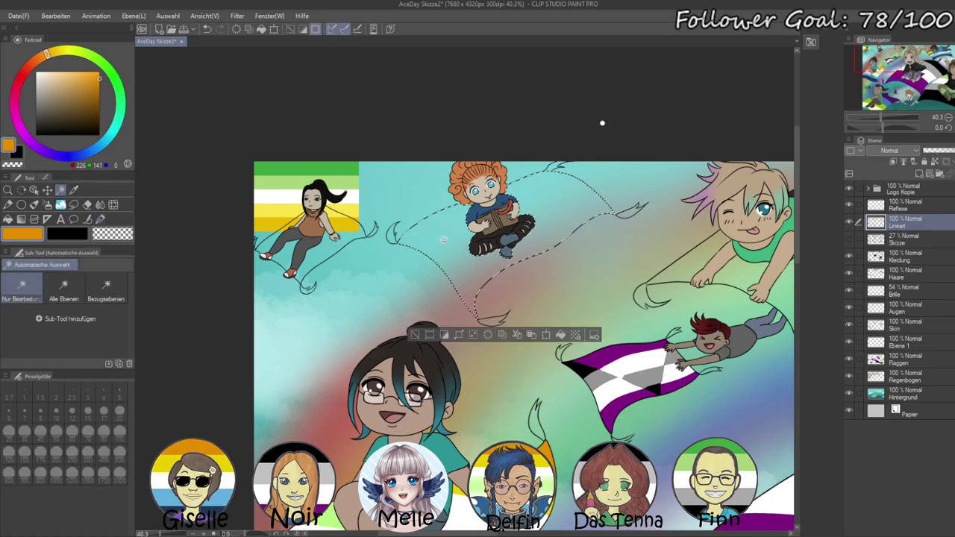
scroll(513, 246, "up", 2)
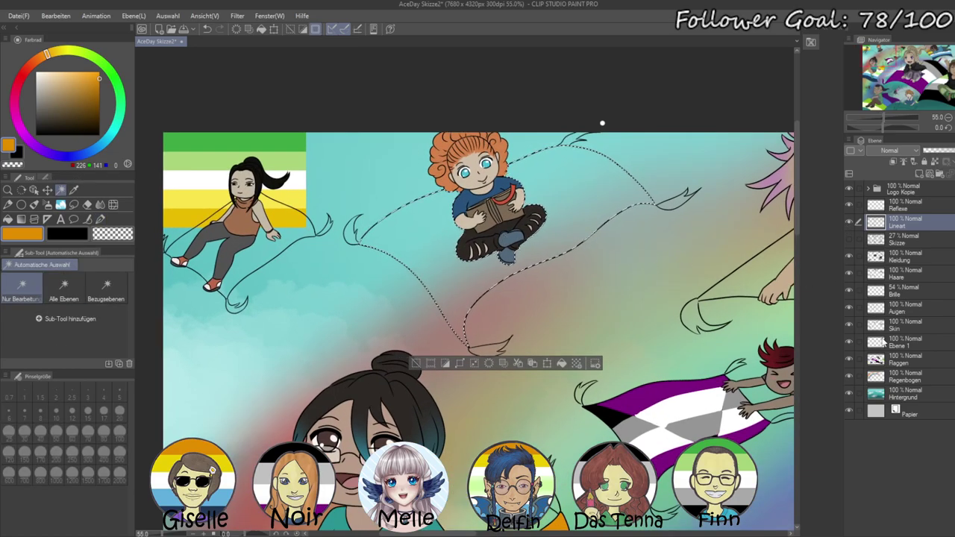
- Fill the selected blanket on the Flaggen layer with the reference flag's golden yellow
left_click(886, 357)
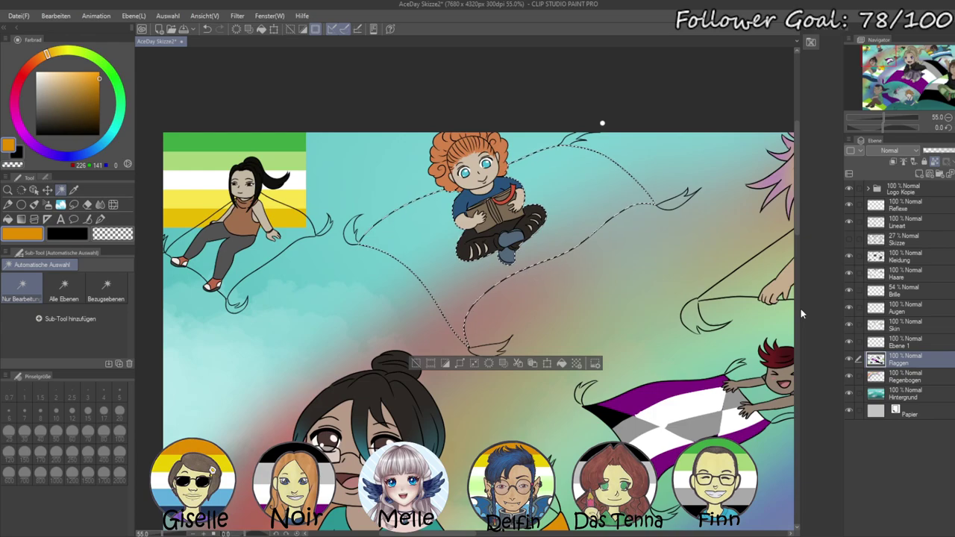
right_click(289, 215)
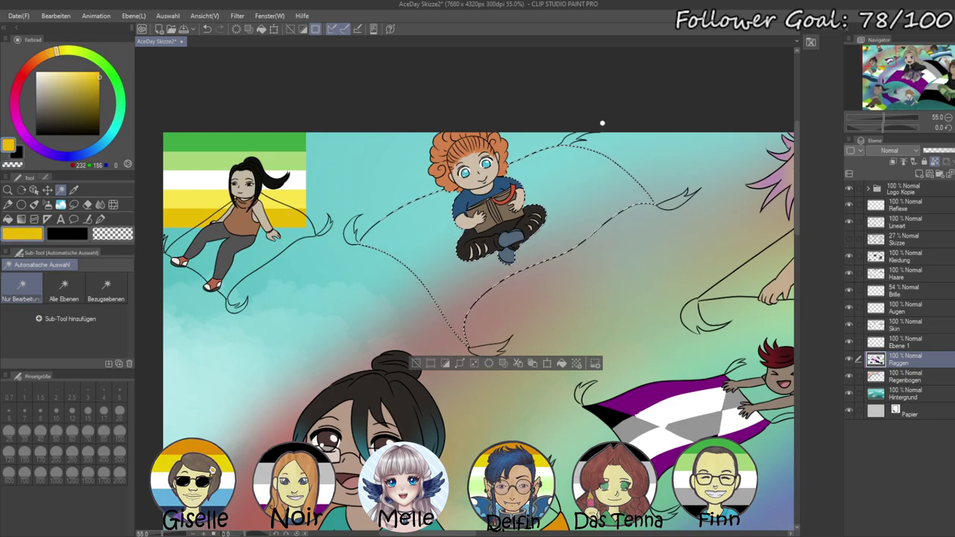
left_click(100, 220)
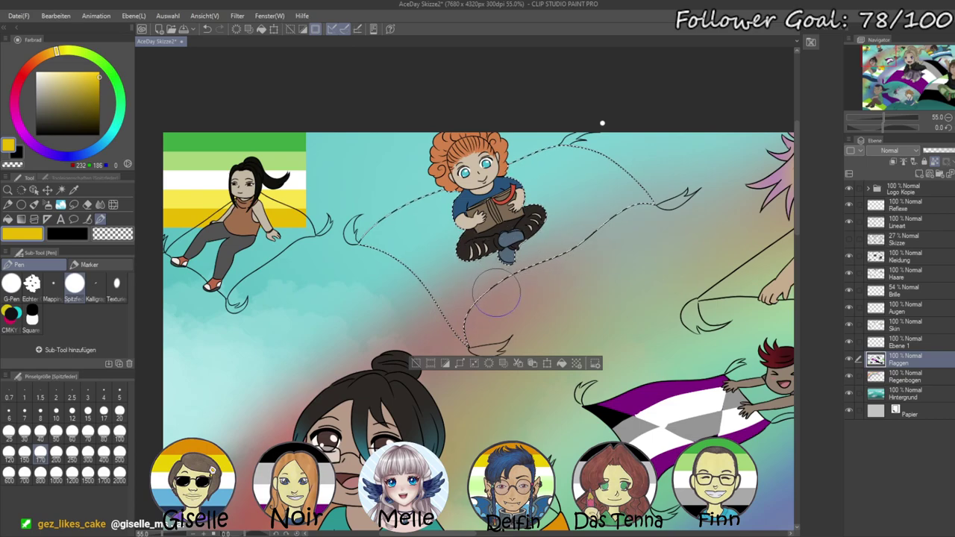
key("alt+BackSpace")
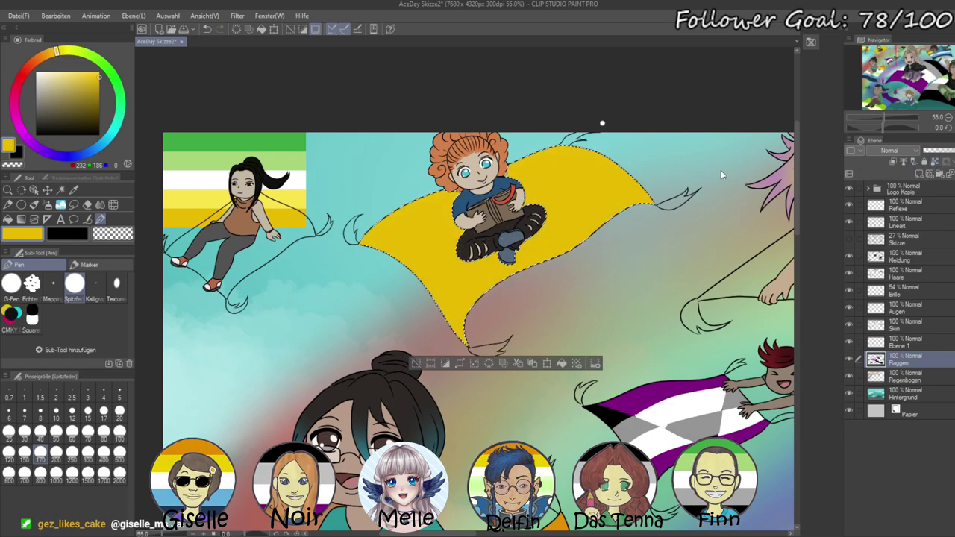
- Paint the reference flag's light yellow stripe across the red-haired figure's blanket with a size 100 pen
left_click(288, 197, "alt")
mouse_move(427, 293)
left_mouse_down()
mouse_move(465, 247)
mouse_move(545, 200)
left_mouse_up()
key("ctrl+z")
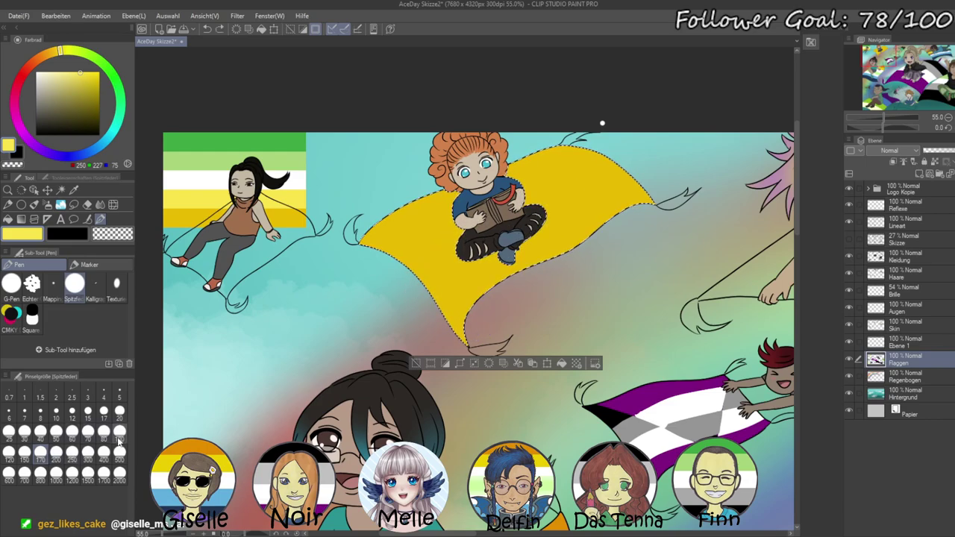
left_click_drag(433, 304, 510, 237)
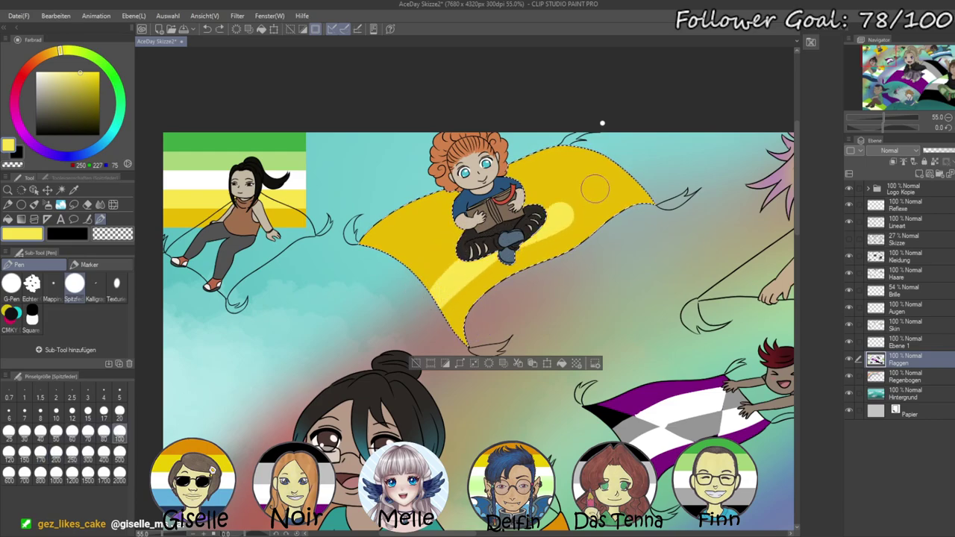
left_click_drag(593, 190, 627, 170)
- Paint a white stripe, sampled from the reference flag, beside the blanket's light yellow stripe
left_click(294, 183, "alt")
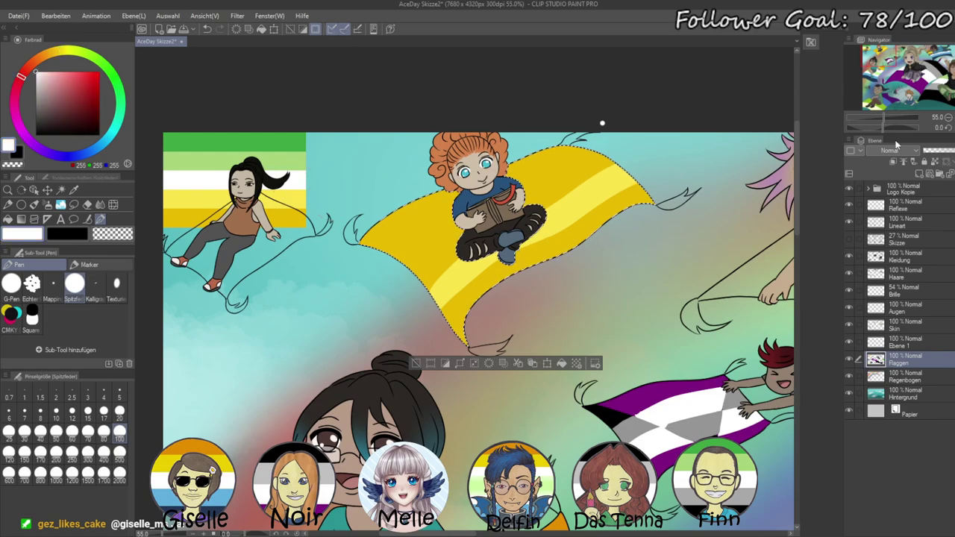
left_click_drag(882, 128, 871, 128)
mouse_move(446, 77)
left_mouse_down()
mouse_move(419, 267)
mouse_move(437, 328)
left_mouse_up()
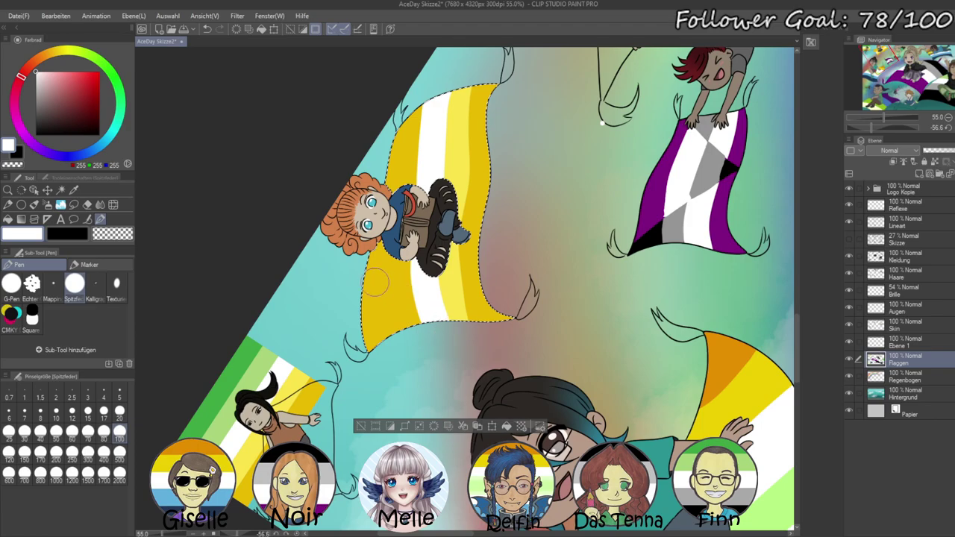
- Paint the reference flag's light green stripe beside the white stripe on the red-haired figure's blanket
left_click(265, 373, "alt")
mouse_move(405, 140)
left_mouse_down()
mouse_move(394, 362)
mouse_move(403, 323)
mouse_move(393, 251)
mouse_move(425, 69)
left_mouse_up()
key("ctrl+z")
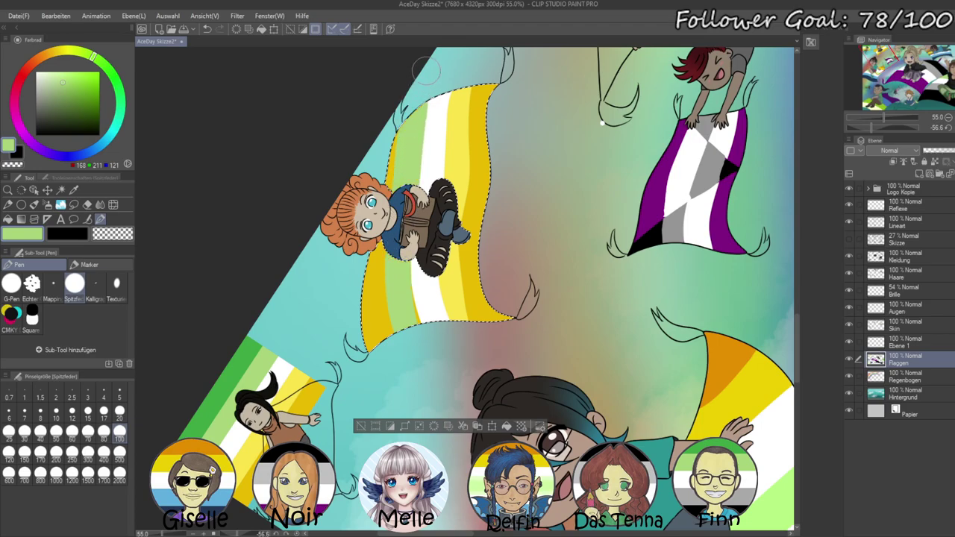
mouse_move(403, 304)
left_mouse_down()
mouse_move(417, 357)
mouse_move(394, 269)
mouse_move(420, 340)
left_mouse_up()
- Paint the blanket's remaining outer edge in the reference flag's darker green, clear the selection and reset the canvas rotation
left_click(238, 389, "alt")
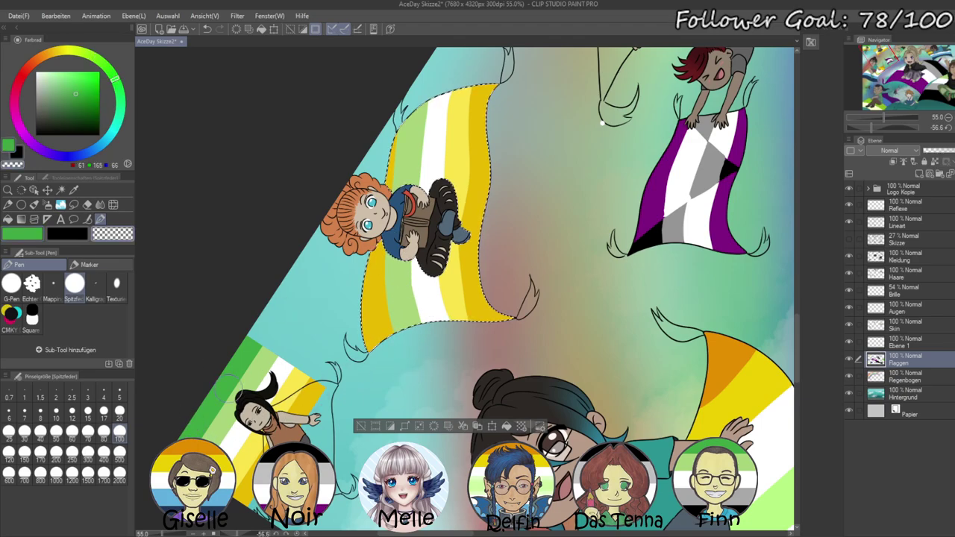
left_click_drag(389, 224, 371, 343)
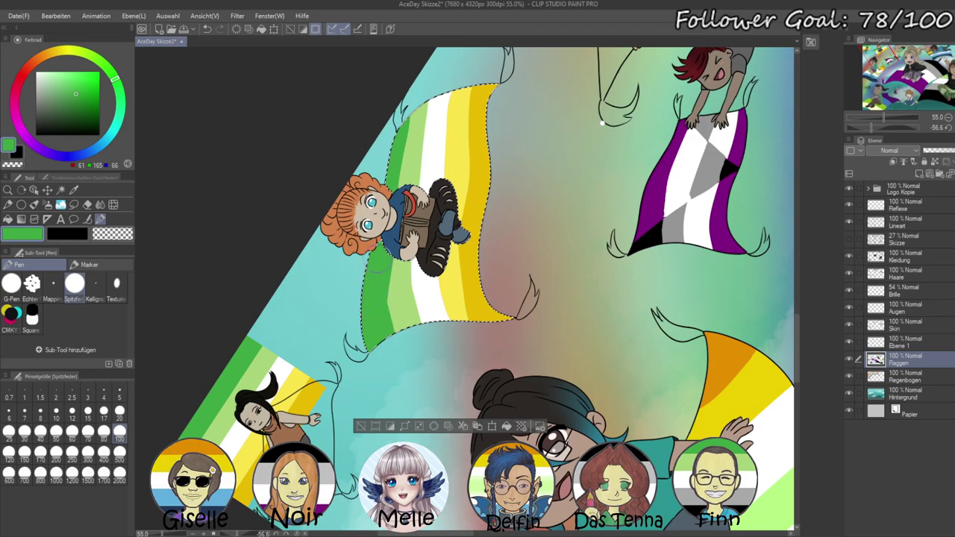
left_click(948, 127)
left_click_drag(883, 117, 871, 117)
key("ctrl+d")
left_click_drag(687, 229, 660, 245)
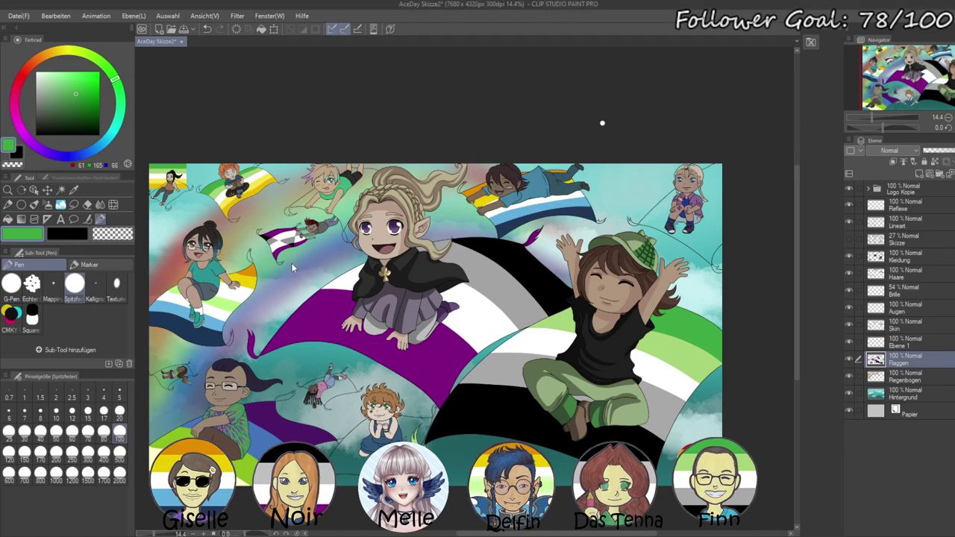
key("alt+Delete")
key("ctrl+z")
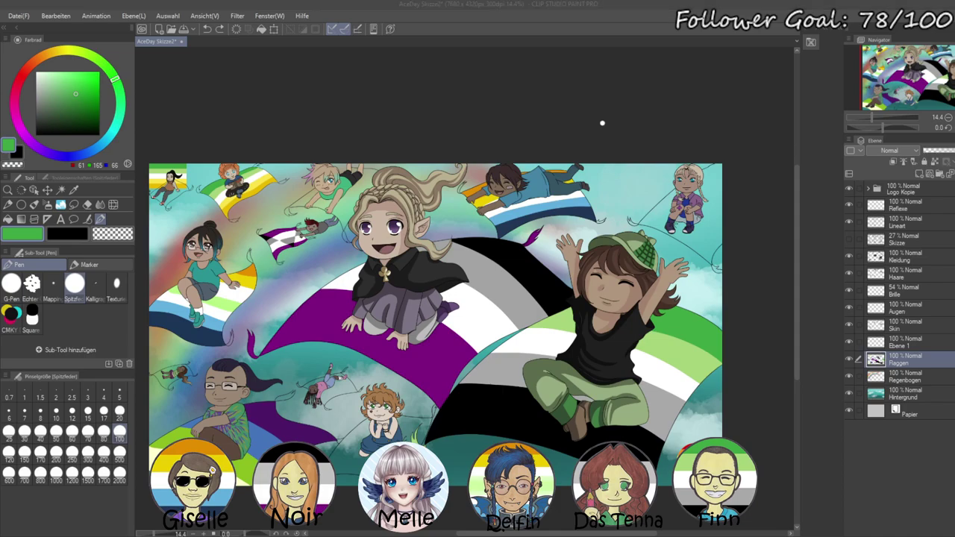
- Paste the pink, white, lilac and grey reference flag onto a new layer above the Lineart layer
left_click(903, 276)
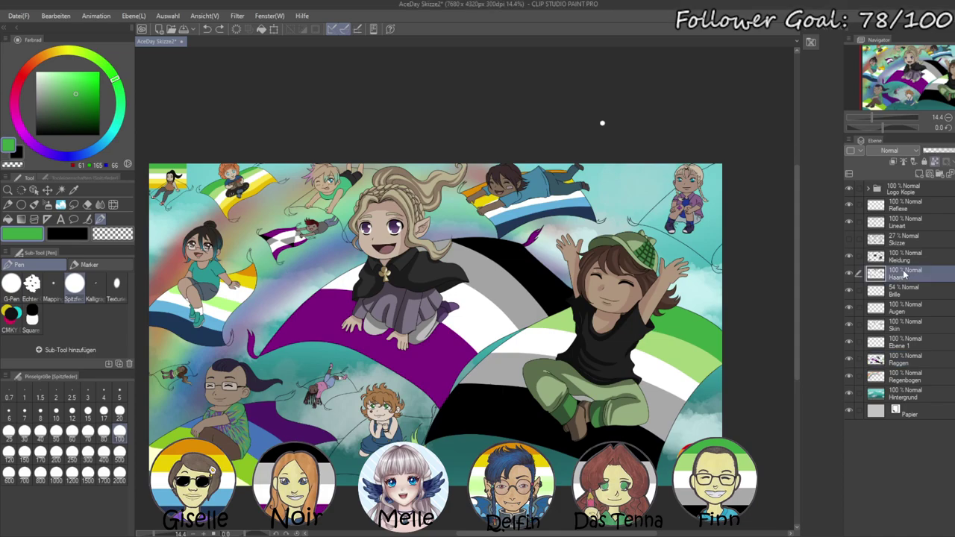
left_click(897, 225)
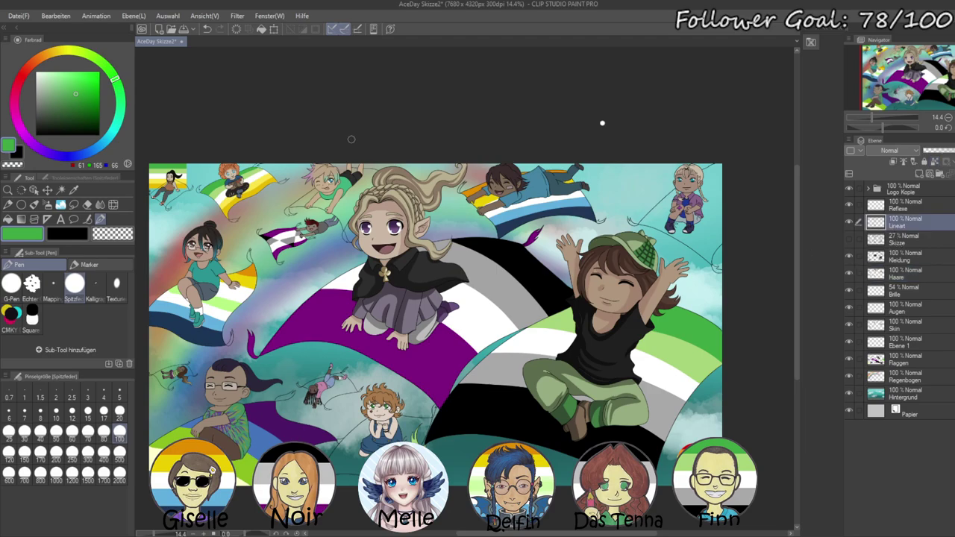
key("ctrl+shift+n")
scroll(255, 238, "up", 2)
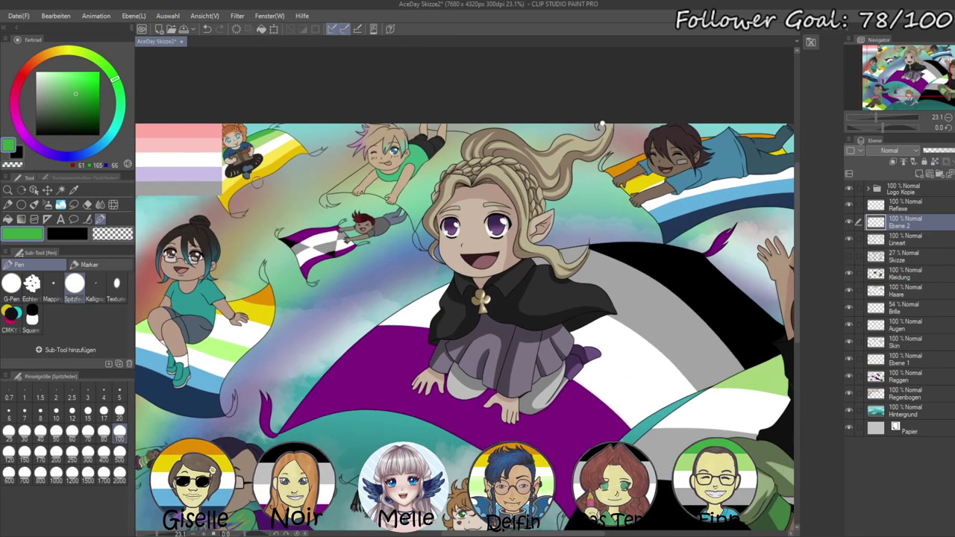
- Select the blanket areas around the green-shirted figure with the automatic selection on the Lineart layer
scroll(291, 175, "up", 1)
left_click(915, 246)
scroll(329, 213, "down", 1)
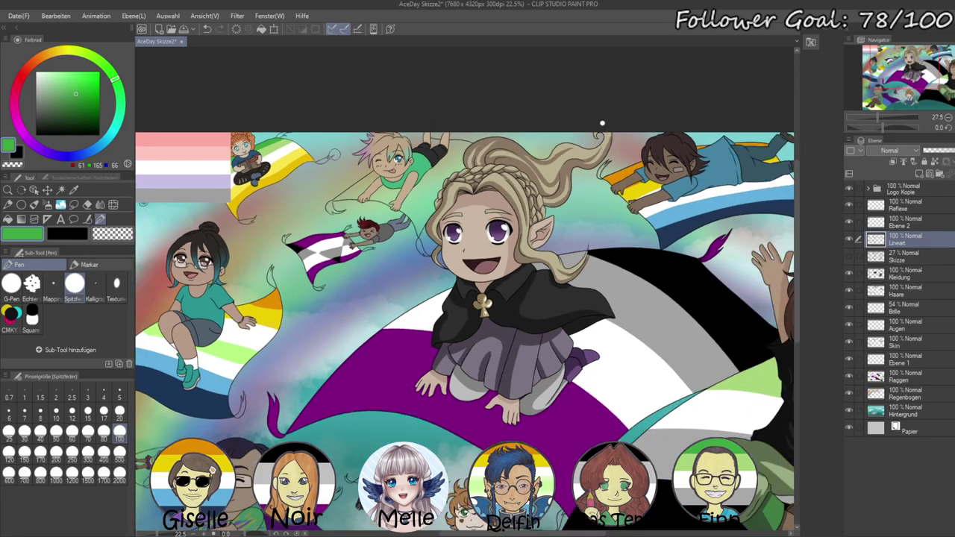
scroll(336, 151, "up", 1)
left_click(60, 190)
left_click(371, 200)
left_click(389, 204, "shift")
left_click(441, 205, "shift")
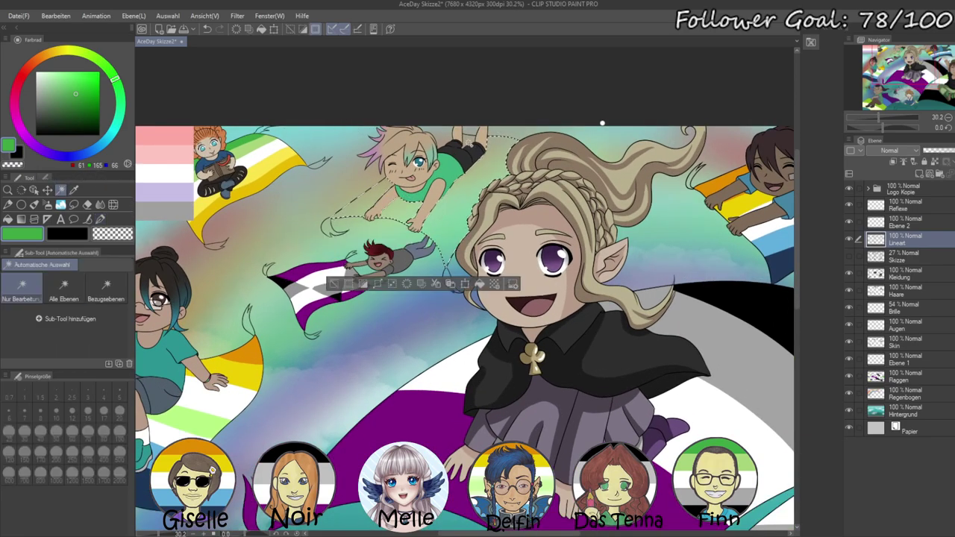
- Fill the selected blanket on the Kleidung layer with the grey sampled from the reference flag
scroll(602, 123, "up", 2)
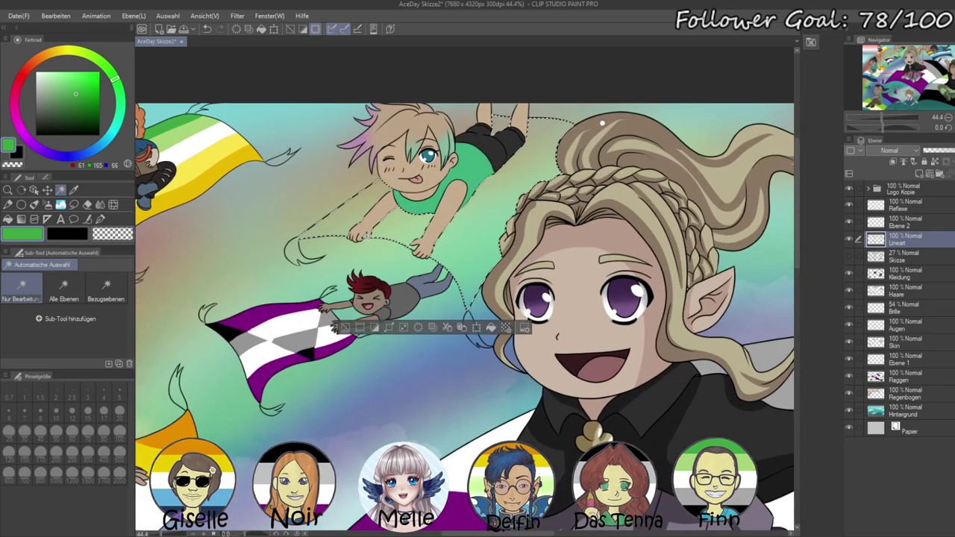
scroll(602, 123, "down", 3)
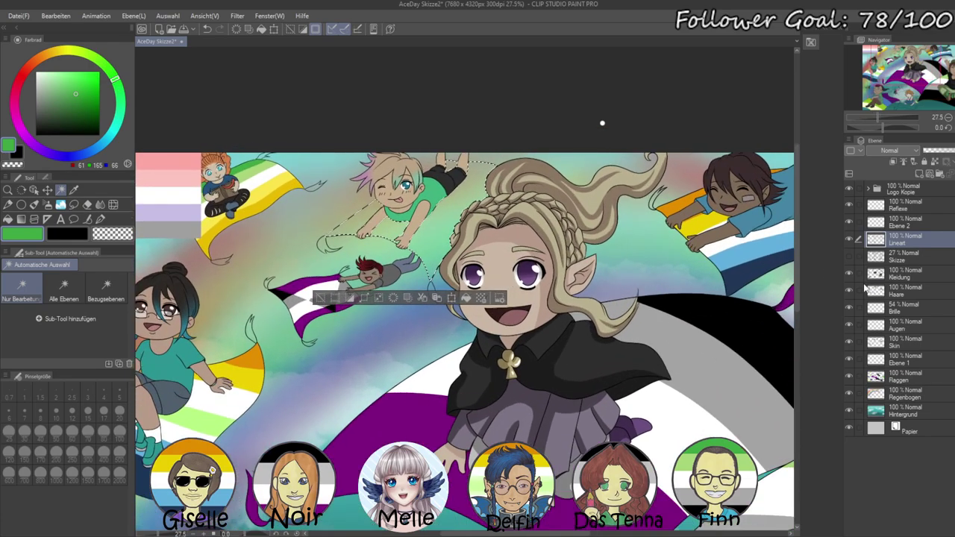
left_click(903, 273)
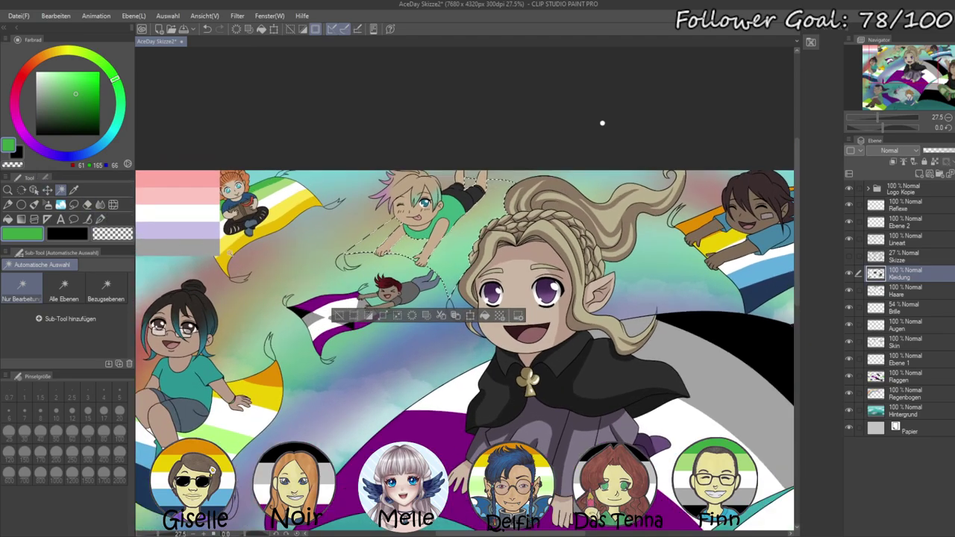
left_click(100, 219)
left_click(164, 247, "alt")
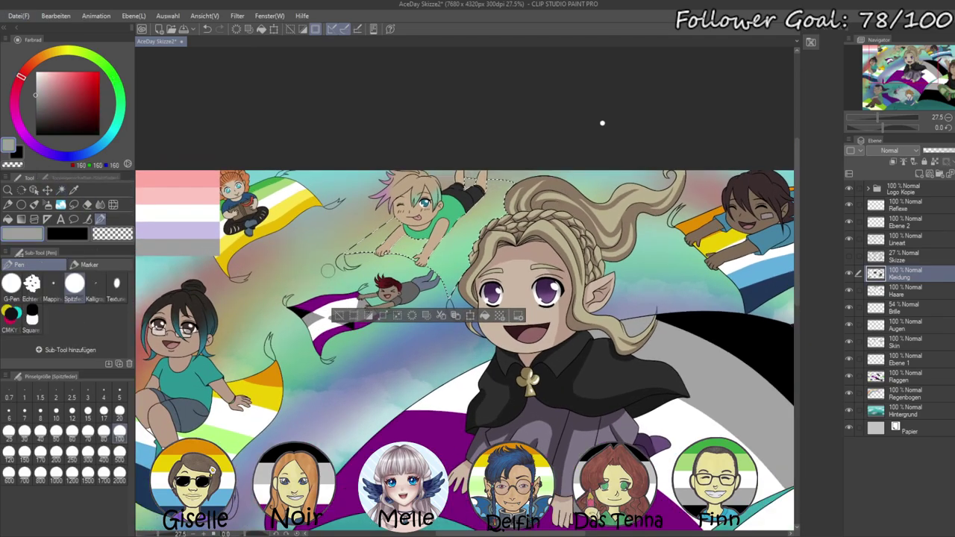
scroll(468, 207, "down", 2)
scroll(421, 226, "up", 3)
key("alt+Delete")
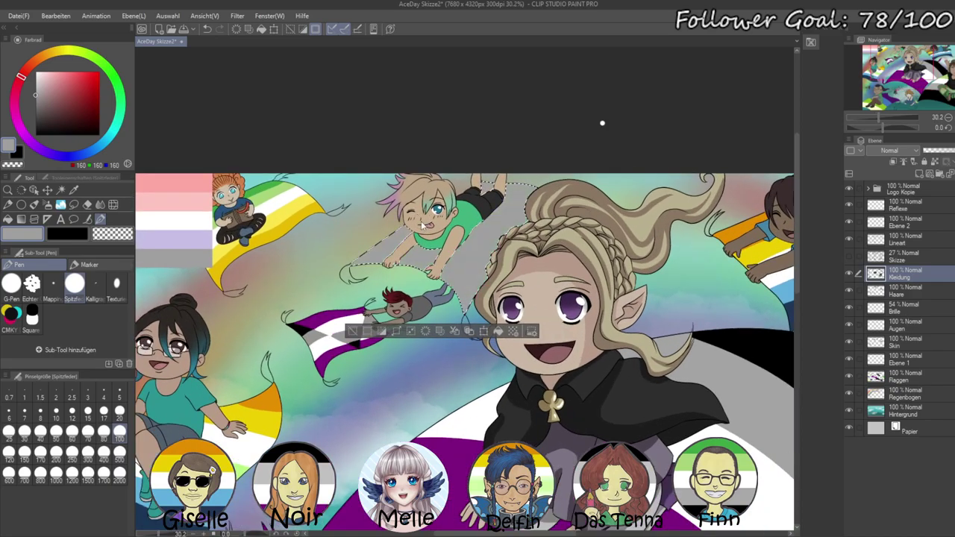
- Select the missed gap beside the green-shirted figure's hand from the Lineart layer and fill it with the same grey on Kleidung
scroll(423, 226, "up", 4)
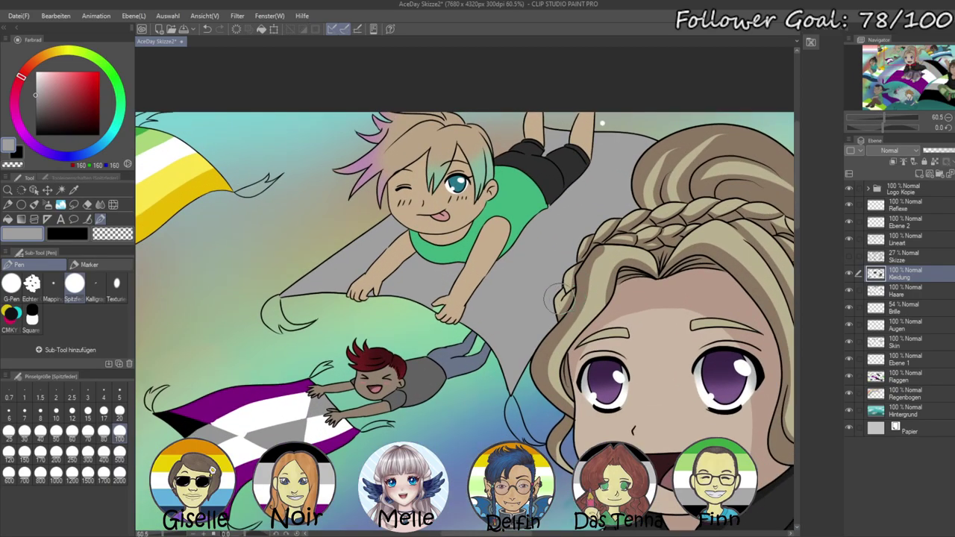
scroll(546, 299, "up", 3)
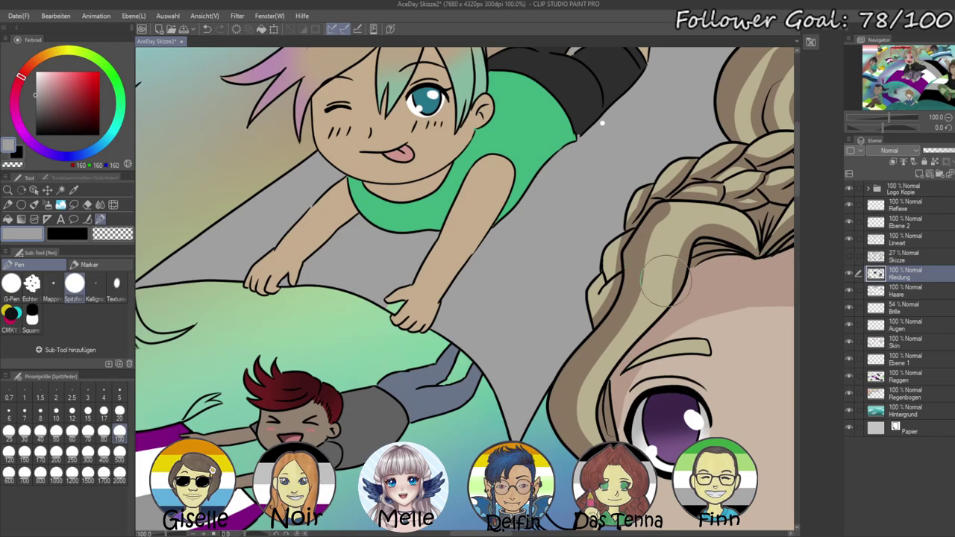
left_click(877, 242)
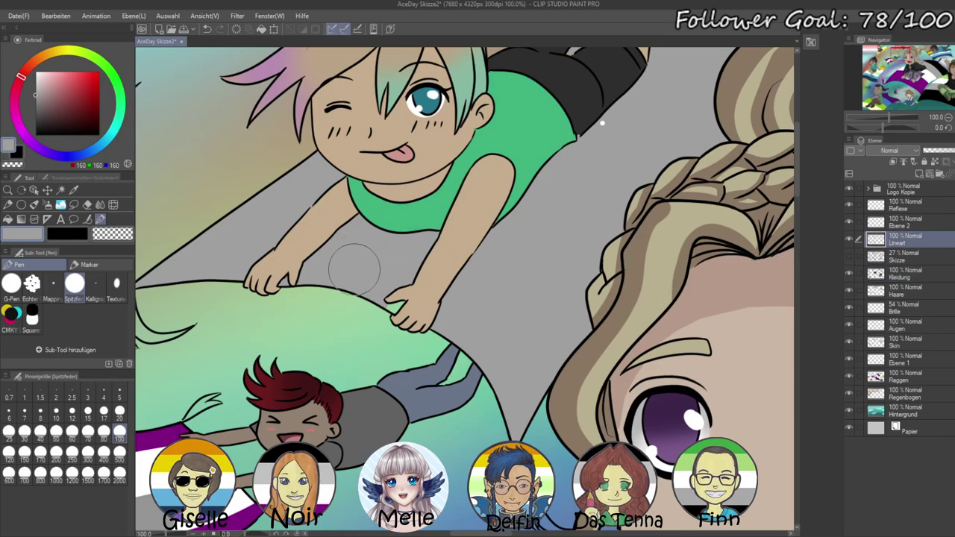
left_click(60, 189)
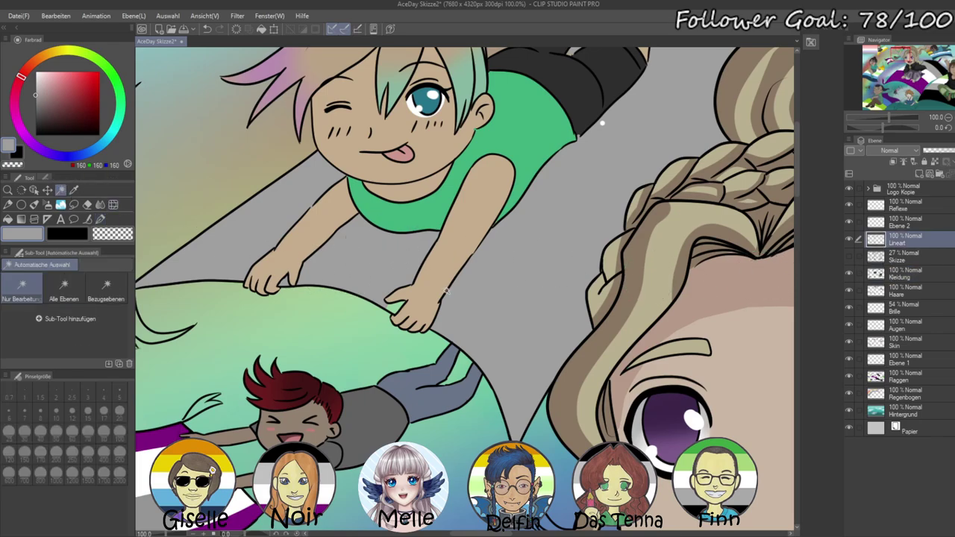
left_click(394, 307)
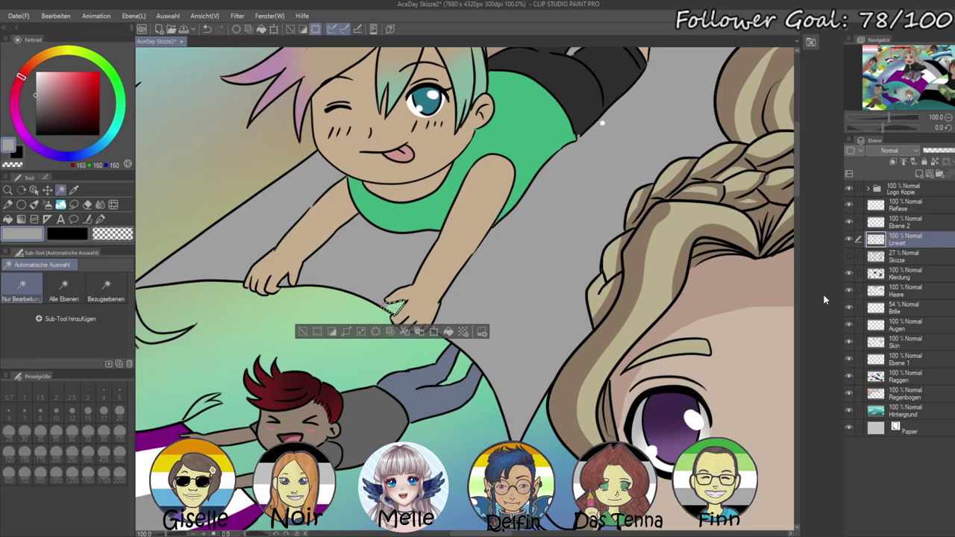
left_click(890, 276)
scroll(590, 272, "down", 3)
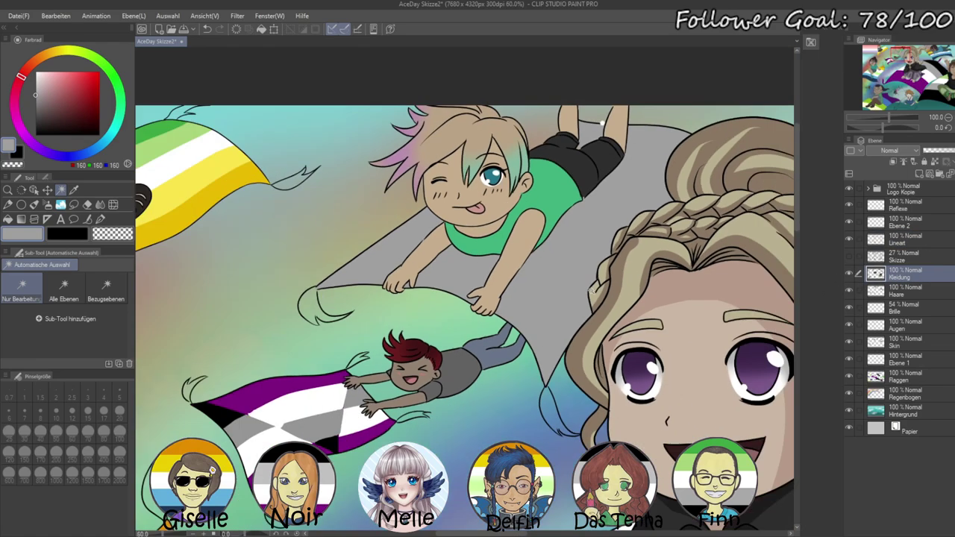
scroll(590, 271, "up", 2)
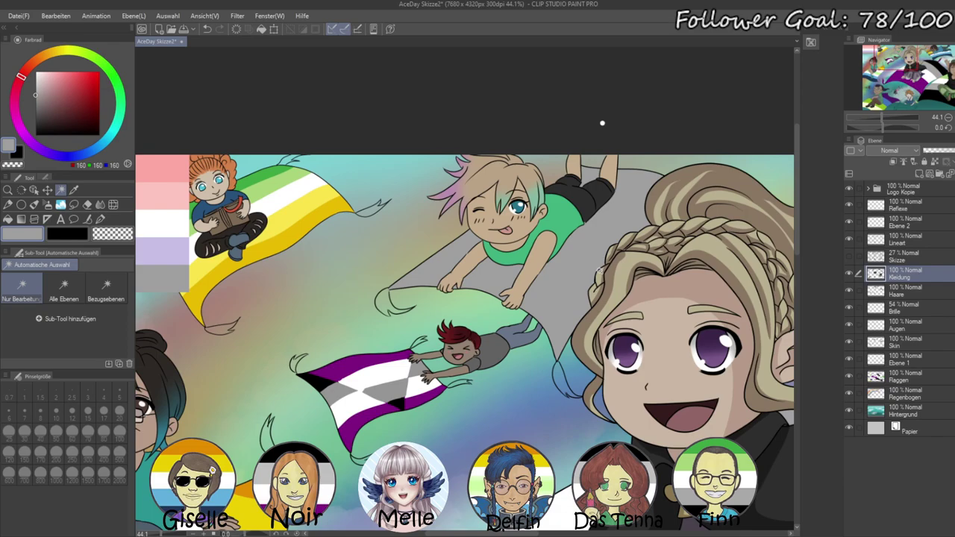
- Select all grey blanket pieces on the Kleidung layer and transfer them to a new layer directly above Flaggen
left_click(560, 275)
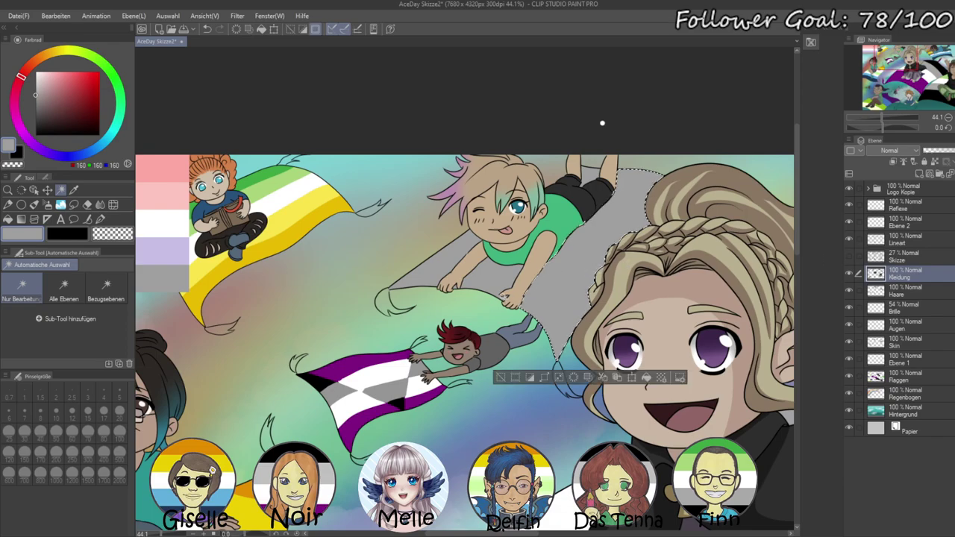
left_click(506, 296, "shift")
left_click(485, 275, "shift")
left_click(434, 268, "shift")
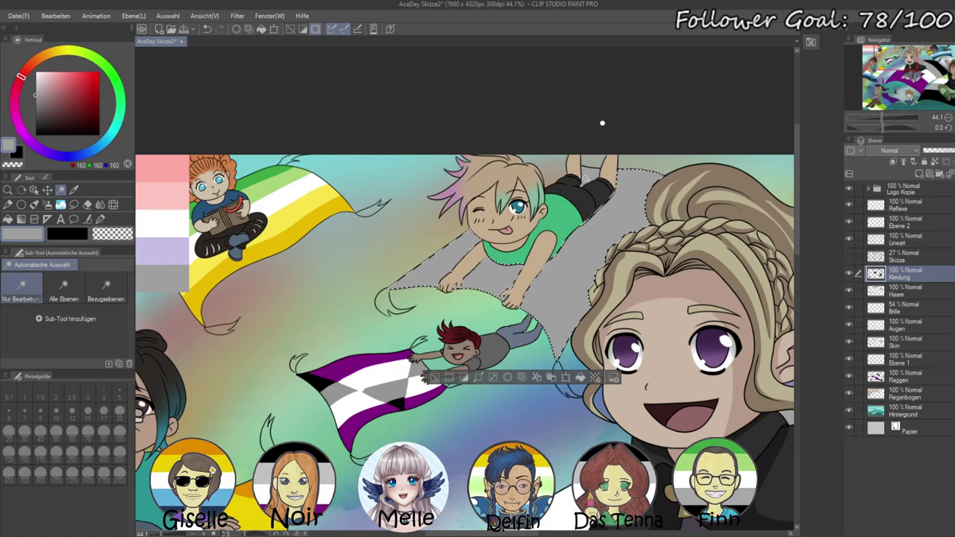
scroll(559, 227, "down", 1)
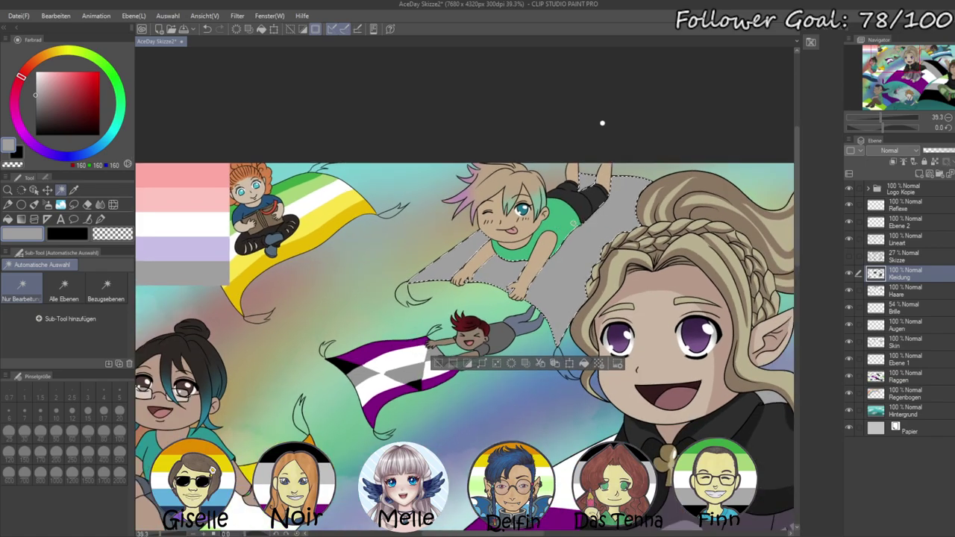
left_click(895, 378)
key("ctrl+v")
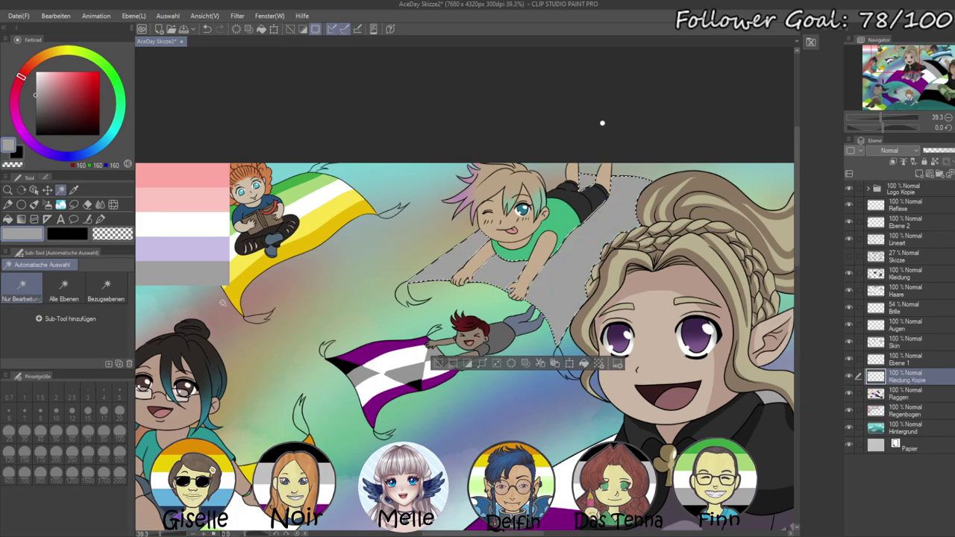
- Paint the reference flag's lilac and white stripes beside the grey edge of the green-shirted figure's blanket
left_click(208, 241, "alt")
left_click(100, 219)
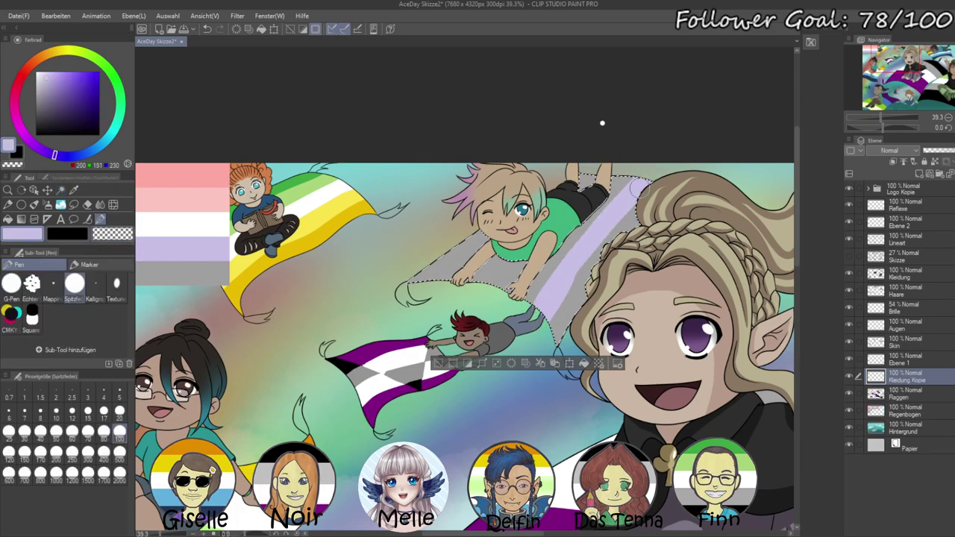
left_click(215, 222, "alt")
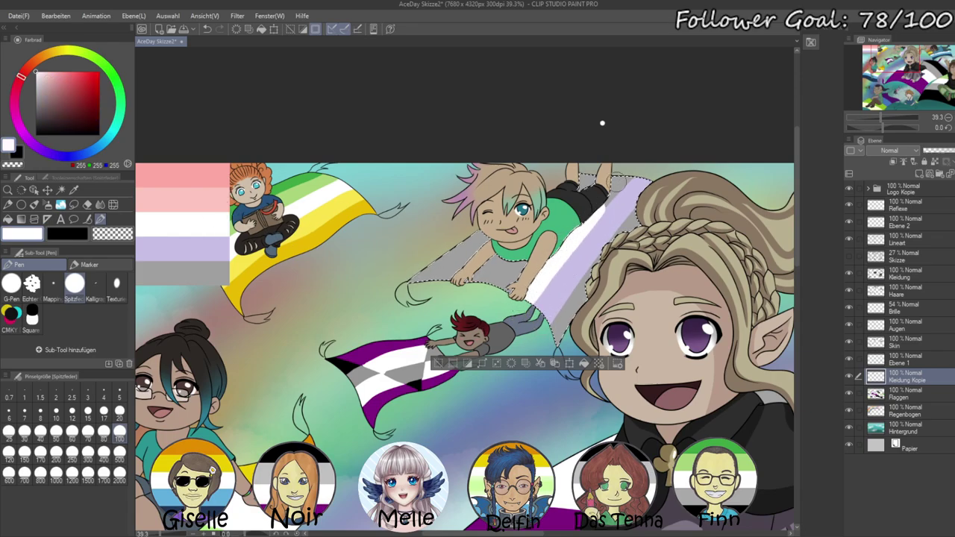
- Paint the blanket's light pink and outer darker pink stripes from the reference flag, touch up the white edge and clear the selection
left_click(195, 206, "alt")
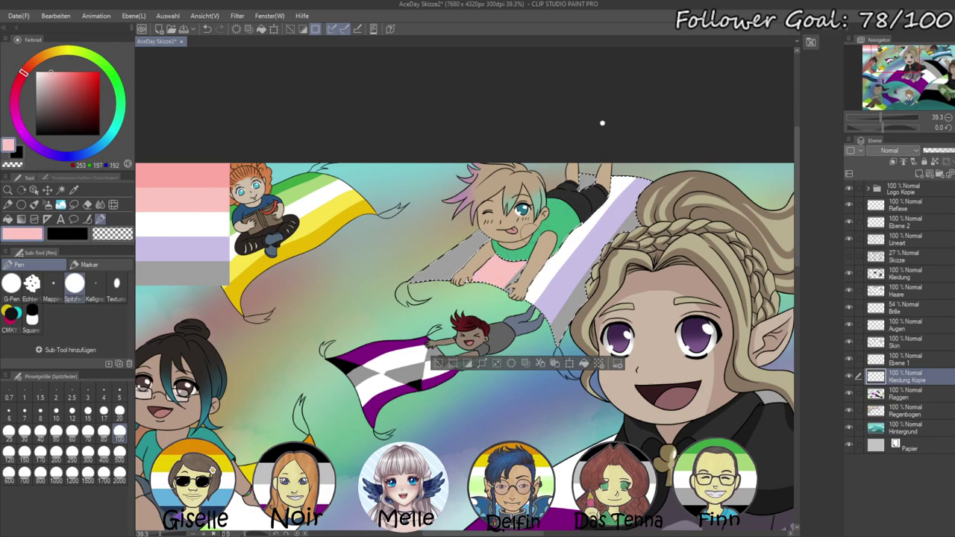
left_click(535, 280, "alt")
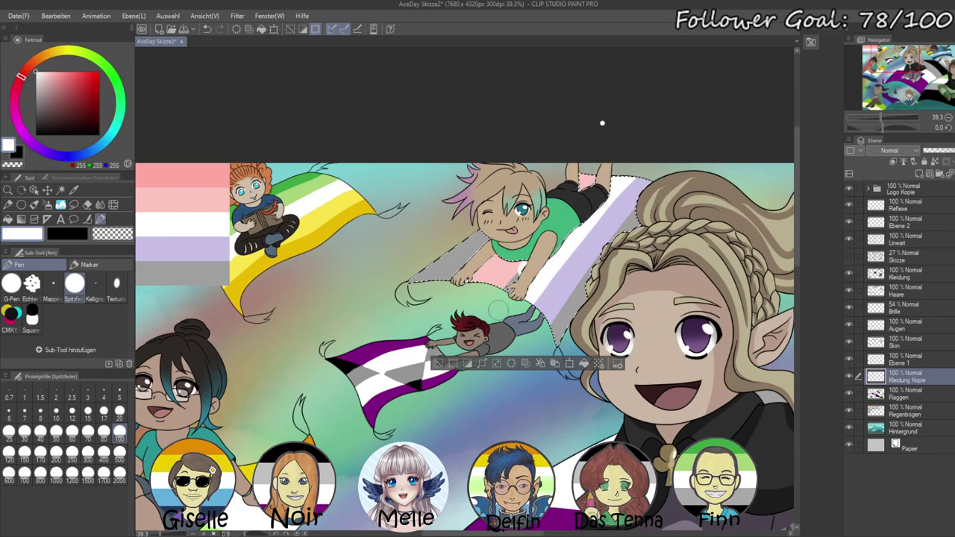
left_click(185, 171, "alt")
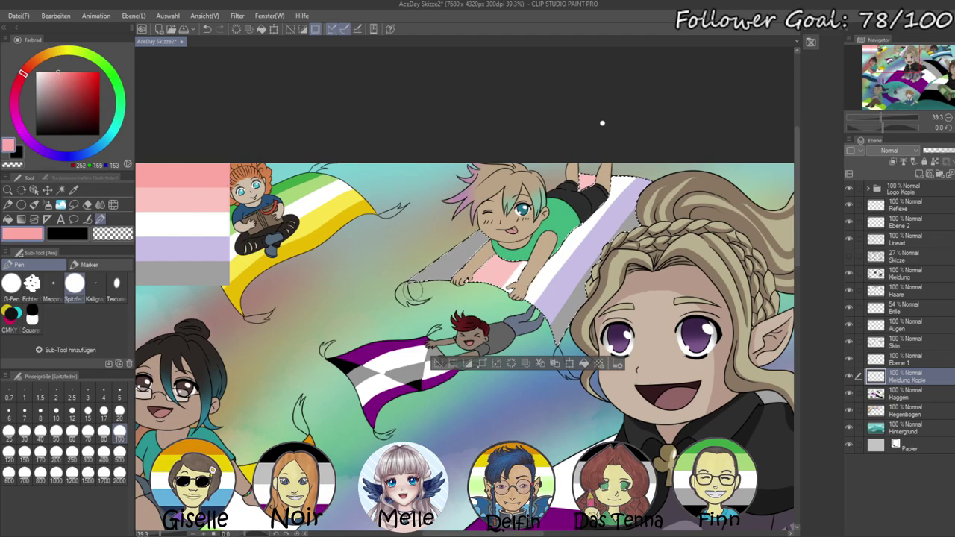
mouse_move(458, 254)
left_mouse_down()
mouse_move(494, 223)
mouse_move(473, 248)
mouse_move(481, 234)
left_mouse_up()
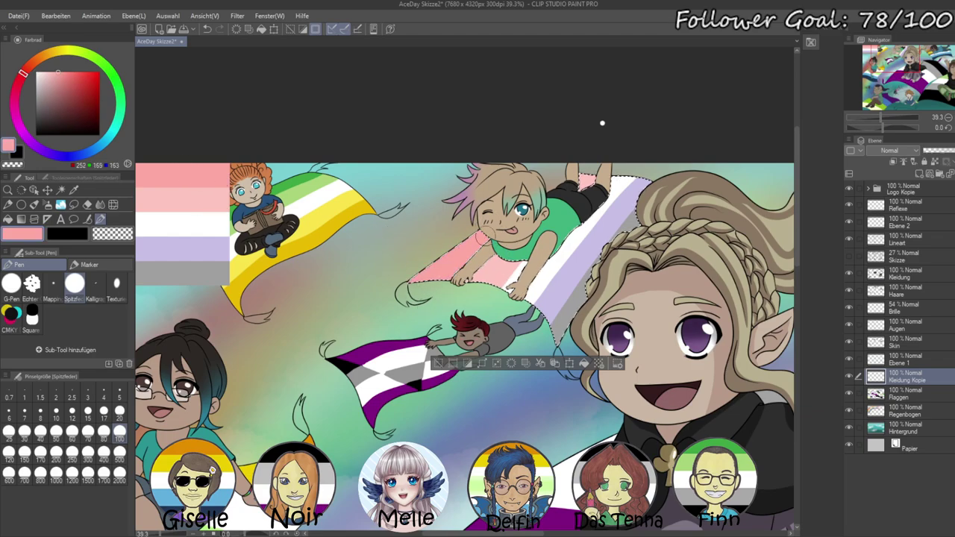
key("ctrl+d")
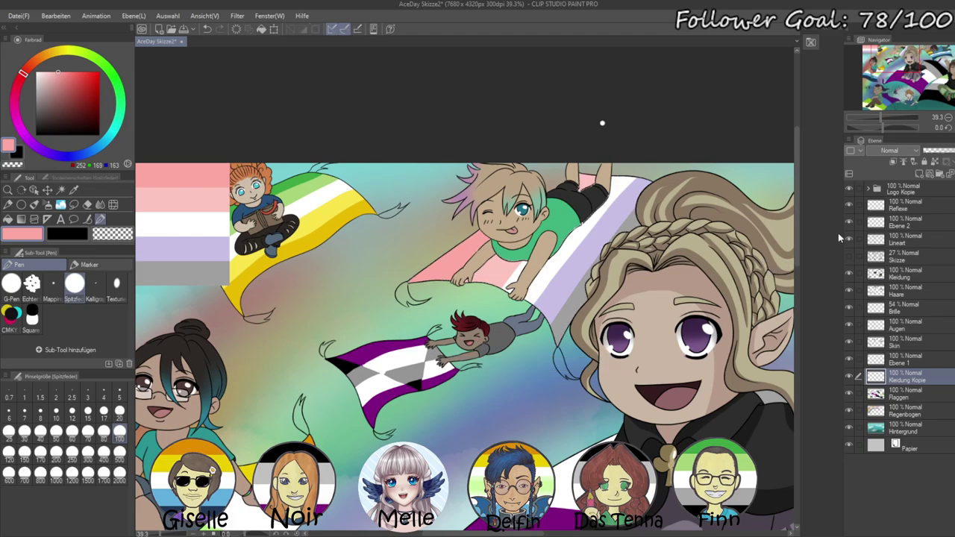
- Merge Ebene 1 with the Kleidung Kopie blanket layer and delete the reference flag layer Ebene 2
left_click_drag(879, 126, 868, 119)
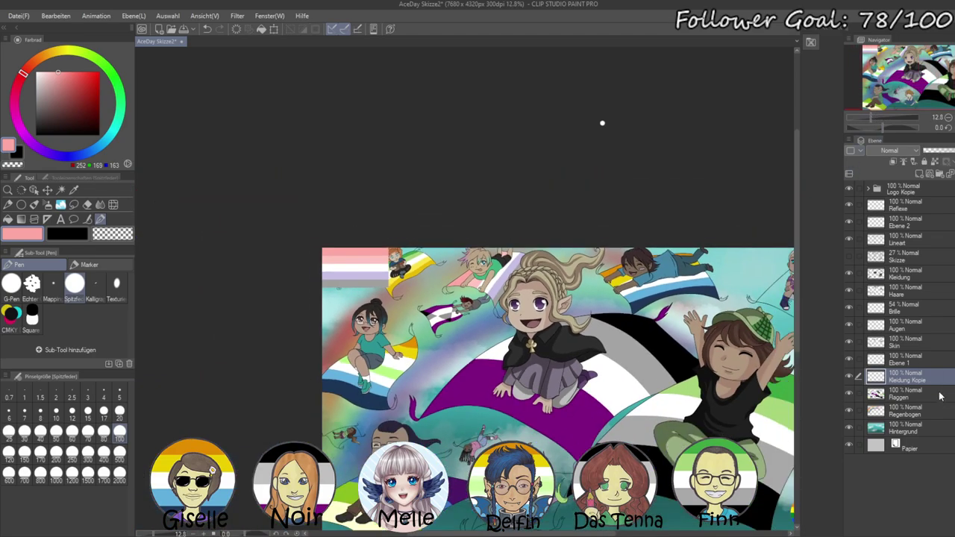
left_click(932, 358)
key("ctrl+e")
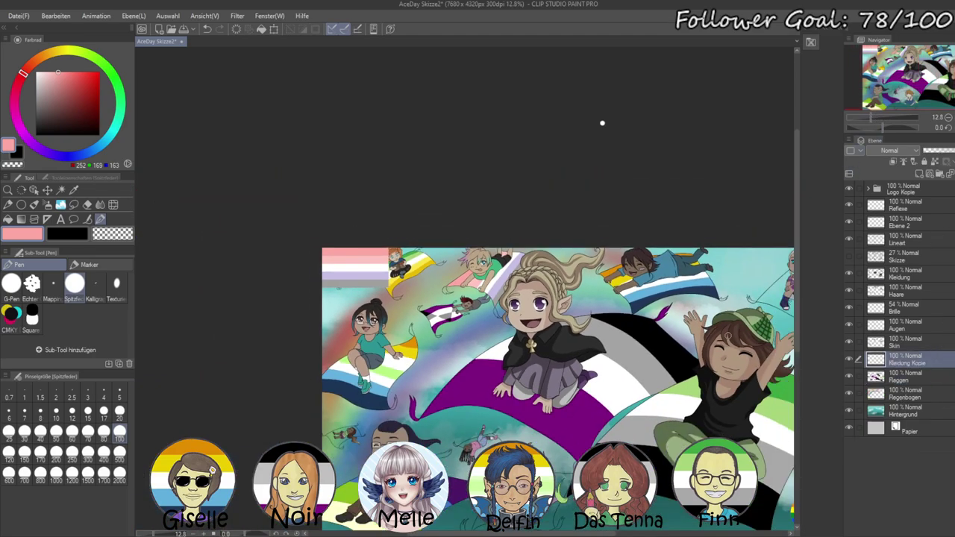
left_click(911, 257)
left_click(916, 227)
key("Delete")
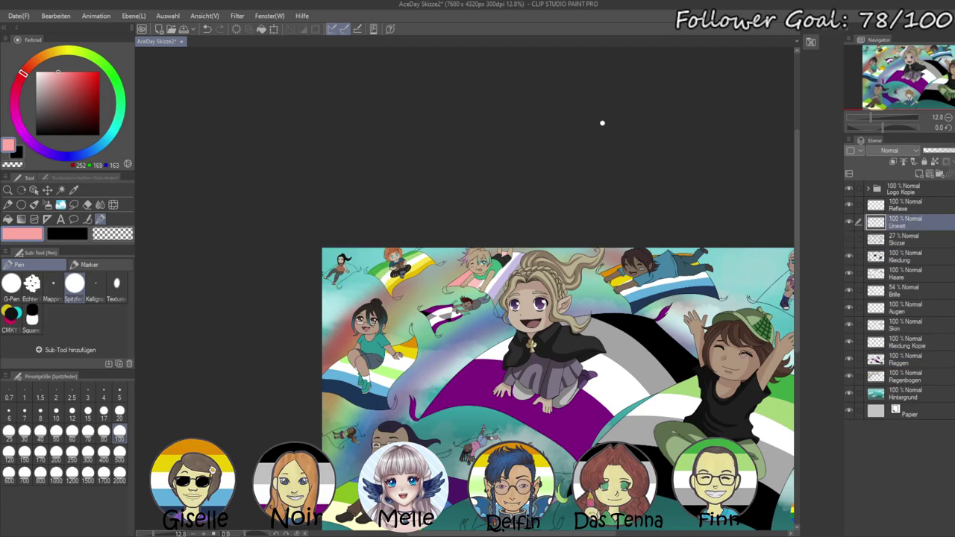
- Paste the grey, lilac, white and pink reference flag onto a new layer above Lineart and move it near the blonde braided figure
left_click_drag(677, 355, 658, 289)
left_click_drag(667, 337, 590, 341)
left_click_drag(670, 356, 675, 380)
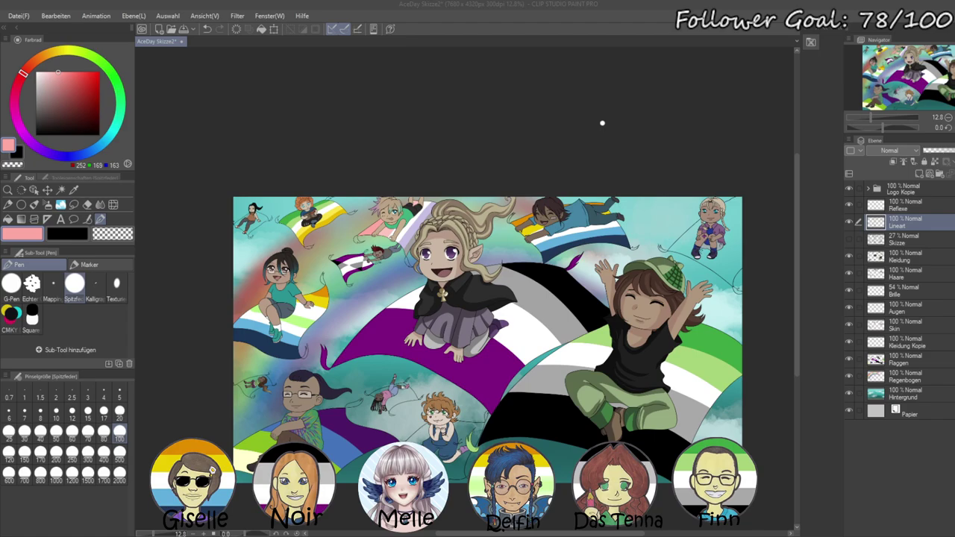
left_click(657, 220)
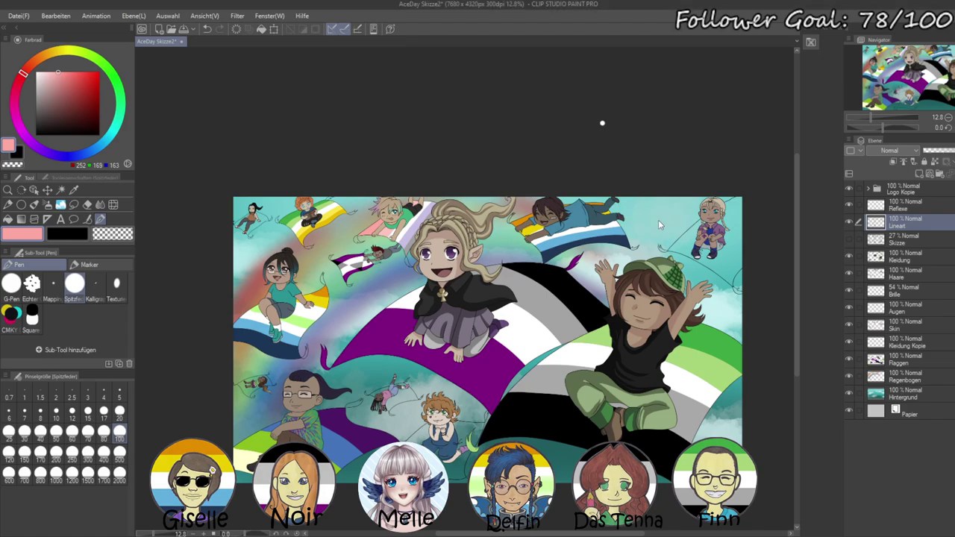
key("alt+BackSpace")
key("ctrl+z")
key("alt+Tab")
key("alt+BackSpace")
key("ctrl+z")
key("ctrl+v")
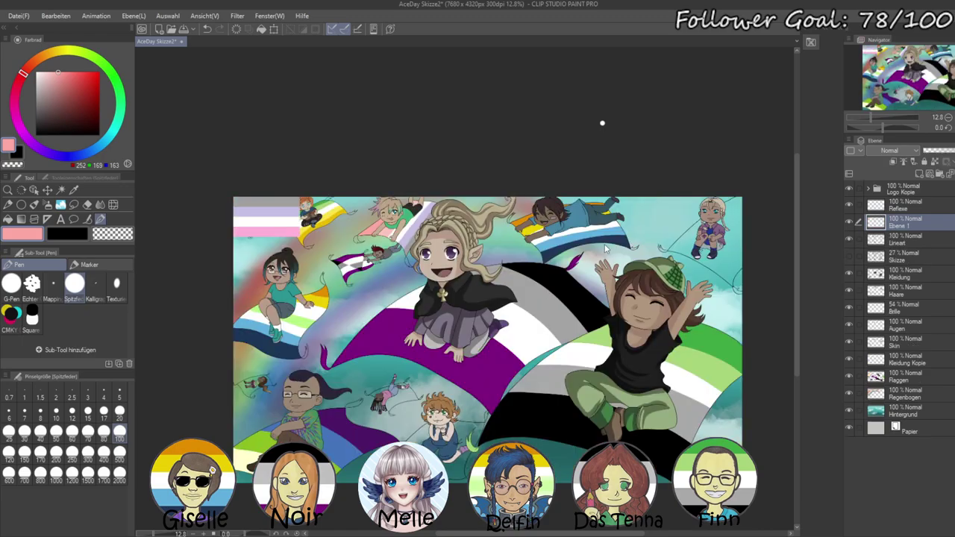
left_click(47, 190)
left_click_drag(334, 218, 690, 220)
- Select the braided blonde figure's blanket area on the Lineart layer, fill it on Flaggen with the reference flag's pink, and clear the selection
scroll(739, 201, "up", 4)
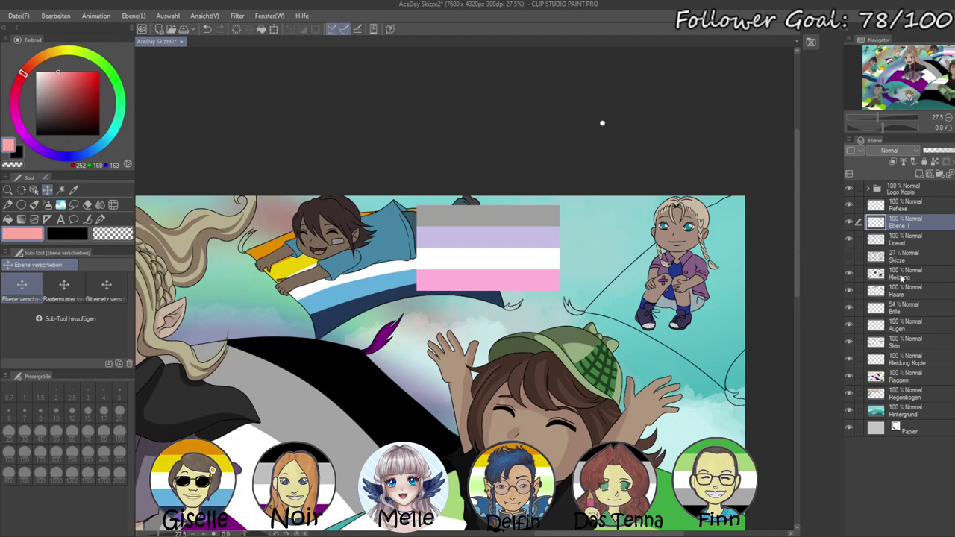
left_click(905, 246)
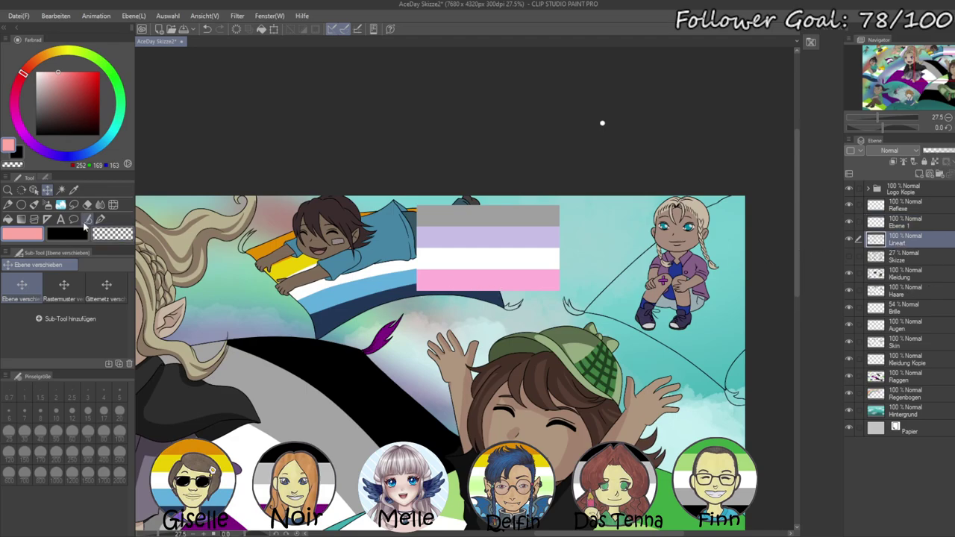
left_click(60, 190)
left_click(733, 304)
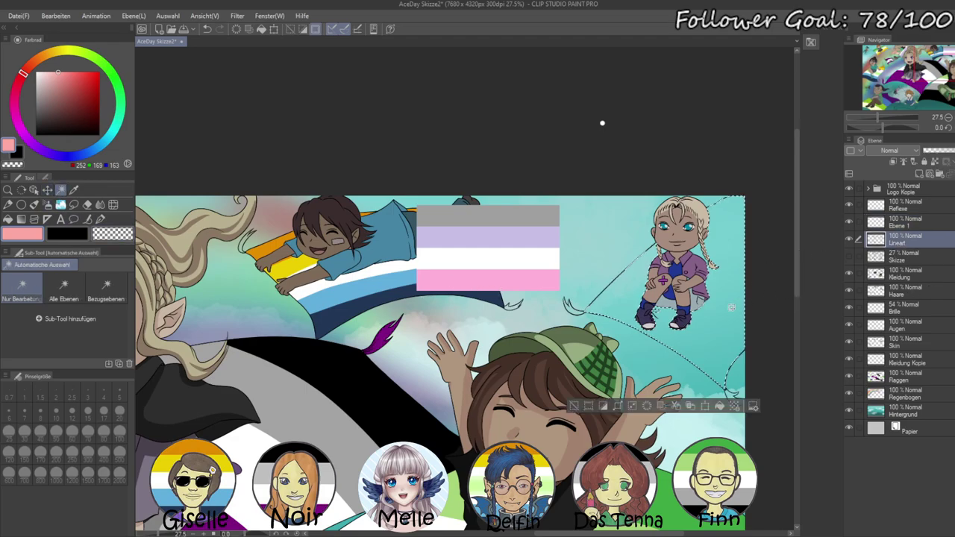
left_click(891, 379)
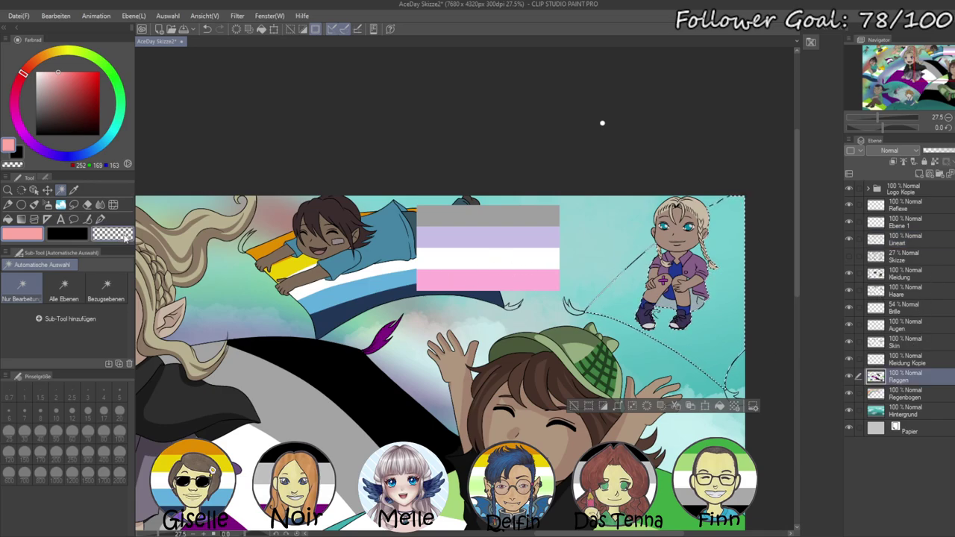
left_click(101, 219)
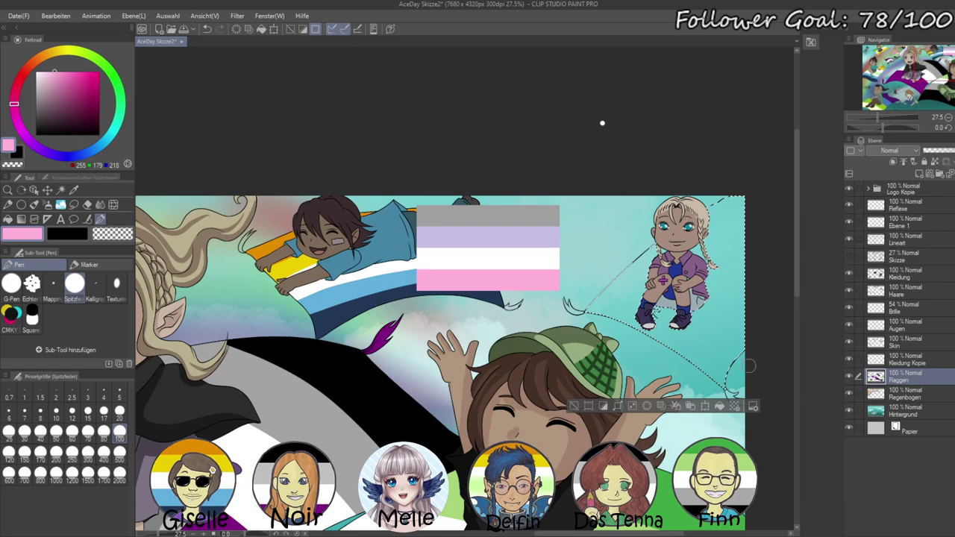
key("alt+BackSpace")
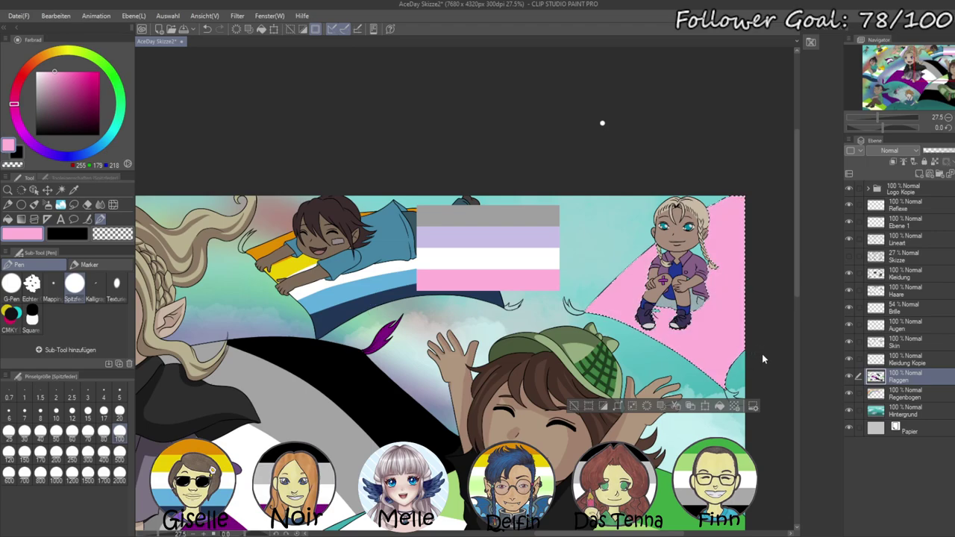
scroll(788, 304, "up", 2)
key("ctrl+d")
- Select the small gaps between the blonde figure's braids and shoulders on Lineart and fill them with the same pink on Flaggen
scroll(623, 303, "up", 2)
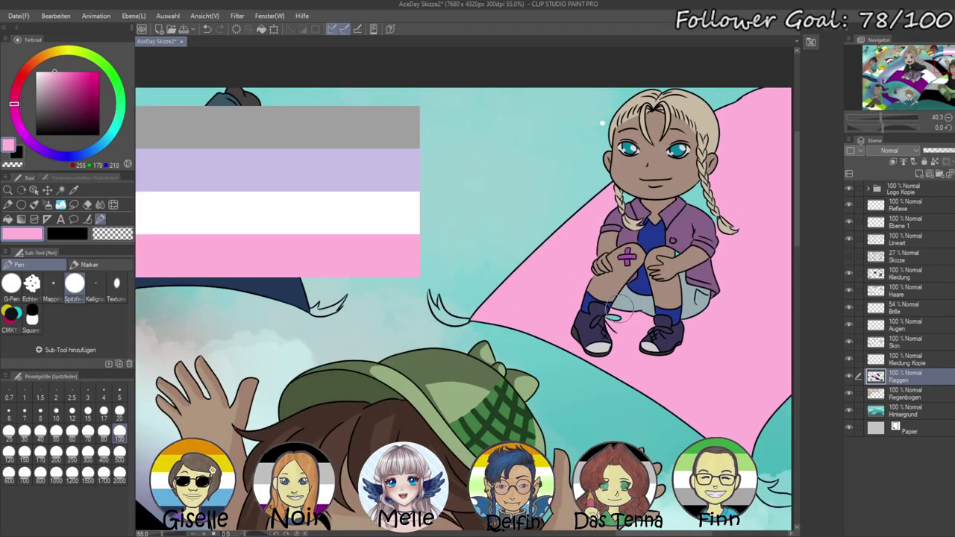
left_click(61, 190)
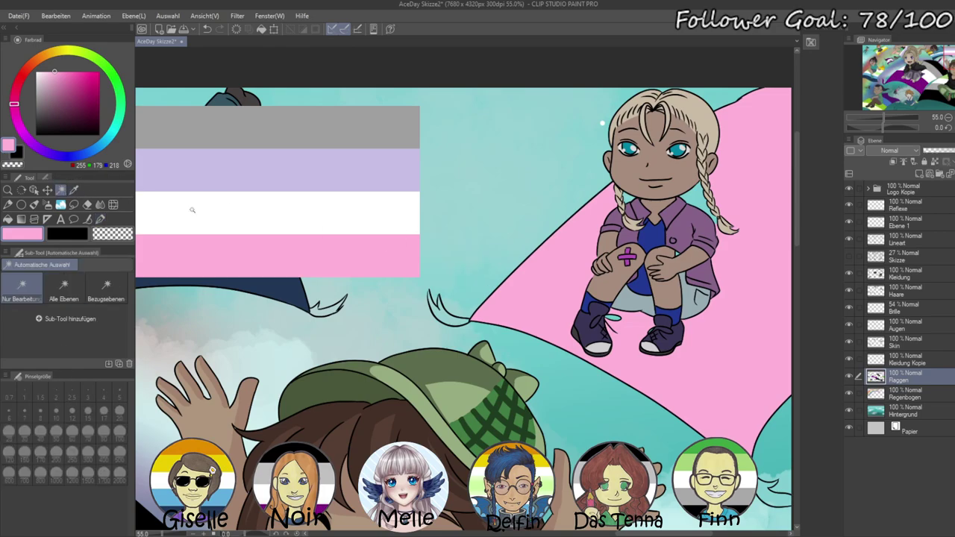
left_click(907, 238)
left_click(701, 208)
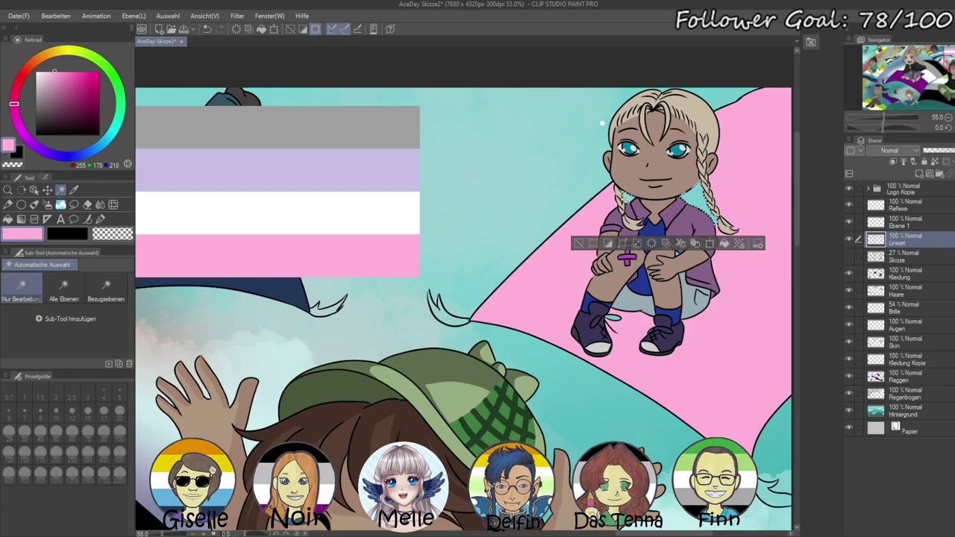
scroll(602, 123, "down", 2)
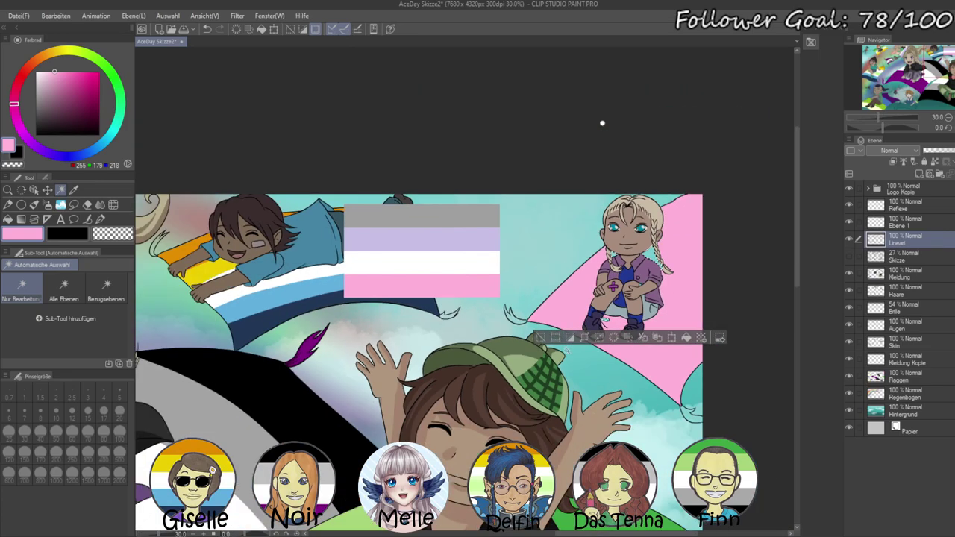
scroll(602, 124, "down", 4)
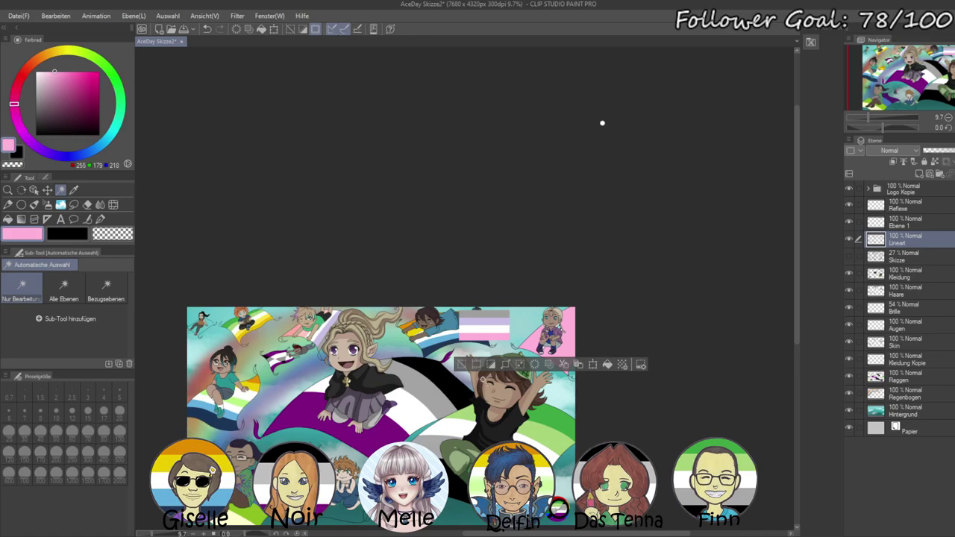
scroll(582, 314, "up", 10)
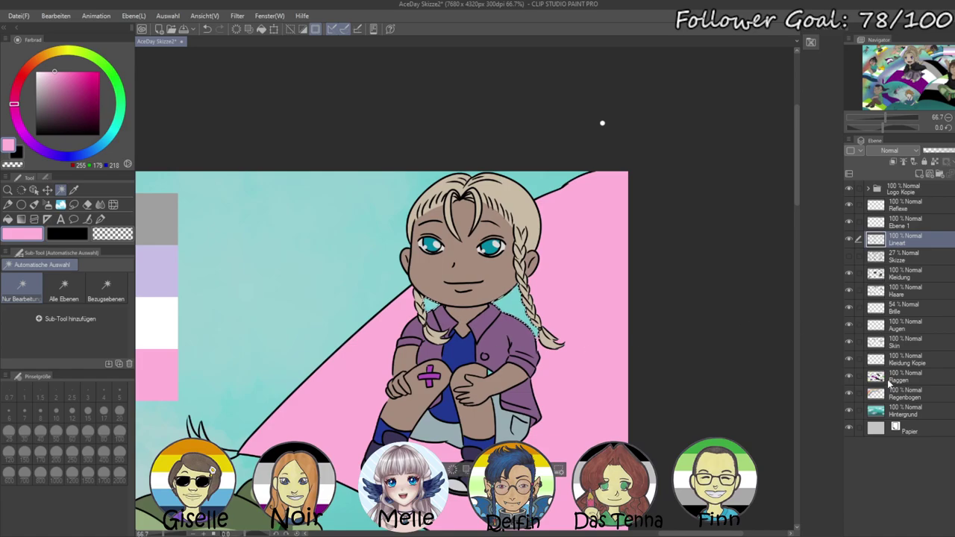
left_click(889, 381)
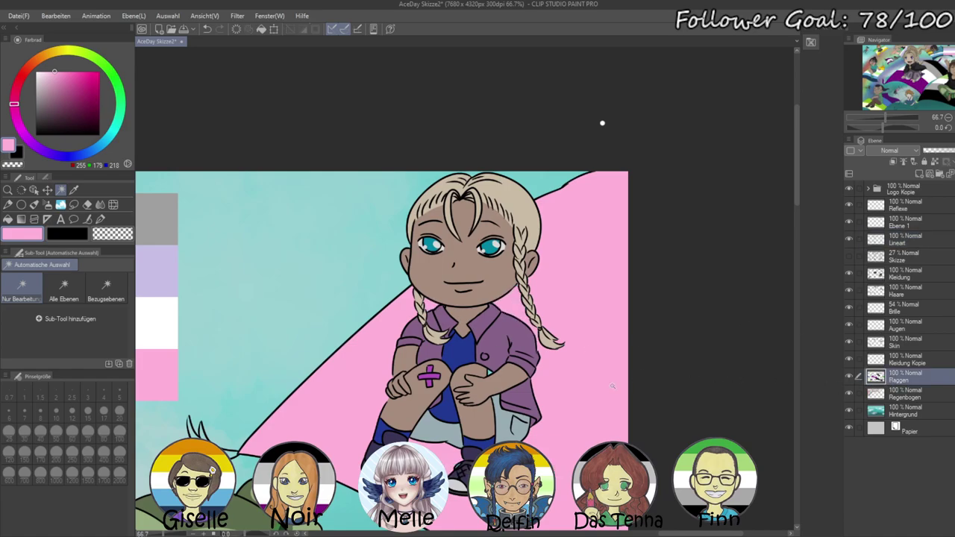
scroll(604, 384, "down", 3)
scroll(601, 123, "down", 1)
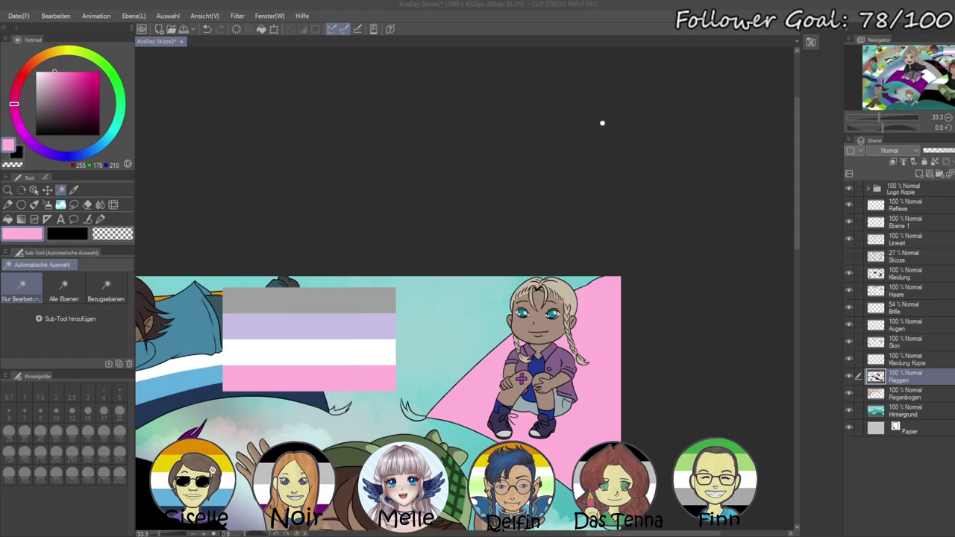
scroll(602, 123, "down", 7)
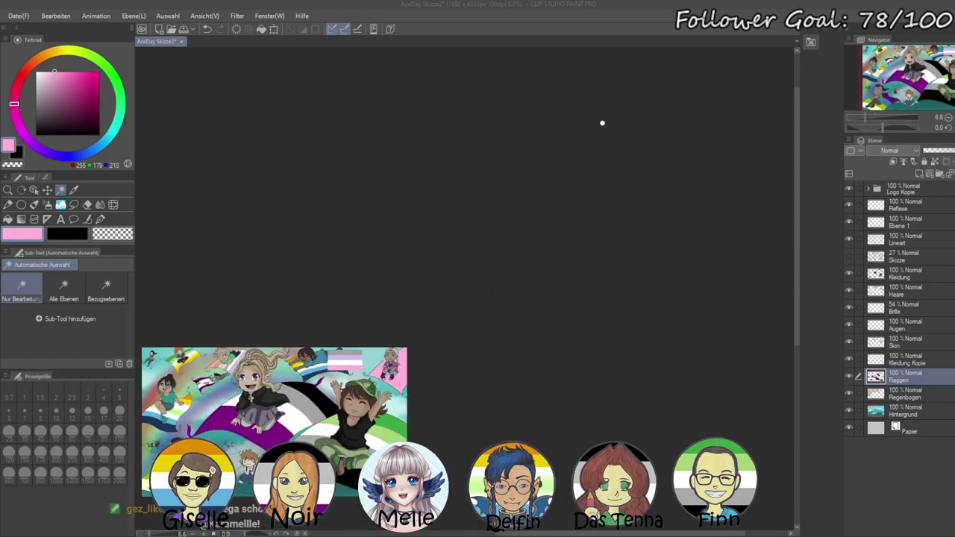
scroll(602, 122, "up", 1)
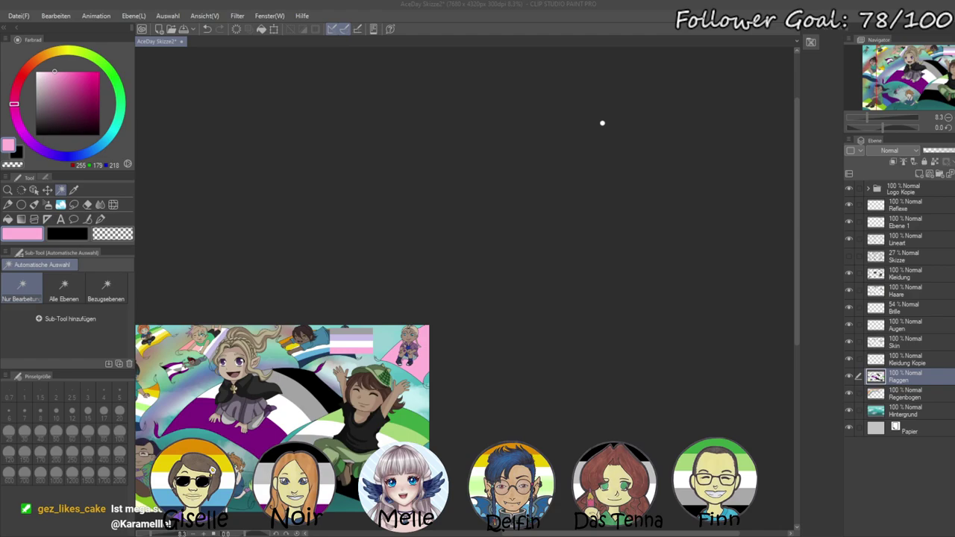
scroll(602, 123, "up", 1)
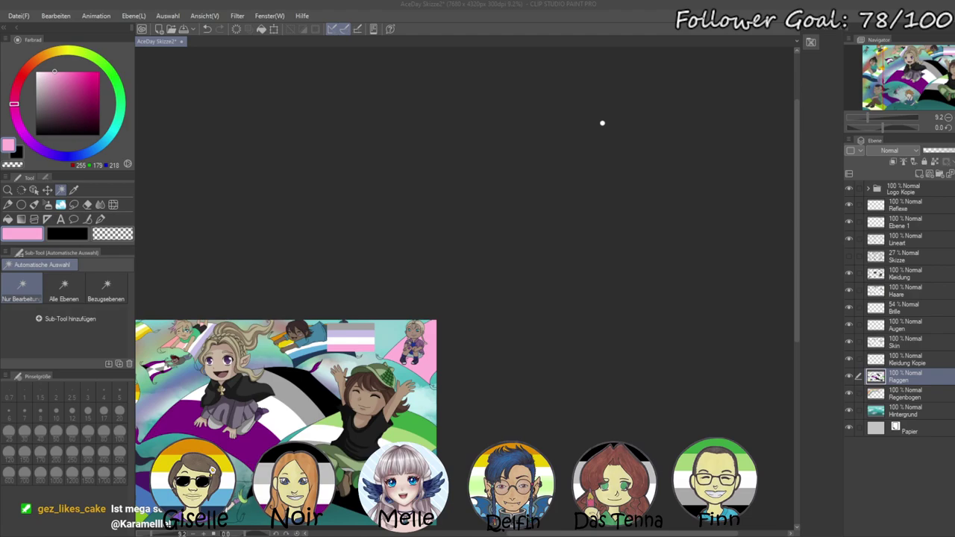
scroll(602, 122, "down", 2)
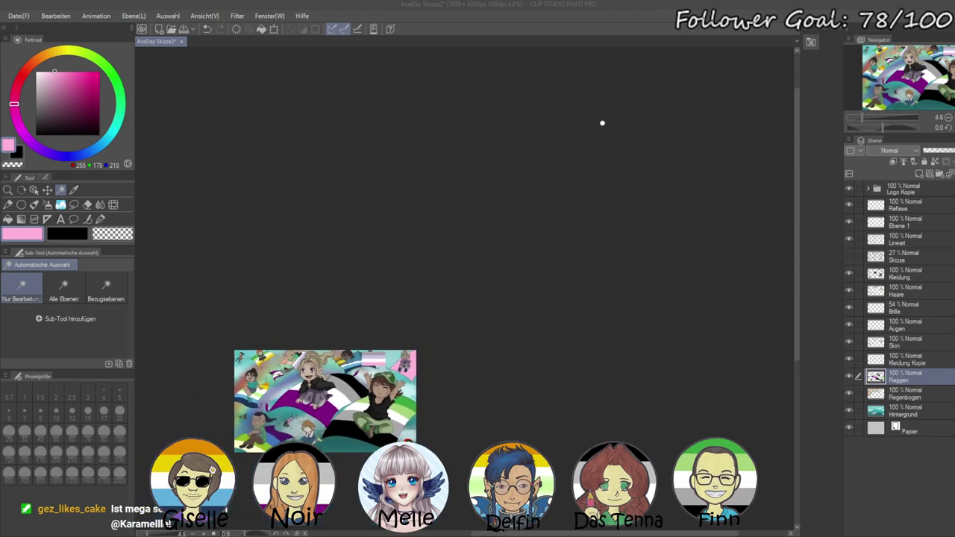
scroll(602, 123, "up", 1)
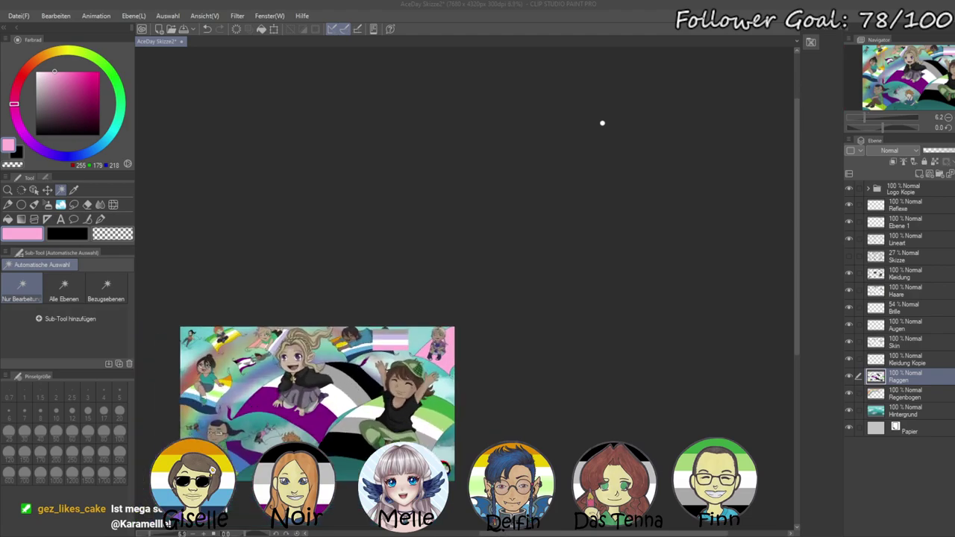
scroll(601, 122, "up", 1)
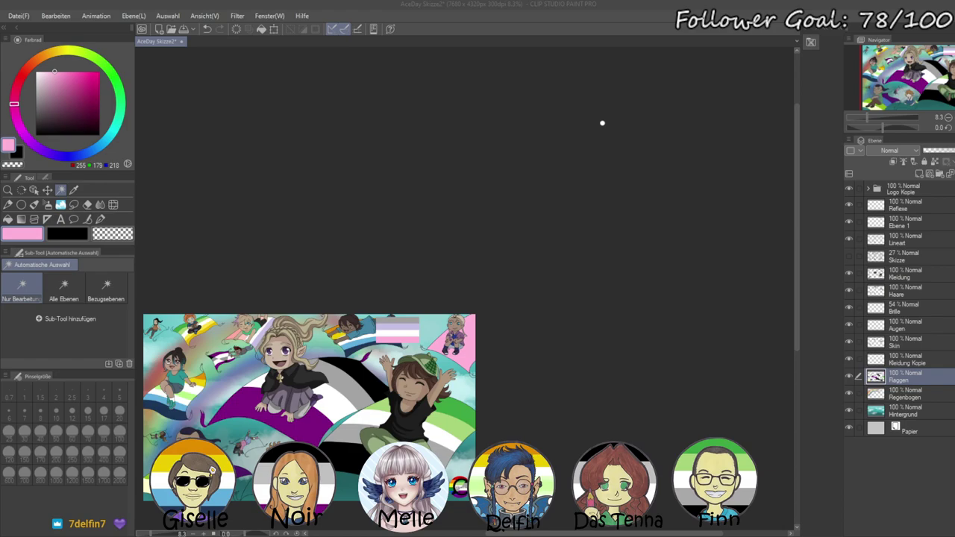
scroll(601, 122, "up", 2)
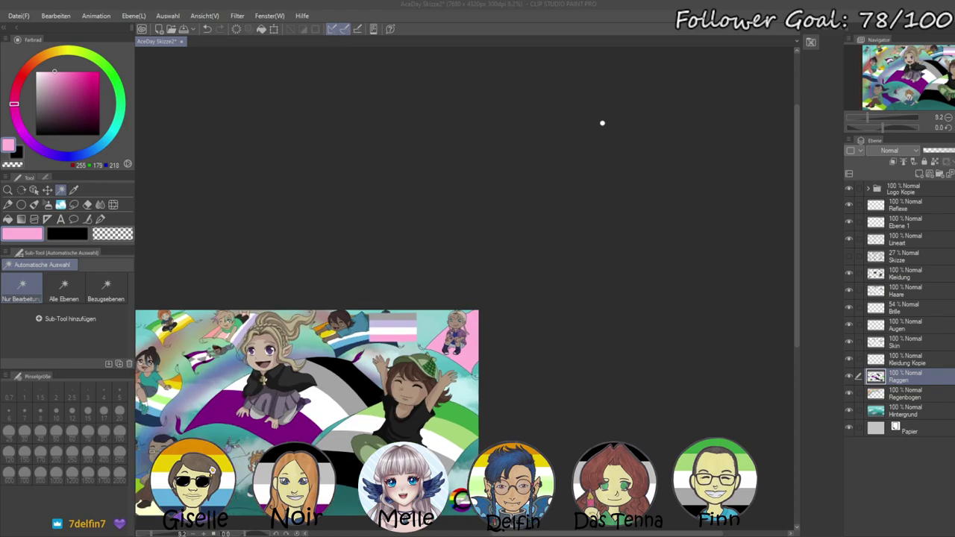